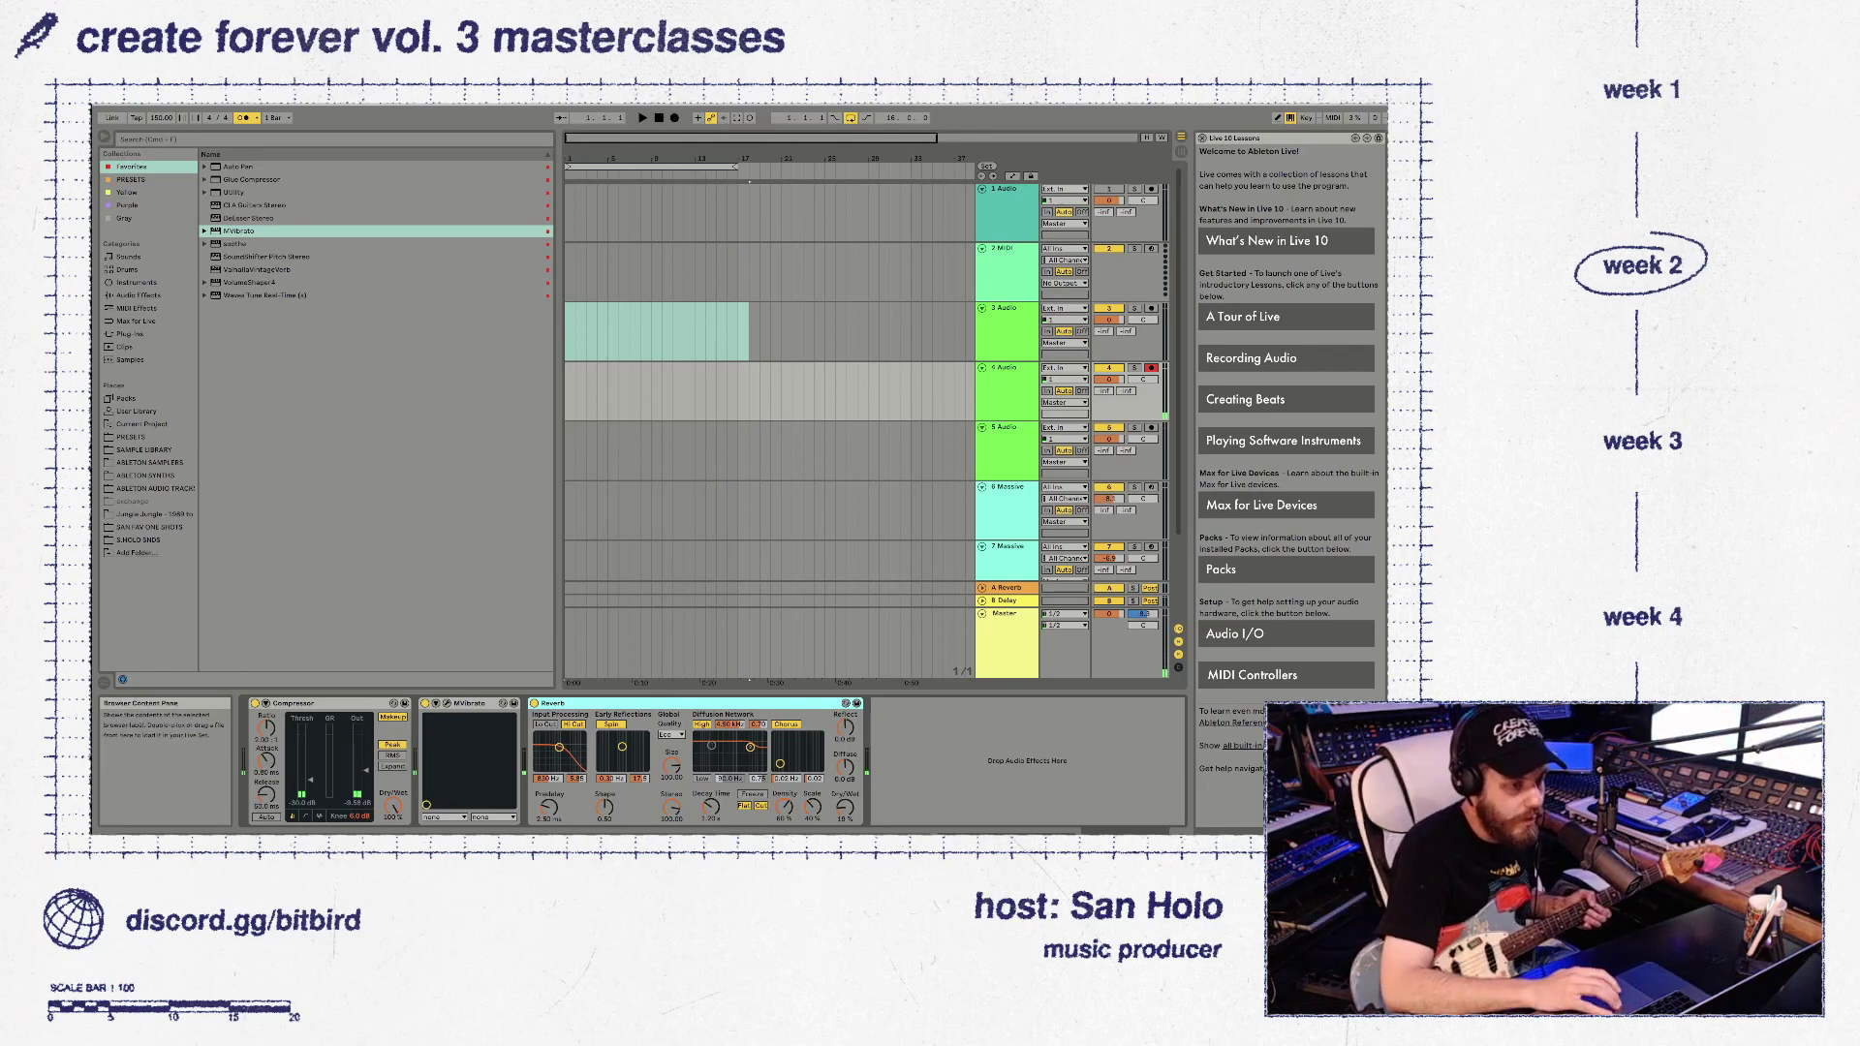
# Record a guitar take on the 4 Audio track from the start of the arrangement
pyautogui.click(576, 390)
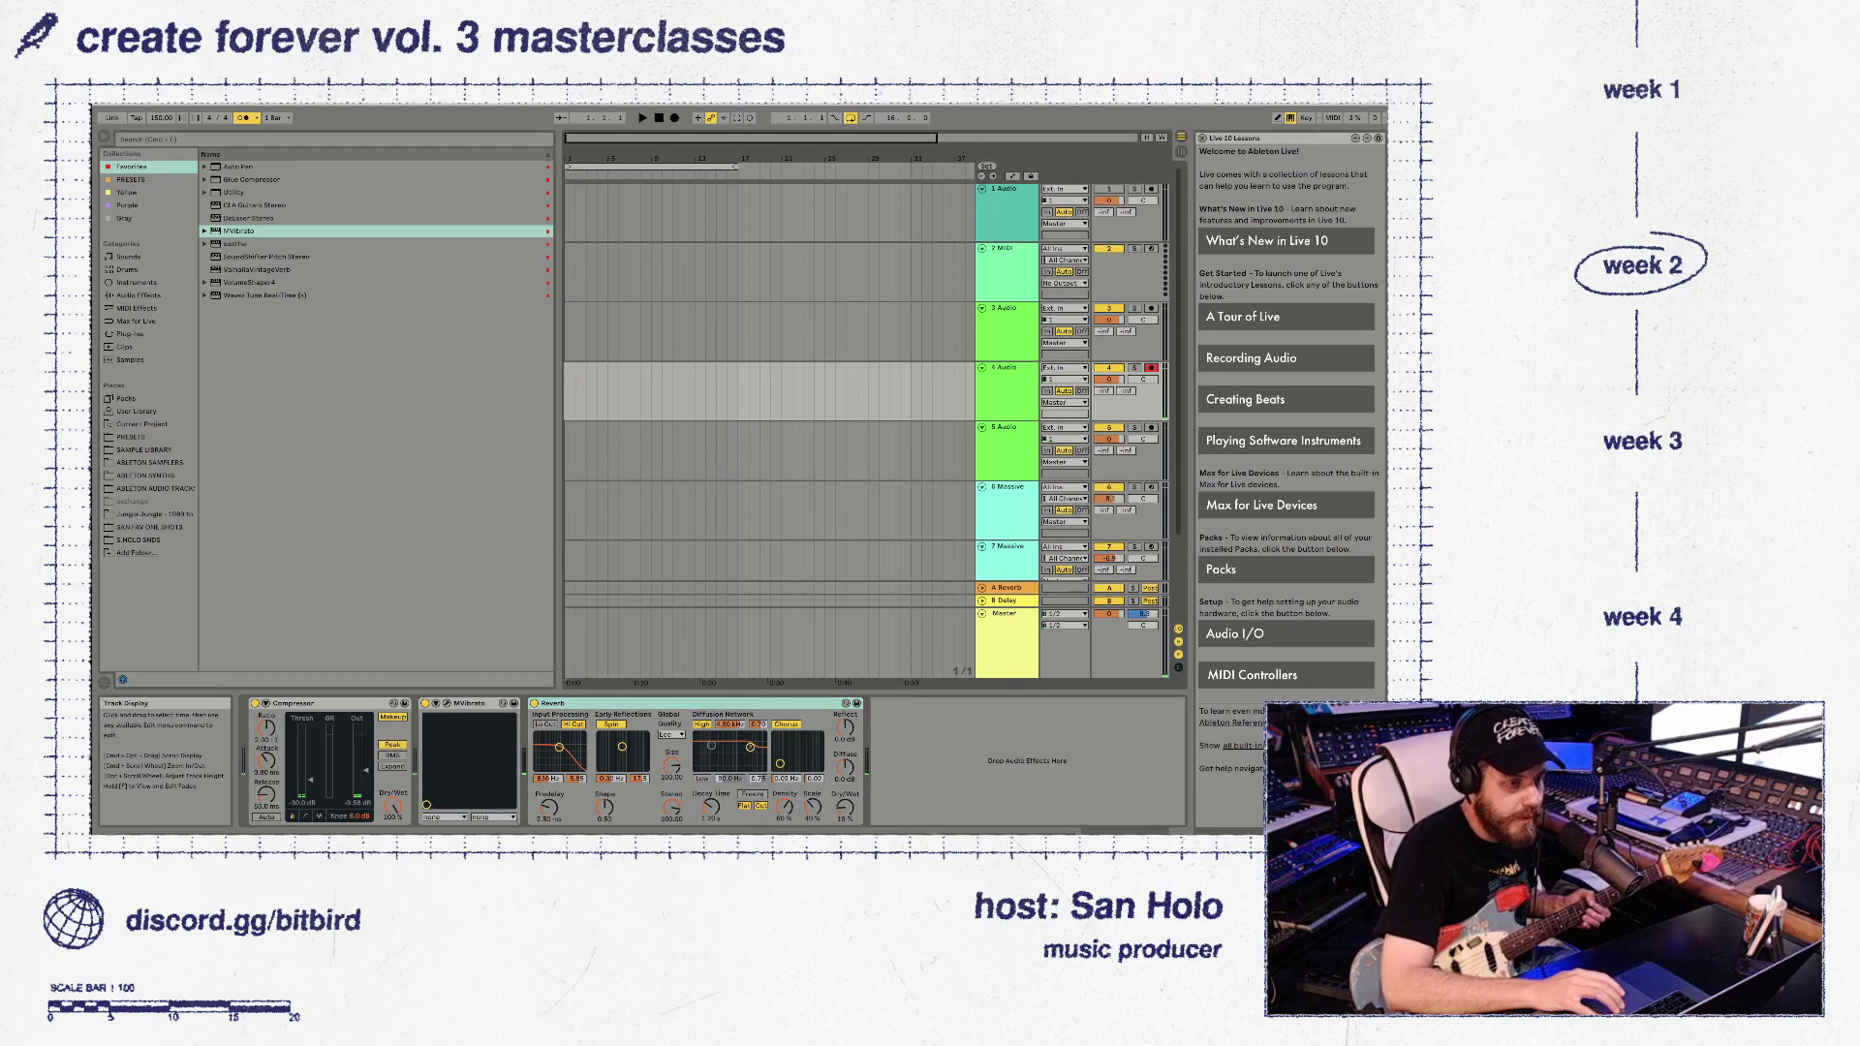
pyautogui.click(675, 117)
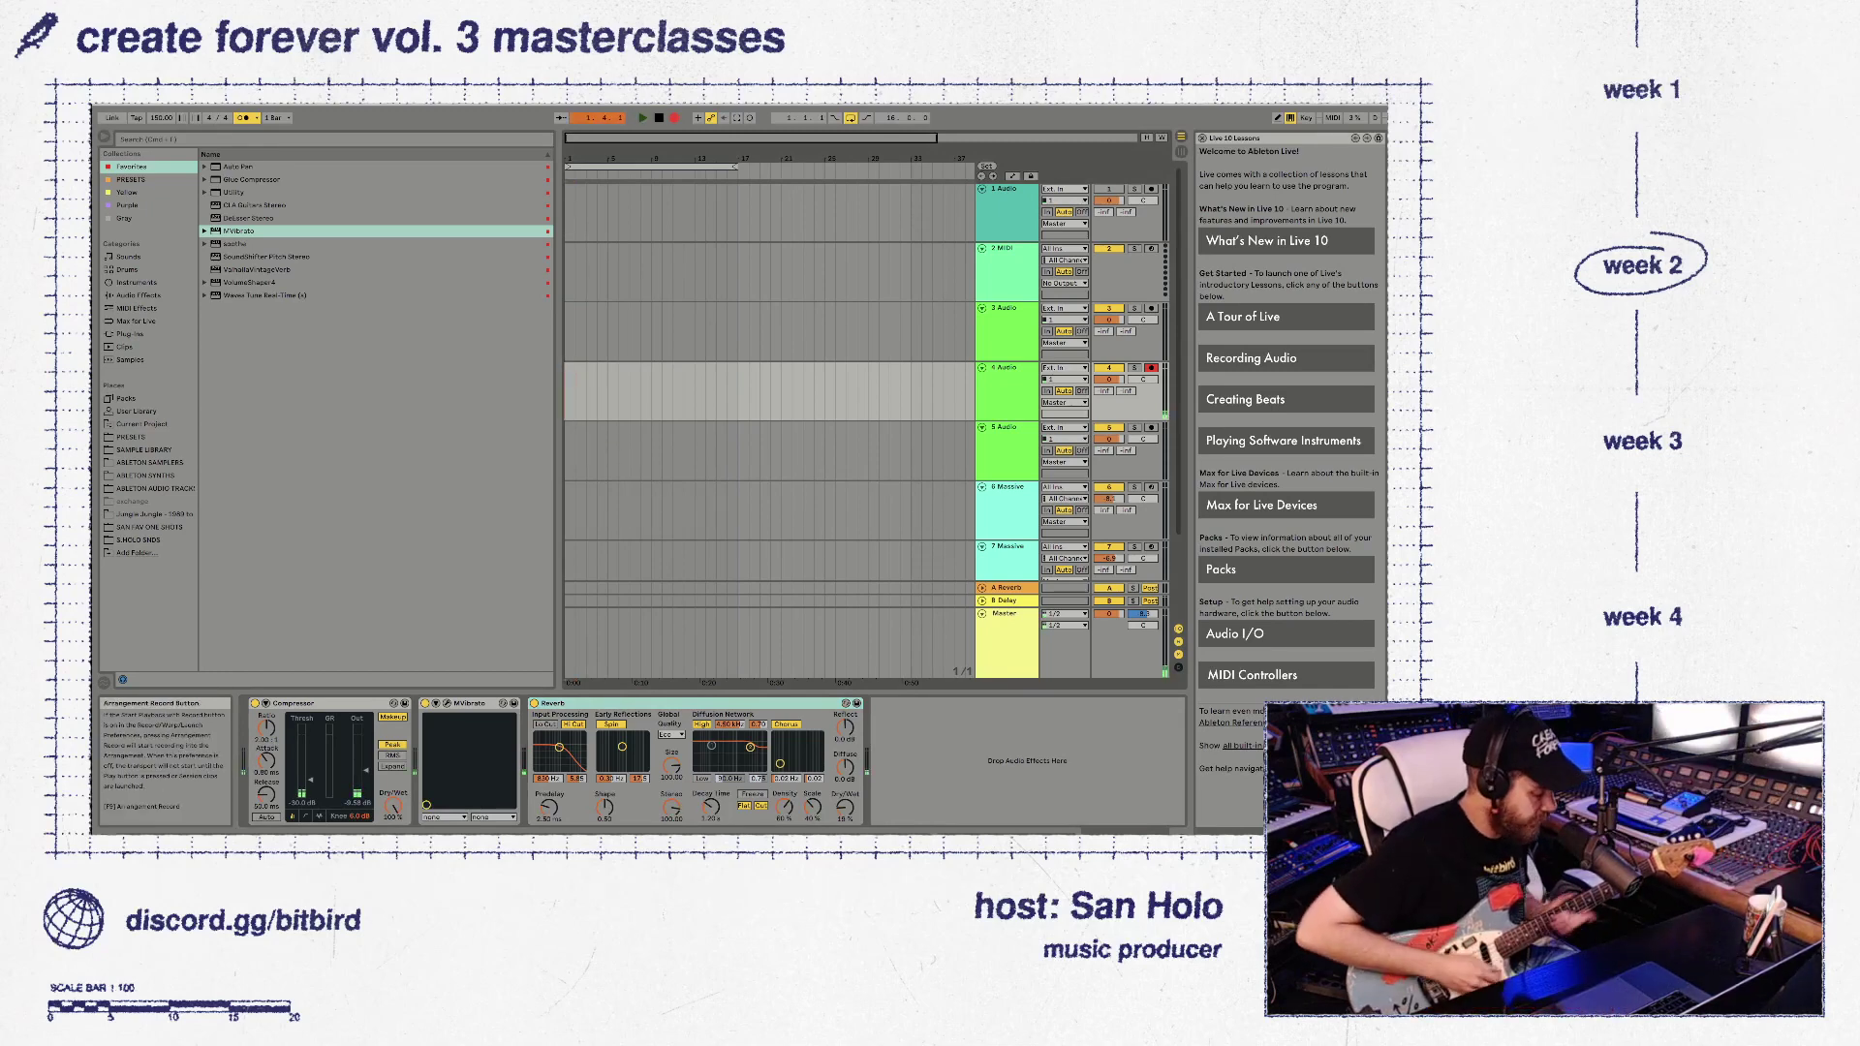
pyautogui.press('space')
pyautogui.click(675, 117)
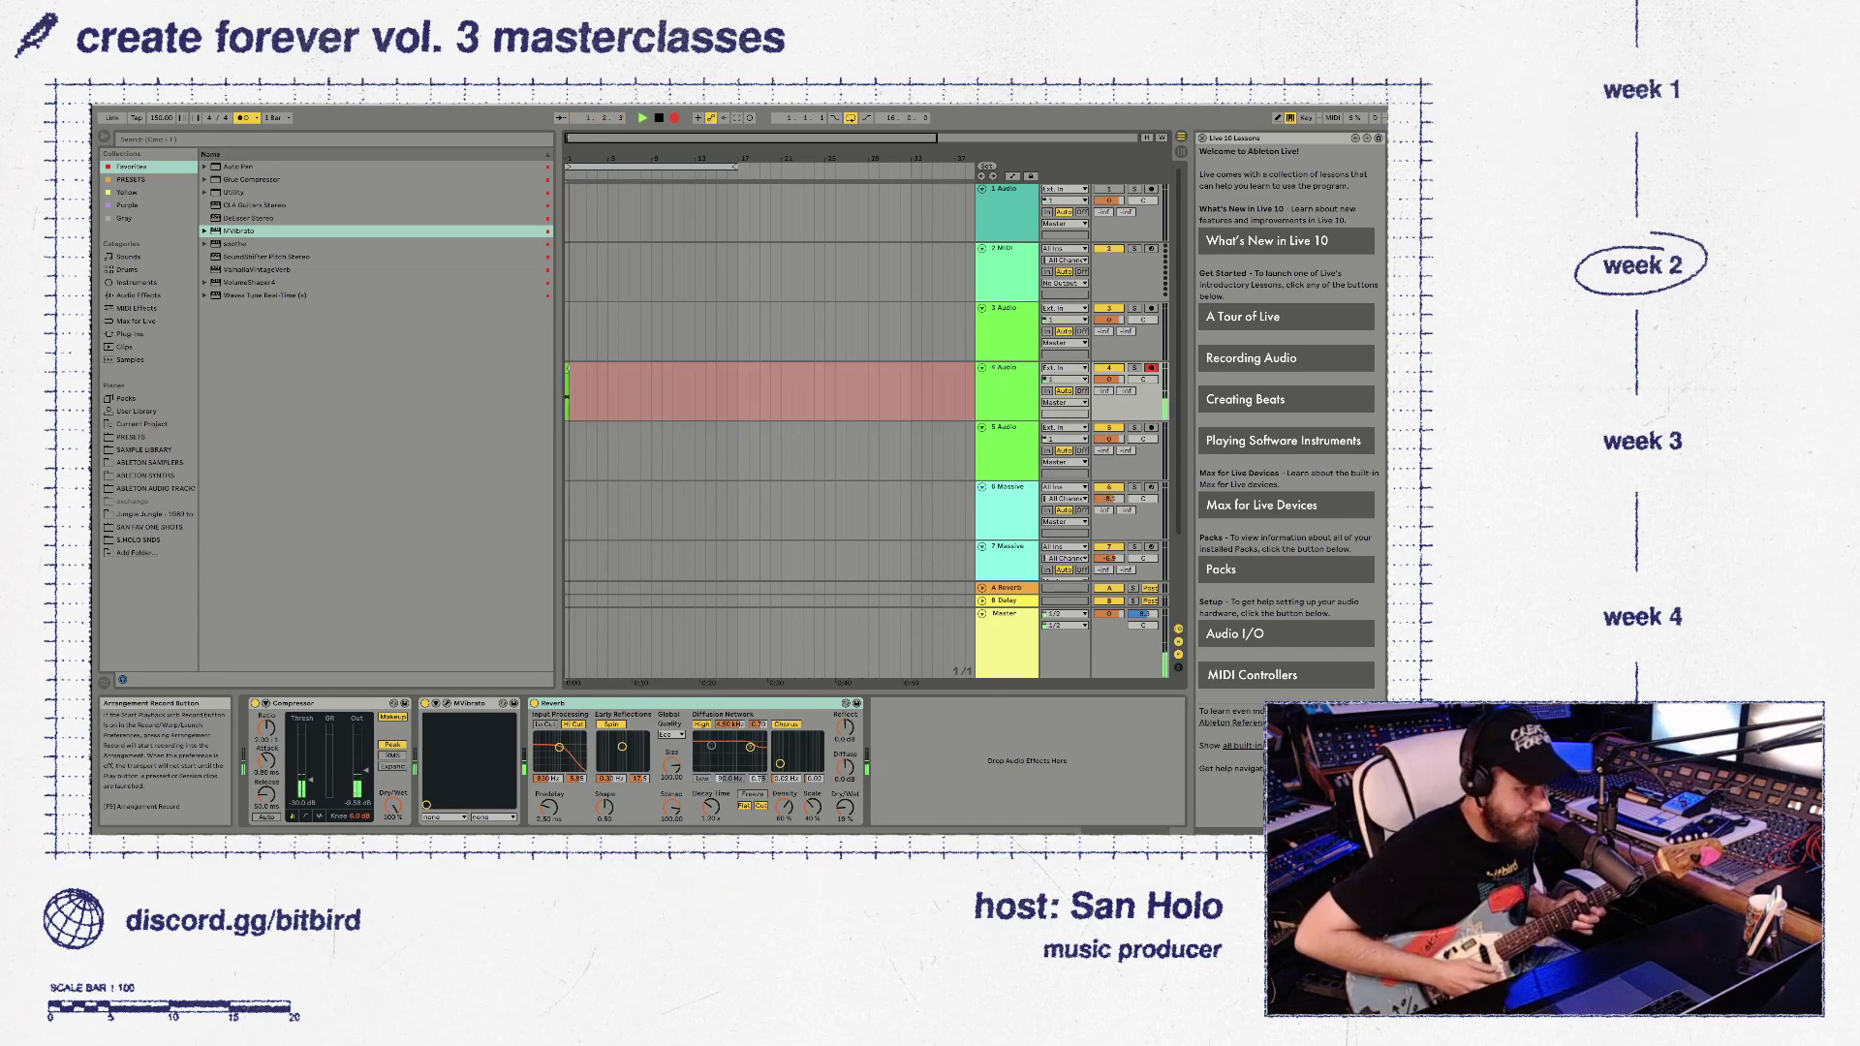
pyautogui.press('space')
pyautogui.press('F9')
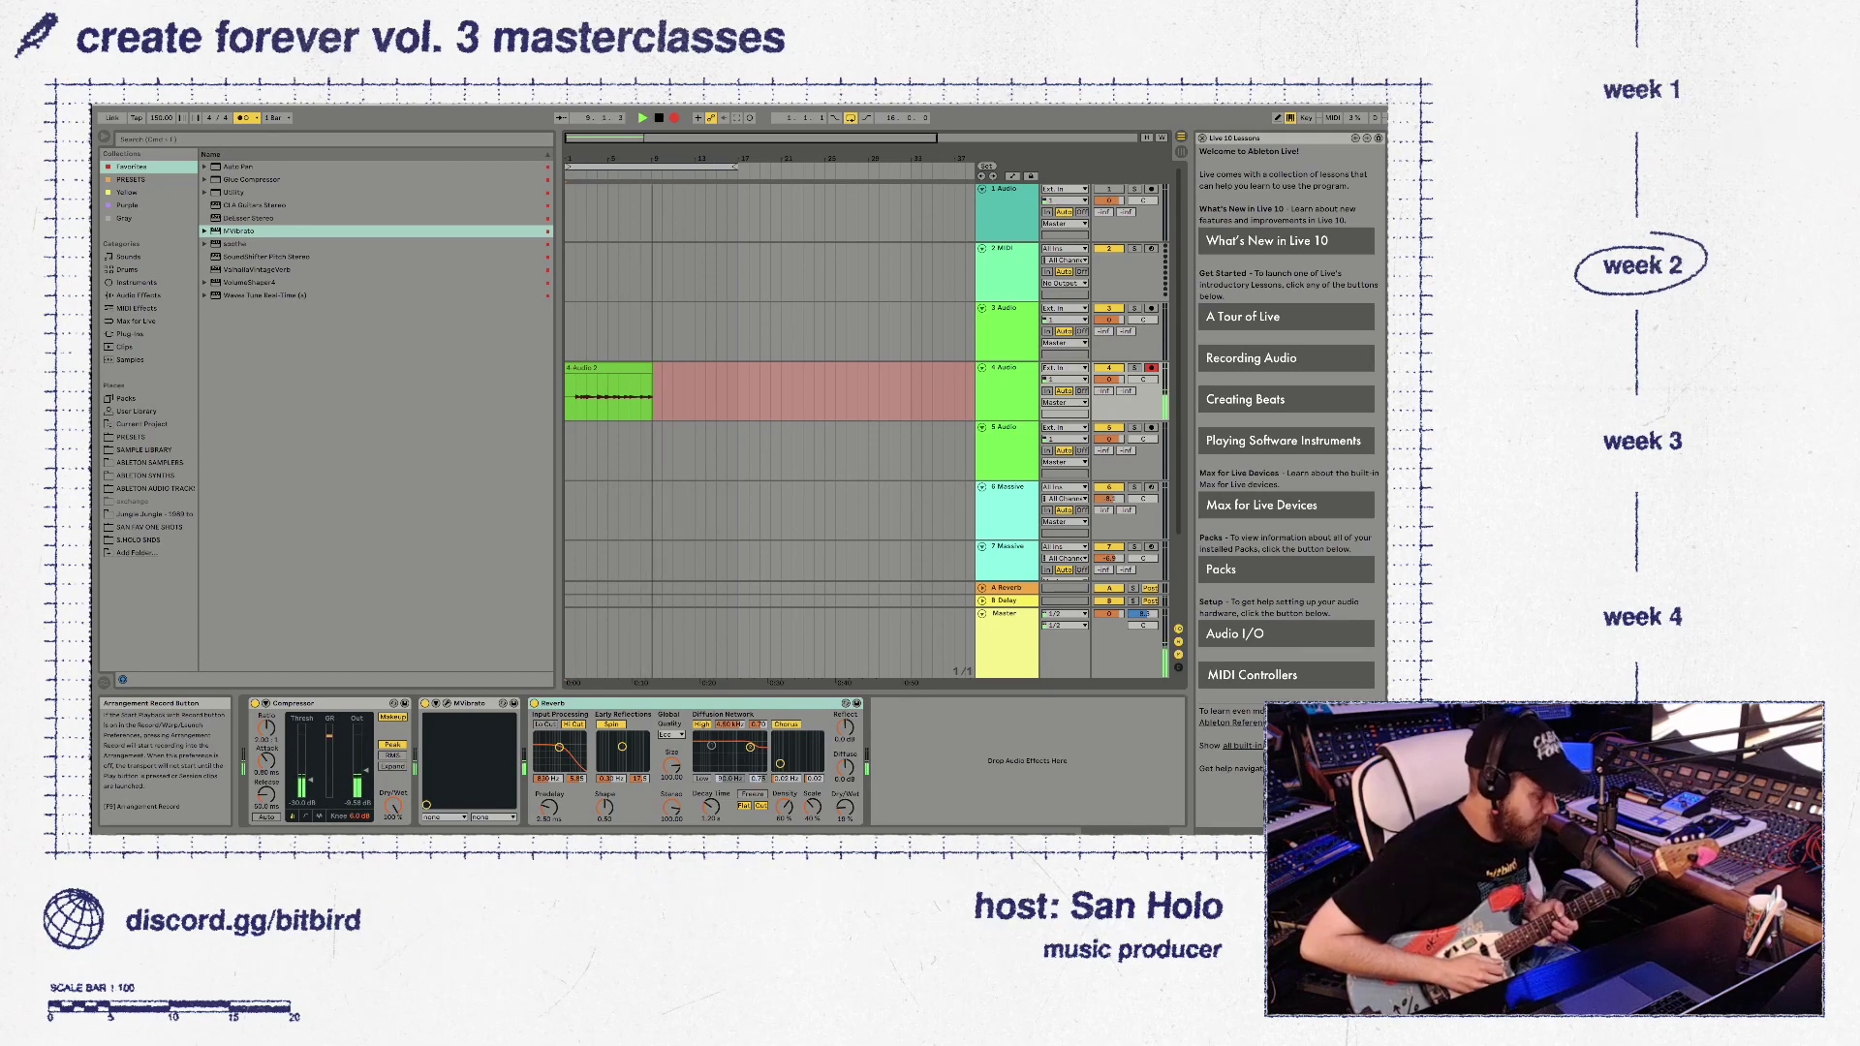
pyautogui.press('space')
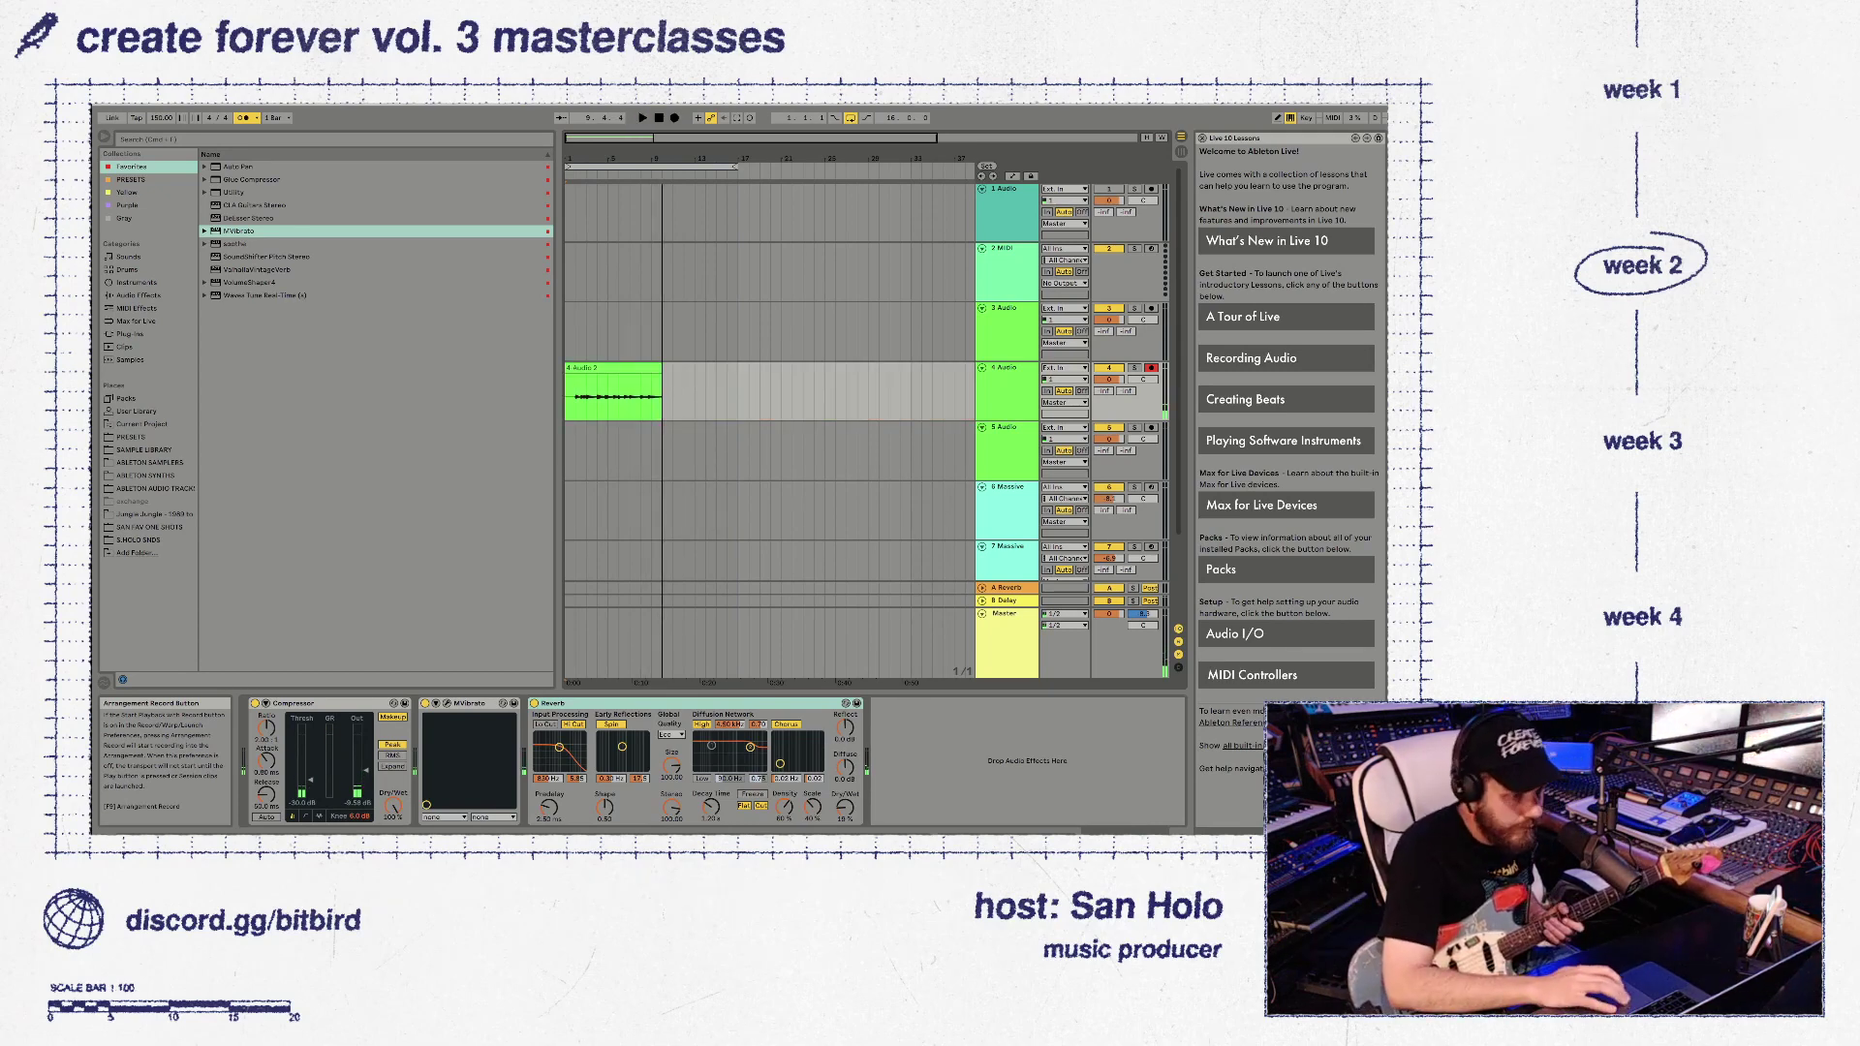
# Trim the start of the recorded clip on 4 Audio and delete the clip
pyautogui.moveTo(567, 368); pyautogui.dragTo(575, 368)
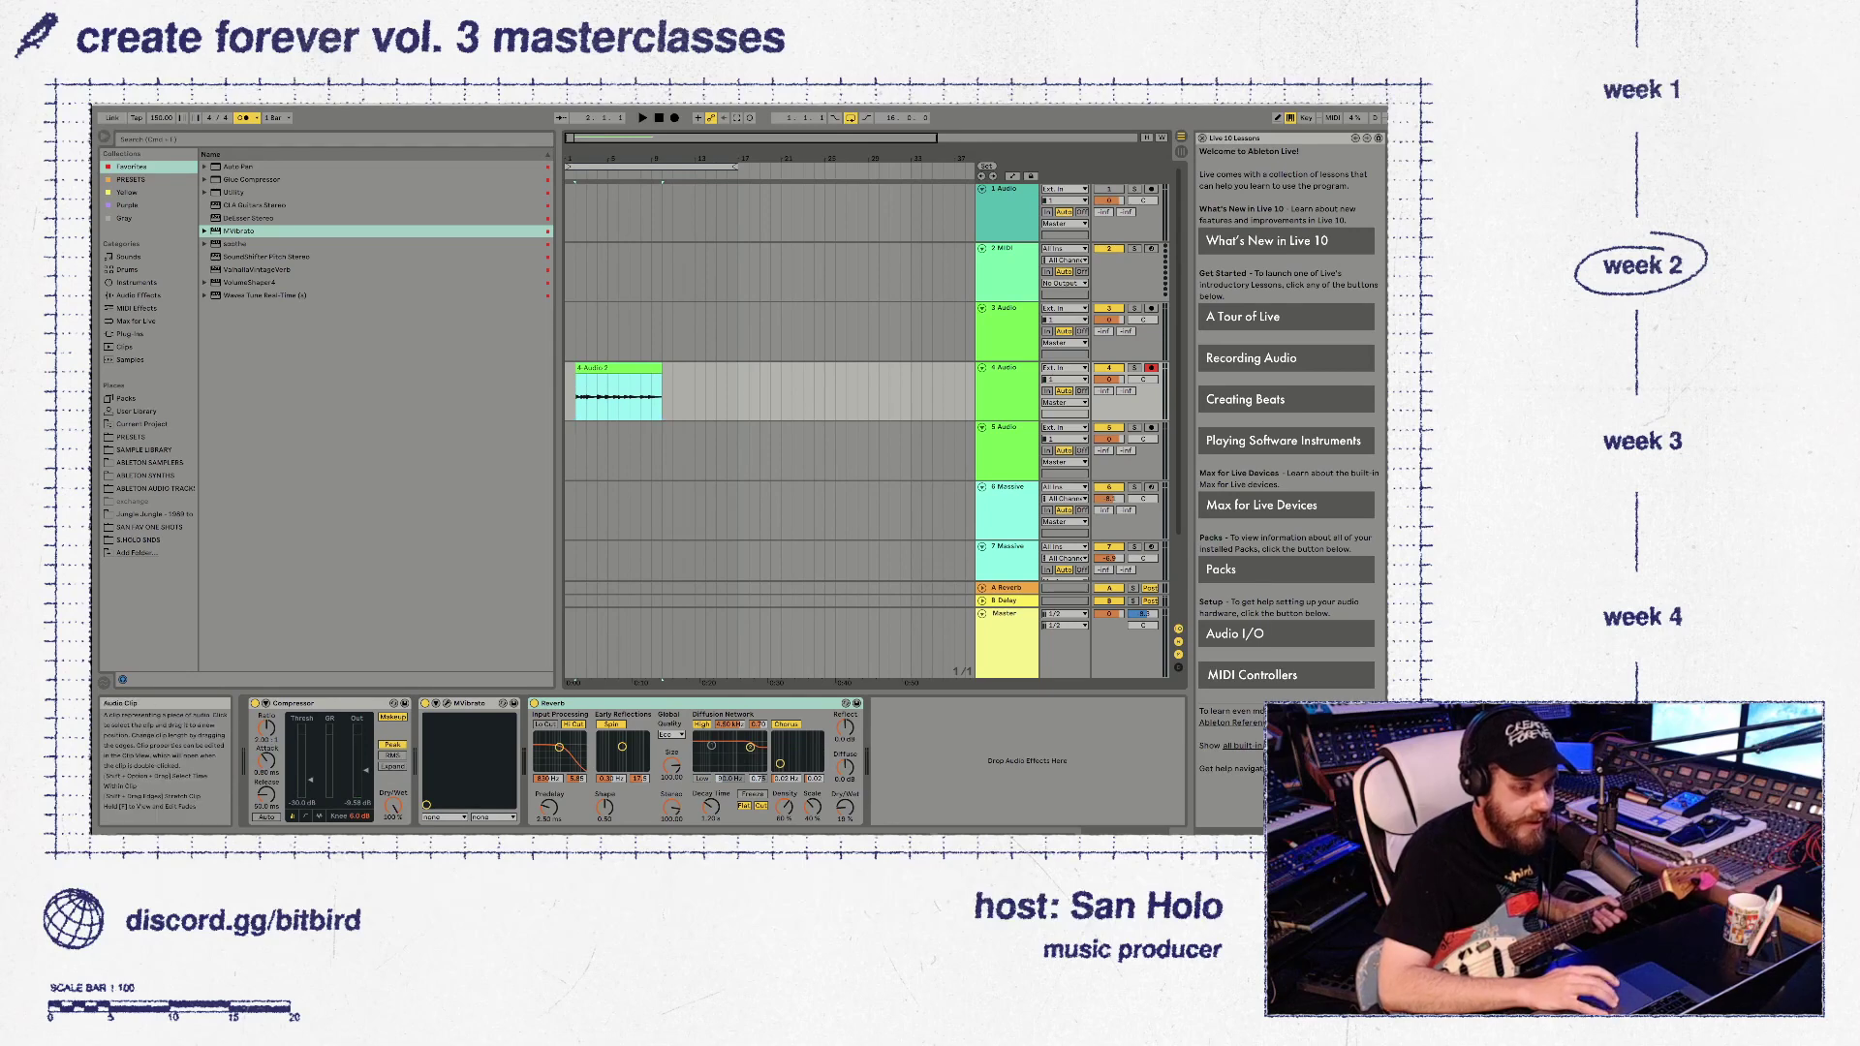
pyautogui.press('Delete')
pyautogui.press('Delete')
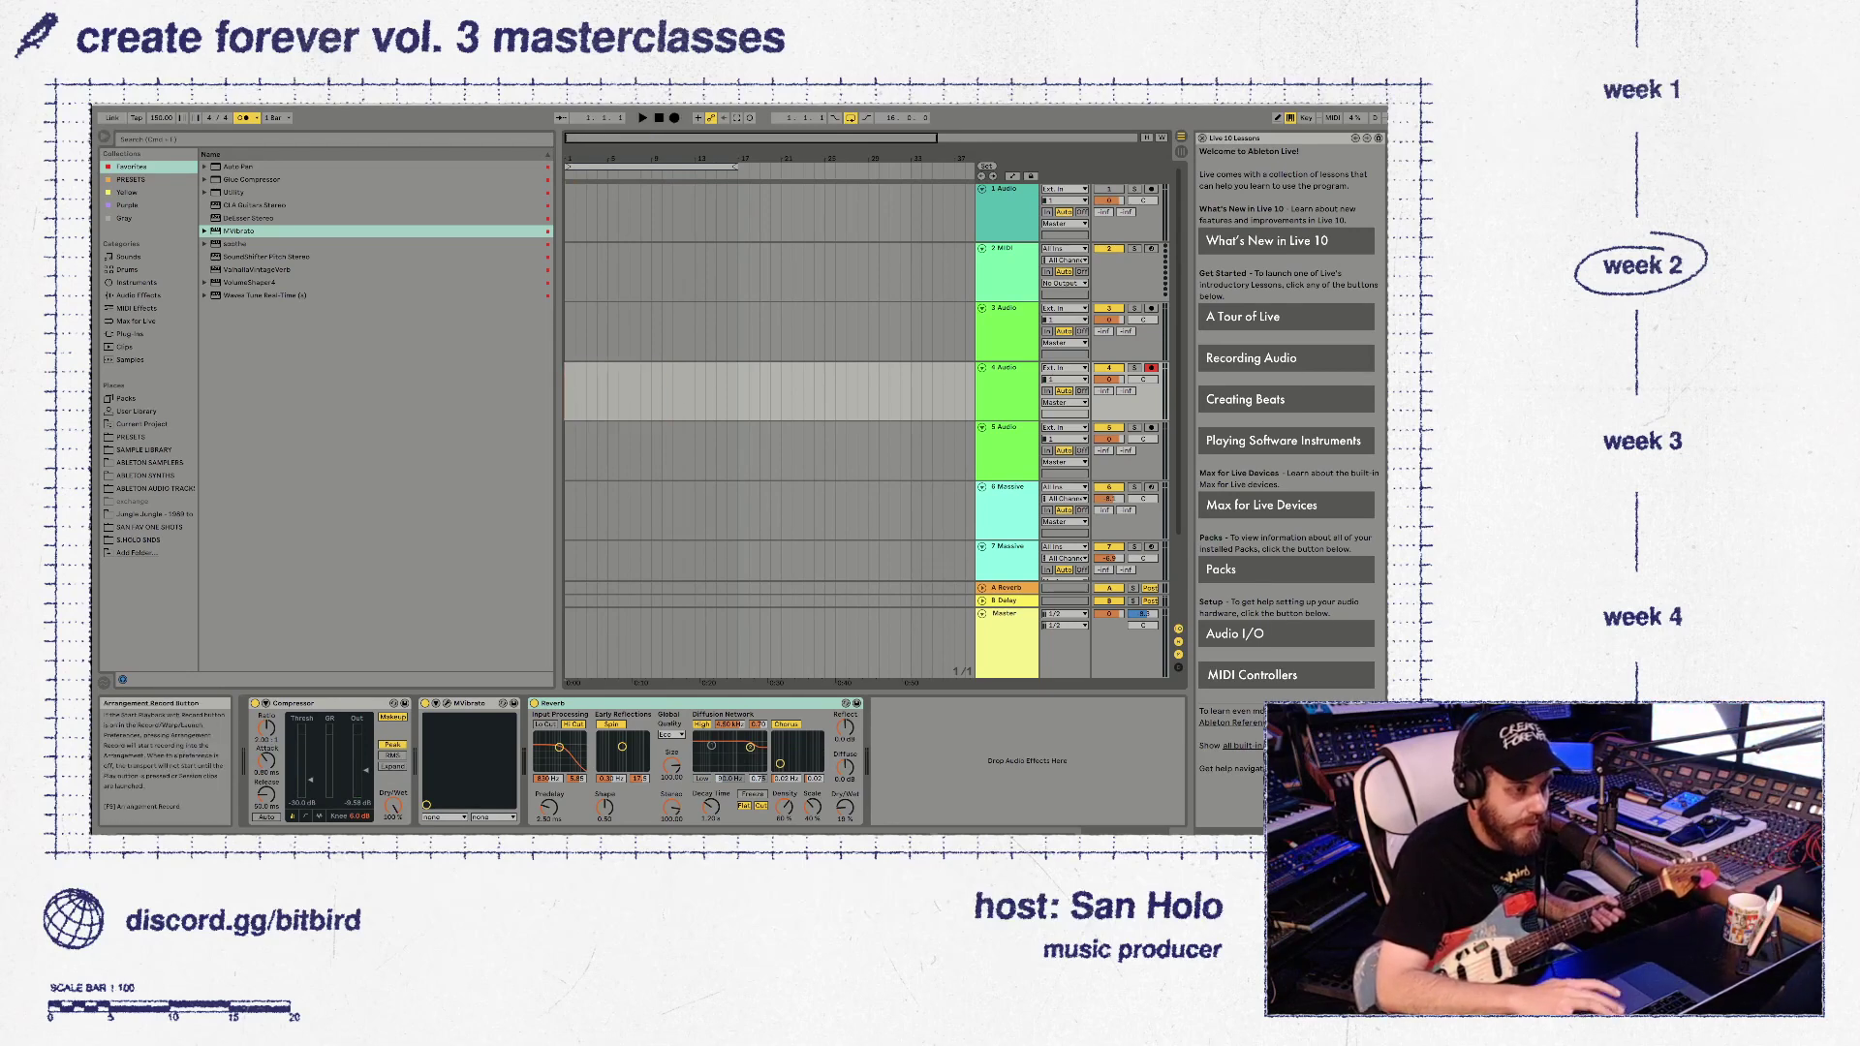
# Record a guitar take of about eight bars on 4 Audio, and try re-recording it from the start
pyautogui.click(675, 117)
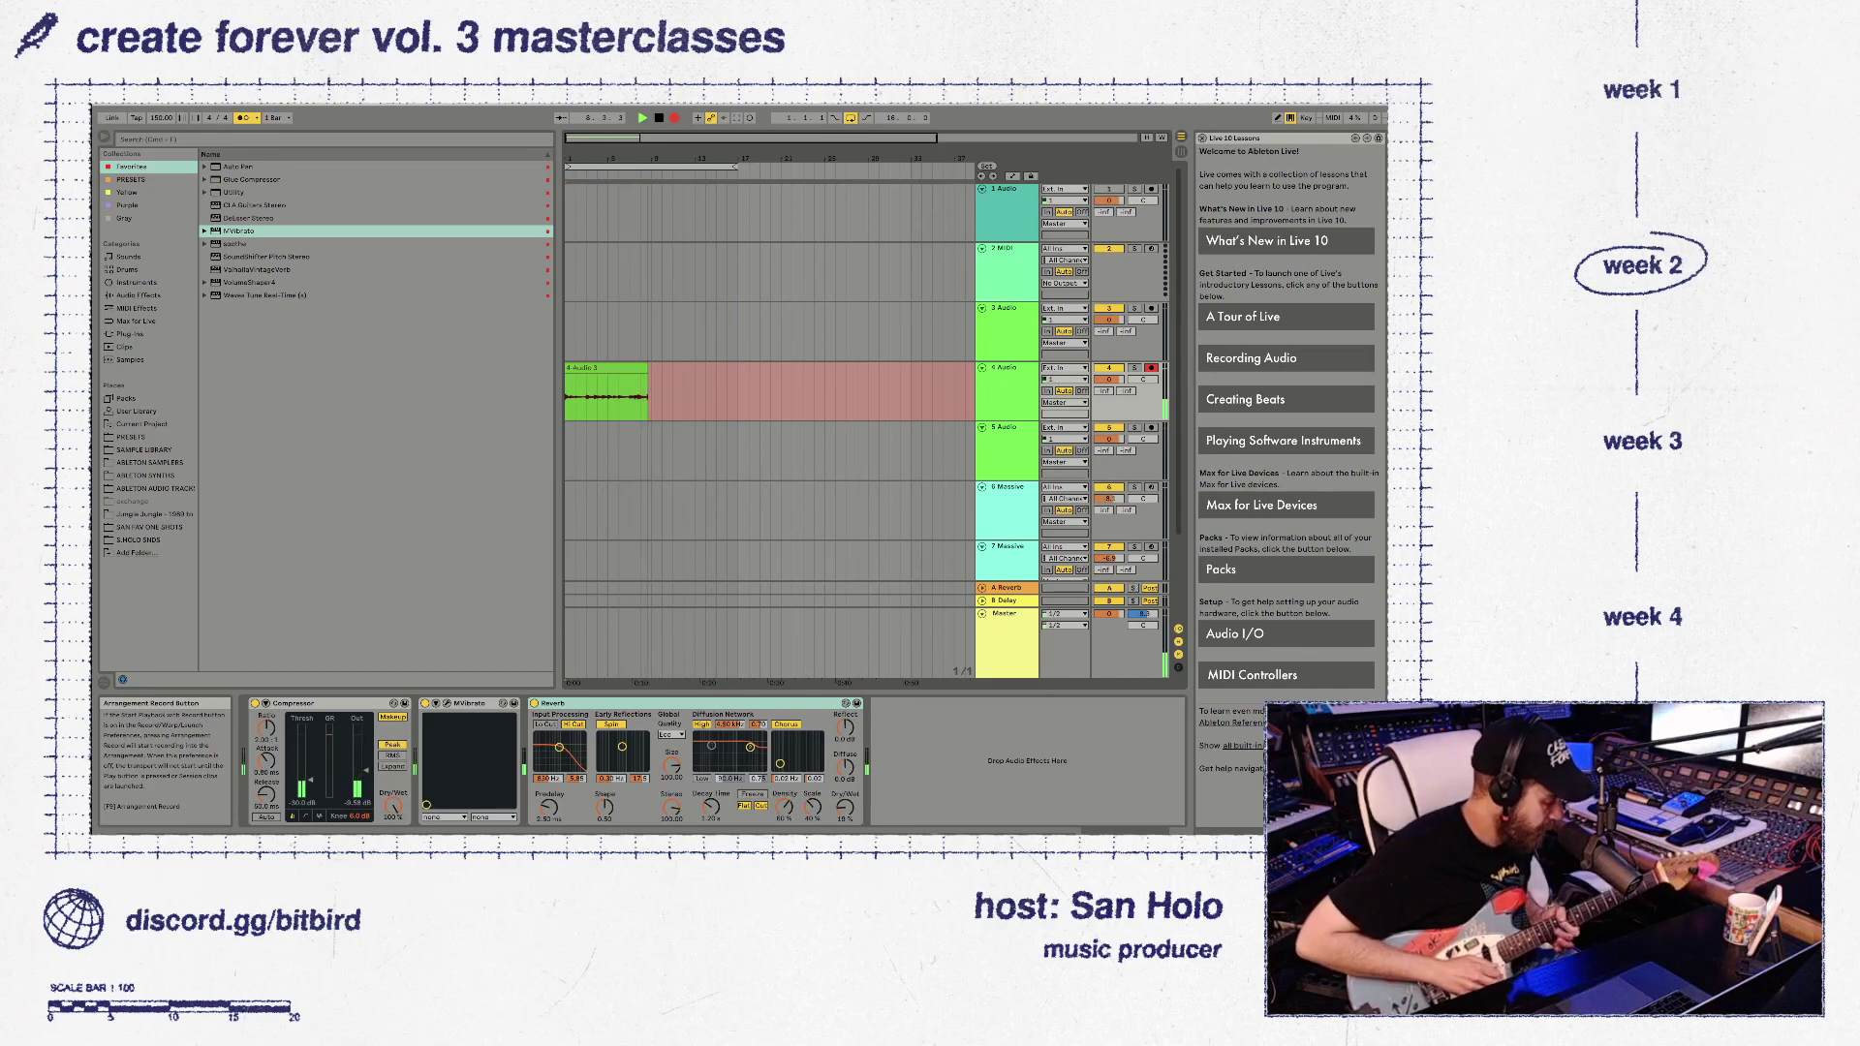
pyautogui.press('space')
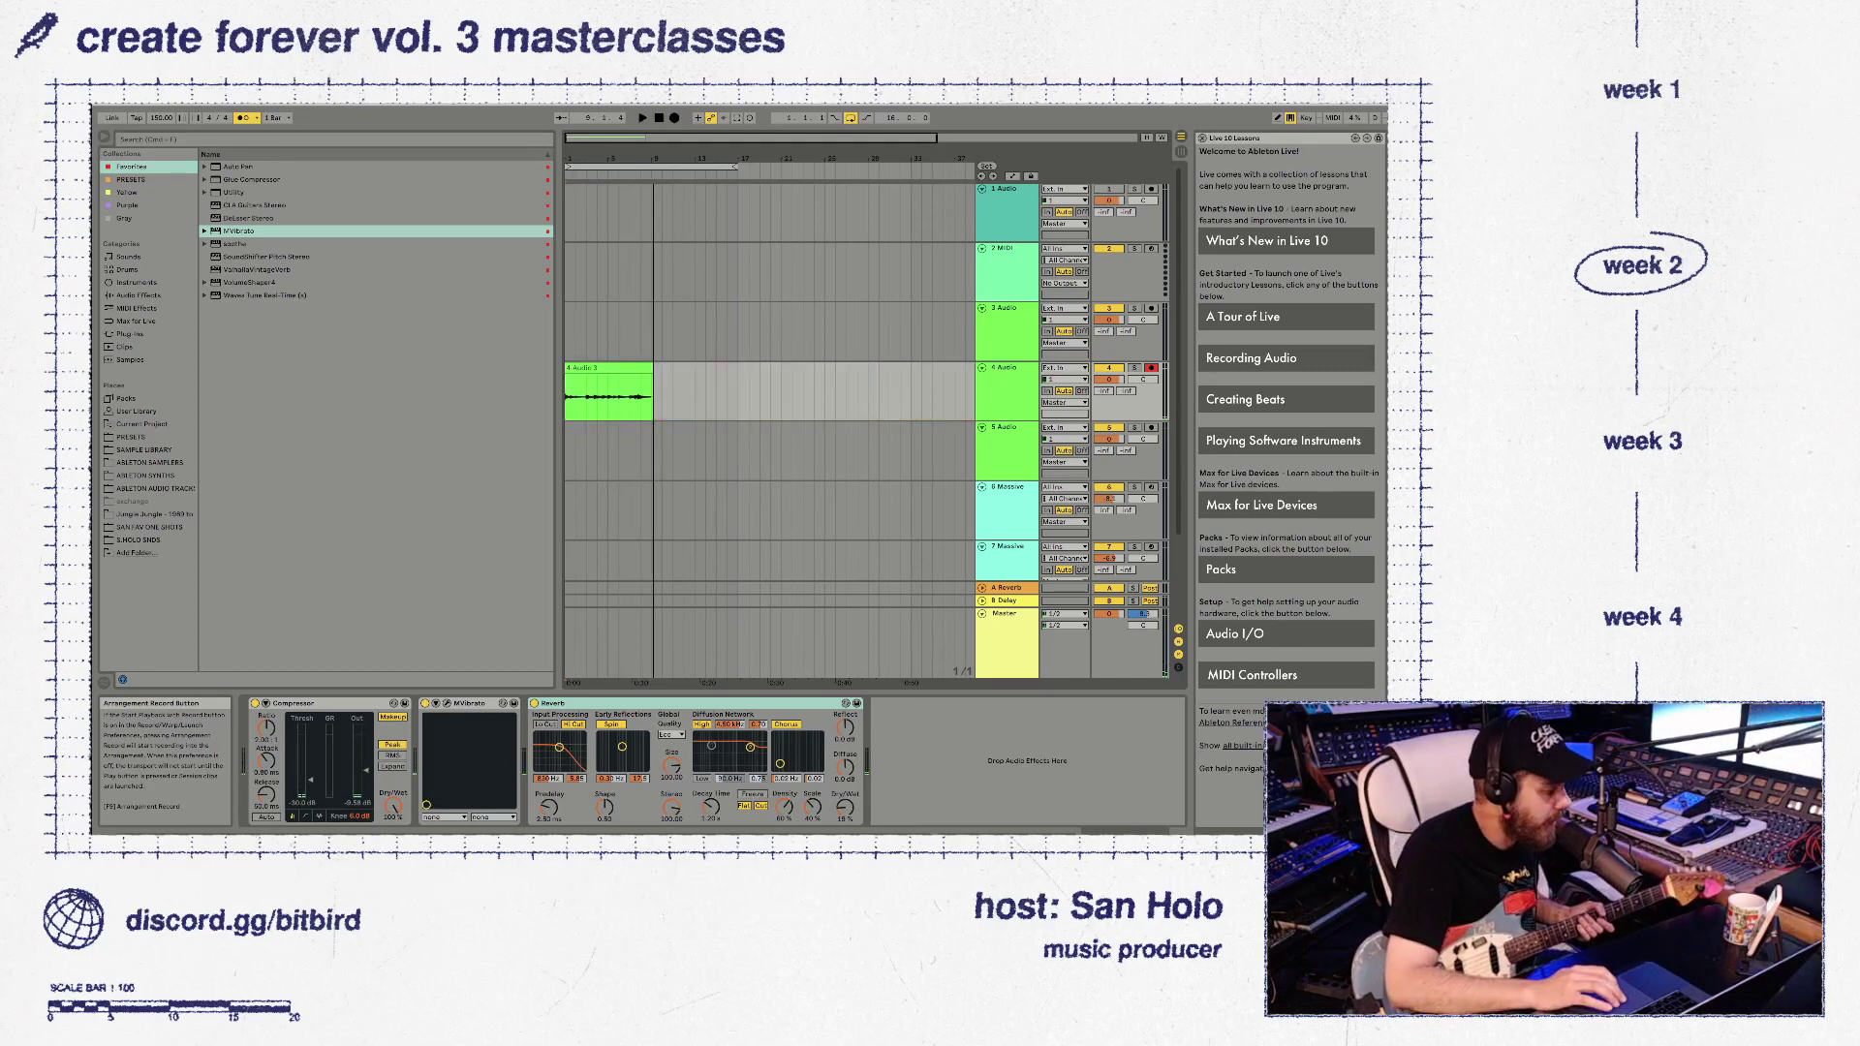
pyautogui.press('F9')
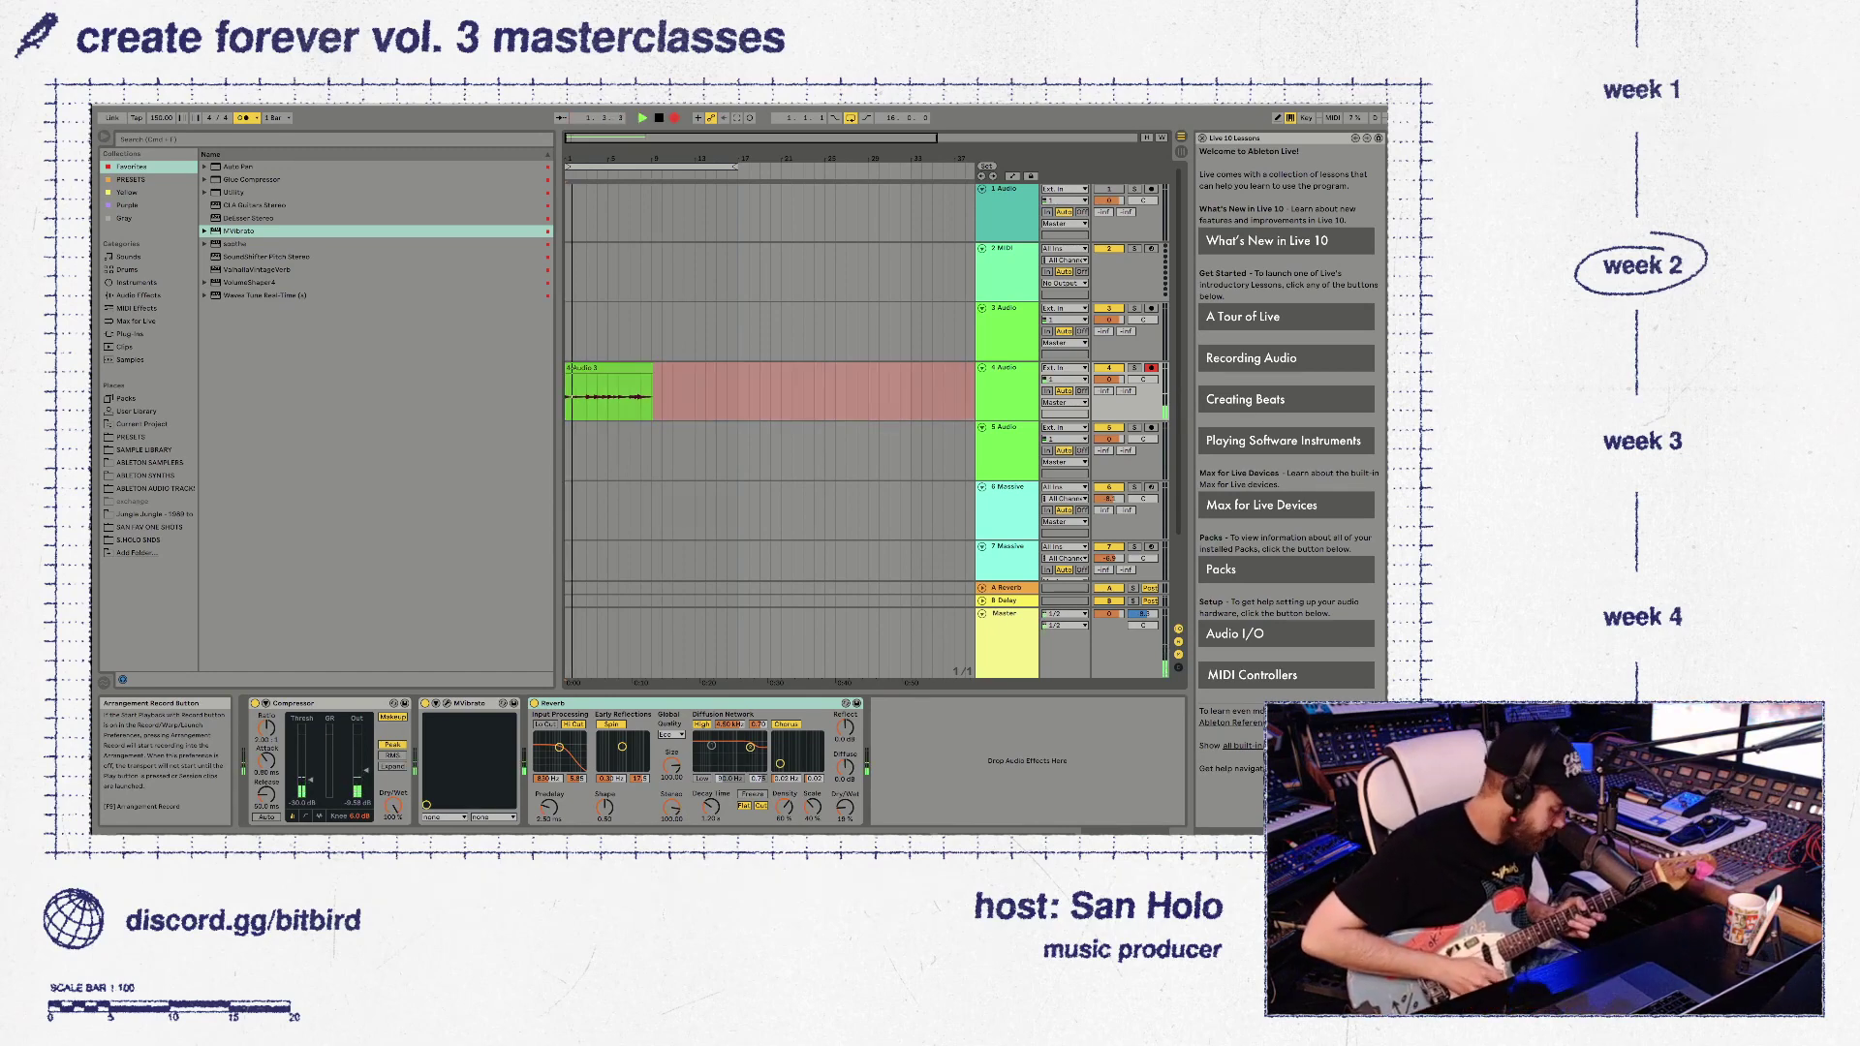
pyautogui.press('space')
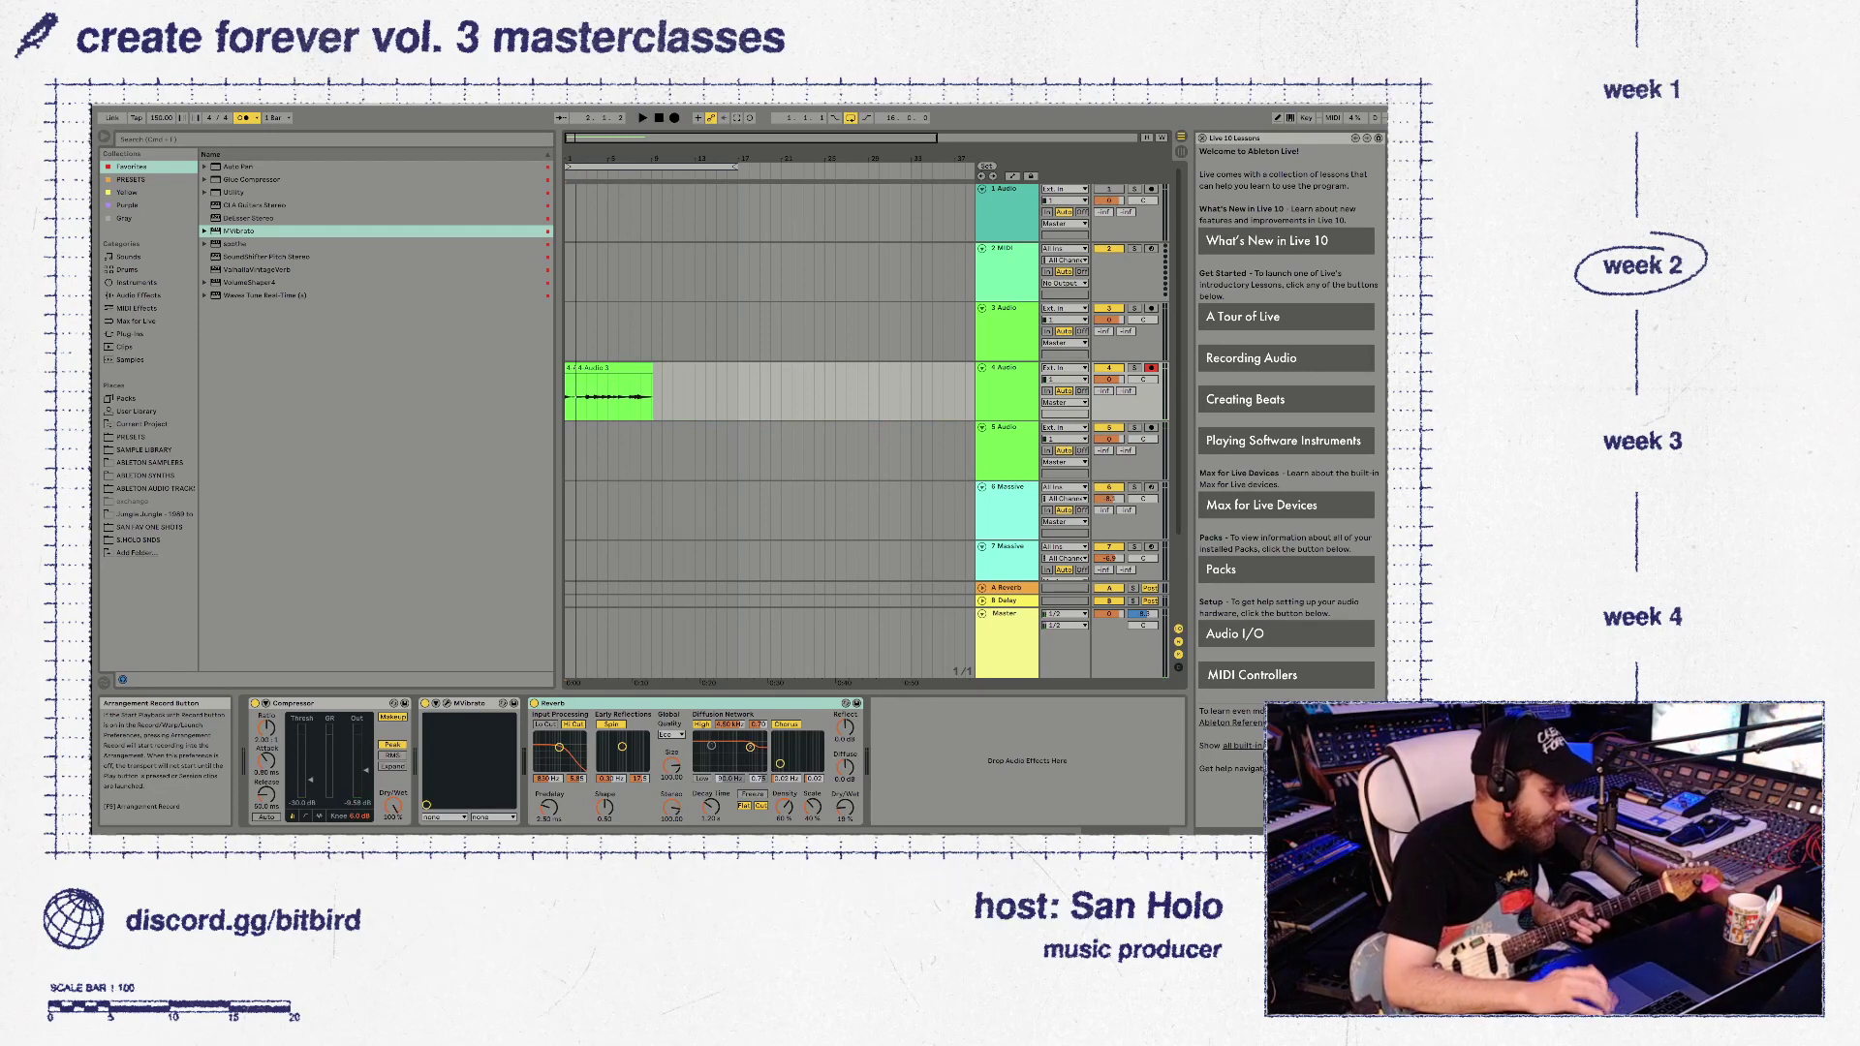
# Record a fresh guitar take over the clips on 4 Audio and trim its end to bar 9
pyautogui.press('F9')
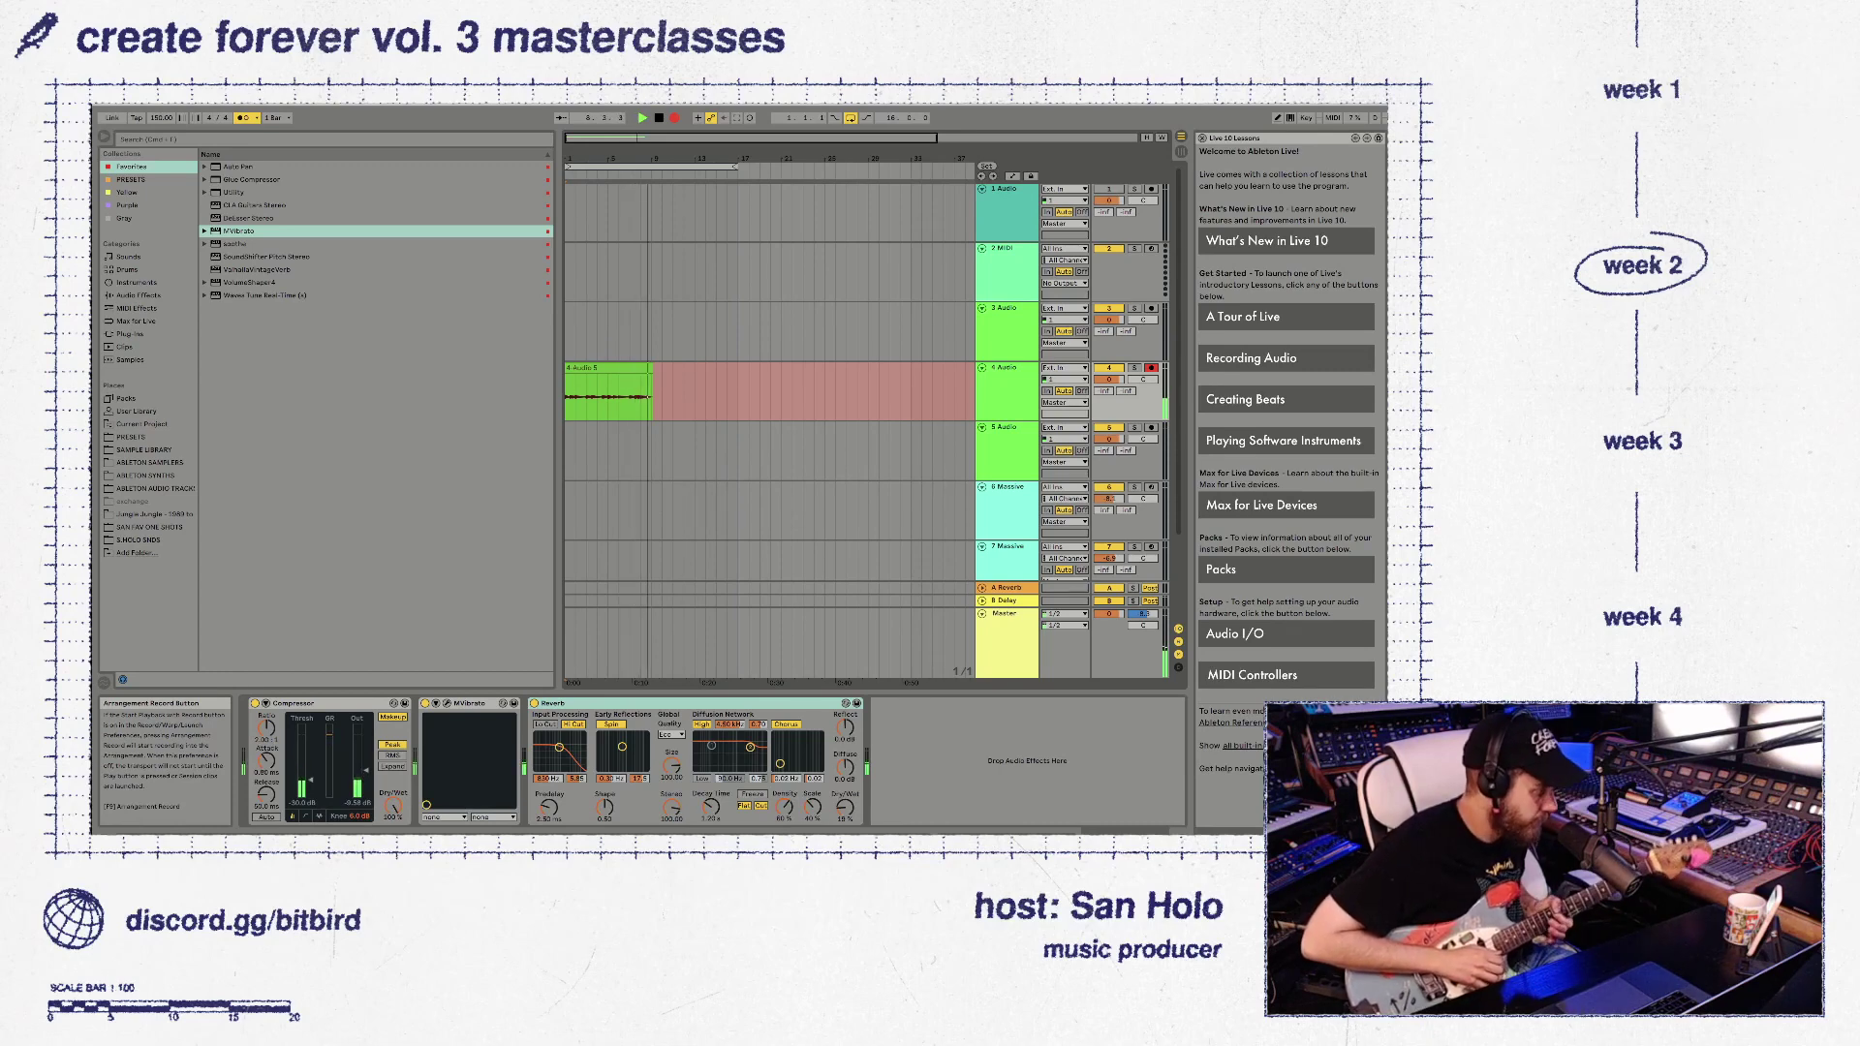
pyautogui.press('space')
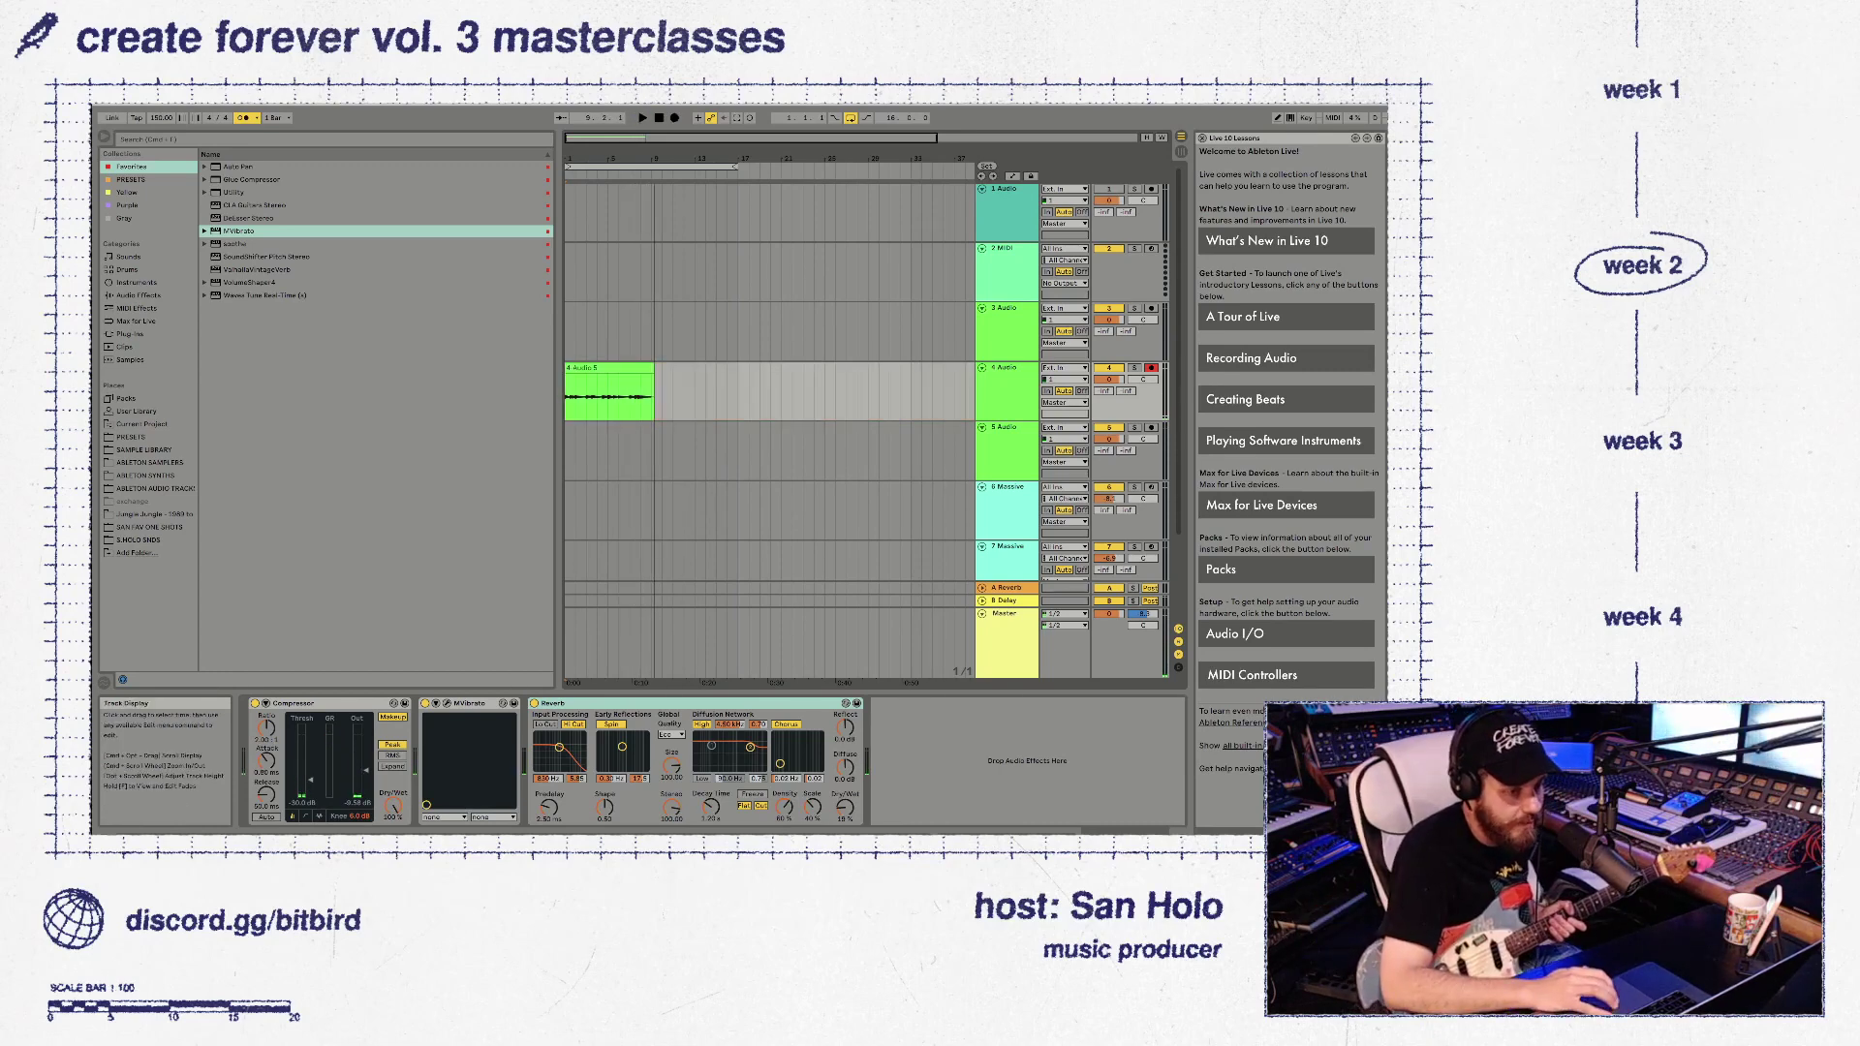
pyautogui.click(608, 368)
pyautogui.moveTo(654, 368); pyautogui.dragTo(651, 368)
pyautogui.click(641, 396)
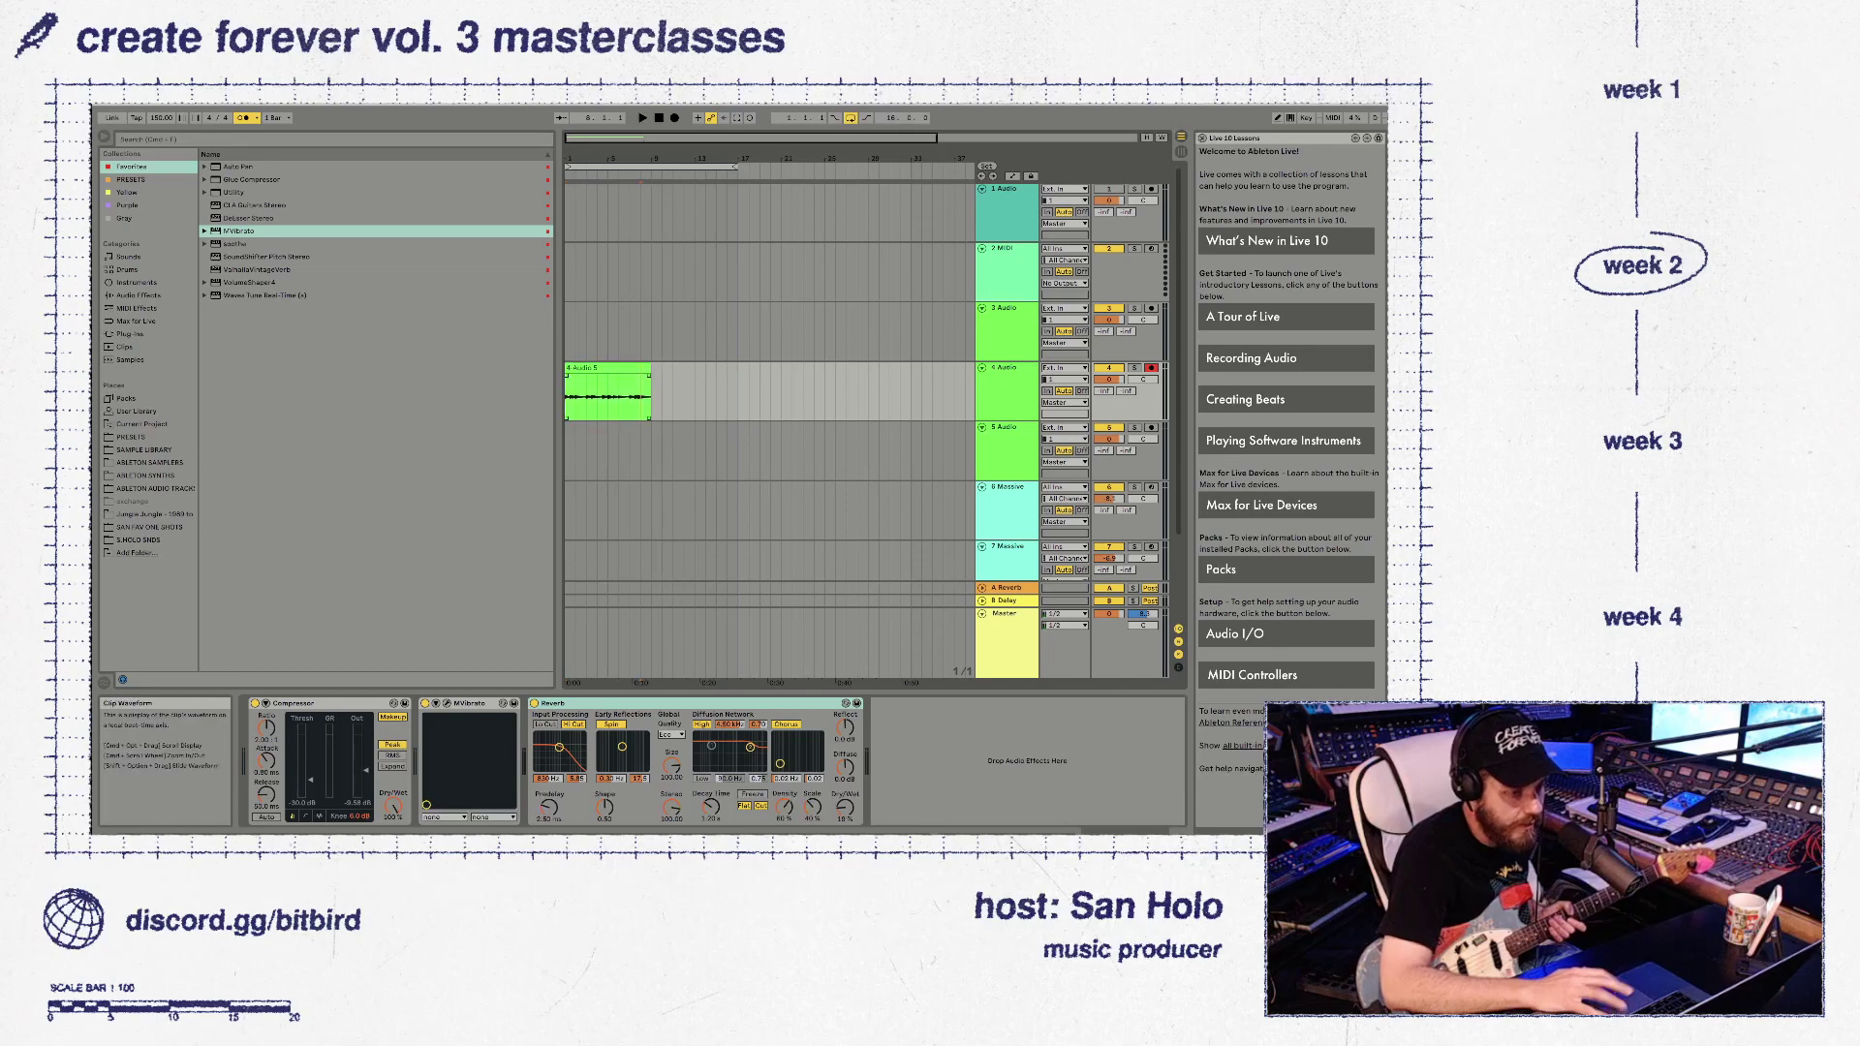
# Duplicate the trimmed guitar clip on 4 Audio once, directly after the original
pyautogui.press('space')
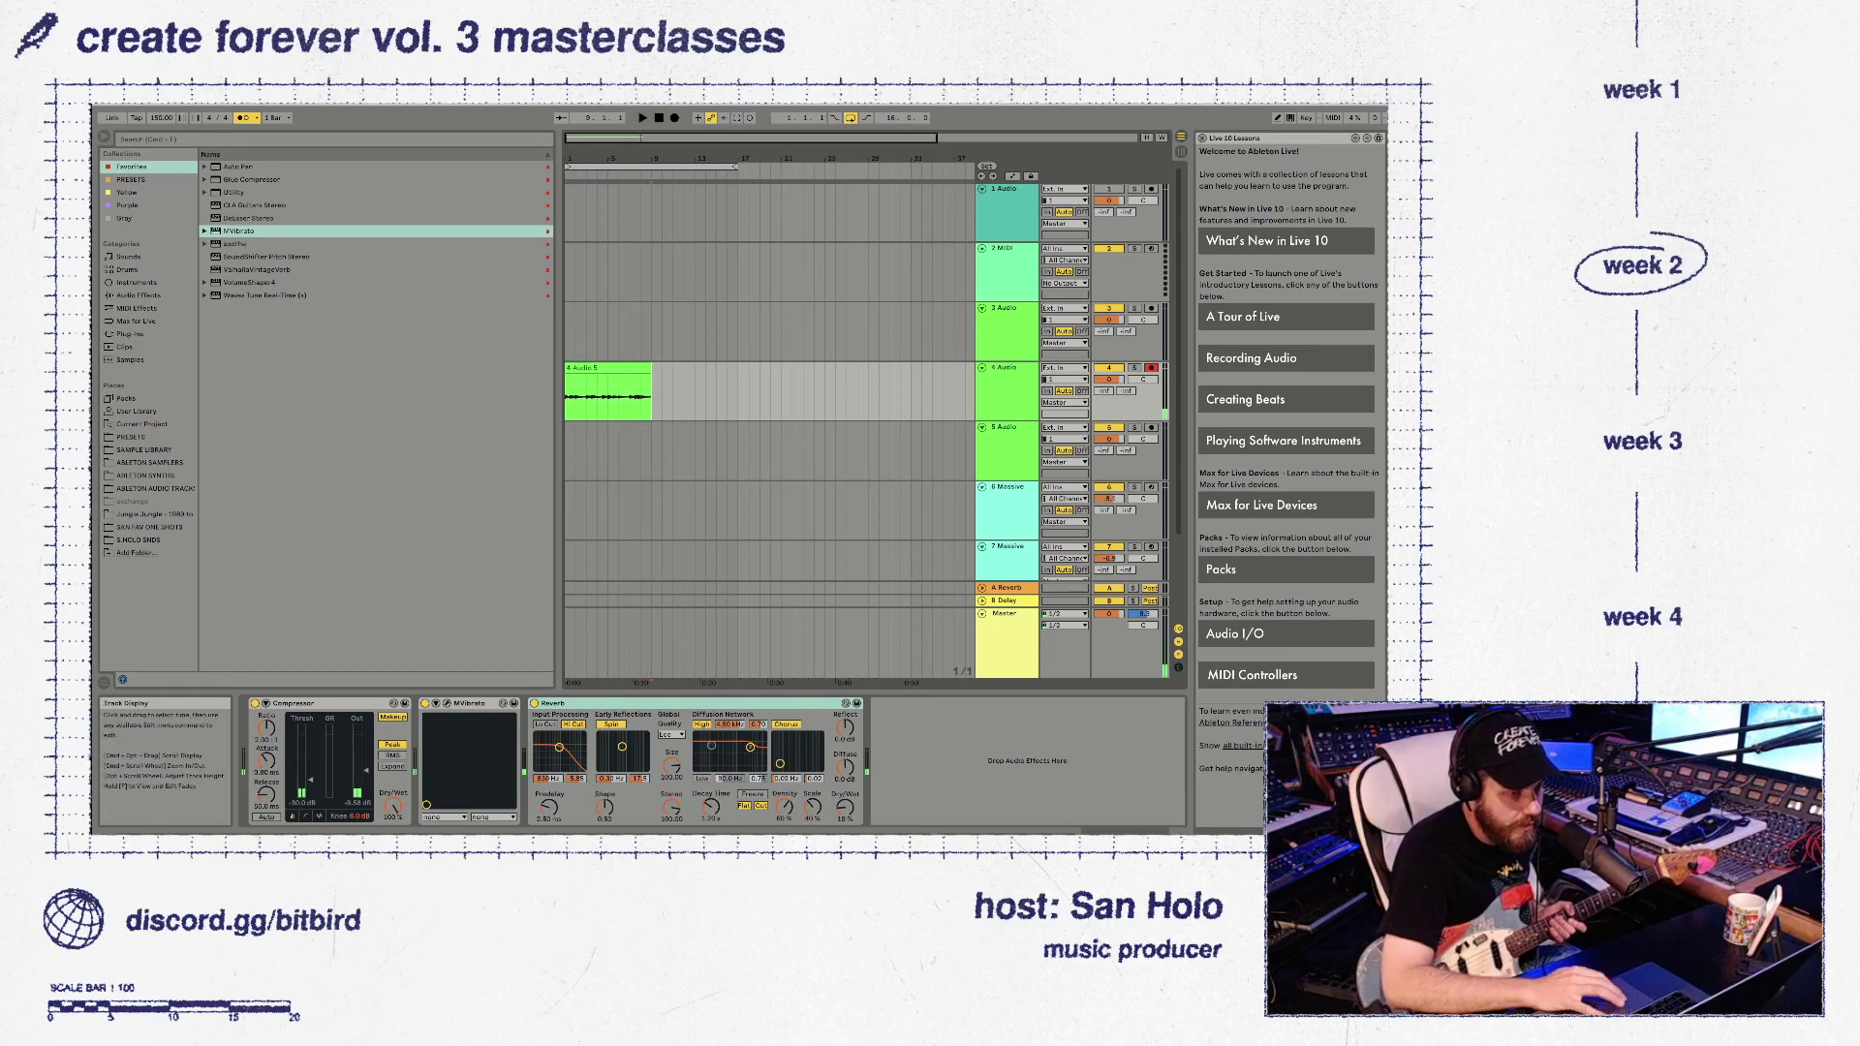
pyautogui.moveTo(655, 396); pyautogui.dragTo(566, 396)
pyautogui.press('super+d')
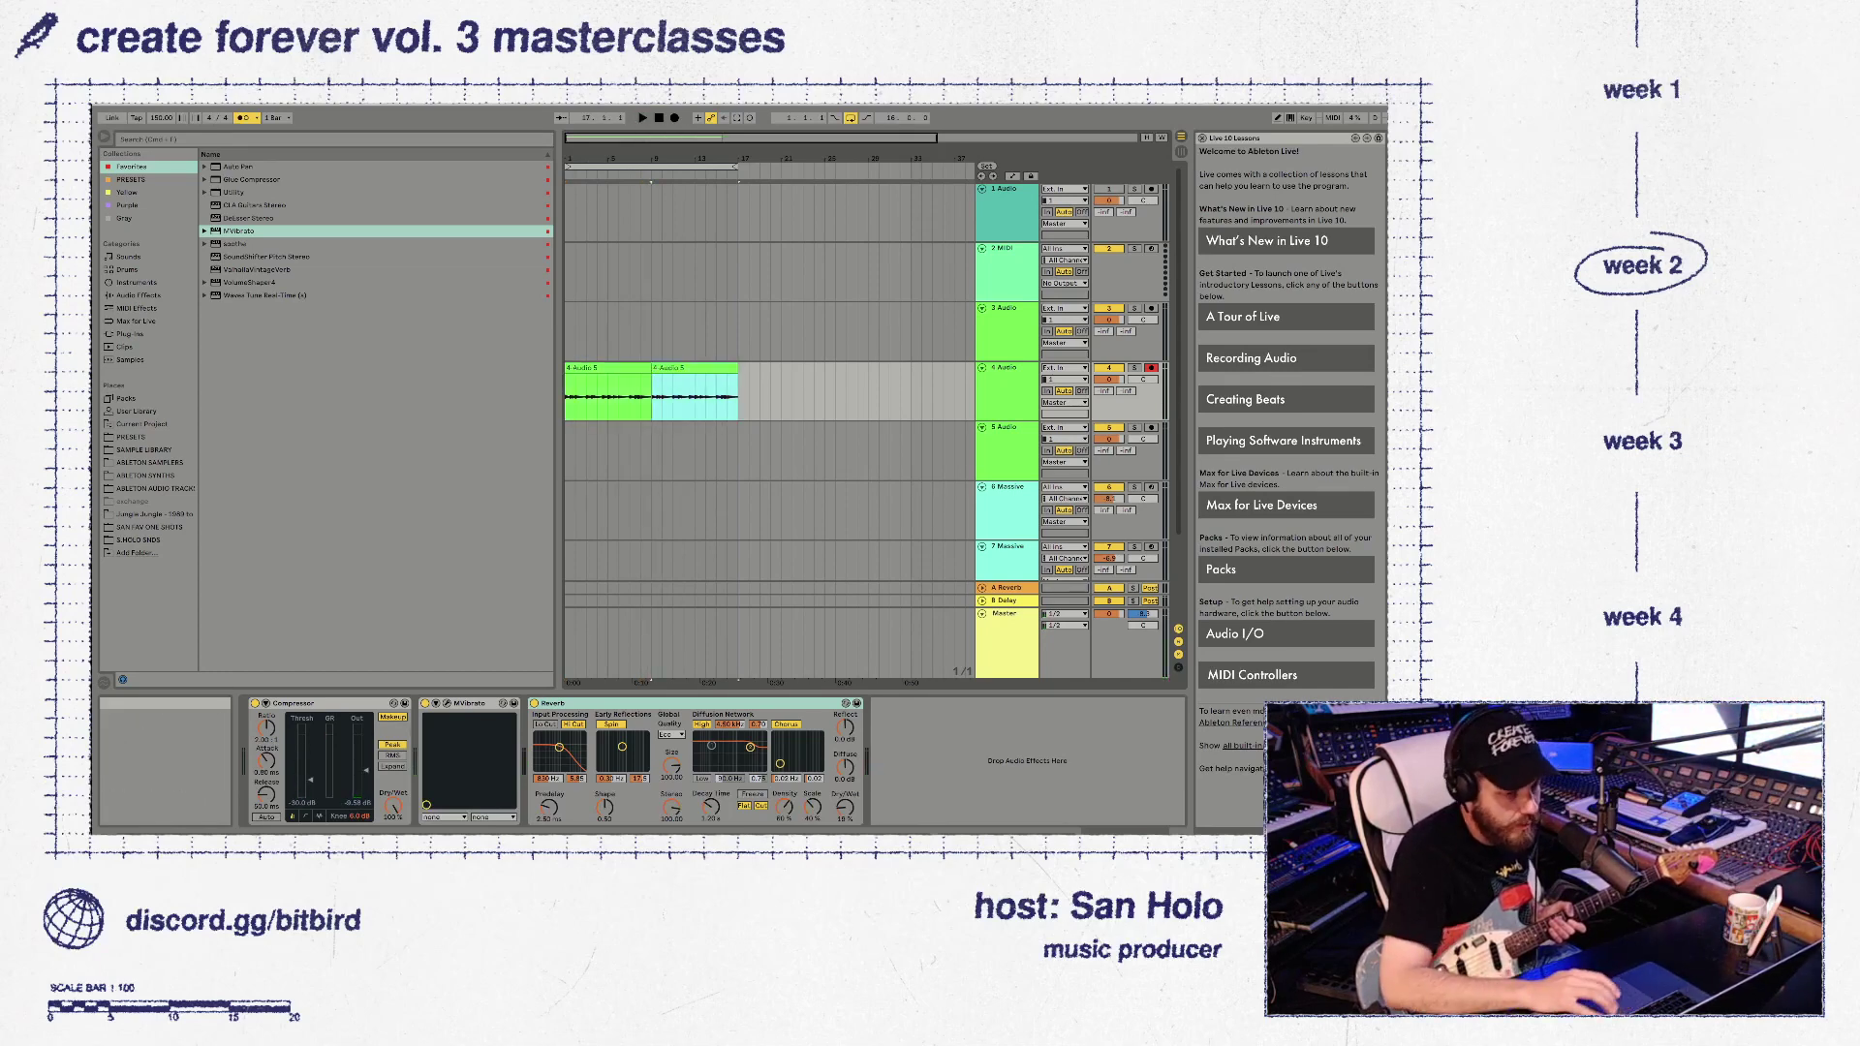
# Duplicate the 4 Audio track, clear the clips from the copy, and arm the new track for recording
pyautogui.click(1006, 368)
pyautogui.press('super+d')
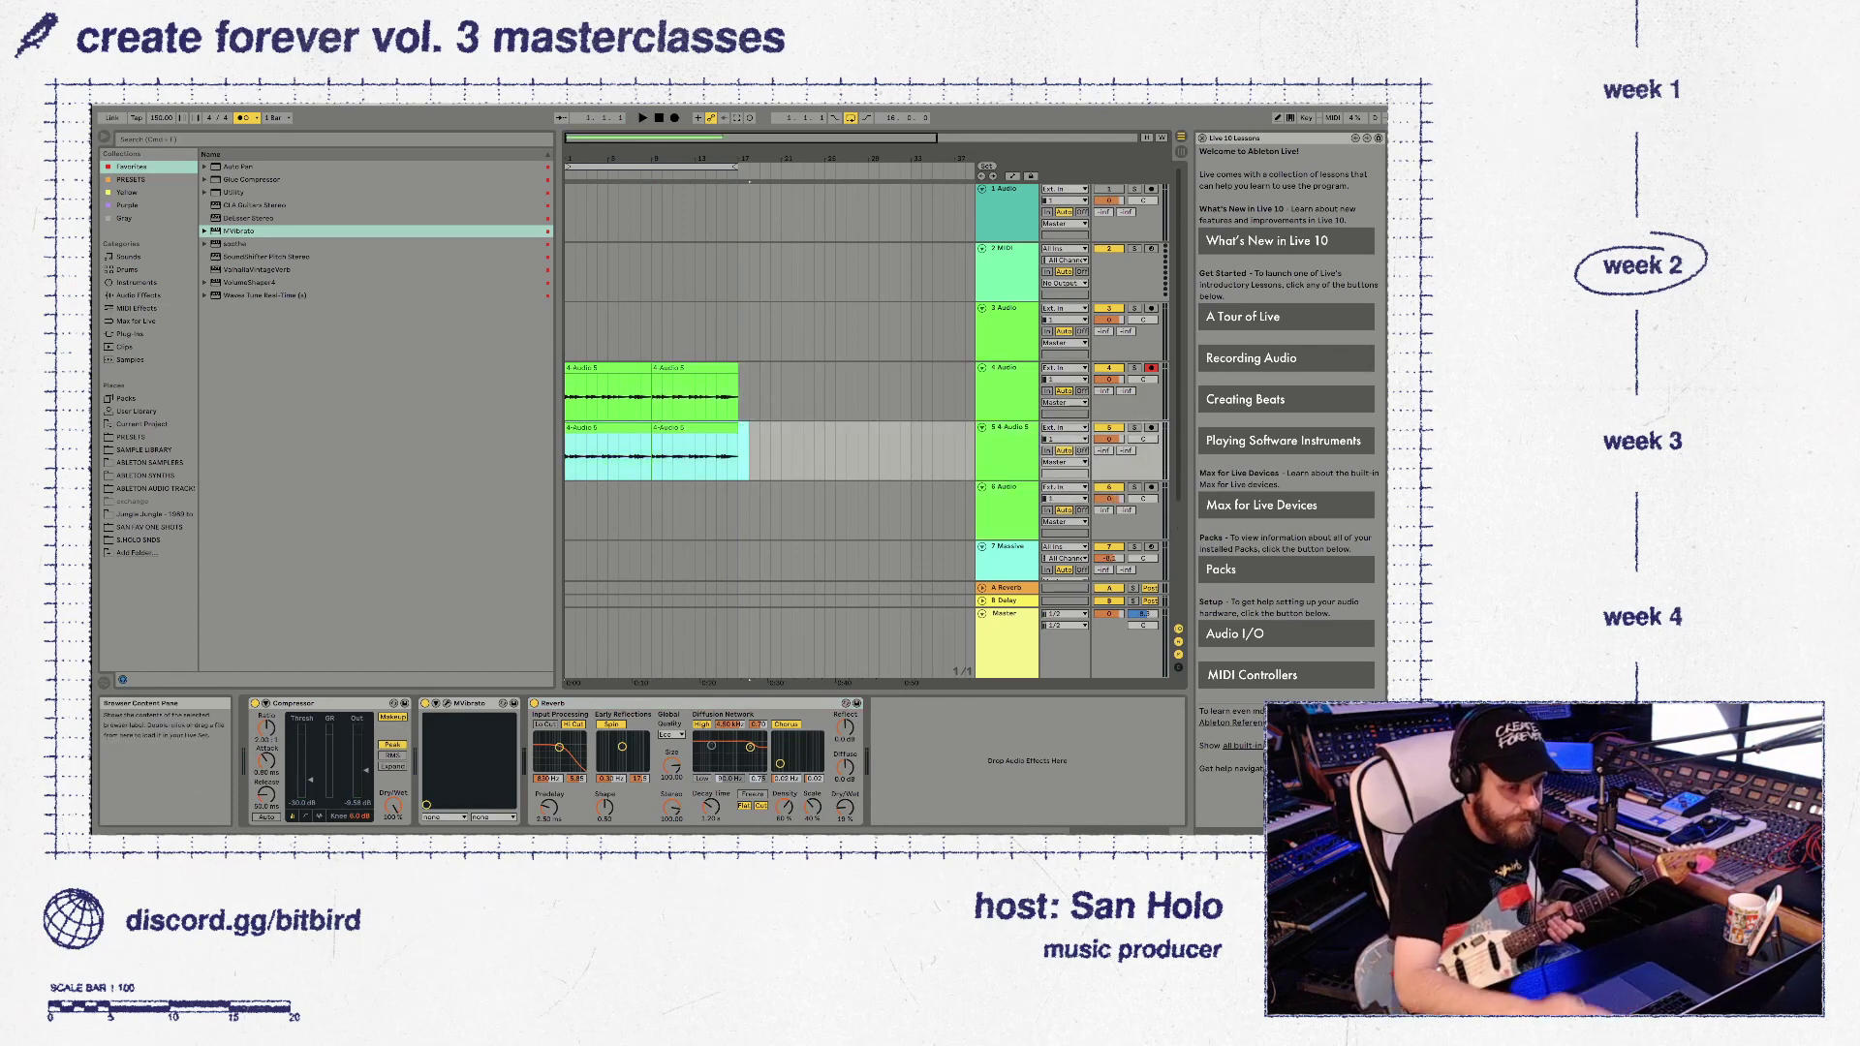
pyautogui.press('Delete')
pyautogui.click(1151, 427)
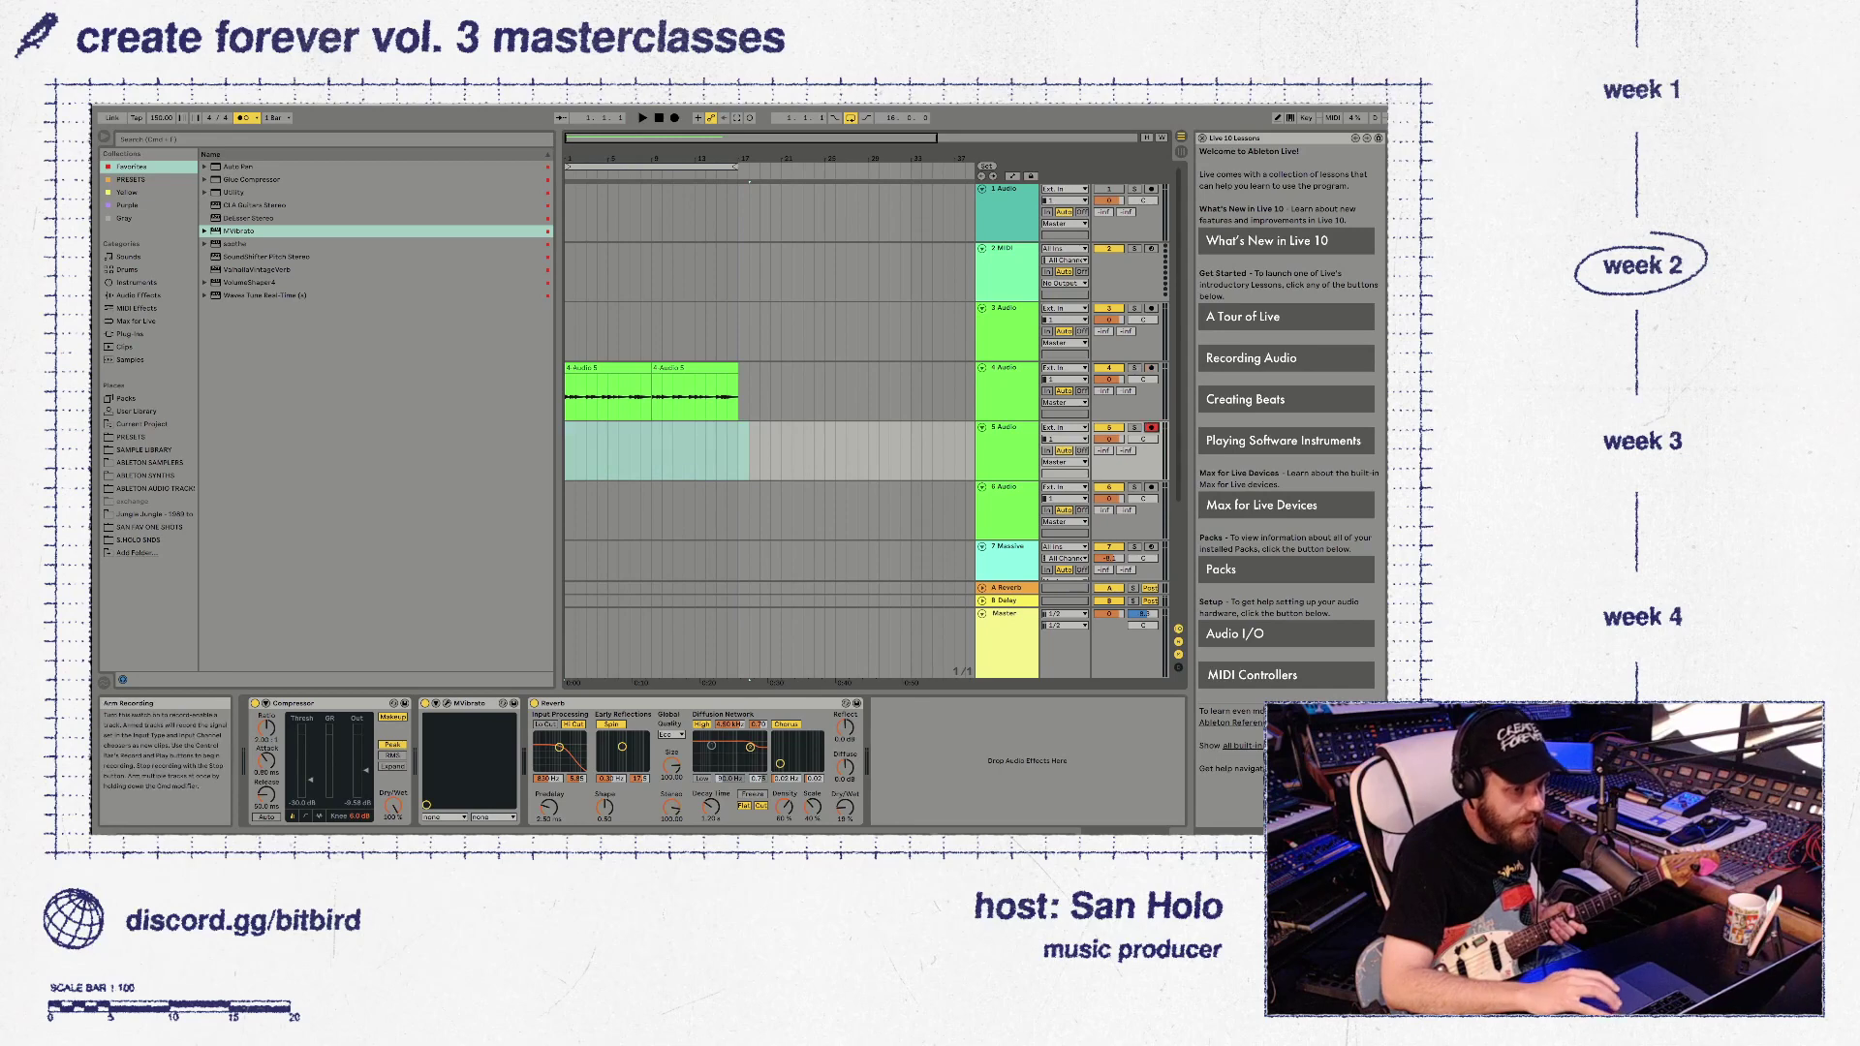
# Play back the guitar clips on 4 Audio from the start and select the 5 Audio track
pyautogui.click(607, 368)
pyautogui.press('space')
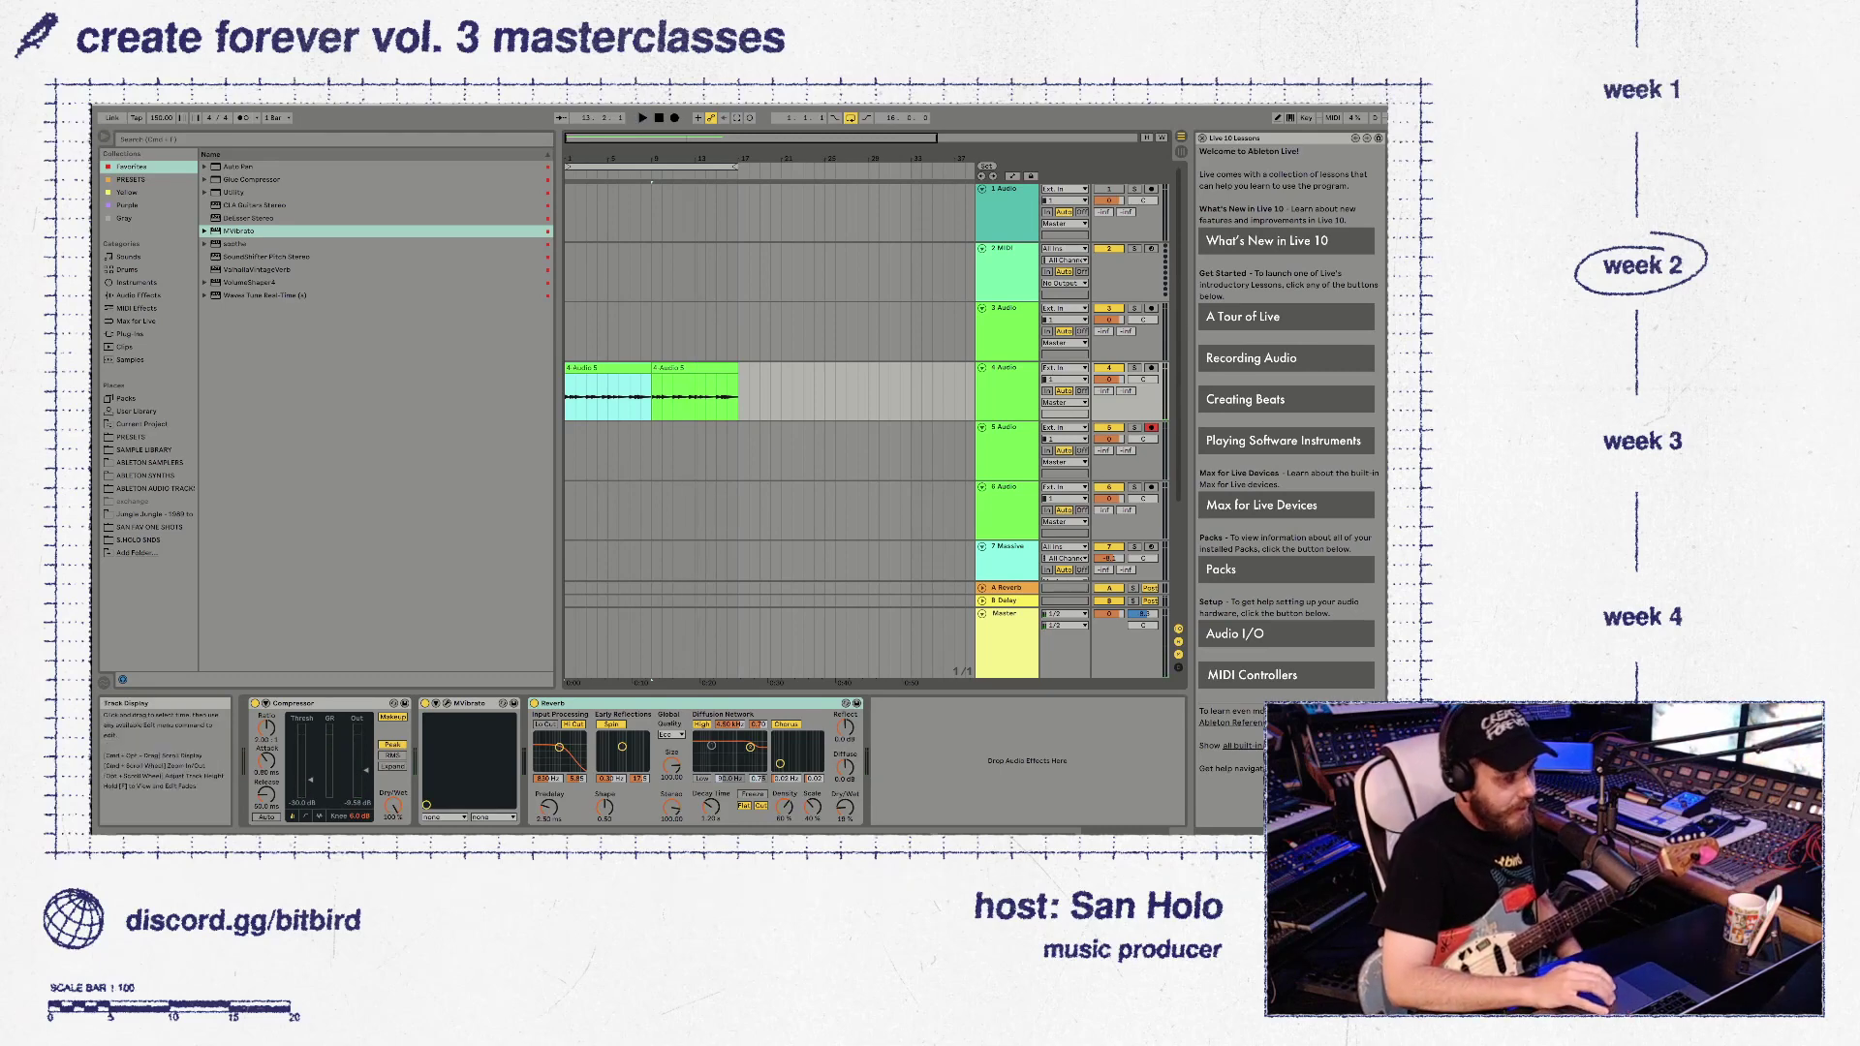
pyautogui.click(1005, 368)
pyautogui.click(1005, 427)
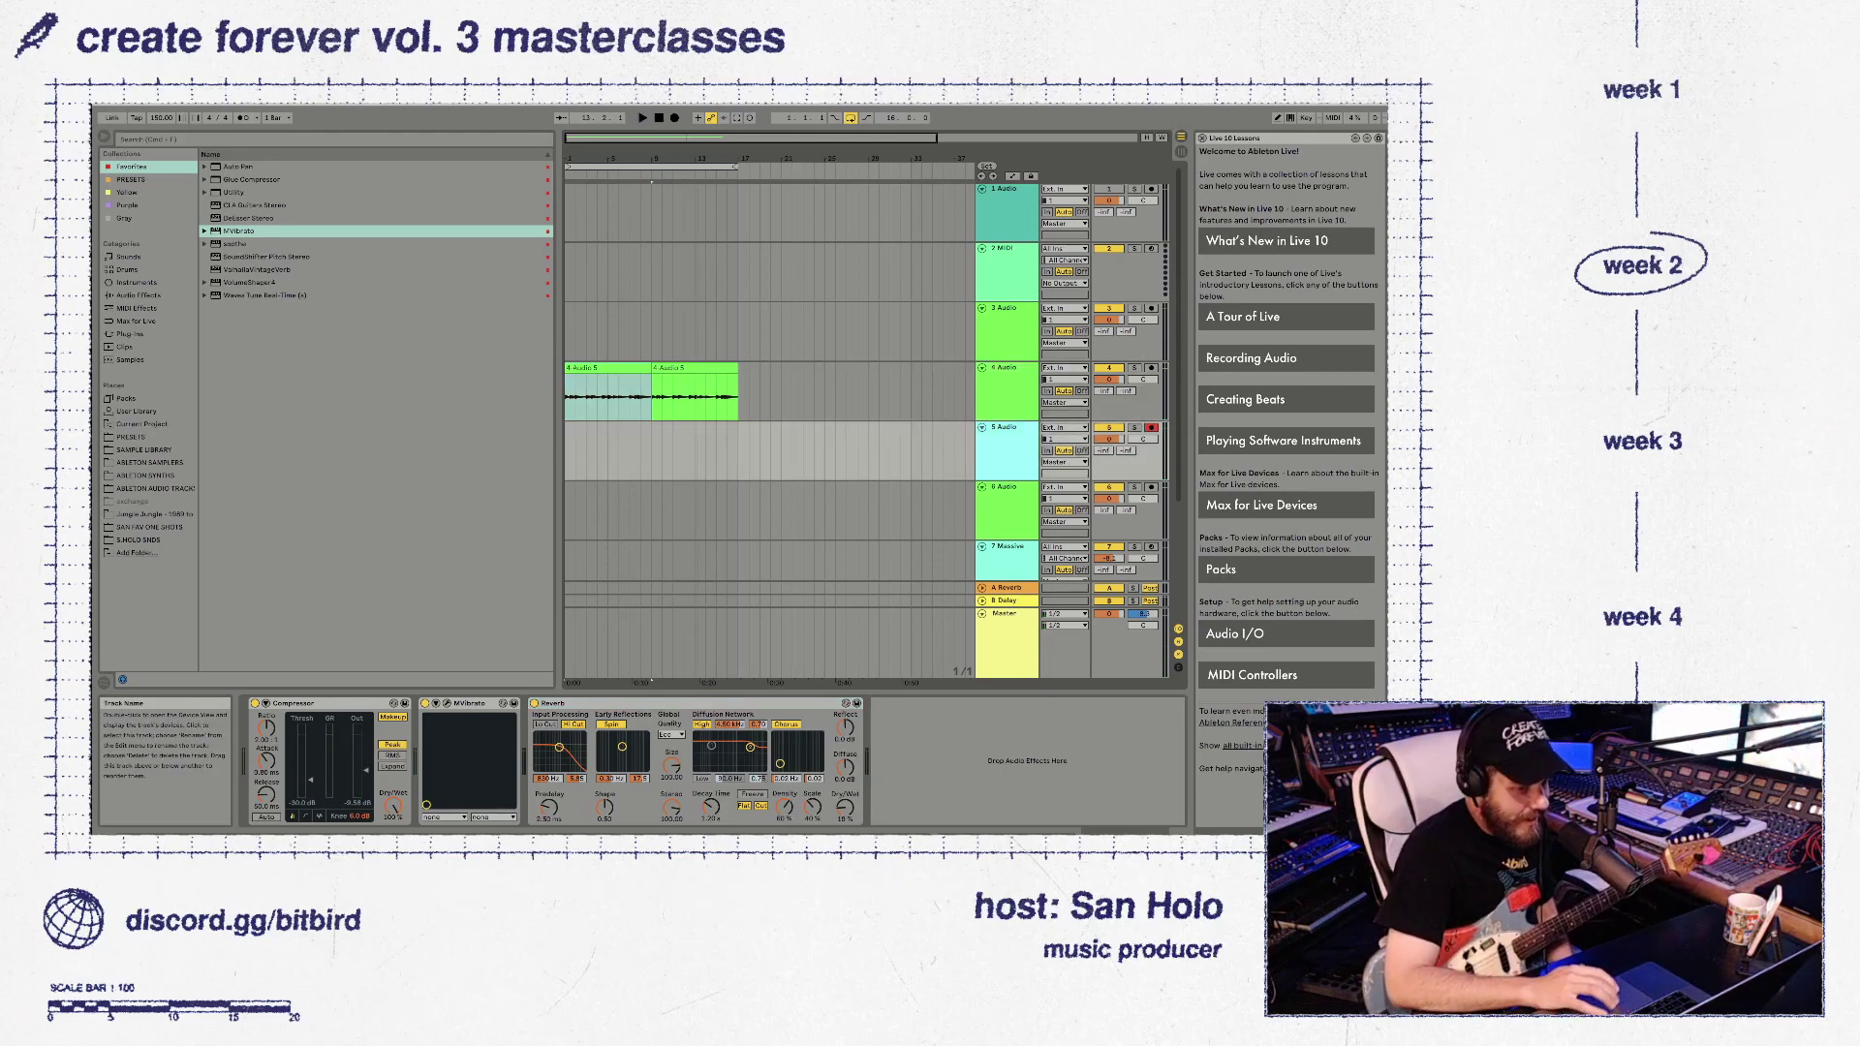
# Set the recording position to the start of the 5 Audio track and turn on the metronome
pyautogui.click(566, 450)
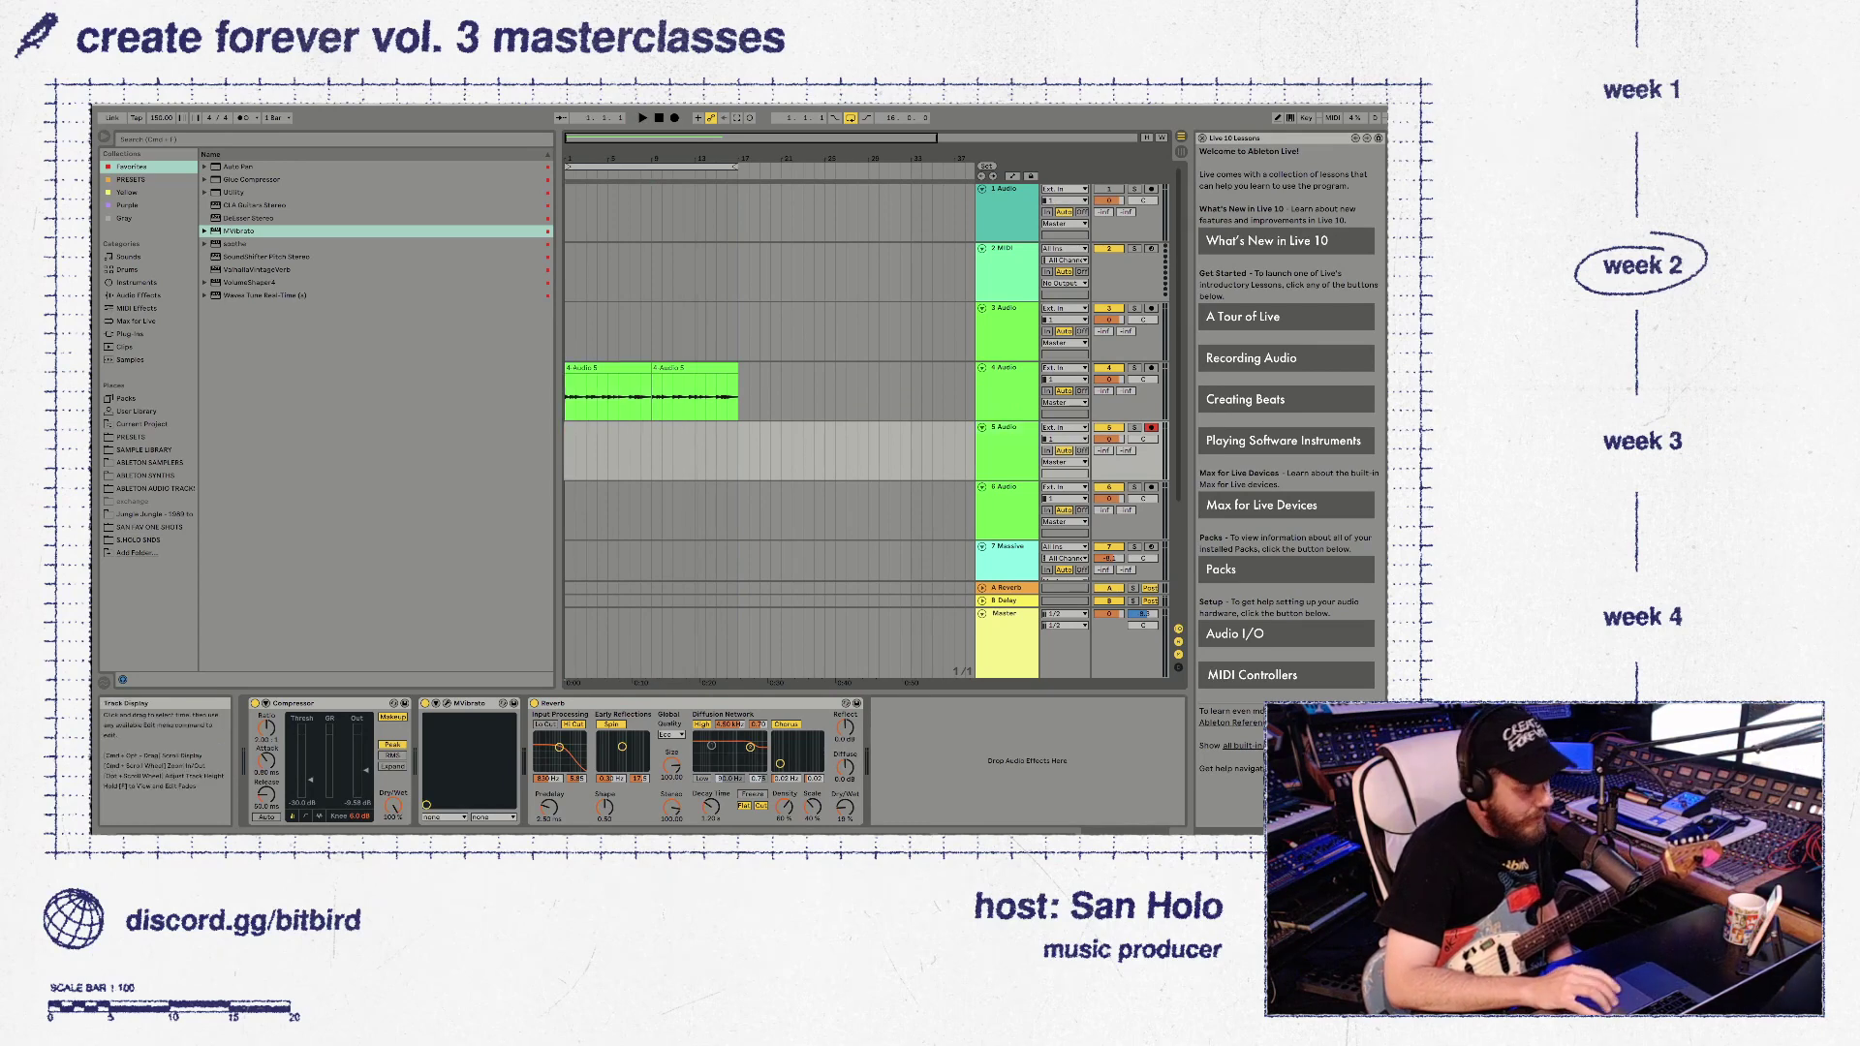
pyautogui.scroll(-1, 769, 382)
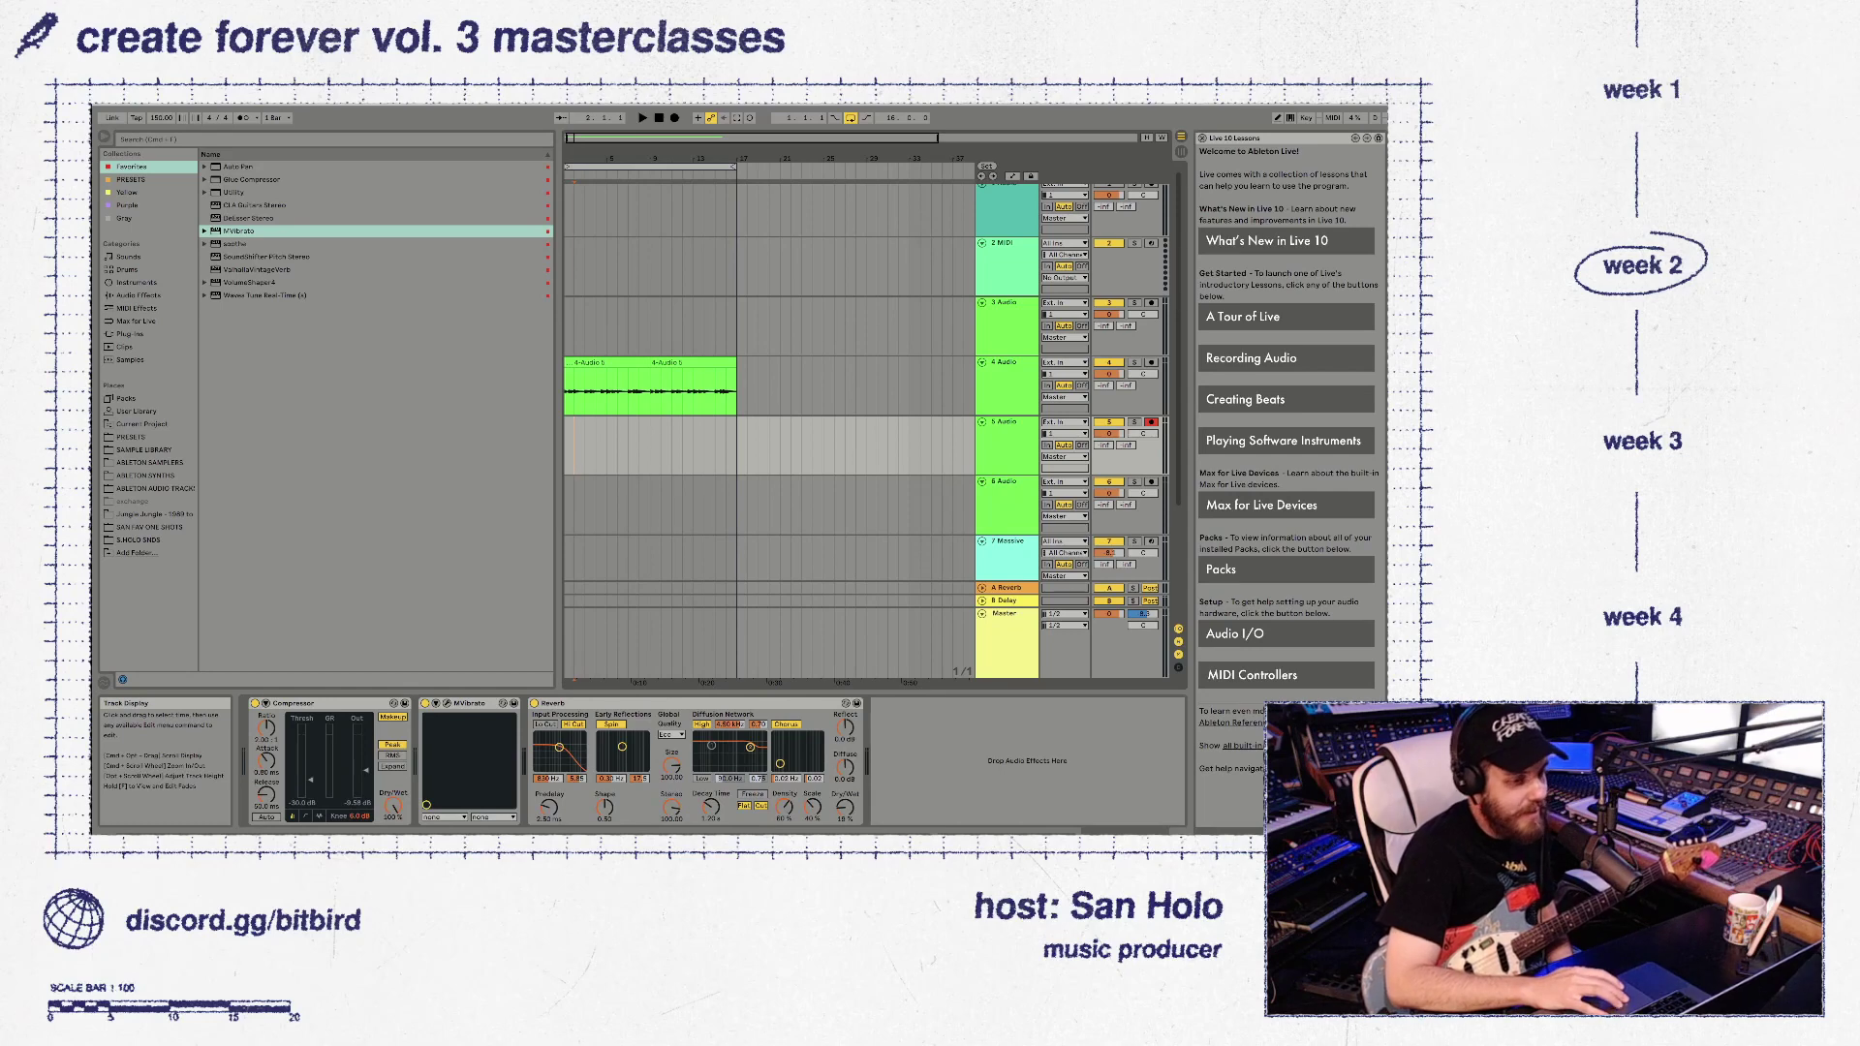
pyautogui.click(1005, 422)
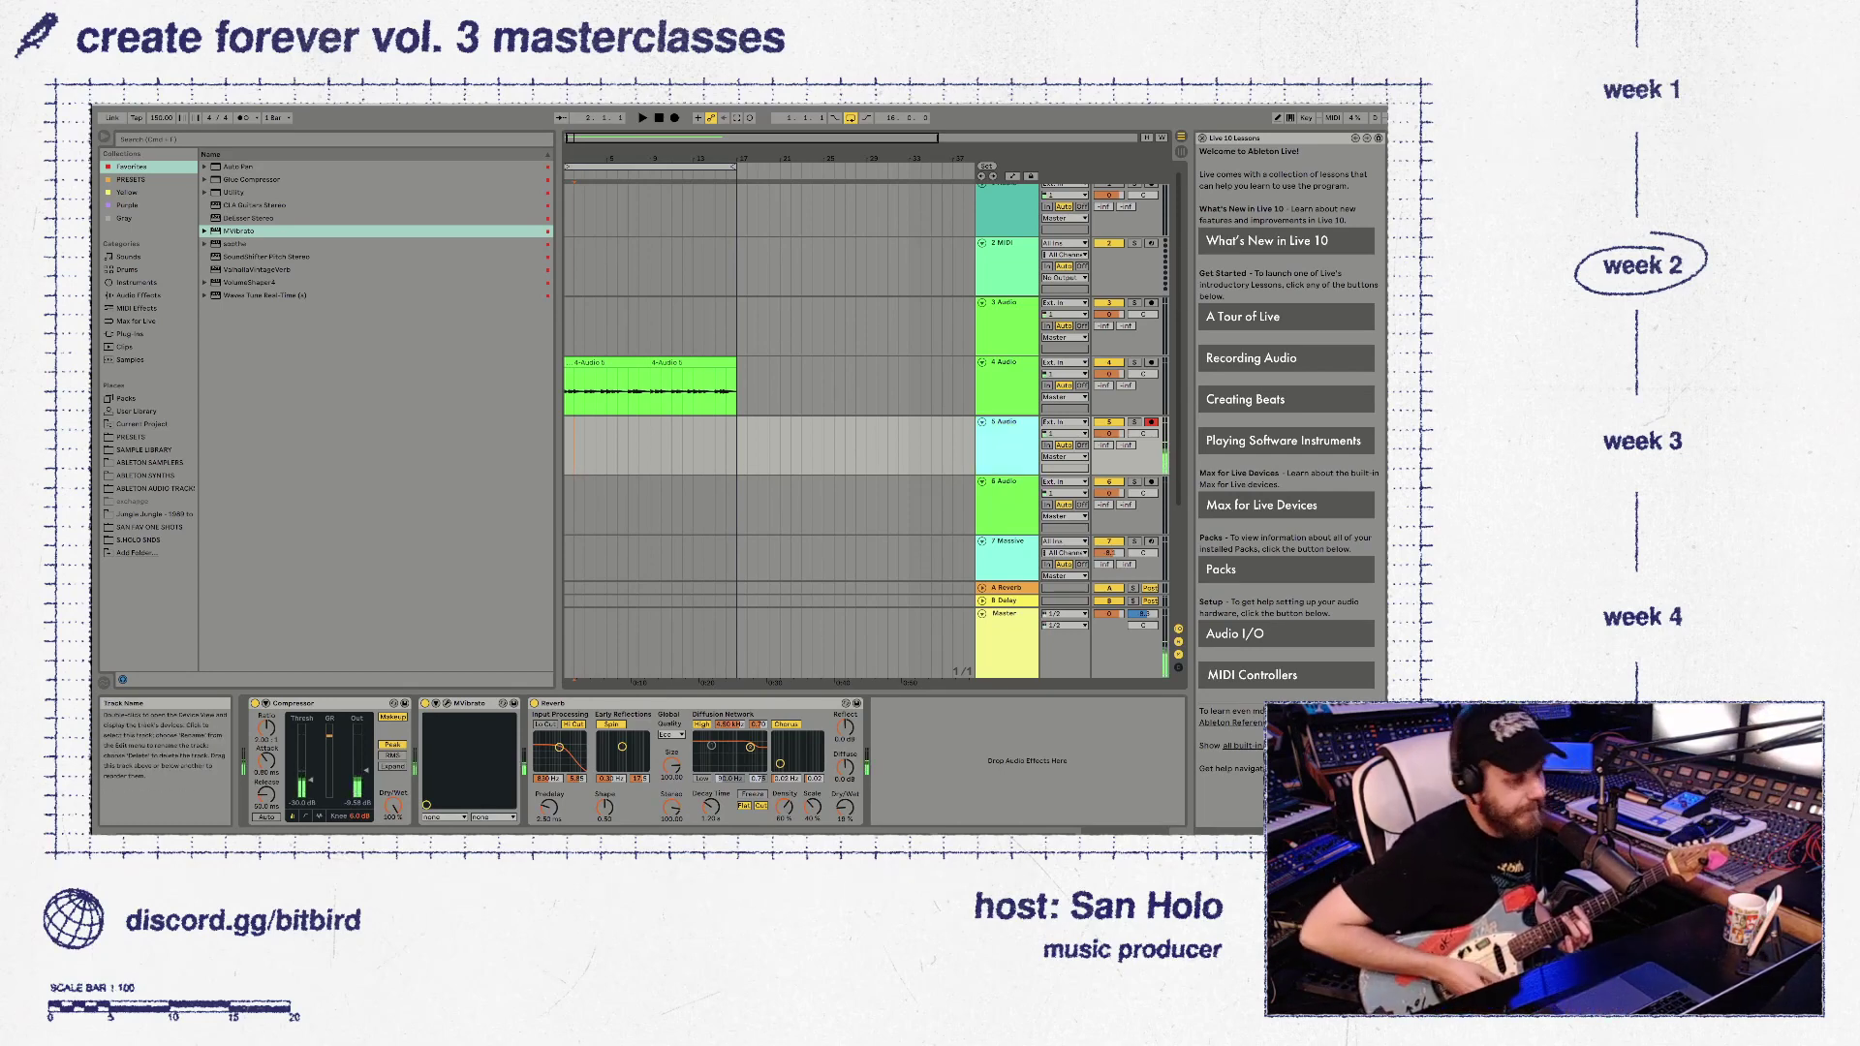
pyautogui.click(567, 445)
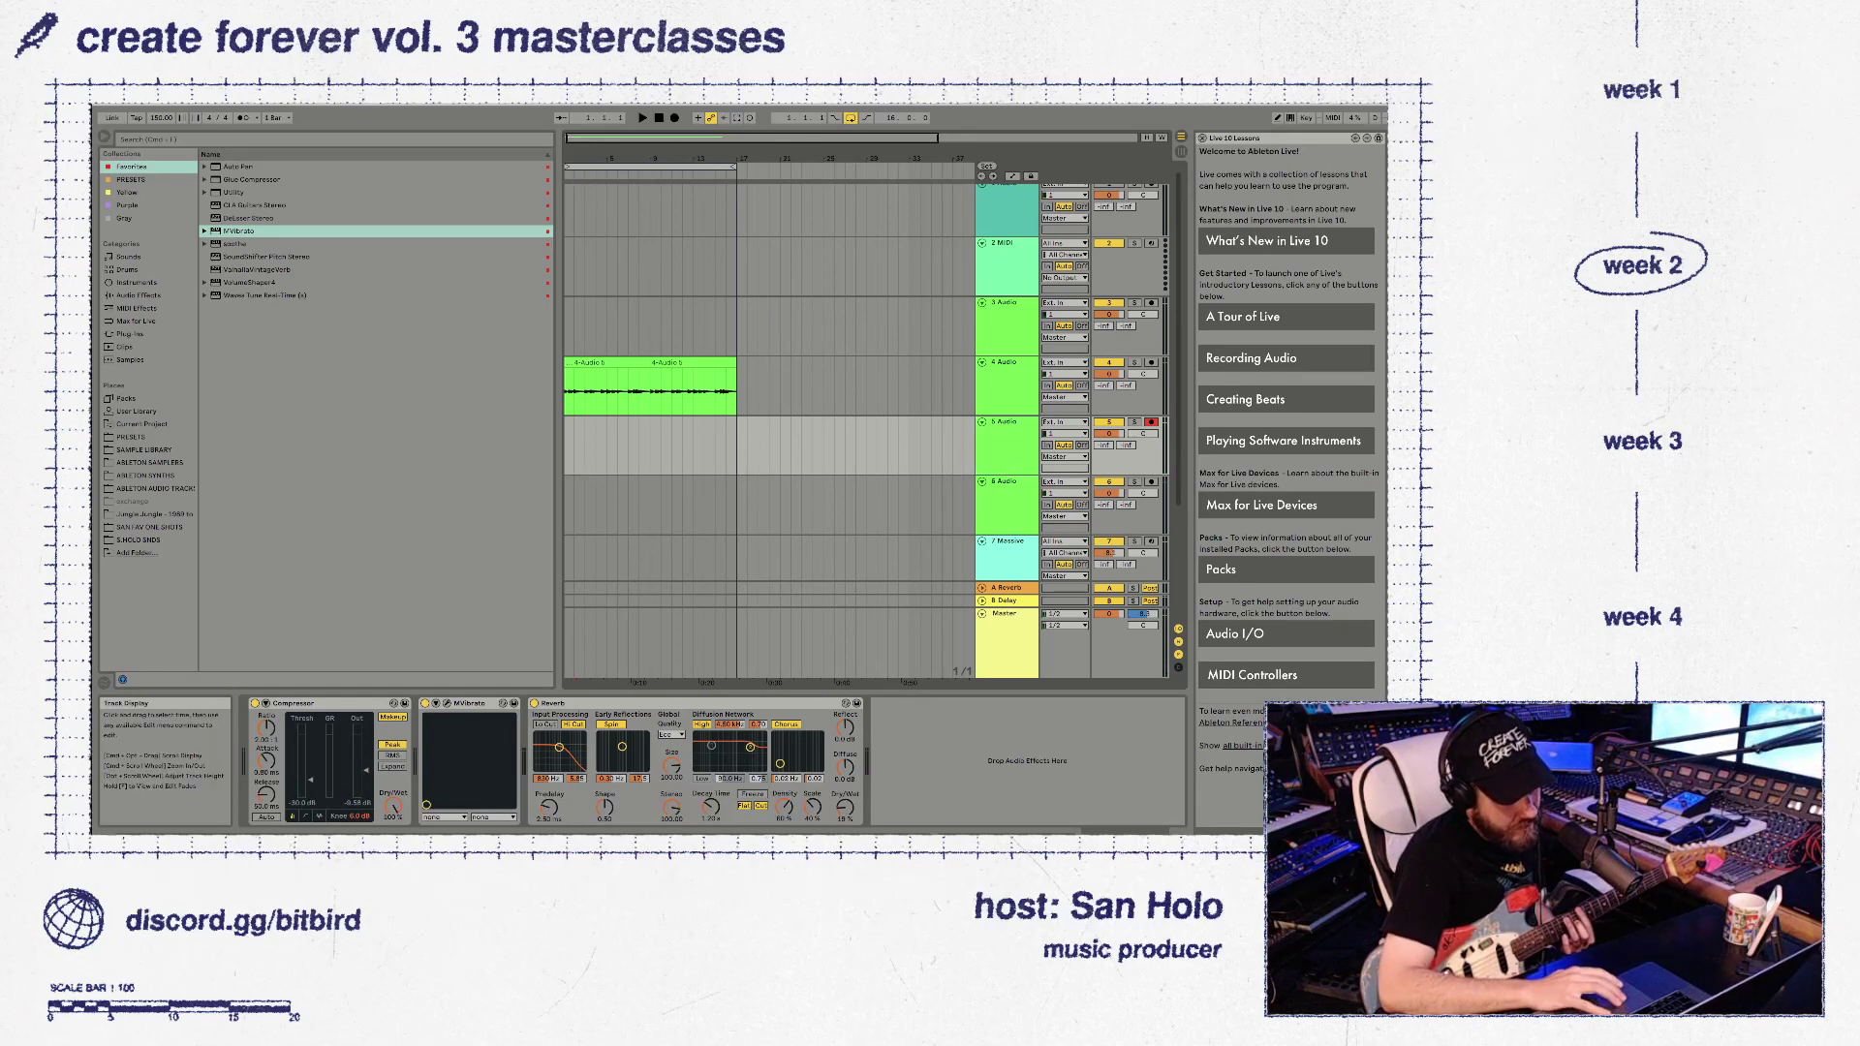
pyautogui.click(567, 445)
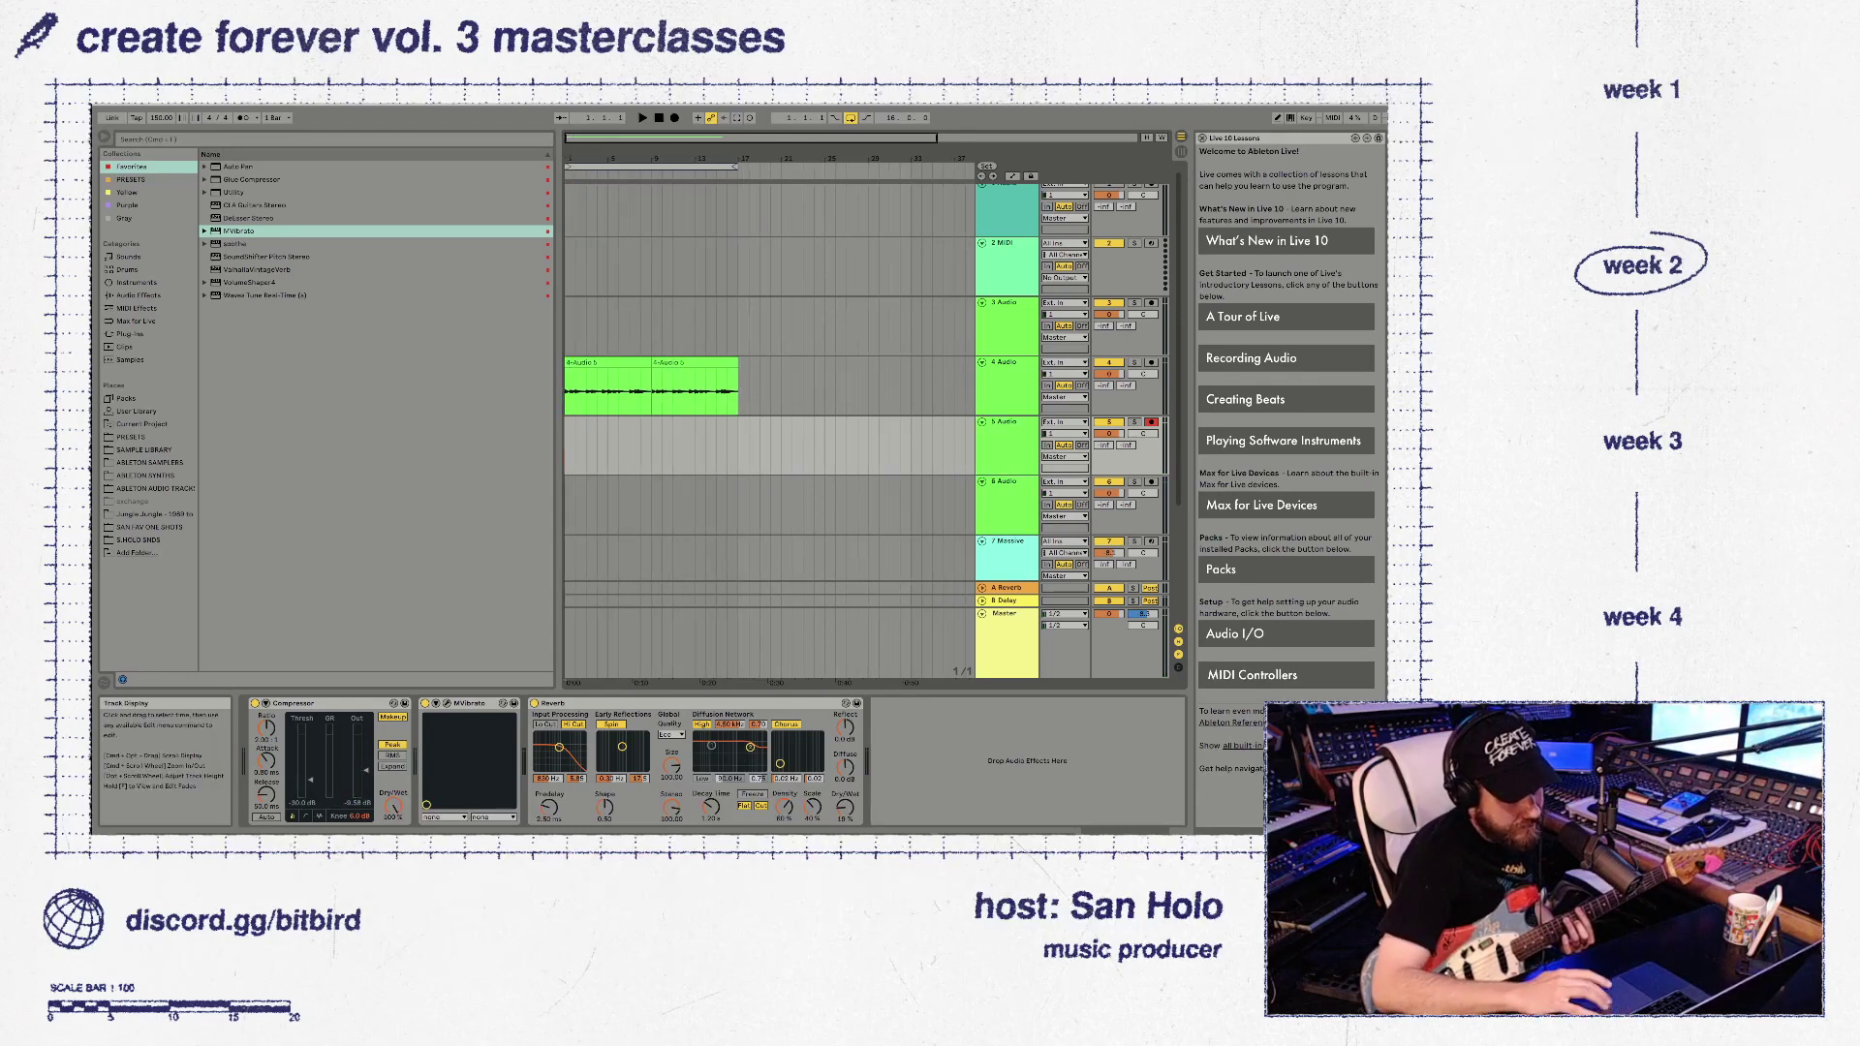
pyautogui.click(243, 118)
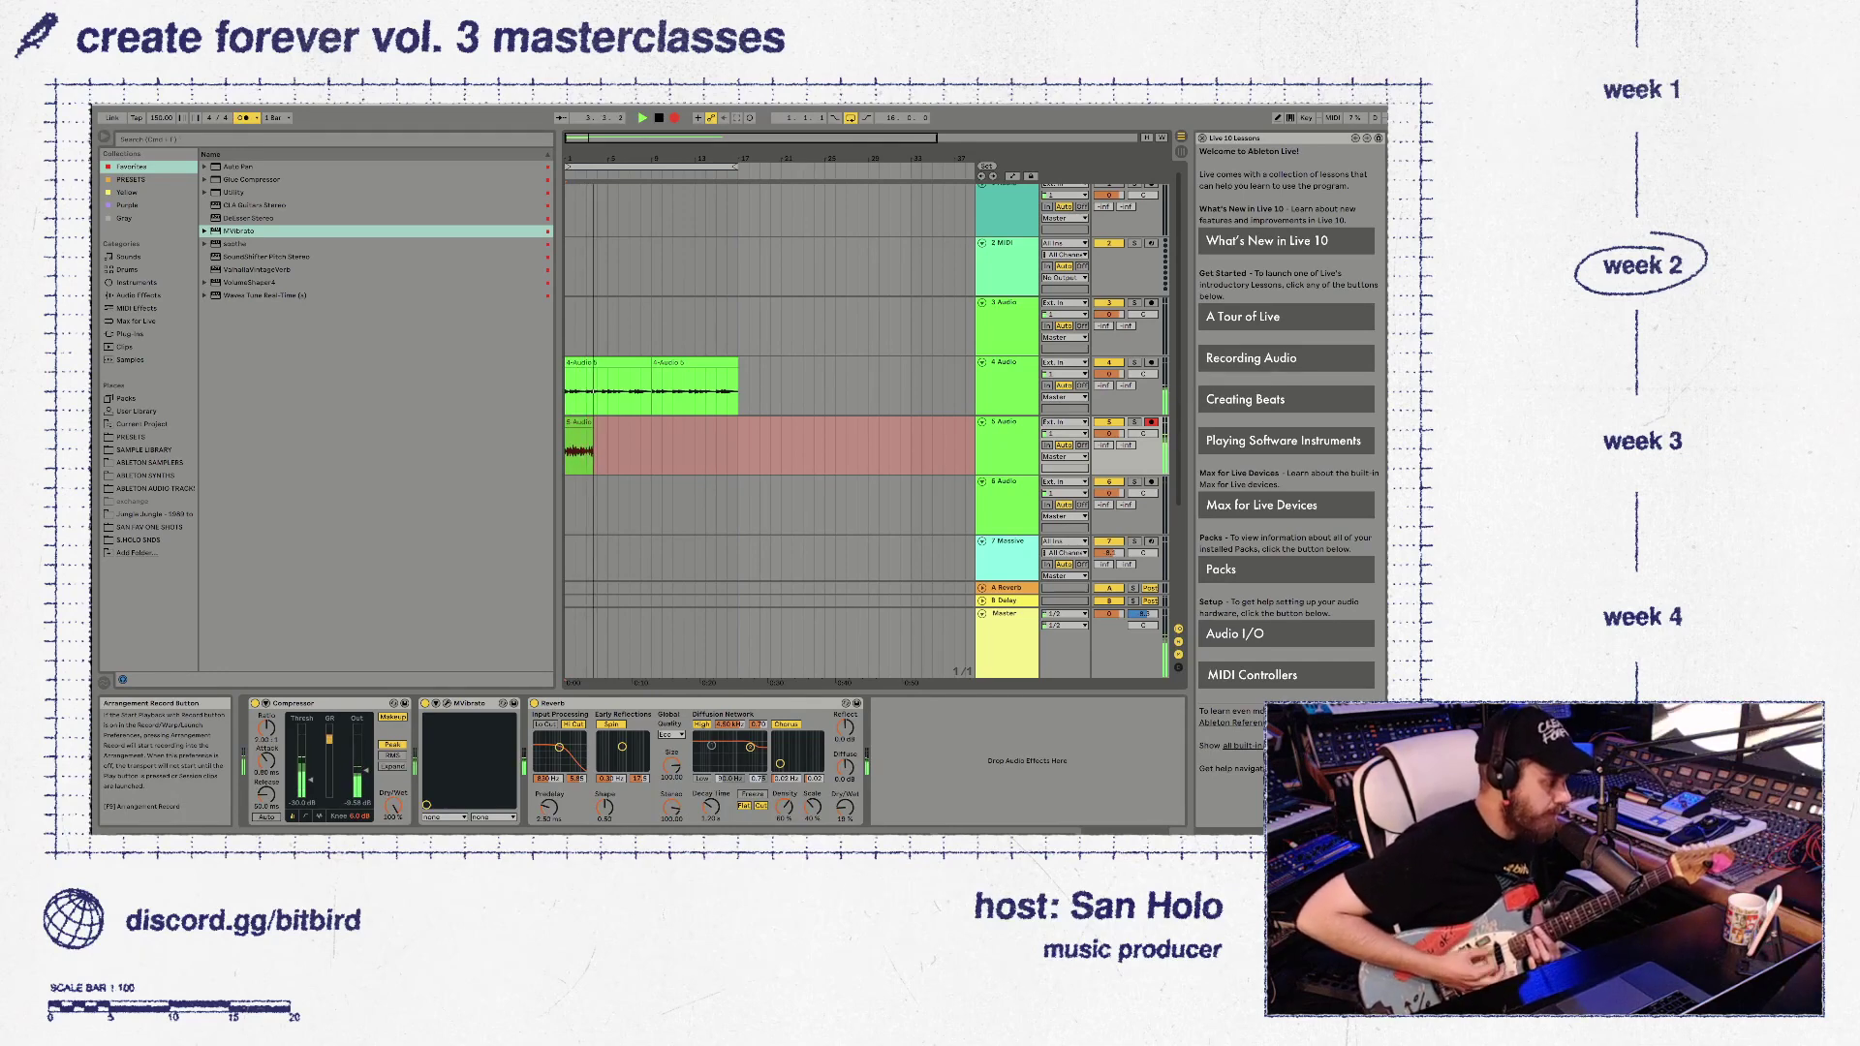
# Abandon the short take on 5 Audio and re-record the second guitar part from the start for about eight bars
pyautogui.press('space')
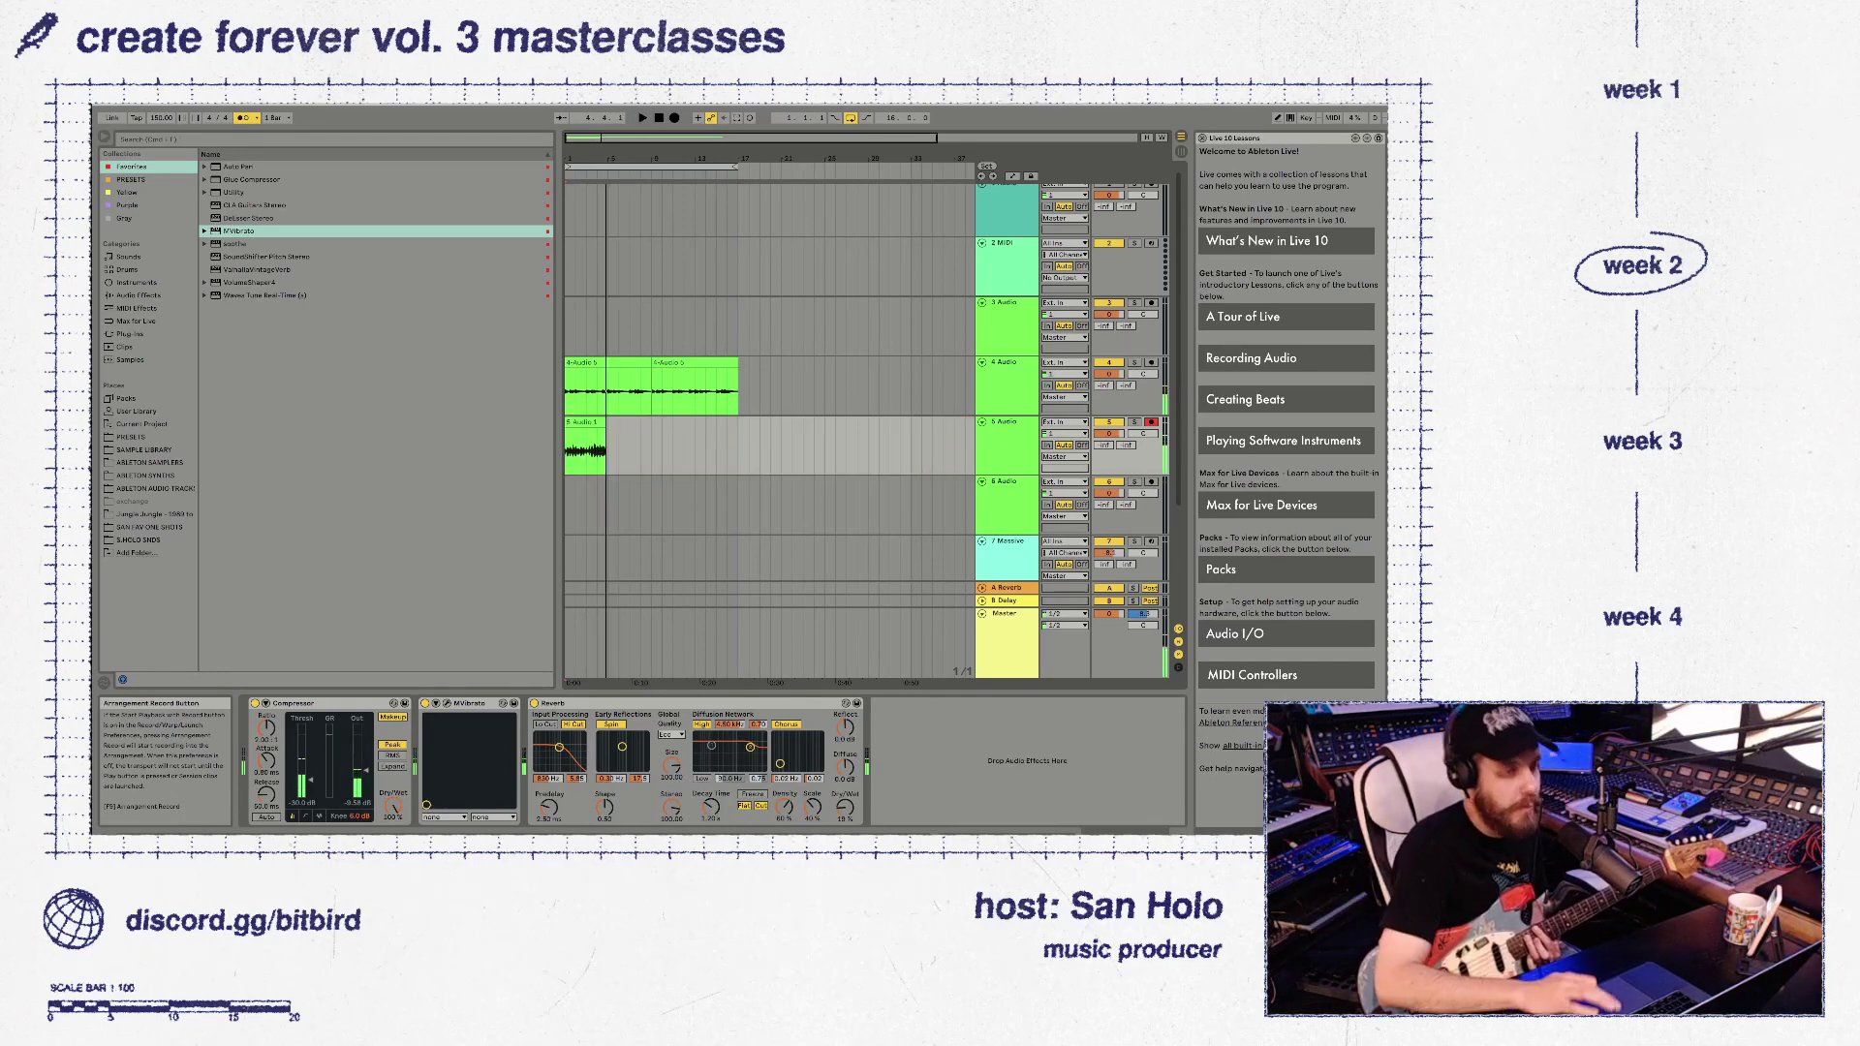
pyautogui.press('F9')
pyautogui.press('space')
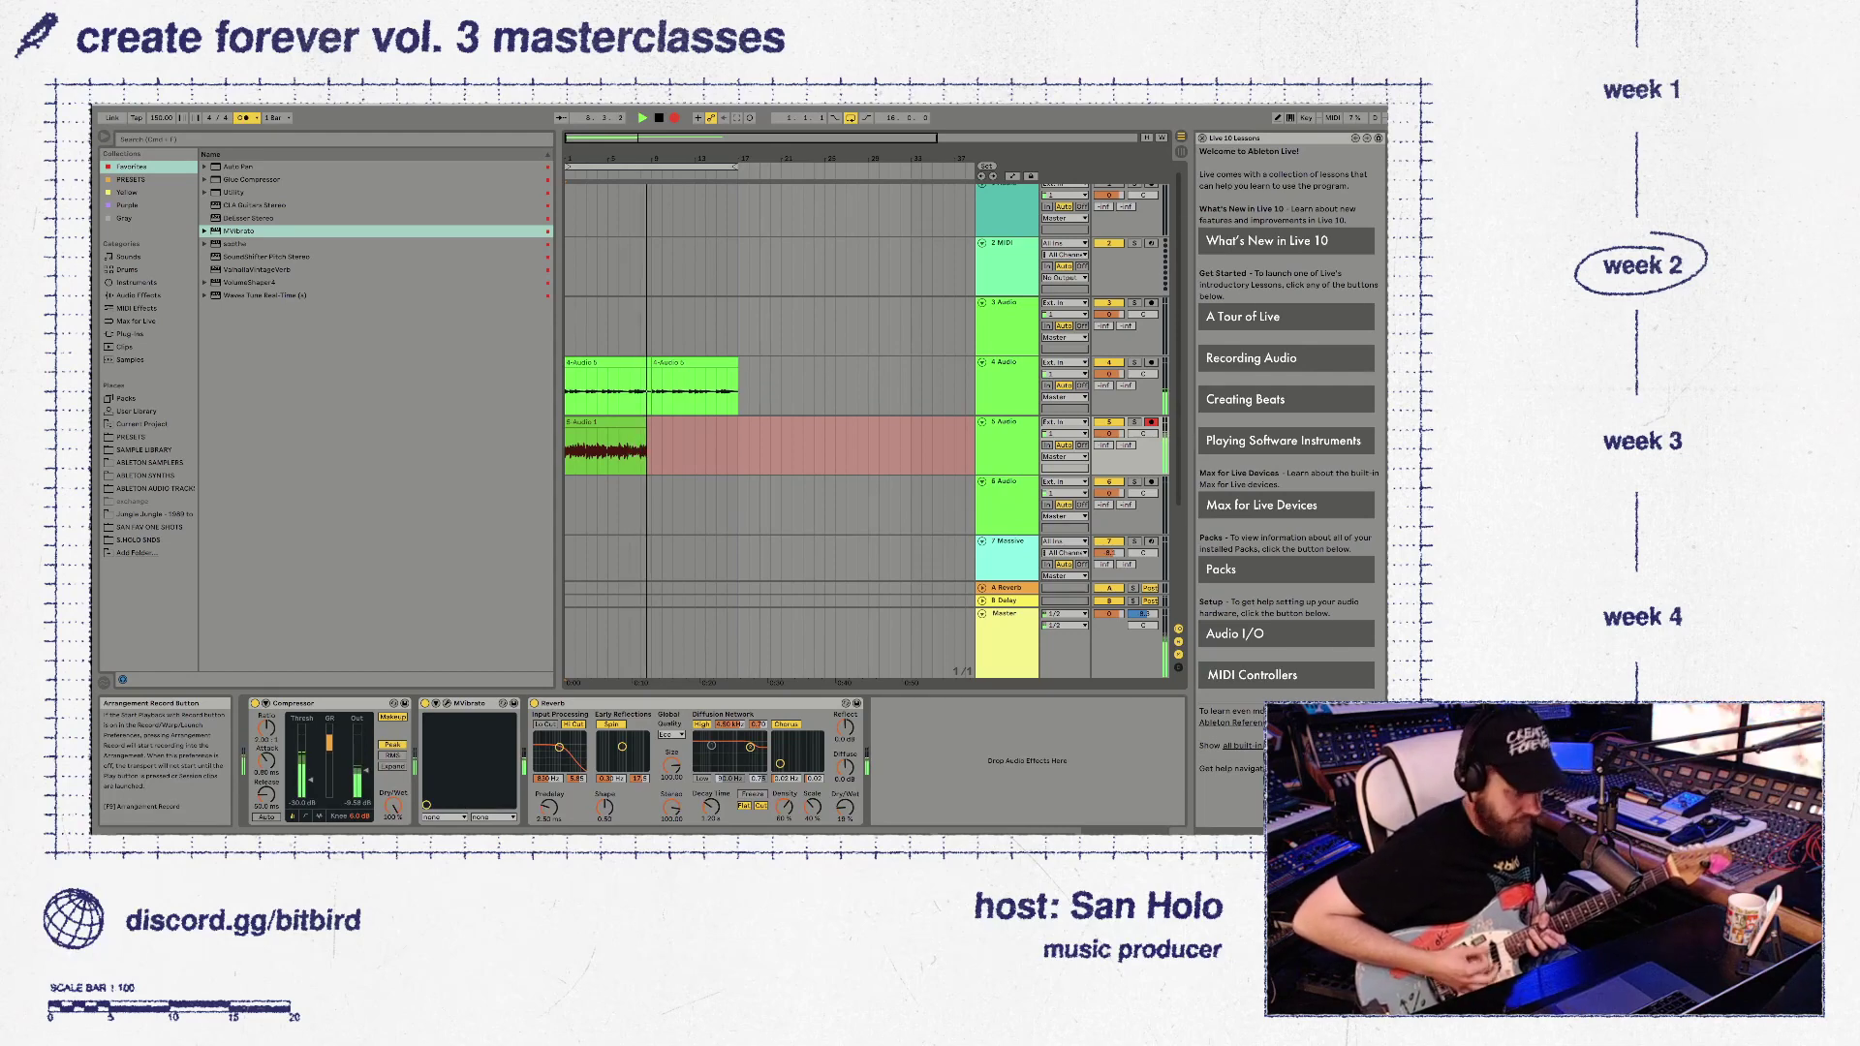
pyautogui.press('space')
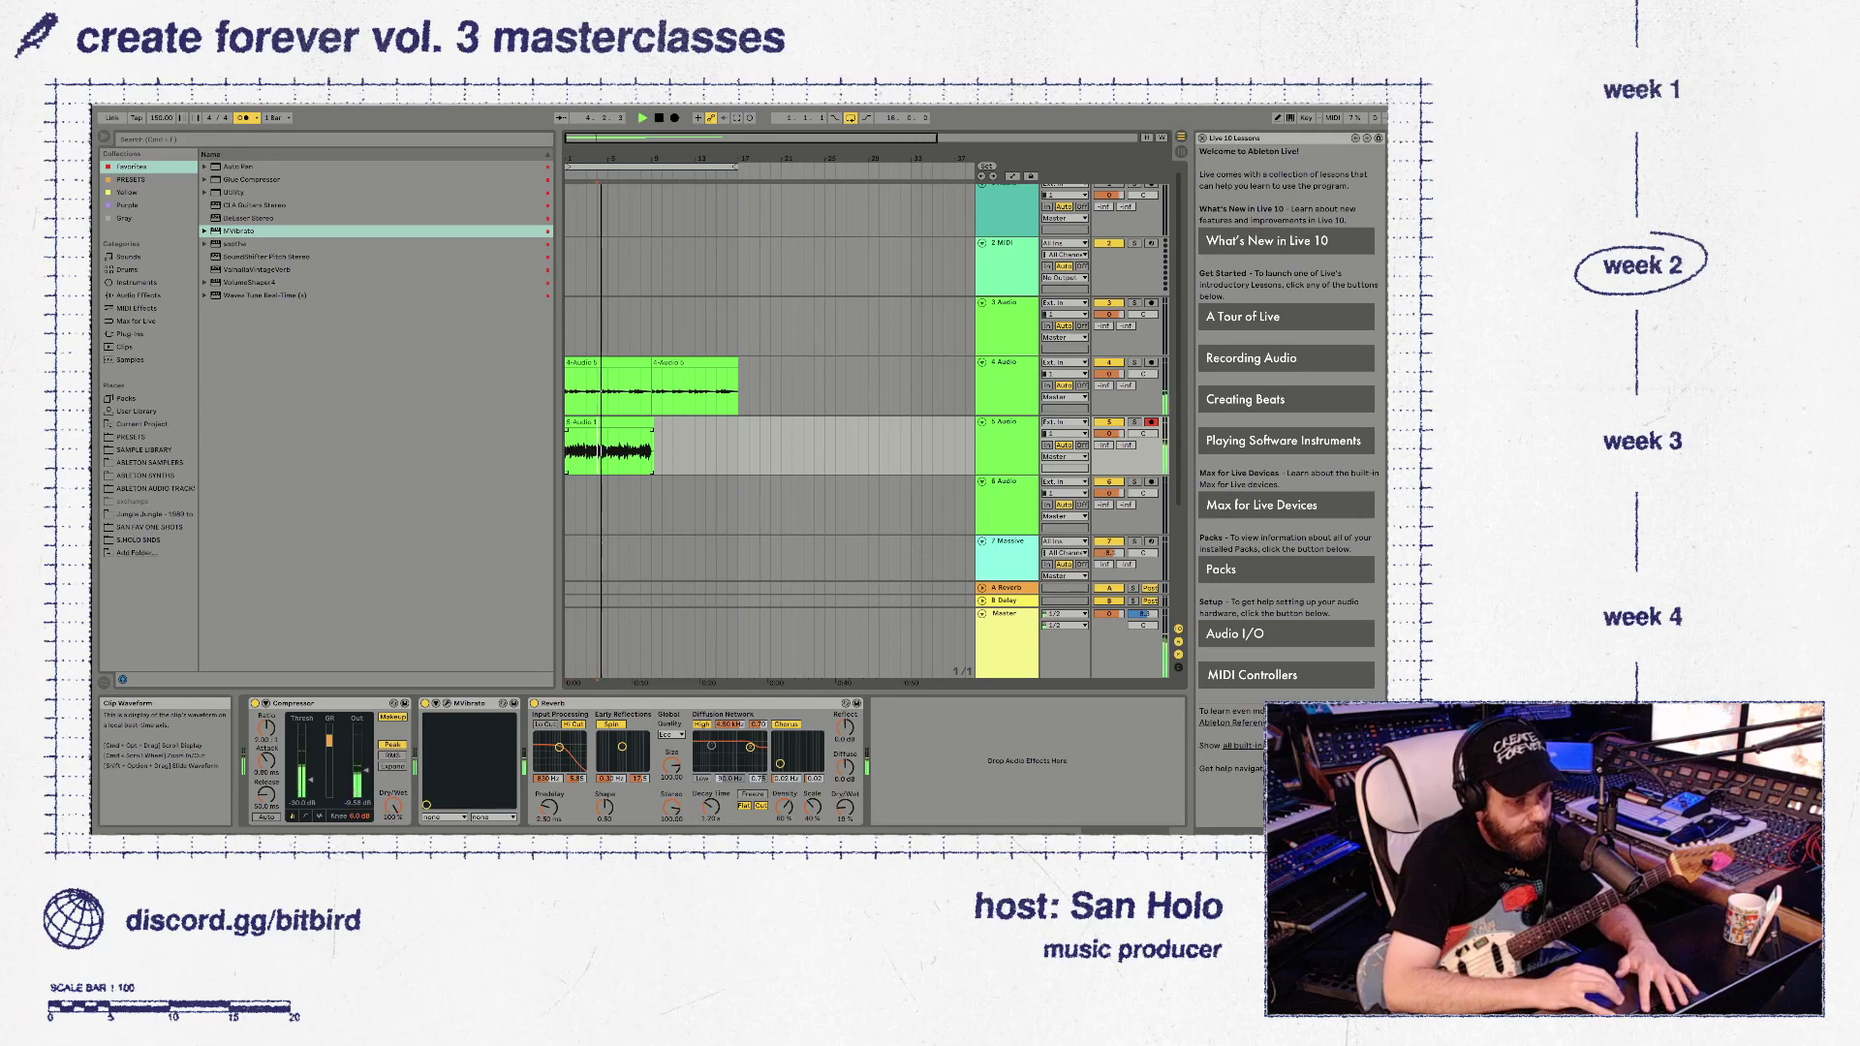
# Repeat the first four bars of the 5 Audio recording by duplicating them three times across the 16-bar section
pyautogui.moveTo(586, 450)
pyautogui.mouseDown()
pyautogui.moveTo(607, 451)
pyautogui.moveTo(565, 451)
pyautogui.mouseUp()
pyautogui.press('super+d')
pyautogui.press('super+d')
pyautogui.press('super+d')
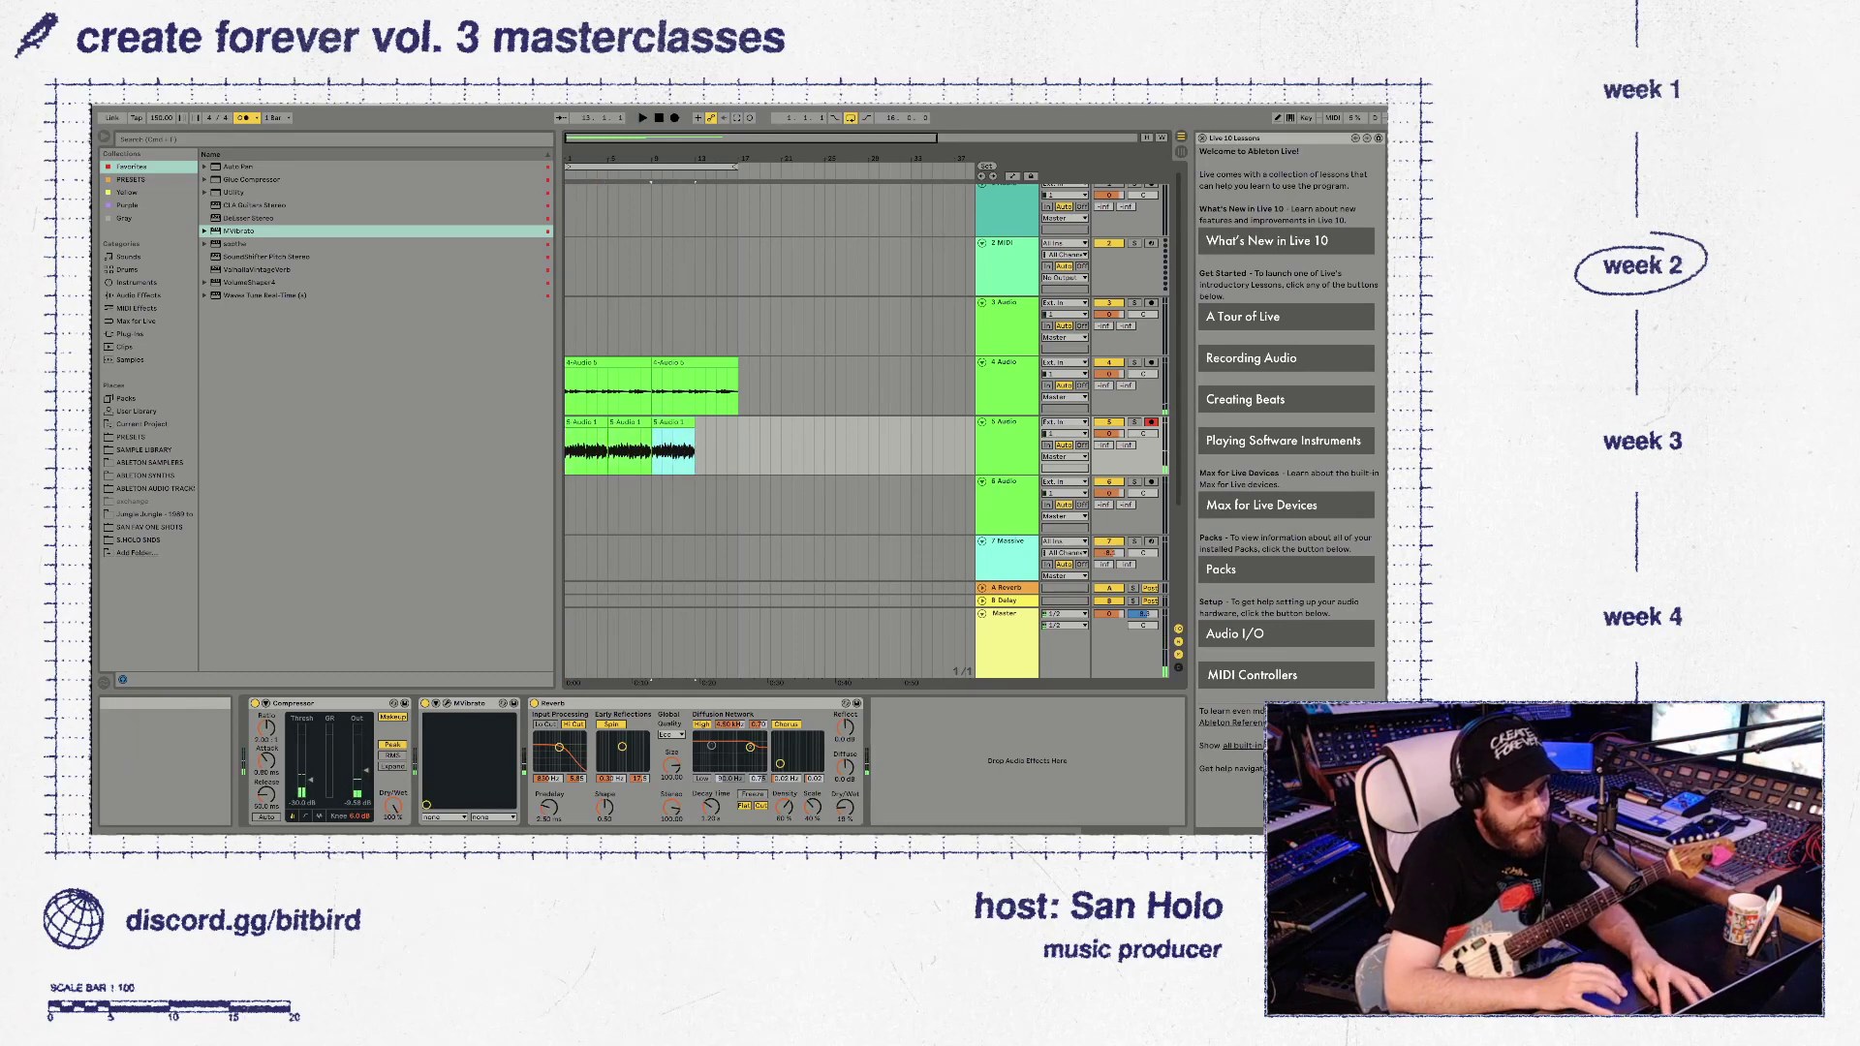
# Play both guitar parts together, toggle the metronome, and lower the volume of the 5 Audio track
pyautogui.press('space')
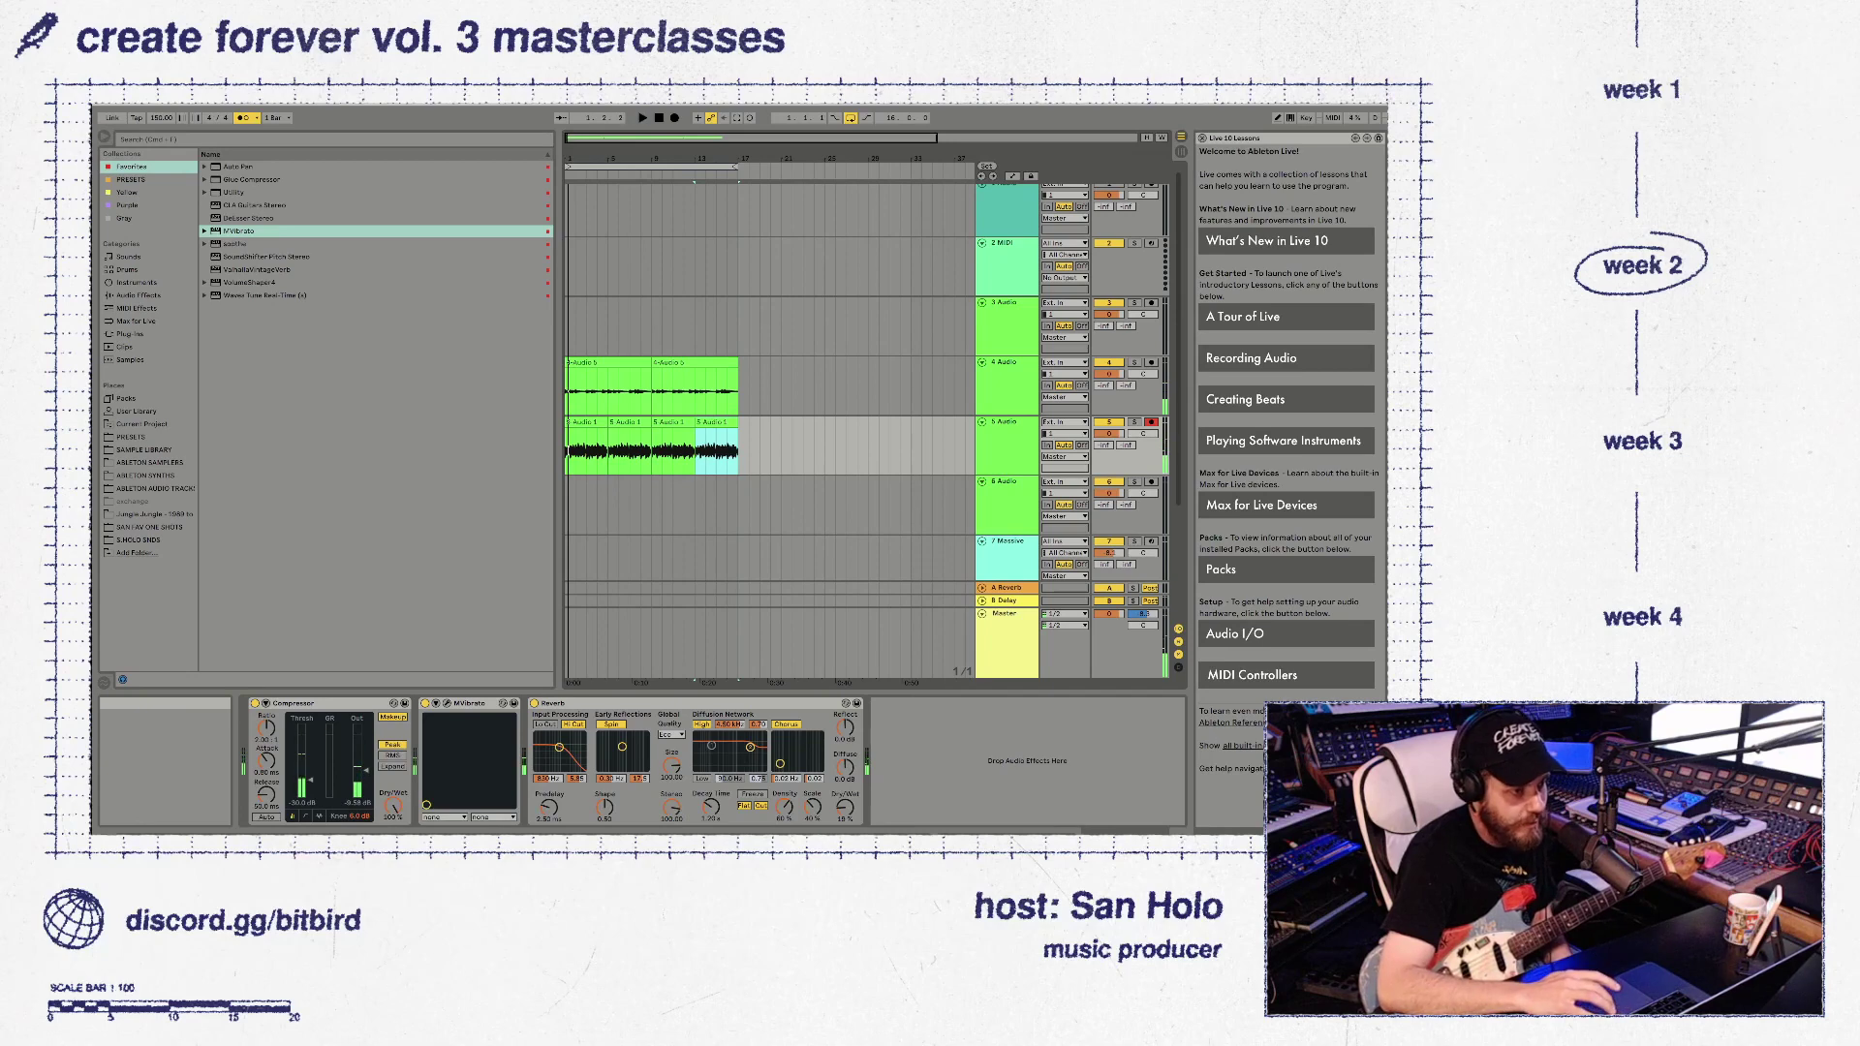
pyautogui.click(243, 118)
pyautogui.press('space')
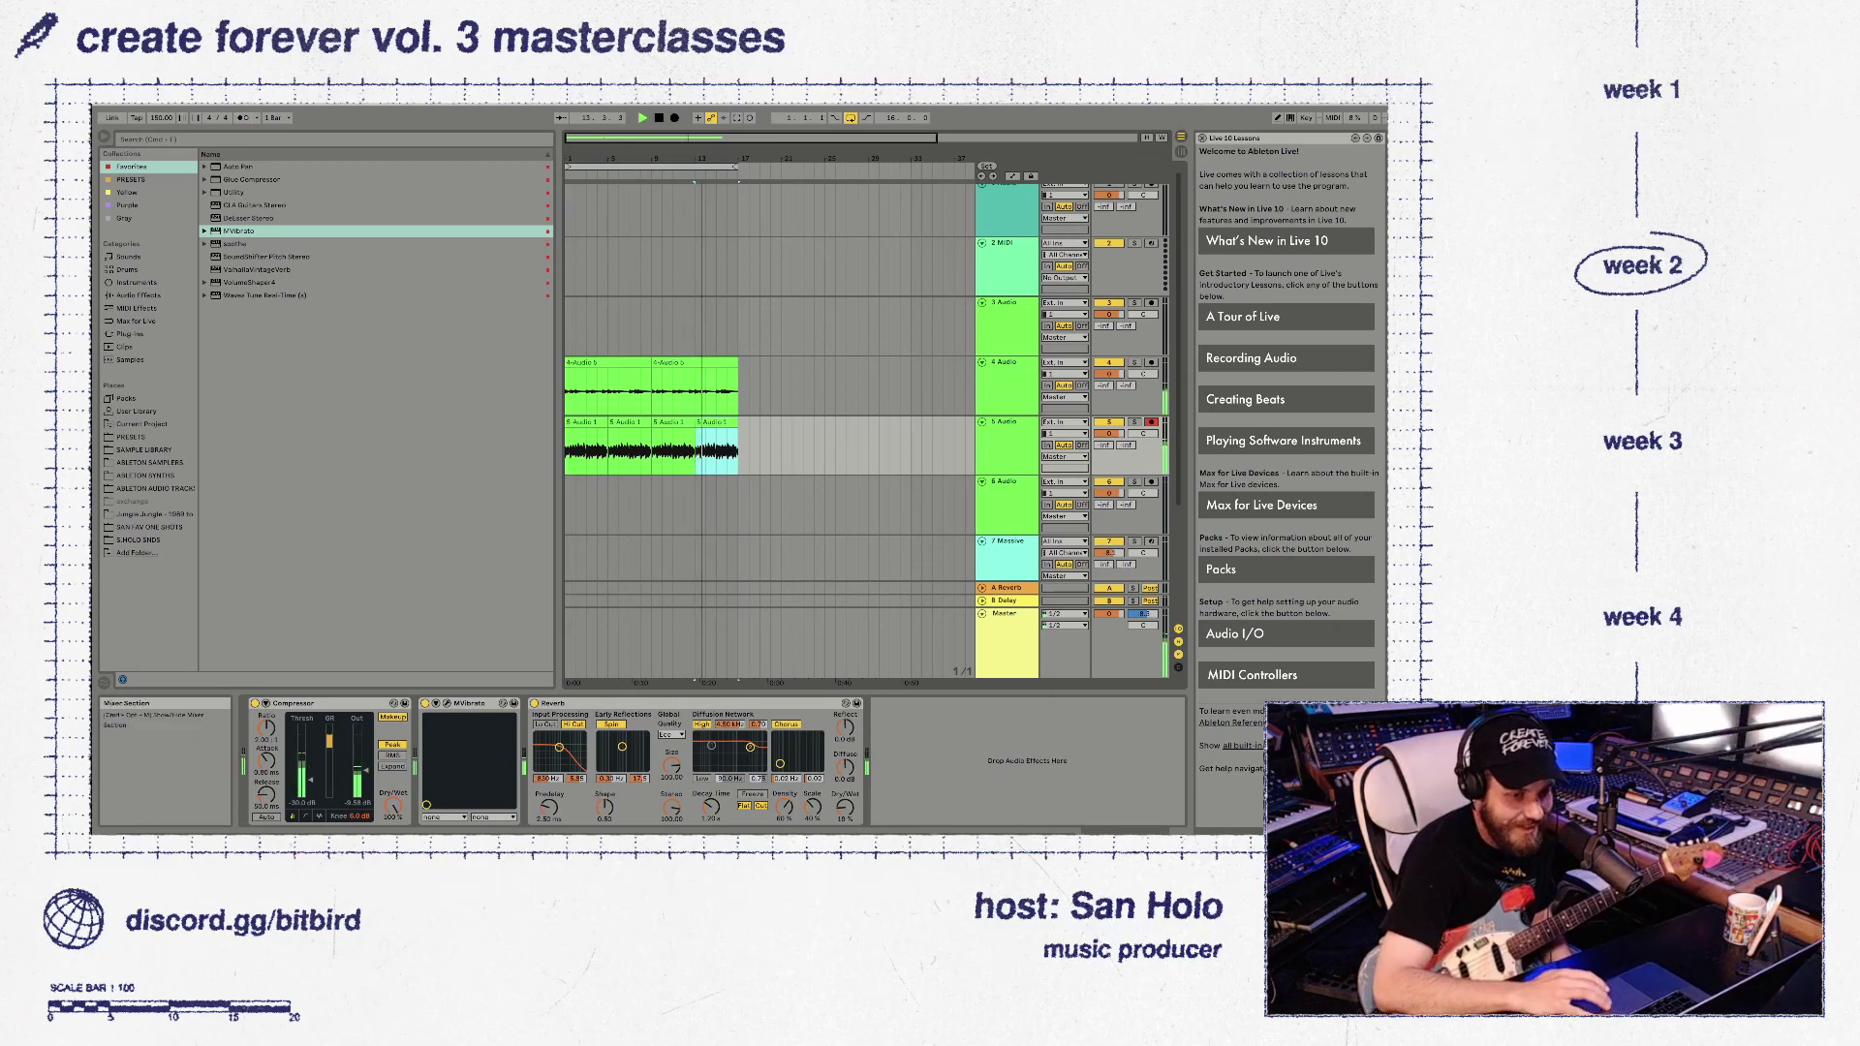
pyautogui.moveTo(1108, 433); pyautogui.dragTo(1107, 446)
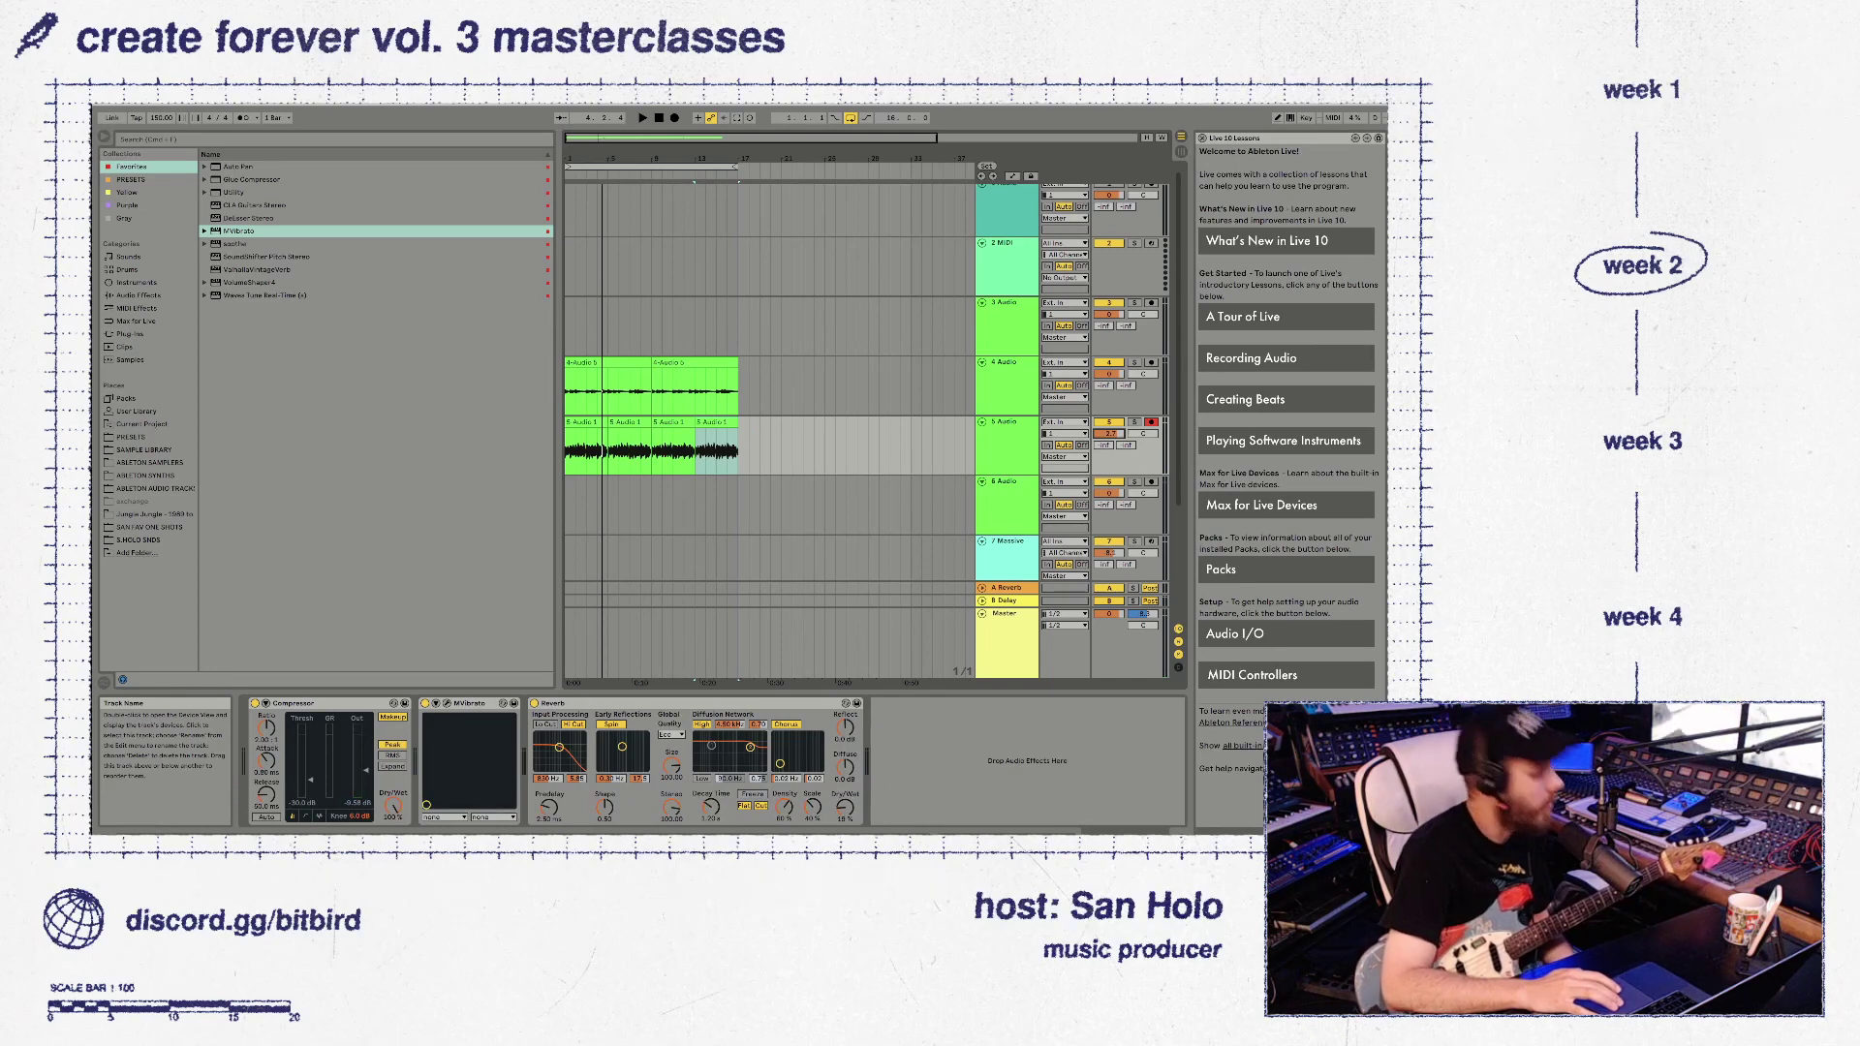
# Duplicate the 5 Audio track together with its clips and effects
pyautogui.click(1007, 423)
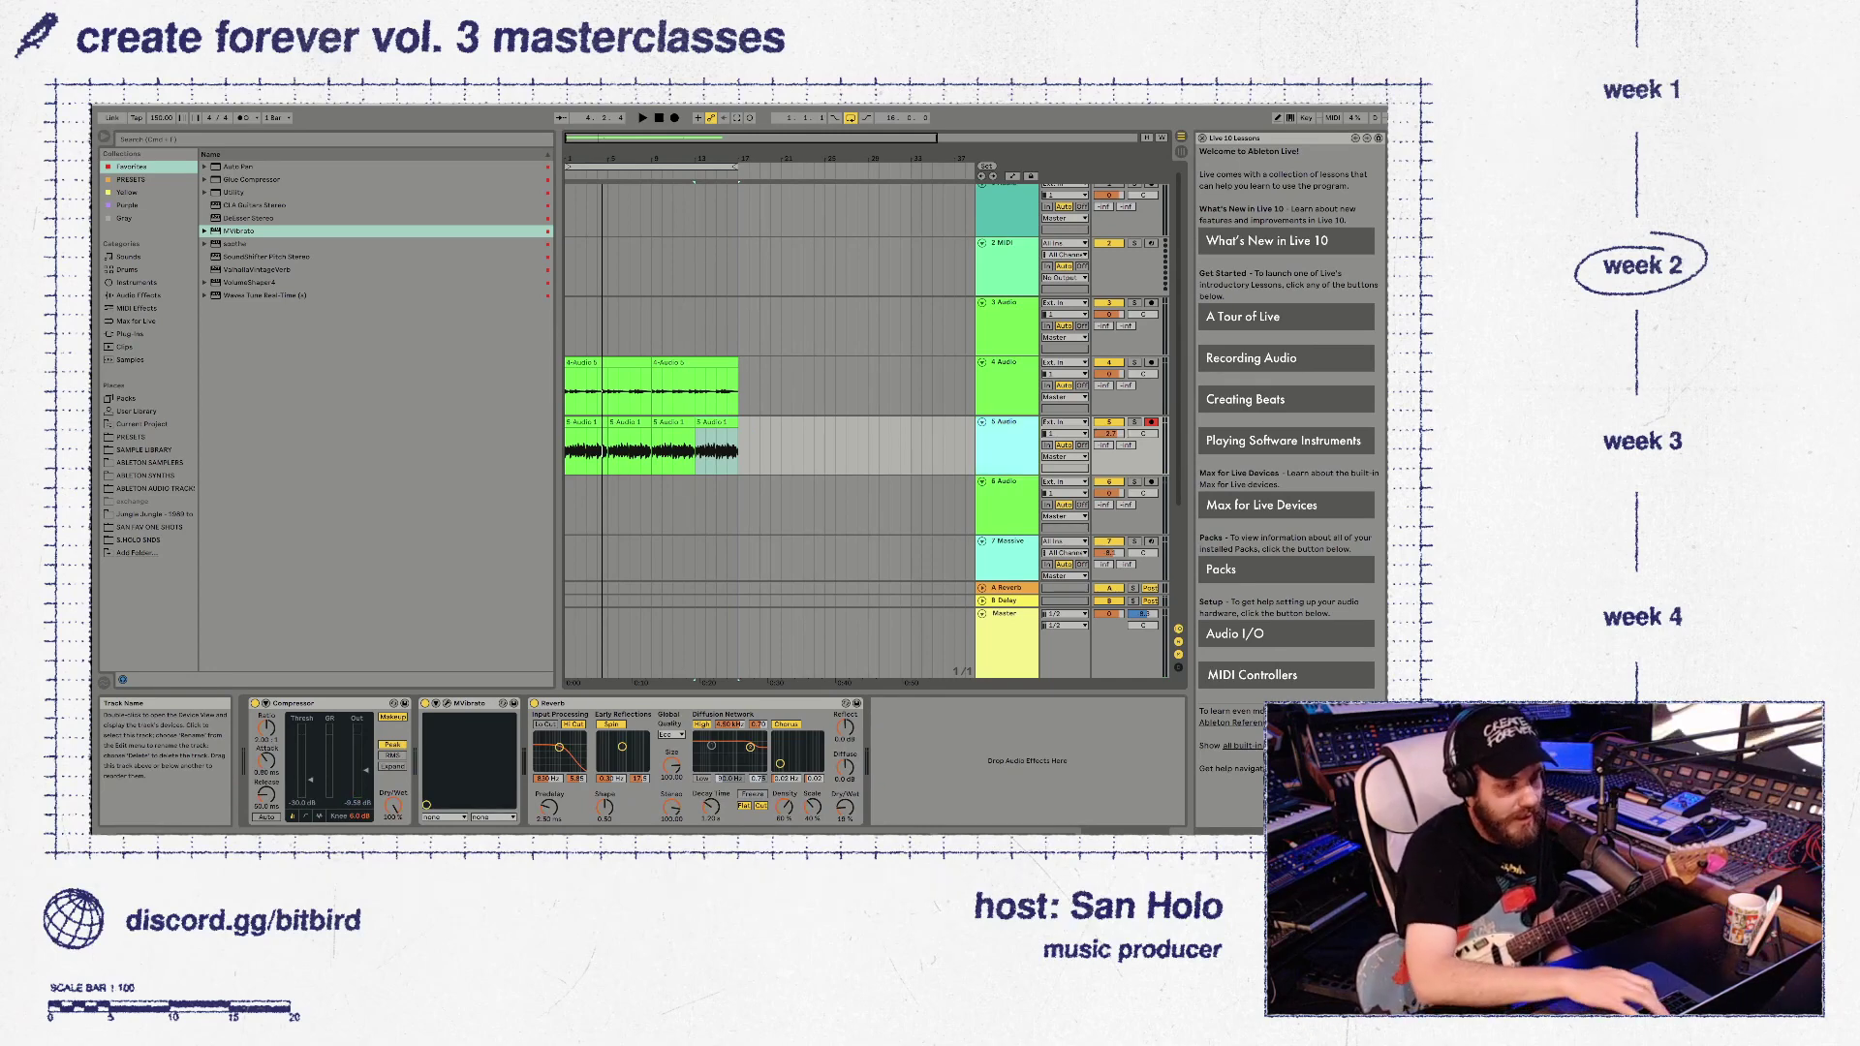
pyautogui.press('super+d')
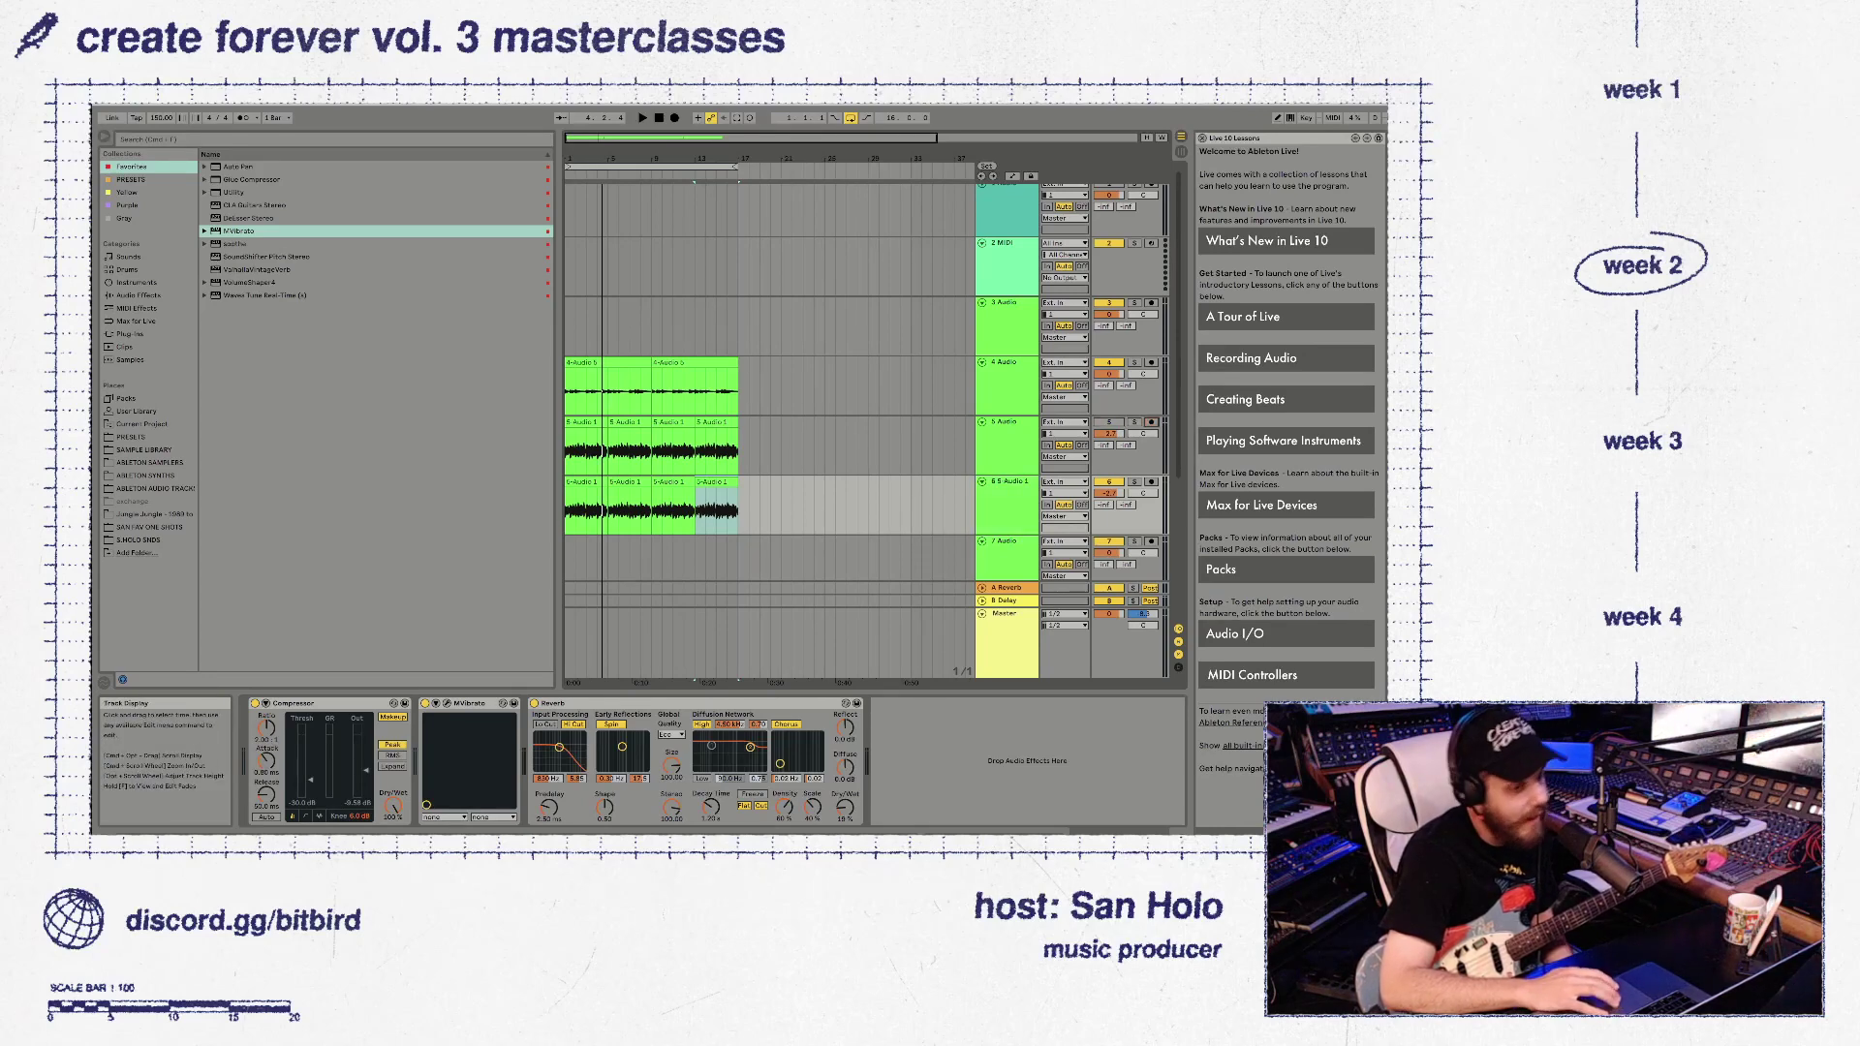
# Clear the copied clips from the 6 Audio track and record a new guitar part on it across the 16-bar section
pyautogui.moveTo(813, 508); pyautogui.dragTo(619, 508)
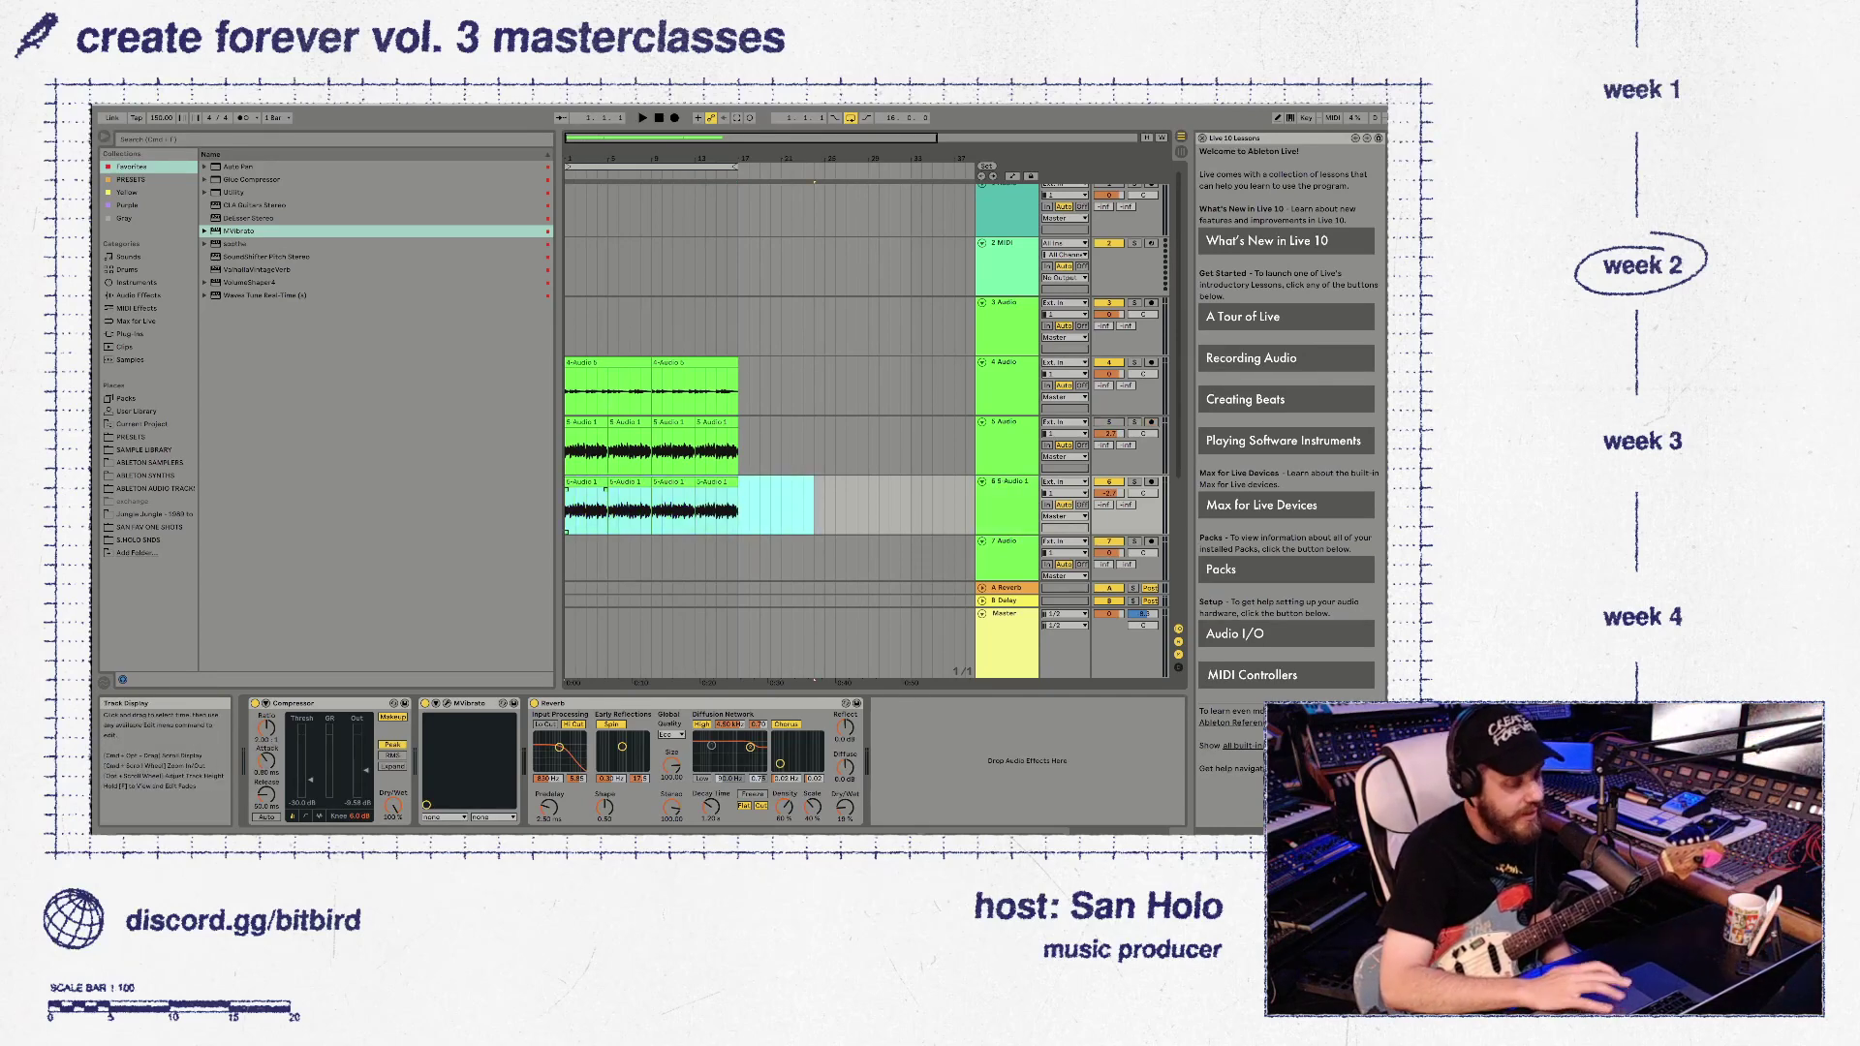
pyautogui.press('Delete')
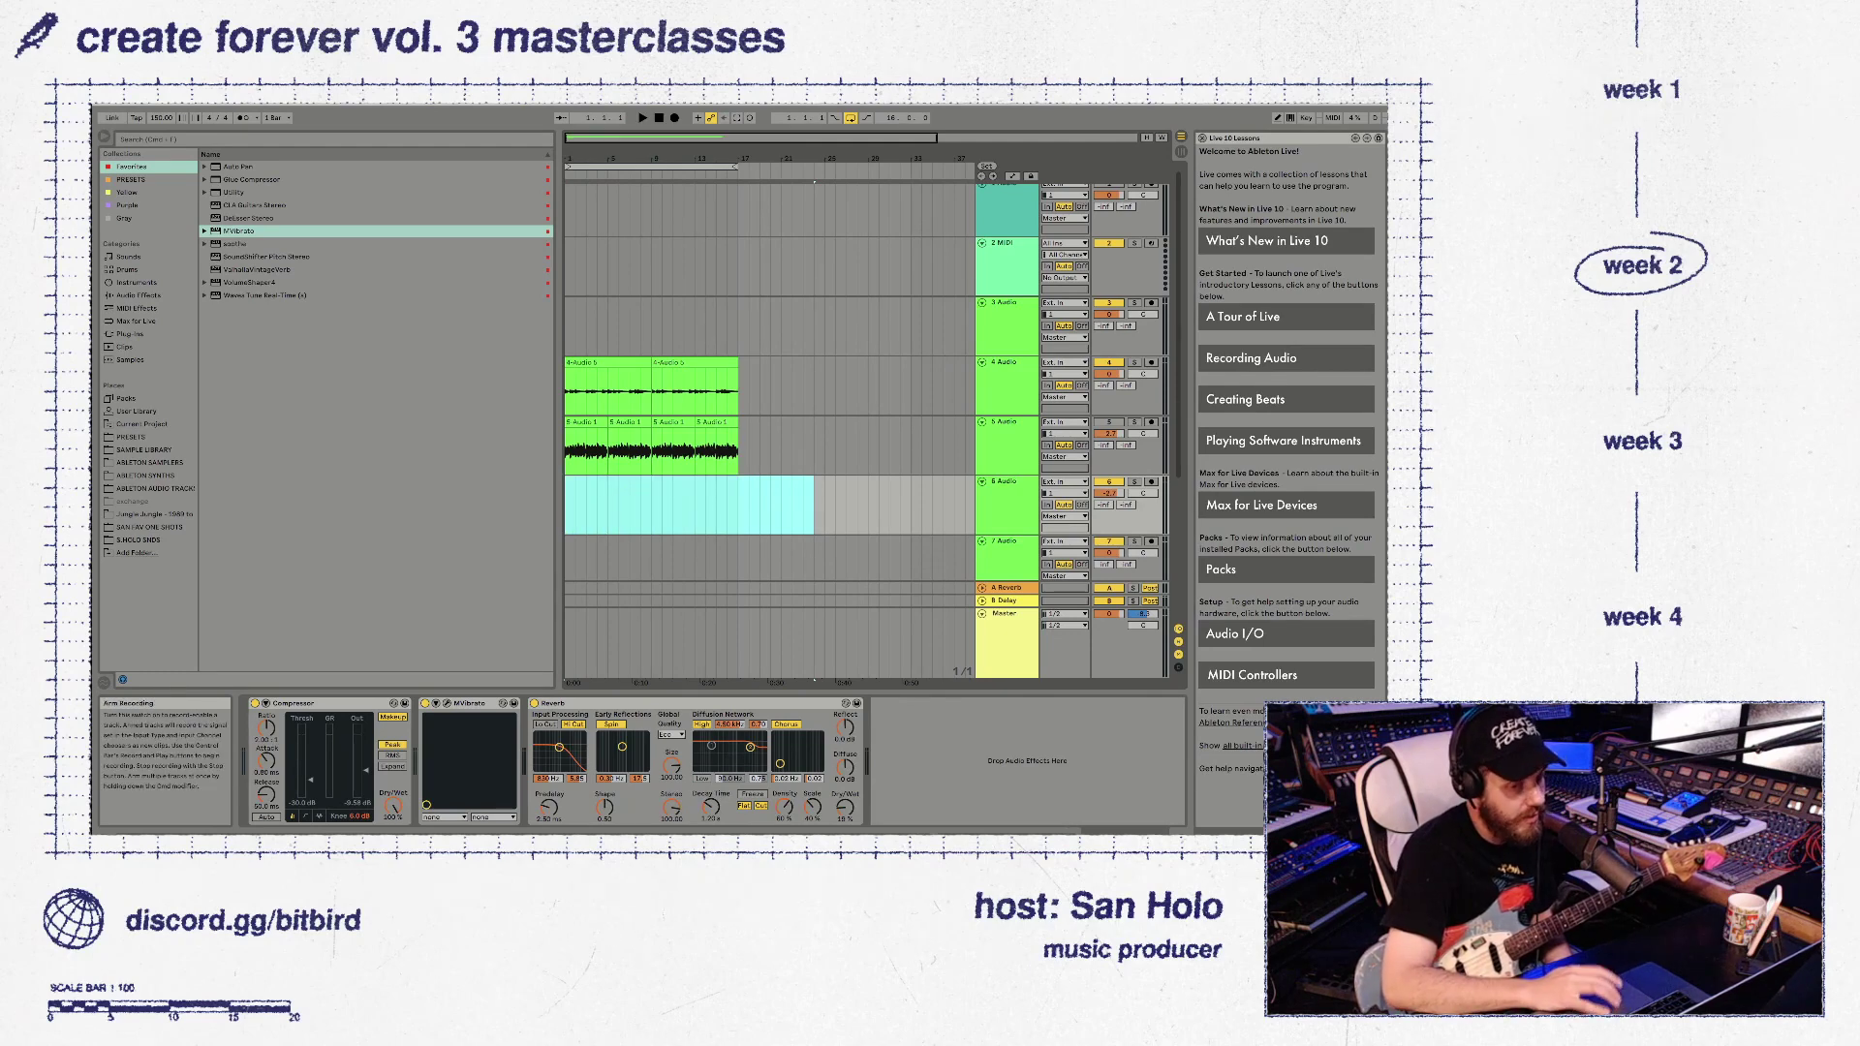
pyautogui.click(1151, 482)
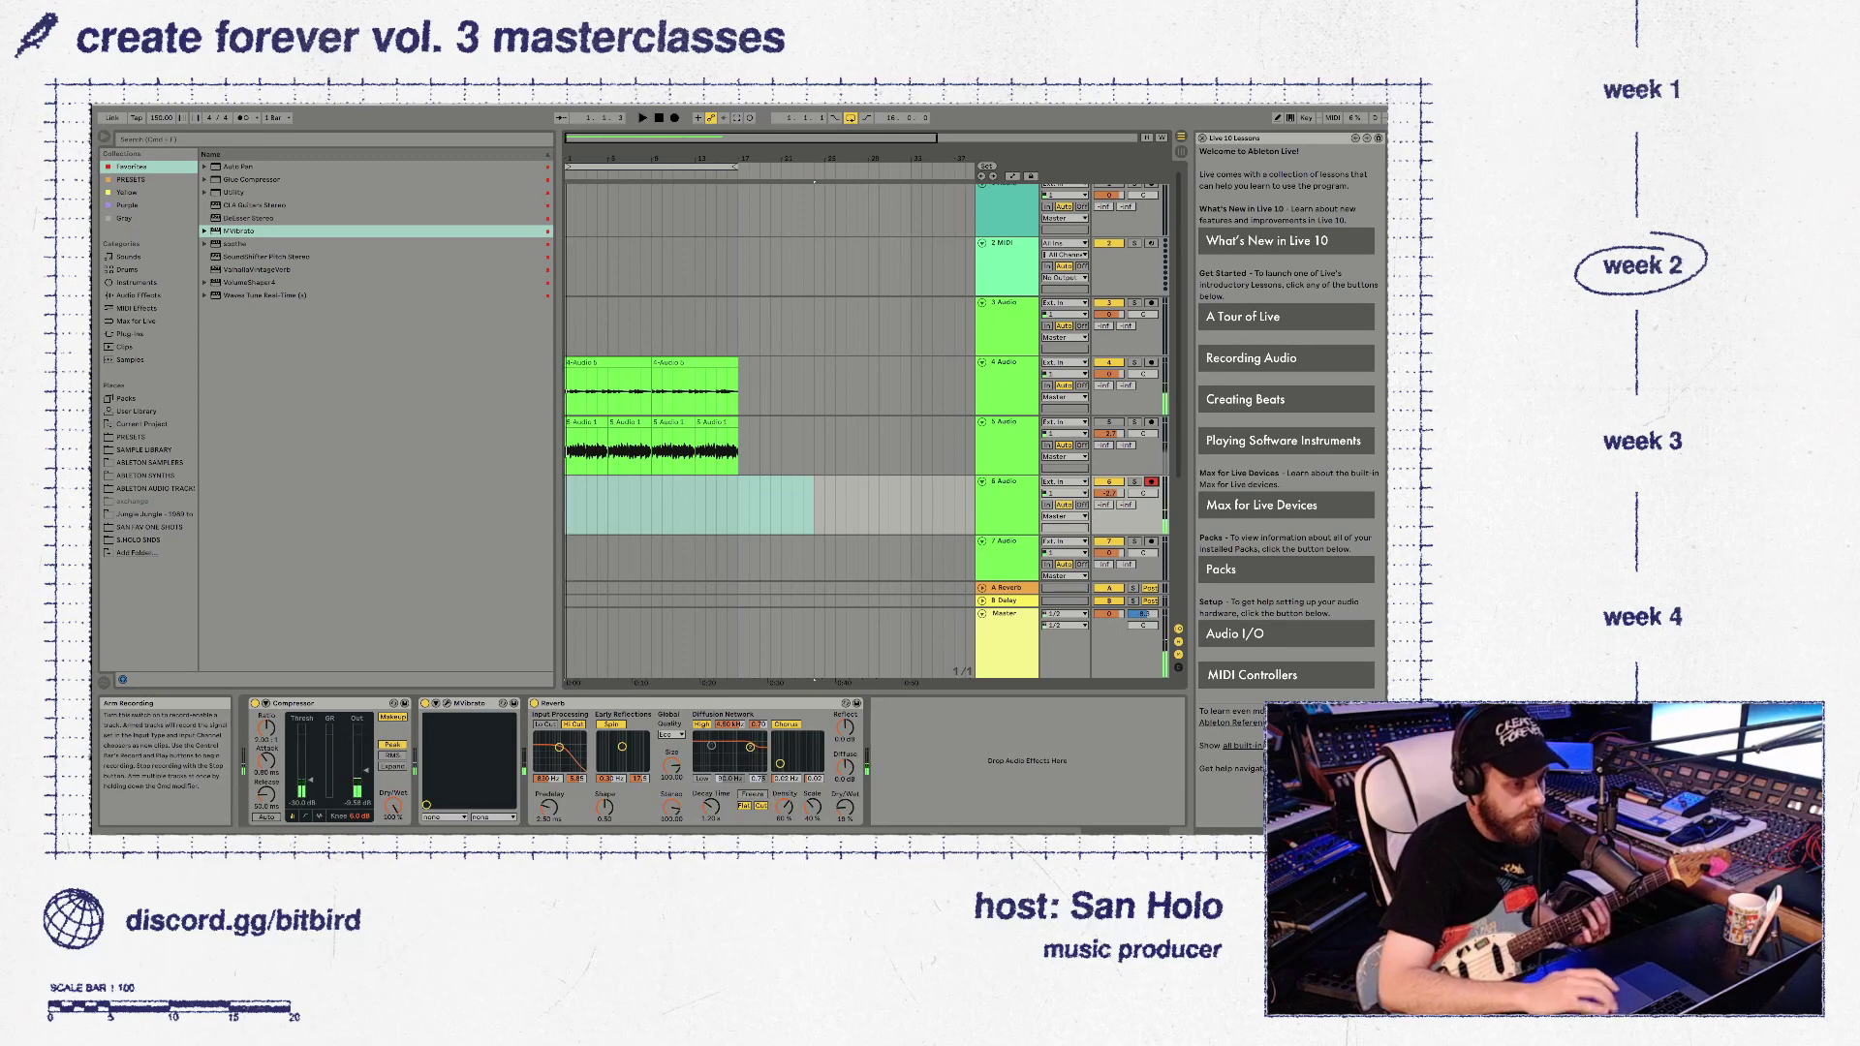
pyautogui.click(675, 117)
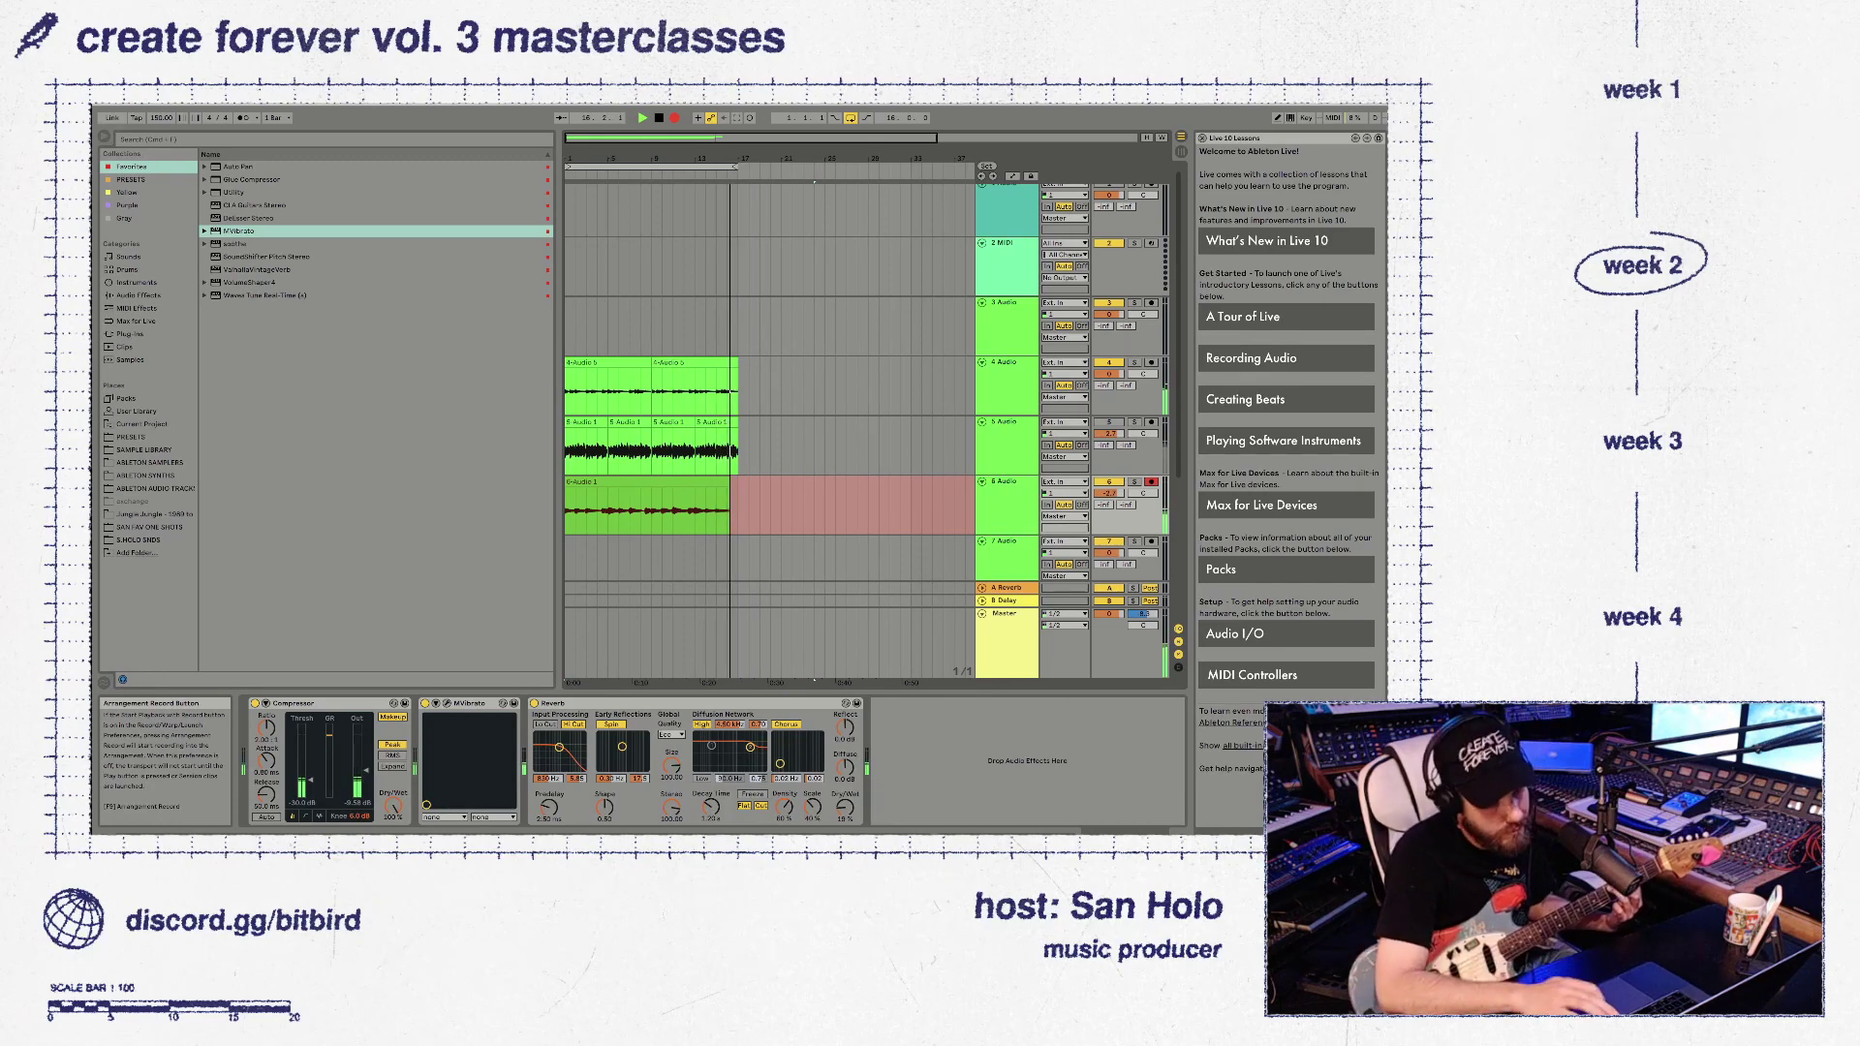
pyautogui.press('space')
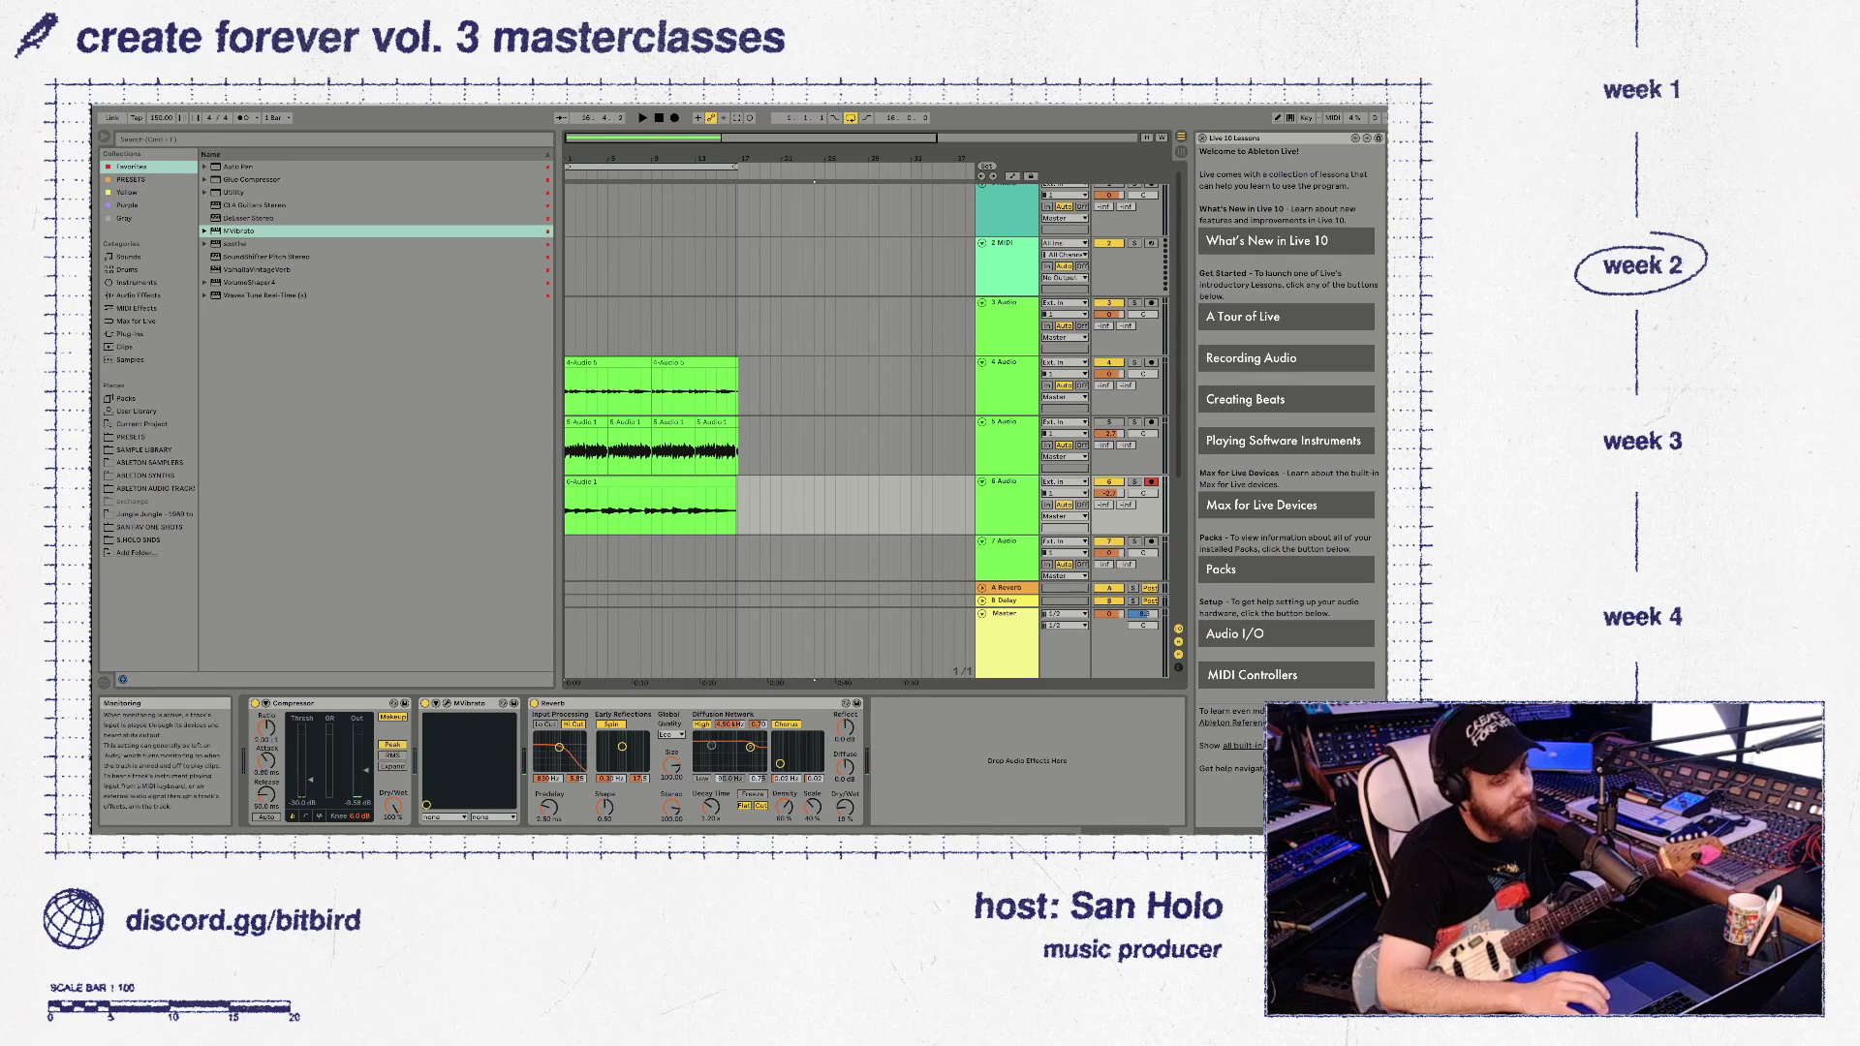
# Play back the three guitar parts together and compare the loop with and without the 6 Audio layer
pyautogui.press('space')
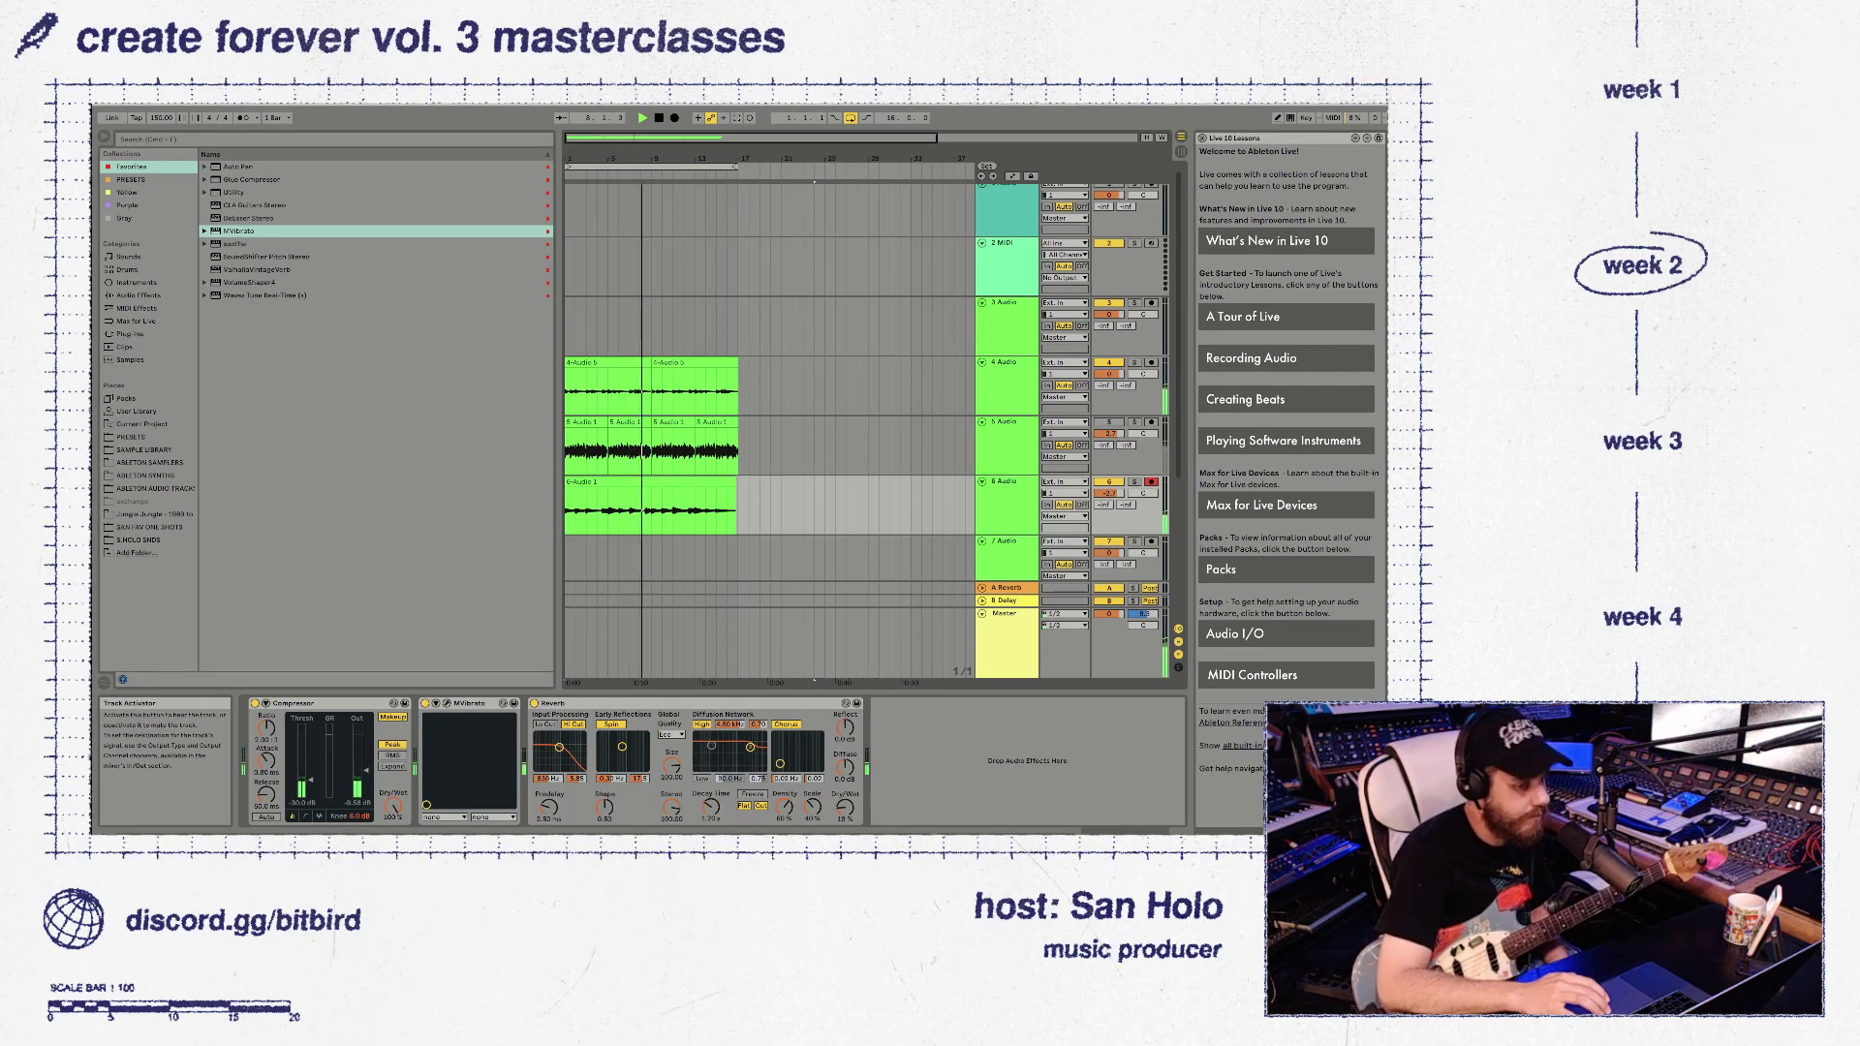
pyautogui.press('space')
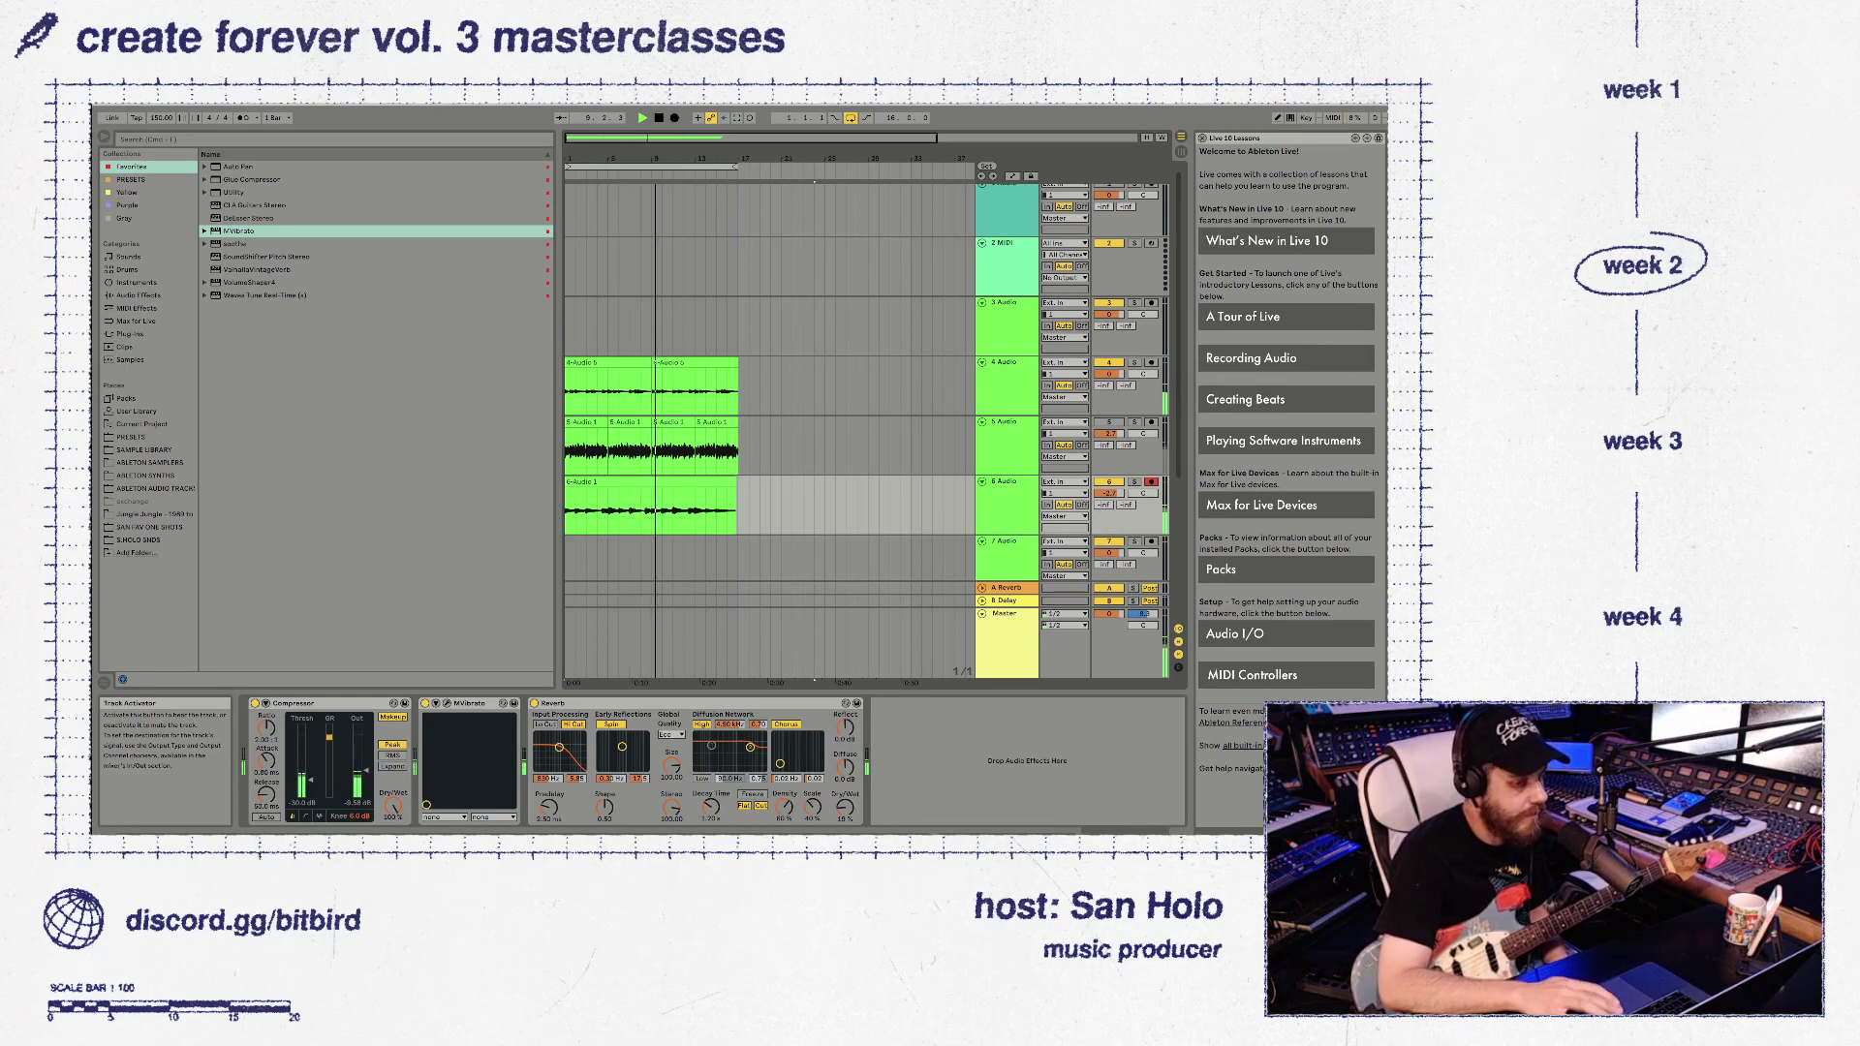
pyautogui.press('space')
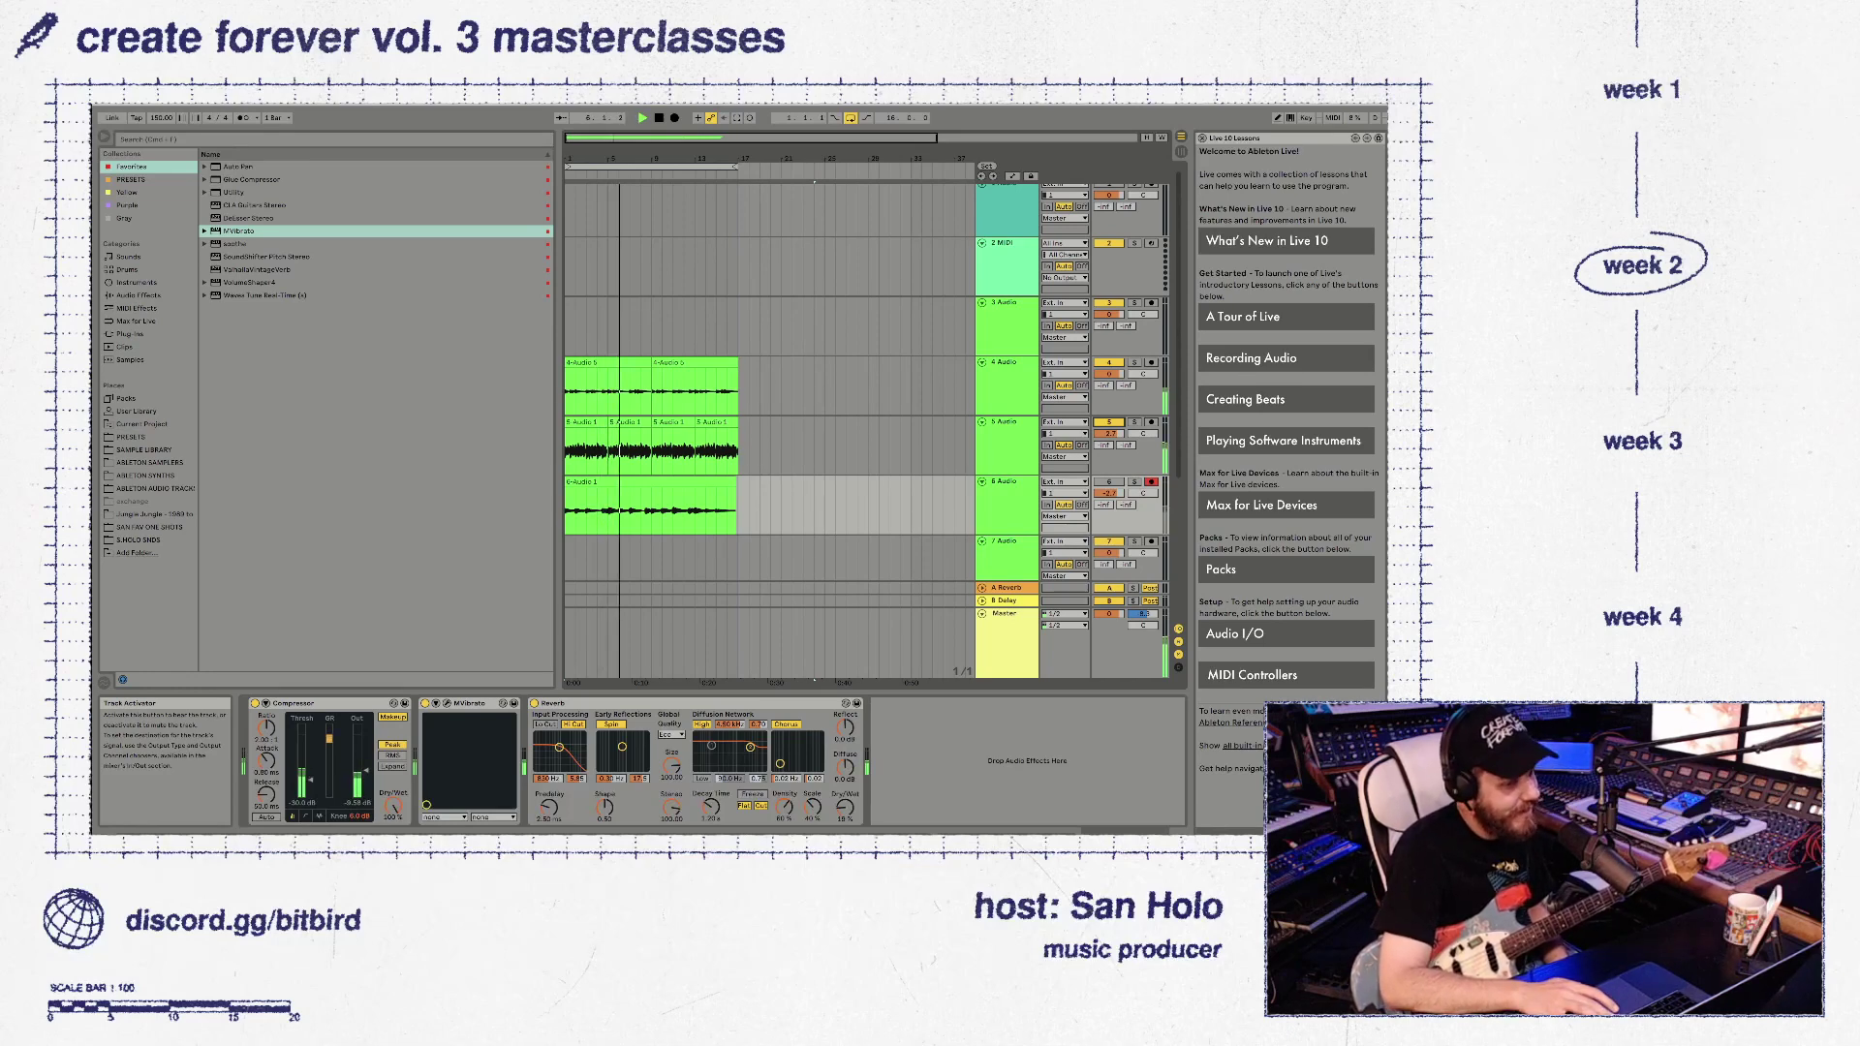
pyautogui.press('space')
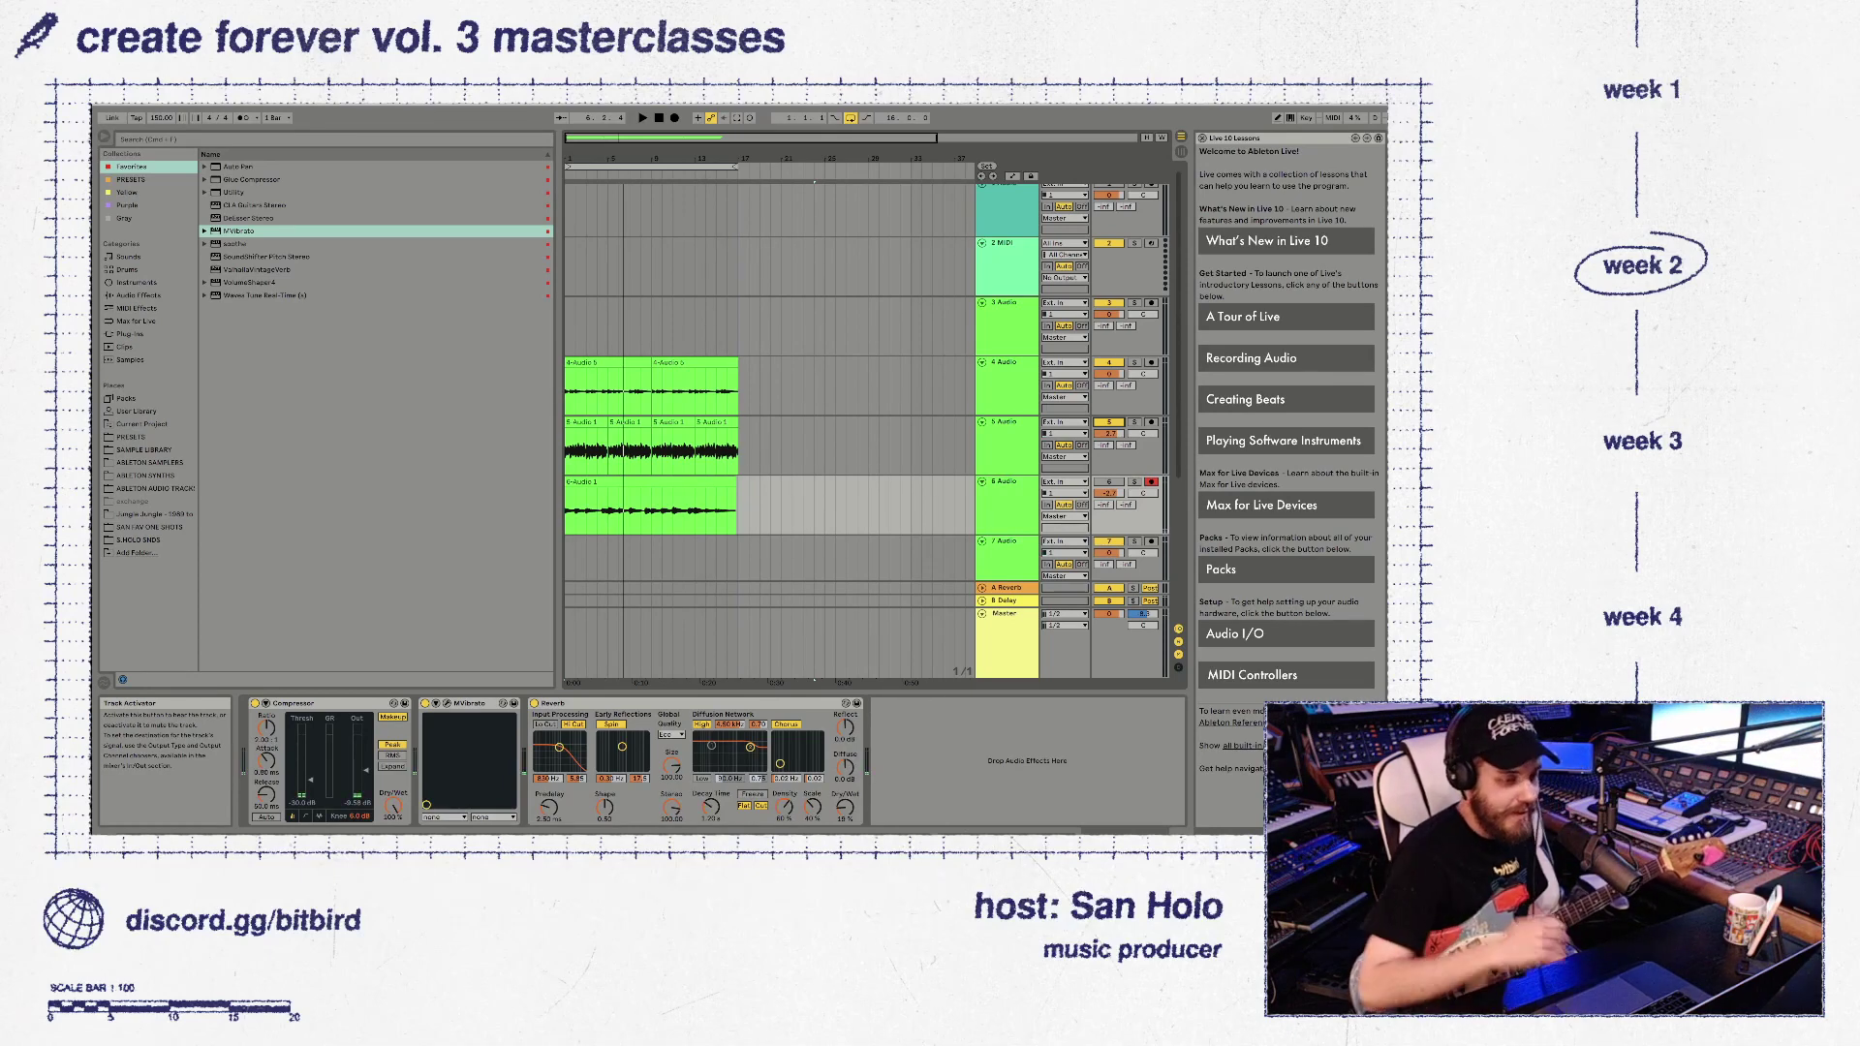
pyautogui.press('space')
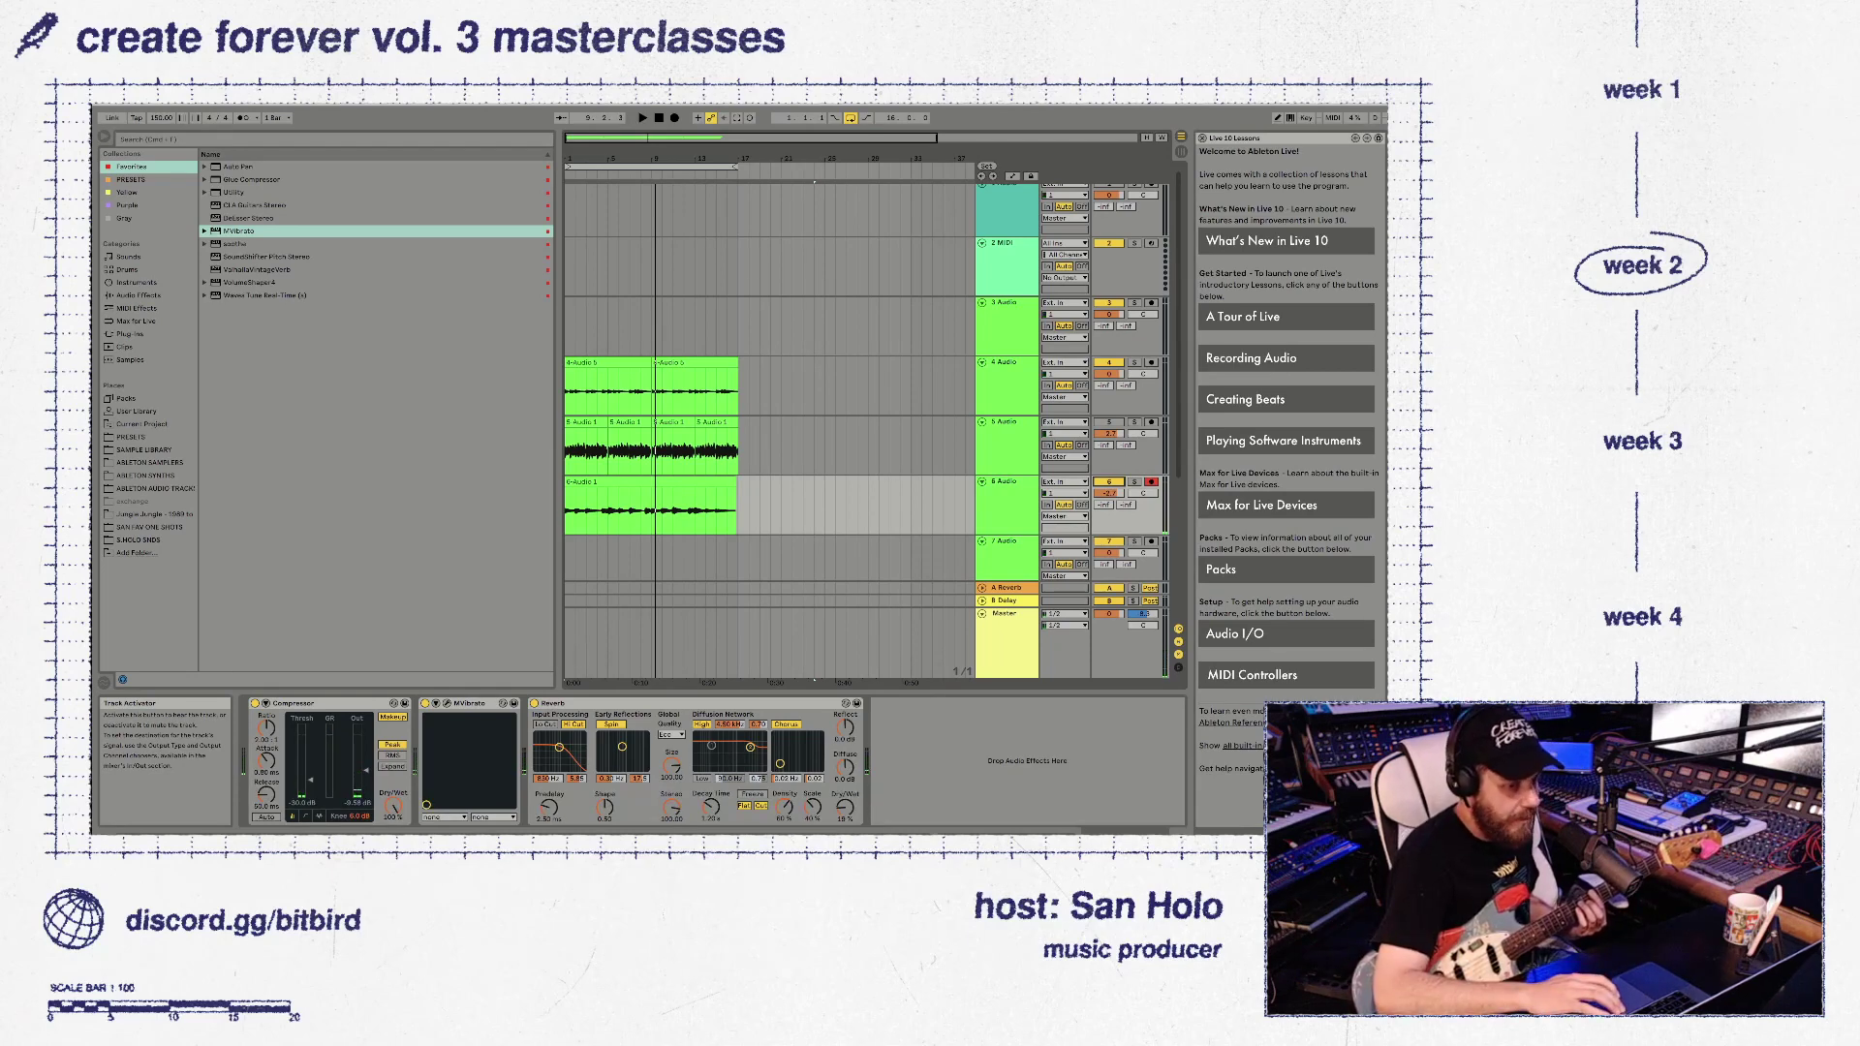
# Duplicate the 6 Audio track, mute the original, and arm the duplicate for recording
pyautogui.click(1007, 481)
pyautogui.press('super+d')
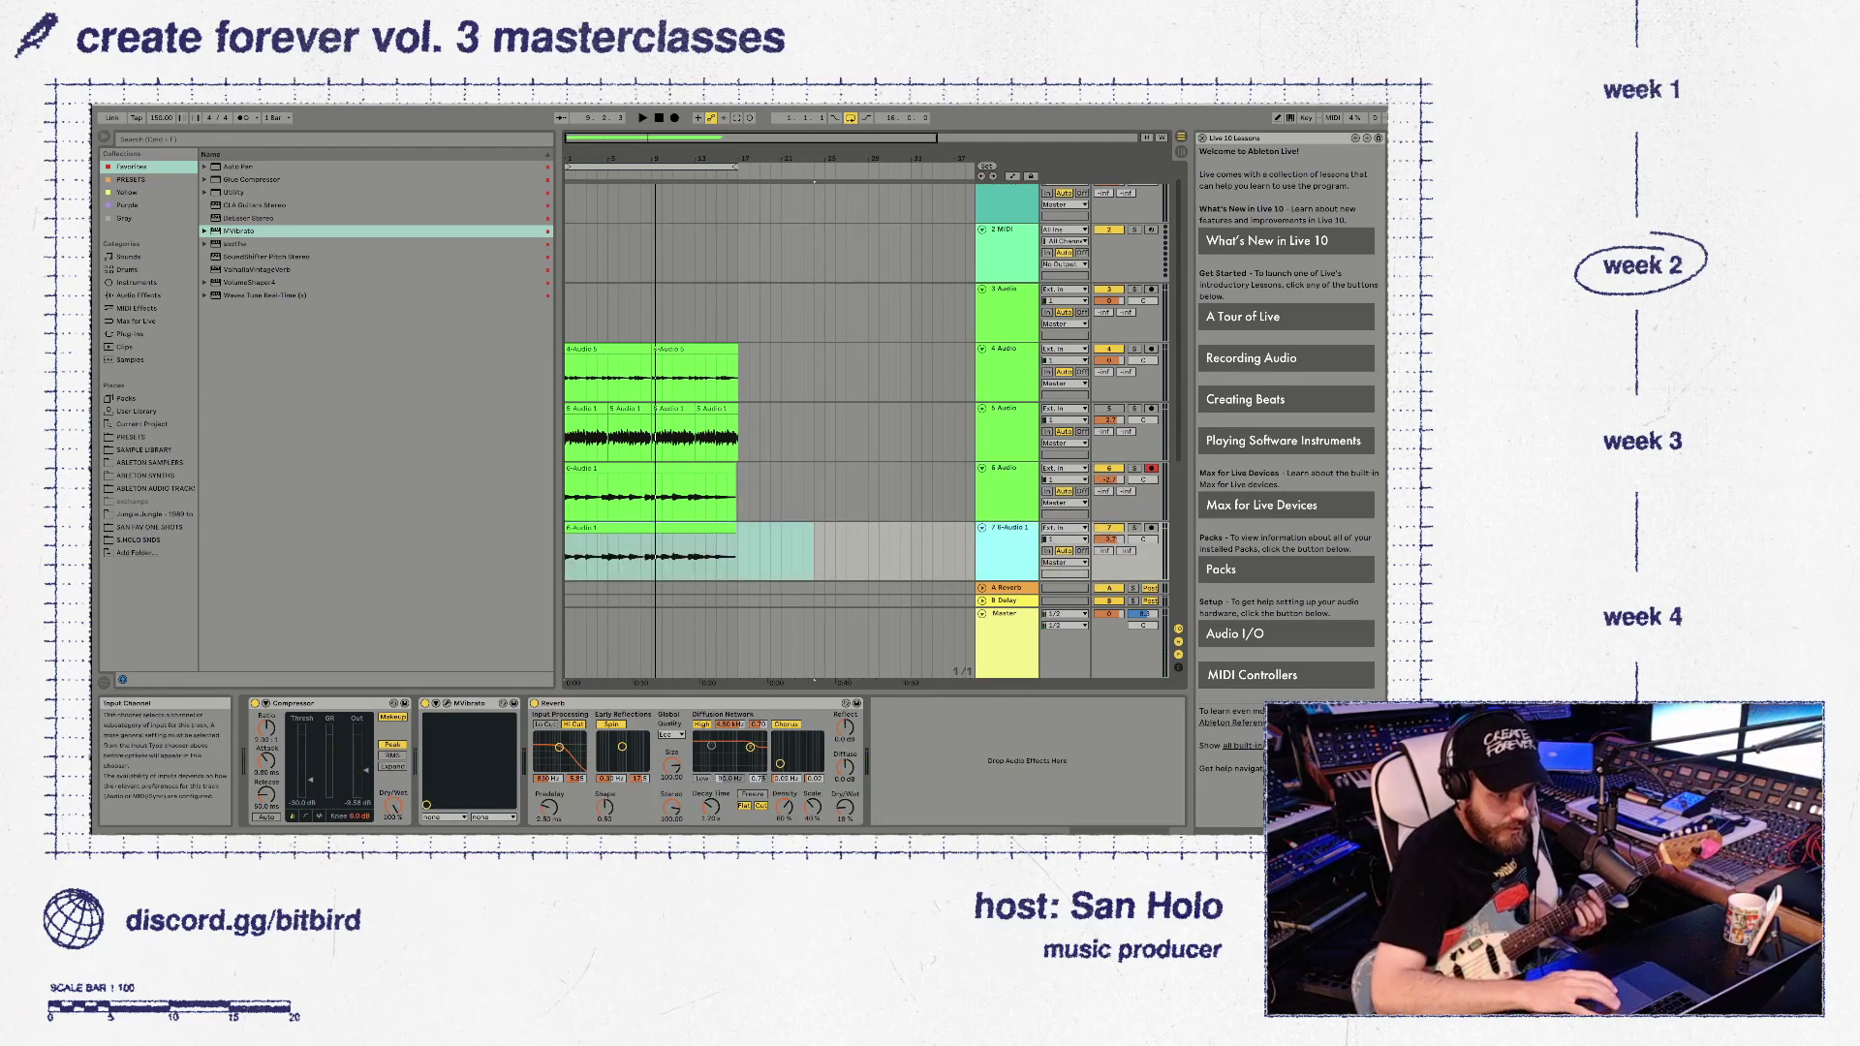
pyautogui.click(1108, 468)
pyautogui.click(1150, 528)
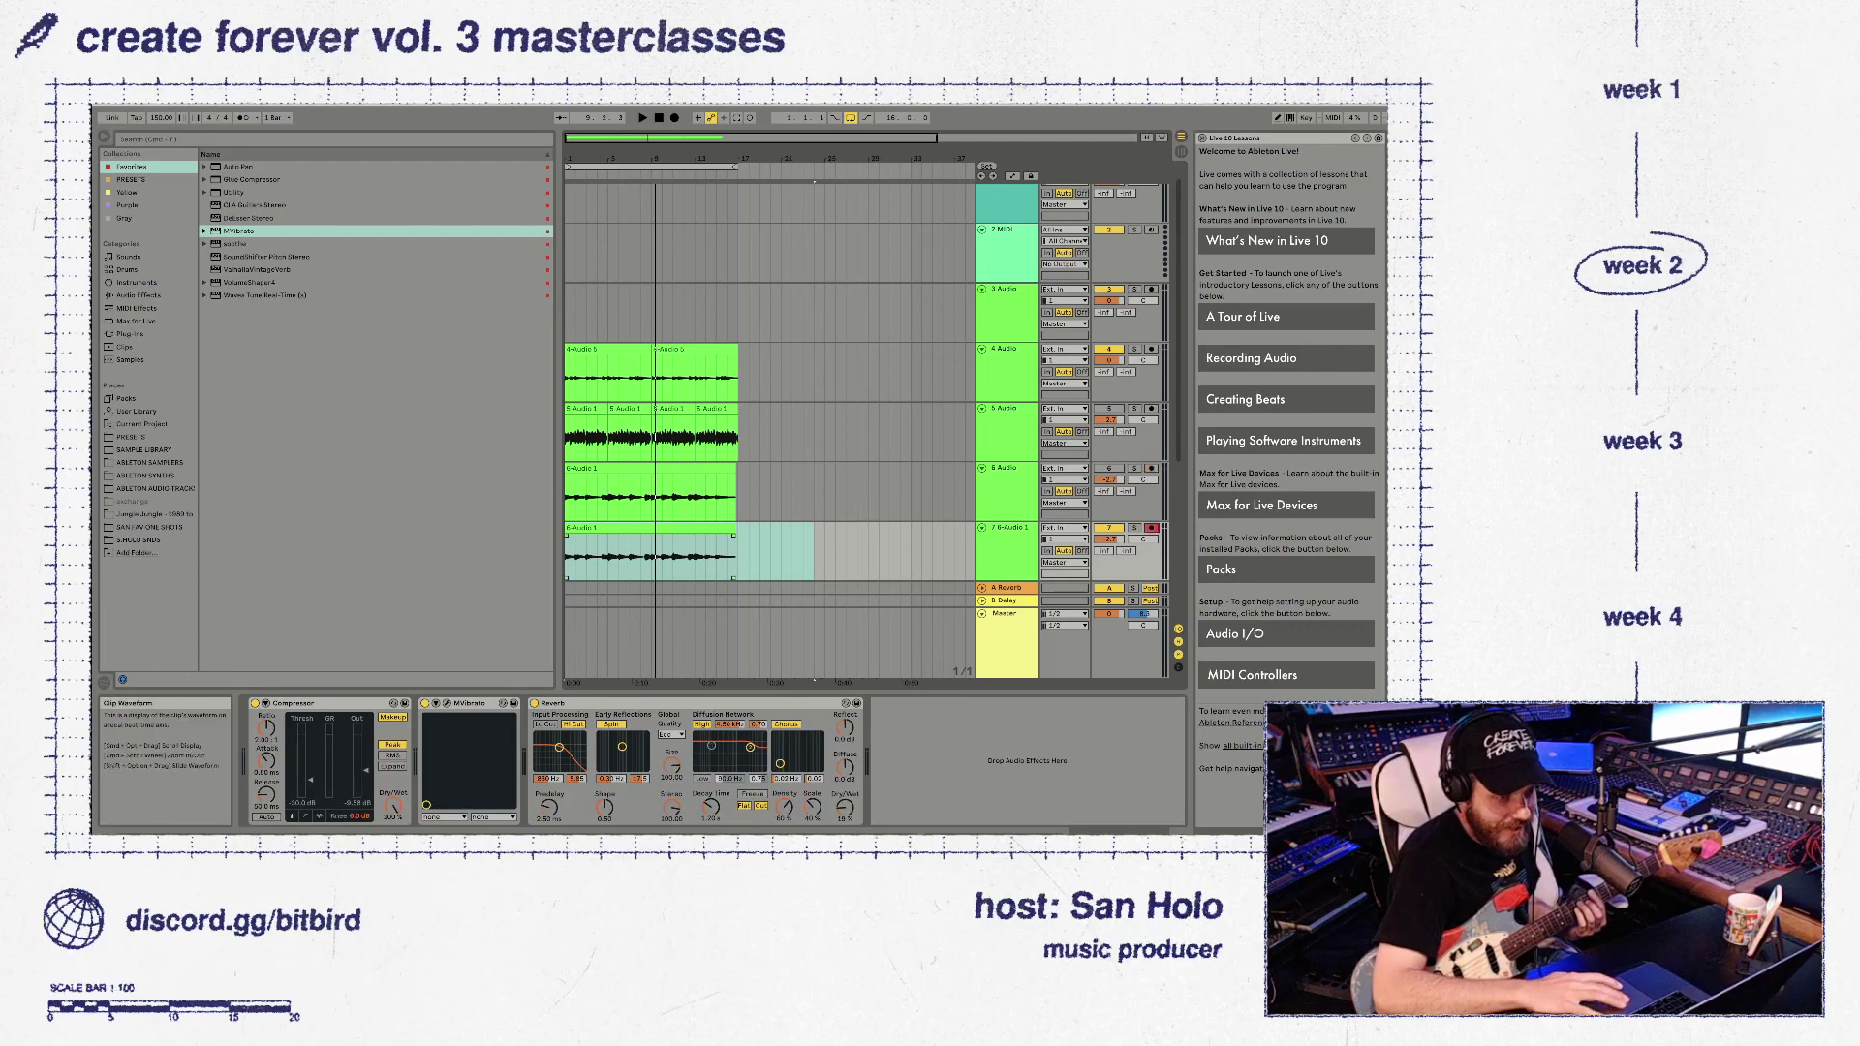
# Record a new guitar take of about eight bars over the start of the copied clip on the duplicate track
pyautogui.click(649, 527)
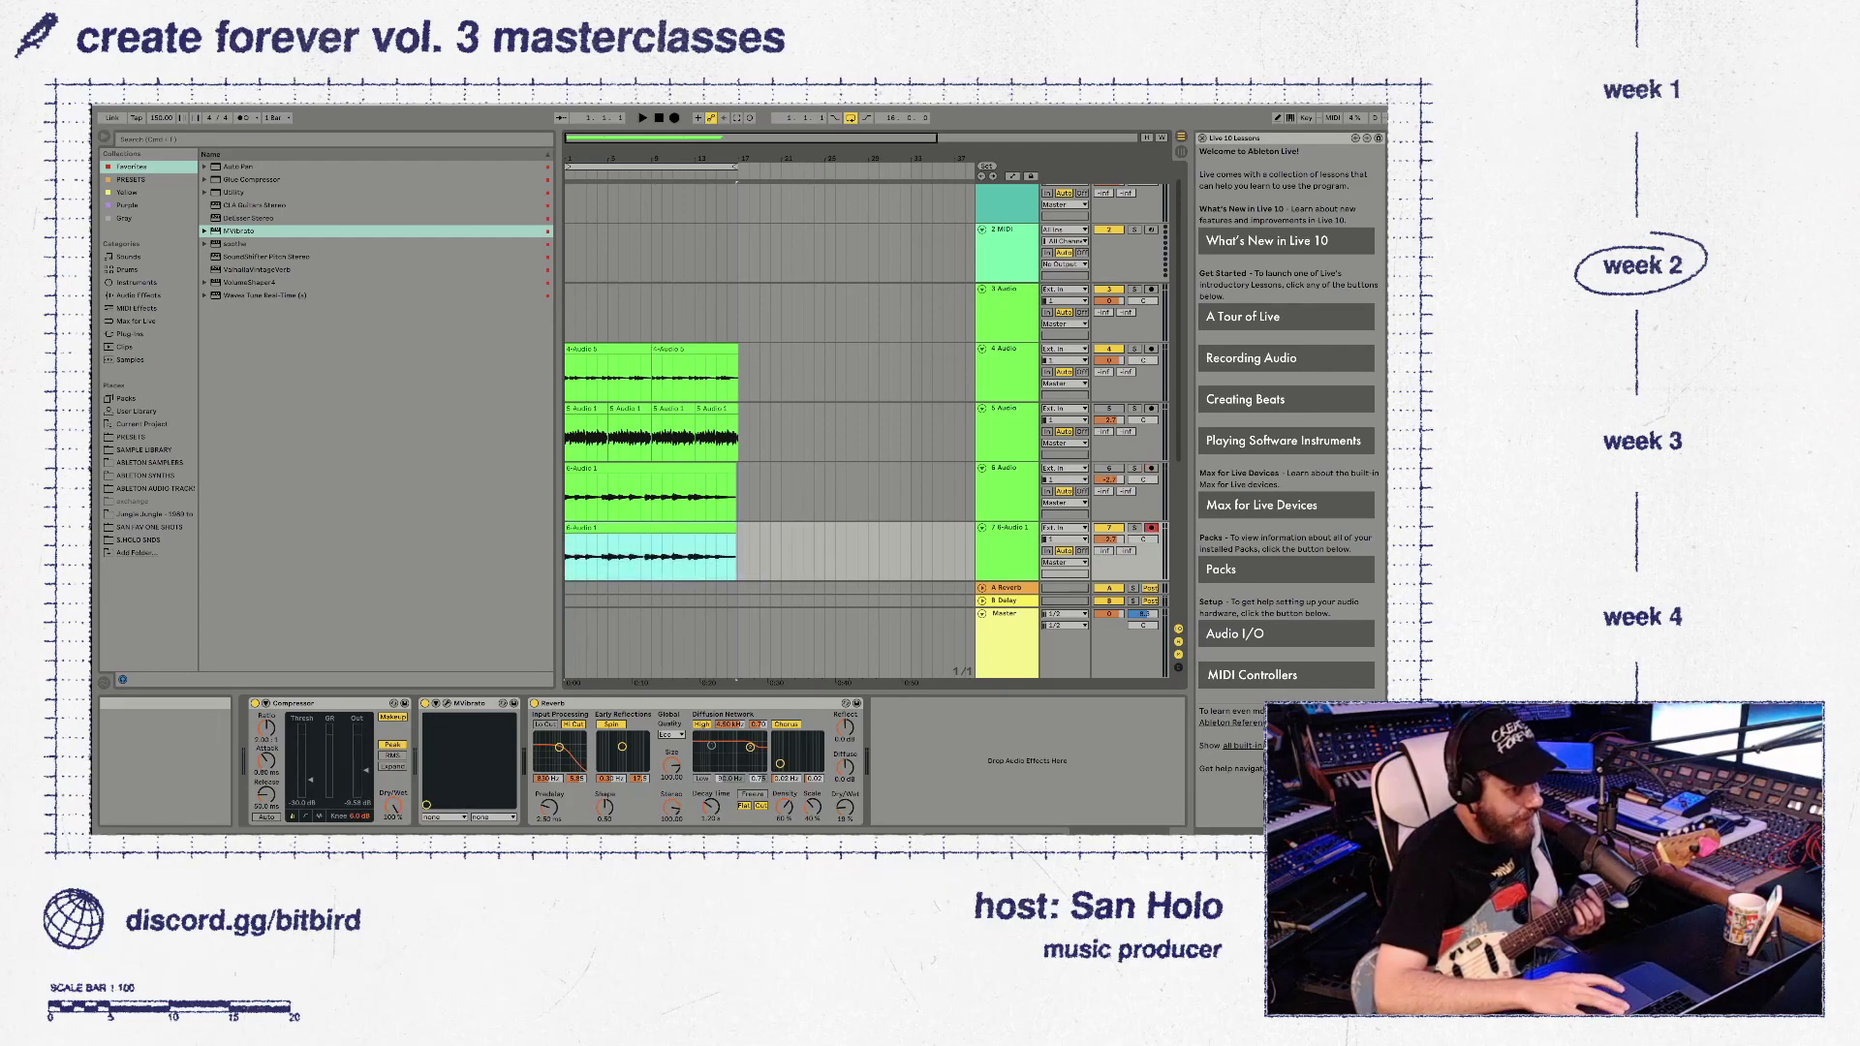
pyautogui.click(674, 117)
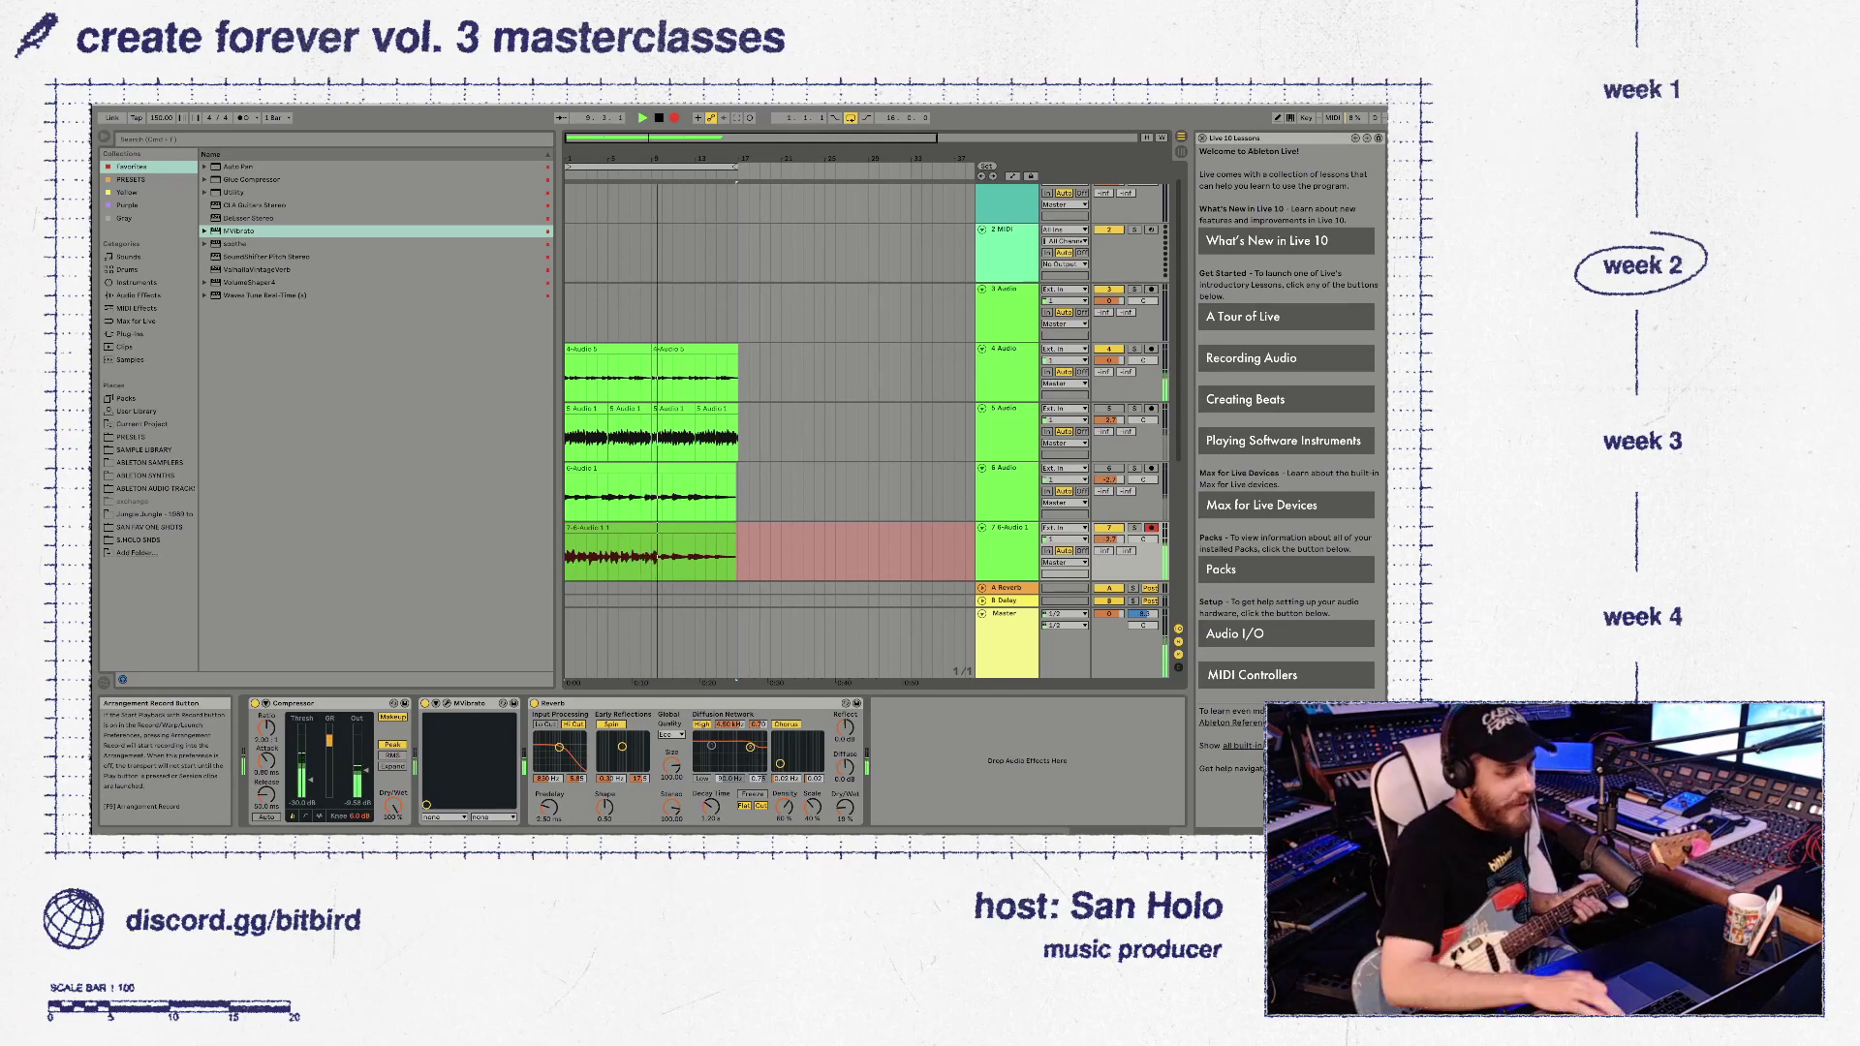
pyautogui.press('F9')
# Duplicate the first eight bars of the new take on track 7 to fill the 16-bar section, and play the loop
pyautogui.click(654, 556)
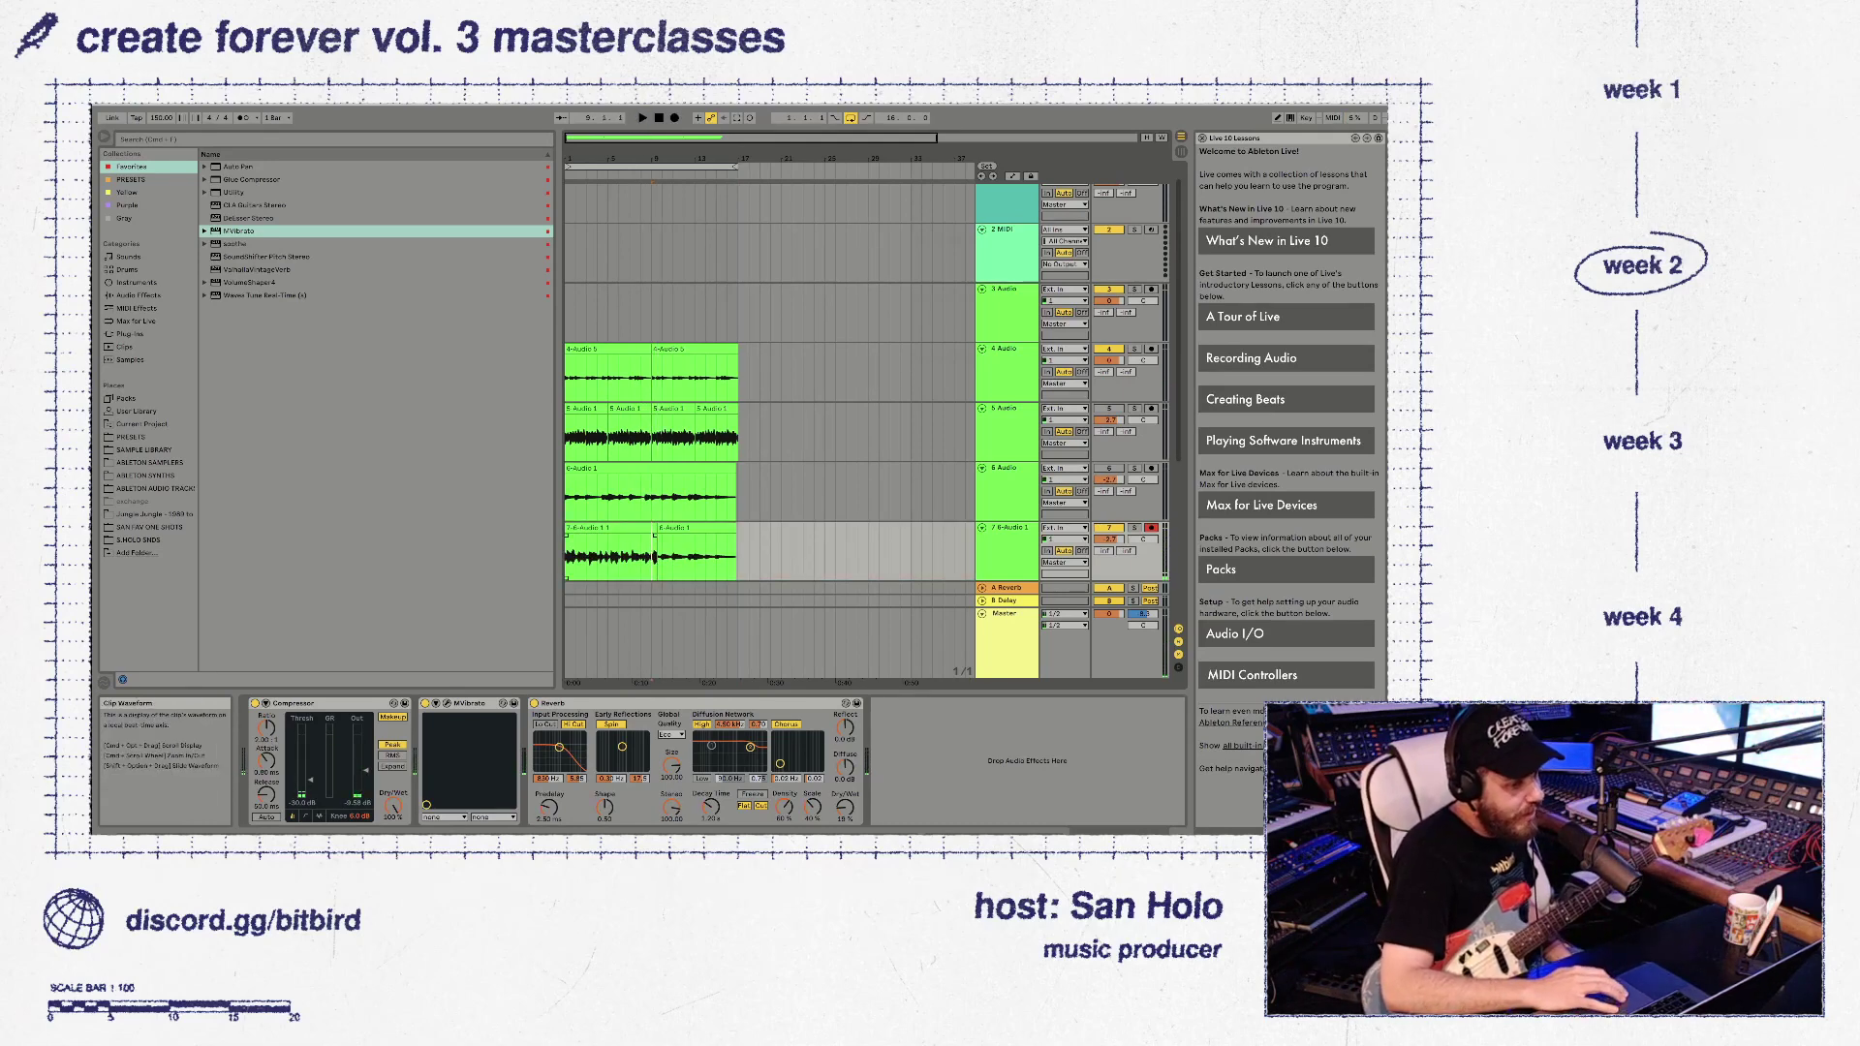
pyautogui.moveTo(655, 557); pyautogui.dragTo(564, 557)
pyautogui.press('super+d')
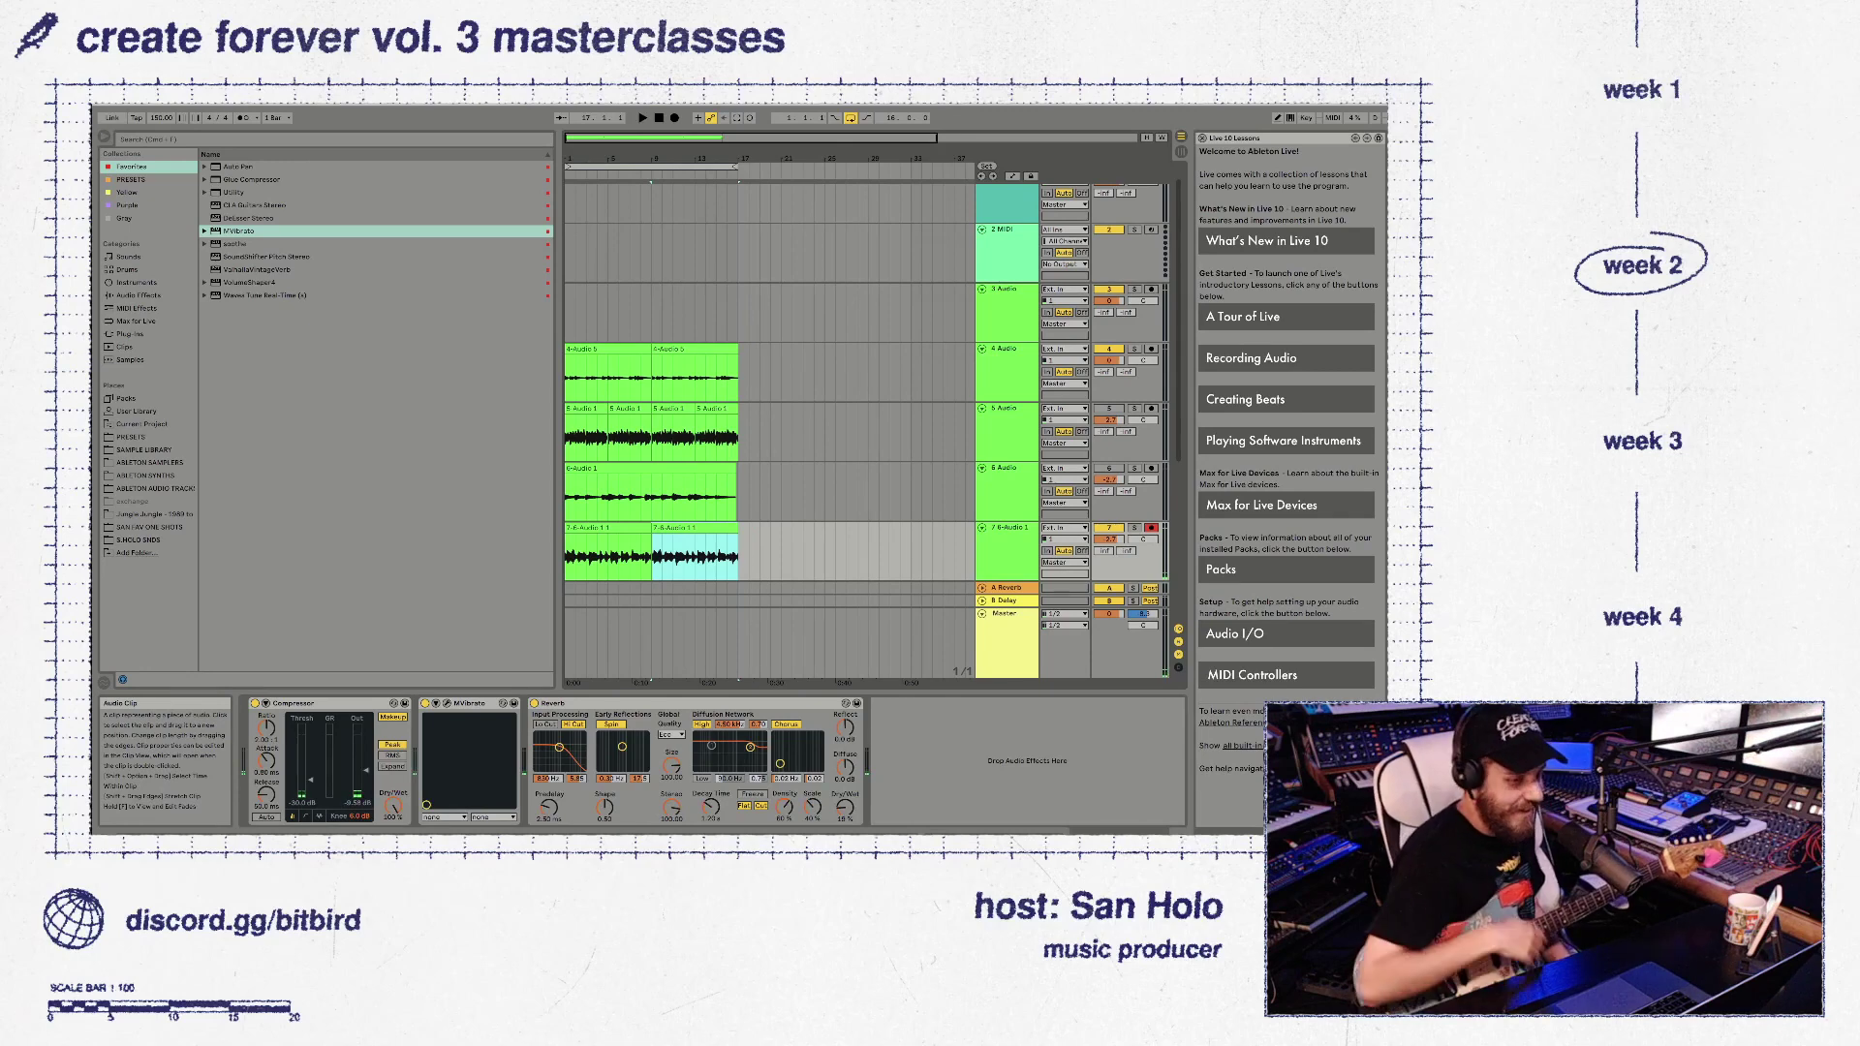
pyautogui.click(607, 528)
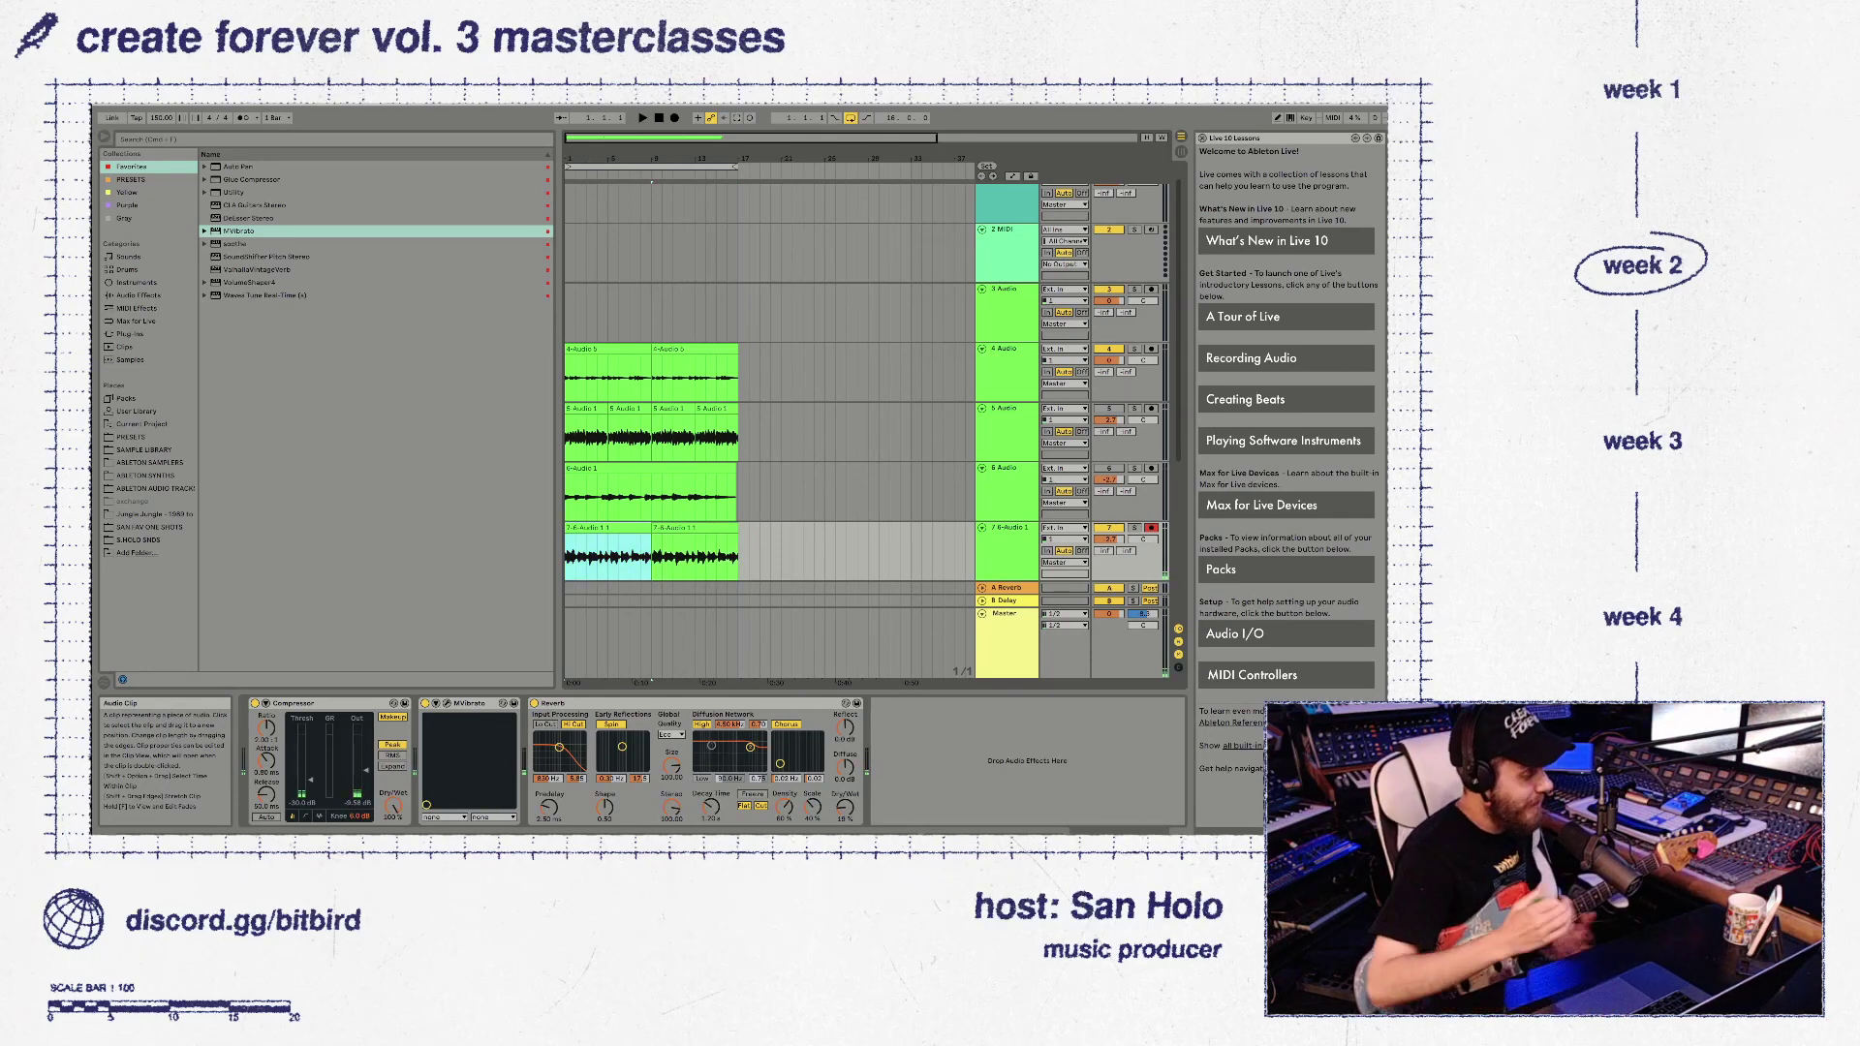
pyautogui.press('space')
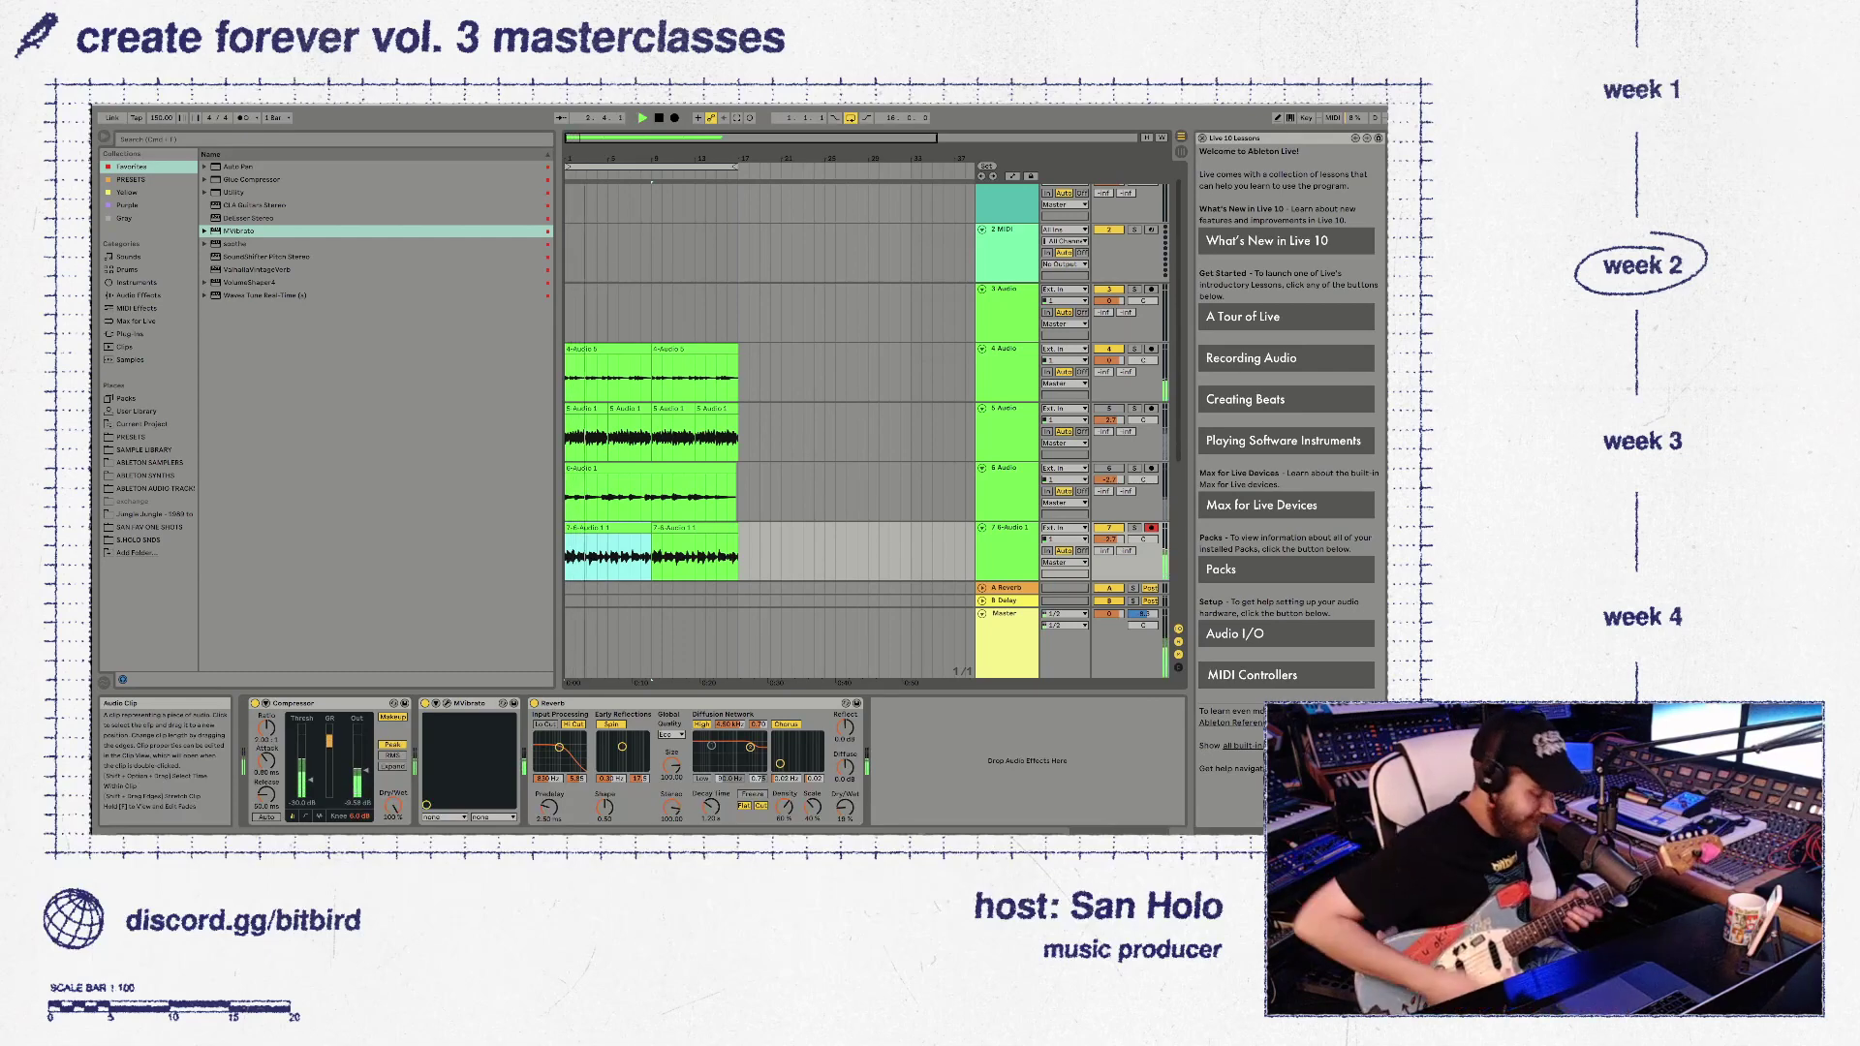
# Duplicate track 7 with its effects and delete the copied clips from the new 8 Audio track
pyautogui.click(1007, 528)
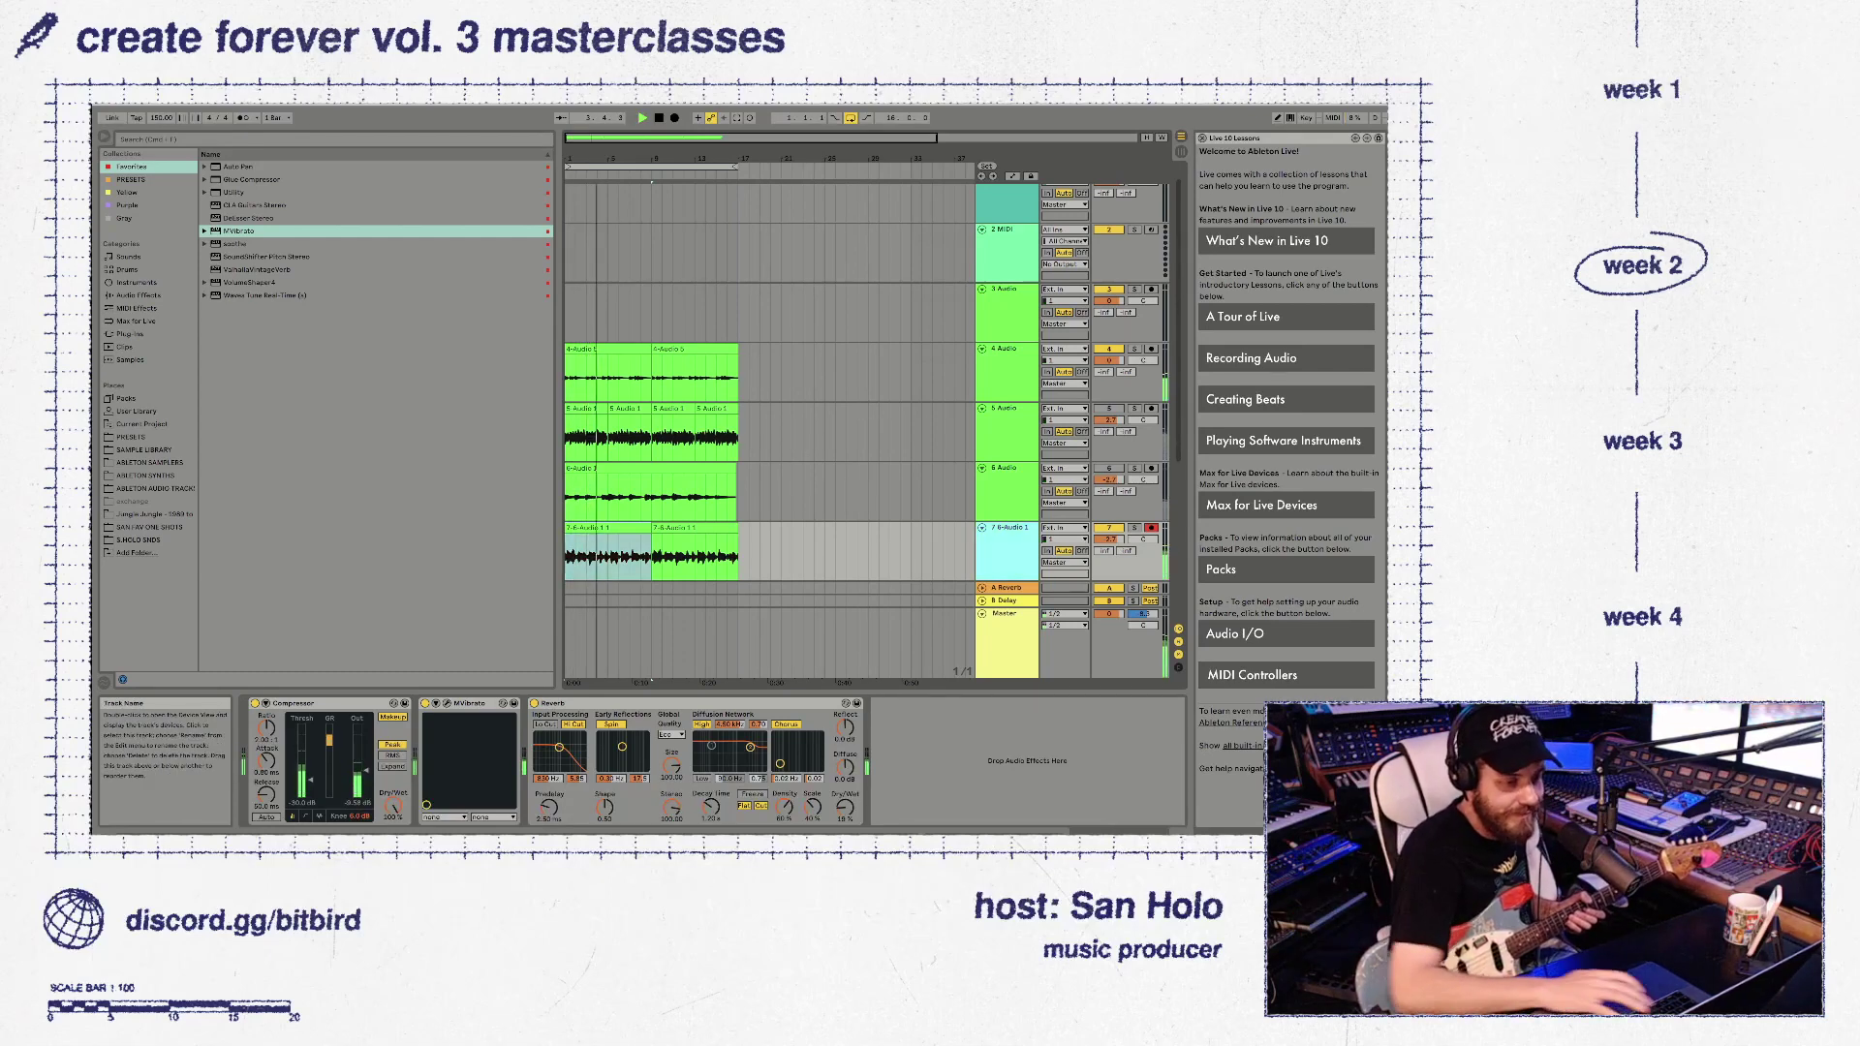
pyautogui.press('super+d')
pyautogui.moveTo(793, 552); pyautogui.dragTo(565, 552)
pyautogui.press('Delete')
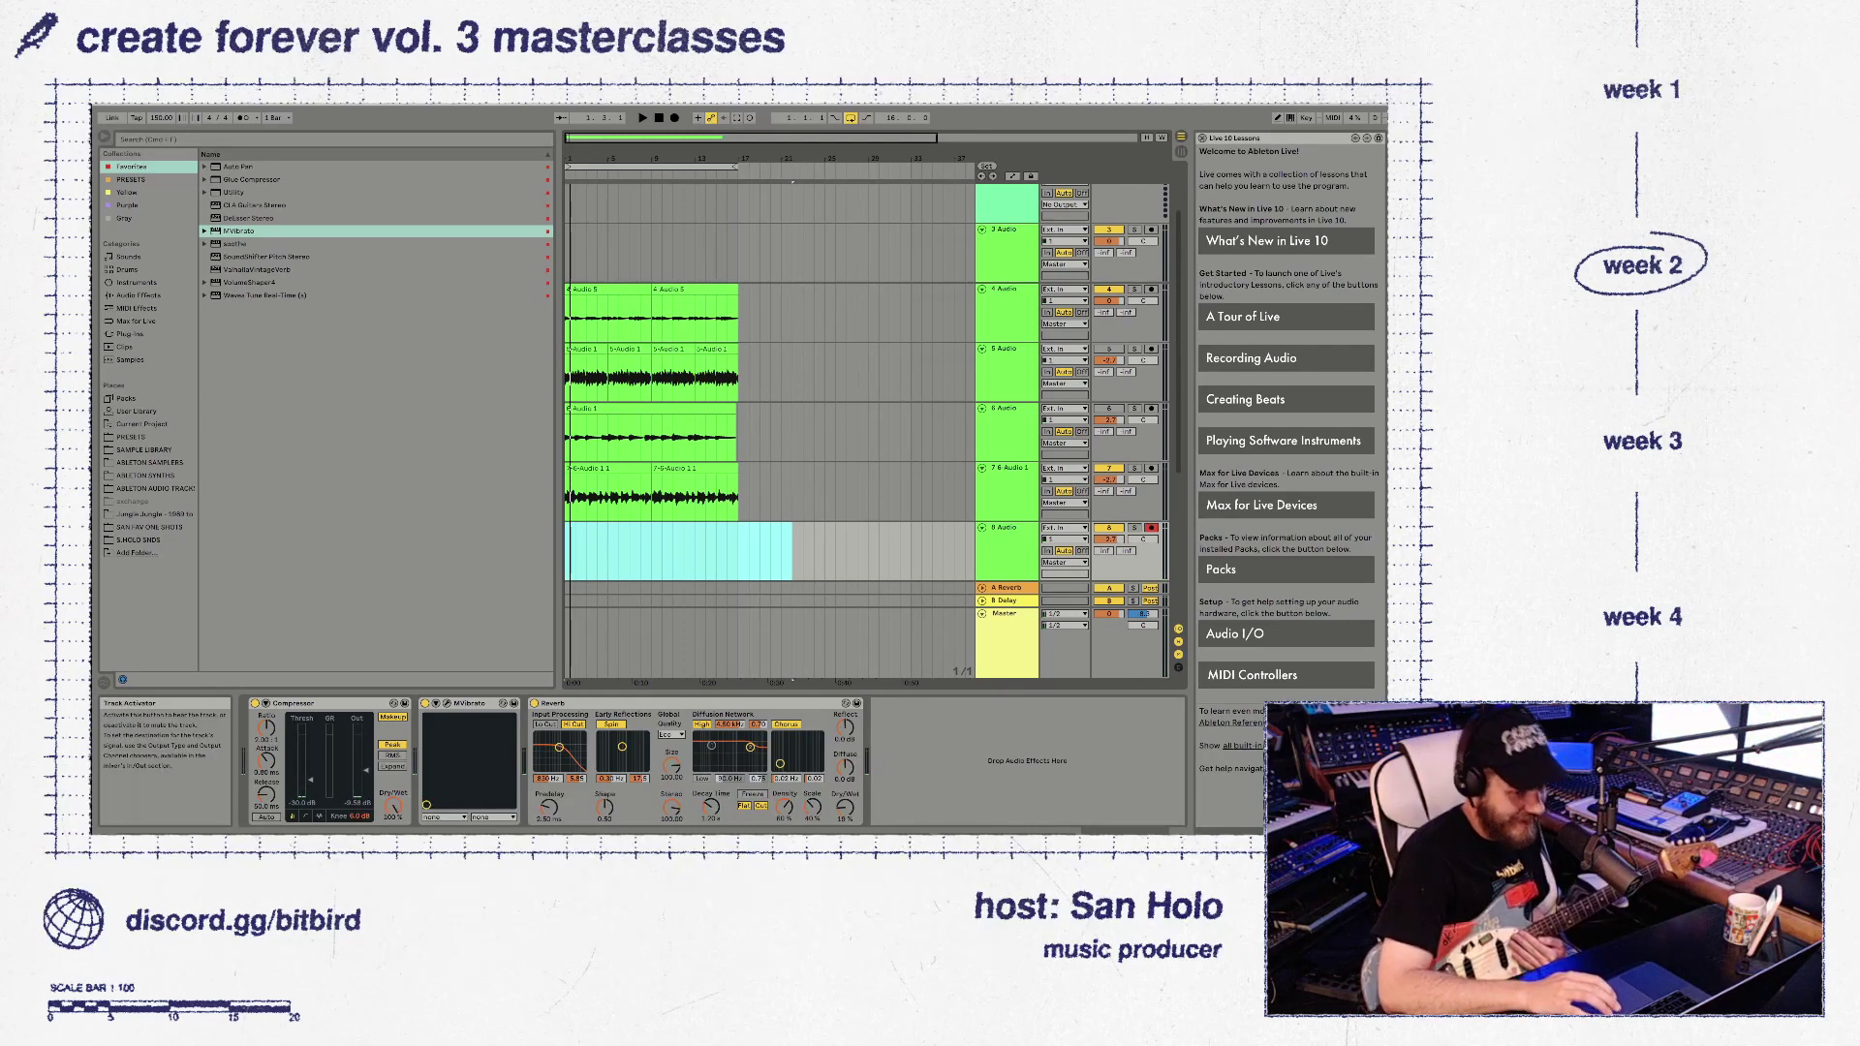
# Play the loop, mute the guitar part on track 7, and turn the 6 Audio track back on
pyautogui.press('space')
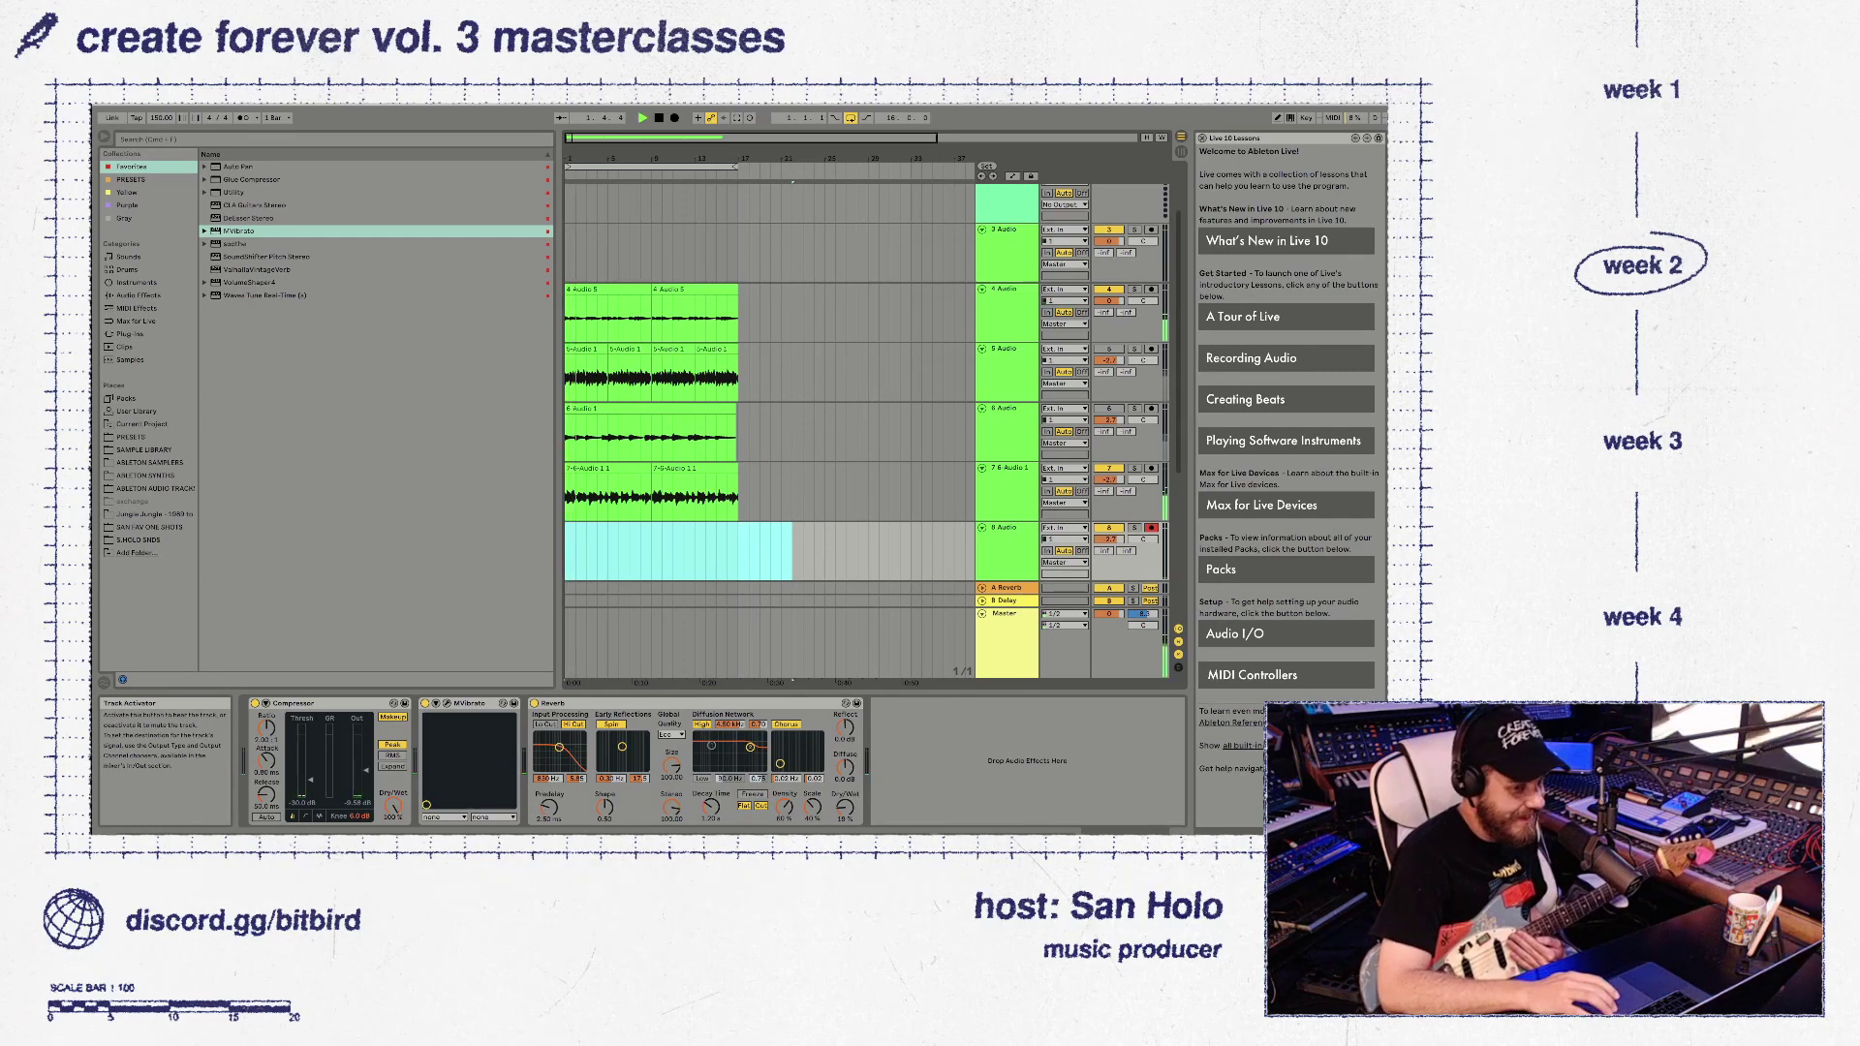
pyautogui.click(1109, 468)
pyautogui.press('space')
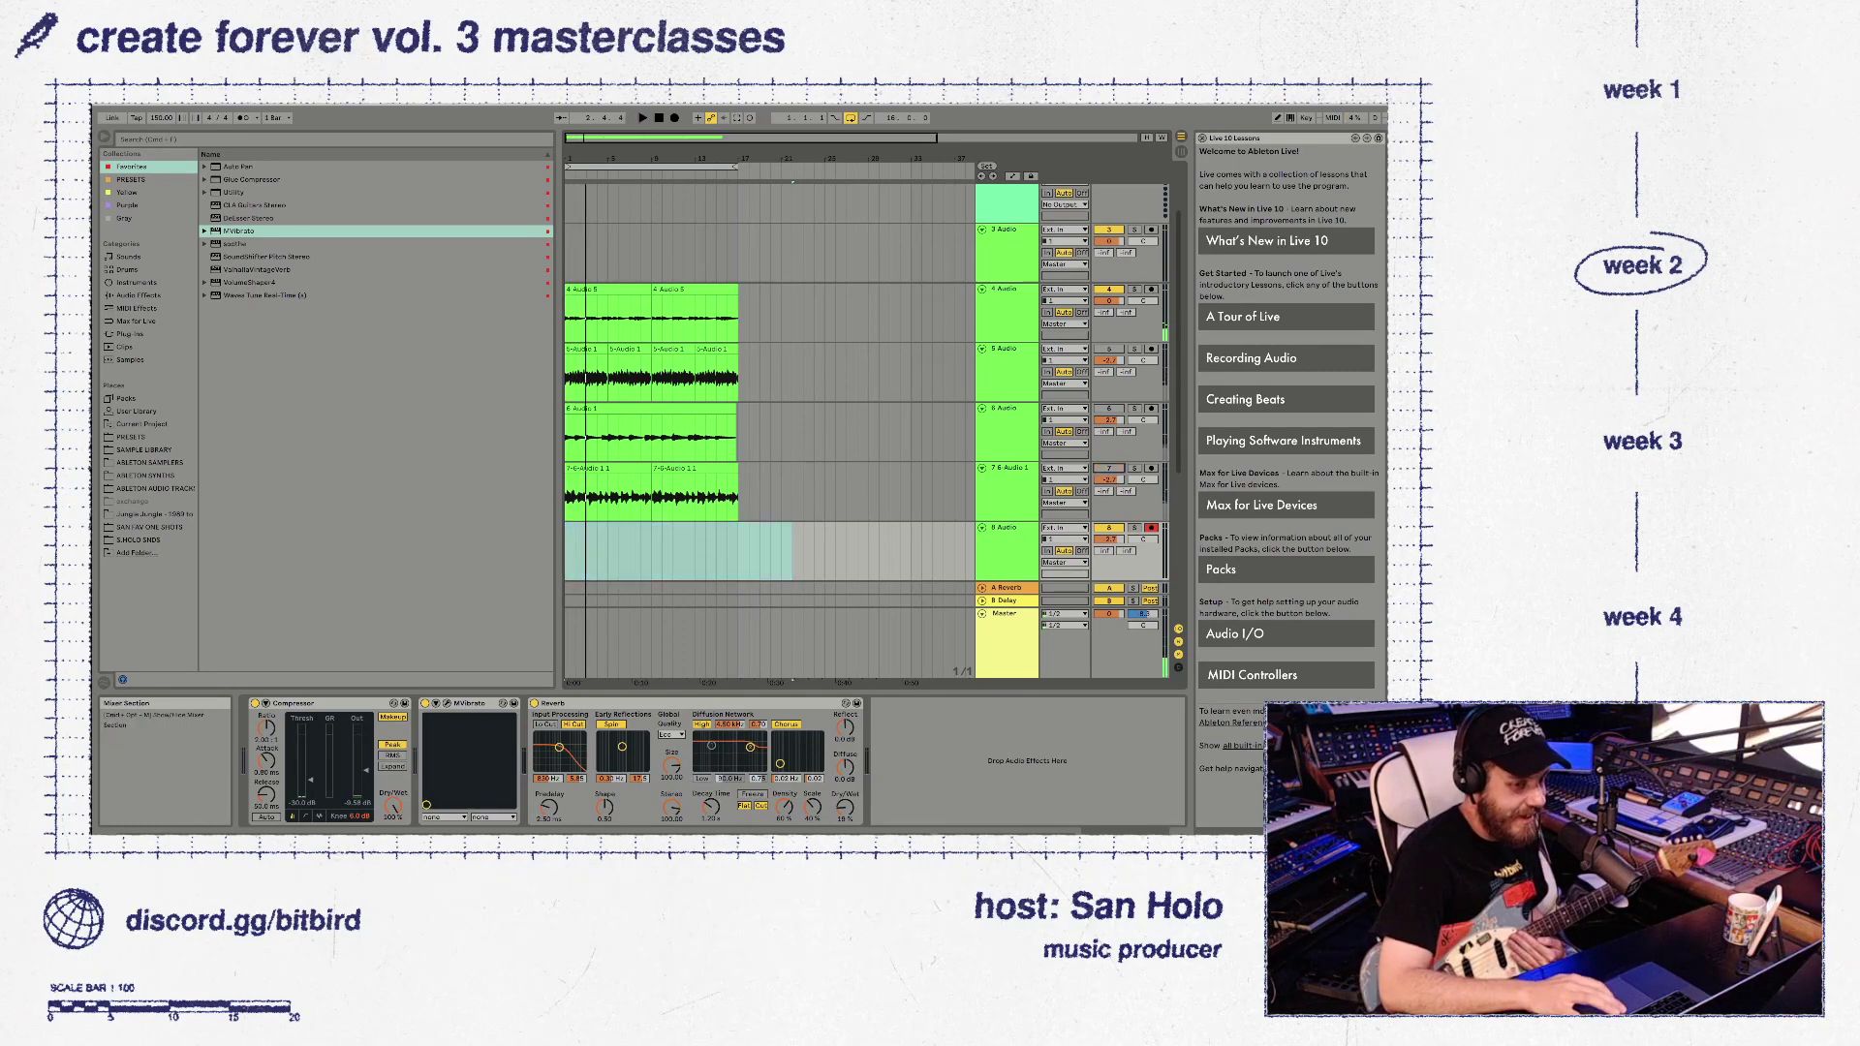
pyautogui.click(1108, 409)
pyautogui.press('space')
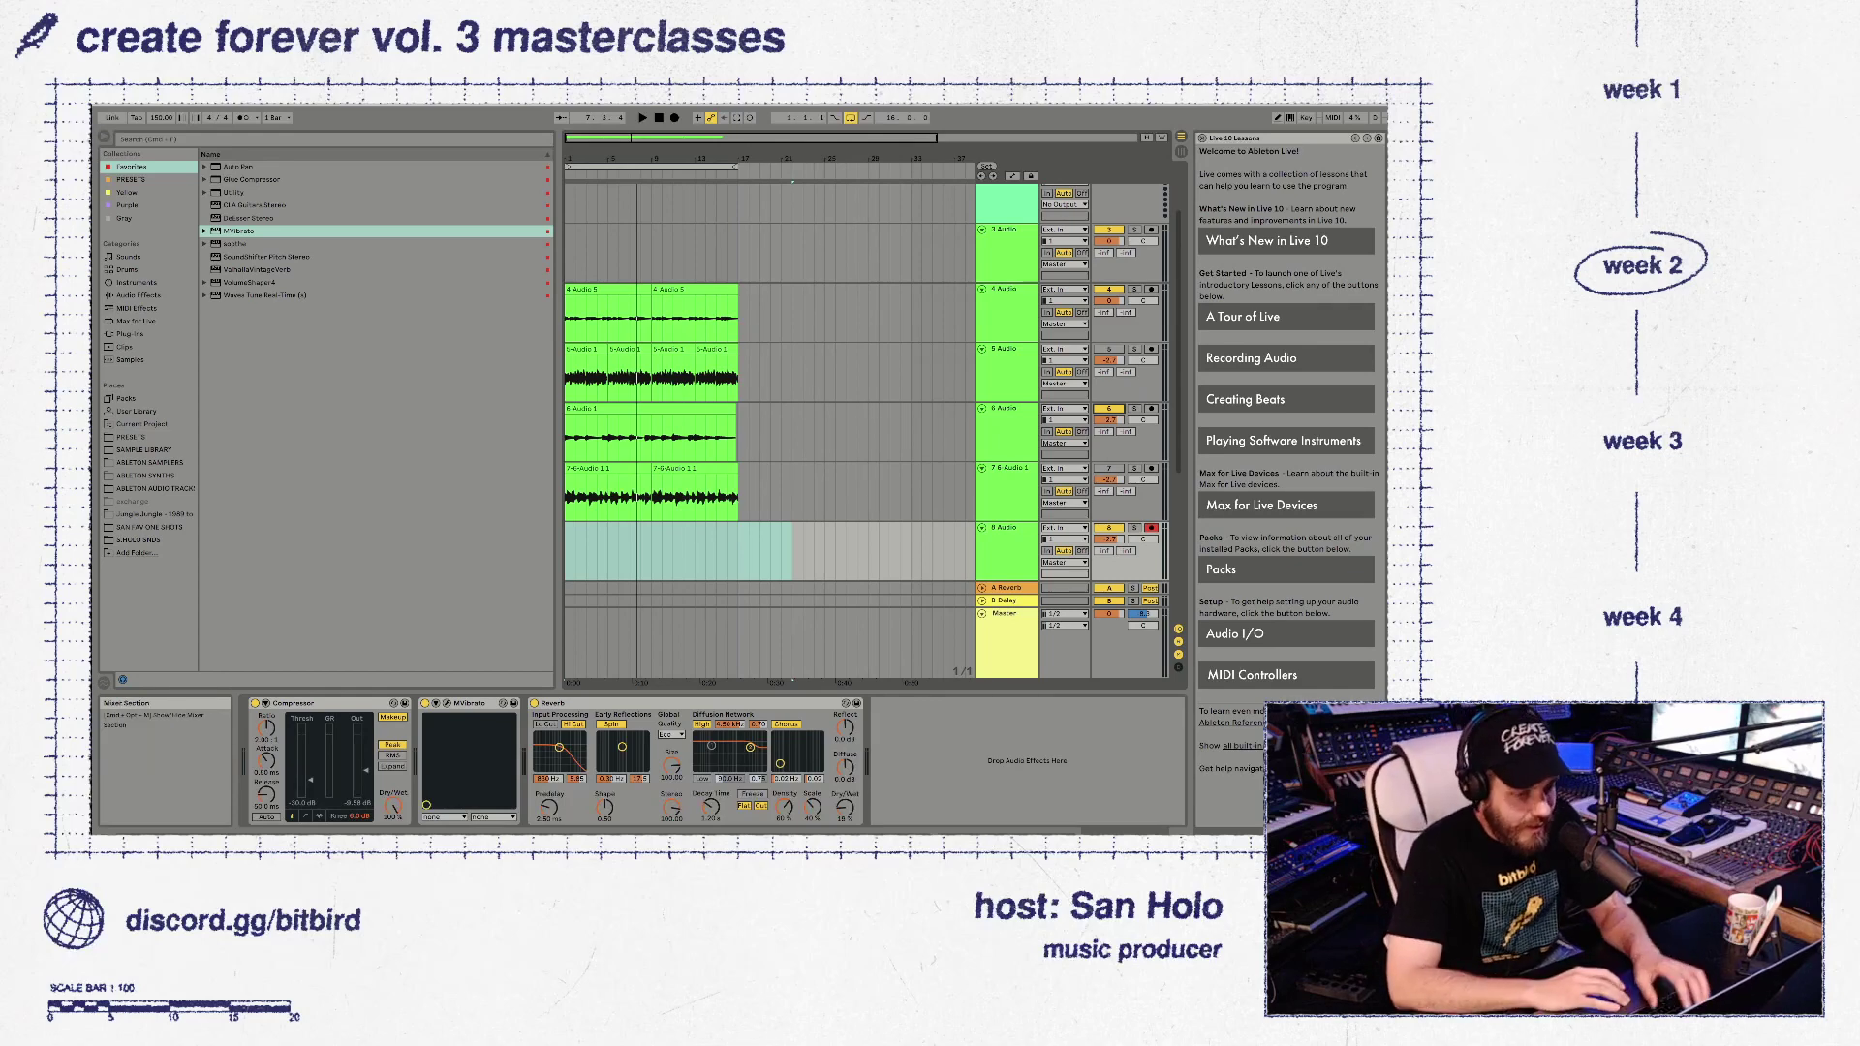
# Insert a MIDI track with Massive below 8 Audio and create an empty 16-bar MIDI clip on it
pyautogui.click(1008, 468)
pyautogui.click(1007, 528)
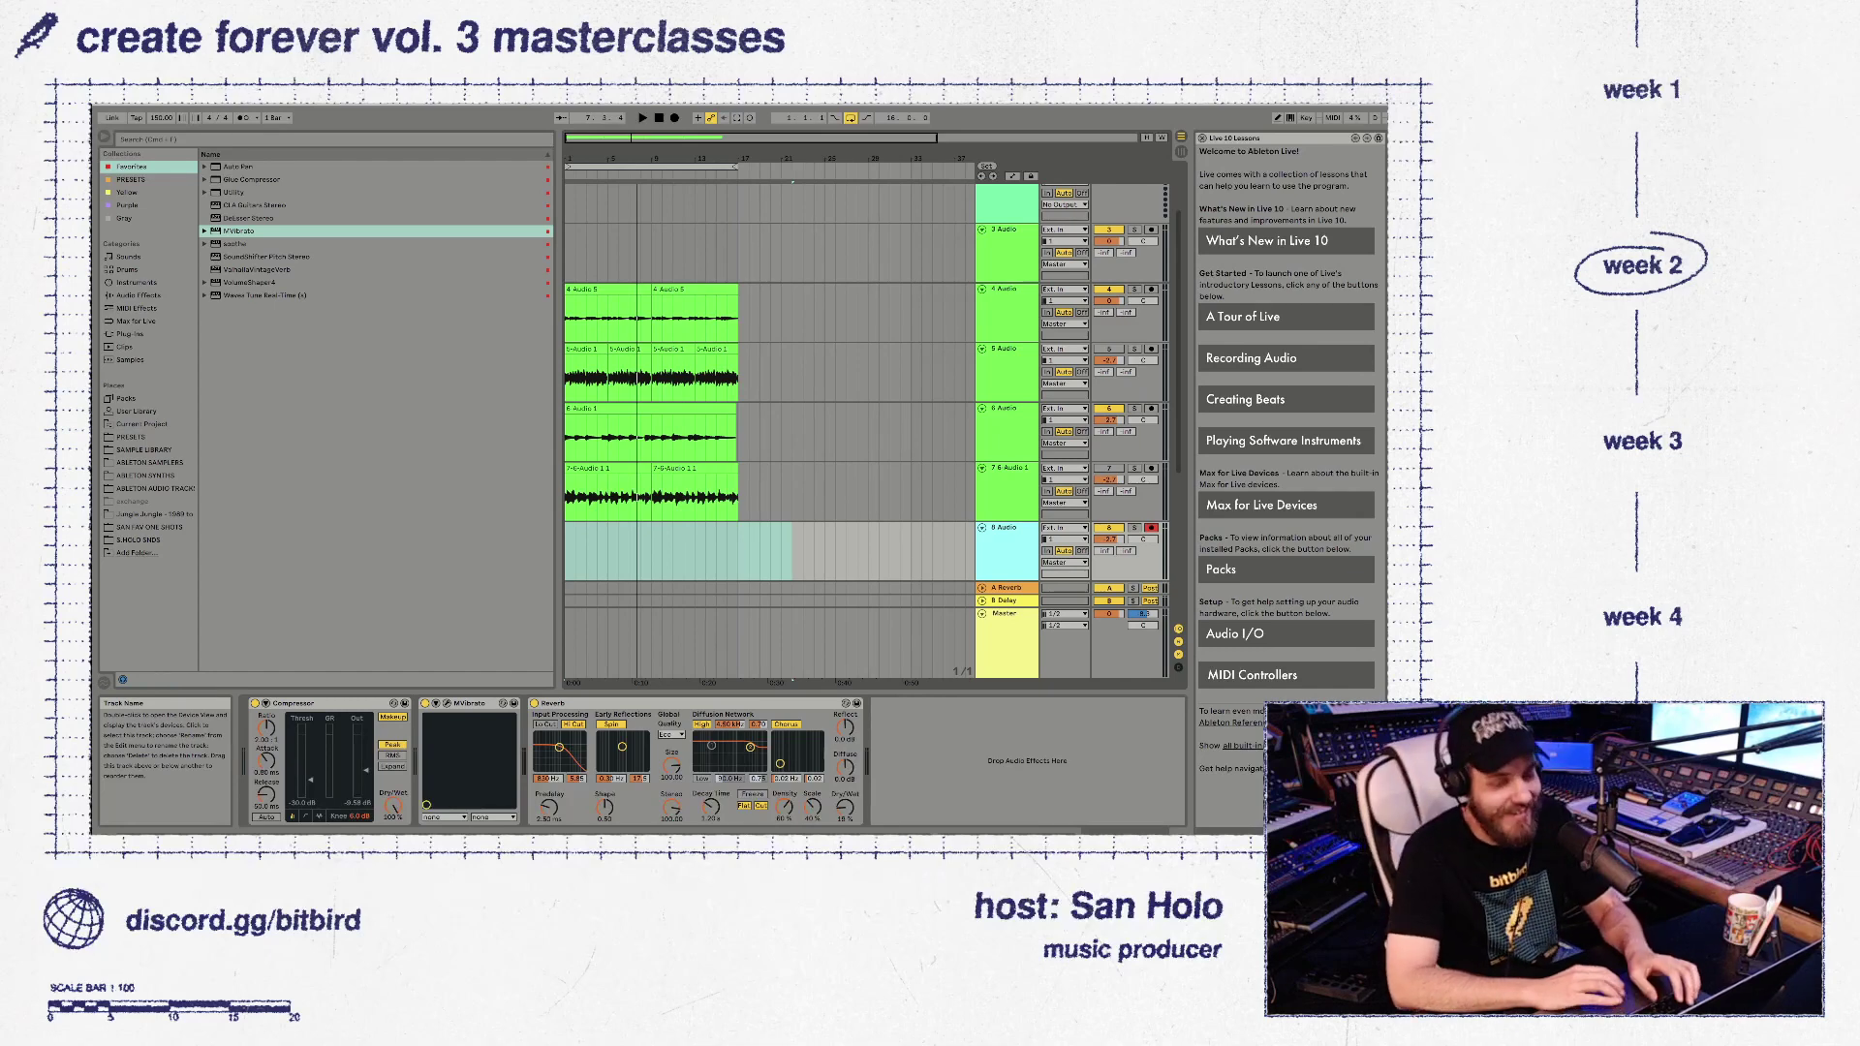
pyautogui.press('super+shift+t')
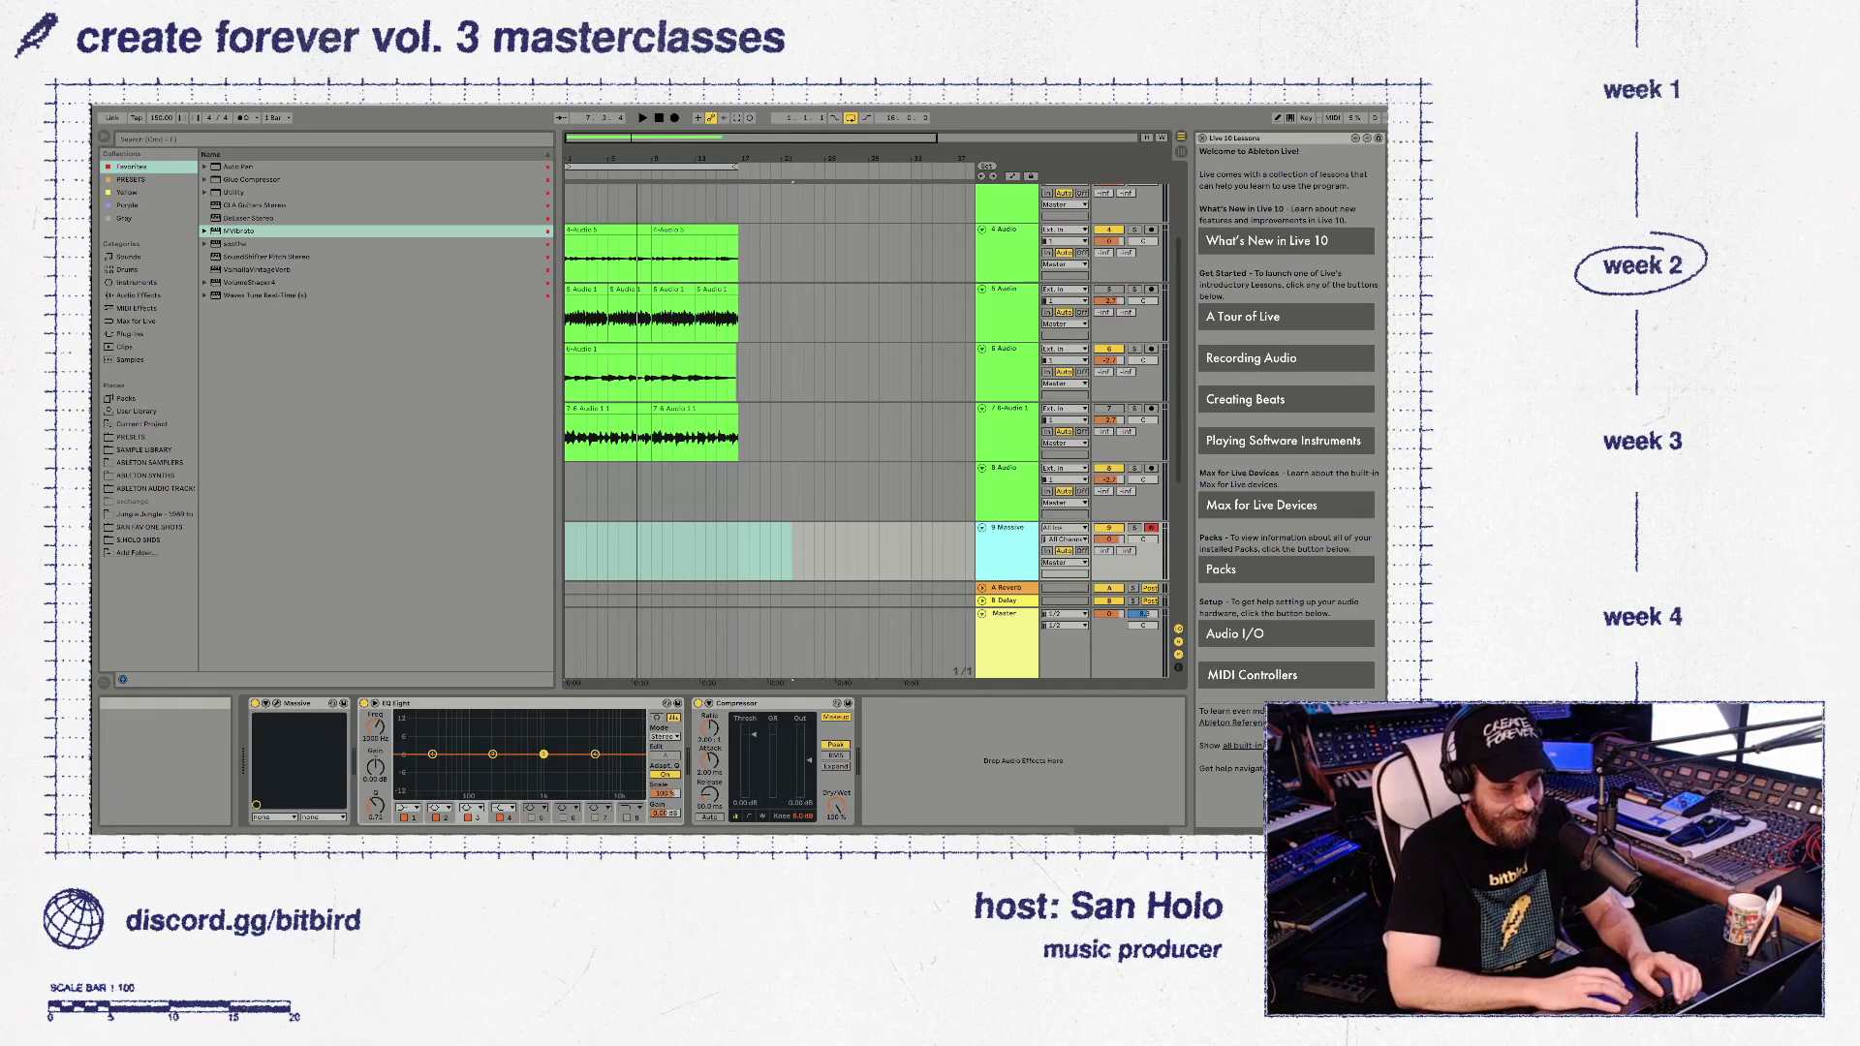
pyautogui.click(678, 550)
pyautogui.moveTo(738, 551); pyautogui.dragTo(566, 550)
pyautogui.press('super+shift+m')
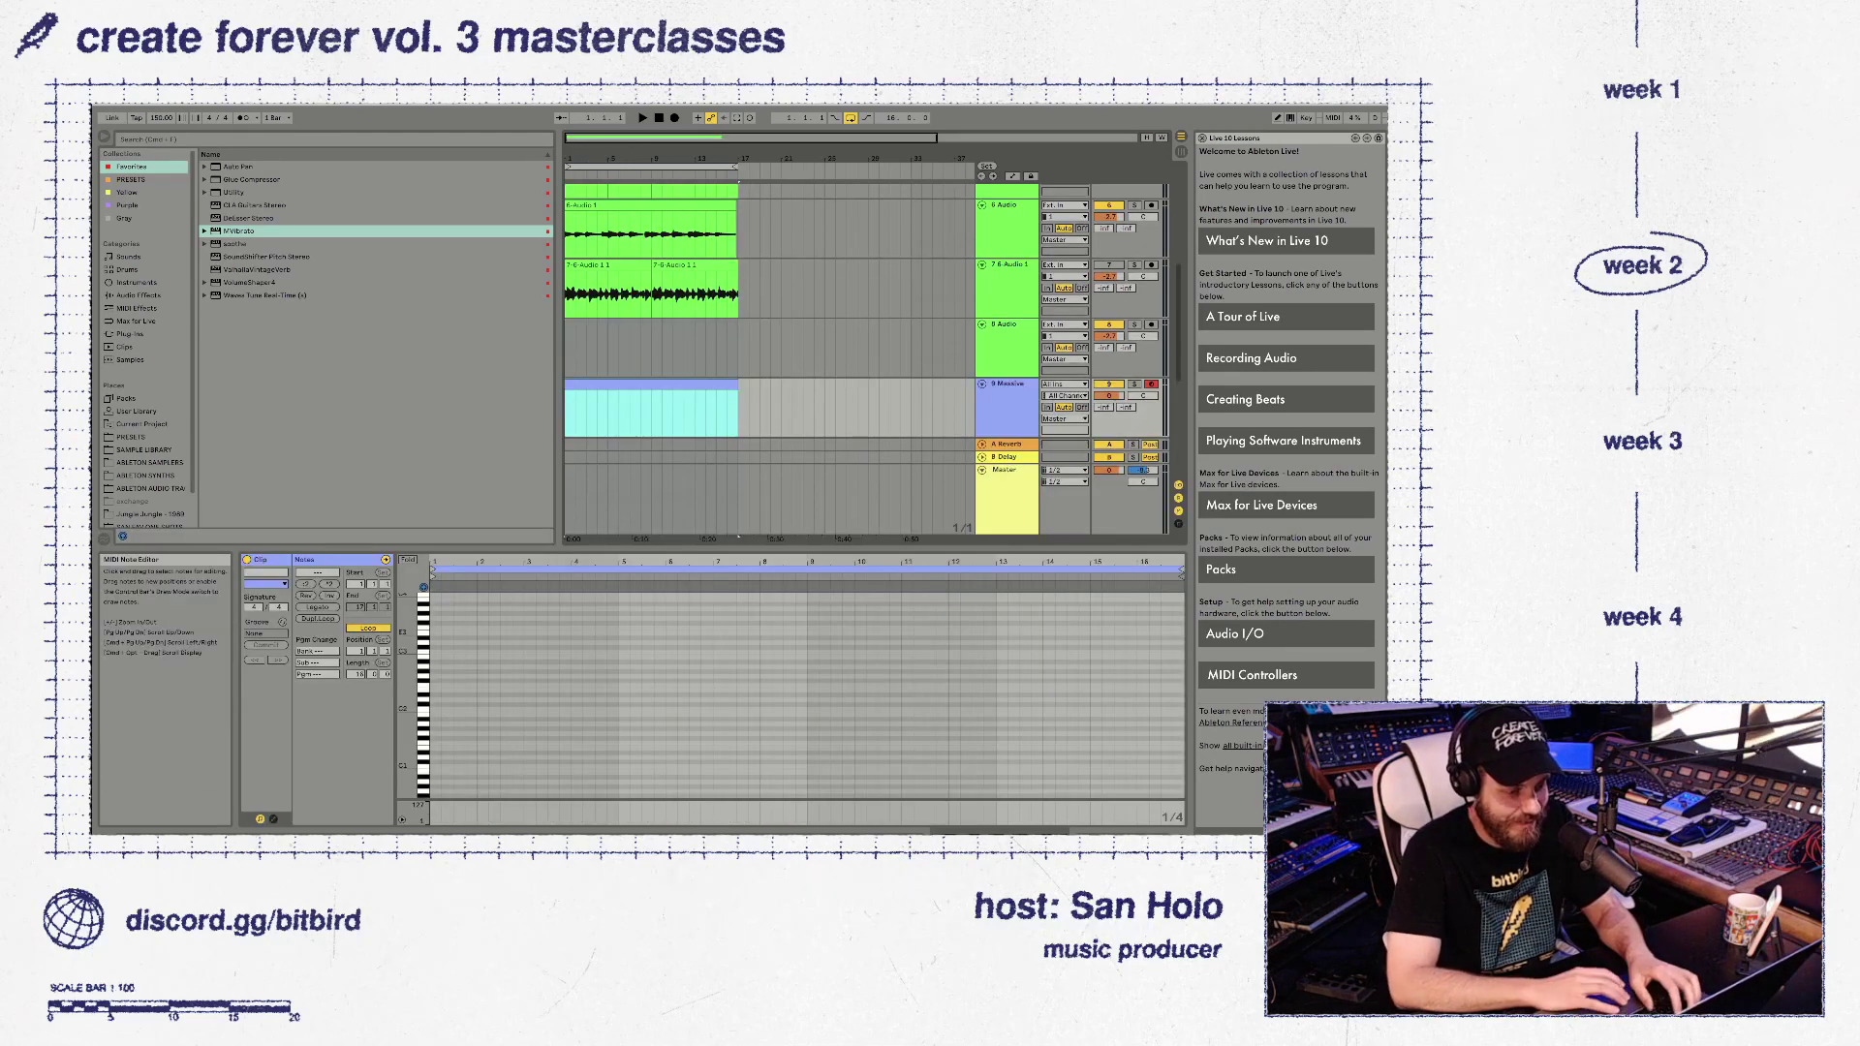
# Add a low one-bar bass note at the start of the MIDI clip and adjust the 9 Massive track's volume
pyautogui.press('space')
pyautogui.press('space')
pyautogui.doubleClick(435, 651)
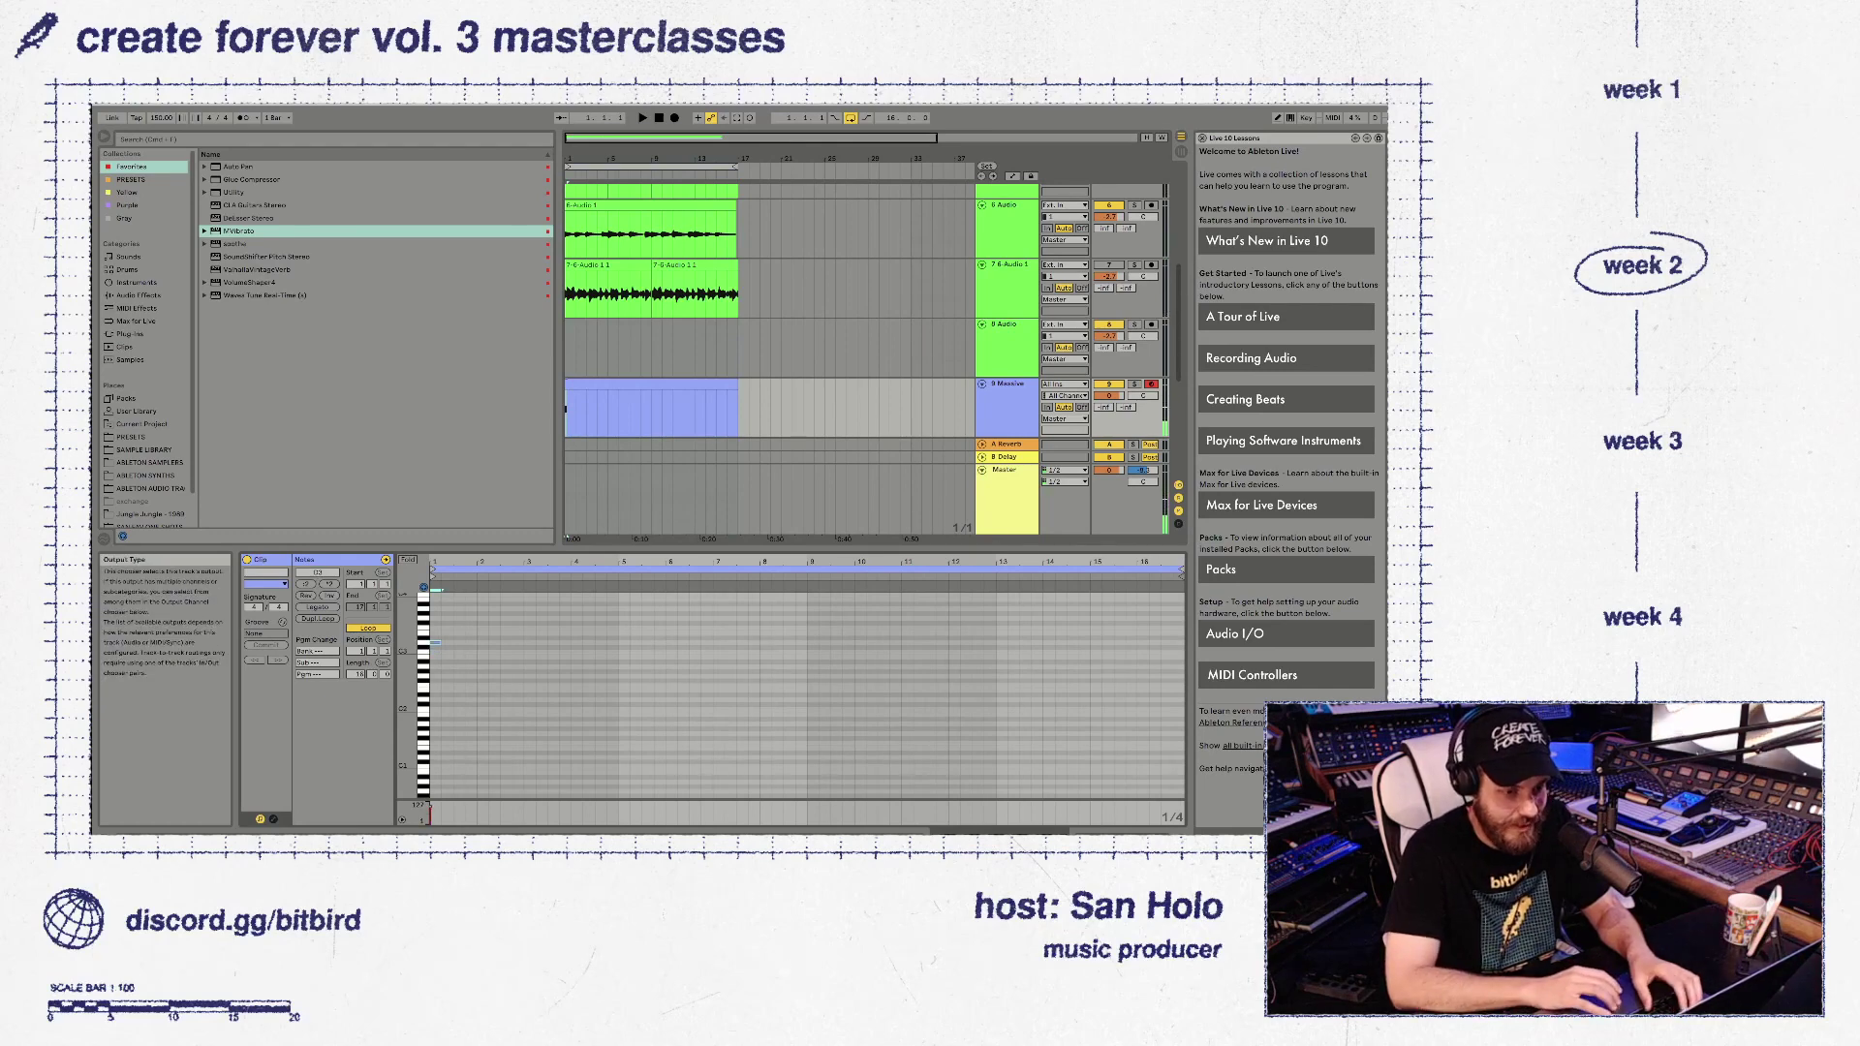
pyautogui.moveTo(1108, 395)
pyautogui.mouseDown()
pyautogui.moveTo(1109, 426)
pyautogui.moveTo(1108, 390)
pyautogui.mouseUp()
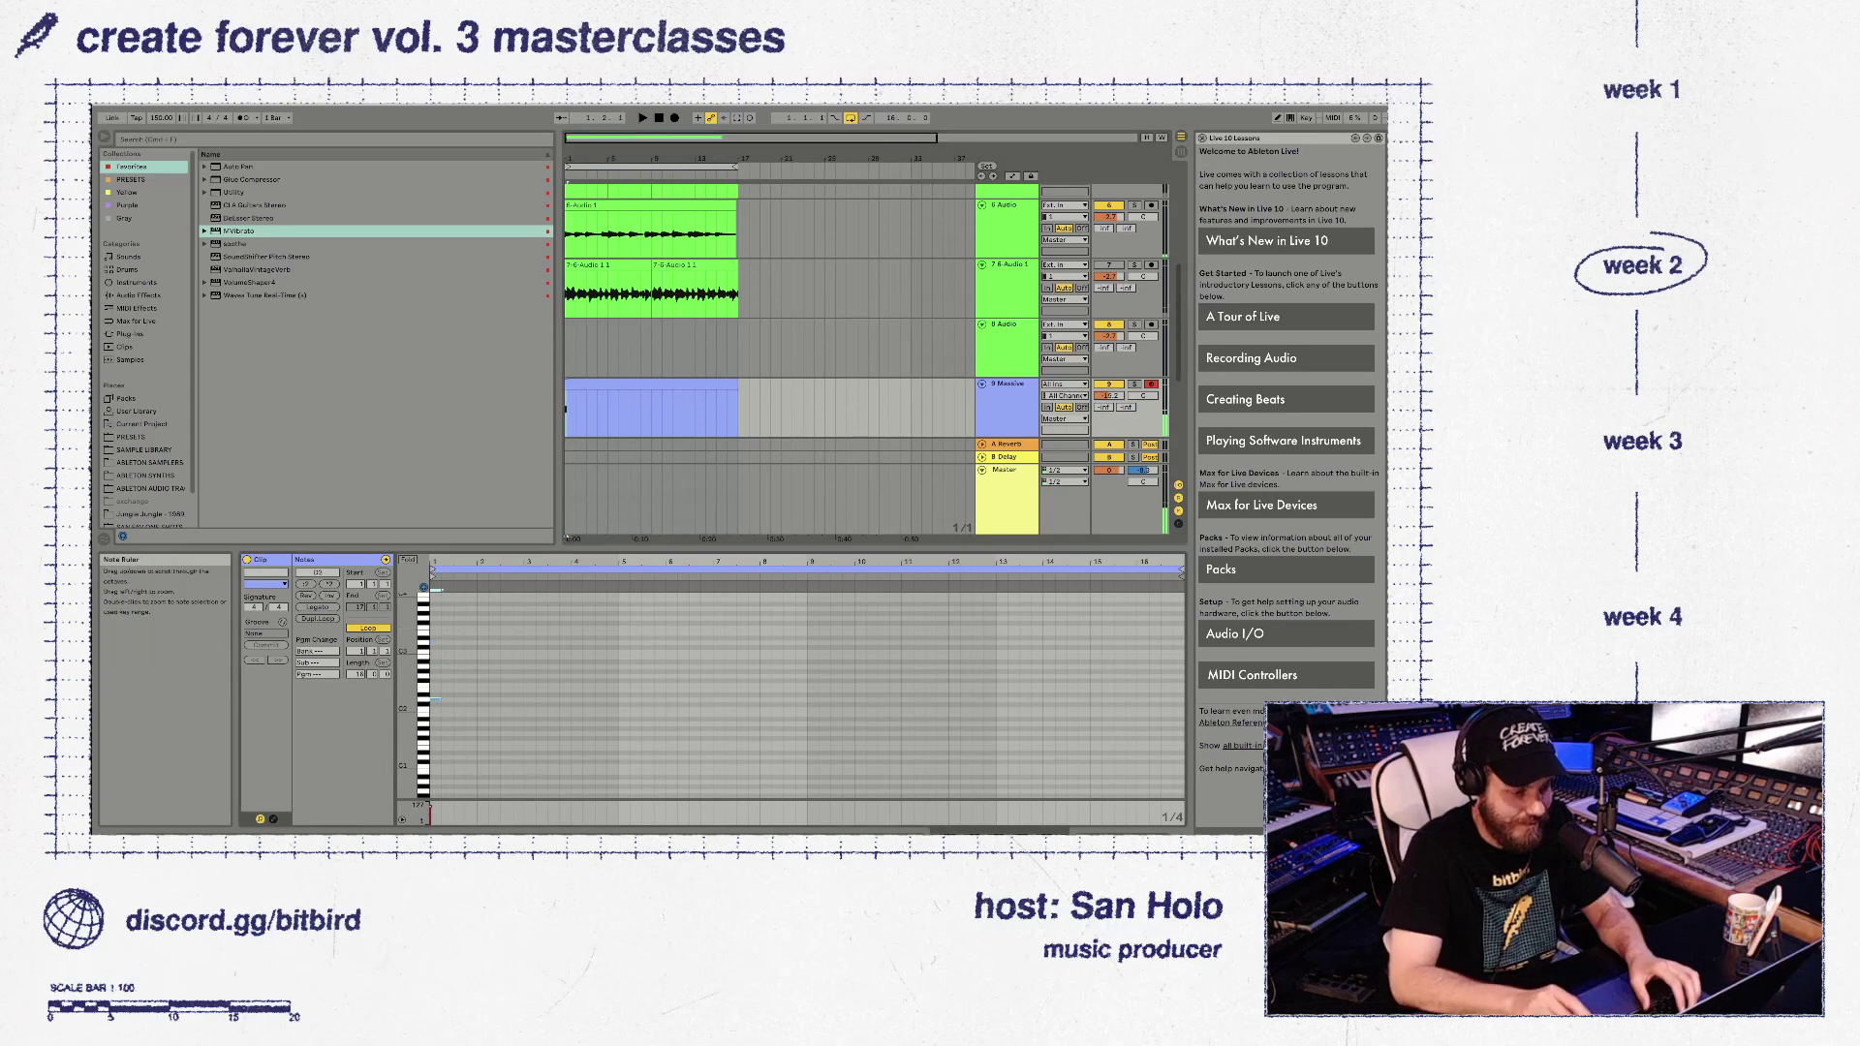
pyautogui.press('Down')
pyautogui.press('Down')
pyautogui.press('Down')
pyautogui.press('Down')
pyautogui.press('Down')
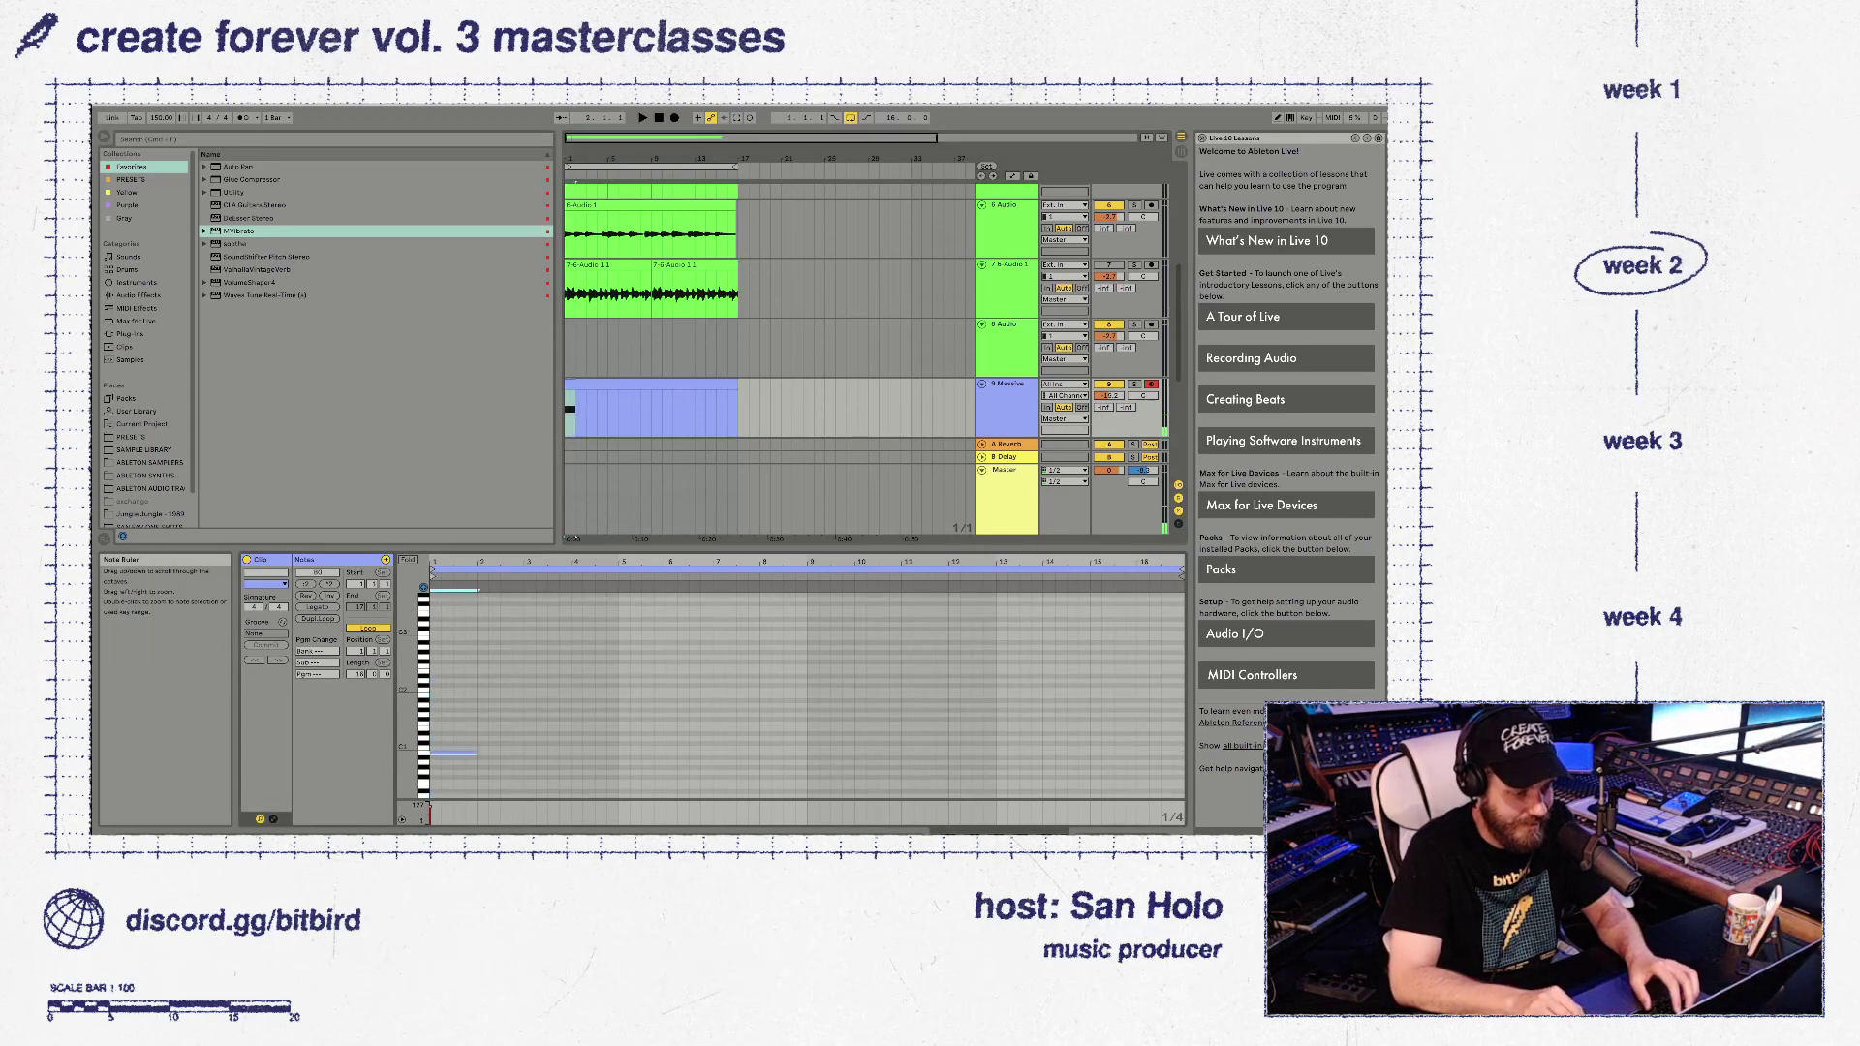
# Build a descending bass line over eight bars by duplicating the first note and moving the copies down while the loop plays
pyautogui.press('space')
pyautogui.press('super+d')
pyautogui.press('Down')
pyautogui.press('Down')
pyautogui.press('super+d')
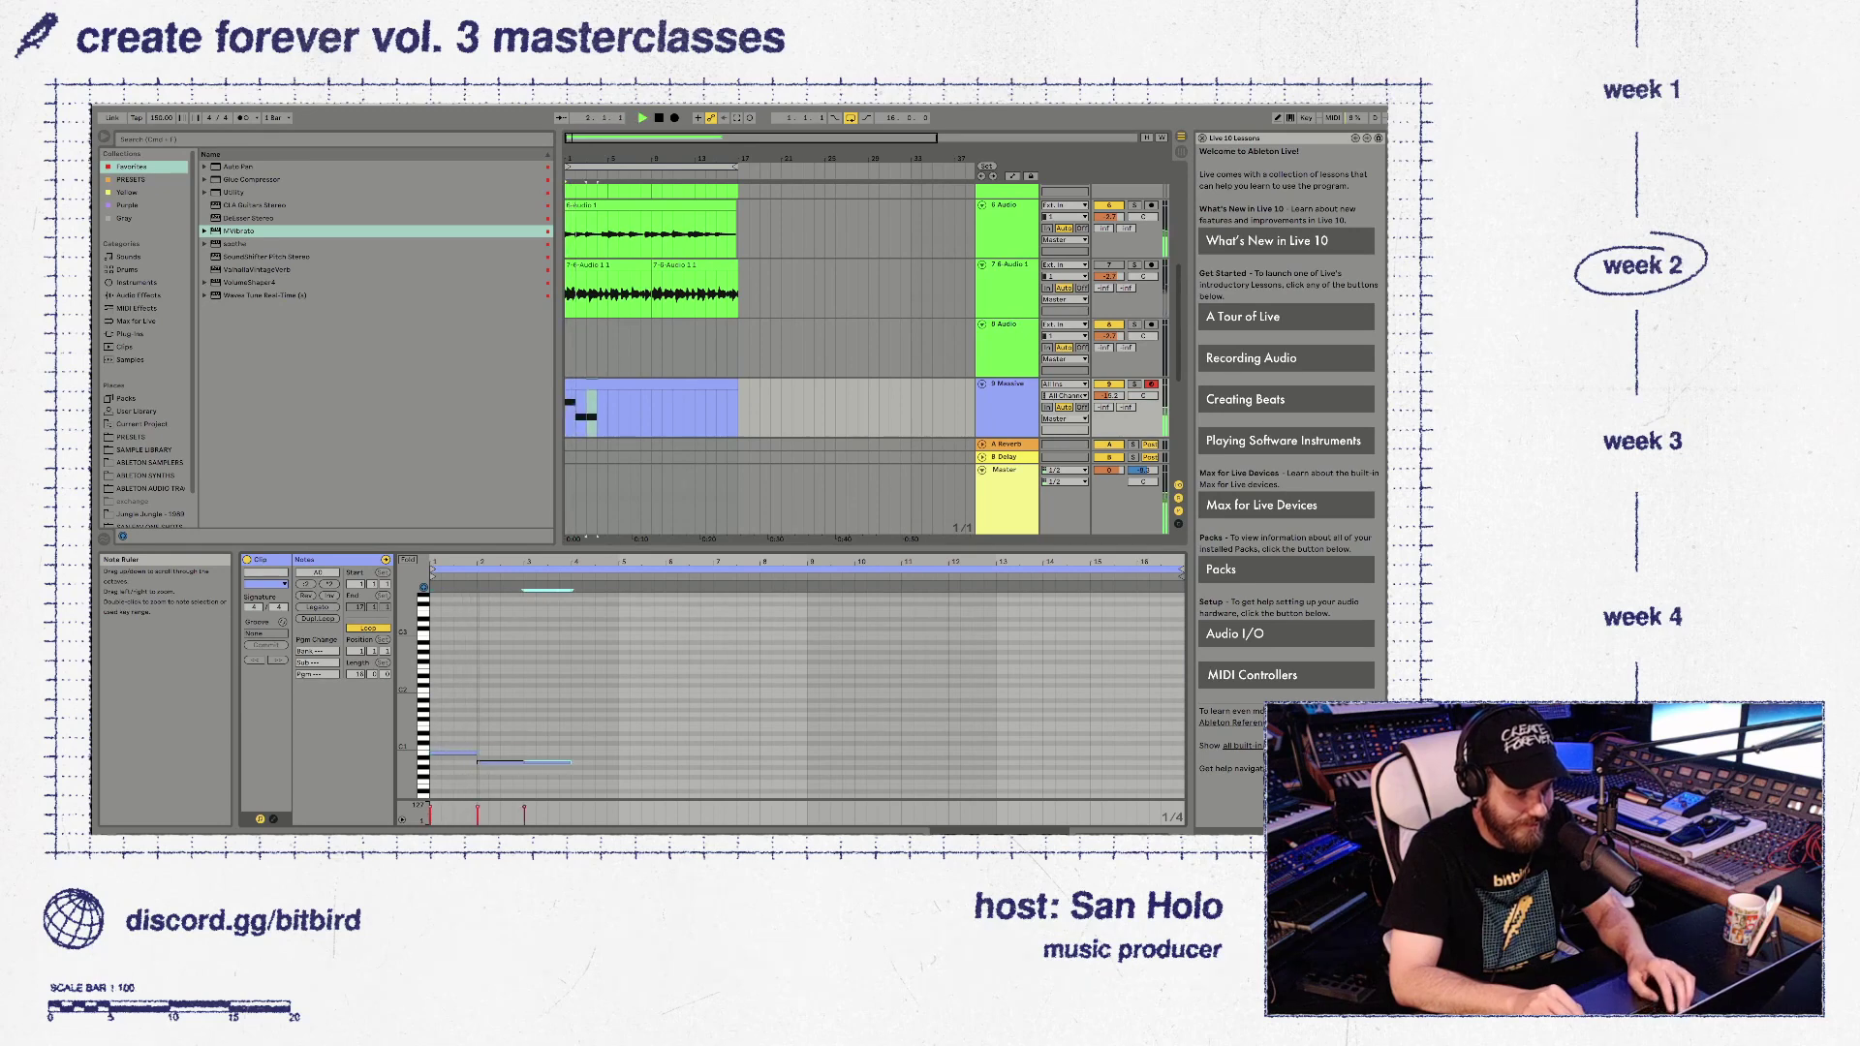
pyautogui.press('Down')
pyautogui.press('Down')
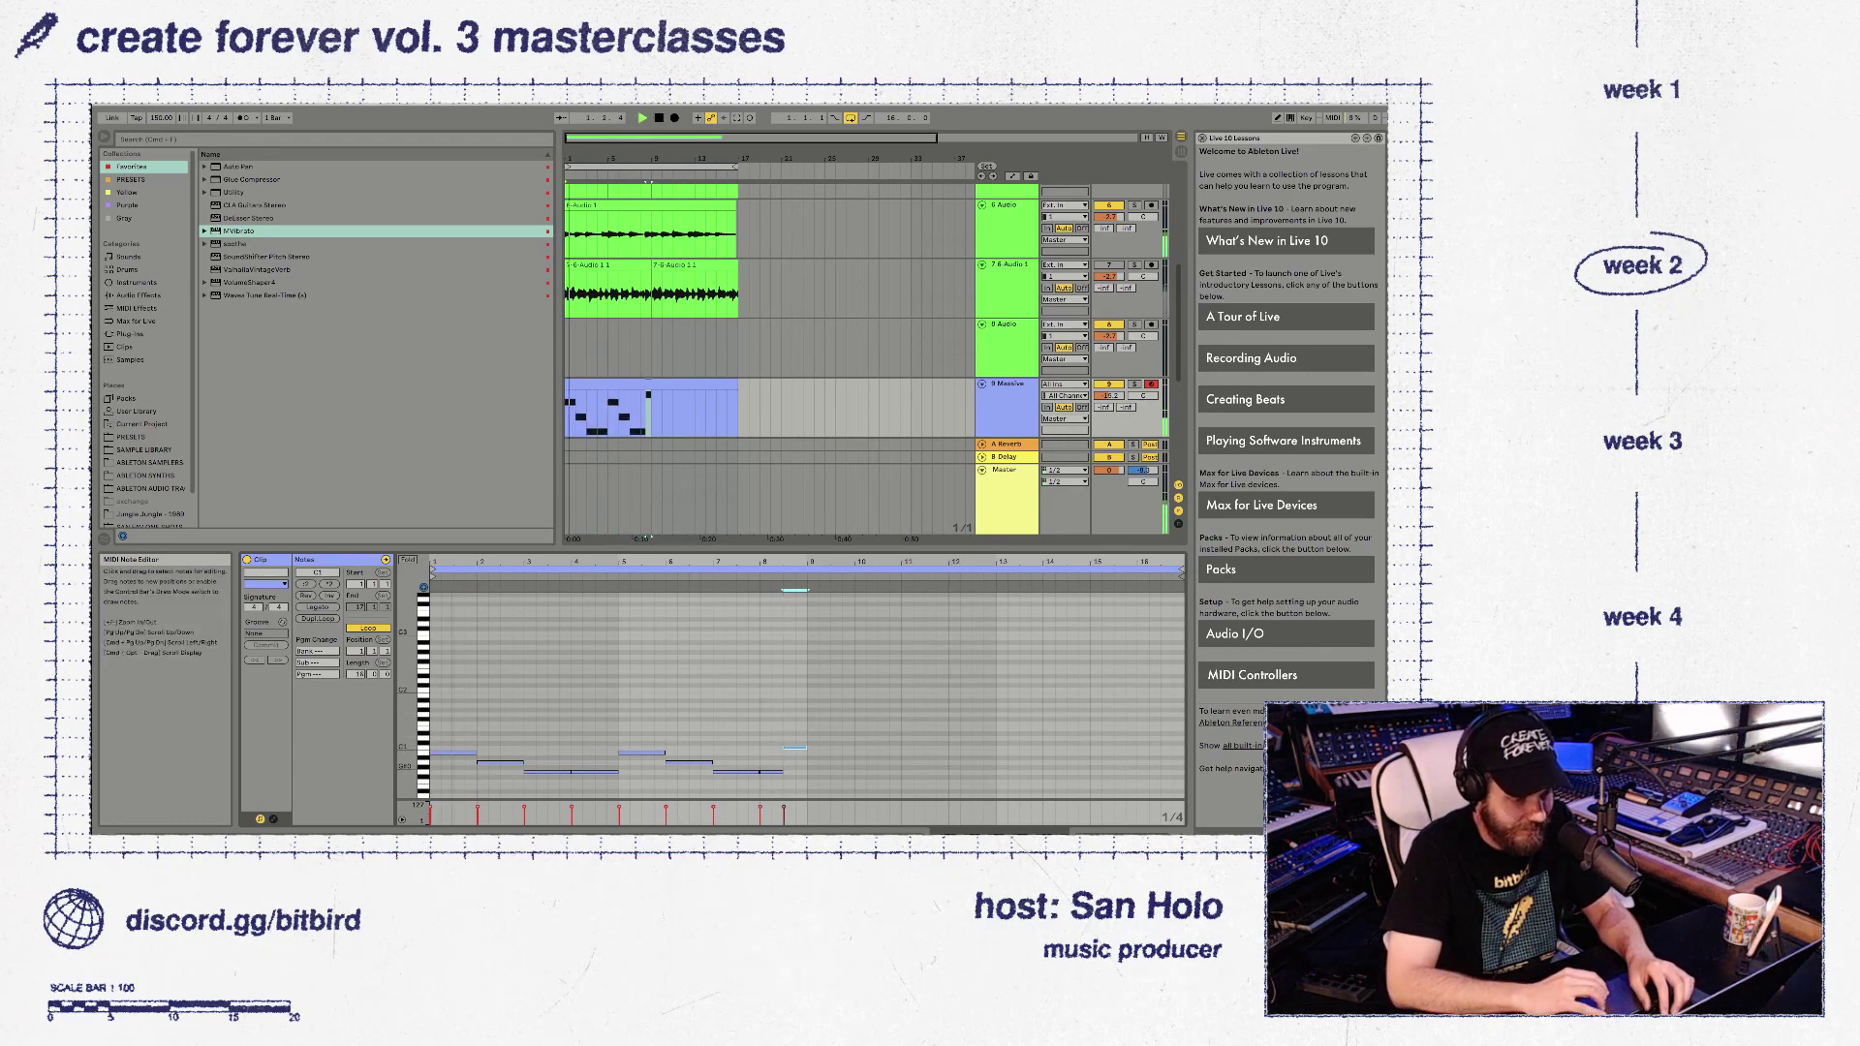
# Duplicate the first eight bars of the 9 Massive bass clip to fill the second half of the 16-bar section
pyautogui.press('space')
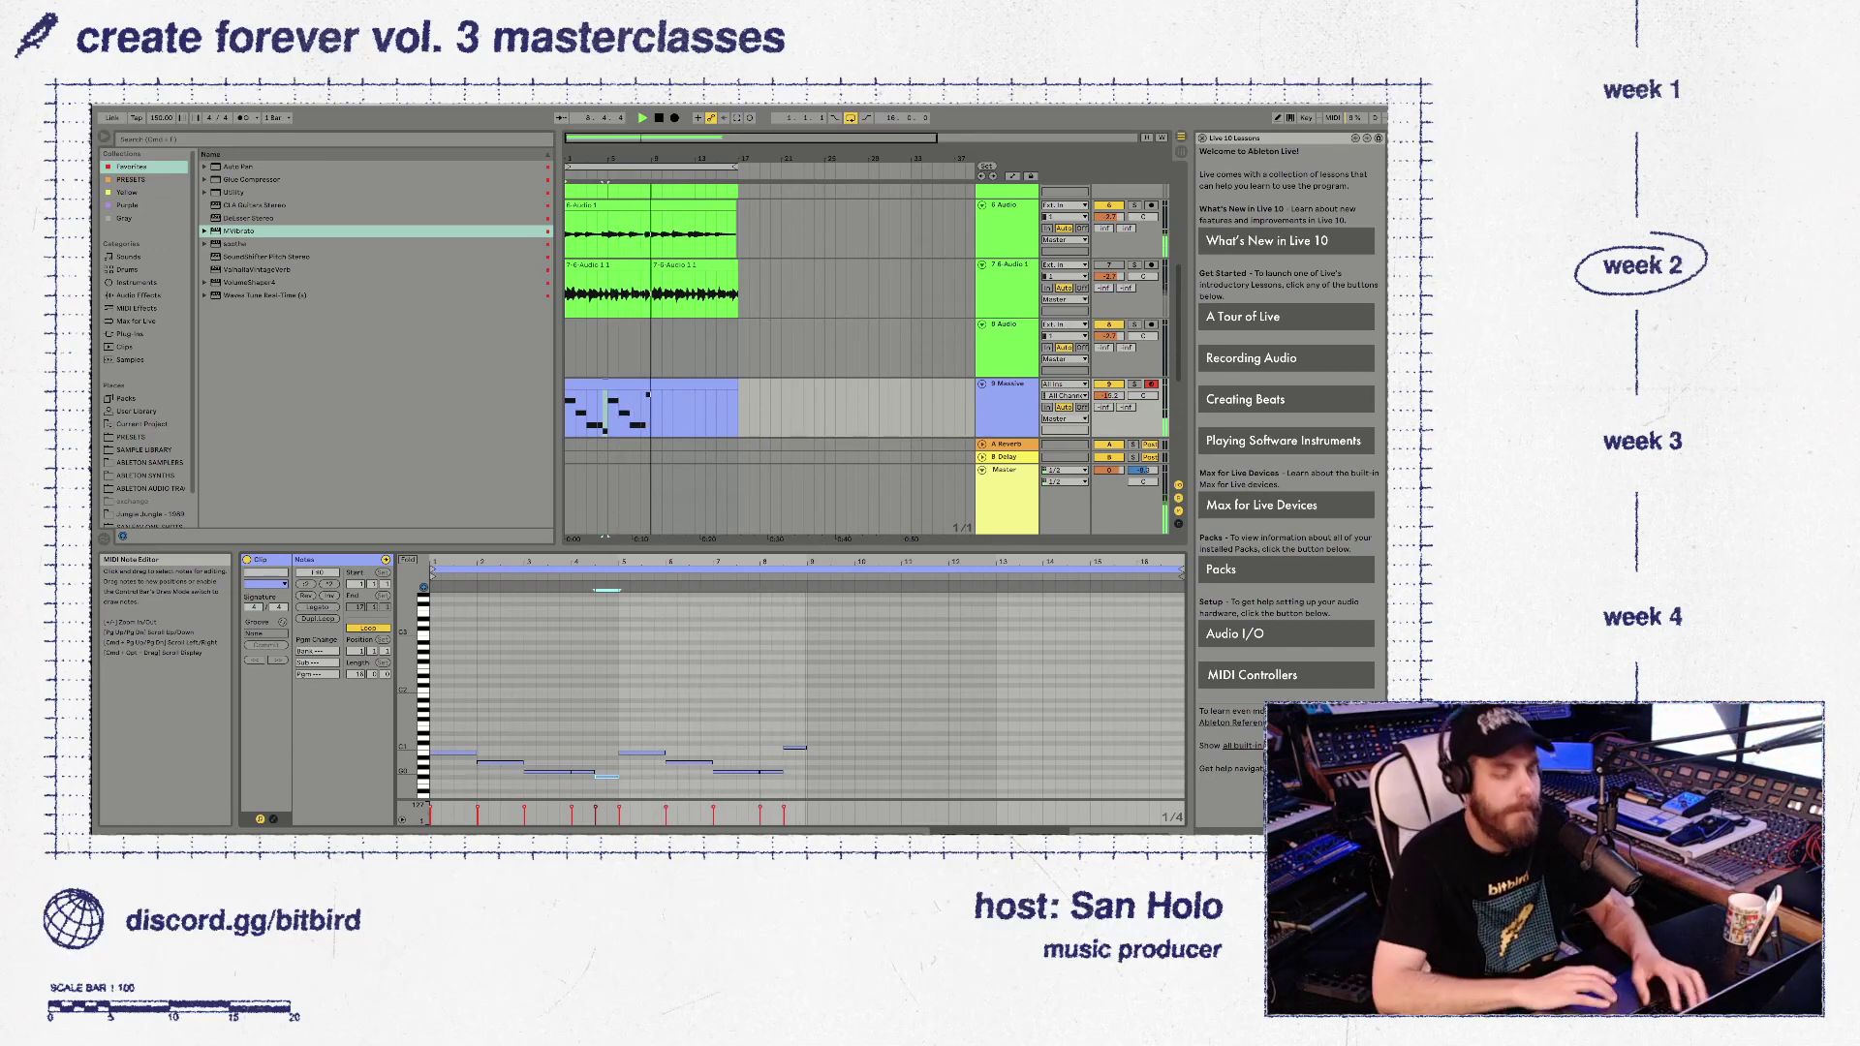
pyautogui.moveTo(651, 412); pyautogui.dragTo(564, 412)
pyautogui.press('super+d')
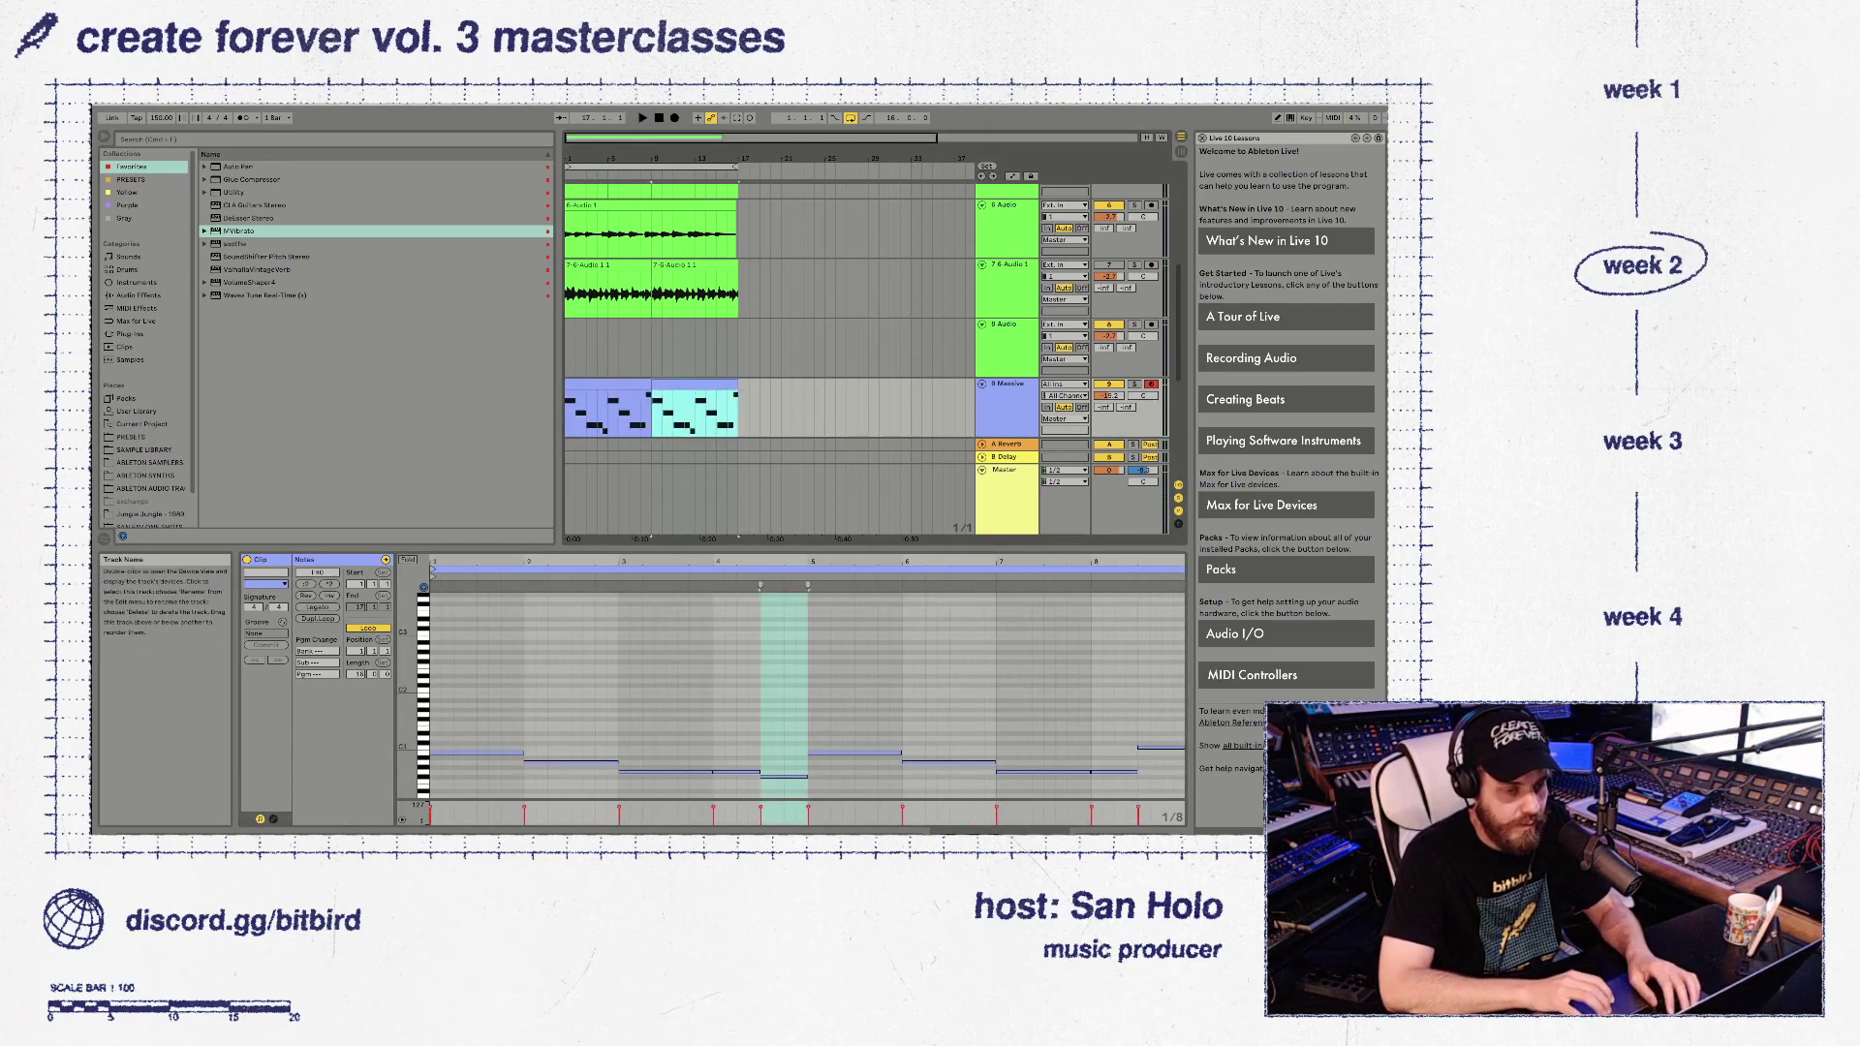
# Mute the 6 Audio guitar track
pyautogui.scroll(3, 769, 310)
pyautogui.scroll(-3, 769, 310)
pyautogui.scroll(2, 770, 310)
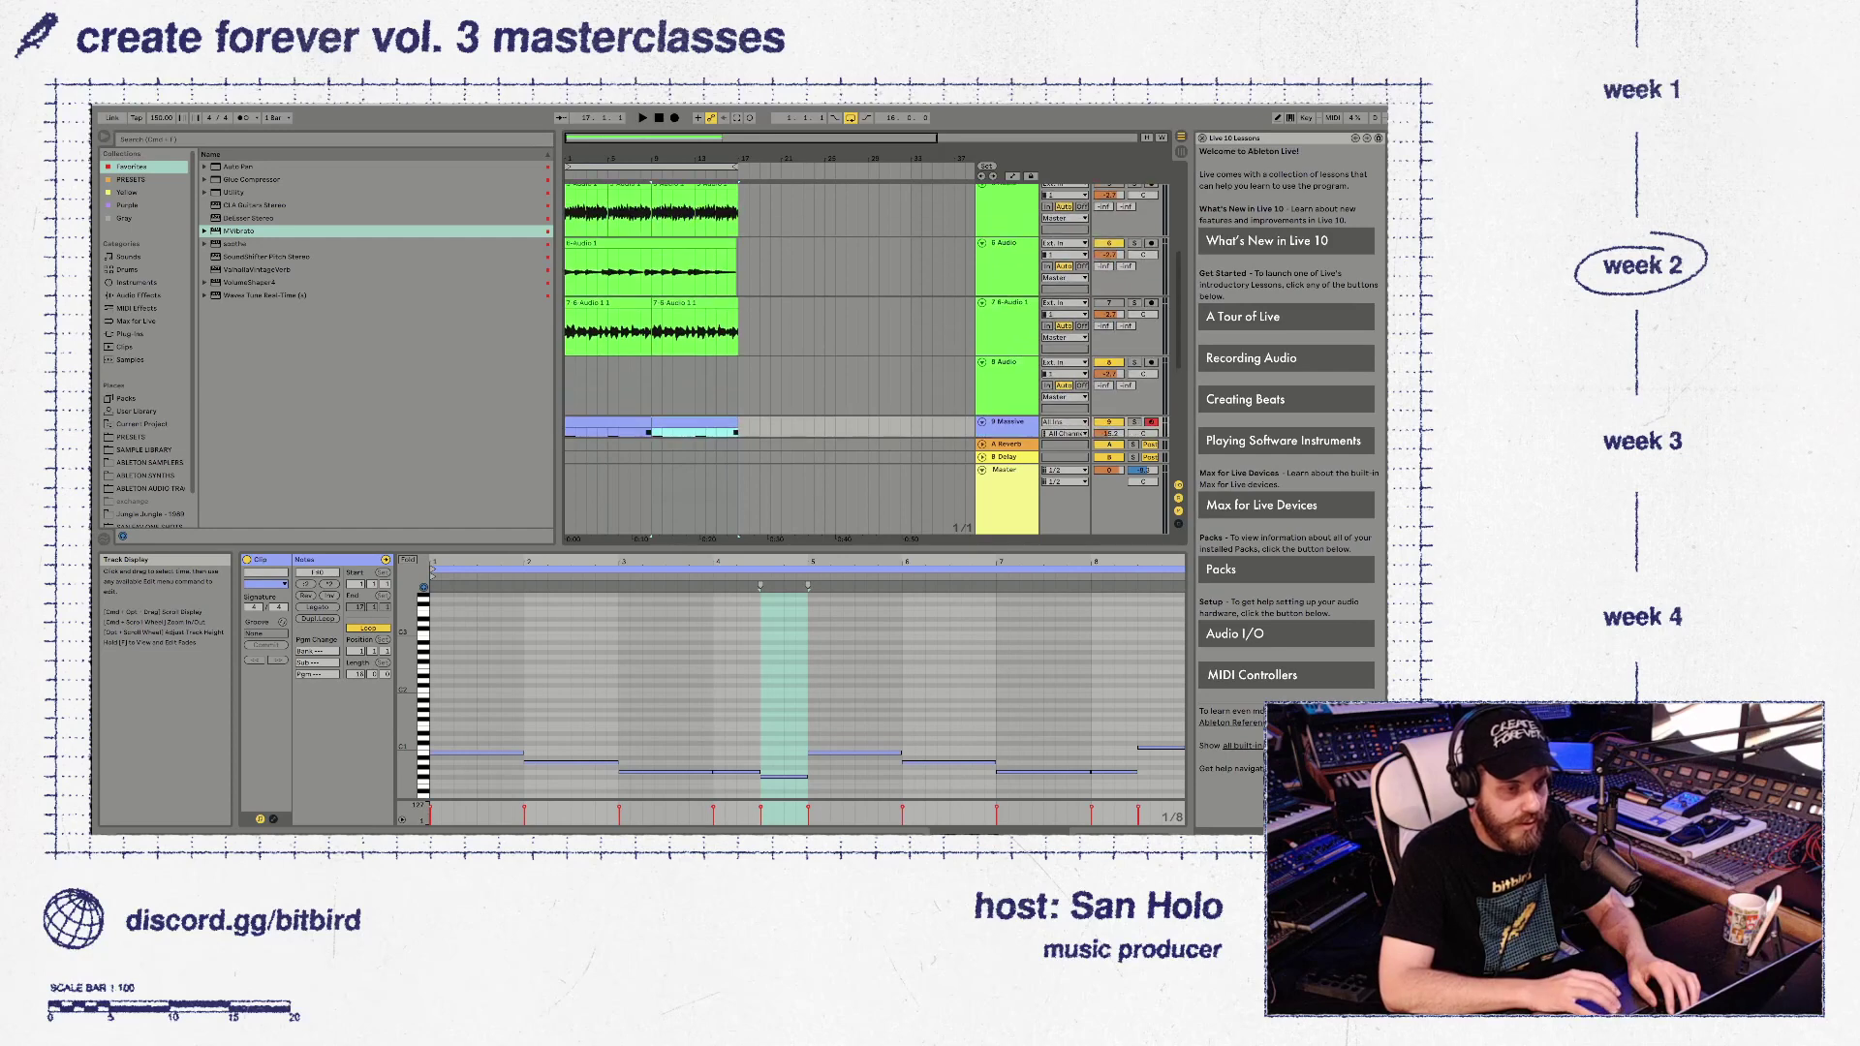
pyautogui.click(1108, 243)
pyautogui.scroll(-3, 769, 310)
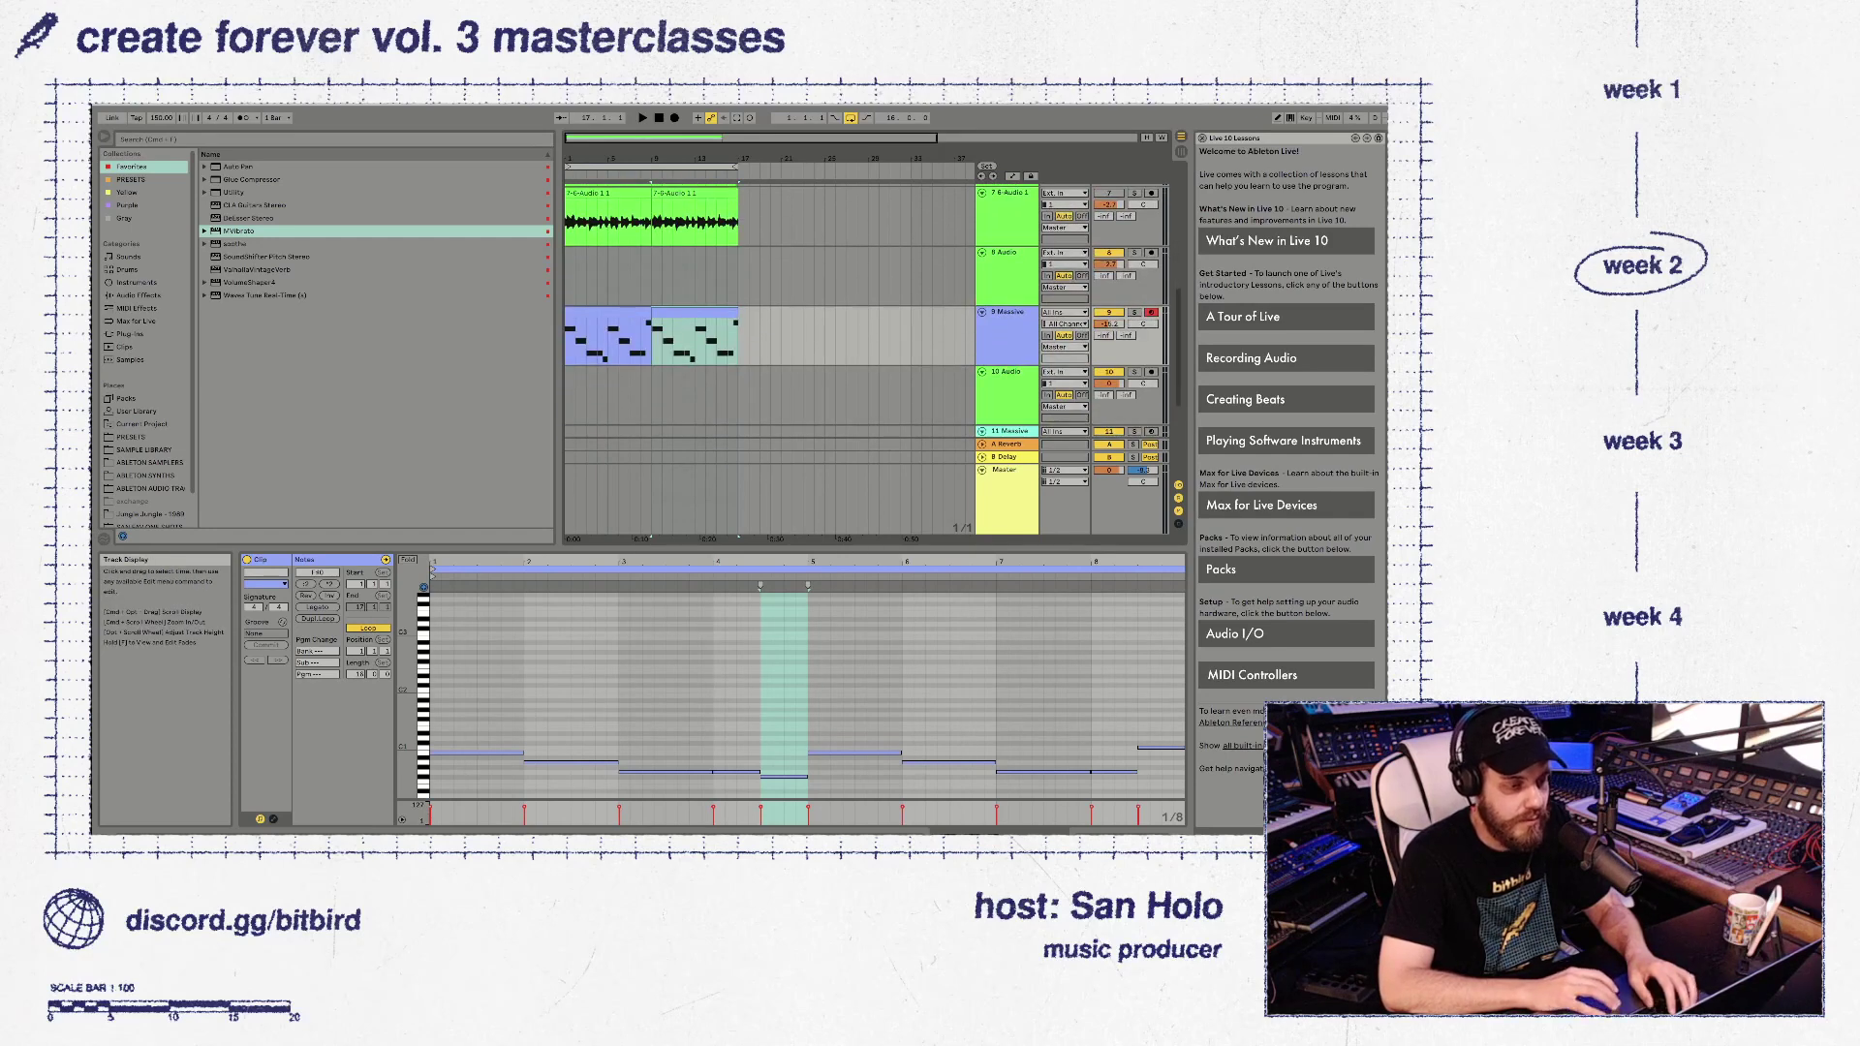
# Consolidate the two eight-bar 9 Massive bass clips into a single 16-bar MIDI clip
pyautogui.click(694, 312)
pyautogui.keyDown('shift'); pyautogui.click(608, 312); pyautogui.keyUp('shift')
pyautogui.press('super+j')
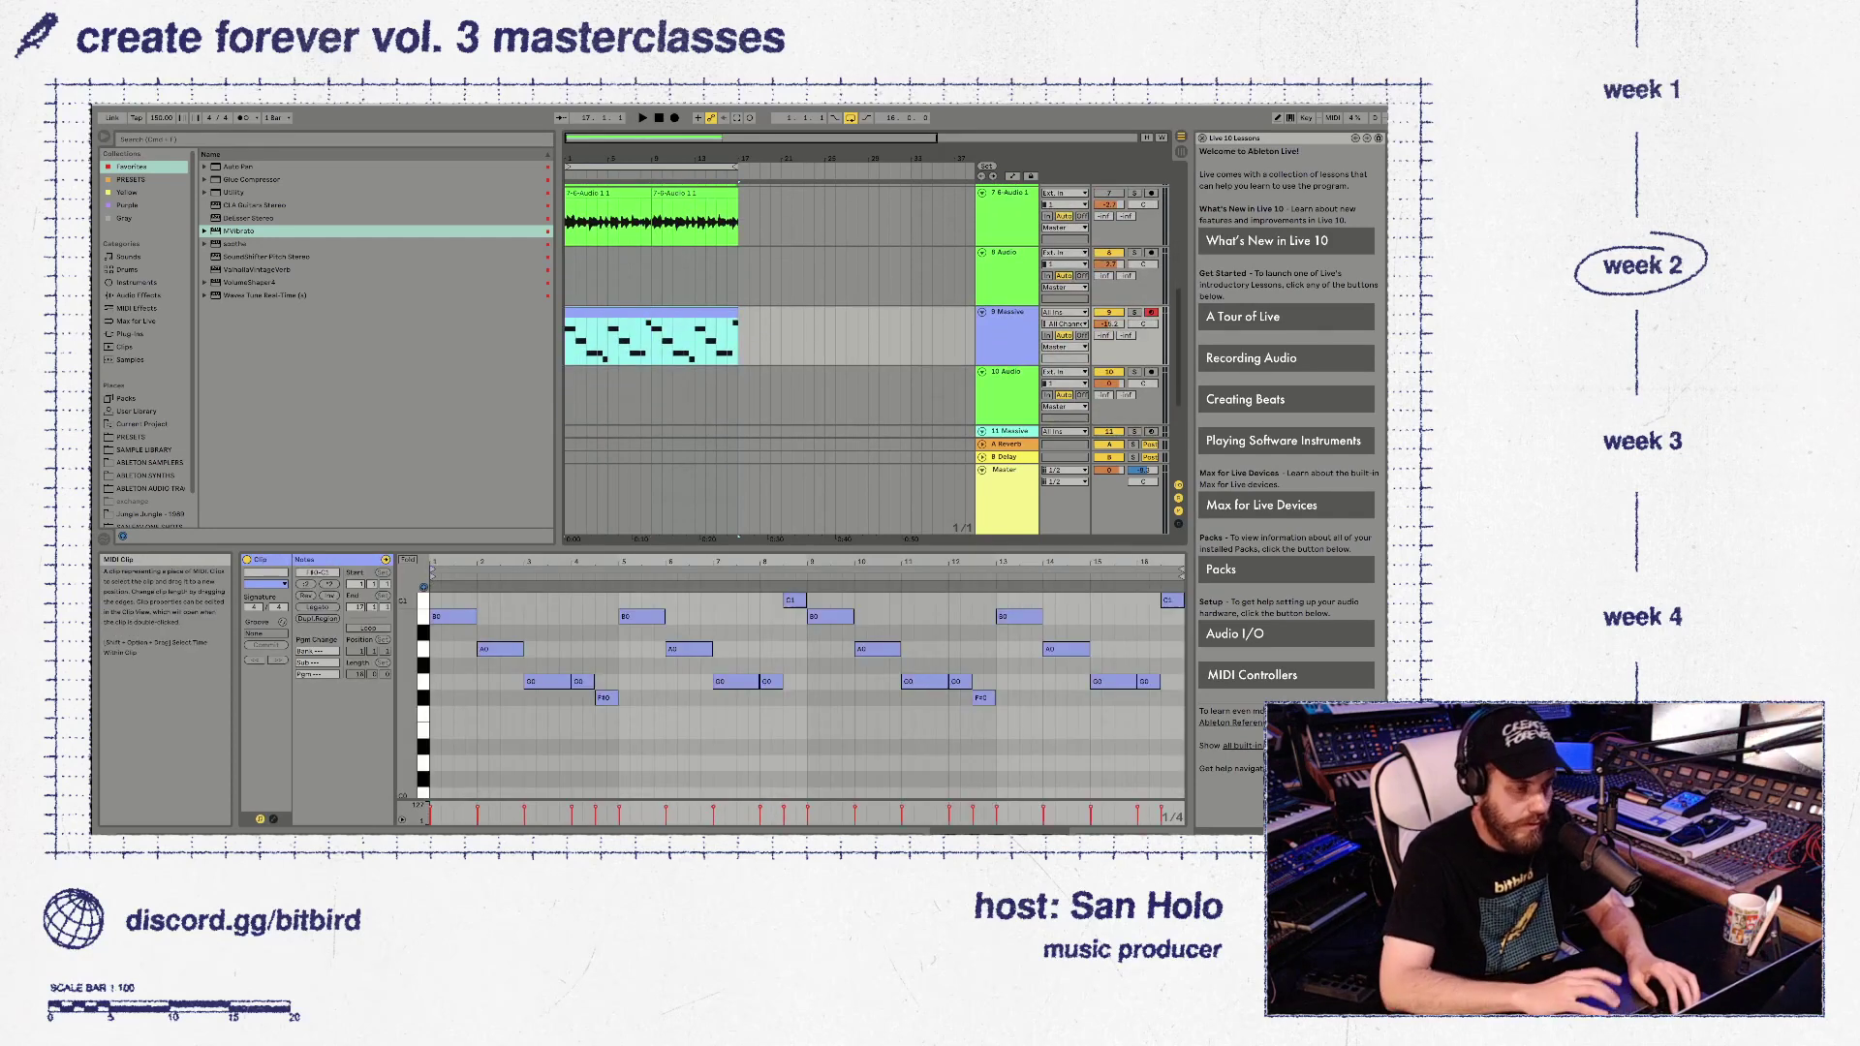
pyautogui.scroll(2, 804, 692)
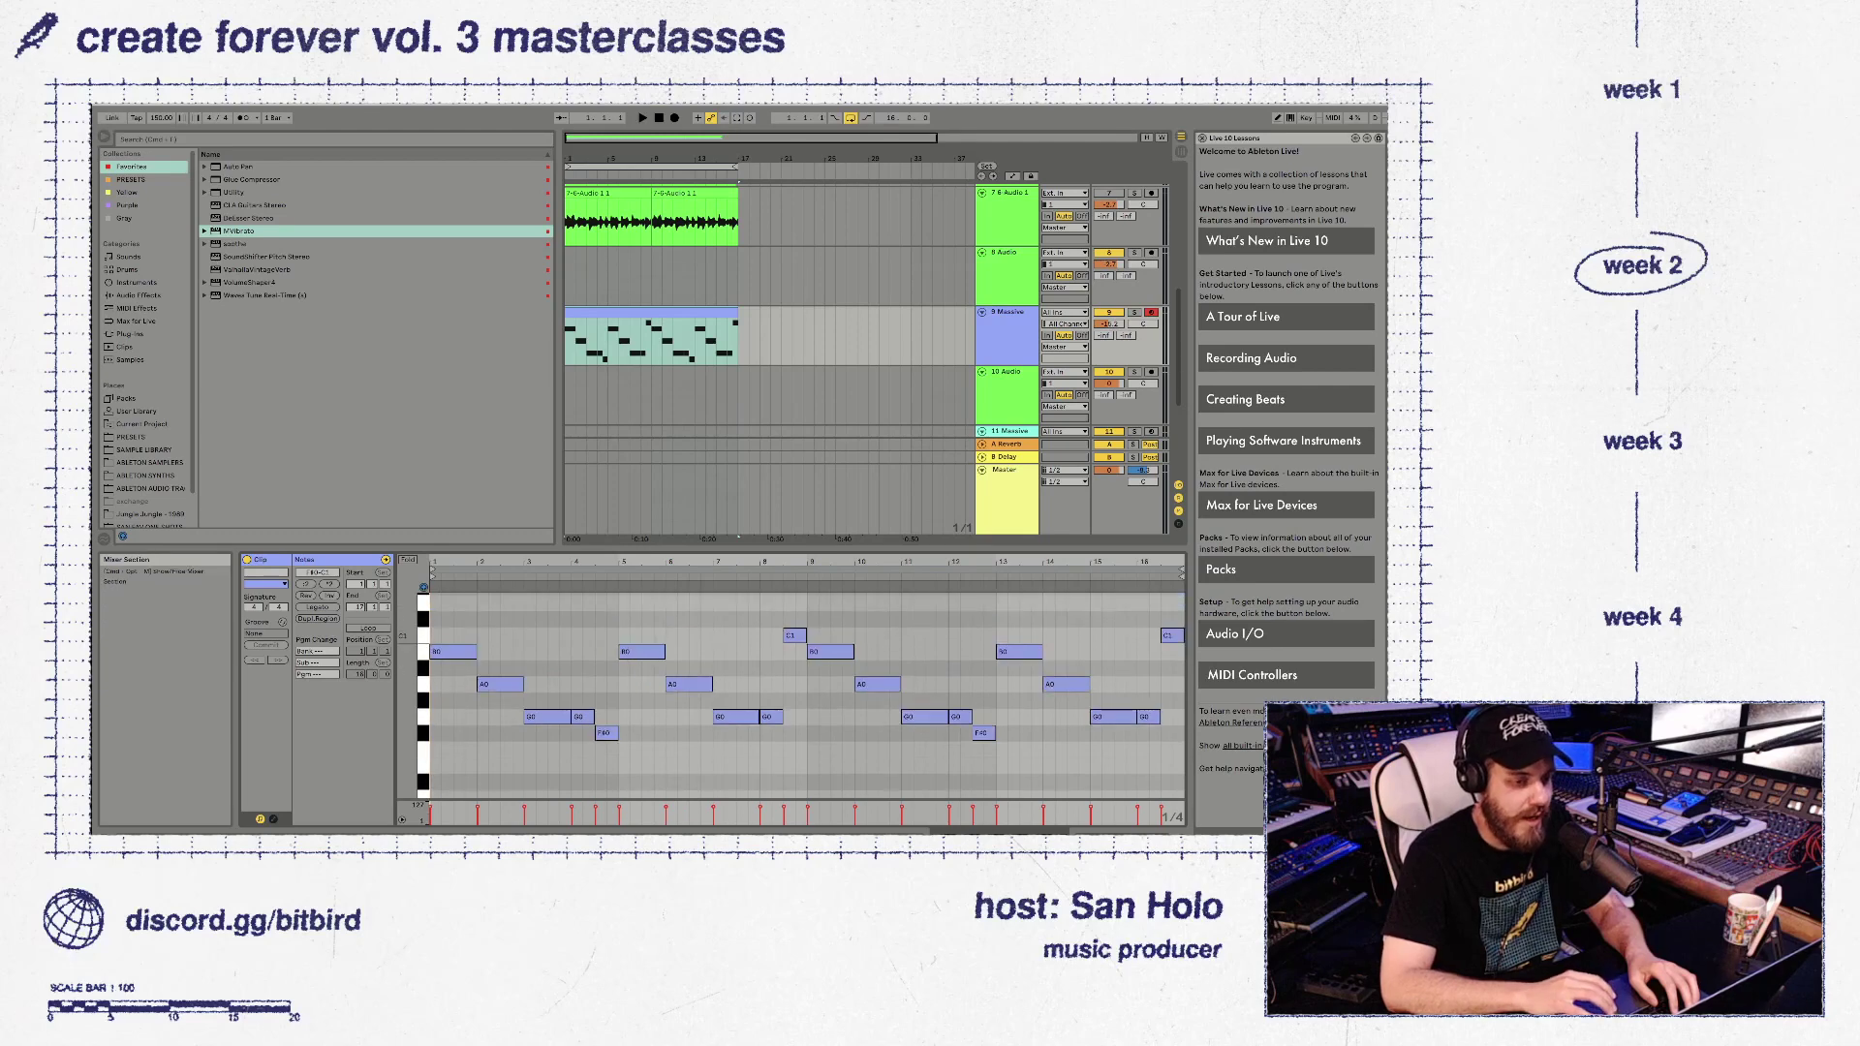
pyautogui.click(450, 651)
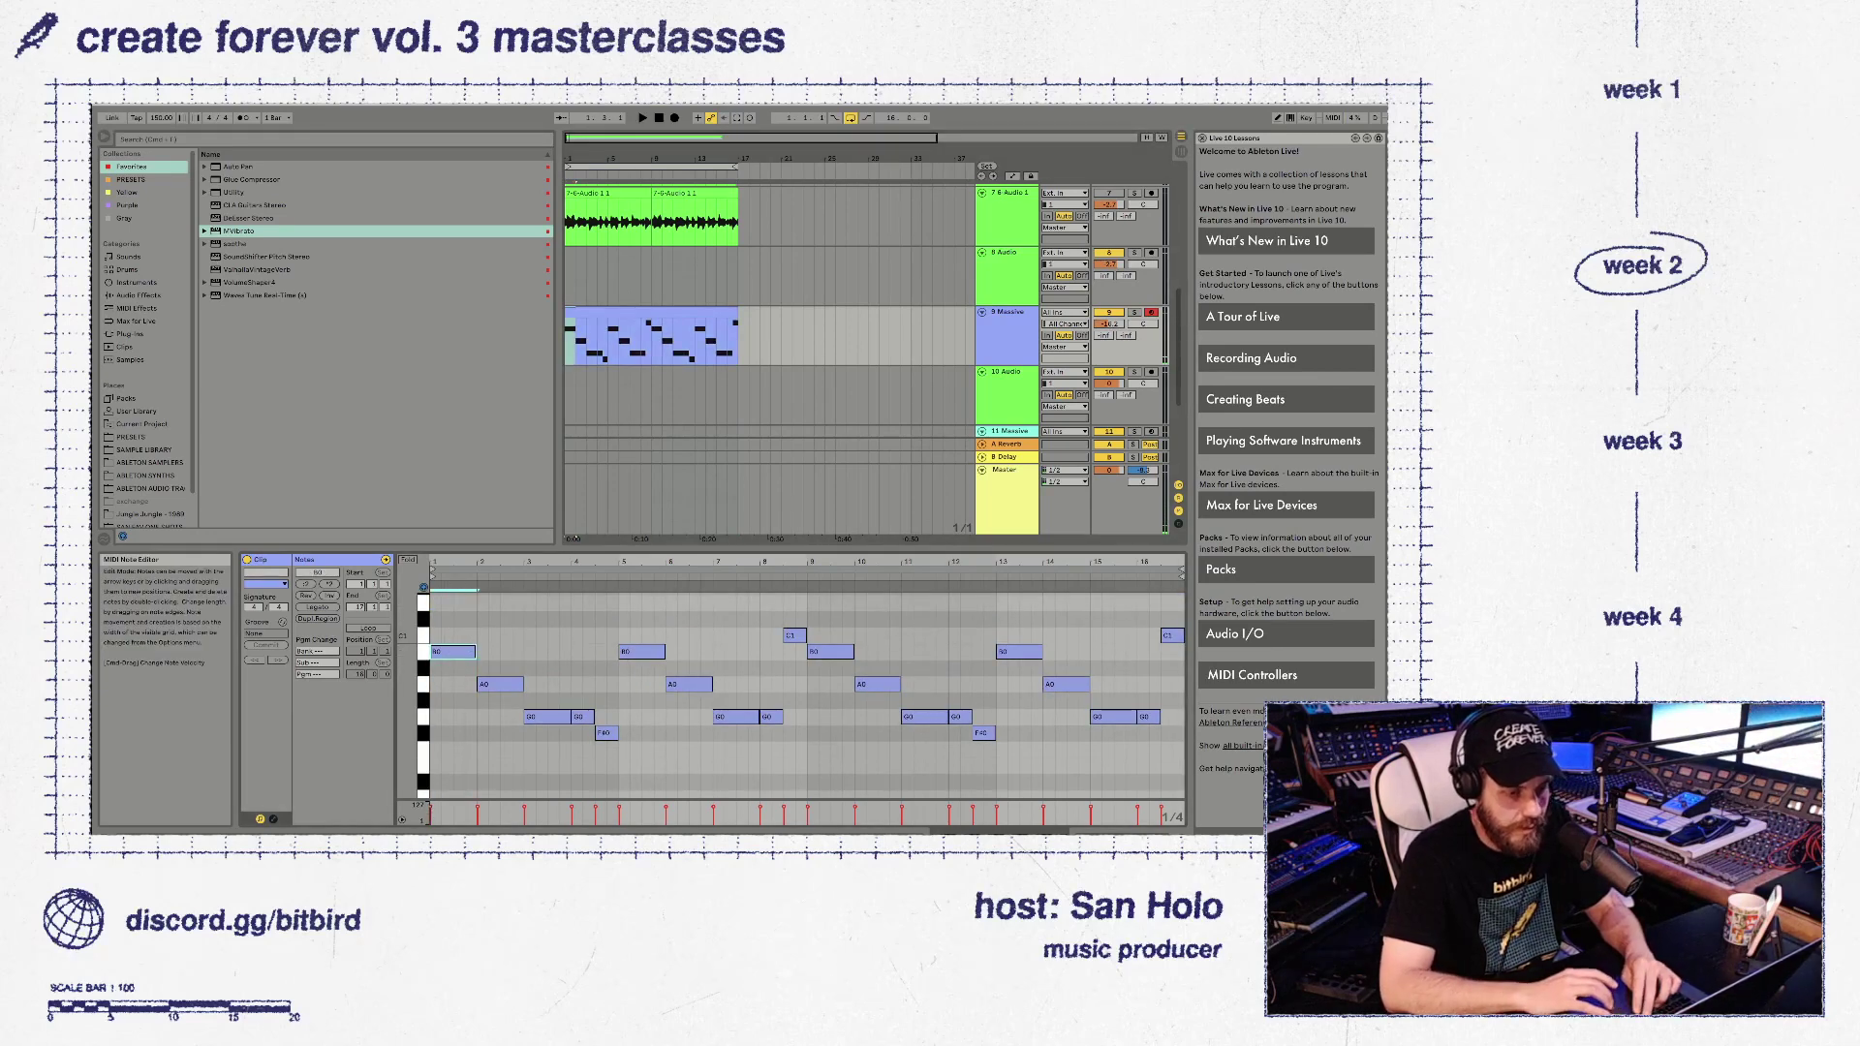
pyautogui.doubleClick(1008, 312)
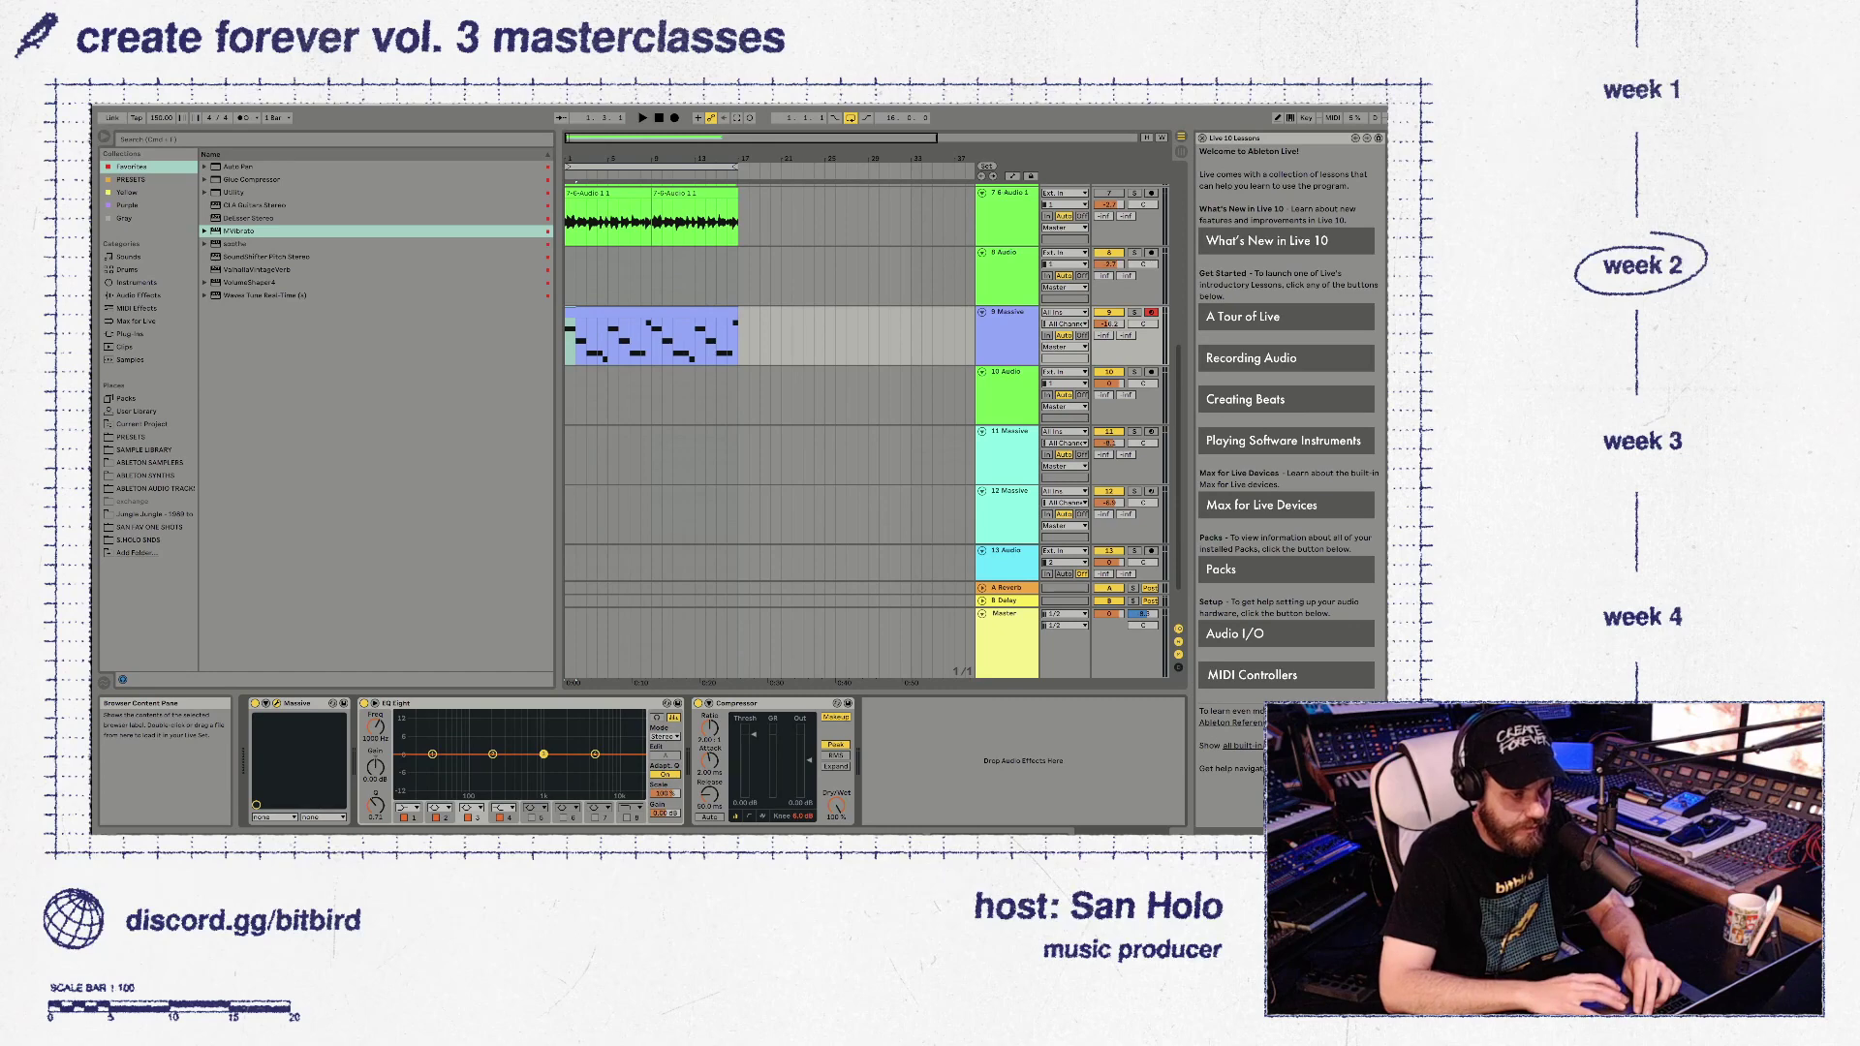
pyautogui.press('super+z')
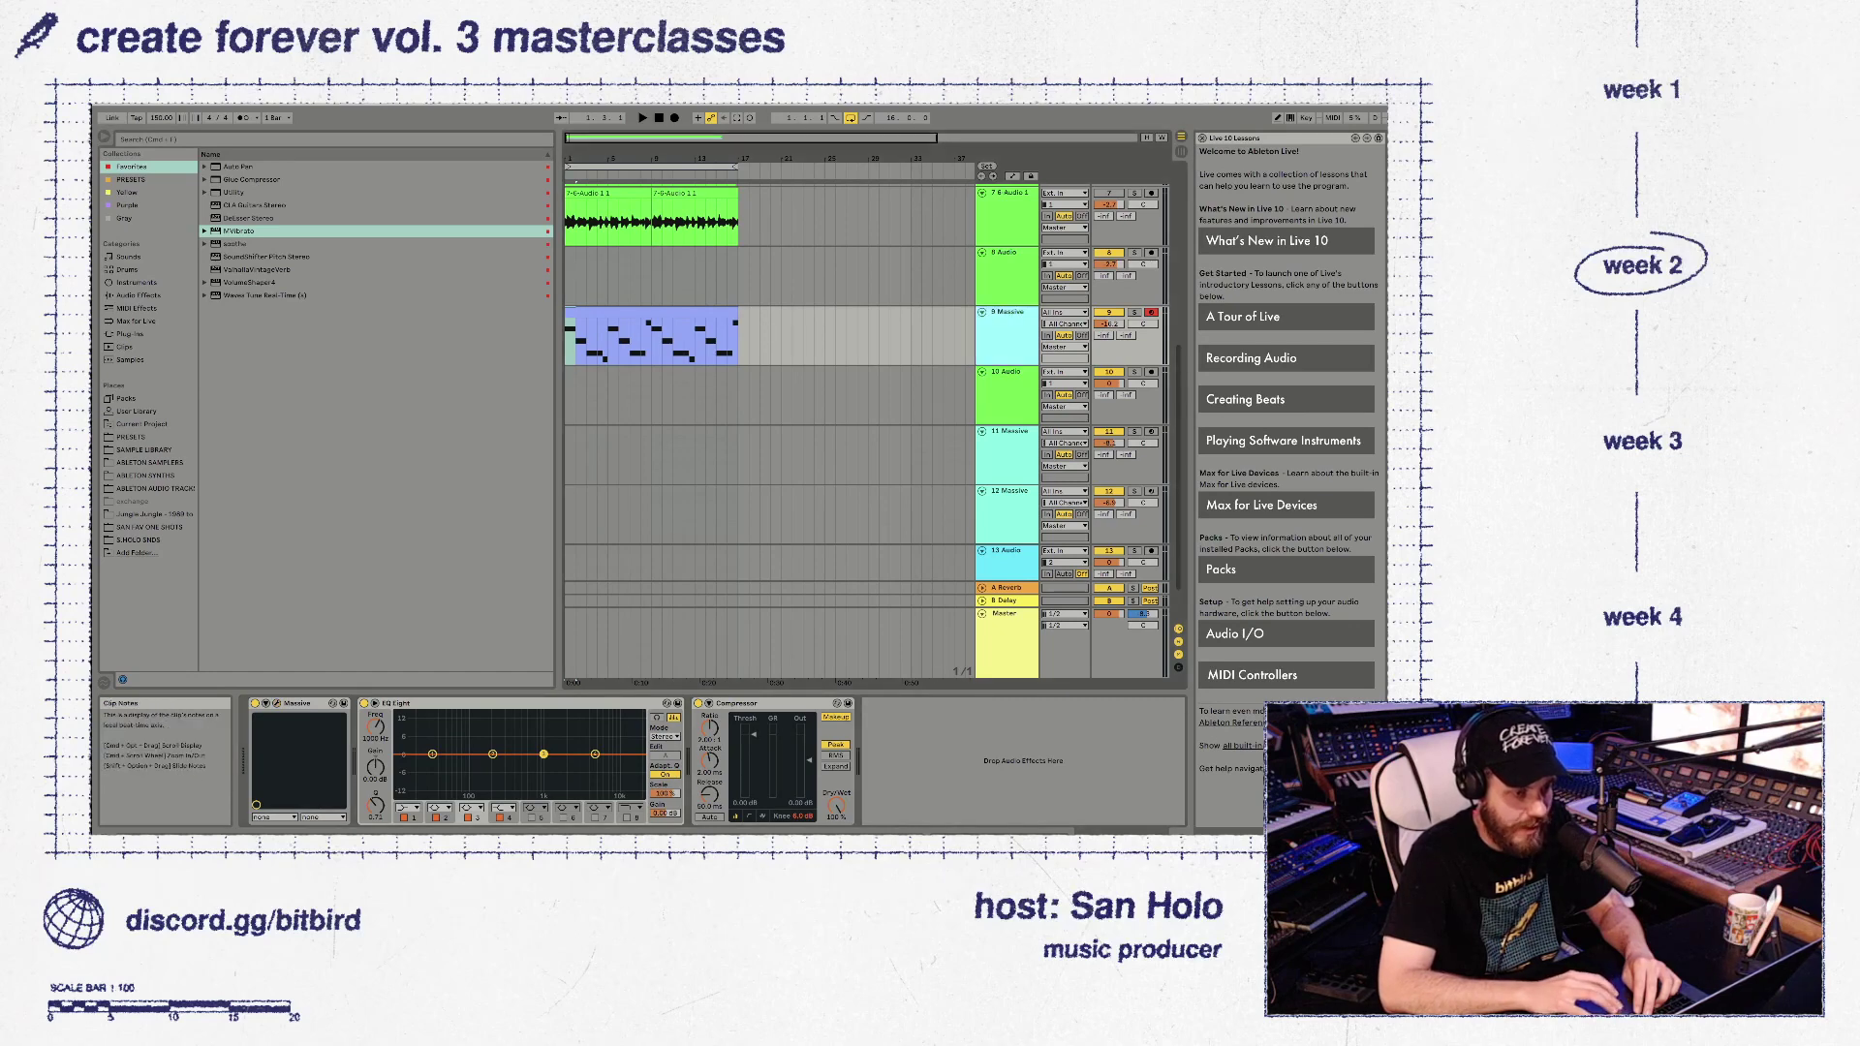
# In the 9 Massive clip, raise the first note to D2 and duplicate it into the next bars, stepping the copies down through C#2
pyautogui.click(651, 312)
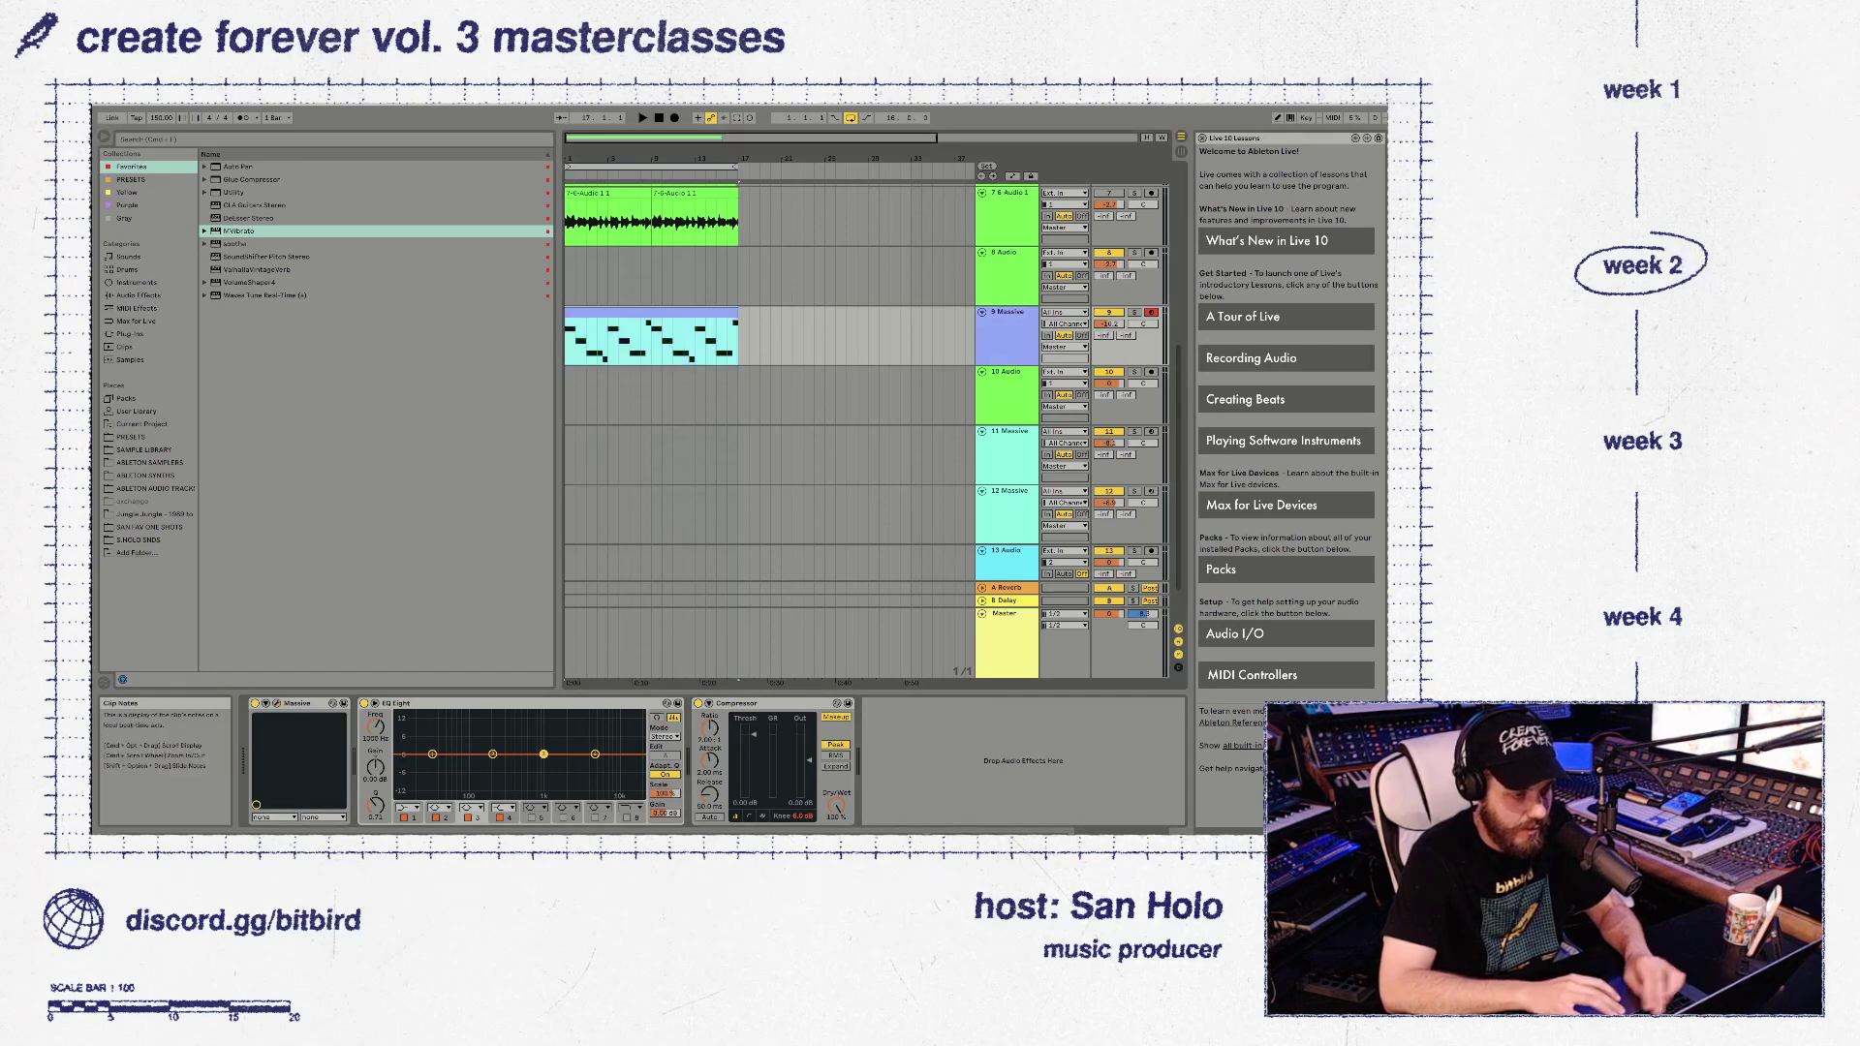
pyautogui.doubleClick(651, 312)
pyautogui.click(453, 652)
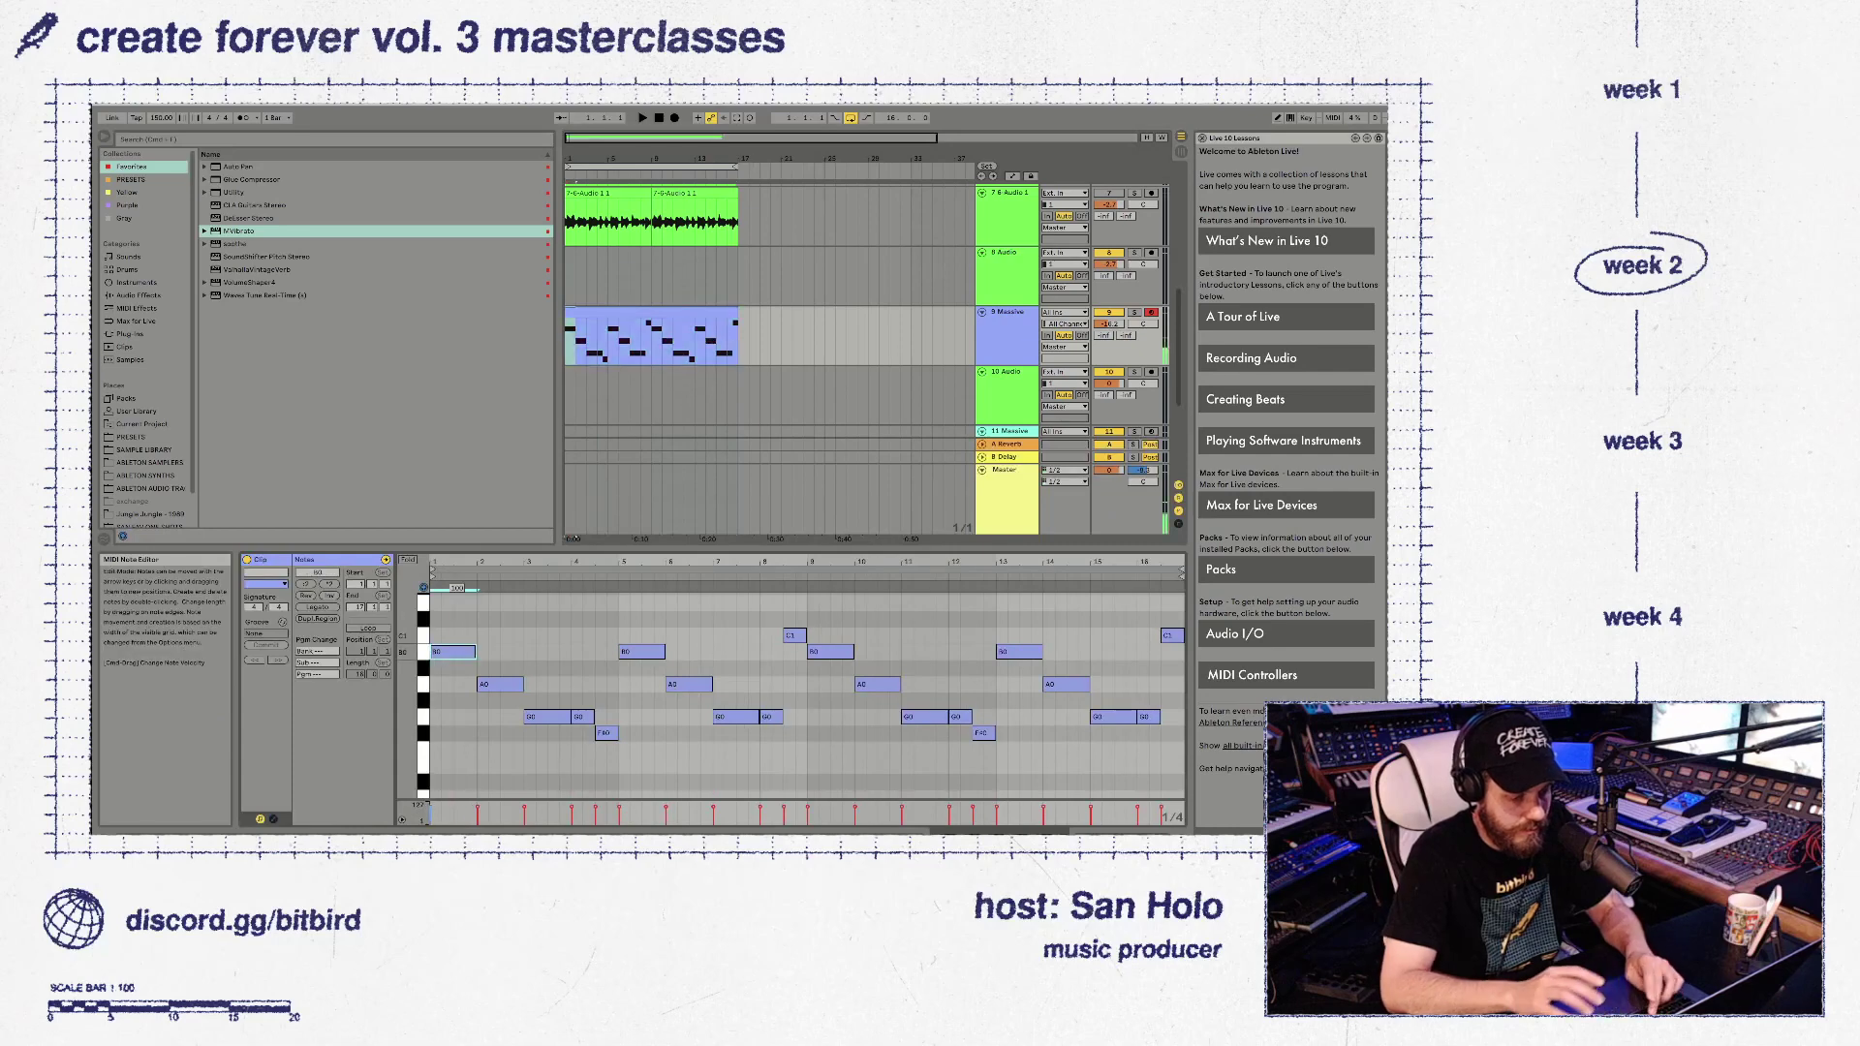
pyautogui.hotkey('shift', 'Up')
pyautogui.press('Up')
pyautogui.press('Up')
pyautogui.press('Up')
pyautogui.press('super+d')
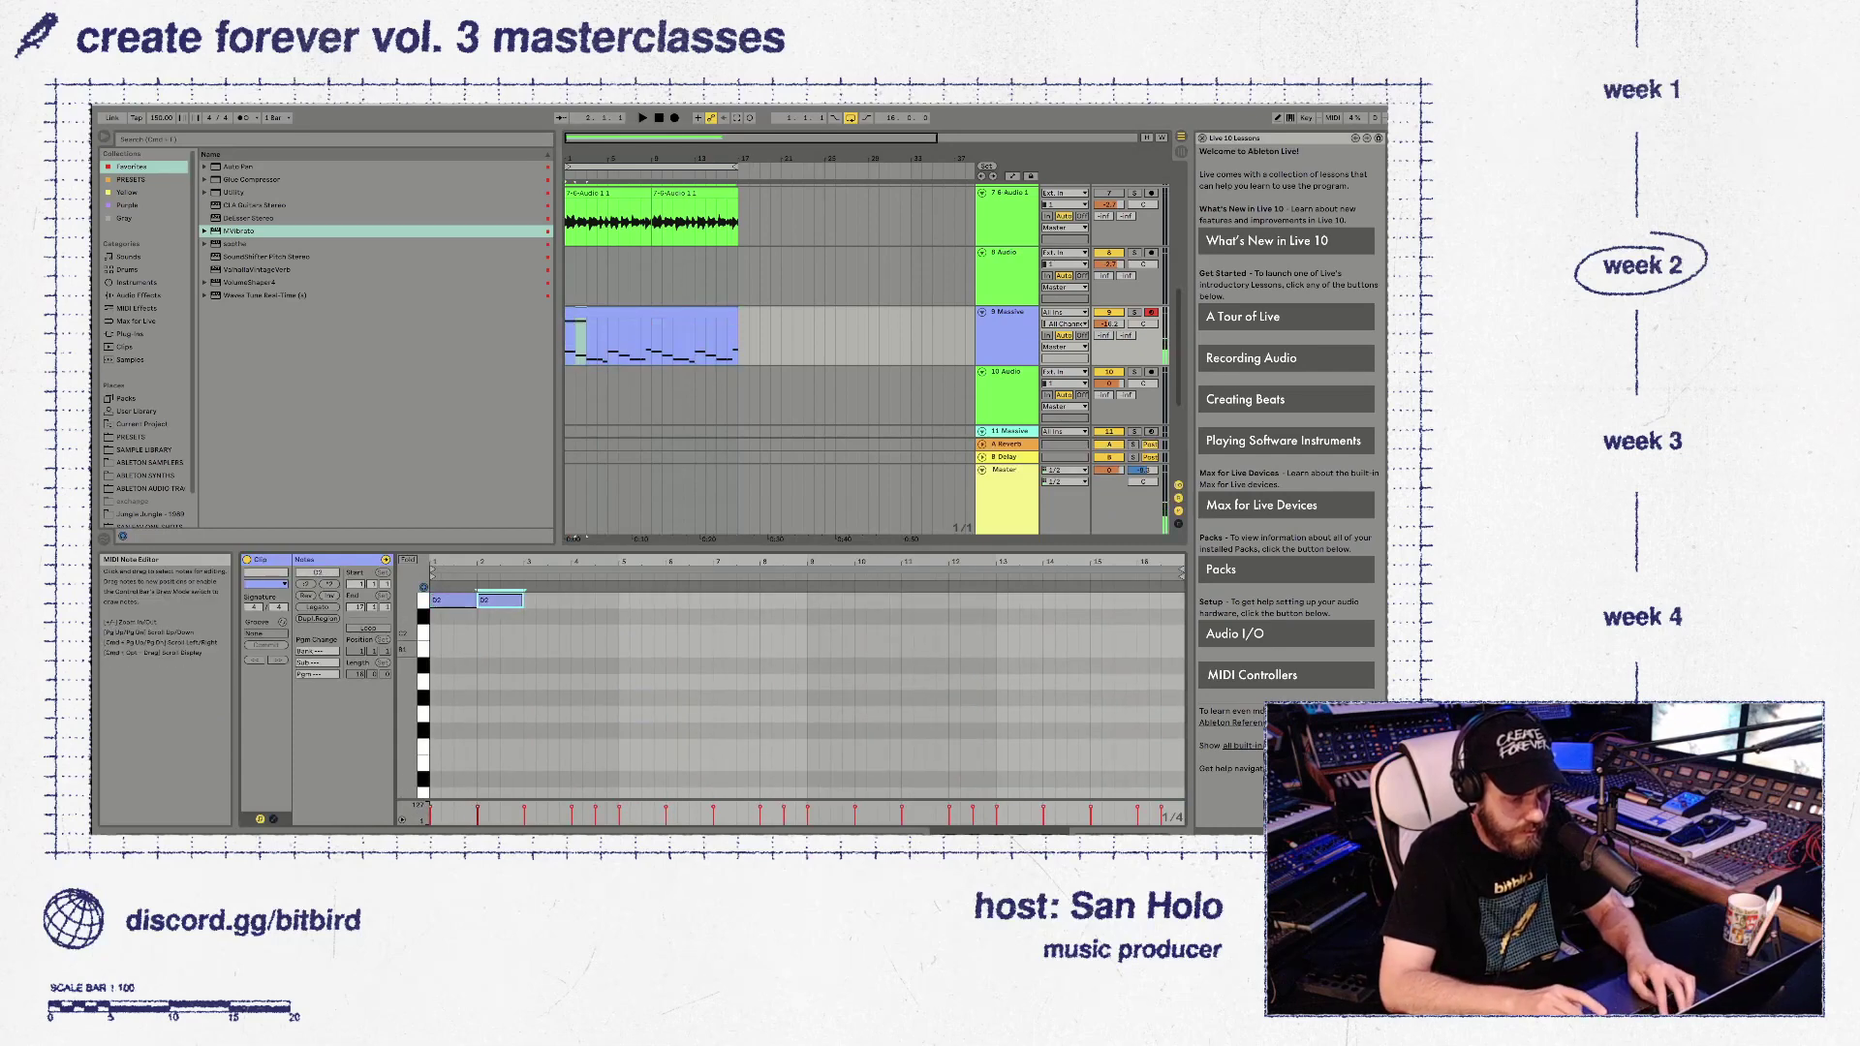
pyautogui.press('Up')
pyautogui.hotkey('ctrl', 'd')
pyautogui.press('Down')
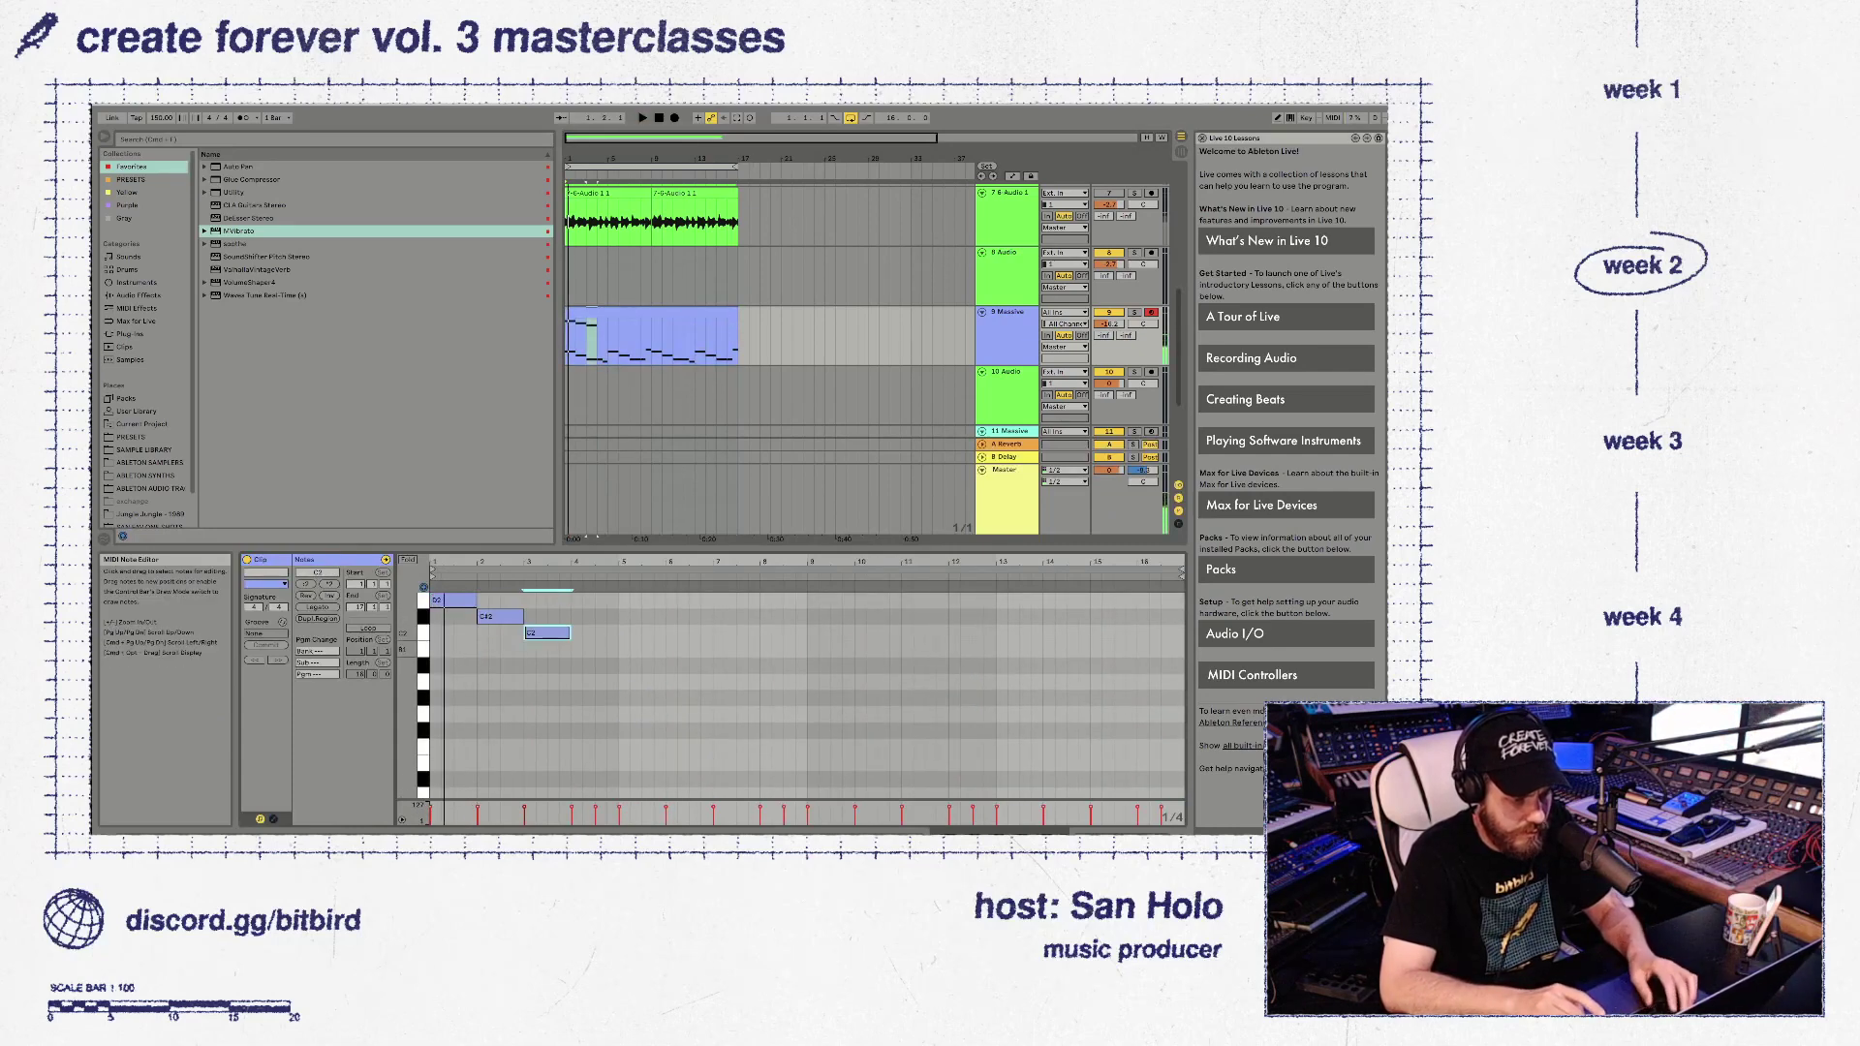
# Finish the four-bar upper phrase with B1 in bar 3, then a half-bar B1 and a half-bar A1 in bar 4
pyautogui.press('space')
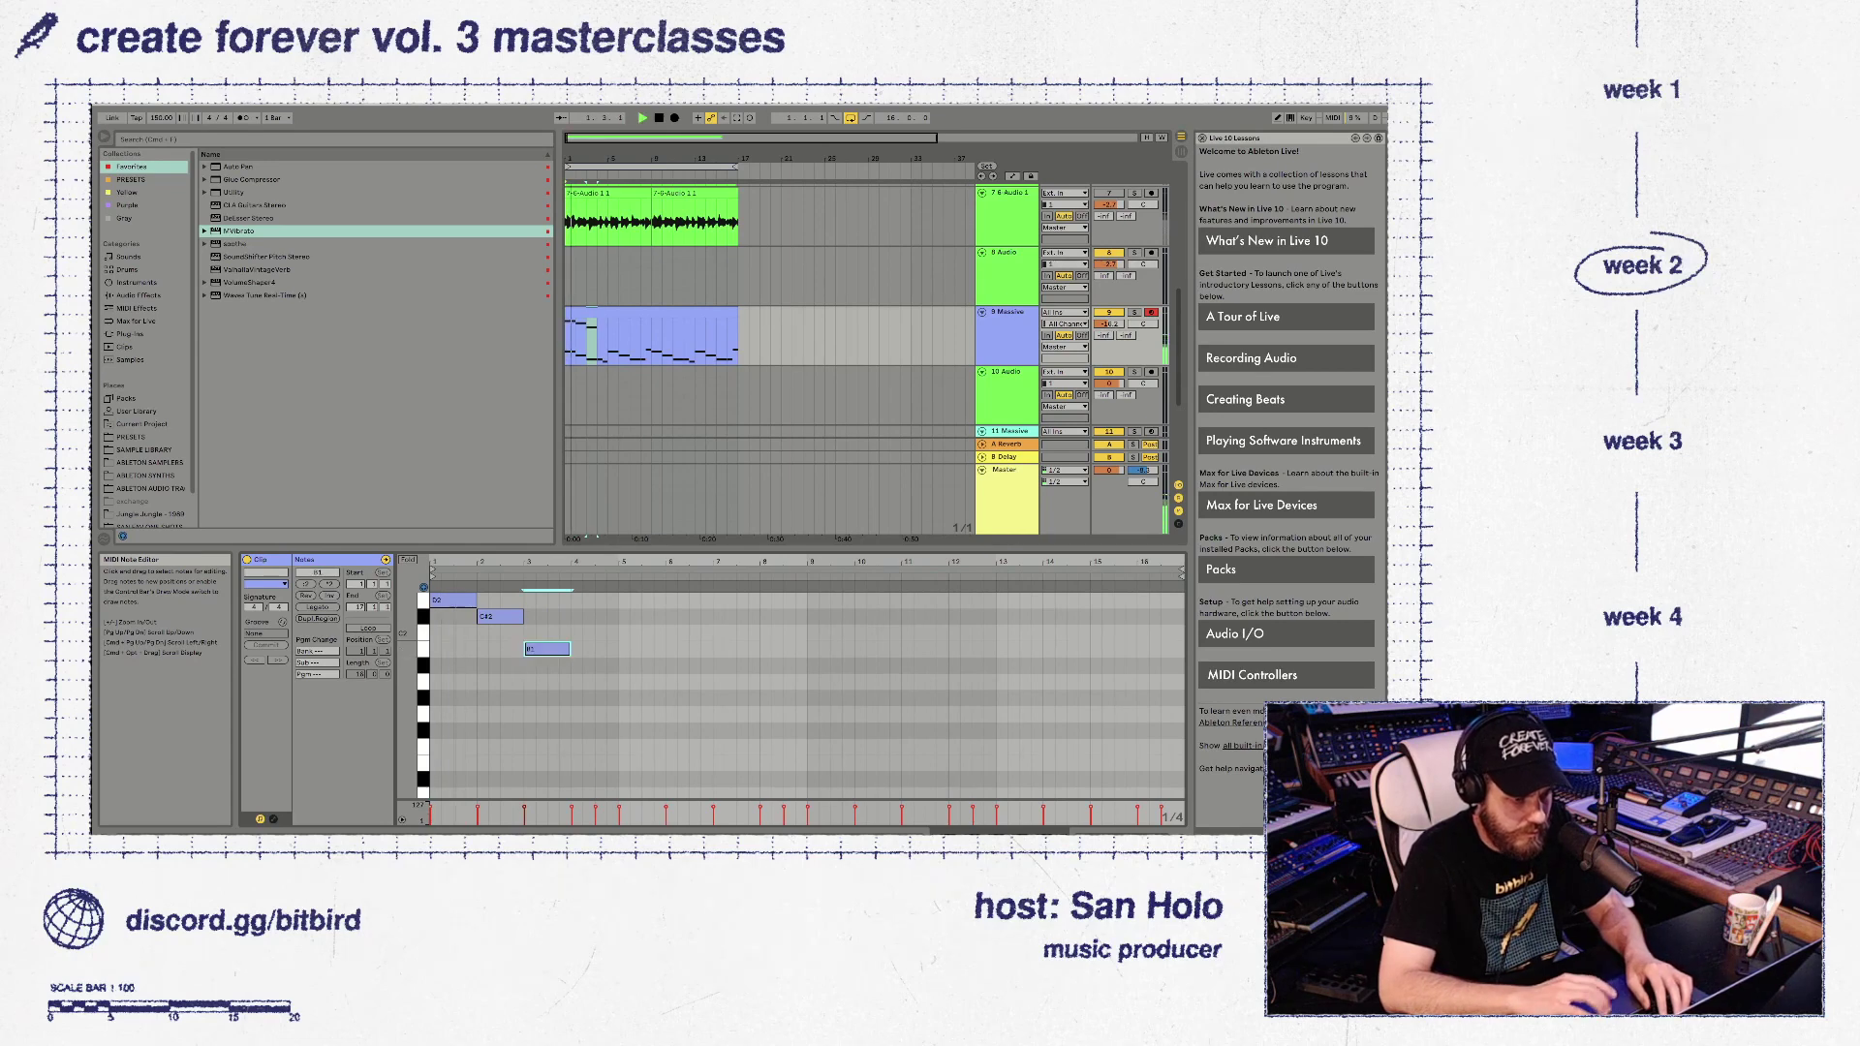
pyautogui.scroll(-4, 791, 695)
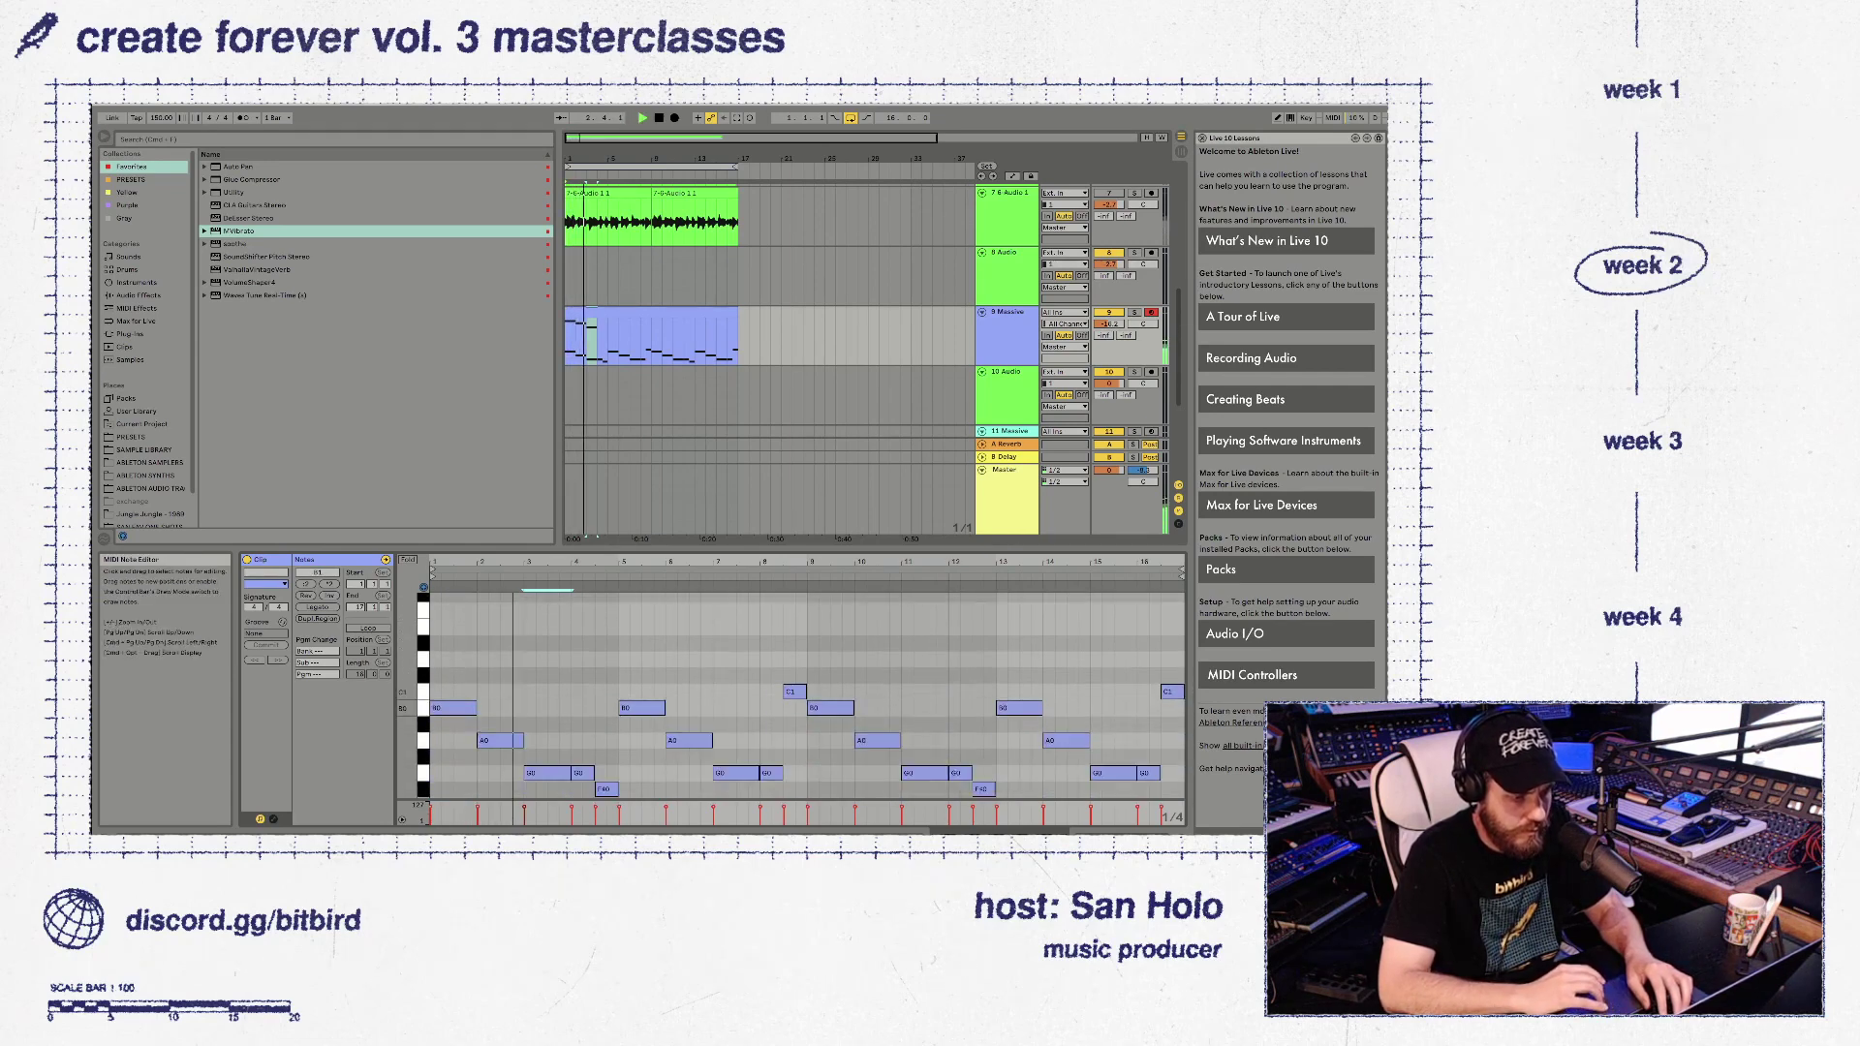
pyautogui.scroll(5, 804, 698)
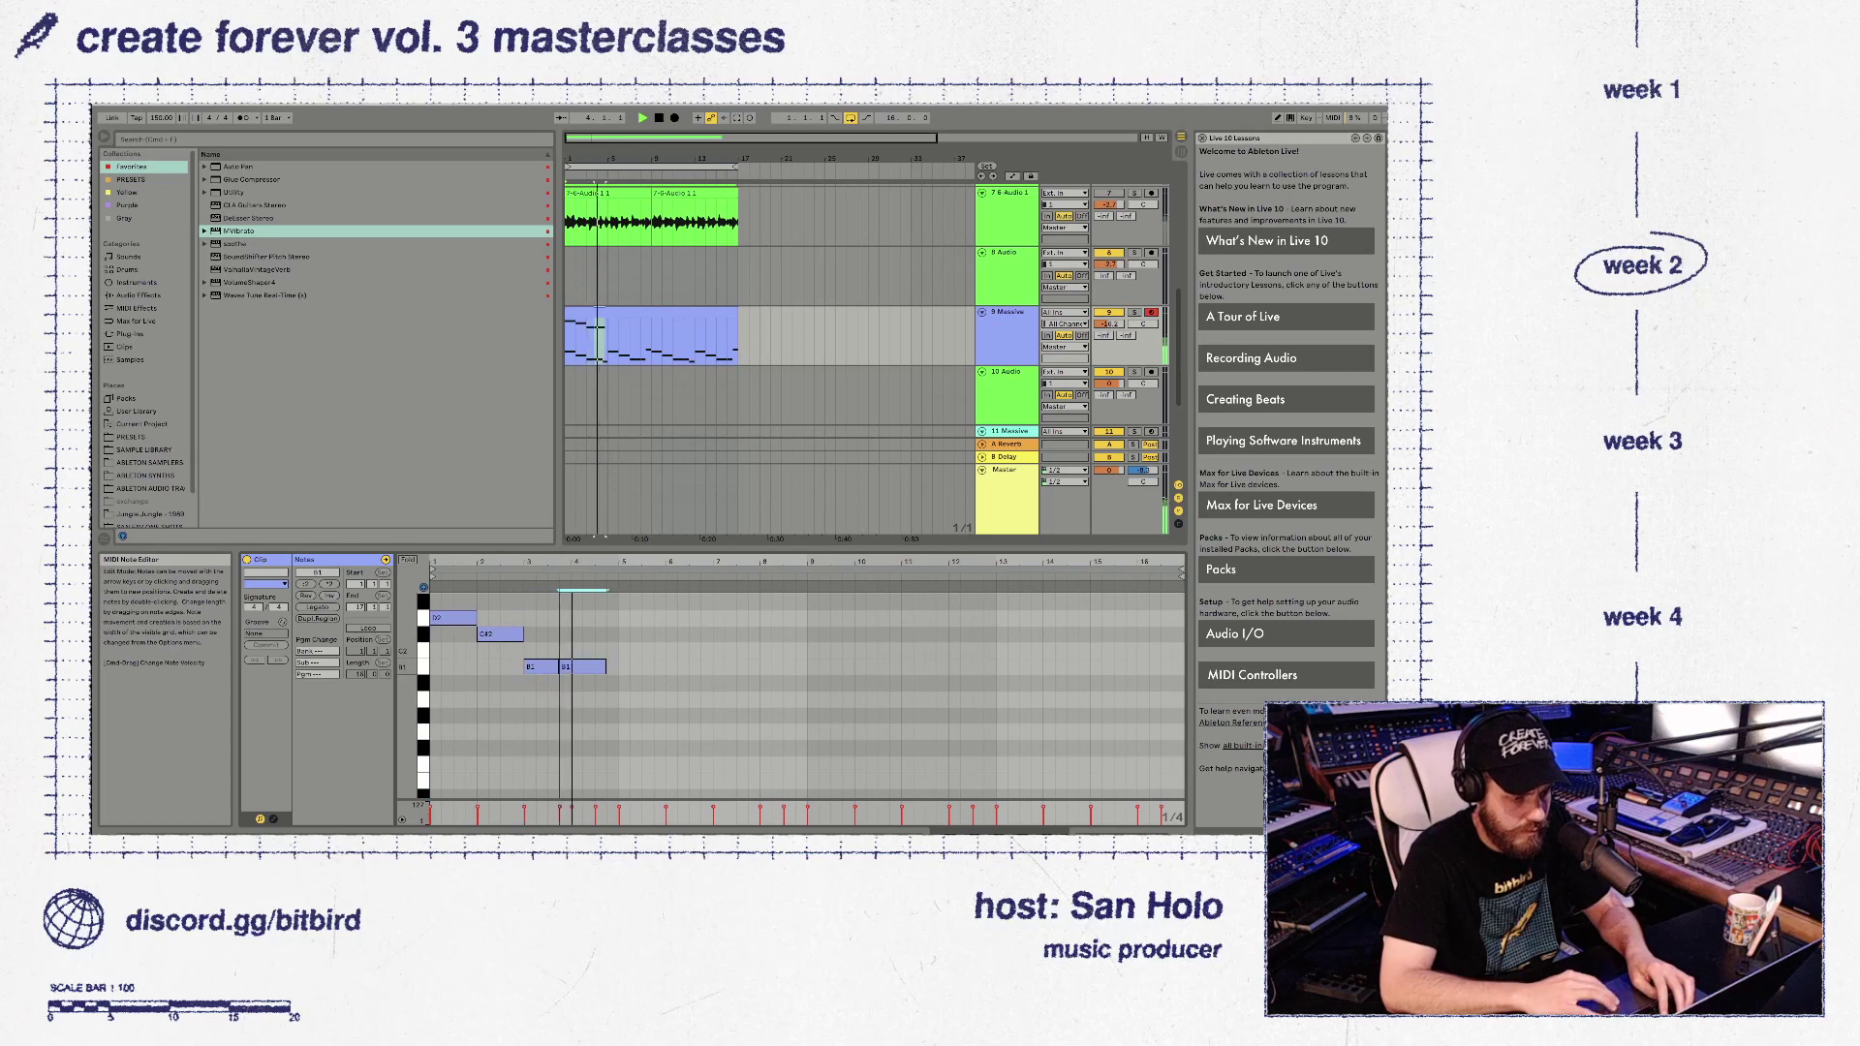
pyautogui.moveTo(582, 667); pyautogui.dragTo(618, 698)
pyautogui.press('space')
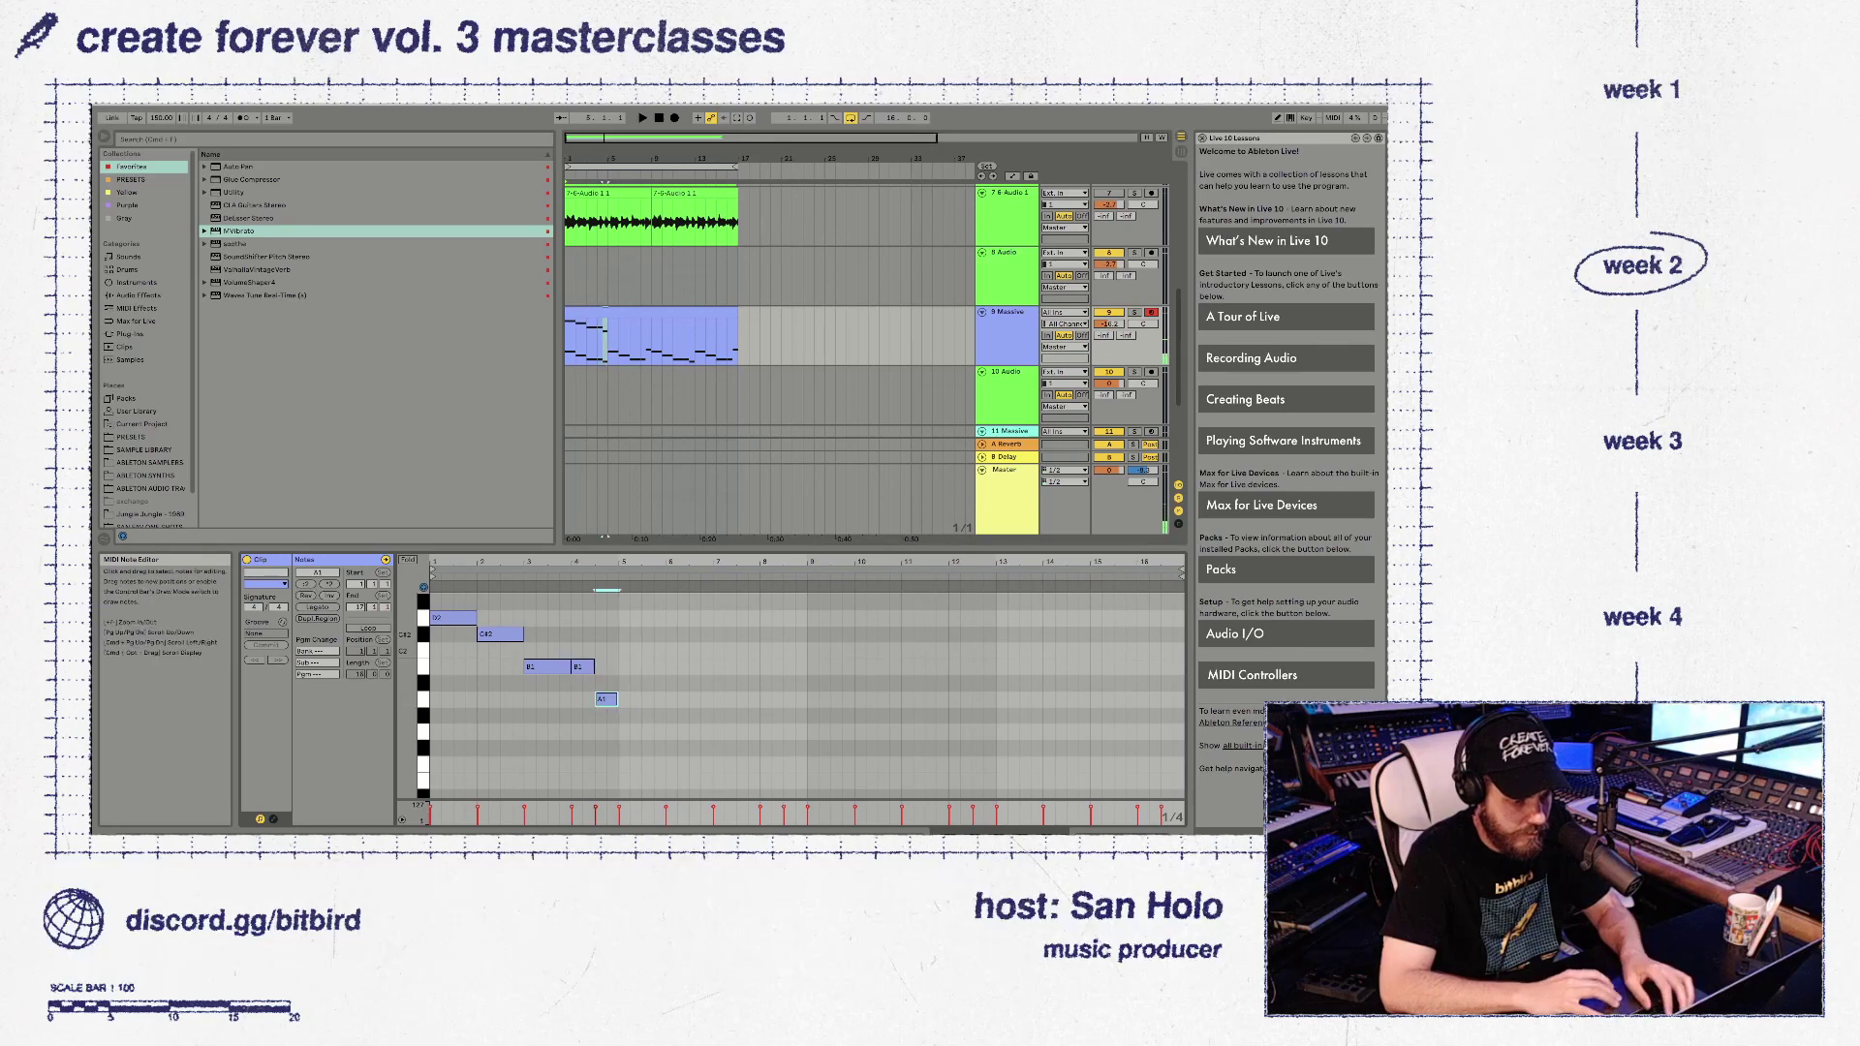
# Duplicate the four-bar upper phrase into bars 5 to 8 and play back the result
pyautogui.moveTo(455, 600); pyautogui.dragTo(652, 738)
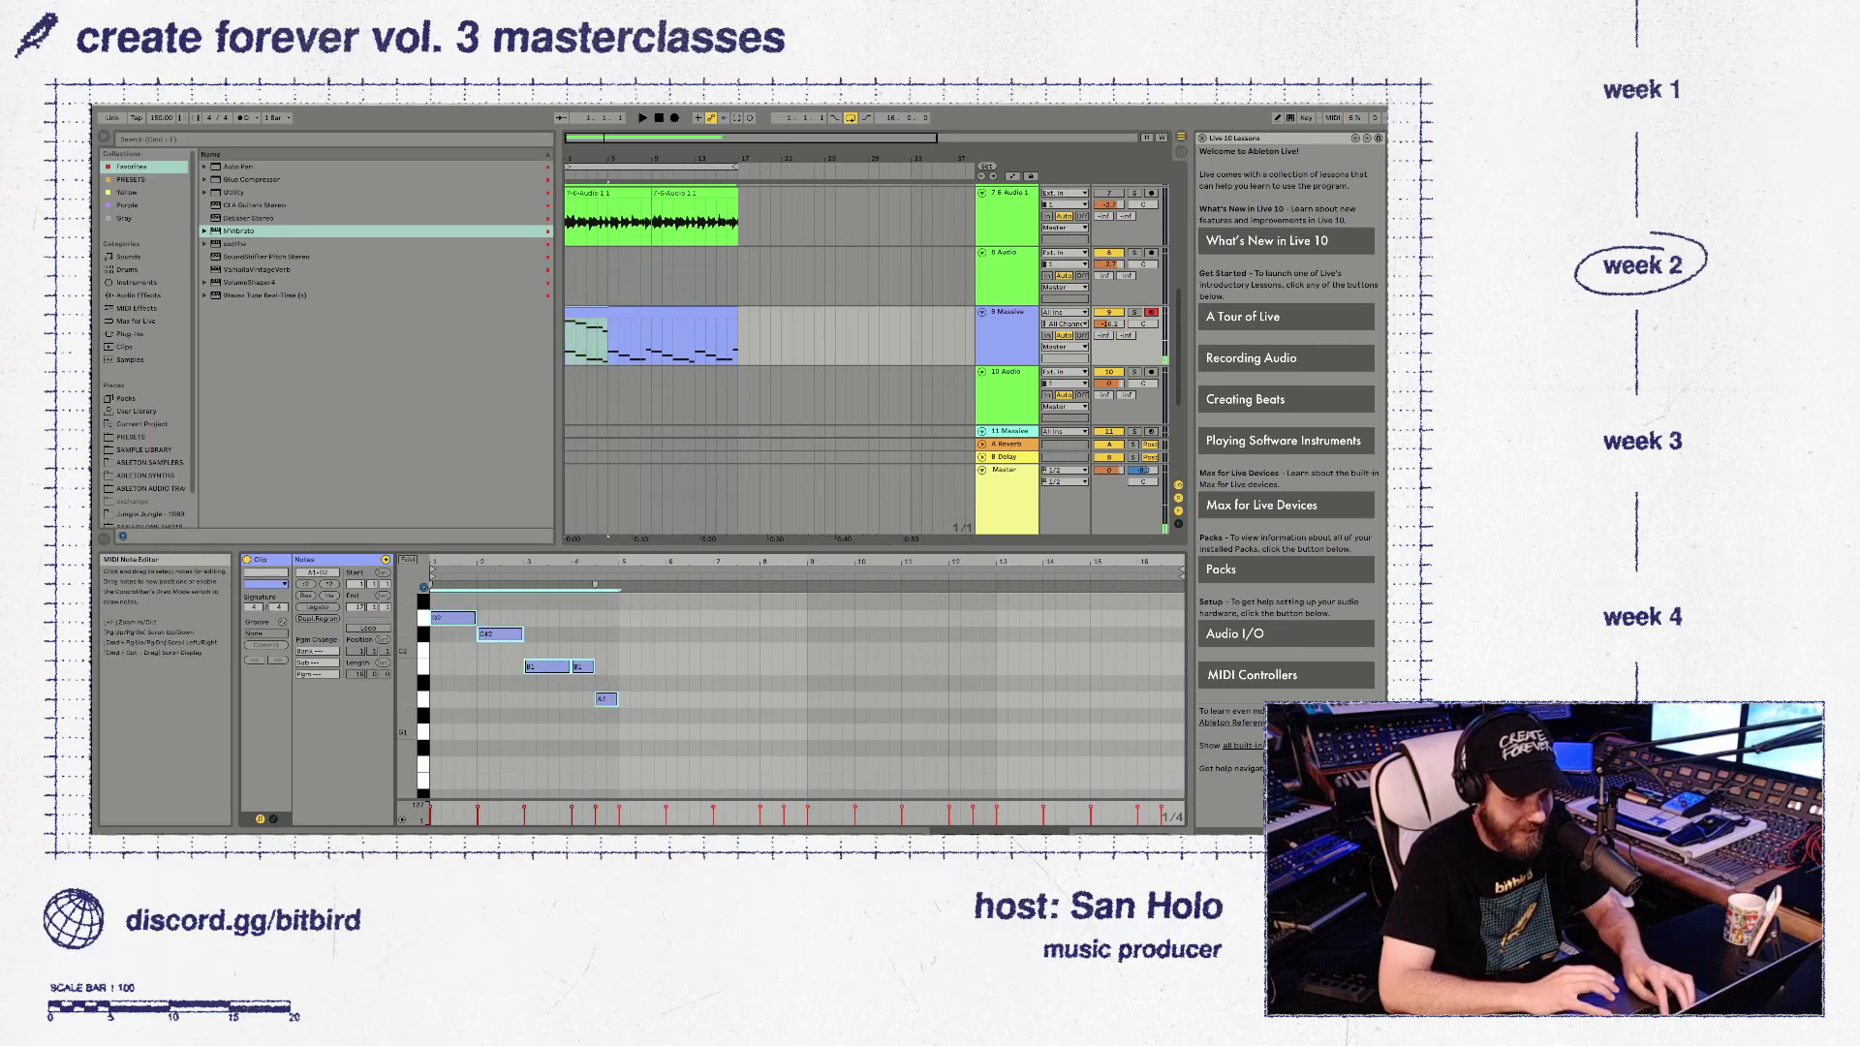
pyautogui.hotkey('ctrl', 'd')
pyautogui.moveTo(622, 594); pyautogui.dragTo(892, 744)
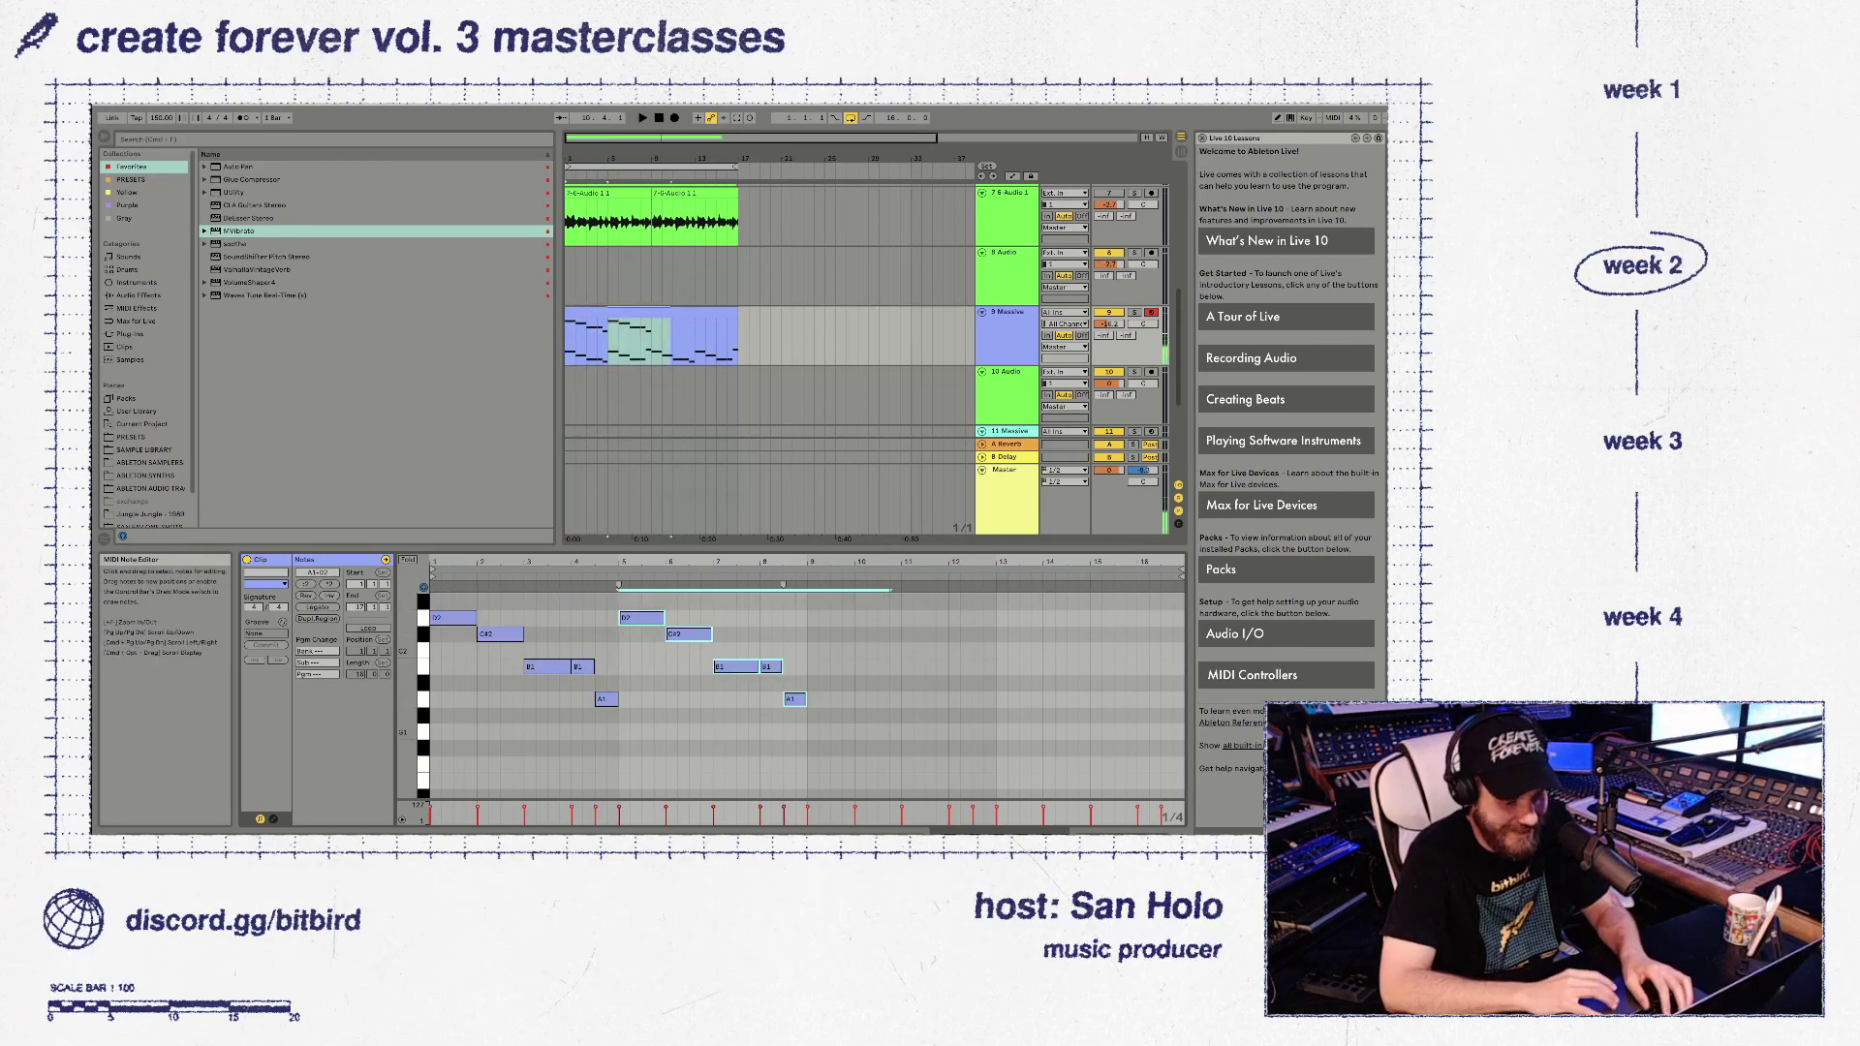
pyautogui.press('space')
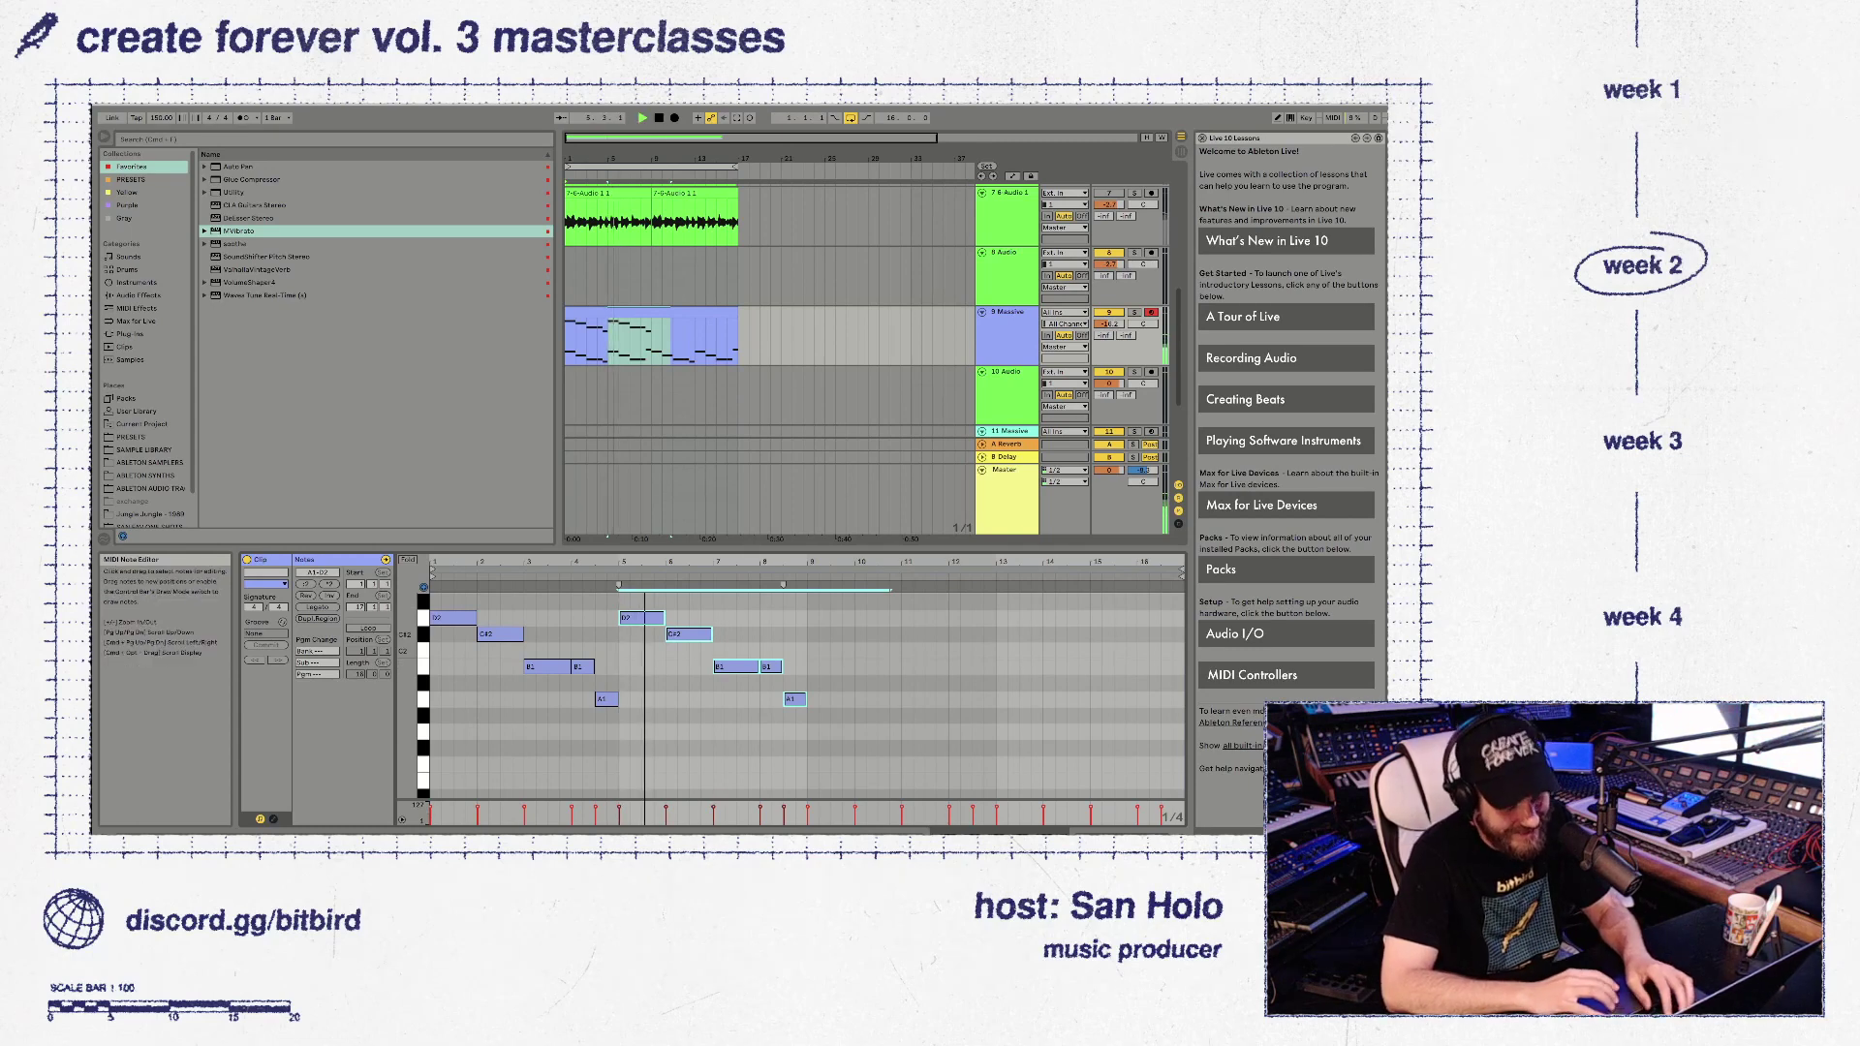
pyautogui.click(783, 633)
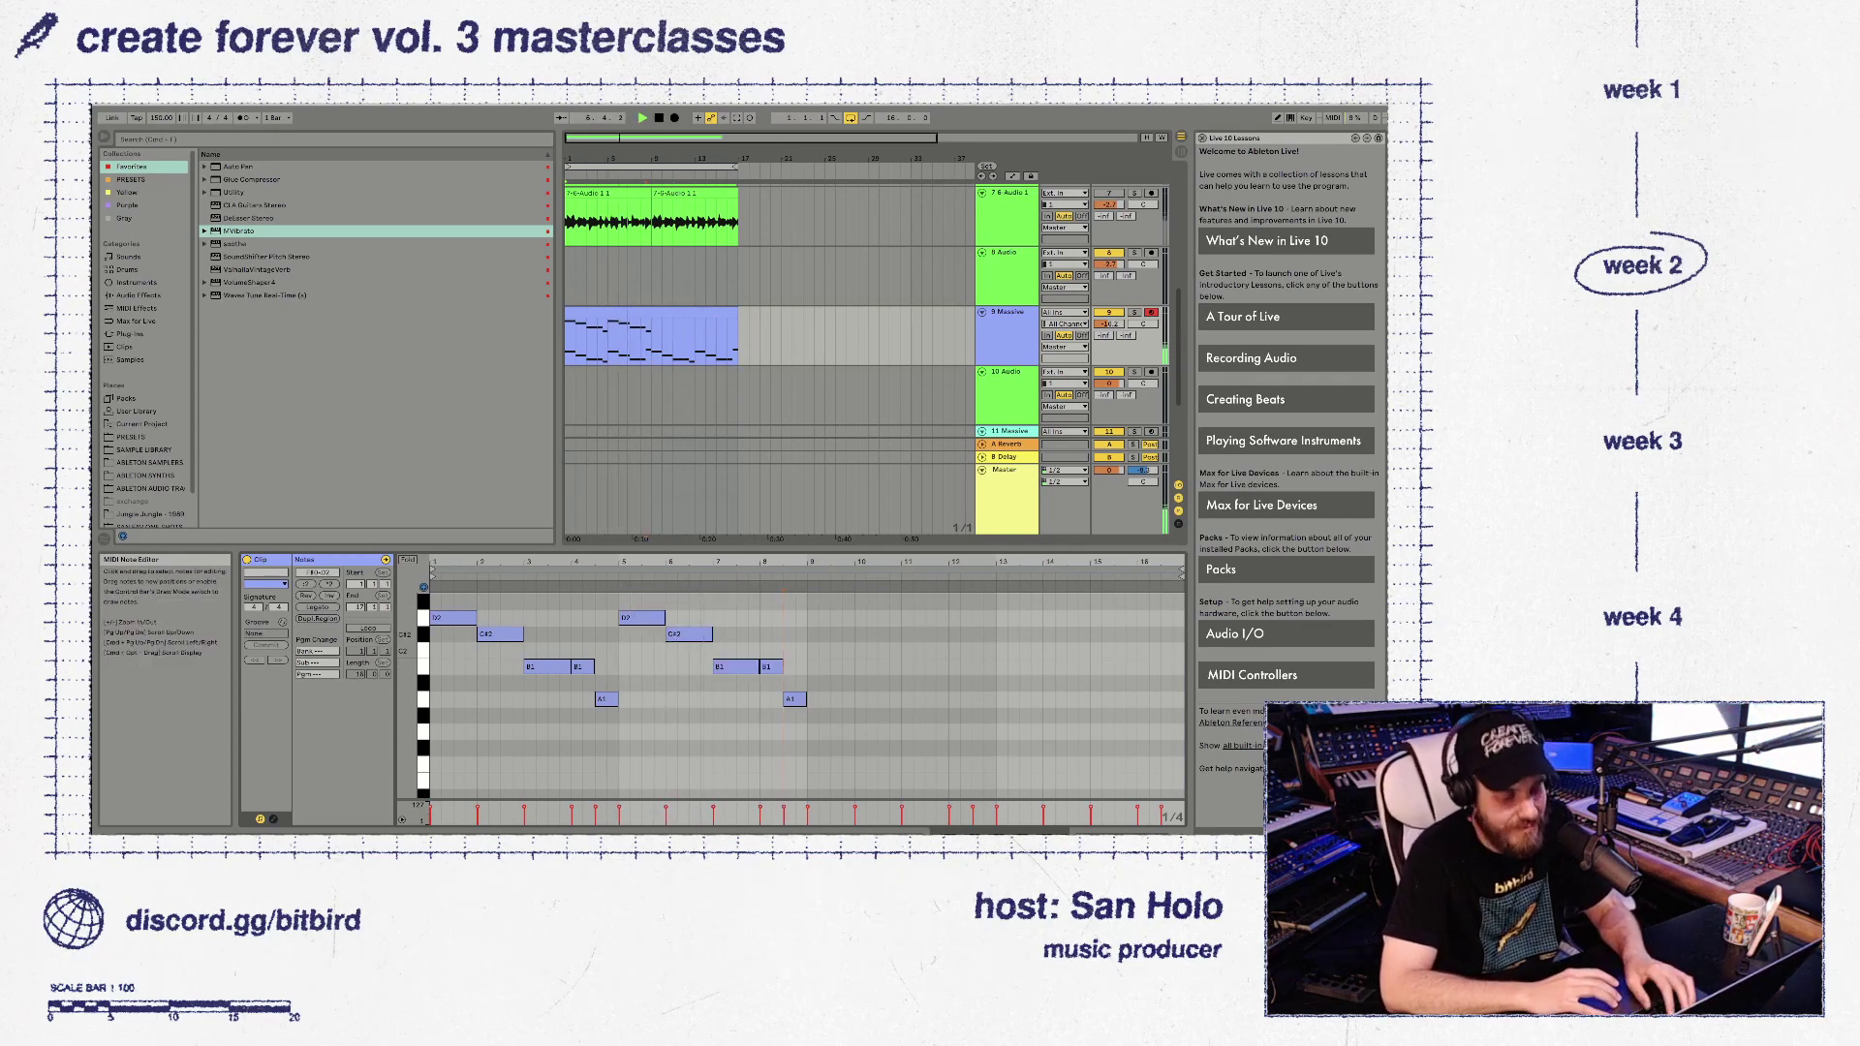
pyautogui.scroll(1, 800, 695)
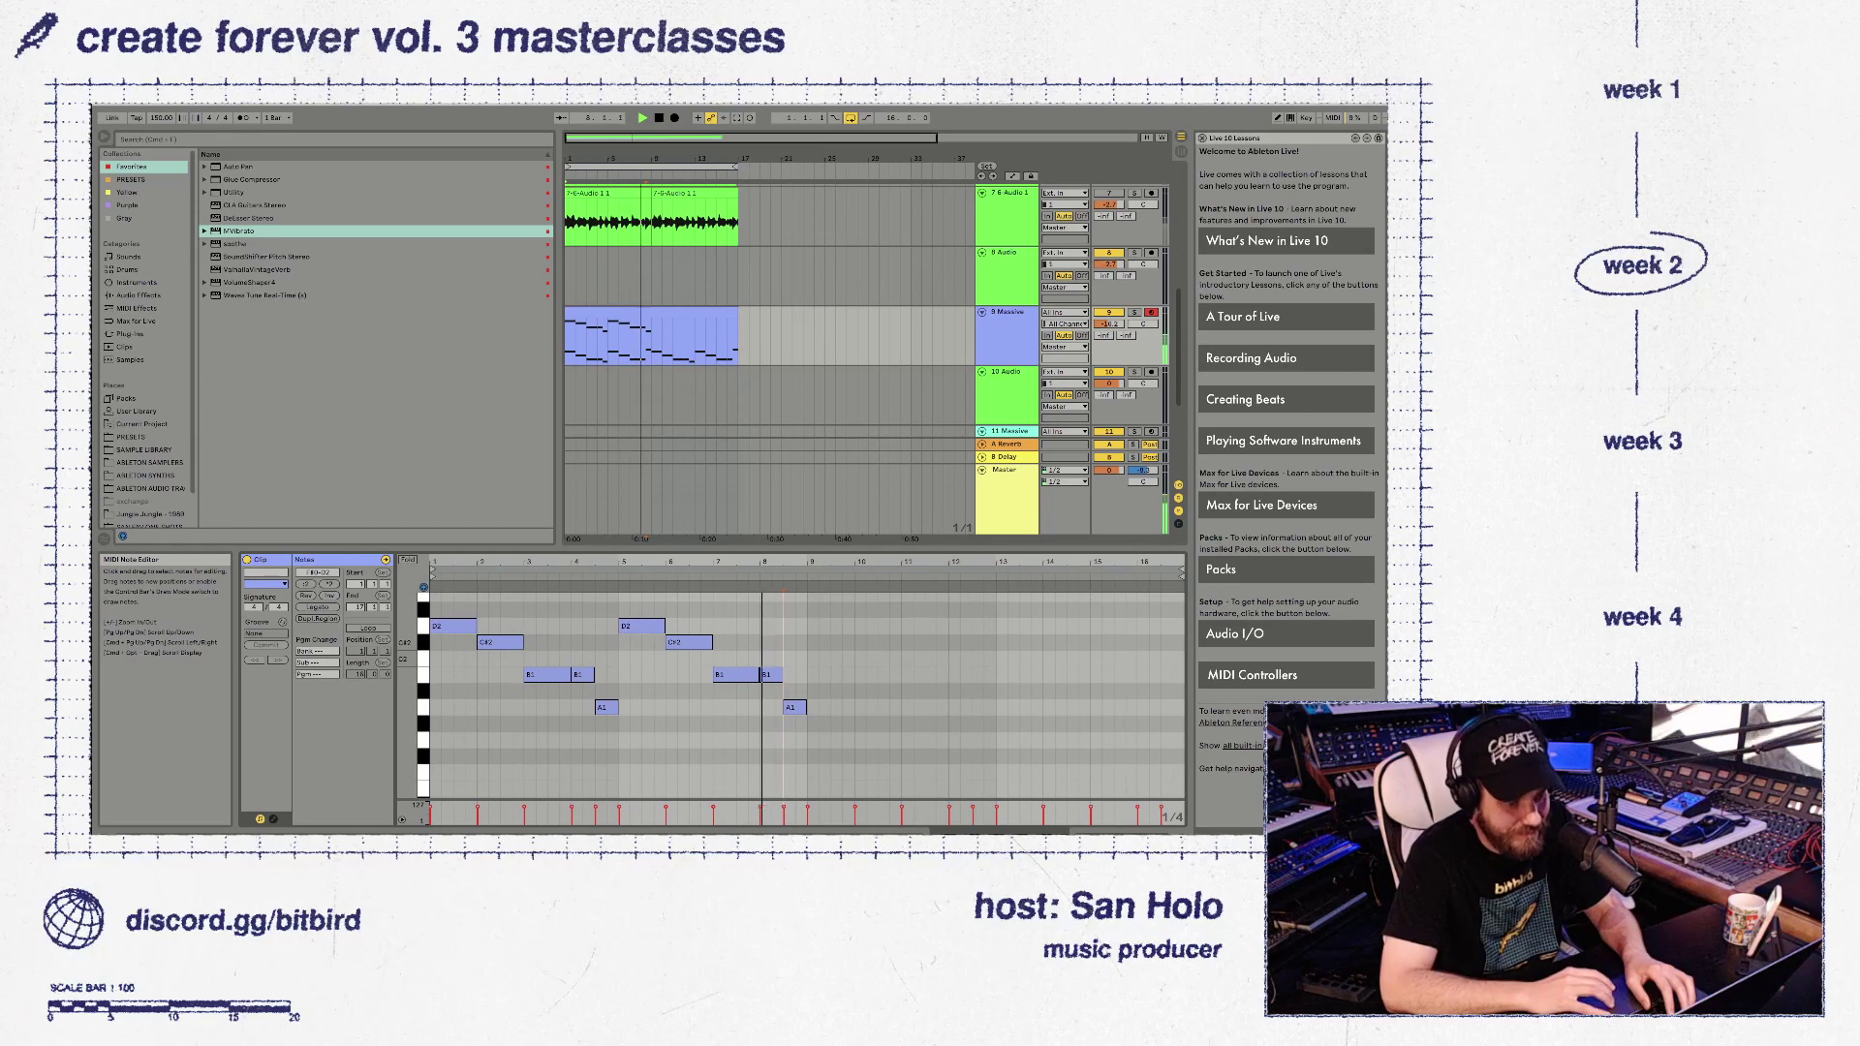
# Move the last half-bar note of bar 8 up to E2, trying other pitches during playback
pyautogui.click(794, 707)
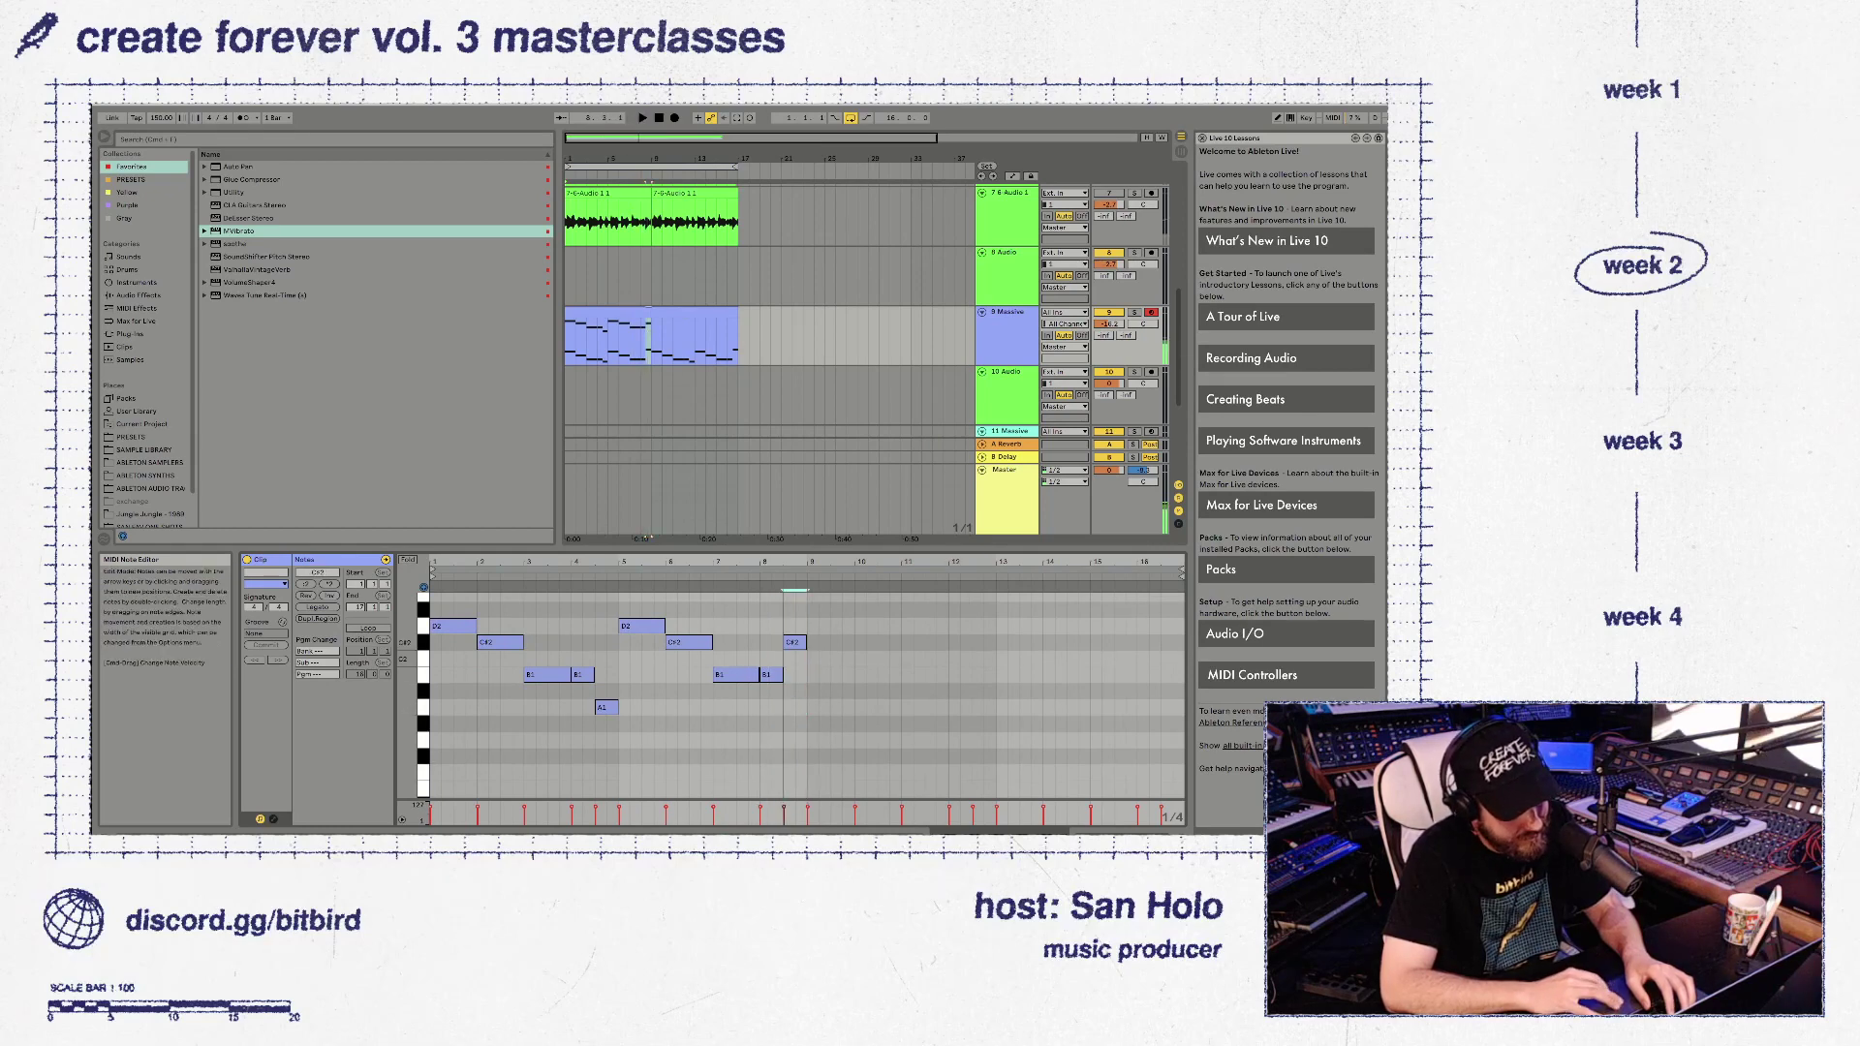
pyautogui.hotkey('shift', 'Up')
pyautogui.press('Down')
pyautogui.press('Down')
pyautogui.press('Down')
pyautogui.press('Down')
pyautogui.press('Down')
pyautogui.press('Down')
pyautogui.press('Down')
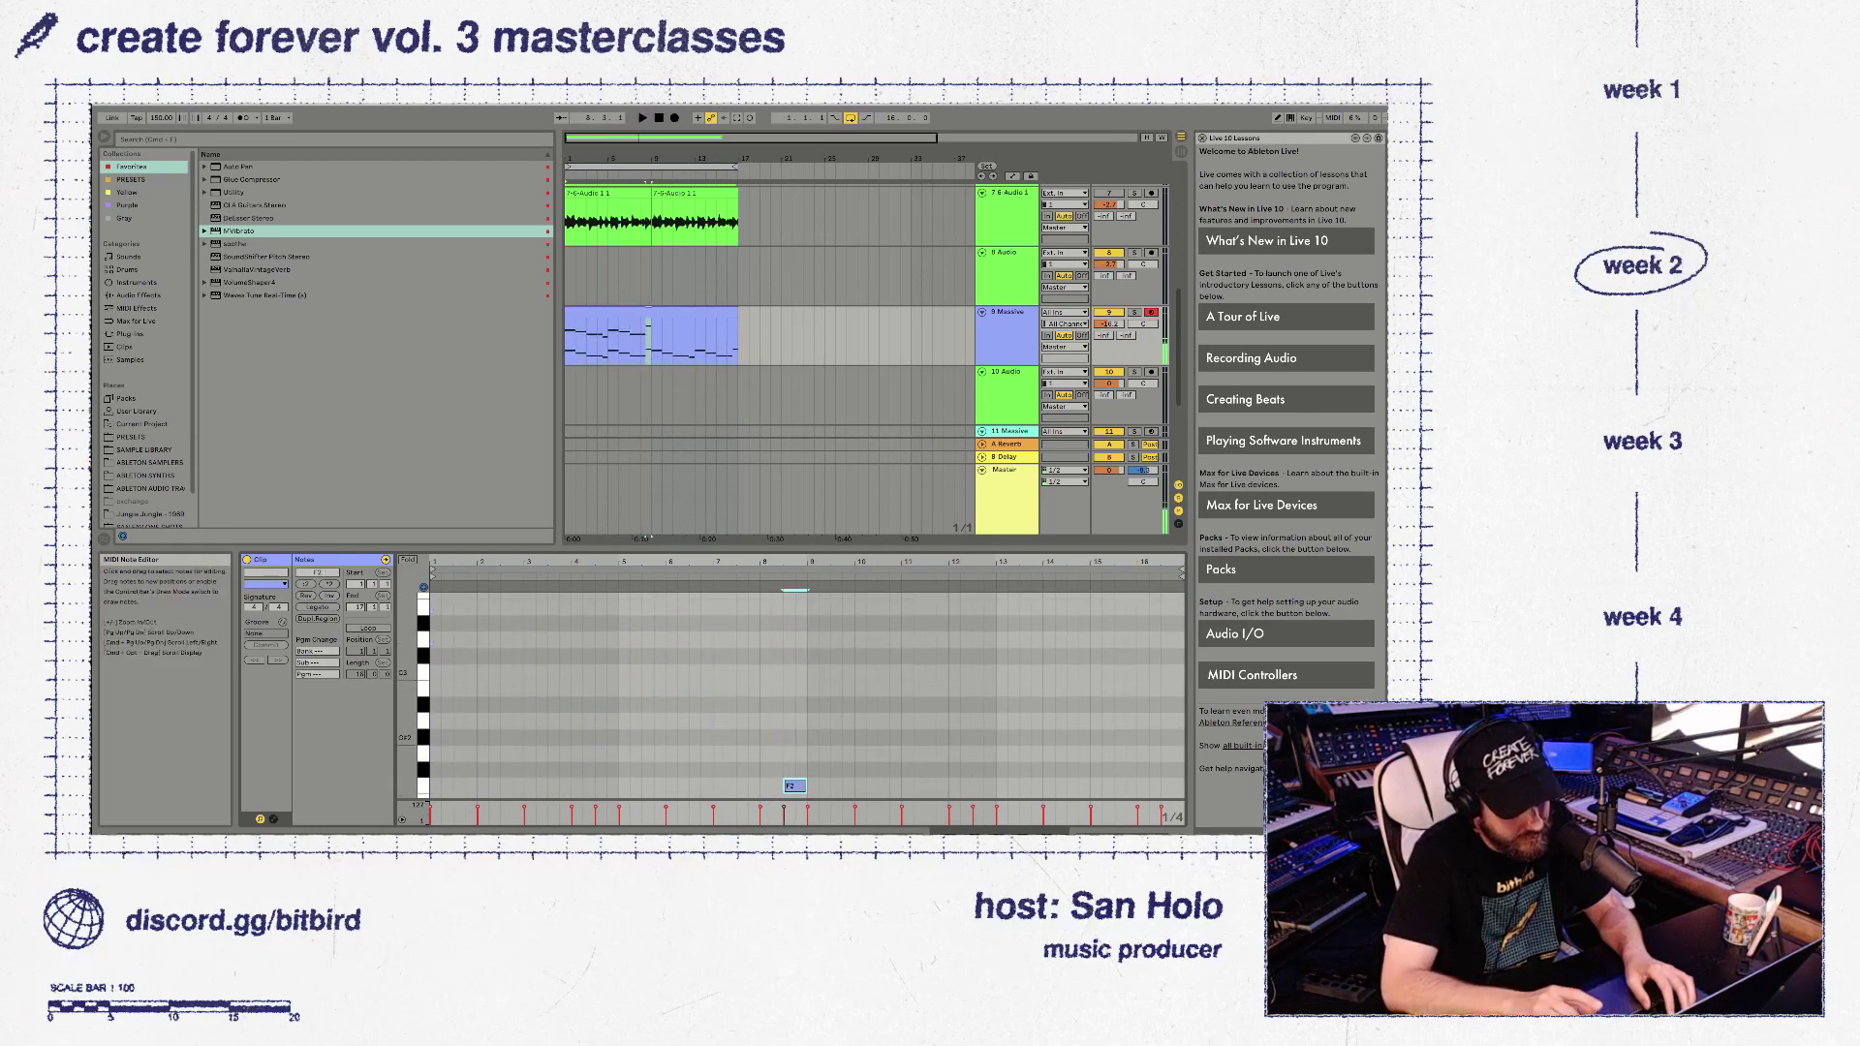
pyautogui.press('space')
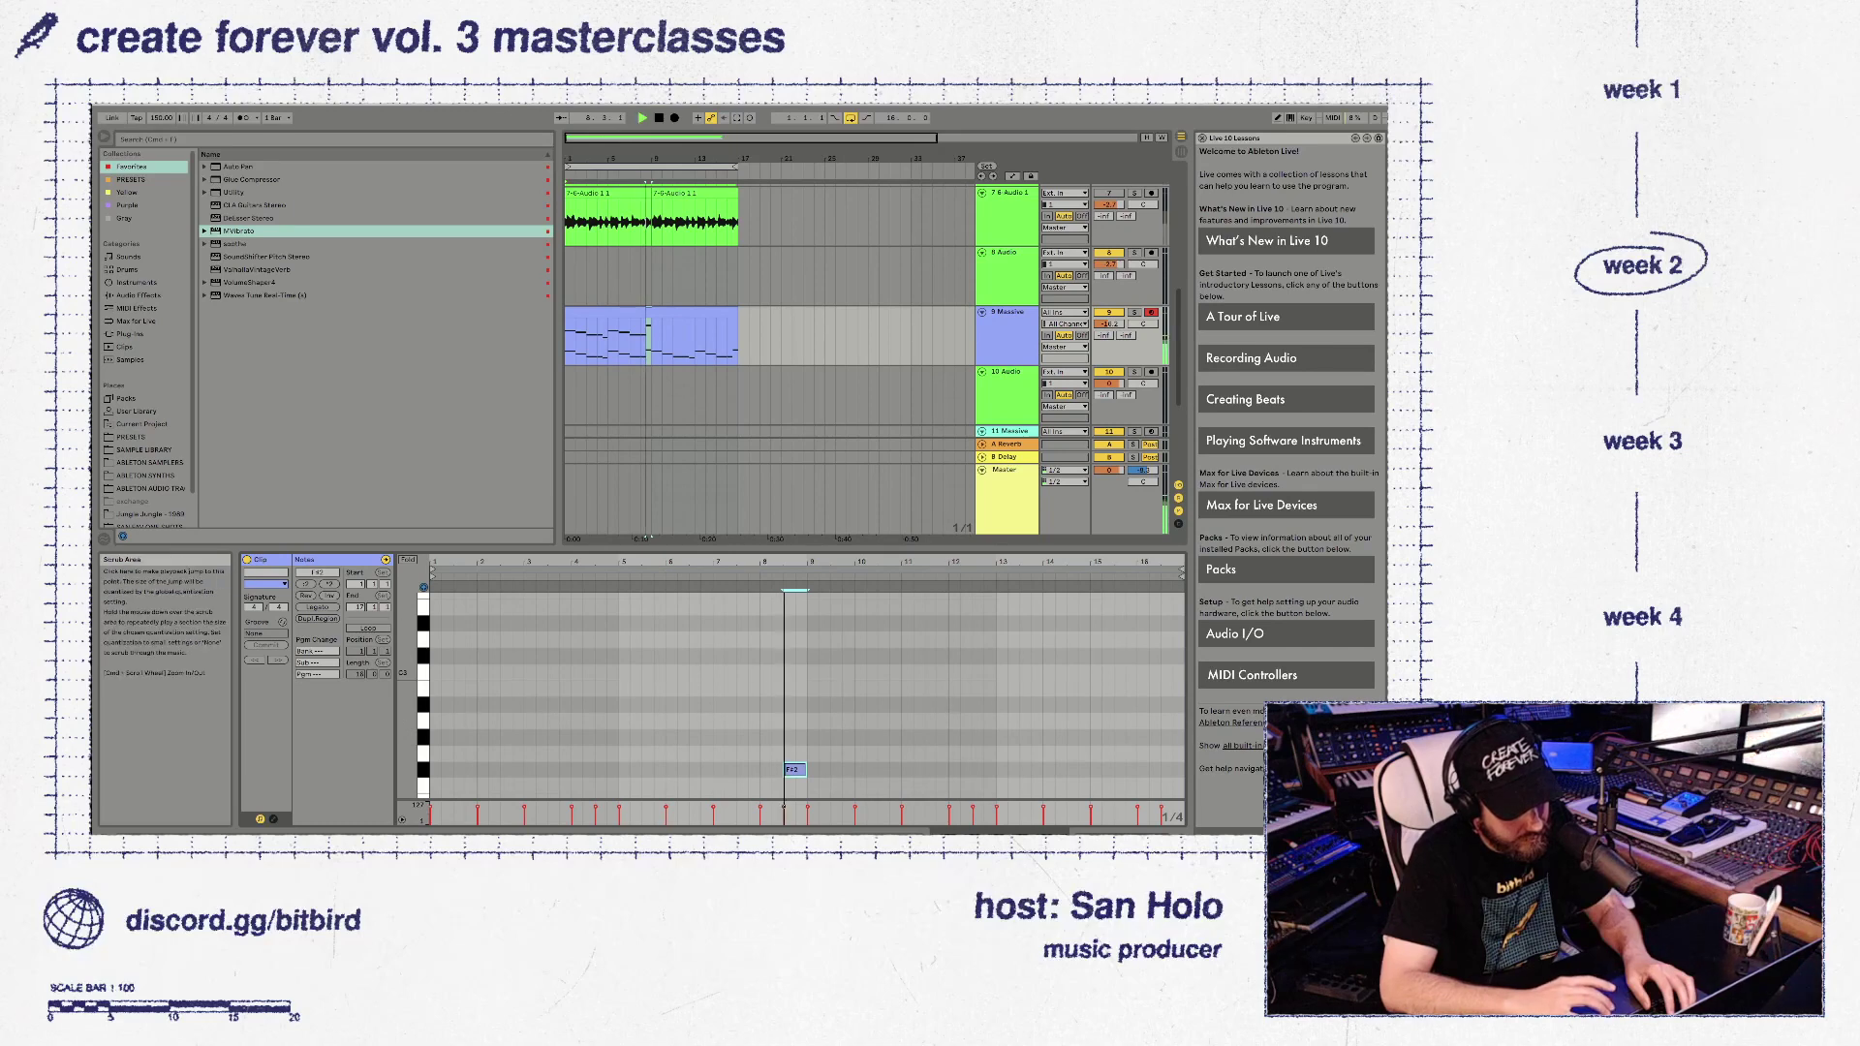
pyautogui.press('Down')
pyautogui.press('Down')
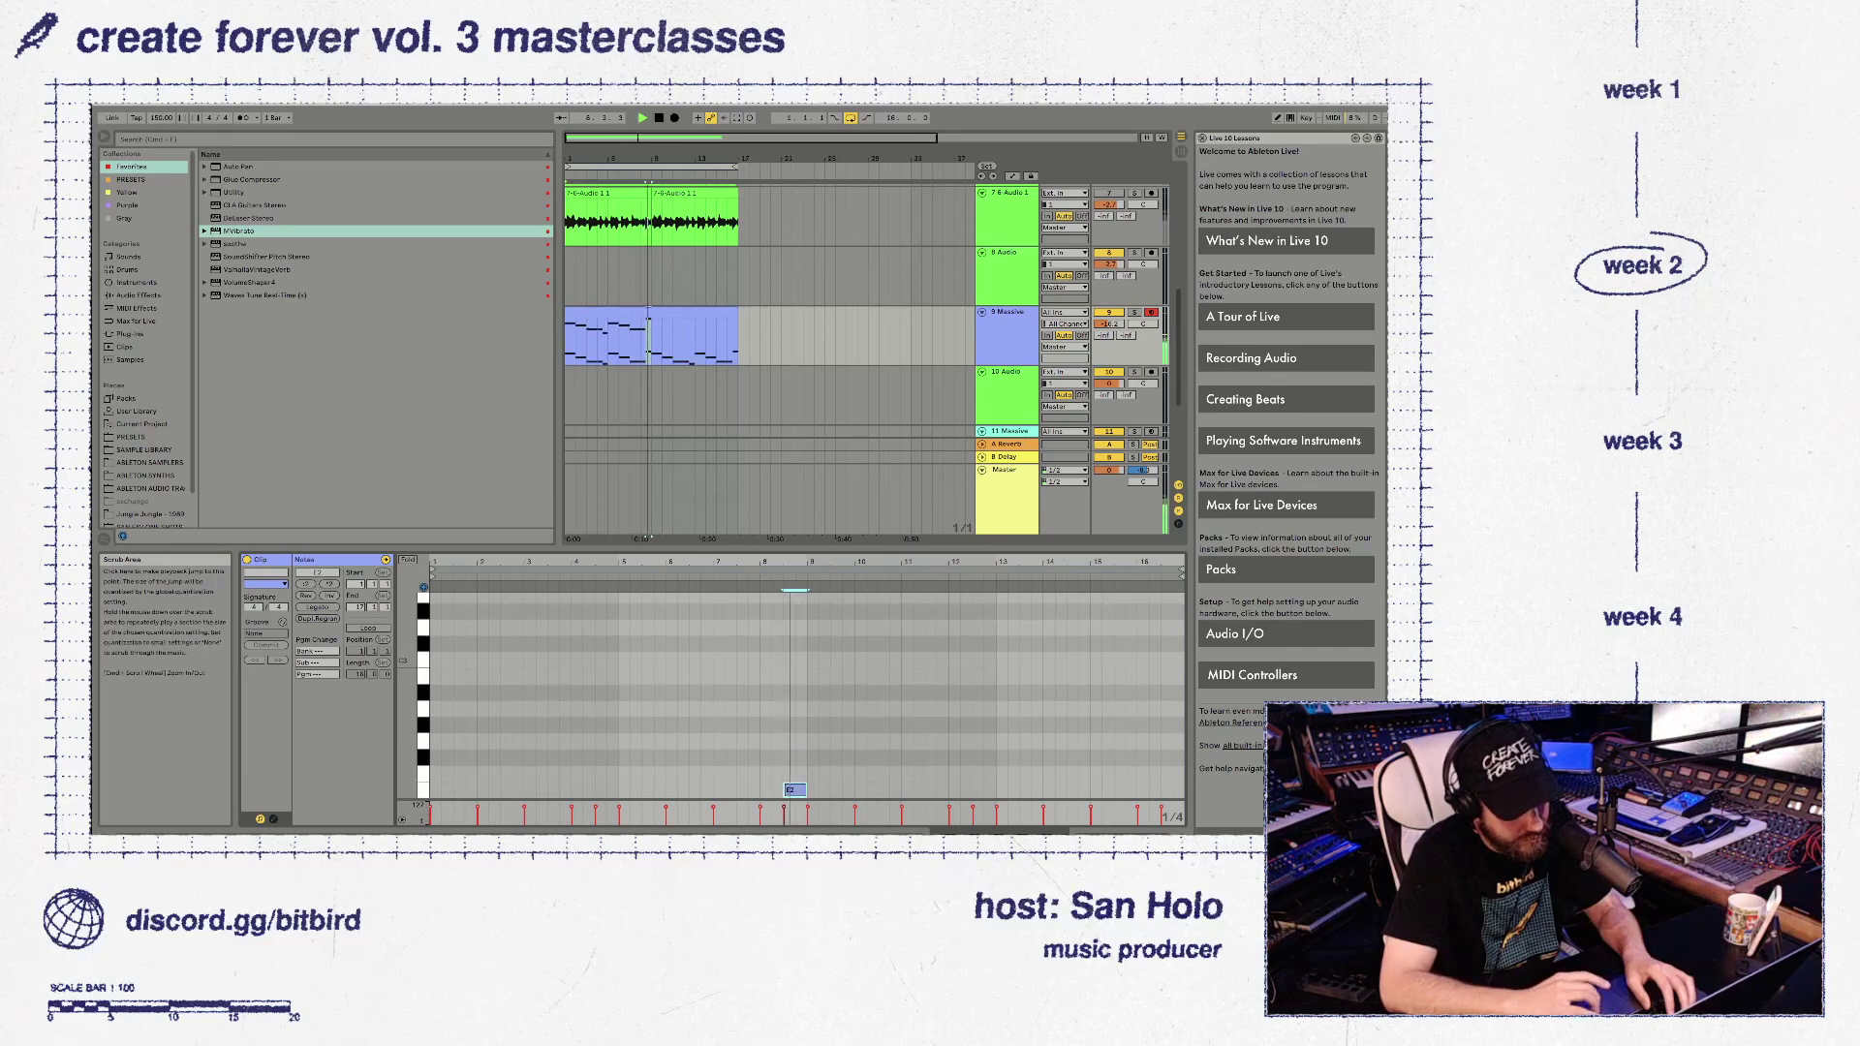
# Duplicate the first eight bars of the 9 Massive part over the second half and play the 16-bar loop
pyautogui.moveTo(651, 341); pyautogui.dragTo(564, 341)
pyautogui.press('super+d')
pyautogui.hotkey('shift', 'Tab')
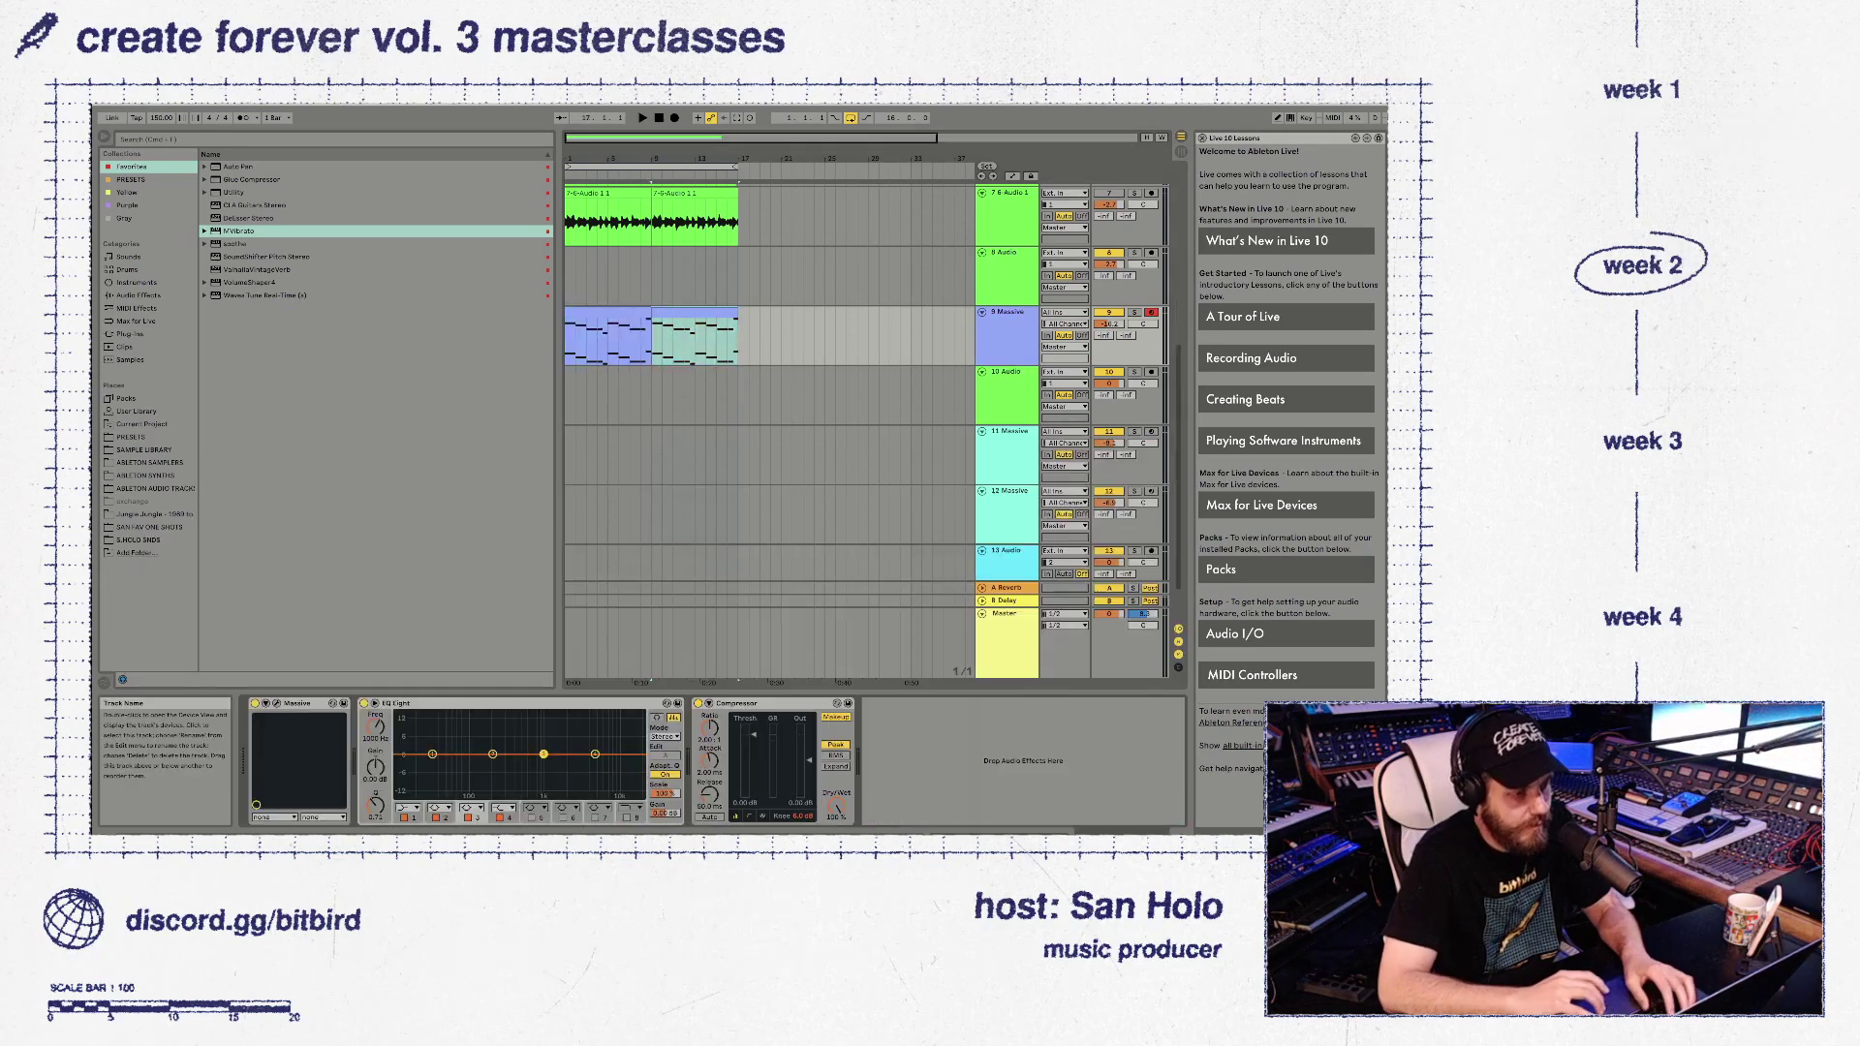
pyautogui.press('space')
pyautogui.press('space')
pyautogui.click(608, 312)
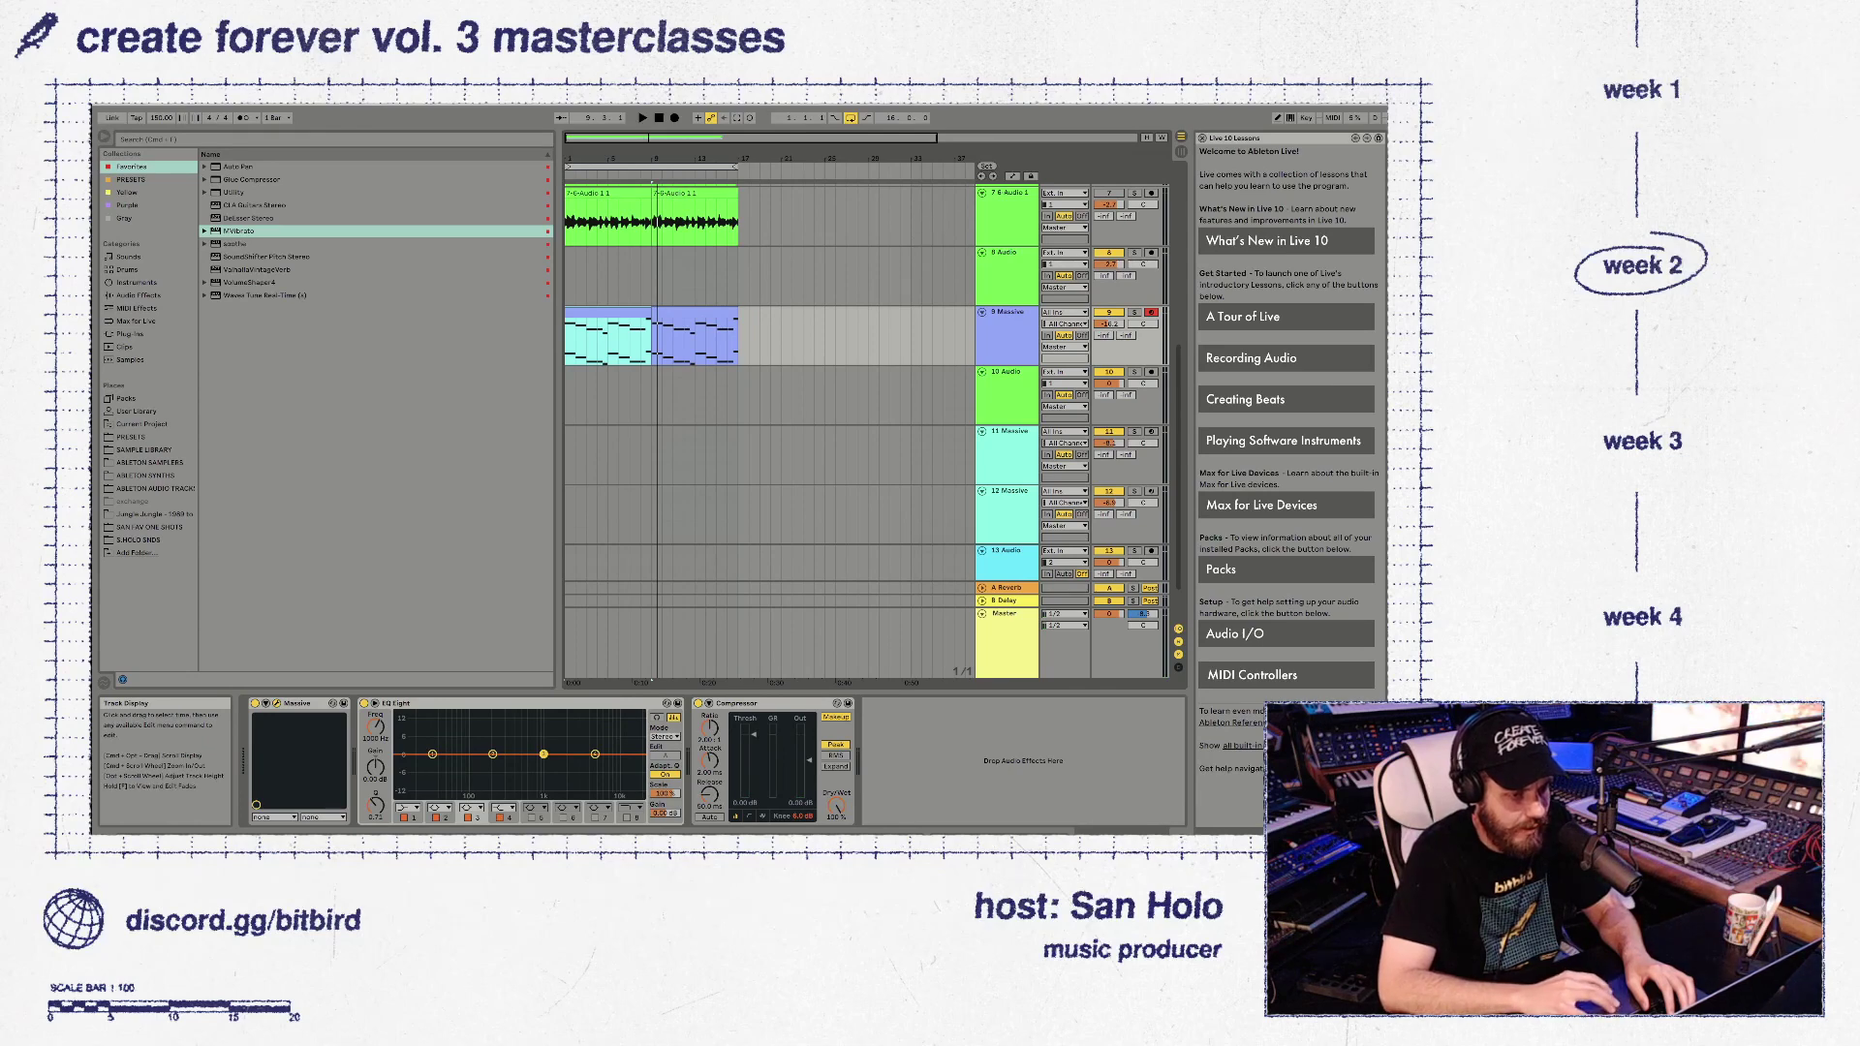
pyautogui.press('space')
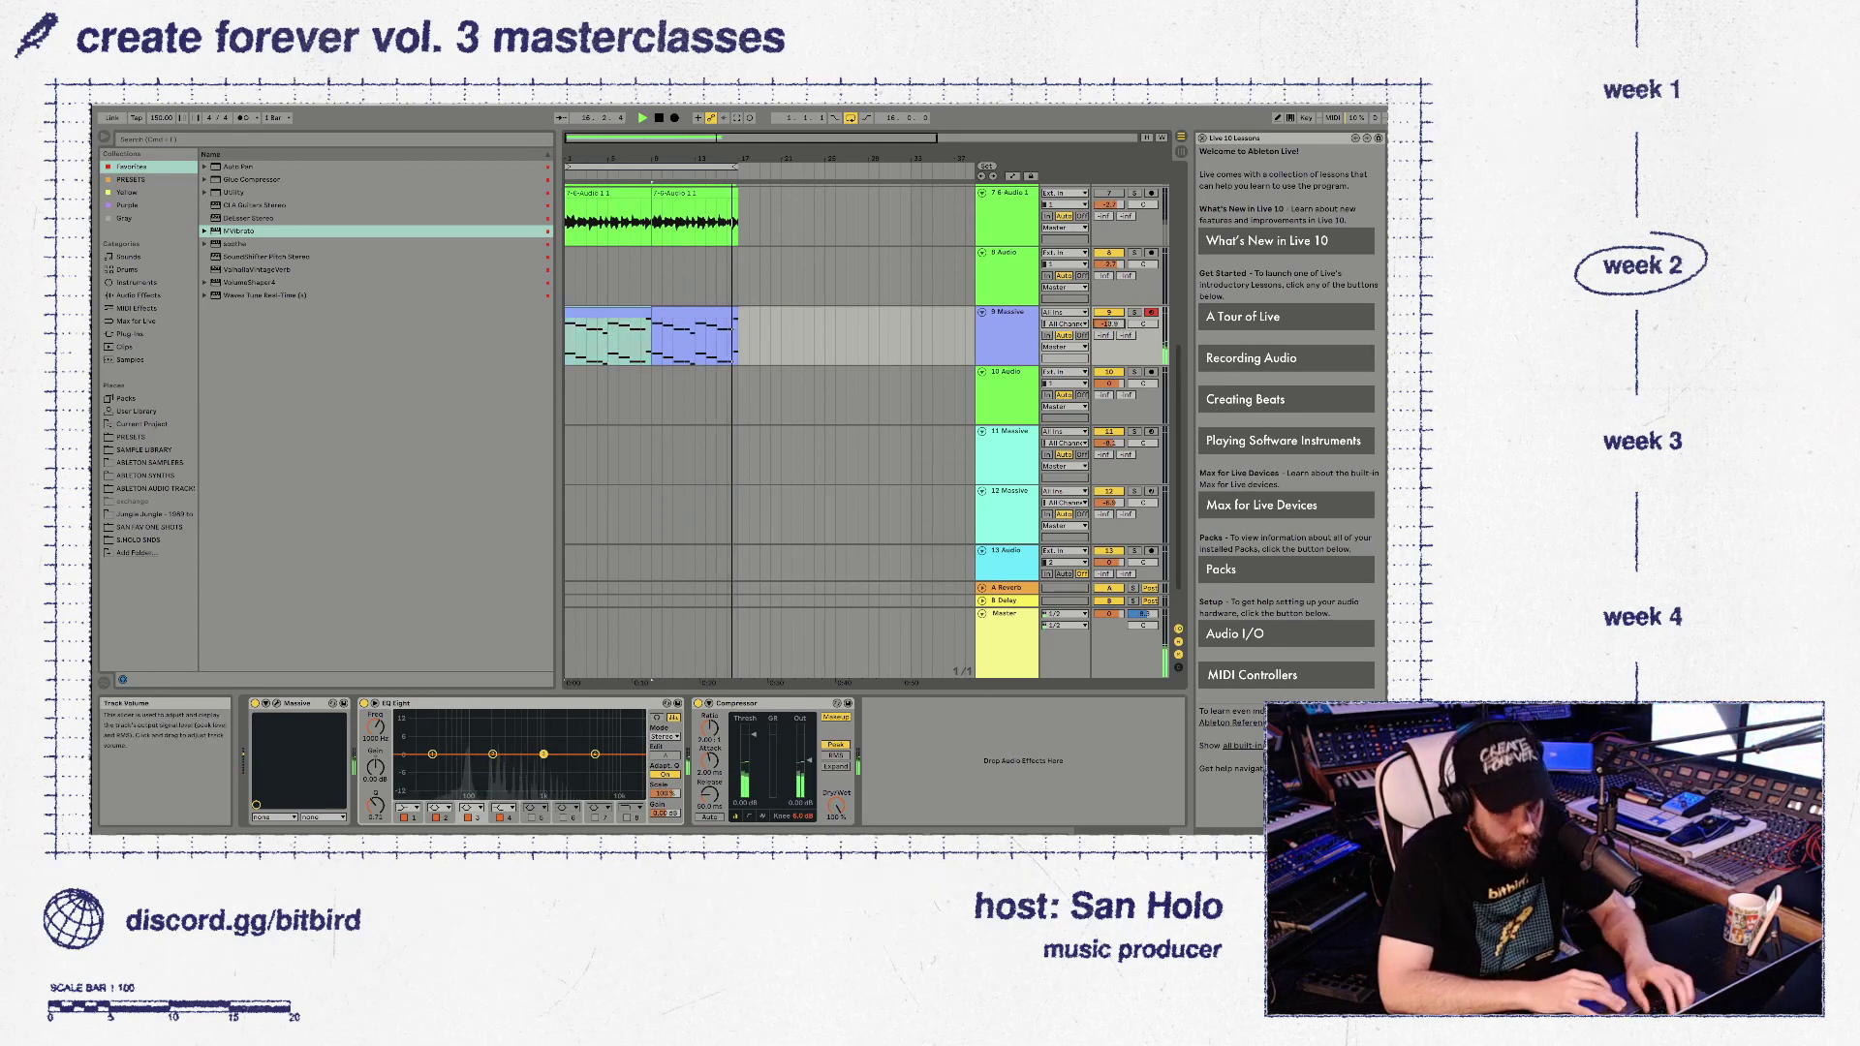
# Raise the Reverb's dry/wet amount on the 4 Audio guitar track and restart playback
pyautogui.scroll(1, 770, 431)
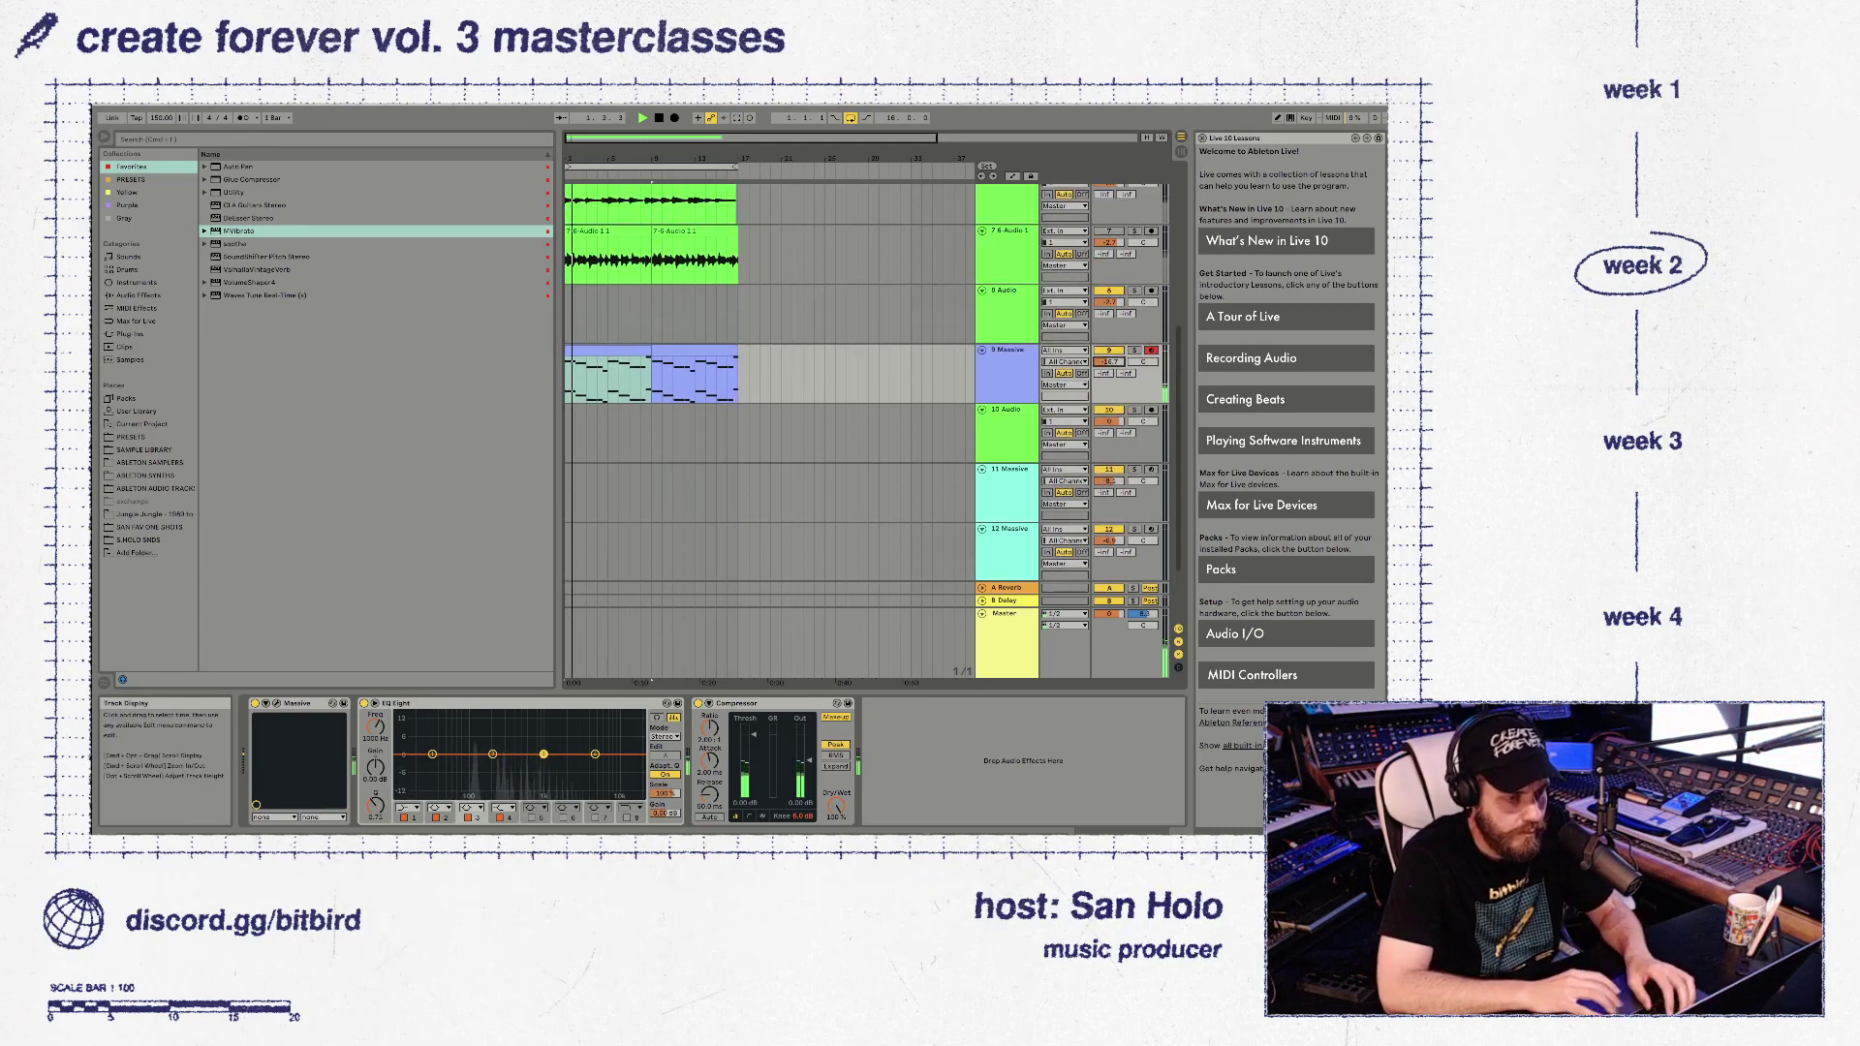
pyautogui.scroll(5, 770, 431)
pyautogui.press('space')
pyautogui.click(1008, 265)
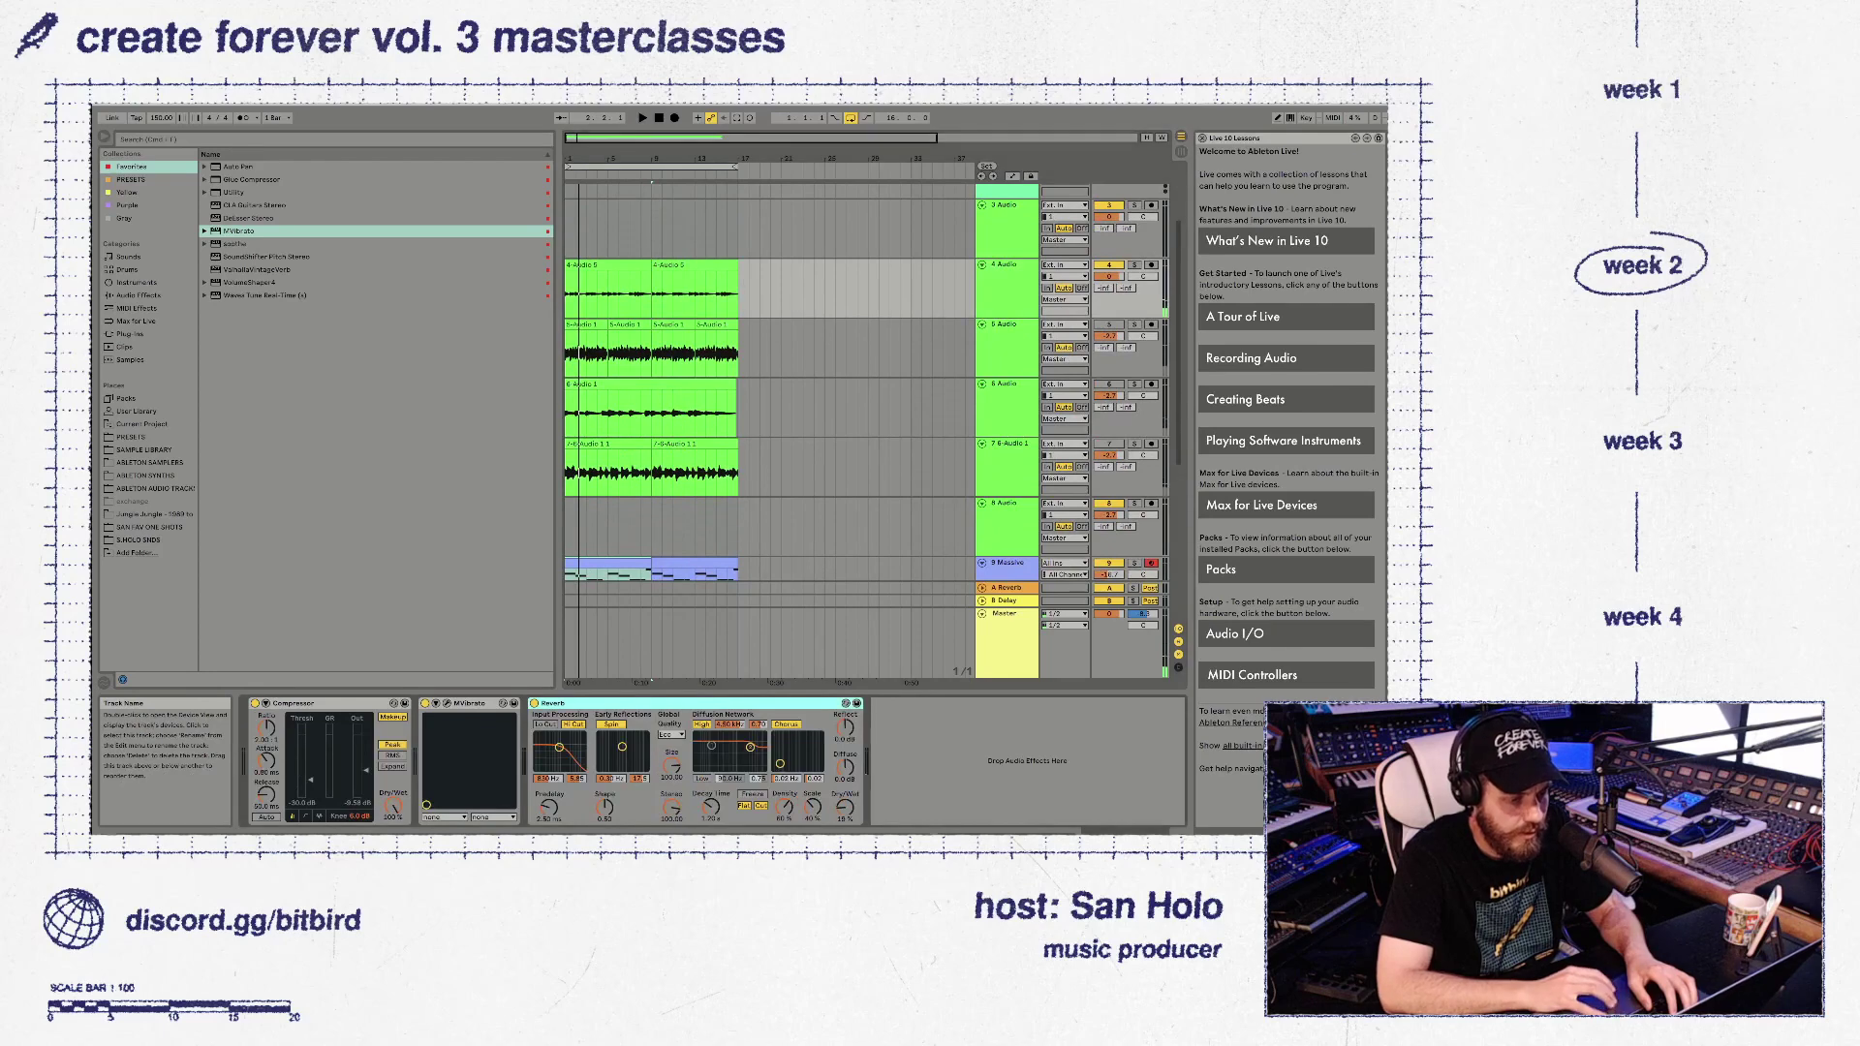
pyautogui.moveTo(844, 807); pyautogui.dragTo(844, 779)
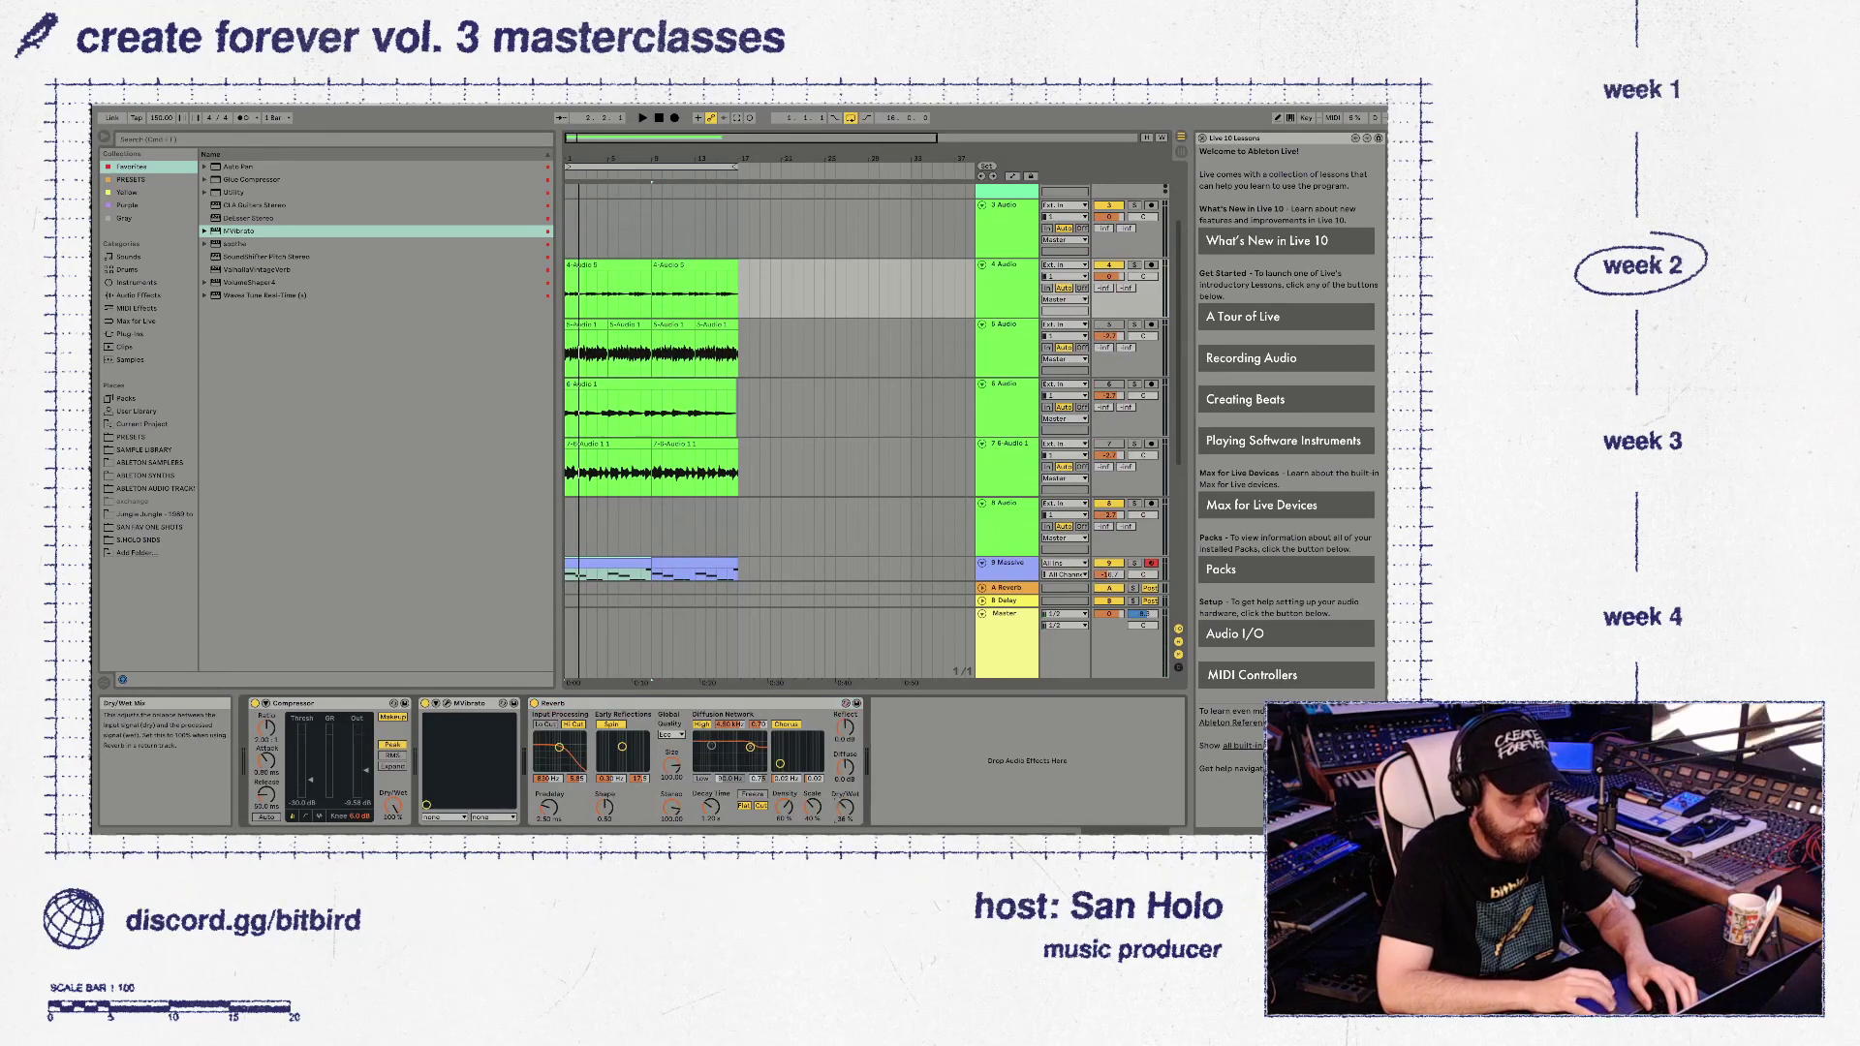
pyautogui.press('space')
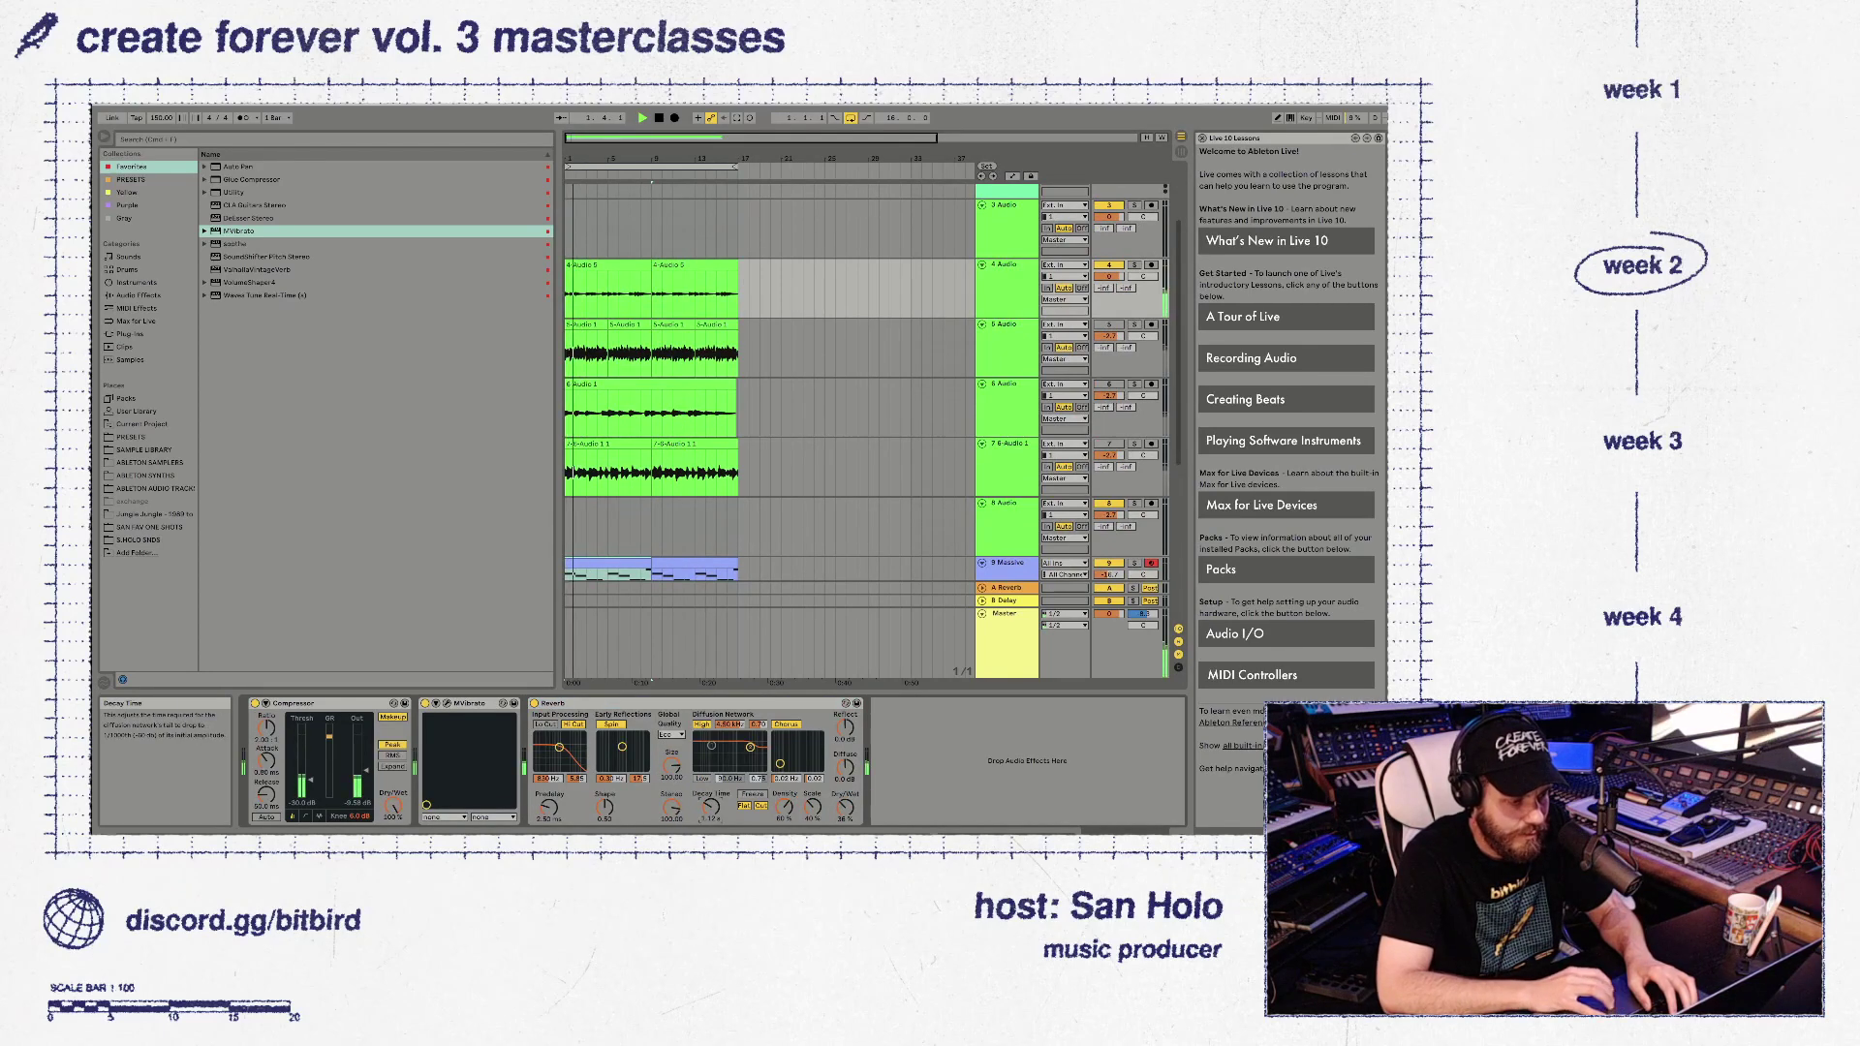
# Add Erosion after the Reverb on the 4 Audio track, set it to Wide Noise and raise its amount
pyautogui.click(139, 295)
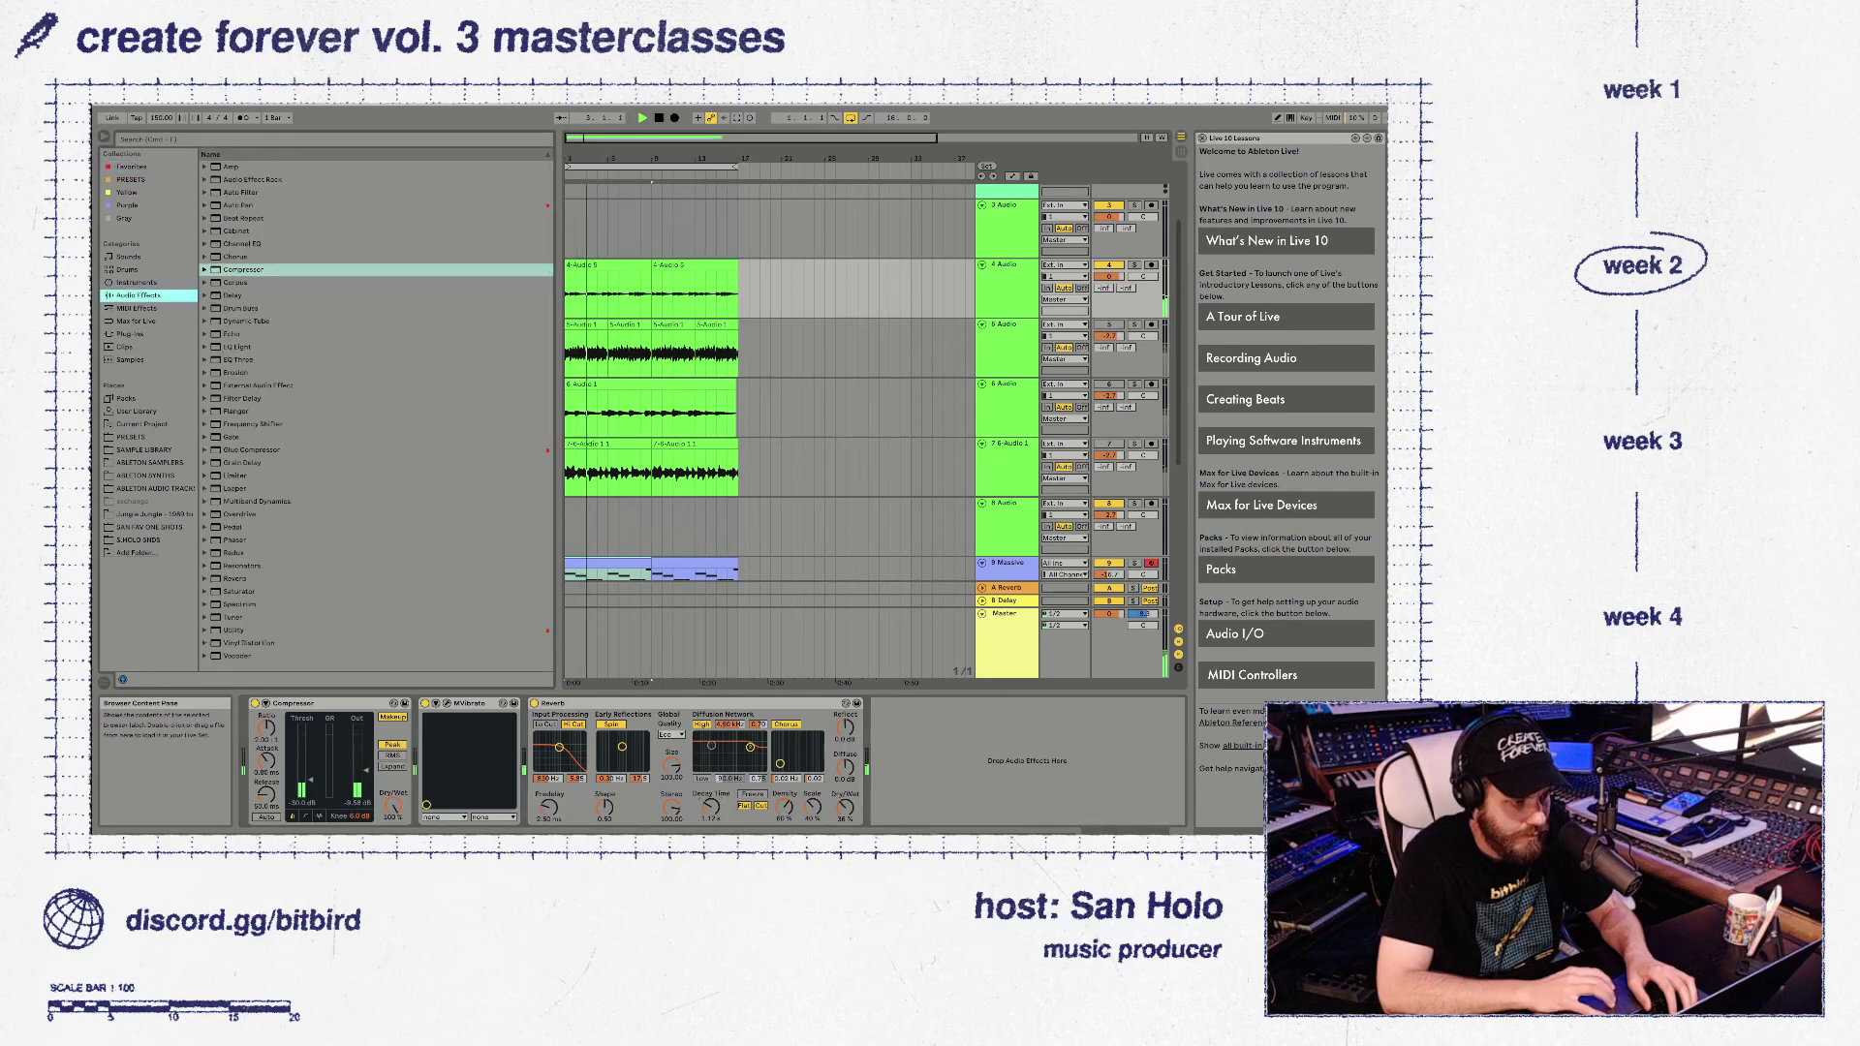
pyautogui.click(236, 372)
pyautogui.doubleClick(235, 372)
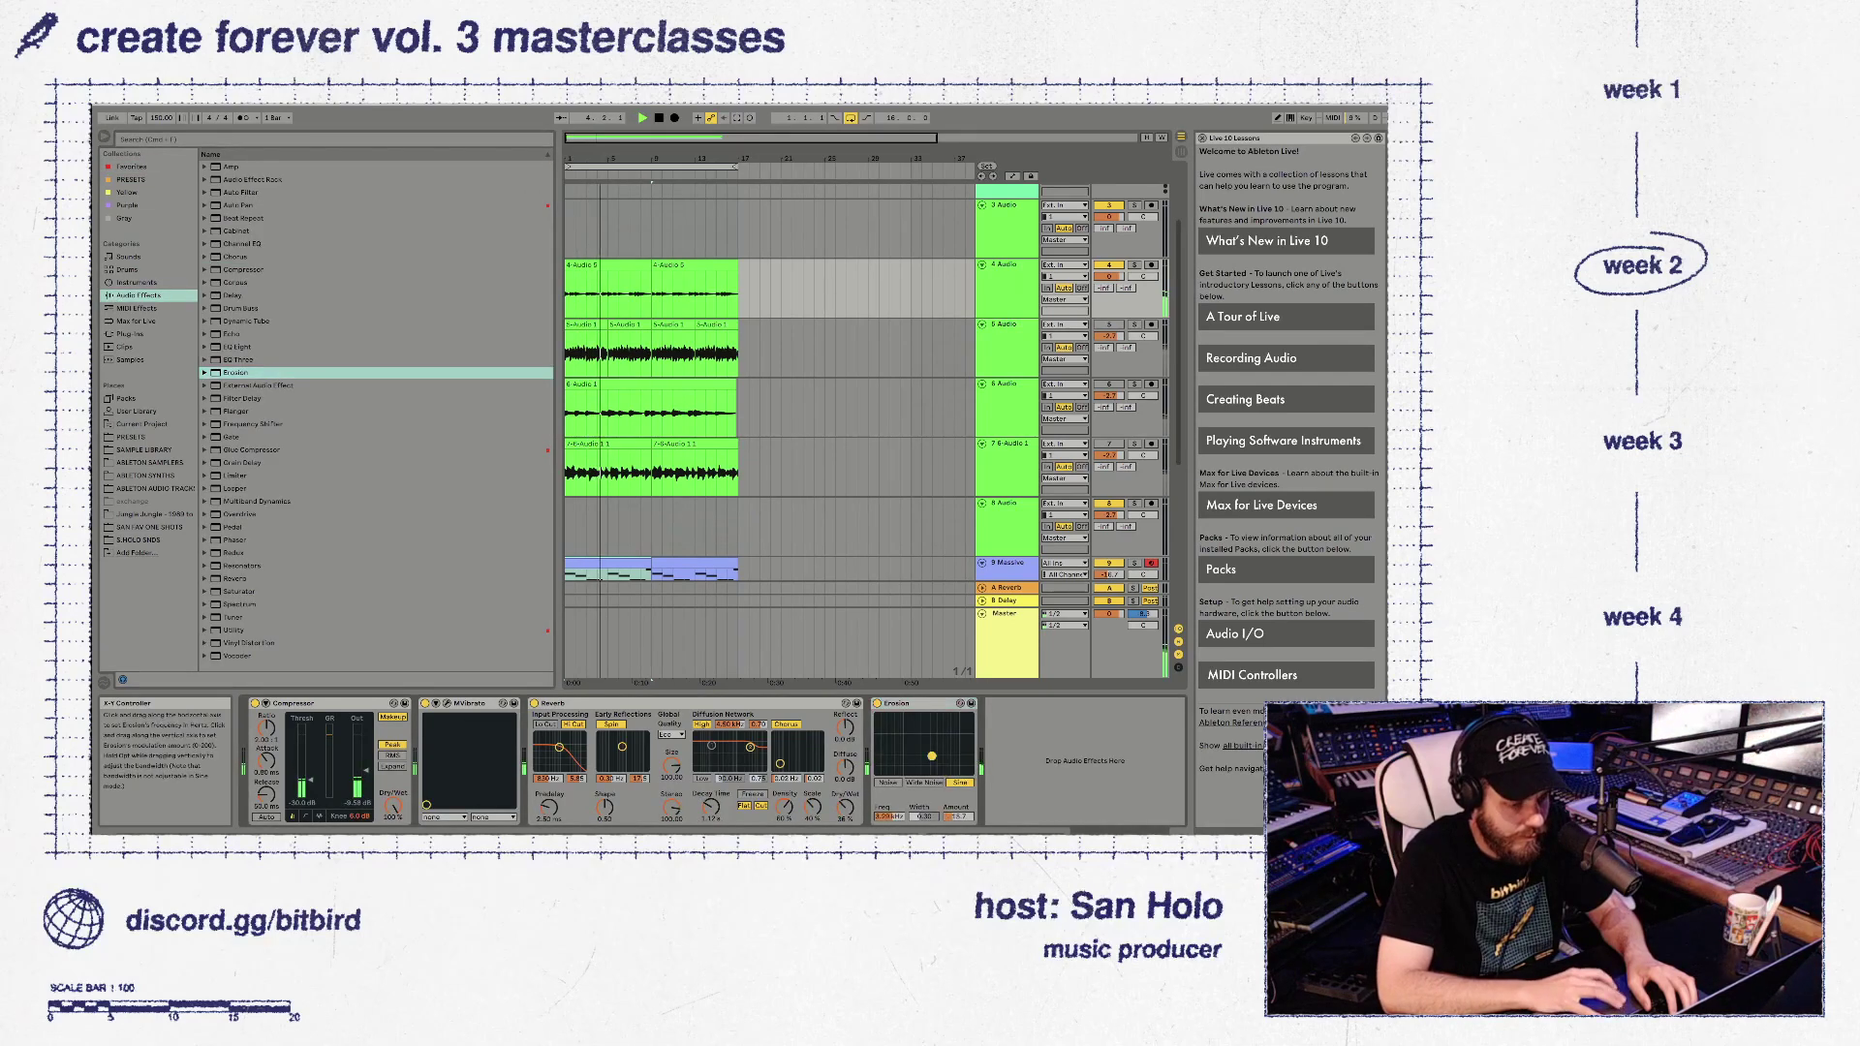
pyautogui.click(923, 783)
pyautogui.moveTo(932, 771); pyautogui.dragTo(932, 760)
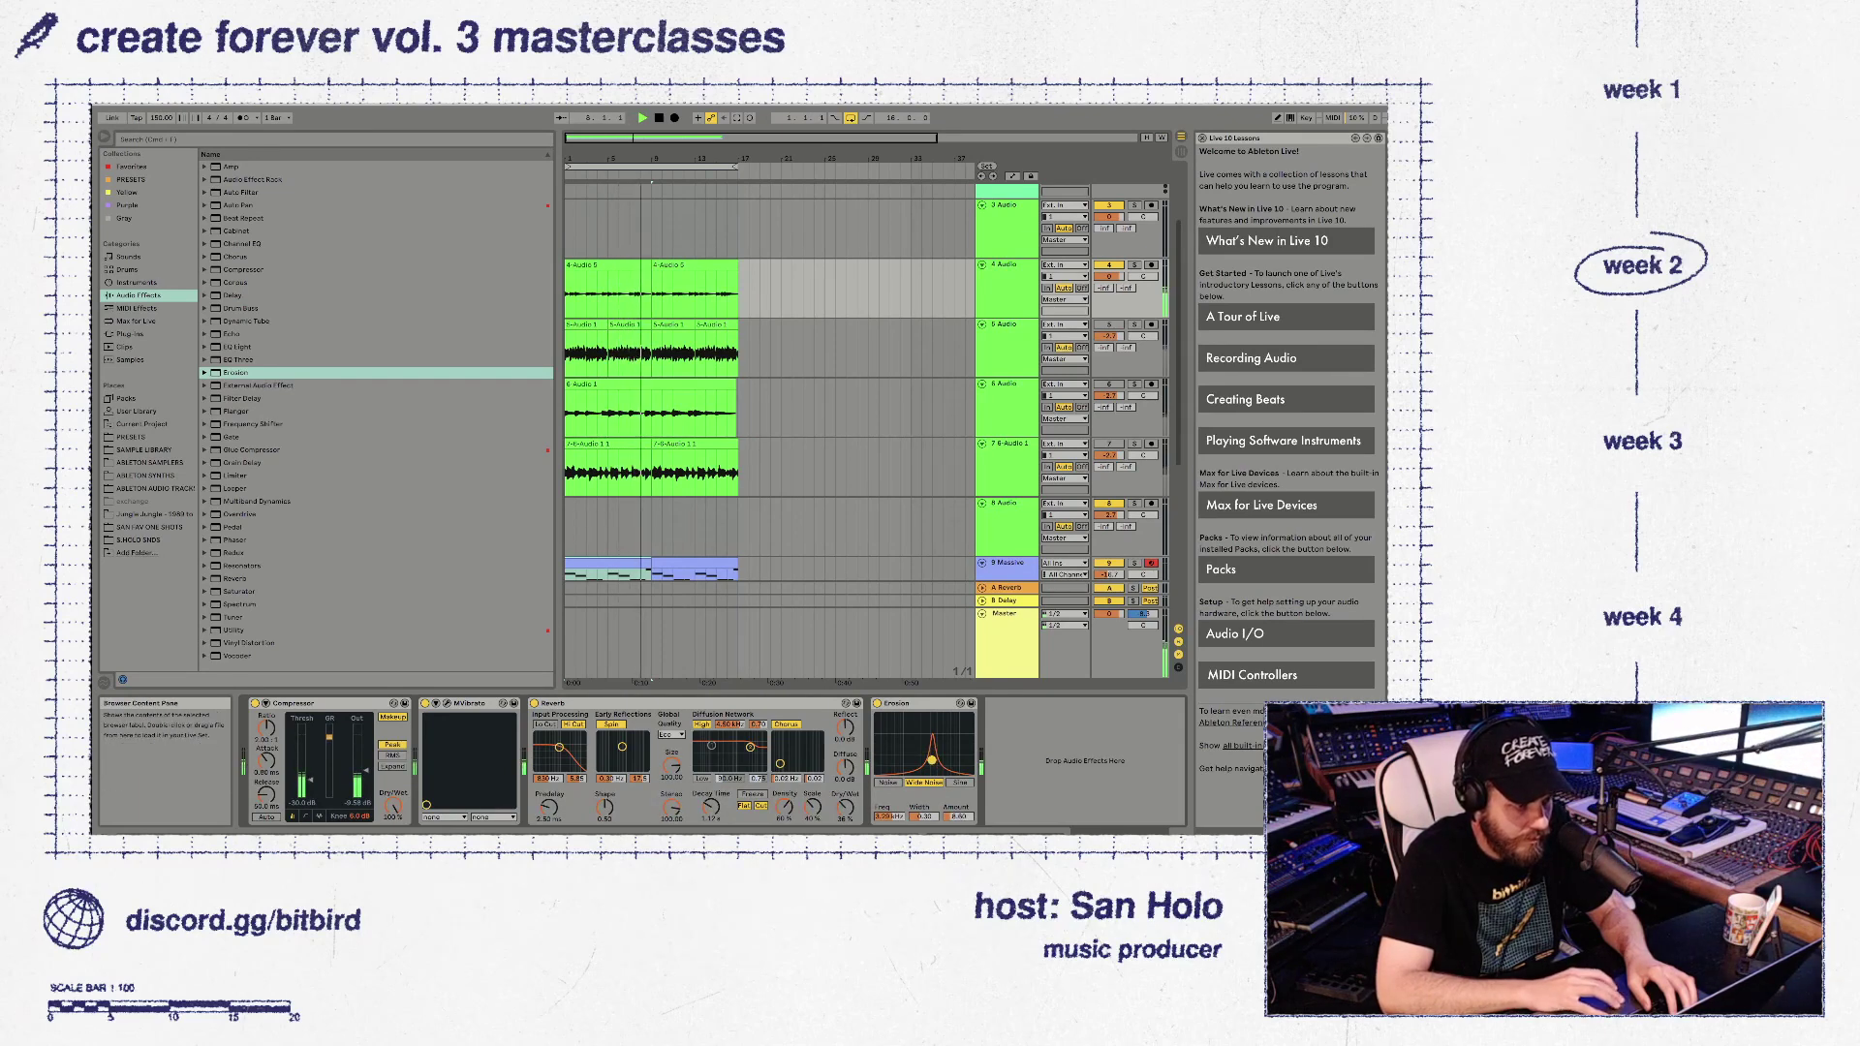
# Add Redux and EQ Eight to the 4 Audio track and roll off the highs with the EQ's last band
pyautogui.click(234, 552)
pyautogui.doubleClick(234, 552)
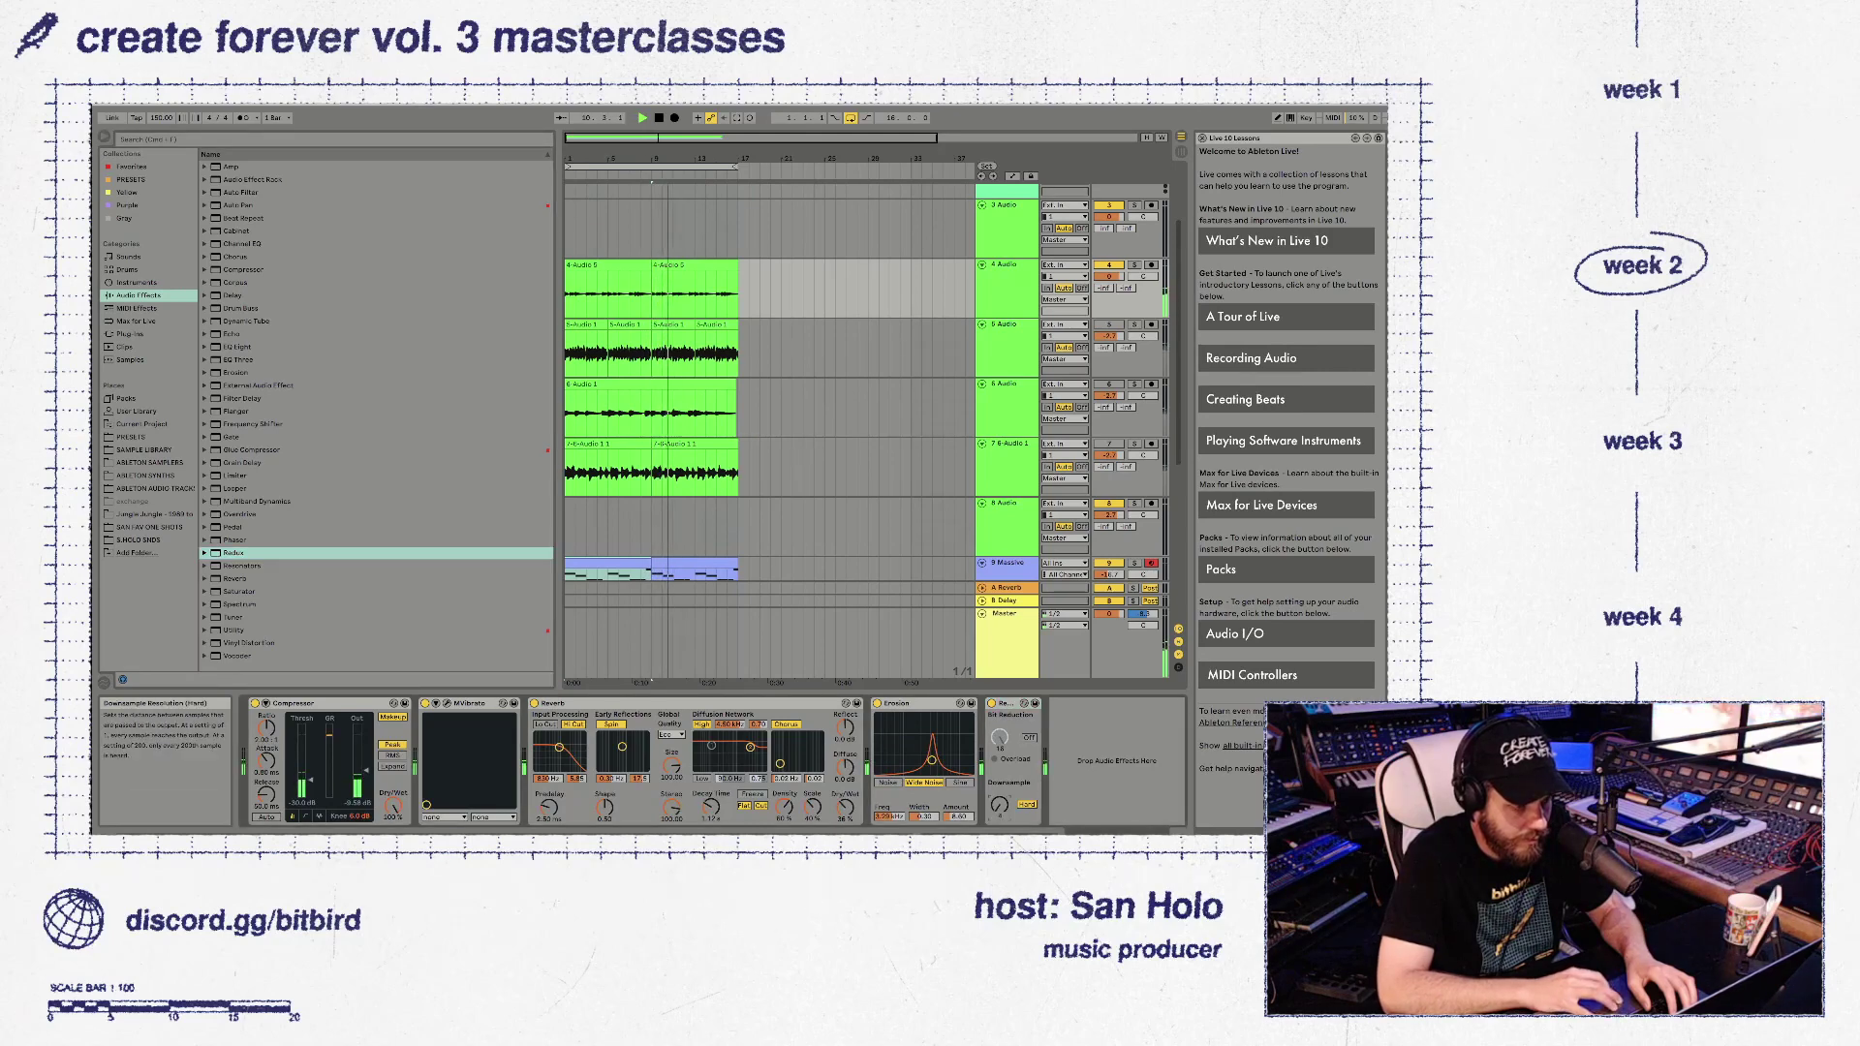
pyautogui.doubleClick(238, 347)
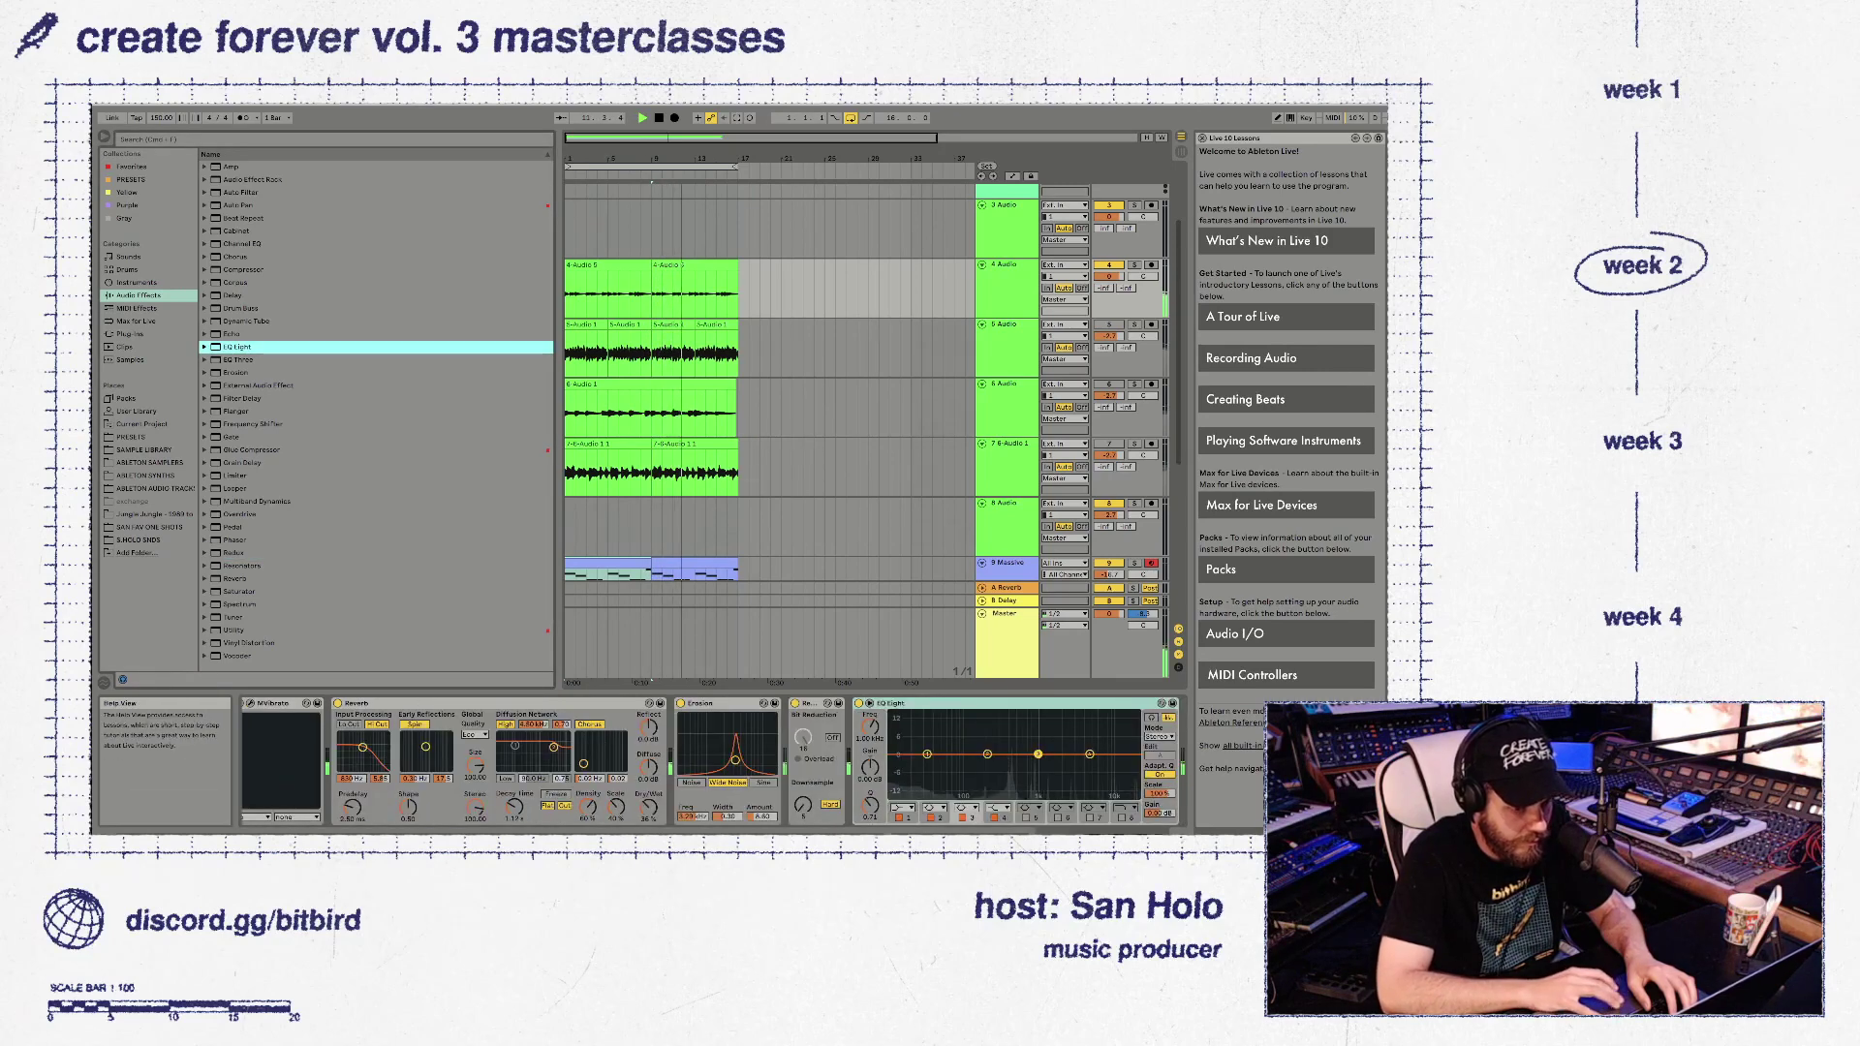
pyautogui.click(1122, 817)
pyautogui.moveTo(1127, 763); pyautogui.dragTo(1078, 764)
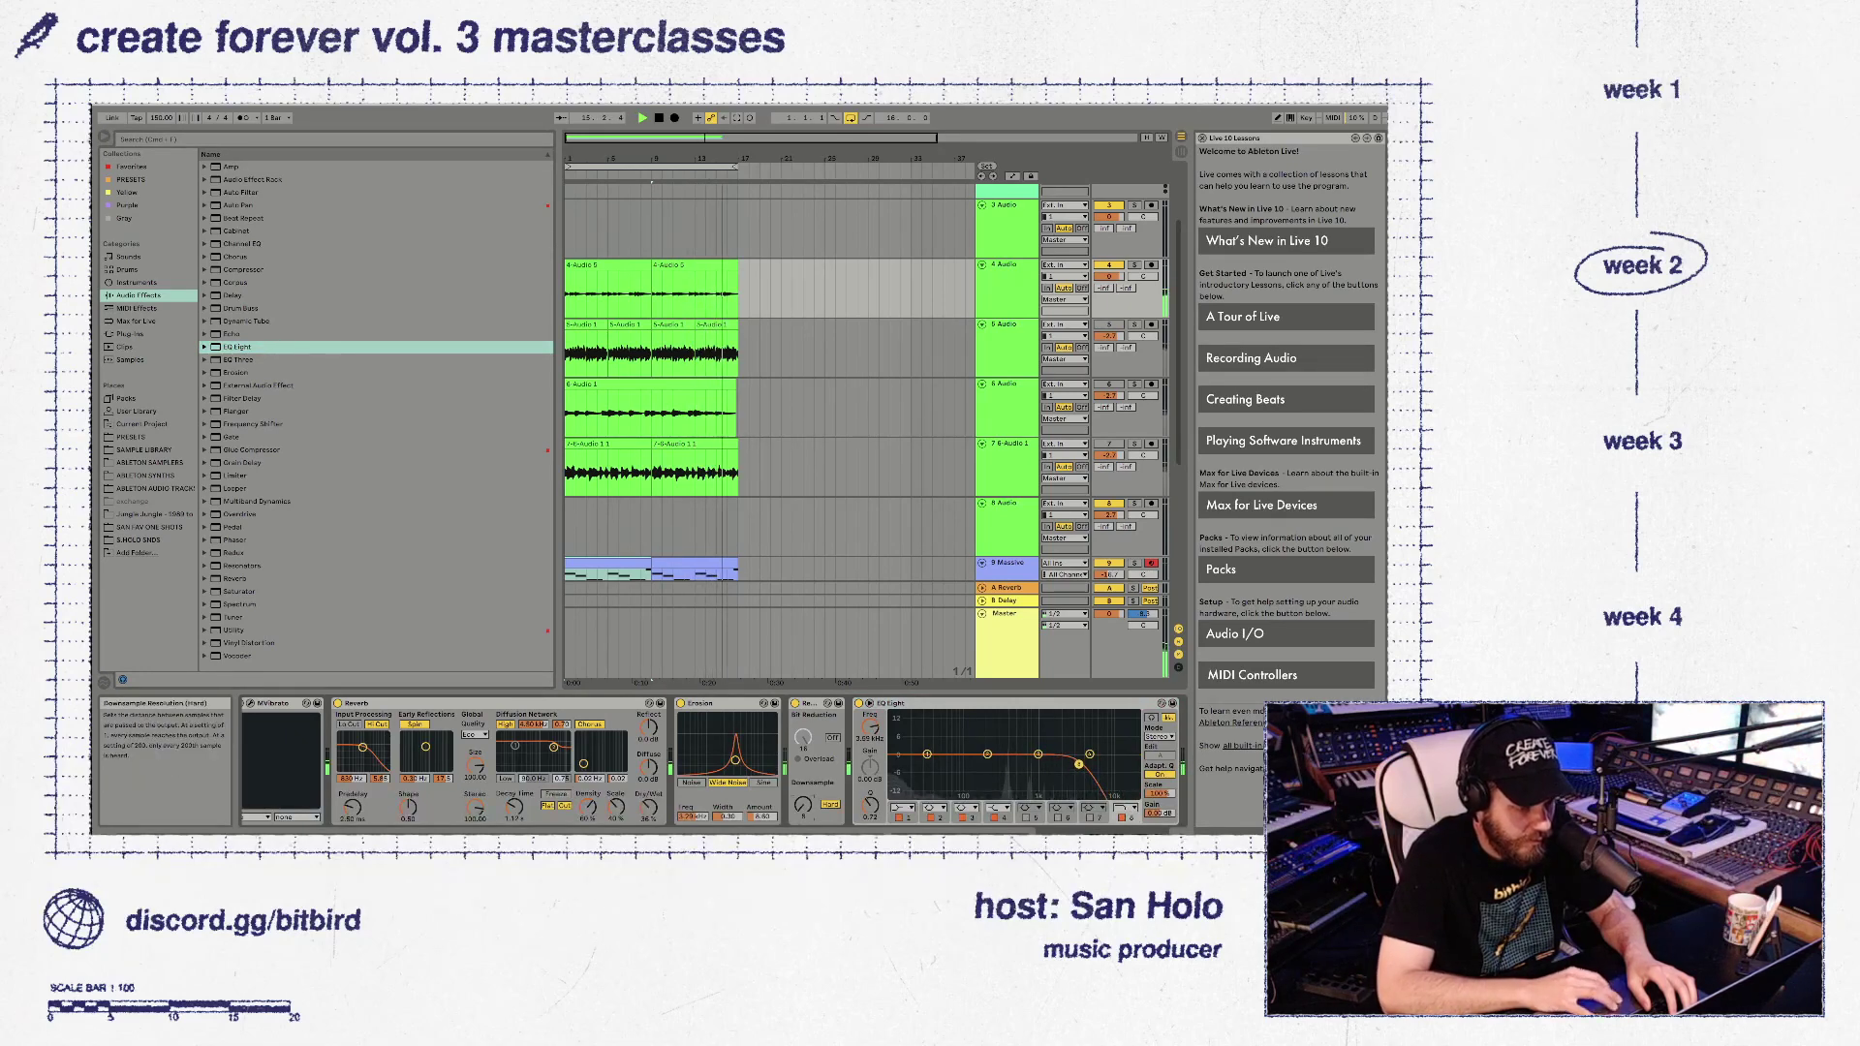
# Raise the Redux downsample amount on the 4 Audio track, check the 6 Audio track's effects and stop playback
pyautogui.moveTo(803, 804); pyautogui.dragTo(803, 792)
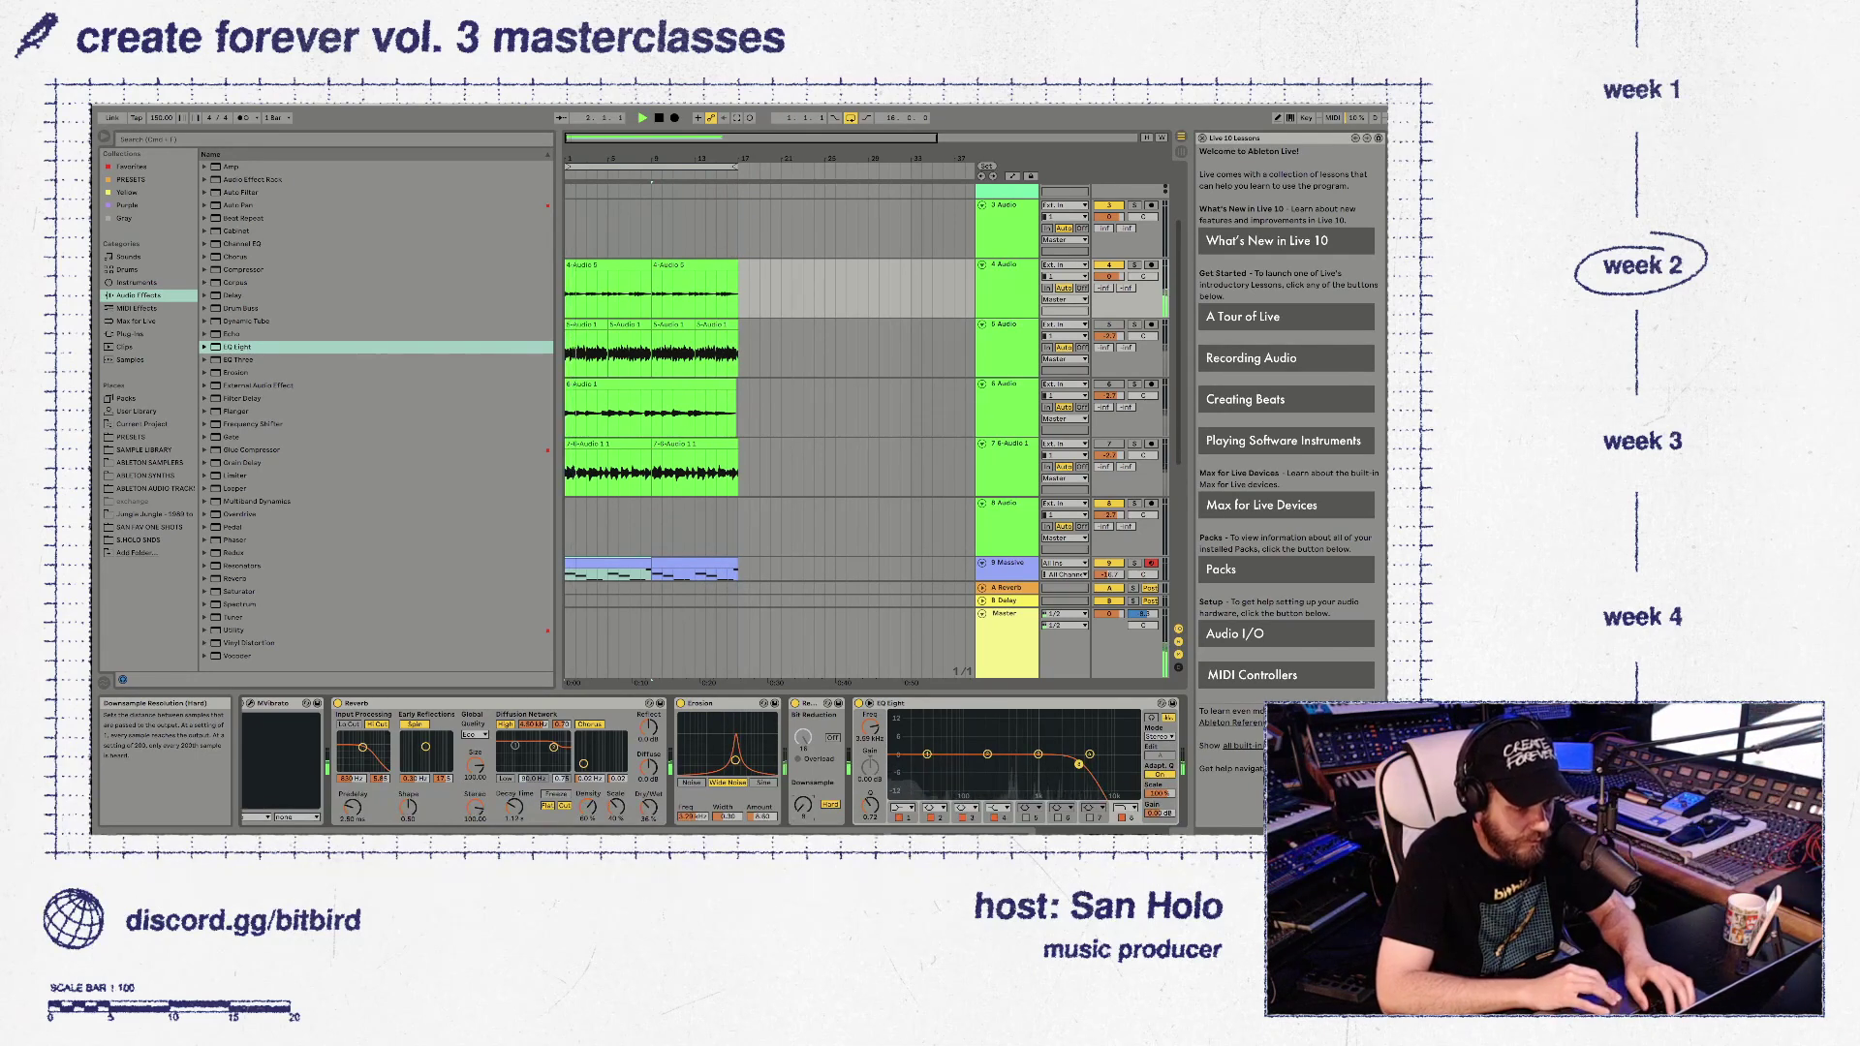
pyautogui.click(858, 407)
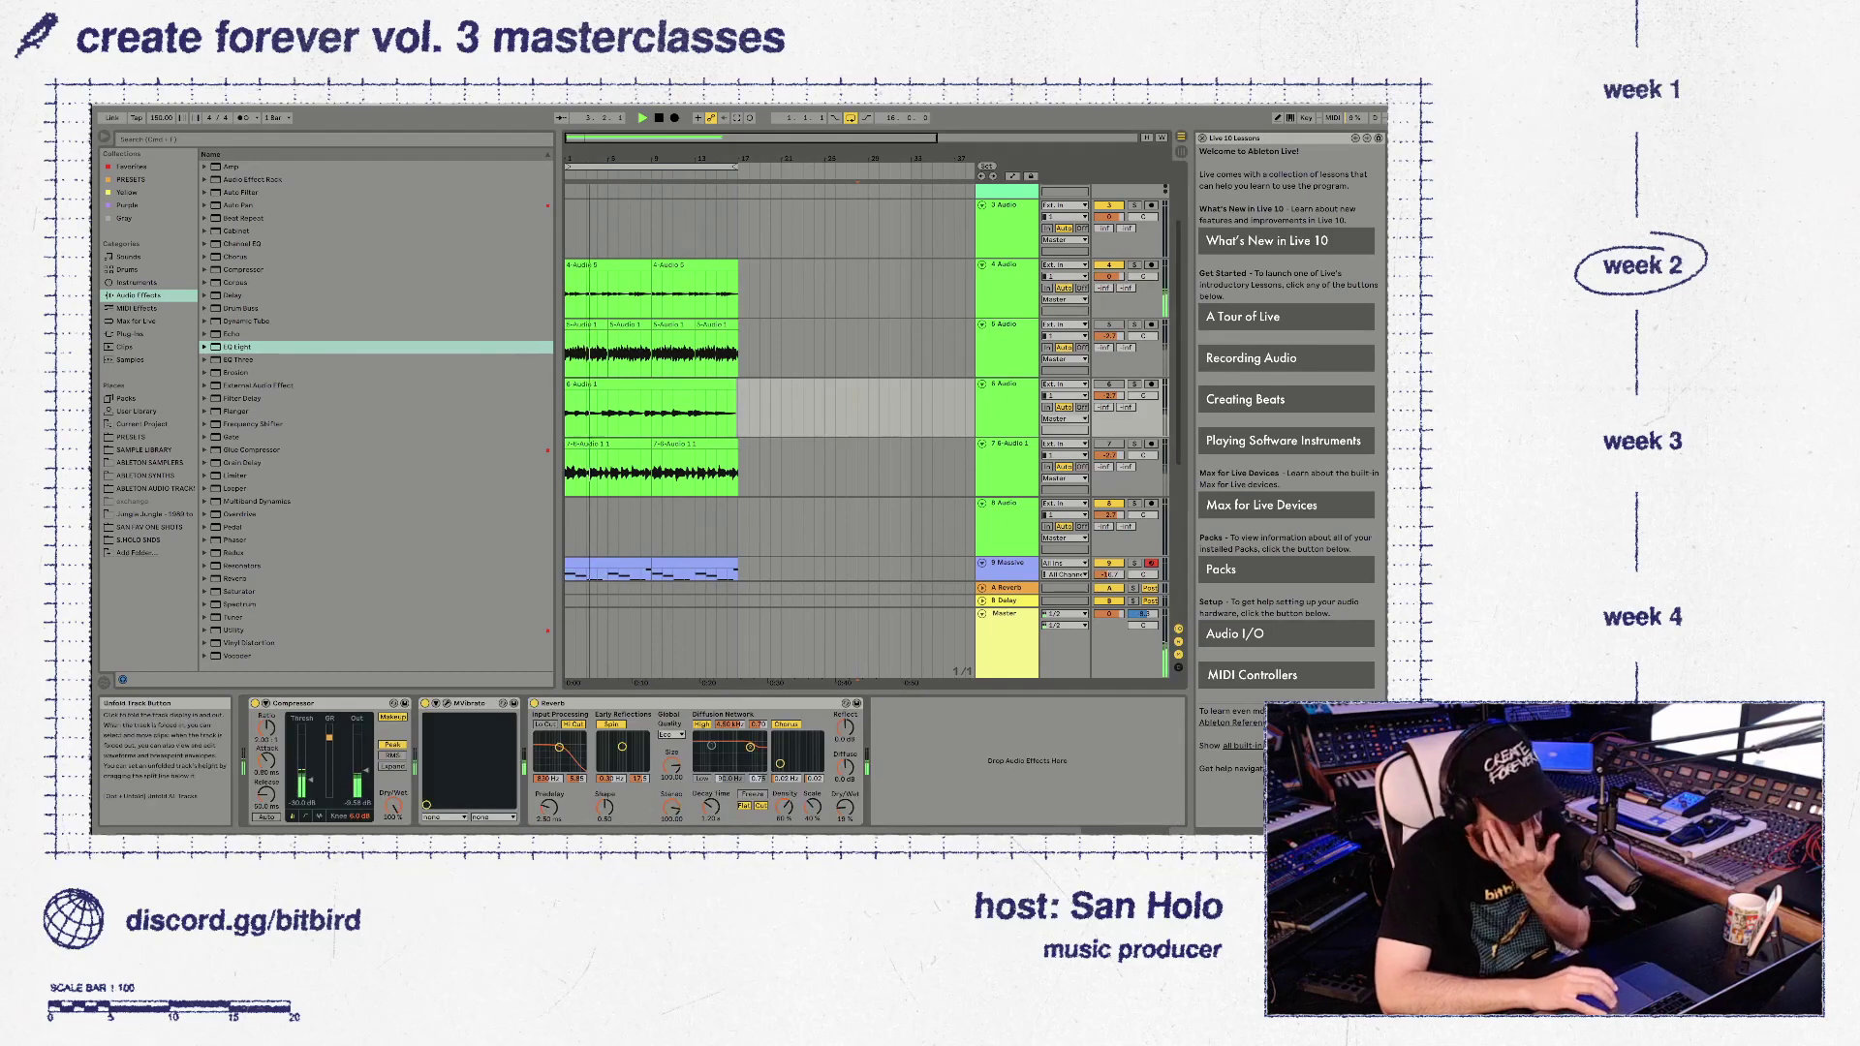
pyautogui.scroll(-5, 857, 408)
pyautogui.scroll(2, 867, 431)
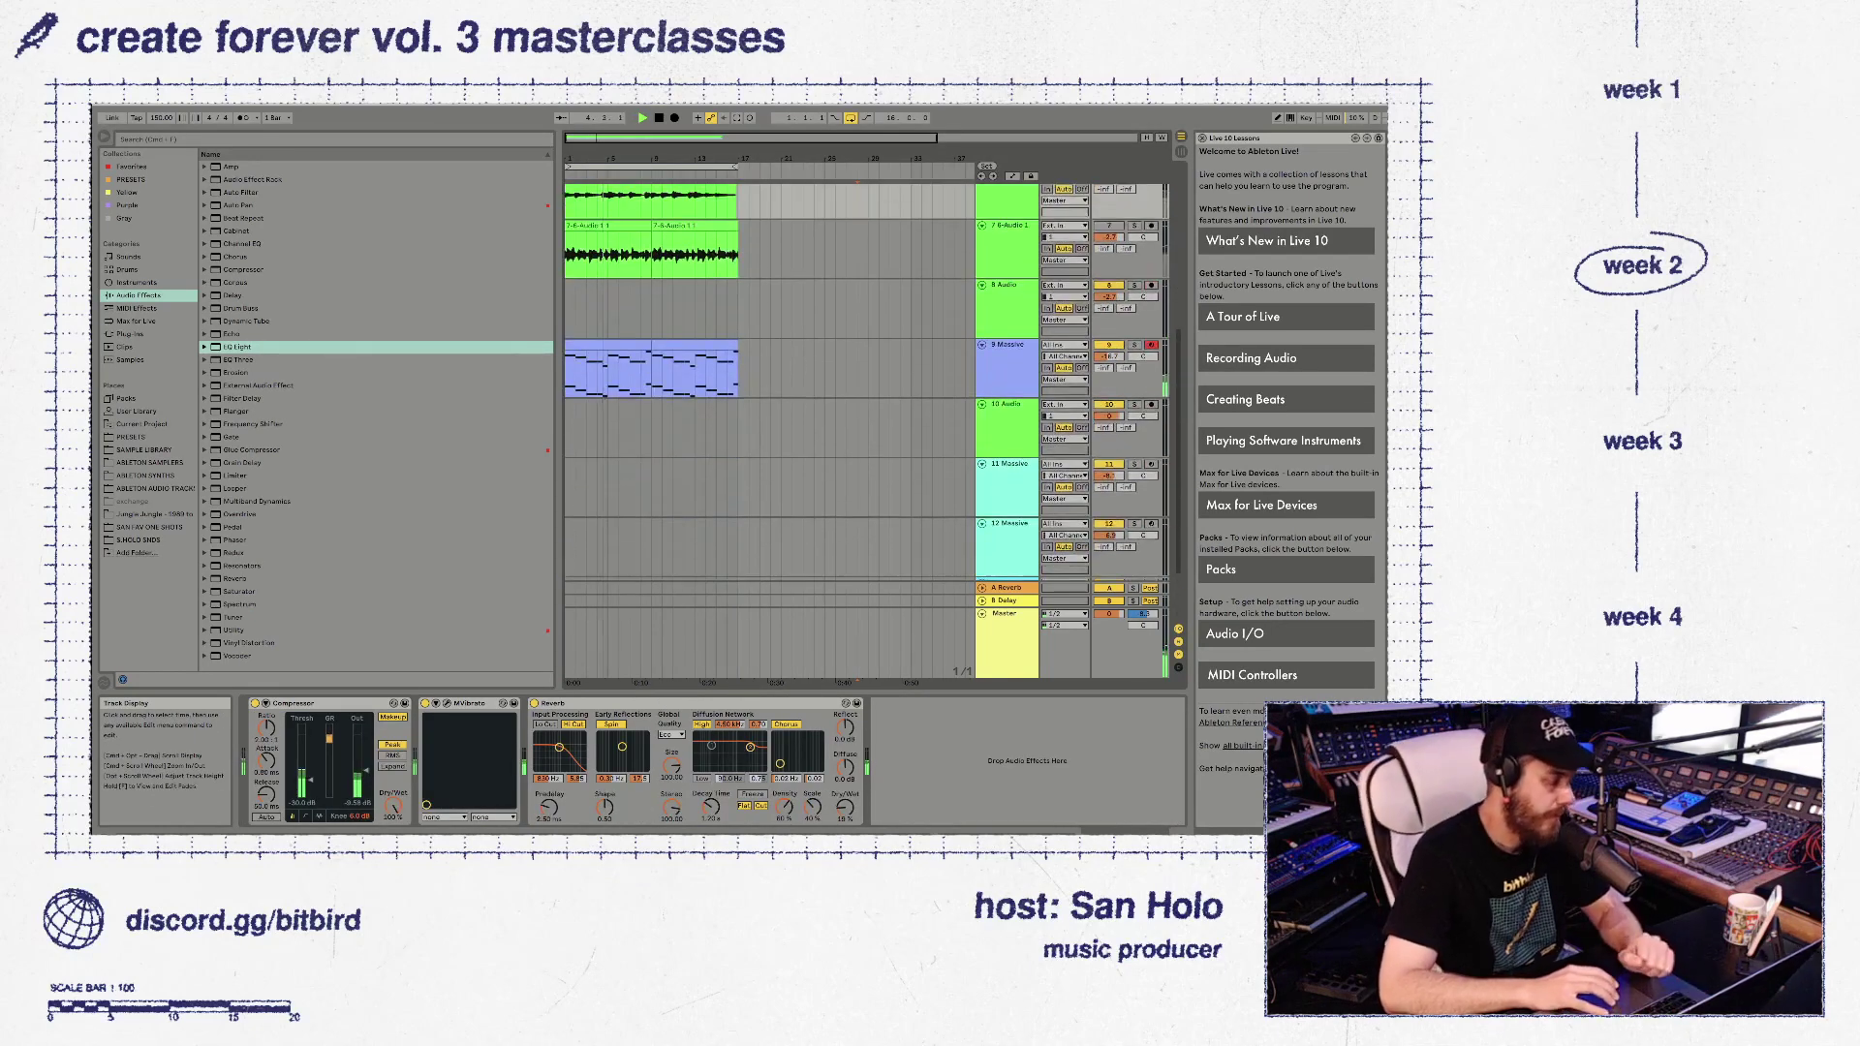
pyautogui.scroll(1, 867, 431)
pyautogui.scroll(1, 867, 432)
pyautogui.press('space')
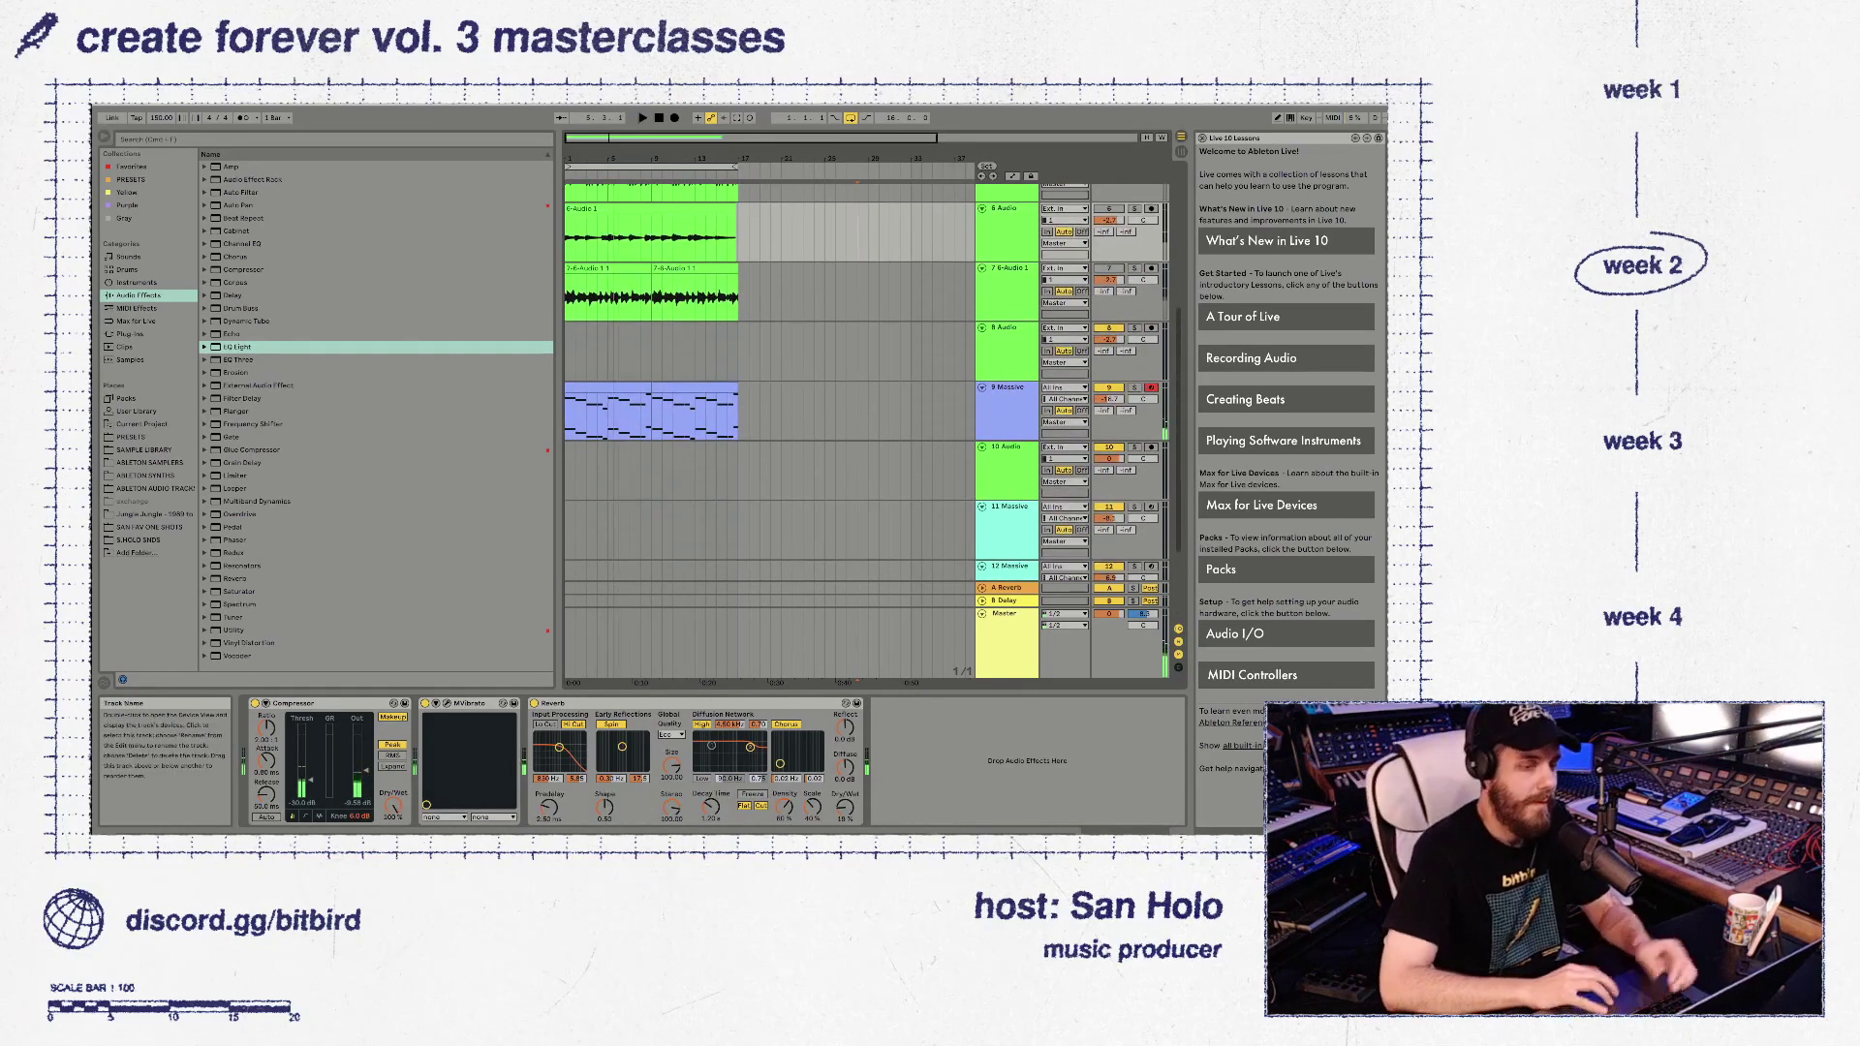
# Duplicate the 9 Massive track with its MIDI clips and instrument chain
pyautogui.click(1007, 396)
pyautogui.press('super+d')
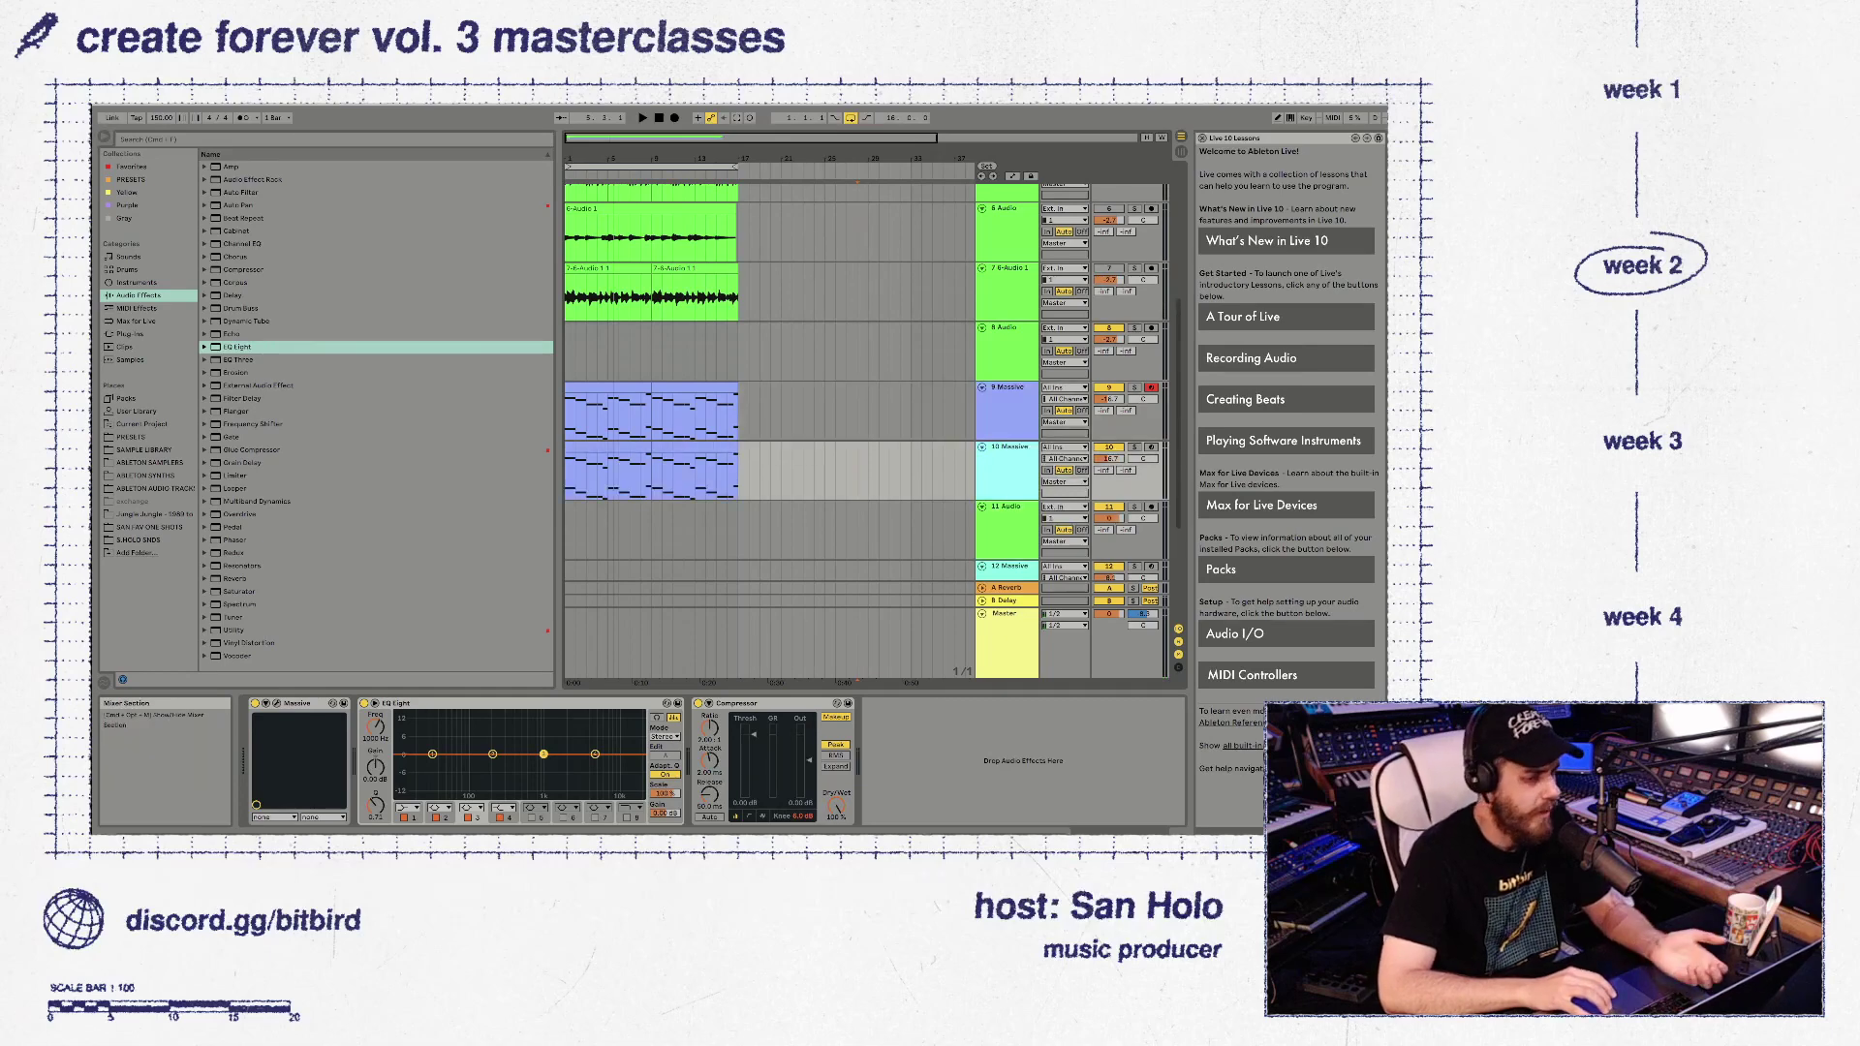
pyautogui.press('space')
pyautogui.press('space')
# Select both clips on the duplicated 10 Massive track and open their notes for editing at the opening bars
pyautogui.click(607, 446)
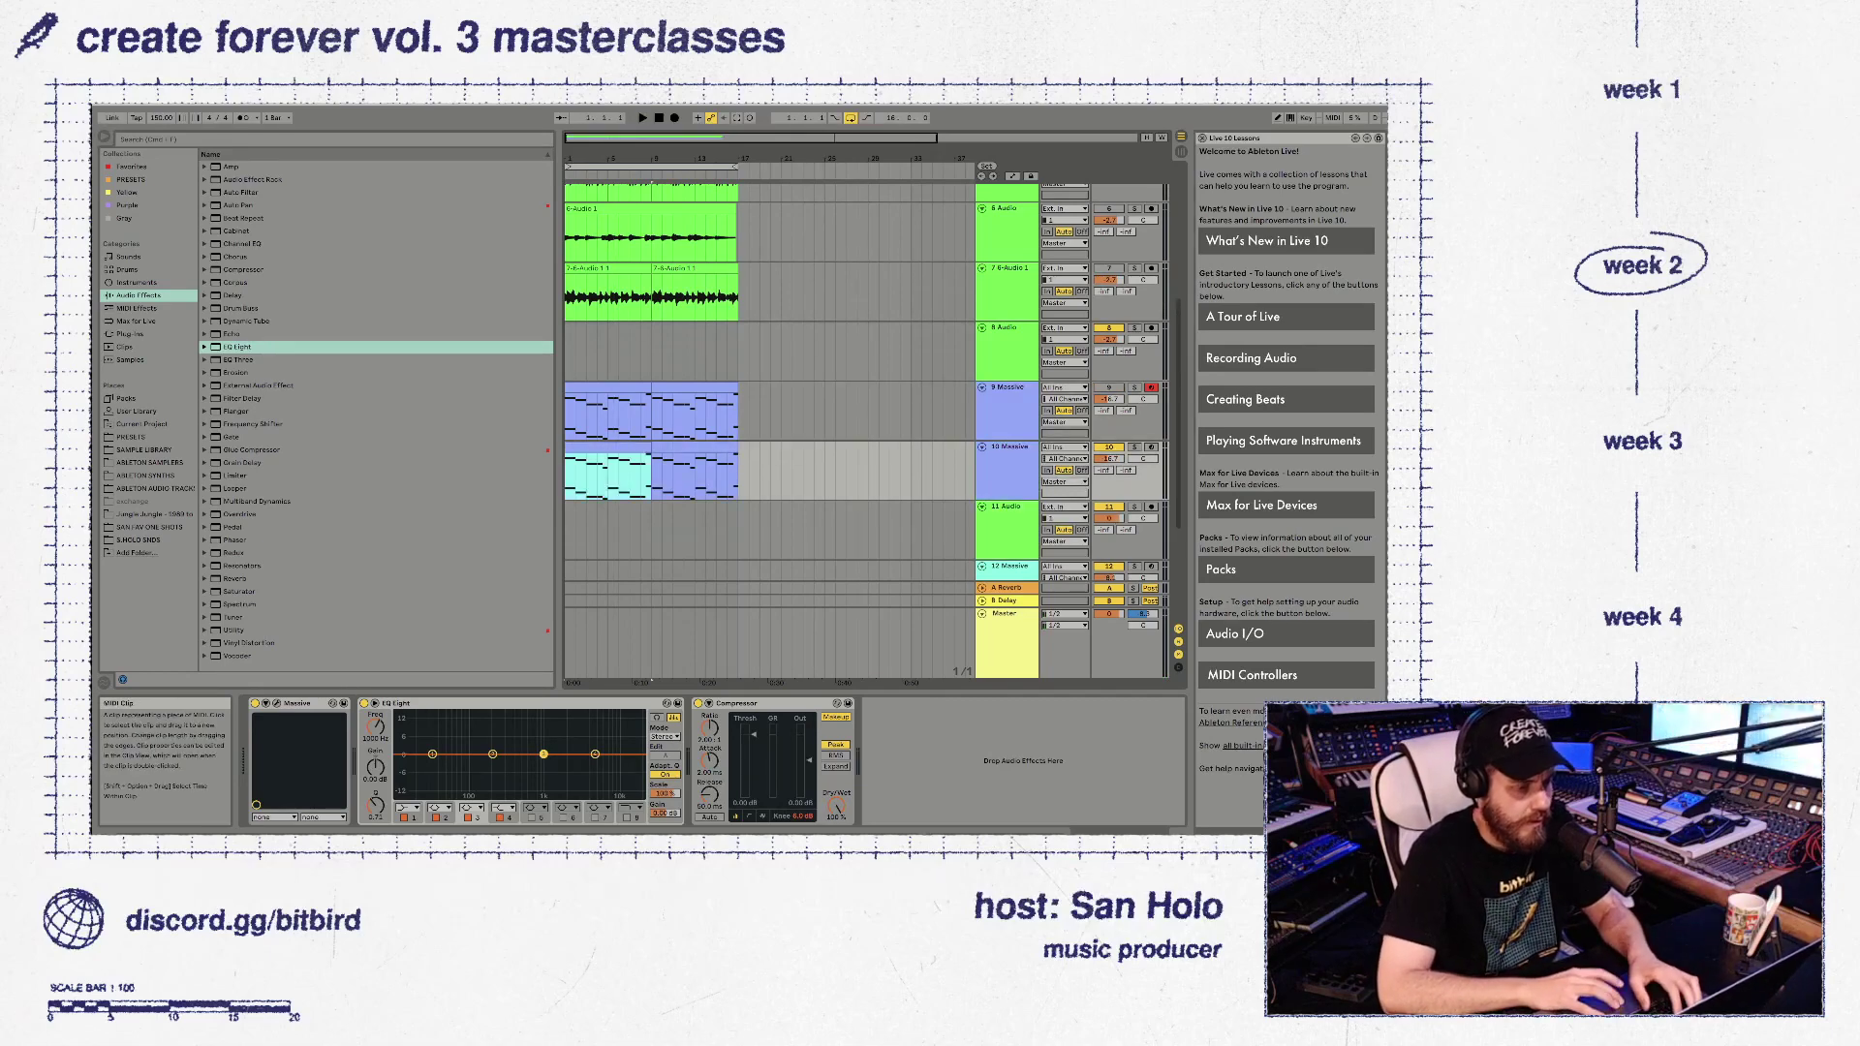
pyautogui.keyDown('shift'); pyautogui.click(694, 447); pyautogui.keyUp('shift')
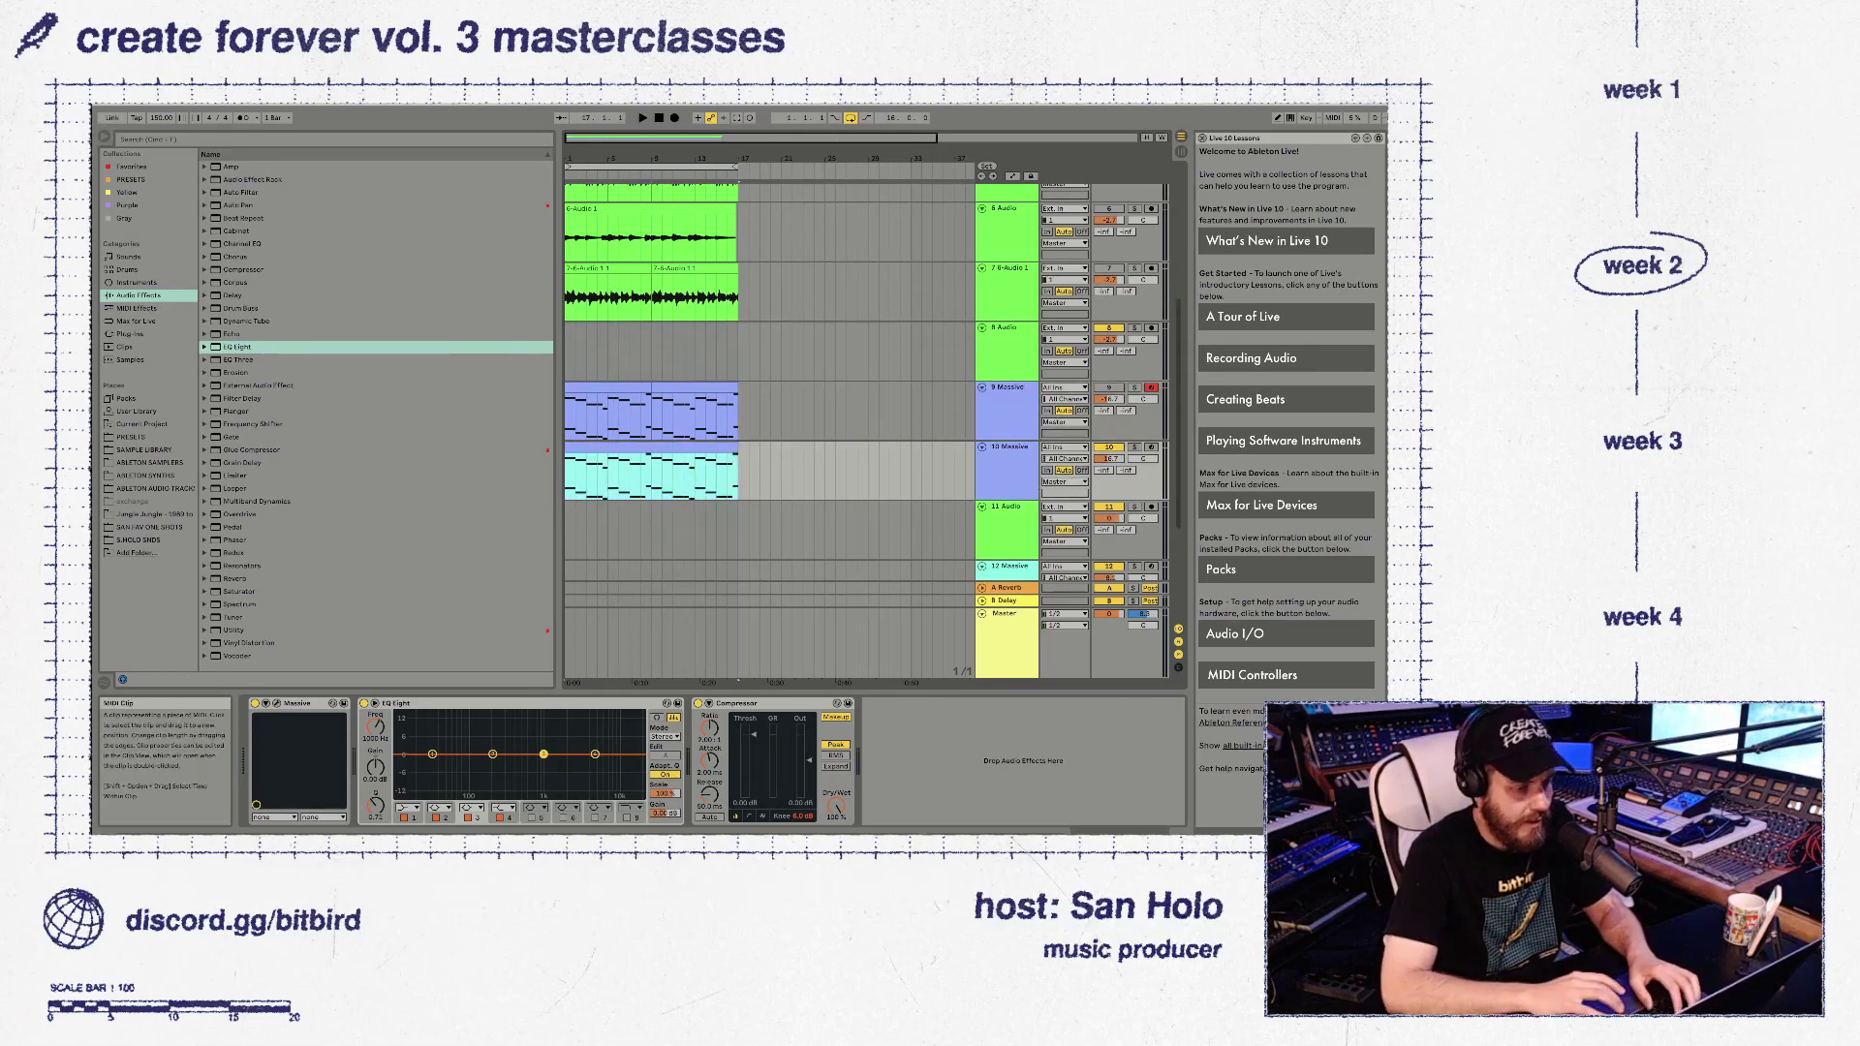
pyautogui.doubleClick(695, 447)
pyautogui.press('space')
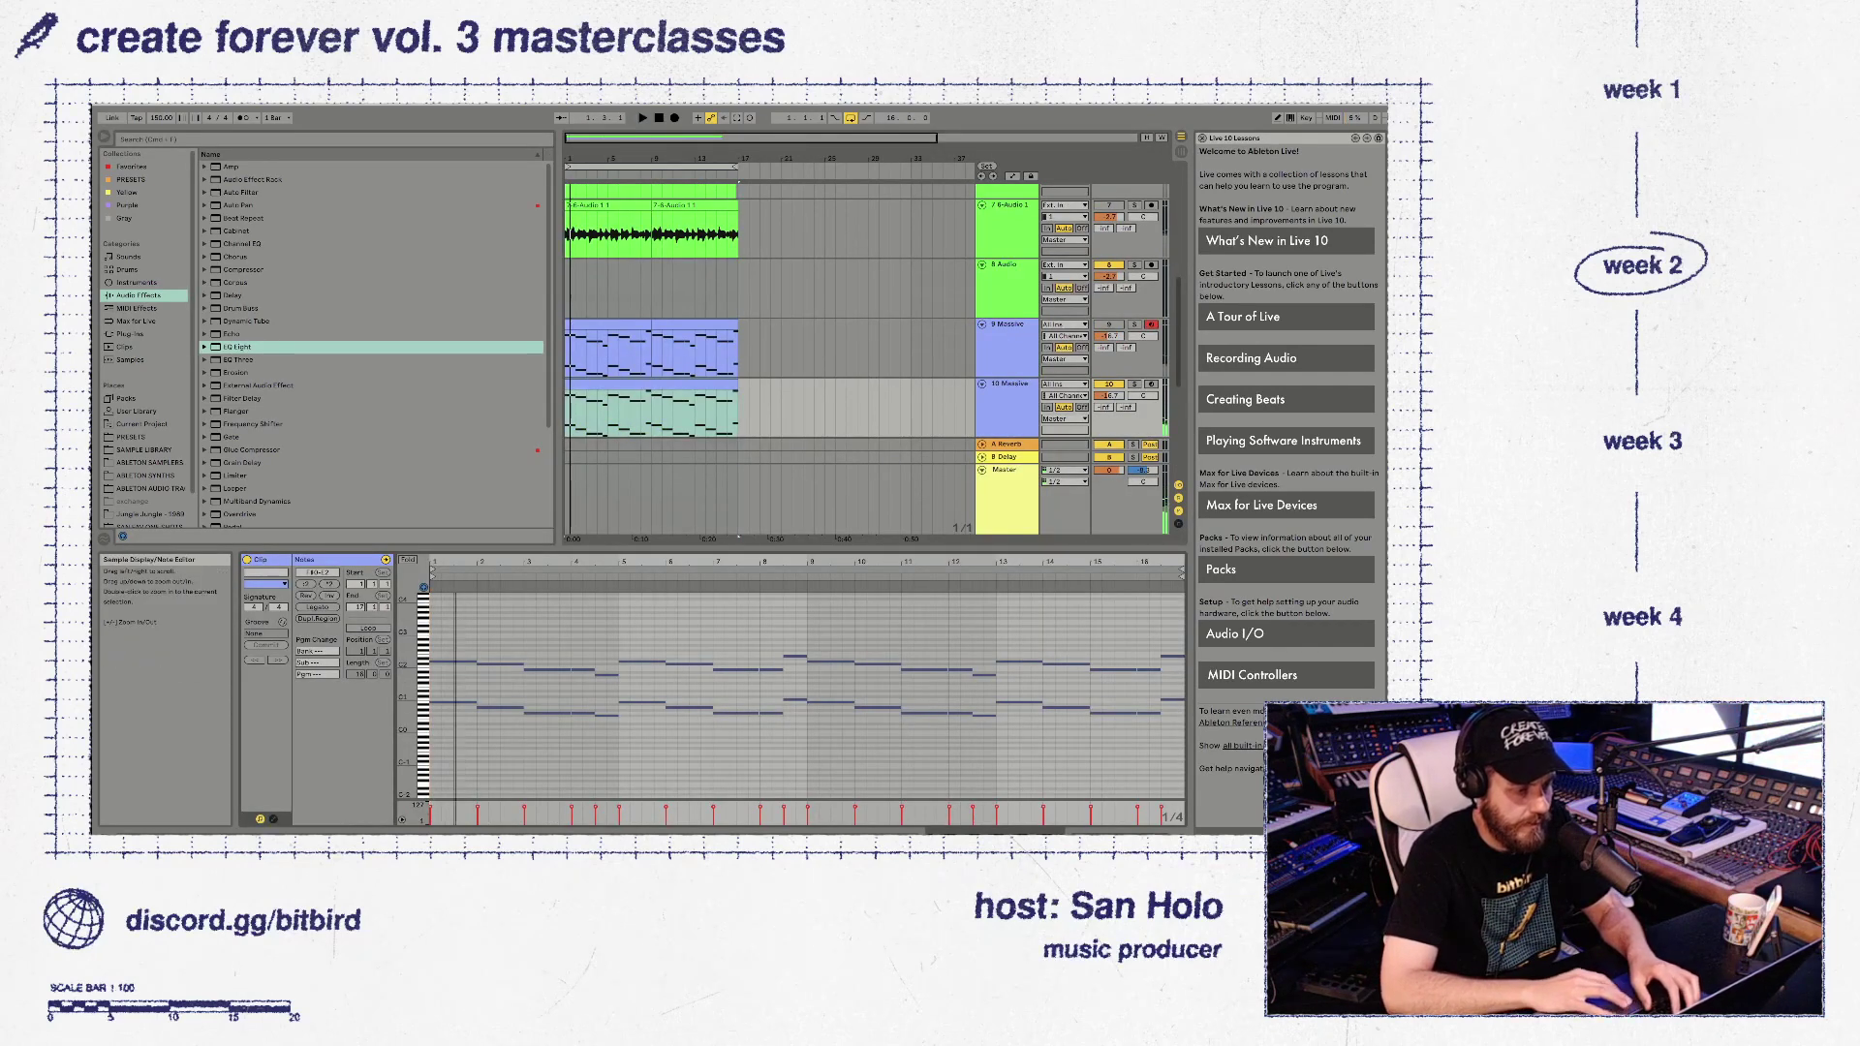
pyautogui.press('+')
pyautogui.press('+')
pyautogui.press('space')
pyautogui.hscroll(-3, 807, 694)
pyautogui.press('space')
pyautogui.press('space')
pyautogui.hscroll(-1, 808, 693)
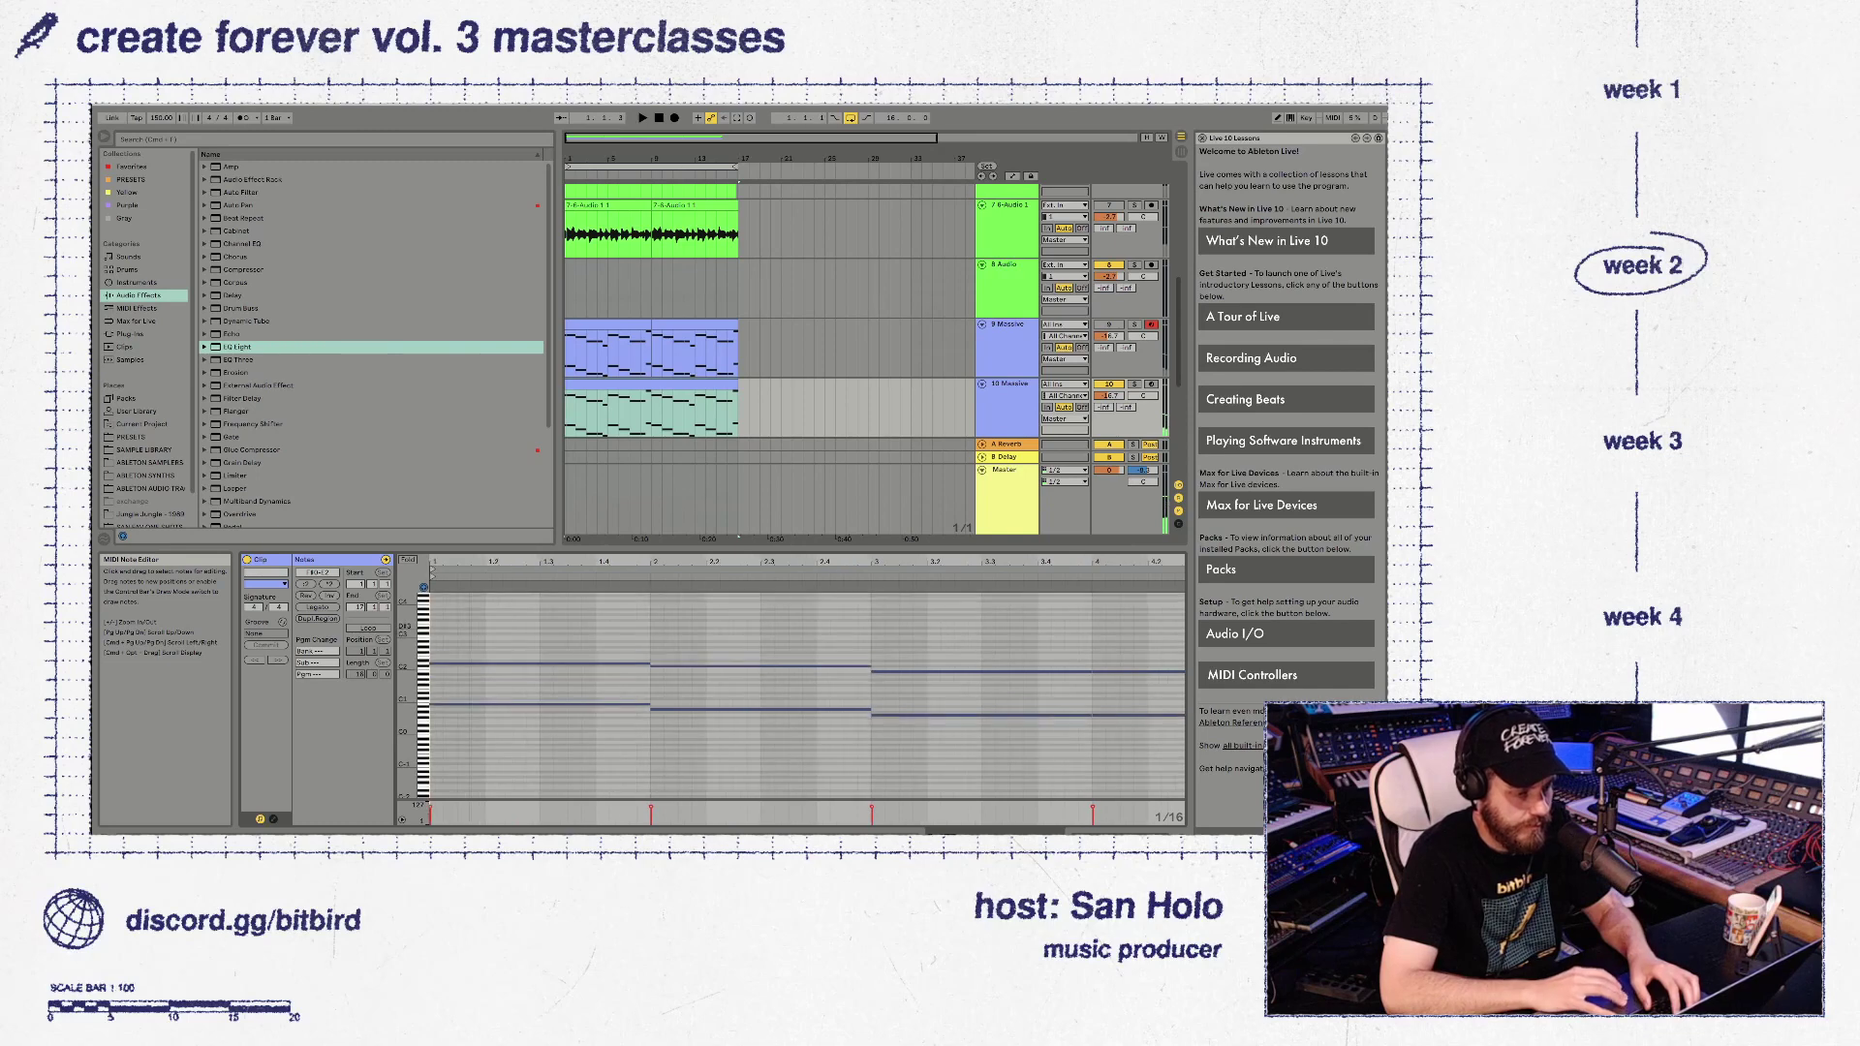
# Shorten both bar 1 notes of the 10 Massive part to a quarter note and repeat them to fill the bar
pyautogui.moveTo(436, 642); pyautogui.dragTo(523, 707)
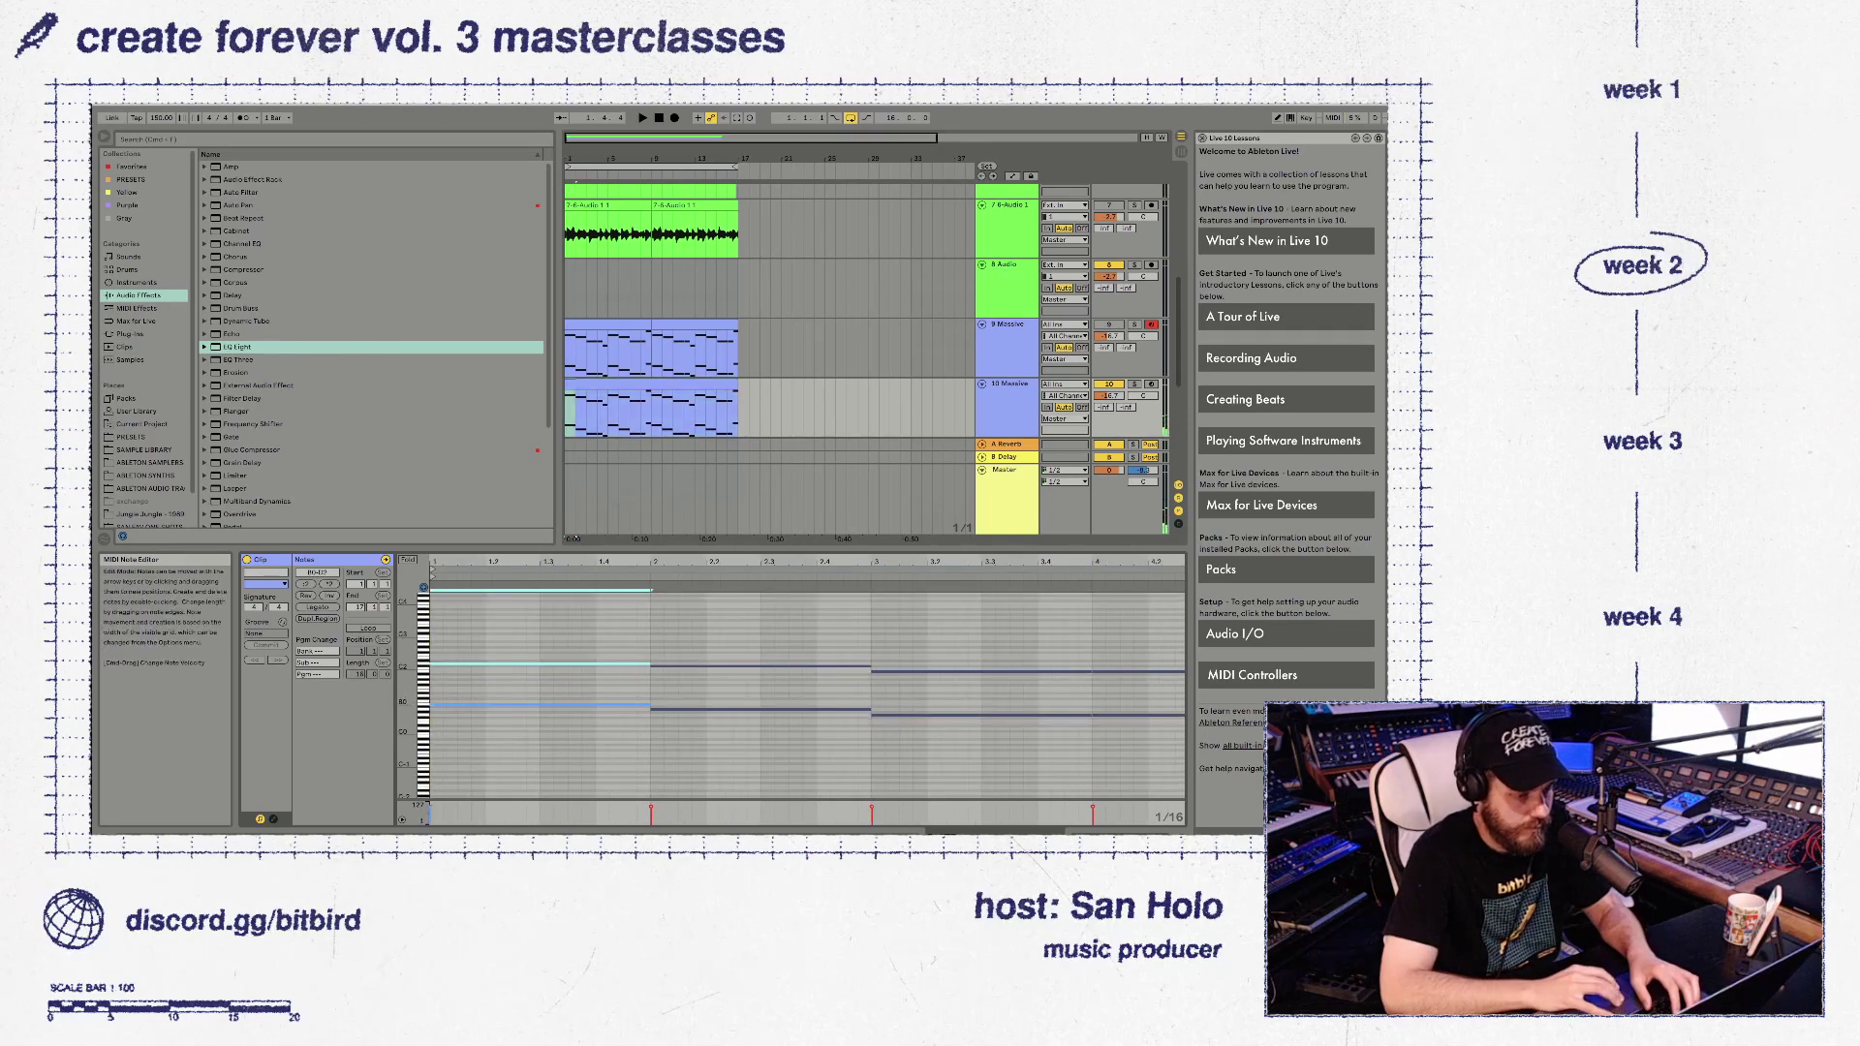
pyautogui.moveTo(650, 704); pyautogui.dragTo(486, 704)
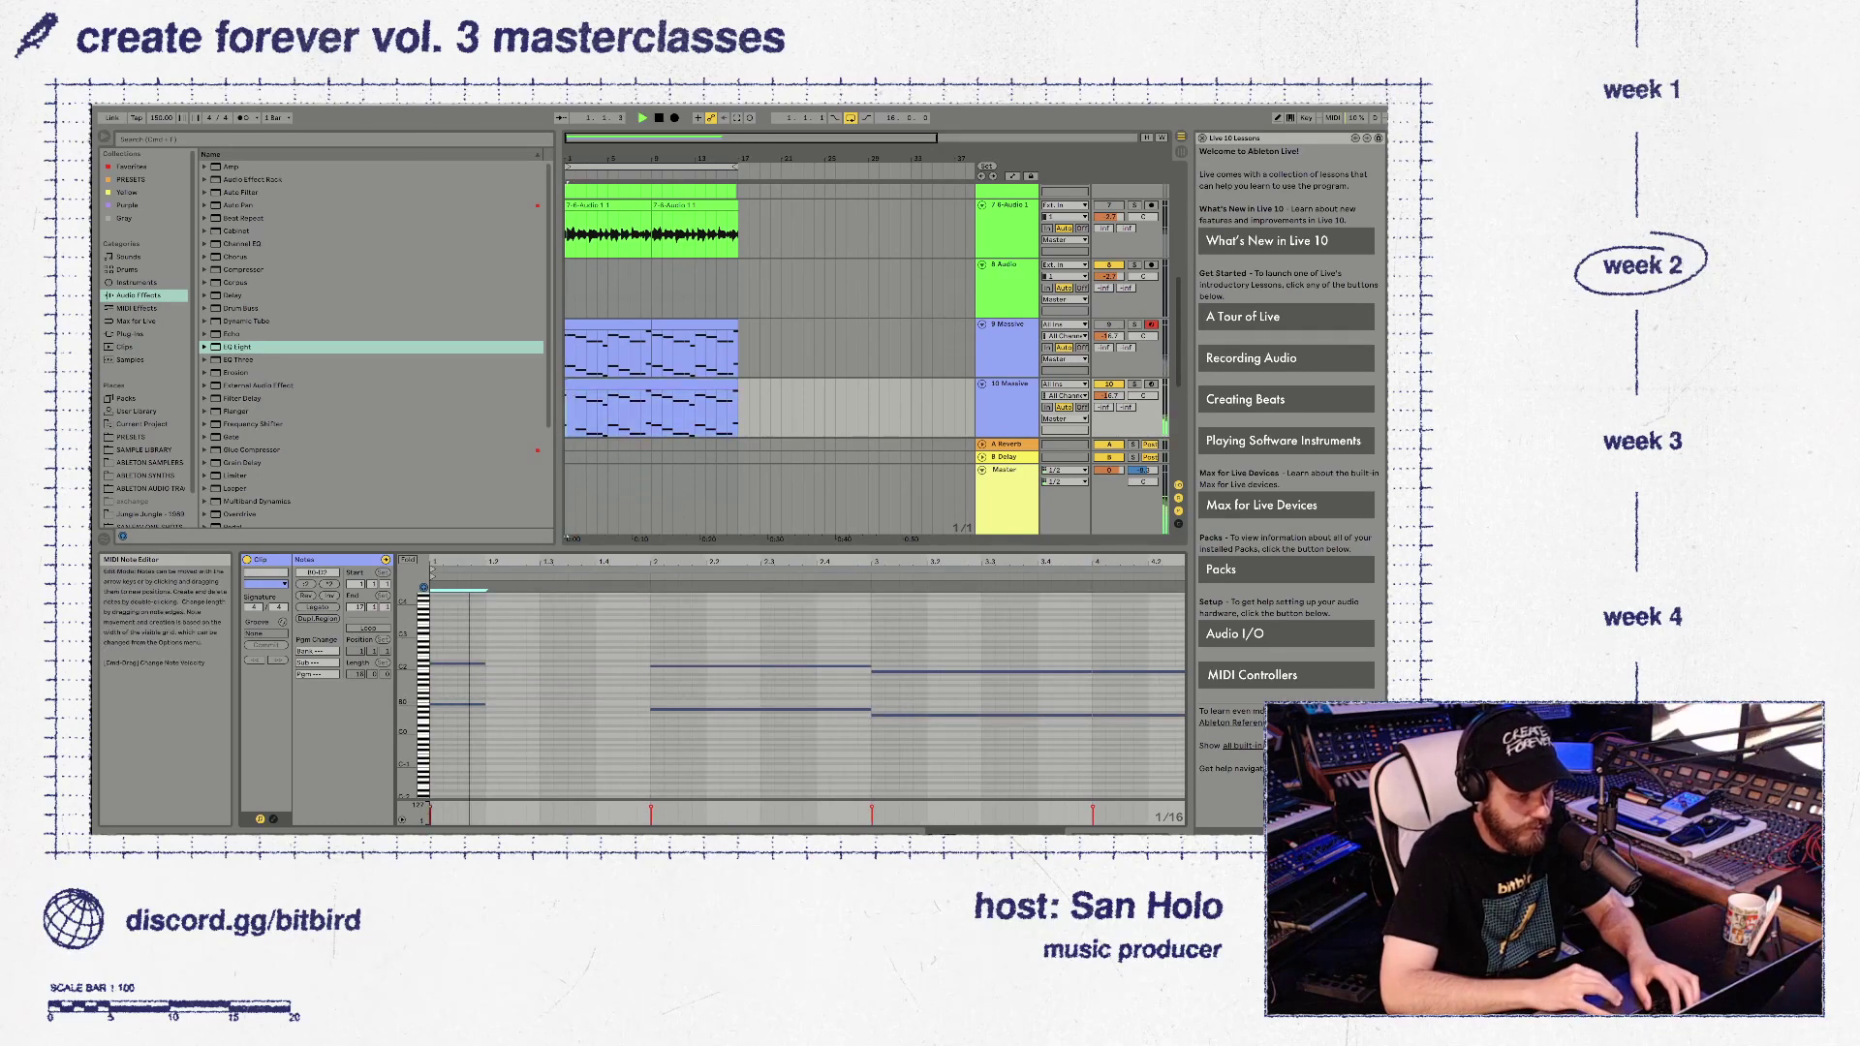
pyautogui.press('space')
pyautogui.press('space')
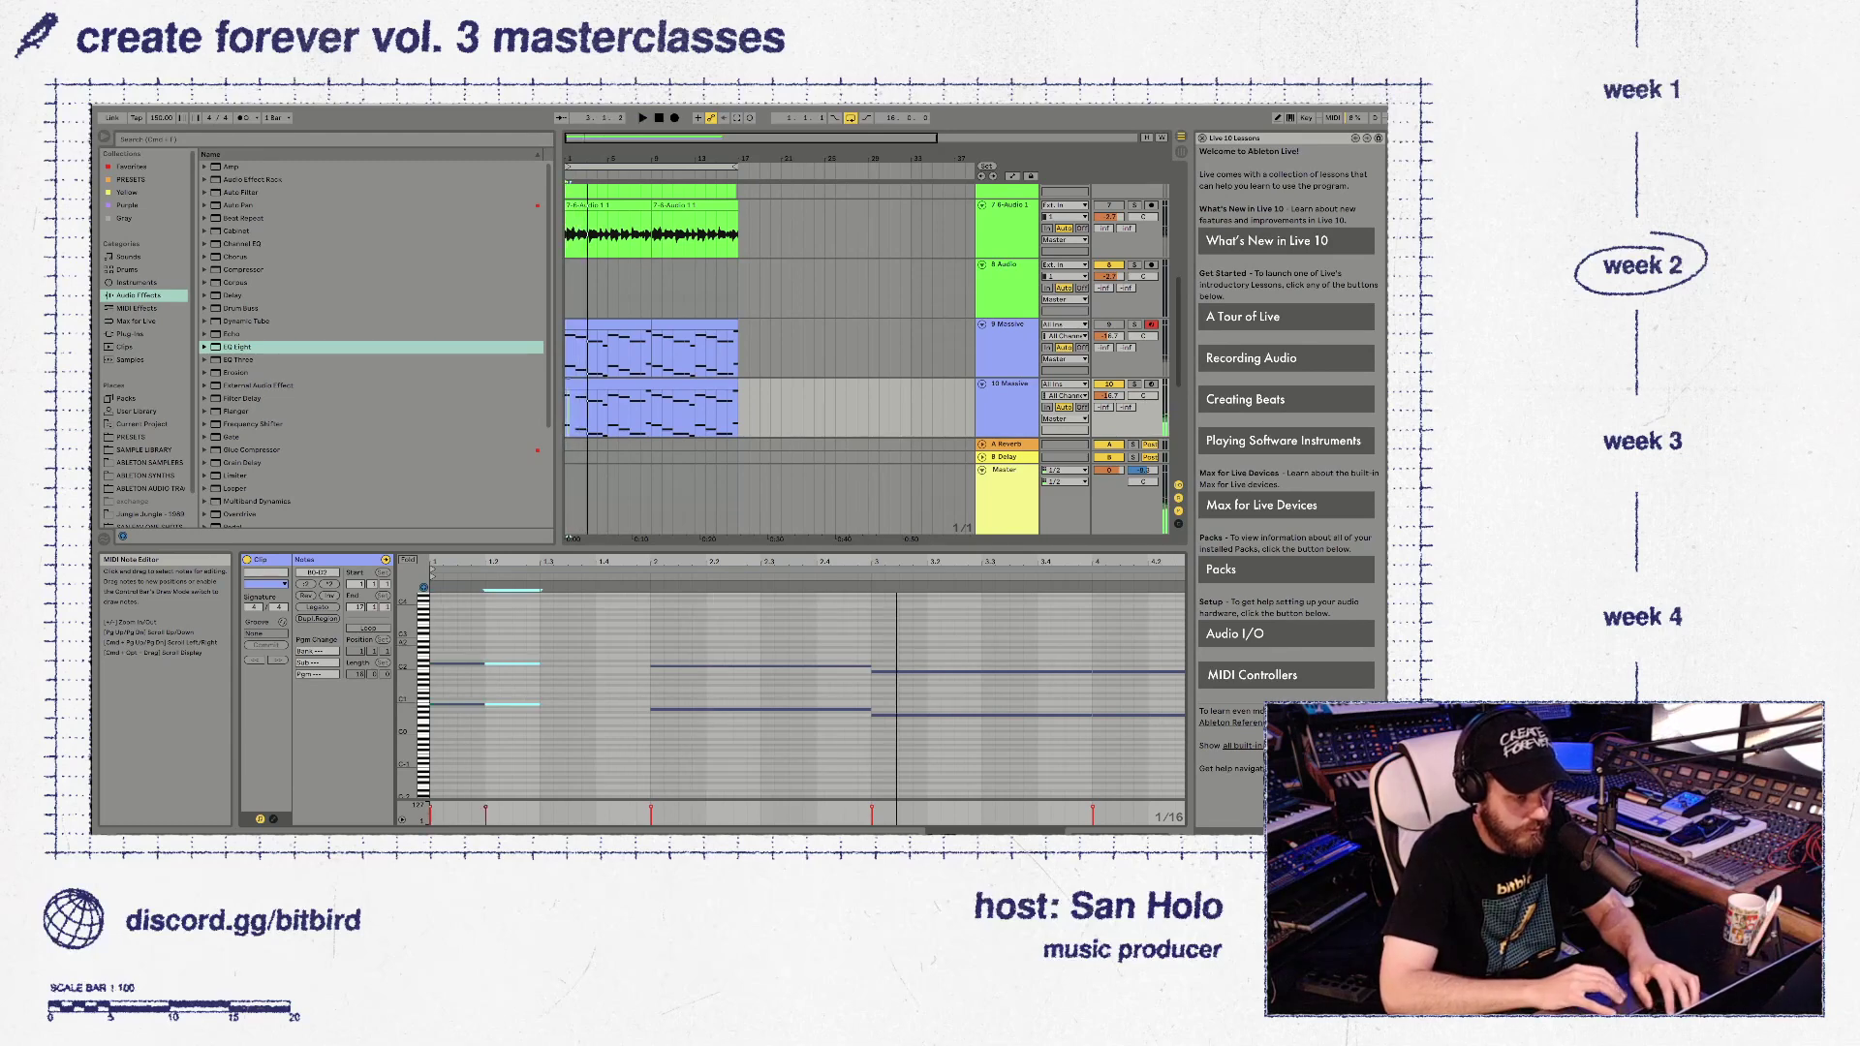
pyautogui.press('space')
pyautogui.keyDown('shift'); pyautogui.click(457, 704); pyautogui.keyUp('shift')
pyautogui.press('super+d')
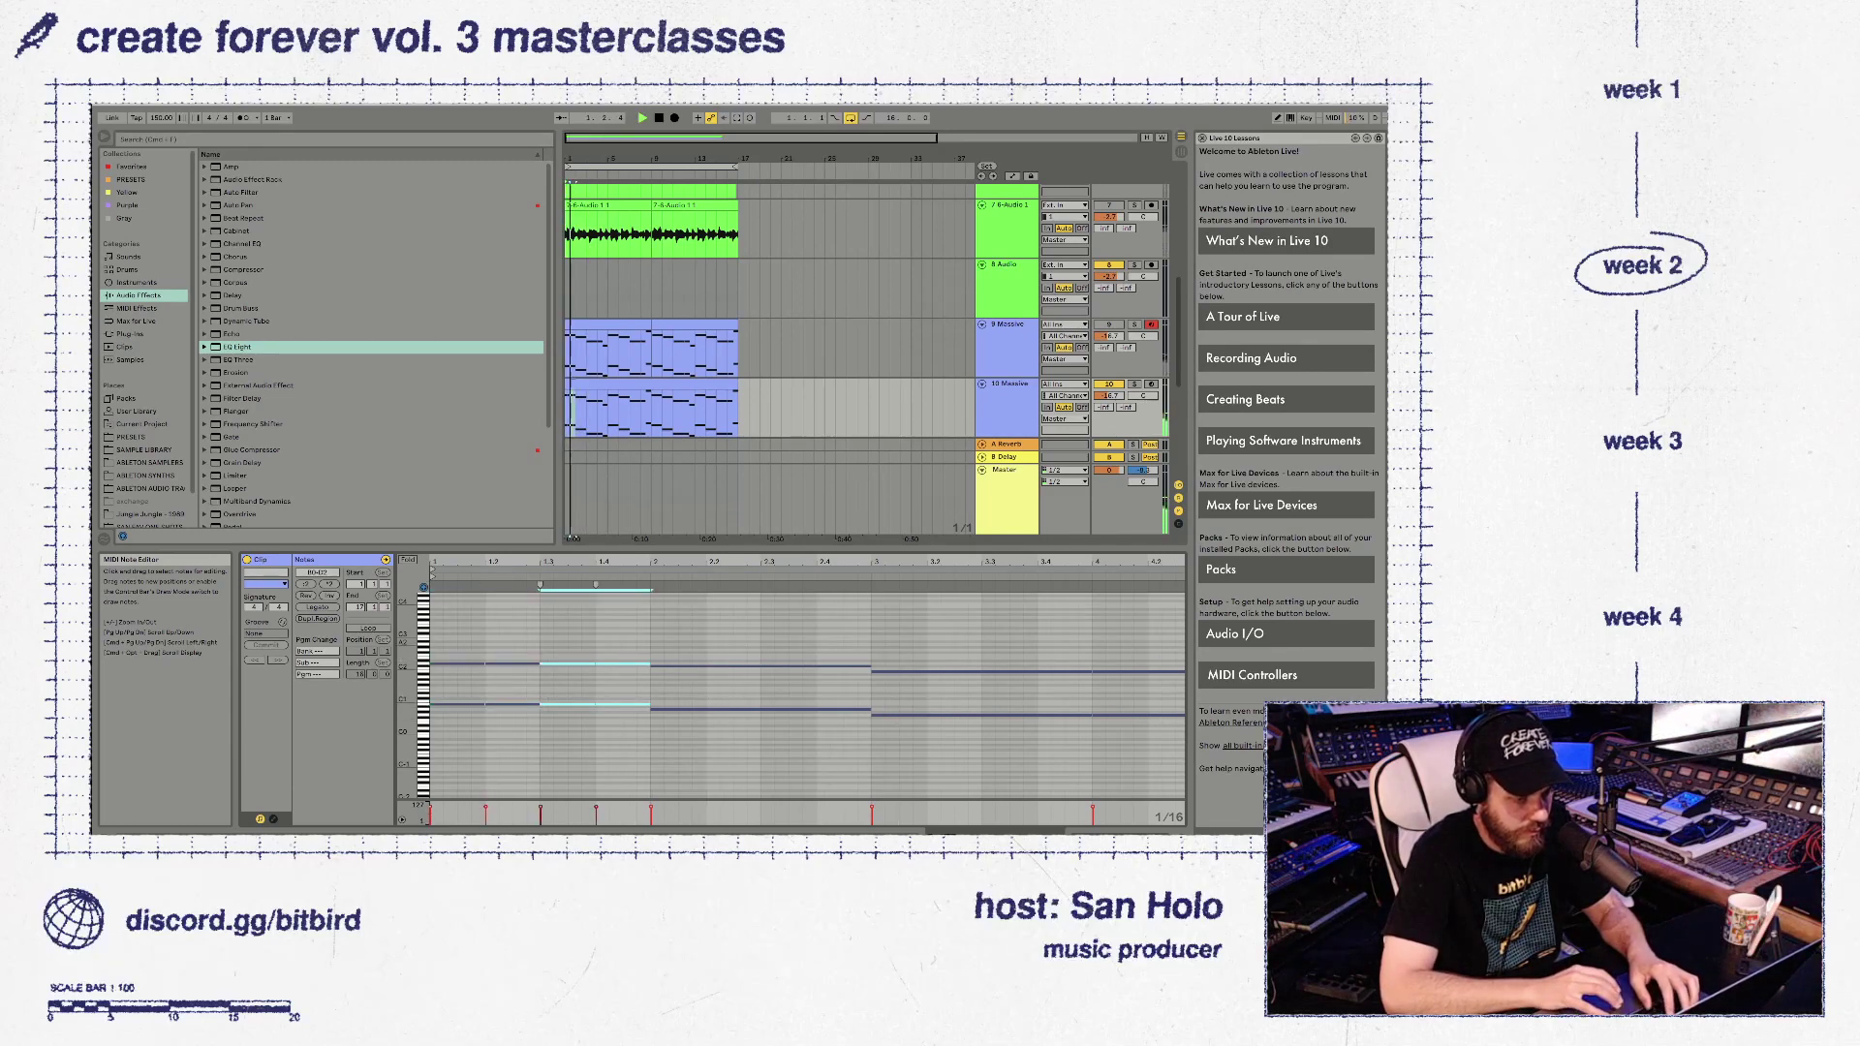
pyautogui.press('space')
# Shorten both bar 2 notes of the 10 Massive part to quarter notes and duplicate them three times across the bar
pyautogui.moveTo(665, 645); pyautogui.dragTo(760, 683)
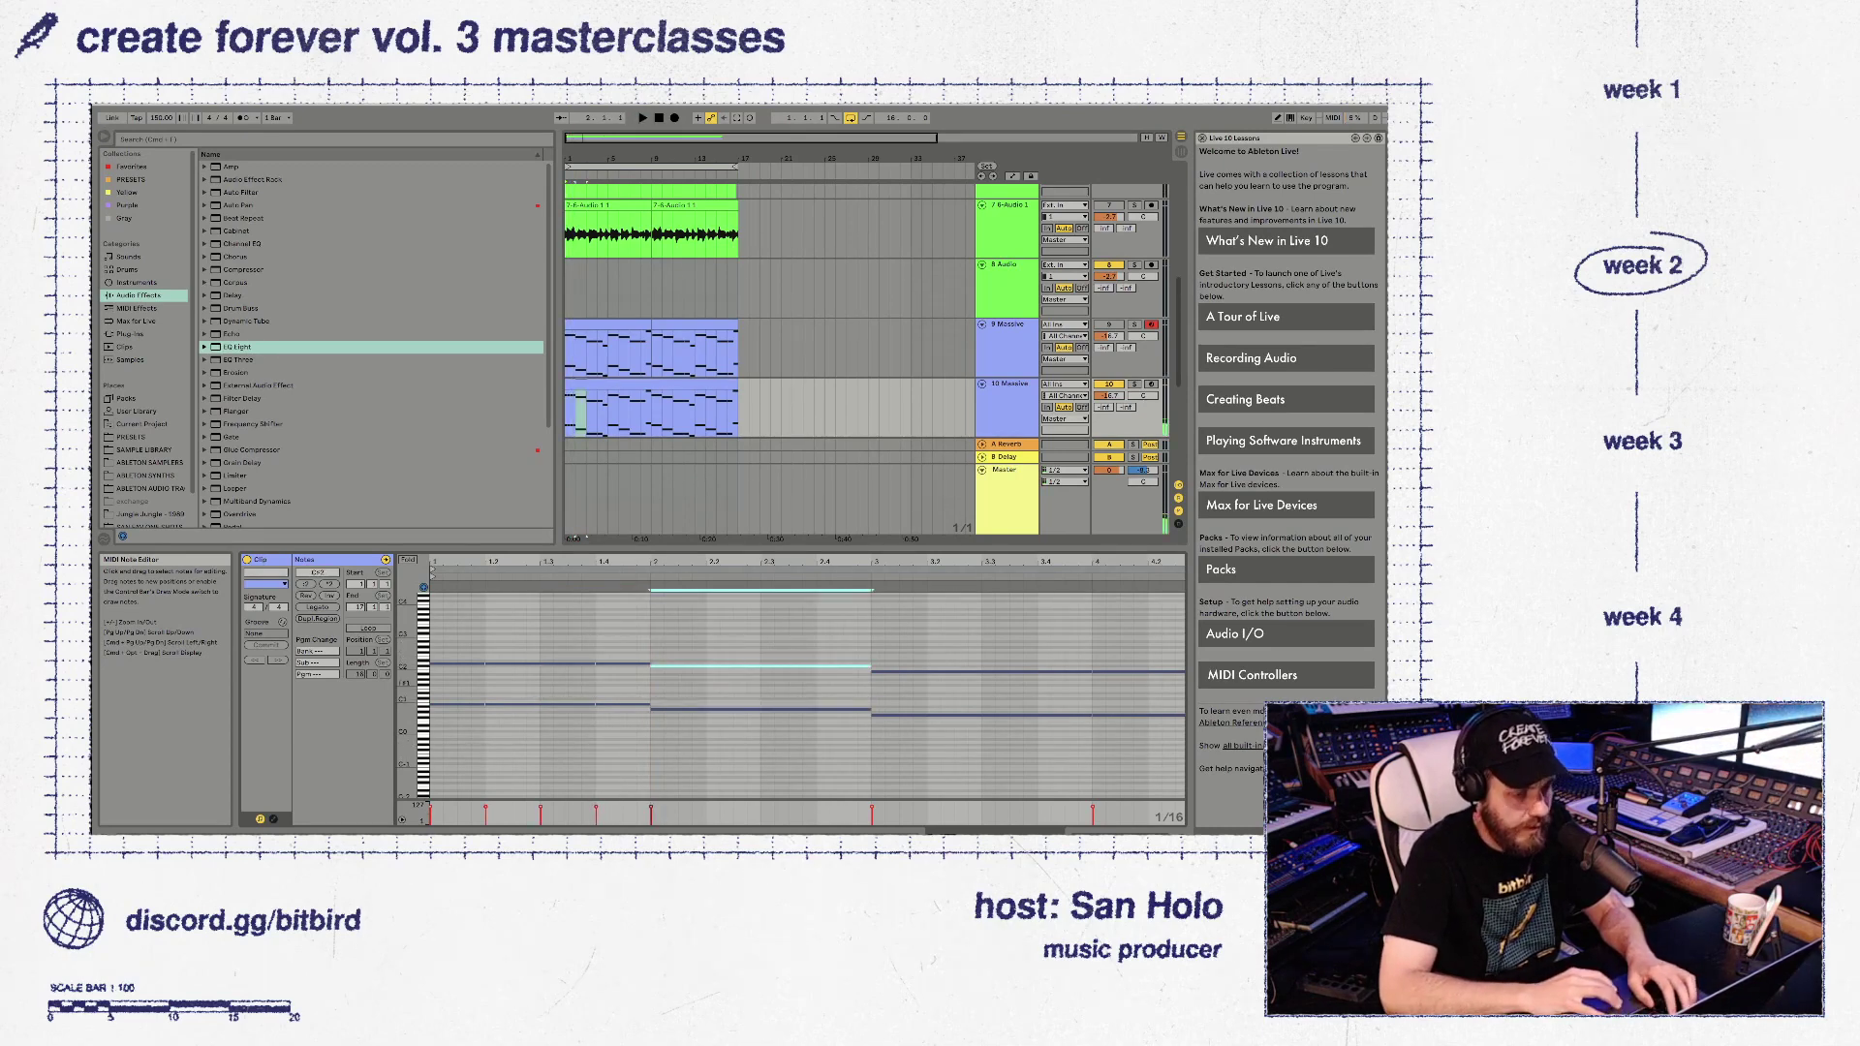
pyautogui.moveTo(845, 728); pyautogui.dragTo(775, 653)
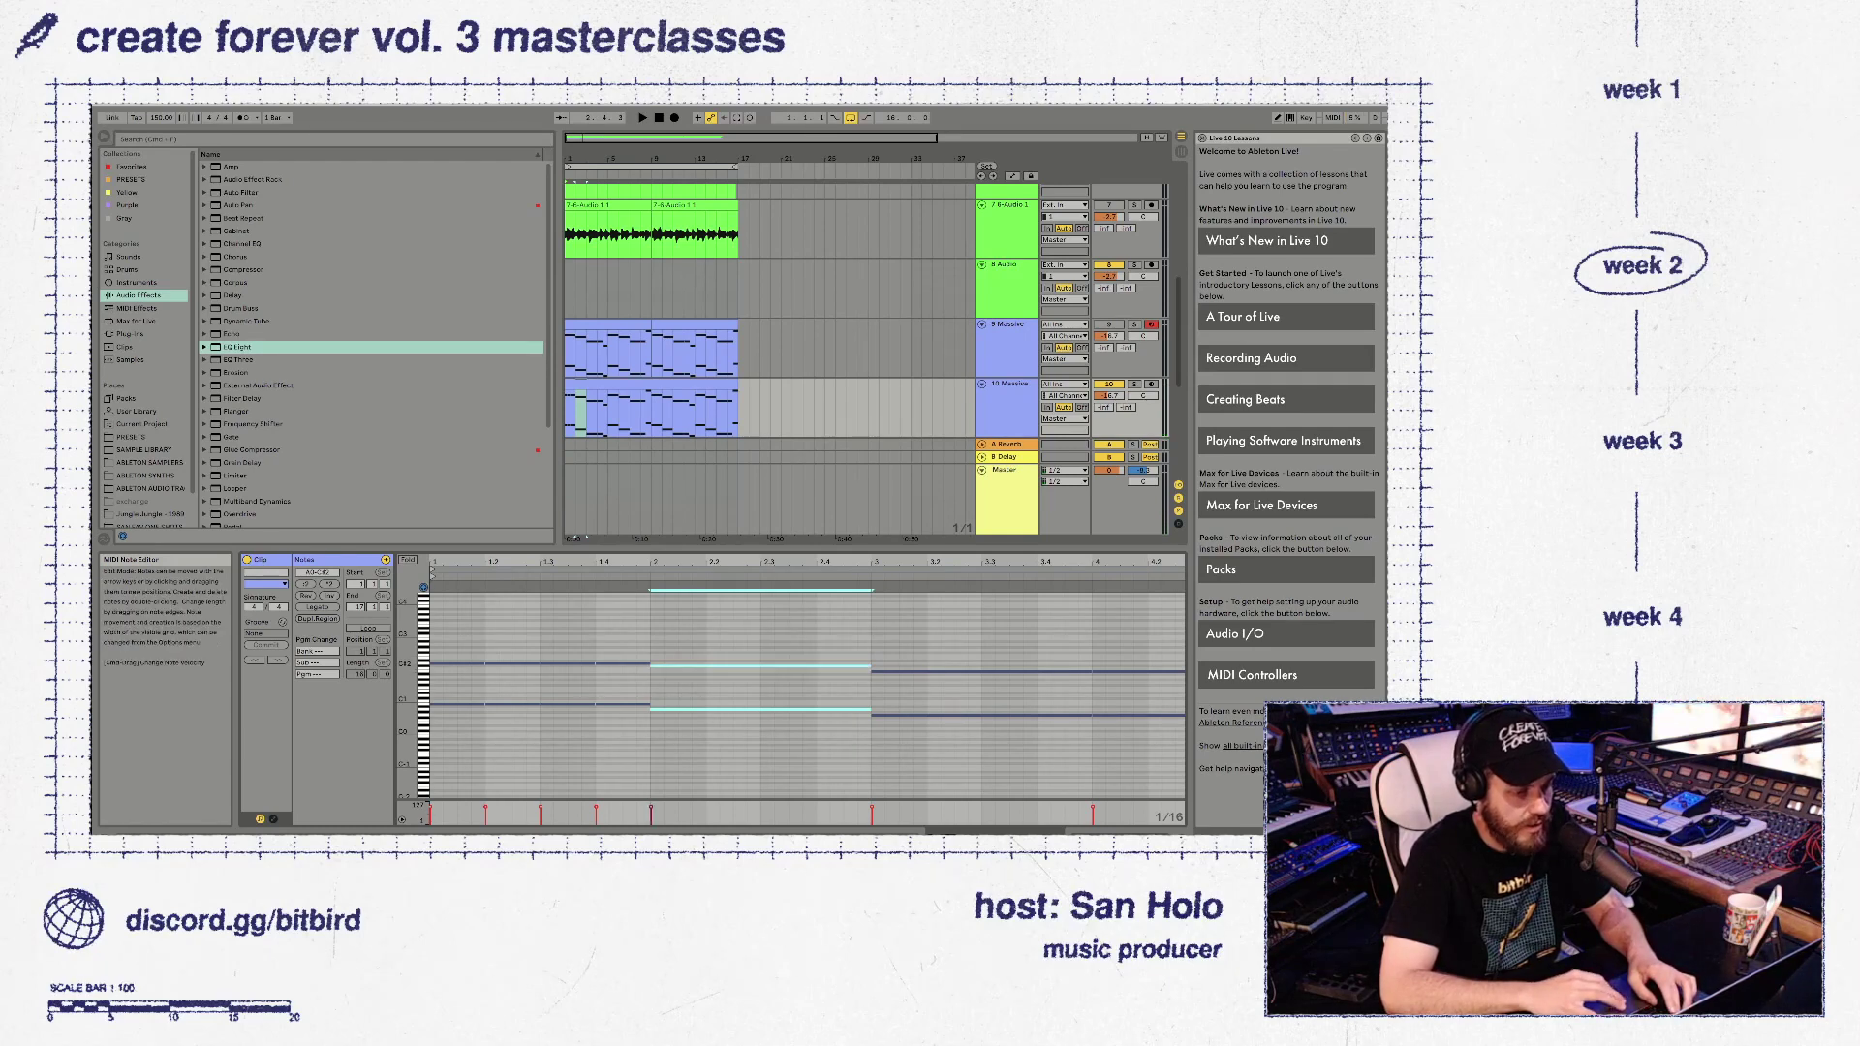
pyautogui.moveTo(870, 666); pyautogui.dragTo(706, 666)
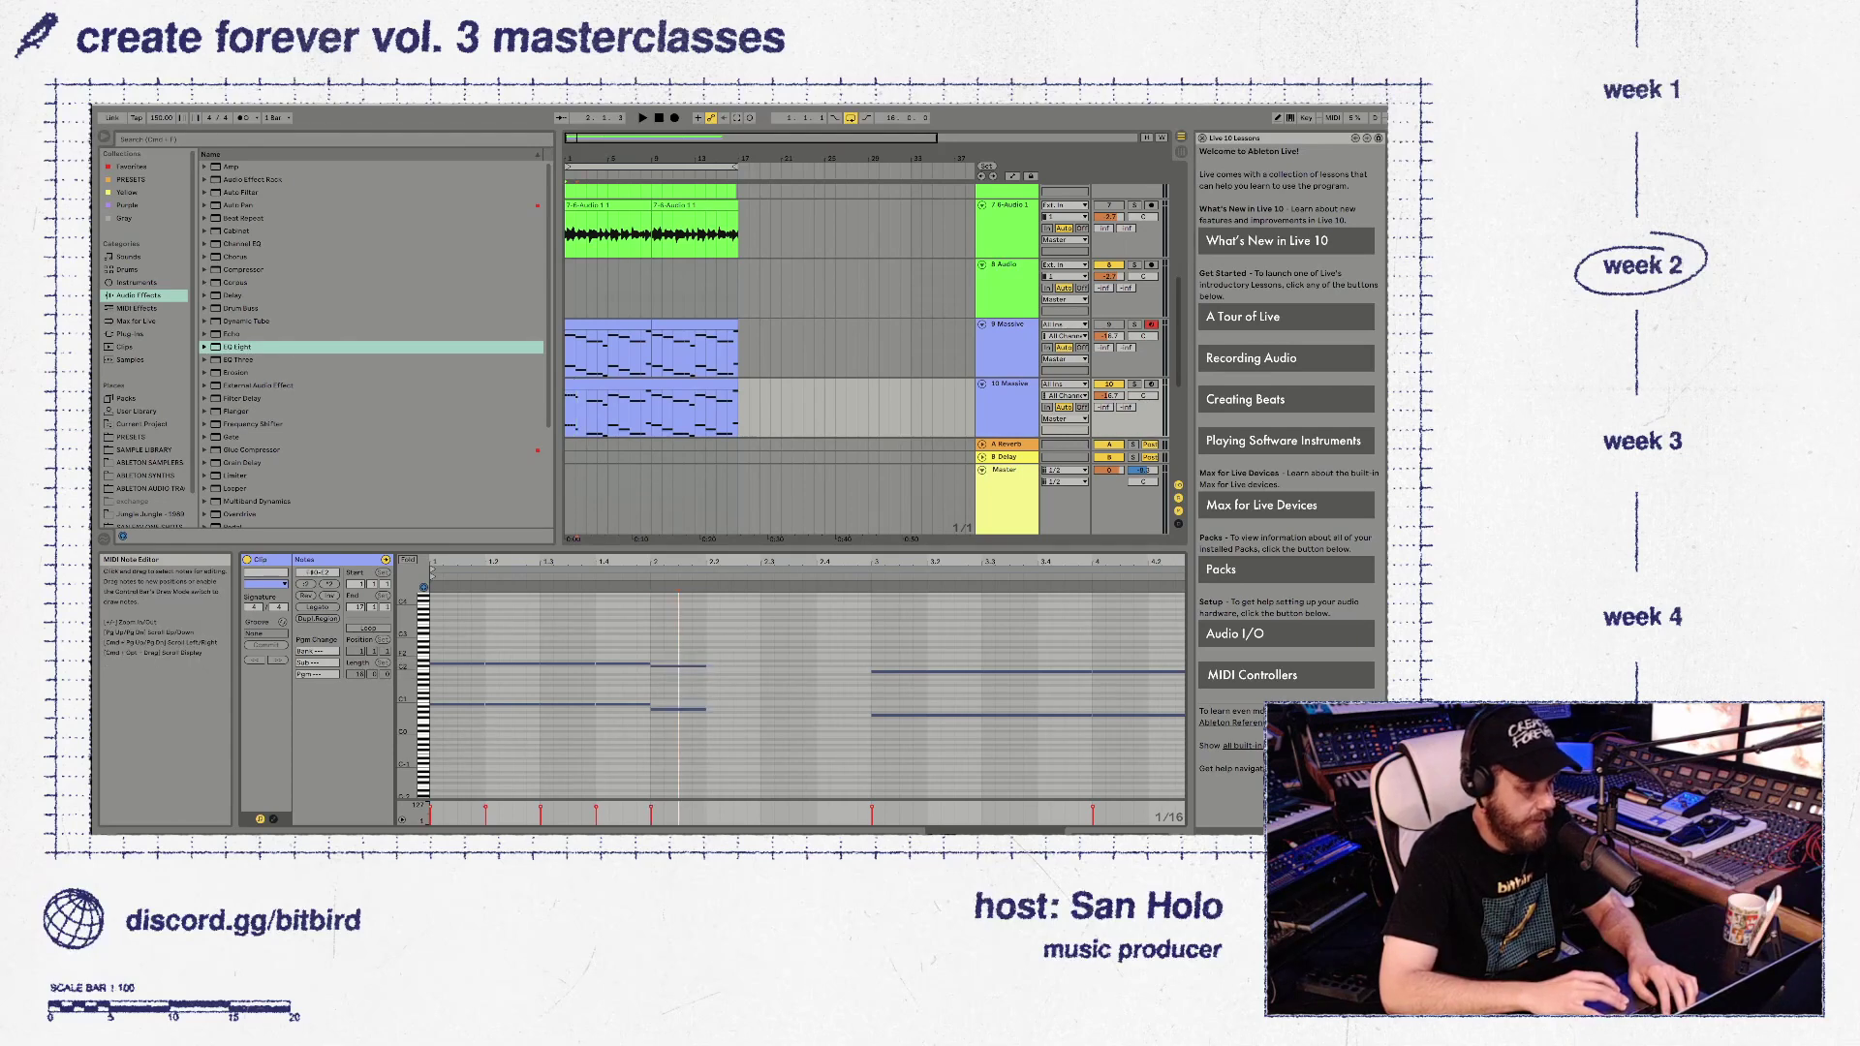
pyautogui.hotkey('ctrl', 'd')
pyautogui.hotkey('ctrl', 'd')
pyautogui.hotkey('ctrl', 'd')
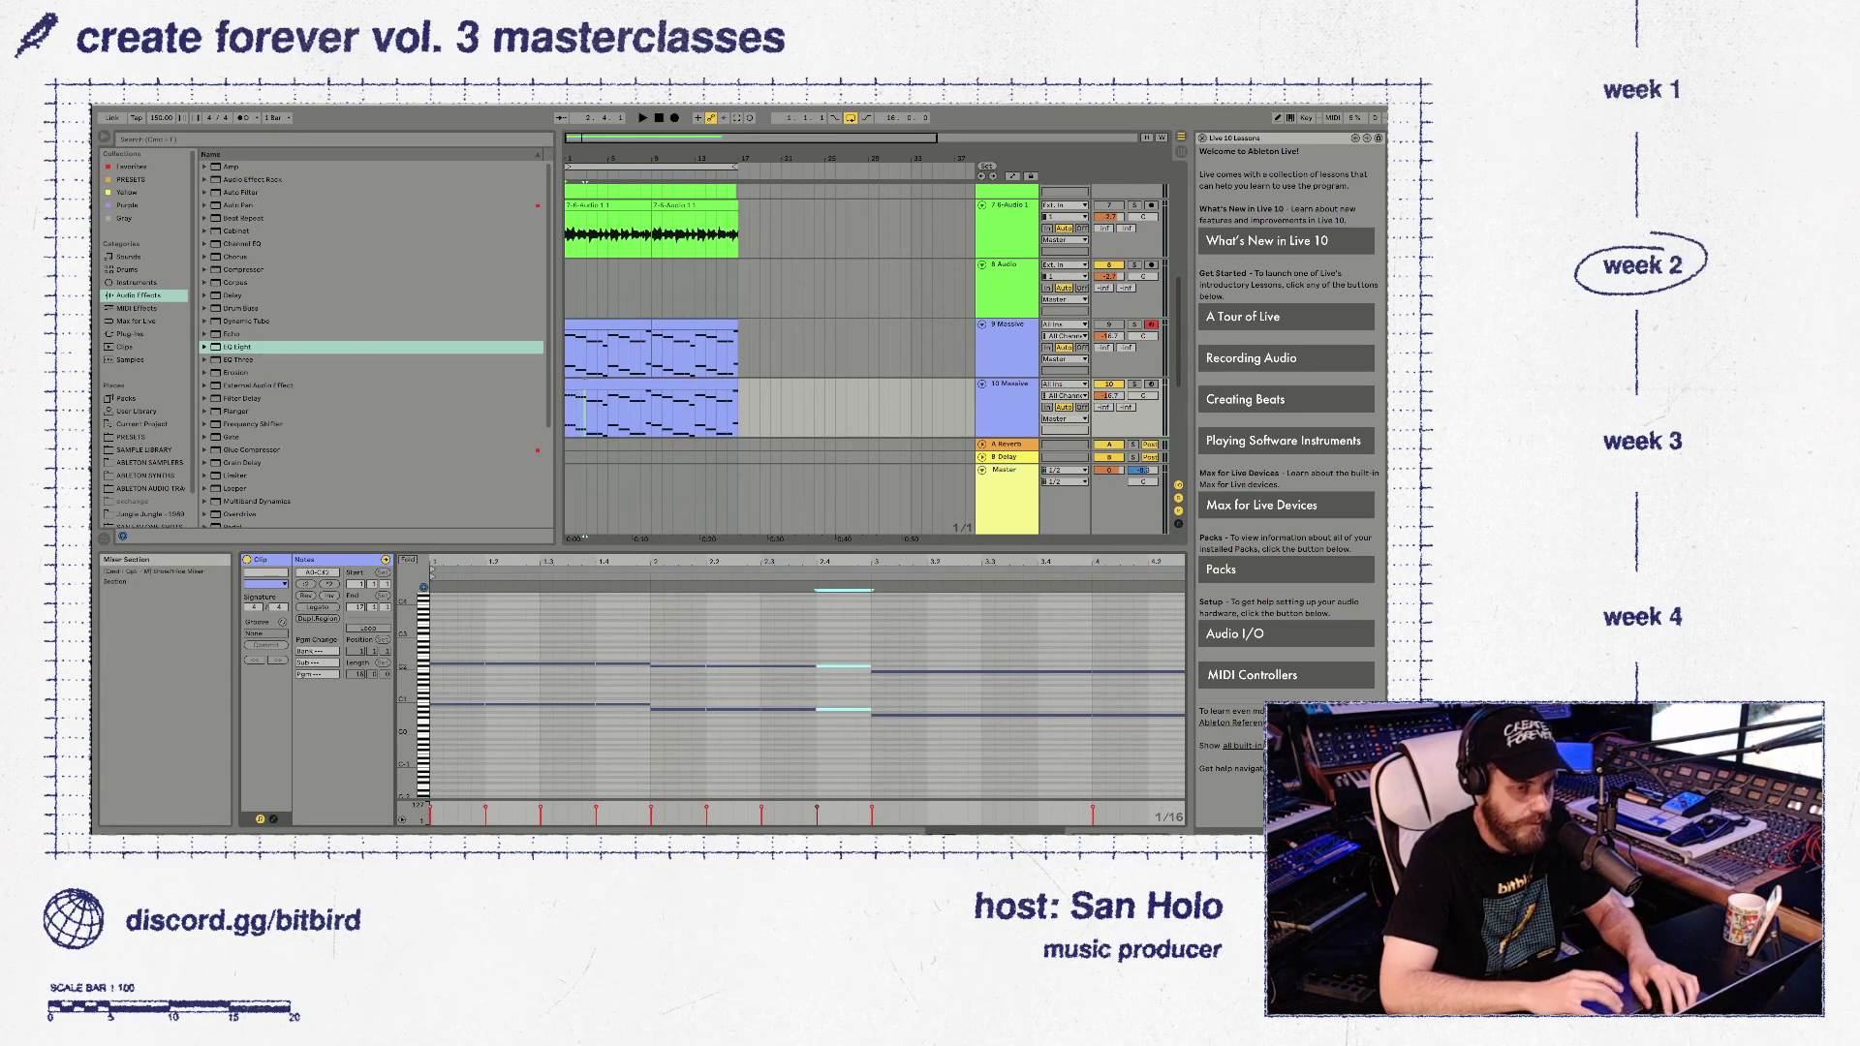
# Disarm recording on the 9 Massive track
pyautogui.click(1151, 323)
pyautogui.press('super+t')
pyautogui.press('space')
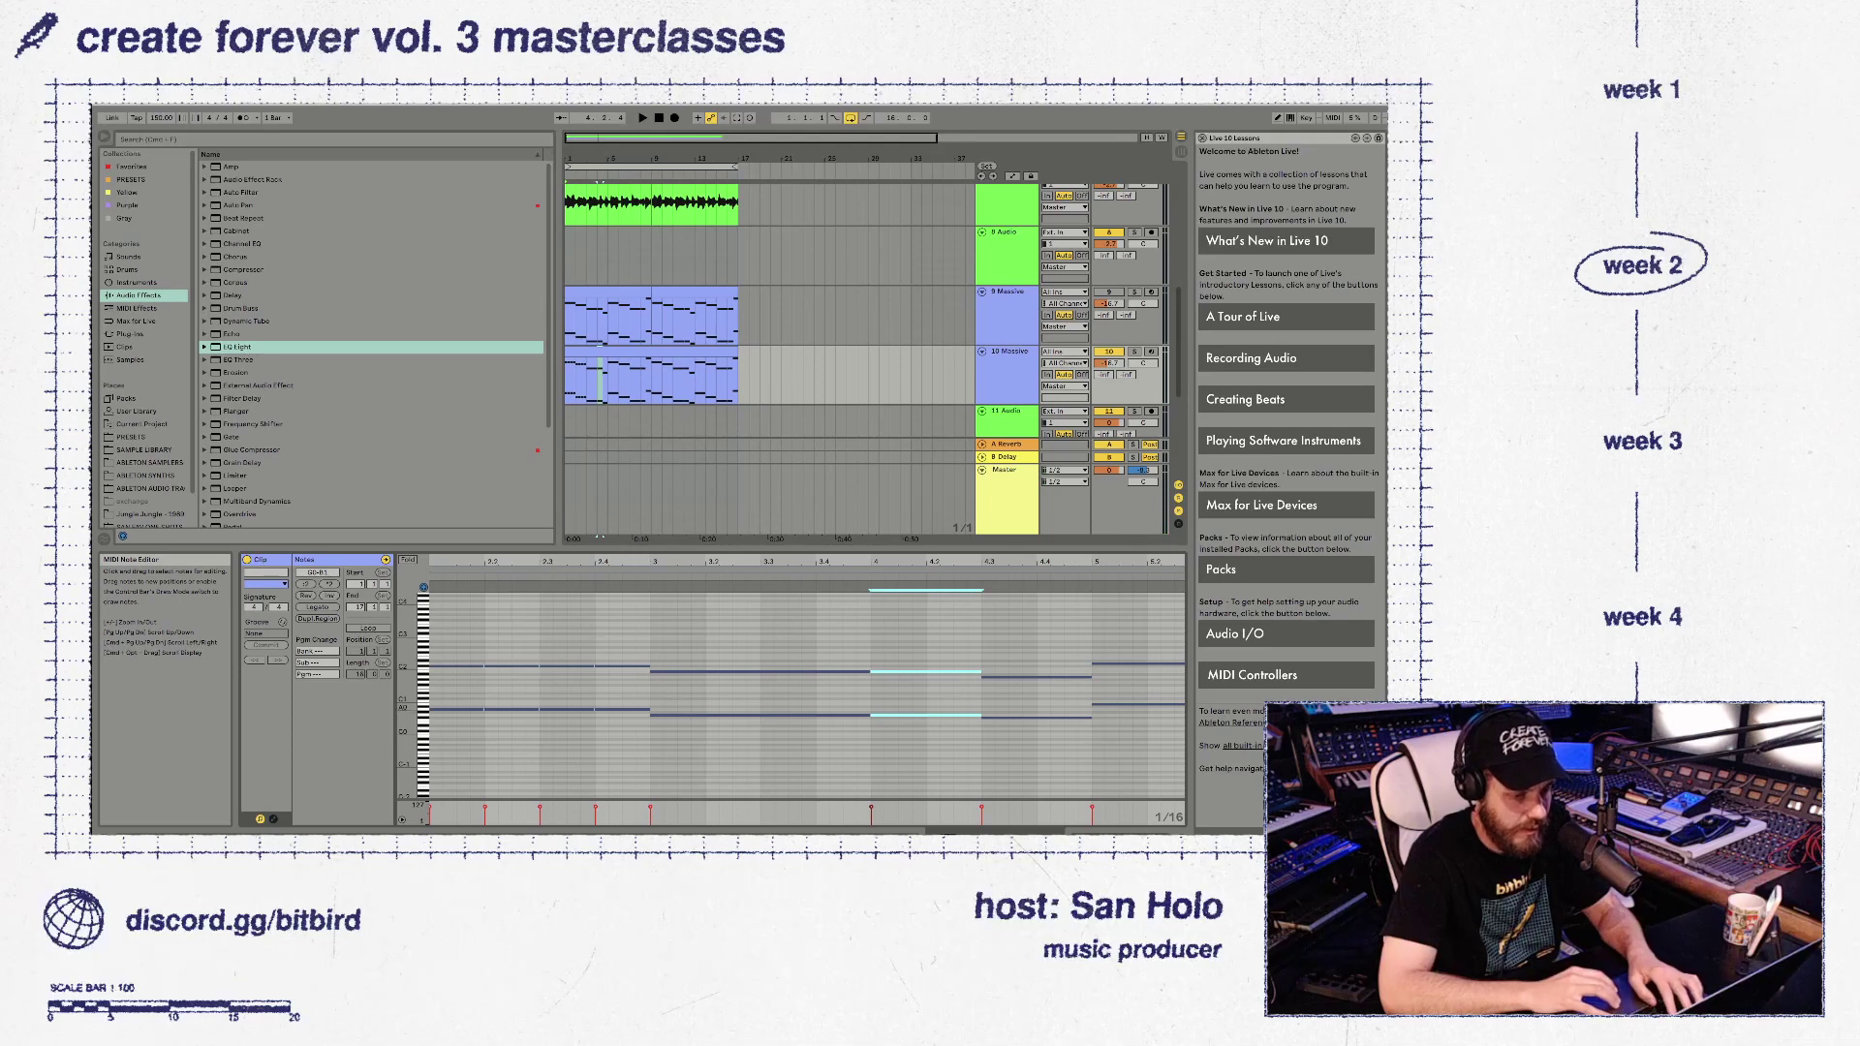
# Try shortening the notes at the start of bar 4 in the 10 Massive part and splitting the bar 3 notes
pyautogui.click(925, 715)
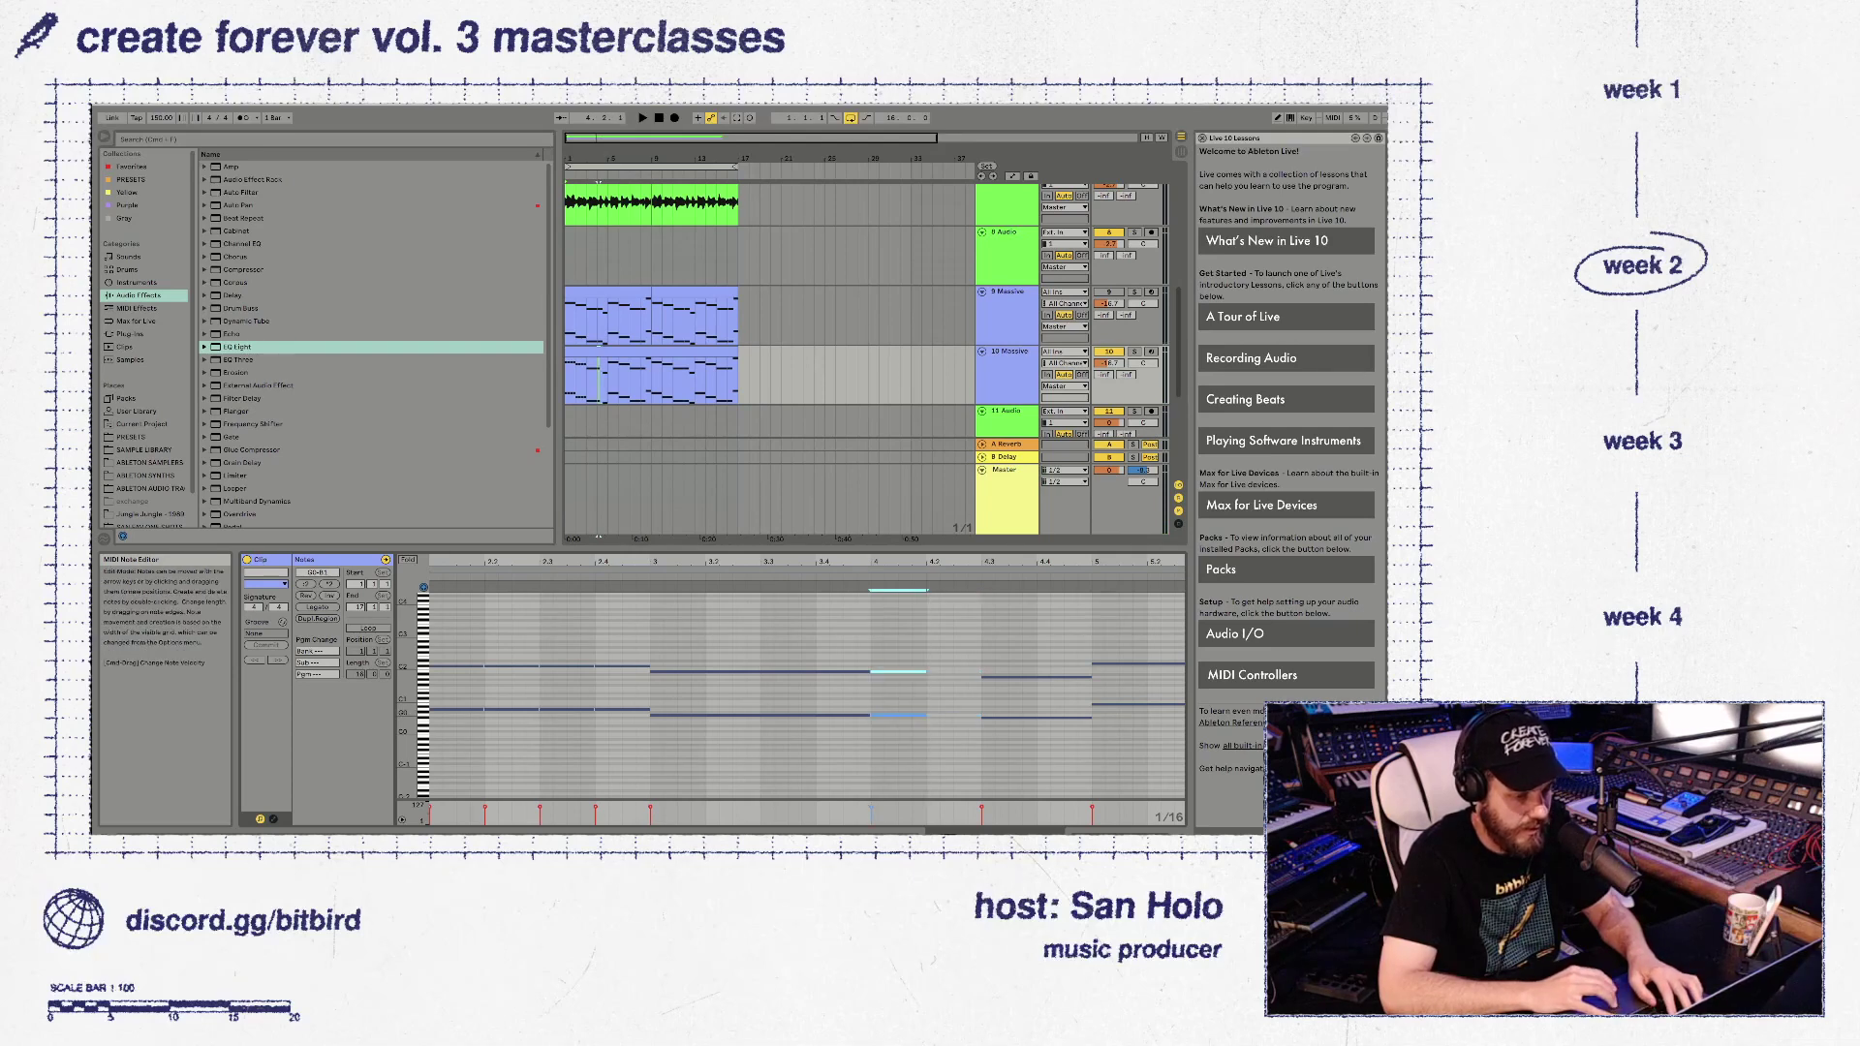
pyautogui.moveTo(926, 714); pyautogui.dragTo(981, 715)
pyautogui.moveTo(698, 648); pyautogui.dragTo(731, 731)
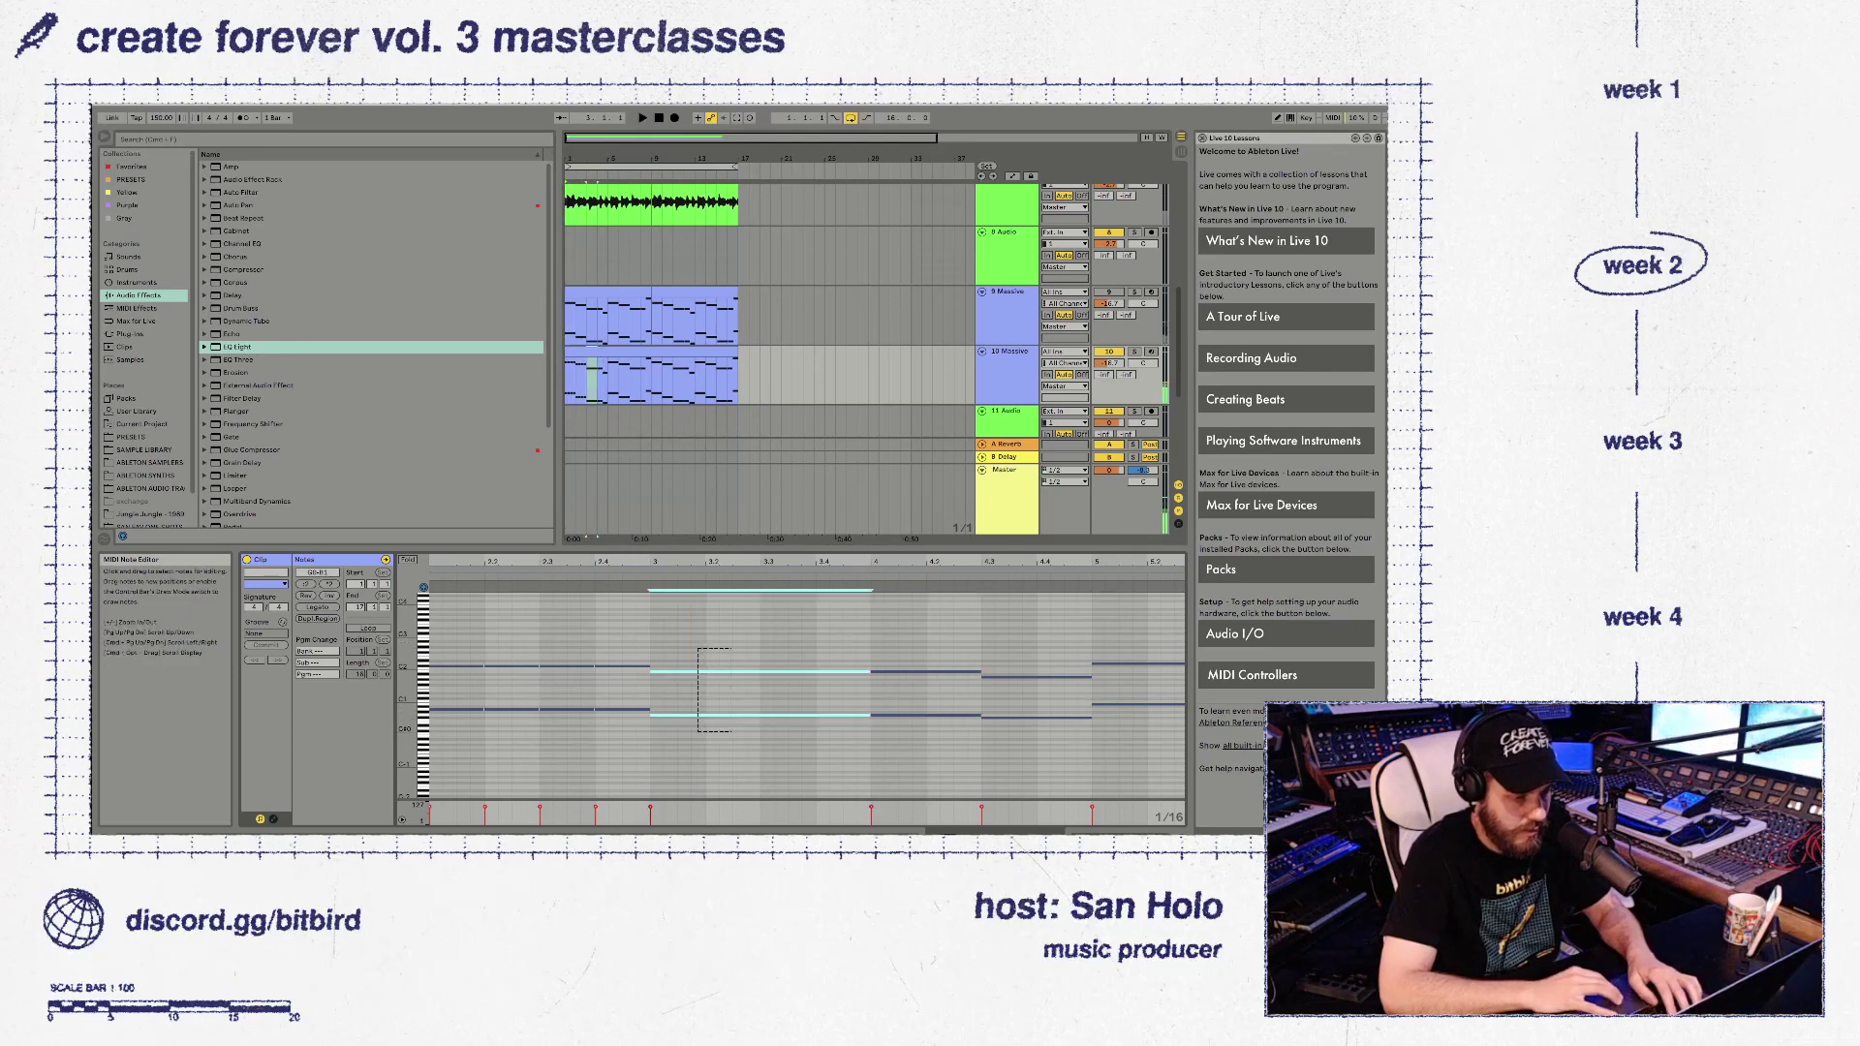
pyautogui.click(706, 675)
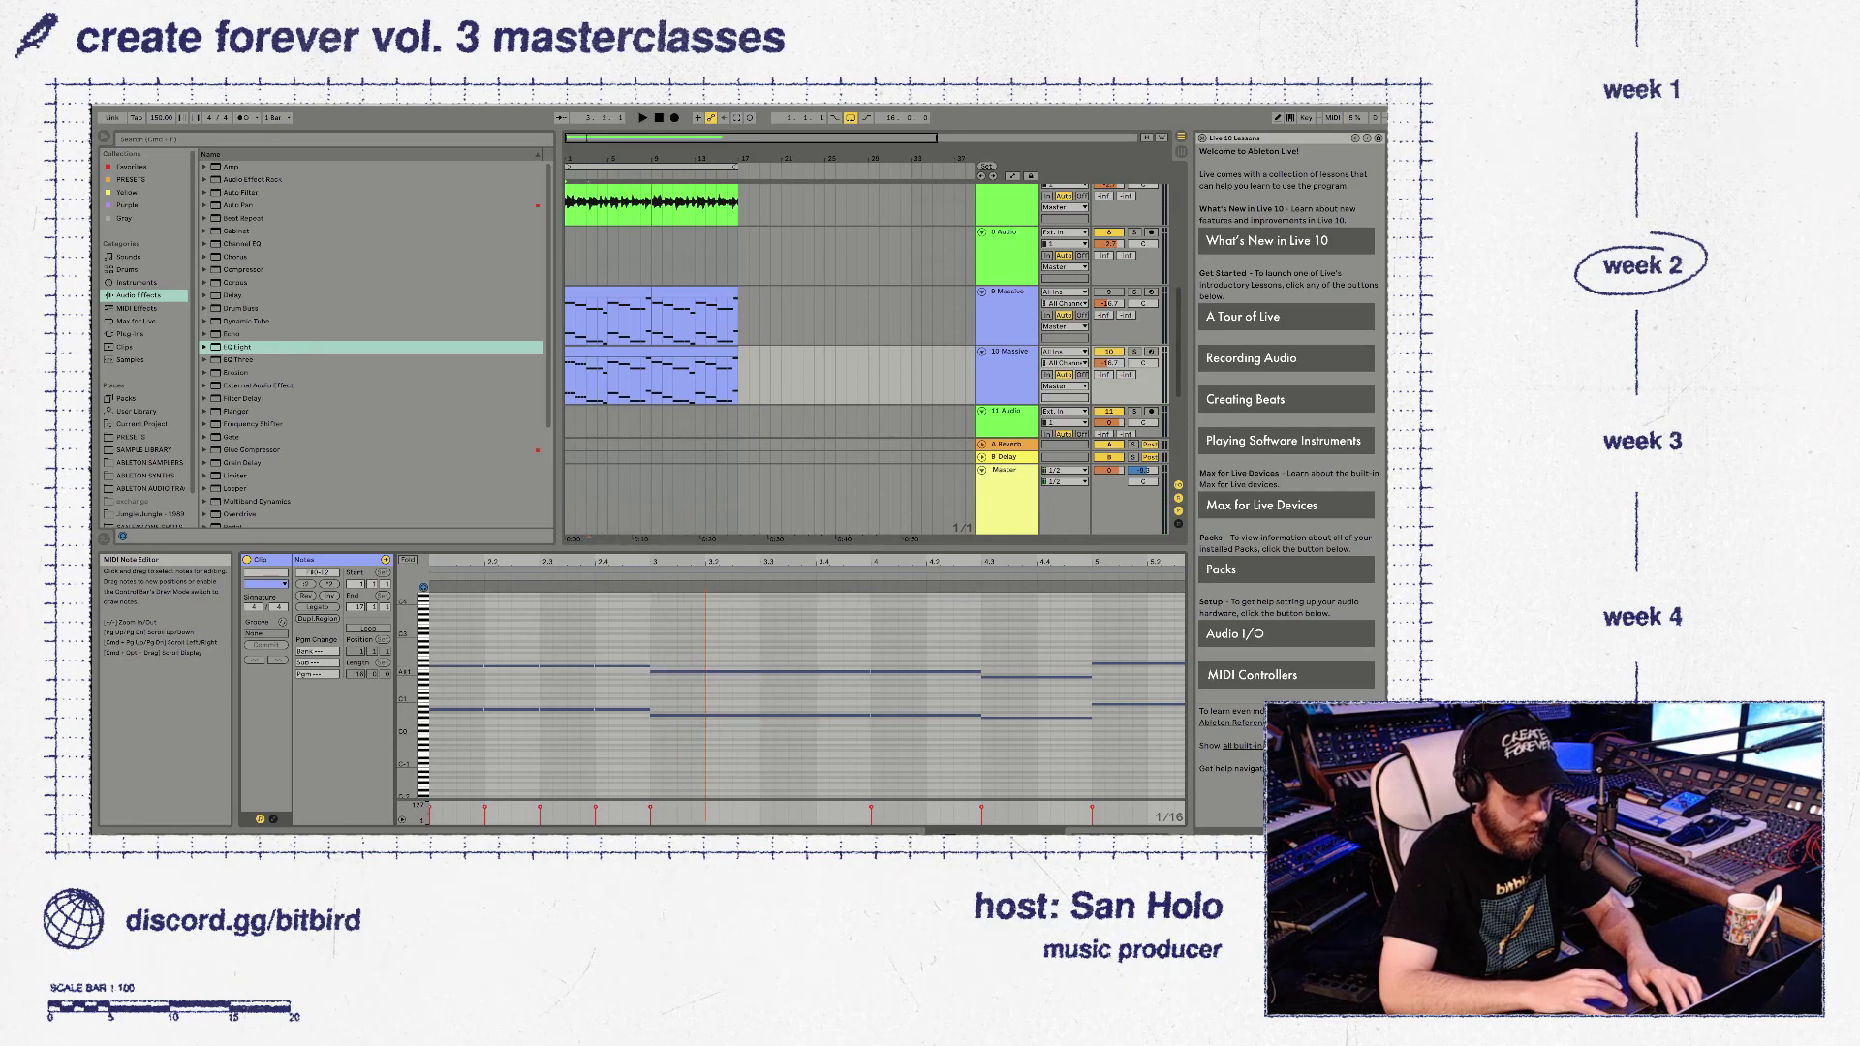
pyautogui.press('space')
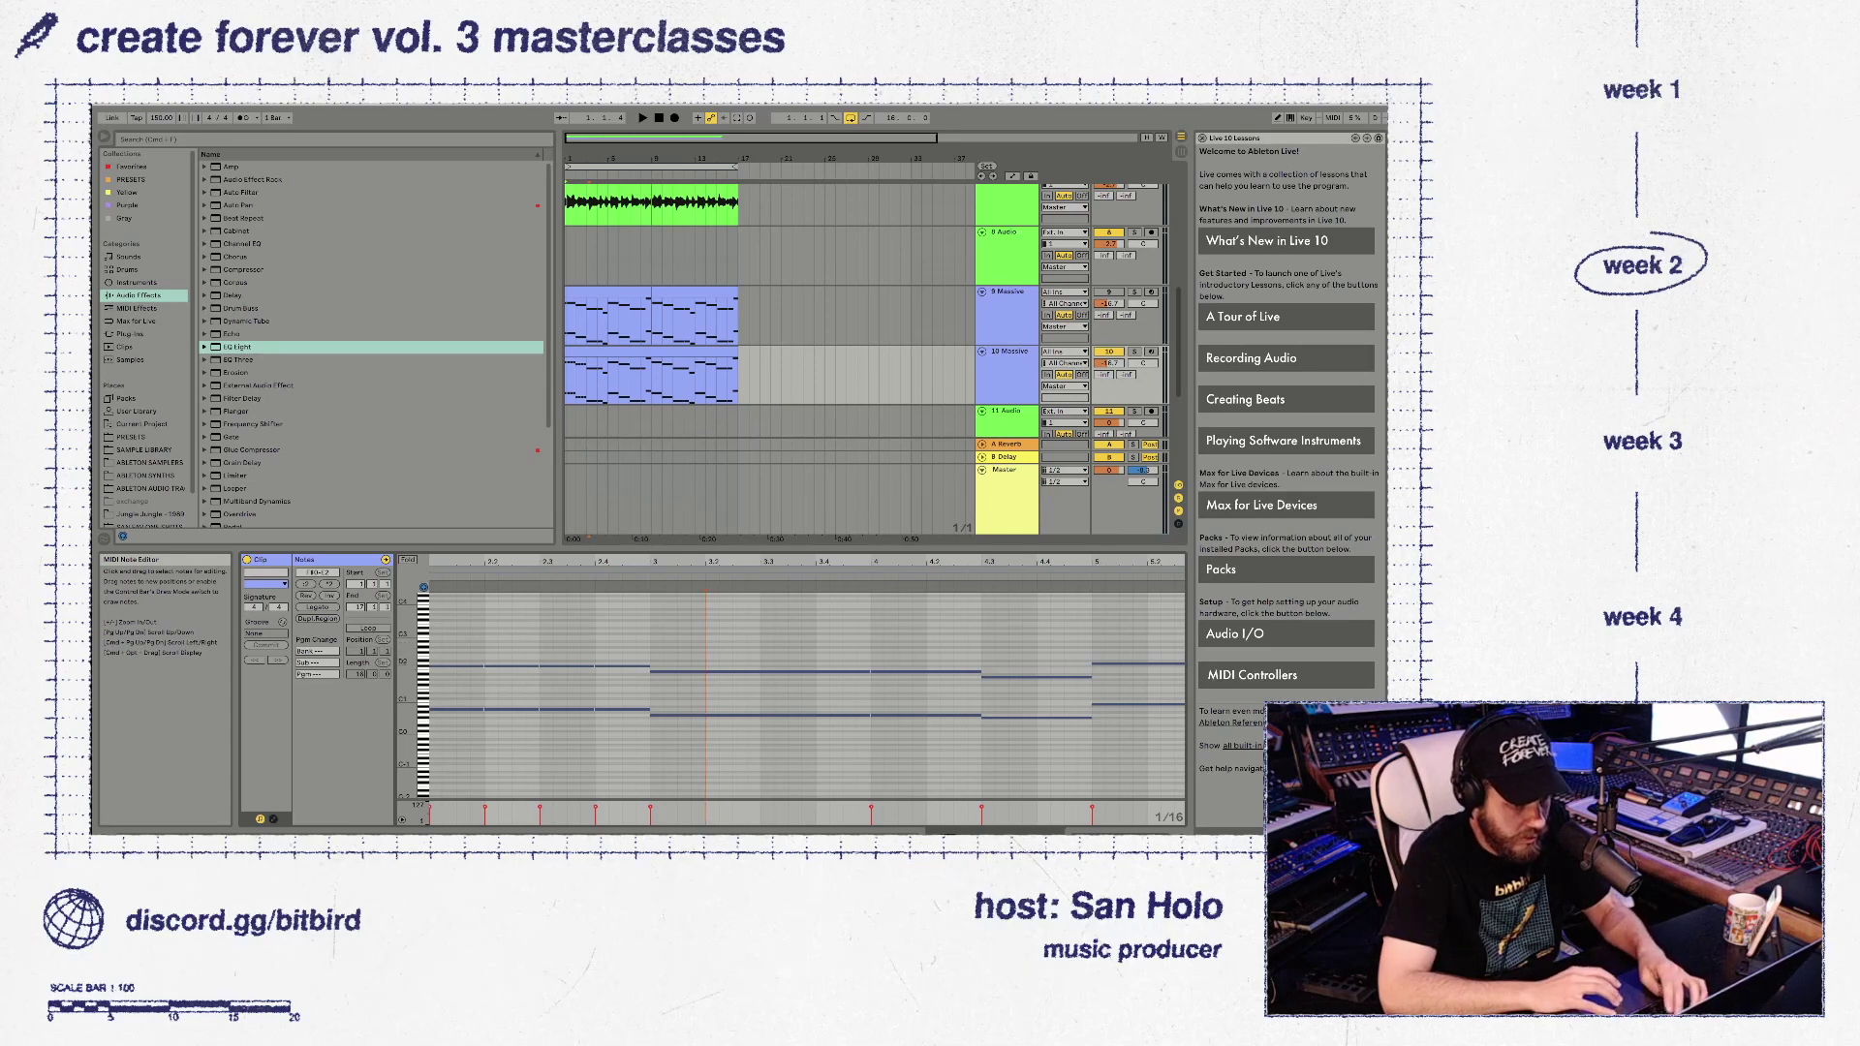
pyautogui.click(706, 672)
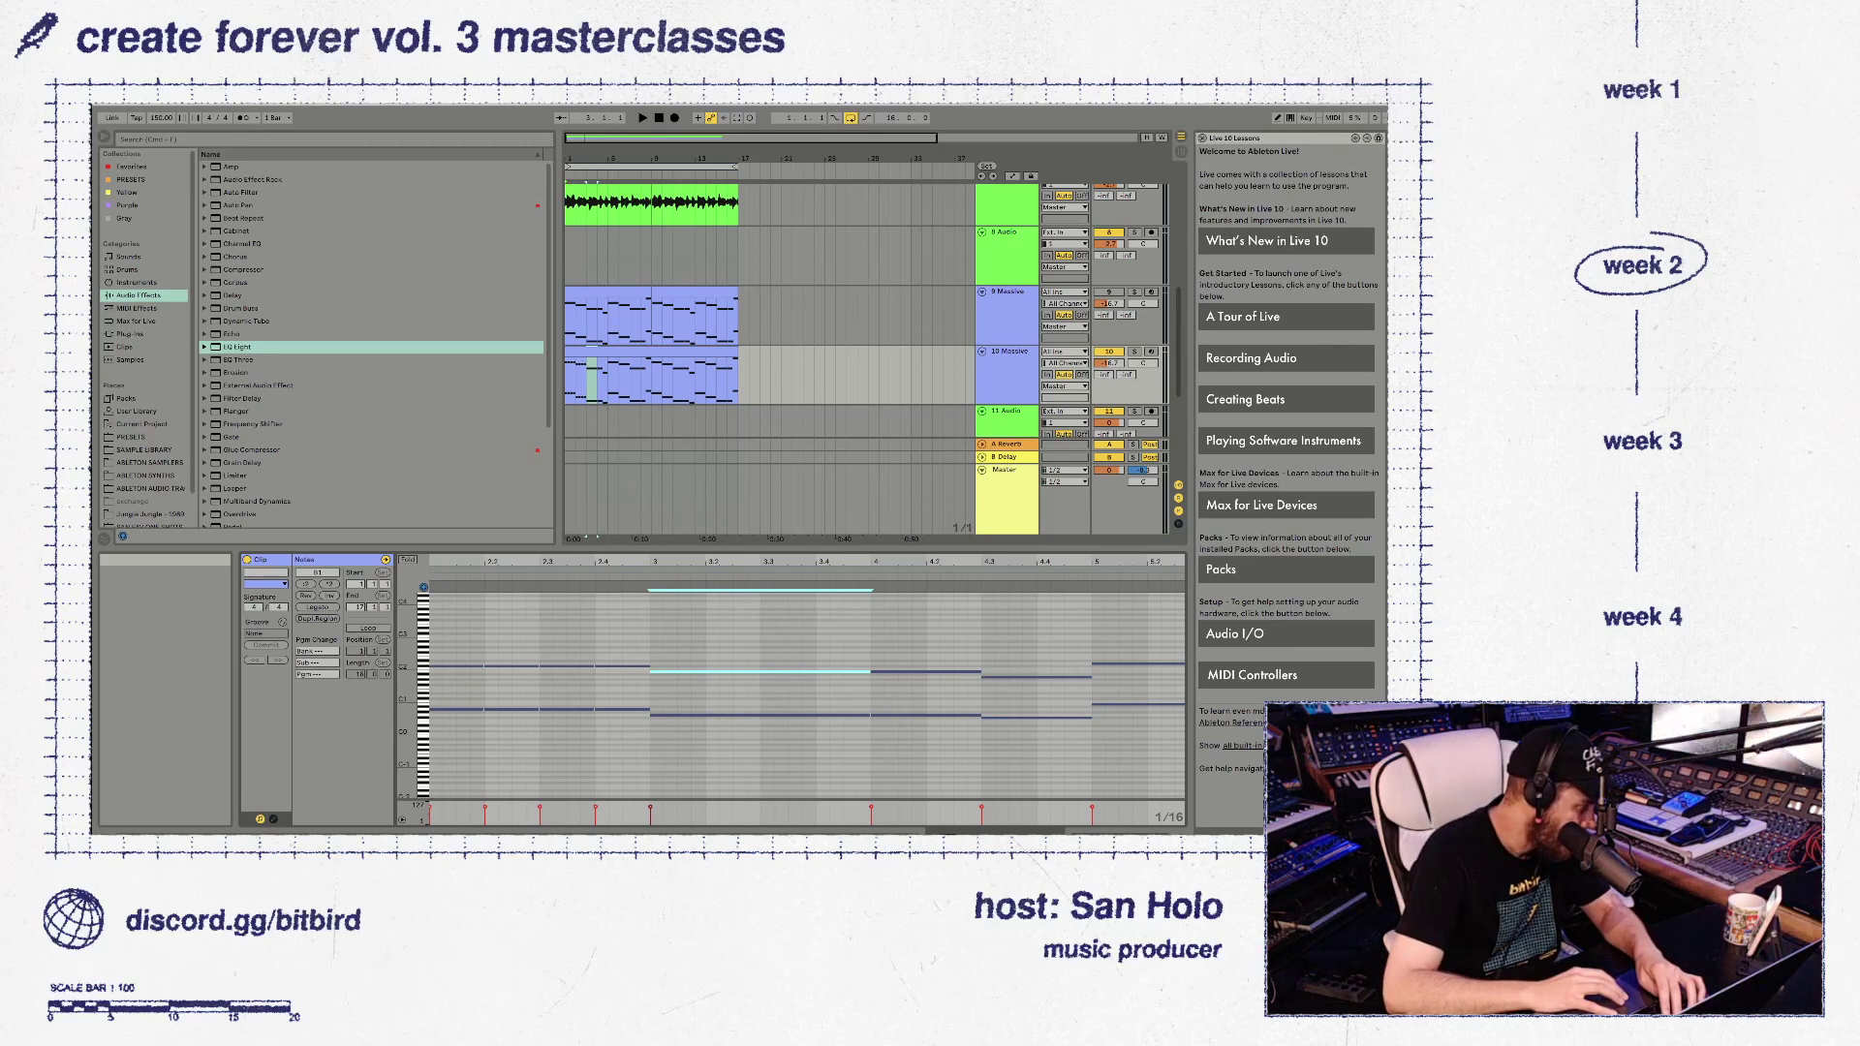
pyautogui.press('b')
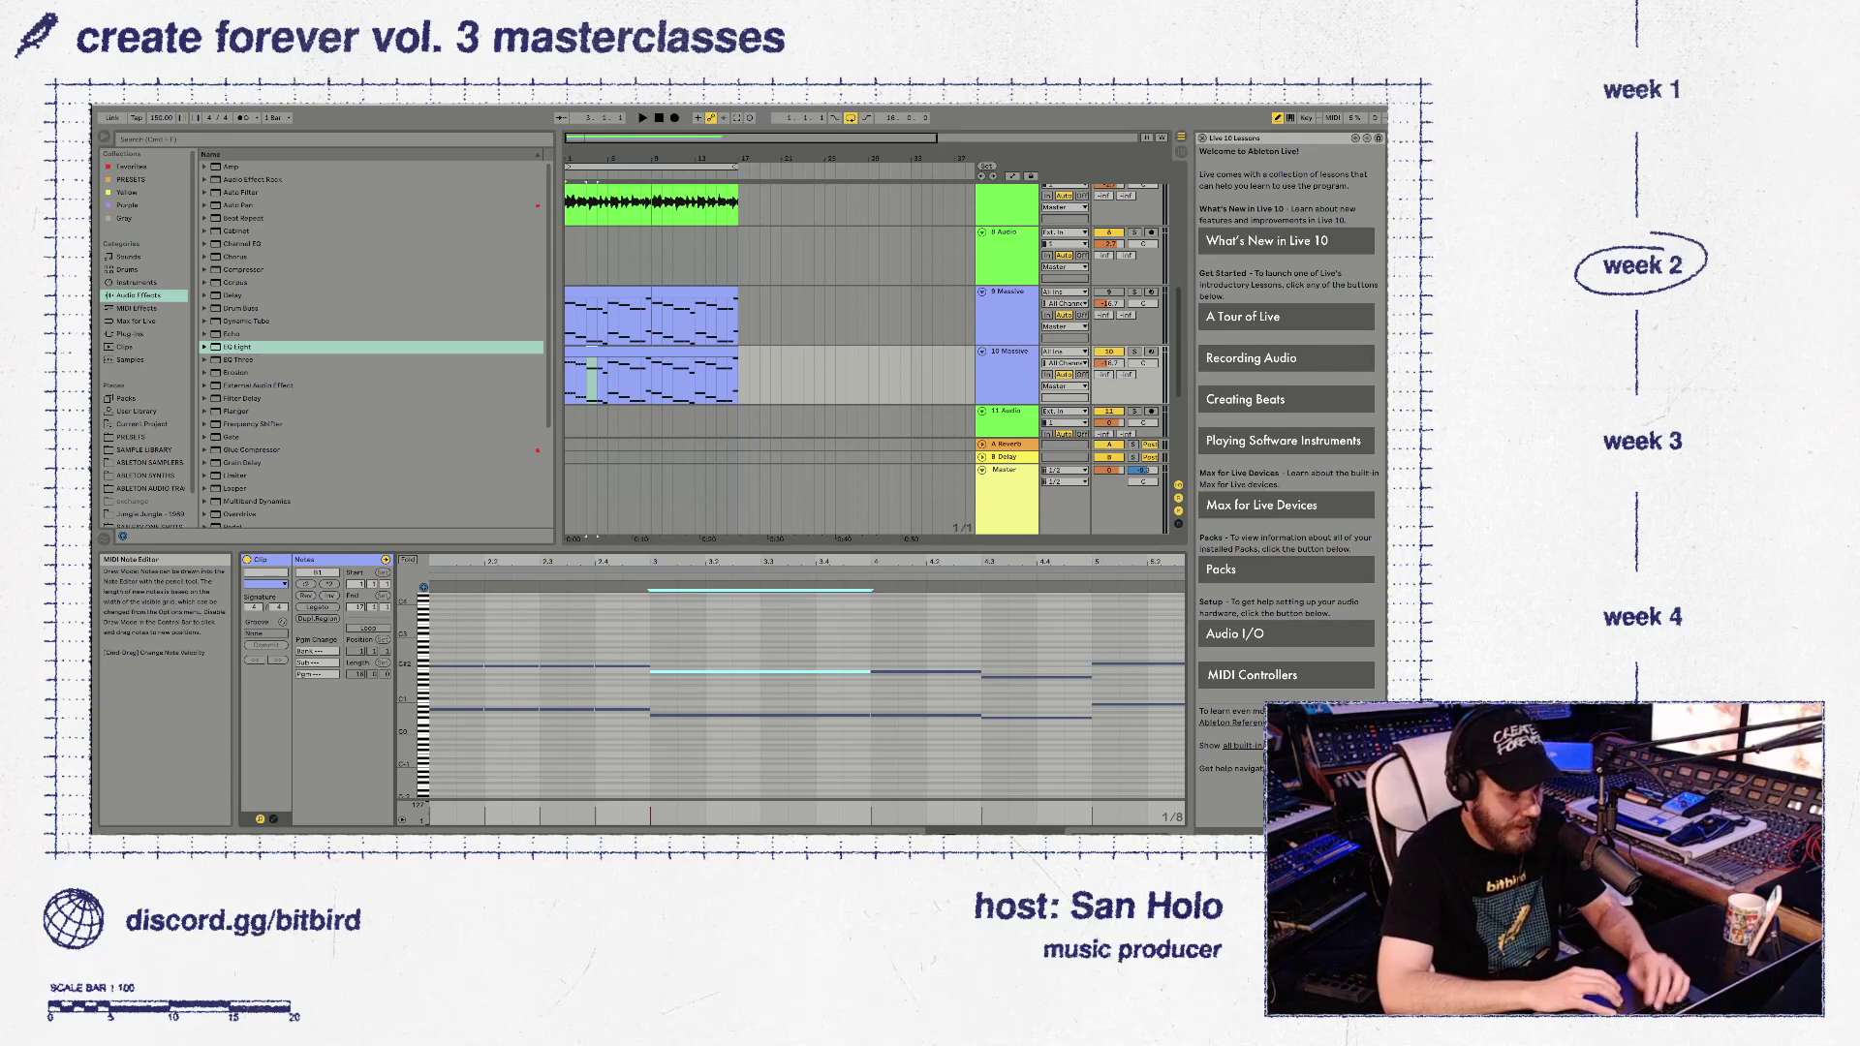
pyautogui.press('b')
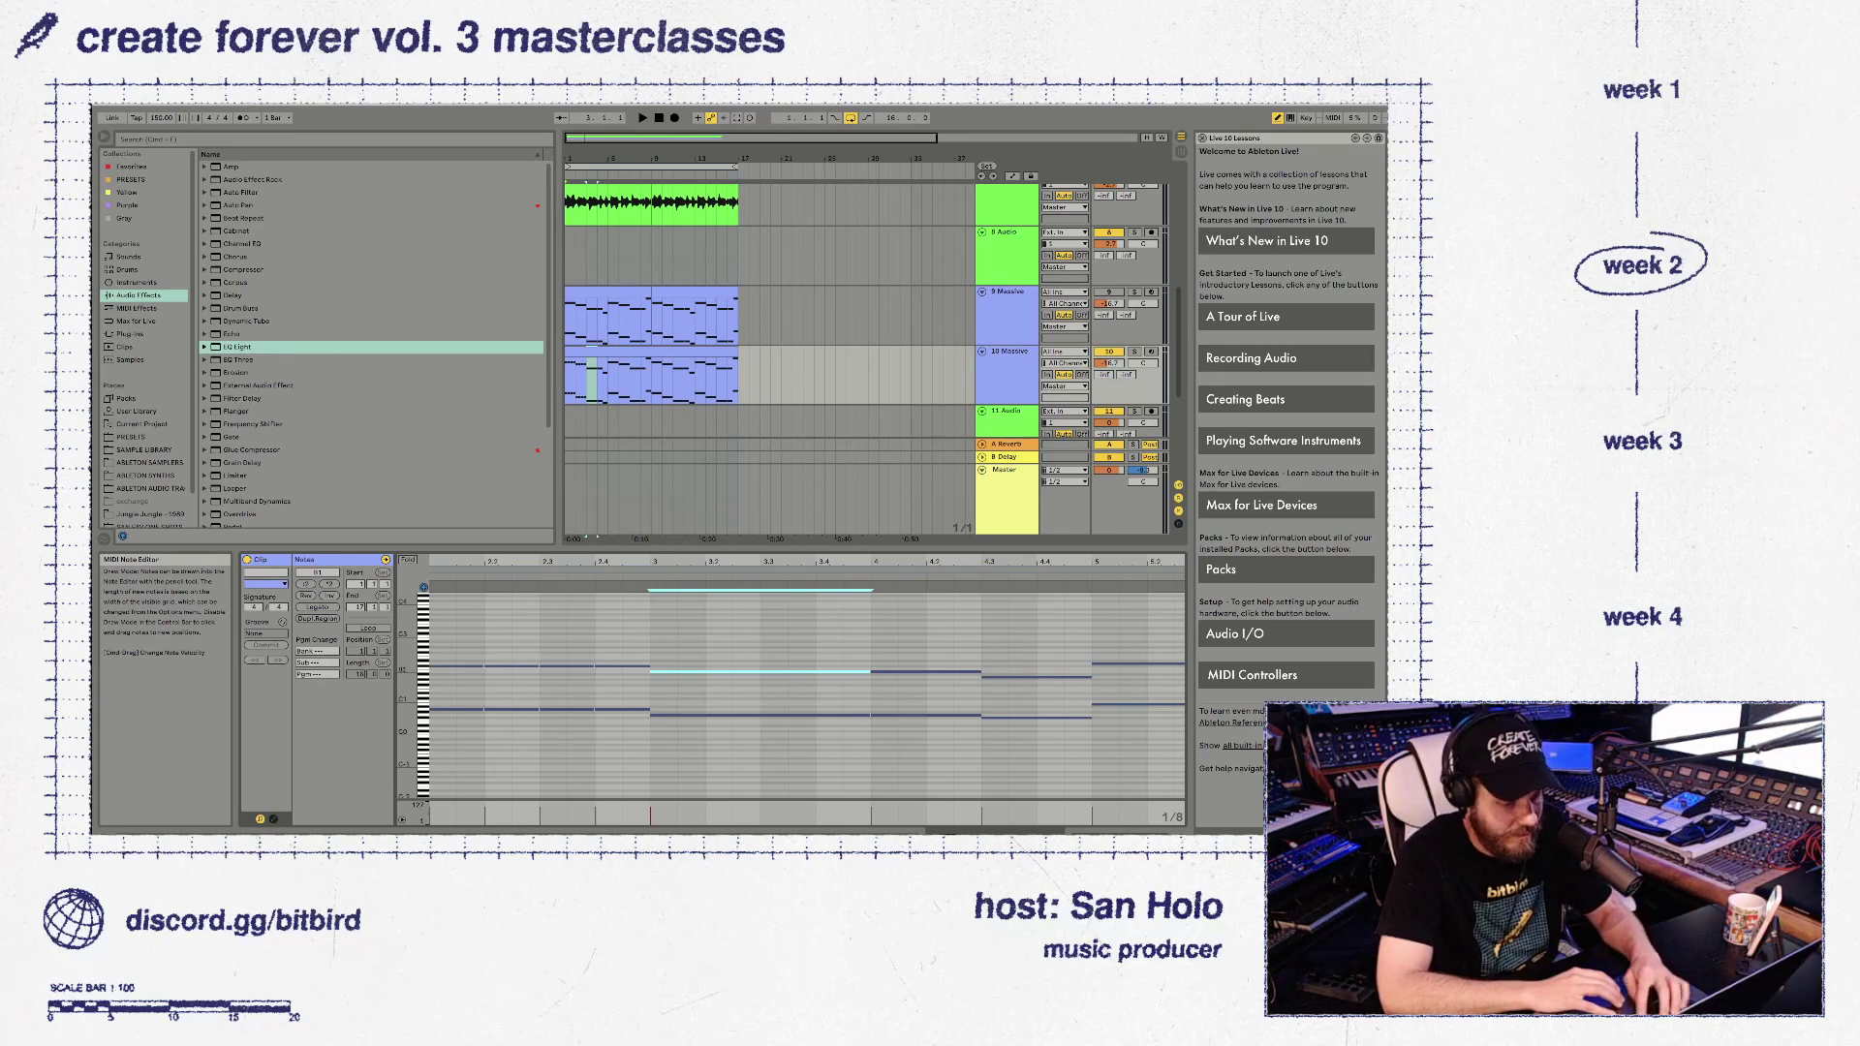
pyautogui.press('b')
pyautogui.press('b')
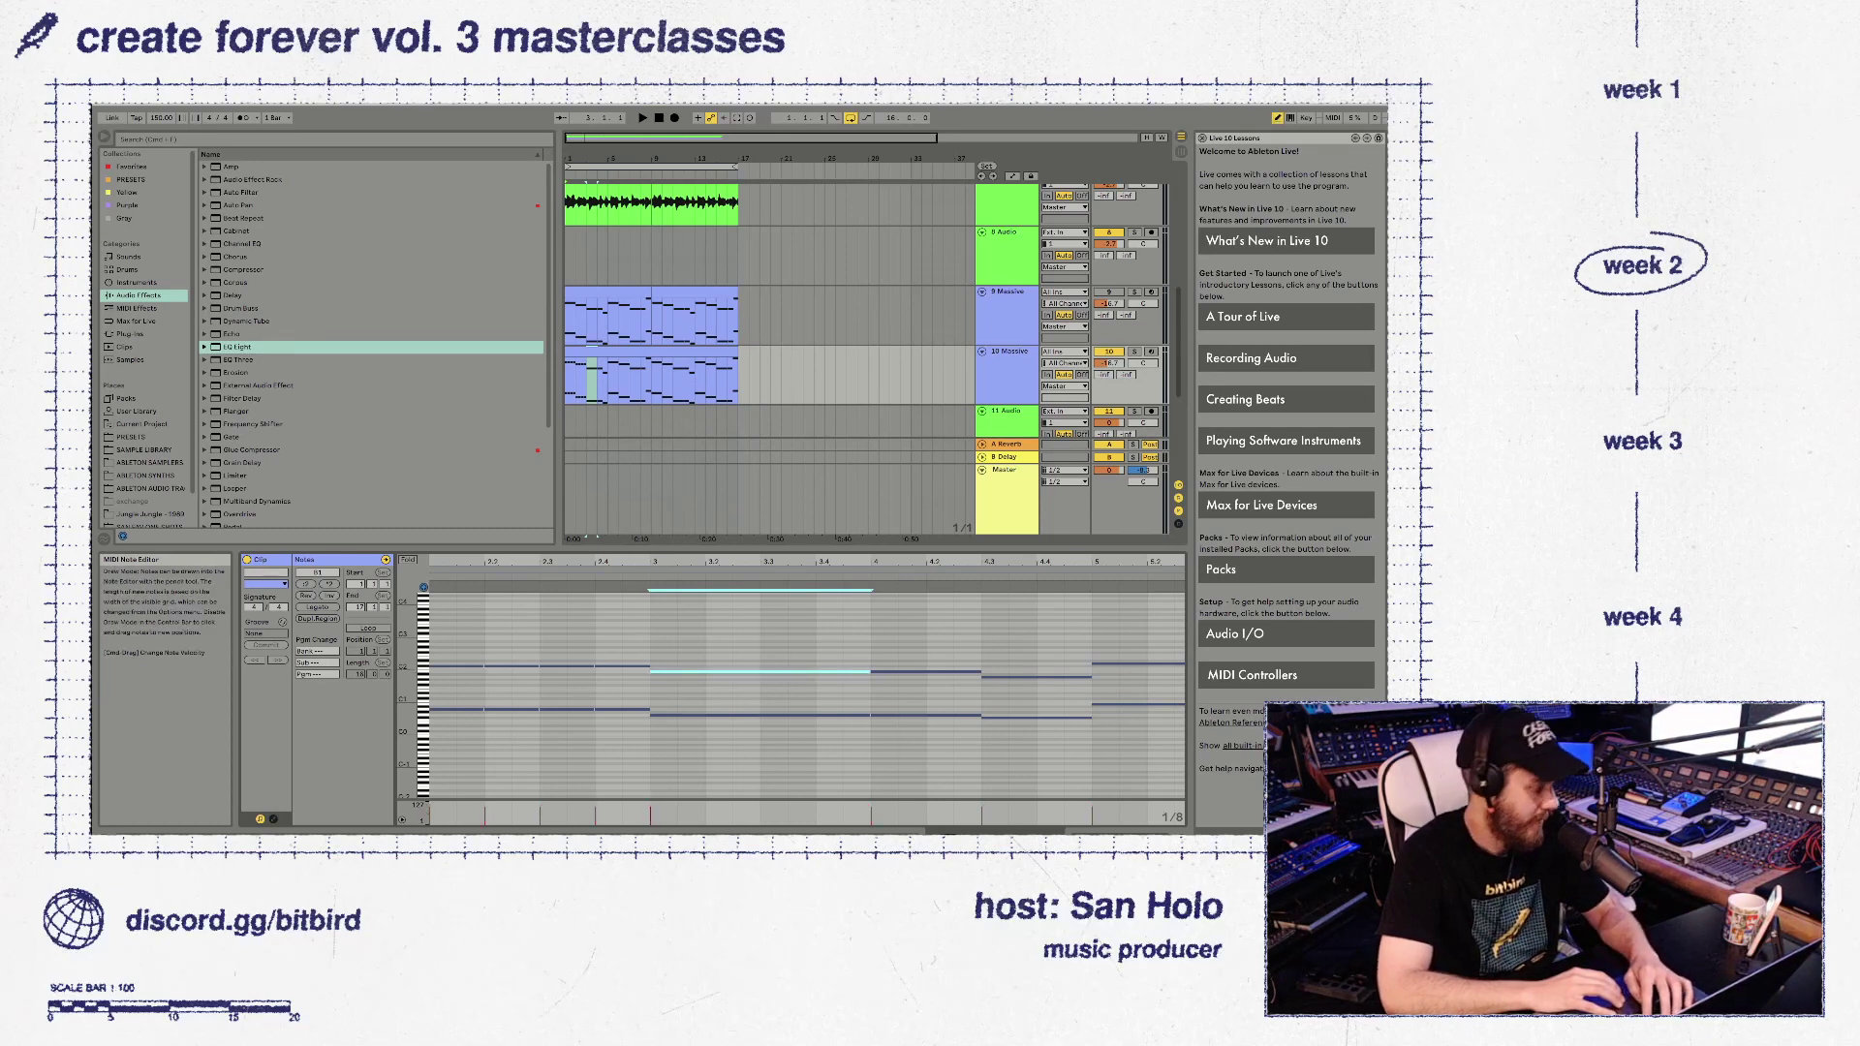
pyautogui.press('b')
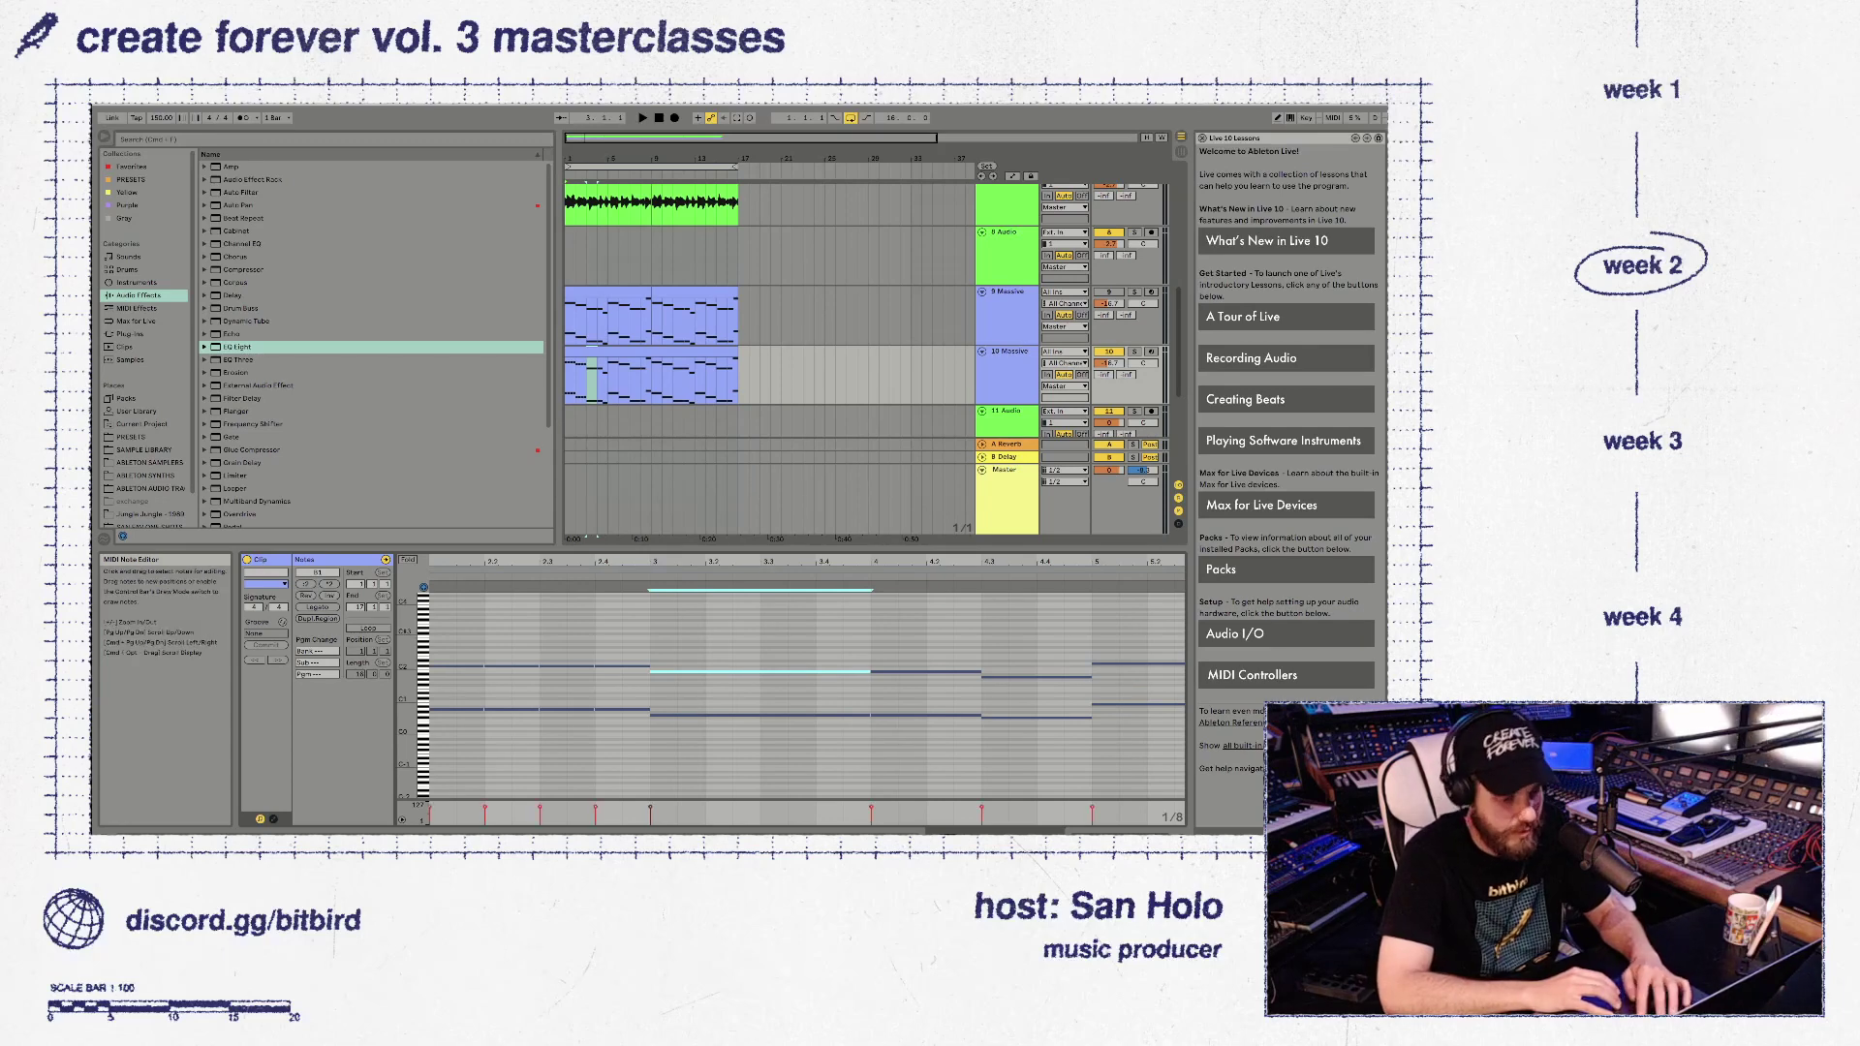
# Shorten both bar 3 notes to quarter notes and repeat them through the first half of bar 4
pyautogui.moveTo(852, 693); pyautogui.dragTo(732, 672)
pyautogui.hotkey('ctrl', 'd')
pyautogui.hotkey('ctrl', 'd')
pyautogui.hotkey('ctrl', 'd')
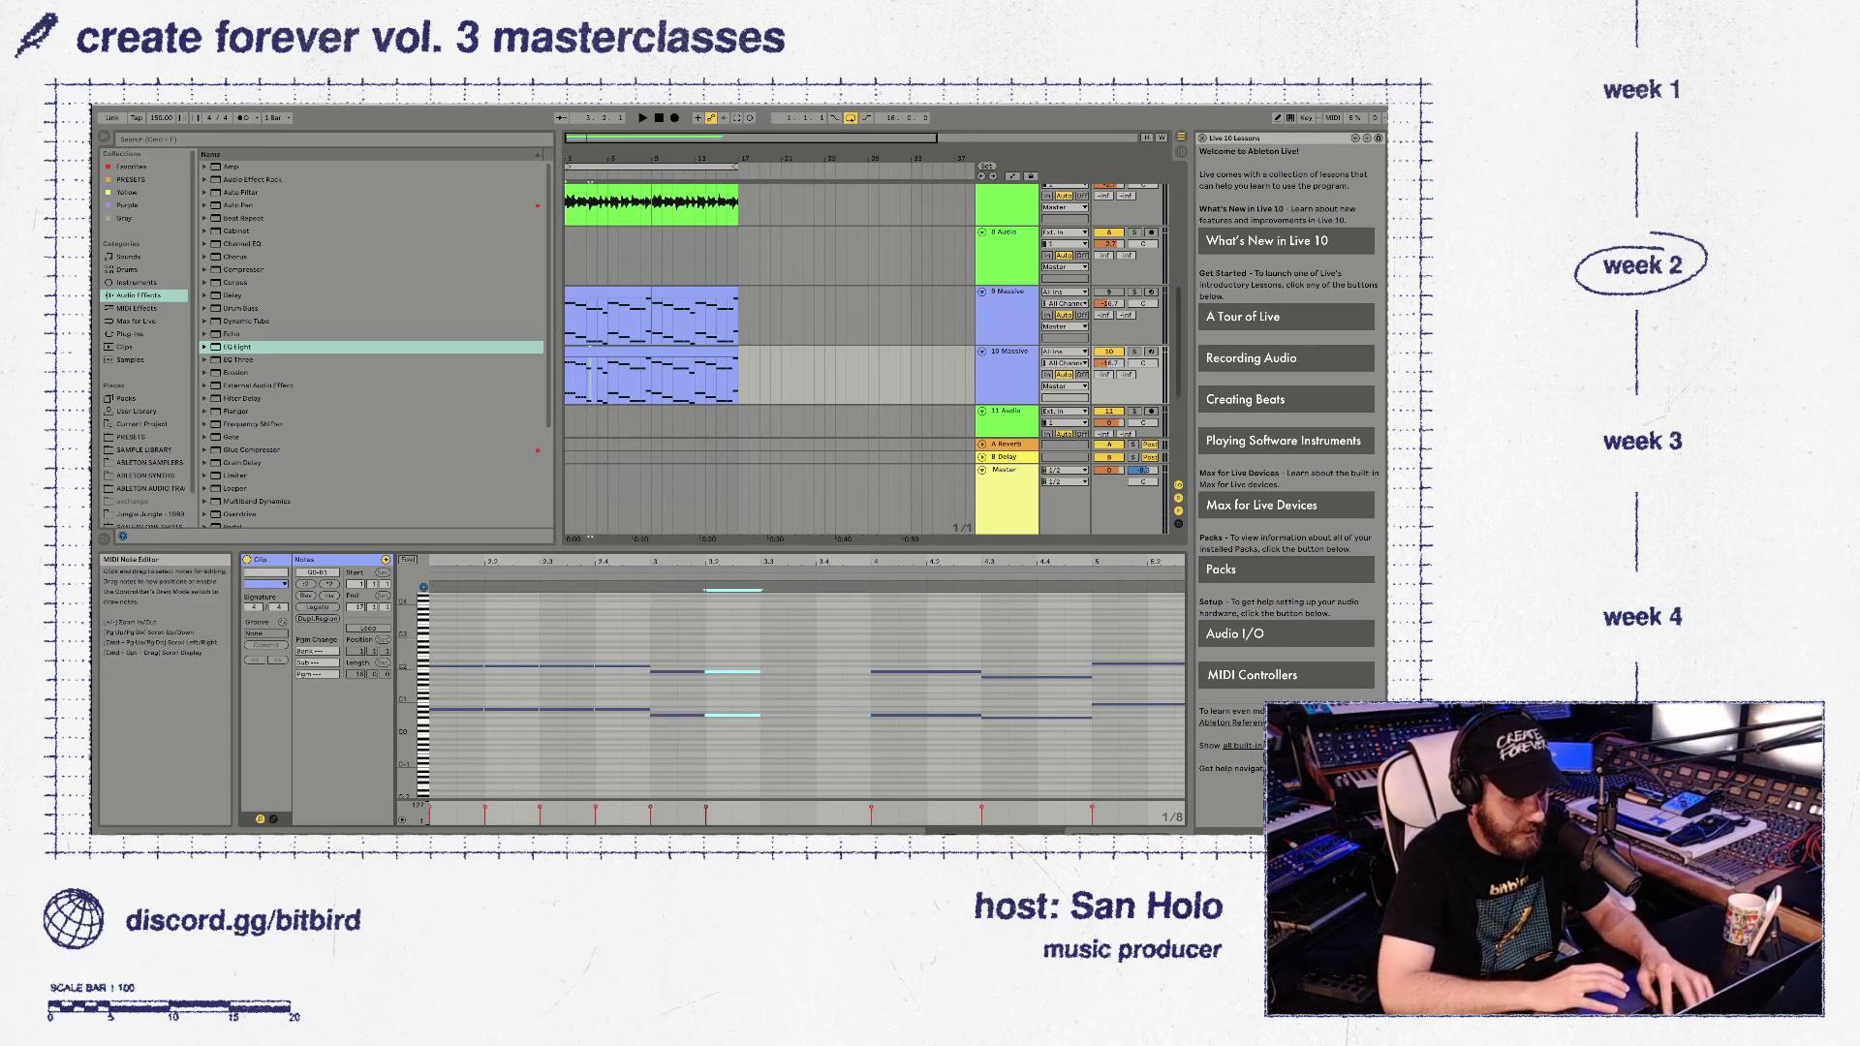
pyautogui.hotkey('ctrl', 'd')
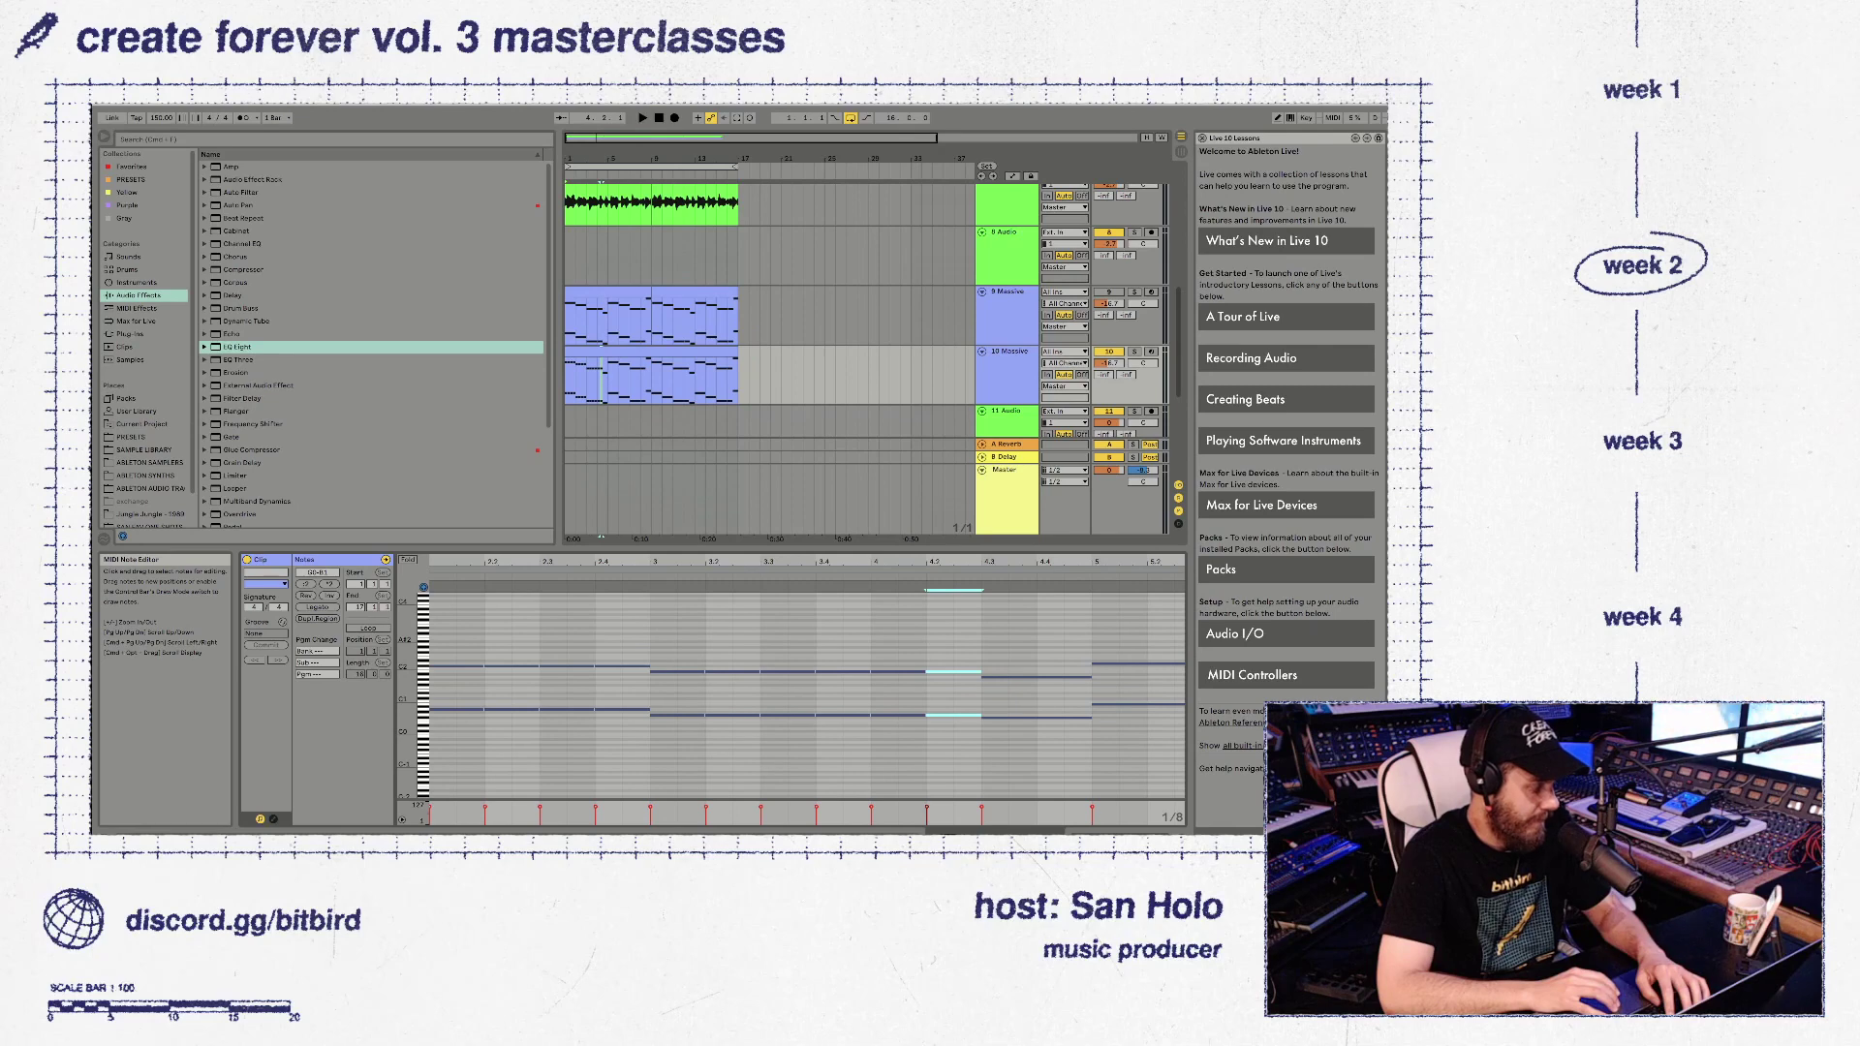
# Turn the two long notes in the second half of bar 4 into pairs of quarter notes and start playback
pyautogui.hscroll(2, 792, 696)
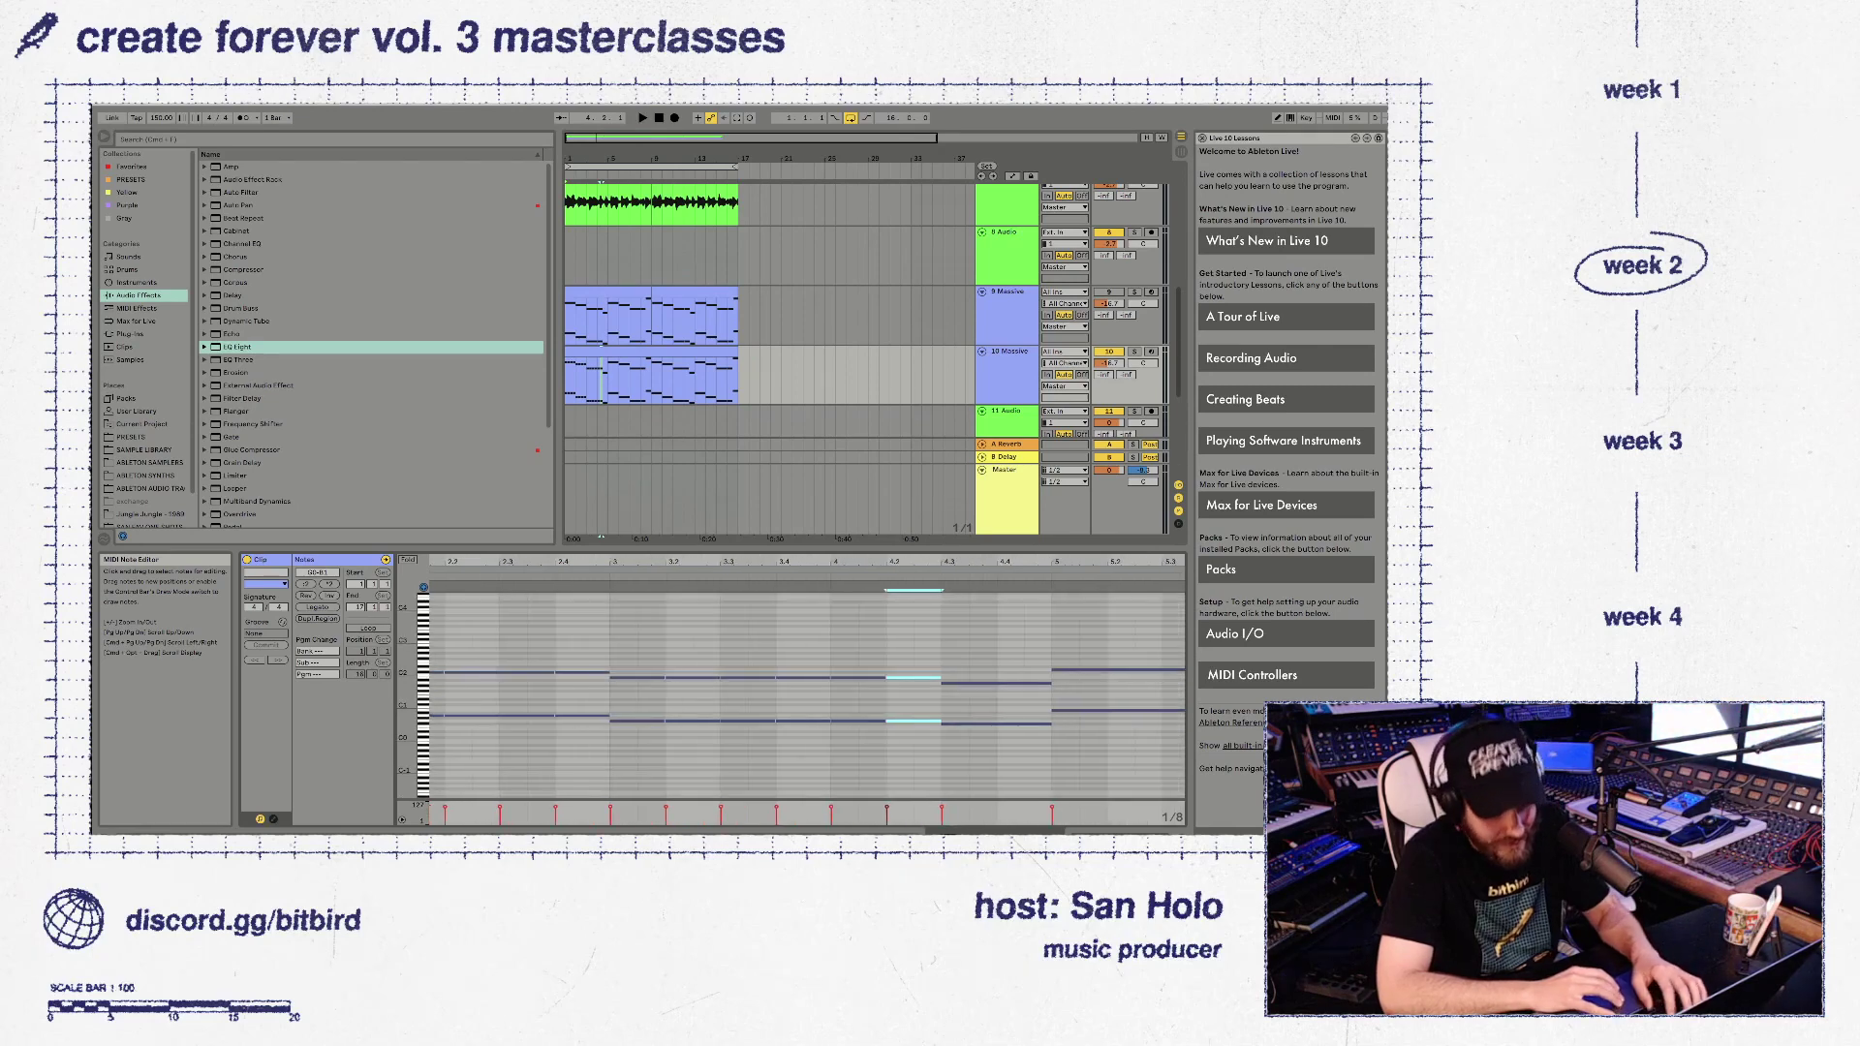
pyautogui.click(914, 678)
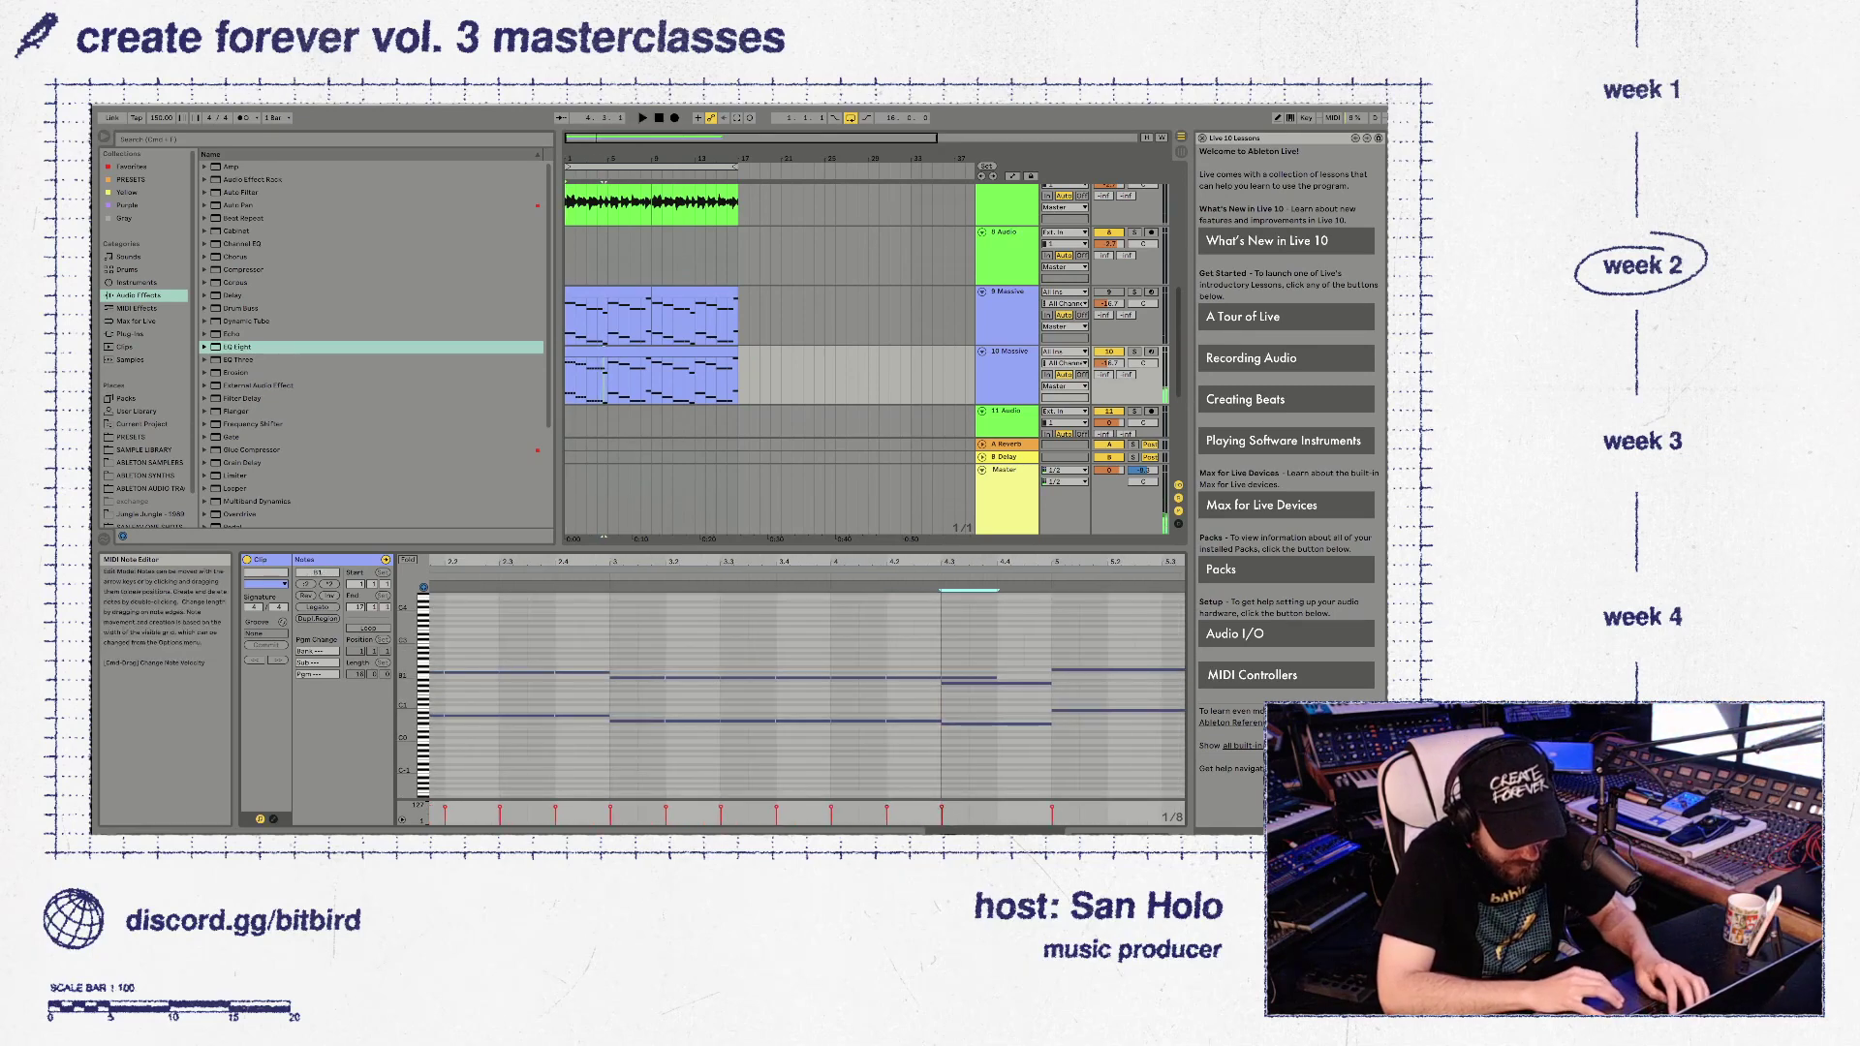
pyautogui.moveTo(1050, 723); pyautogui.dragTo(997, 723)
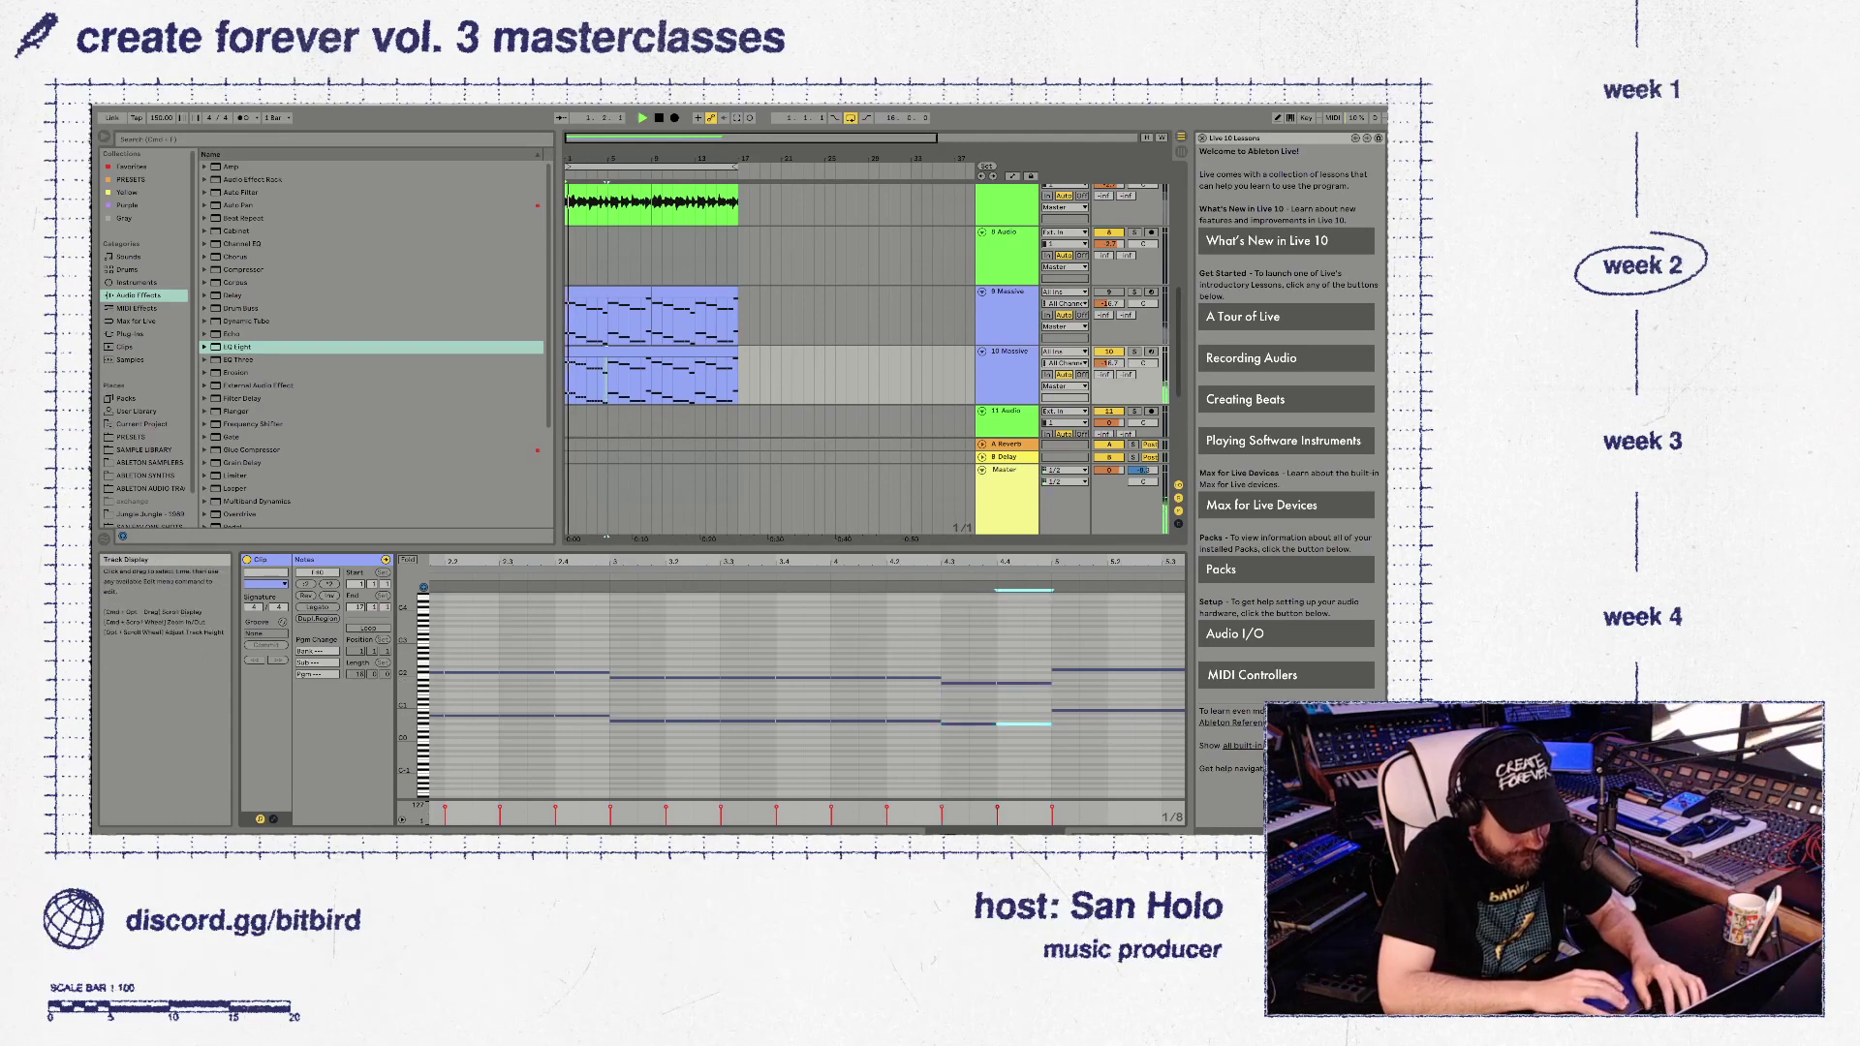
pyautogui.press('space')
# Duplicate the first four bars of the 10 Massive part three times and consolidate all 16 bars into one clip
pyautogui.moveTo(608, 385); pyautogui.dragTo(565, 386)
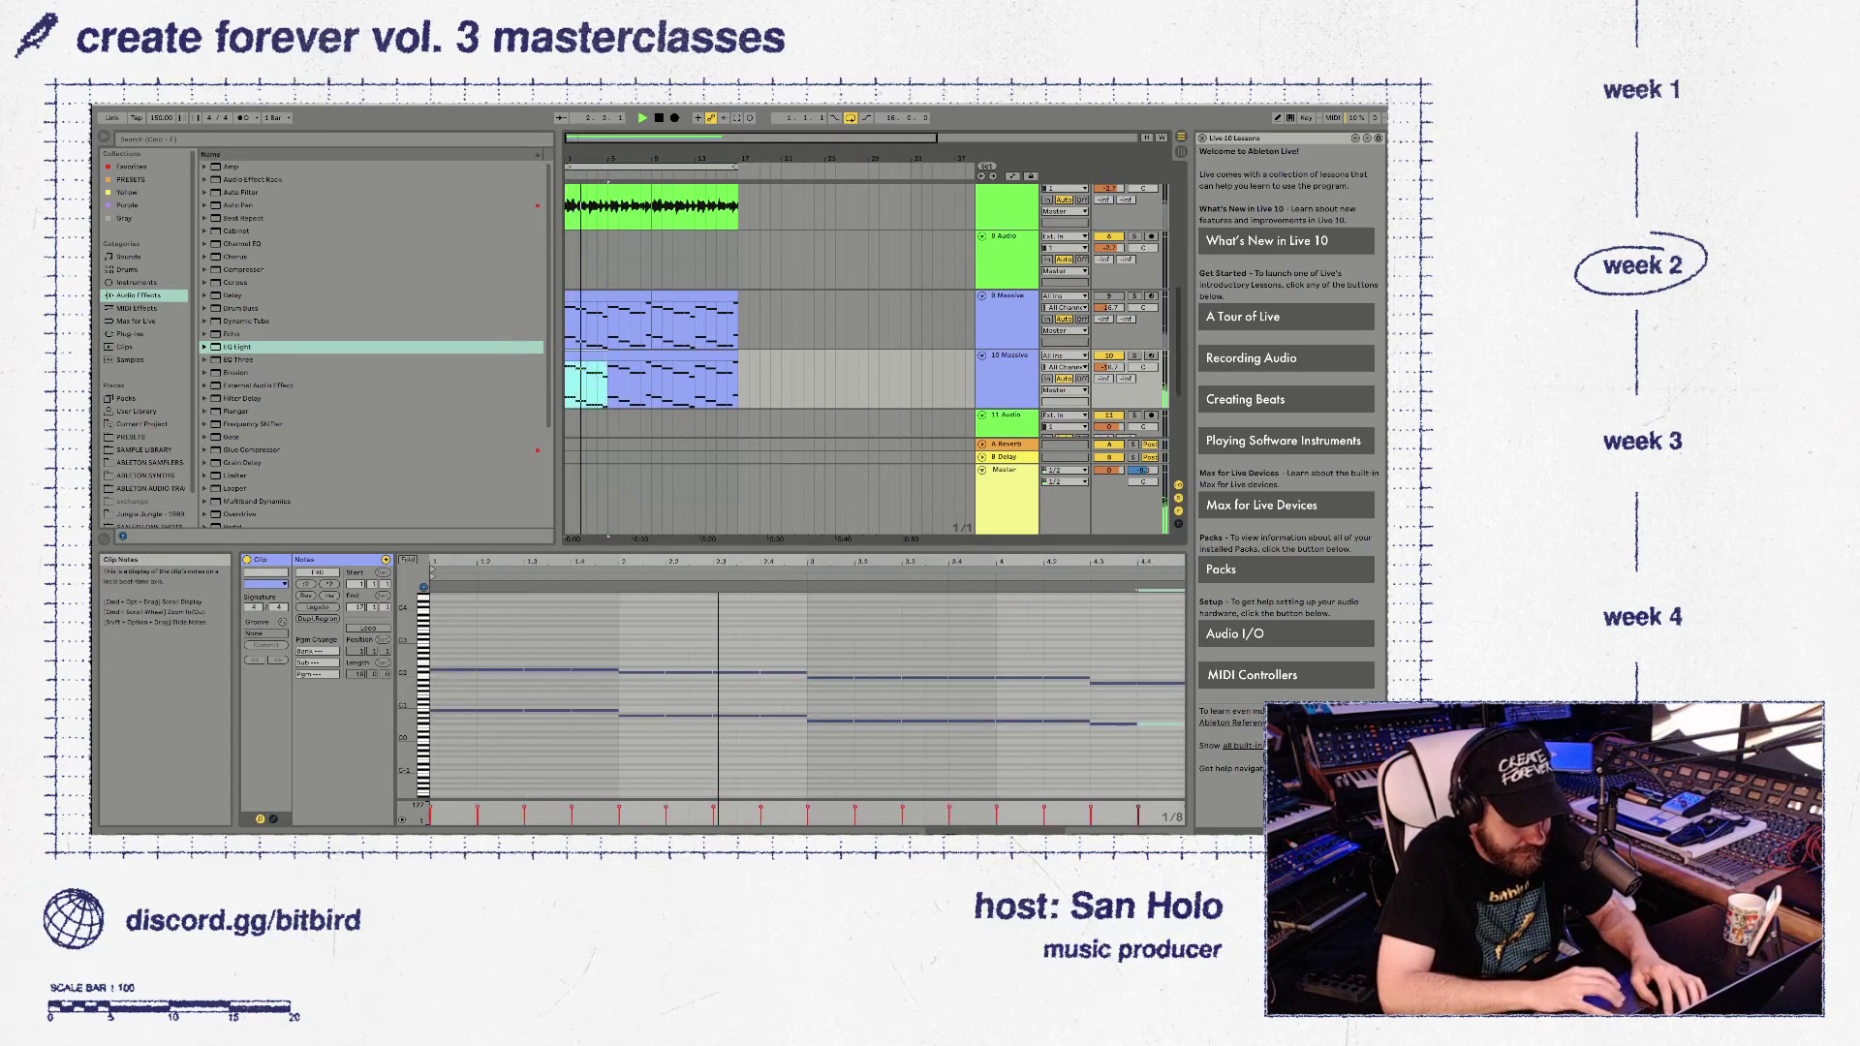
pyautogui.press('super+d')
pyautogui.press('super+d')
pyautogui.press('super+d')
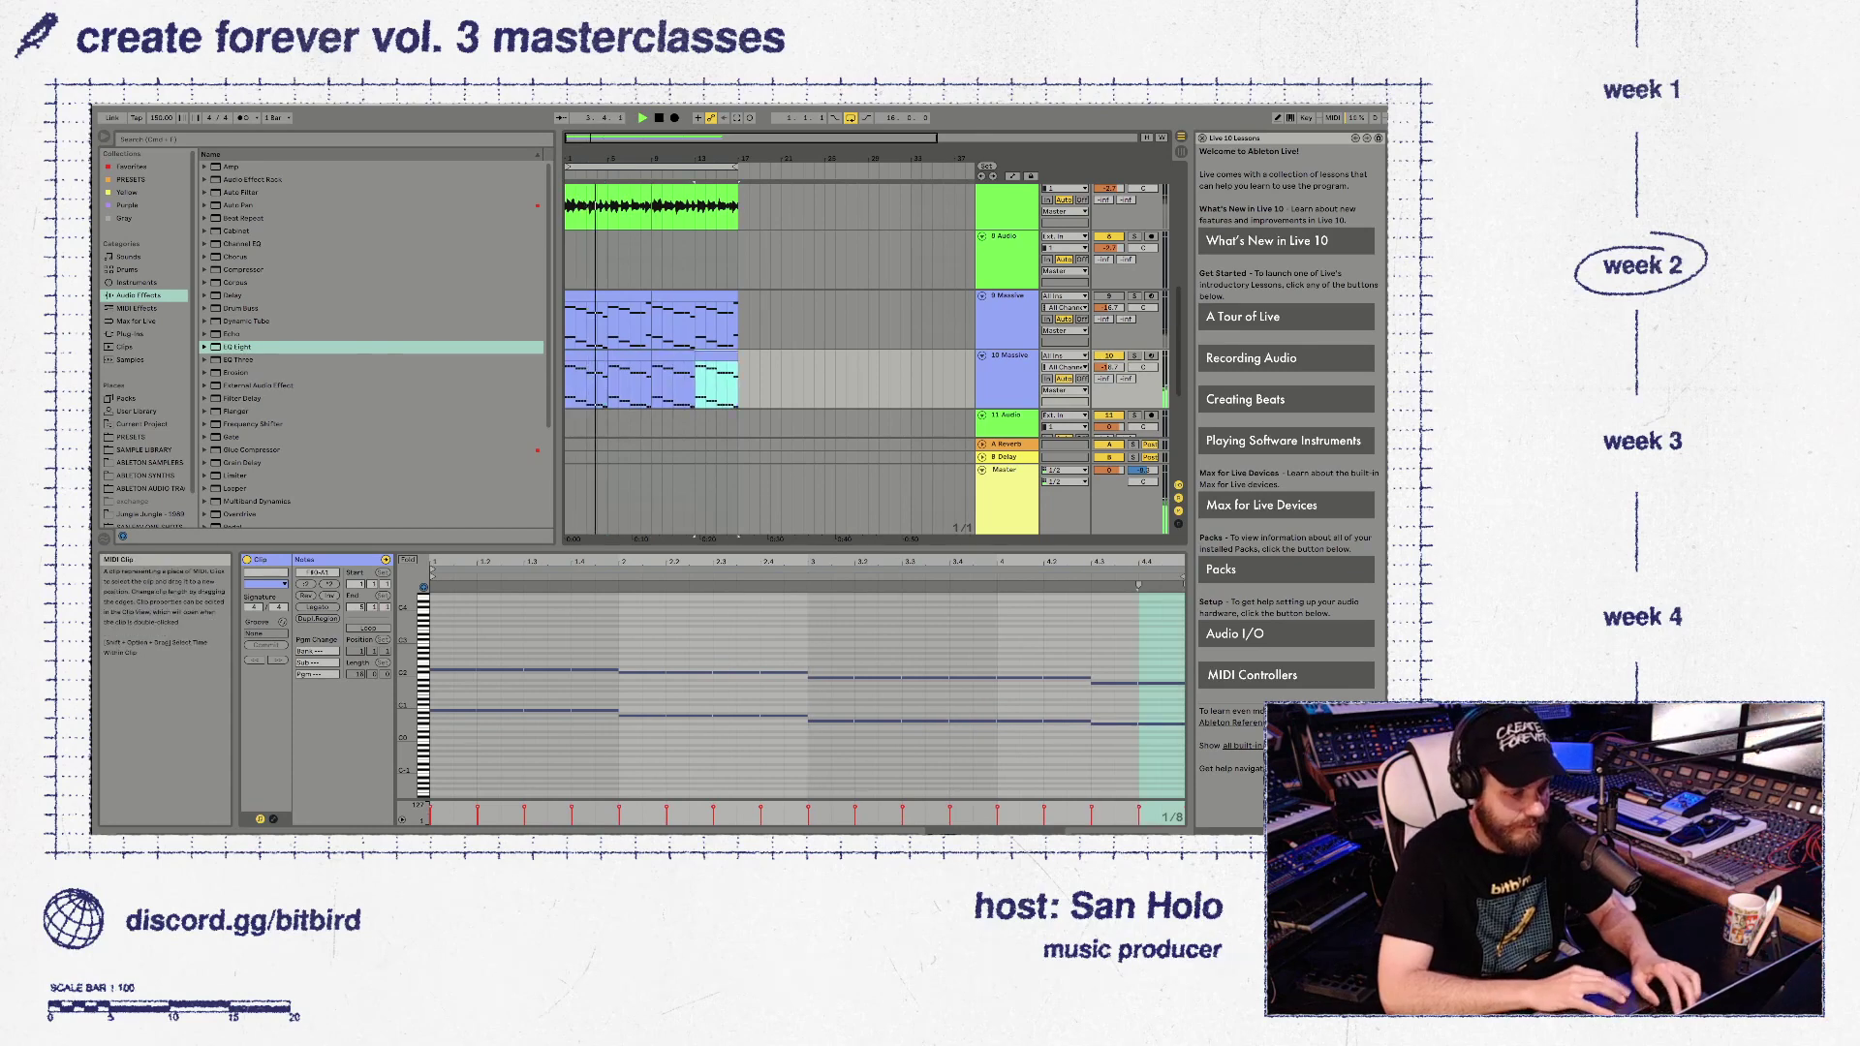
pyautogui.keyDown('shift'); pyautogui.click(581, 385); pyautogui.keyUp('shift')
pyautogui.press('super+j')
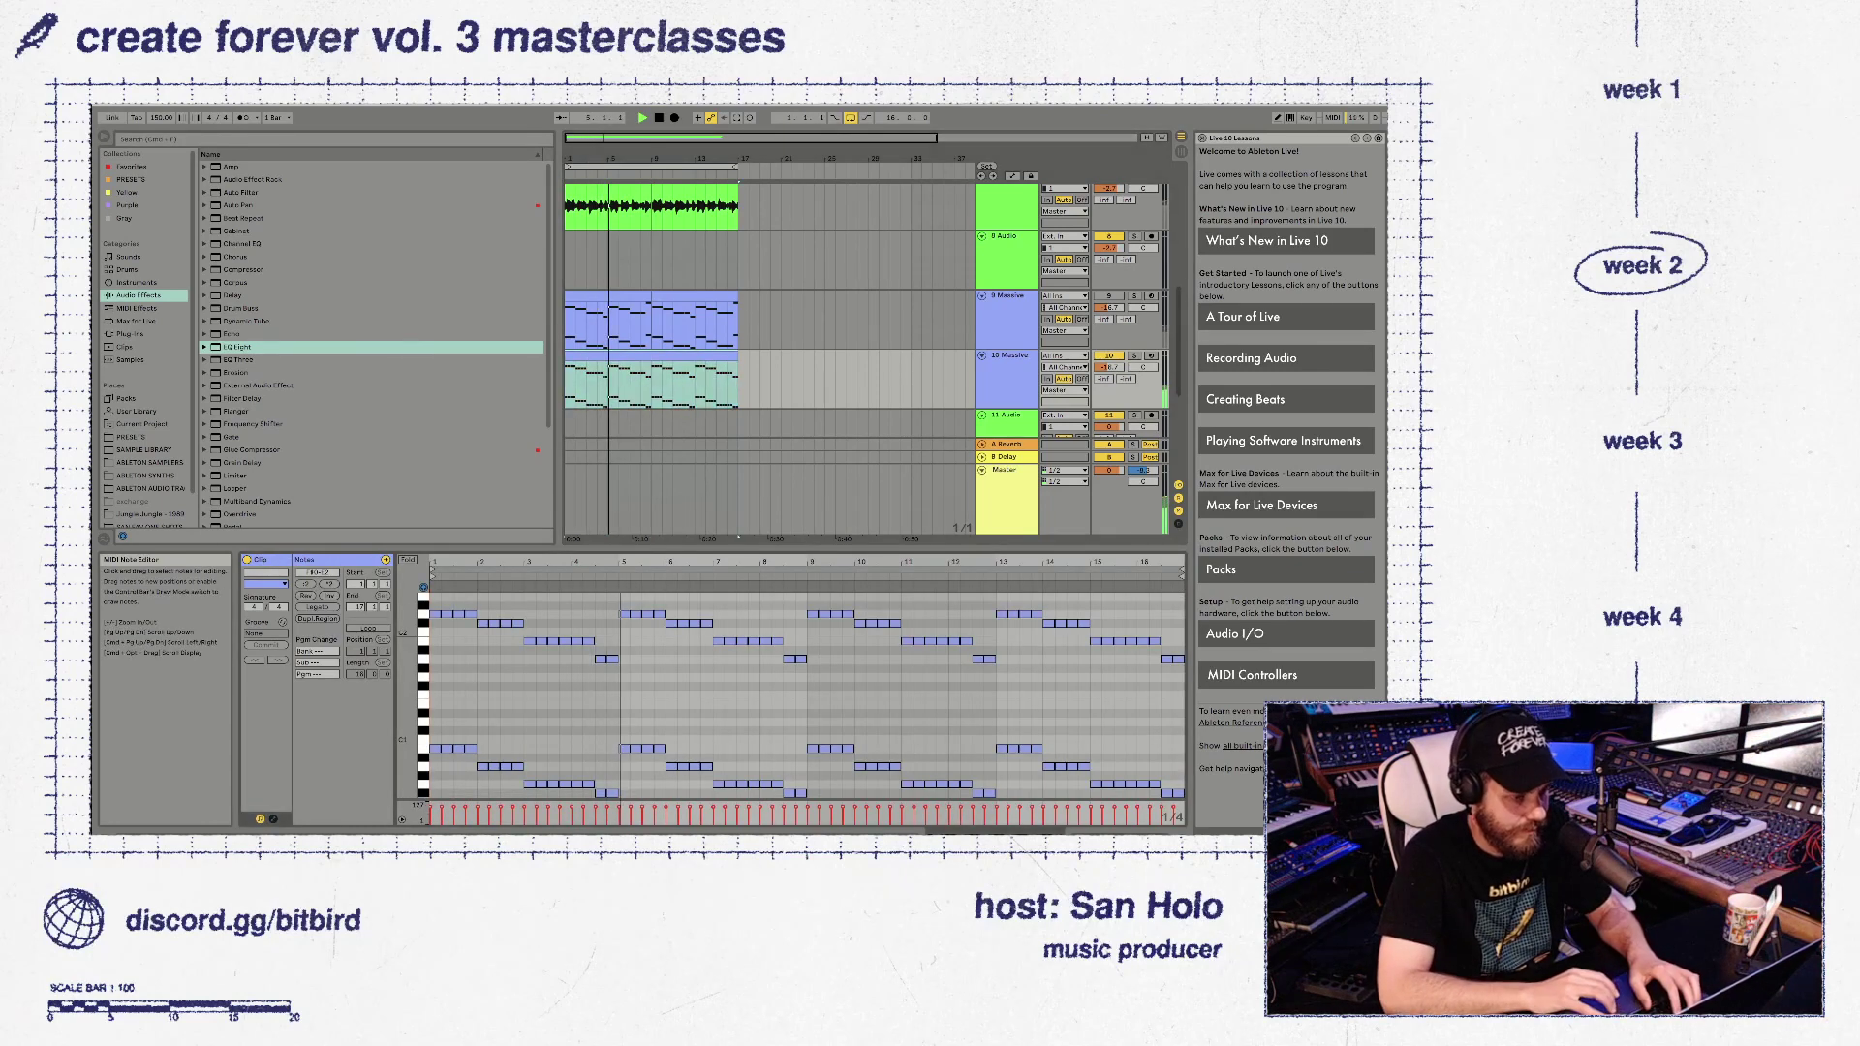
# Transpose all notes in the 10 Massive clip up an octave and move its low notes back down an octave
pyautogui.press('super+a')
pyautogui.press('space')
pyautogui.hotkey('shift', 'Up')
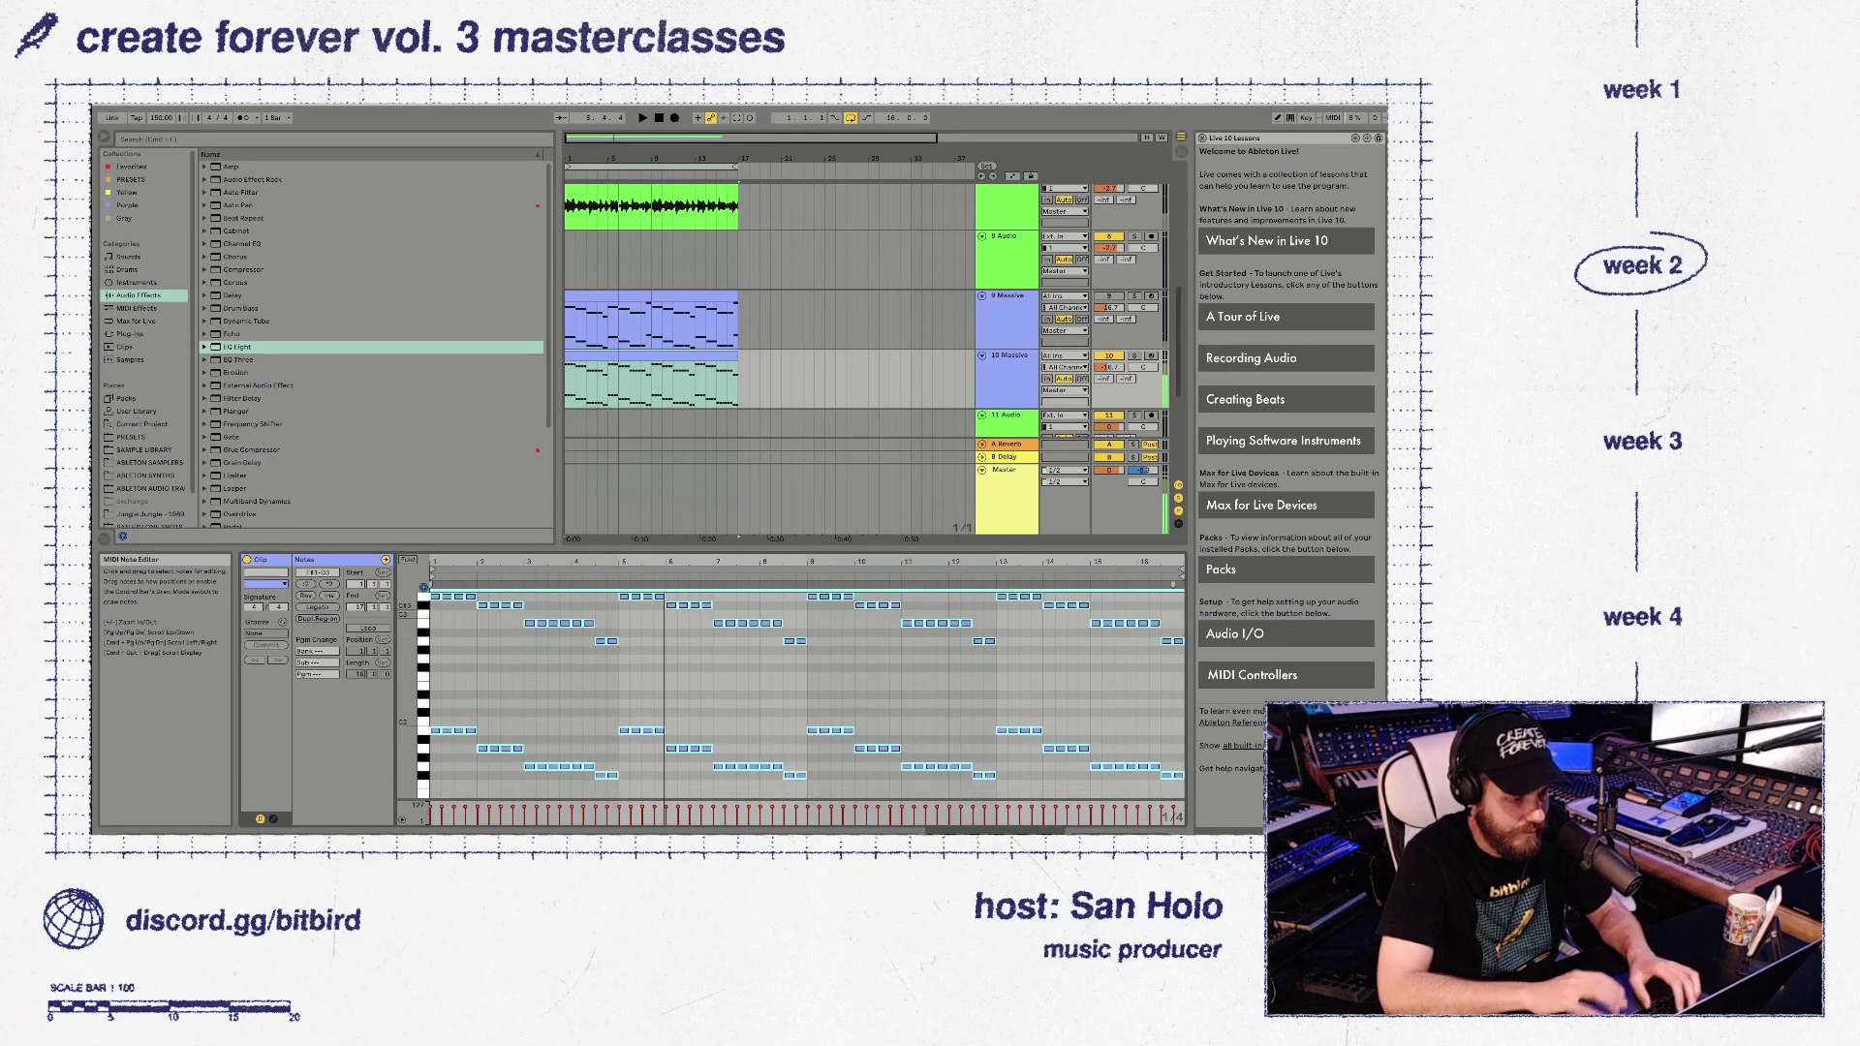
pyautogui.press('space')
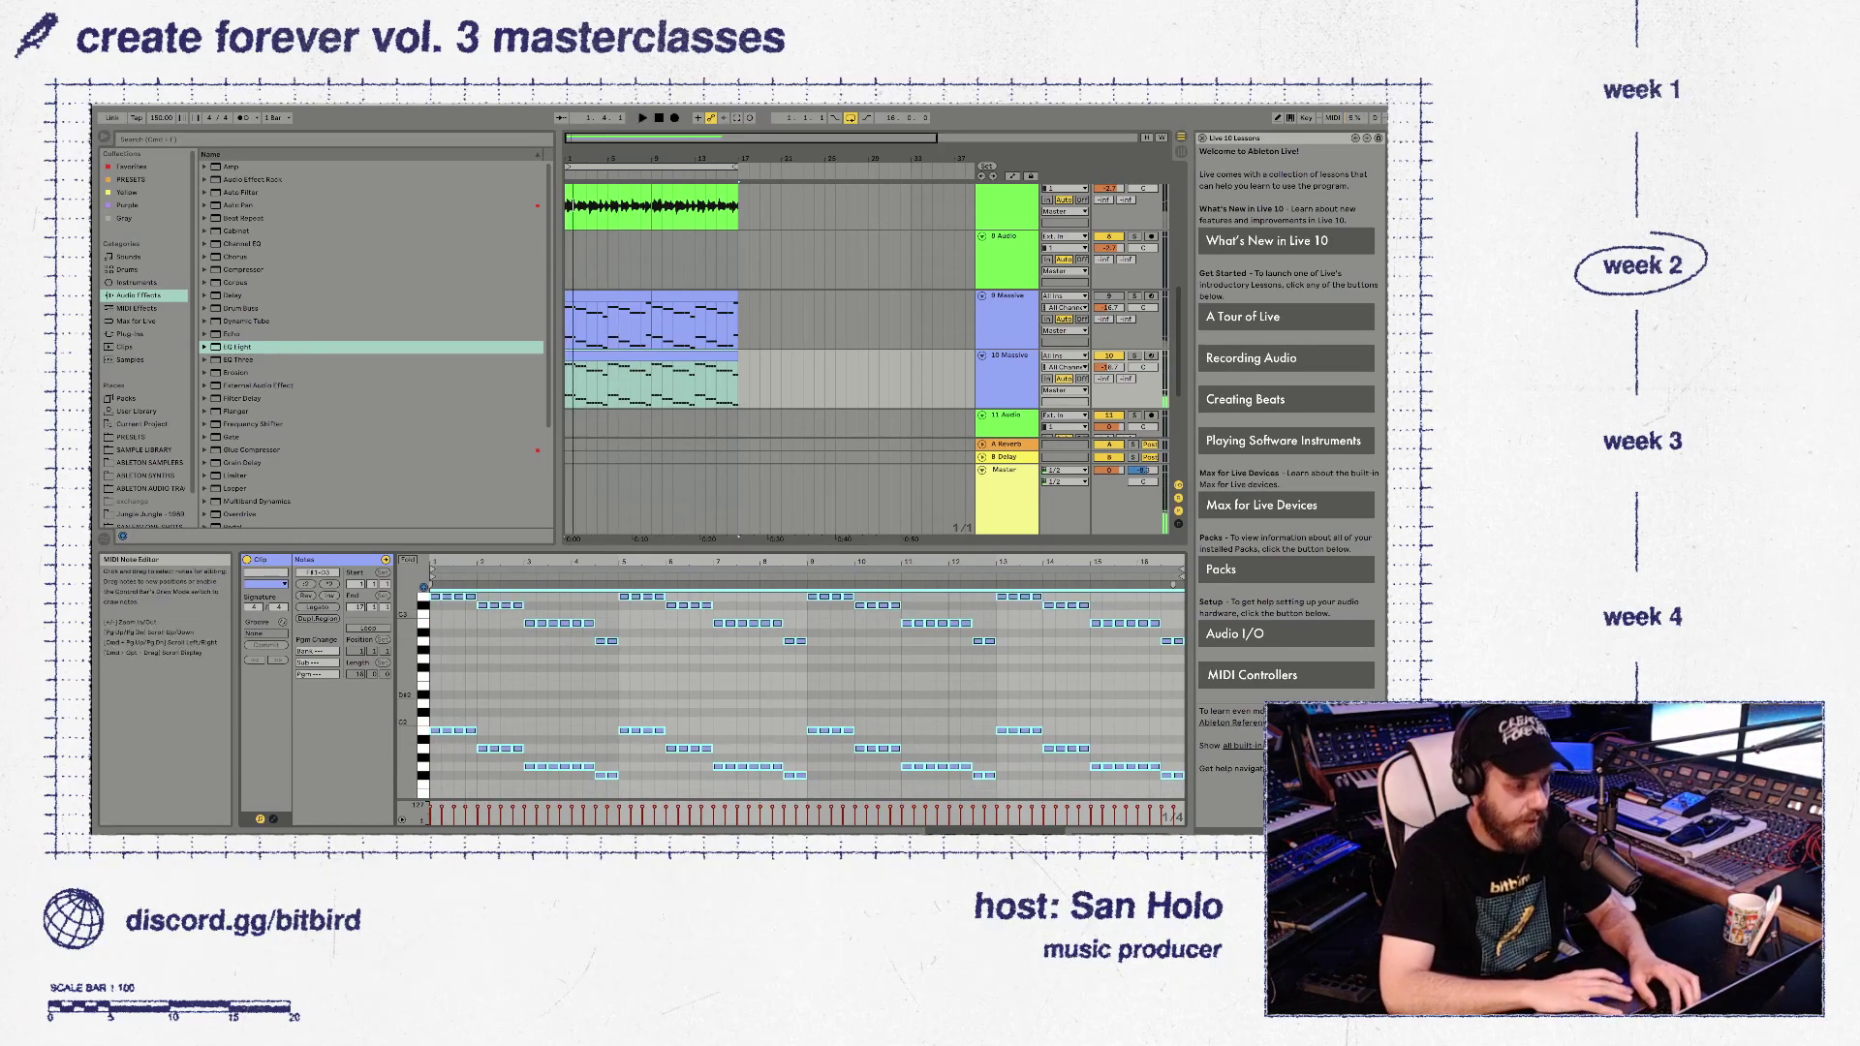
pyautogui.press('space')
pyautogui.moveTo(433, 710); pyautogui.dragTo(1185, 799)
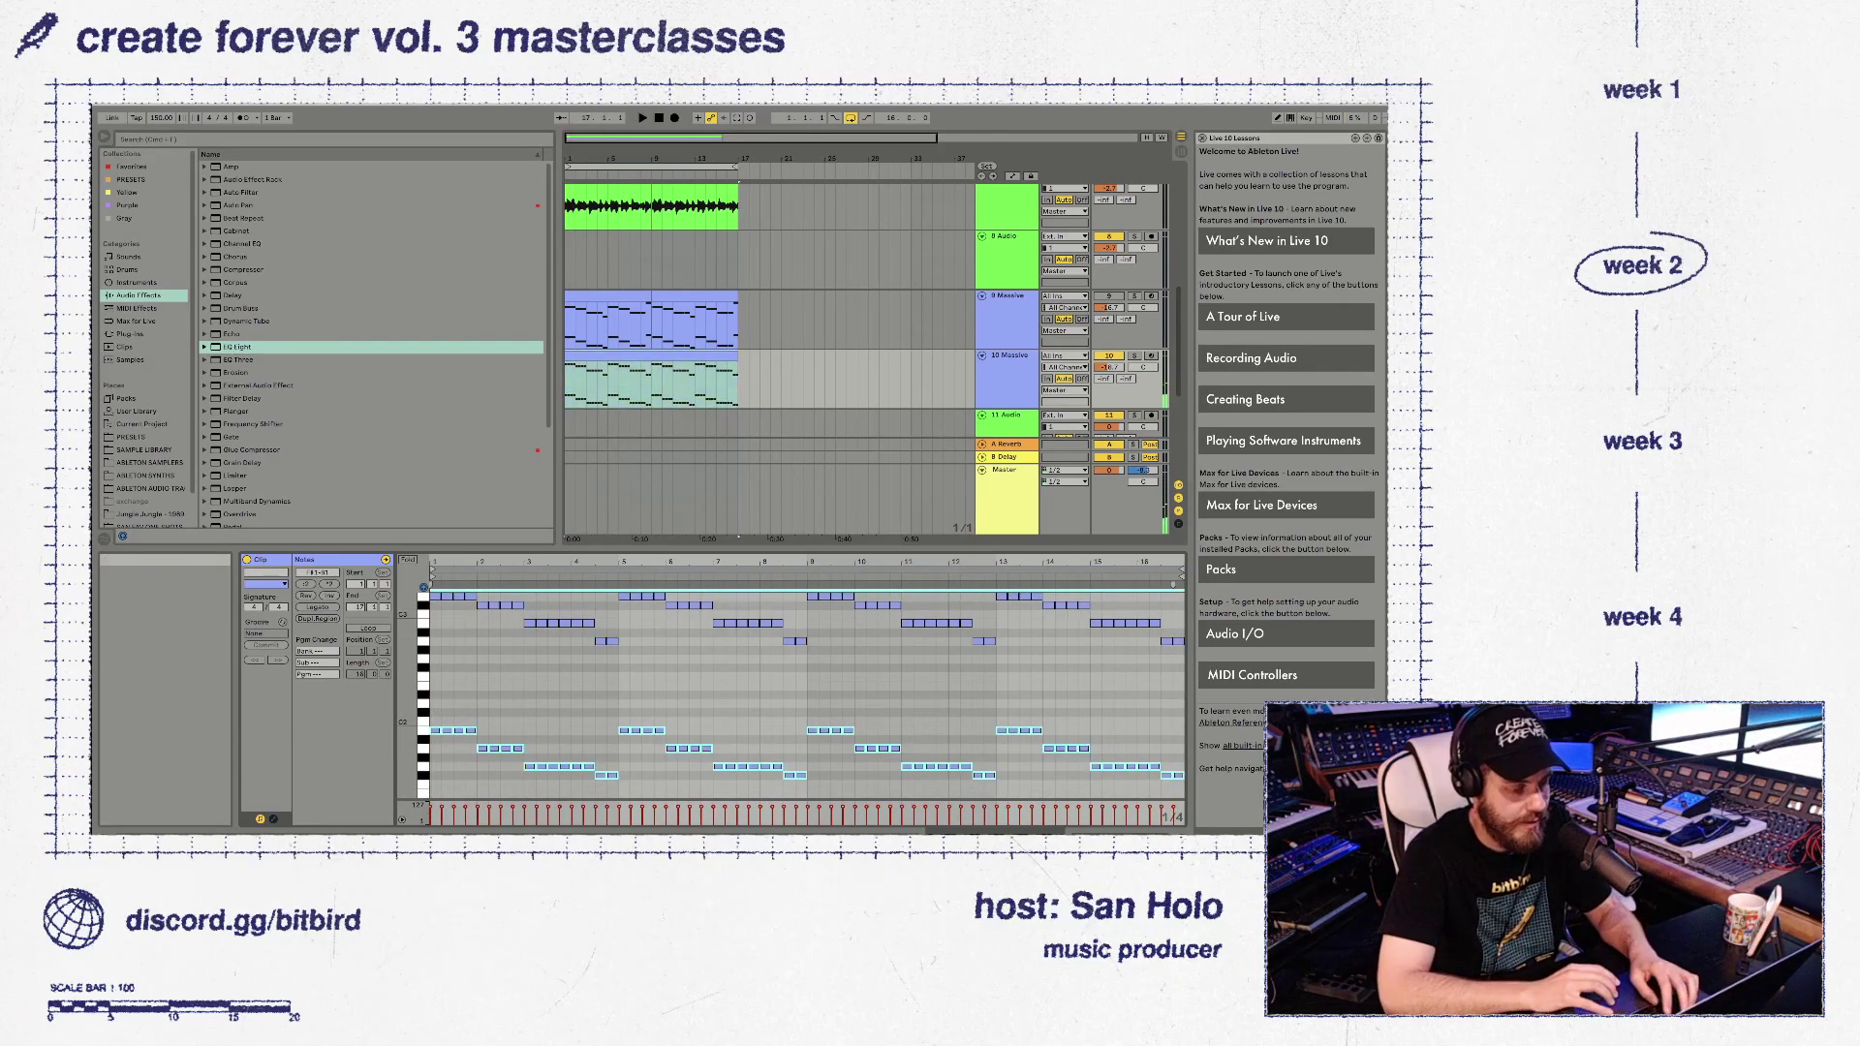
pyautogui.hotkey('shift', 'Down')
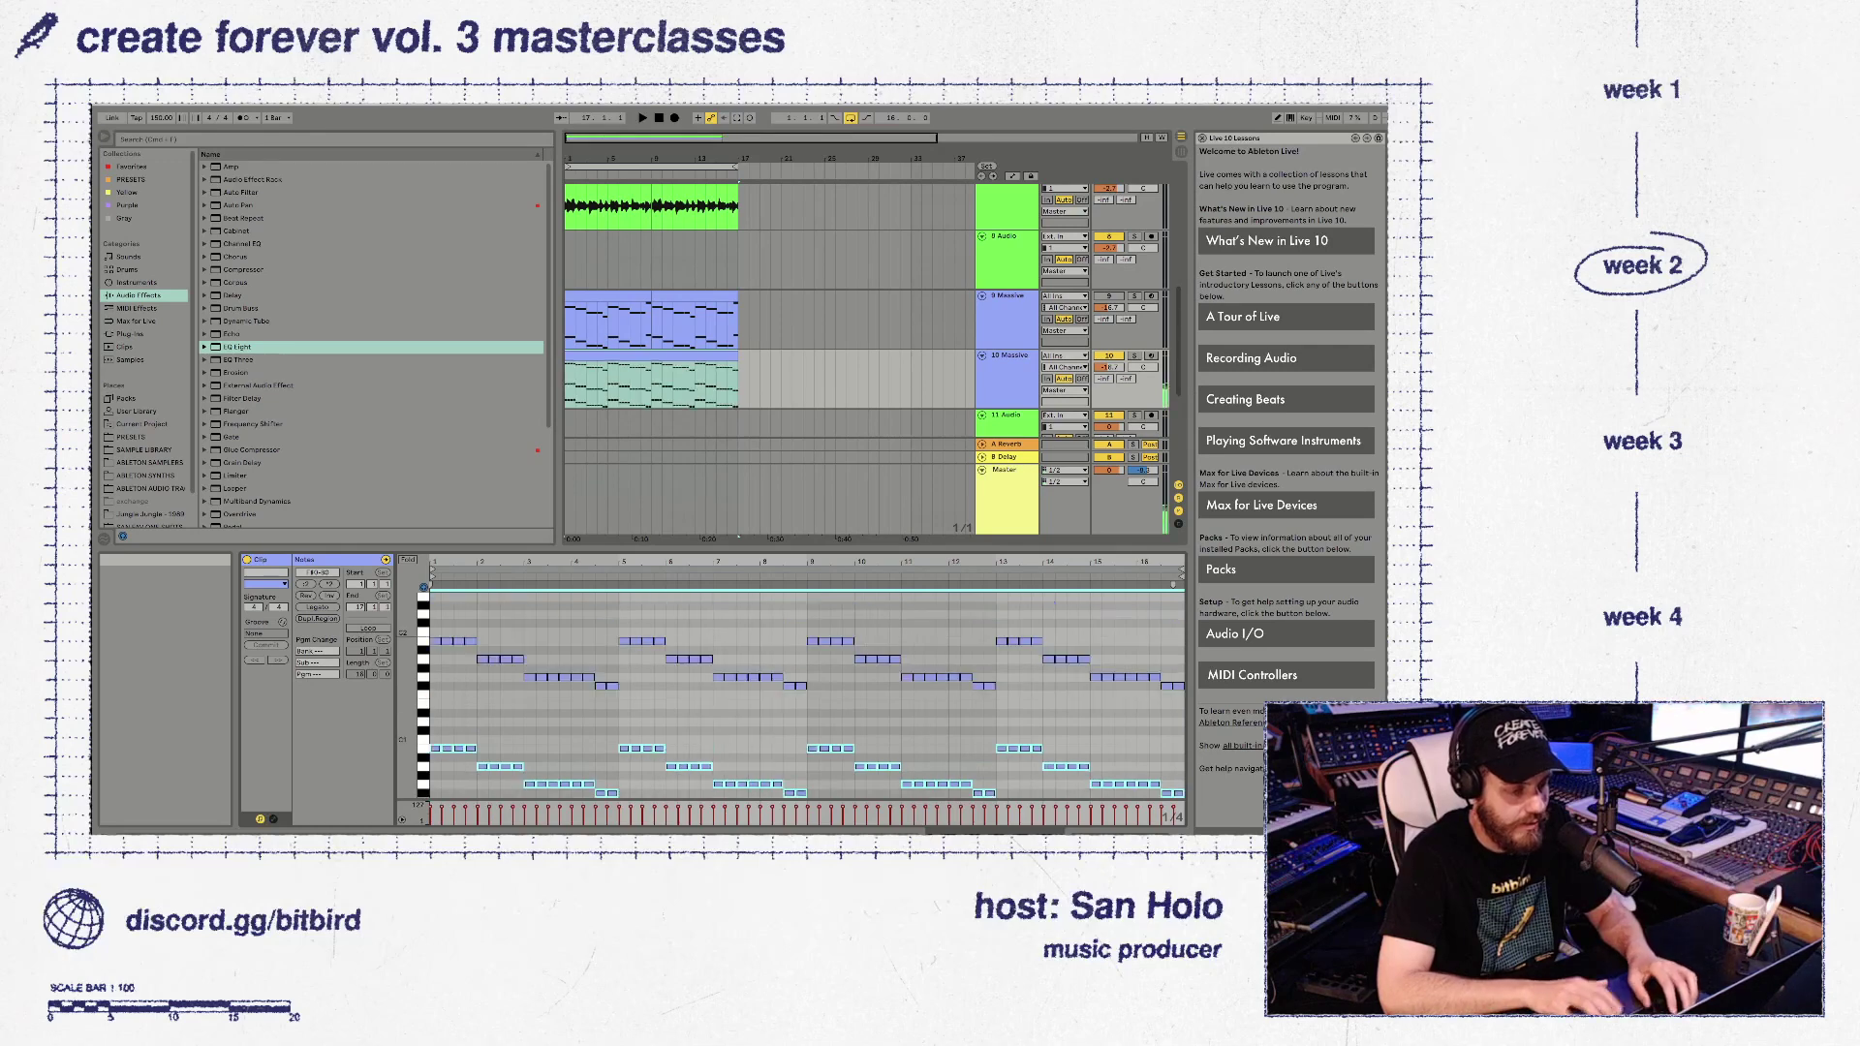
# Add a Delay after the Compressor on the 10 Massive track while playing the loop
pyautogui.doubleClick(1008, 355)
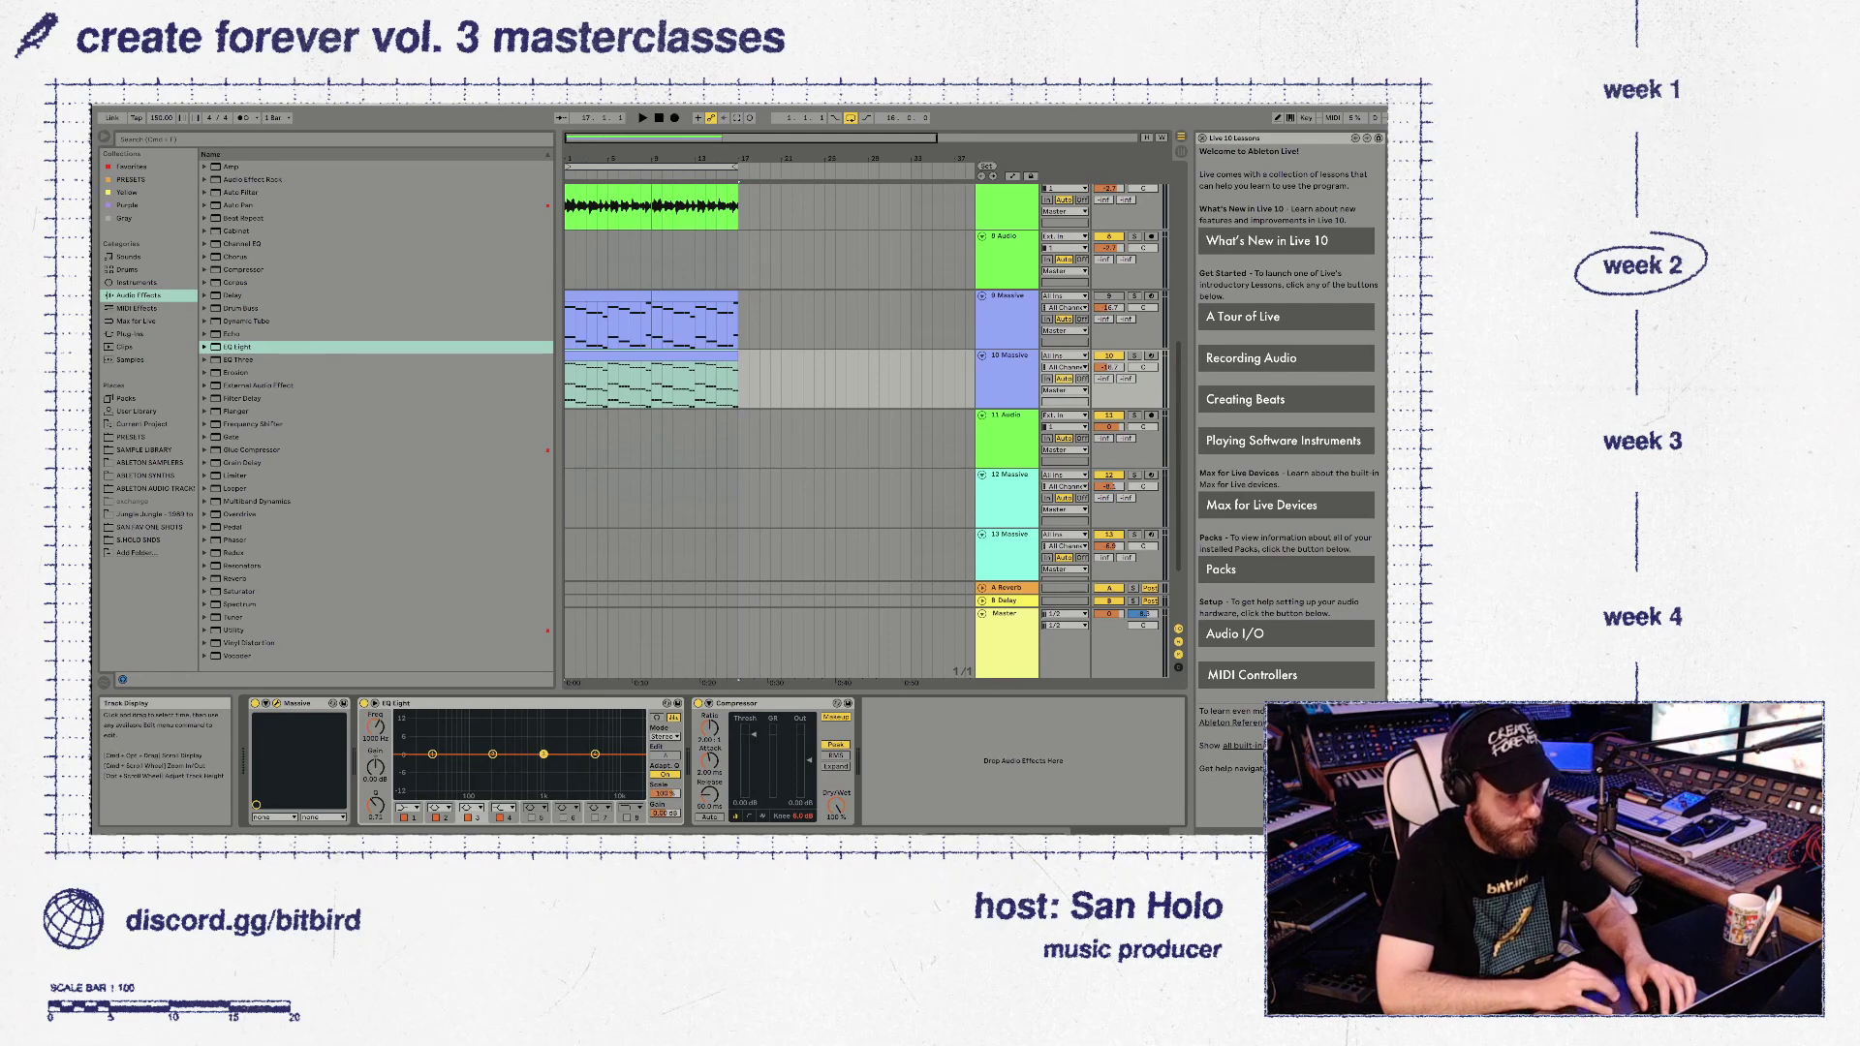
pyautogui.press('space')
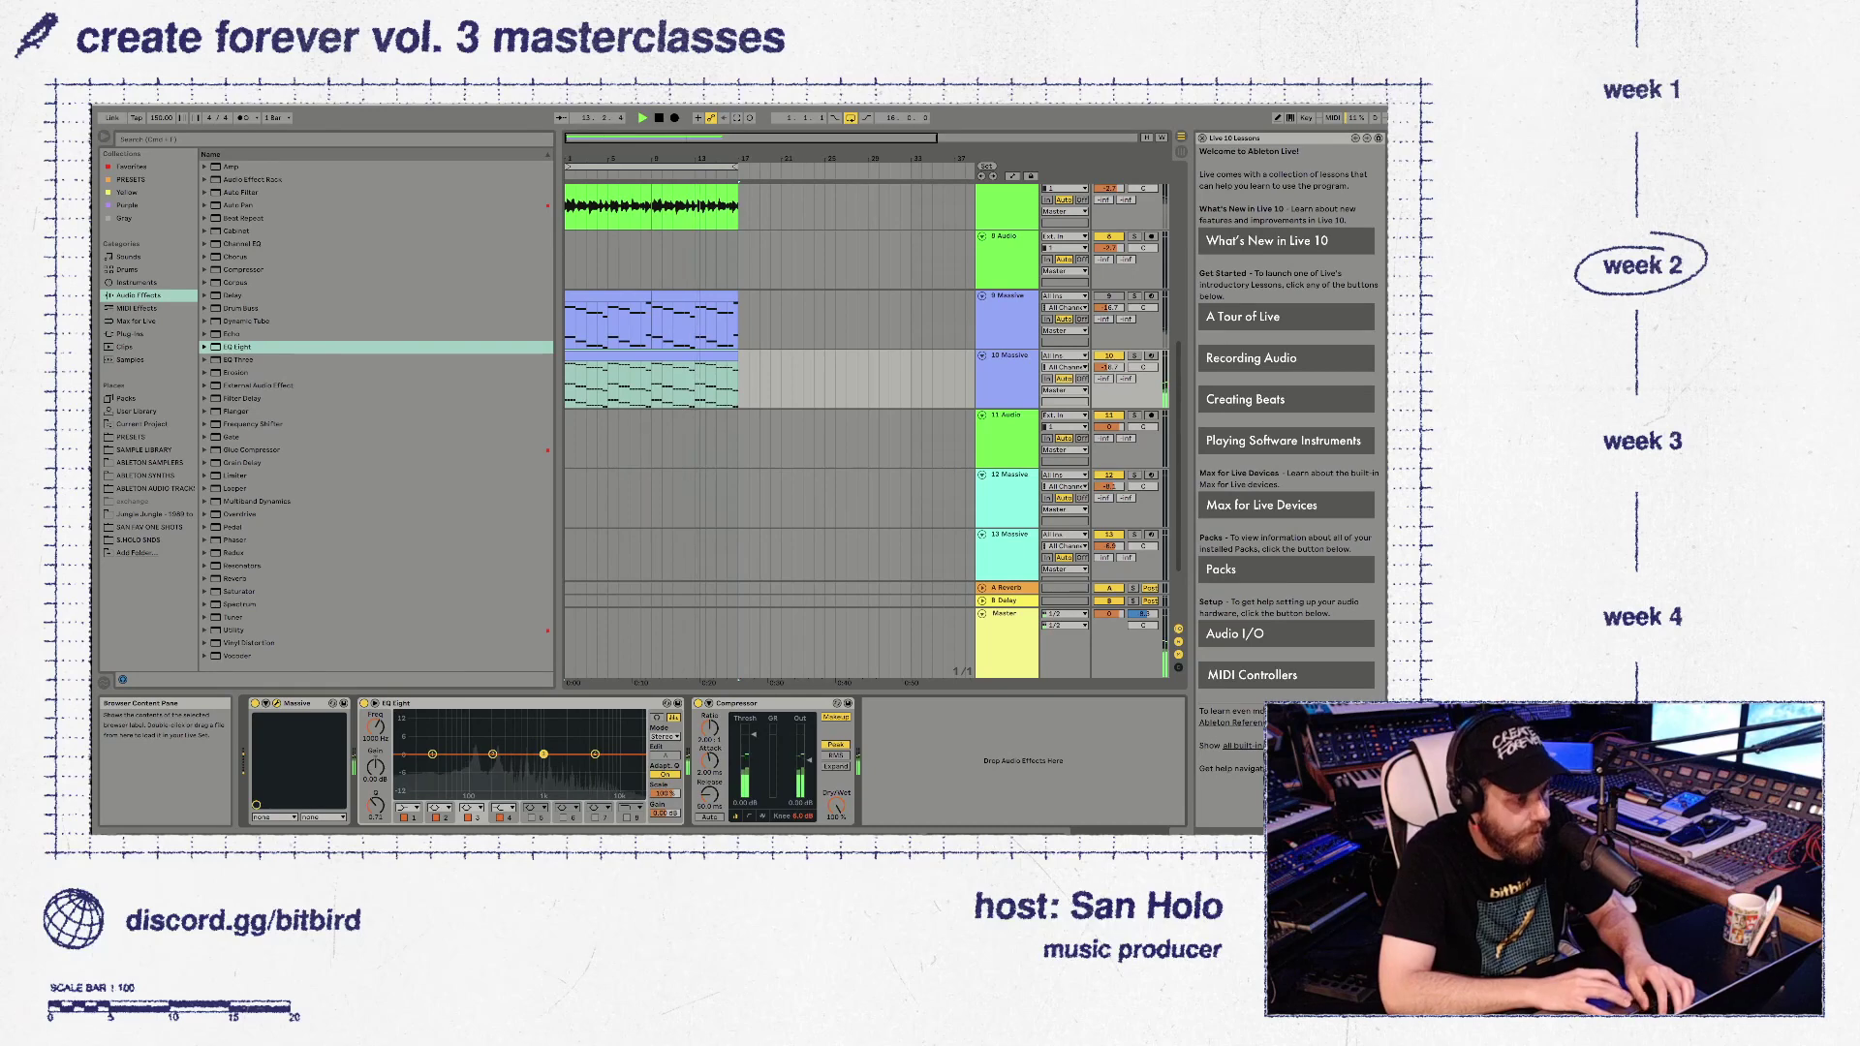
pyautogui.doubleClick(232, 295)
pyautogui.click(1089, 806)
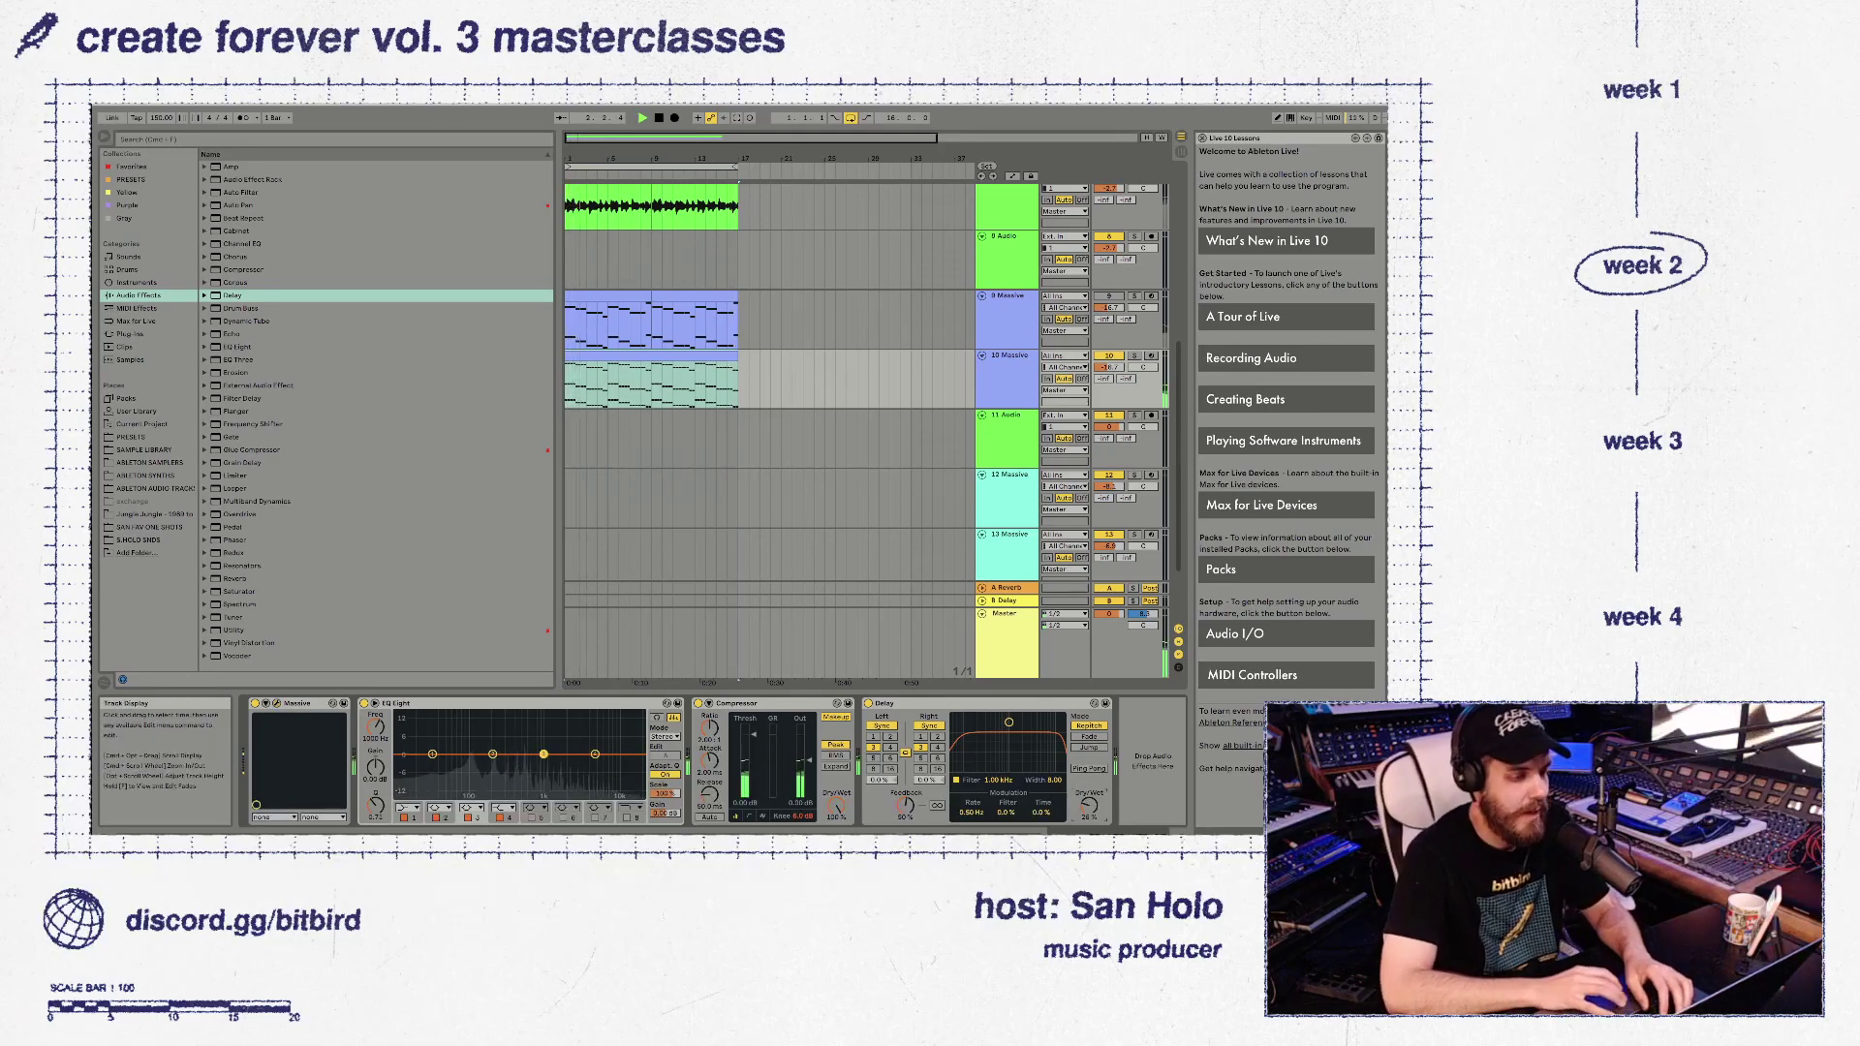
# Open the 10 Massive clip and look over its higher notes
pyautogui.doubleClick(651, 356)
pyautogui.scroll(8, 794, 697)
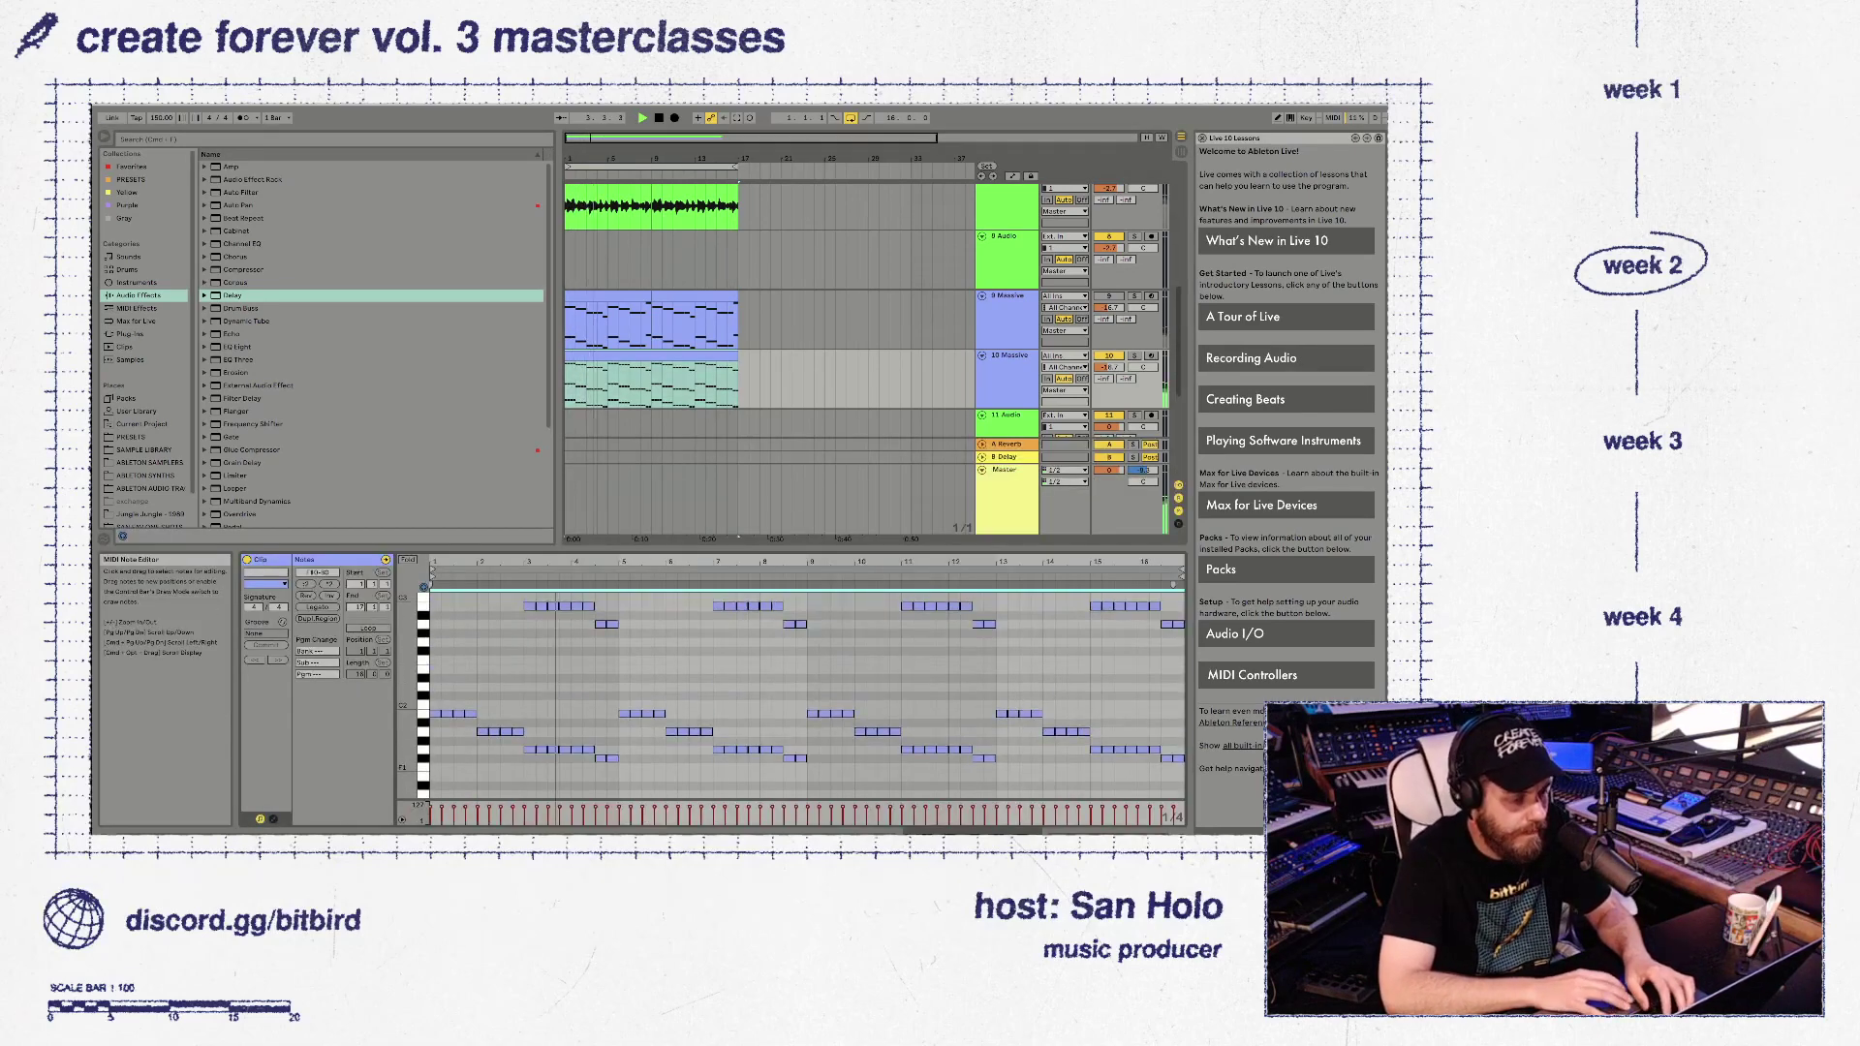
pyautogui.scroll(2, 795, 697)
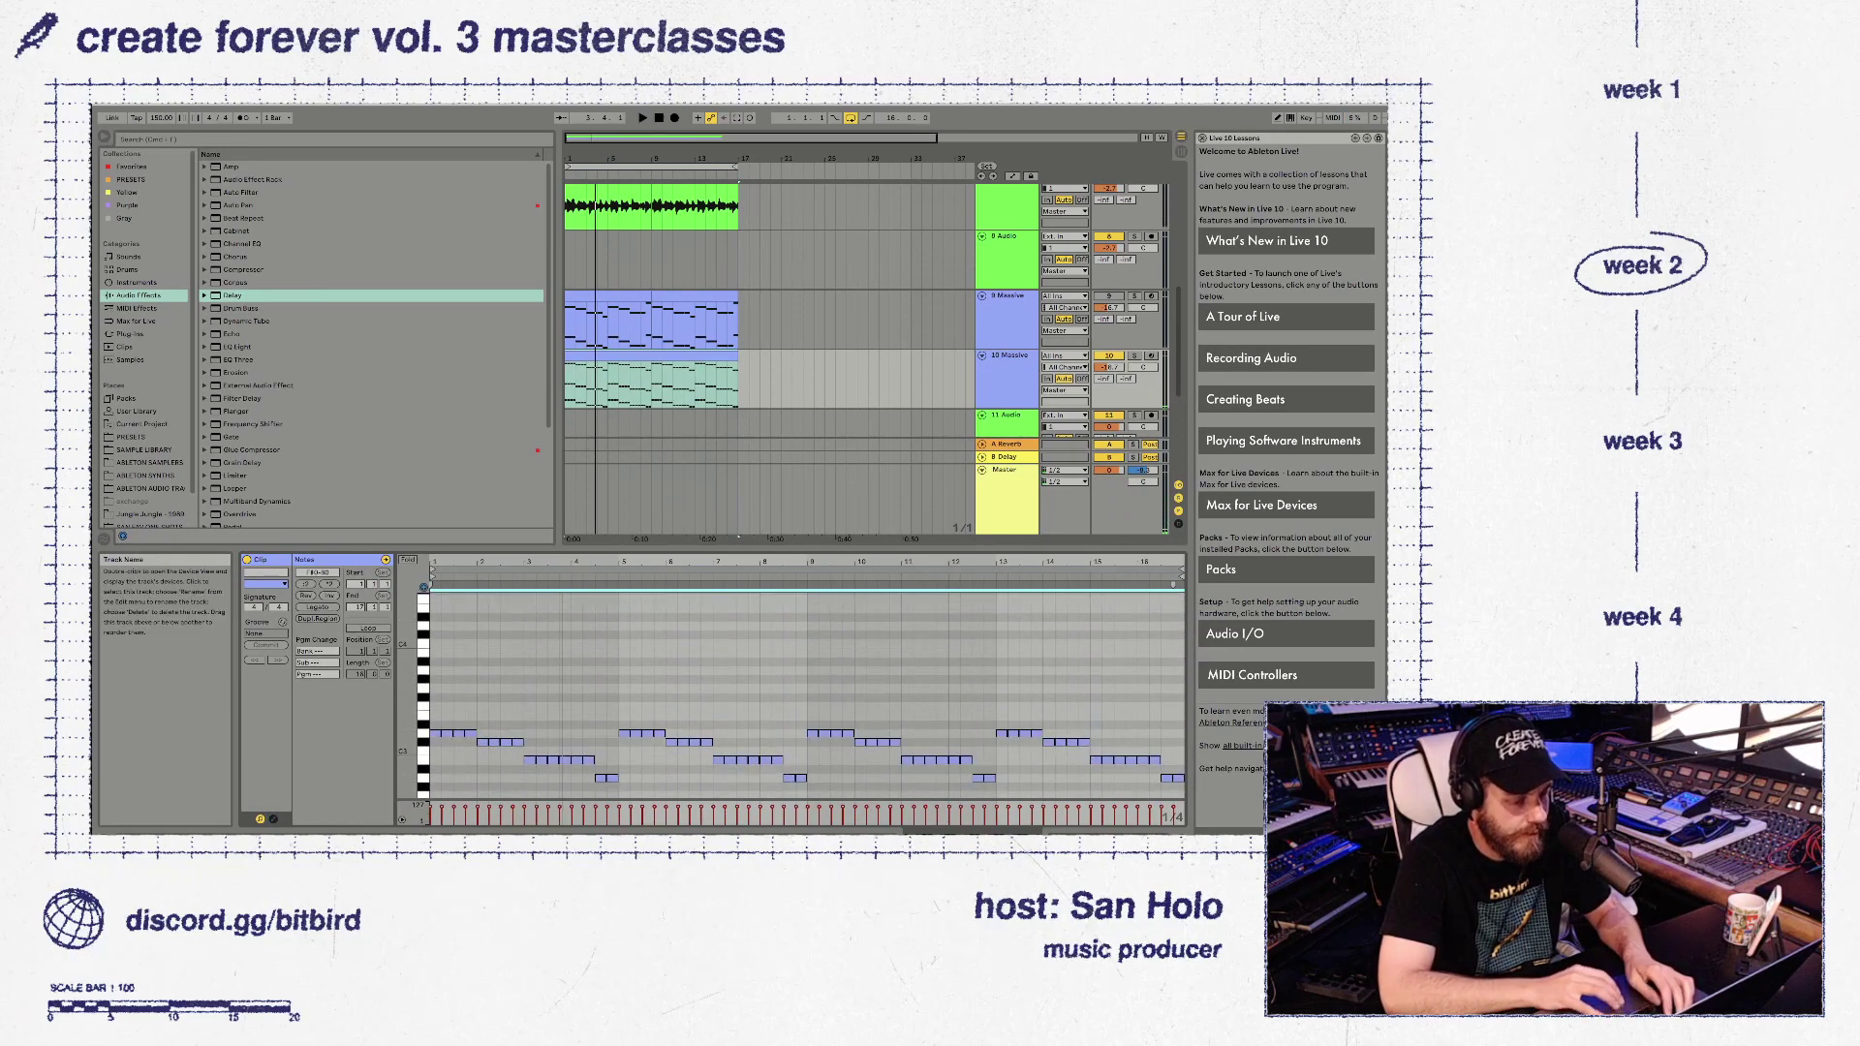
# Insert a new audio track below 10 Massive and open the sample library
pyautogui.click(1007, 355)
pyautogui.press('super+t')
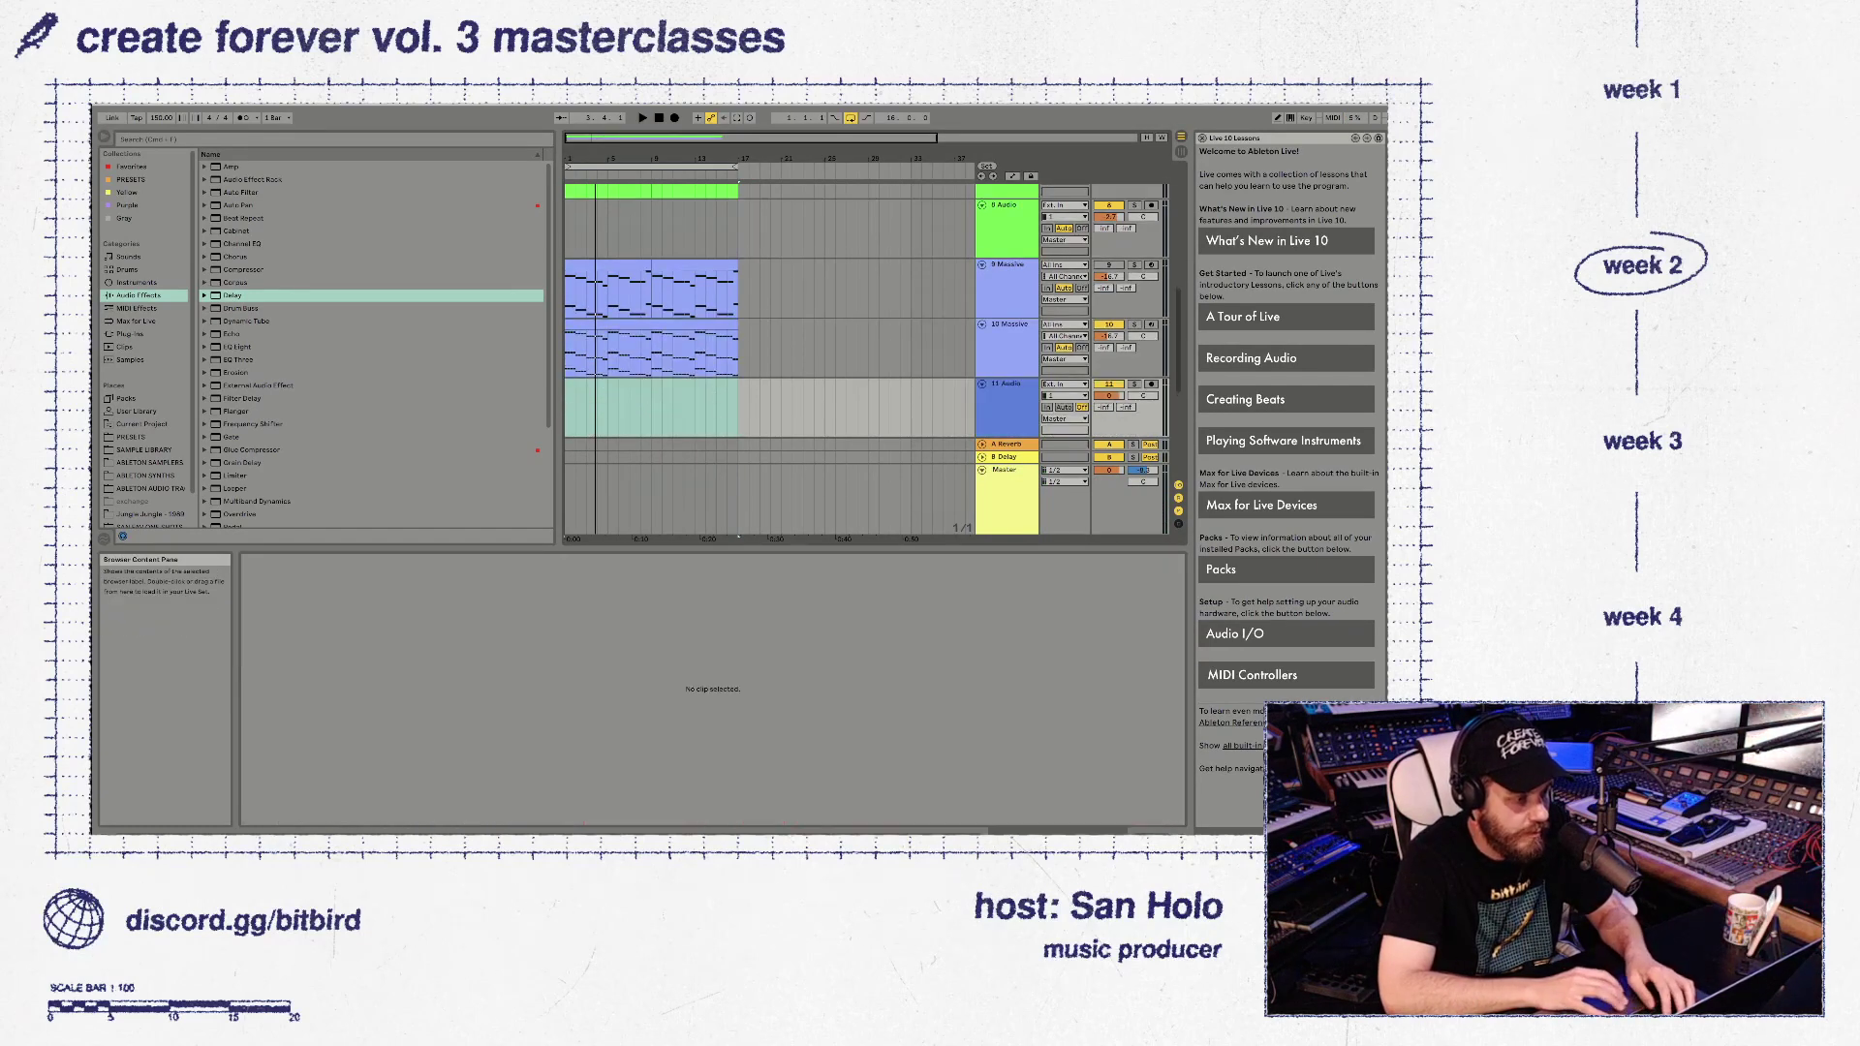
pyautogui.click(131, 360)
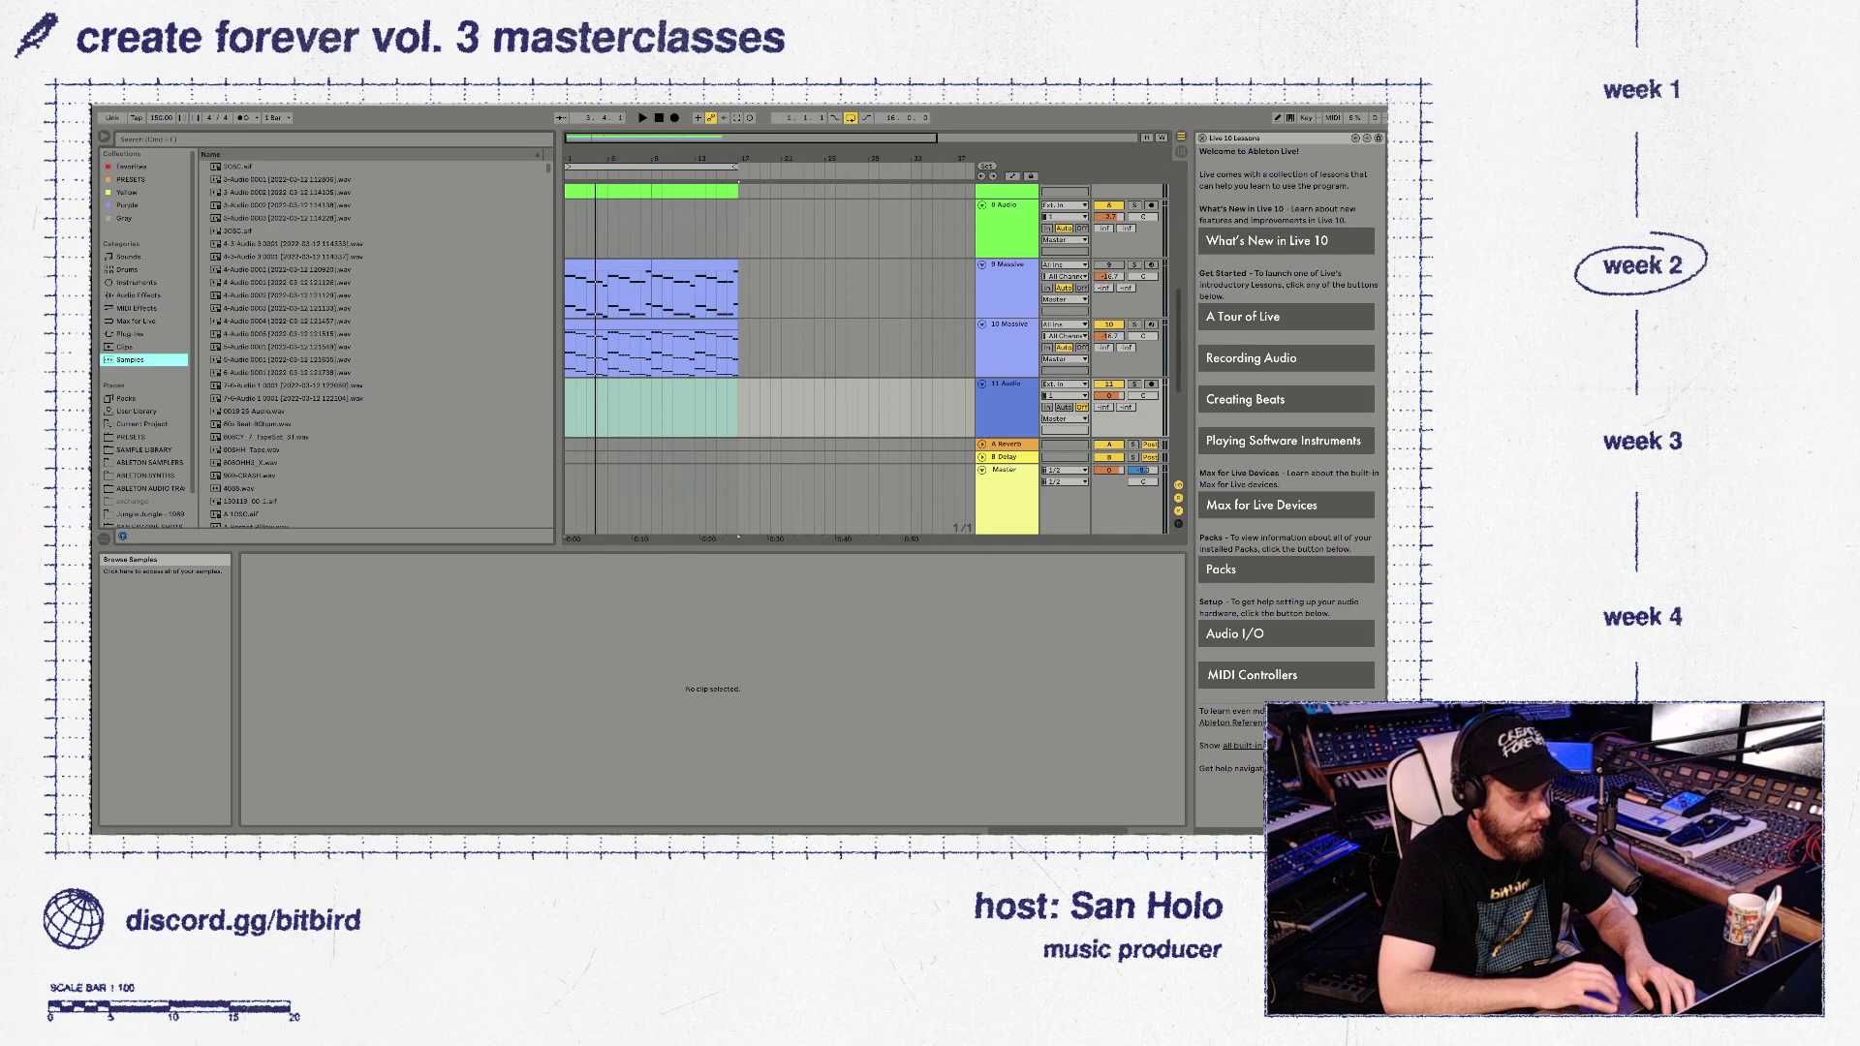
pyautogui.scroll(-1, 145, 388)
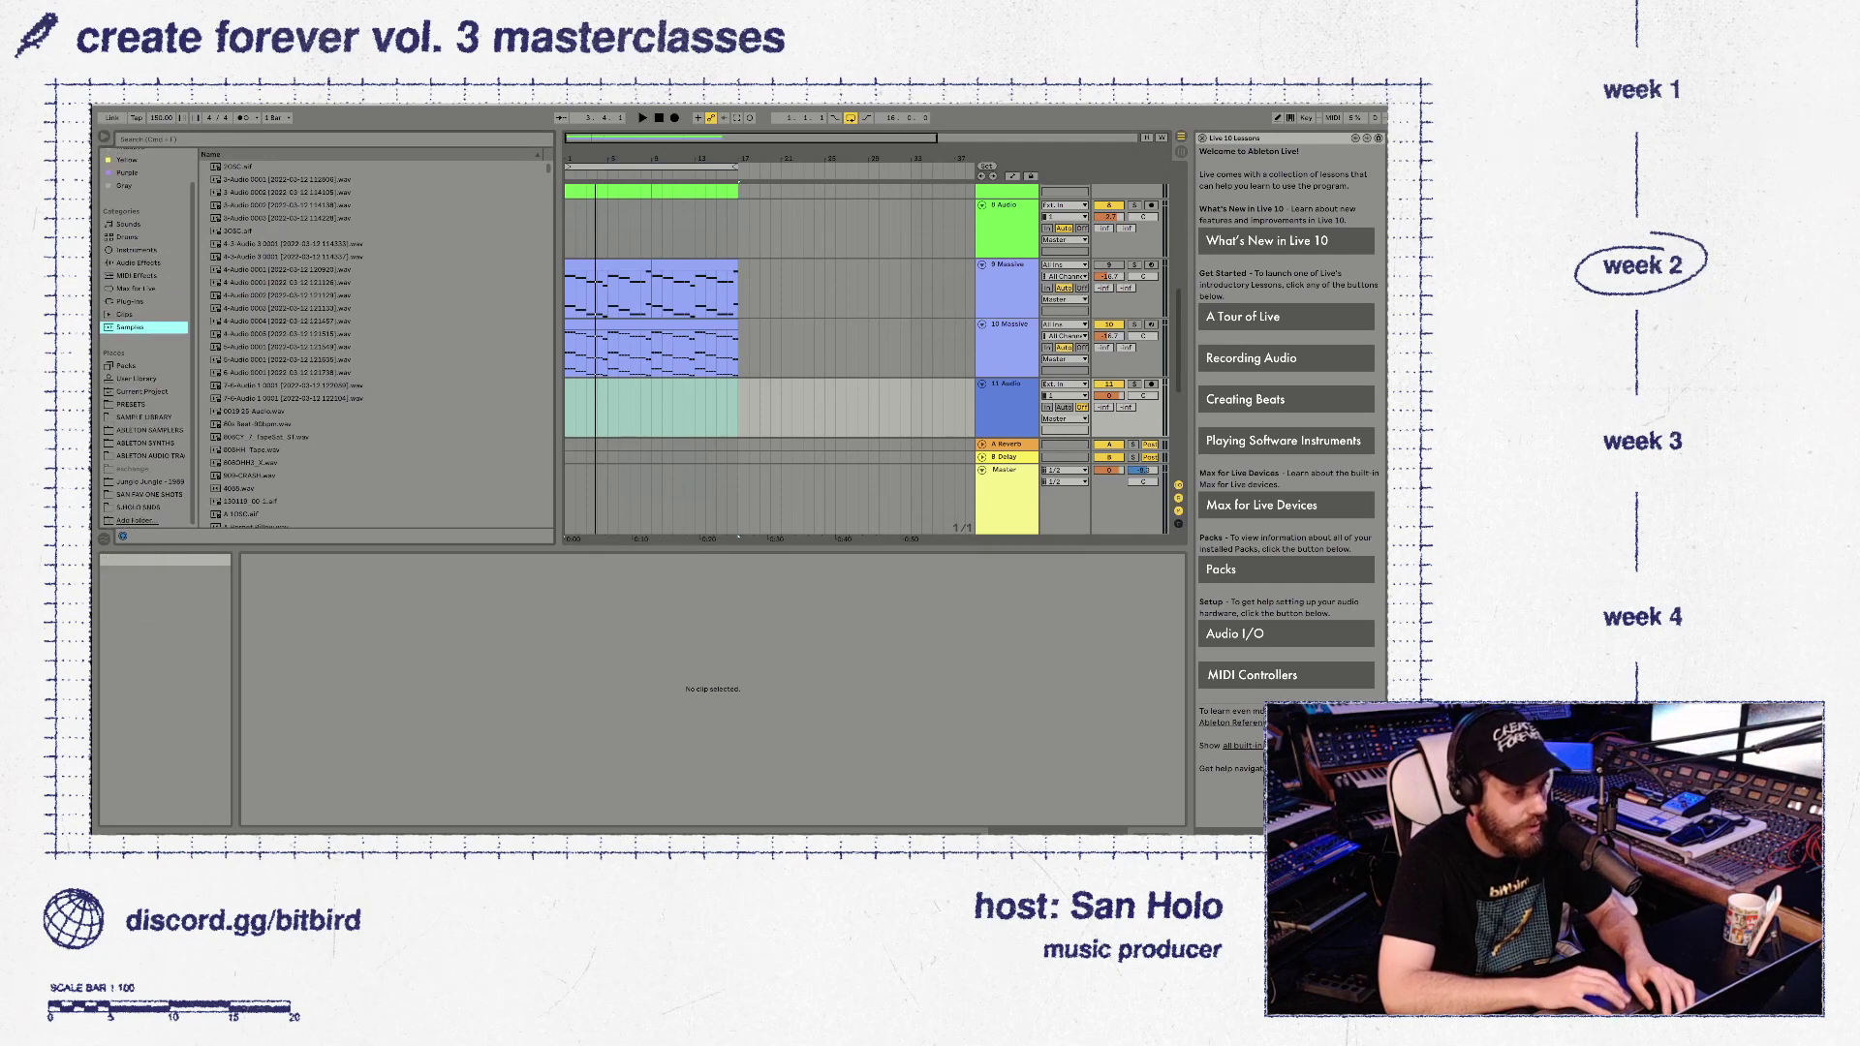
# Search all browser results for "pink" and place the first pink kick sample at the start of the new audio track
pyautogui.press('super+f')
pyautogui.write('kick')
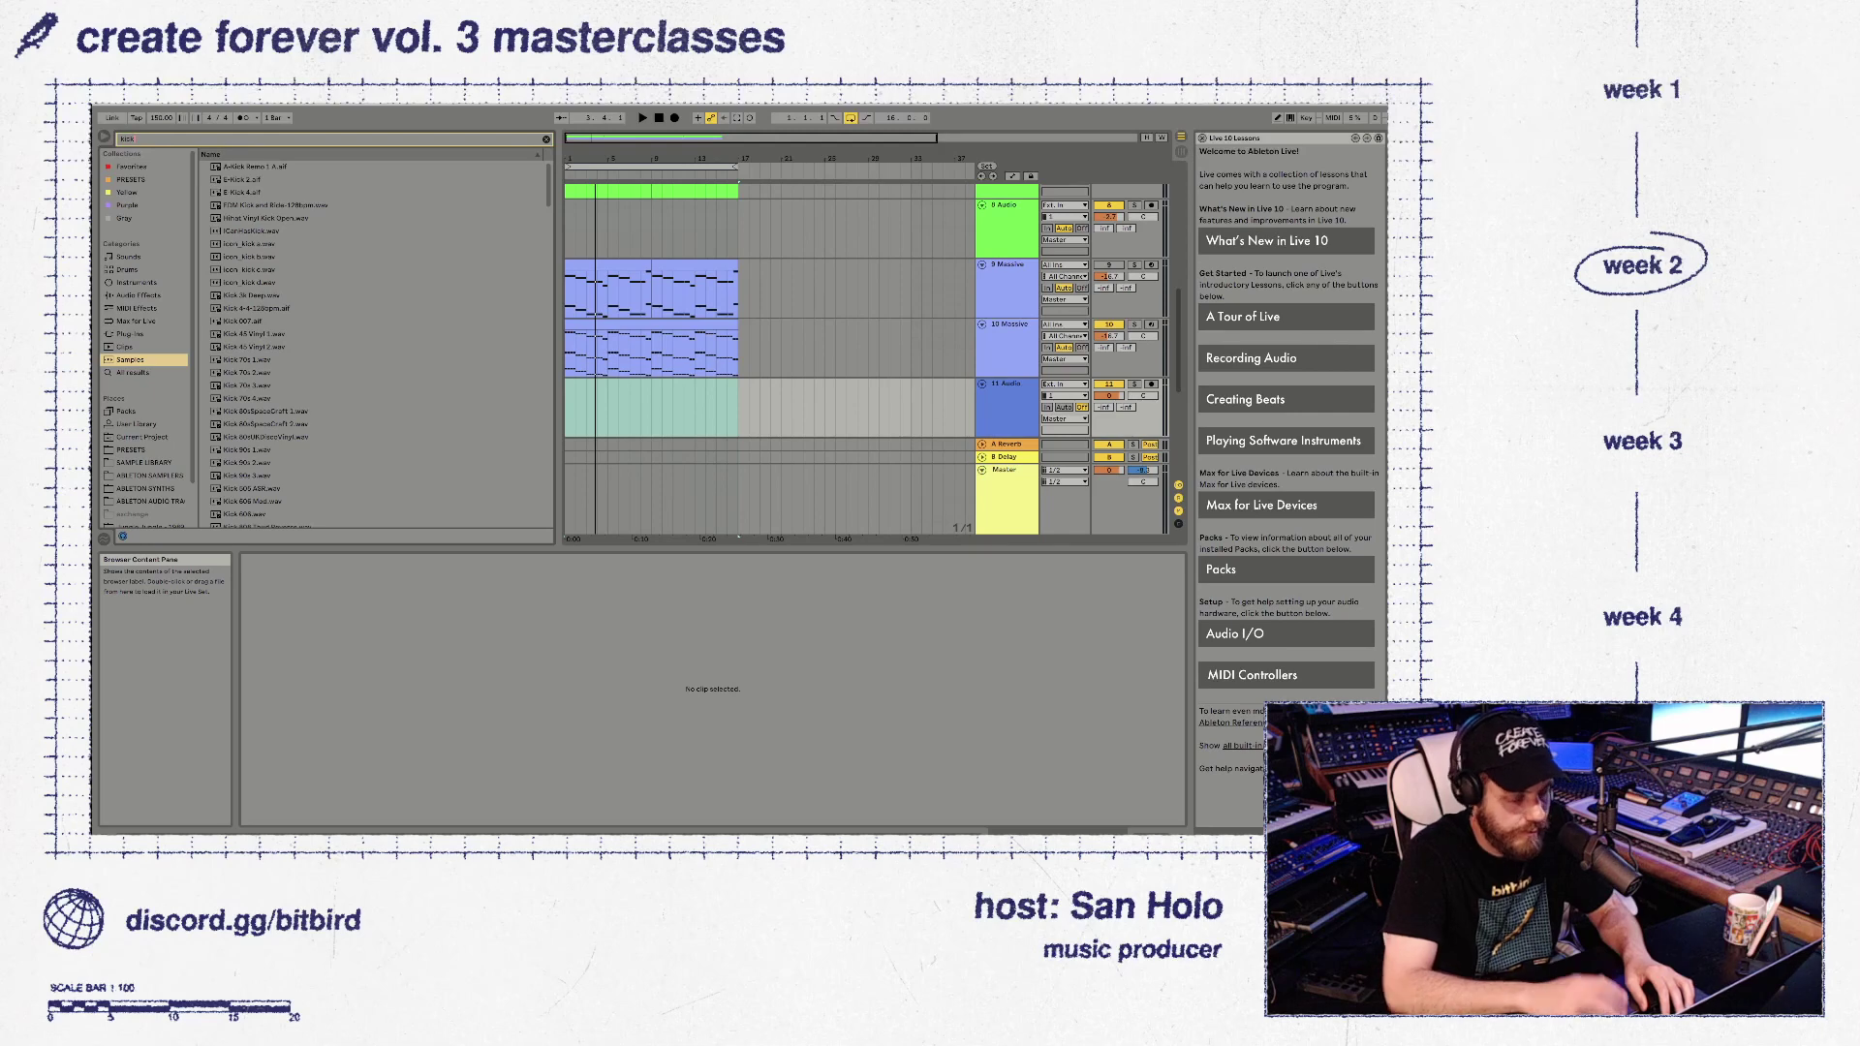
pyautogui.press('BackSpace')
pyautogui.press('BackSpace')
pyautogui.write('pink')
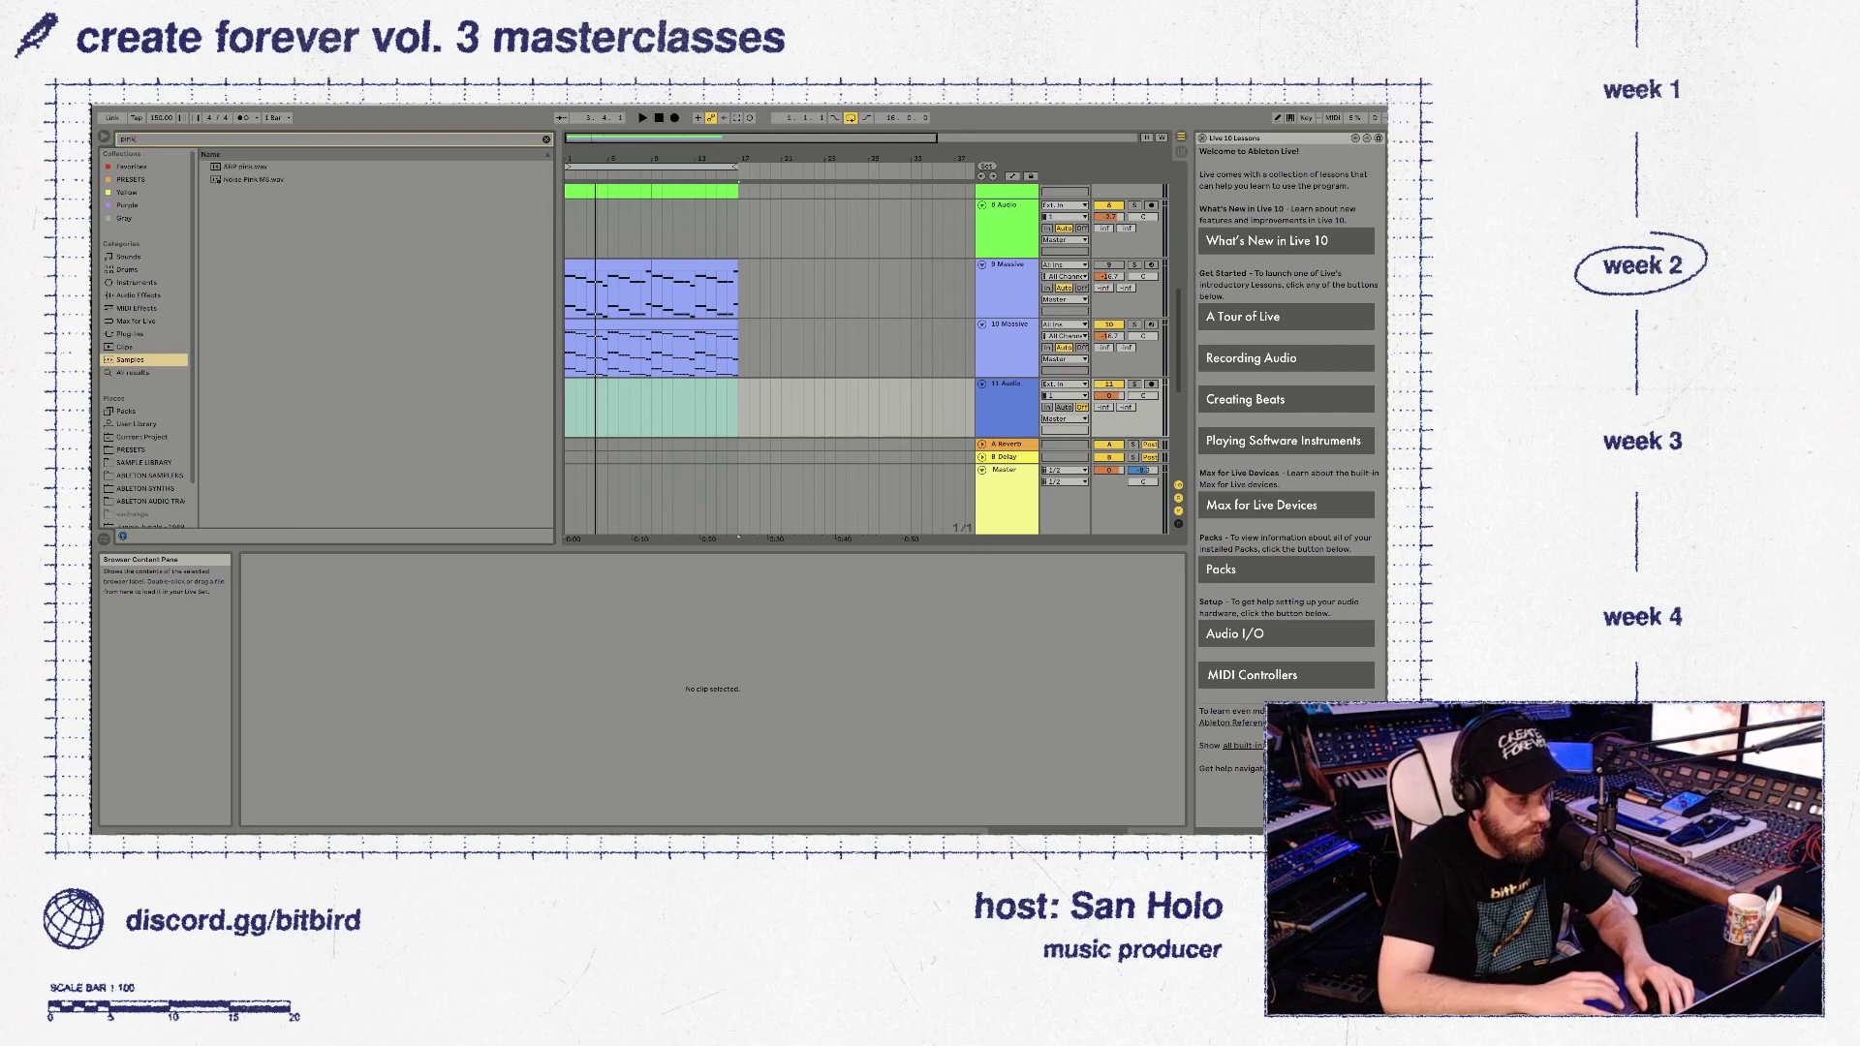
pyautogui.click(133, 372)
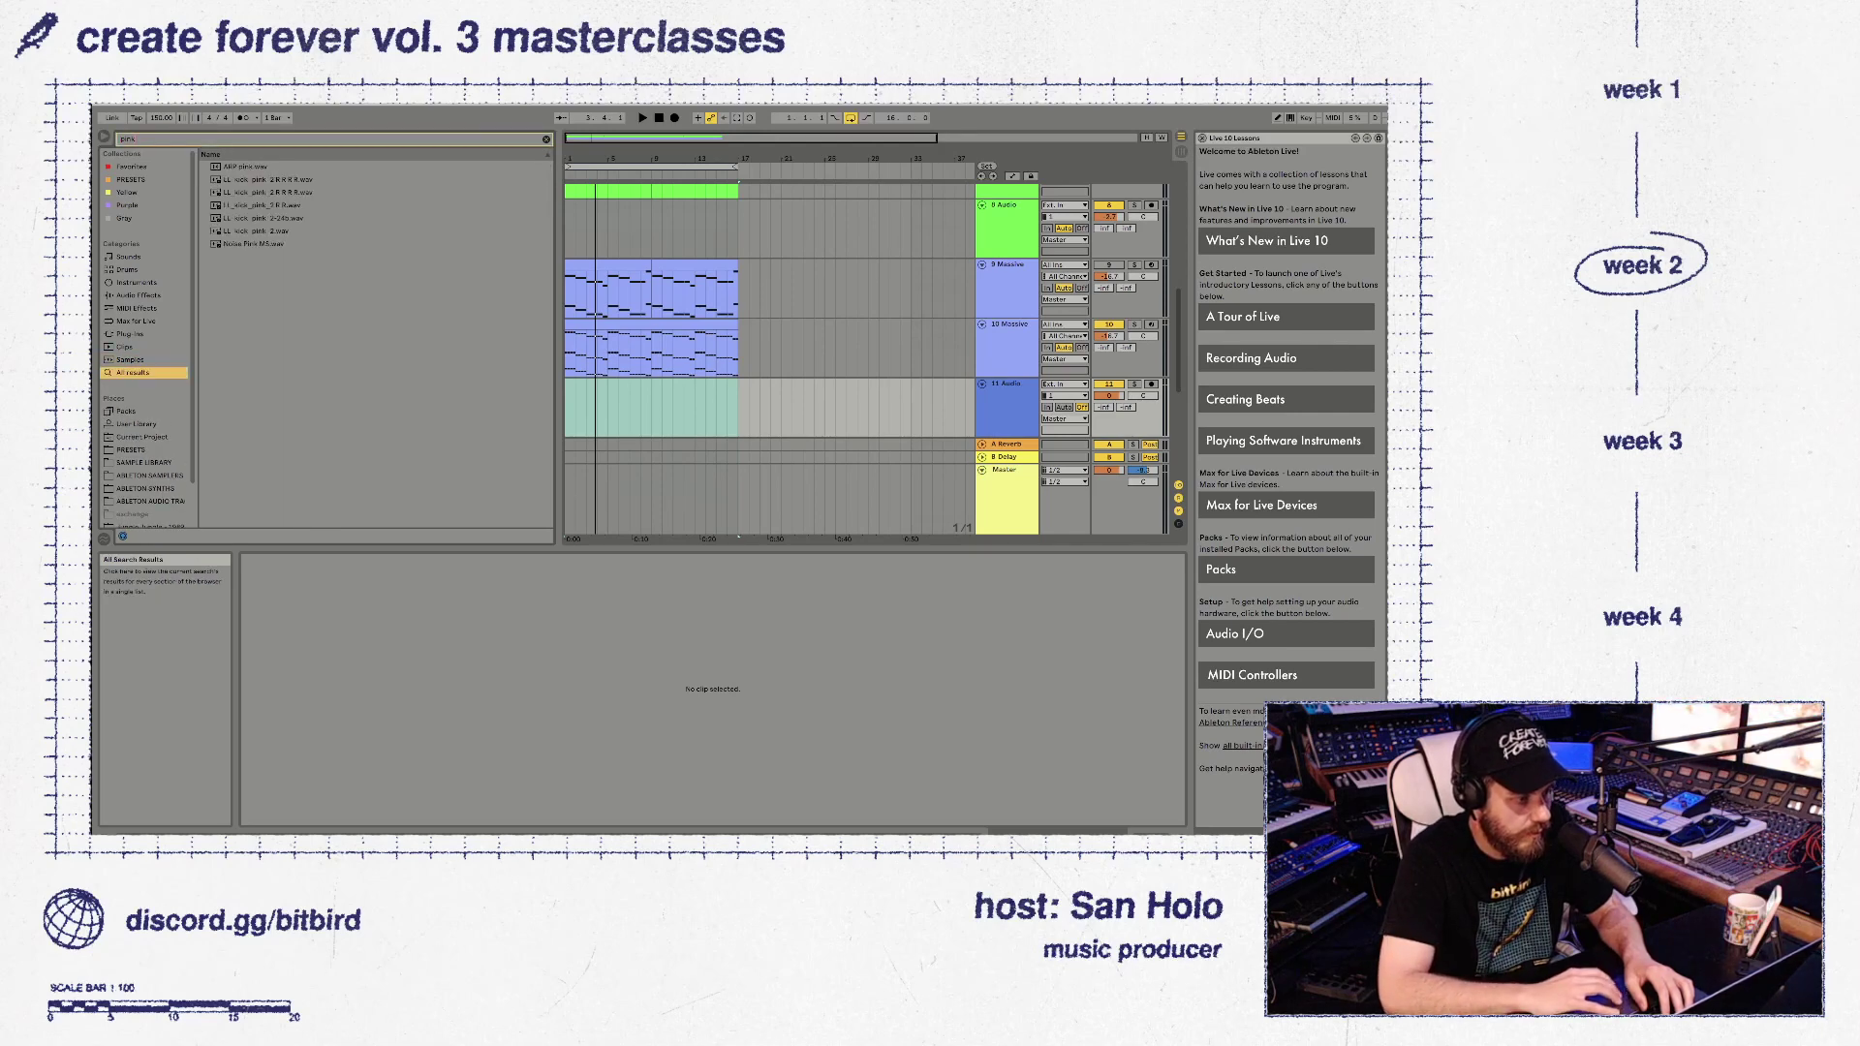
pyautogui.moveTo(267, 179); pyautogui.dragTo(587, 395)
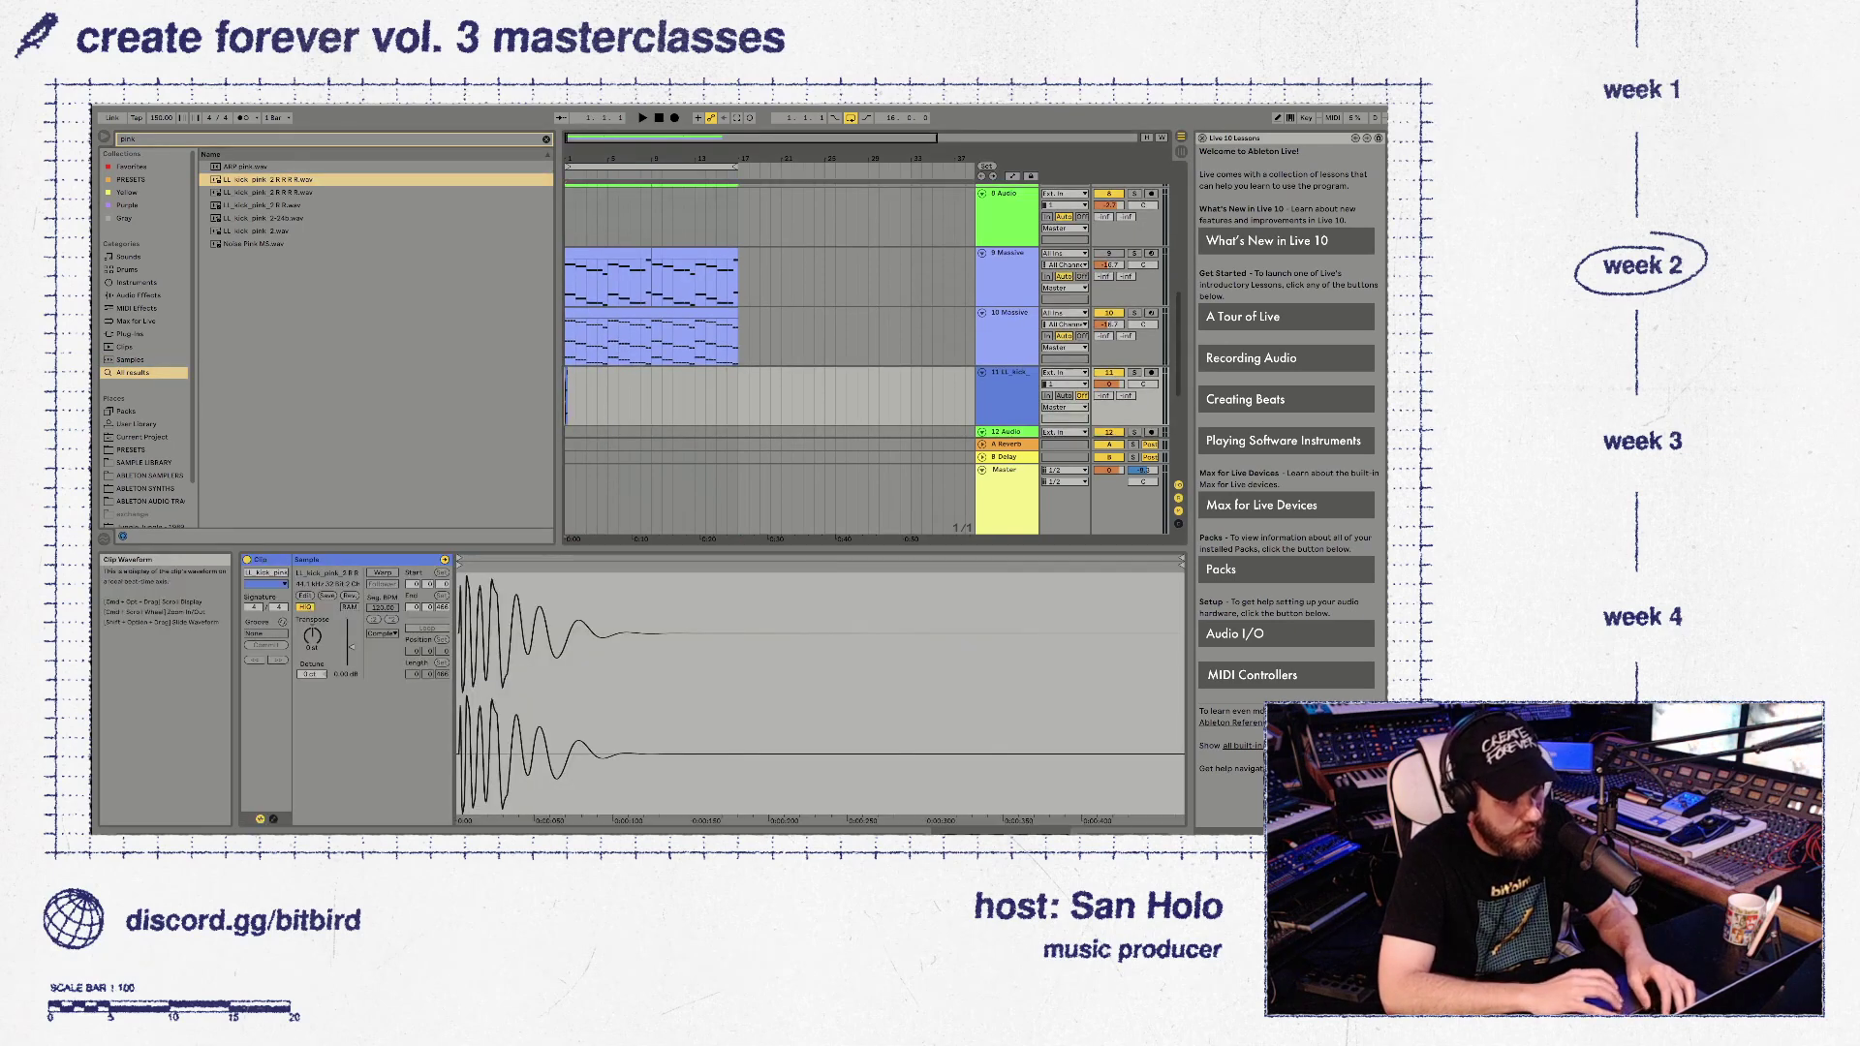
# Make the kick track taller, clear the browser search and add a Saturator to the kick track
pyautogui.moveTo(572, 157); pyautogui.dragTo(572, 281)
pyautogui.scroll(-1, 572, 281)
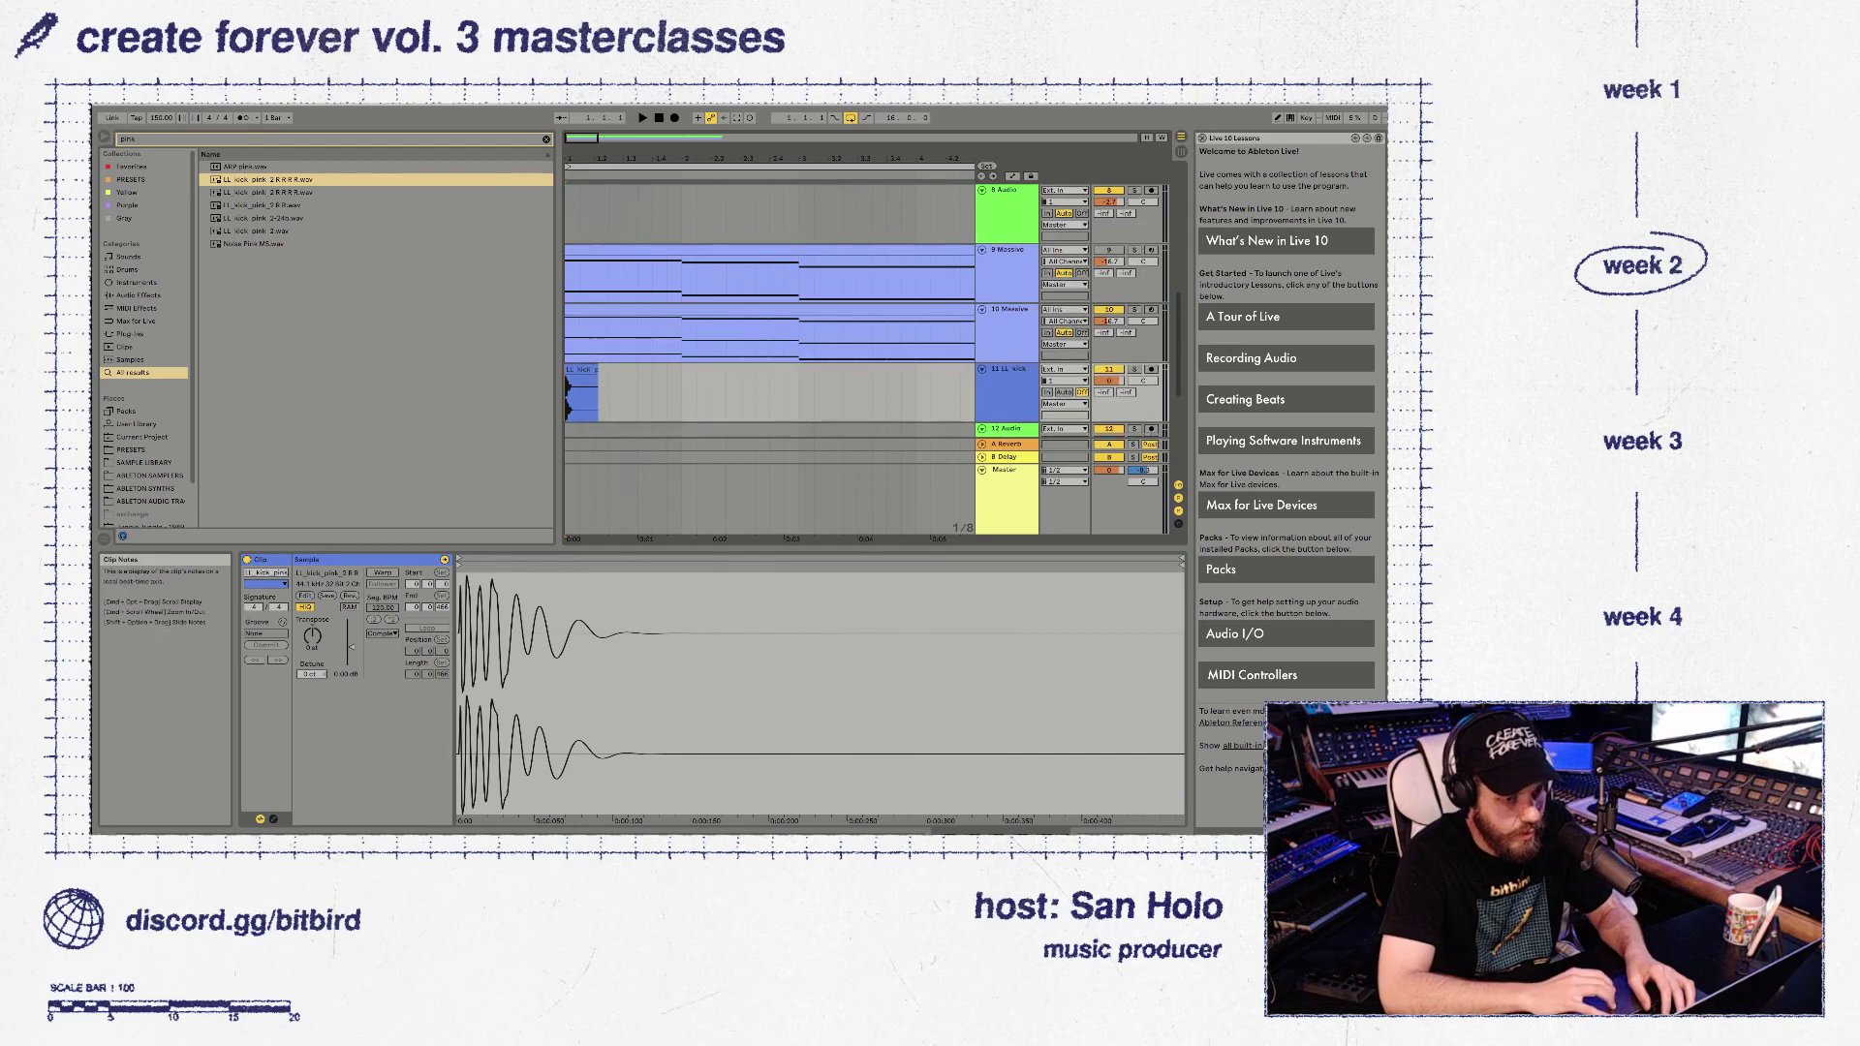
pyautogui.moveTo(1008, 423); pyautogui.dragTo(1008, 444)
pyautogui.click(971, 407)
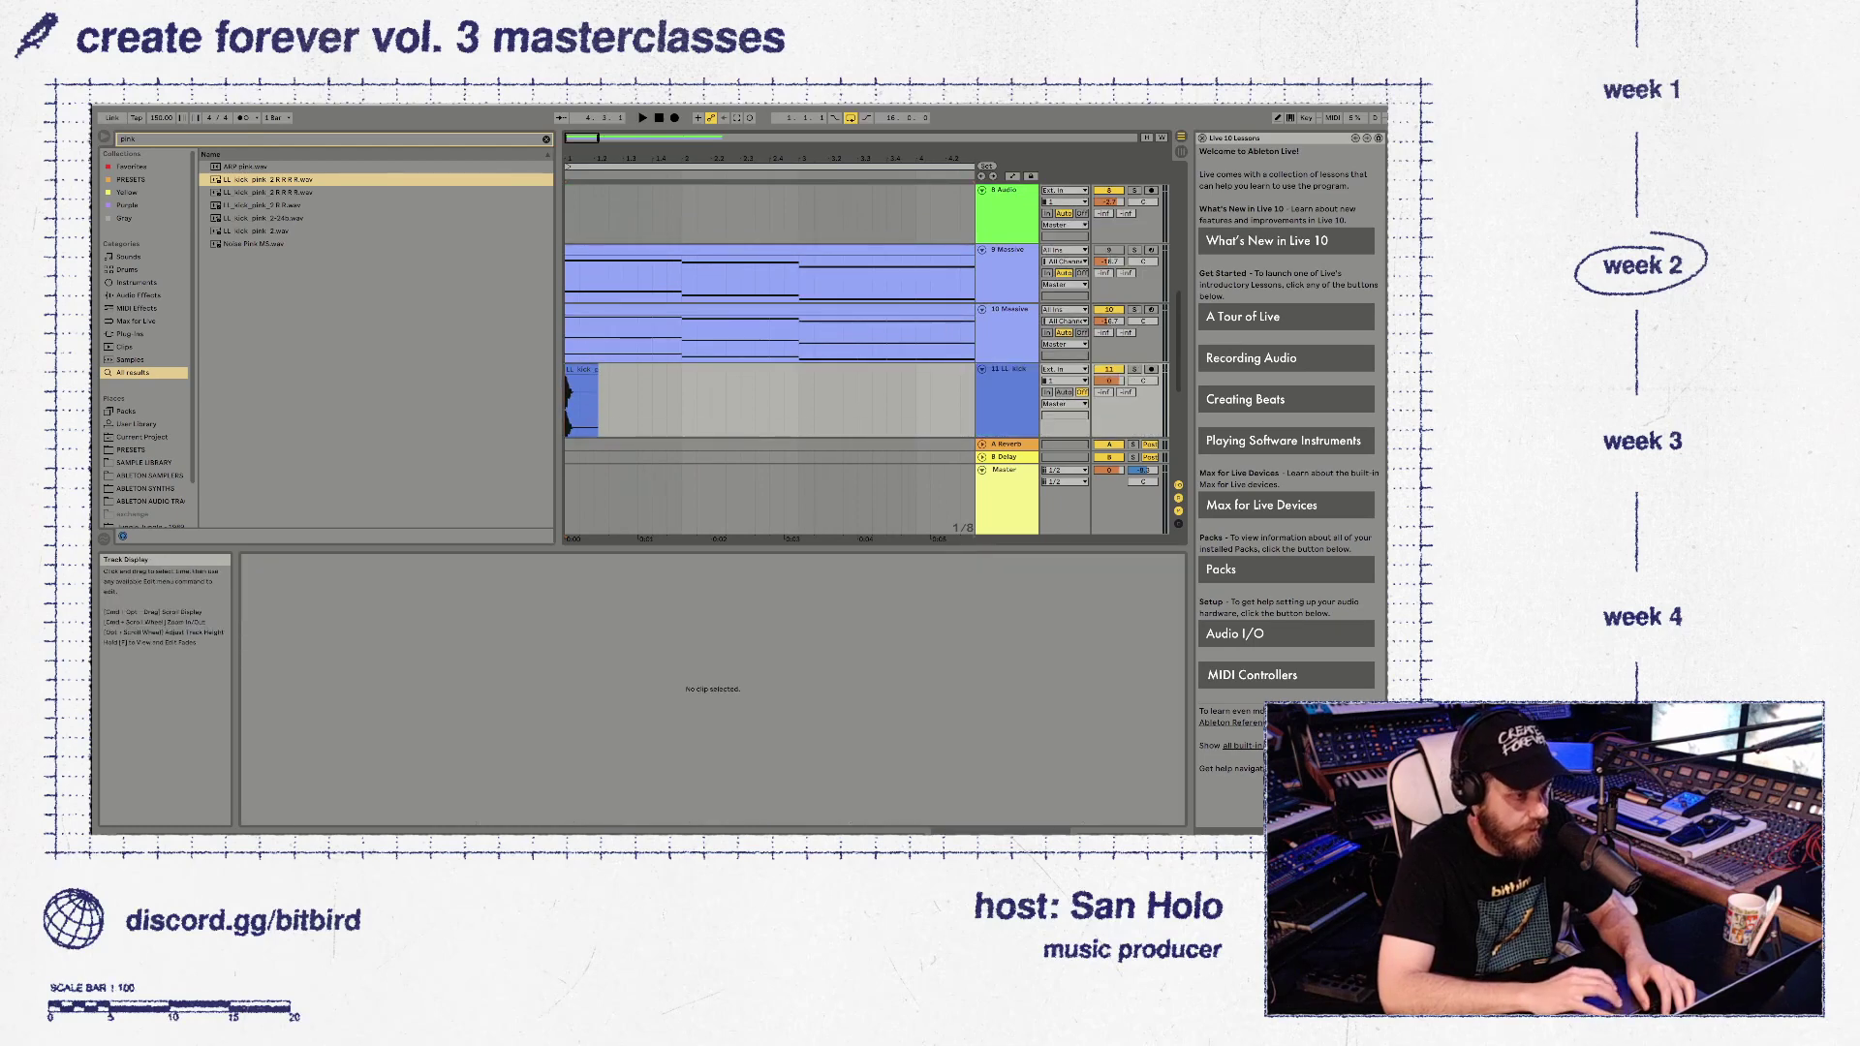
pyautogui.press('super+f')
pyautogui.press('BackSpace')
pyautogui.click(138, 295)
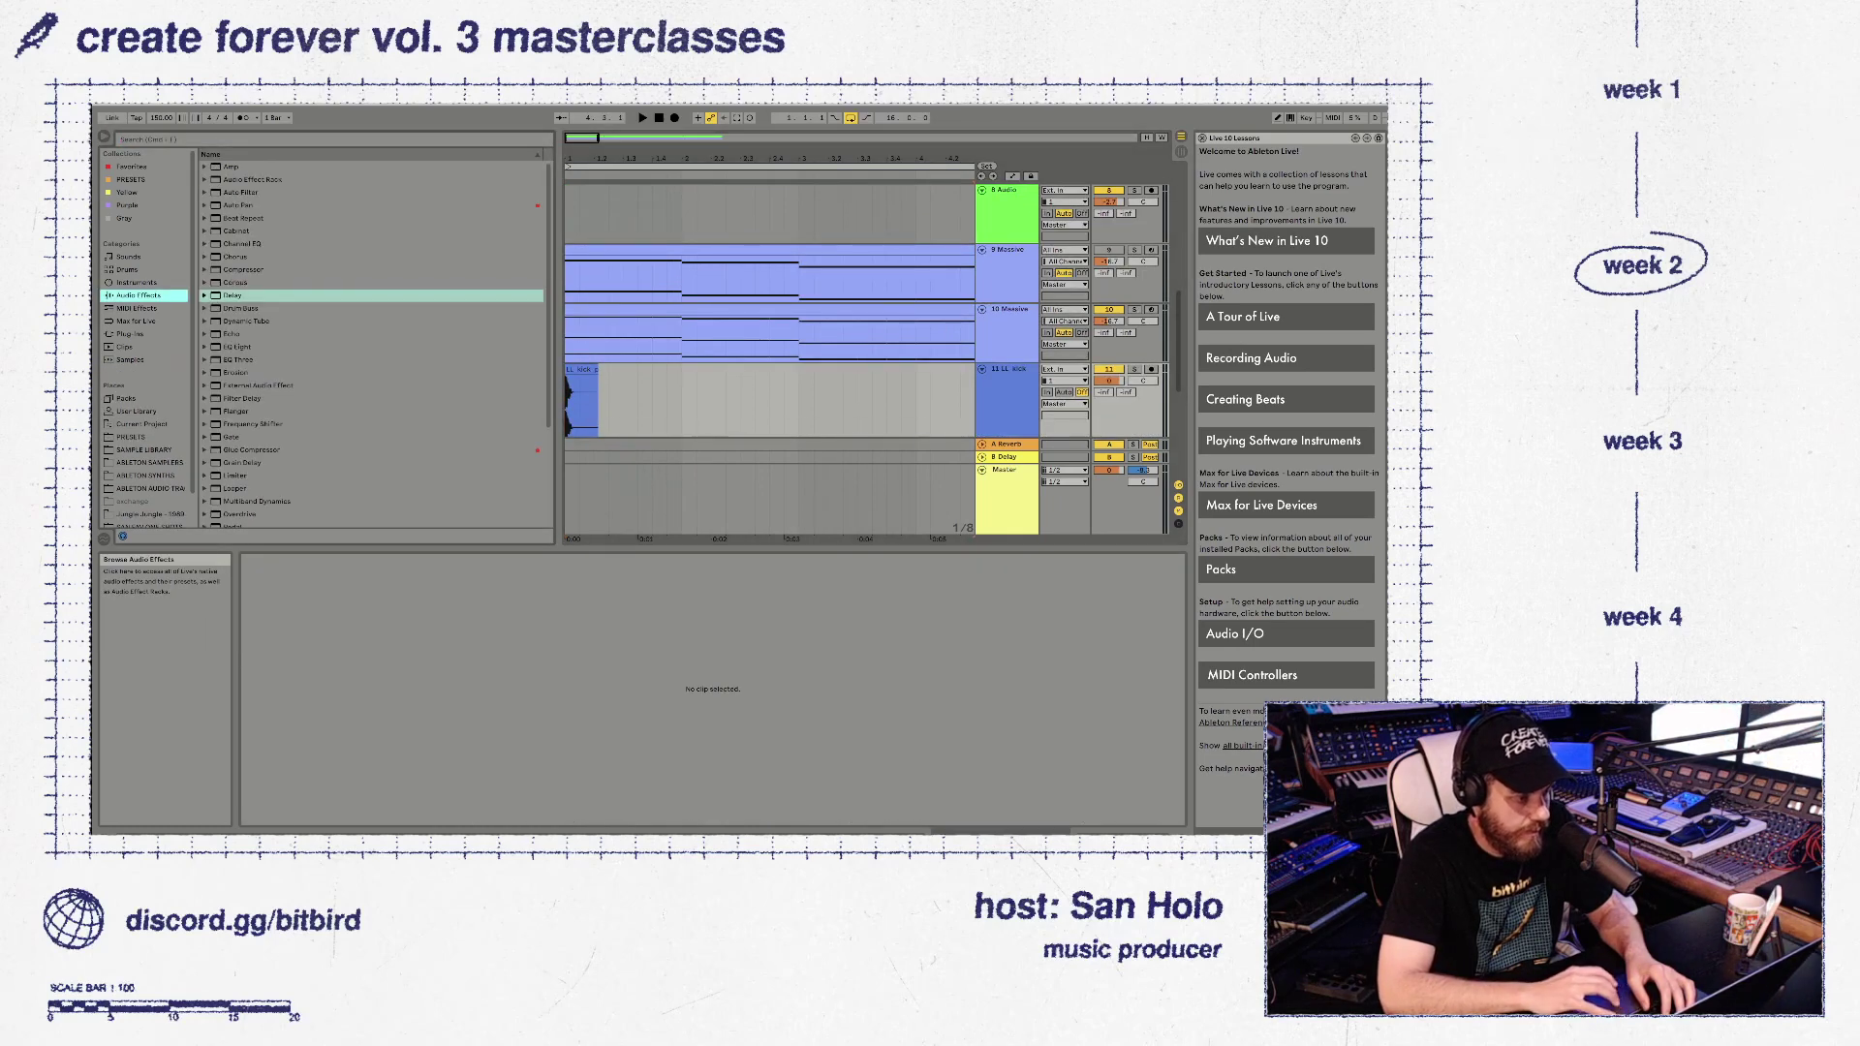
pyautogui.scroll(-3, 371, 344)
pyautogui.doubleClick(239, 456)
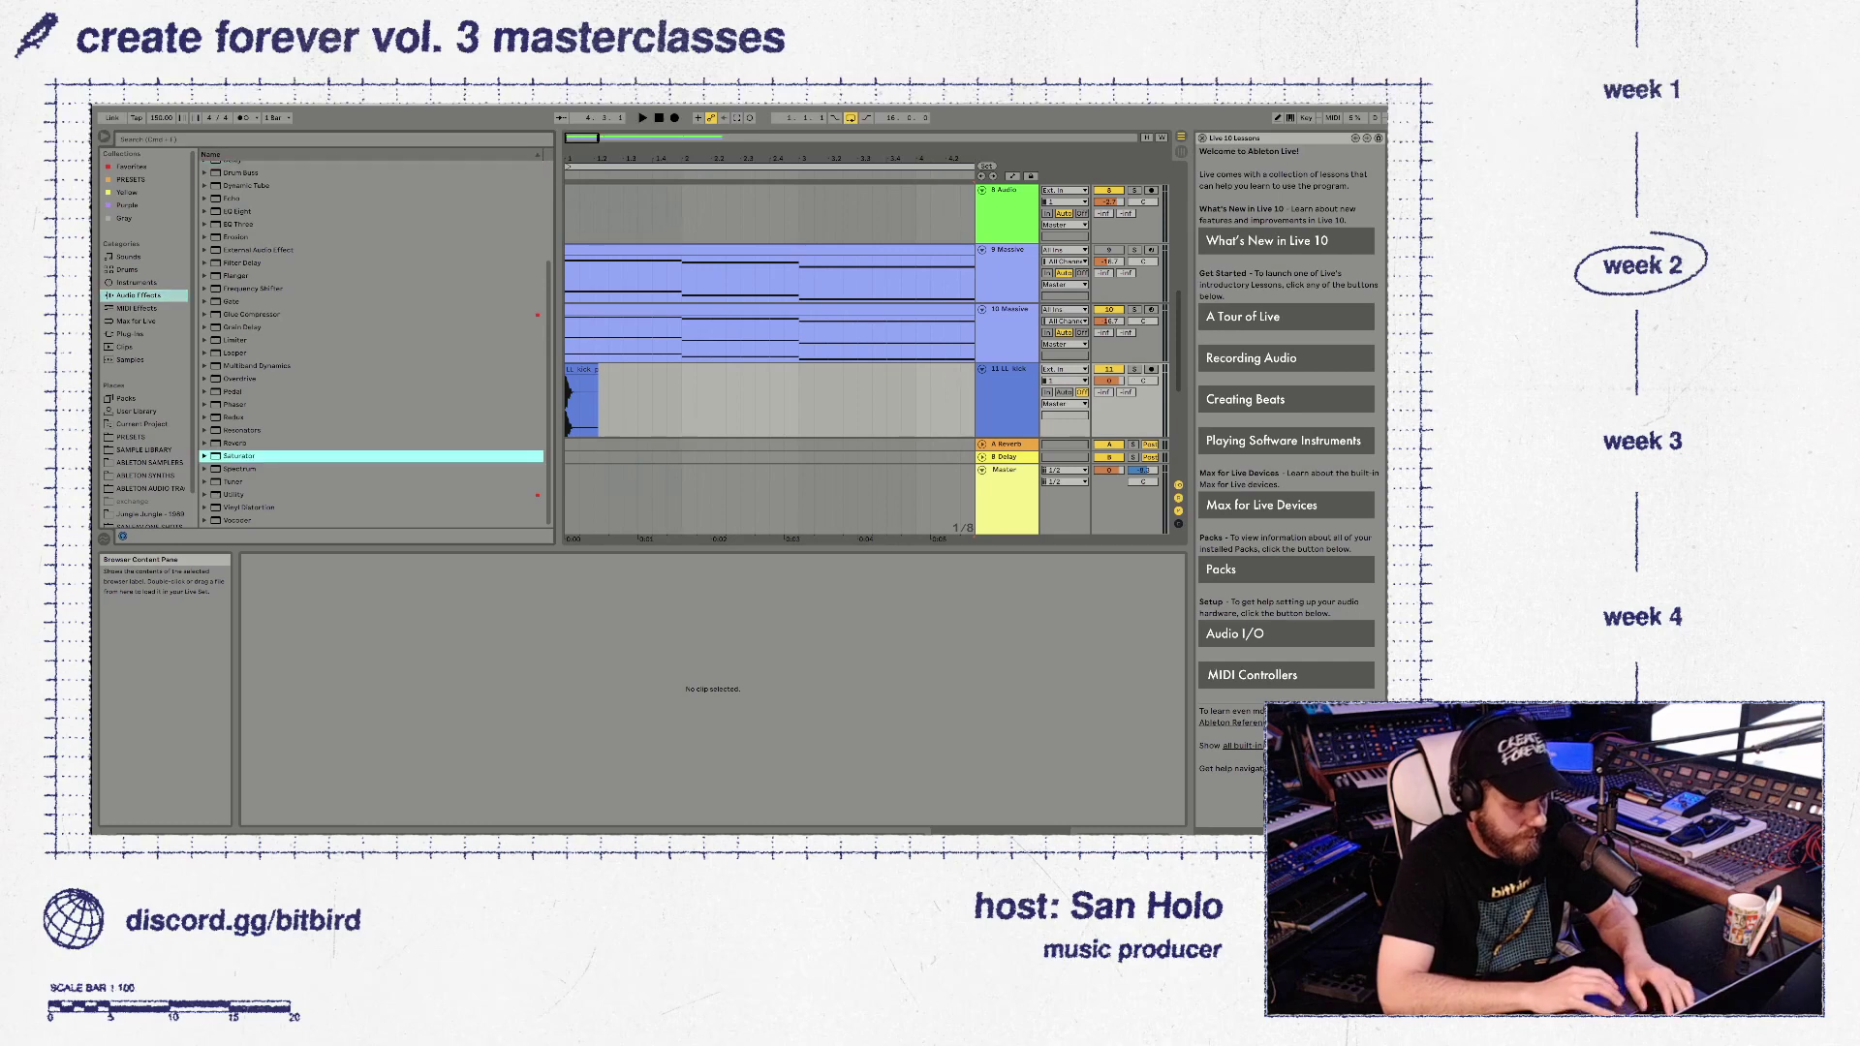
# Raise the Saturator's drive to about 10 dB and lower the kick track's volume slightly while auditioning the kick
pyautogui.moveTo(264, 733); pyautogui.dragTo(264, 726)
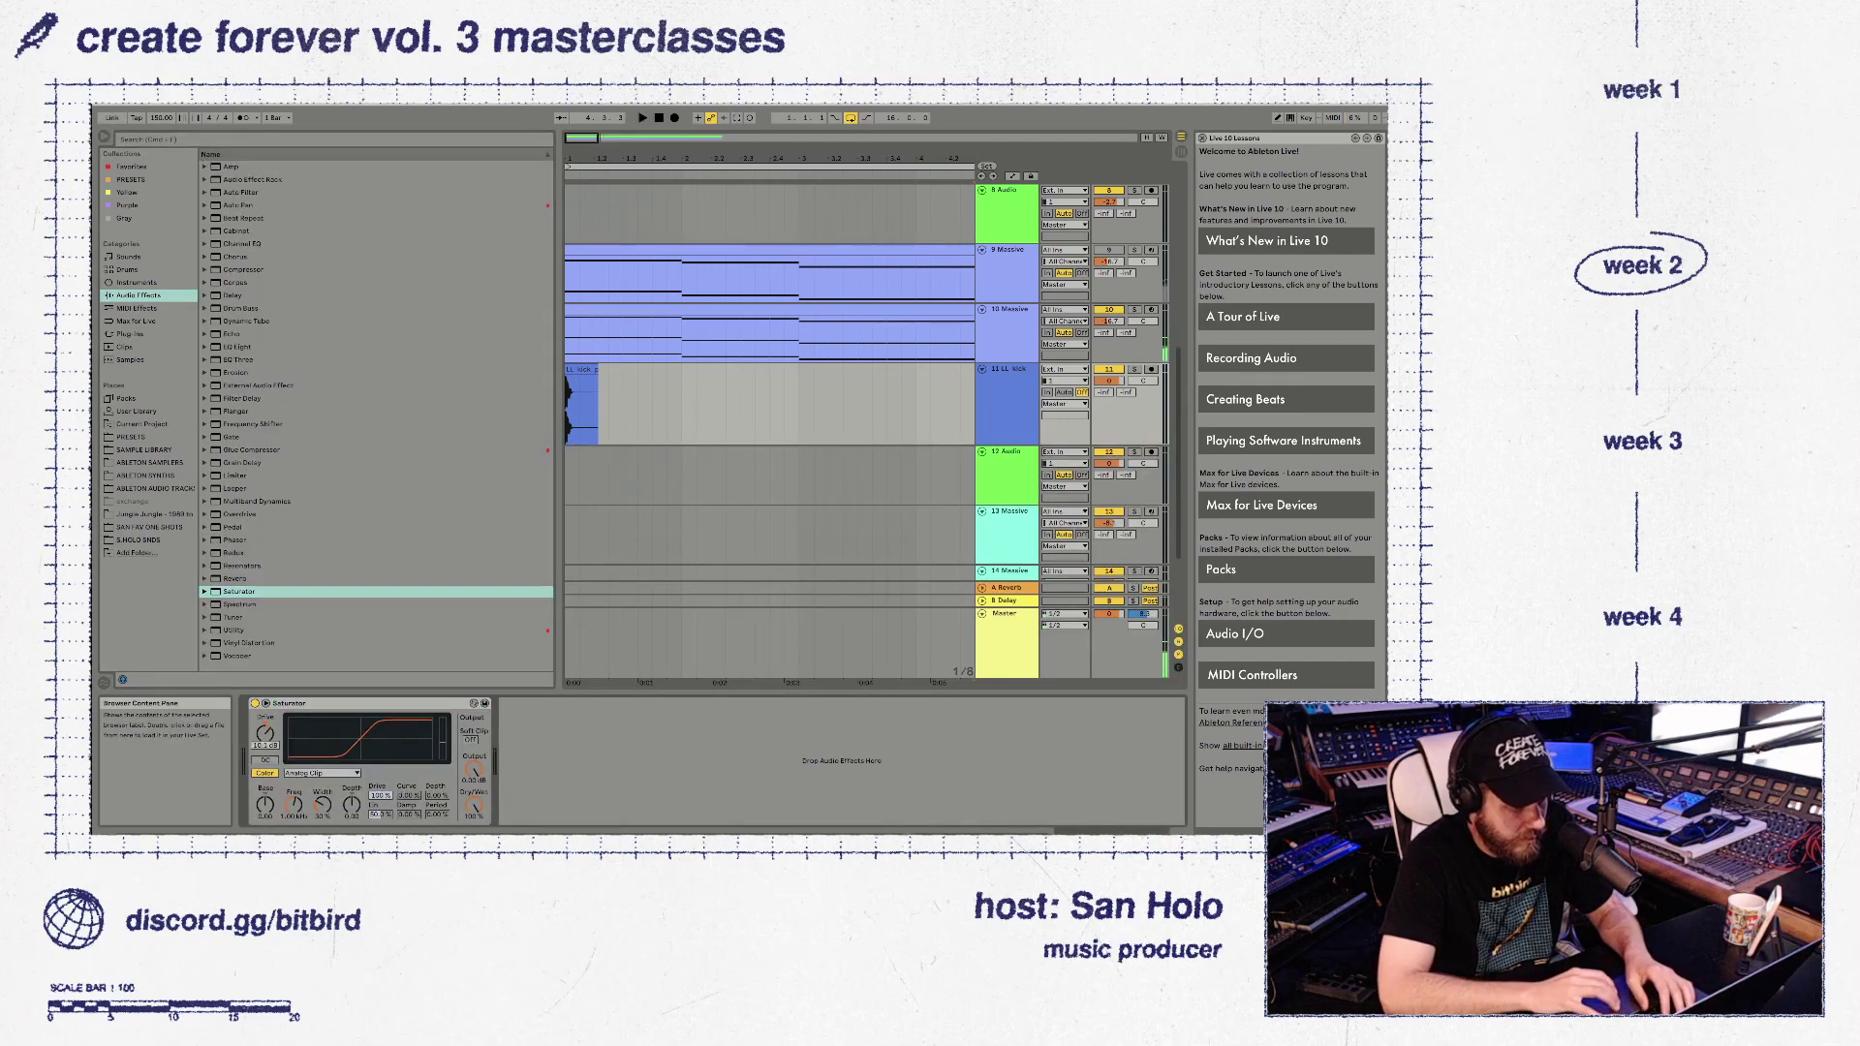
pyautogui.click(581, 369)
pyautogui.press('space')
pyautogui.press('space')
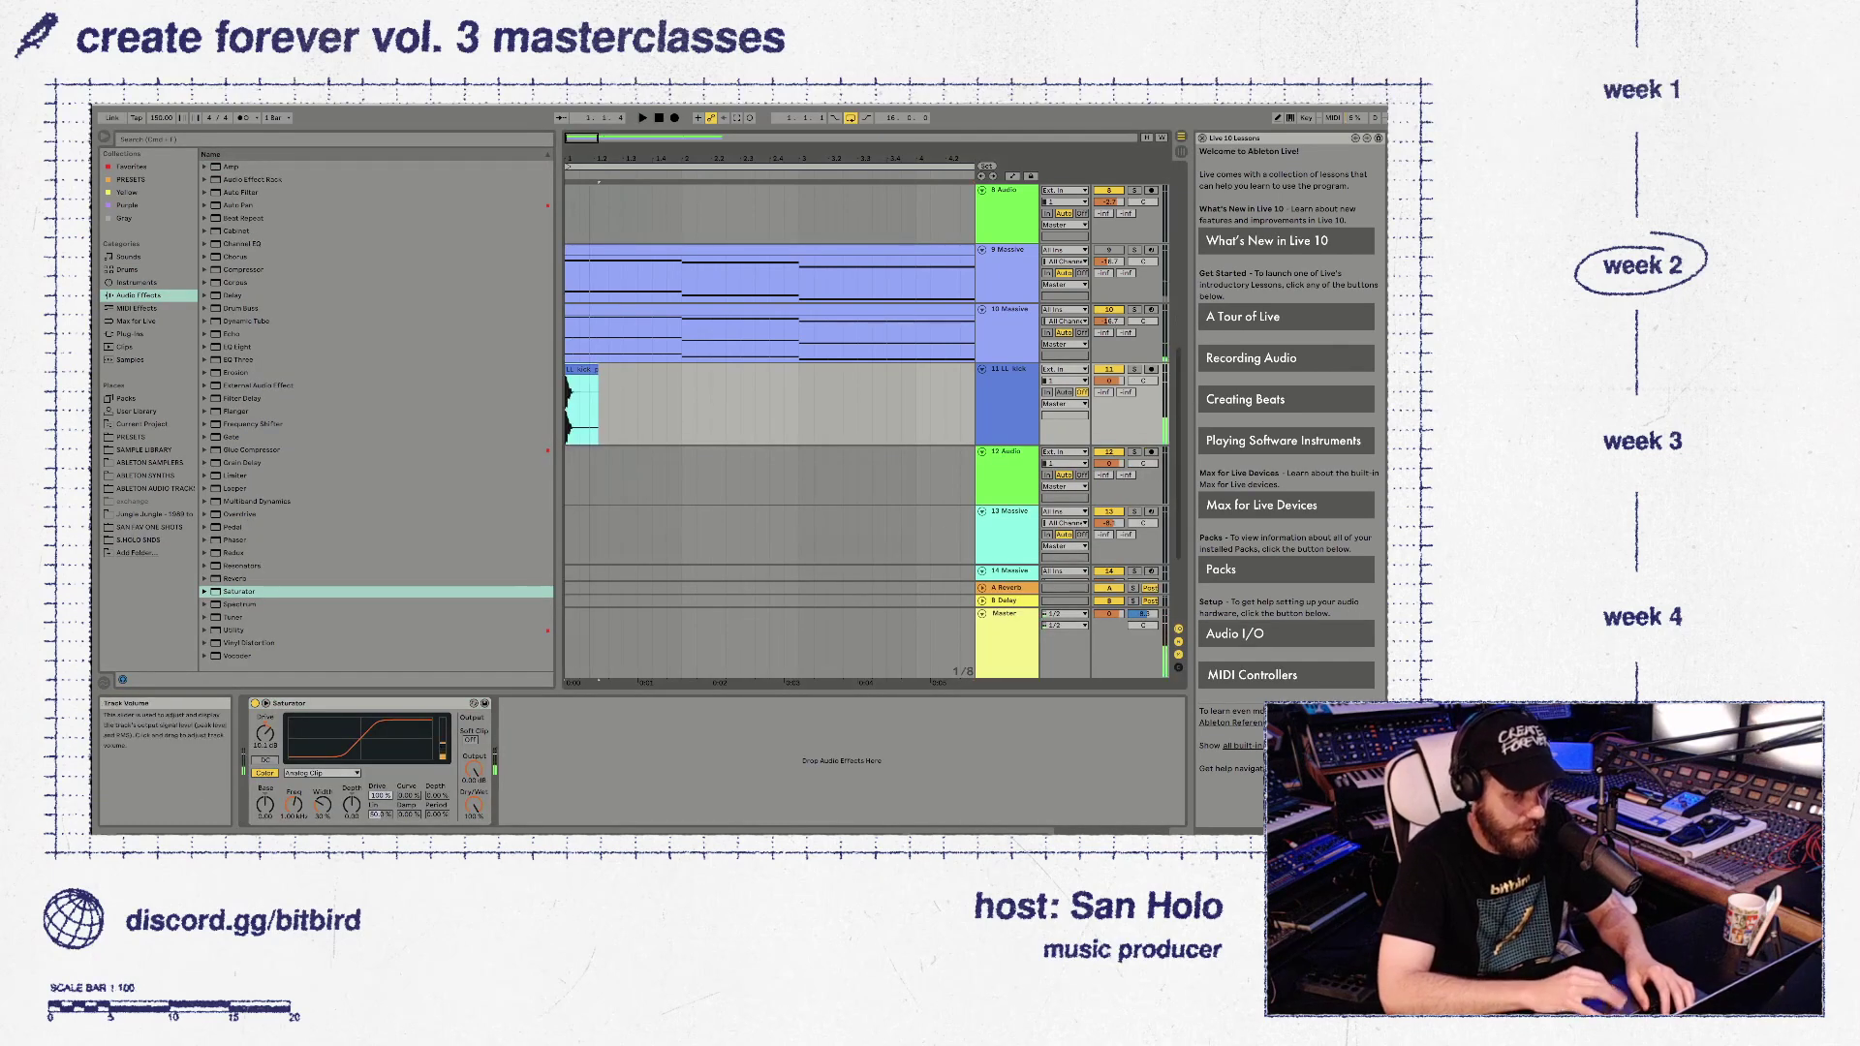
pyautogui.moveTo(1108, 381)
pyautogui.mouseDown()
pyautogui.moveTo(1108, 407)
pyautogui.moveTo(1108, 386)
pyautogui.mouseUp()
pyautogui.press('space')
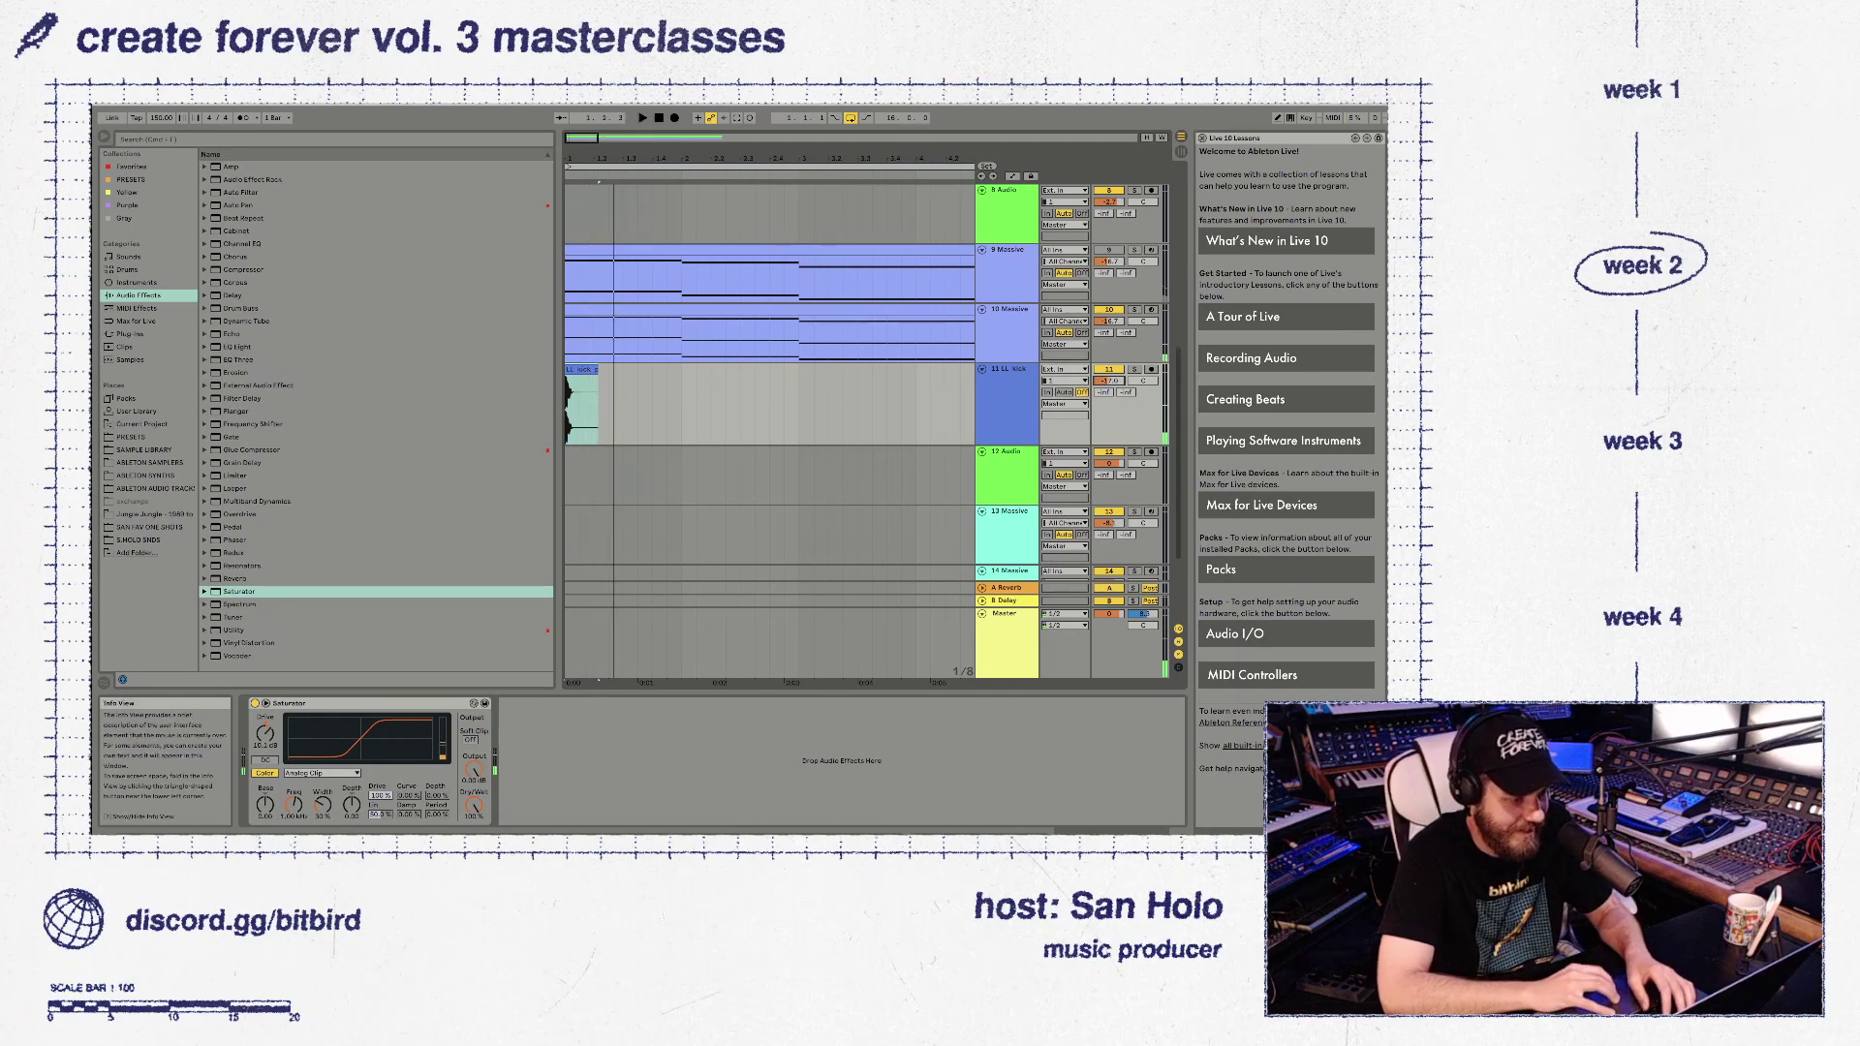
# Increase the Saturator's drive to about 17.7 dB and audition the kick again
pyautogui.moveTo(265, 734); pyautogui.dragTo(265, 714)
pyautogui.press('space')
pyautogui.press('space')
pyautogui.press('space')
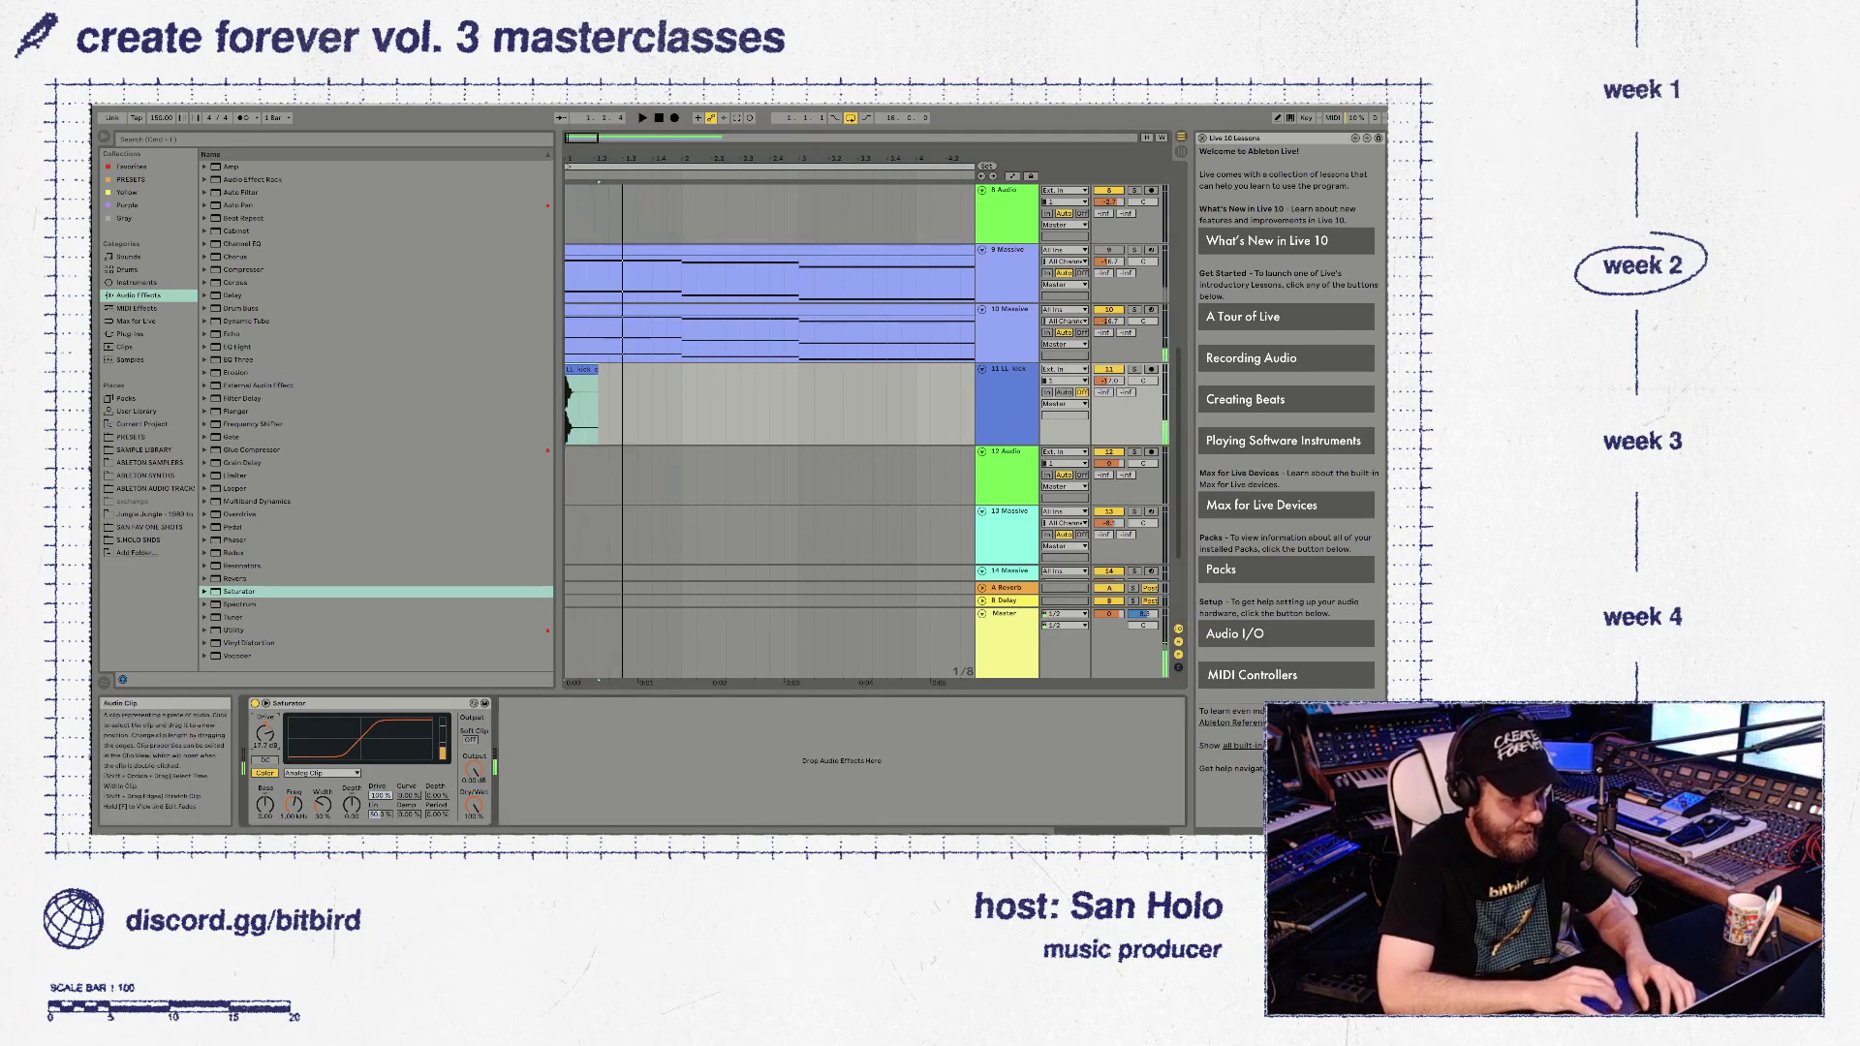
pyautogui.press('space')
pyautogui.press('space')
# Trim the kick clip to about half a beat and duplicate it onto beat 4 of bar 1
pyautogui.moveTo(598, 370); pyautogui.dragTo(584, 370)
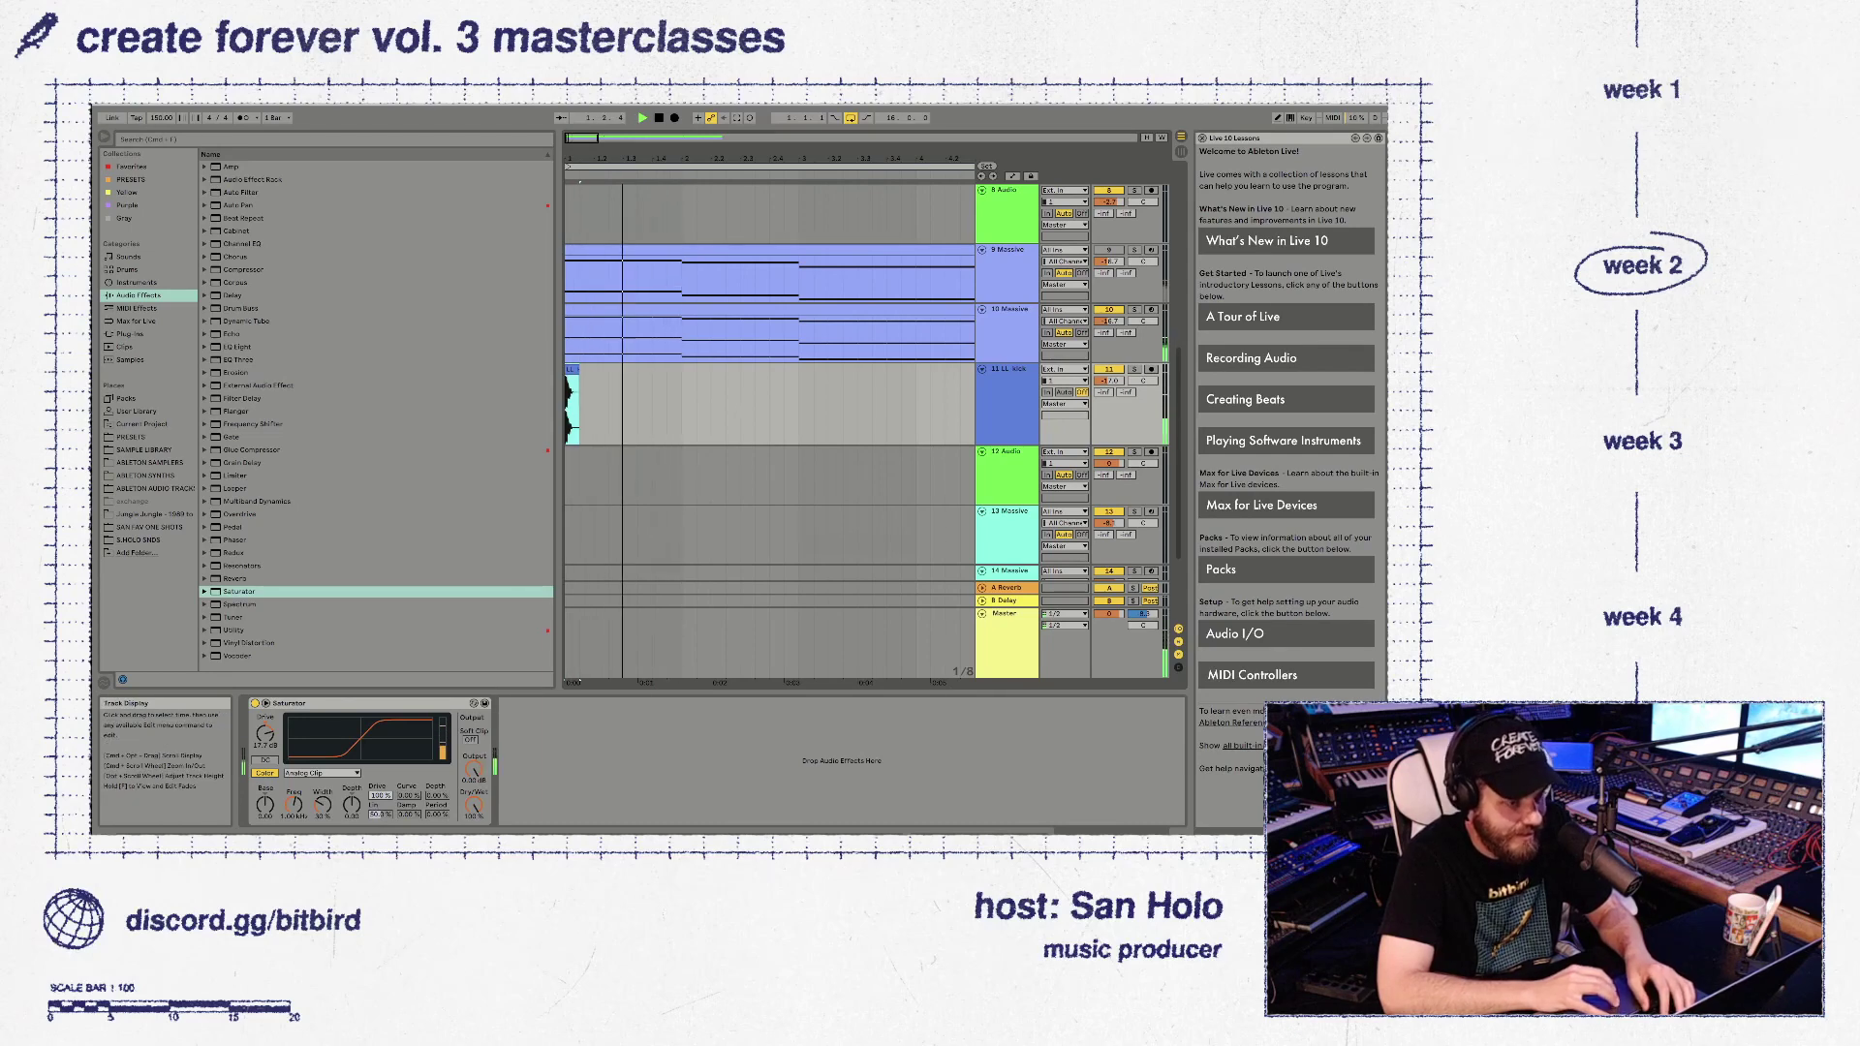
pyautogui.moveTo(652, 407); pyautogui.dragTo(565, 407)
pyautogui.press('super+d')
pyautogui.press('space')
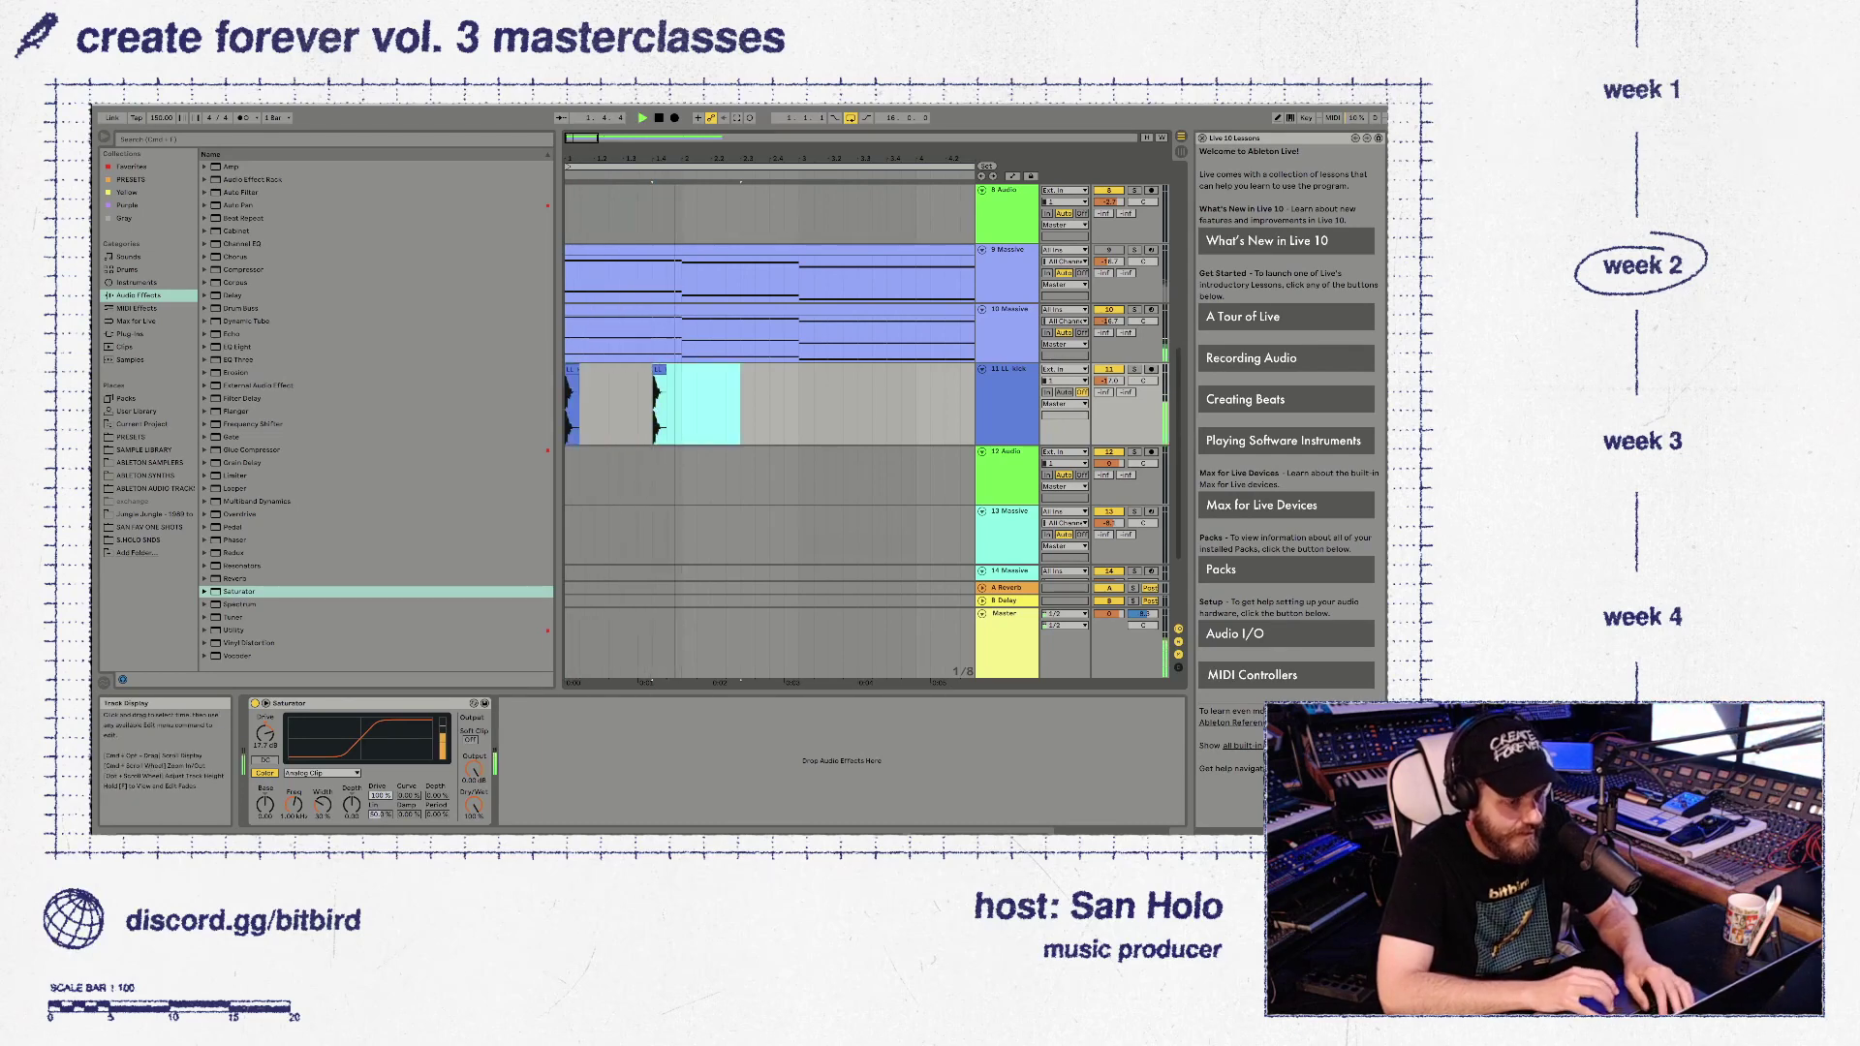
# Duplicate the kick onto beat 2 of bar 2 and play the pattern back
pyautogui.click(711, 407)
pyautogui.press('space')
pyautogui.moveTo(711, 407); pyautogui.dragTo(652, 407)
pyautogui.press('super+d')
pyautogui.press('space')
pyautogui.press('space')
pyautogui.click(568, 407)
pyautogui.press('space')
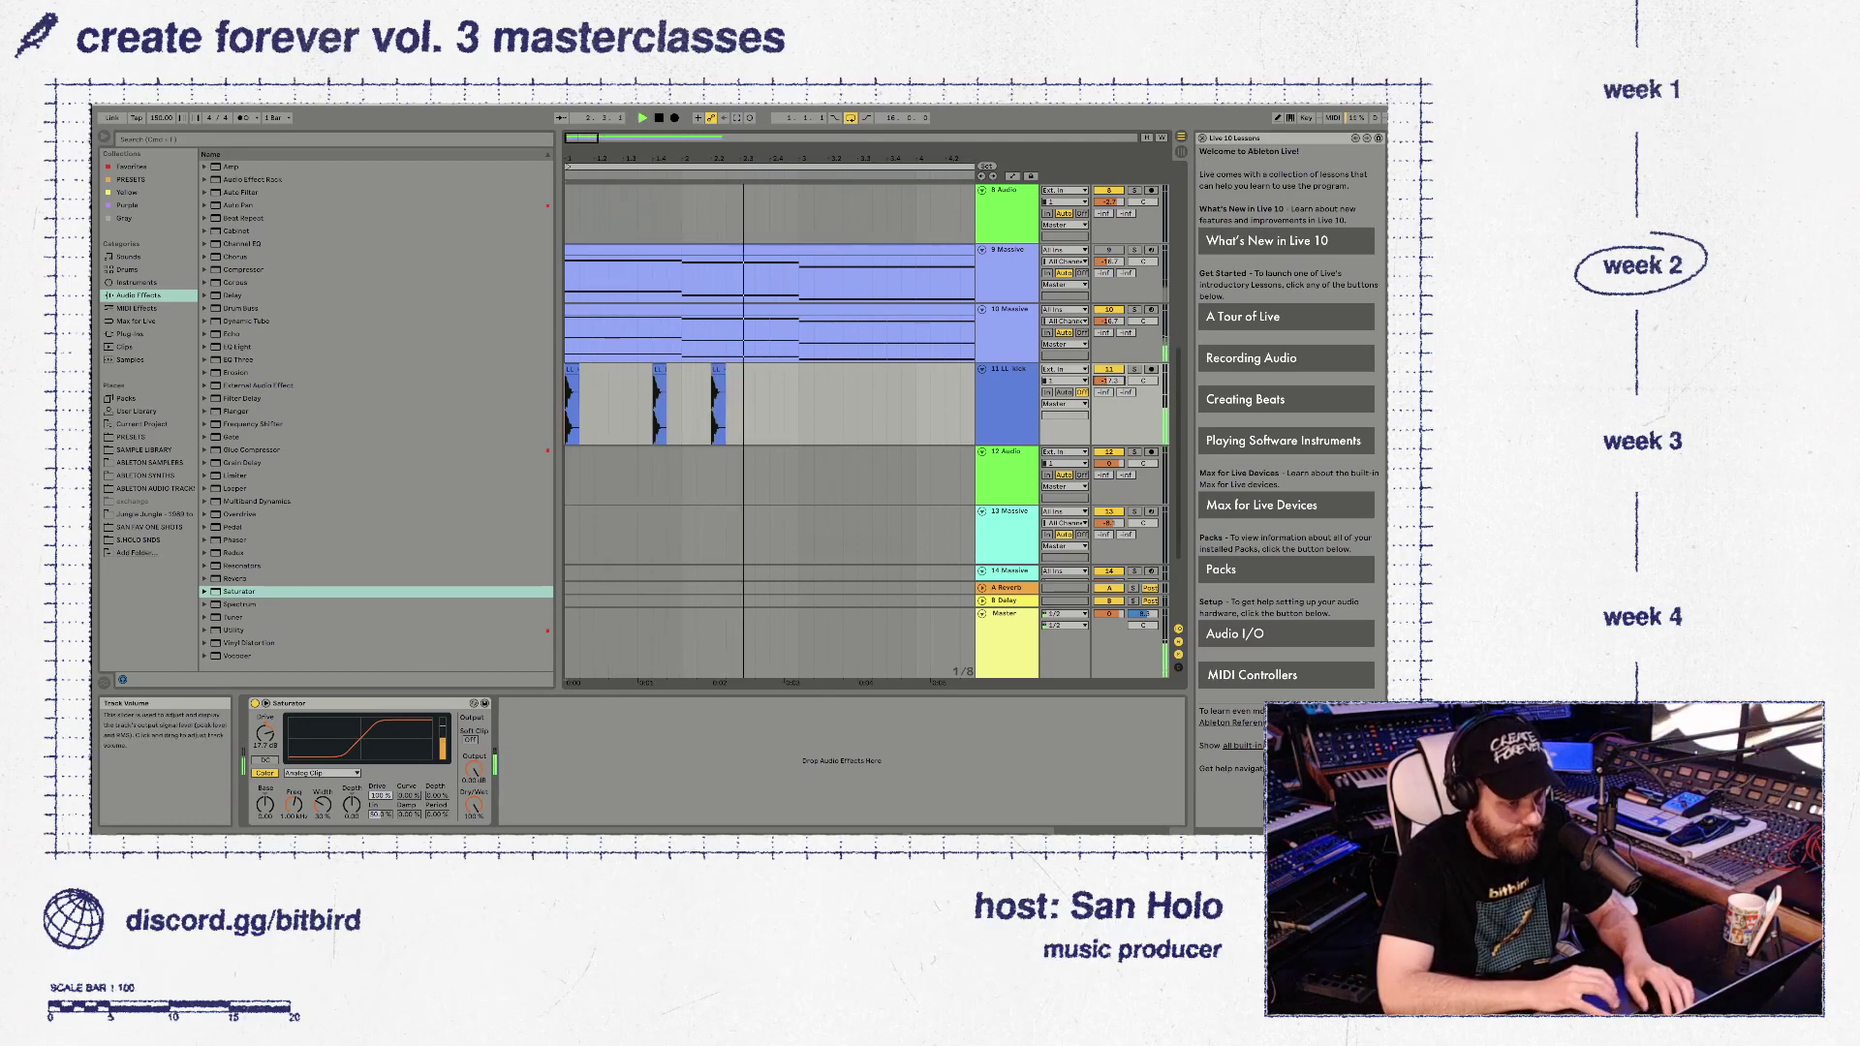
pyautogui.press('space')
# Duplicate the two-bar kick pattern through bar 16 and undo the surplus copy past the end of the loop
pyautogui.moveTo(798, 407); pyautogui.dragTo(565, 407)
pyautogui.press('super+d')
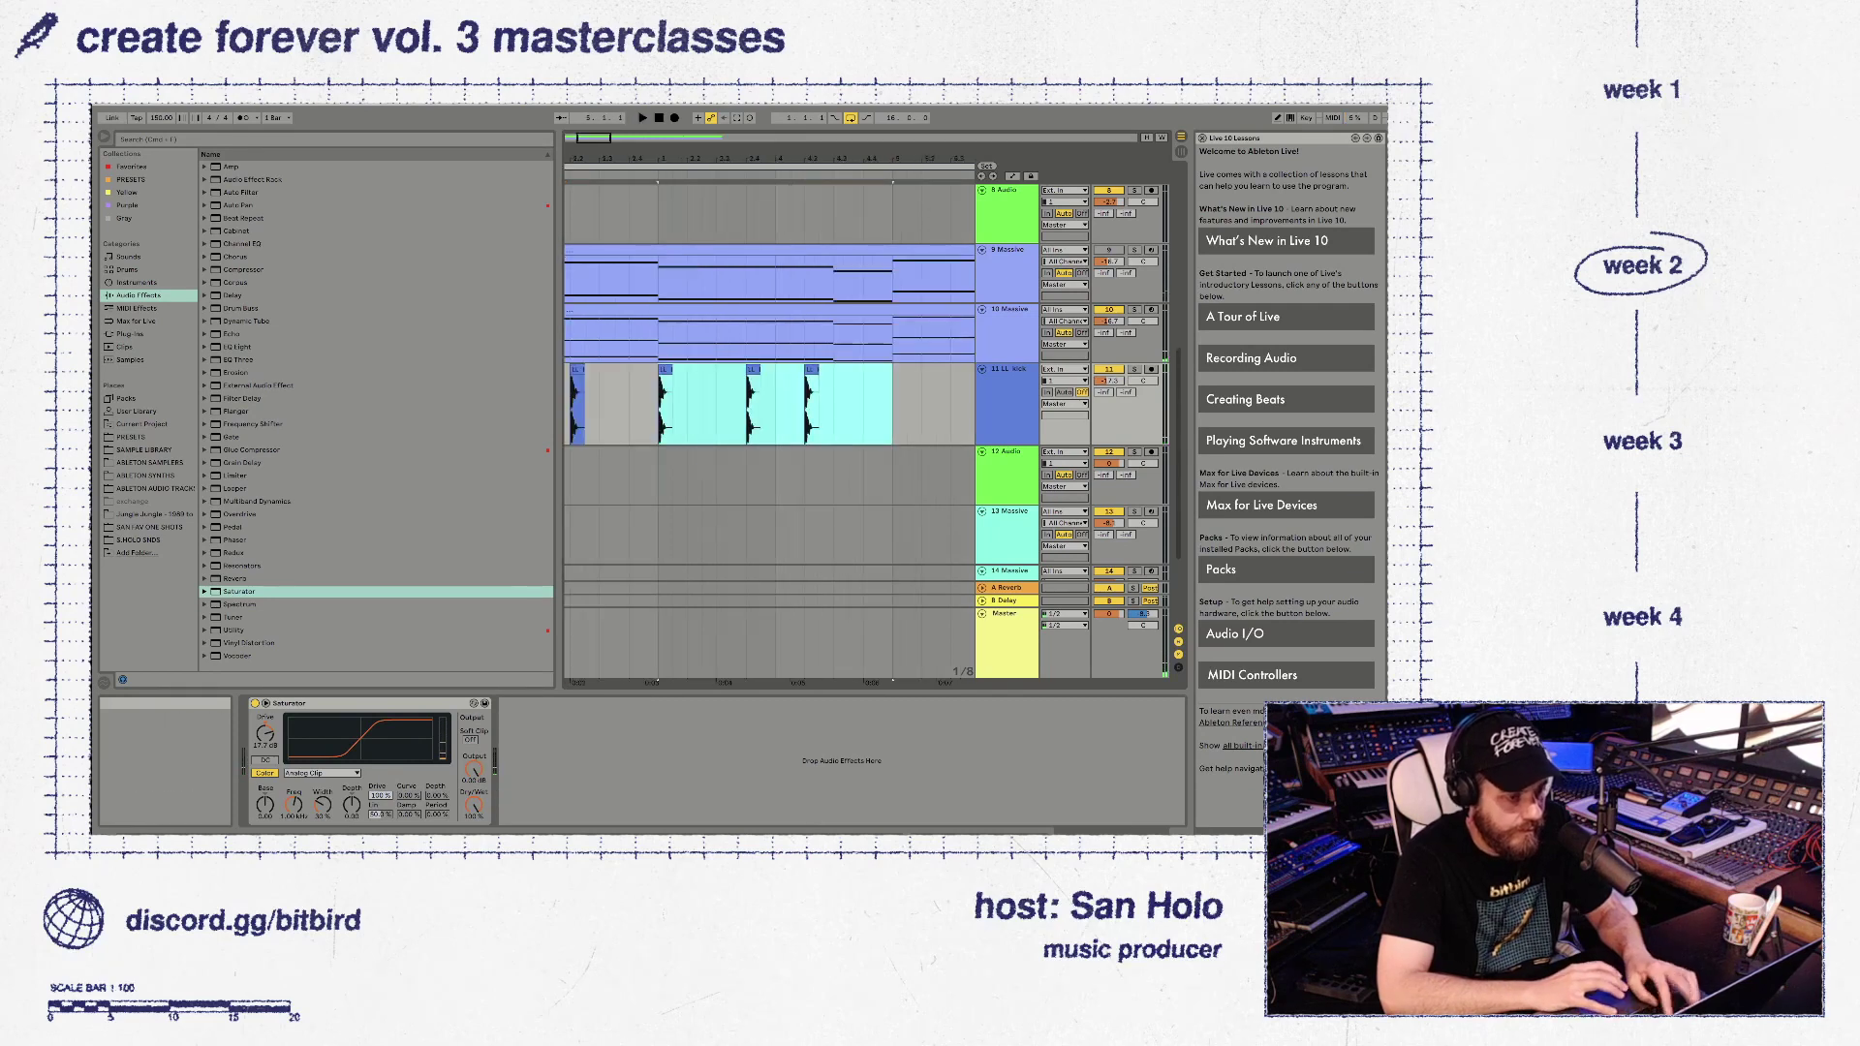
pyautogui.press('super+d')
pyautogui.press('super+d')
pyautogui.press('super+d')
pyautogui.press('super+d')
pyautogui.press('super+d')
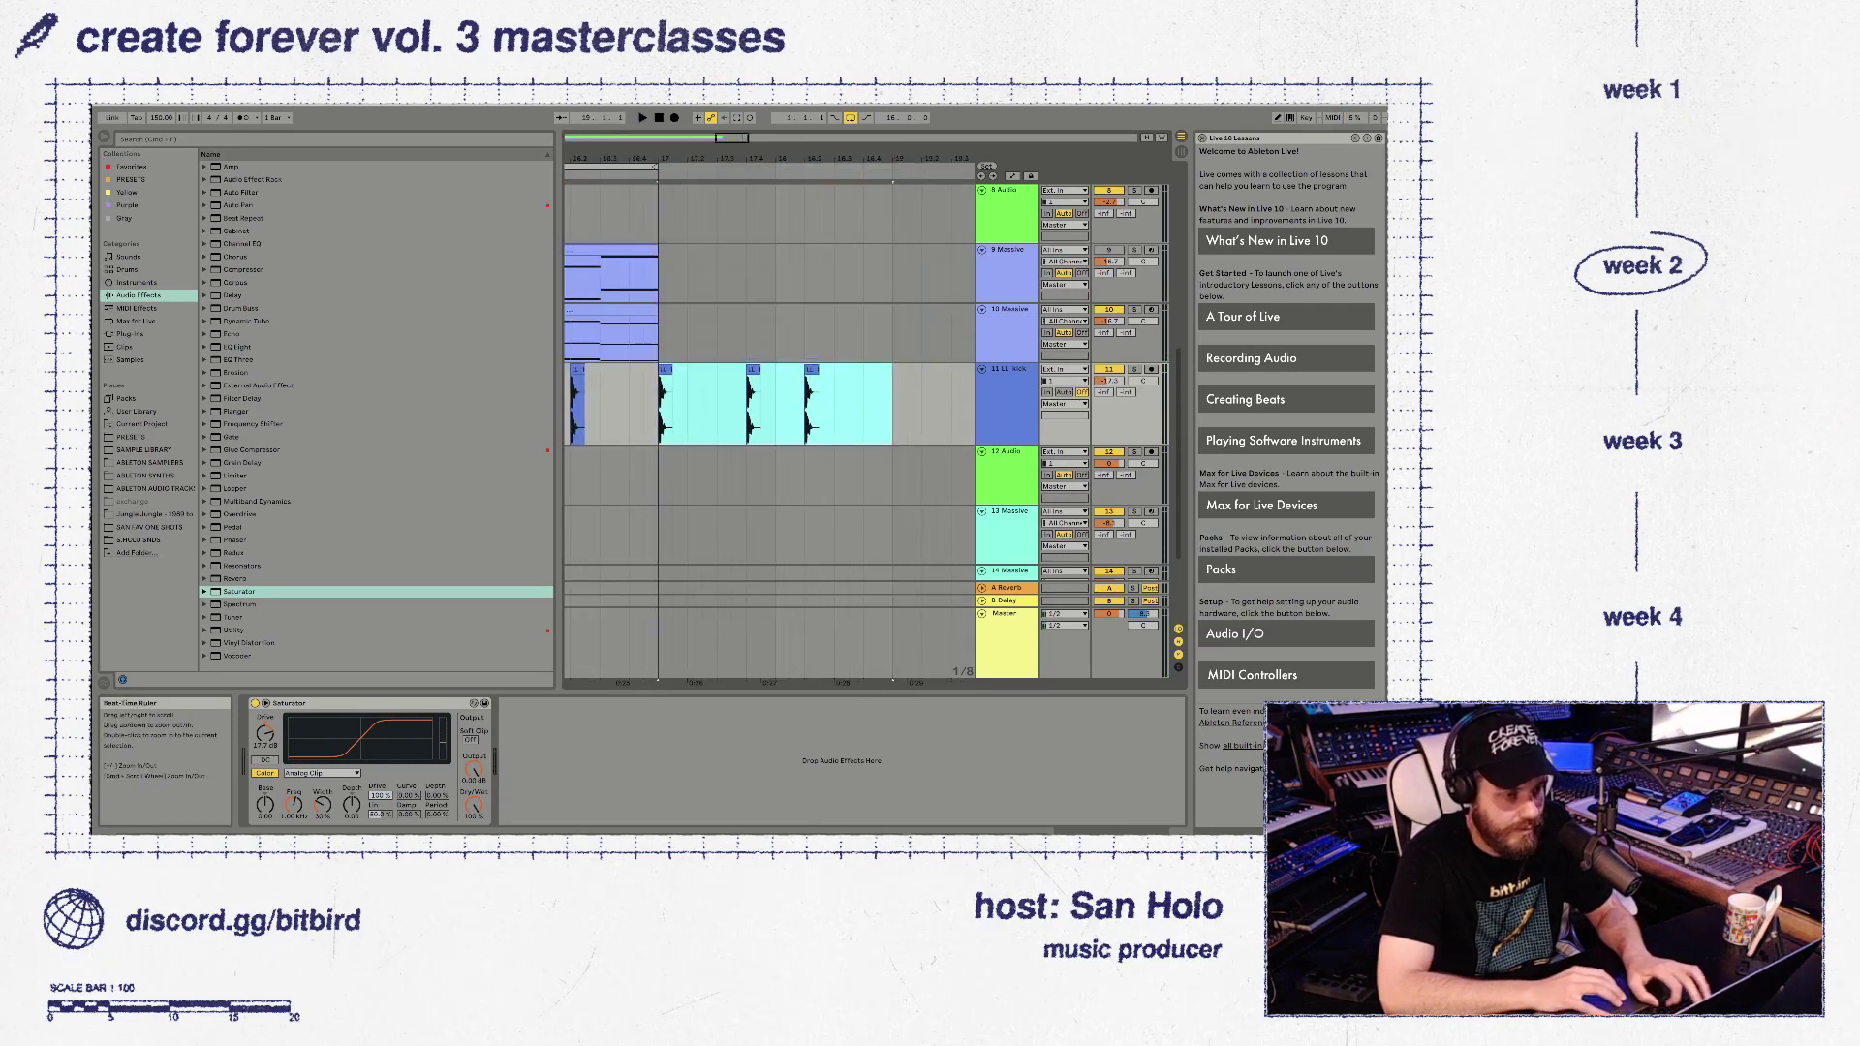
pyautogui.press('super+z')
# Adjust the song tempo and start playback of the loop
pyautogui.moveTo(825, 157); pyautogui.dragTo(826, 135)
pyautogui.hscroll(-8, 769, 407)
pyautogui.scroll(-1, 769, 407)
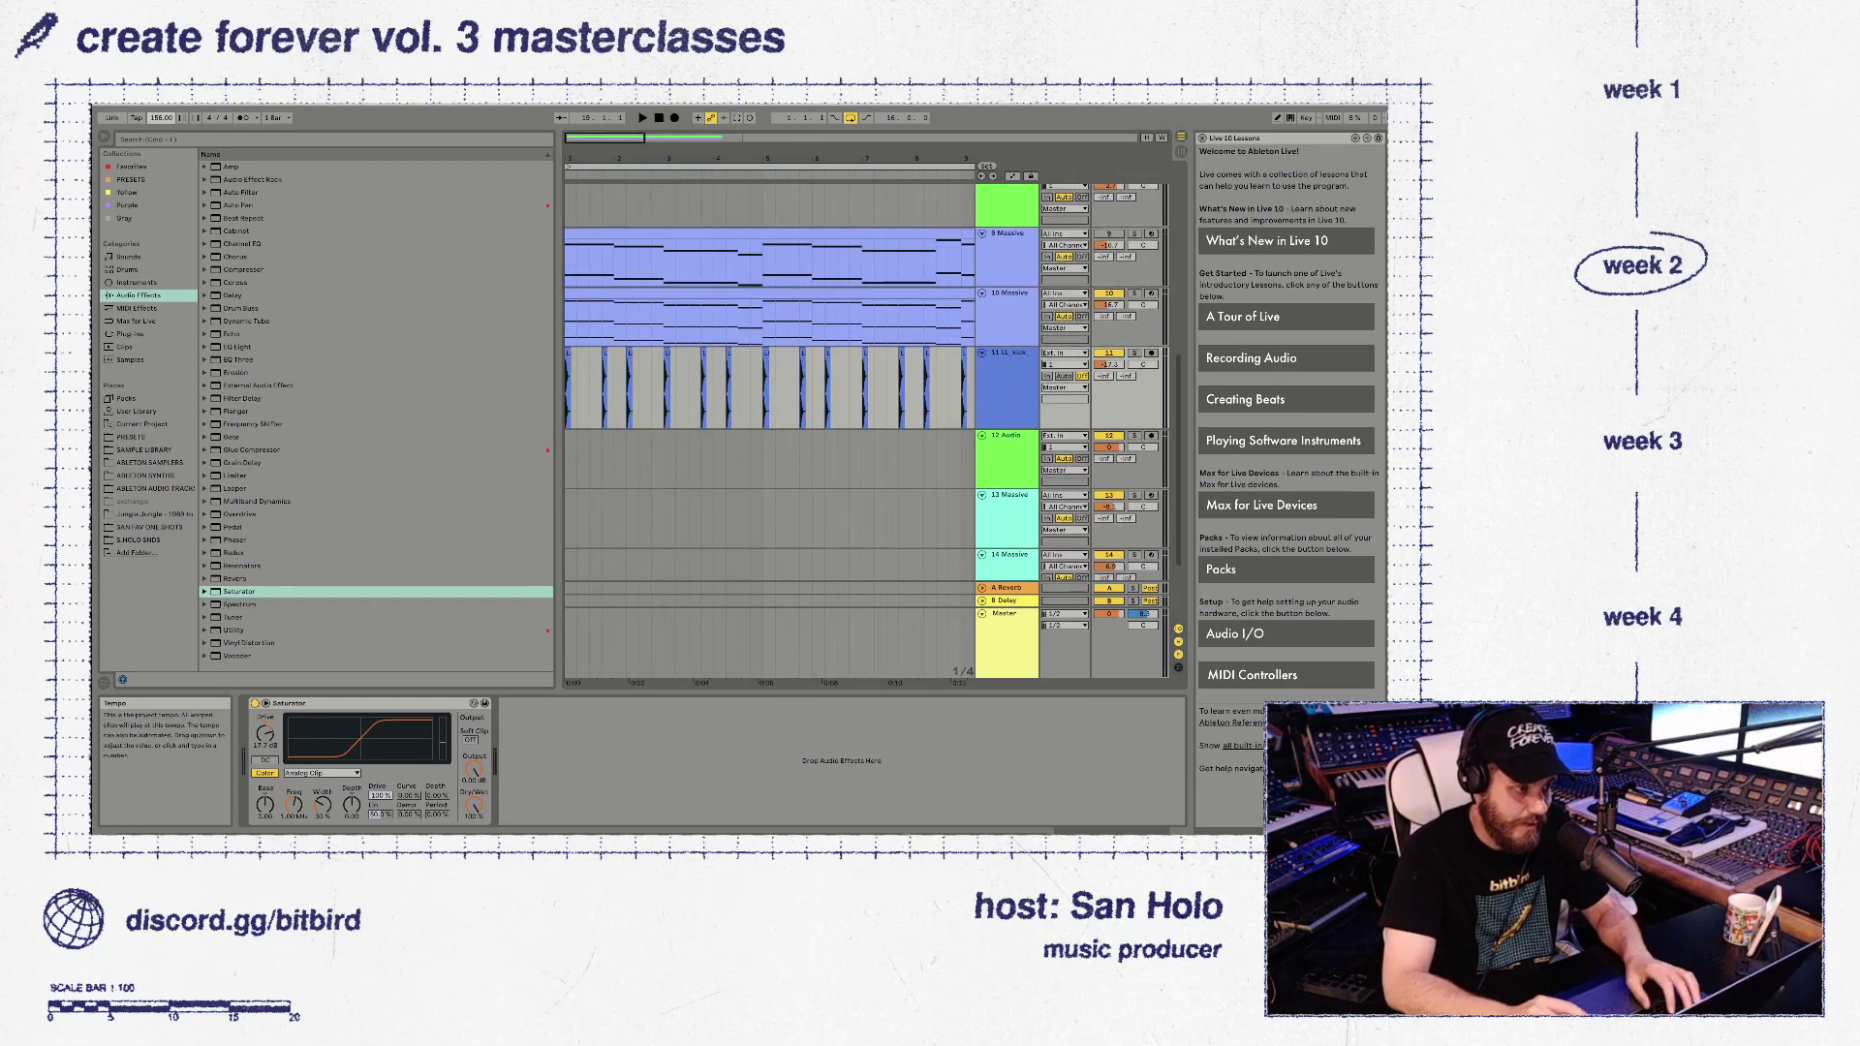
pyautogui.moveTo(161, 117); pyautogui.dragTo(161, 112)
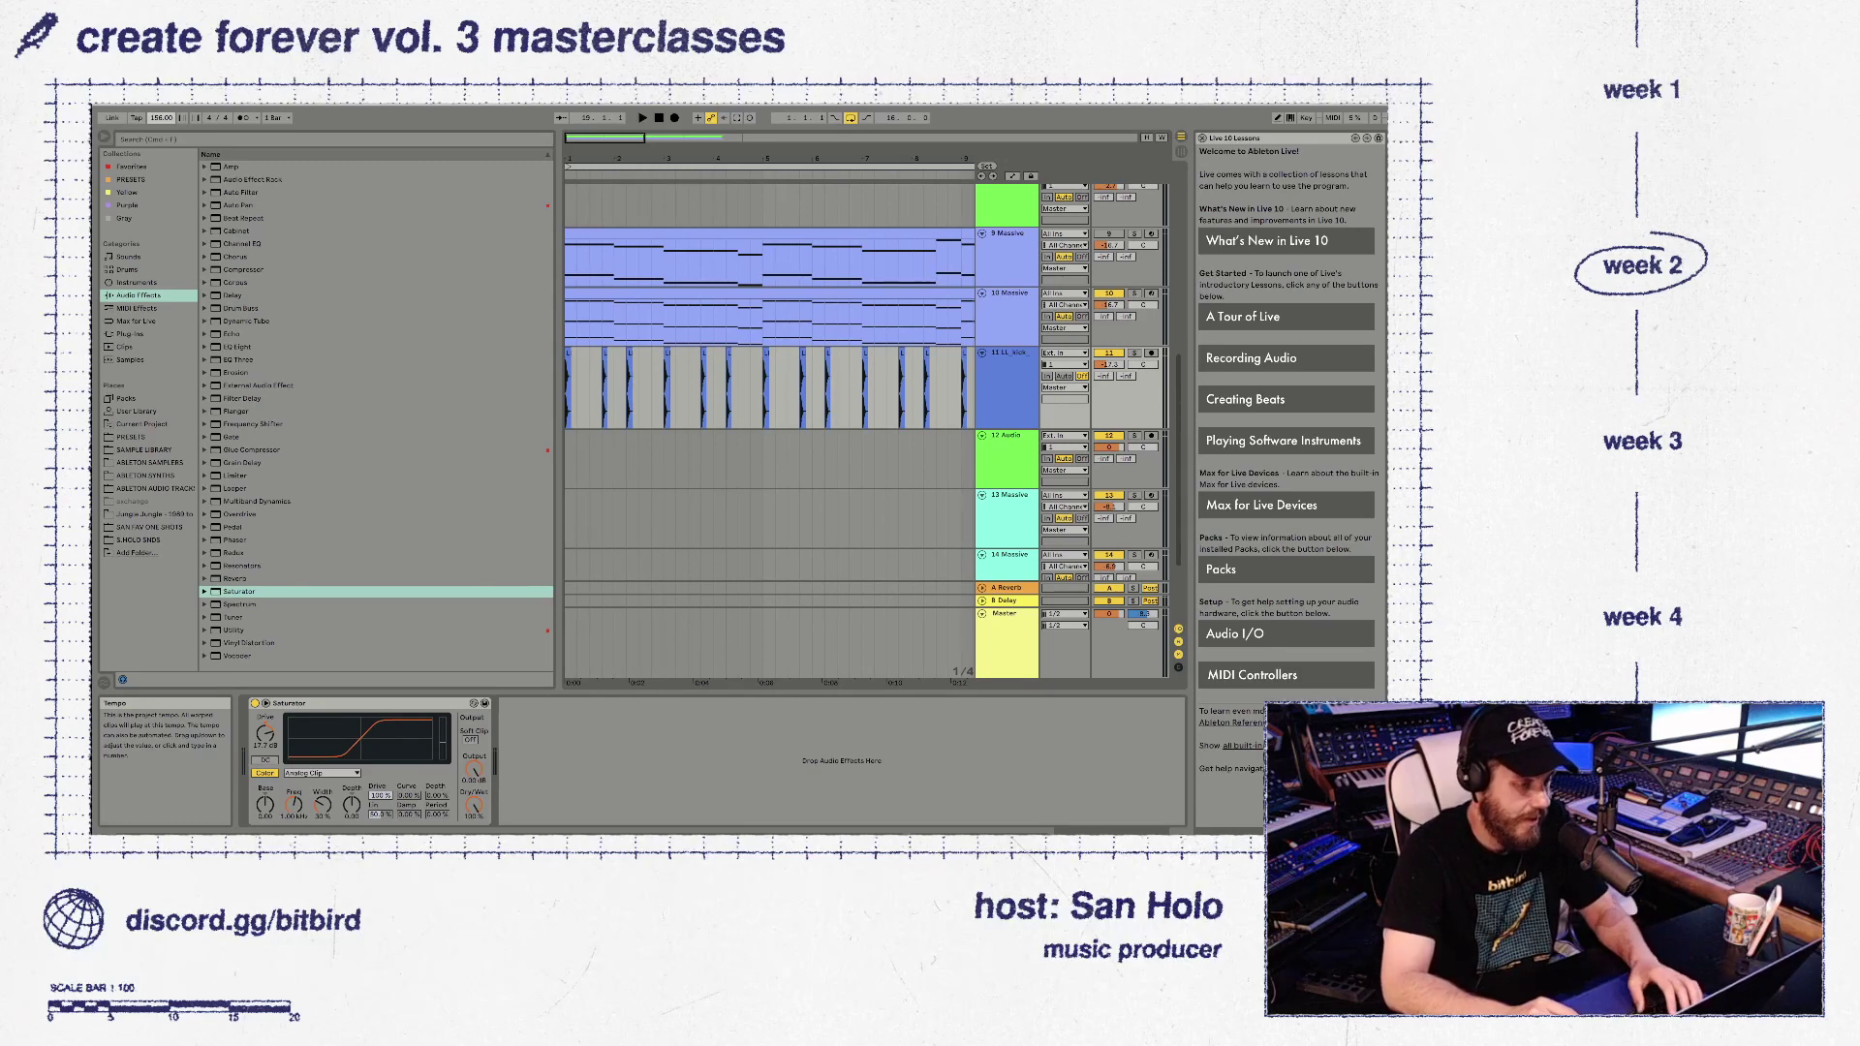
pyautogui.moveTo(161, 117); pyautogui.dragTo(161, 117)
pyautogui.press('space')
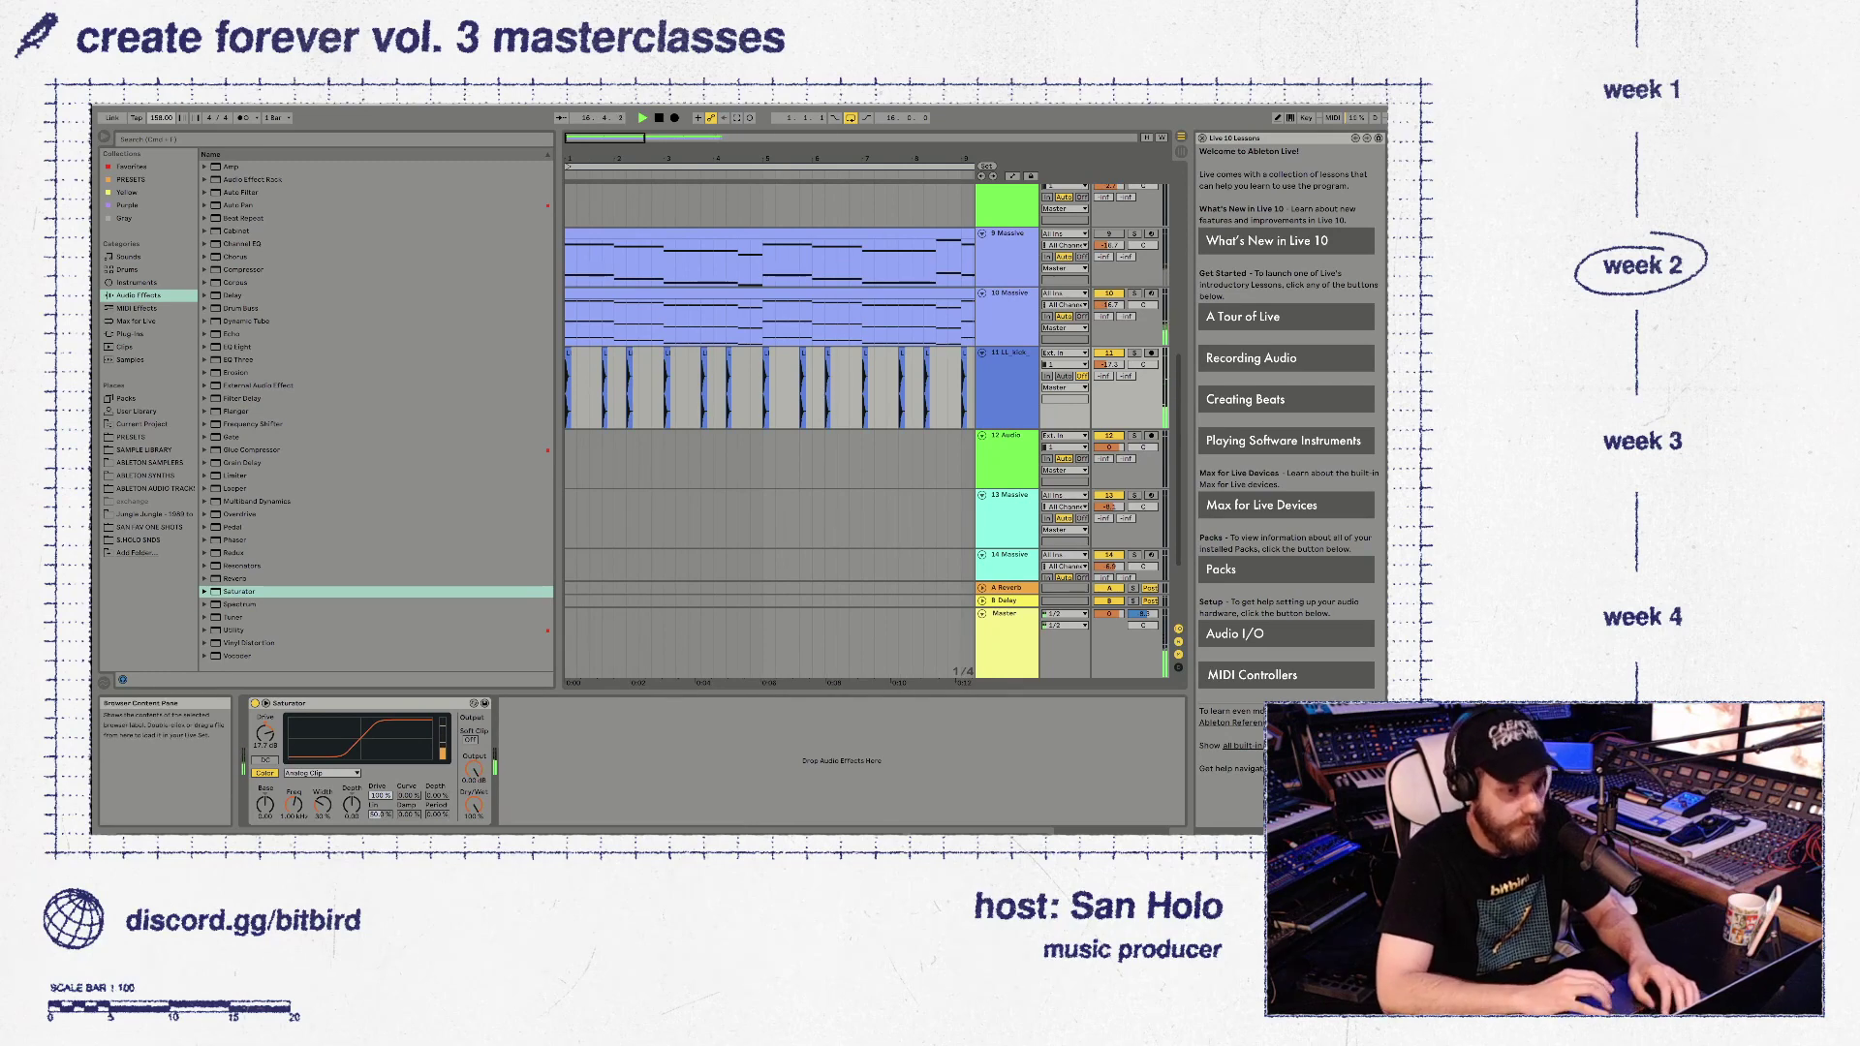
# Insert another audio track below the kick track and open the one-shots sample folder
pyautogui.click(1007, 353)
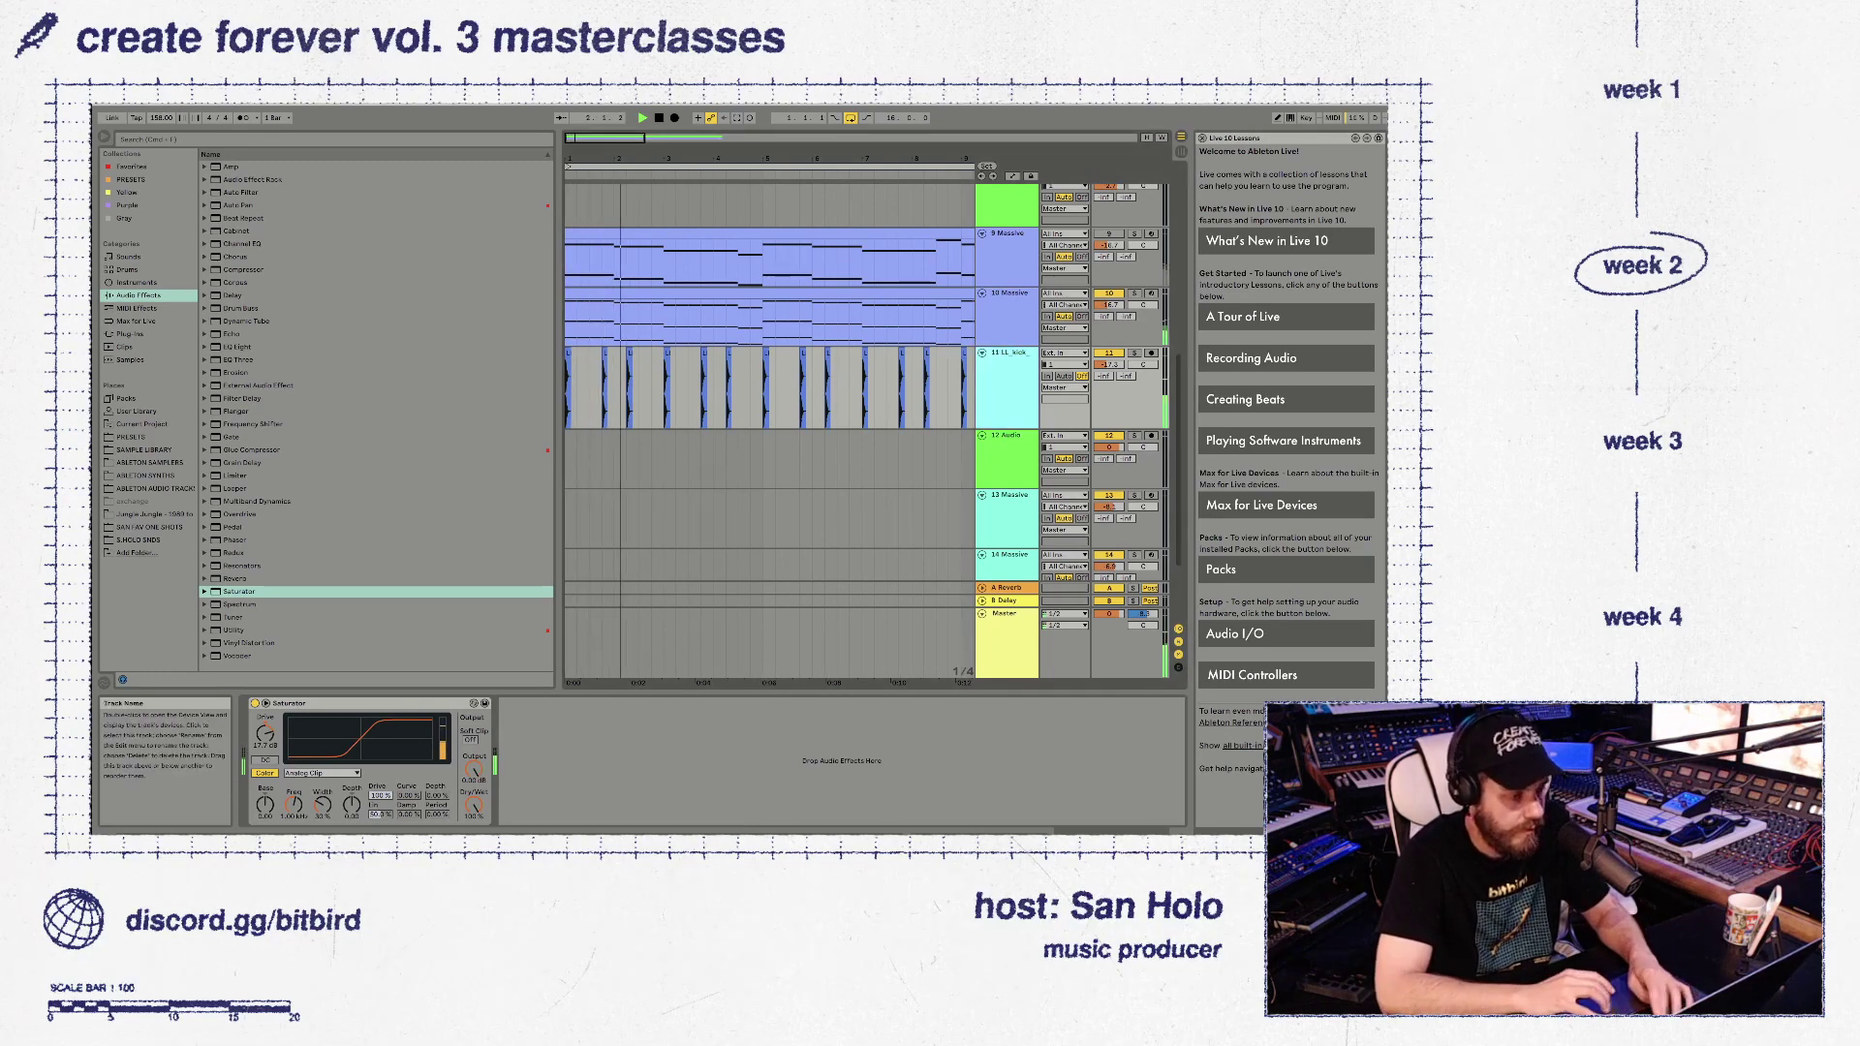
pyautogui.press('super+t')
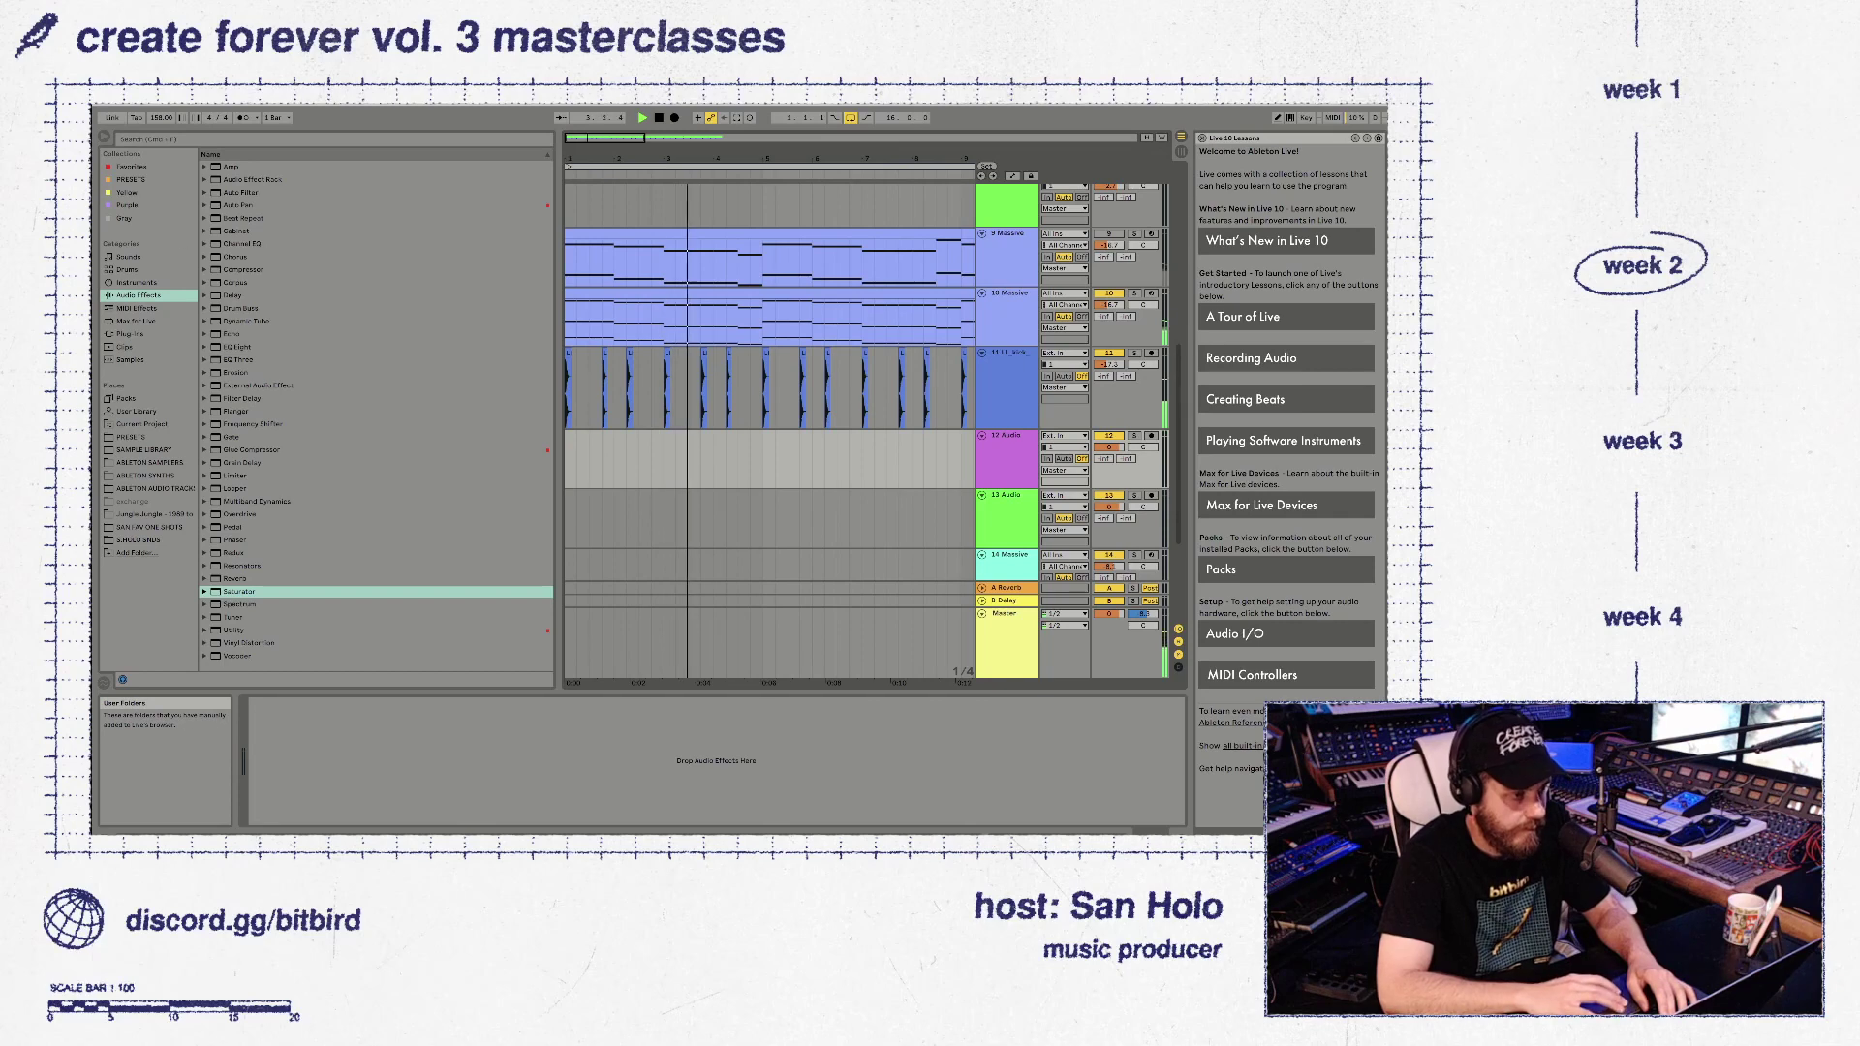
pyautogui.click(150, 527)
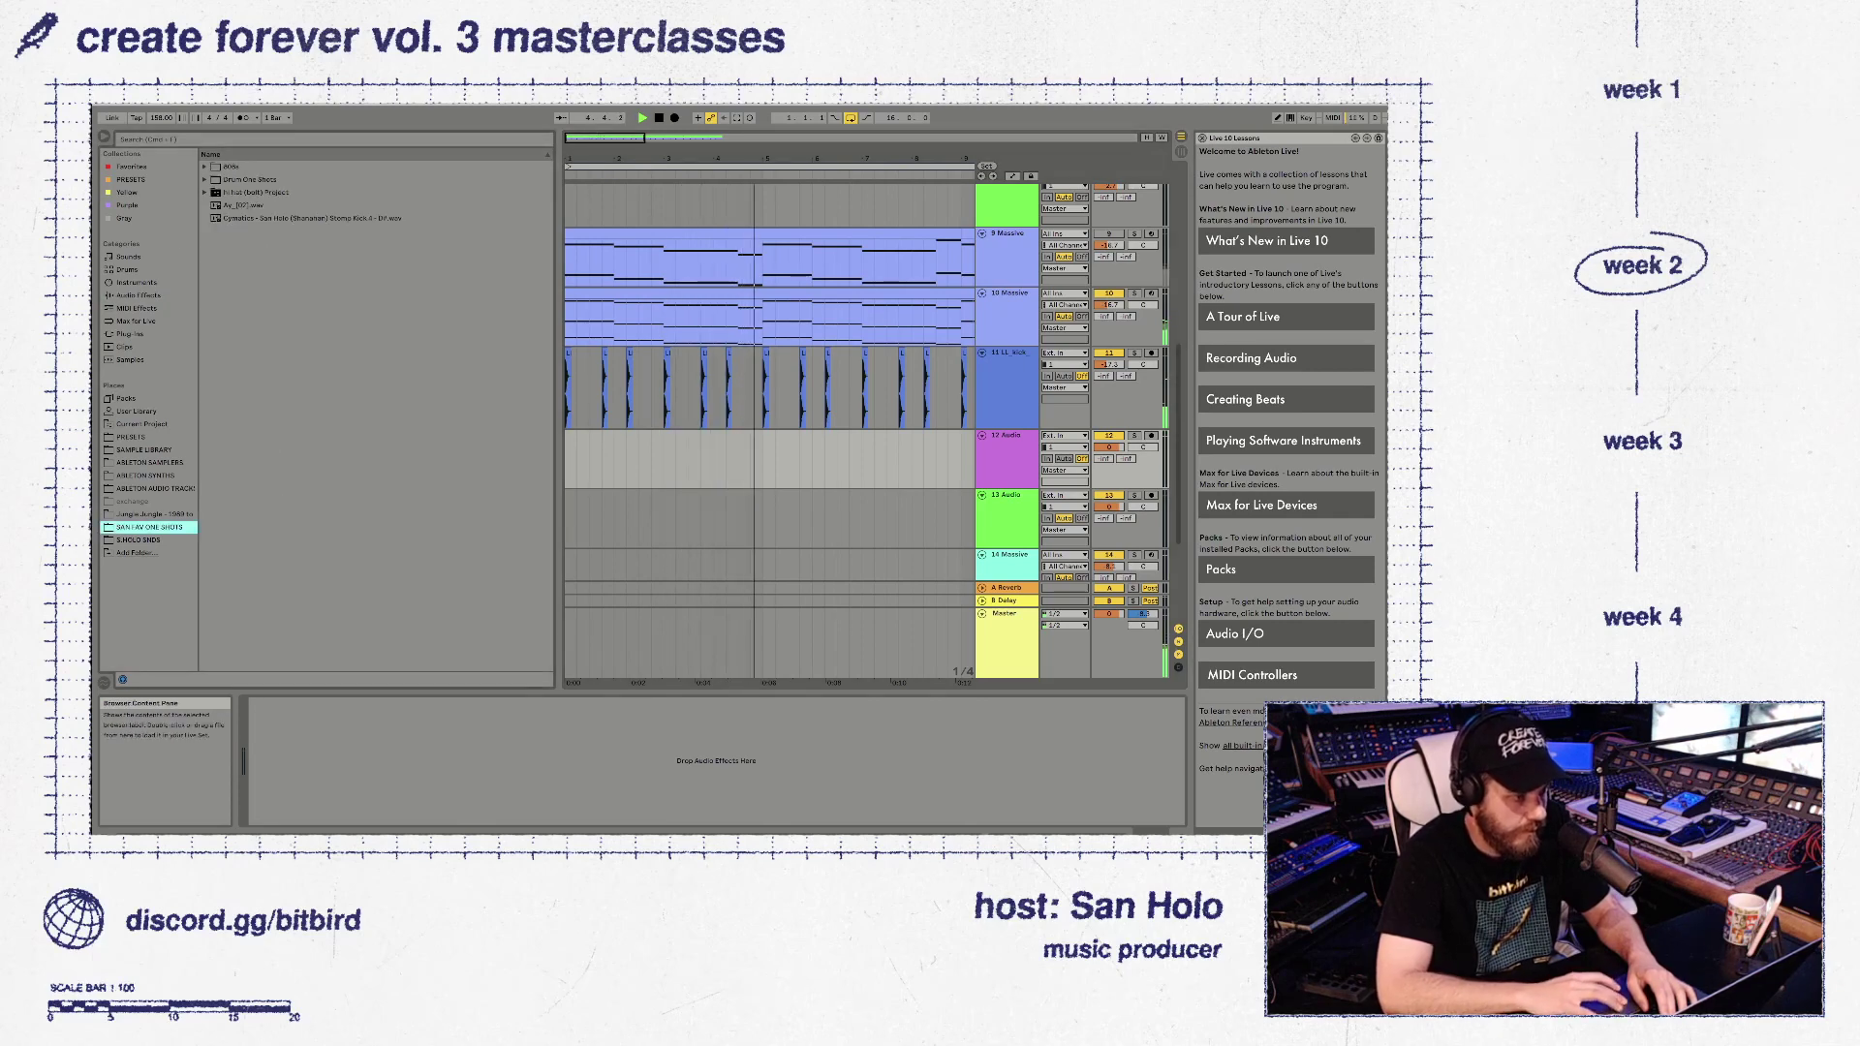
# Open the Trap Snares folder inside the Snares folder of the drum one-shots
pyautogui.click(204, 179)
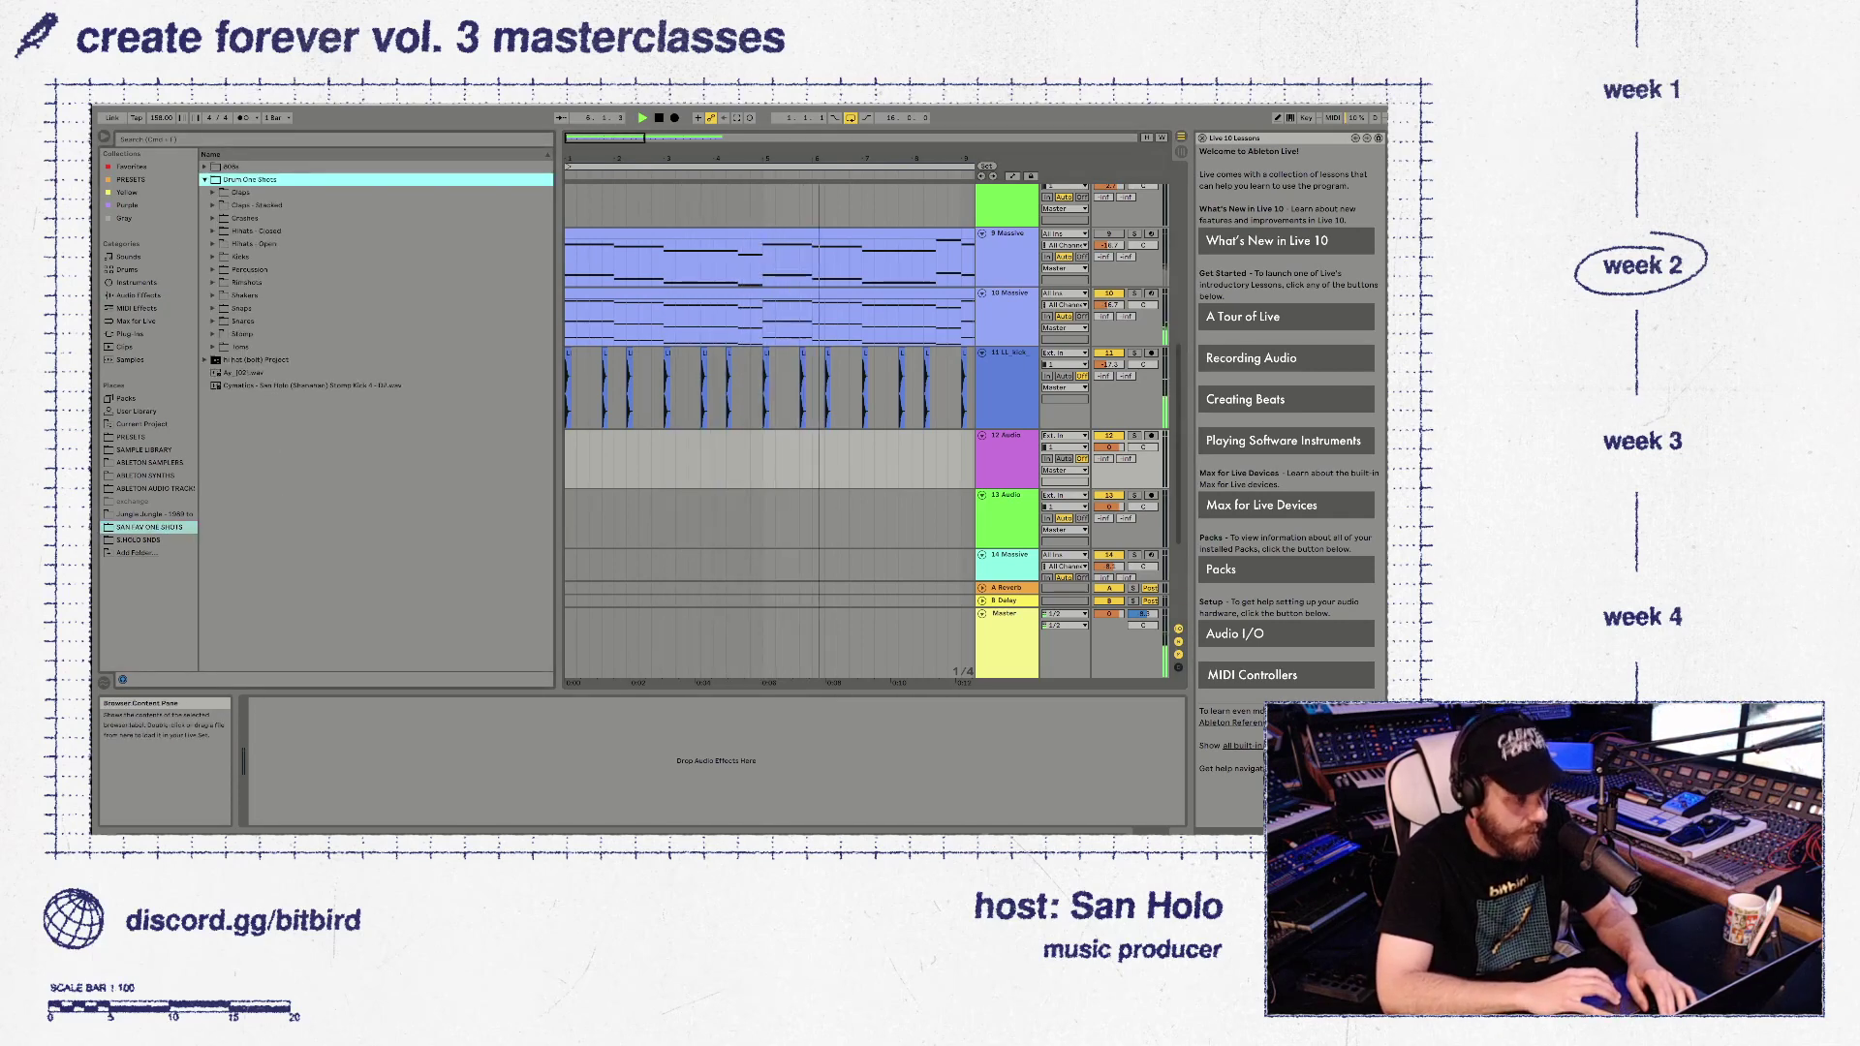
pyautogui.click(214, 321)
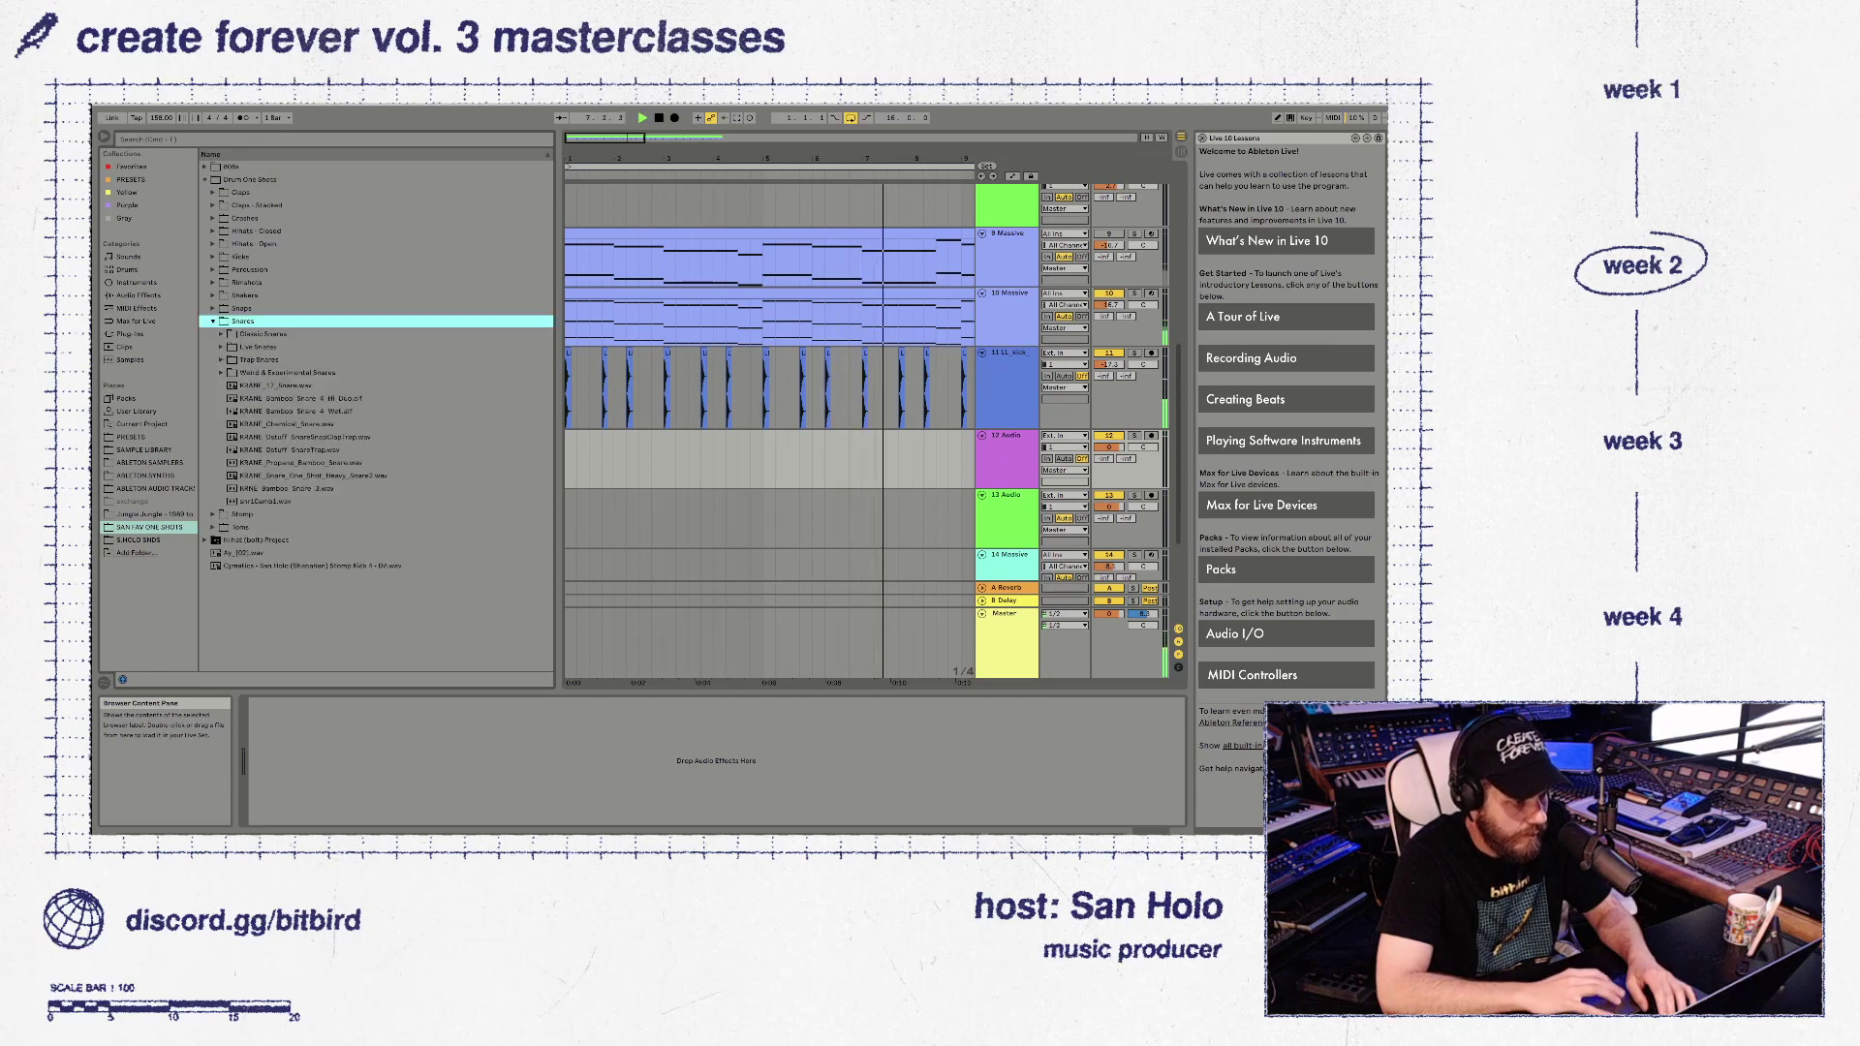
pyautogui.click(222, 360)
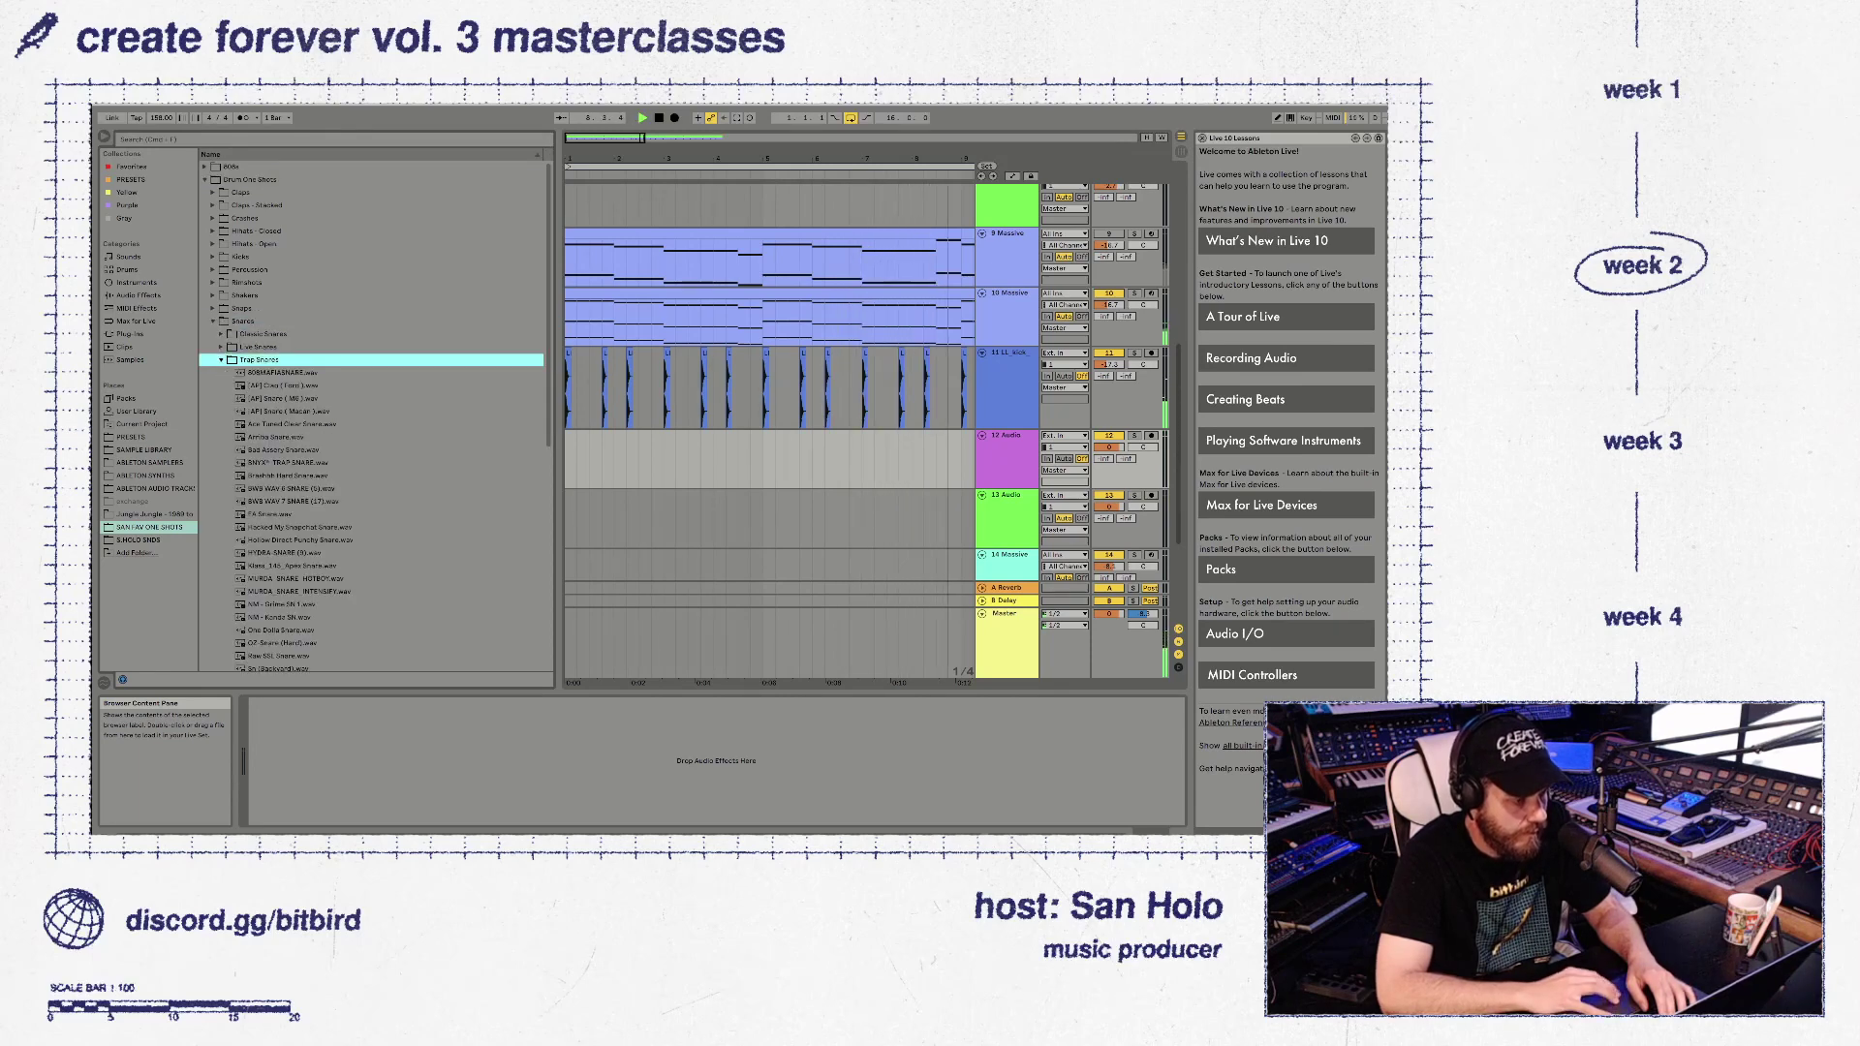
# Audition the trap snare samples one after another against the loop, down to the Young Chop snare
pyautogui.click(291, 462)
pyautogui.click(290, 475)
pyautogui.click(291, 501)
pyautogui.press('Down')
pyautogui.press('Down')
pyautogui.press('Down')
pyautogui.press('Down')
pyautogui.press('Down')
pyautogui.press('Down')
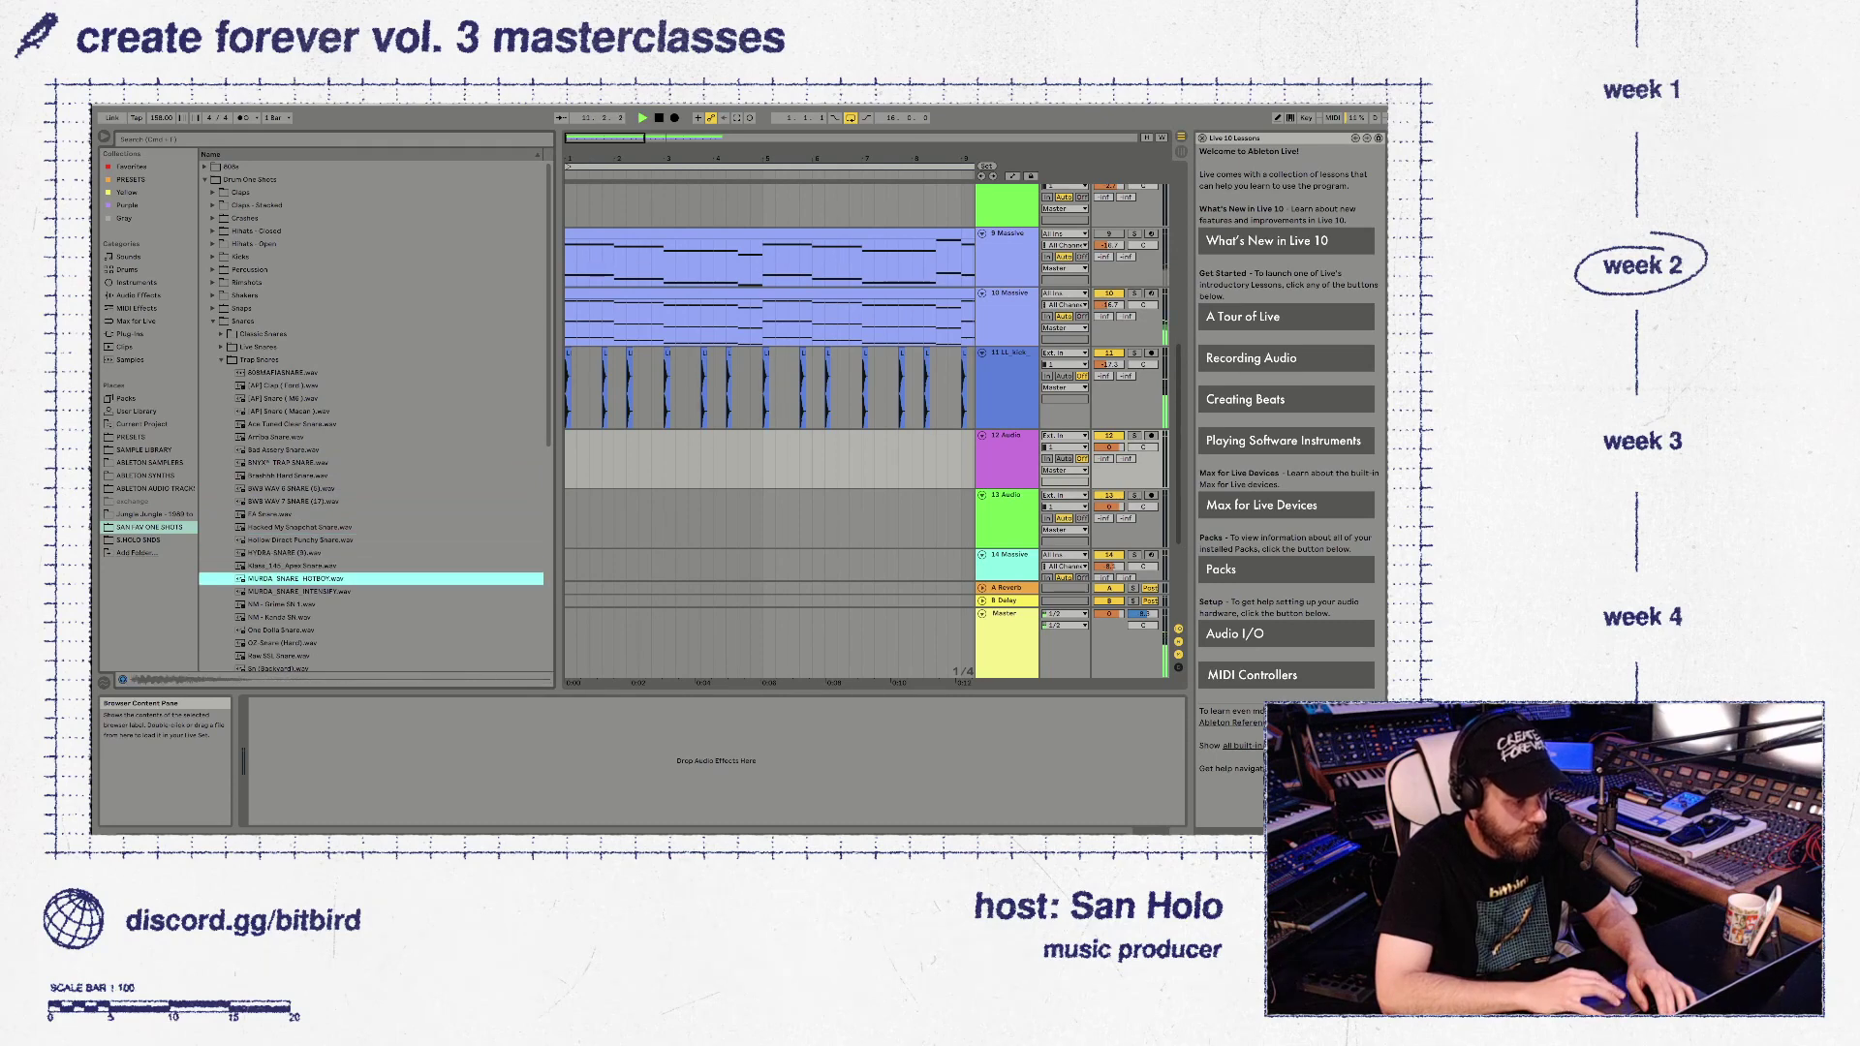
pyautogui.press('Down')
pyautogui.press('Down')
pyautogui.press('Down')
pyautogui.press('Down')
pyautogui.press('Down')
pyautogui.press('Down')
pyautogui.press('Down')
pyautogui.press('Down')
pyautogui.press('Down')
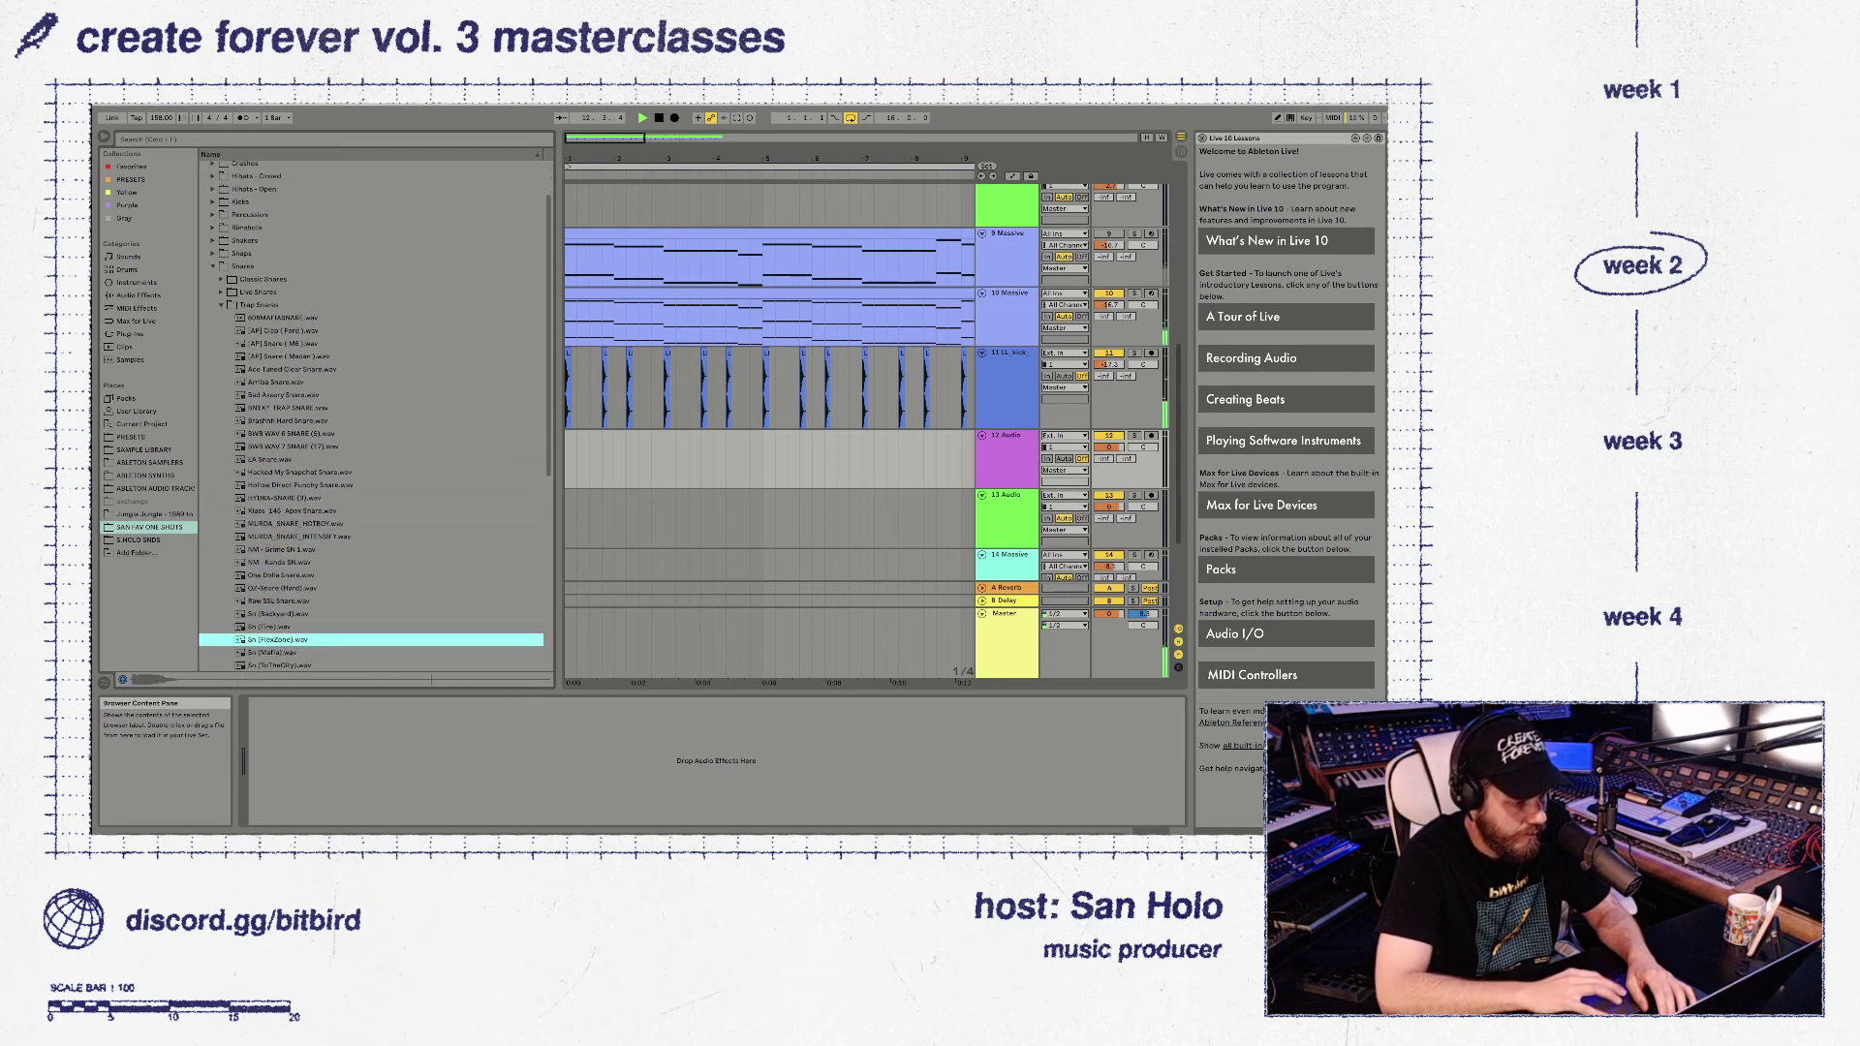
pyautogui.press('Down')
pyautogui.press('Down')
pyautogui.press('Down')
pyautogui.press('Down')
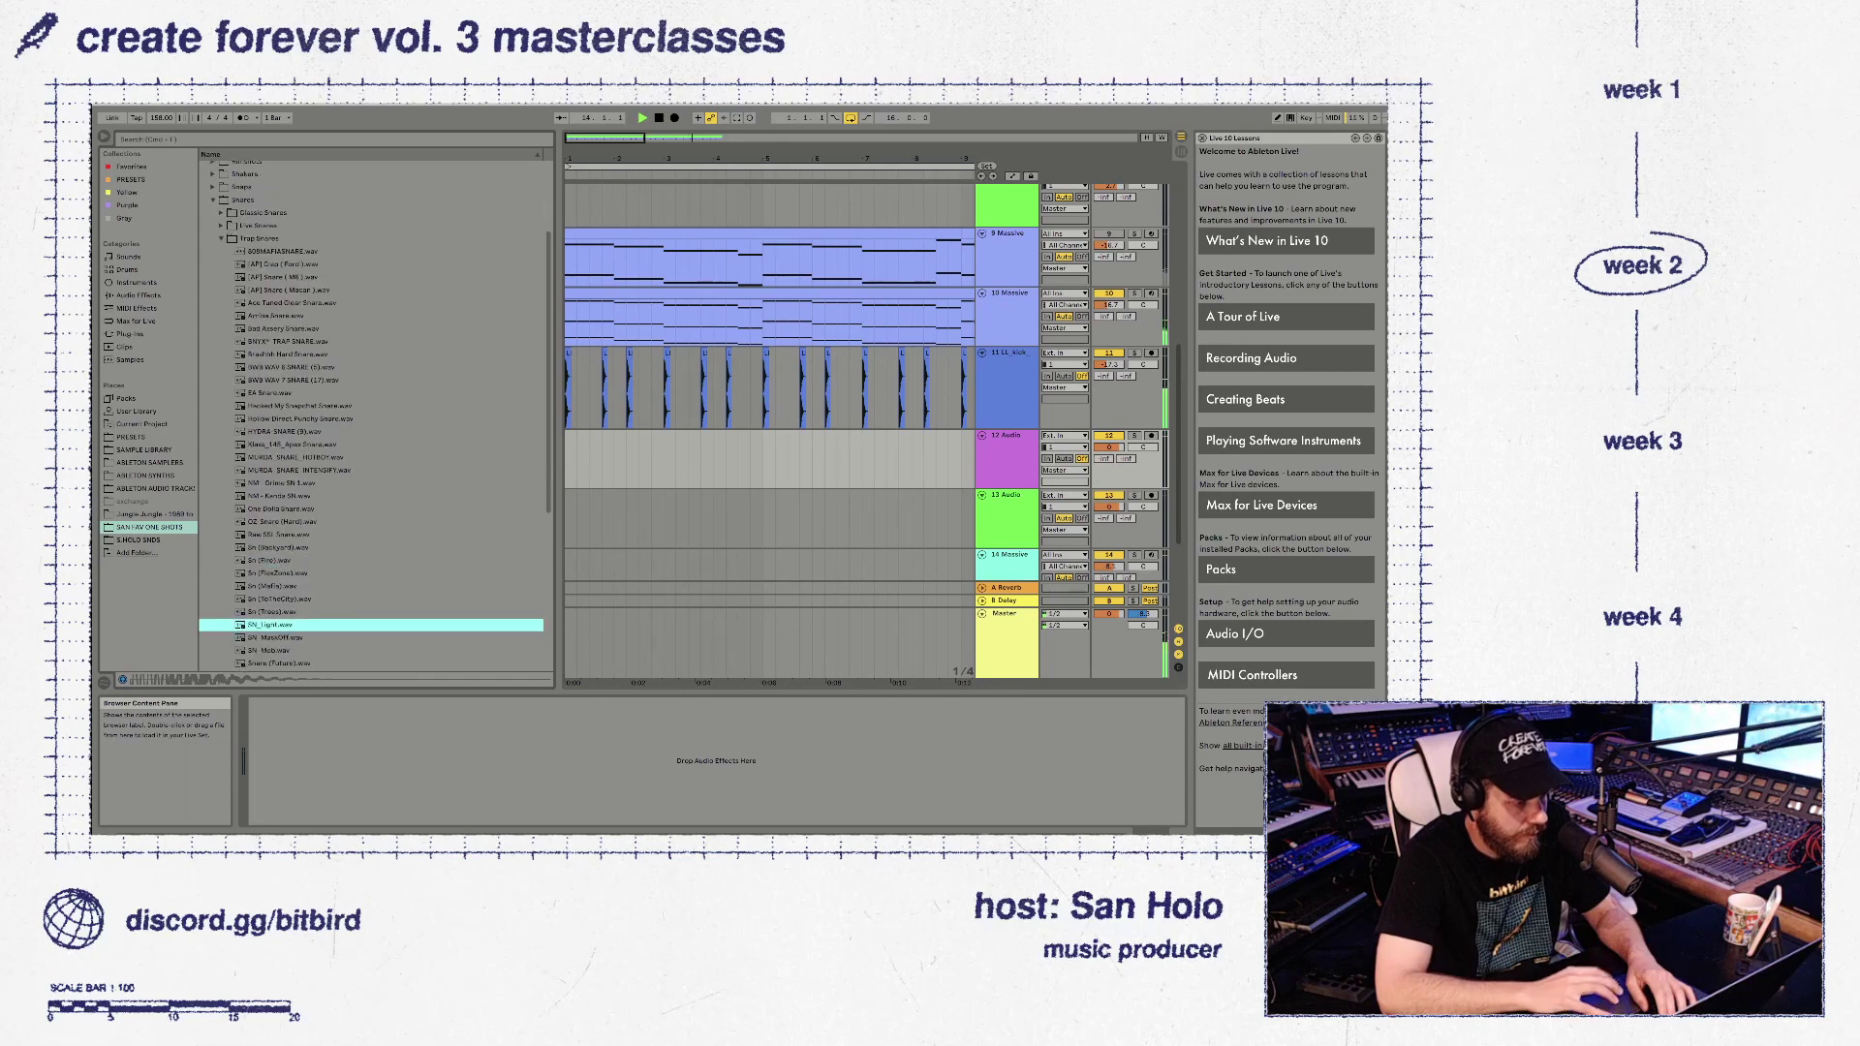
pyautogui.press('Down')
pyautogui.press('Down')
pyautogui.press('Down')
pyautogui.press('Down')
pyautogui.press('Down')
pyautogui.press('Down')
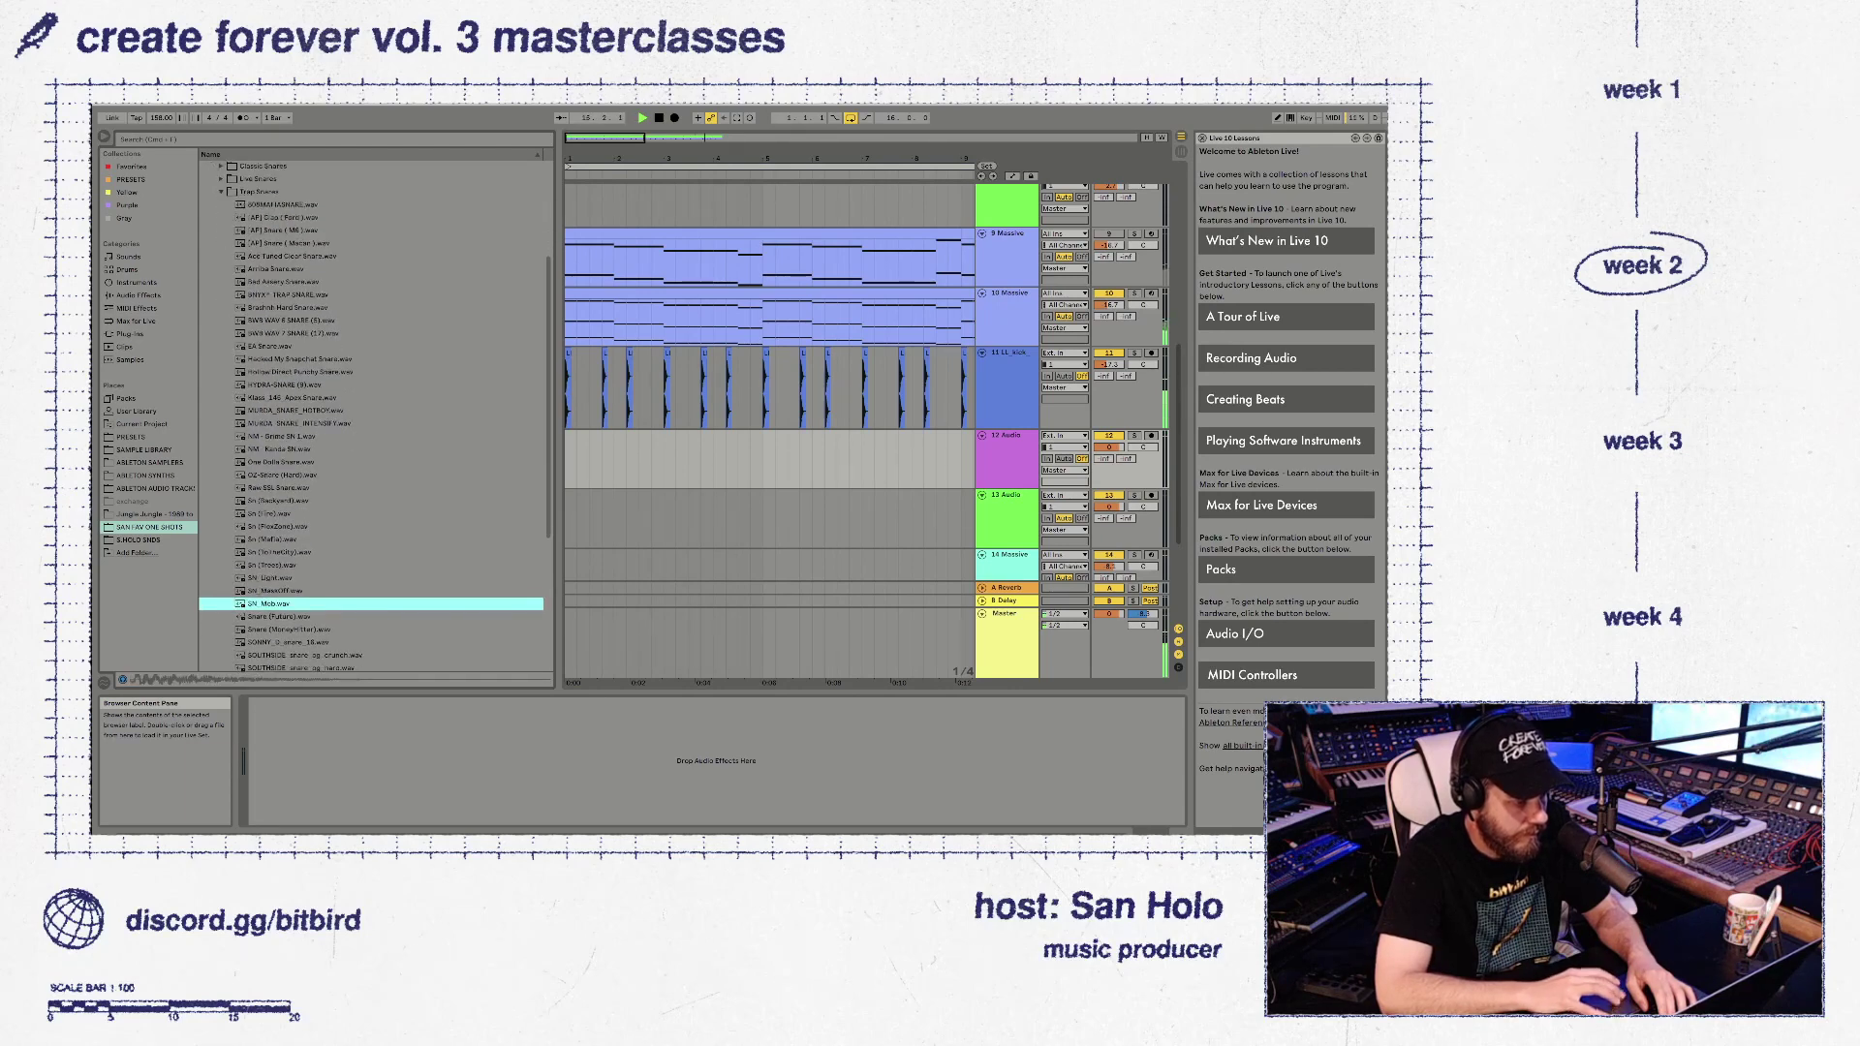
pyautogui.press('Down')
pyautogui.press('Down')
pyautogui.press('Down')
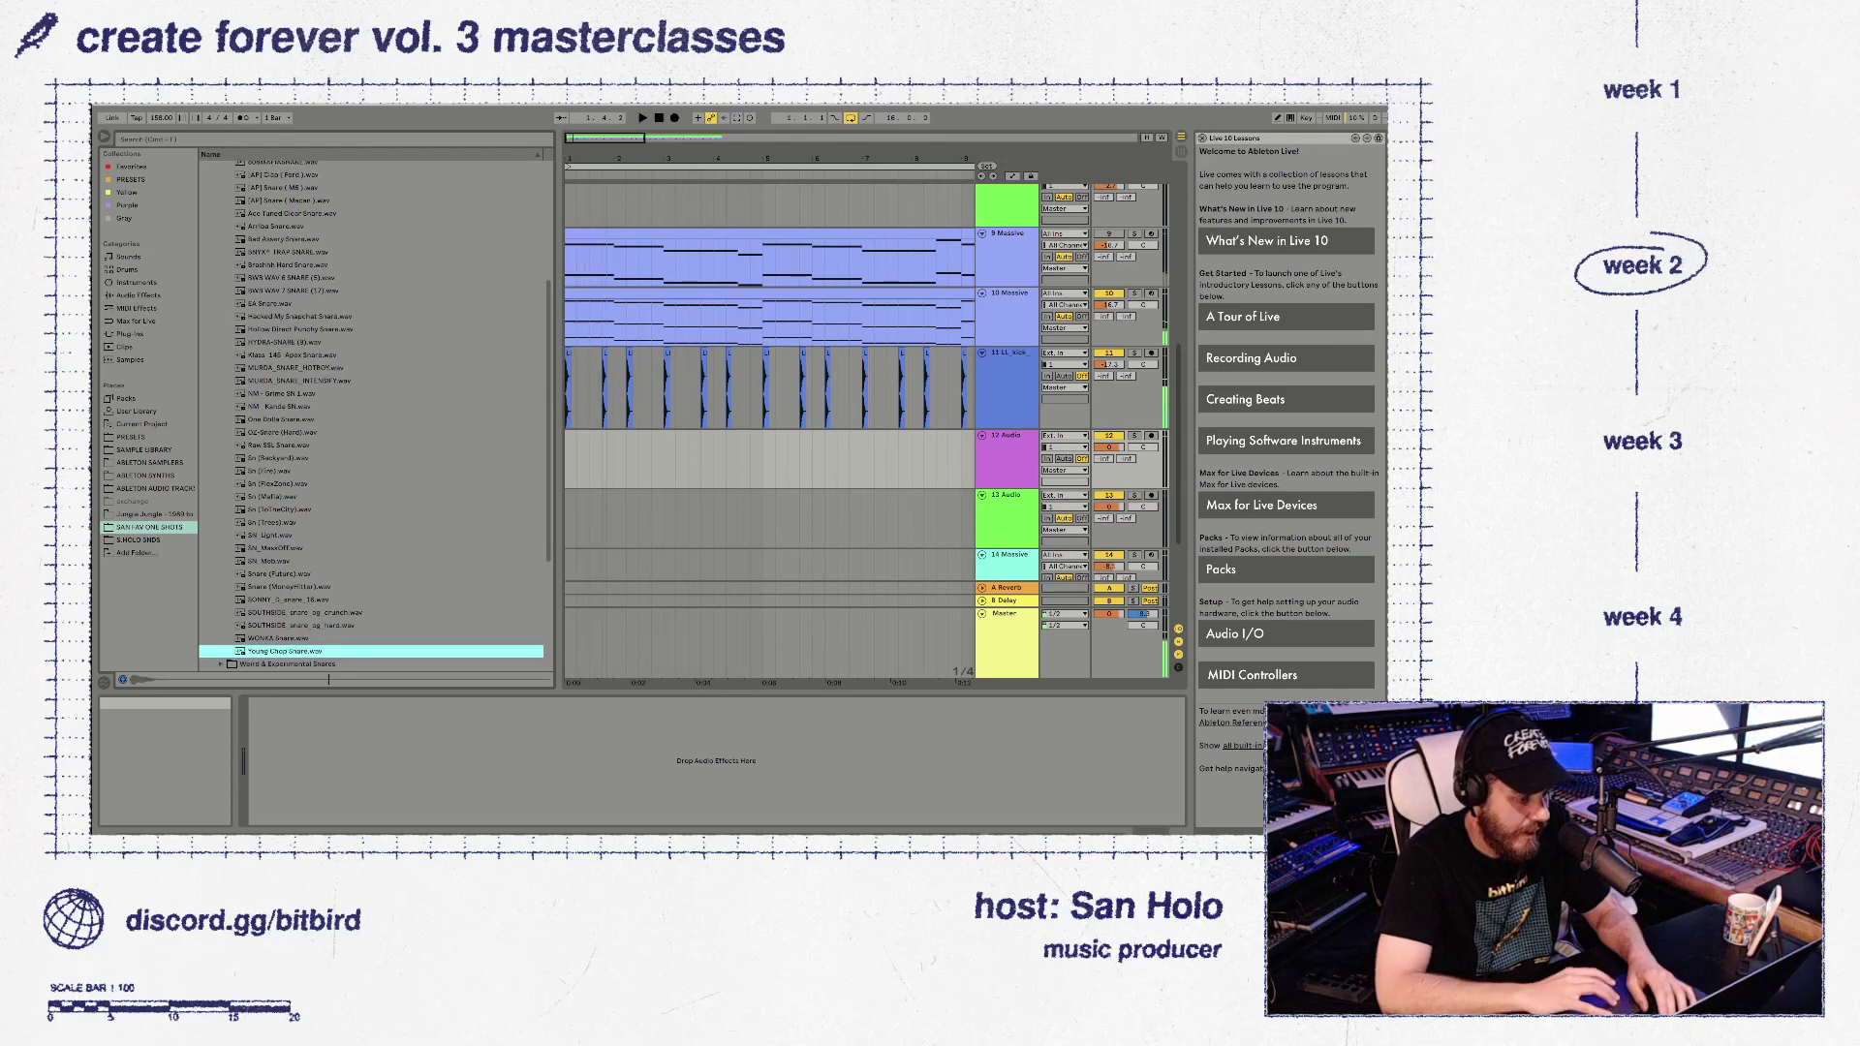
# Place the Young Chop snare near the start of the empty audio track below the kick and check it in playback
pyautogui.press('space')
pyautogui.moveTo(285, 651); pyautogui.dragTo(592, 436)
pyautogui.click(569, 460)
pyautogui.press('space')
pyautogui.press('space')
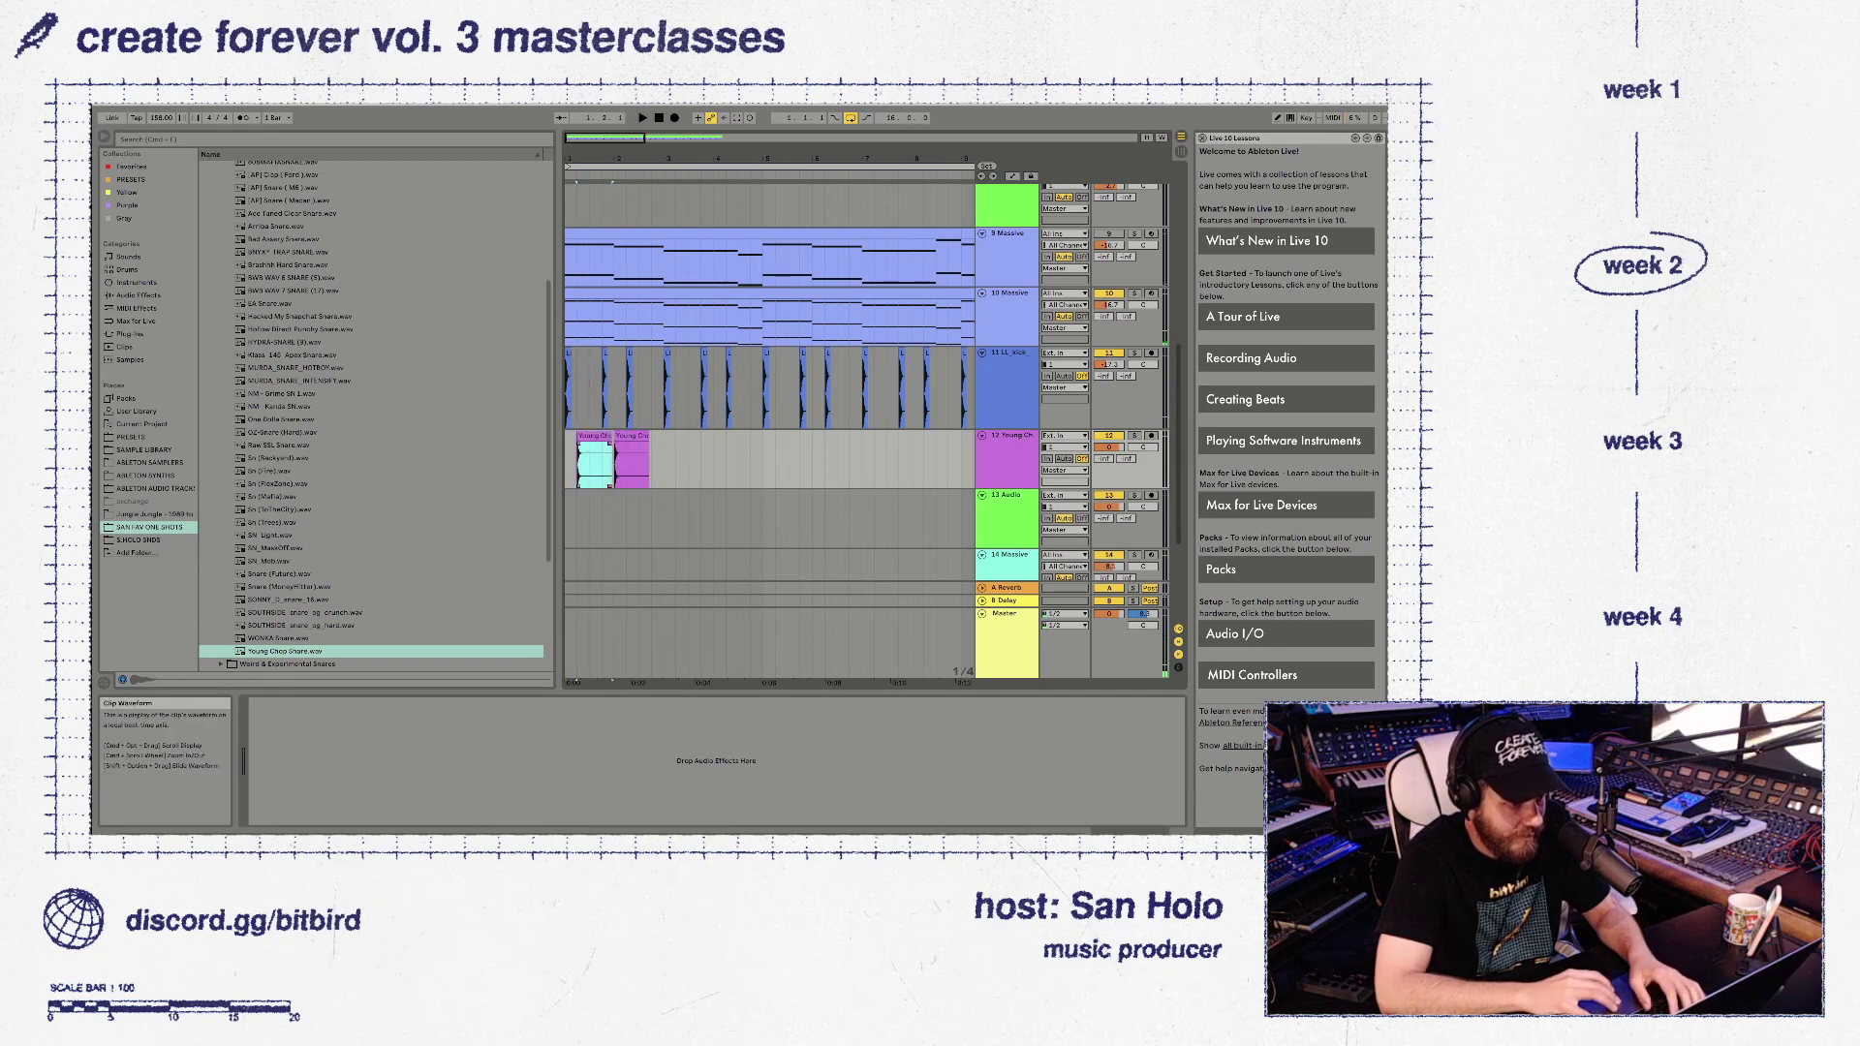
# Move the first snare clip to beat 3 of bar 1 and play the loop from the start
pyautogui.click(570, 460)
pyautogui.click(593, 436)
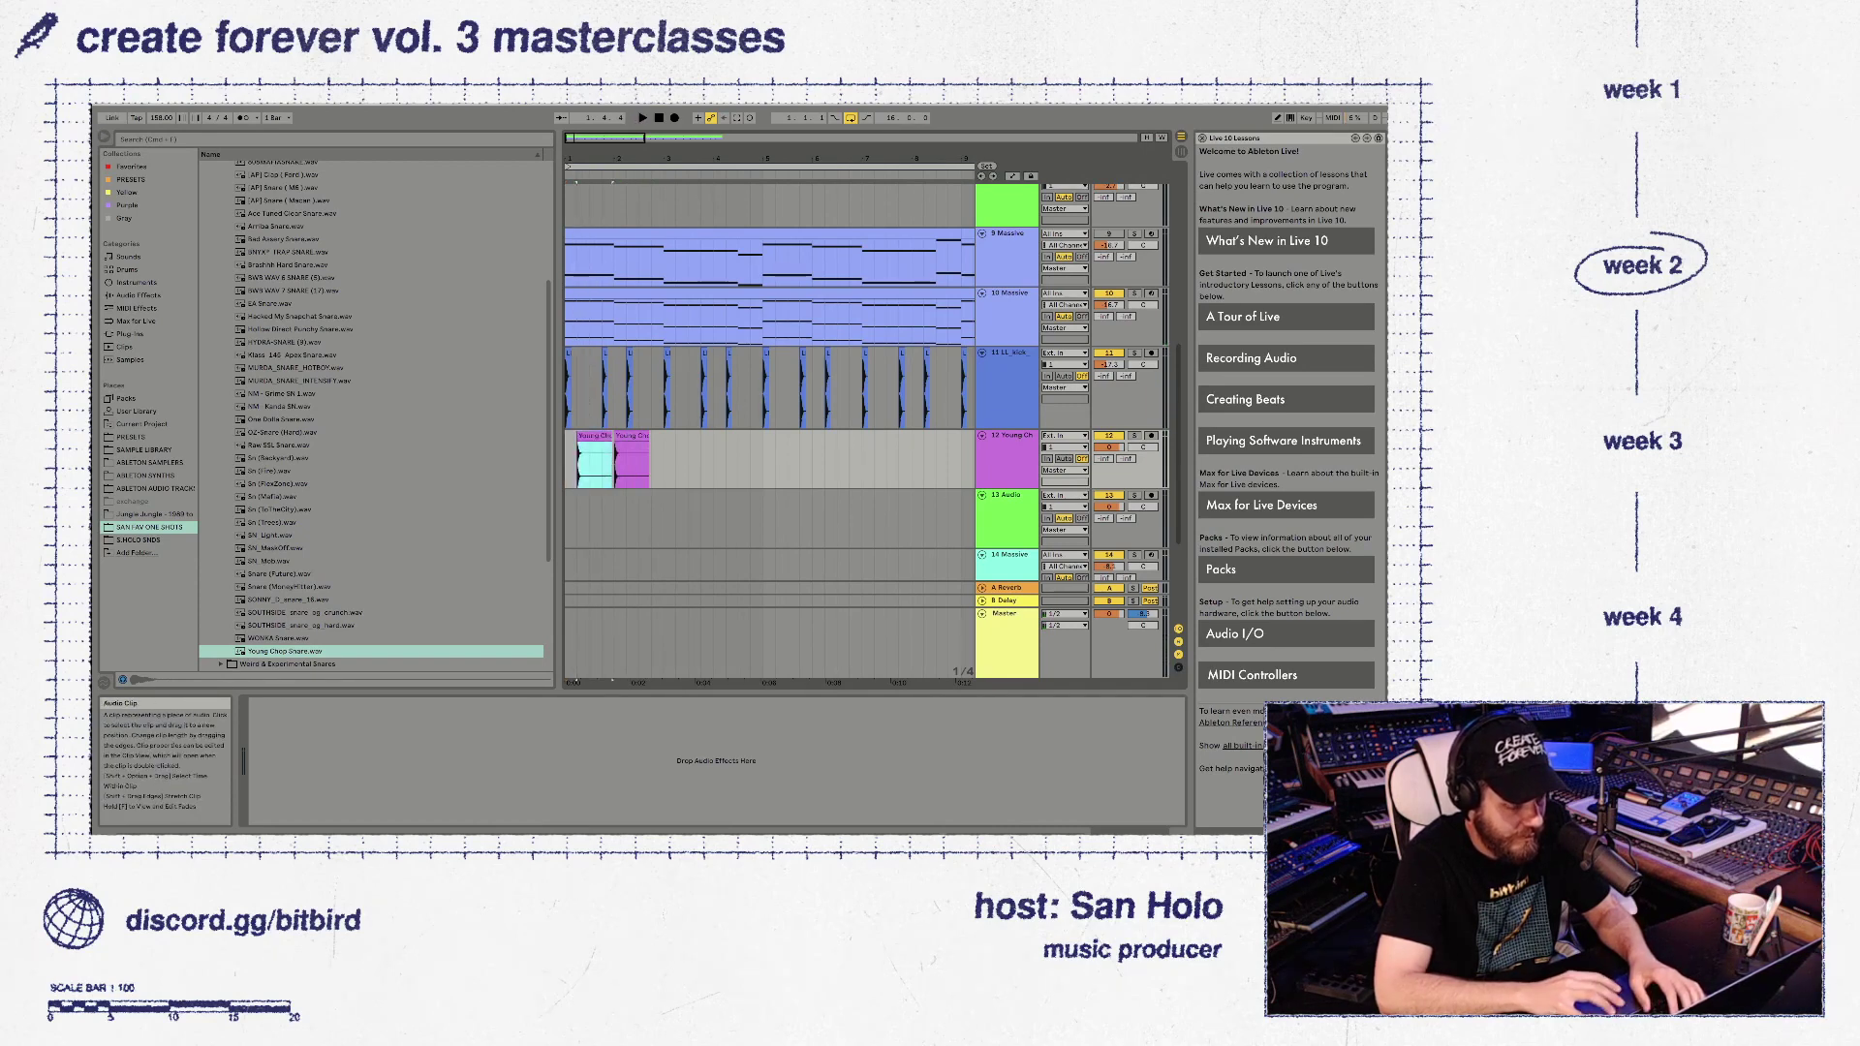
pyautogui.moveTo(593, 436); pyautogui.dragTo(605, 436)
pyautogui.click(570, 460)
pyautogui.press('space')
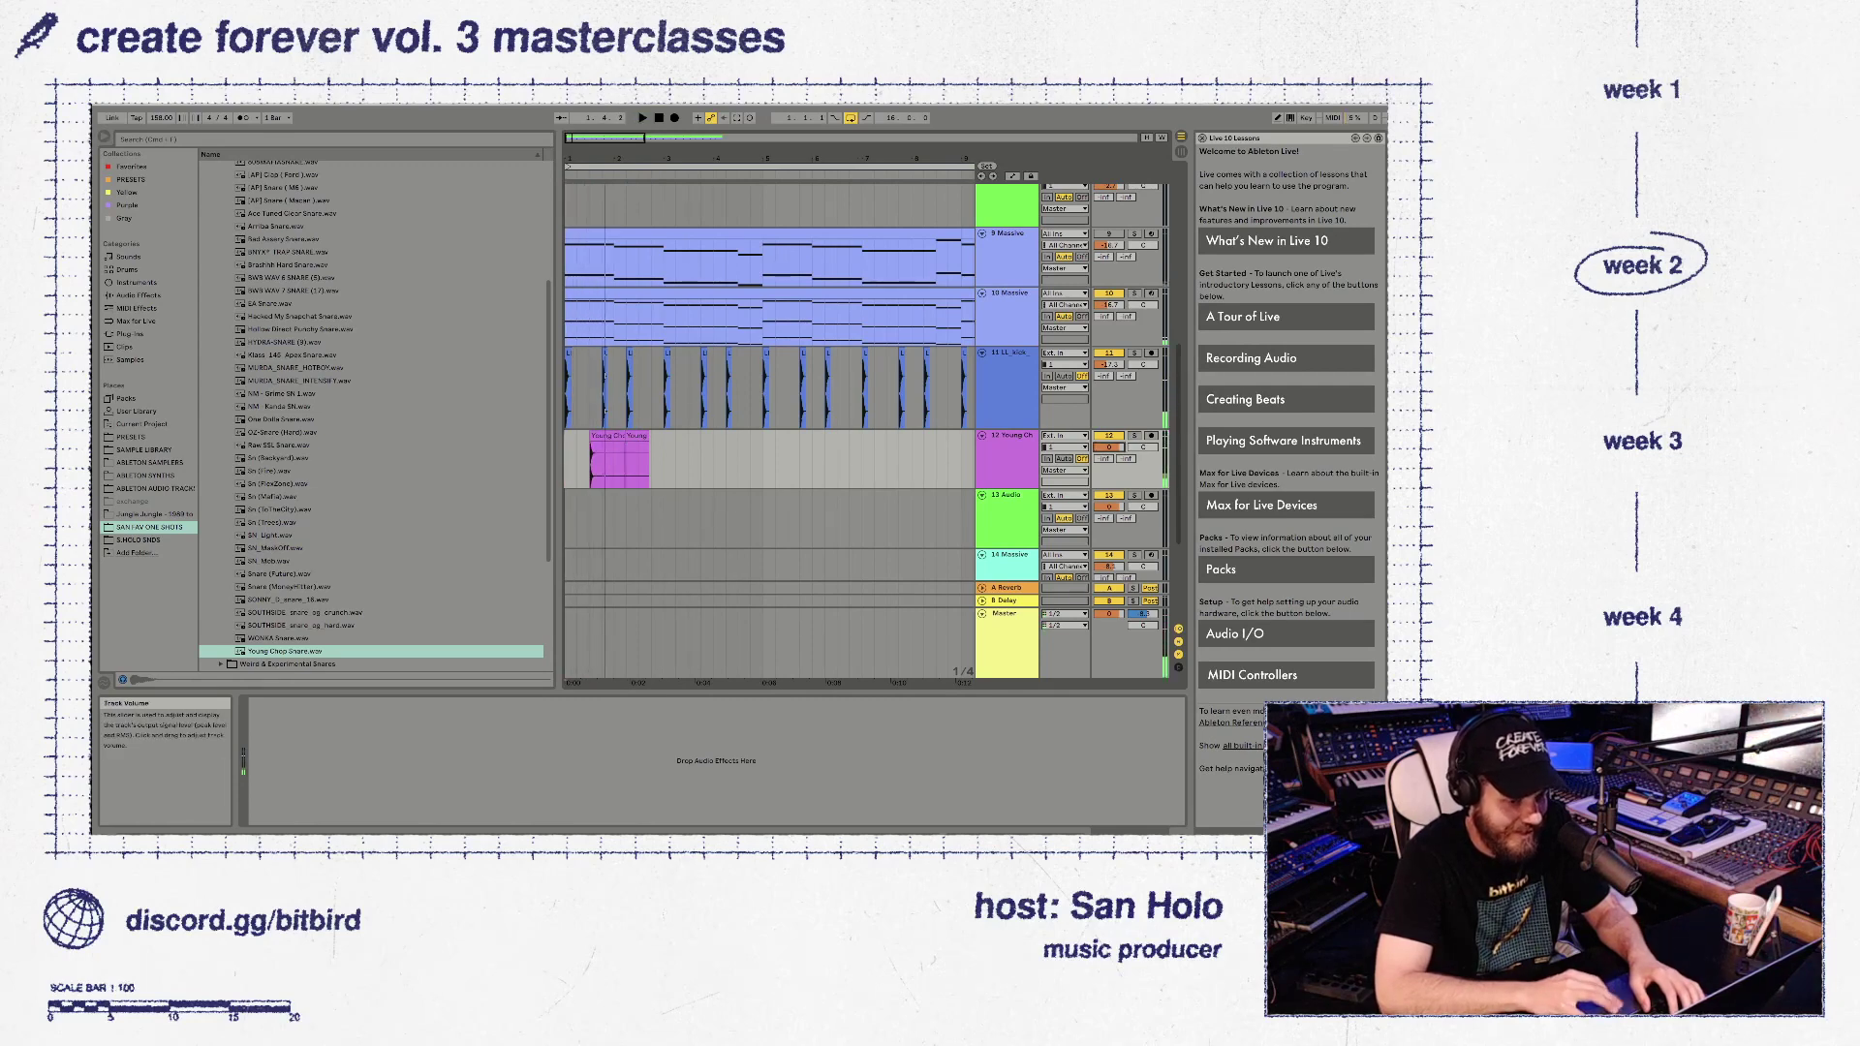
# Lower the snare track's volume and delete the surplus second snare clip
pyautogui.moveTo(1109, 447); pyautogui.dragTo(1109, 452)
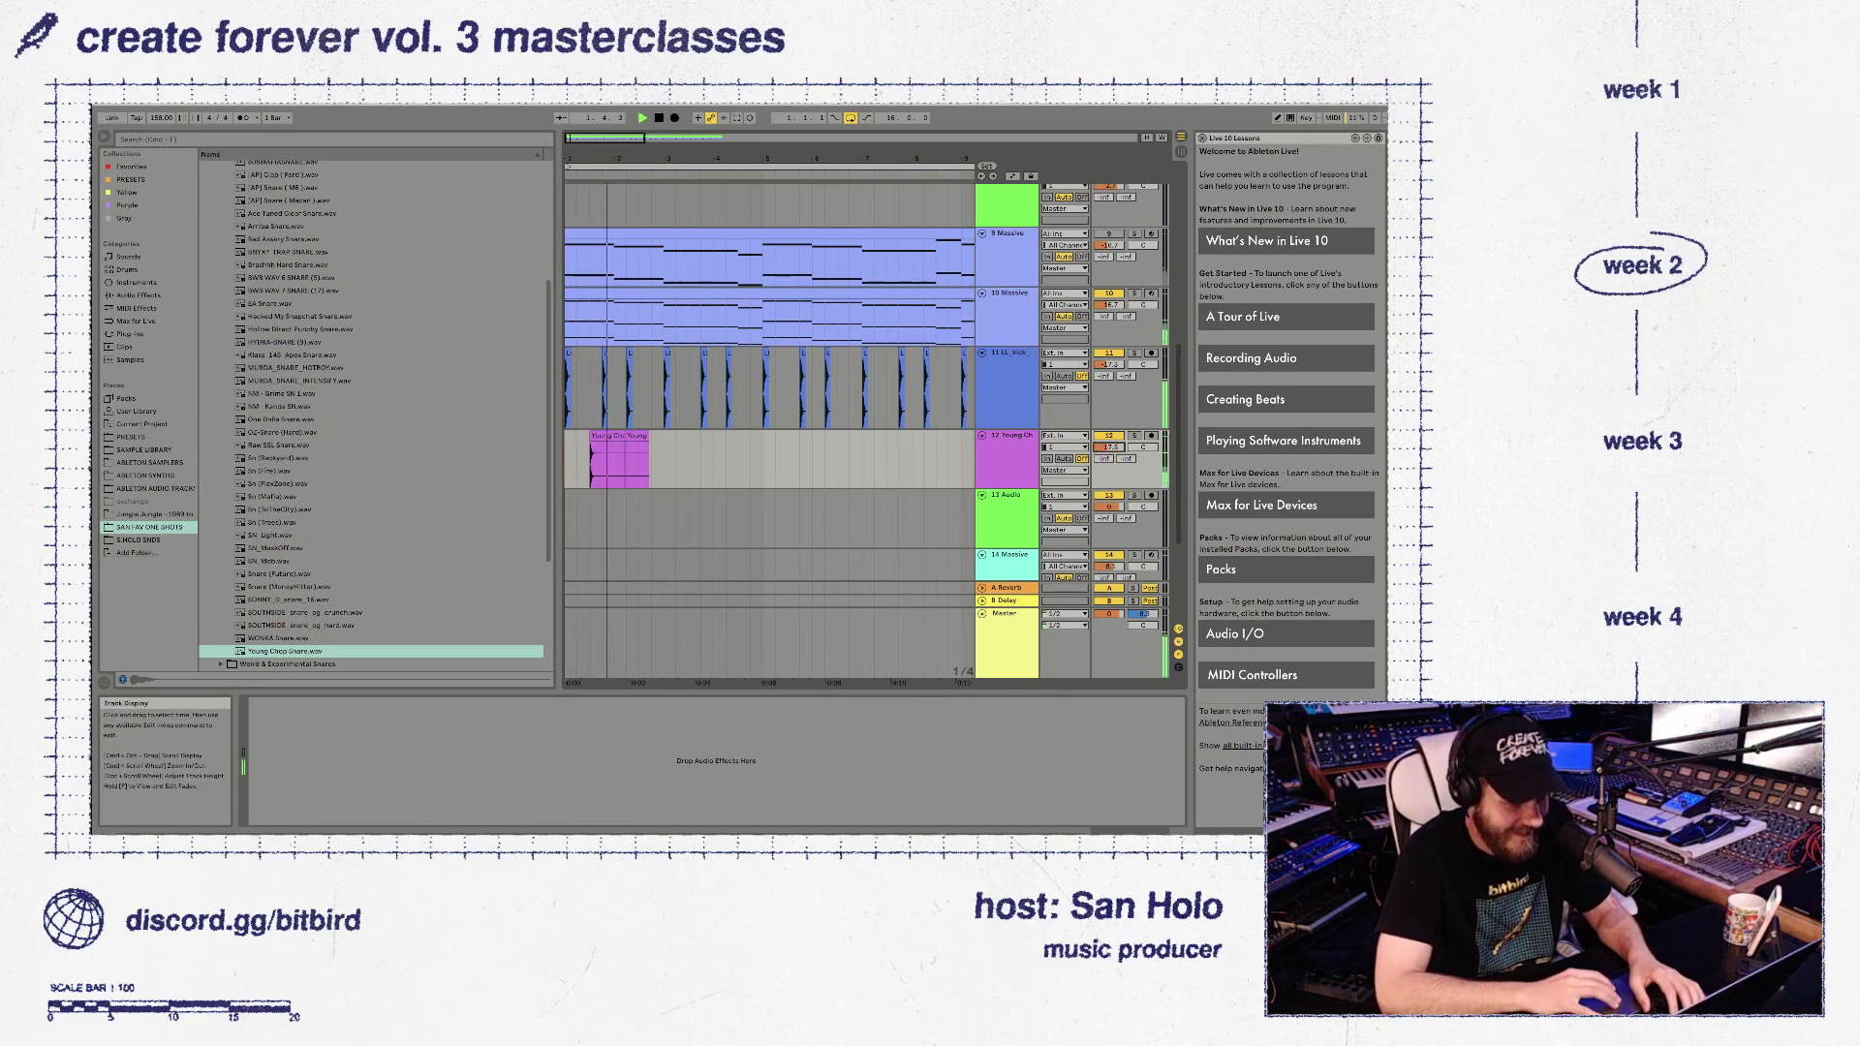
pyautogui.click(635, 436)
pyautogui.press('Delete')
# Select the first five beats of the snare track and duplicate them repeatedly to the end of the loop
pyautogui.moveTo(626, 465); pyautogui.dragTo(565, 465)
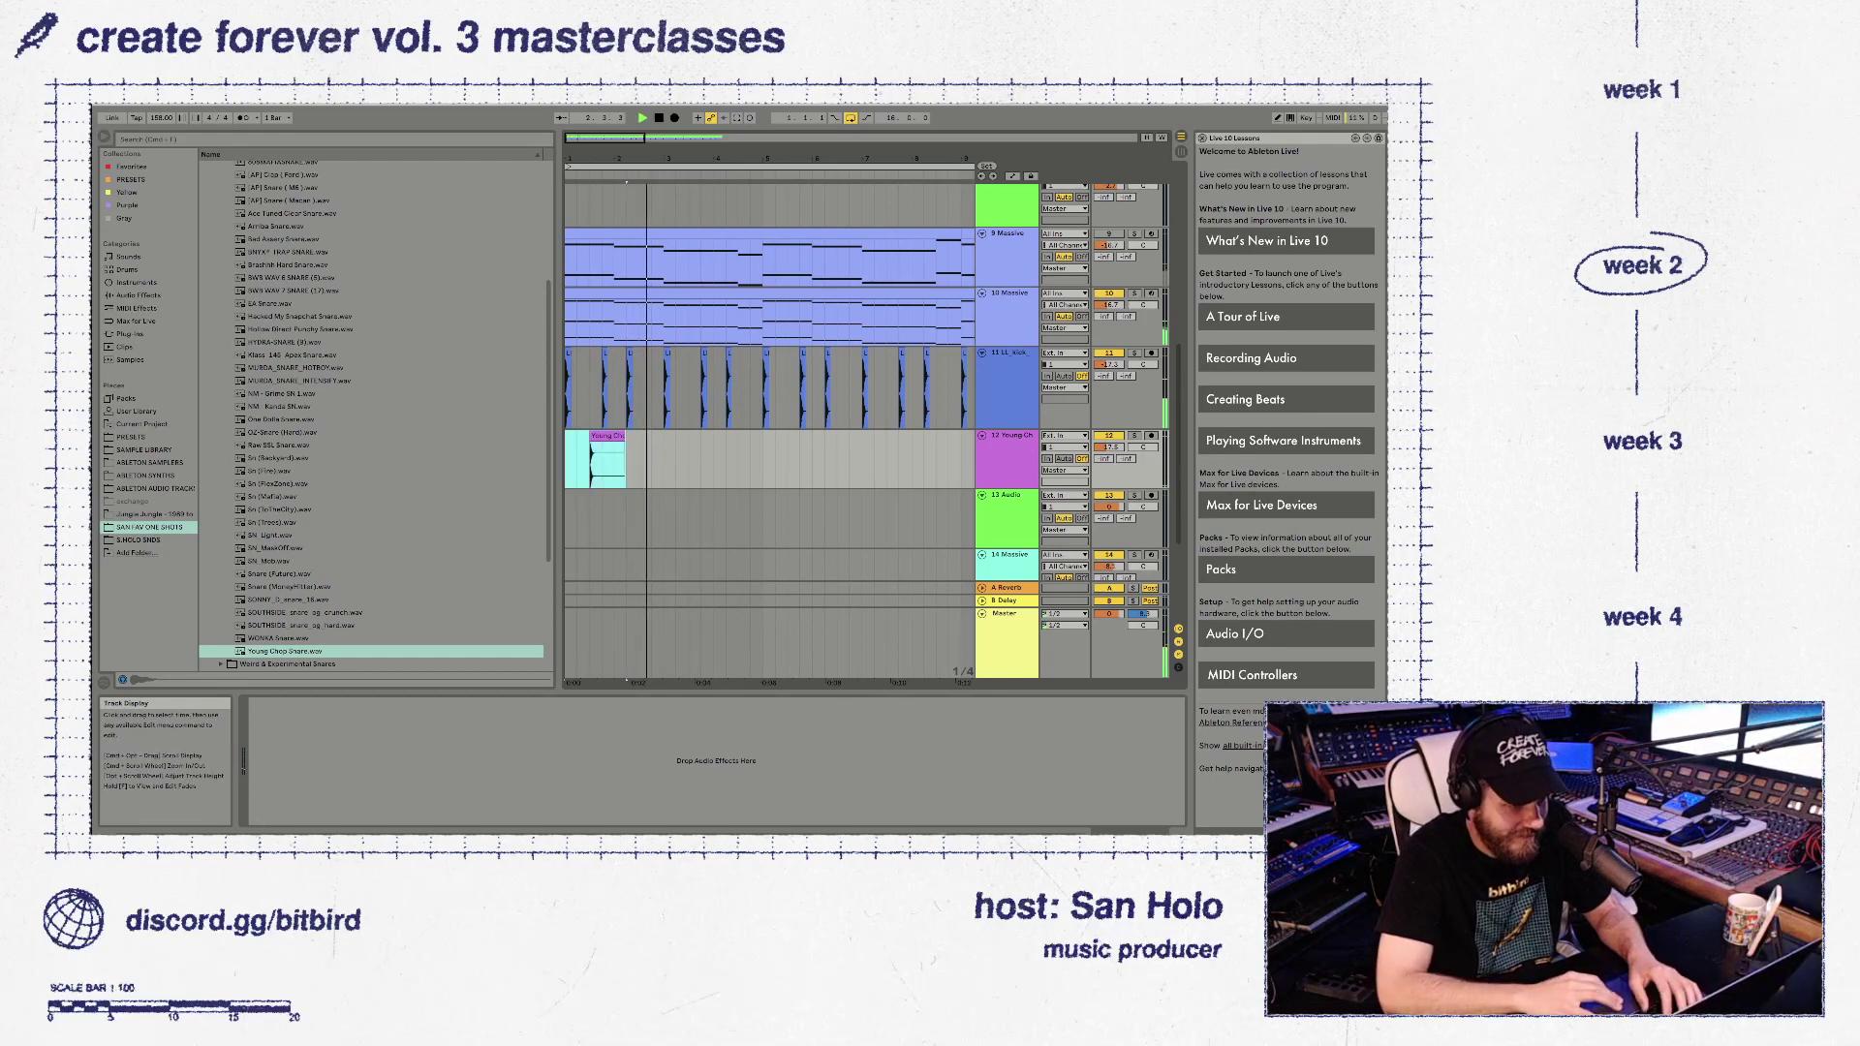
pyautogui.press('space')
pyautogui.press('space')
pyautogui.press('super+d')
pyautogui.press('super+d')
pyautogui.press('super+d')
pyautogui.press('super+d')
pyautogui.press('super+d')
pyautogui.press('super+d')
pyautogui.press('super+d')
pyautogui.press('super+d')
pyautogui.press('super+d')
pyautogui.press('super+d')
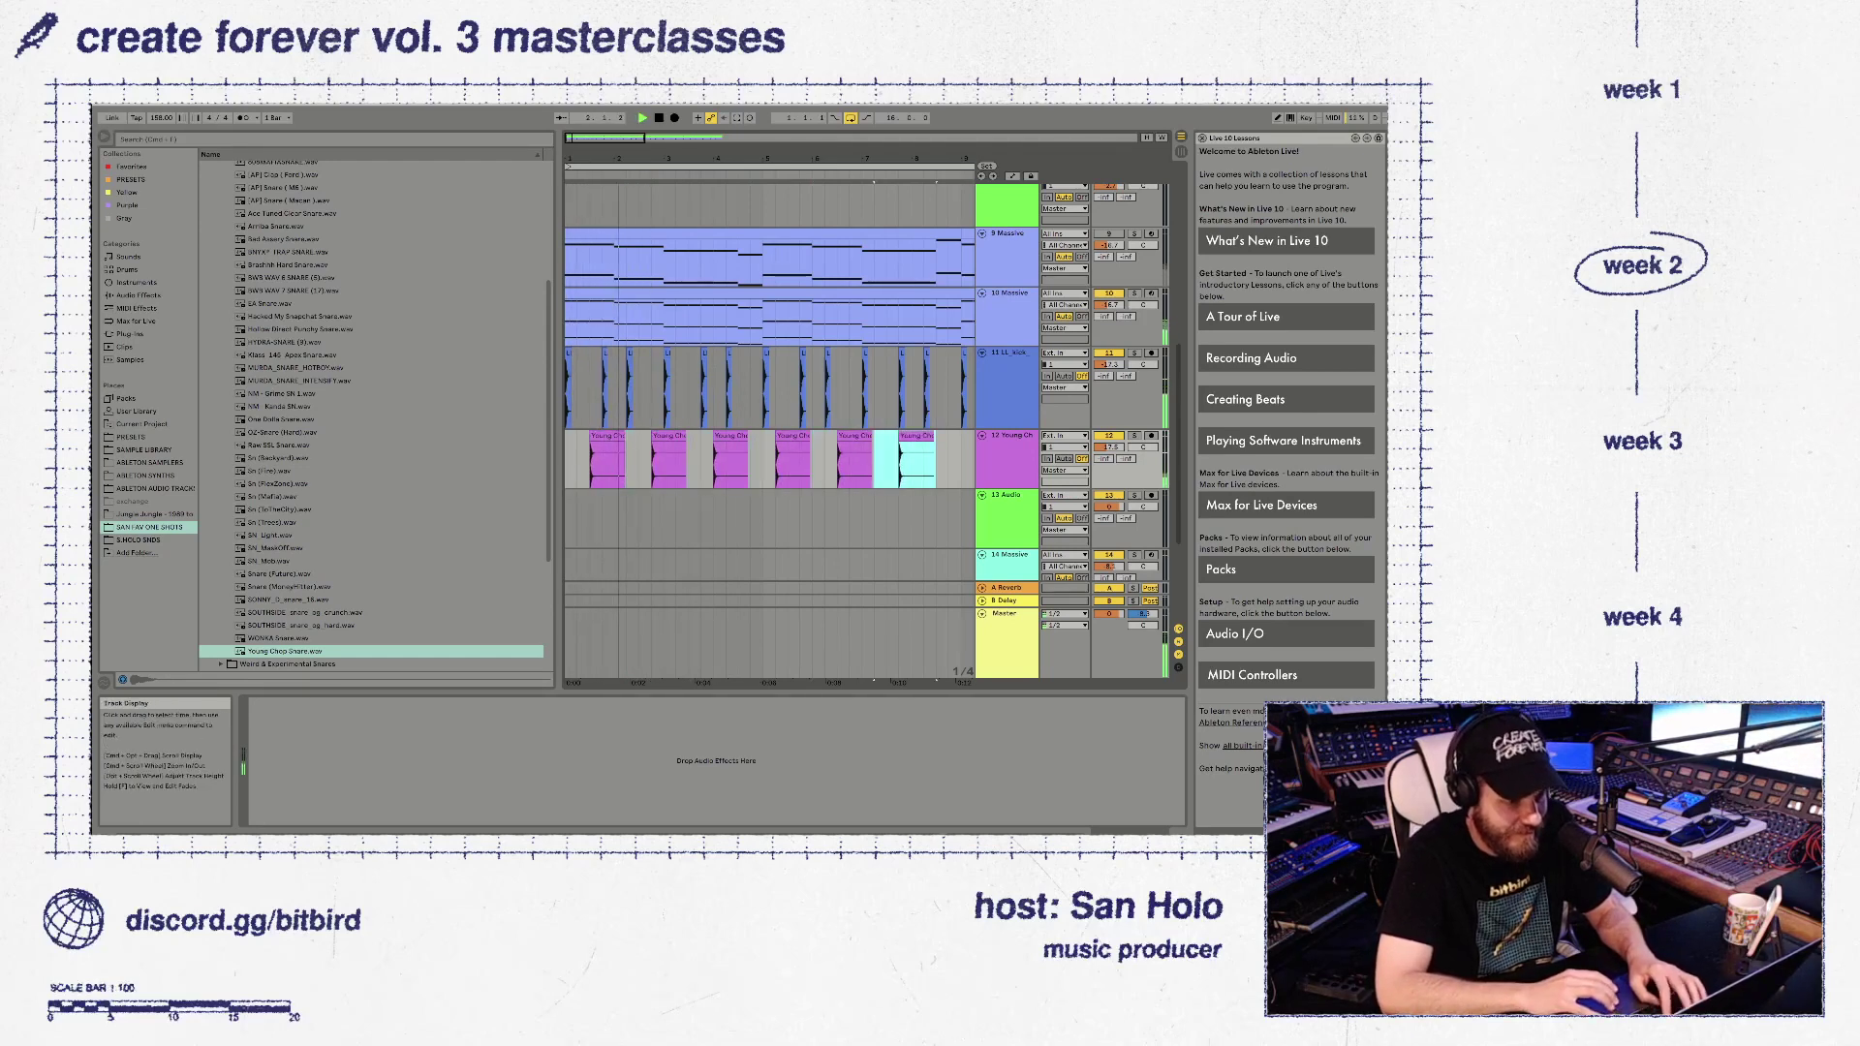
pyautogui.press('super+d')
pyautogui.press('super+d')
pyautogui.hscroll(-10, 668, 441)
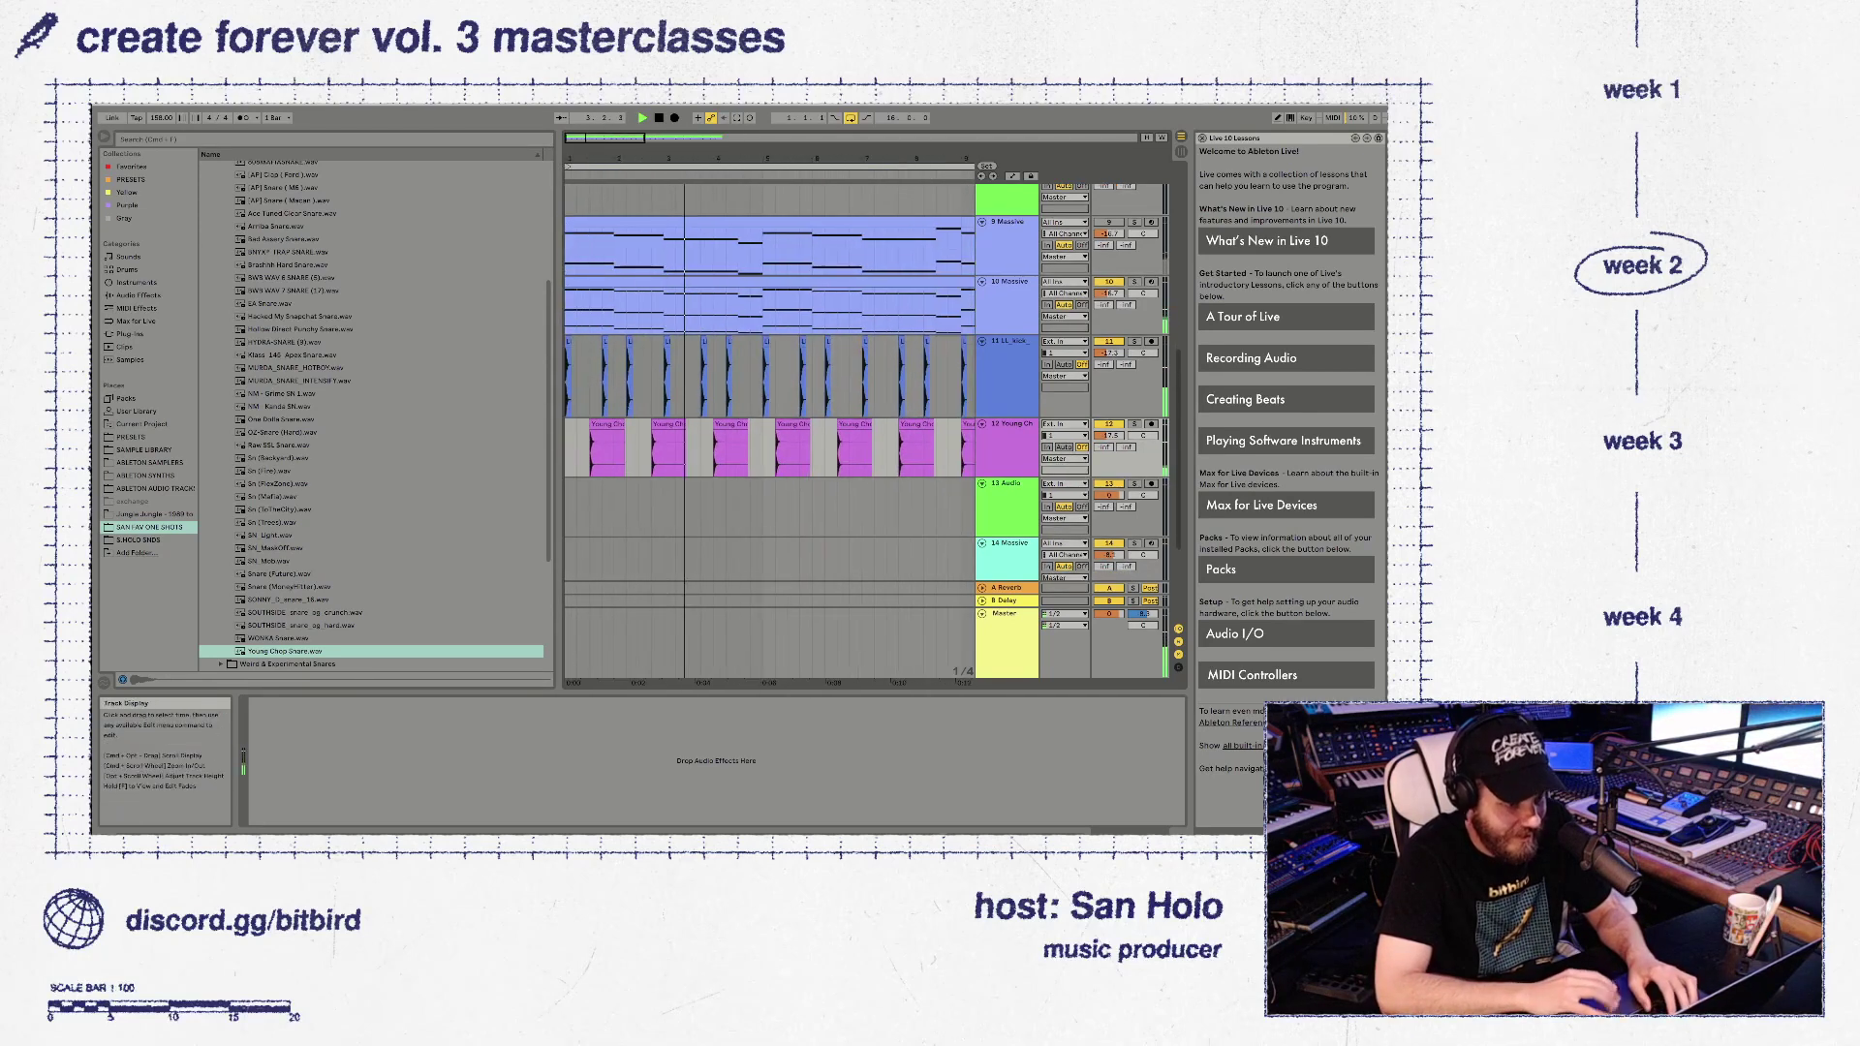
# Move the second snare to beat 3 of bar 2 and delete all snare copies after it
pyautogui.scroll(-1, 668, 441)
pyautogui.press('space')
pyautogui.moveTo(668, 408); pyautogui.dragTo(655, 408)
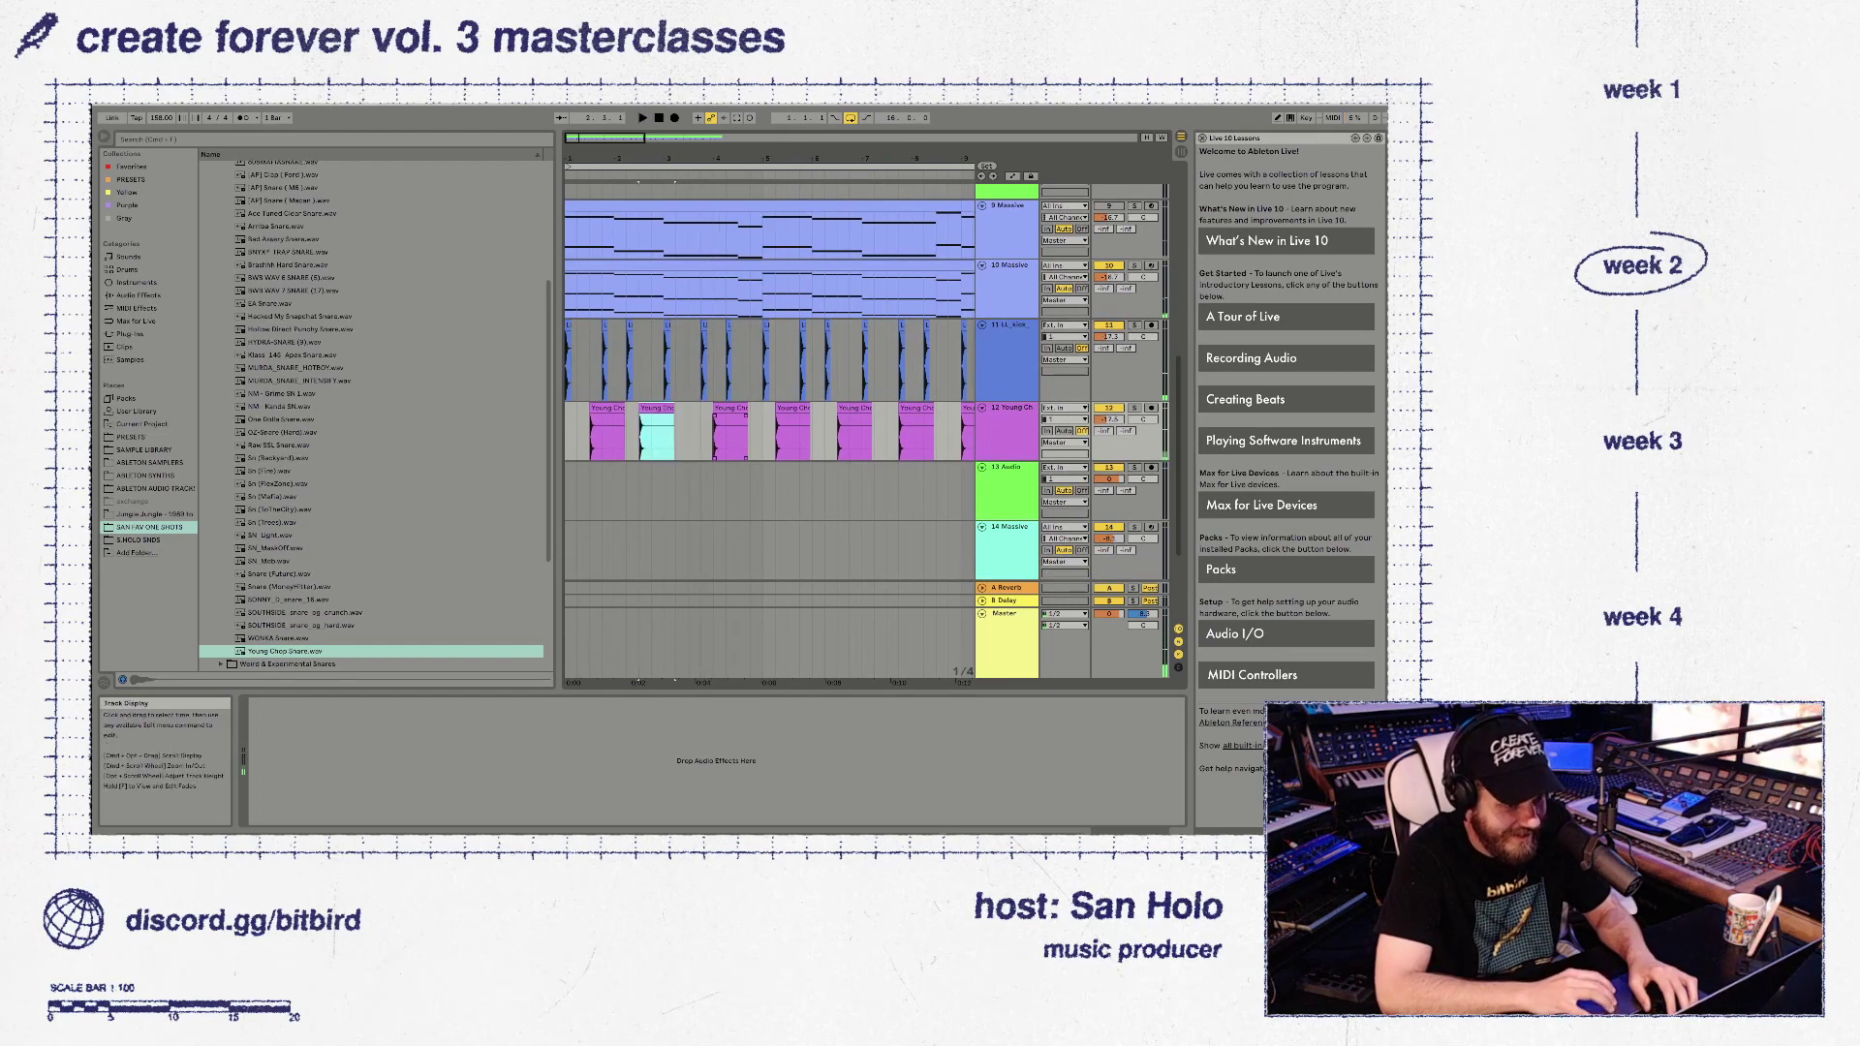
pyautogui.click(728, 408)
pyautogui.hscroll(9, 729, 427)
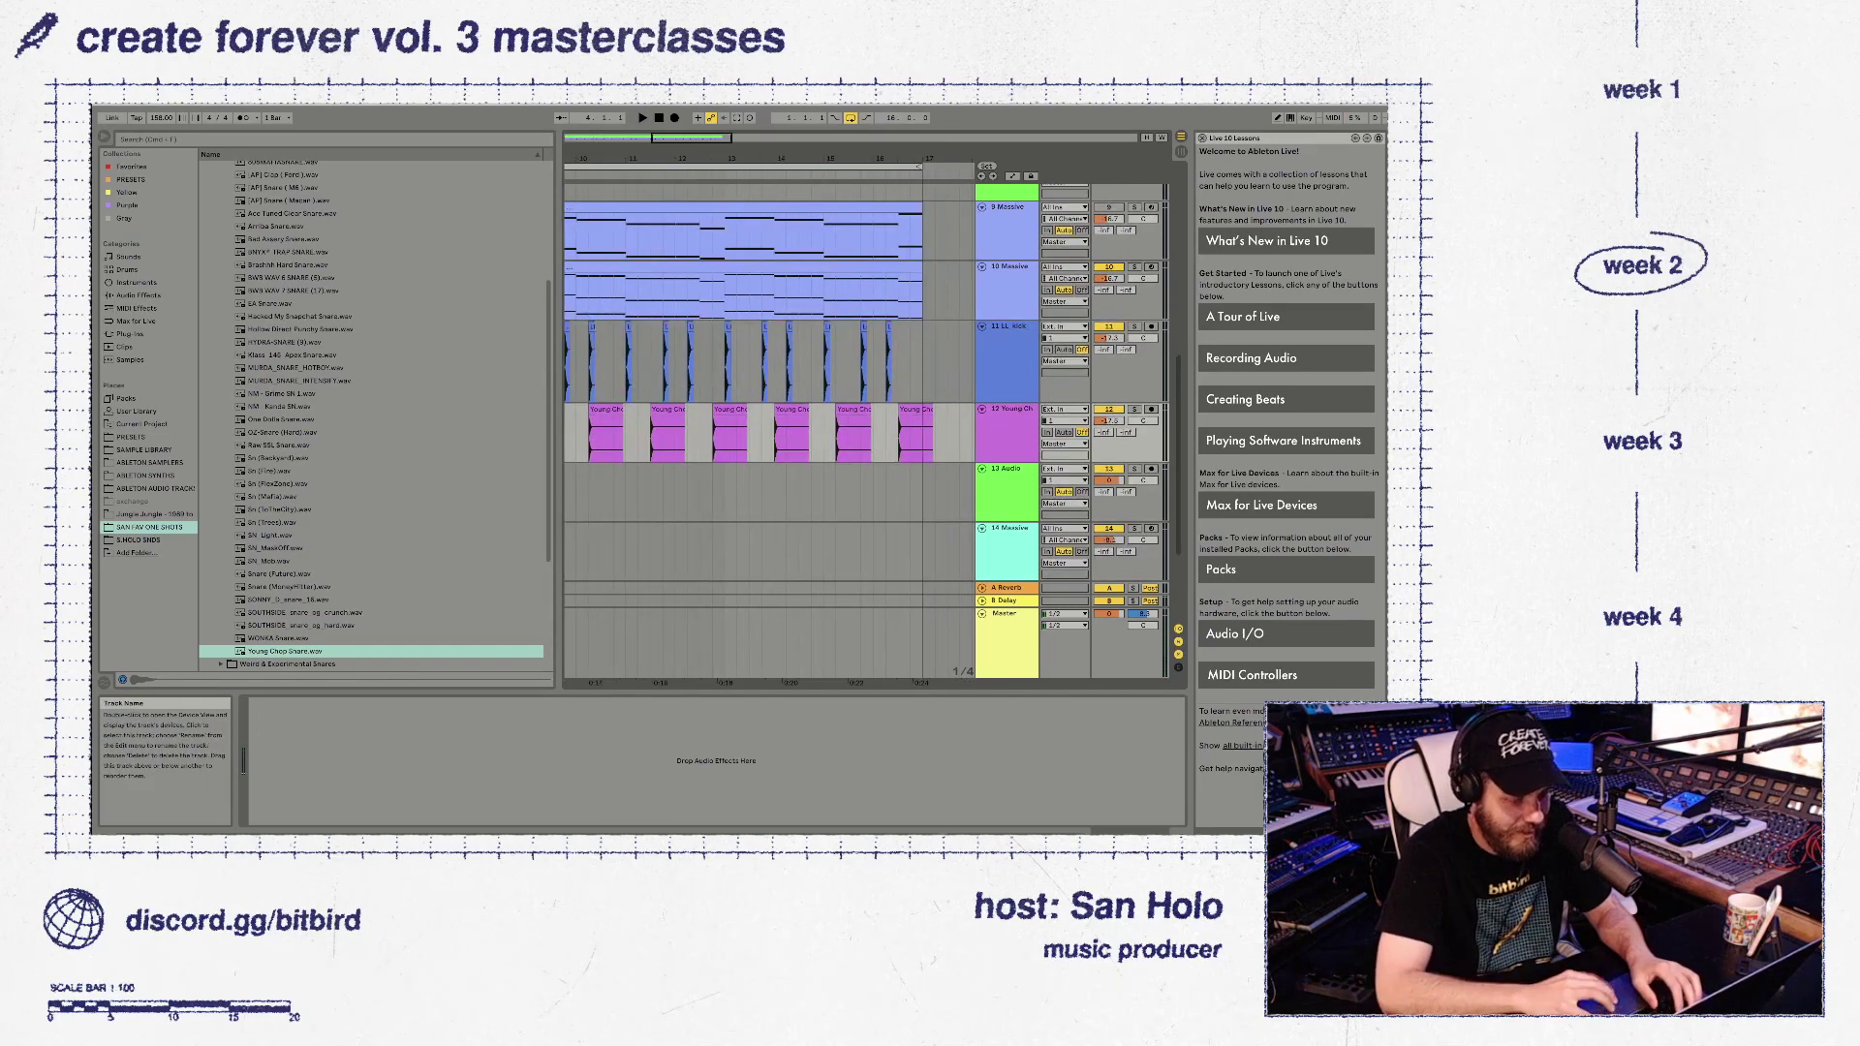
pyautogui.keyDown('shift'); pyautogui.click(959, 432); pyautogui.keyUp('shift')
pyautogui.press('Delete')
pyautogui.hscroll(-9, 769, 432)
pyautogui.scroll(-1, 769, 432)
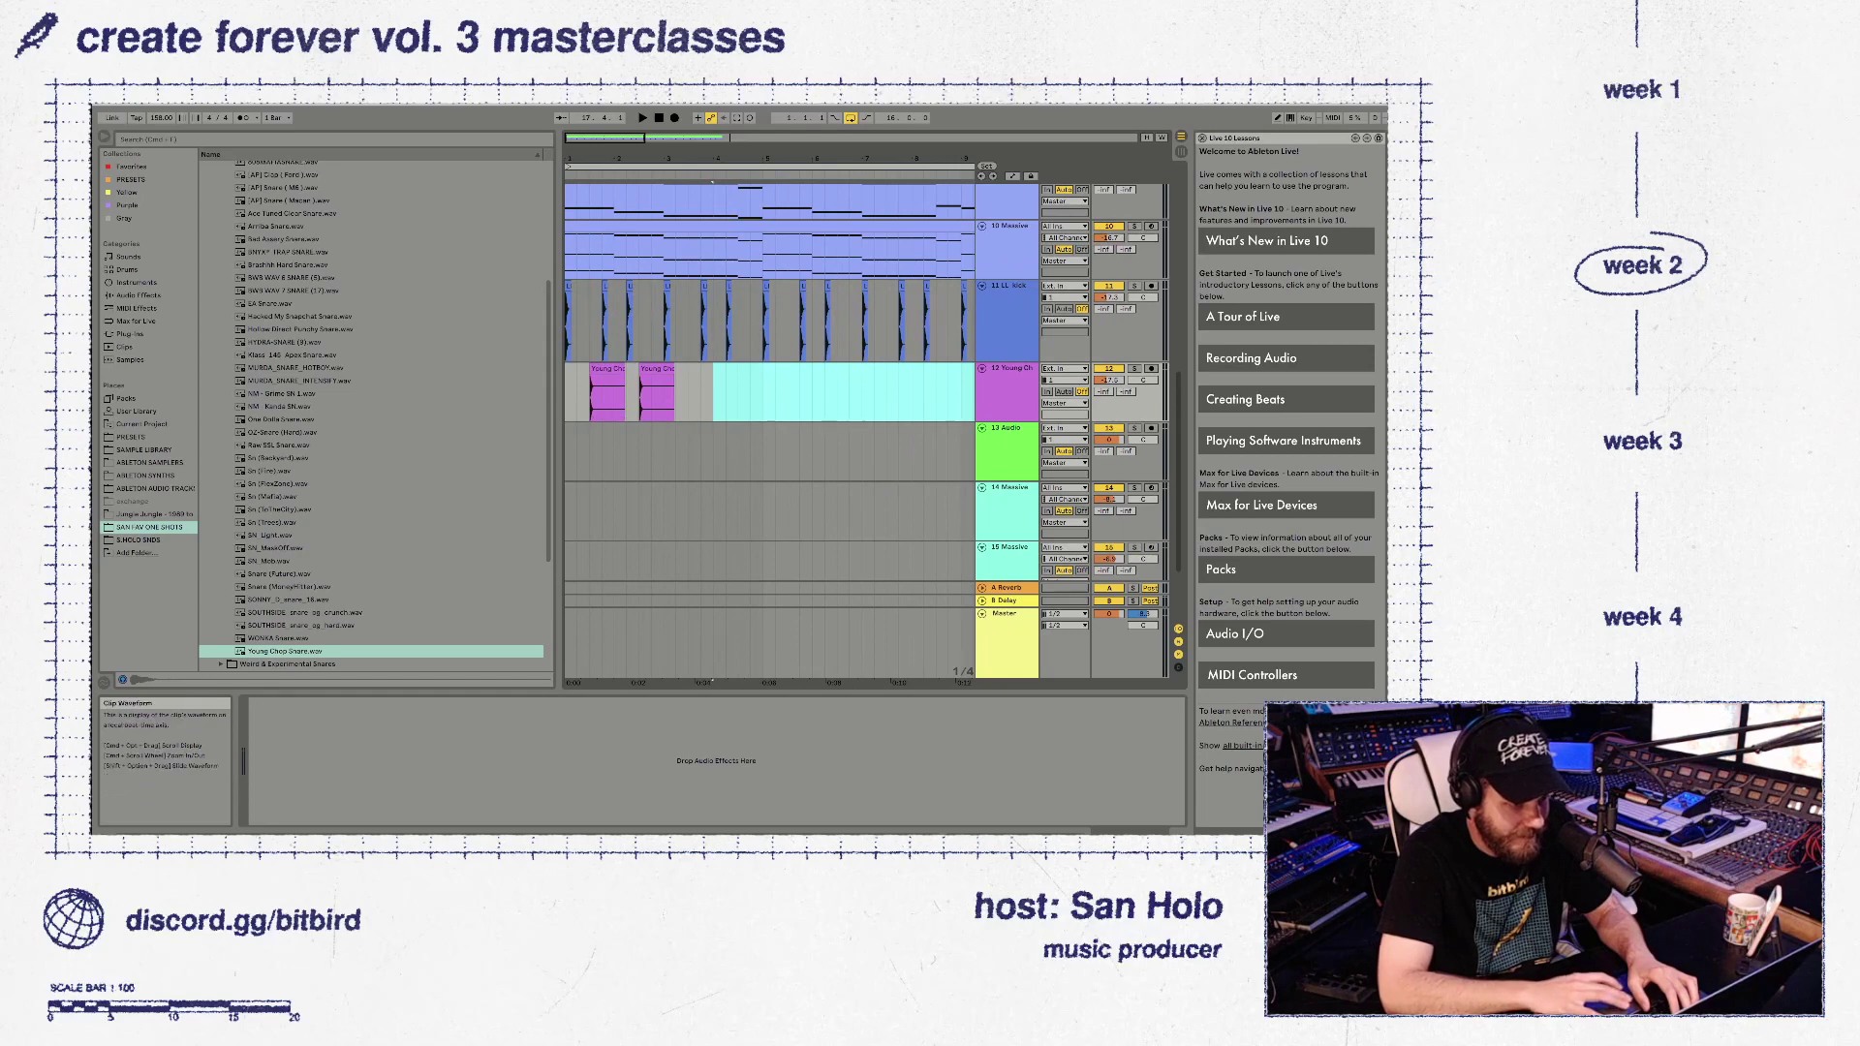
# Duplicate the two-bar snare pattern through bar 16 while the loop plays
pyautogui.press('space')
pyautogui.moveTo(566, 393); pyautogui.dragTo(665, 393)
pyautogui.press('super+d')
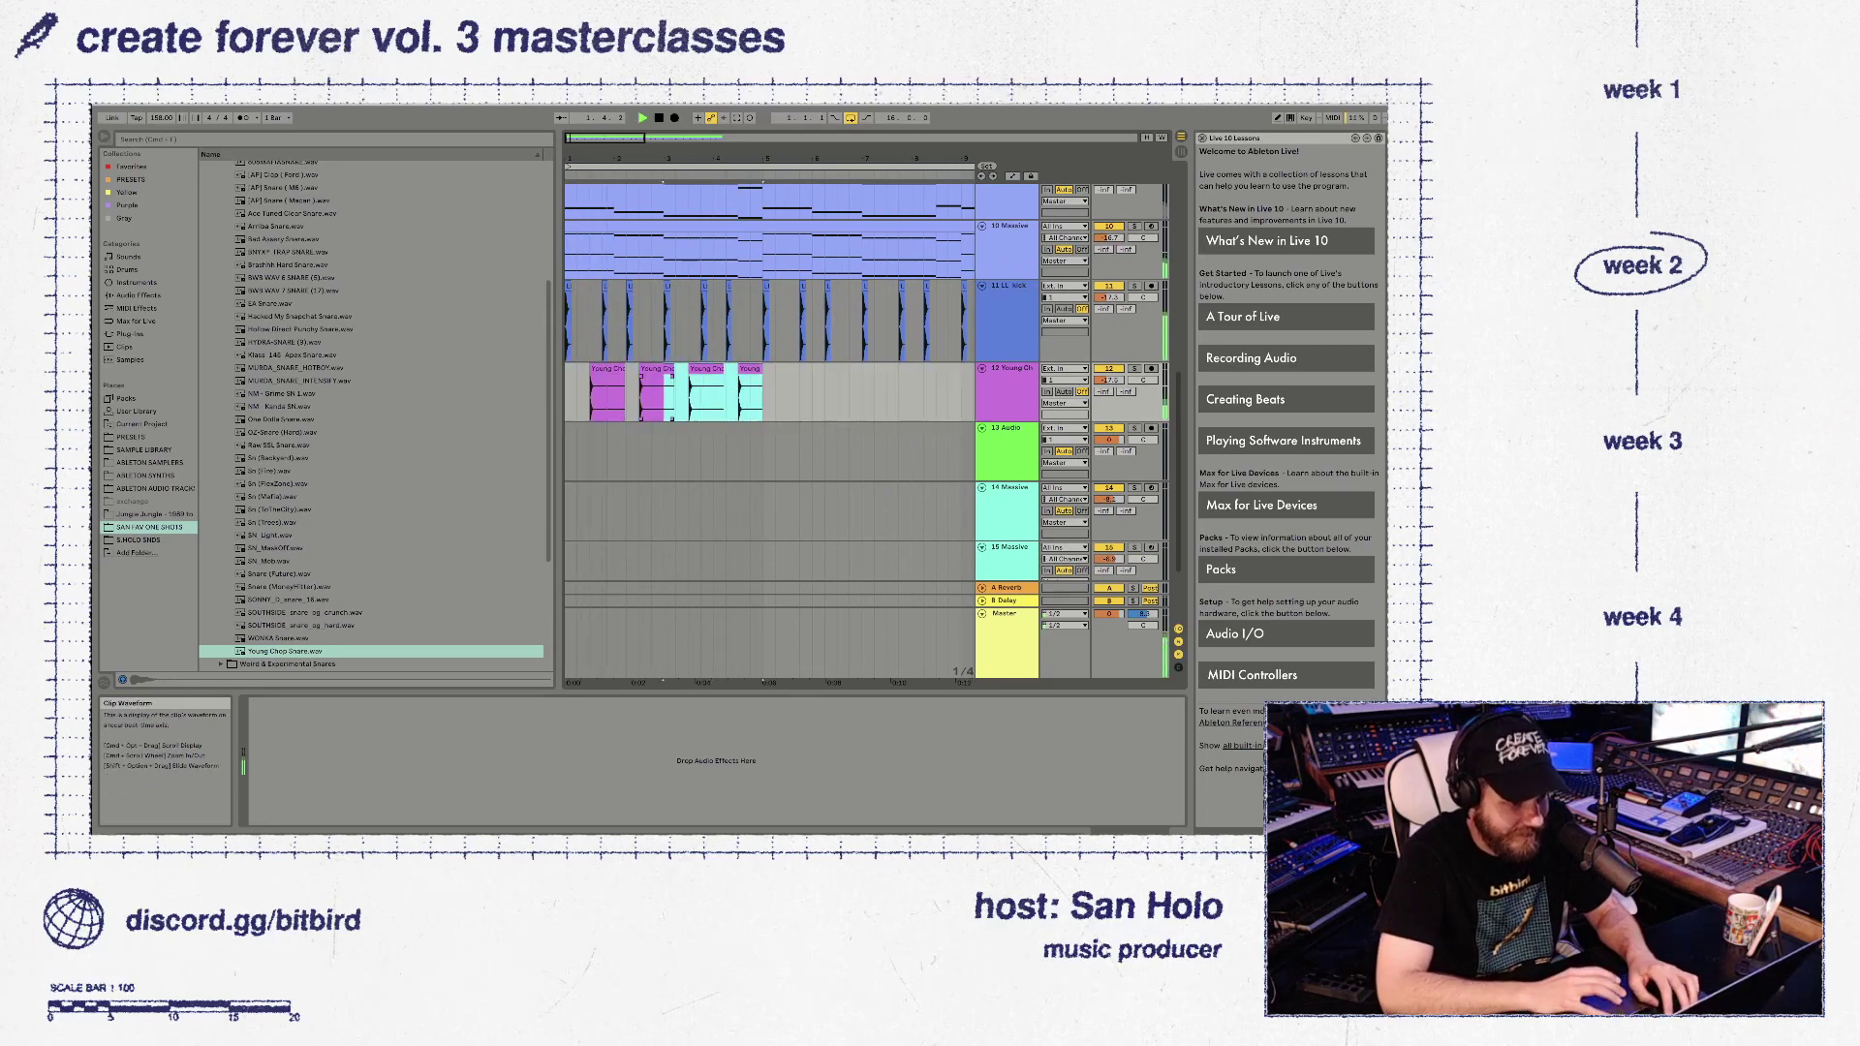
pyautogui.press('super+d')
pyautogui.press('super+d')
pyautogui.press('super+d')
pyautogui.press('super+d')
pyautogui.press('super+d')
pyautogui.press('super+d')
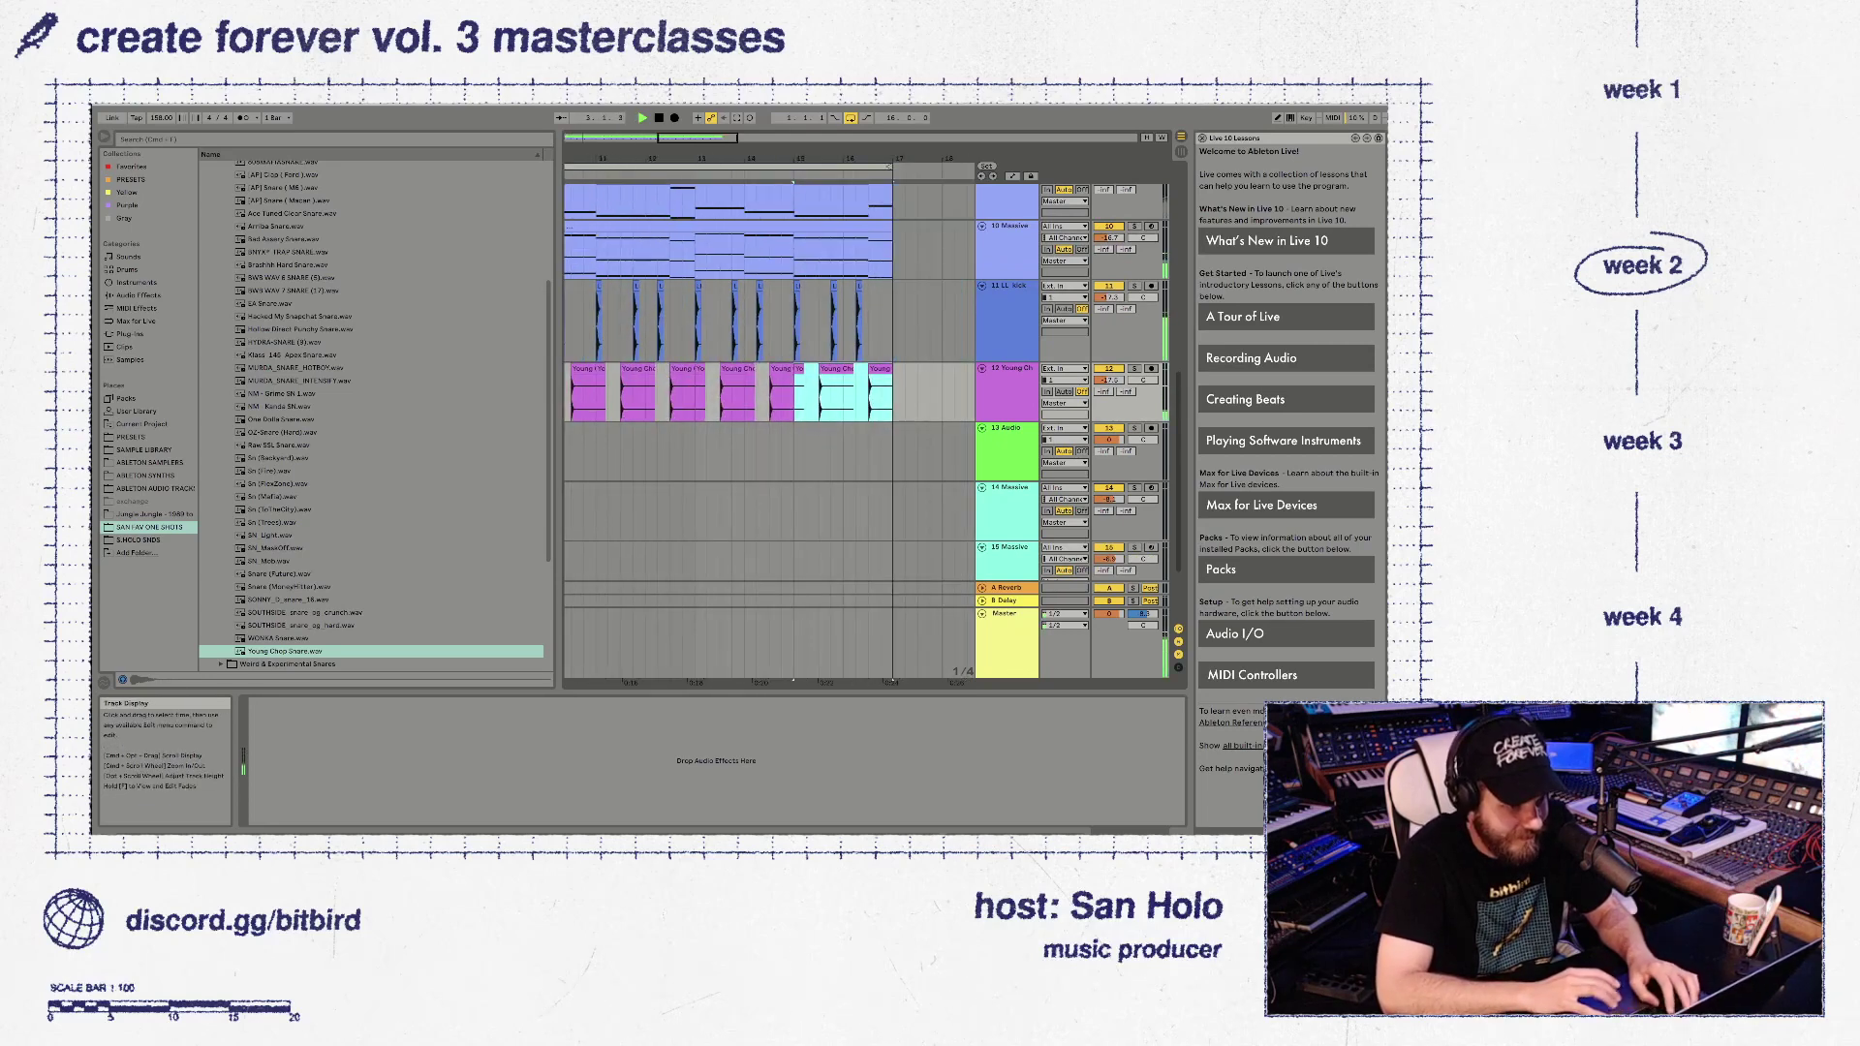
# Insert a new MIDI track below the second Massive track
pyautogui.hscroll(-7, 769, 426)
pyautogui.scroll(3, 769, 427)
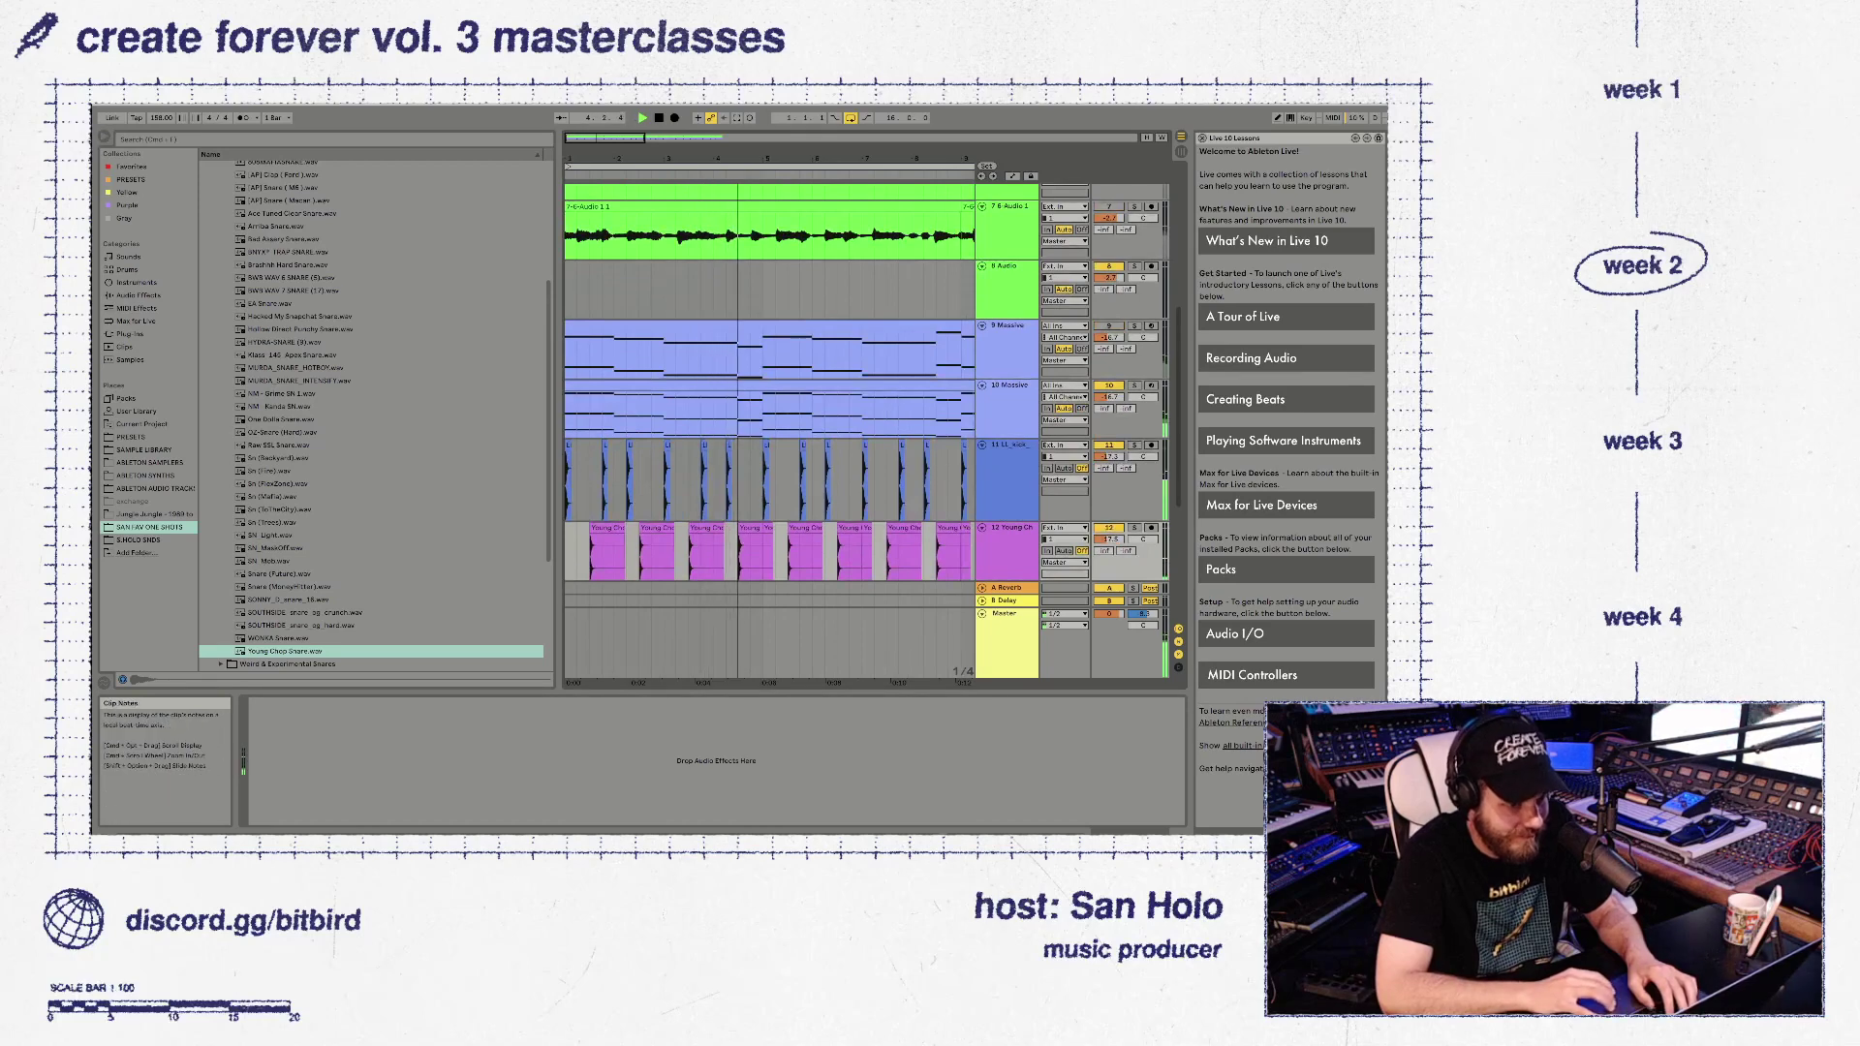
pyautogui.click(1005, 386)
pyautogui.press('super+shift+t')
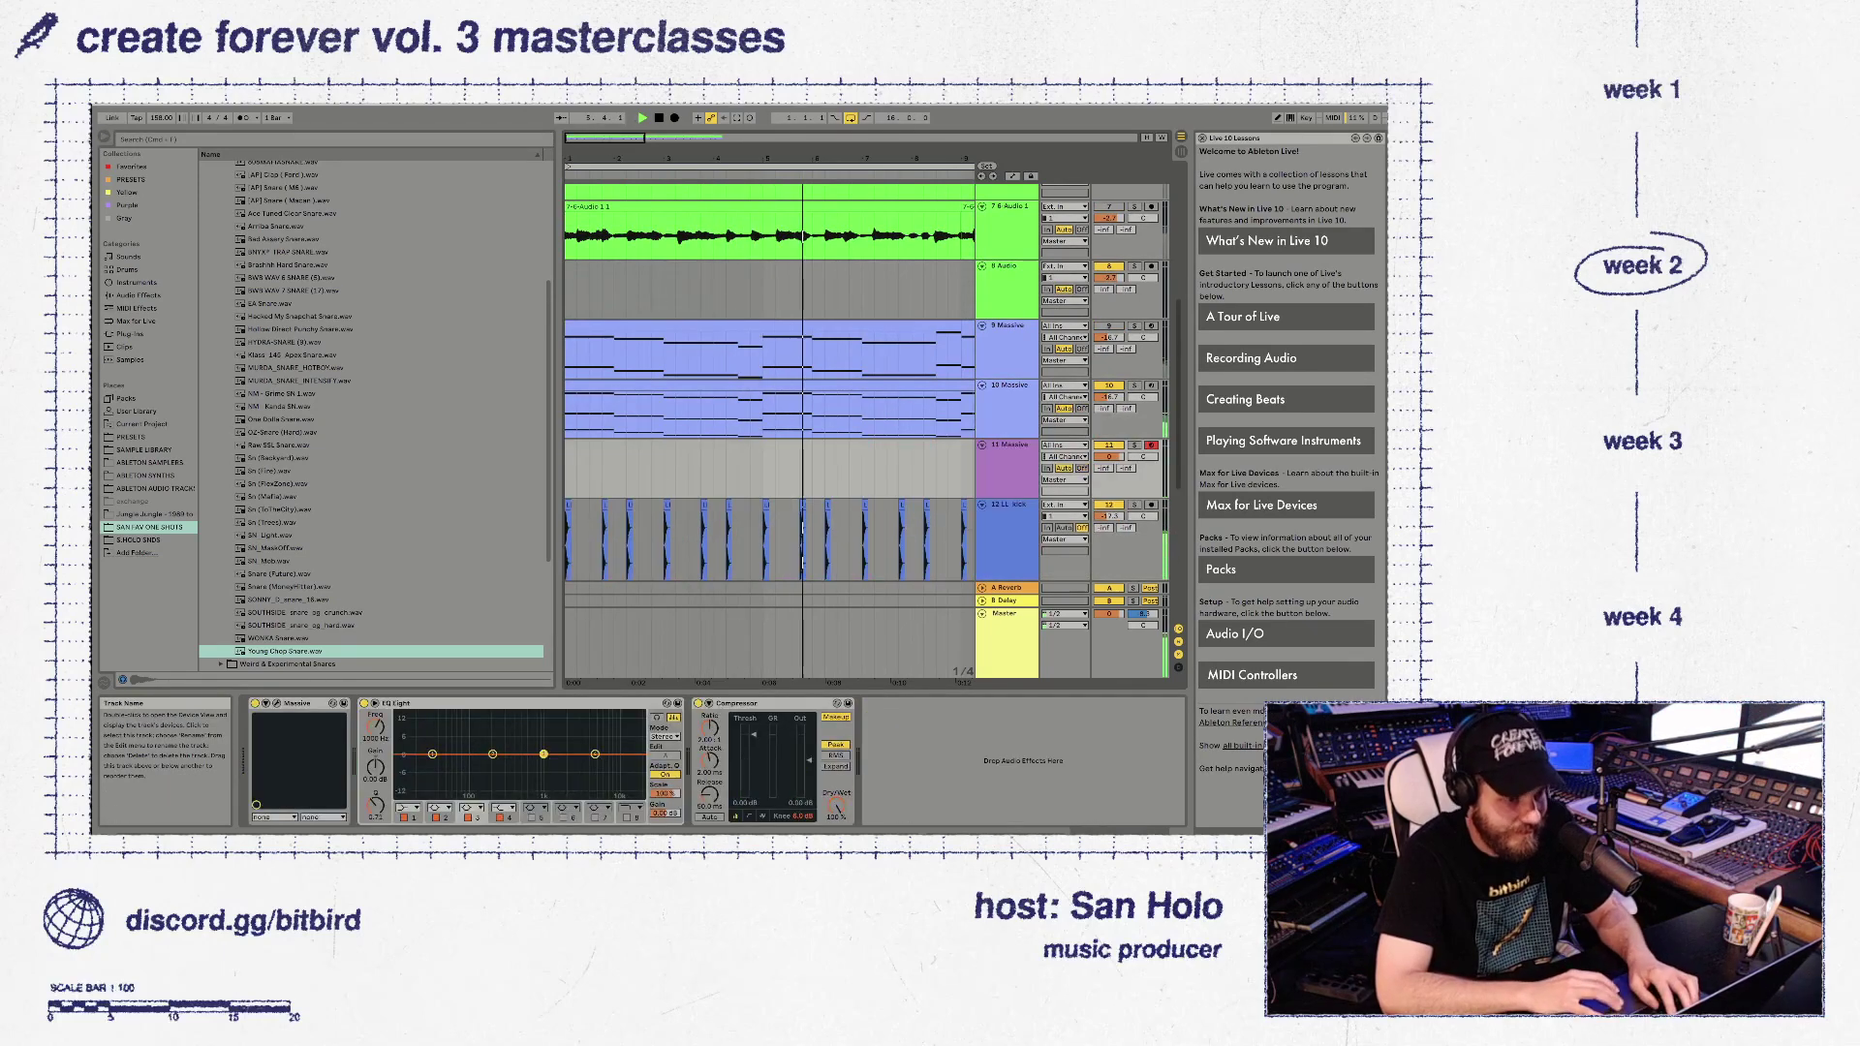
# Group the guitar audio tracks and the Massive tracks into one group track
pyautogui.scroll(-3, 769, 426)
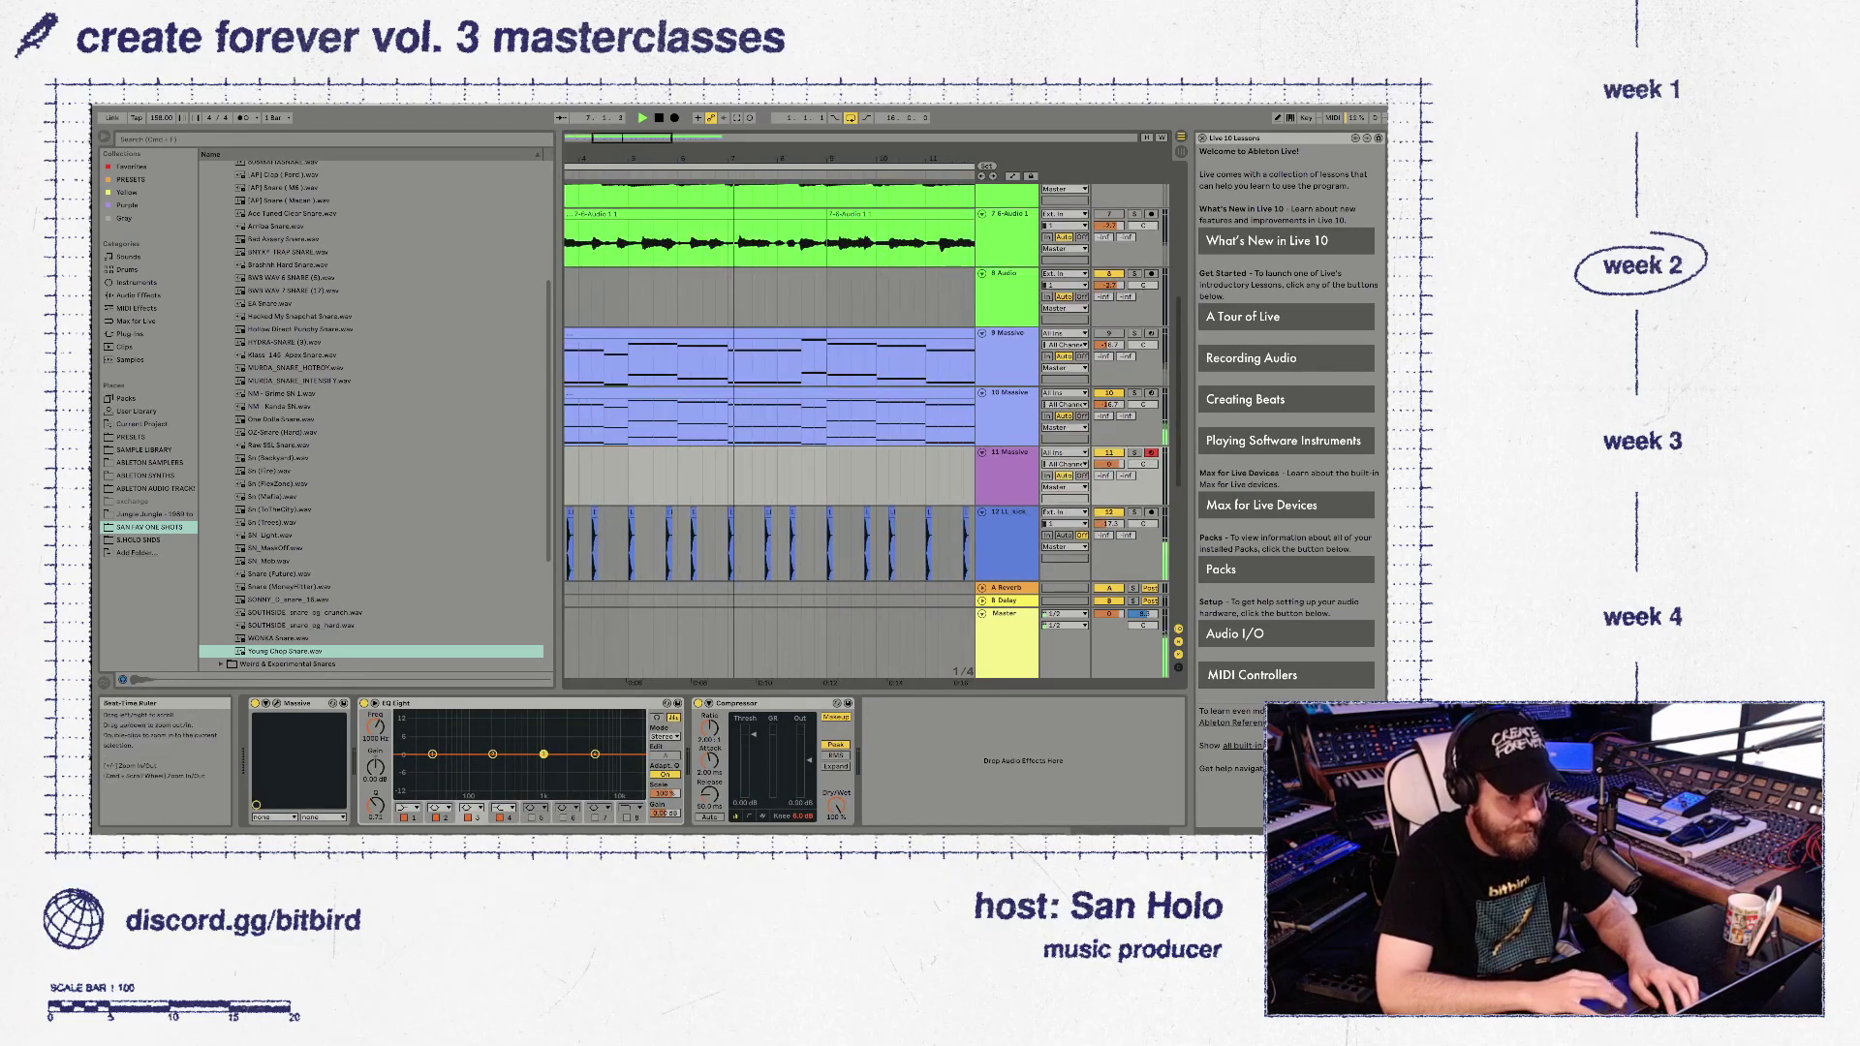
pyautogui.moveTo(775, 158); pyautogui.dragTo(775, 116)
pyautogui.scroll(-1, 1008, 388)
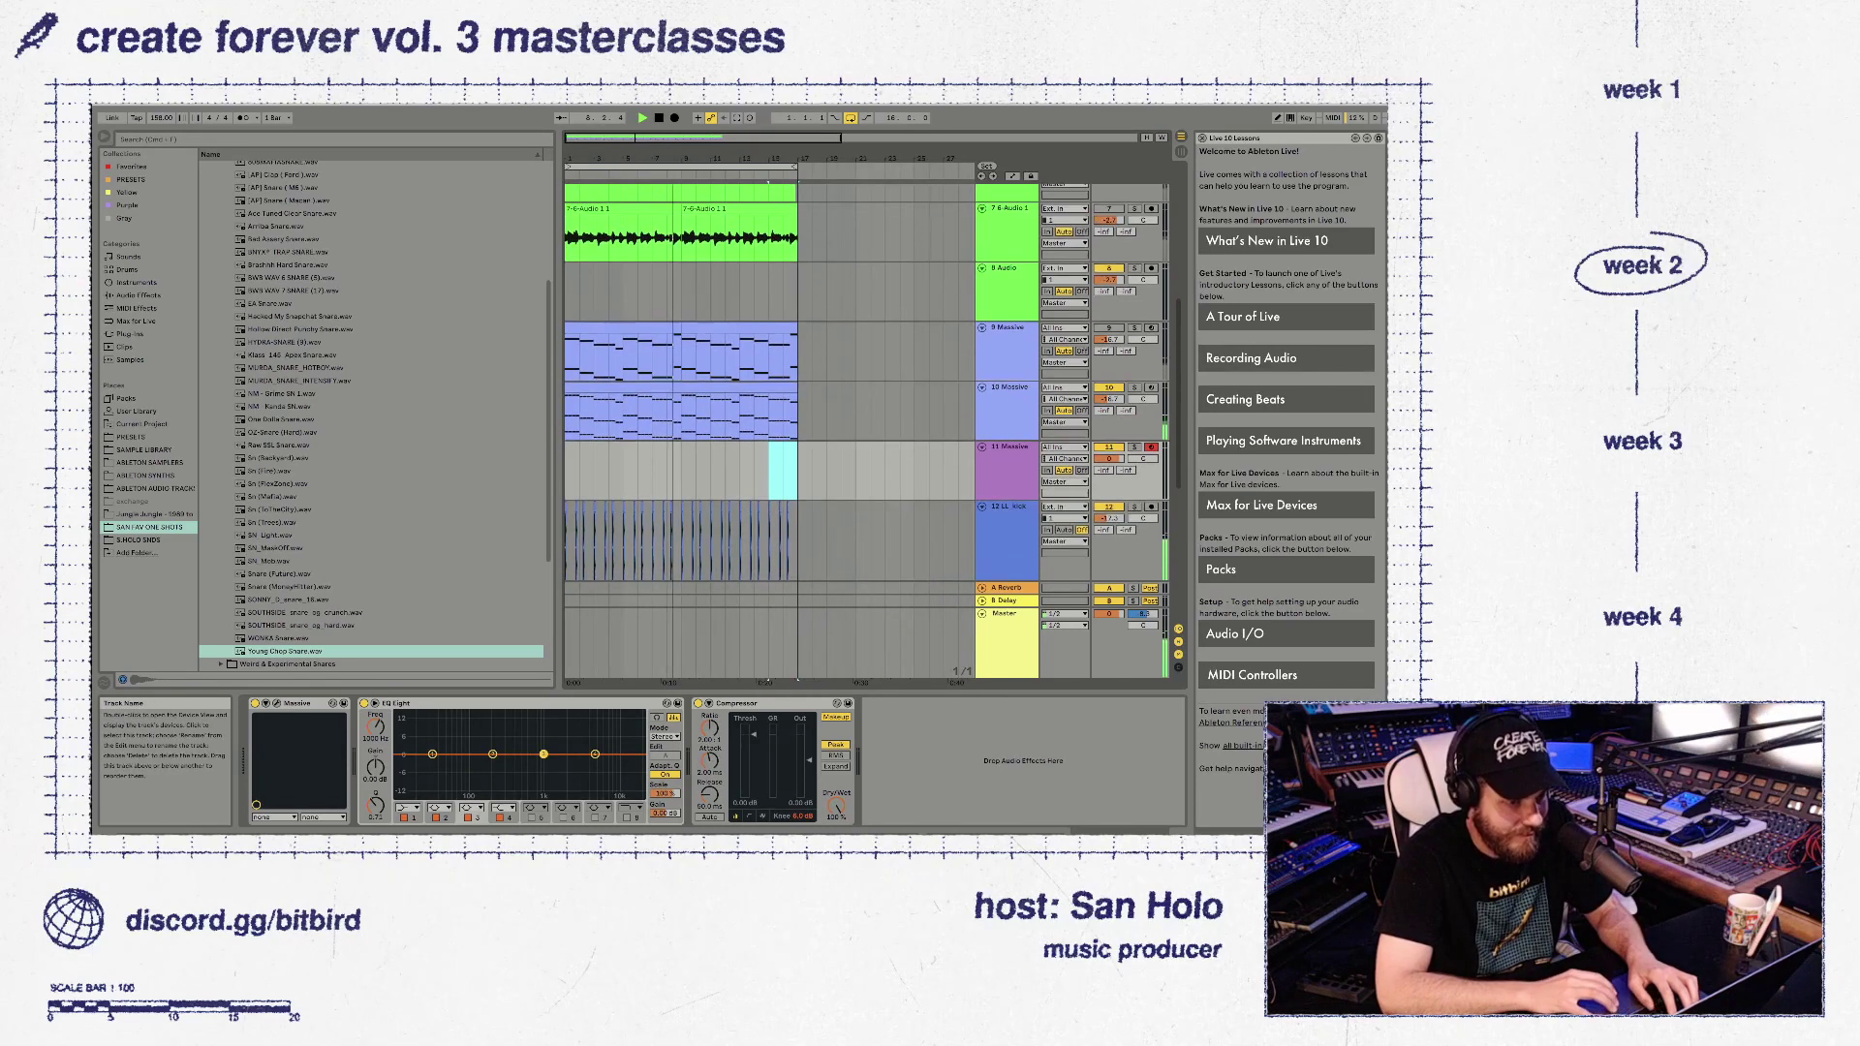
pyautogui.press('super+z')
pyautogui.press('super+z')
pyautogui.press('super+z')
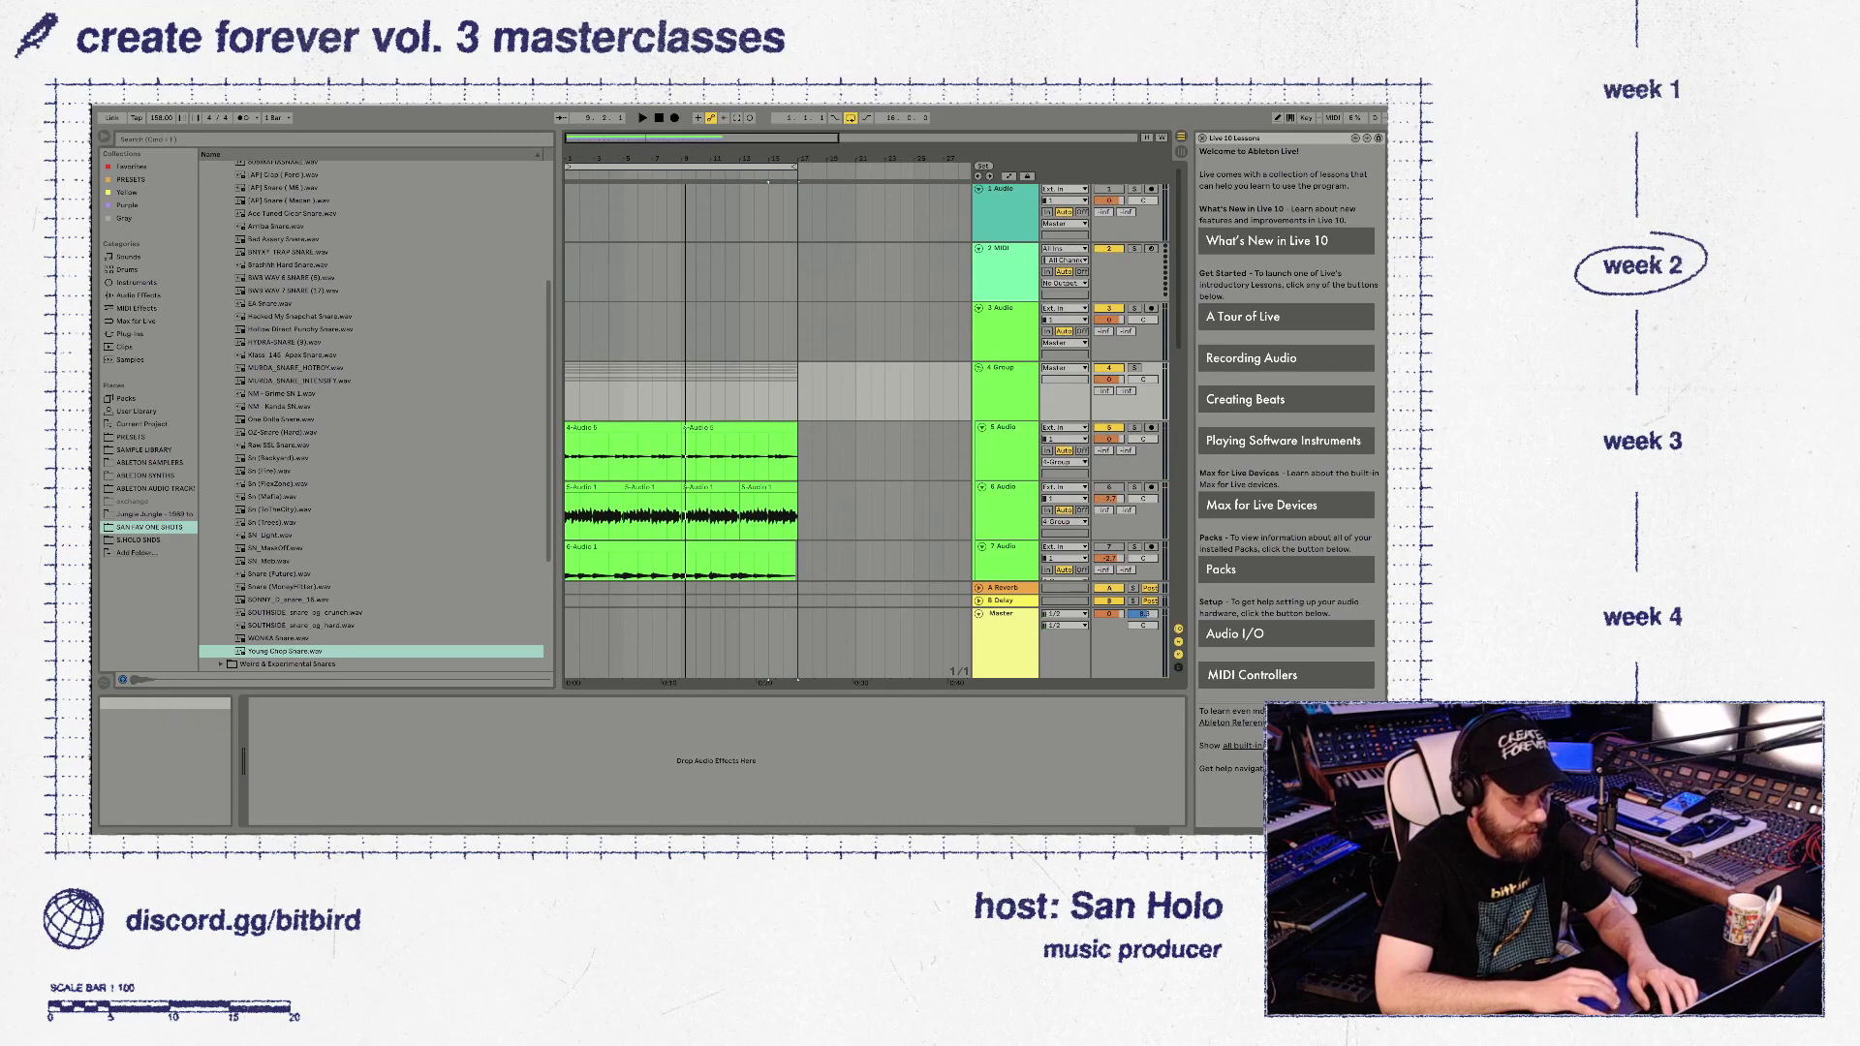
# Add a Compressor to the new group track and lower its threshold
pyautogui.click(136, 294)
pyautogui.doubleClick(243, 269)
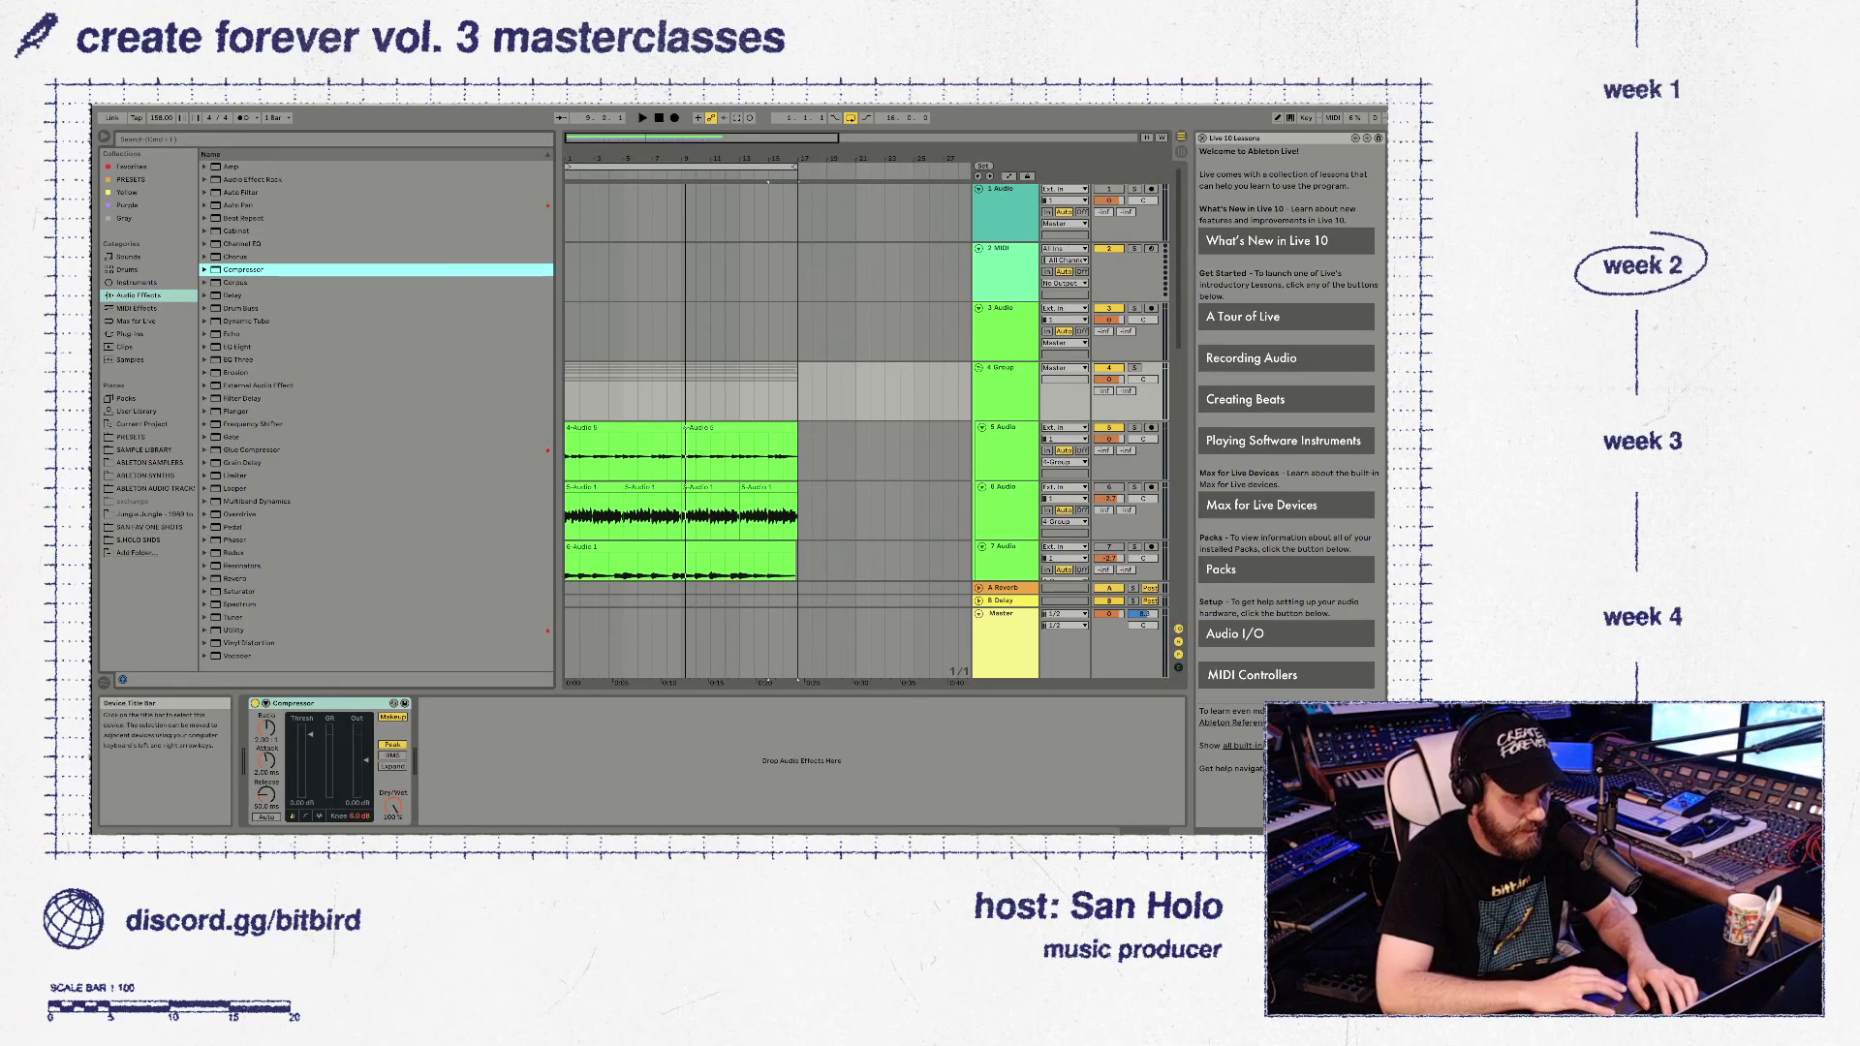
pyautogui.click(310, 704)
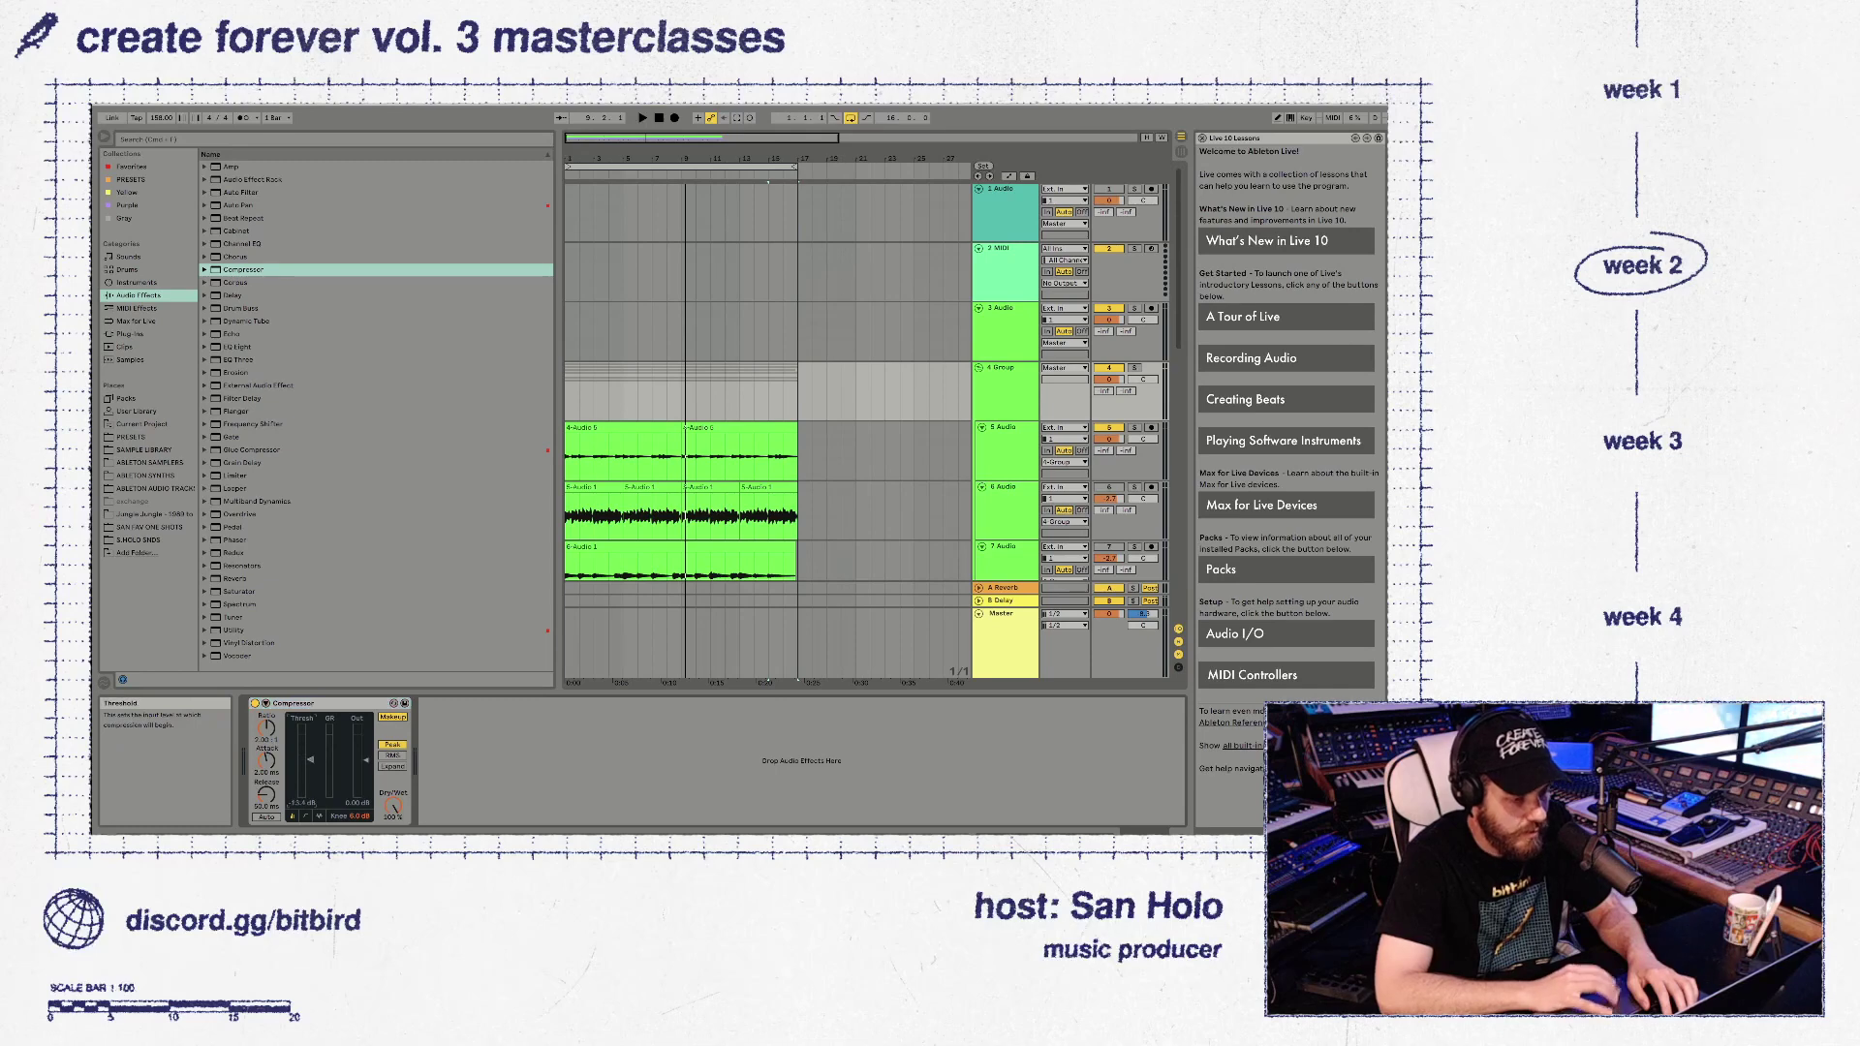
# Move the kick and snare tracks together to directly above the group track
pyautogui.scroll(-10, 678, 388)
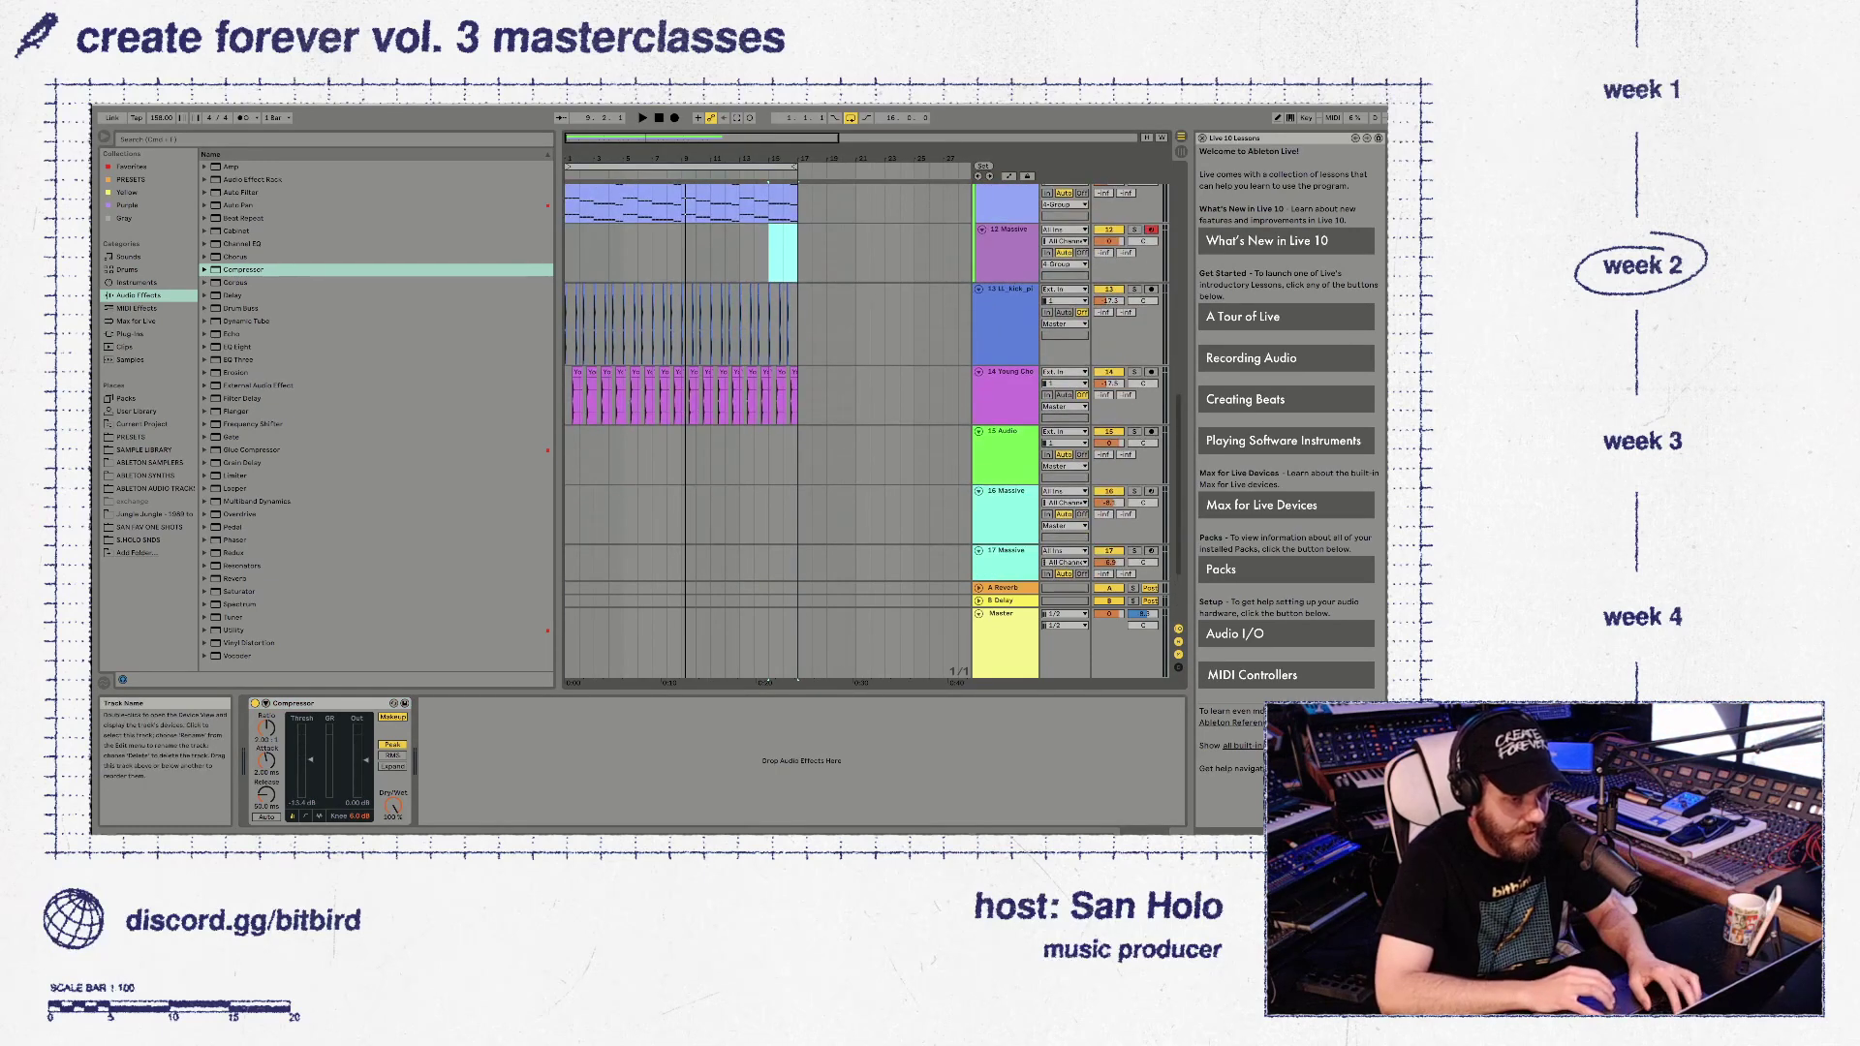
pyautogui.click(1008, 373)
pyautogui.keyDown('shift'); pyautogui.click(1008, 290); pyautogui.keyUp('shift')
pyautogui.scroll(6, 867, 382)
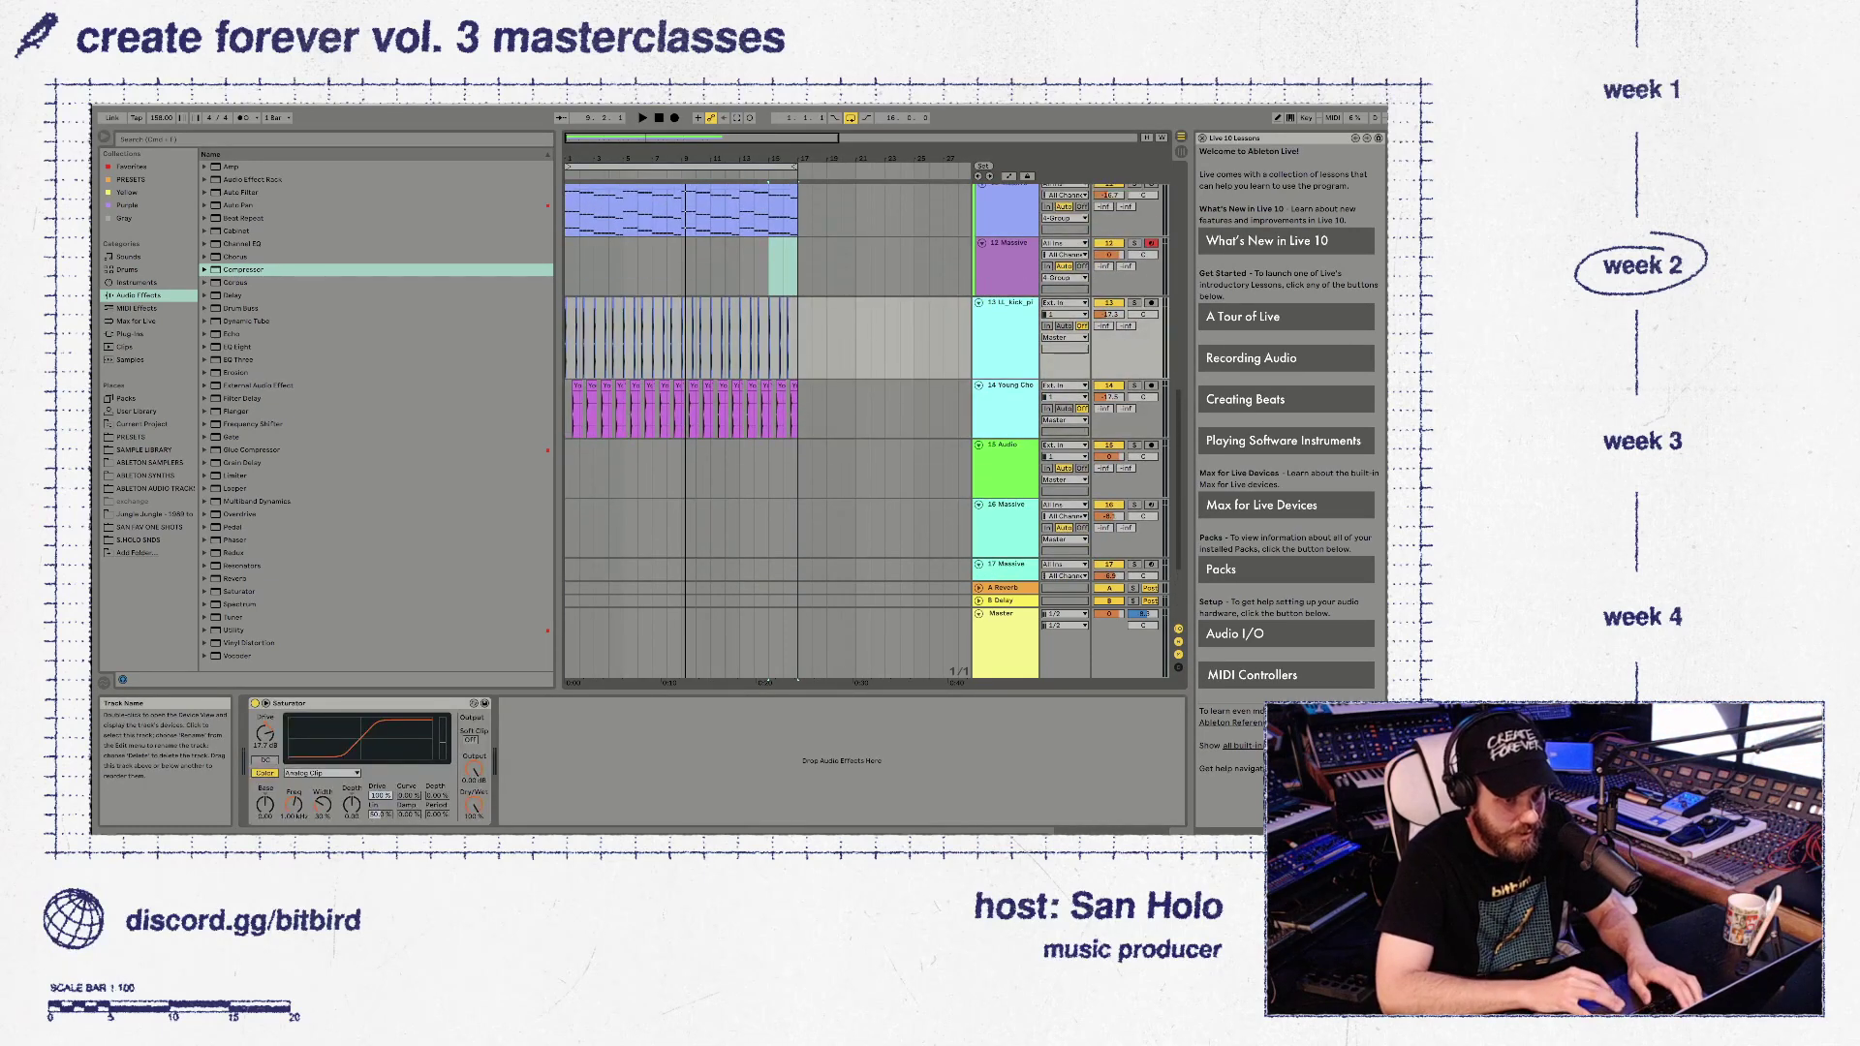
pyautogui.scroll(7, 867, 383)
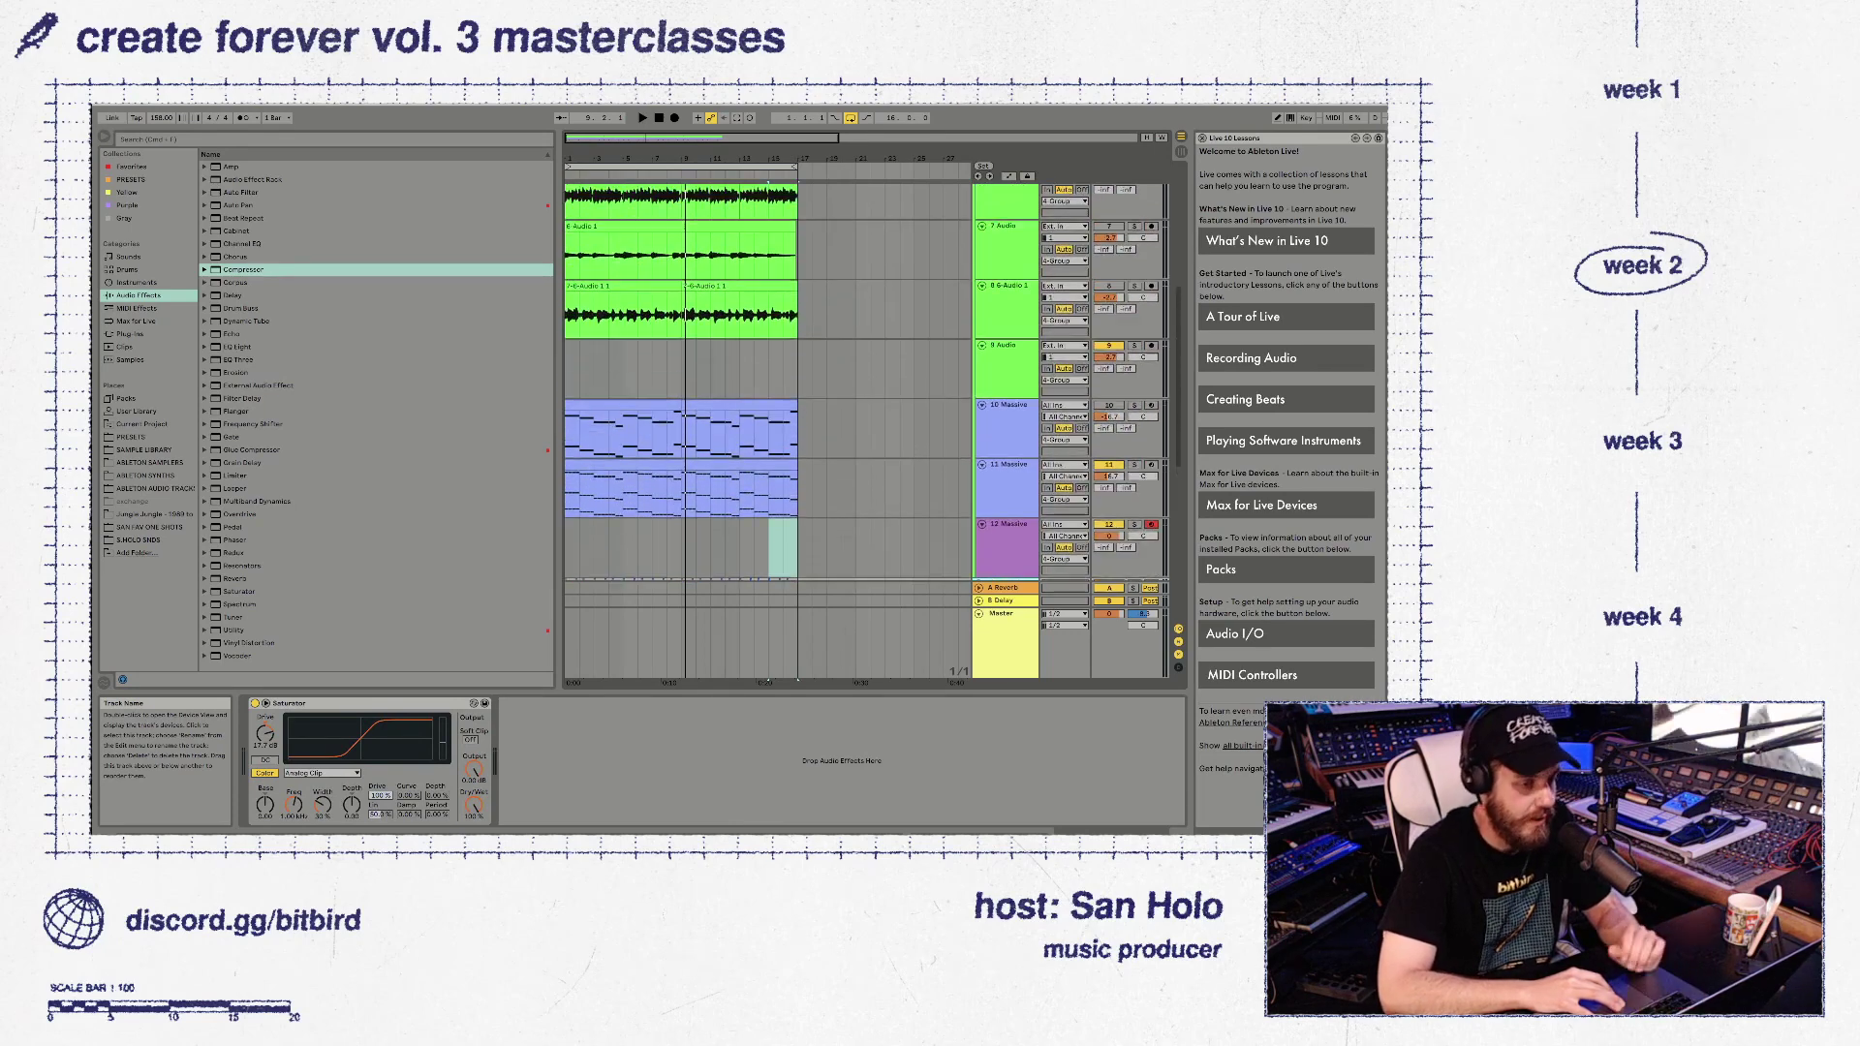
pyautogui.moveTo(1007, 189); pyautogui.dragTo(1008, 244)
pyautogui.scroll(2, 867, 383)
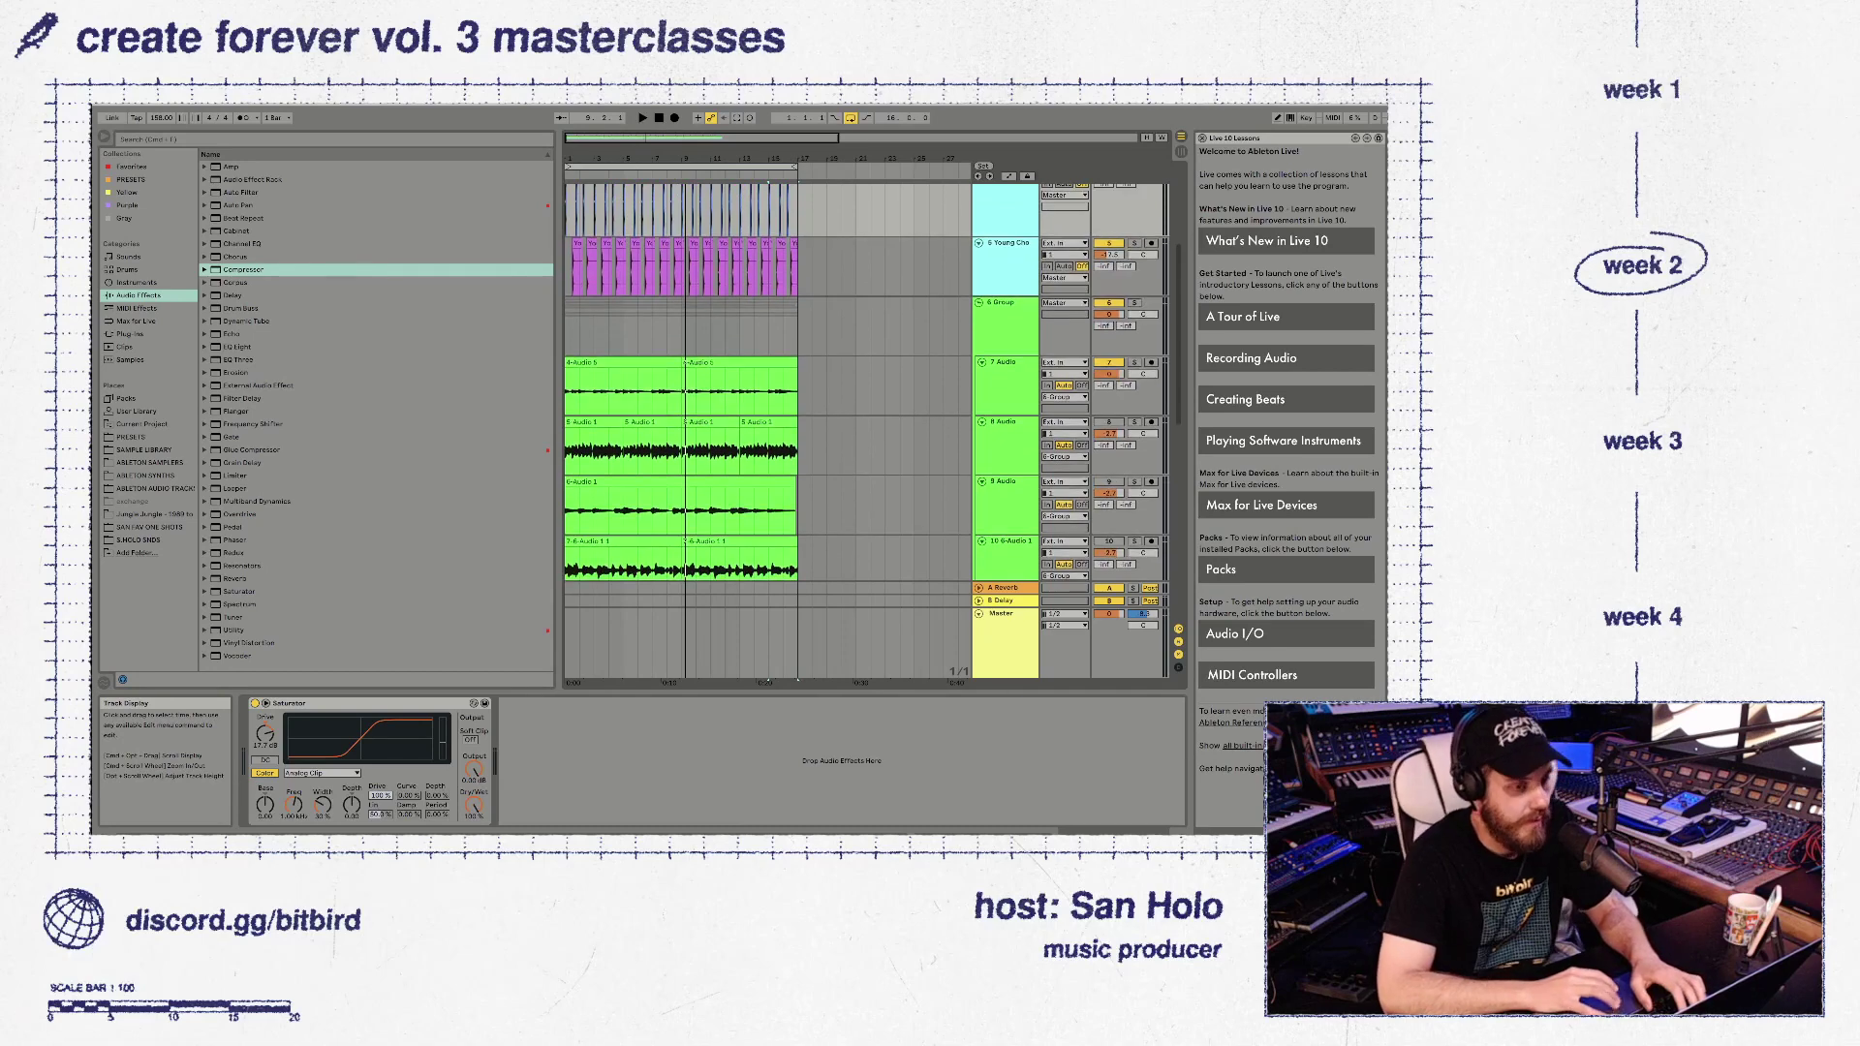
# Enable the sidechain on the group track's Compressor and choose the kick track as its audio source
pyautogui.click(579, 327)
pyautogui.click(1008, 328)
pyautogui.click(580, 328)
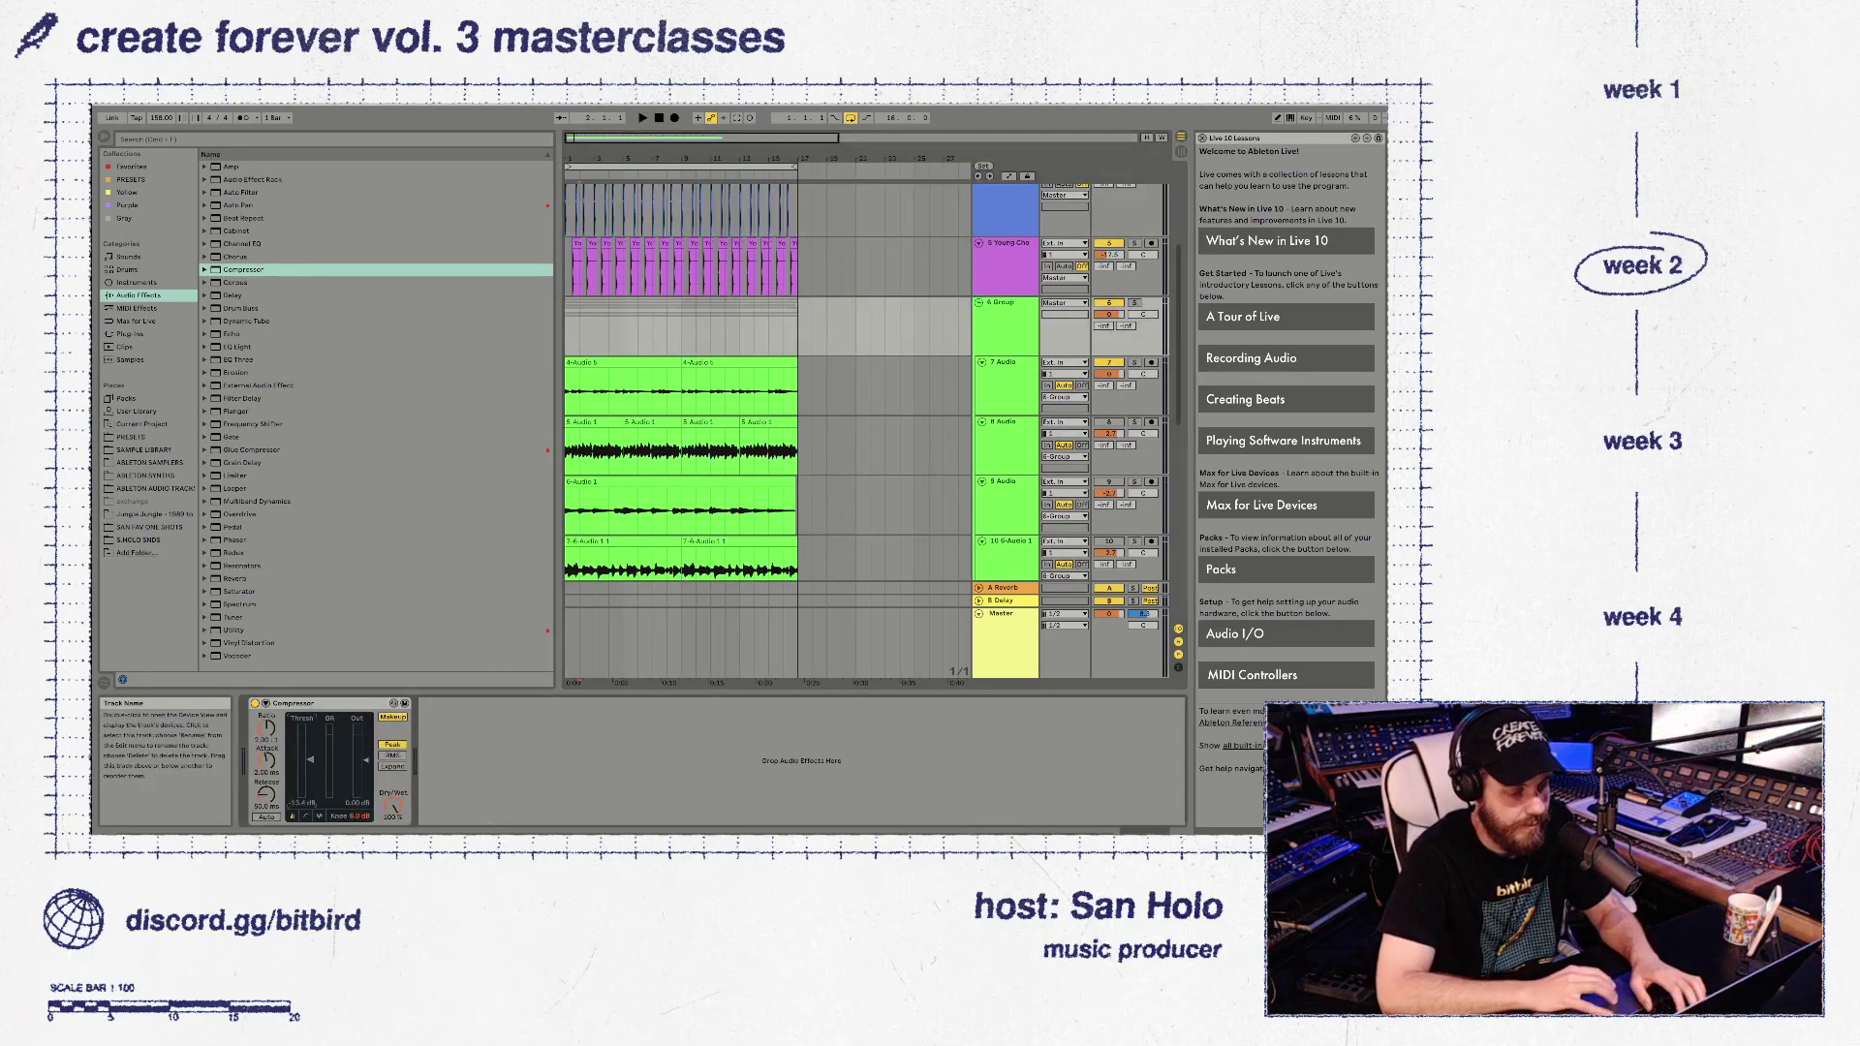
pyautogui.doubleClick(319, 703)
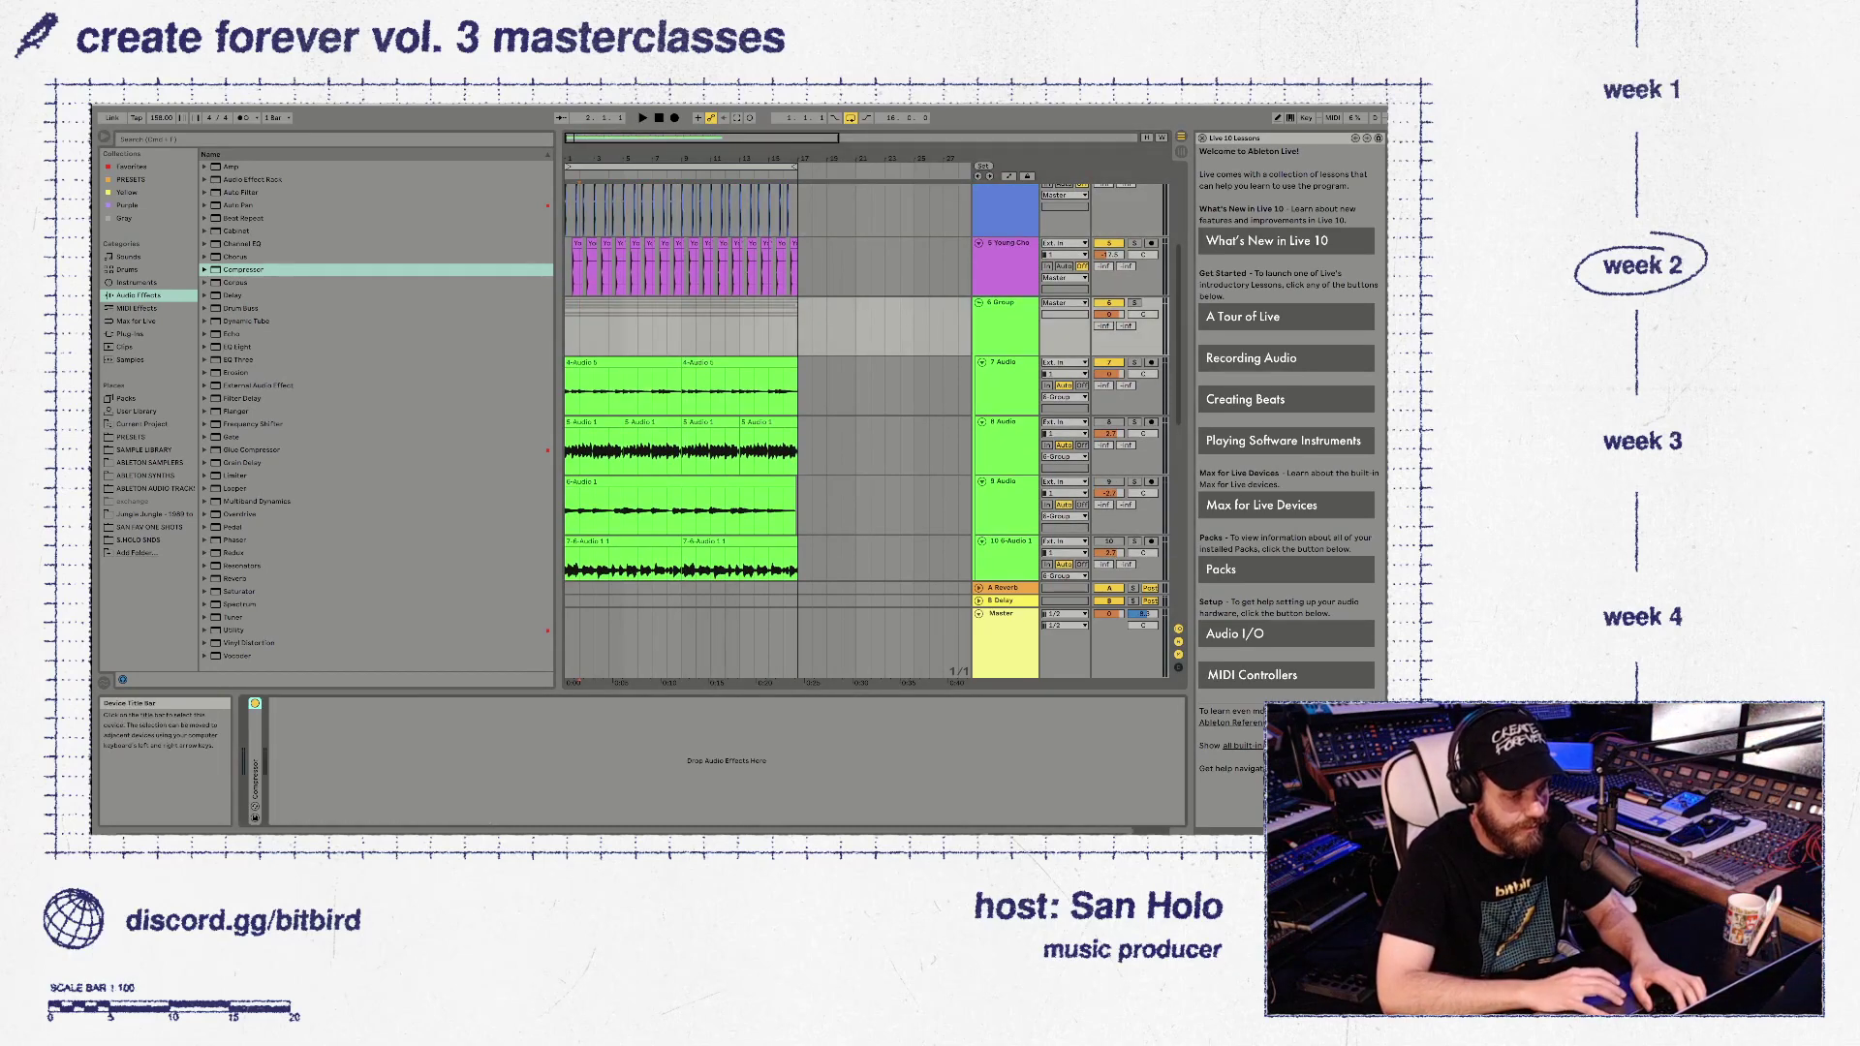
pyautogui.doubleClick(257, 726)
pyautogui.click(244, 760)
pyautogui.click(277, 717)
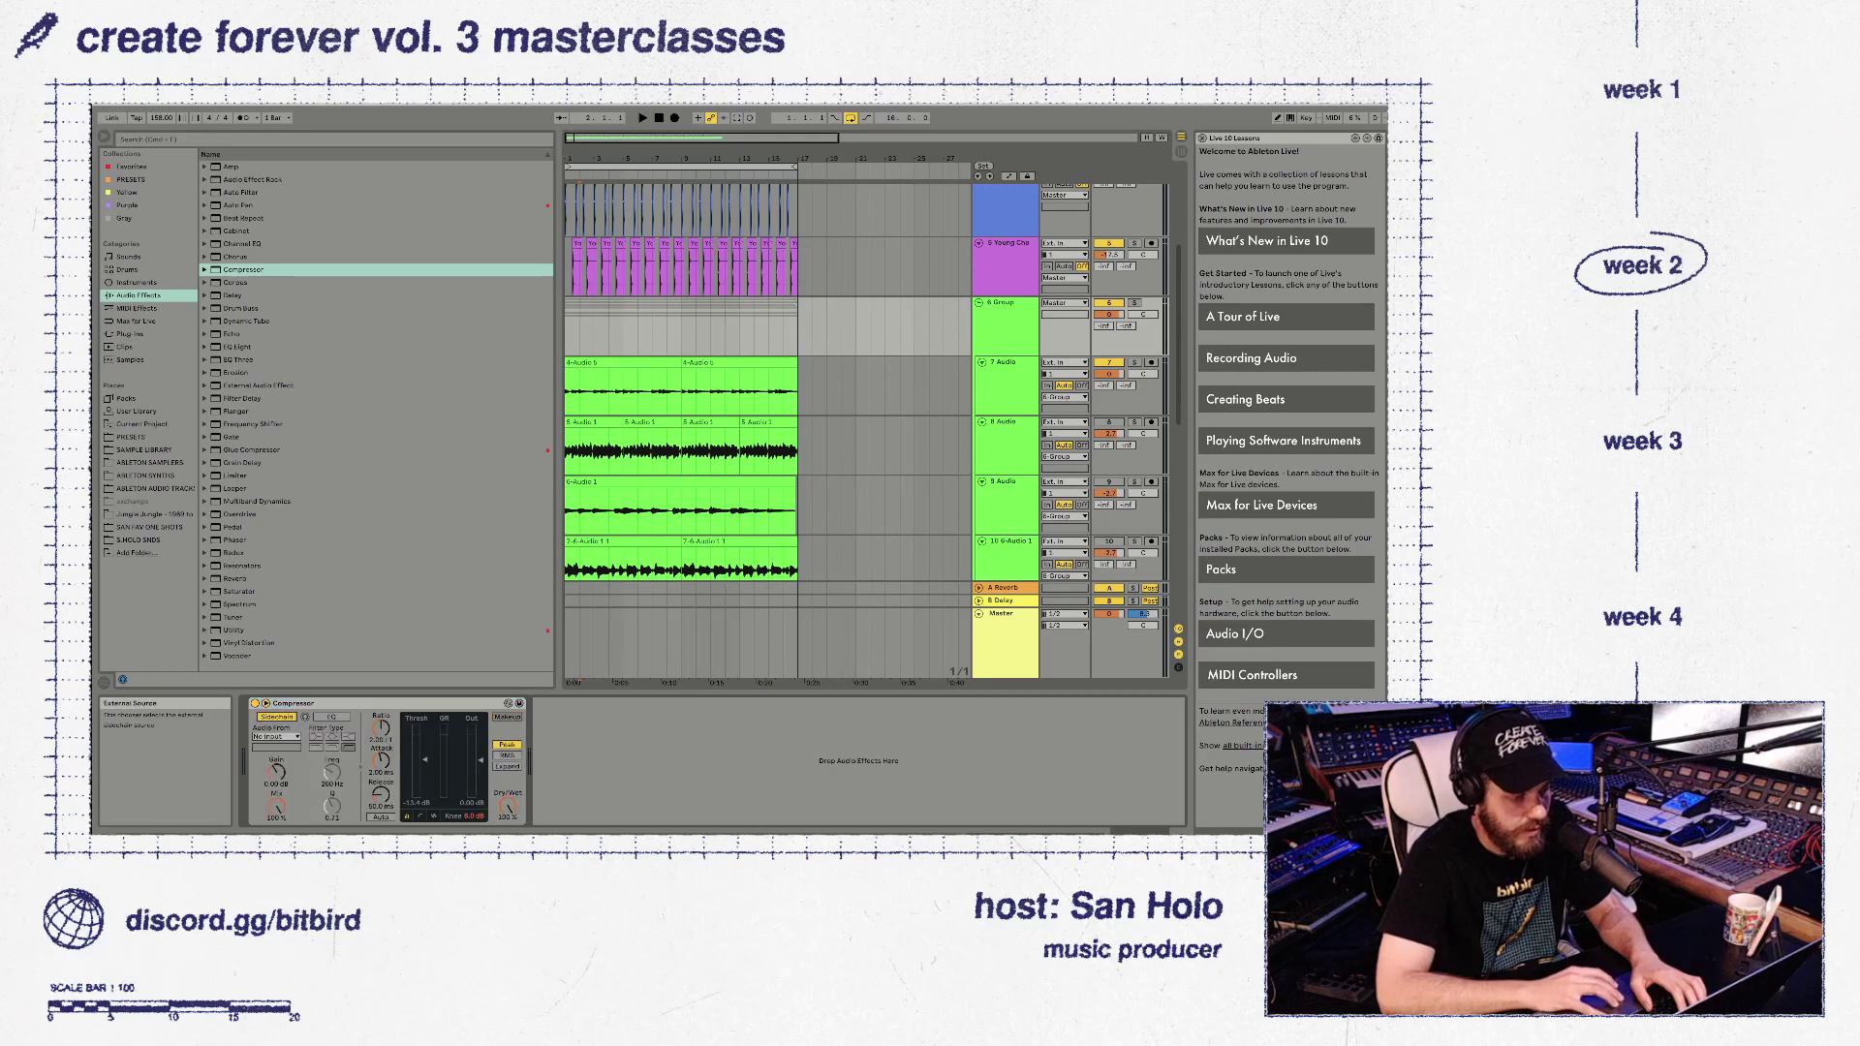
pyautogui.click(276, 736)
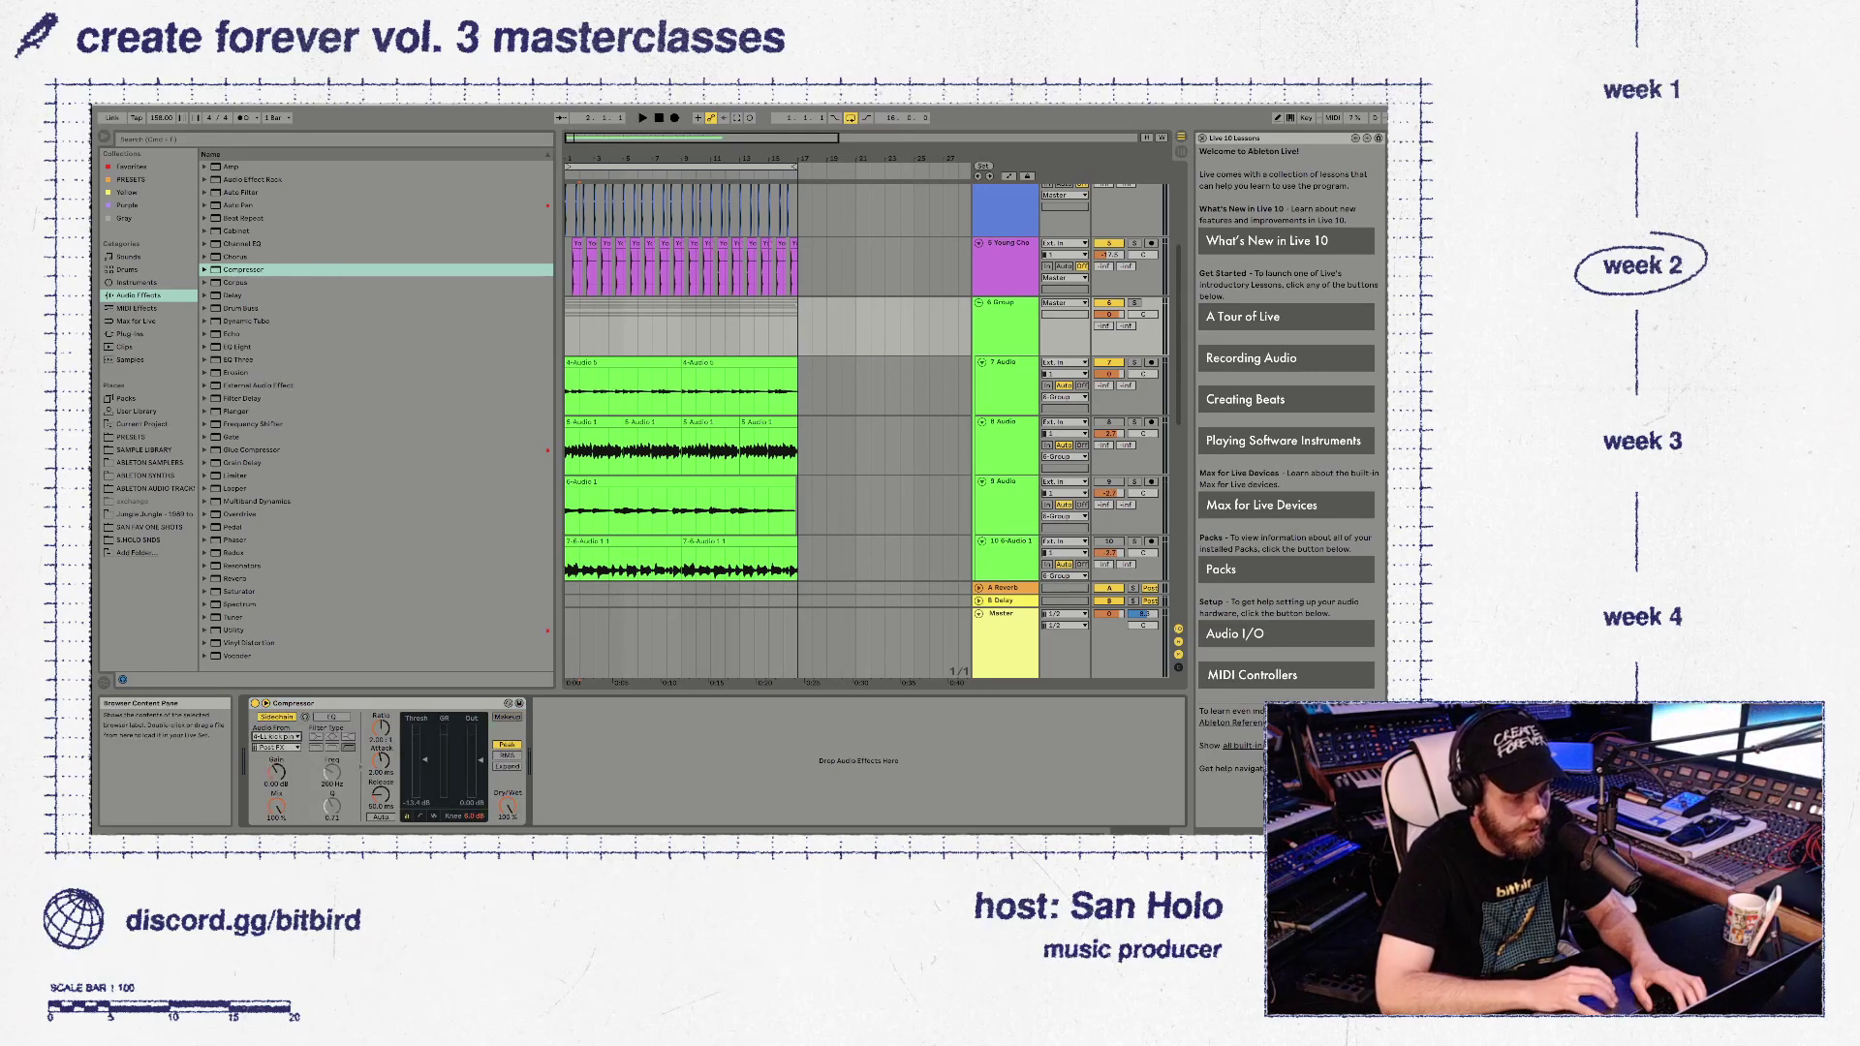
# Adjust the ratio and lower the threshold of the group track's sidechained Compressor, and play the loop to hear the ducking
pyautogui.click(377, 732)
pyautogui.moveTo(381, 761); pyautogui.dragTo(425, 772)
pyautogui.press('space')
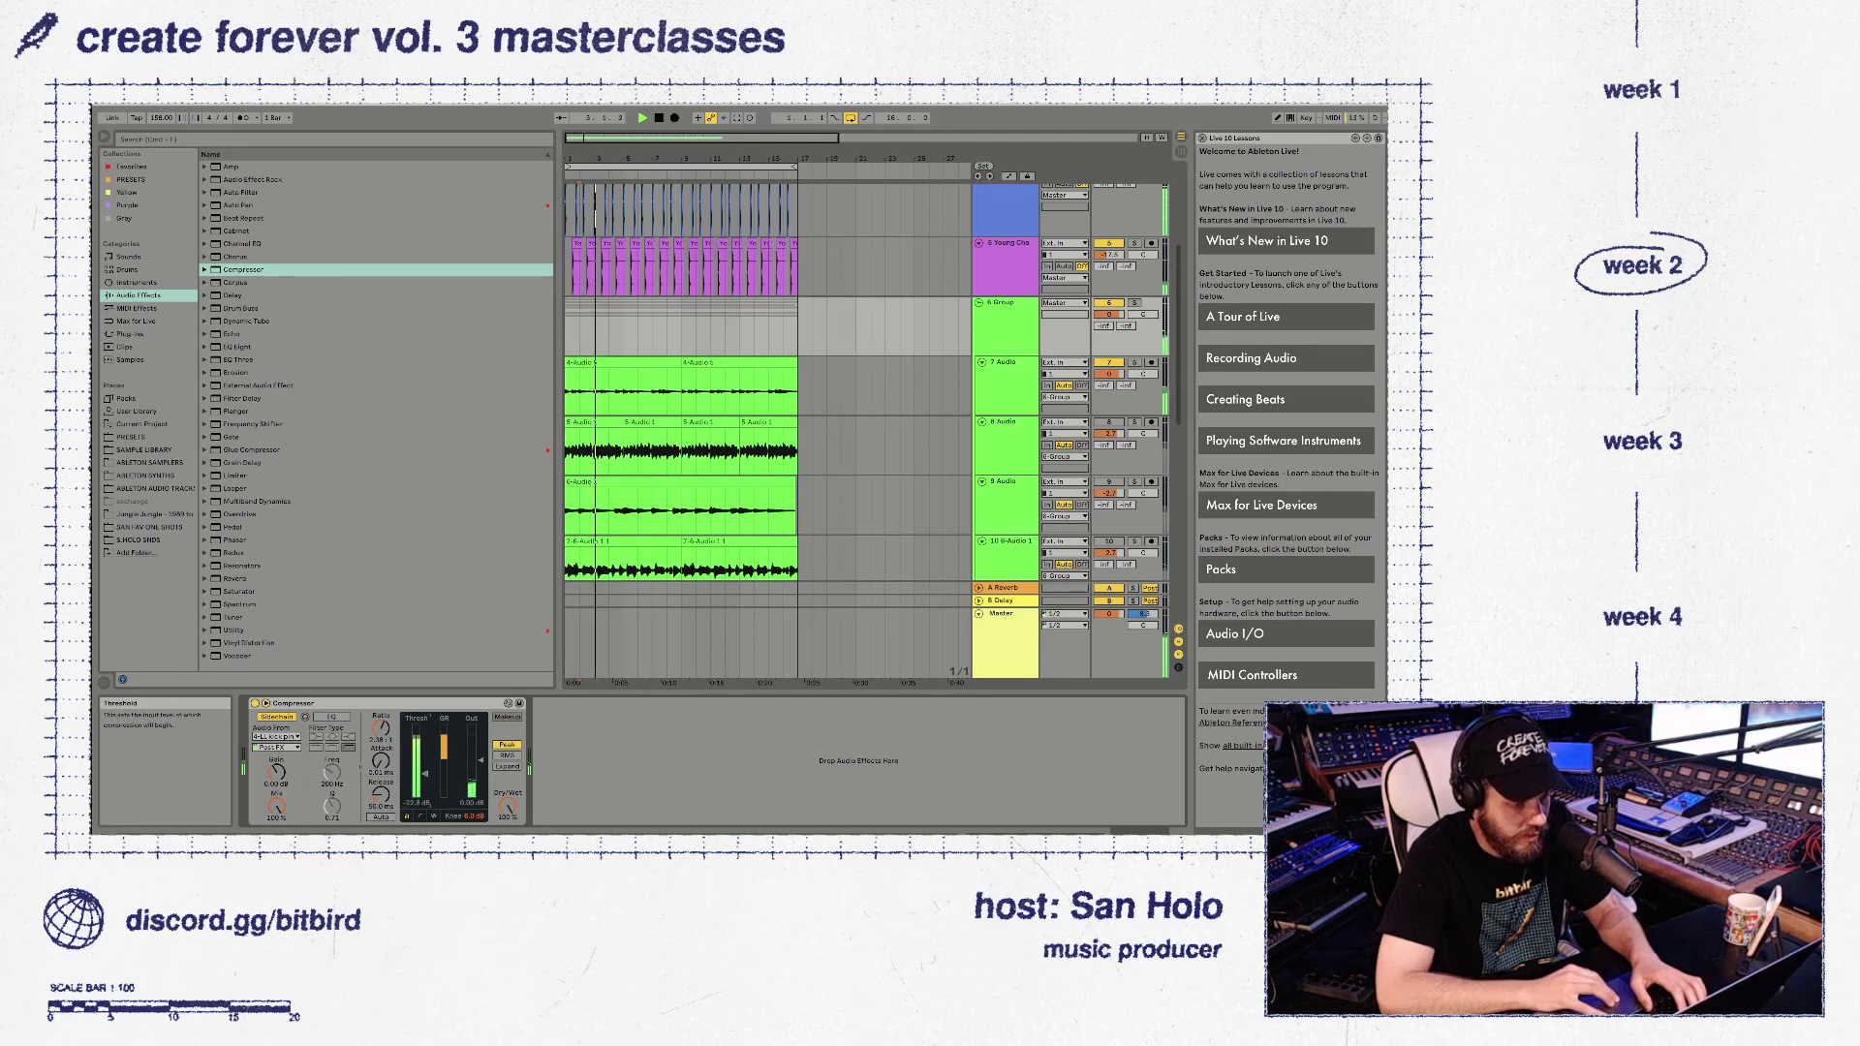
# Raise the volume of the 13 Massive track while the loop plays
pyautogui.scroll(3, 678, 465)
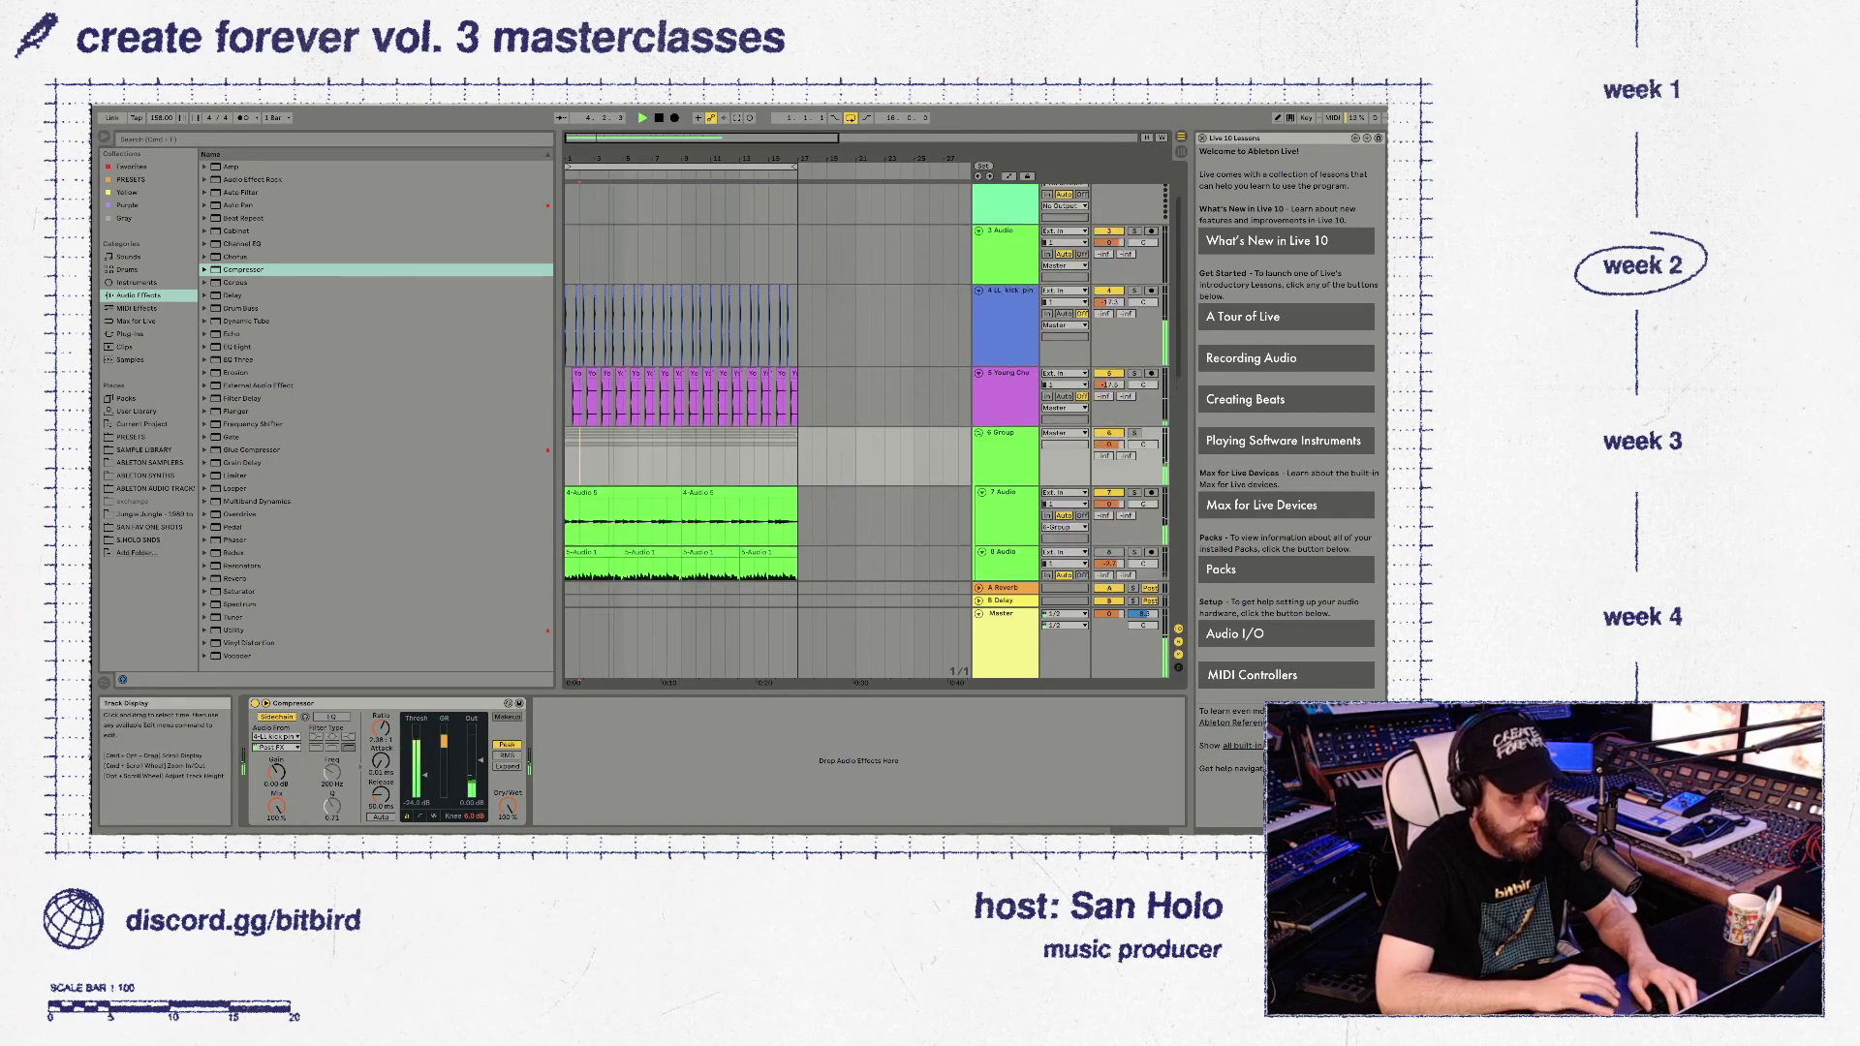
pyautogui.scroll(-5, 867, 430)
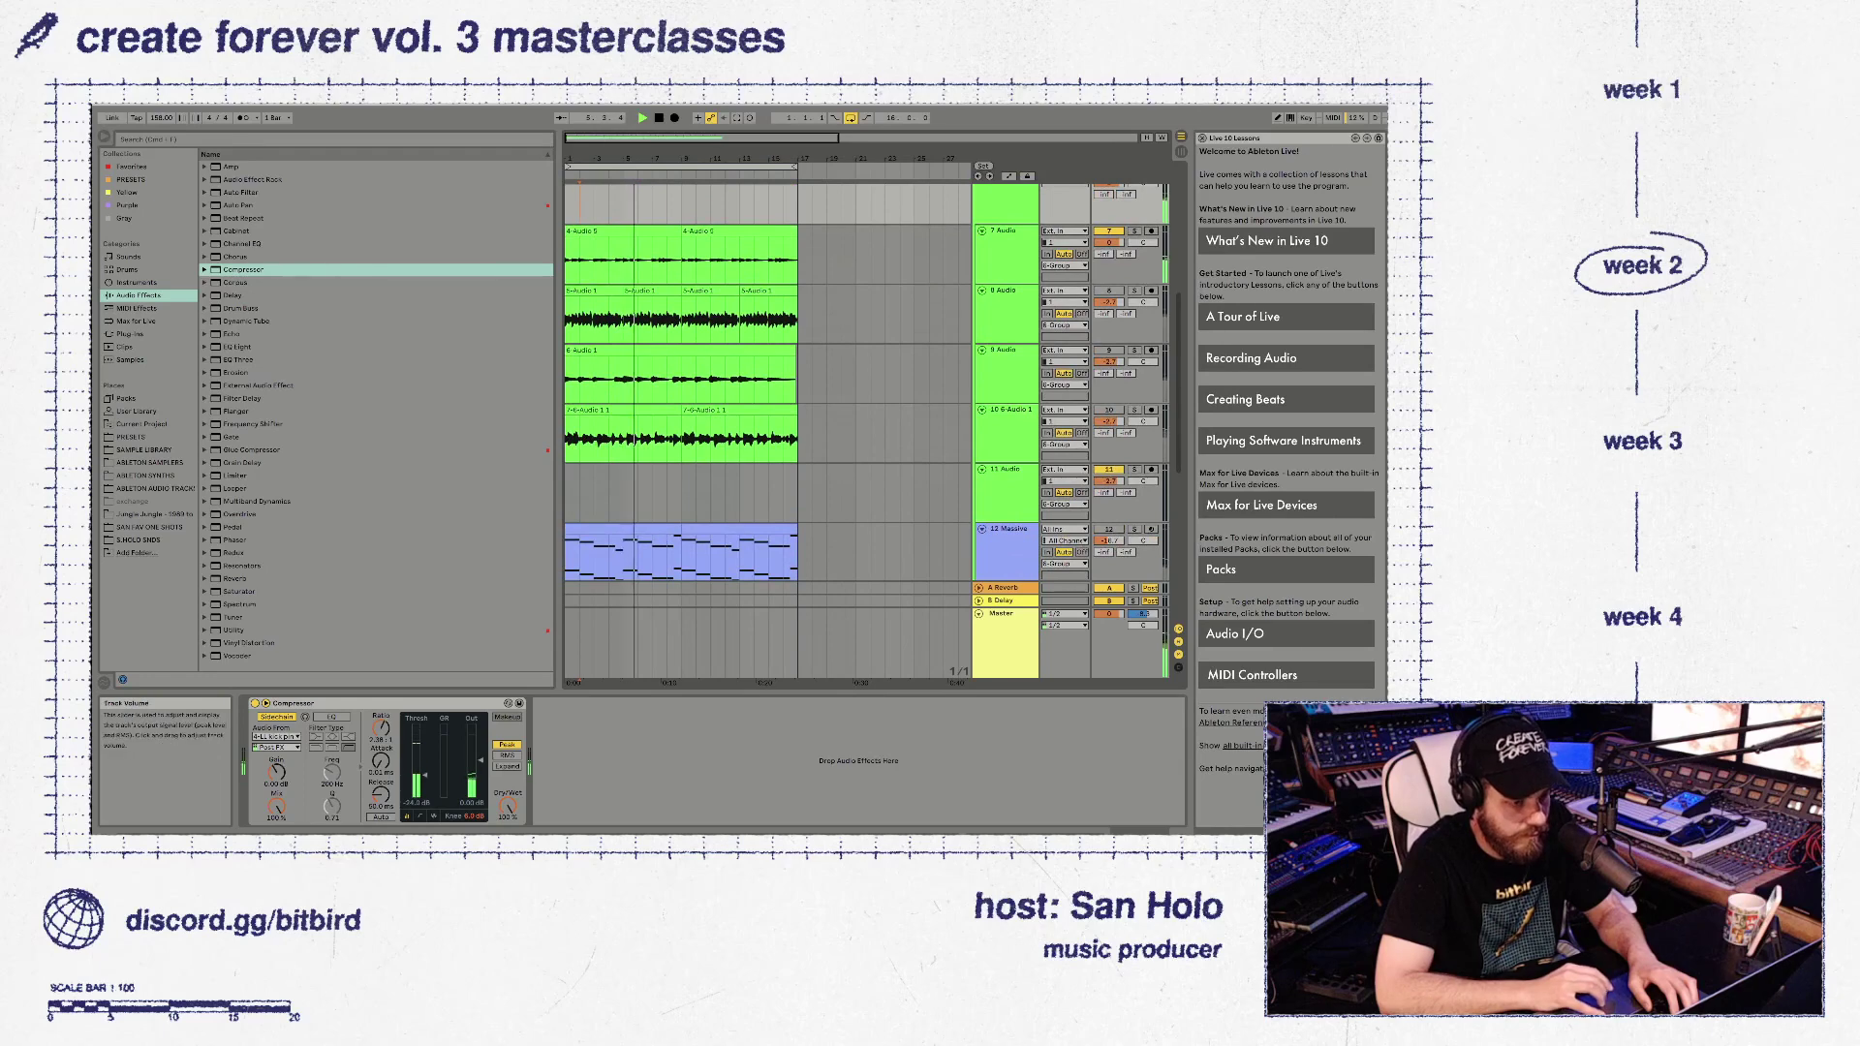
pyautogui.scroll(-2, 867, 431)
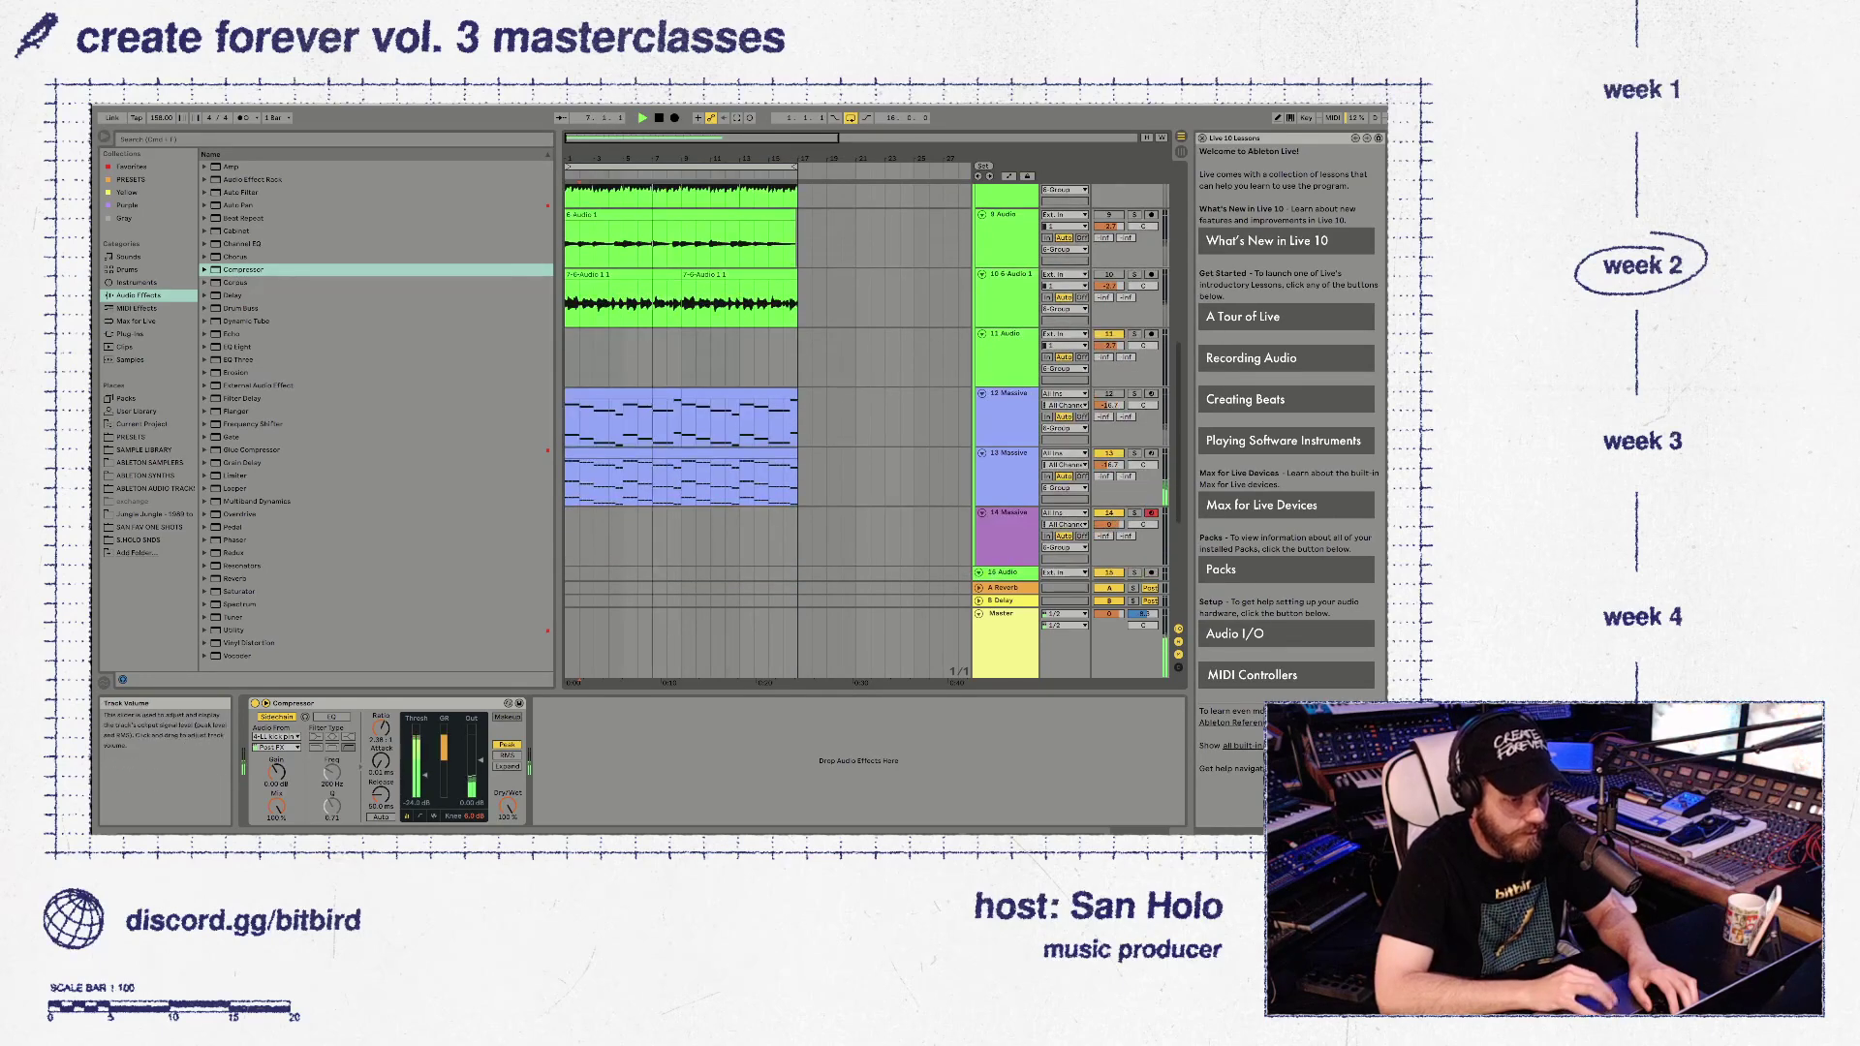
pyautogui.moveTo(1109, 465); pyautogui.dragTo(1108, 432)
# Adjust the Delay's feedback and dry/wet mix on the 13 Massive track while the loop plays
pyautogui.click(1007, 454)
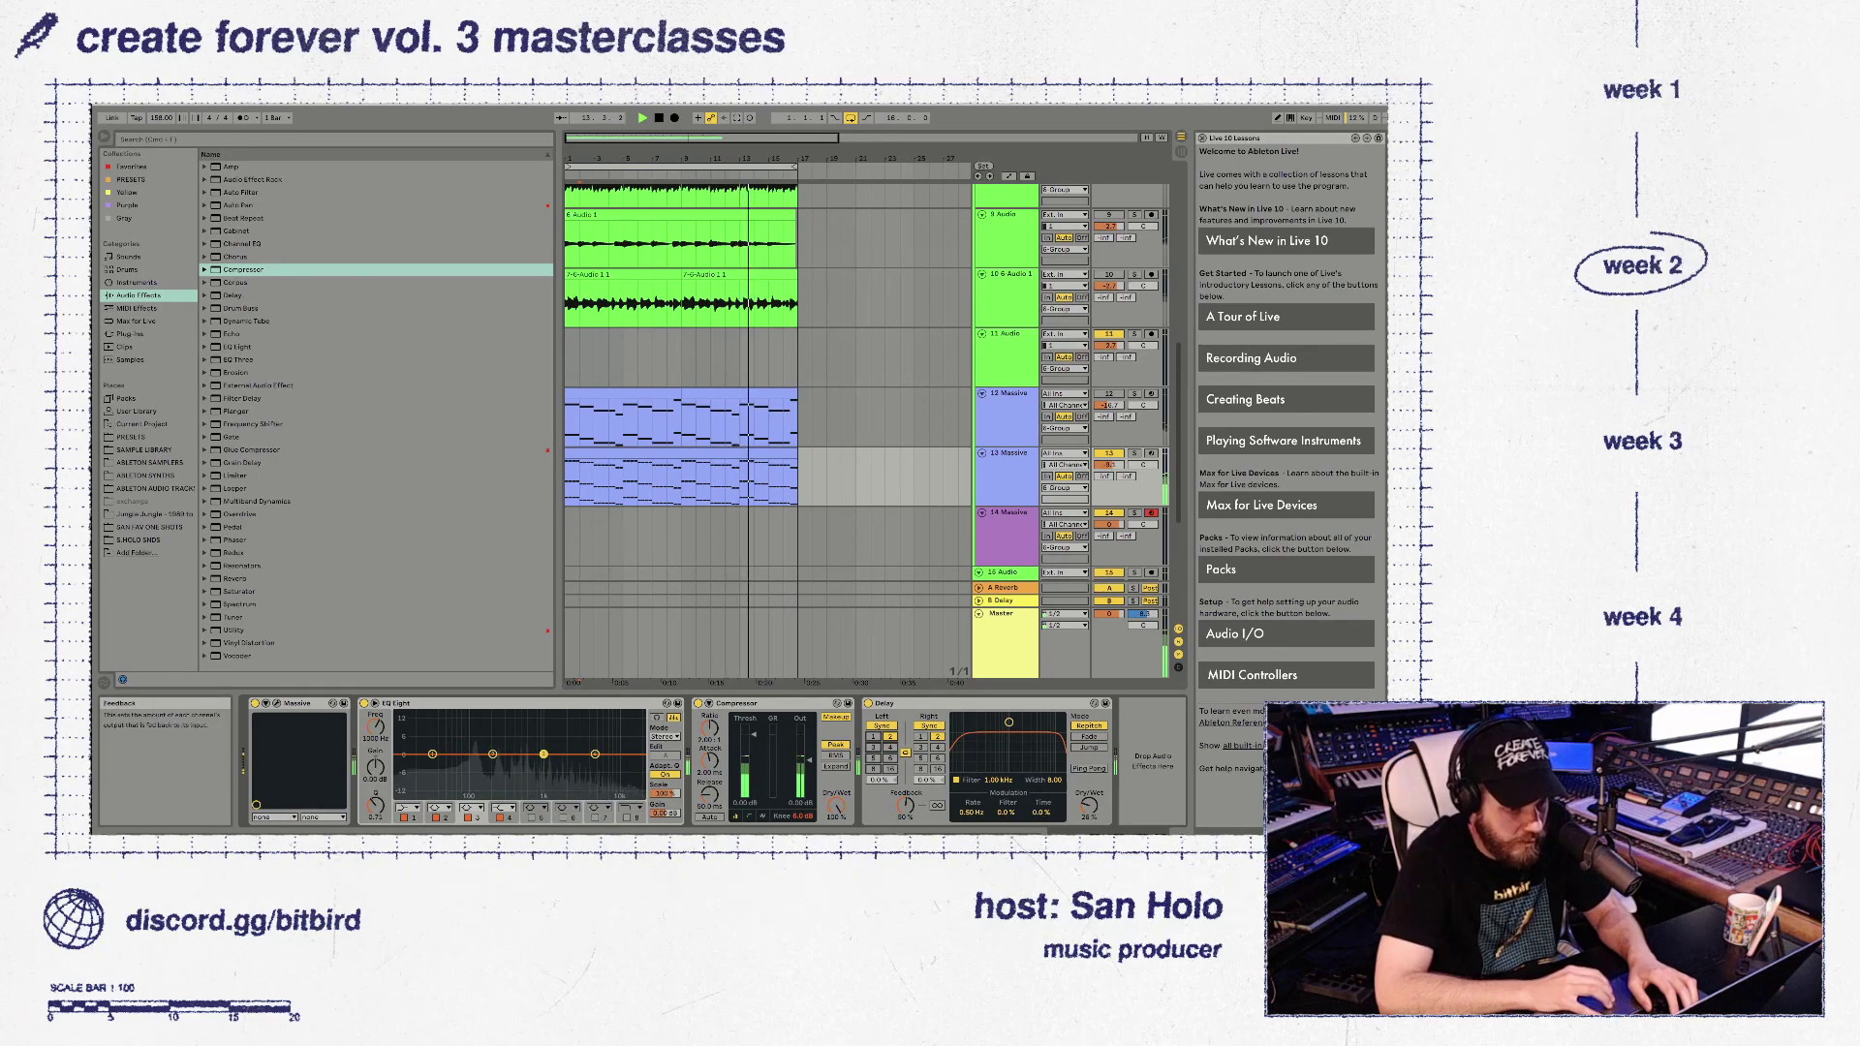
pyautogui.moveTo(928, 780); pyautogui.dragTo(881, 761)
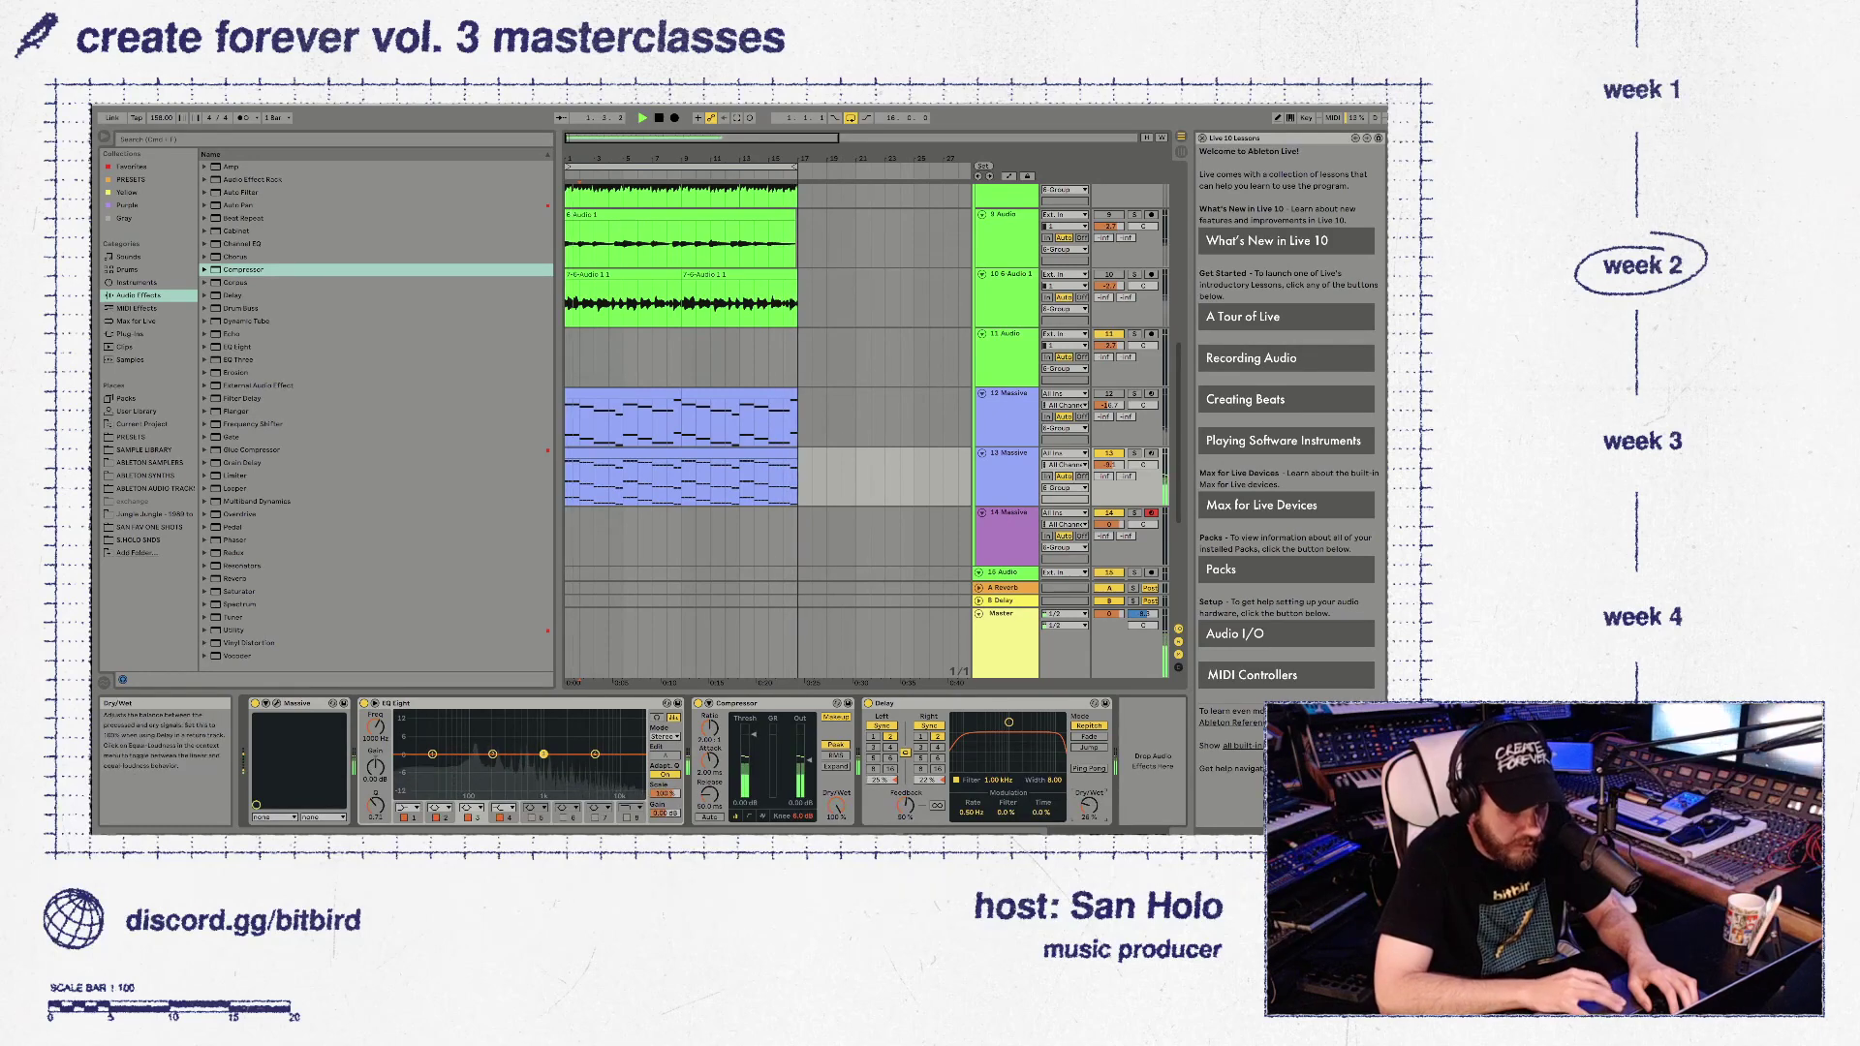
pyautogui.moveTo(1089, 806); pyautogui.dragTo(1089, 783)
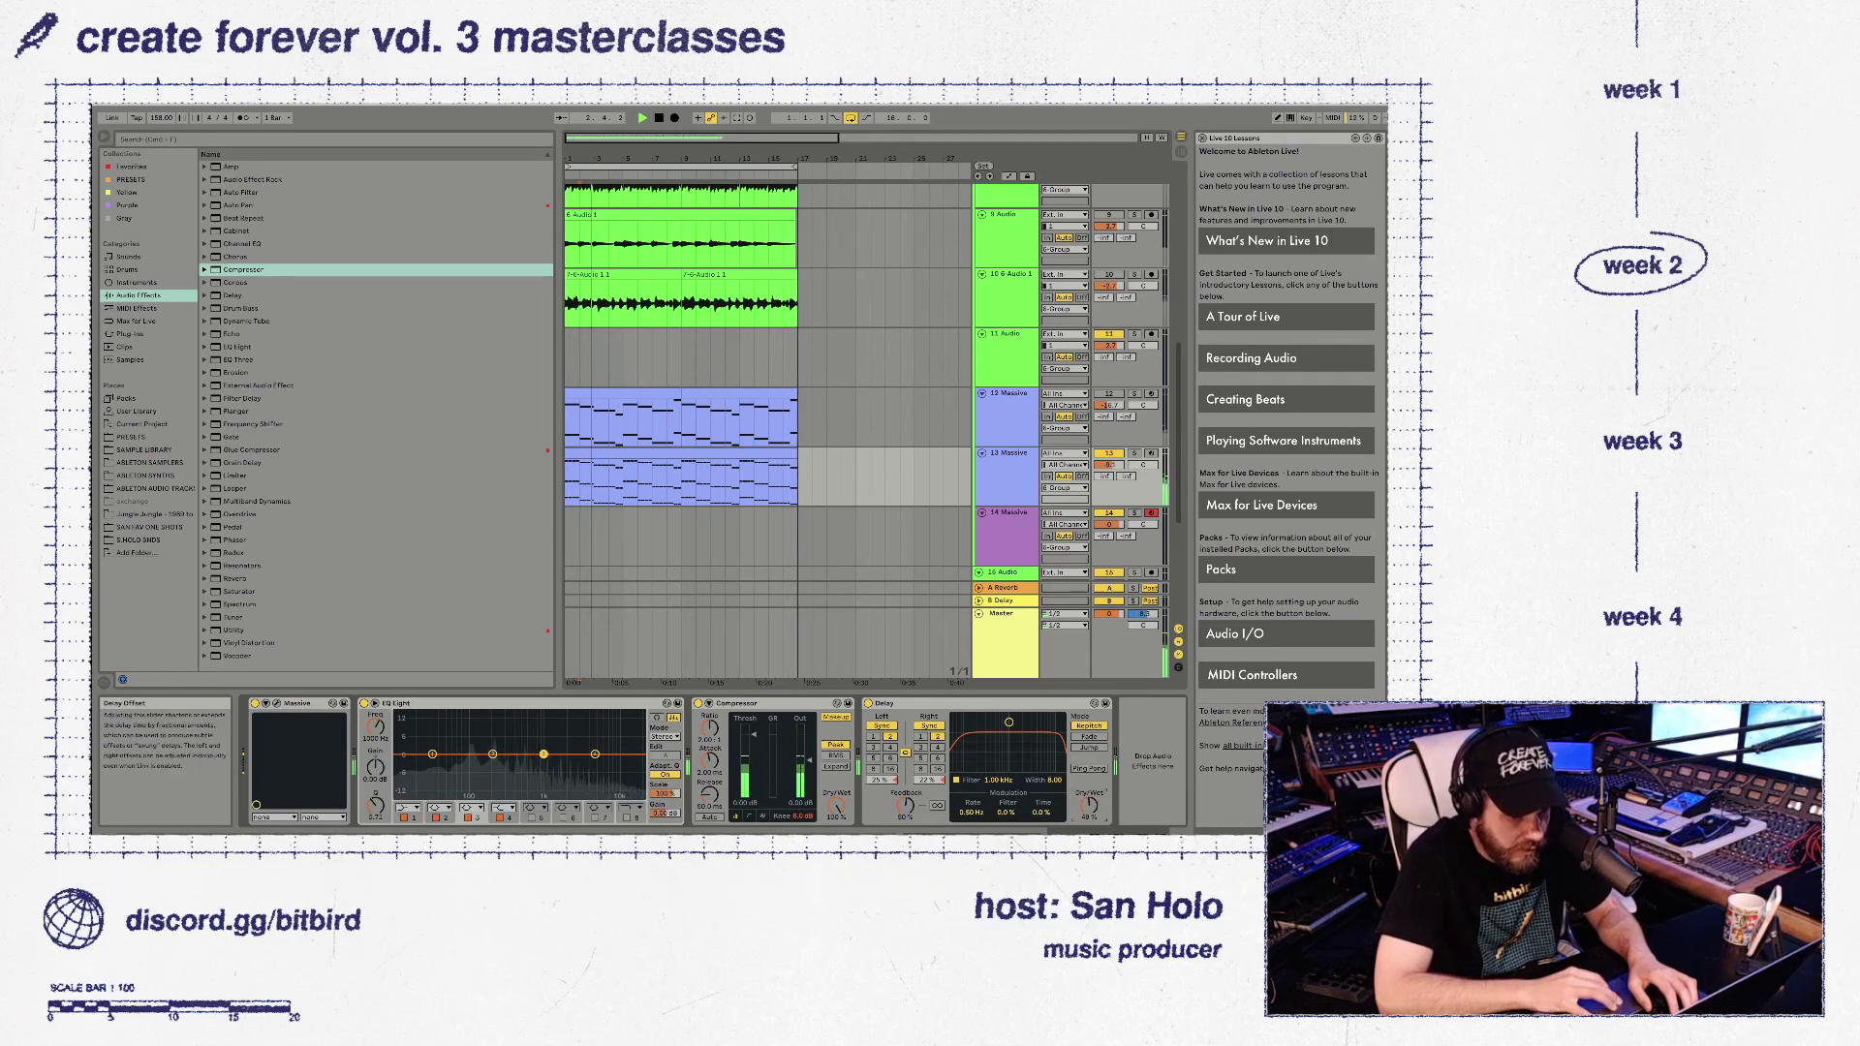
pyautogui.moveTo(928, 780); pyautogui.dragTo(880, 788)
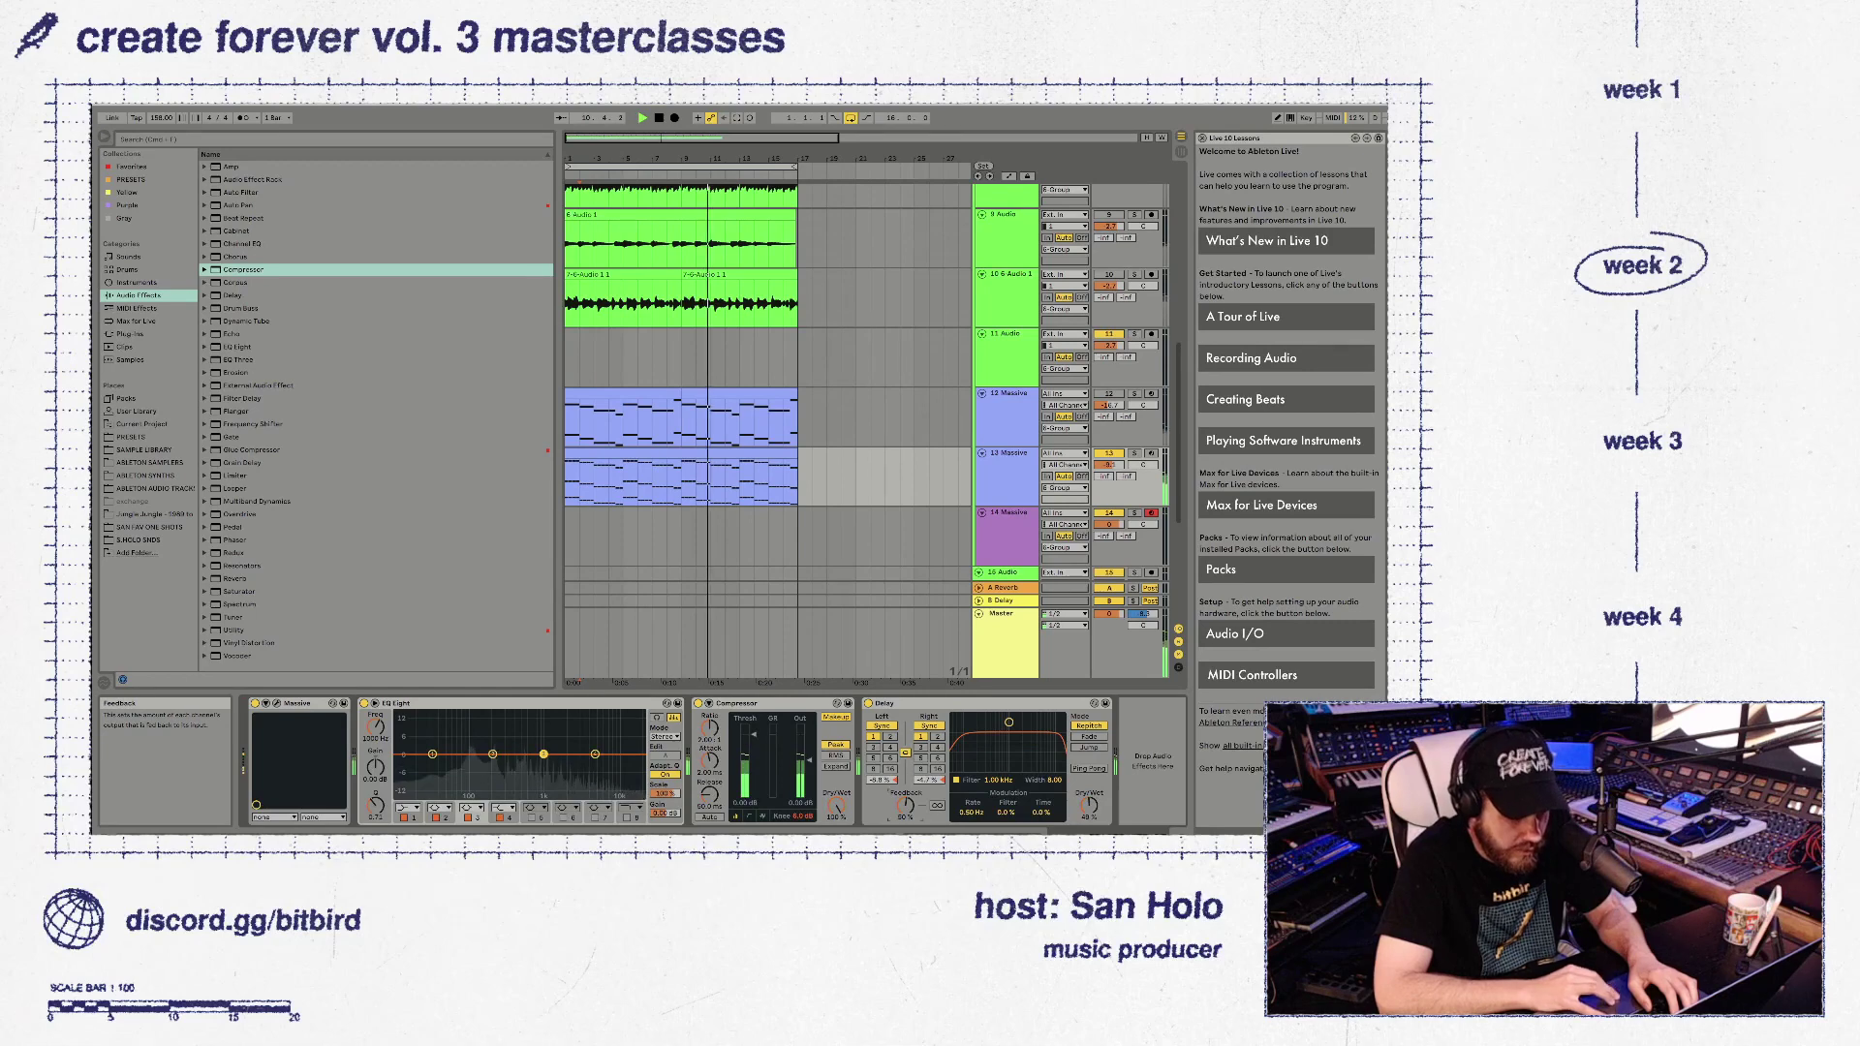
pyautogui.moveTo(1089, 805); pyautogui.dragTo(1089, 834)
# Insert a new MIDI track with Massive directly below the 13 Massive track
pyautogui.scroll(5, 678, 436)
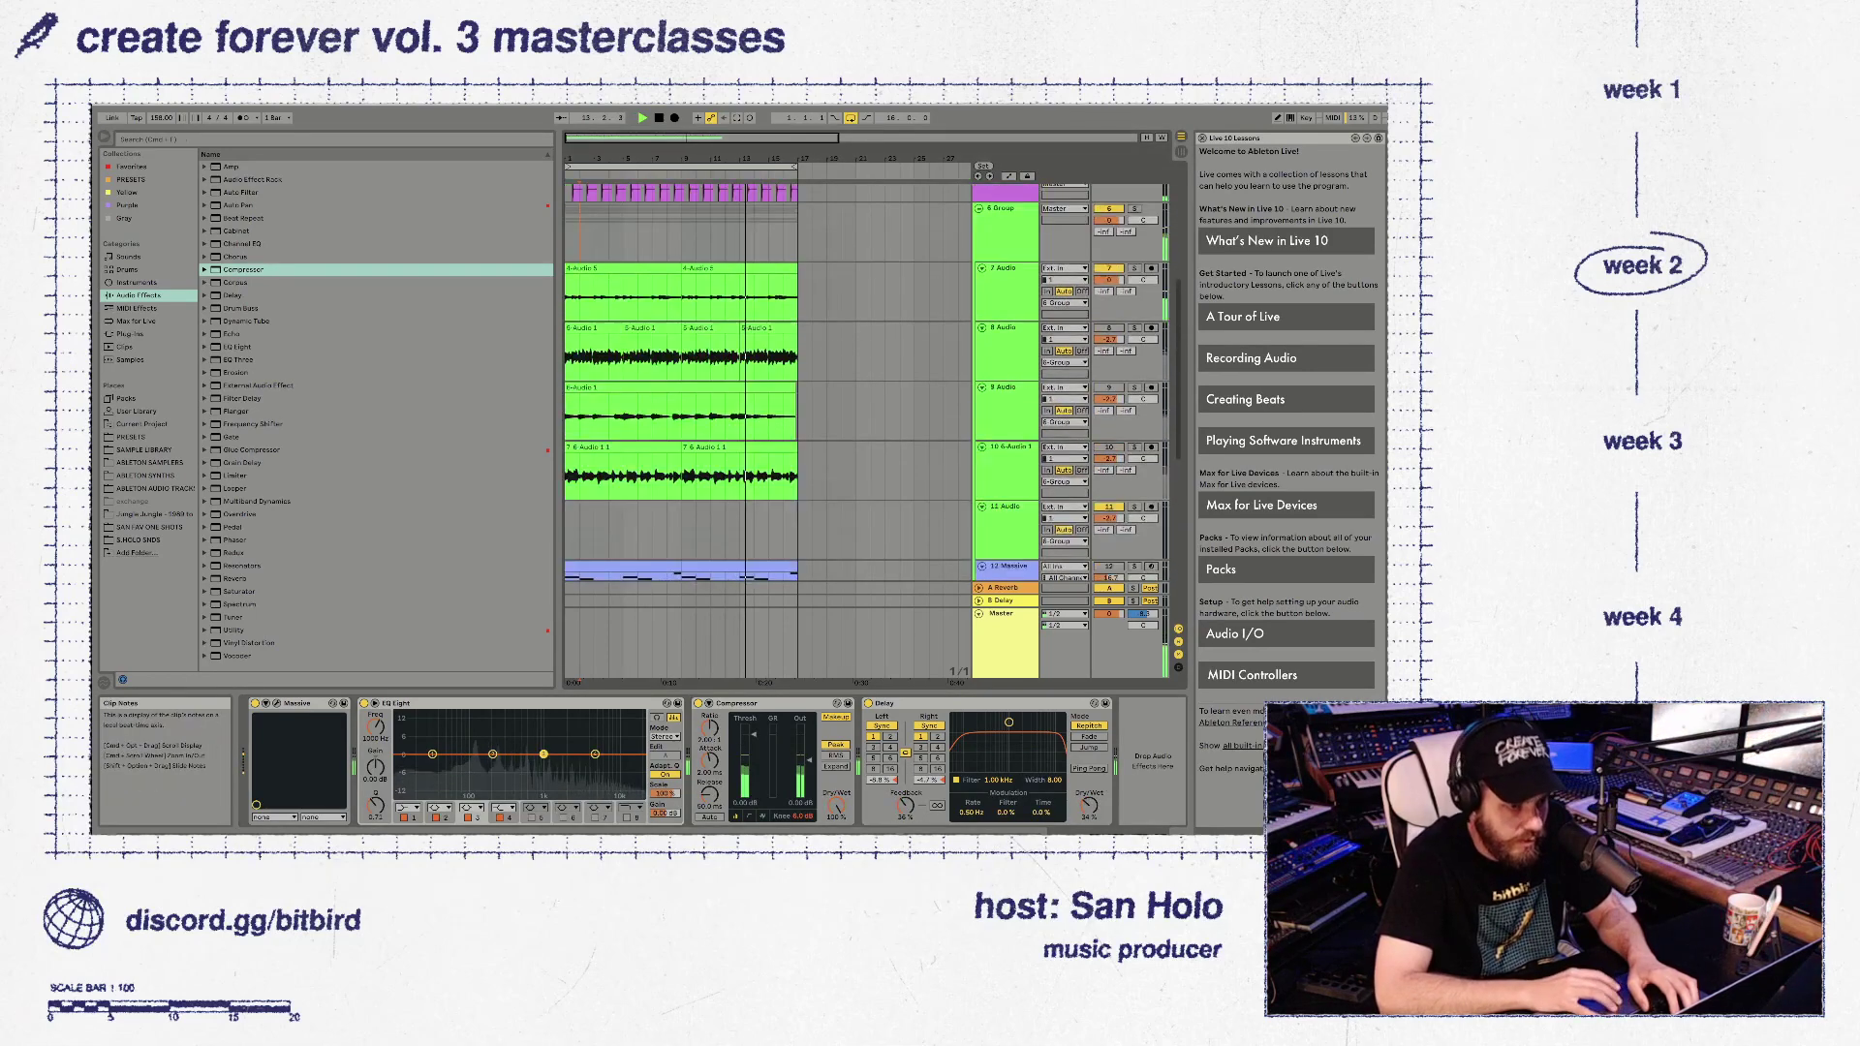
pyautogui.scroll(-5, 867, 432)
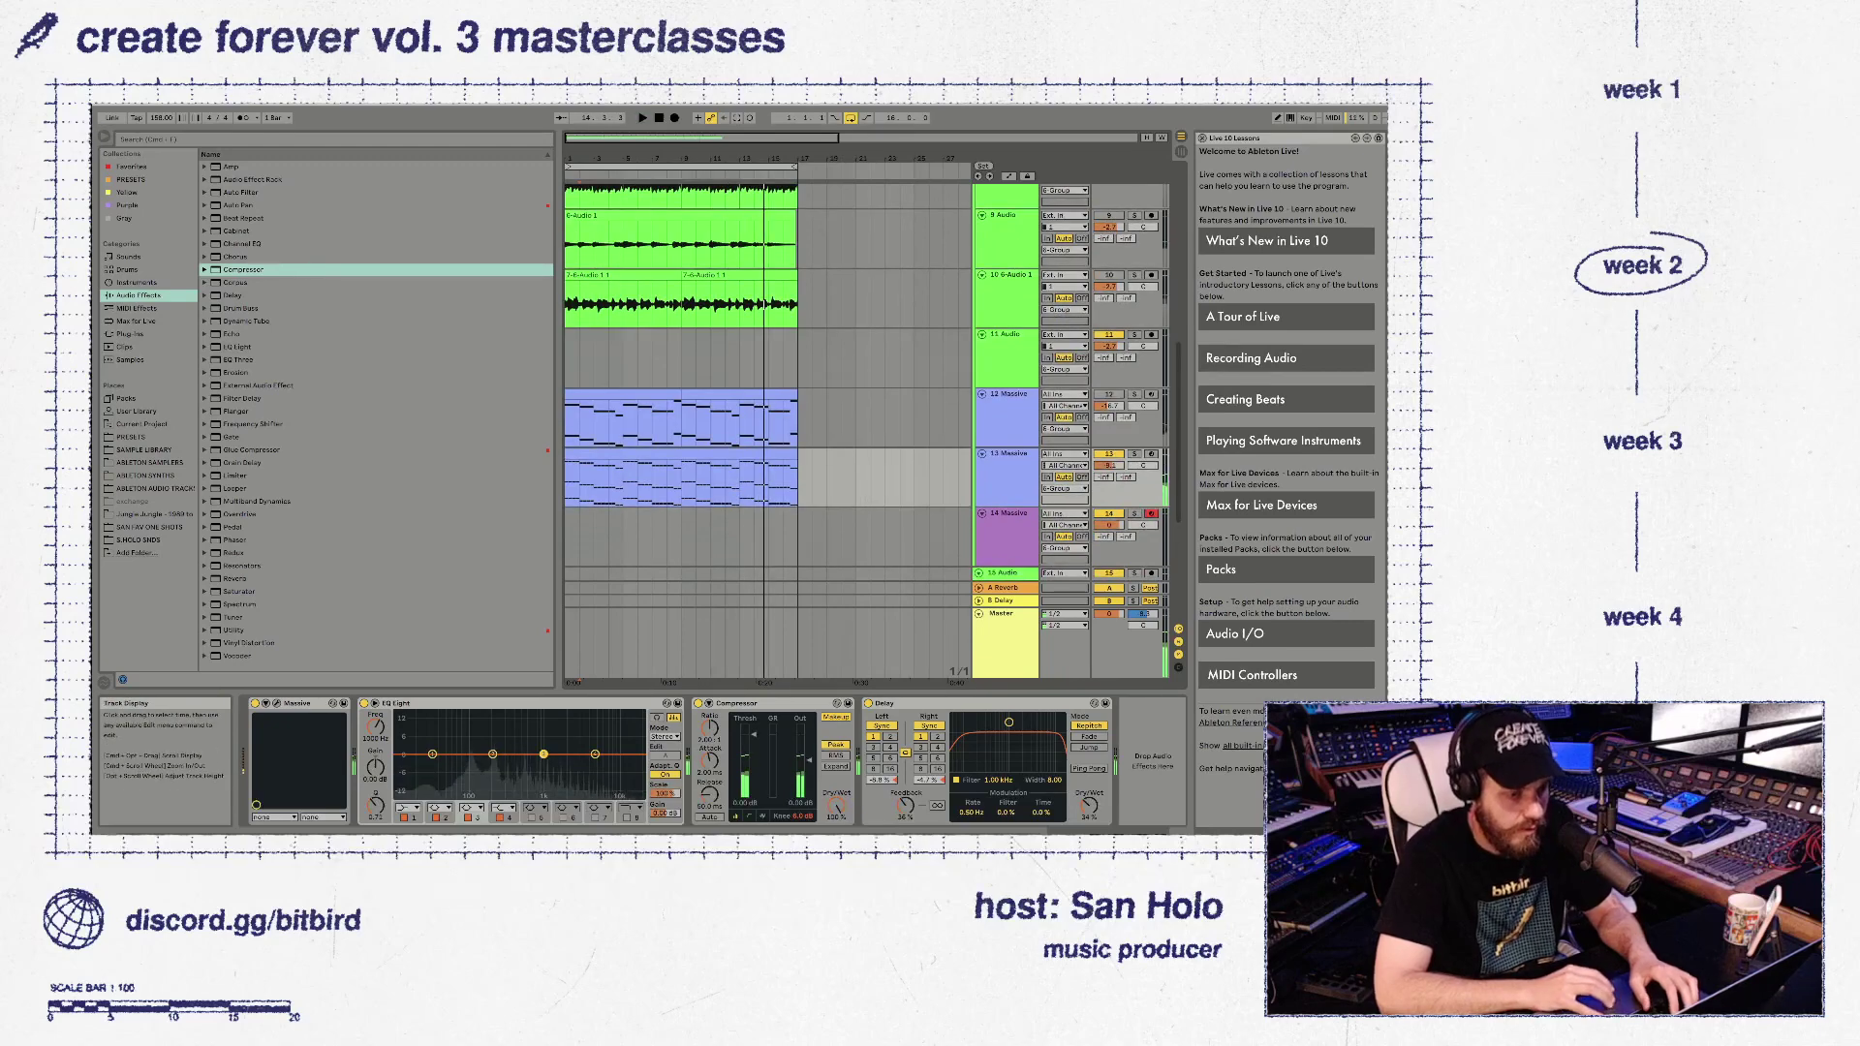
pyautogui.click(1008, 465)
pyautogui.press('super+shift+t')
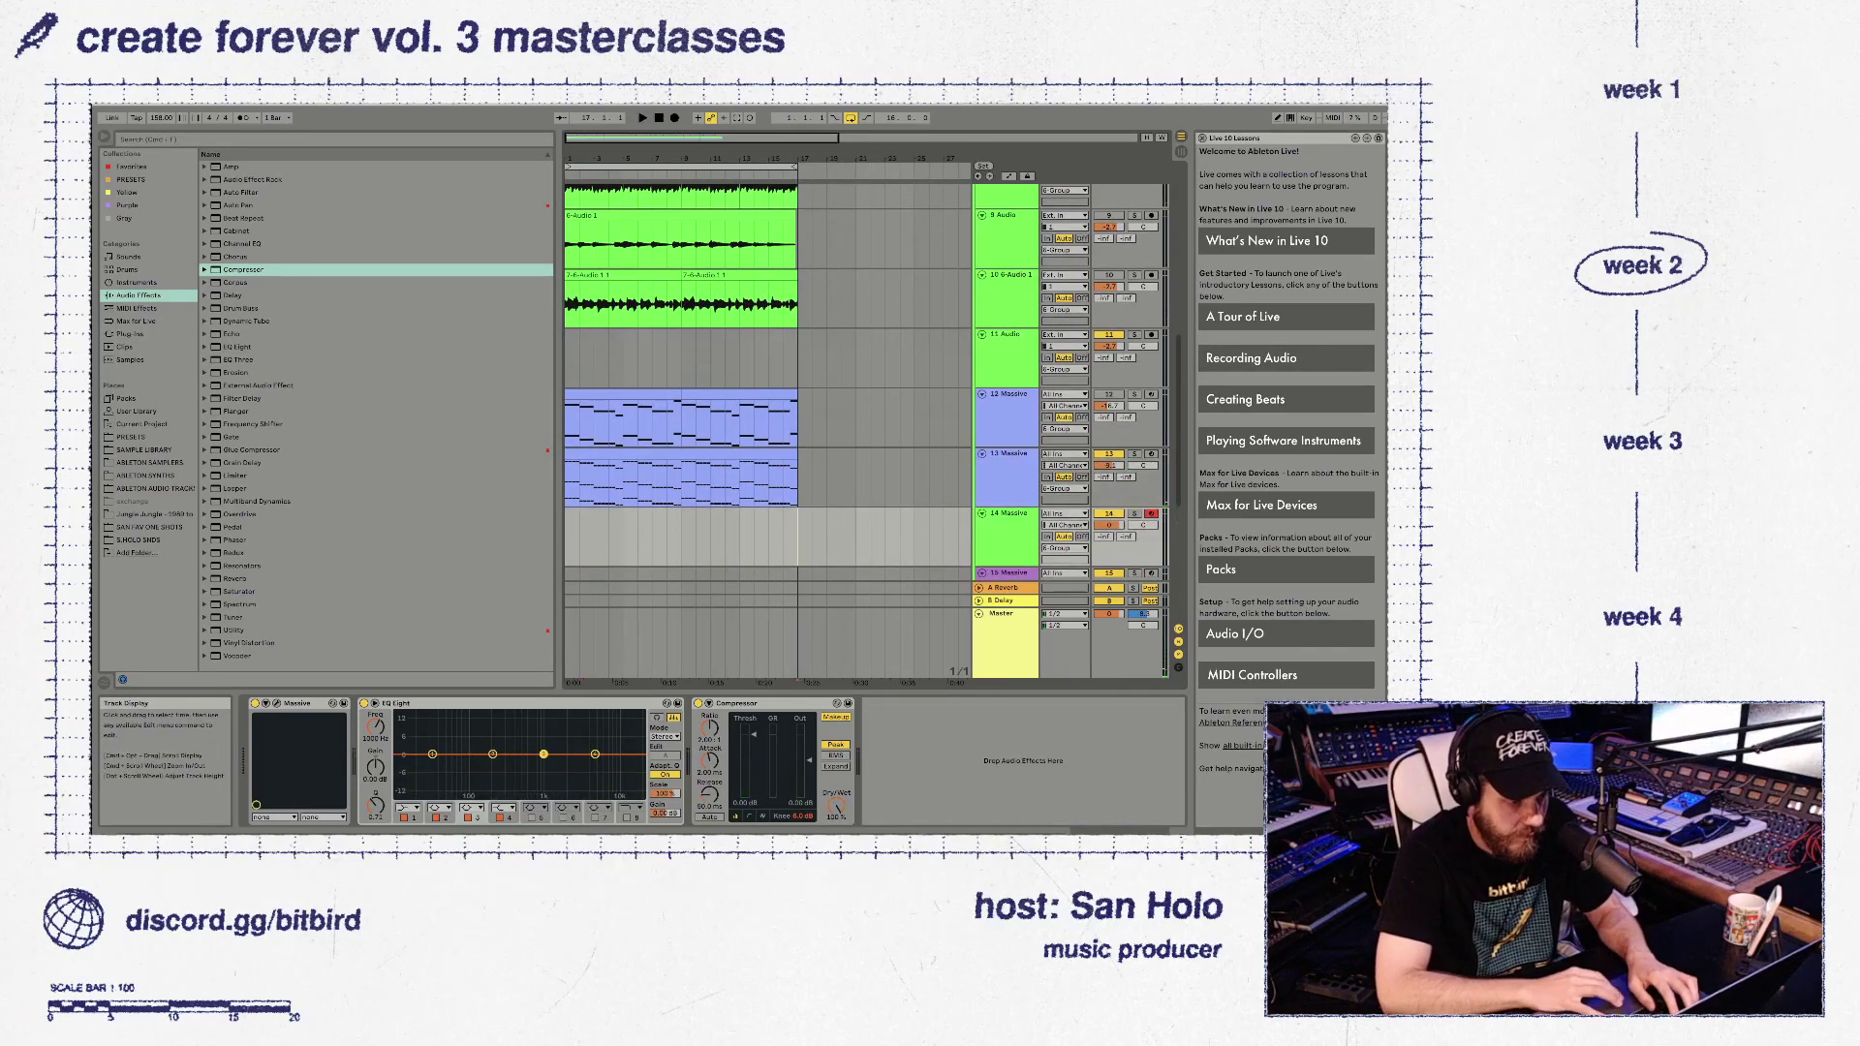
pyautogui.moveTo(798, 536); pyautogui.dragTo(563, 535)
pyautogui.press('super+shift+m')
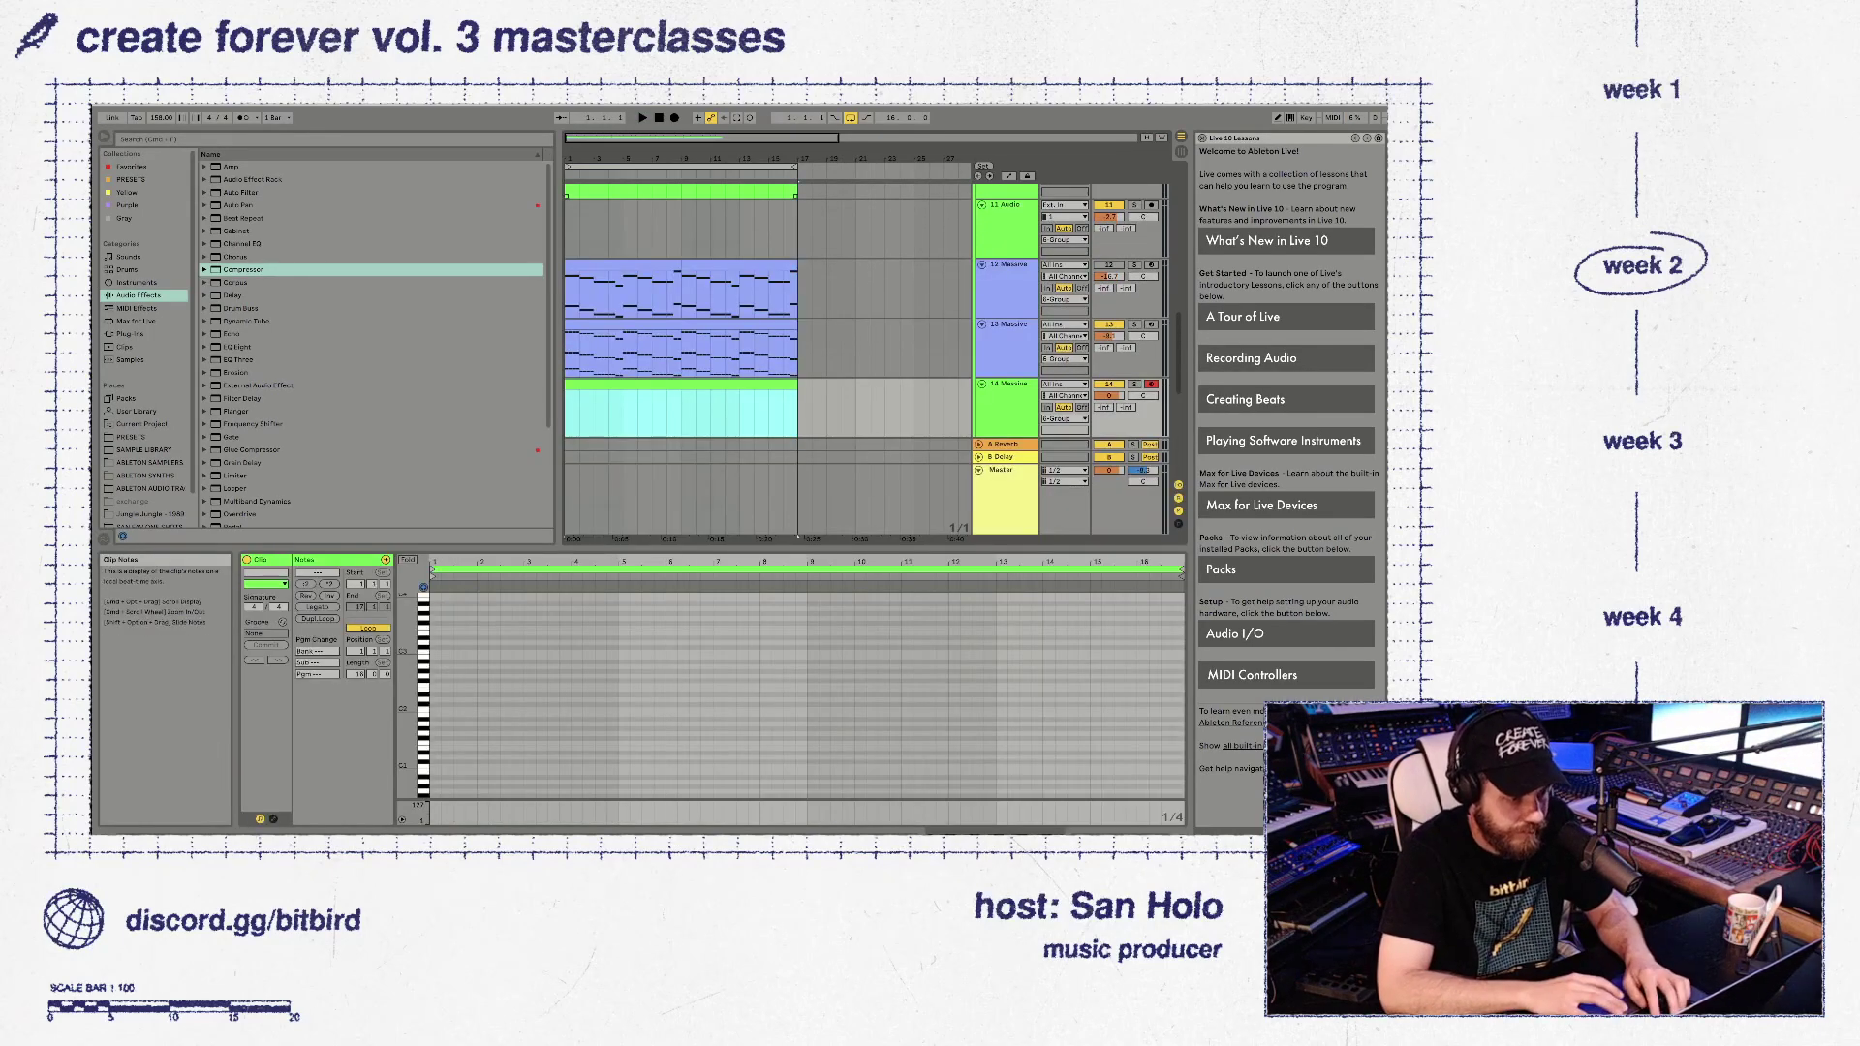
pyautogui.press('space')
pyautogui.press('space')
pyautogui.press('super+z')
pyautogui.press('super+z')
pyautogui.press('super+z')
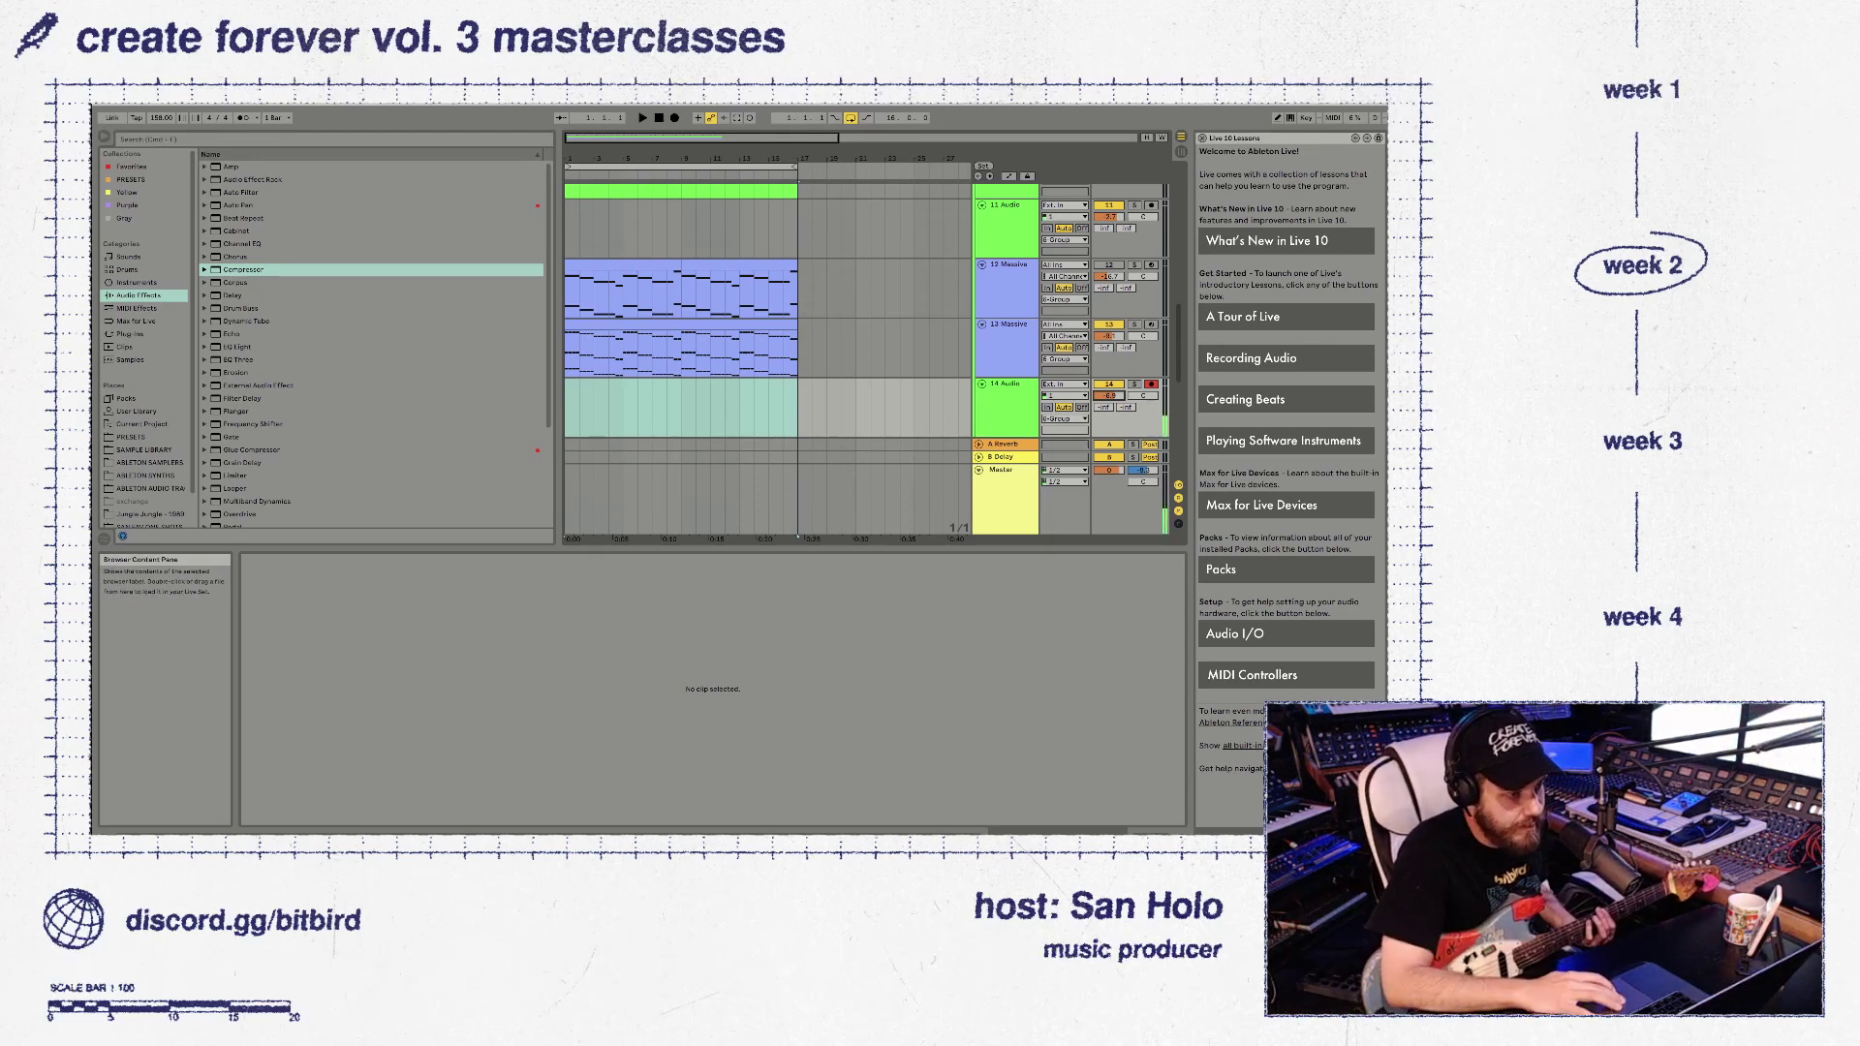
# Load the favorite CLA Guitars Stereo plug-in onto the new 14 Audio track and adjust the track's volume
pyautogui.click(132, 167)
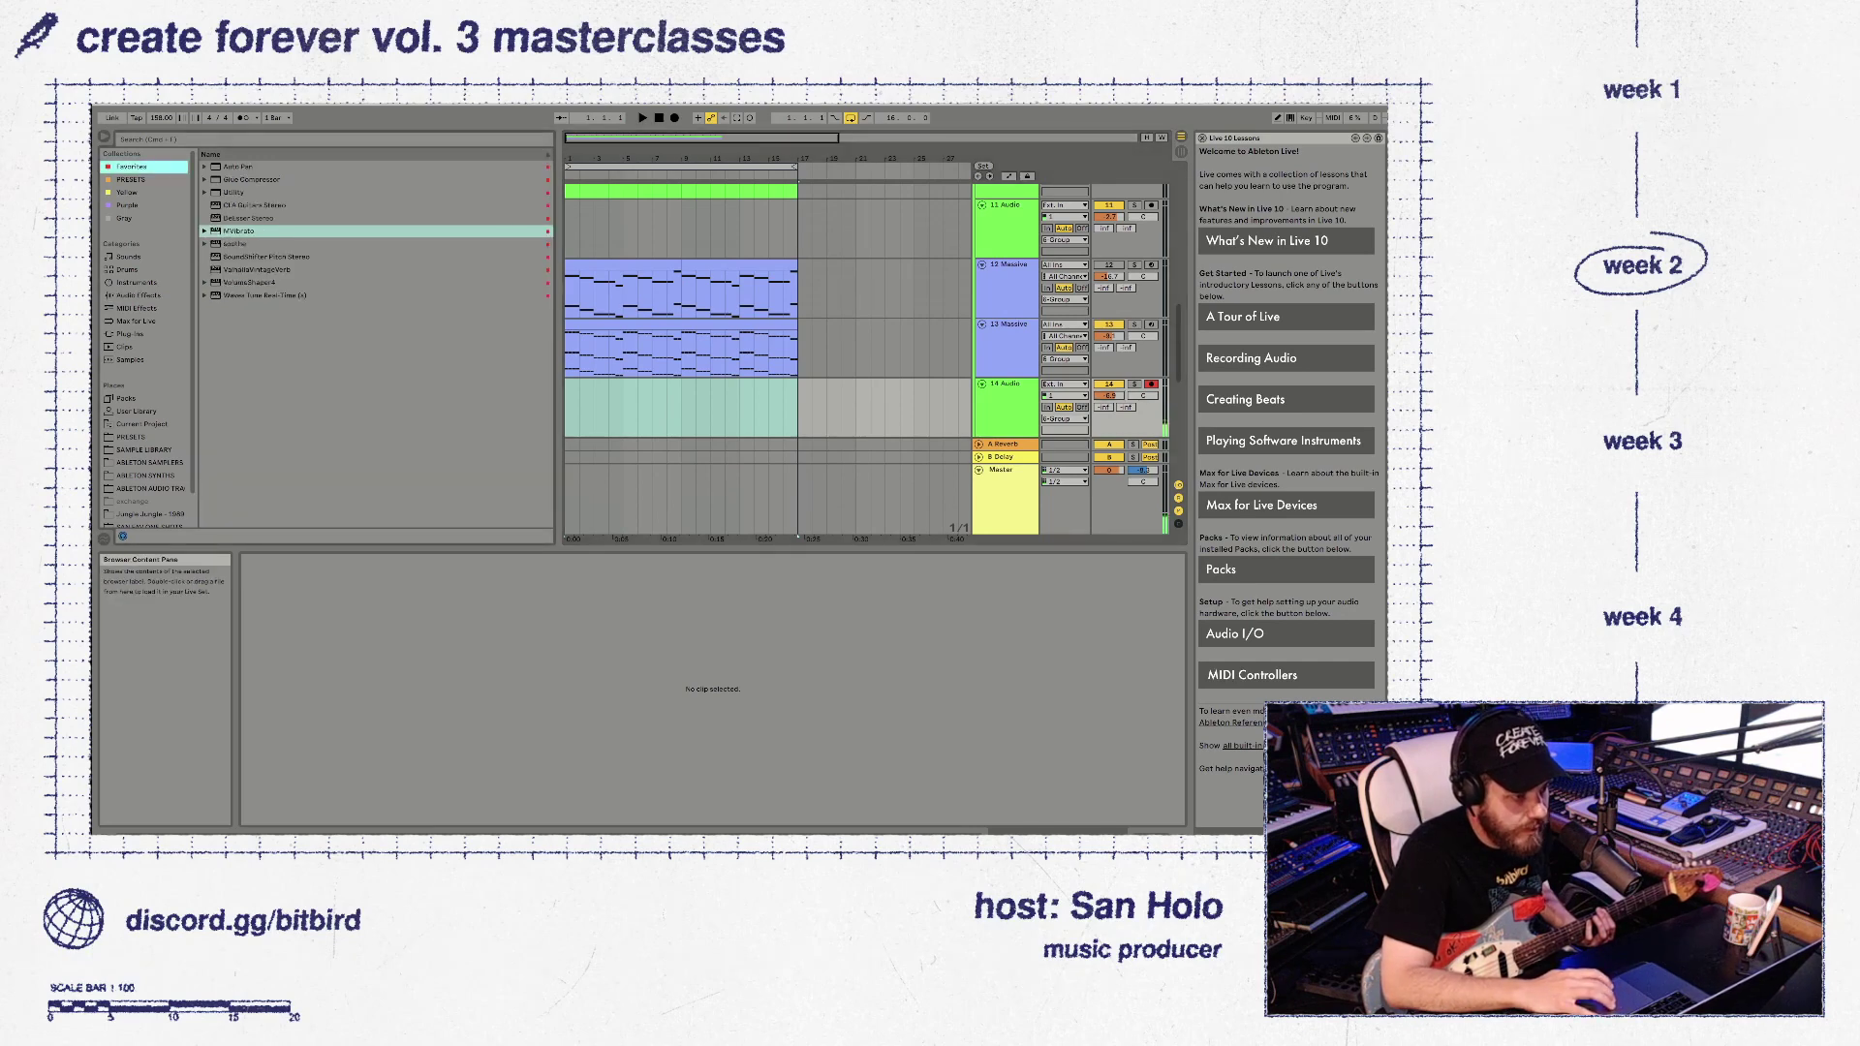
pyautogui.click(254, 205)
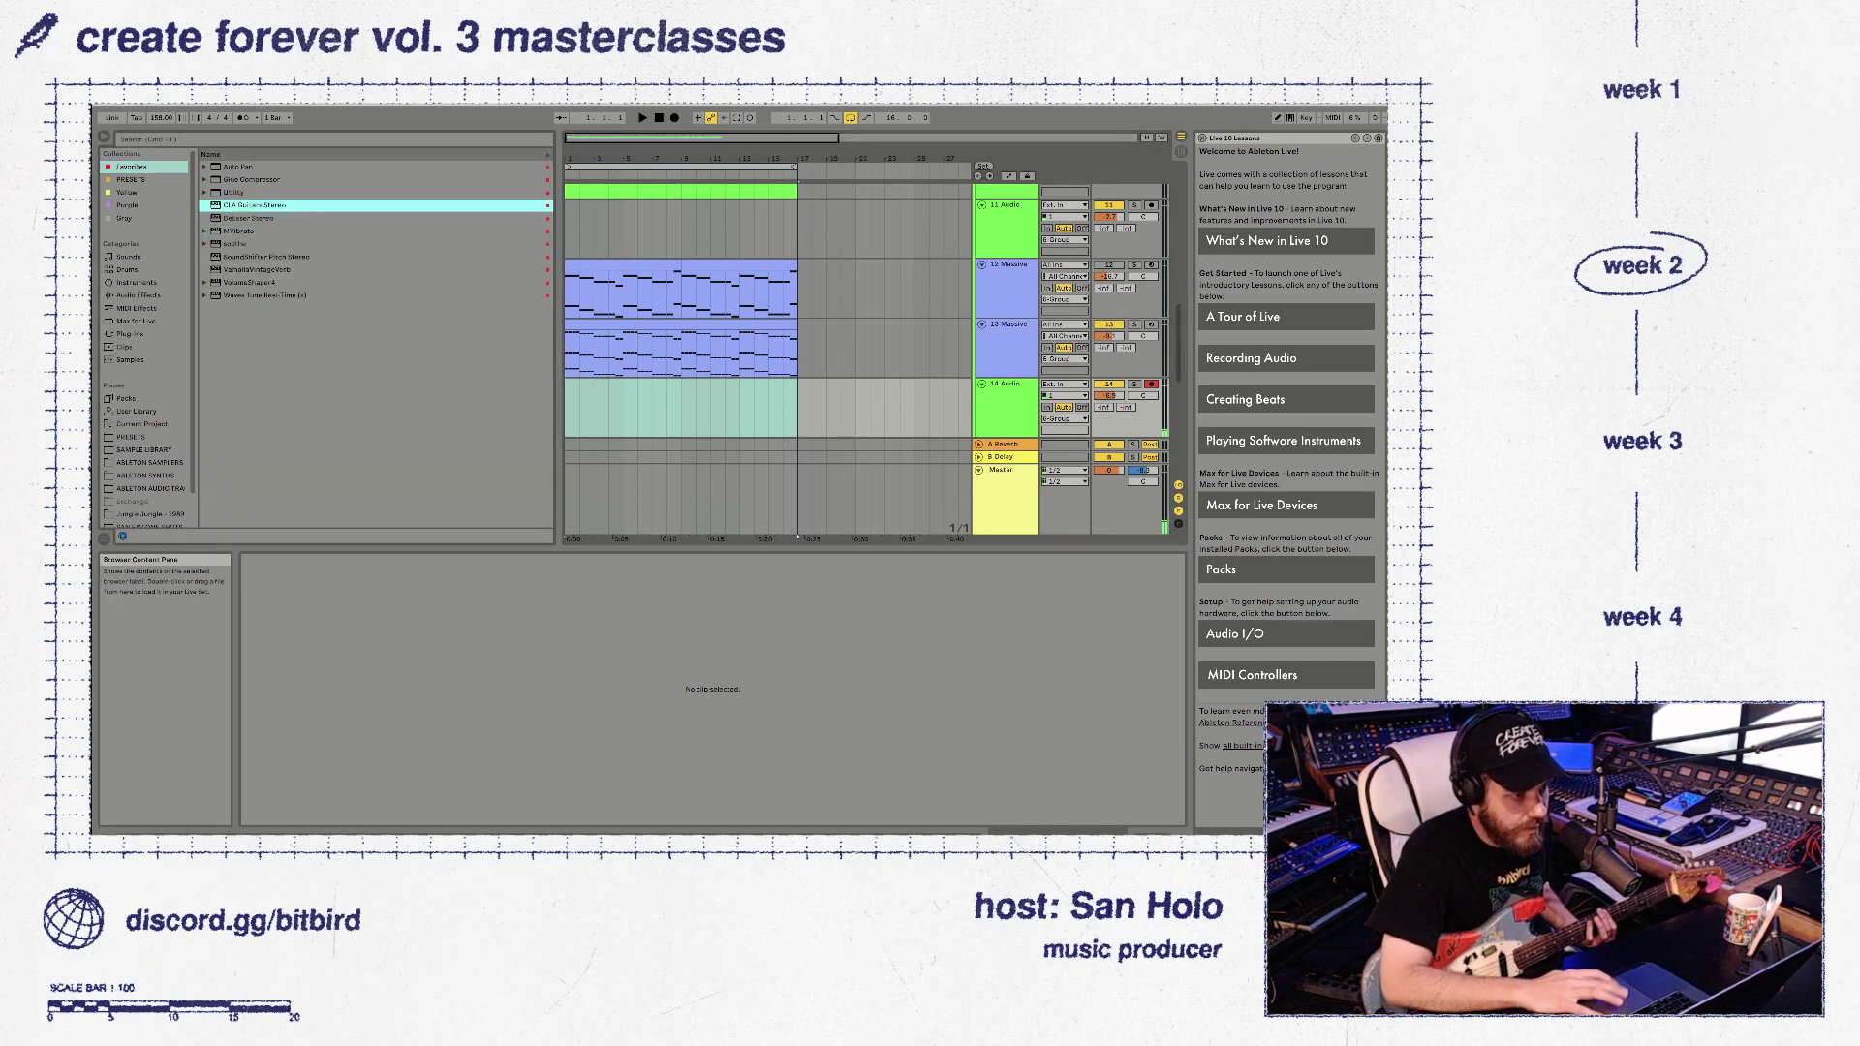
pyautogui.doubleClick(254, 205)
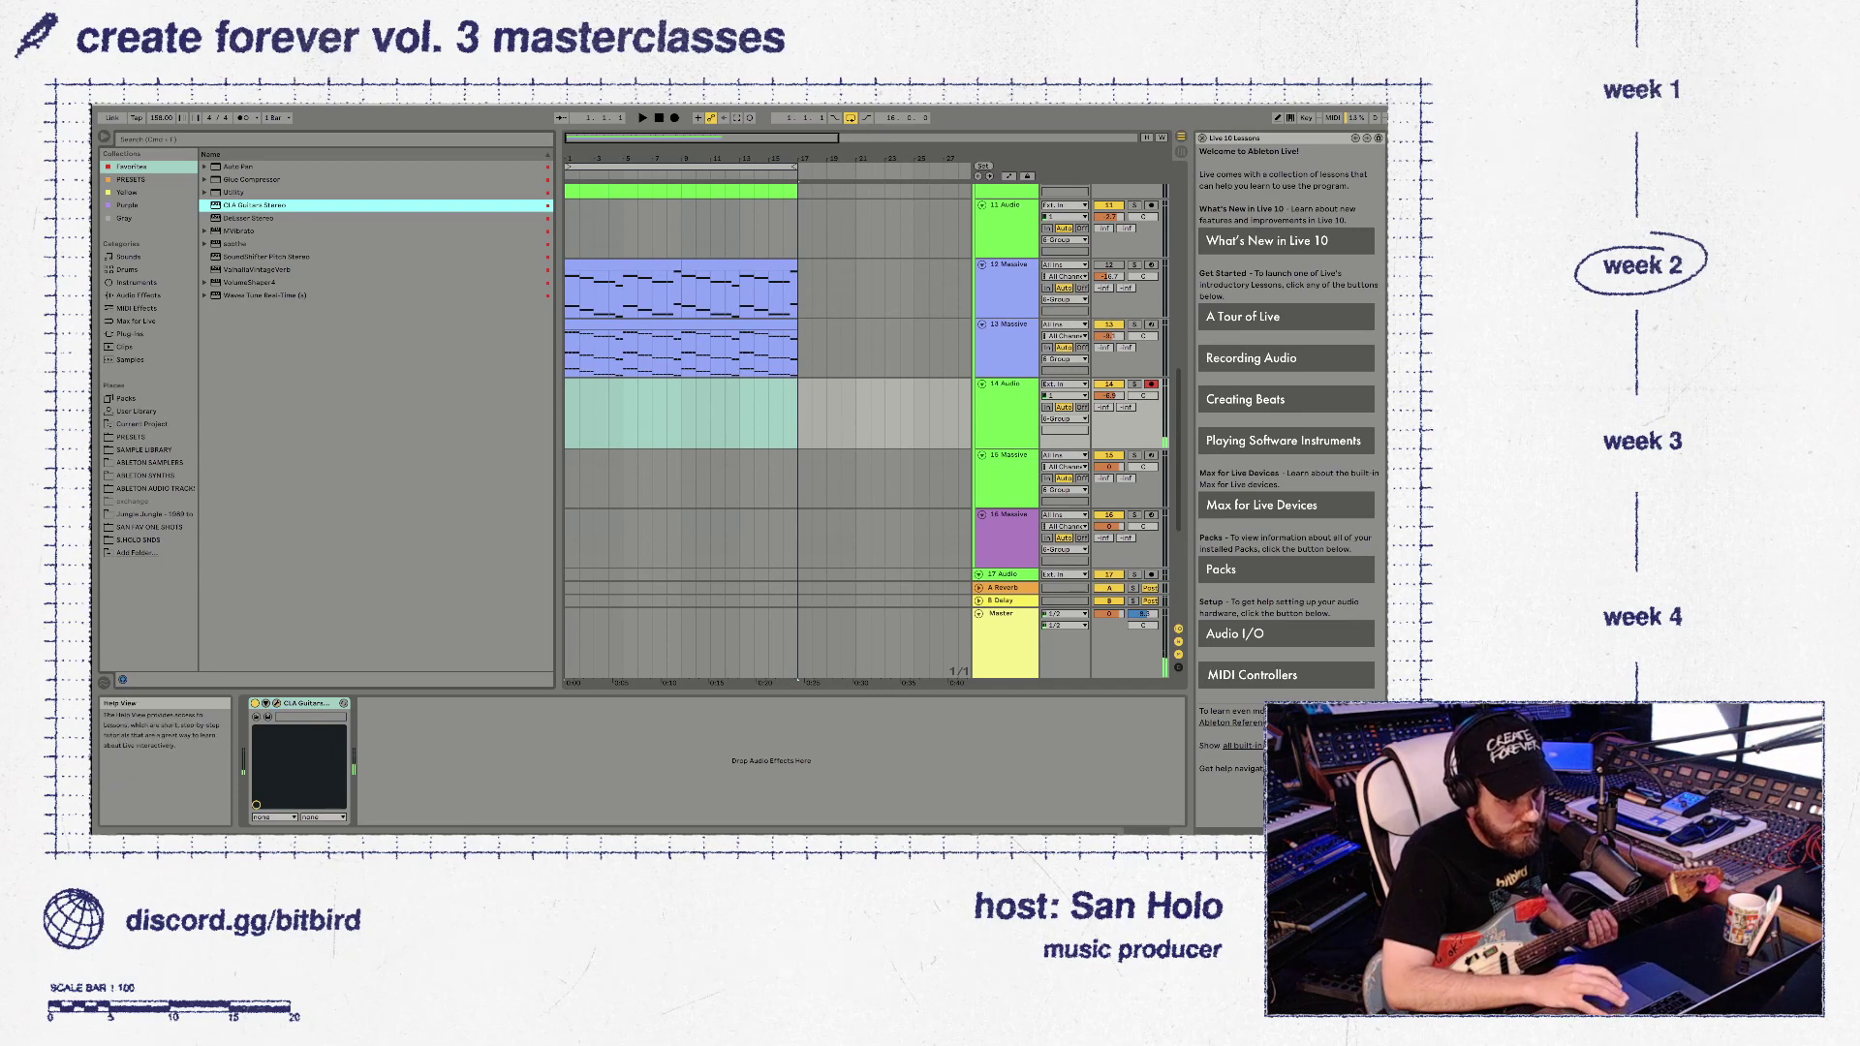
pyautogui.click(1106, 396)
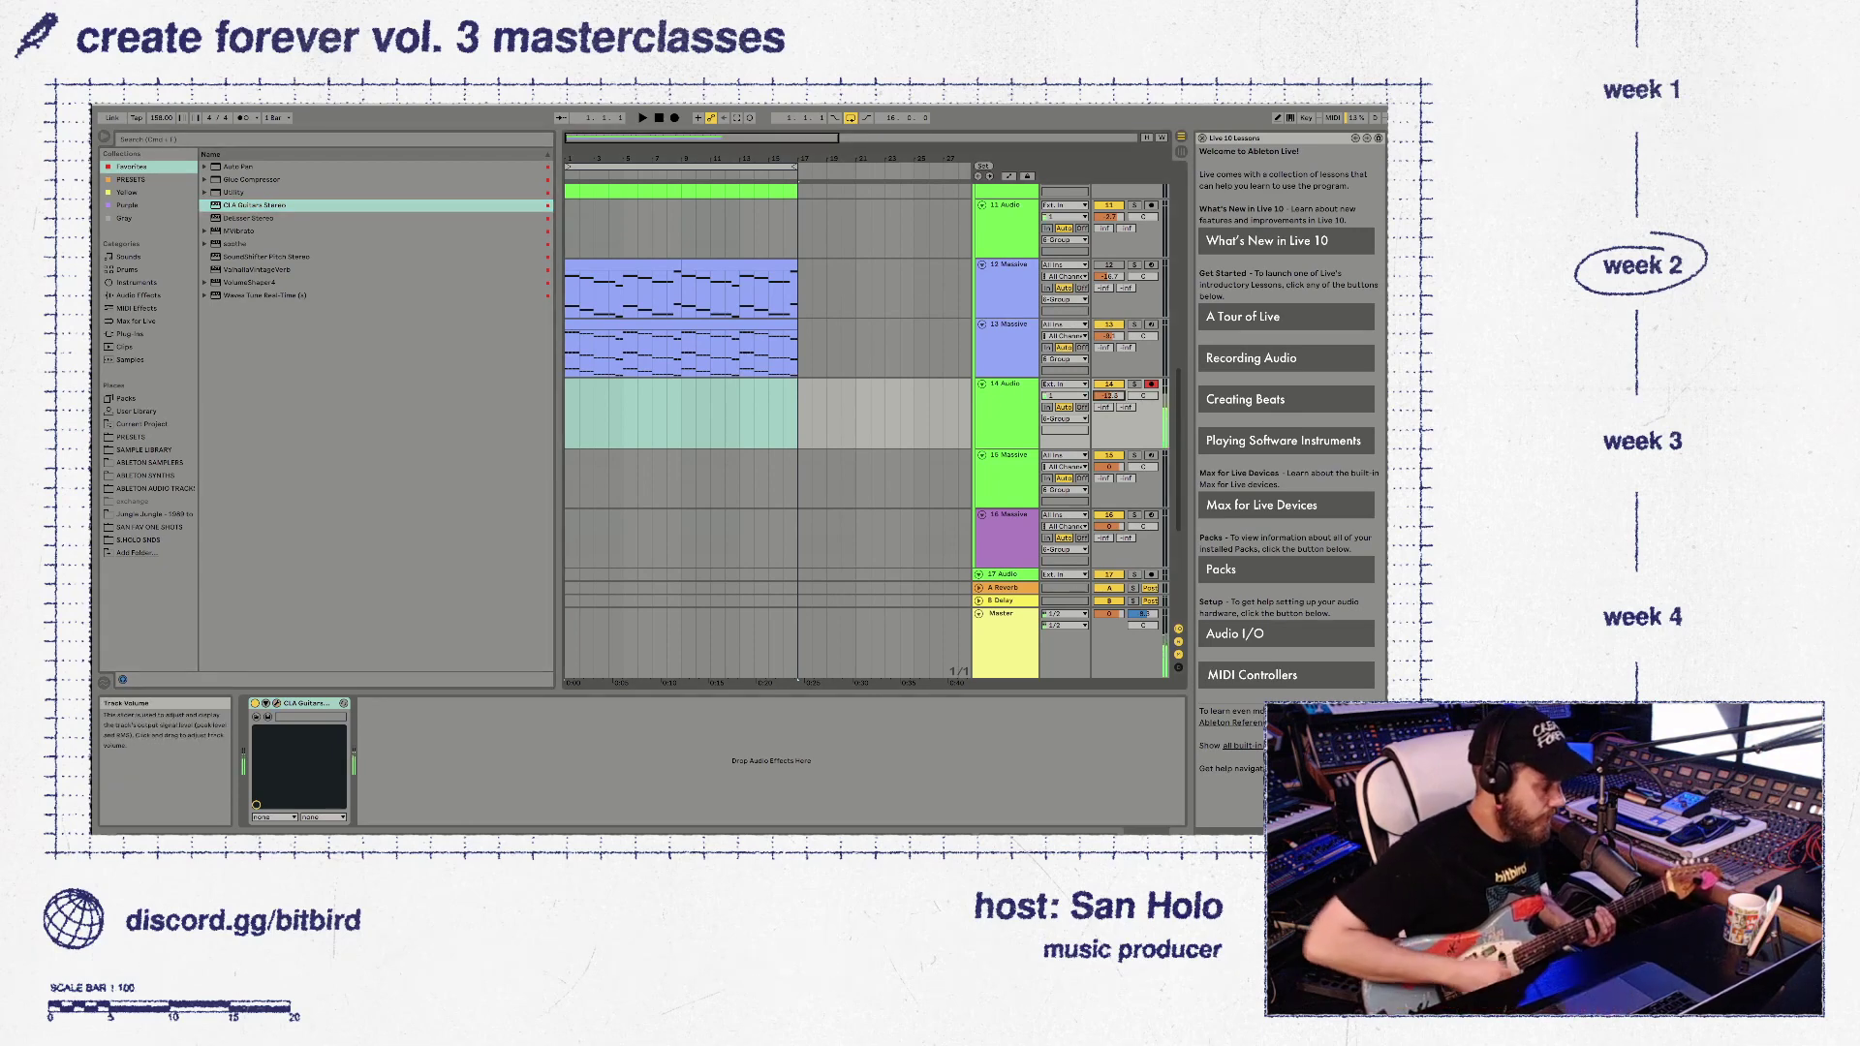
# Record a guitar take on the 14 Audio track from bar 1 to about bar 9
pyautogui.press('space')
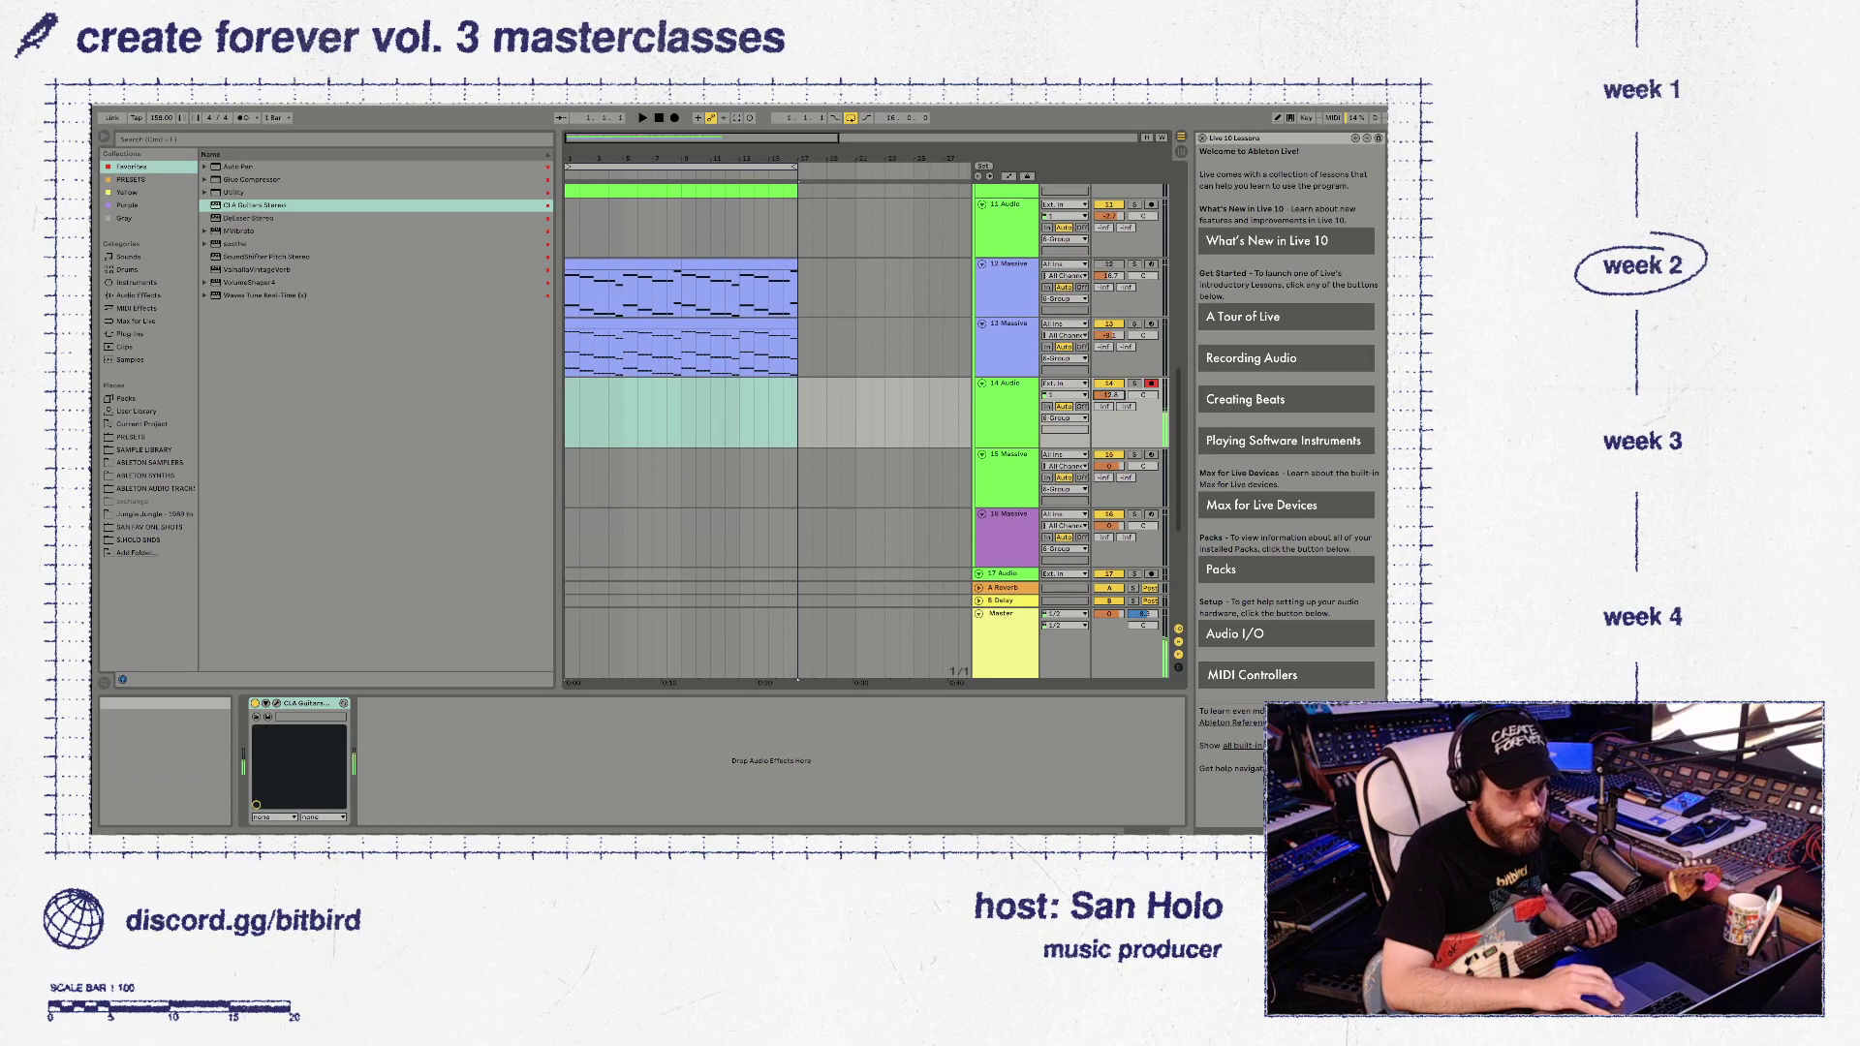
pyautogui.click(678, 411)
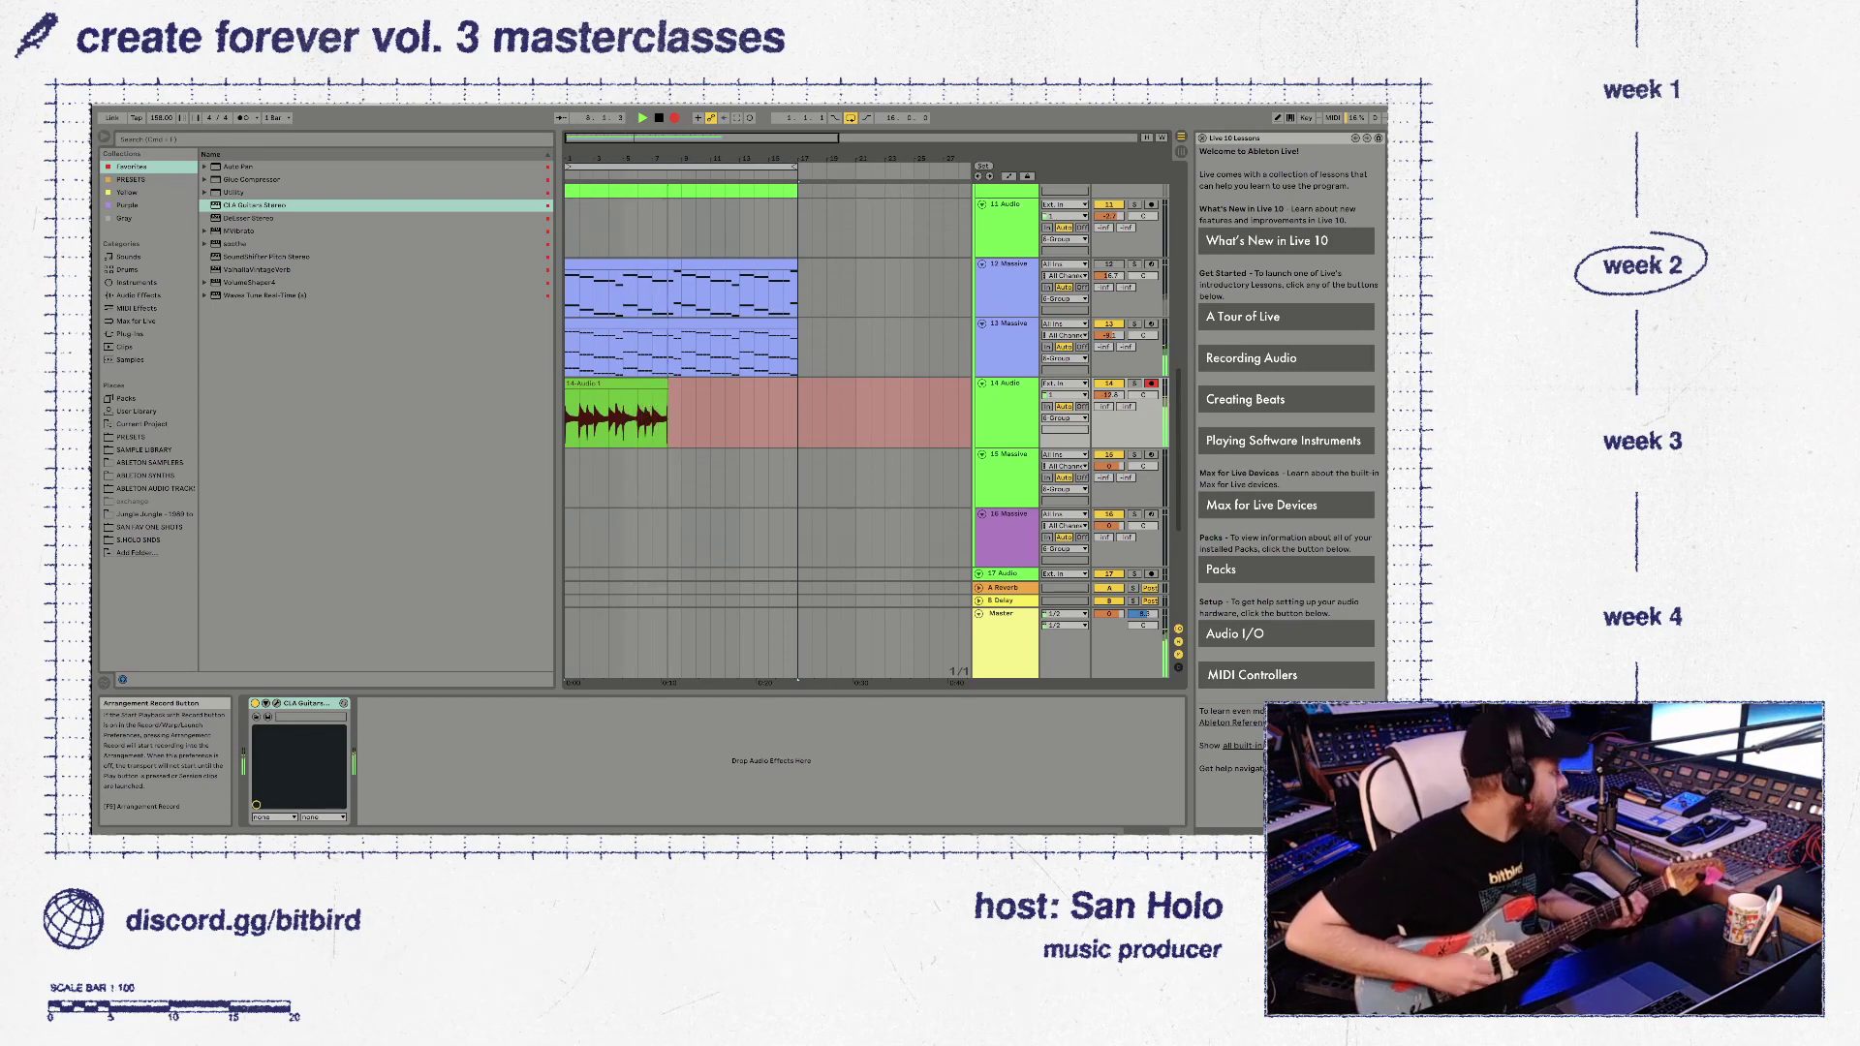
pyautogui.click(676, 117)
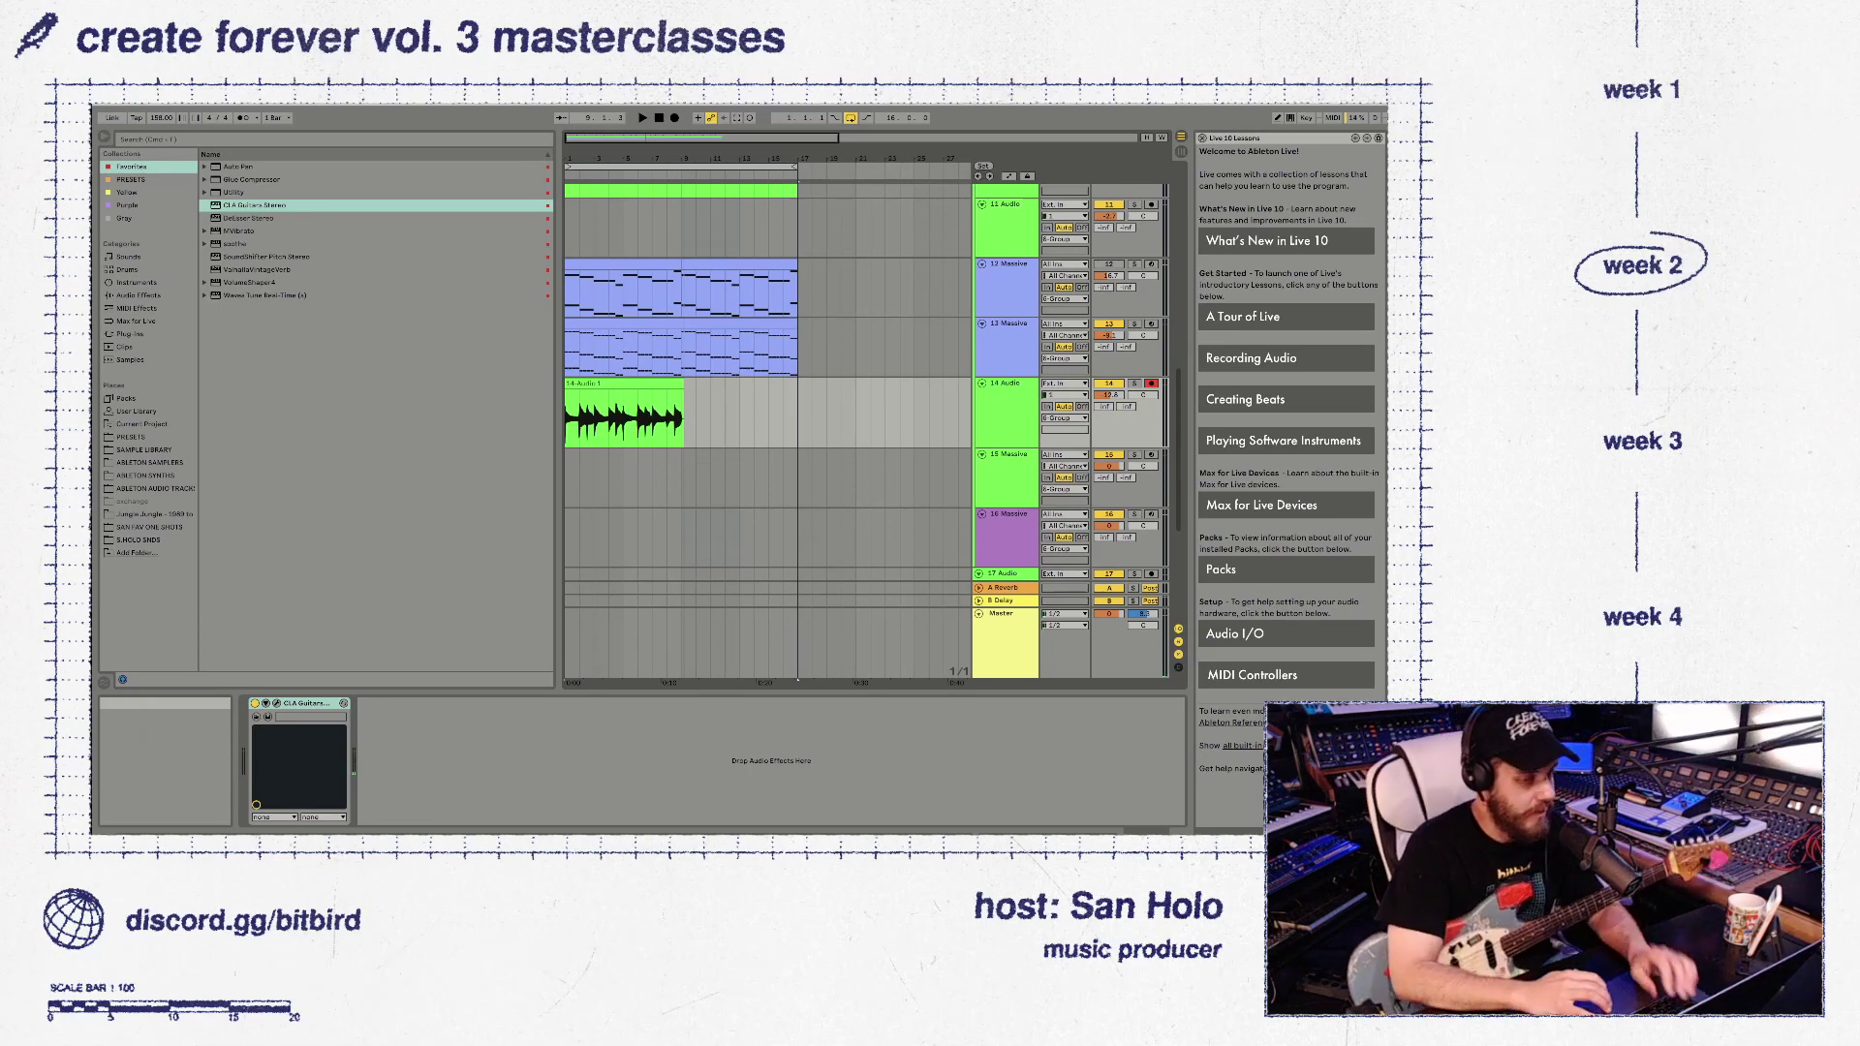
# Play back the recorded guitar take and trim the end of its clip to bar 8
pyautogui.doubleClick(624, 383)
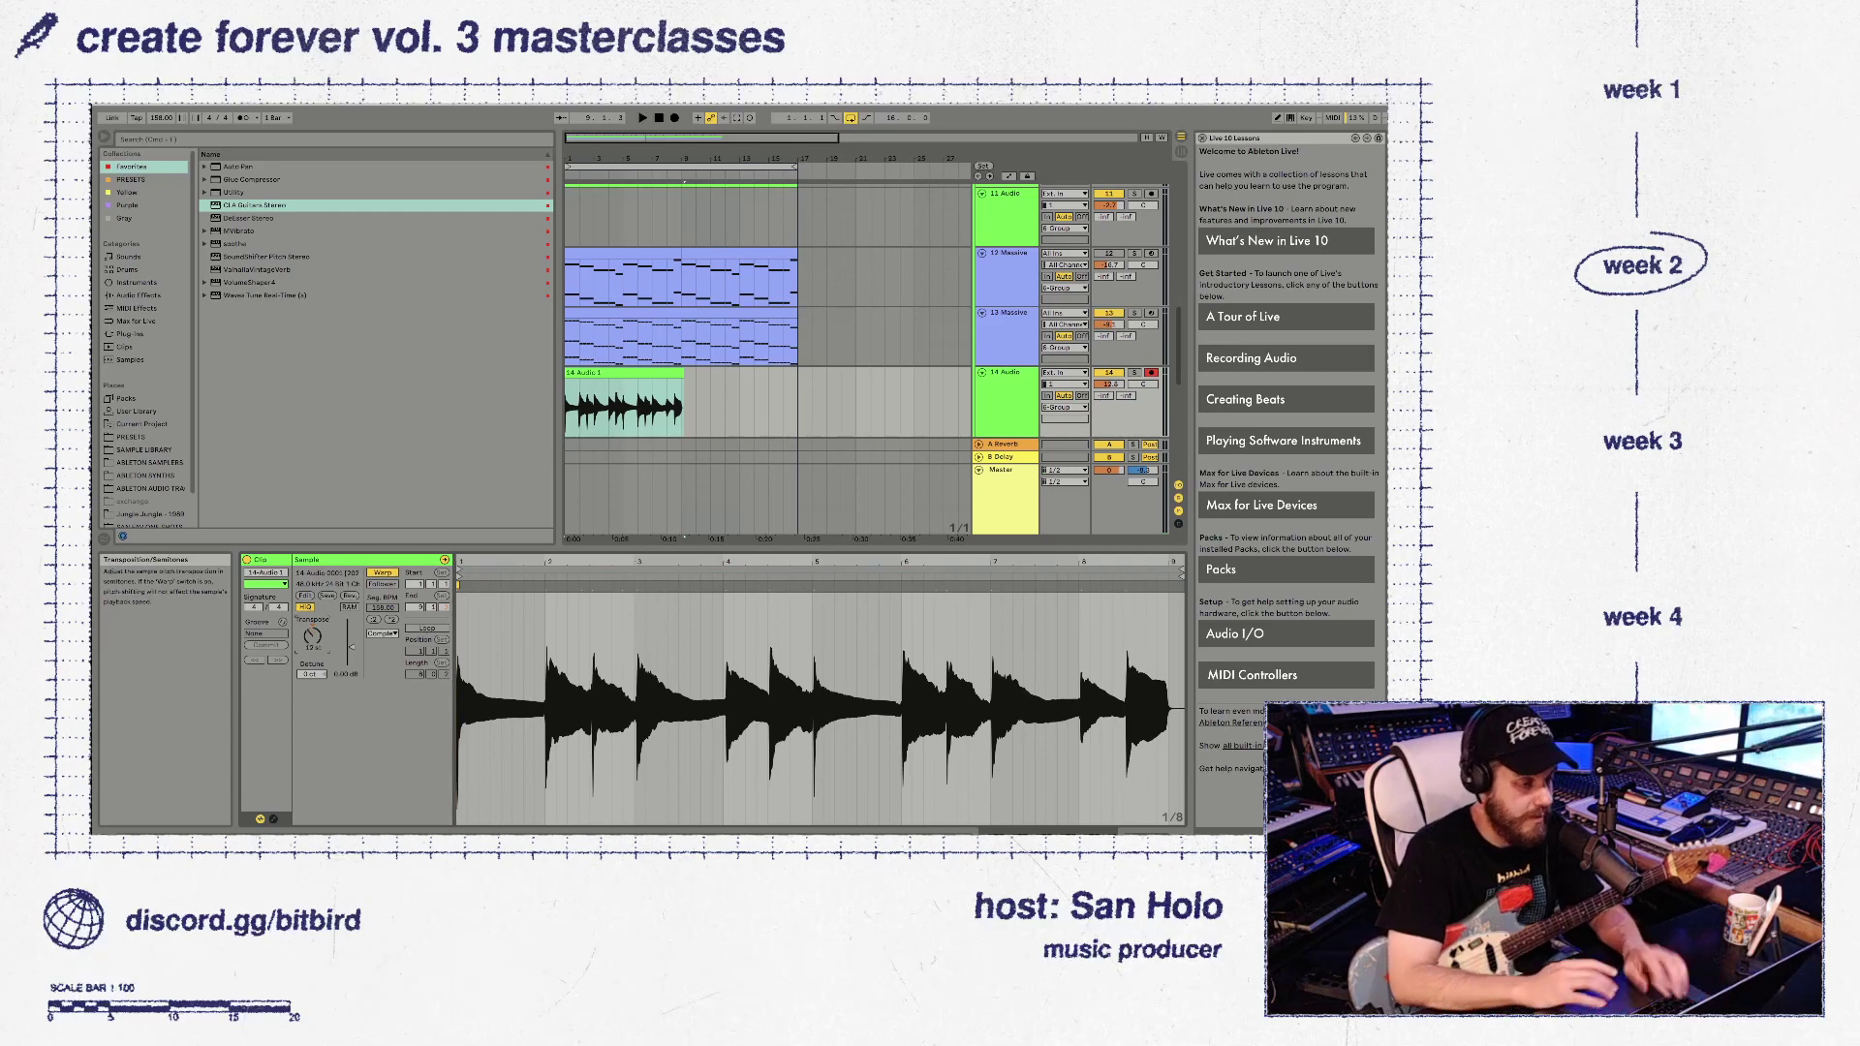
pyautogui.press('space')
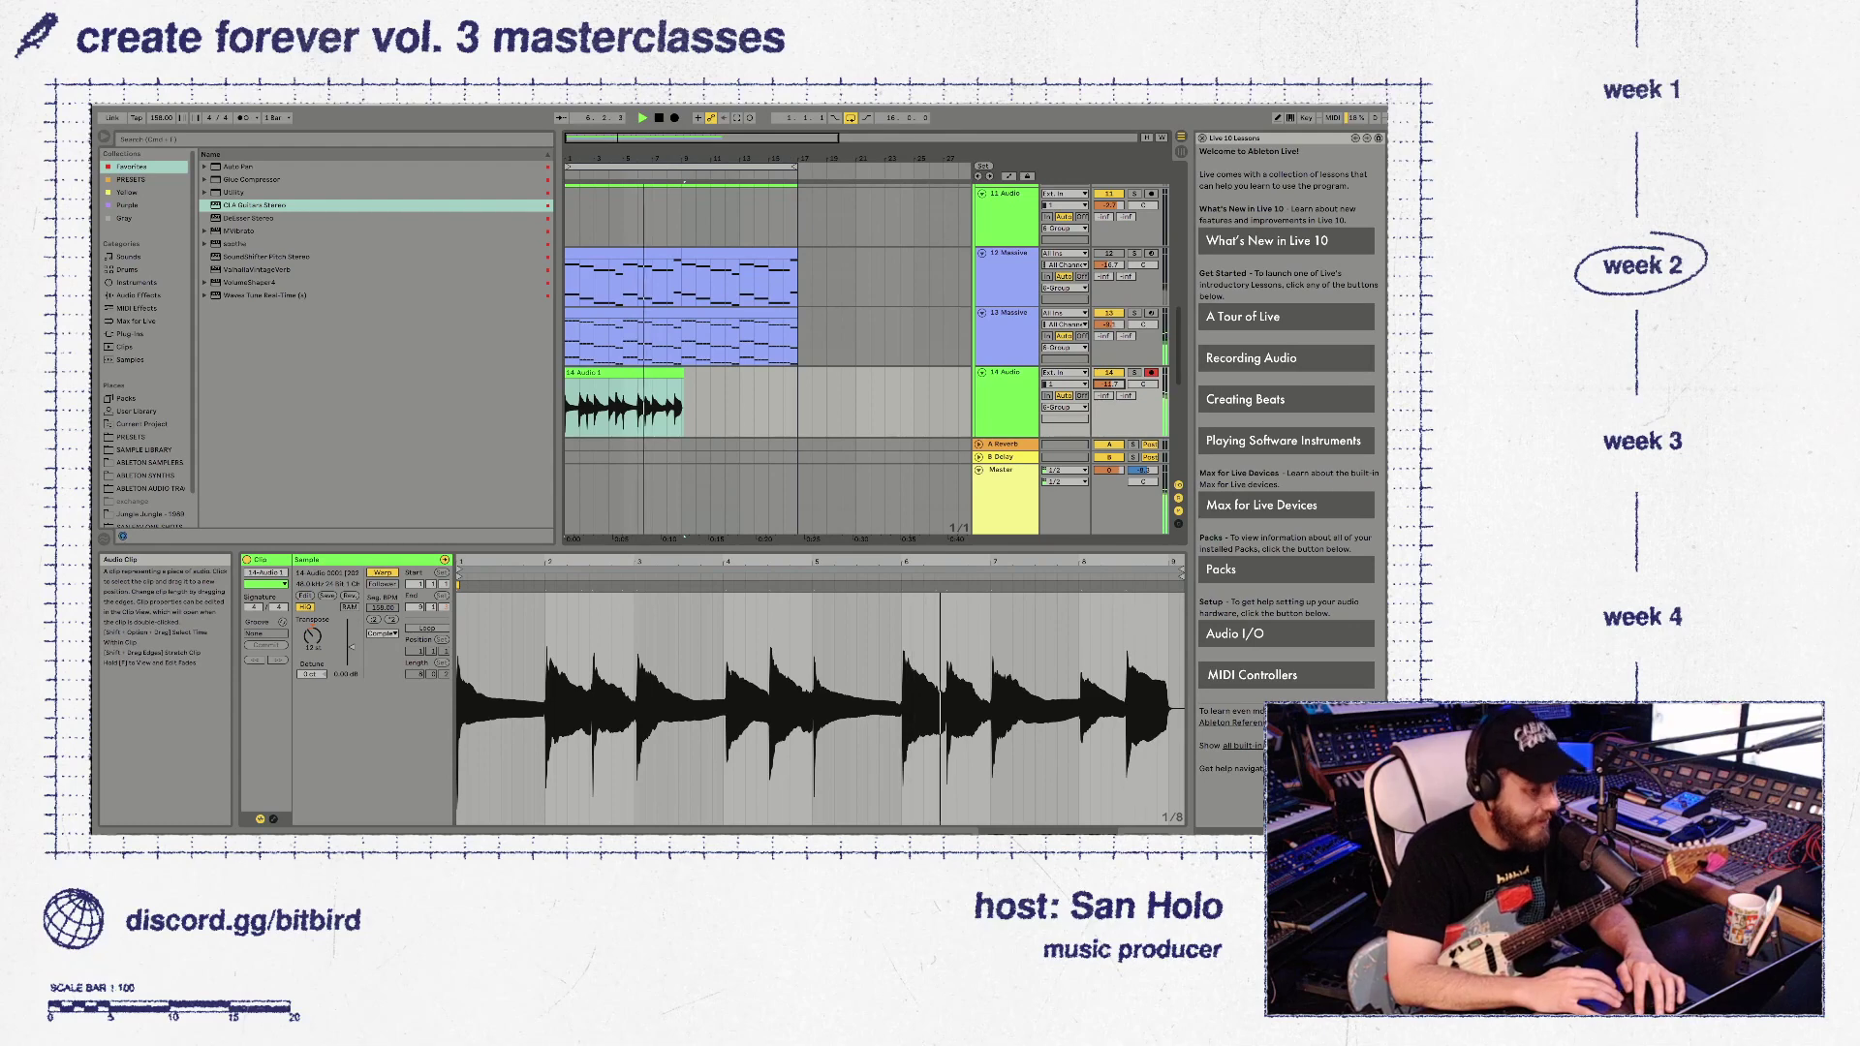
pyautogui.moveTo(683, 373); pyautogui.dragTo(668, 373)
pyautogui.press('space')
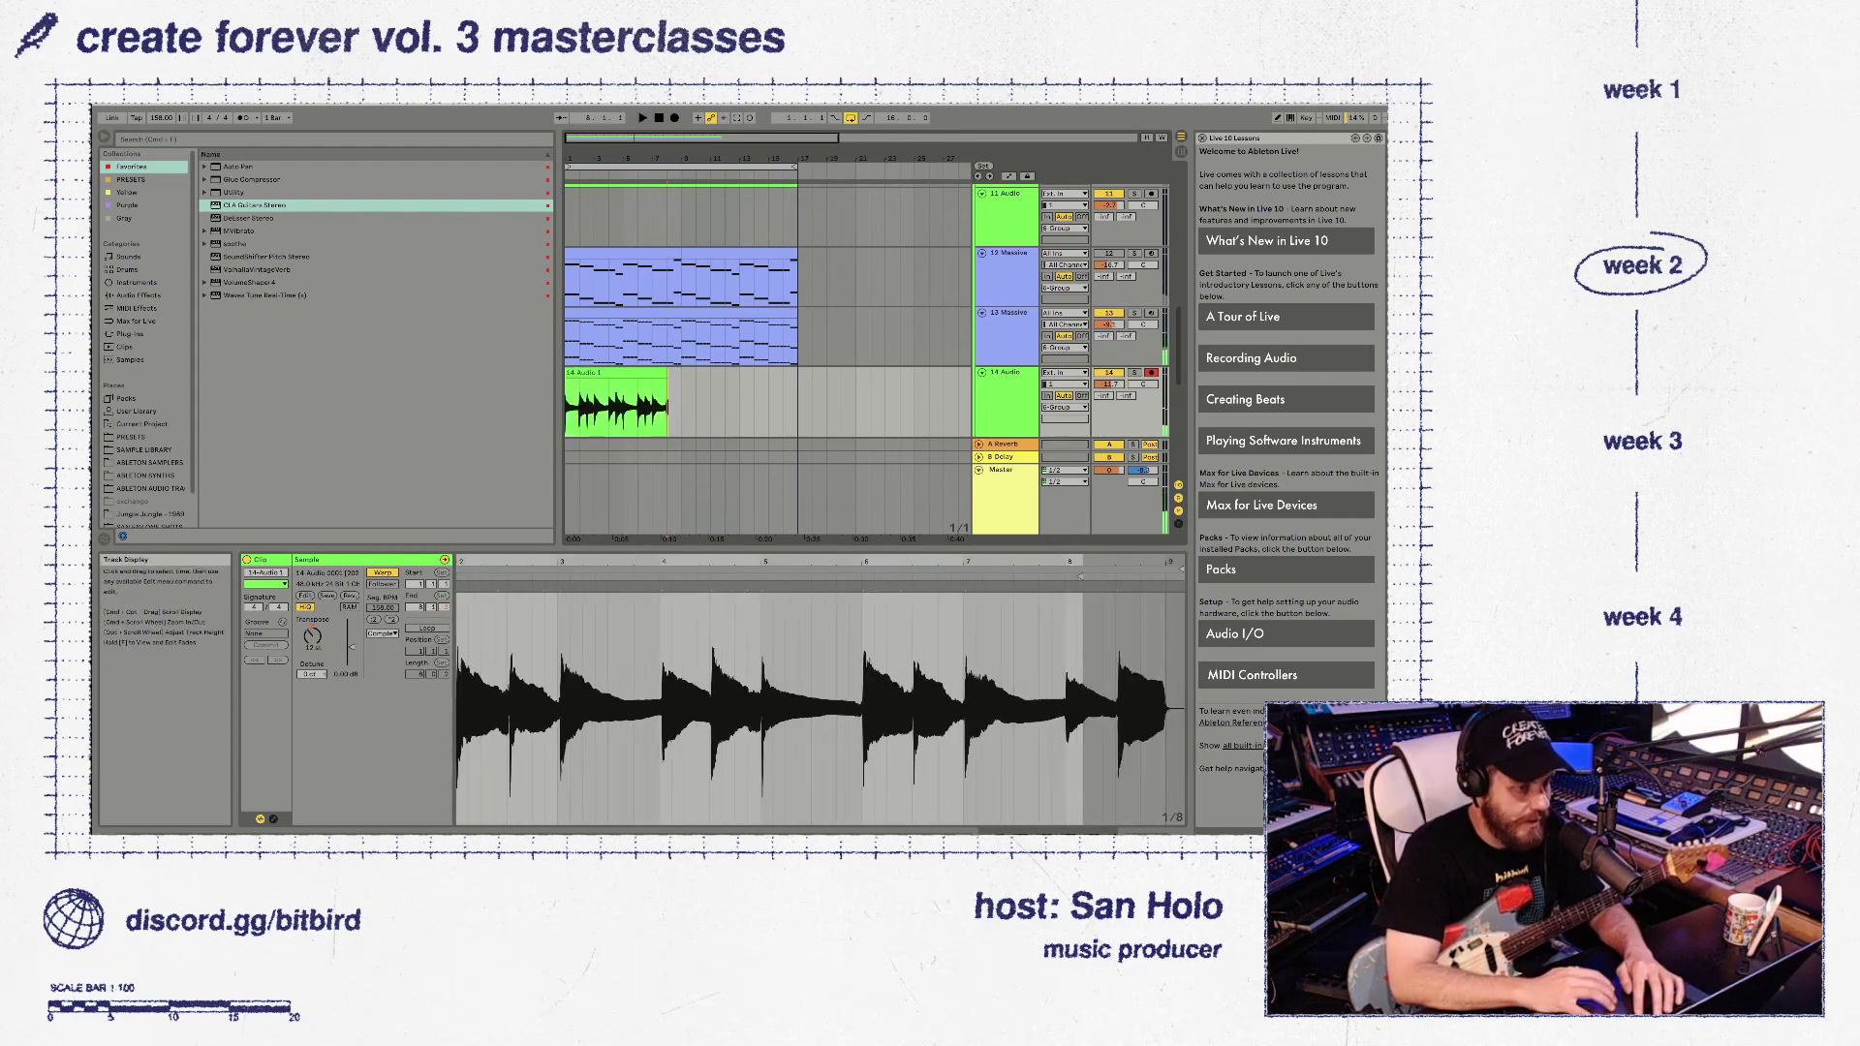
# Record a short muted guitar fill on the 14 Audio track from bar 8 to about bar 9
pyautogui.click(675, 118)
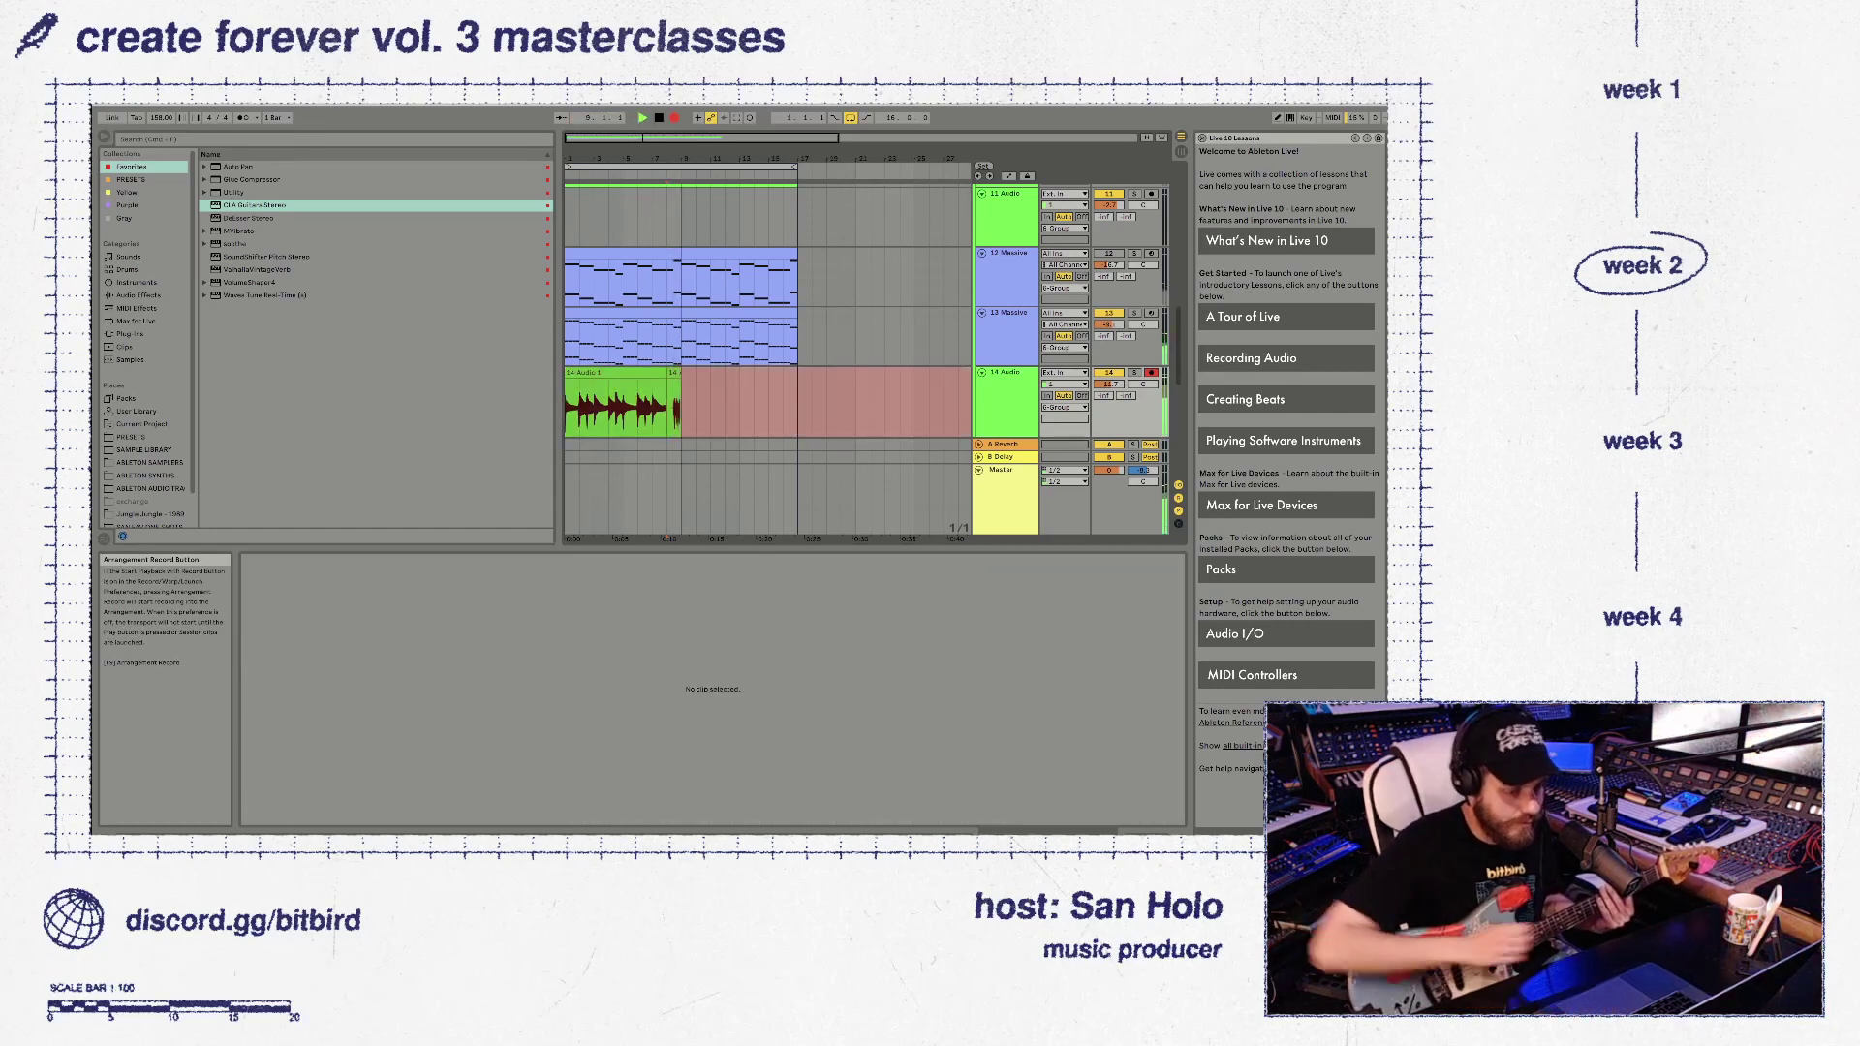
pyautogui.press('space')
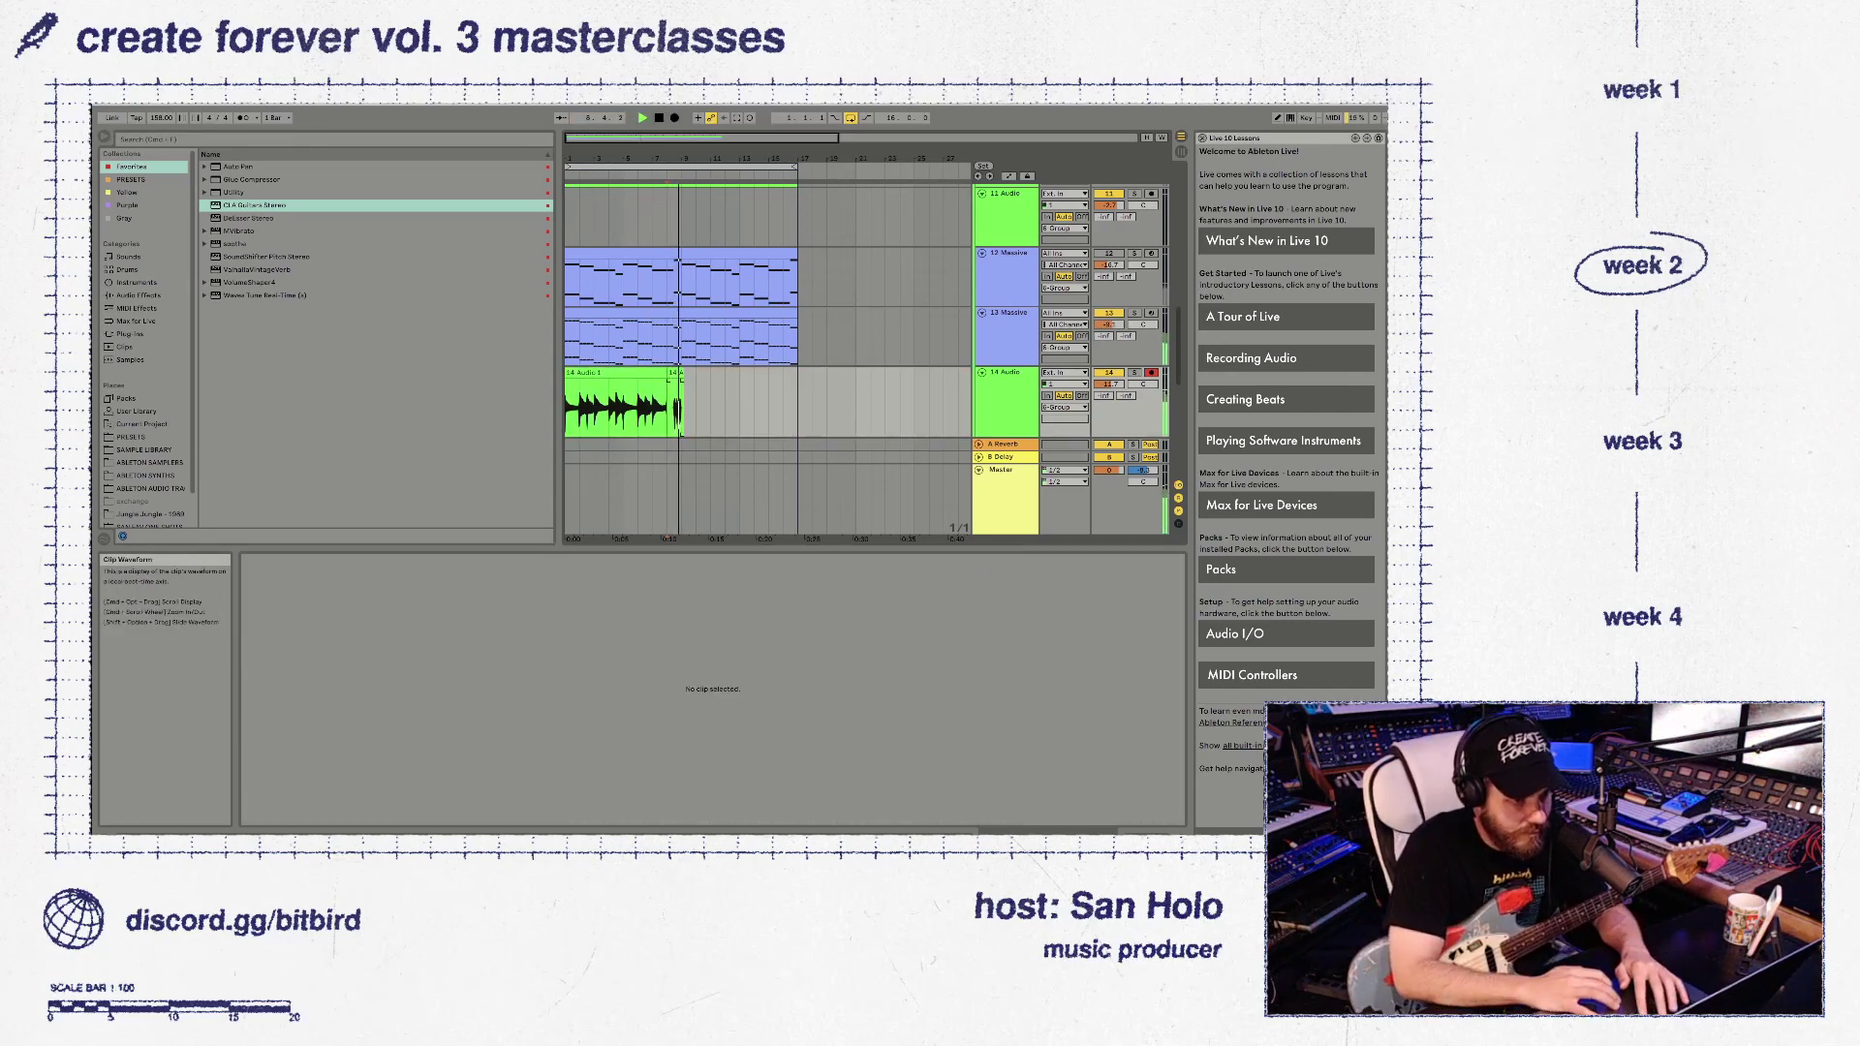
pyautogui.press('space')
# Trim the guitar fill clip to the second half of bar 8 and extend the first take to meet its start
pyautogui.moveTo(667, 372); pyautogui.dragTo(682, 372)
pyautogui.press('space')
pyautogui.press('super+z')
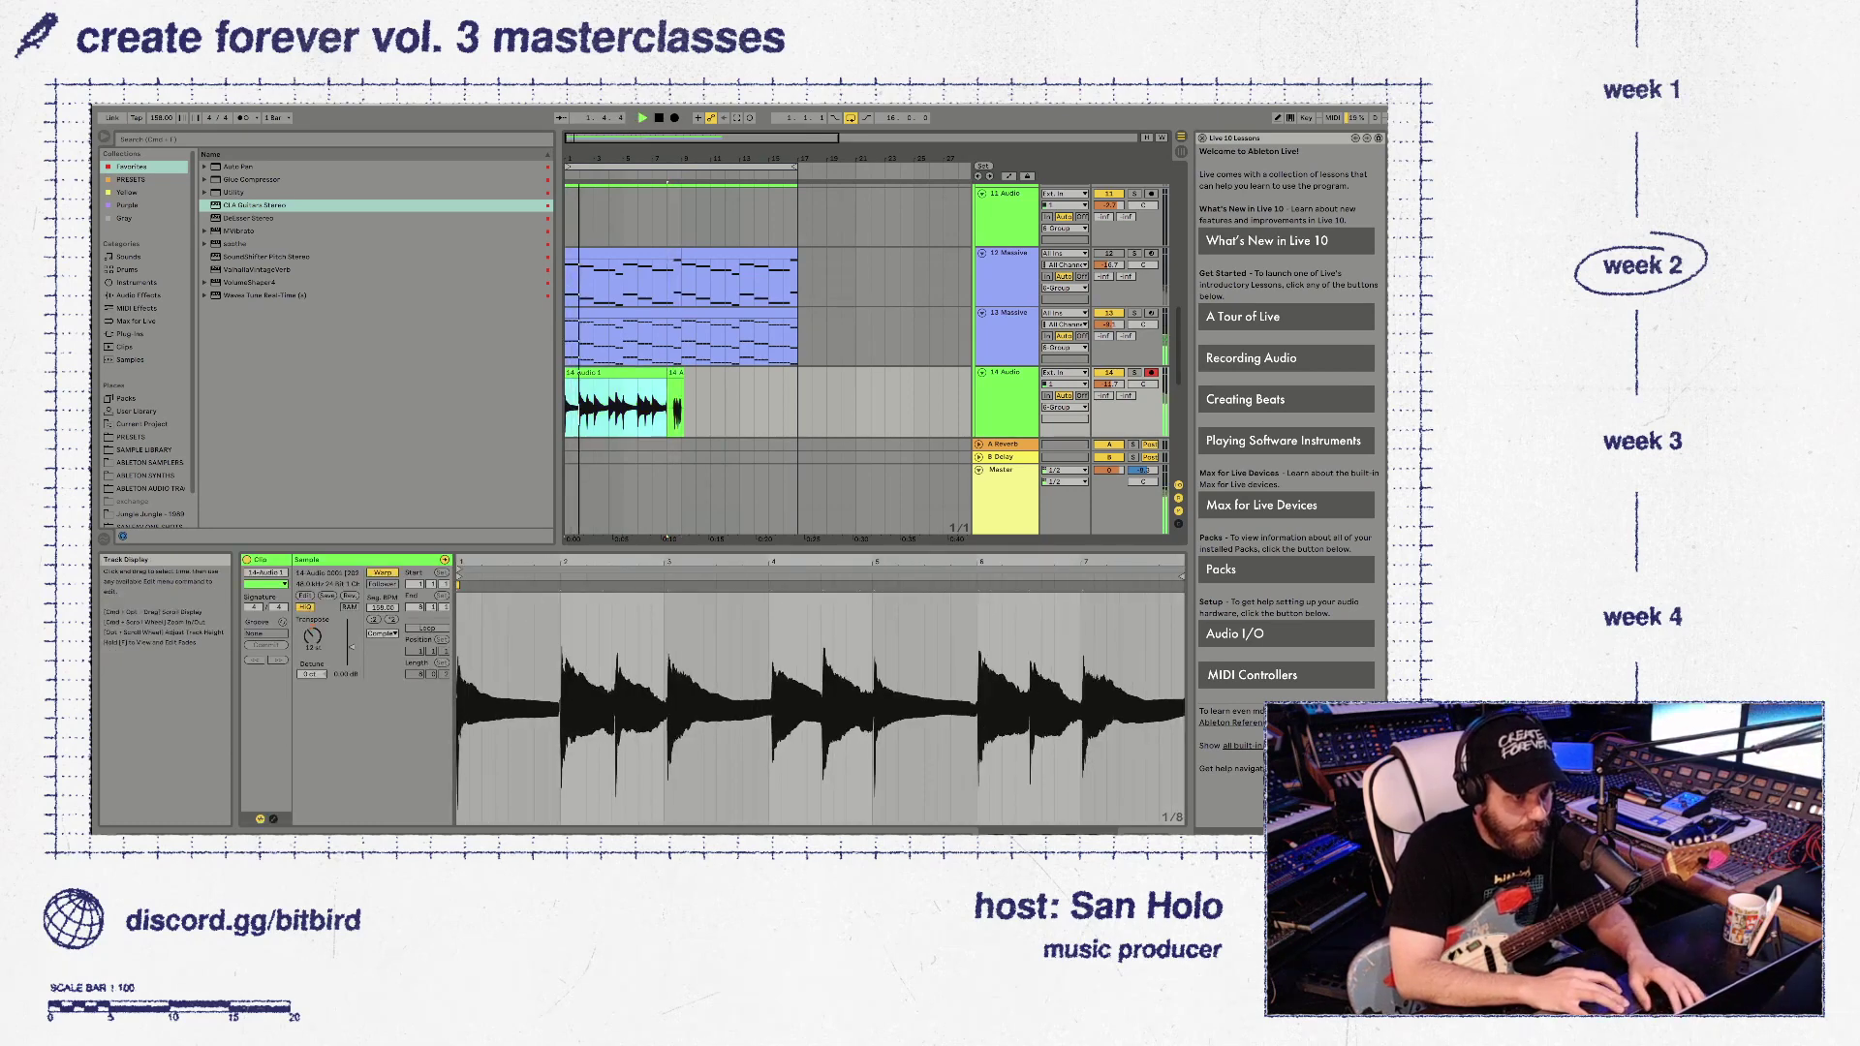
pyautogui.moveTo(668, 158); pyautogui.dragTo(662, 251)
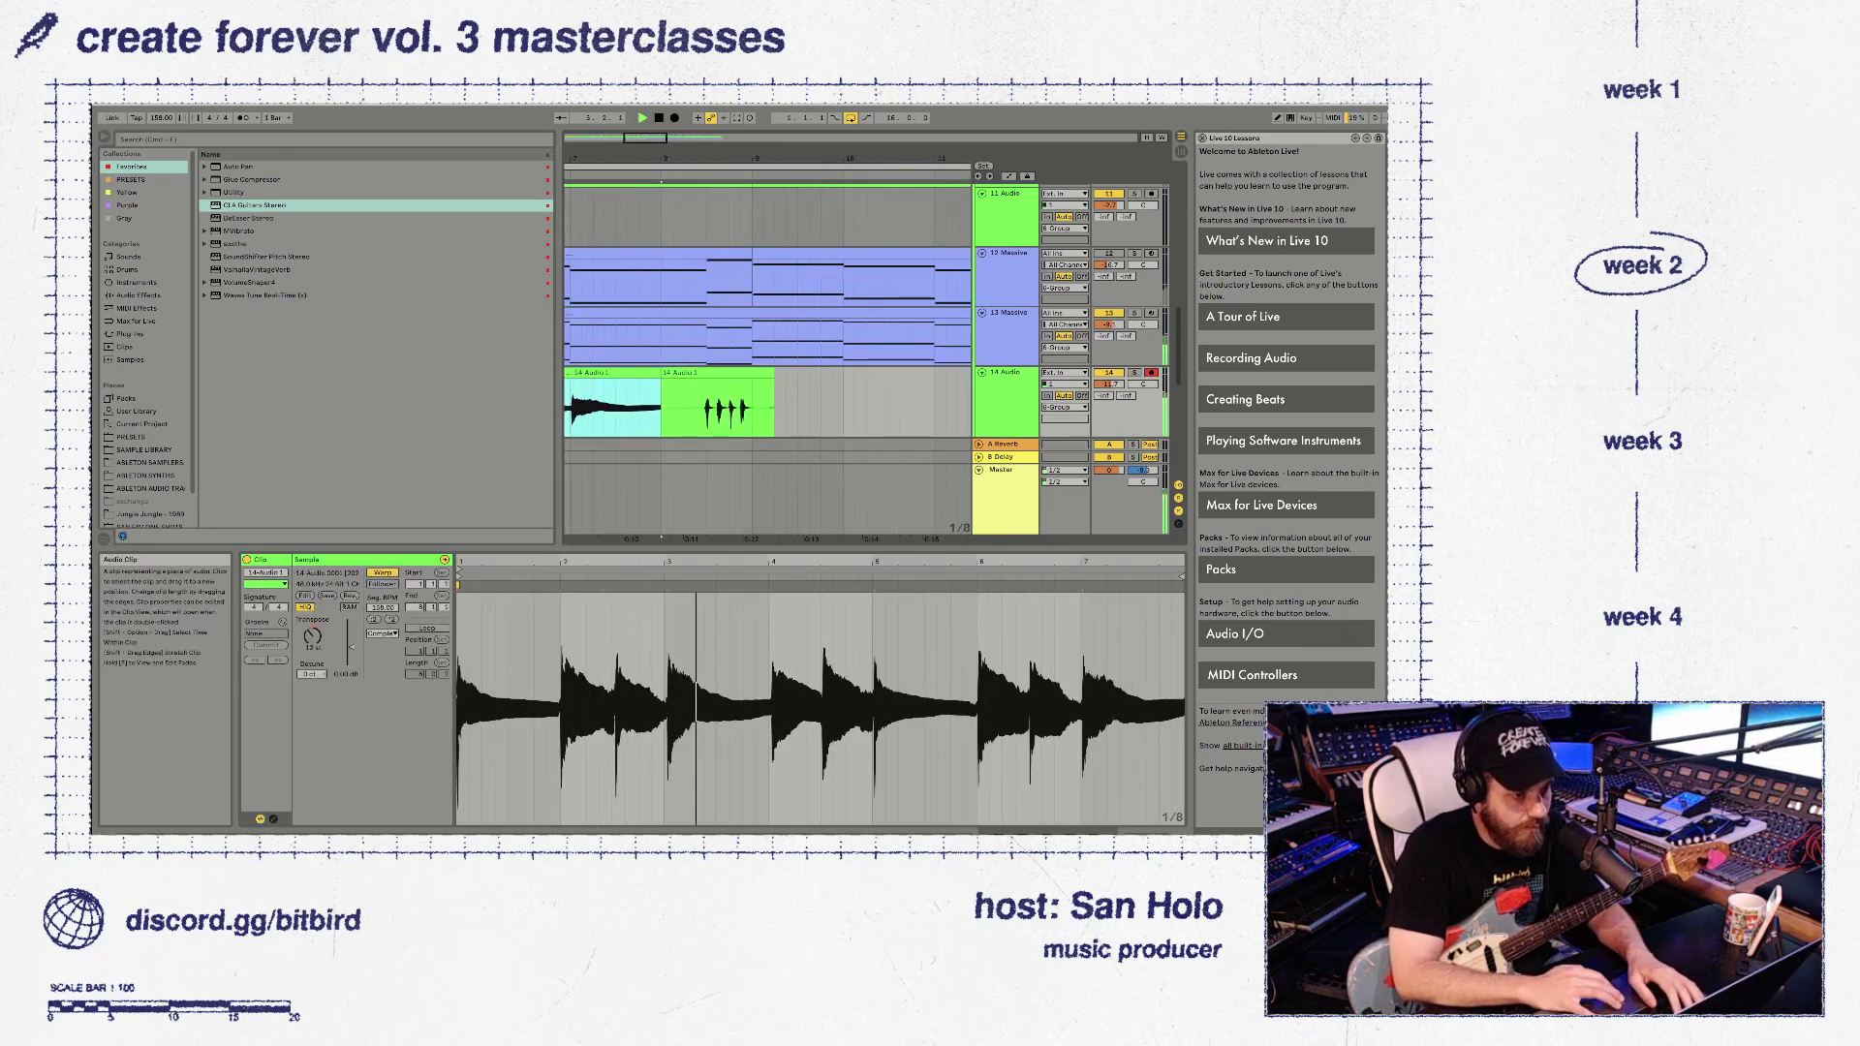
pyautogui.moveTo(662, 402); pyautogui.dragTo(751, 372)
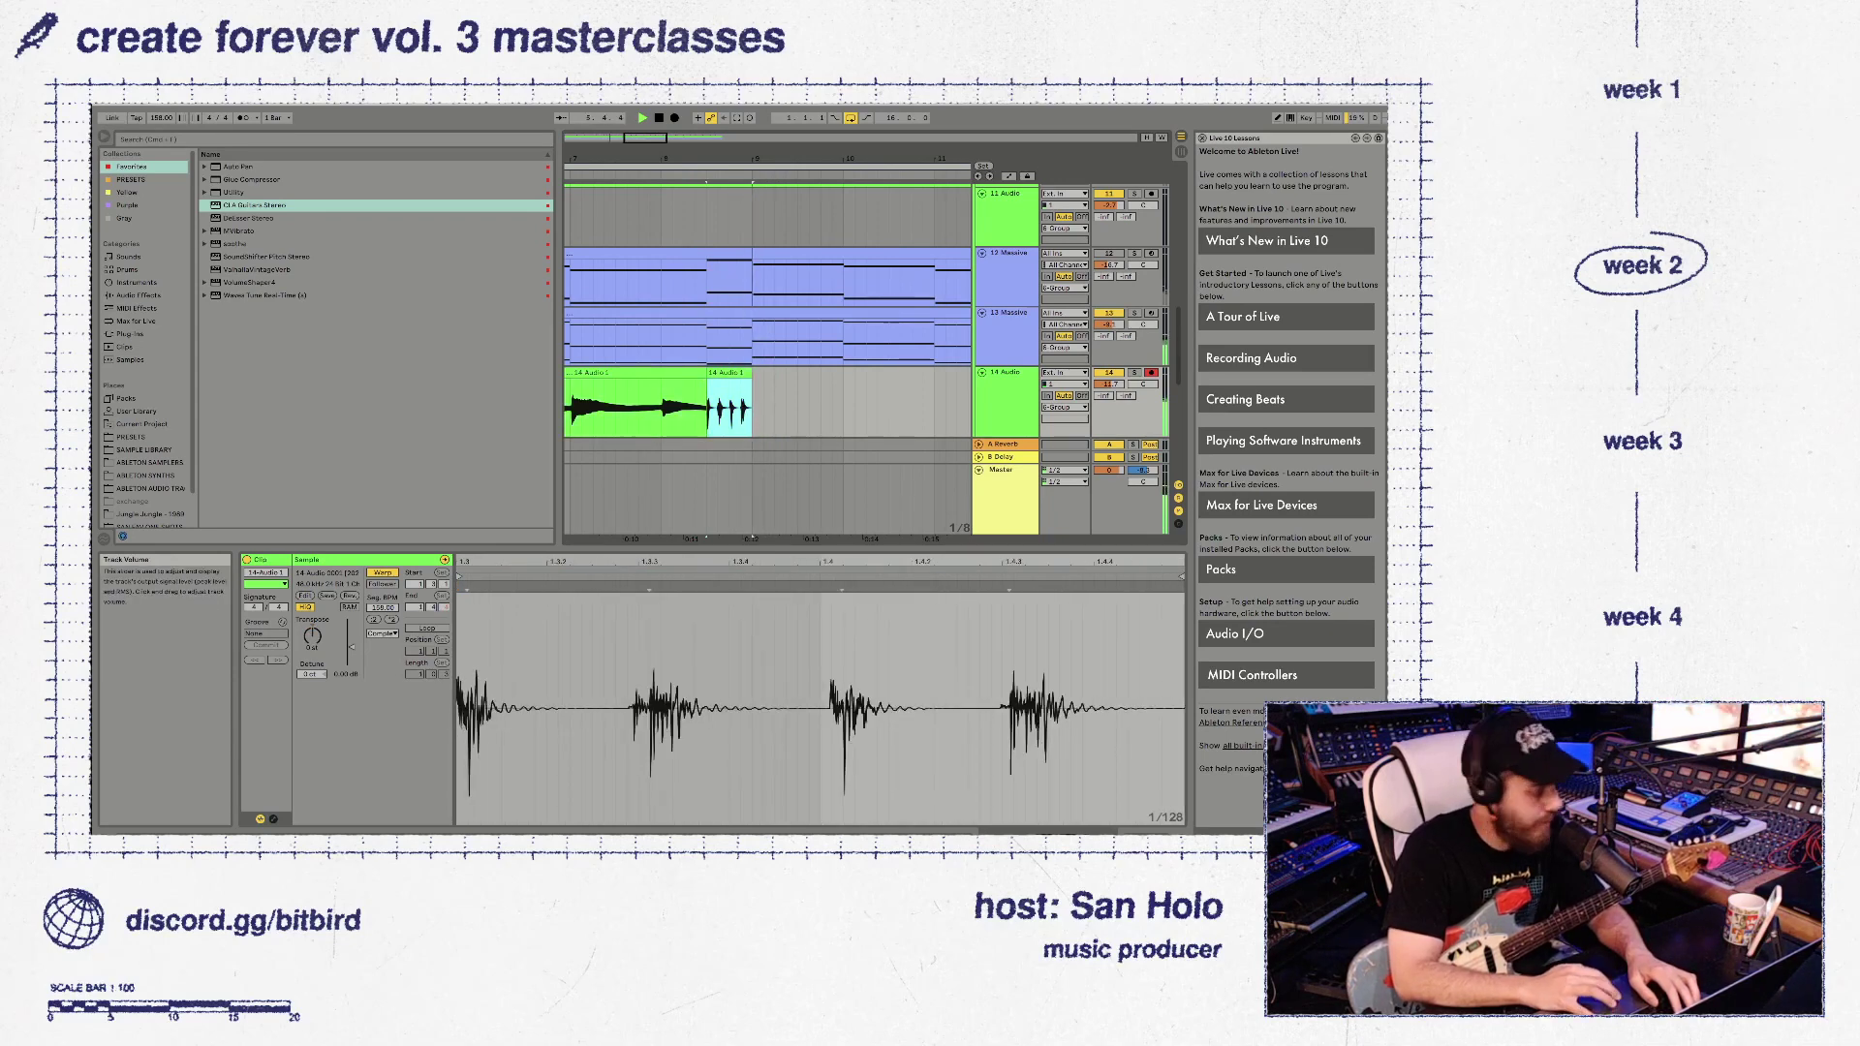
# Lower the 14 Audio track's volume and duplicate its two guitar clips to fill the loop up to bar 17
pyautogui.moveTo(1109, 384); pyautogui.dragTo(1108, 391)
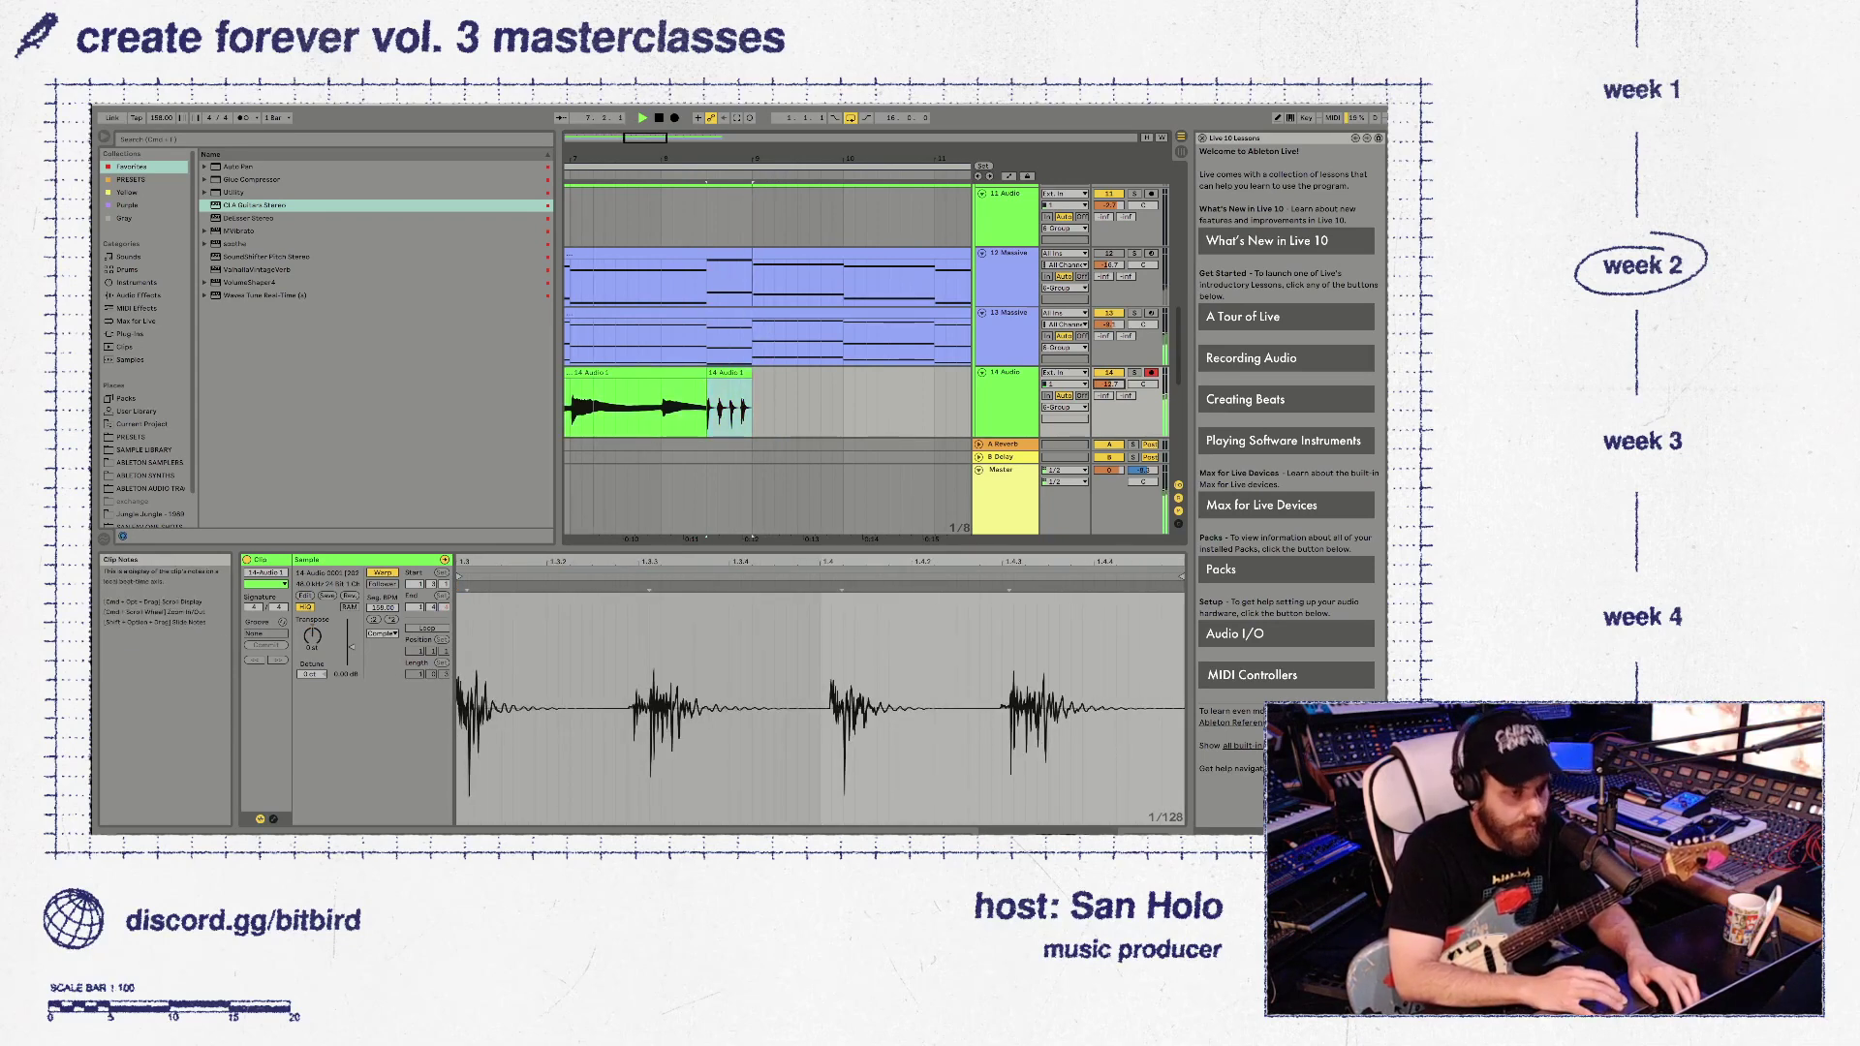
pyautogui.press('-')
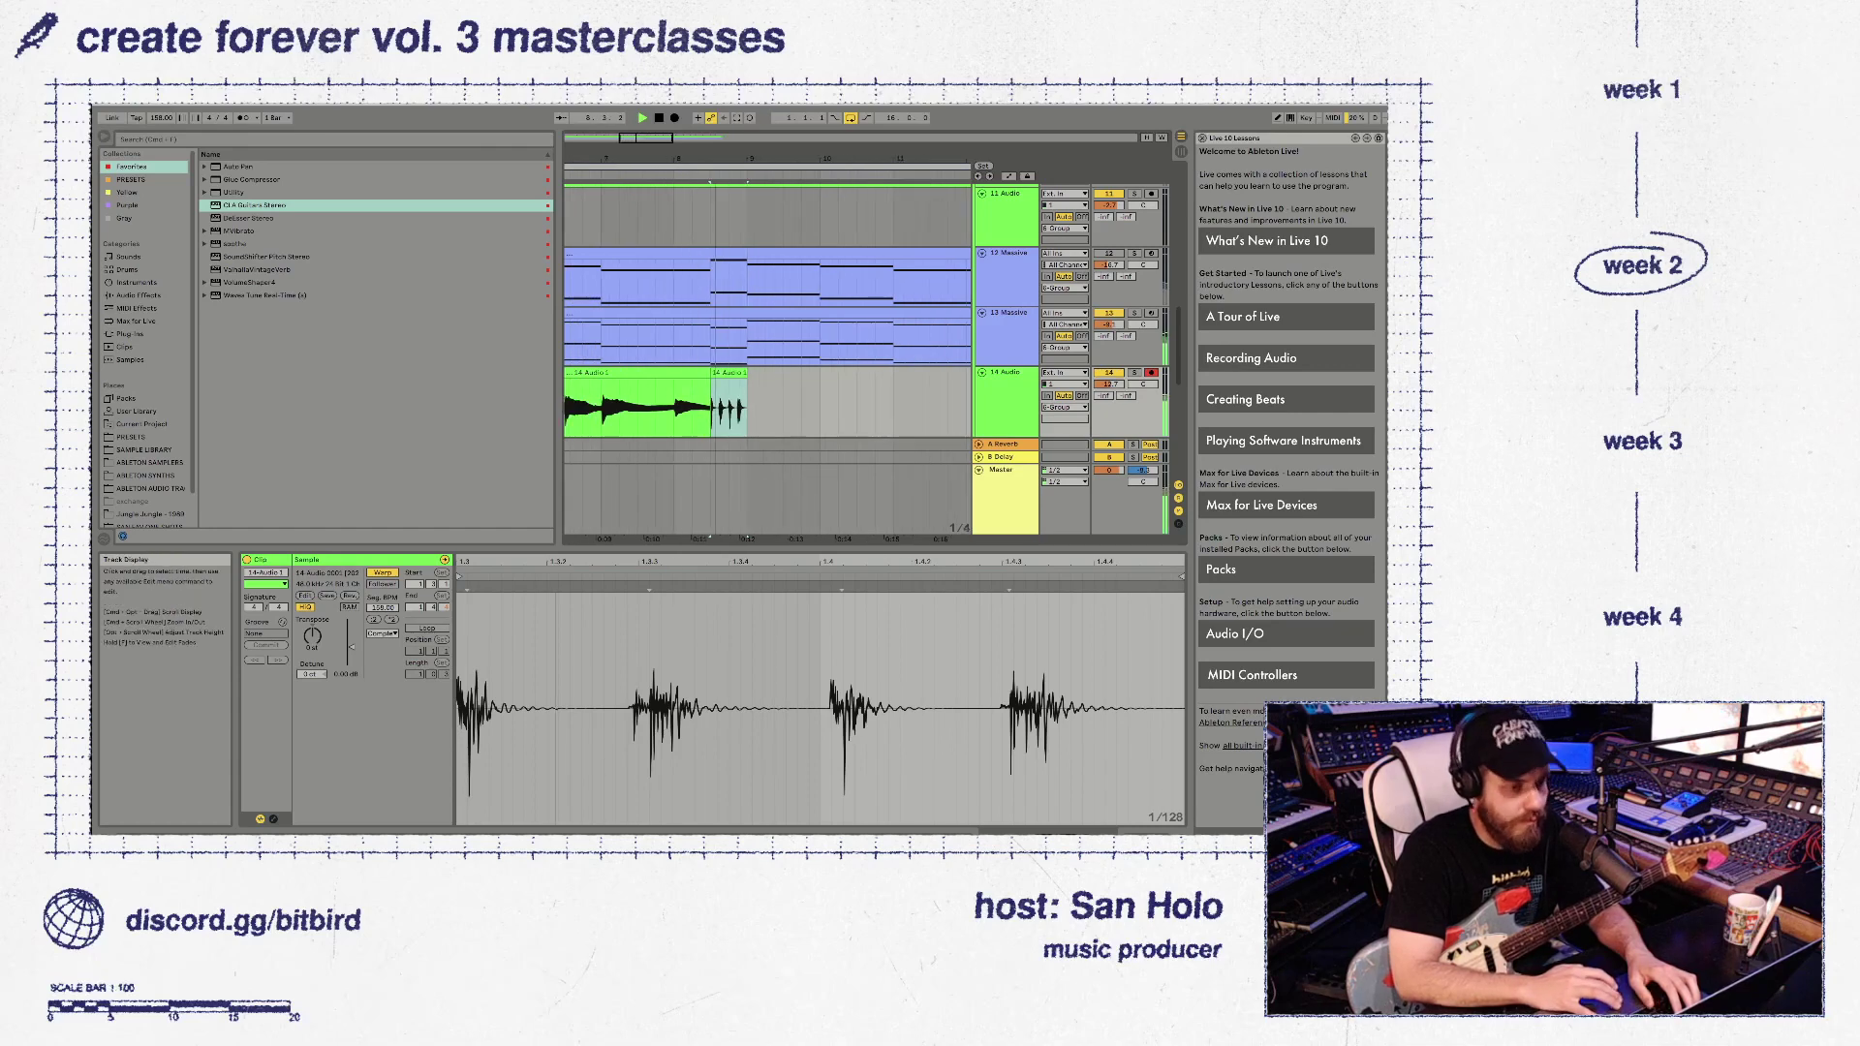
pyautogui.click(728, 372)
pyautogui.hscroll(-1, 728, 398)
pyautogui.hscroll(-5, 767, 359)
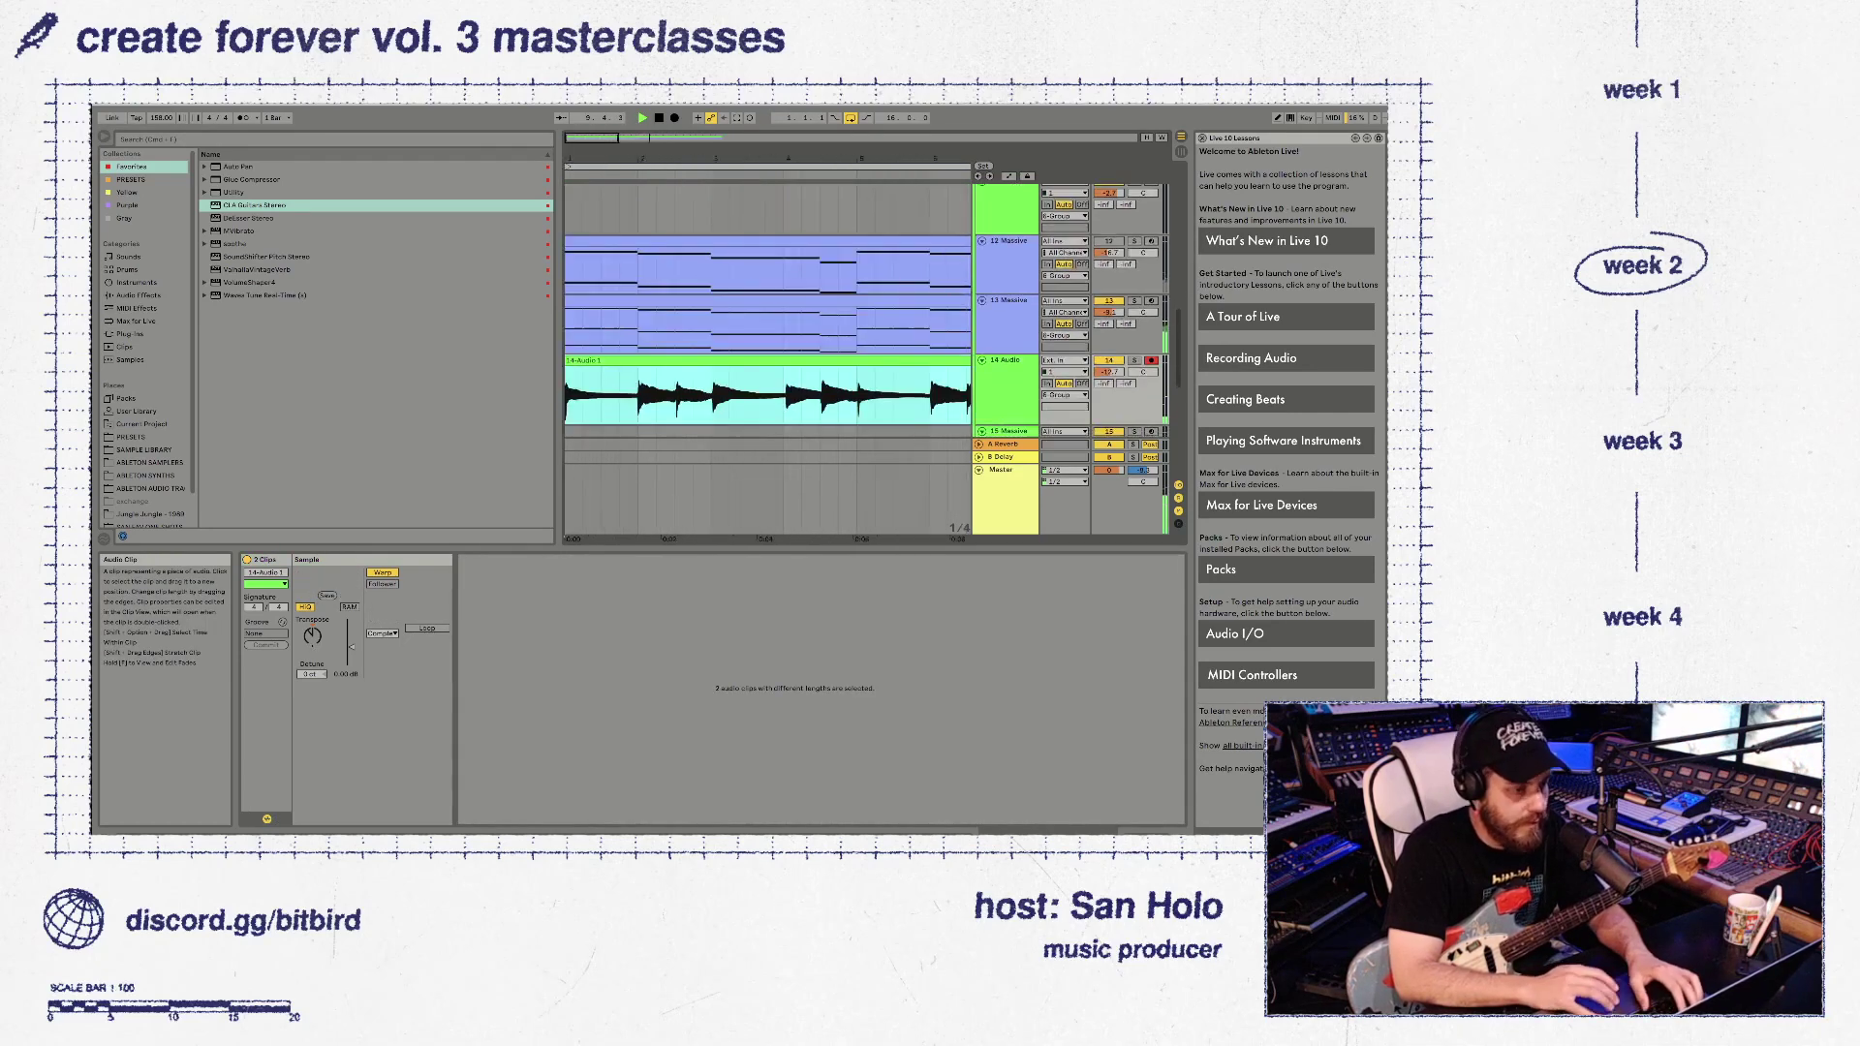
pyautogui.hscroll(5, 768, 387)
# Add a Saturator to the 14 Audio track, raising its drive and lowering its output
pyautogui.click(1005, 377)
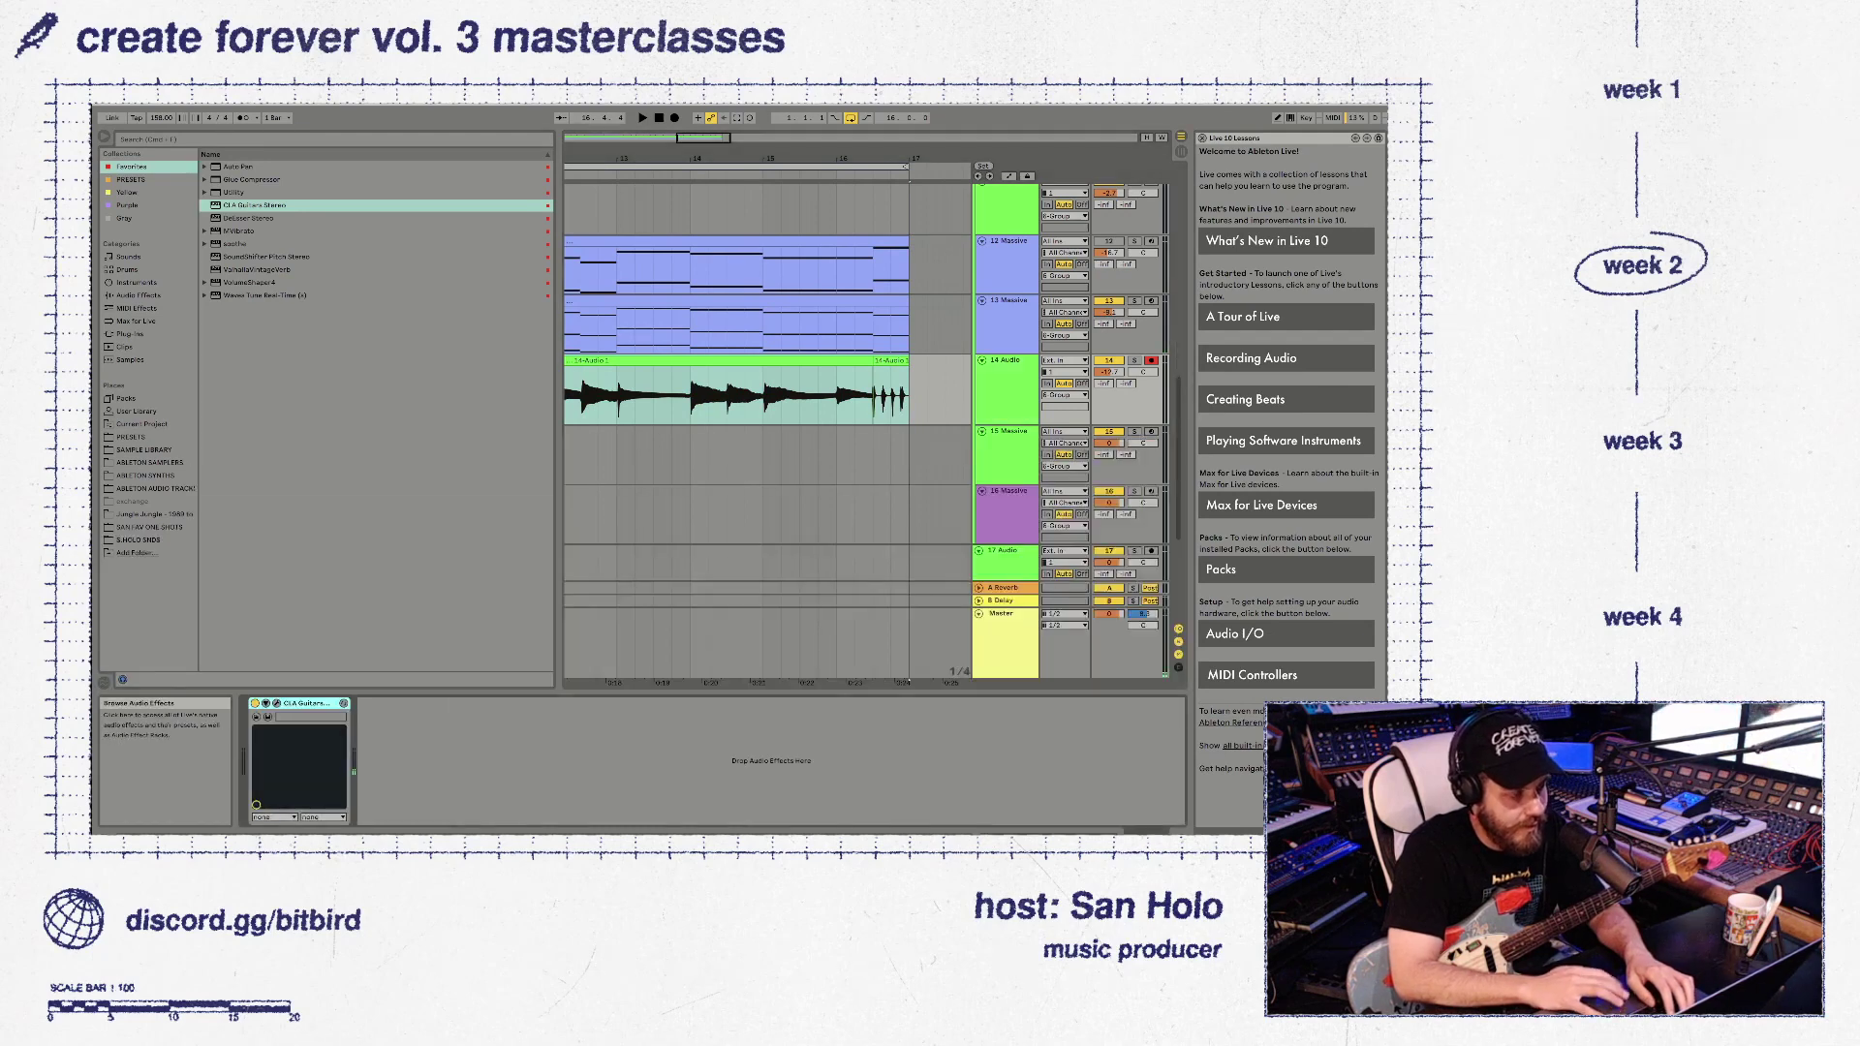
pyautogui.click(244, 269)
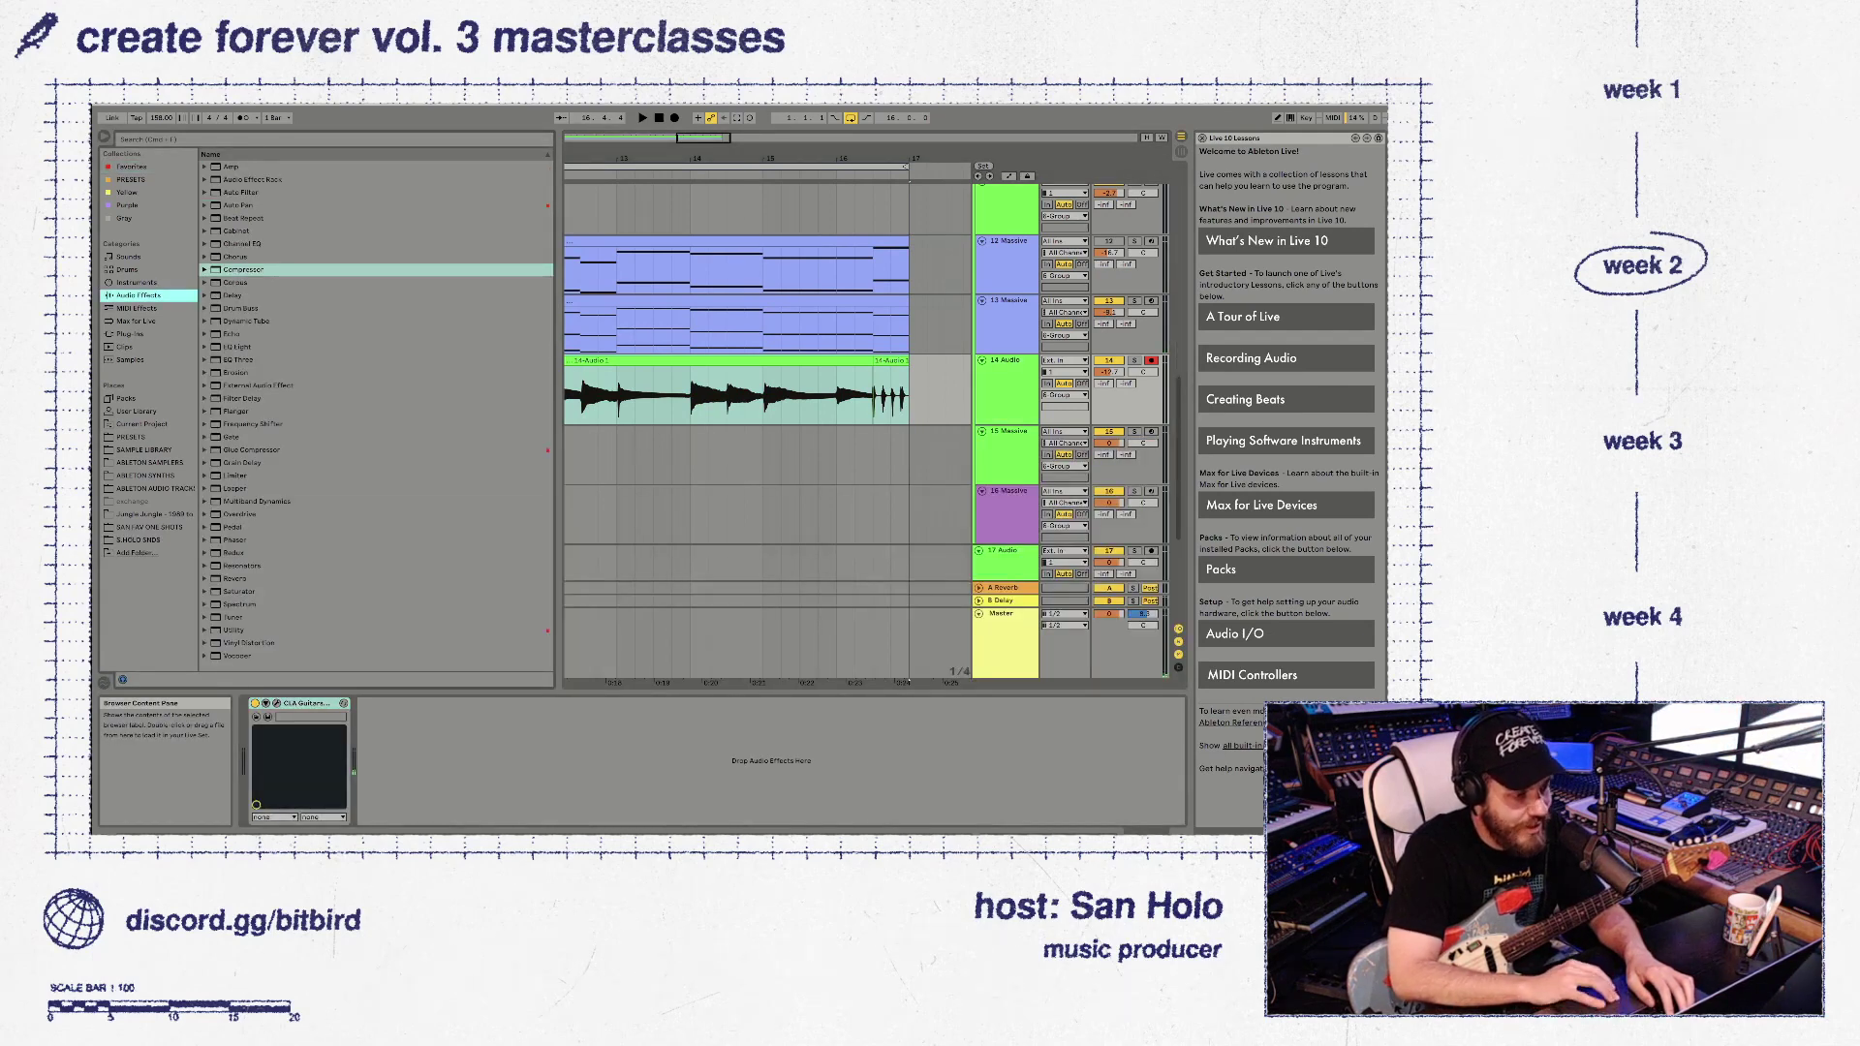
pyautogui.doubleClick(239, 591)
pyautogui.moveTo(374, 733); pyautogui.dragTo(374, 704)
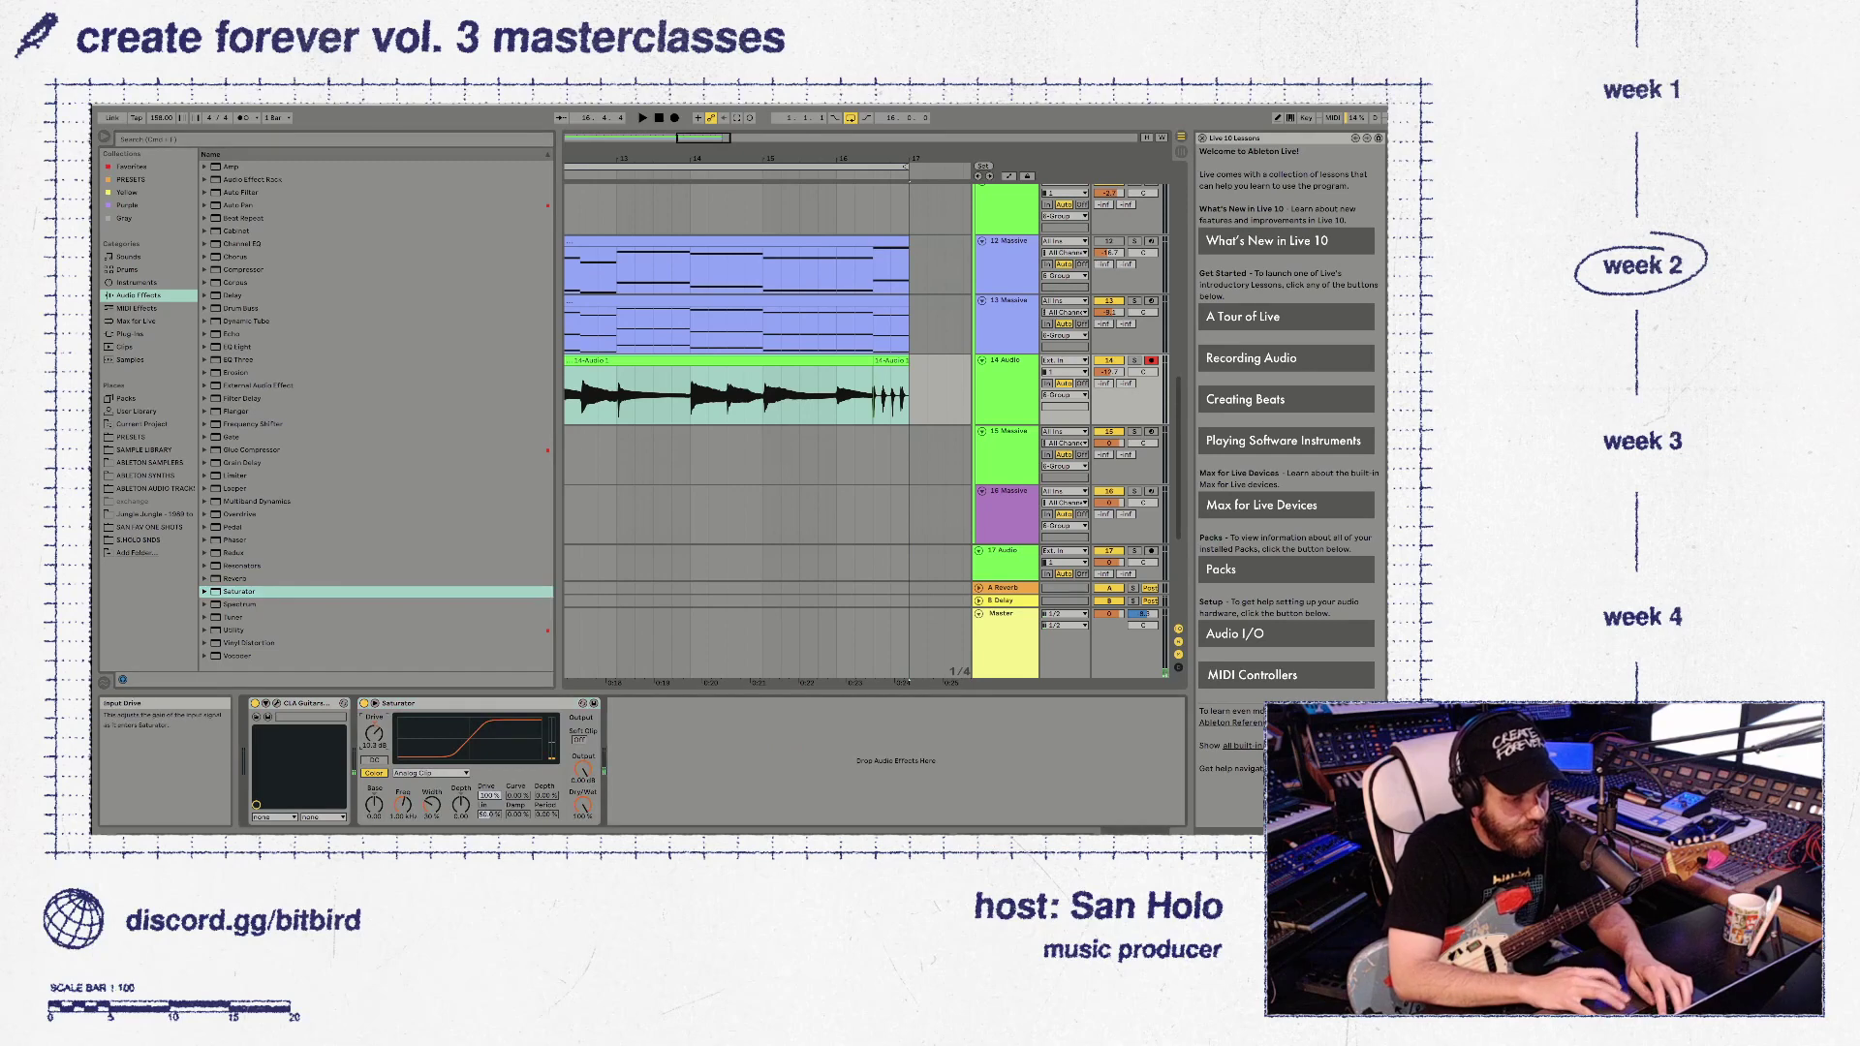
pyautogui.moveTo(583, 769); pyautogui.dragTo(582, 804)
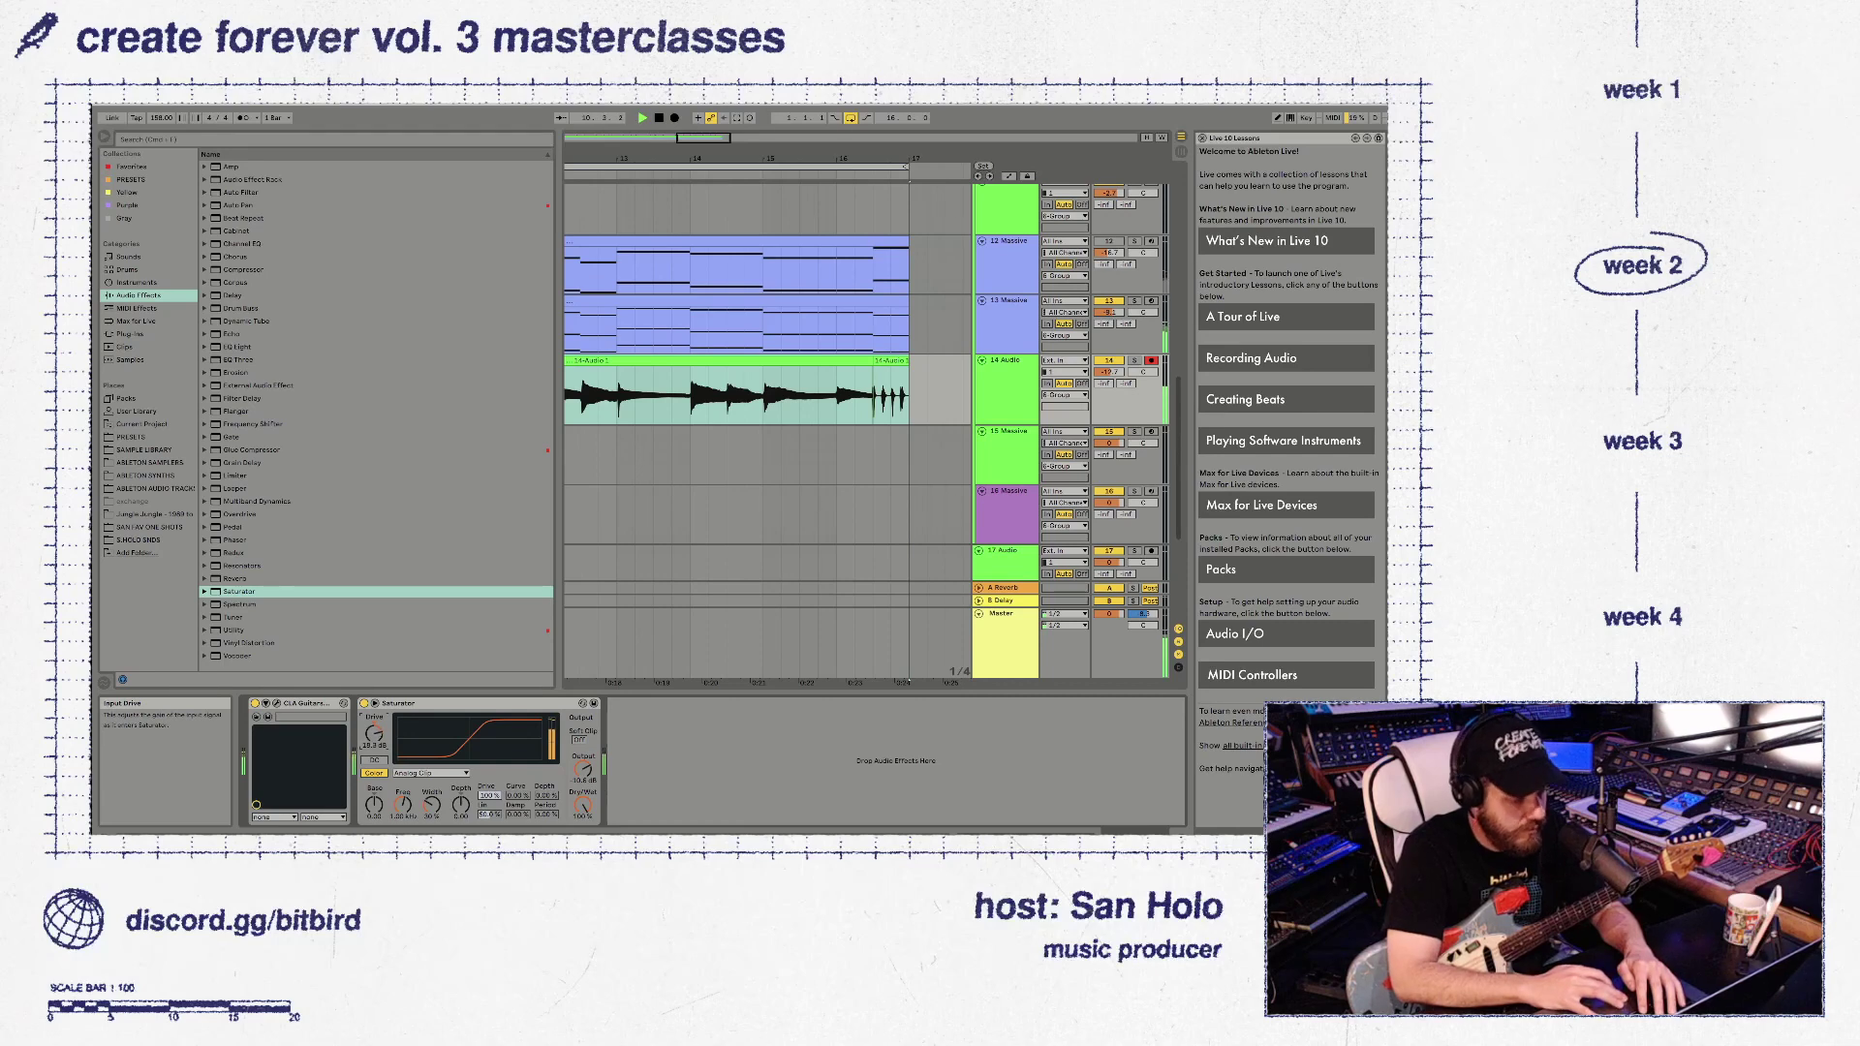
# Lower the Saturator's drive on the 14 Audio track while auditioning the guitar layer
pyautogui.moveTo(374, 734); pyautogui.dragTo(374, 739)
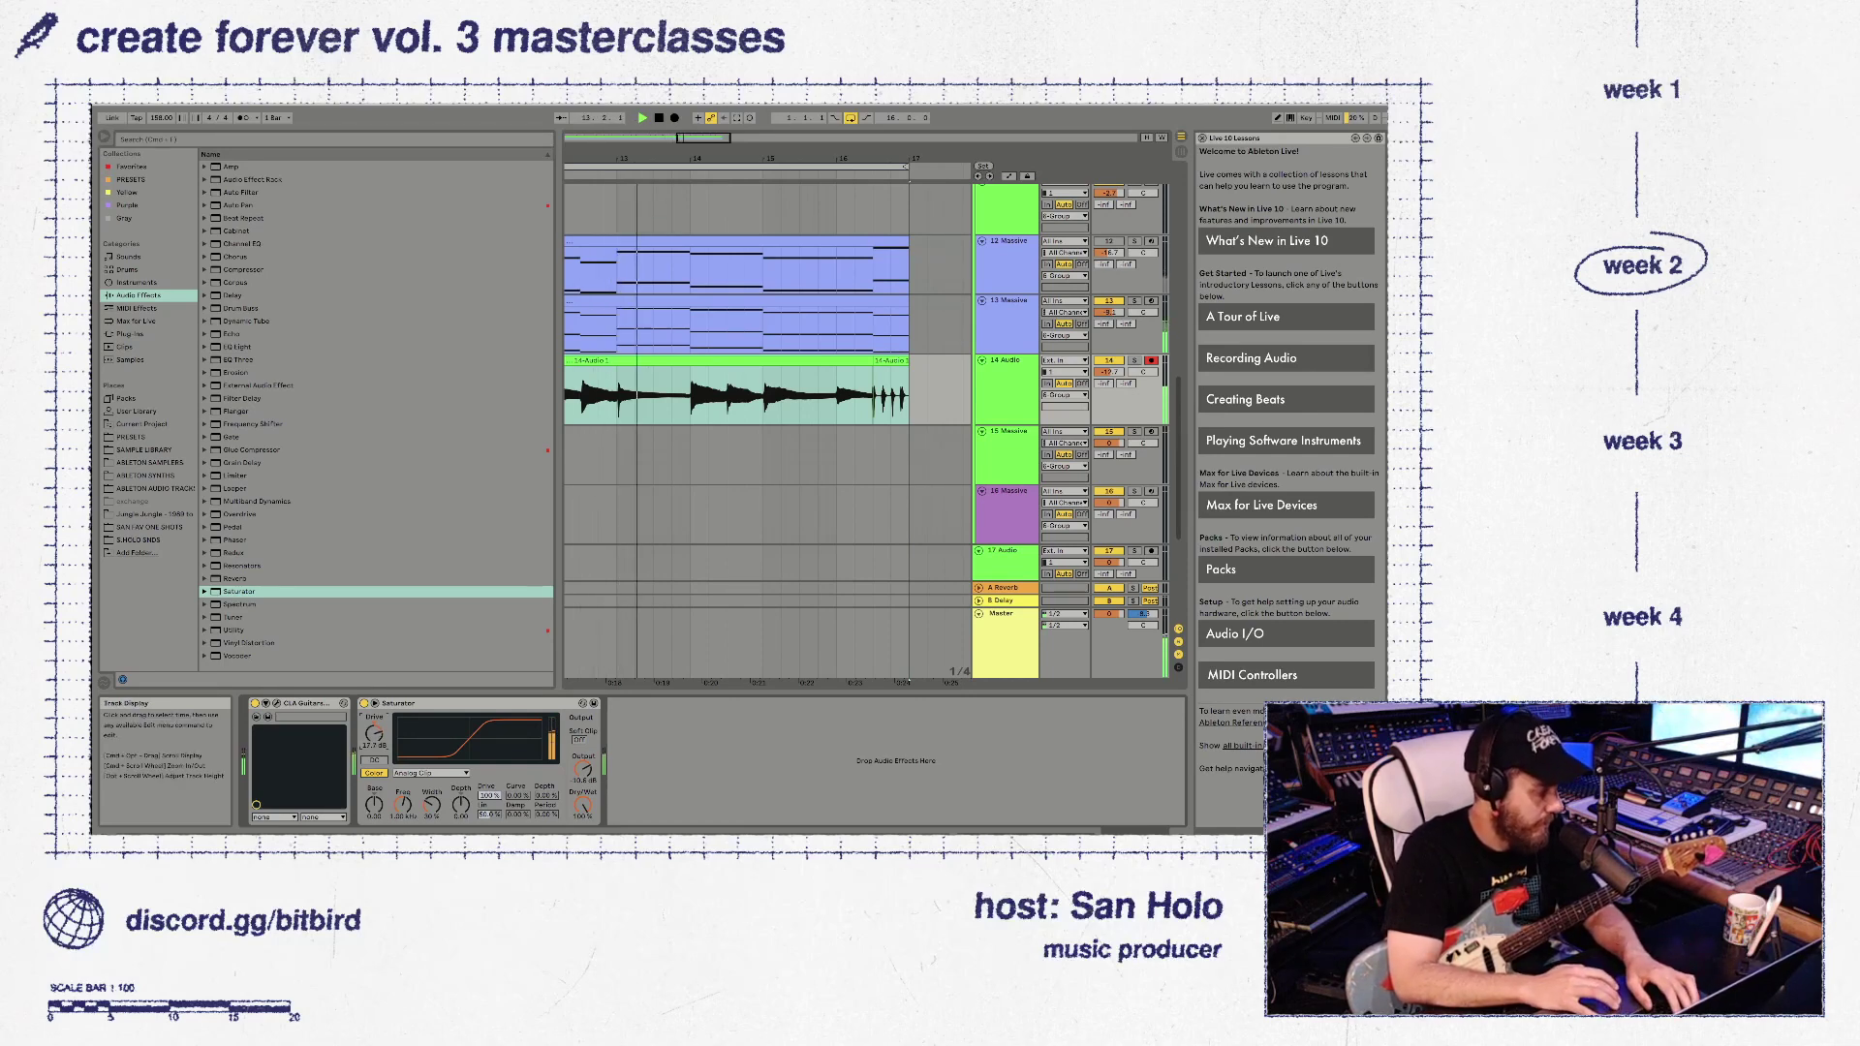
pyautogui.moveTo(374, 733); pyautogui.dragTo(374, 745)
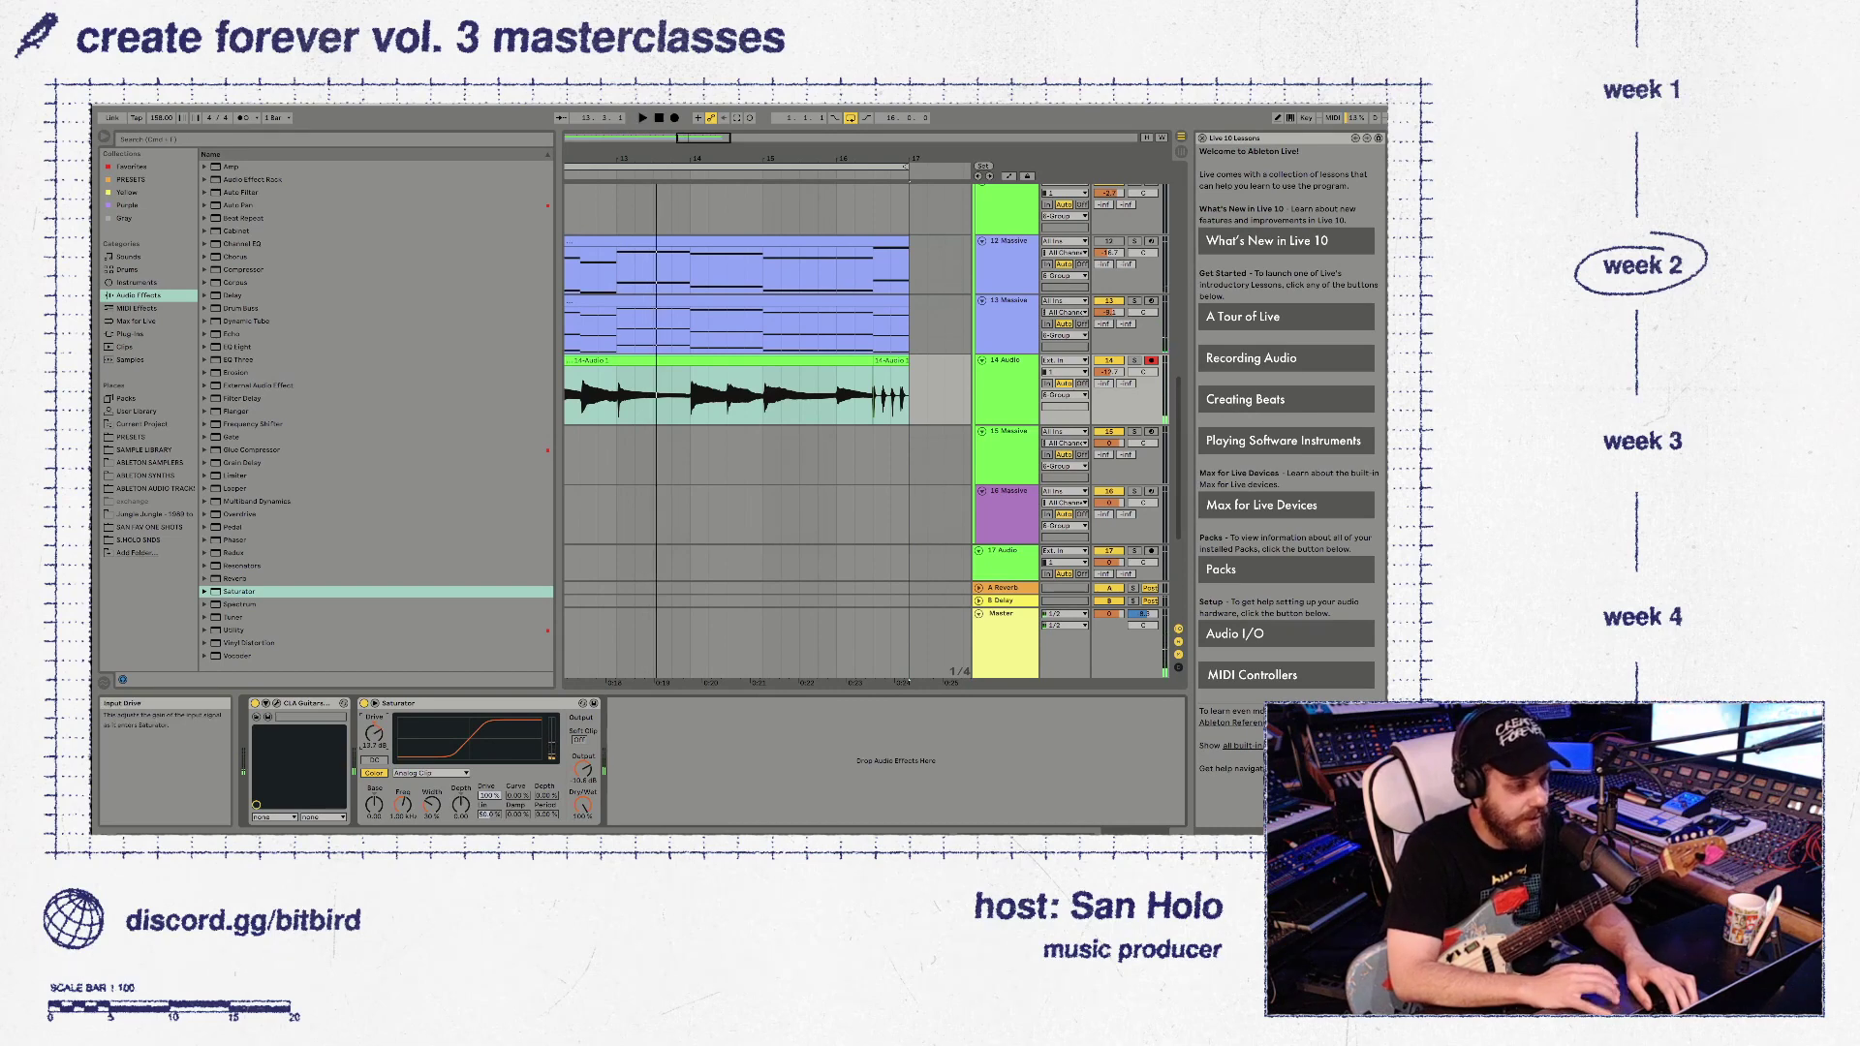
# Create an empty MIDI clip on the 15 Massive track spanning the whole loop from bar 1 to bar 17
pyautogui.moveTo(680, 158)
pyautogui.mouseDown()
pyautogui.moveTo(680, 96)
pyautogui.moveTo(803, 158)
pyautogui.mouseUp()
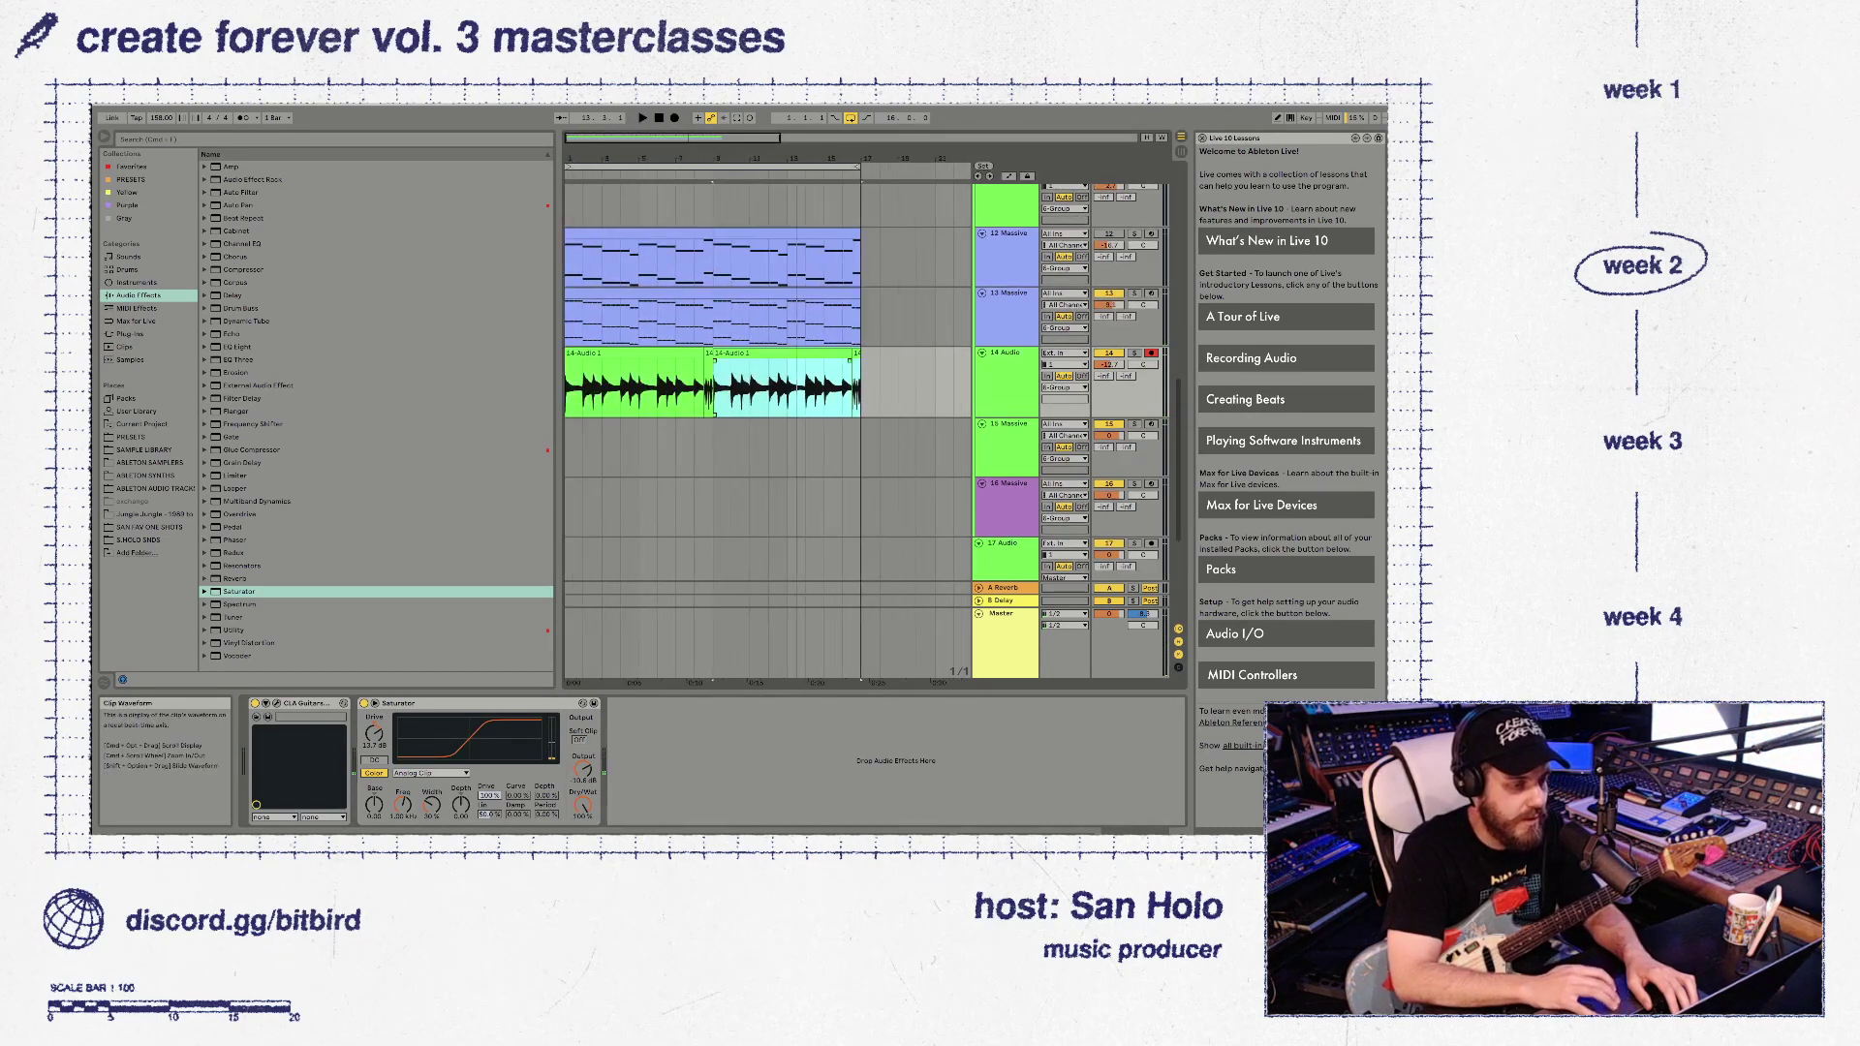
pyautogui.click(863, 387)
pyautogui.scroll(-1, 862, 388)
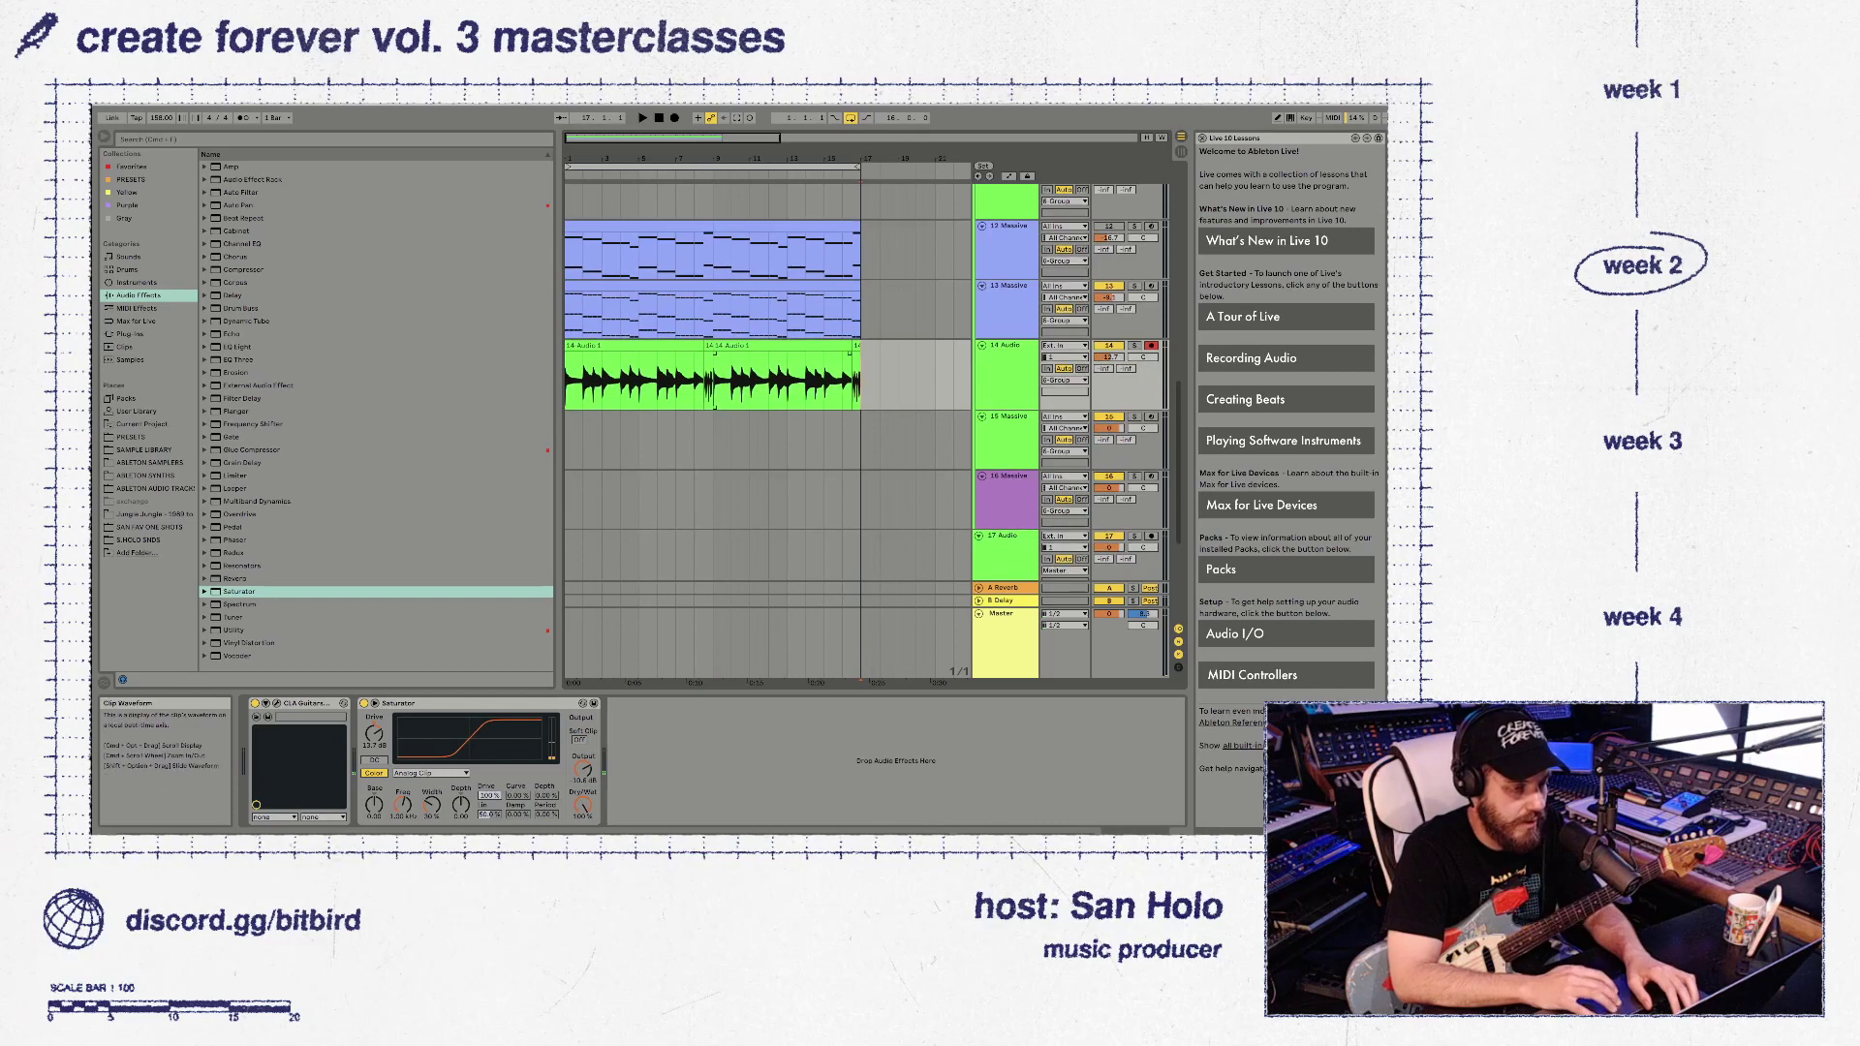
pyautogui.scroll(2, 766, 416)
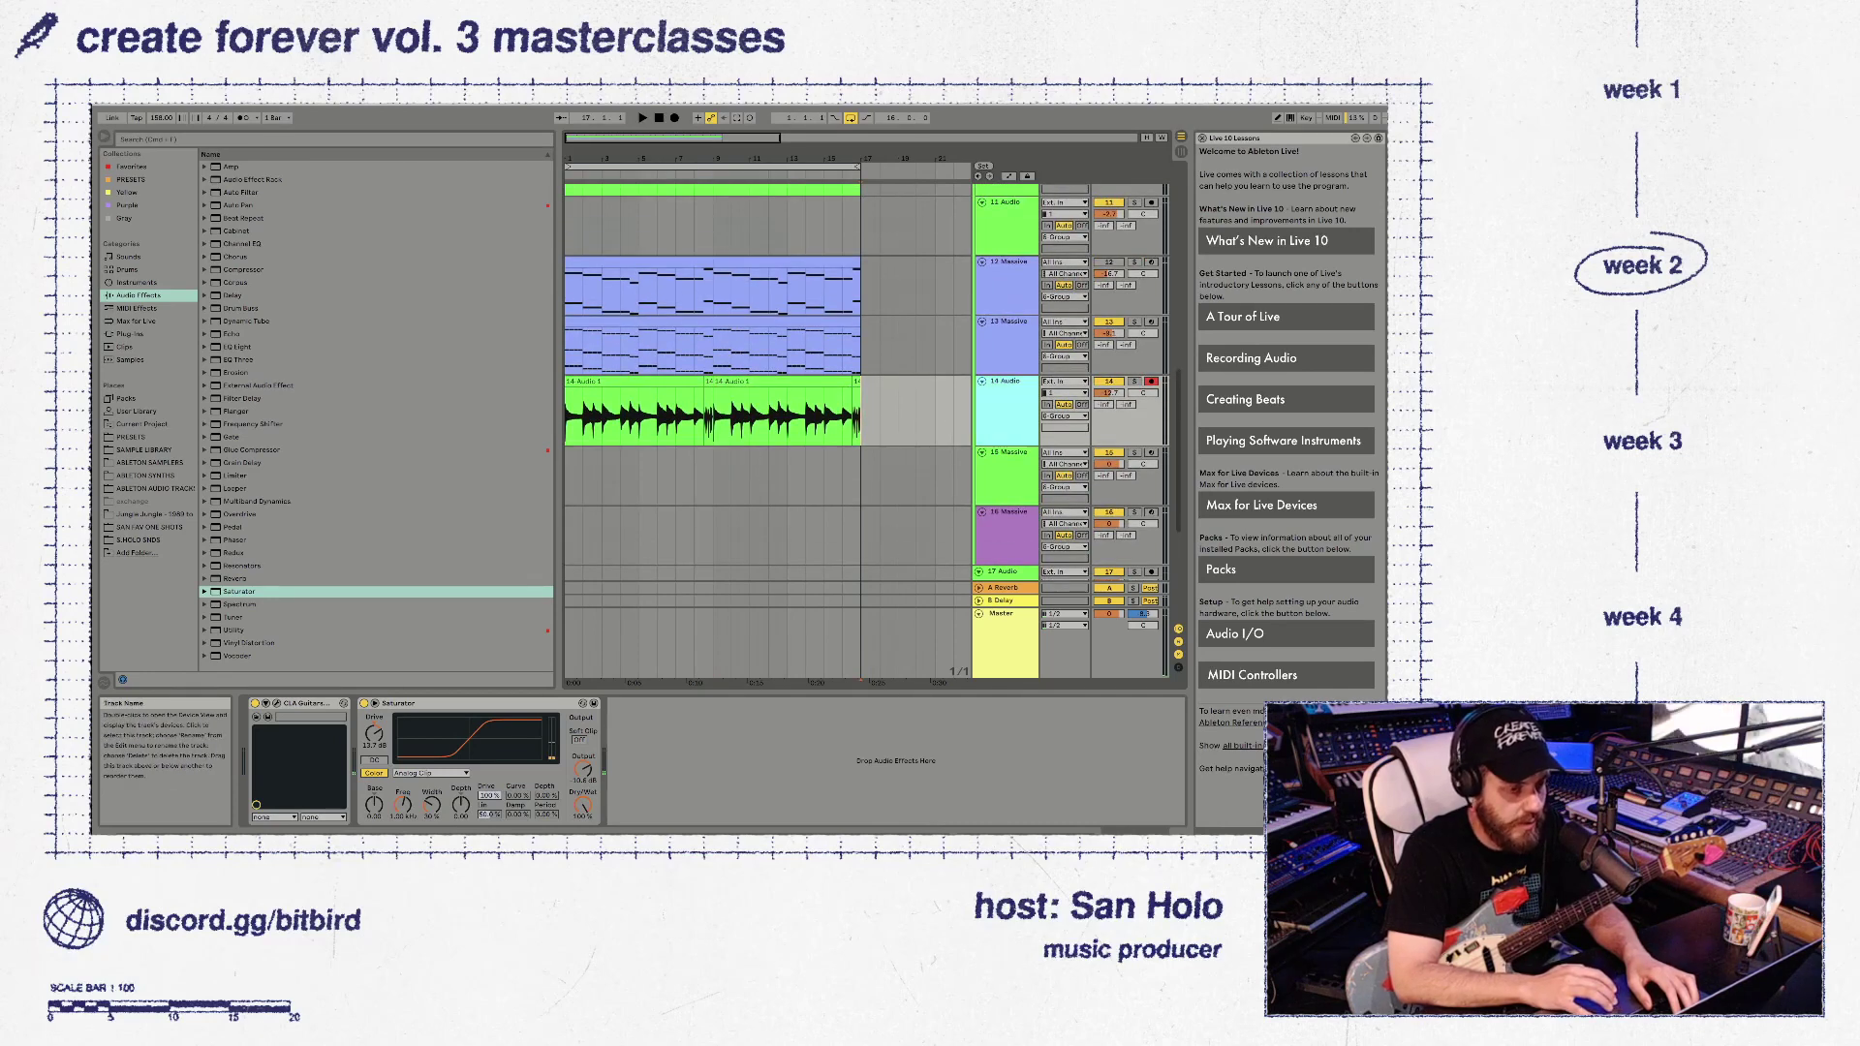
pyautogui.scroll(5, 766, 417)
pyautogui.scroll(-5, 766, 417)
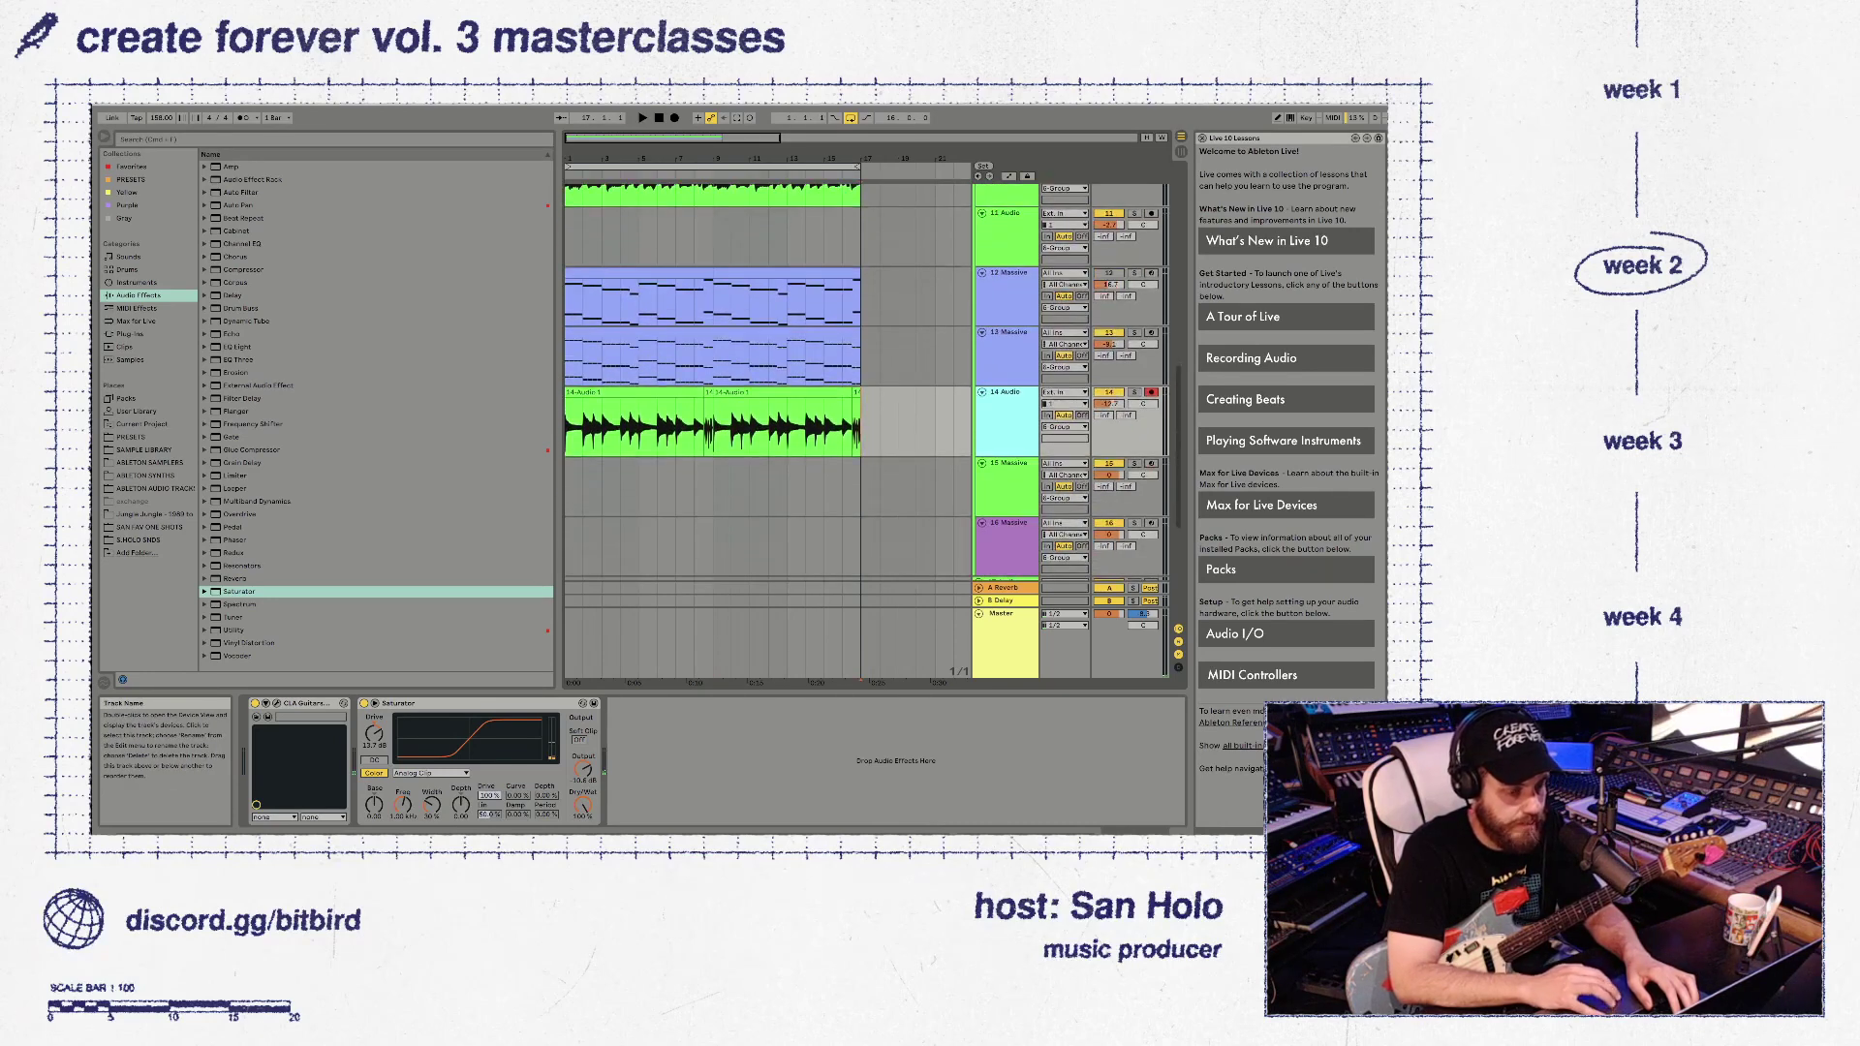
pyautogui.press('super+z')
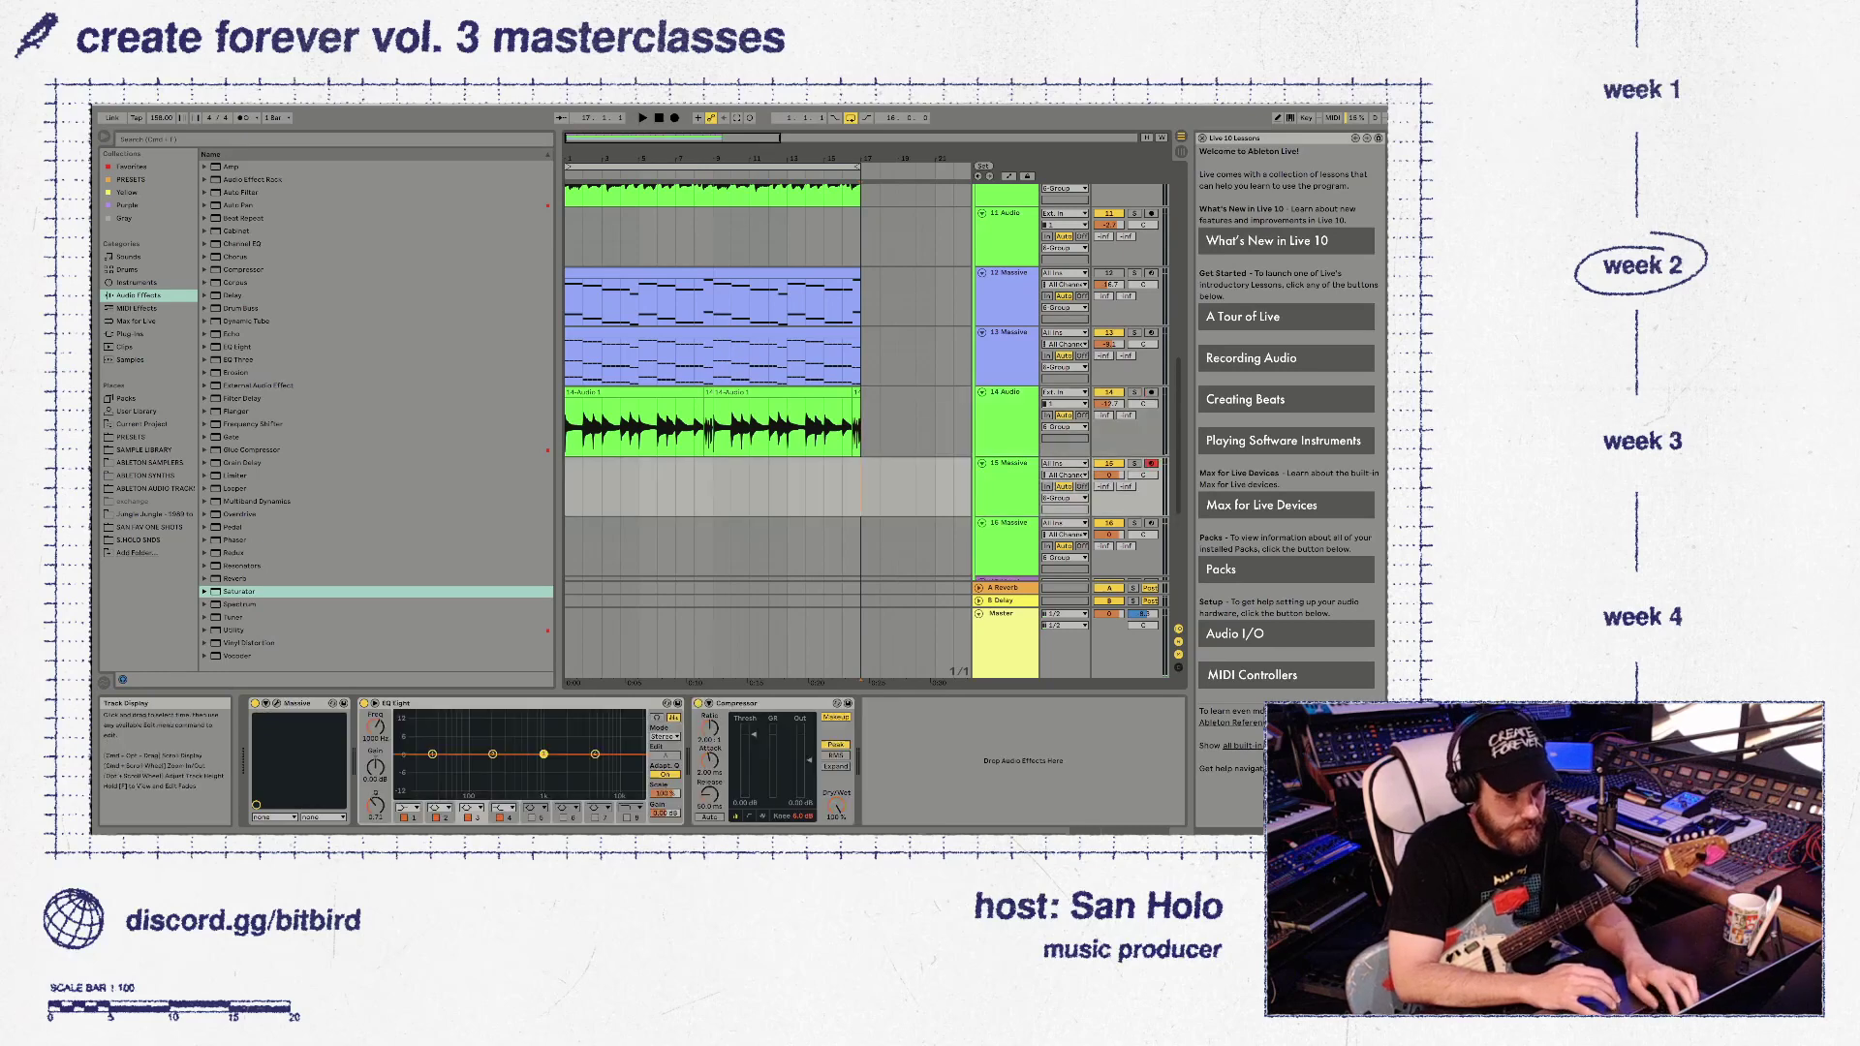
pyautogui.moveTo(861, 486); pyautogui.dragTo(565, 487)
pyautogui.press('super+shift+m')
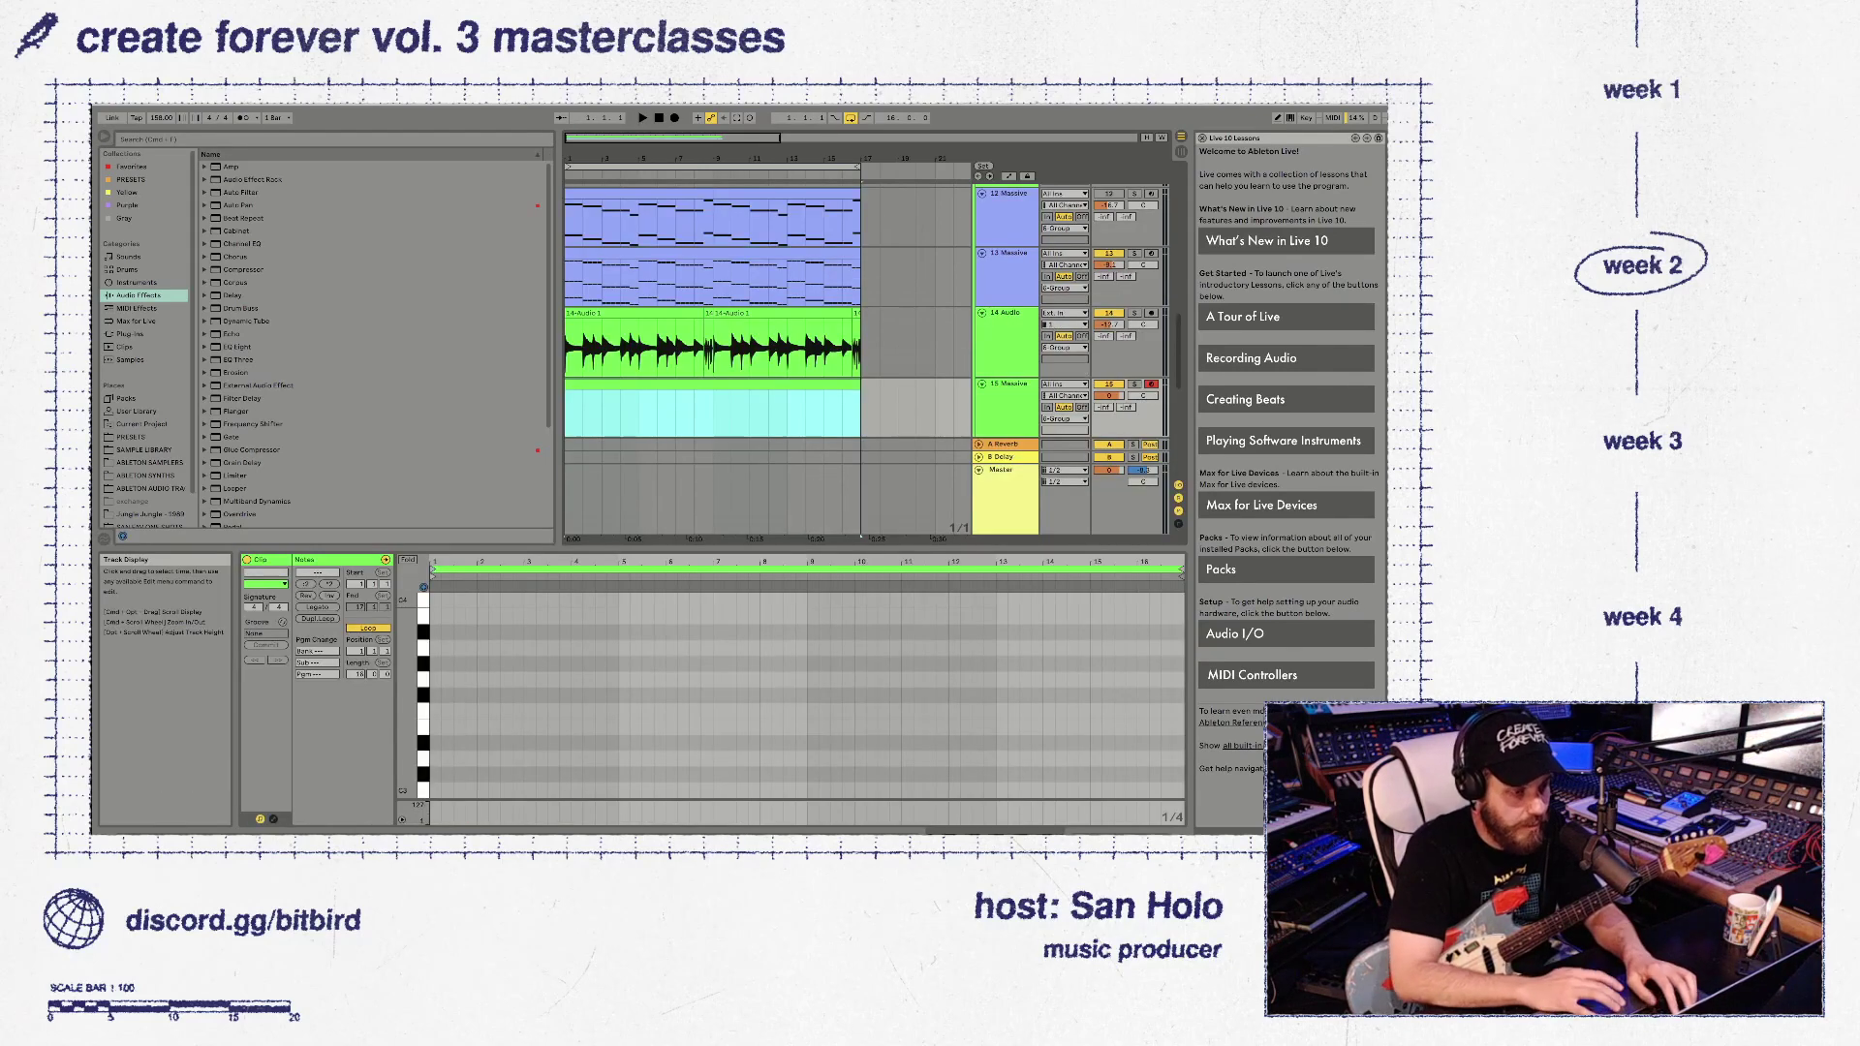
# Add a one-bar B note in bar 1 of the 15 Massive clip and a one-bar A note two semitones lower in bar 2
pyautogui.click(433, 695)
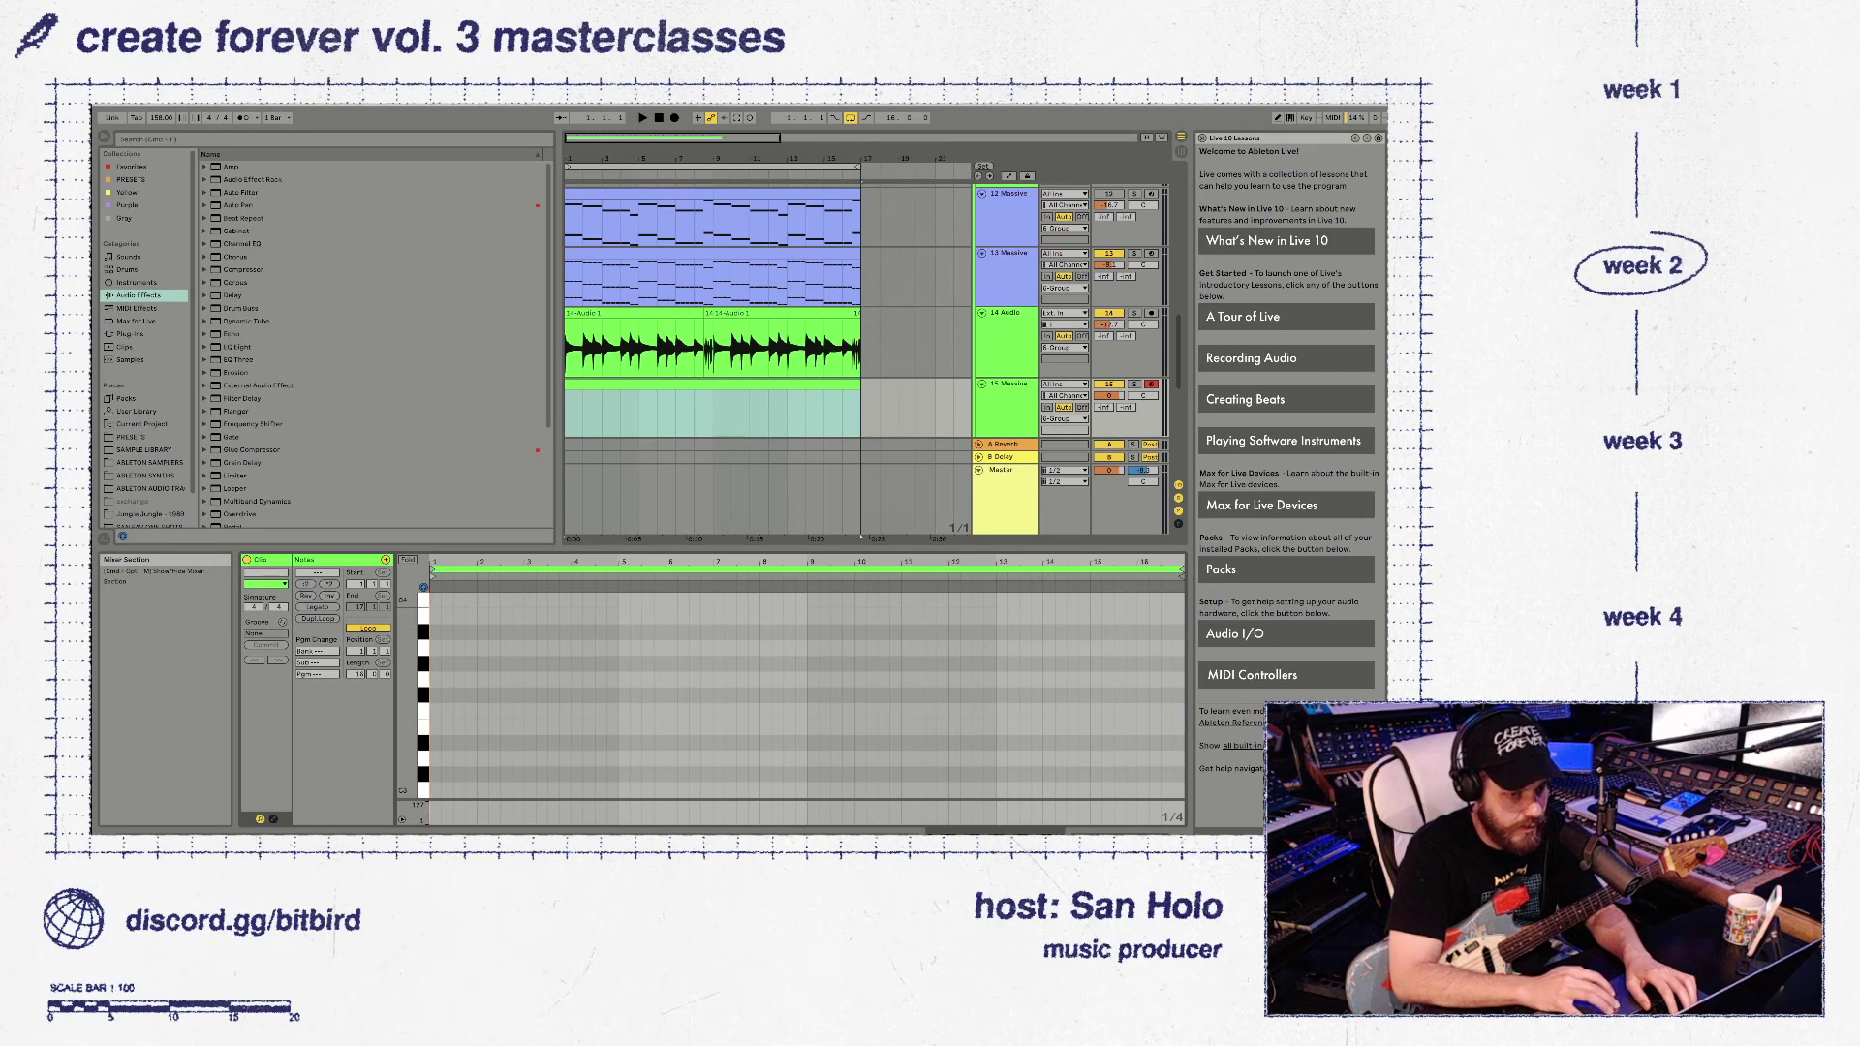
pyautogui.moveTo(1108, 395); pyautogui.dragTo(1109, 455)
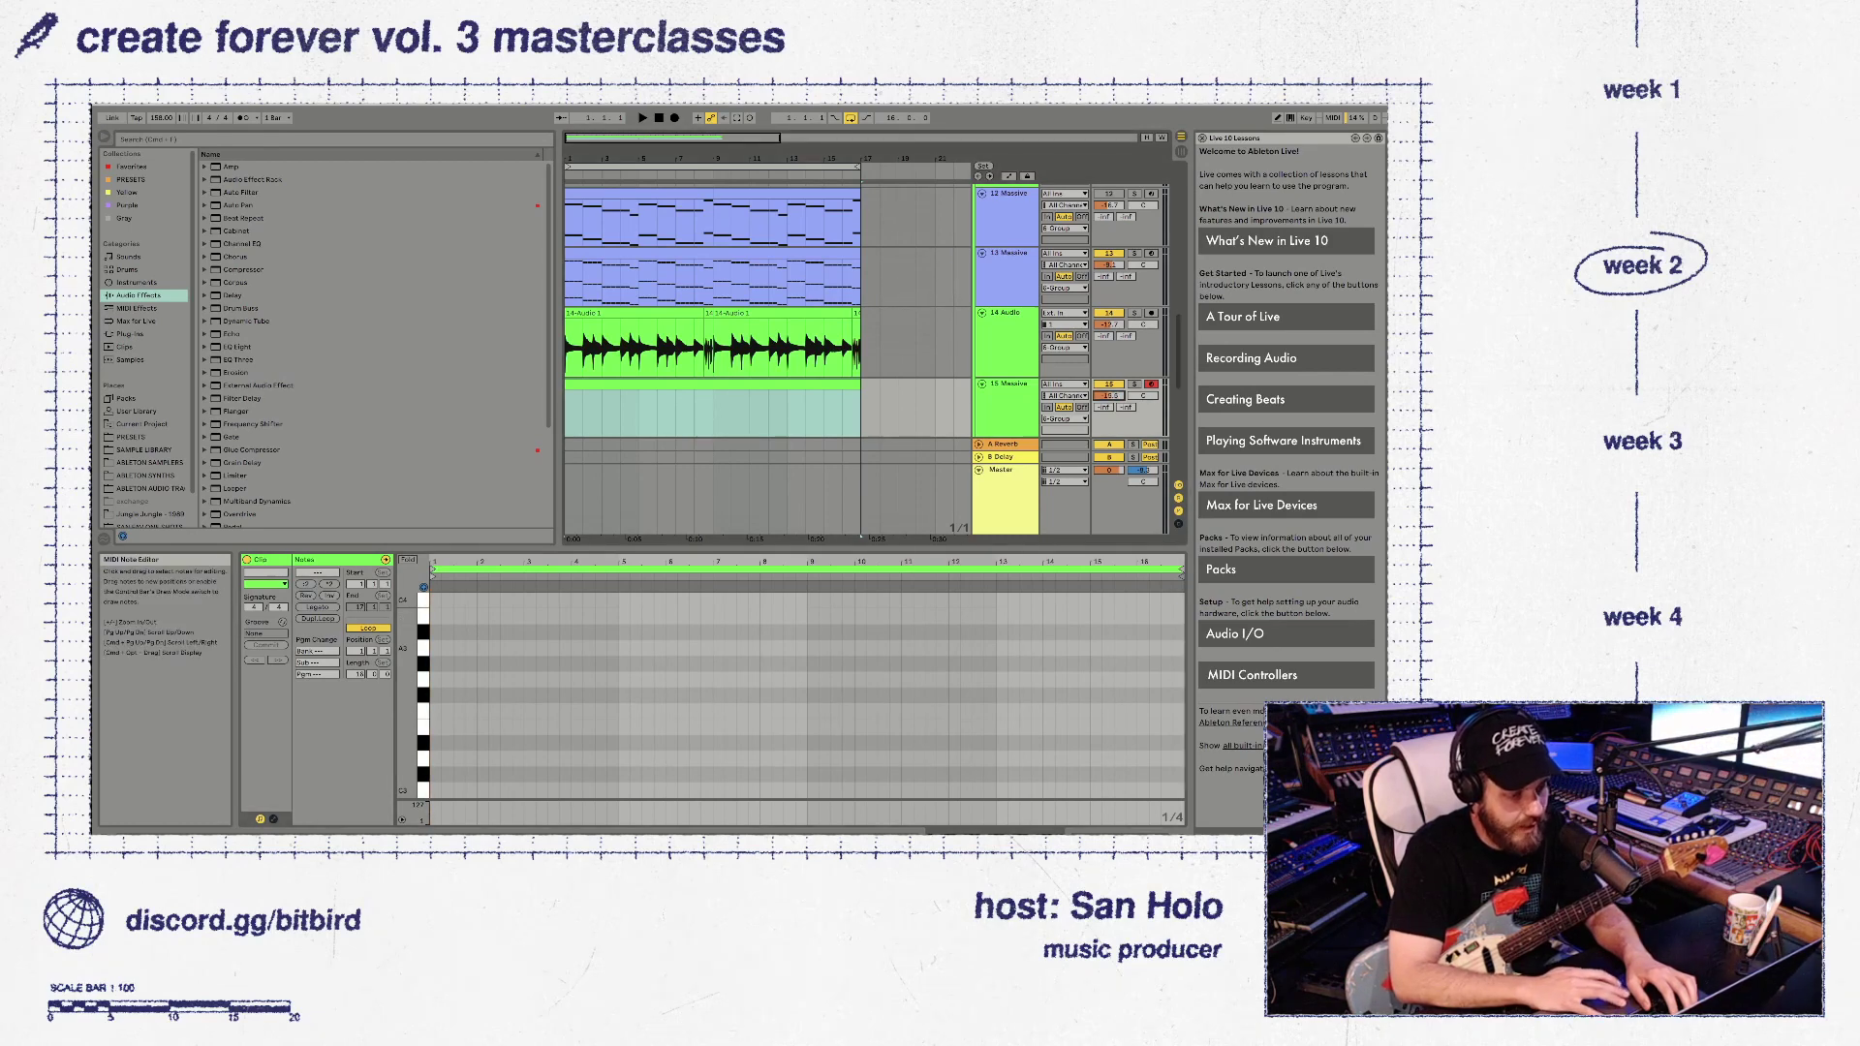
pyautogui.doubleClick(435, 616)
pyautogui.moveTo(440, 617); pyautogui.dragTo(465, 616)
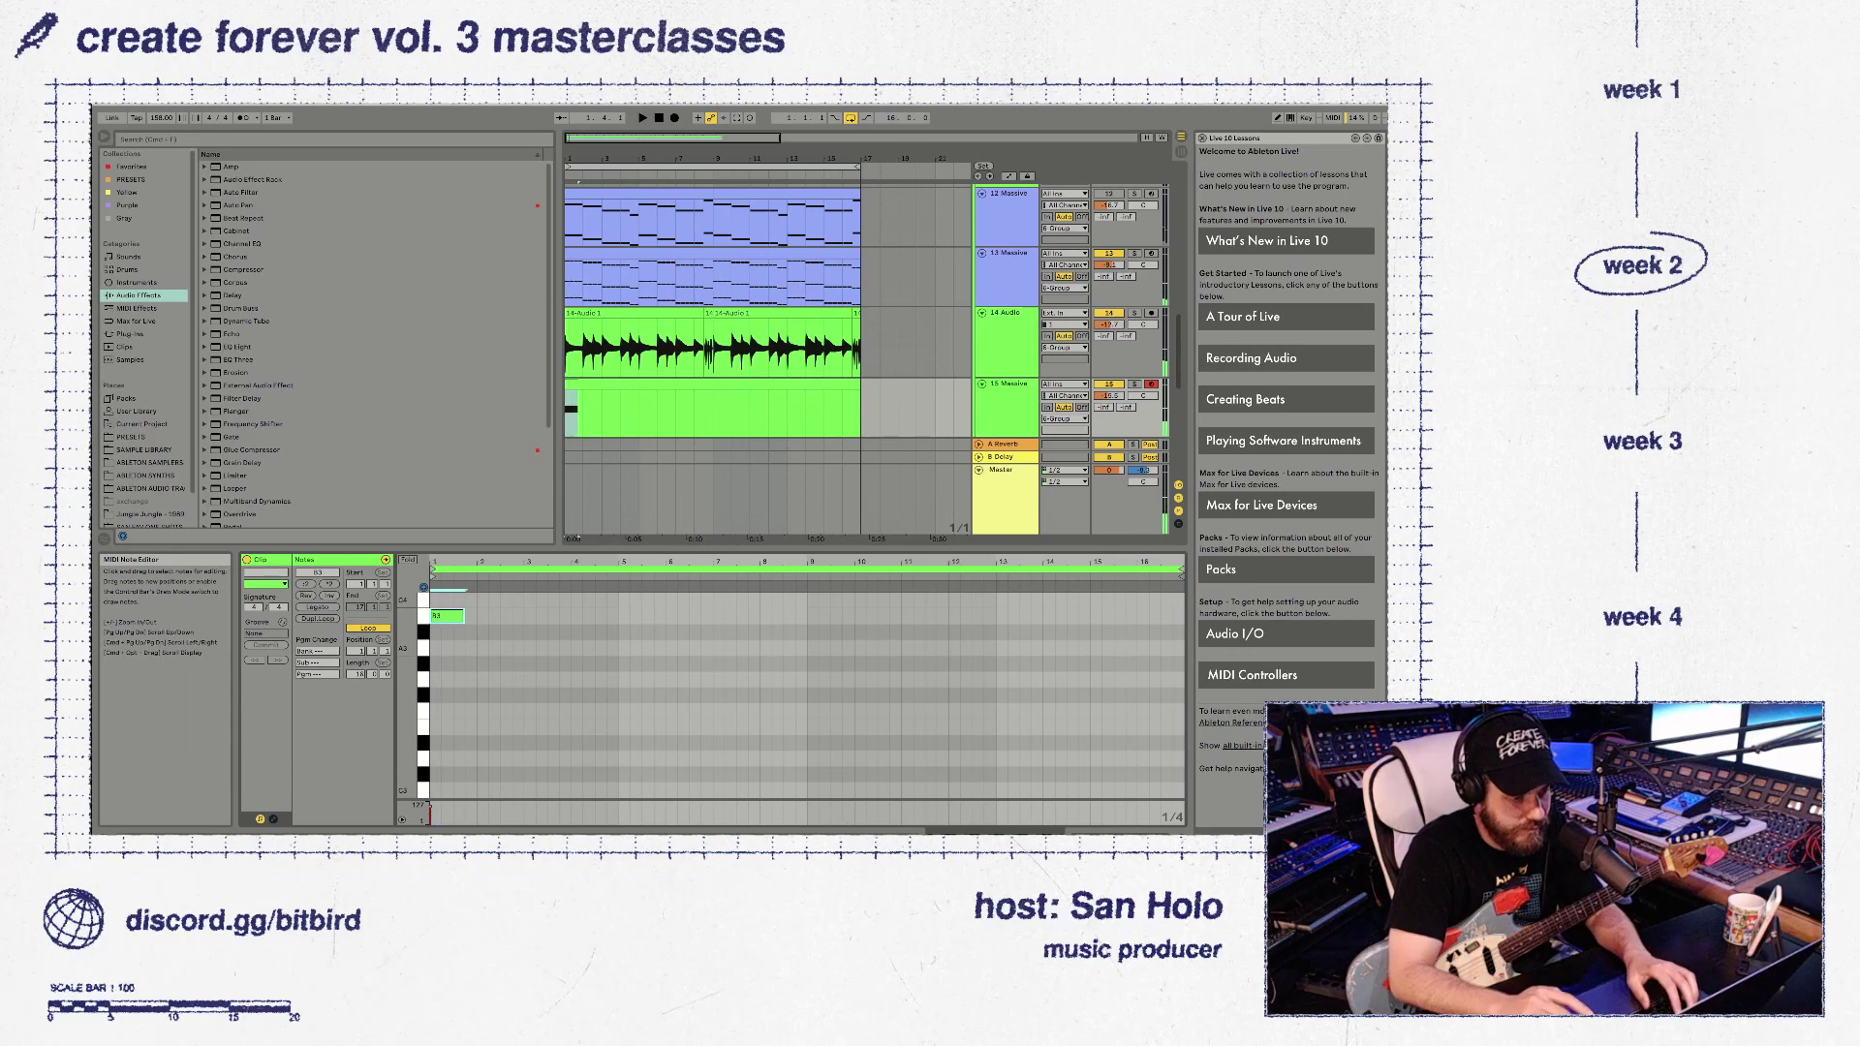
pyautogui.hotkey('shift', 'Right')
pyautogui.press('space')
pyautogui.press('super+d')
pyautogui.press('Down')
pyautogui.press('Down')
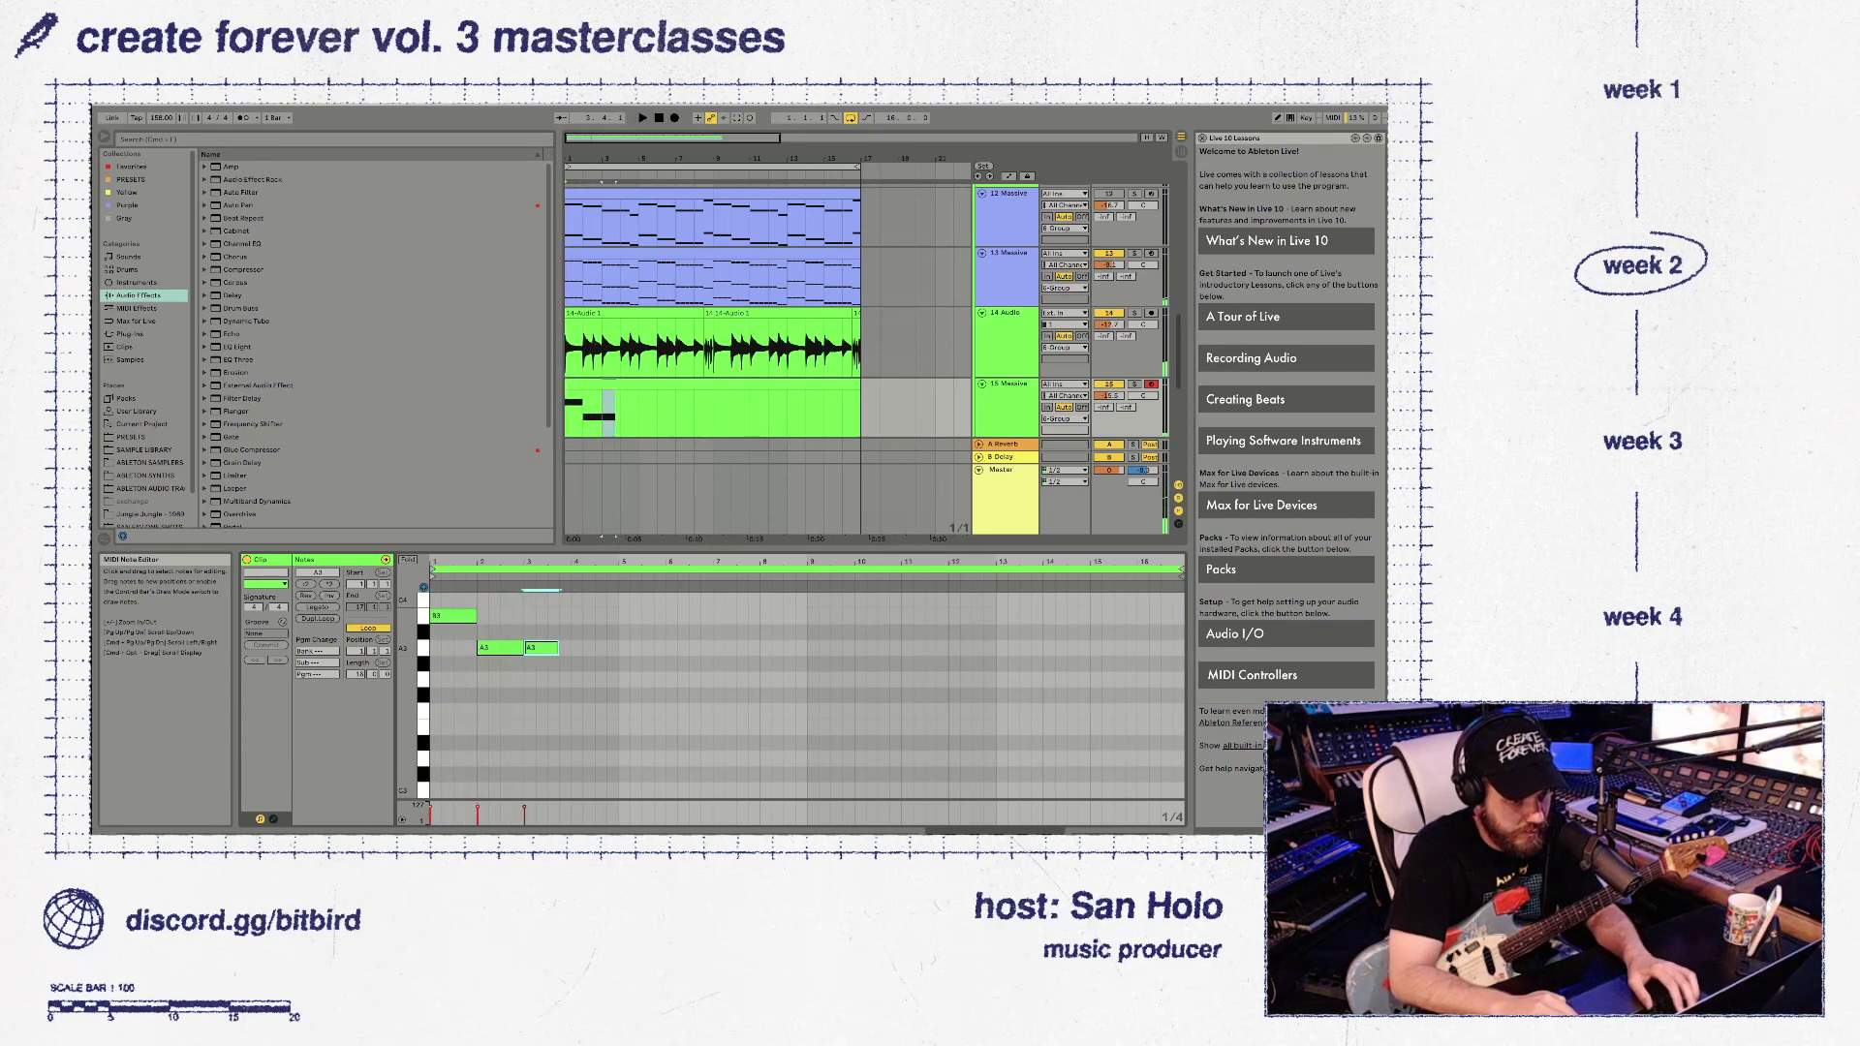
pyautogui.press('space')
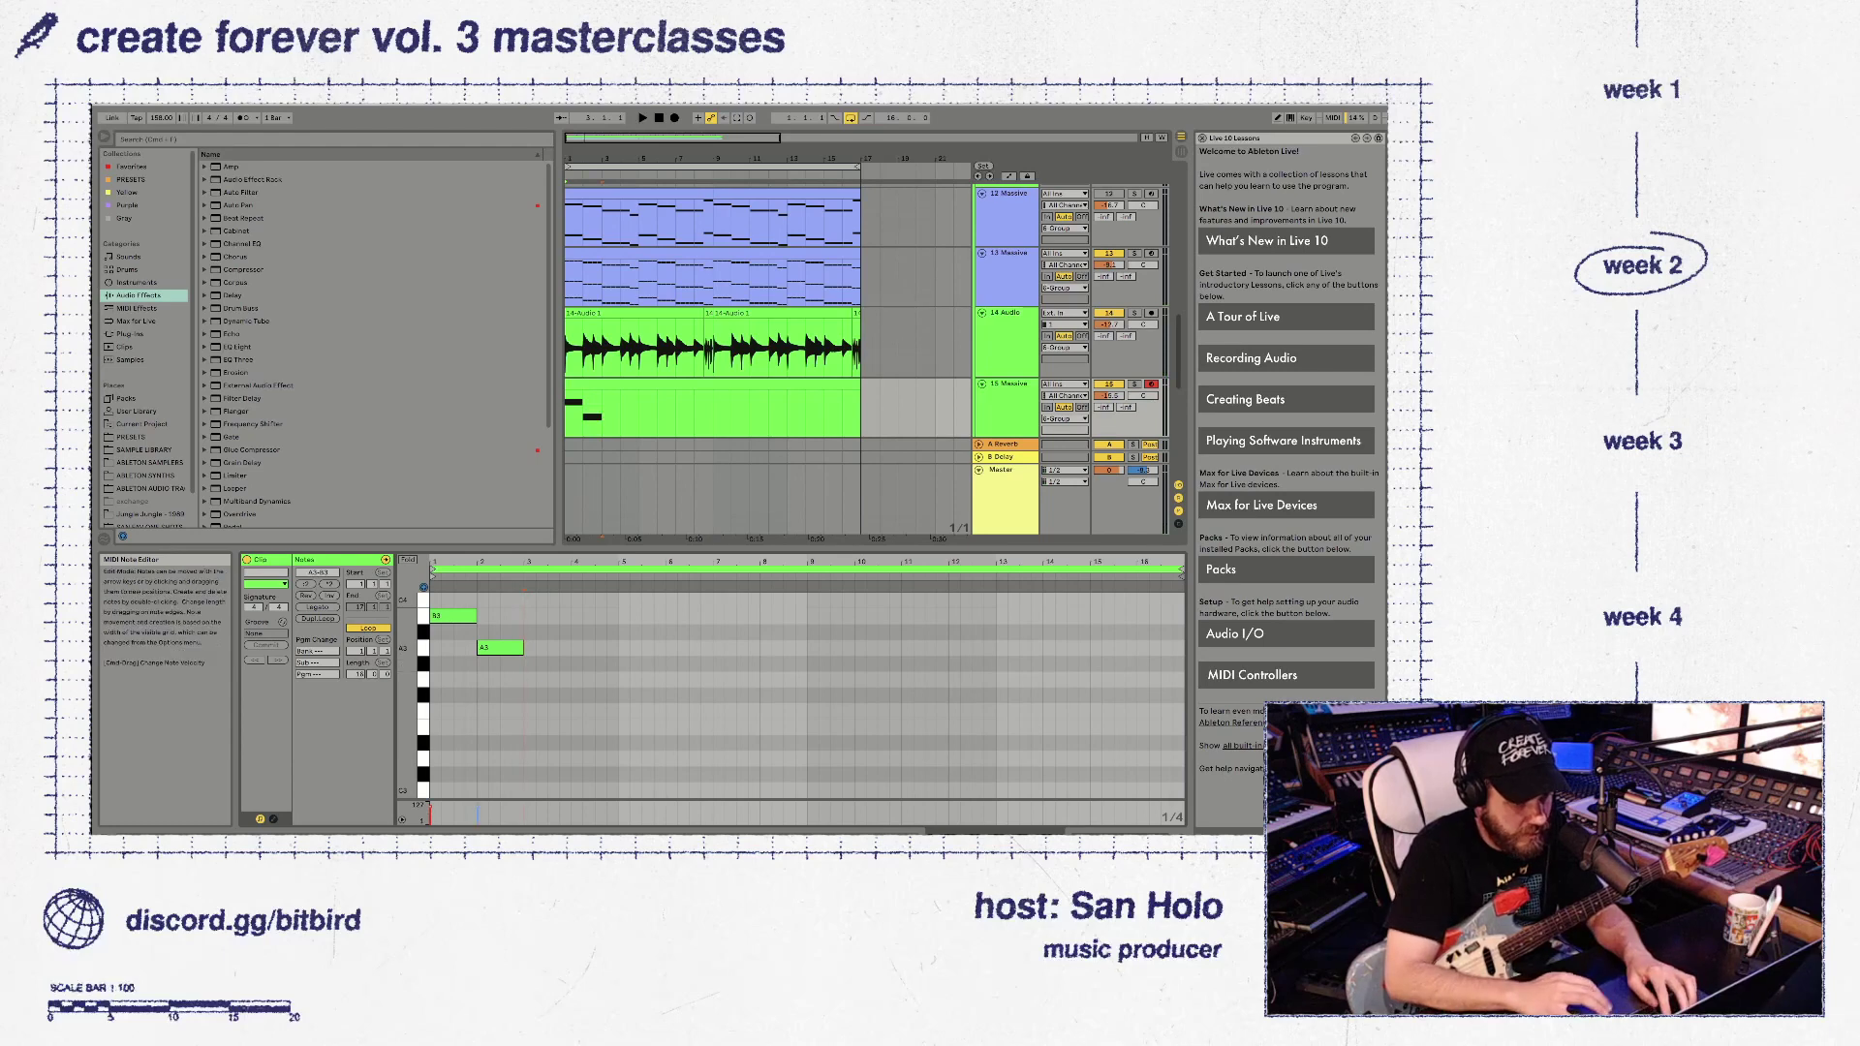
# Shorten the A3 note to half a bar and add a half-bar D4 note directly after it
pyautogui.press('super+d')
pyautogui.hotkey('shift', 'Up')
pyautogui.press('Down')
pyautogui.press('Down')
pyautogui.press('Down')
pyautogui.press('Down')
pyautogui.press('Down')
pyautogui.press('Down')
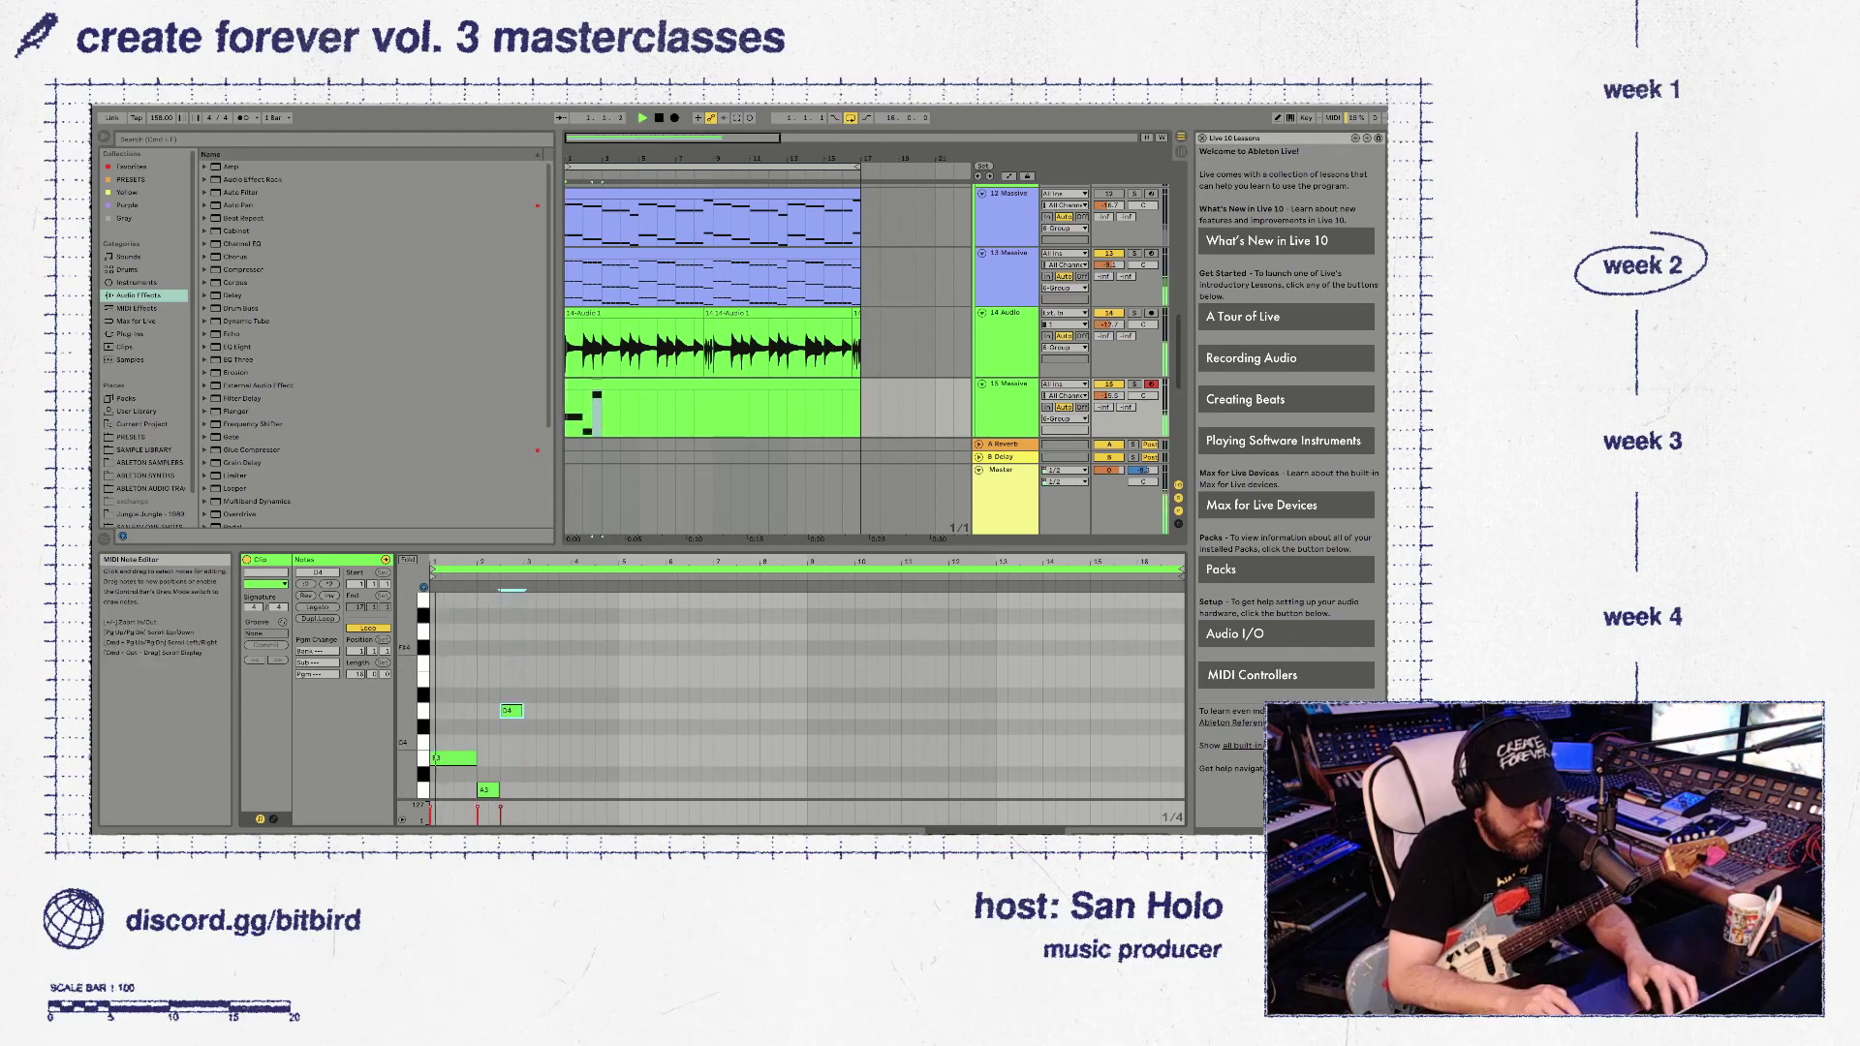
# Duplicate the D4 note, lower the copy to G3, lengthen it to one bar and play the phrase
pyautogui.press('super+d')
pyautogui.press('Down')
pyautogui.press('Down')
pyautogui.press('Down')
pyautogui.press('space')
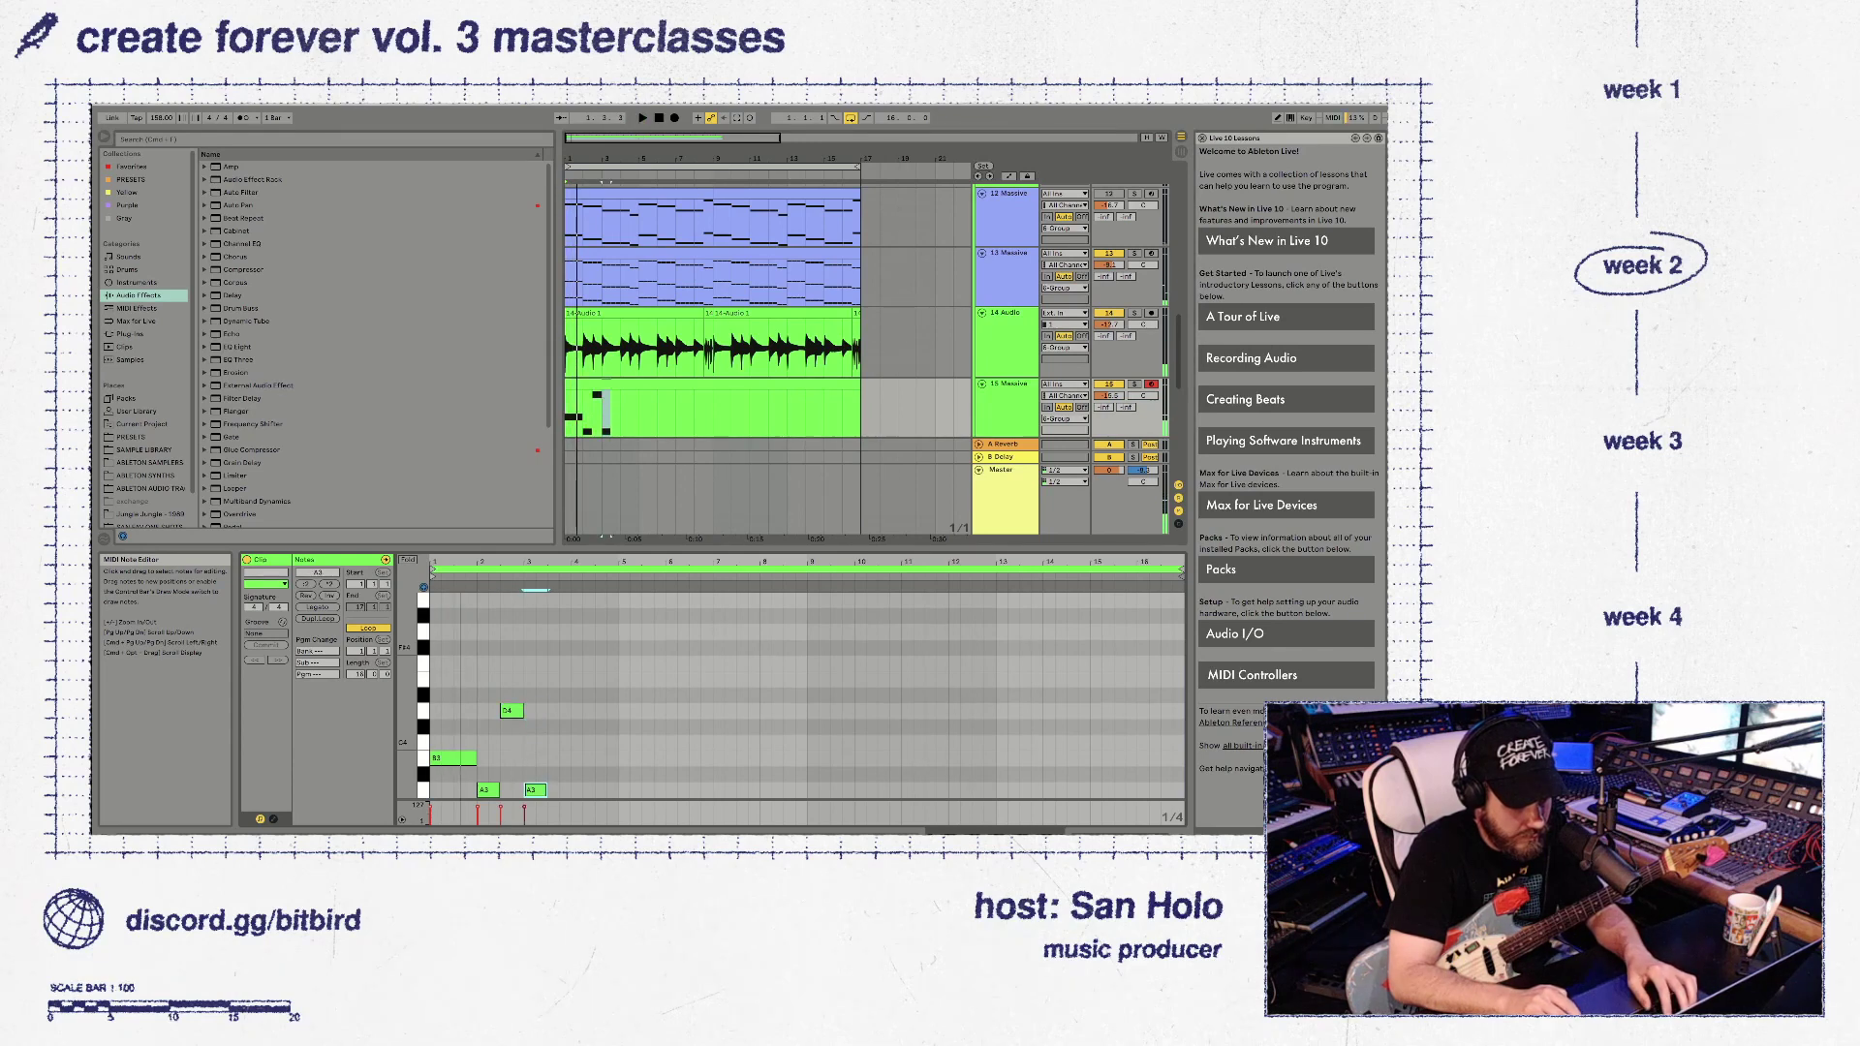
pyautogui.press('Down')
pyautogui.press('Down')
pyautogui.hotkey('shift', 'Right')
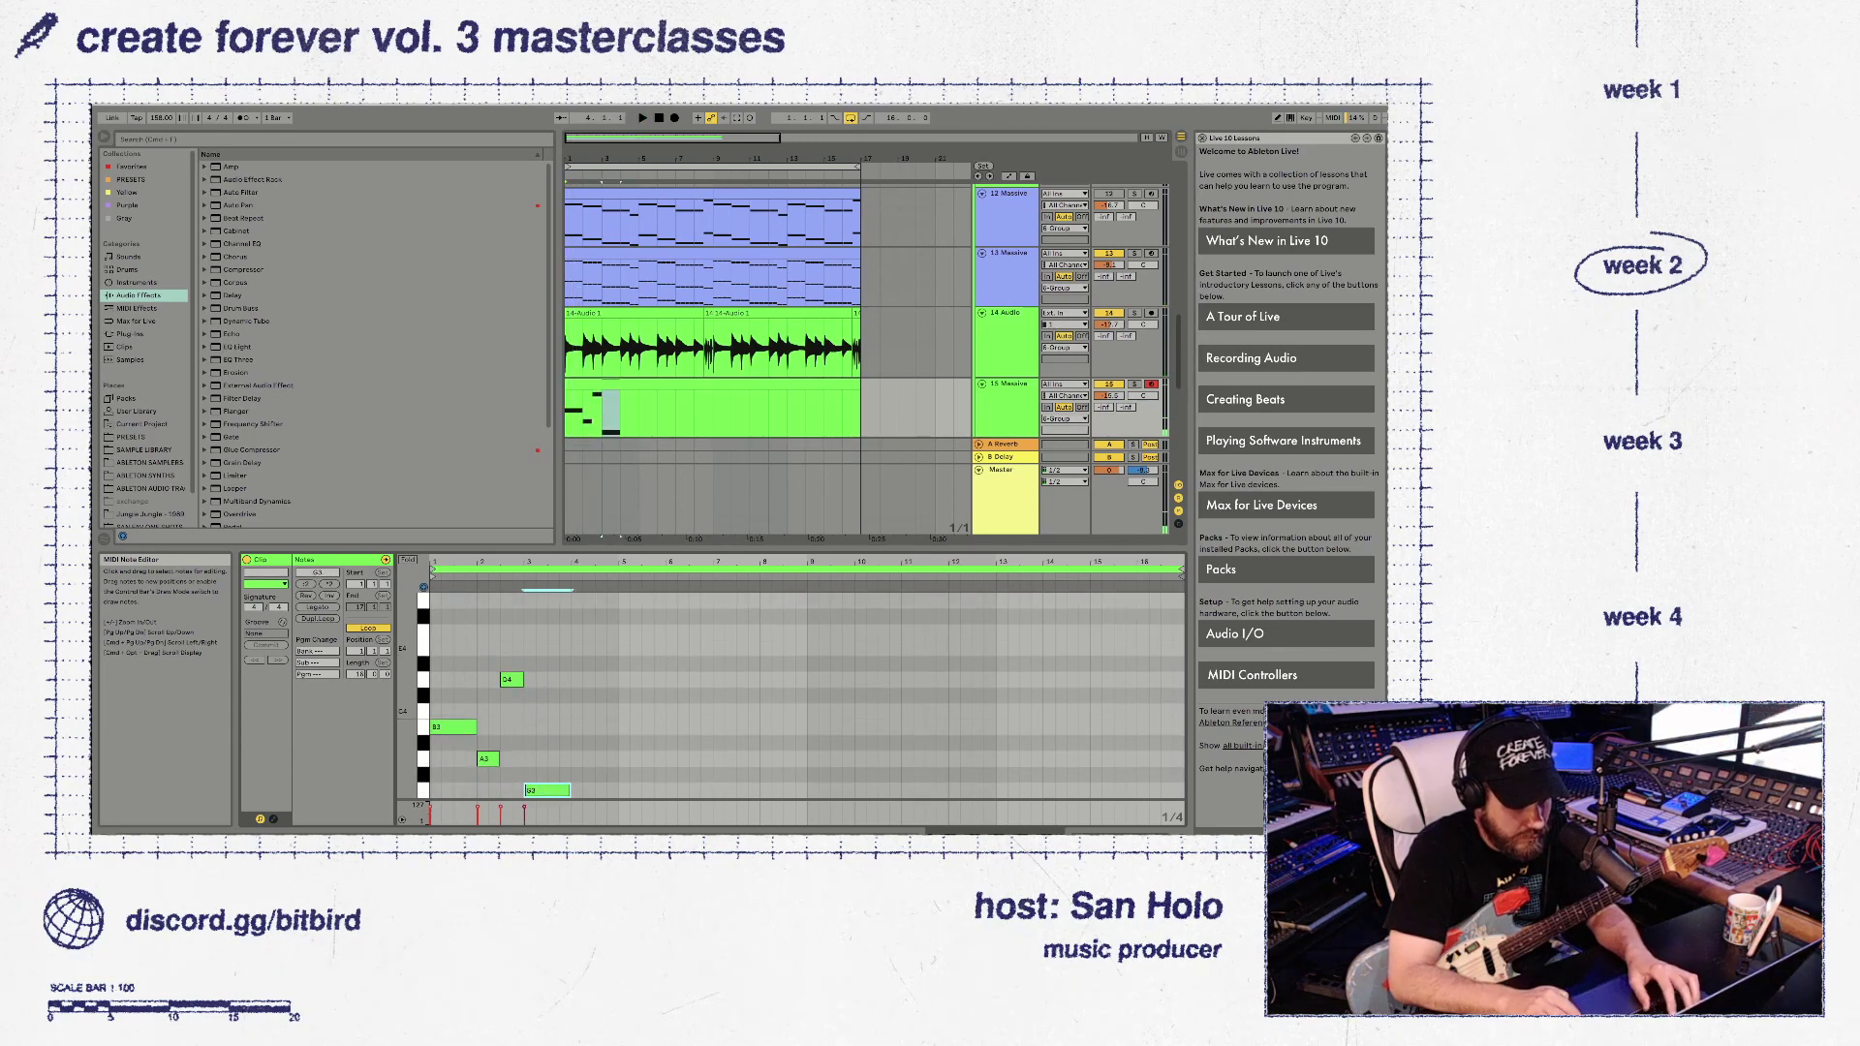
pyautogui.press('space')
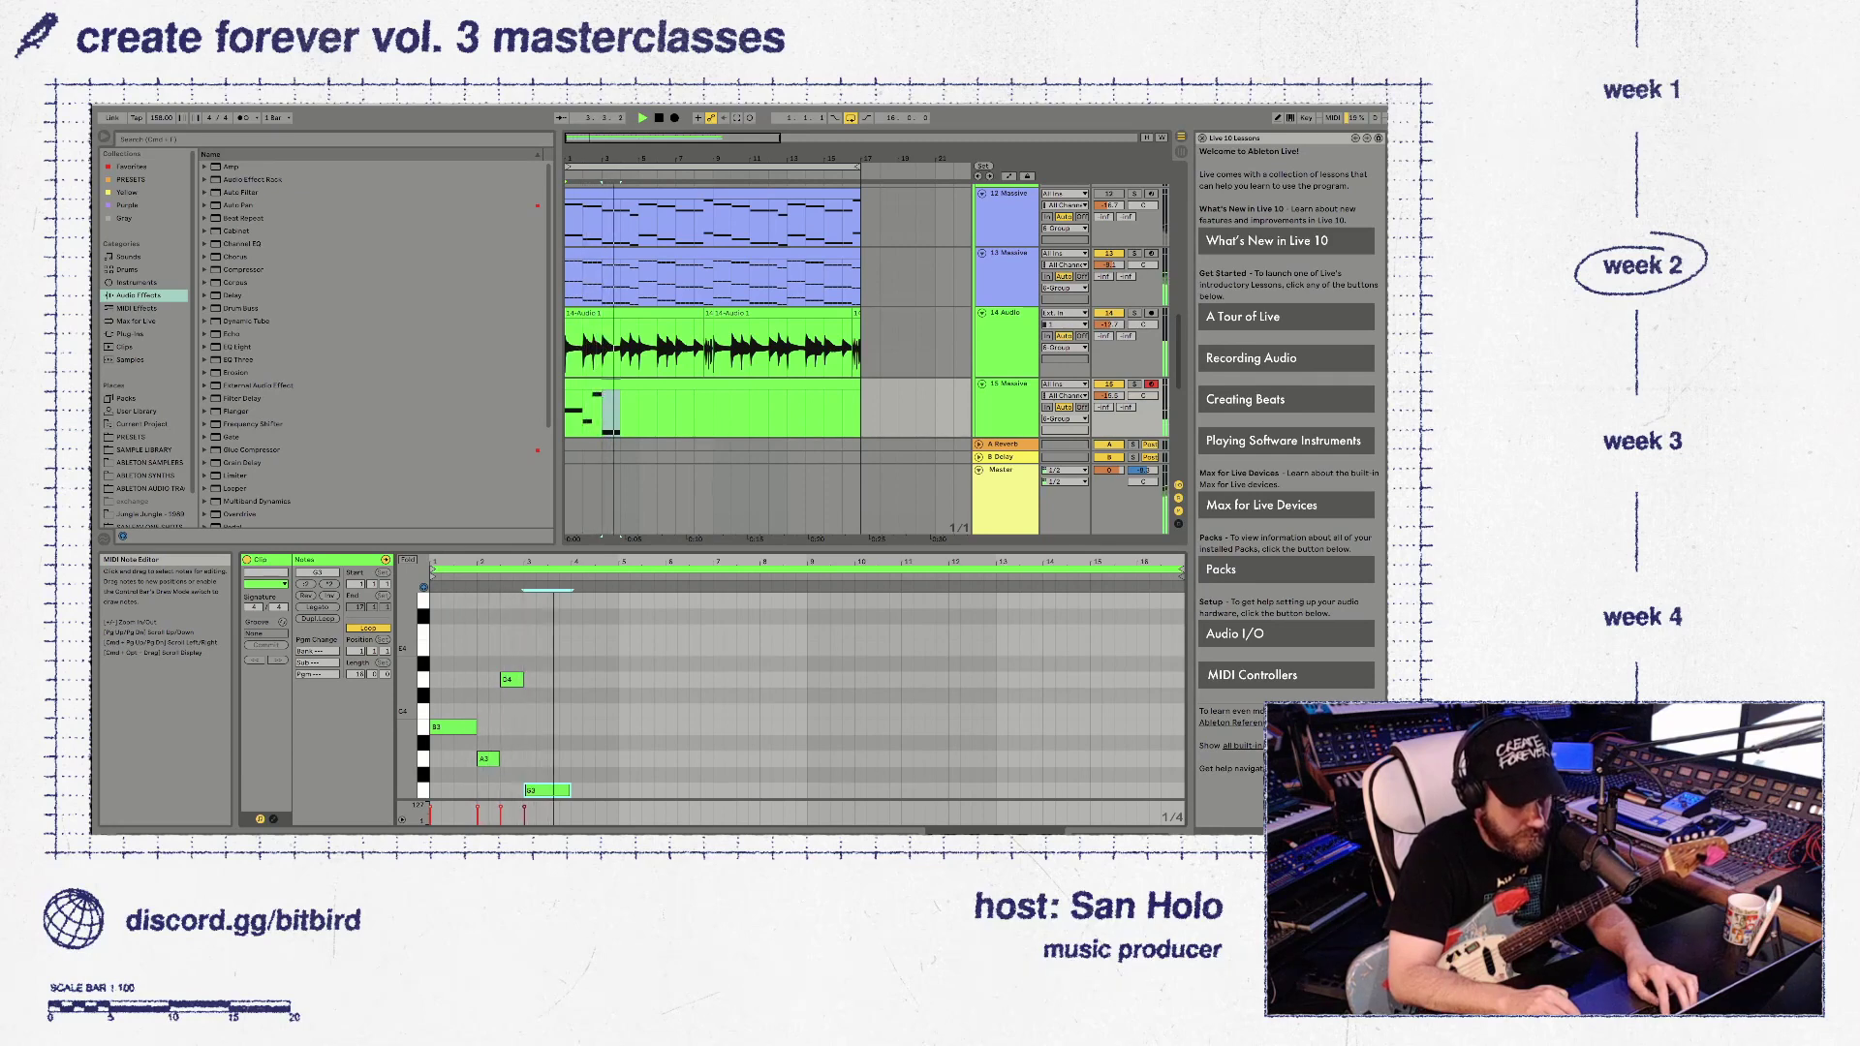
# Extend the phrase with a half-bar G3 note followed by a half-bar F#3 note
pyautogui.press('super+d')
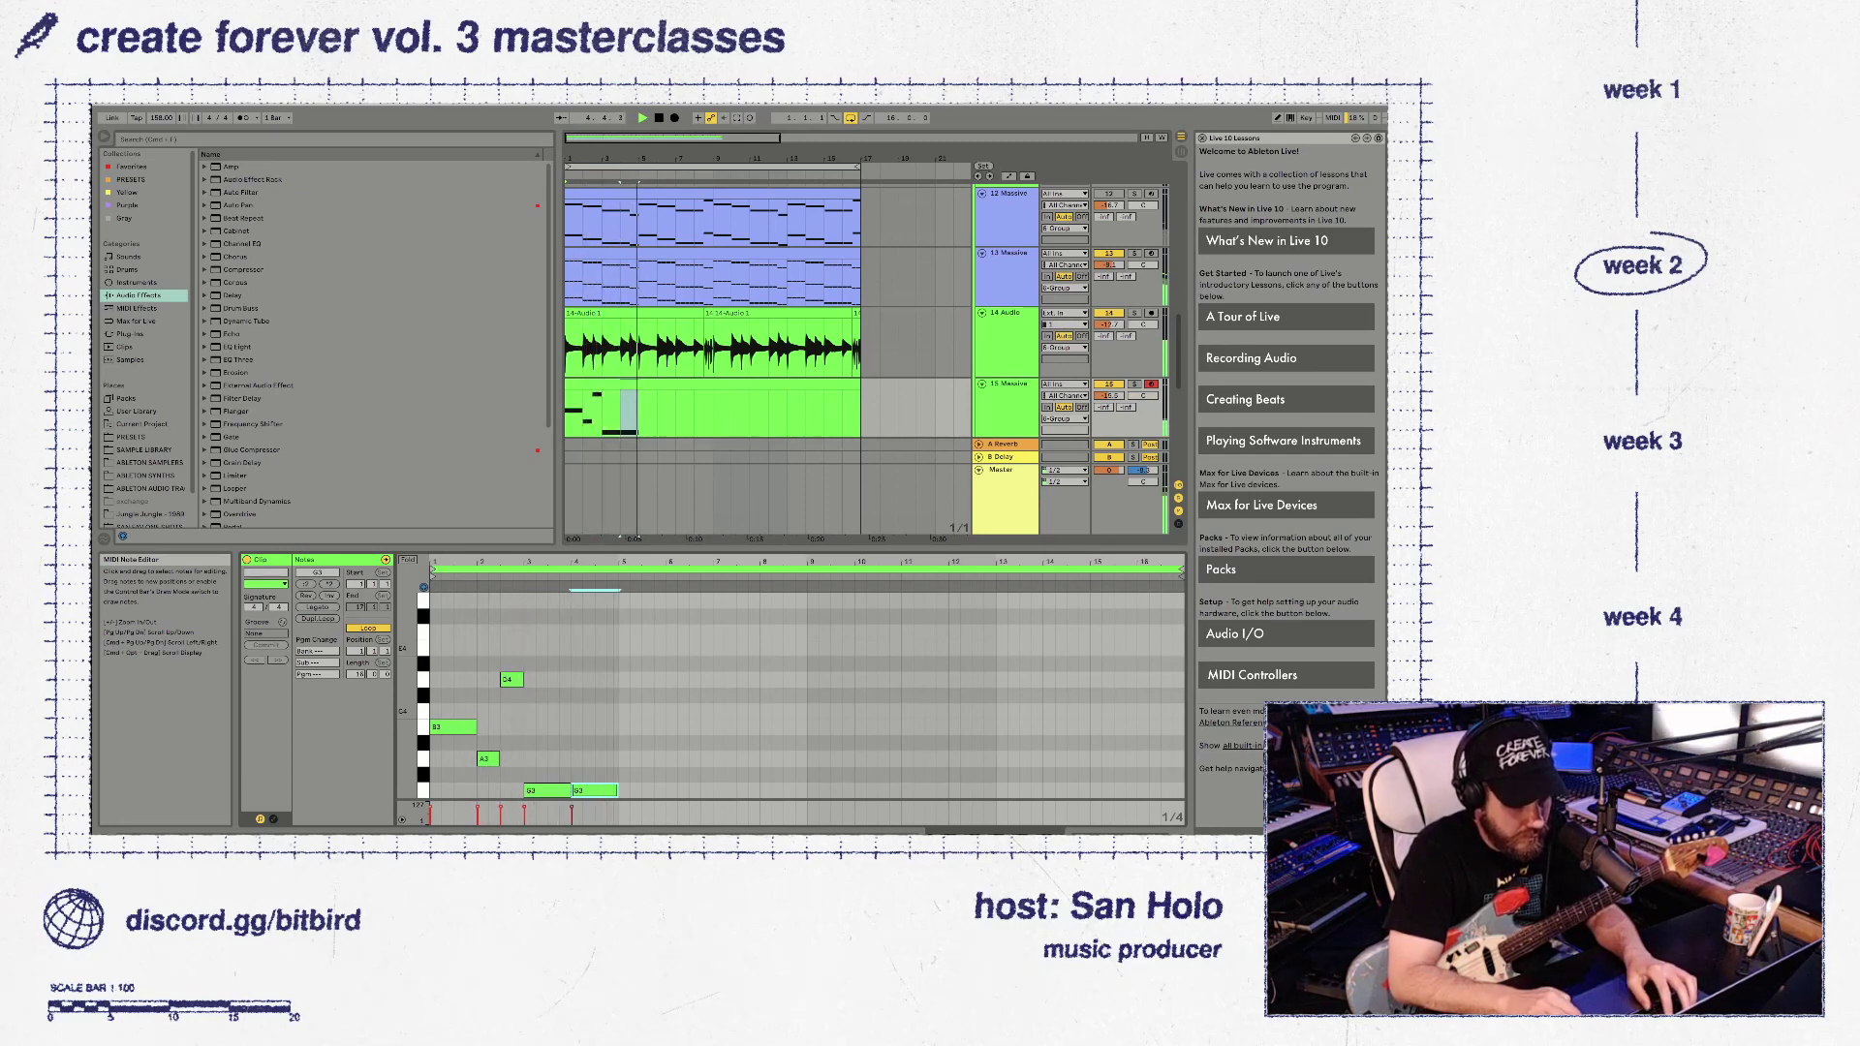
pyautogui.hotkey('shift', 'Left')
pyautogui.press('super+d')
pyautogui.press('Down')
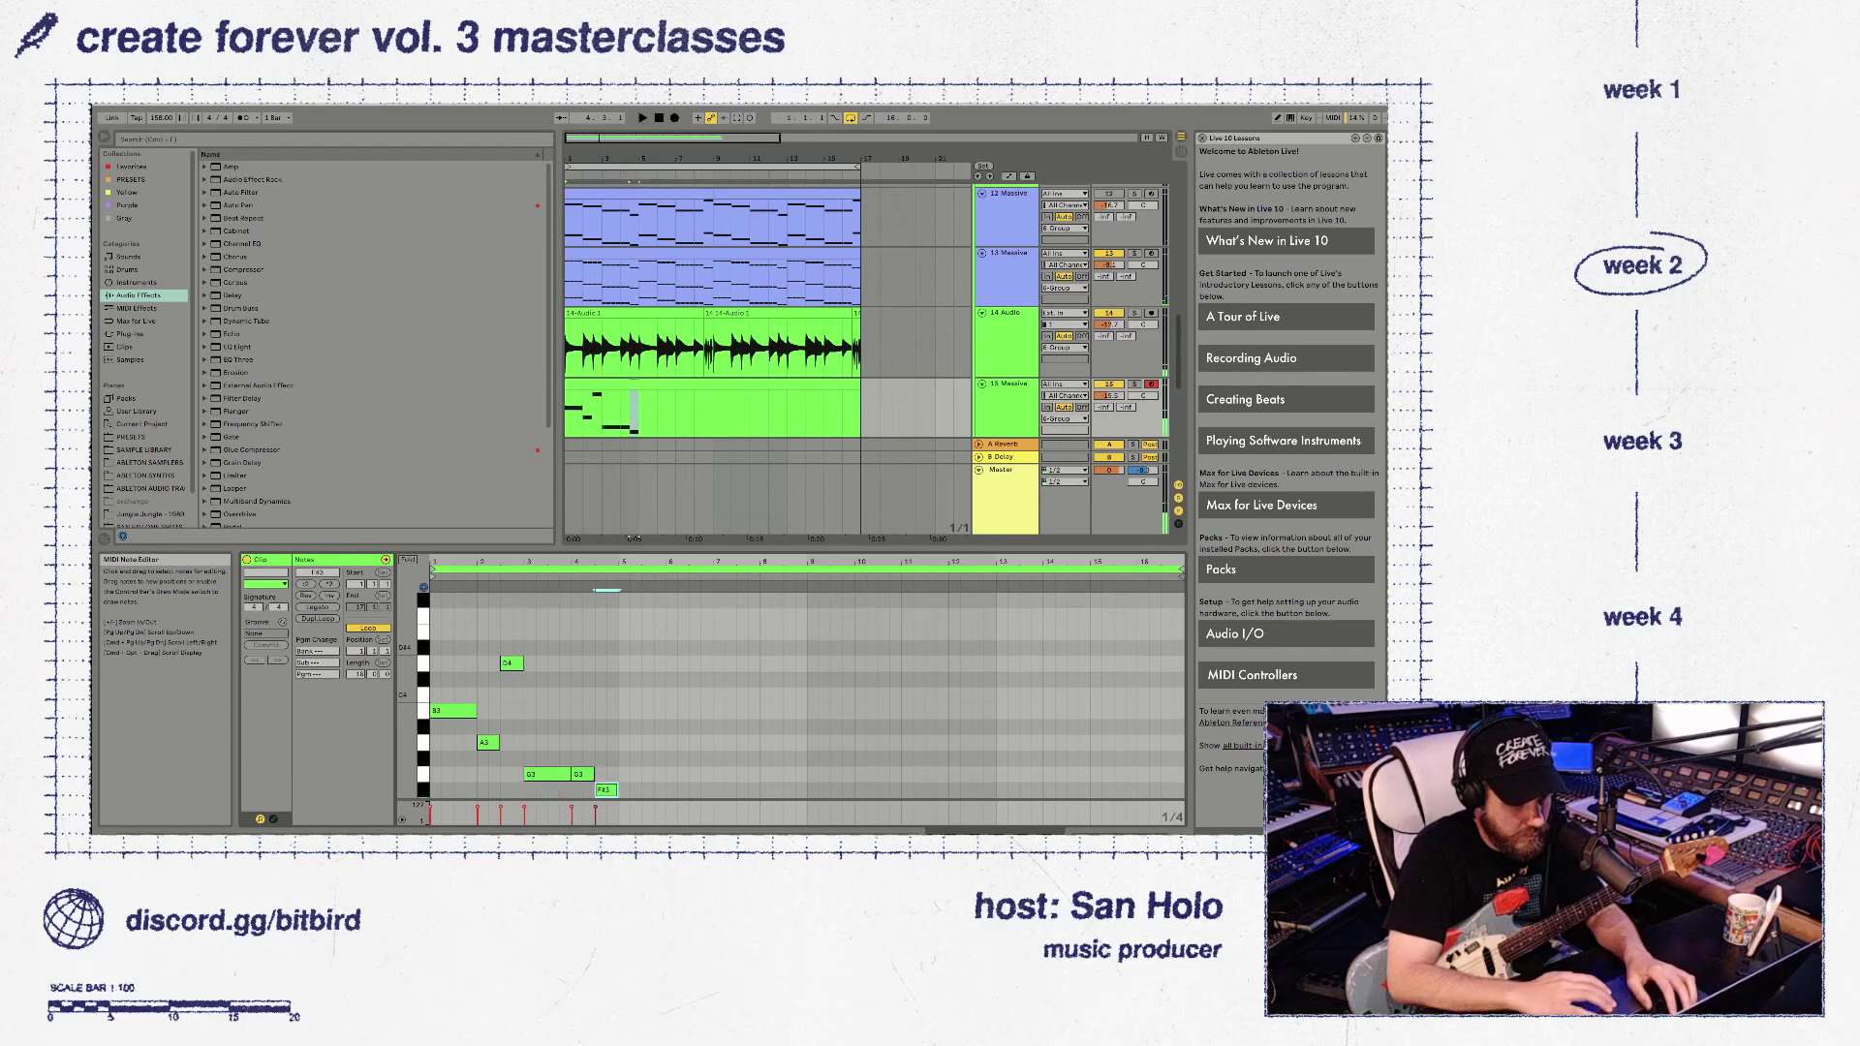
# Transpose all the notes down by octaves so the first becomes B0, and adjust the 15 Massive track's volume during playback
pyautogui.moveTo(452, 654); pyautogui.dragTo(605, 800)
pyautogui.hotkey('shift', 'Down')
pyautogui.hotkey('shift', 'Down')
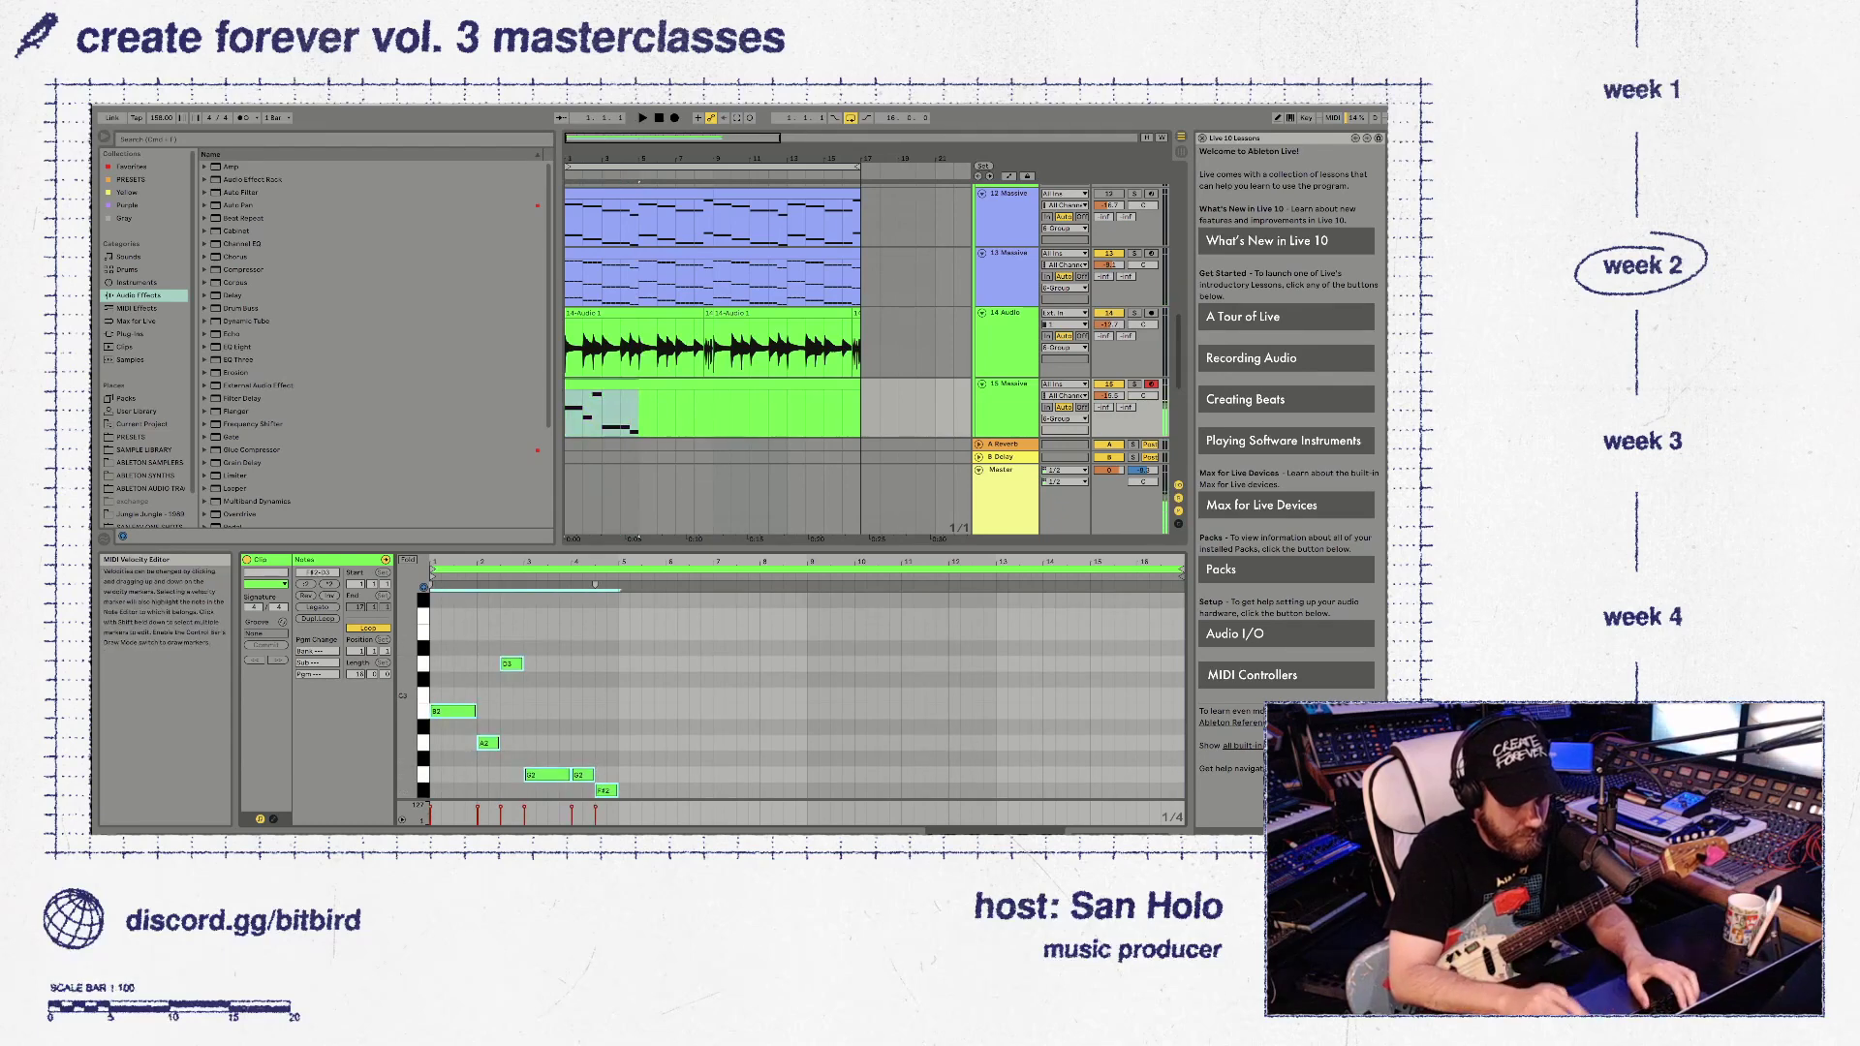
pyautogui.press('space')
pyautogui.moveTo(1107, 395); pyautogui.dragTo(1108, 361)
pyautogui.press('space')
pyautogui.moveTo(442, 651); pyautogui.dragTo(626, 781)
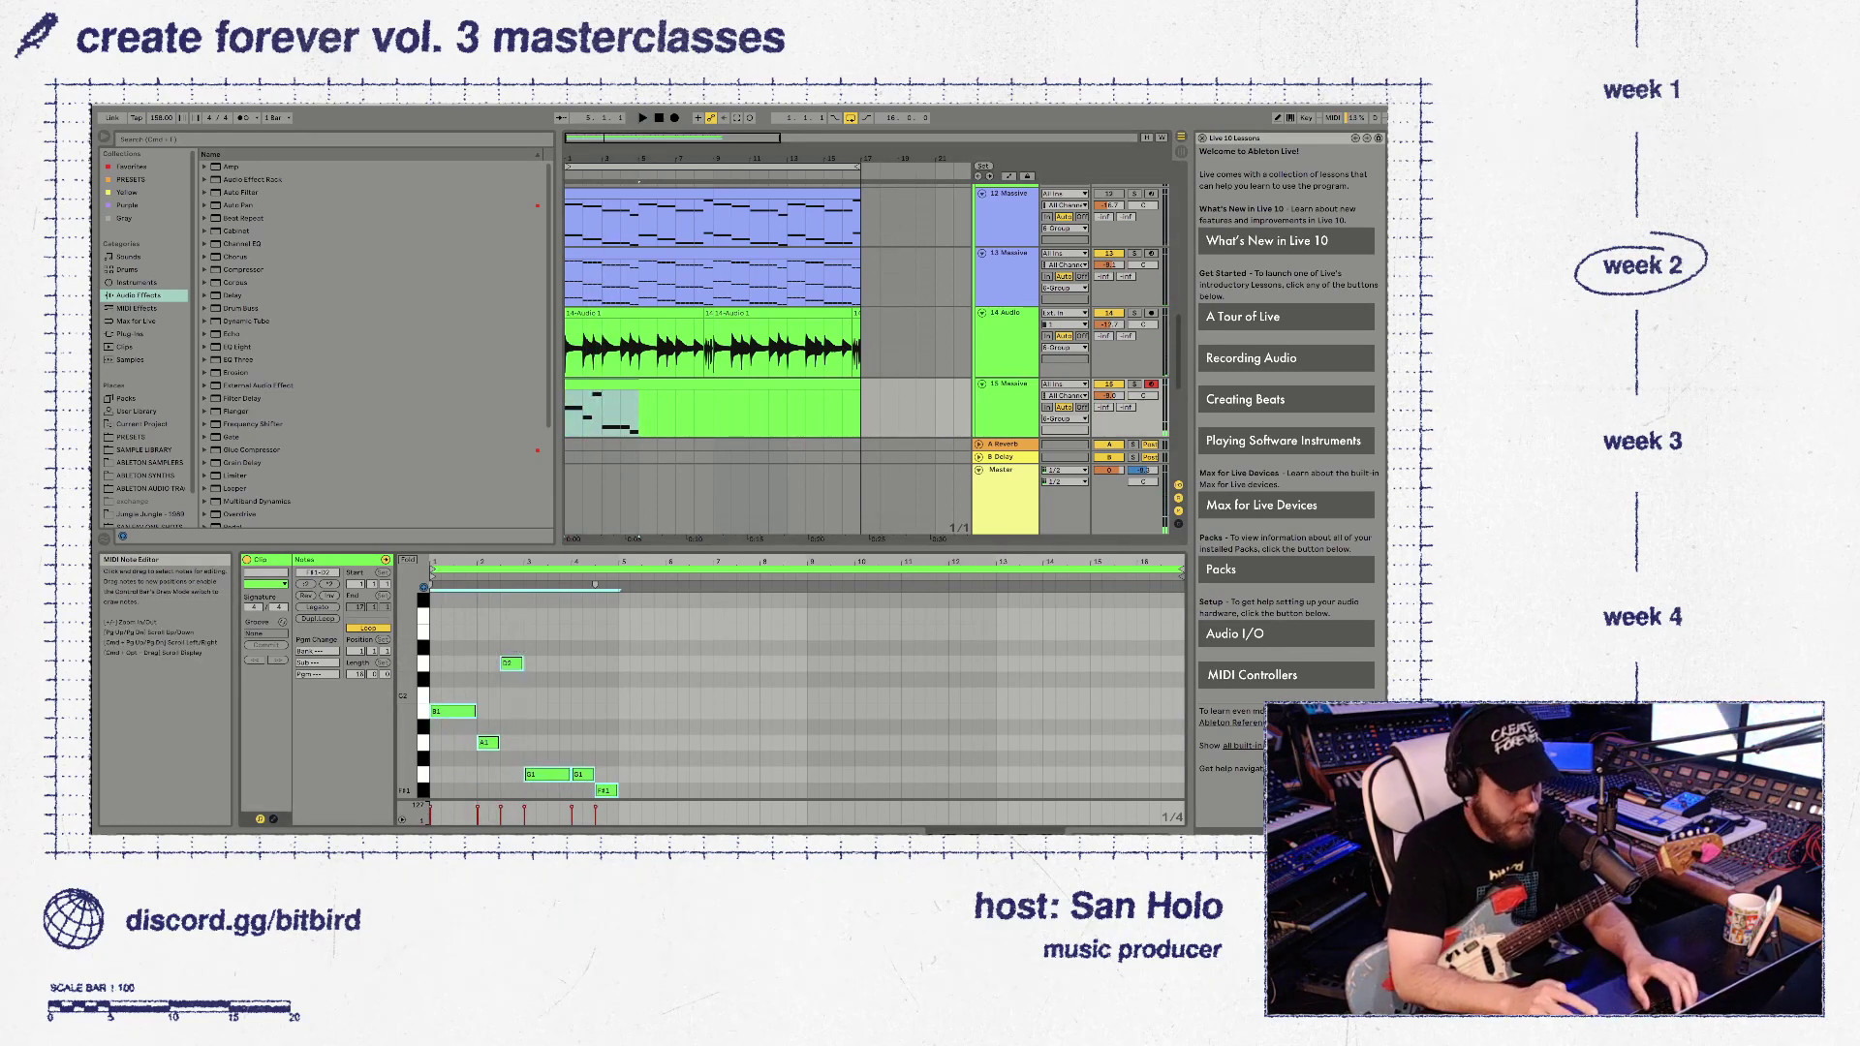
pyautogui.press('space')
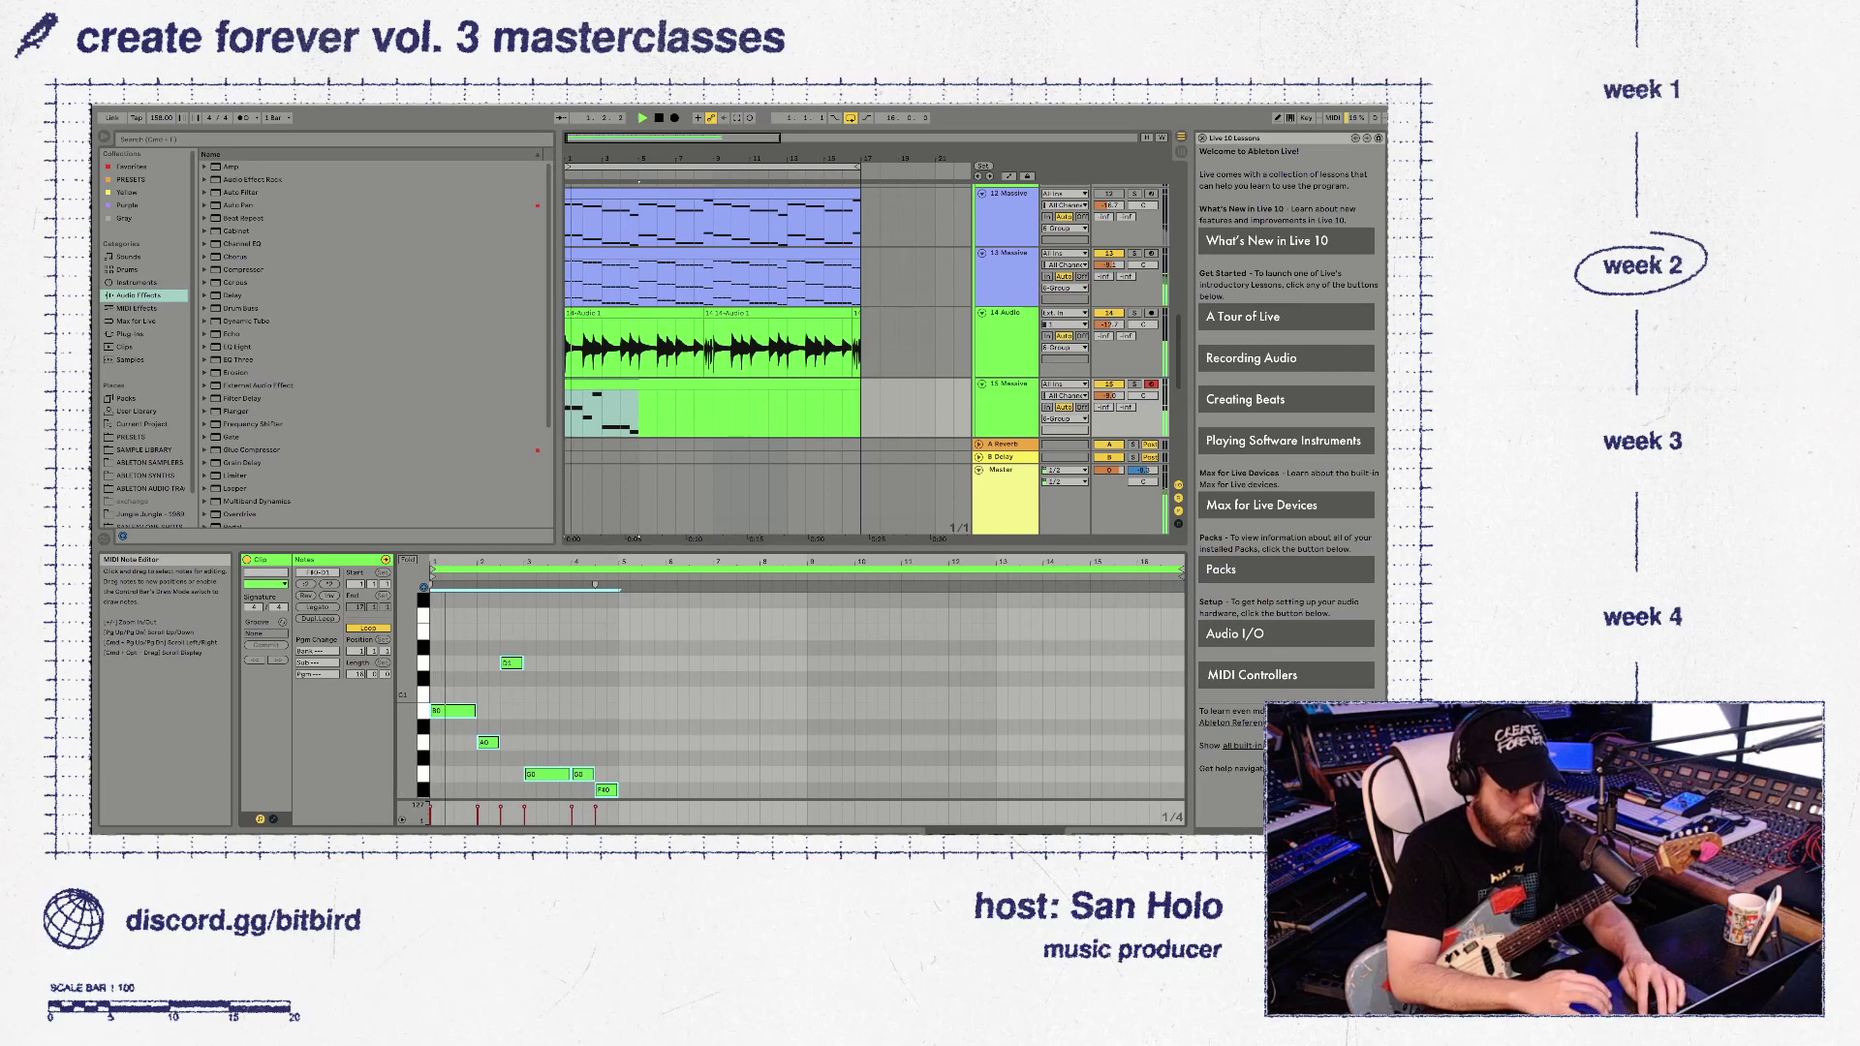
pyautogui.moveTo(1109, 395); pyautogui.dragTo(1109, 399)
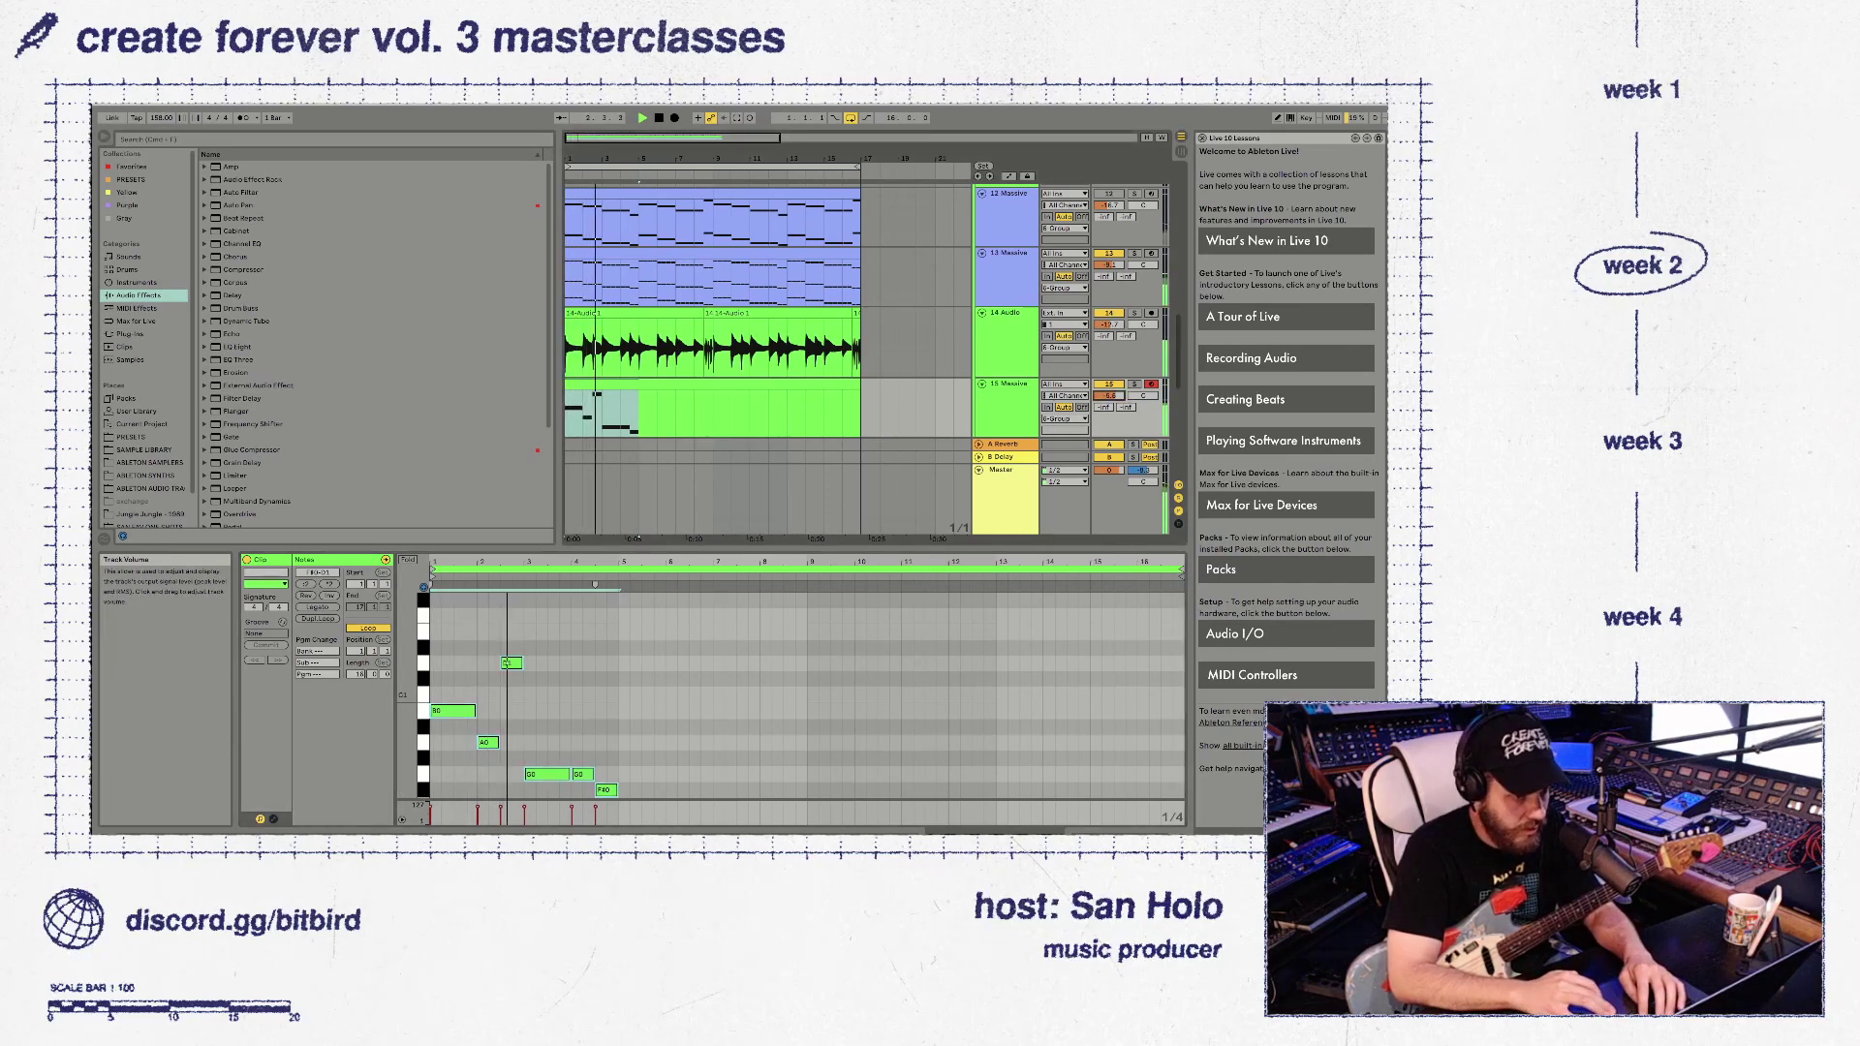
# Duplicate the four-bar bass phrase into bars 5 to 8
pyautogui.scroll(-3, 767, 358)
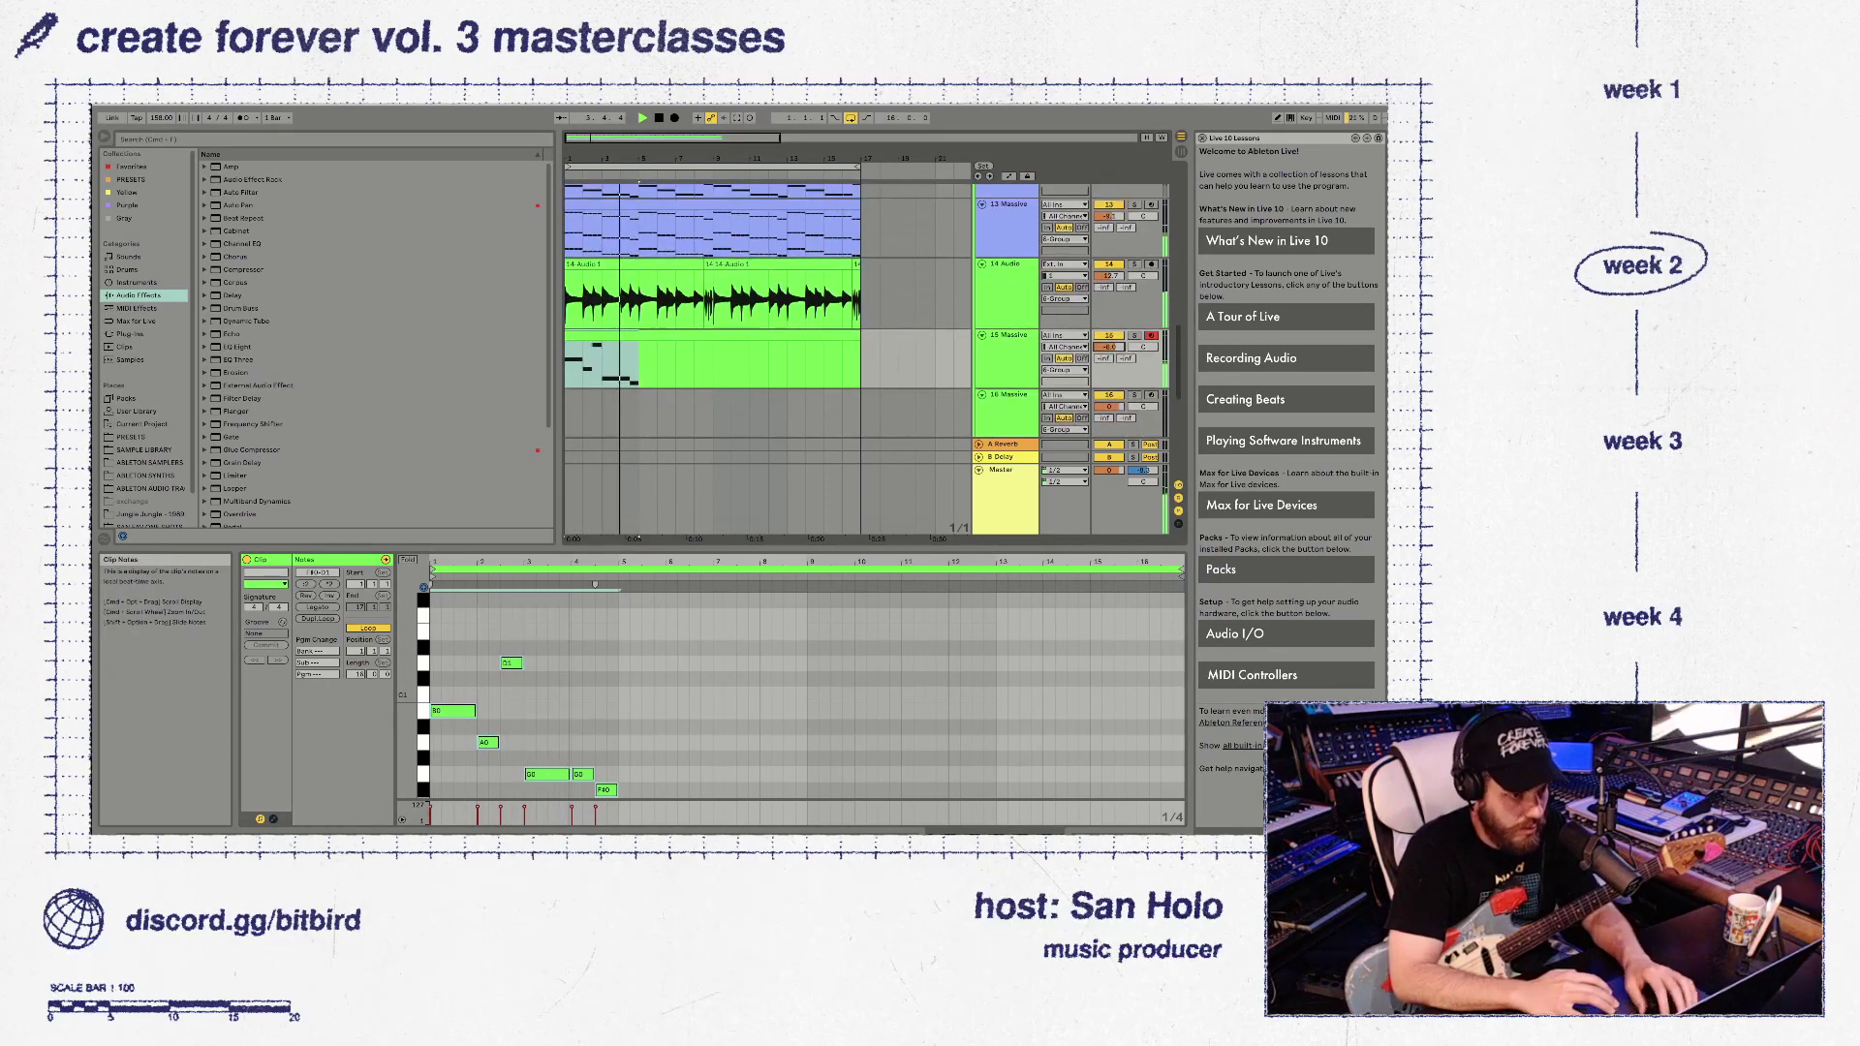
pyautogui.press('+')
pyautogui.press('+')
pyautogui.press('super+d')
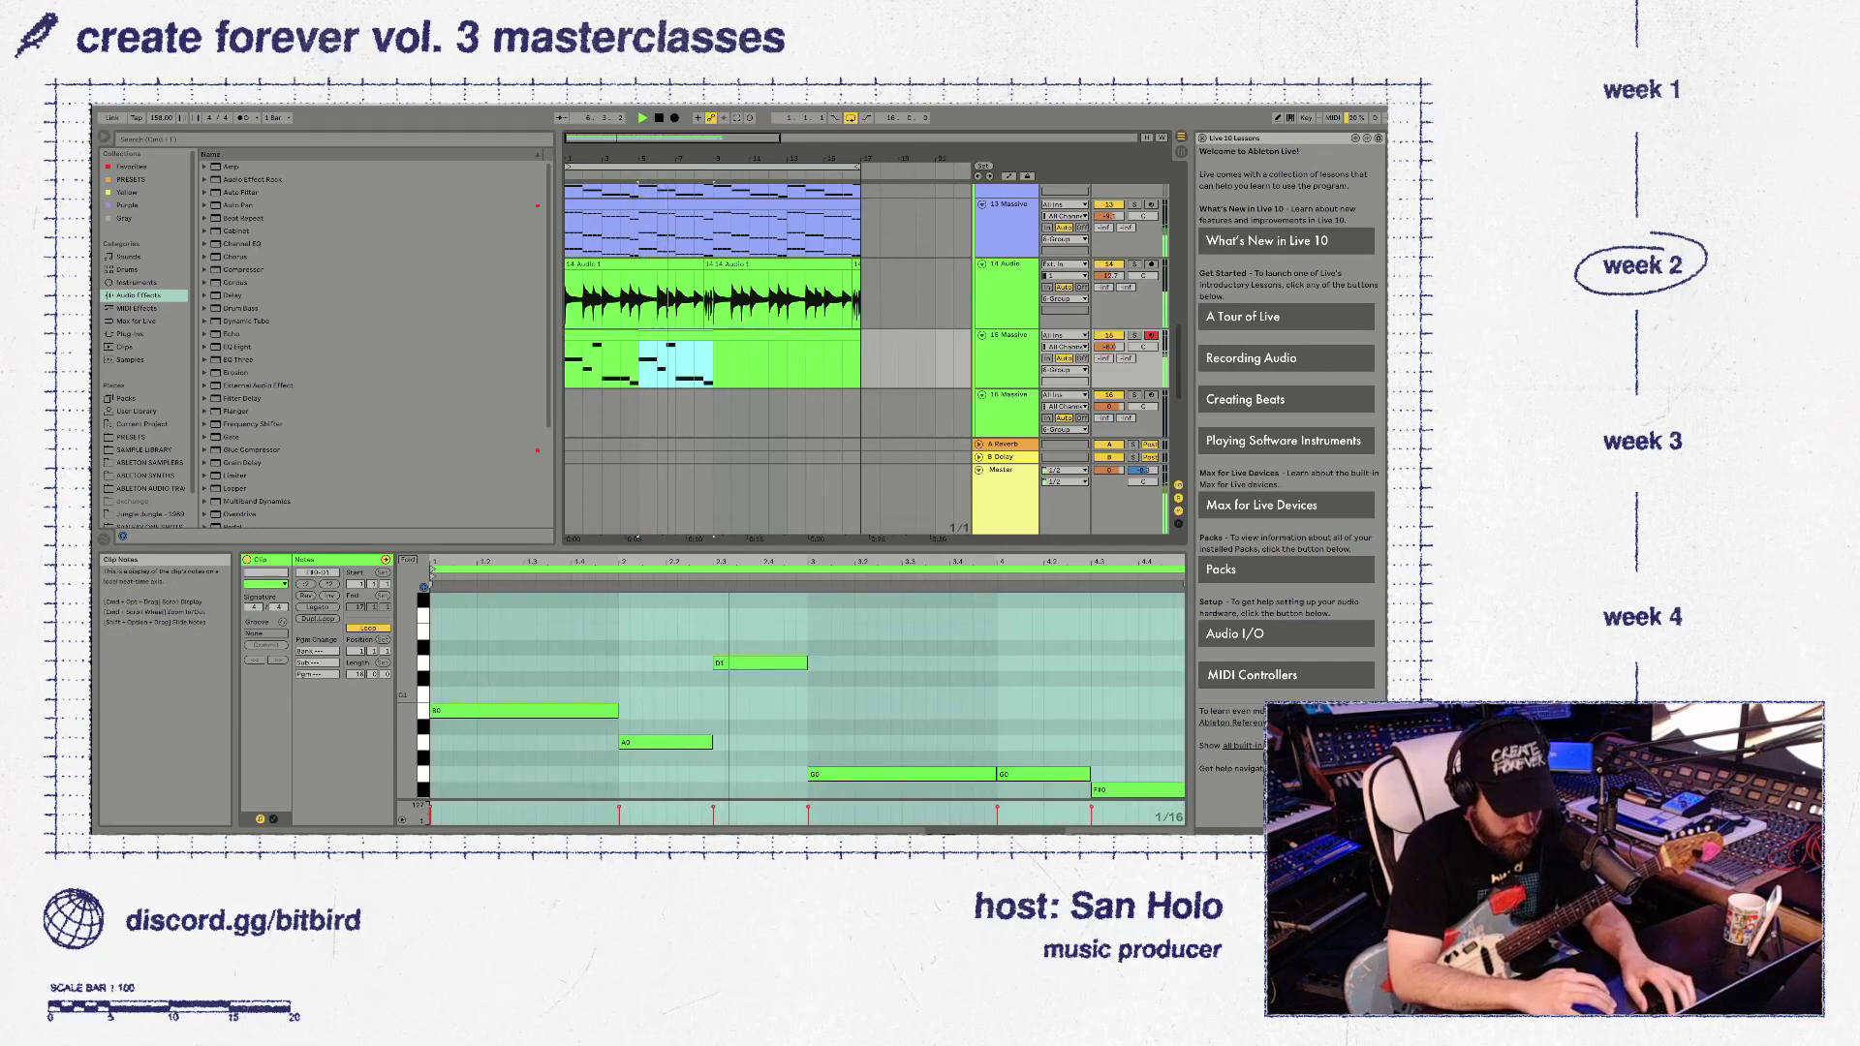
# Replace the final F#0 note of the second phrase with four short, evenly spaced F#0 notes and play that ending
pyautogui.click(806, 694)
pyautogui.hscroll(2, 806, 693)
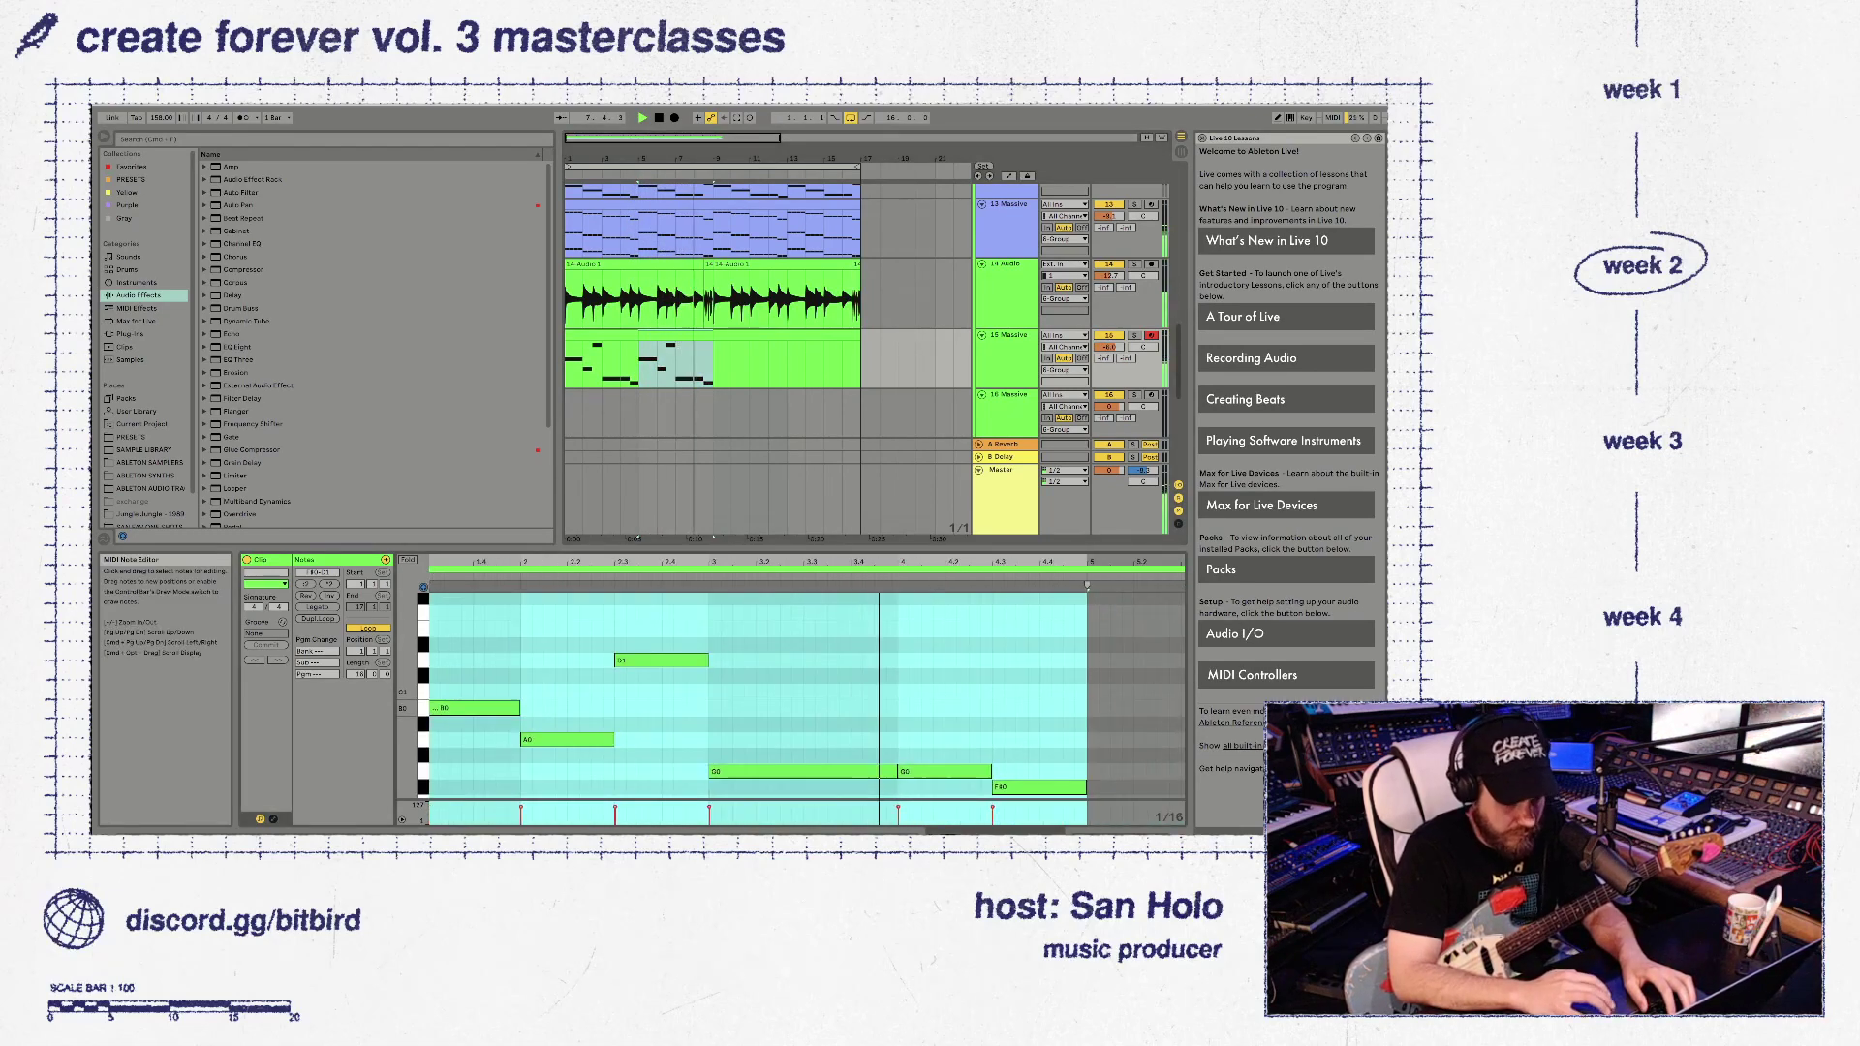
pyautogui.moveTo(1084, 786); pyautogui.dragTo(1051, 787)
pyautogui.press('space')
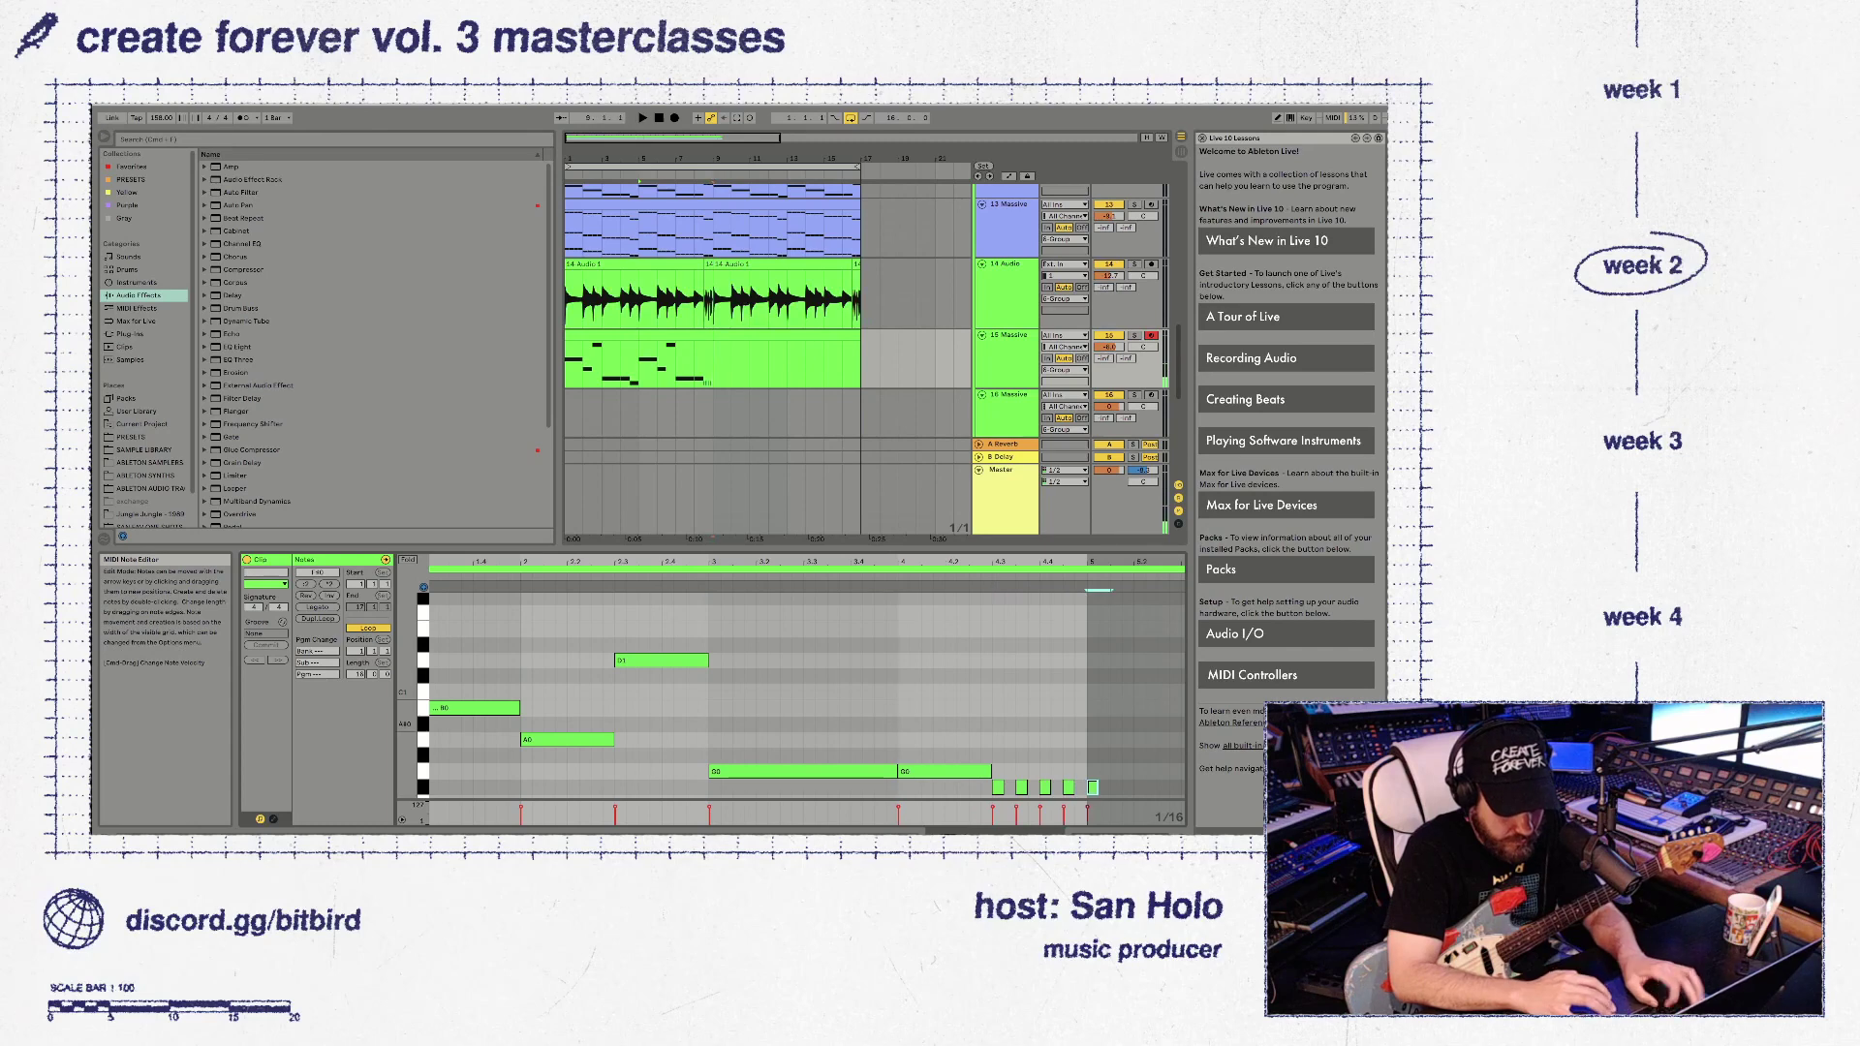
pyautogui.press('Delete')
pyautogui.click(977, 562)
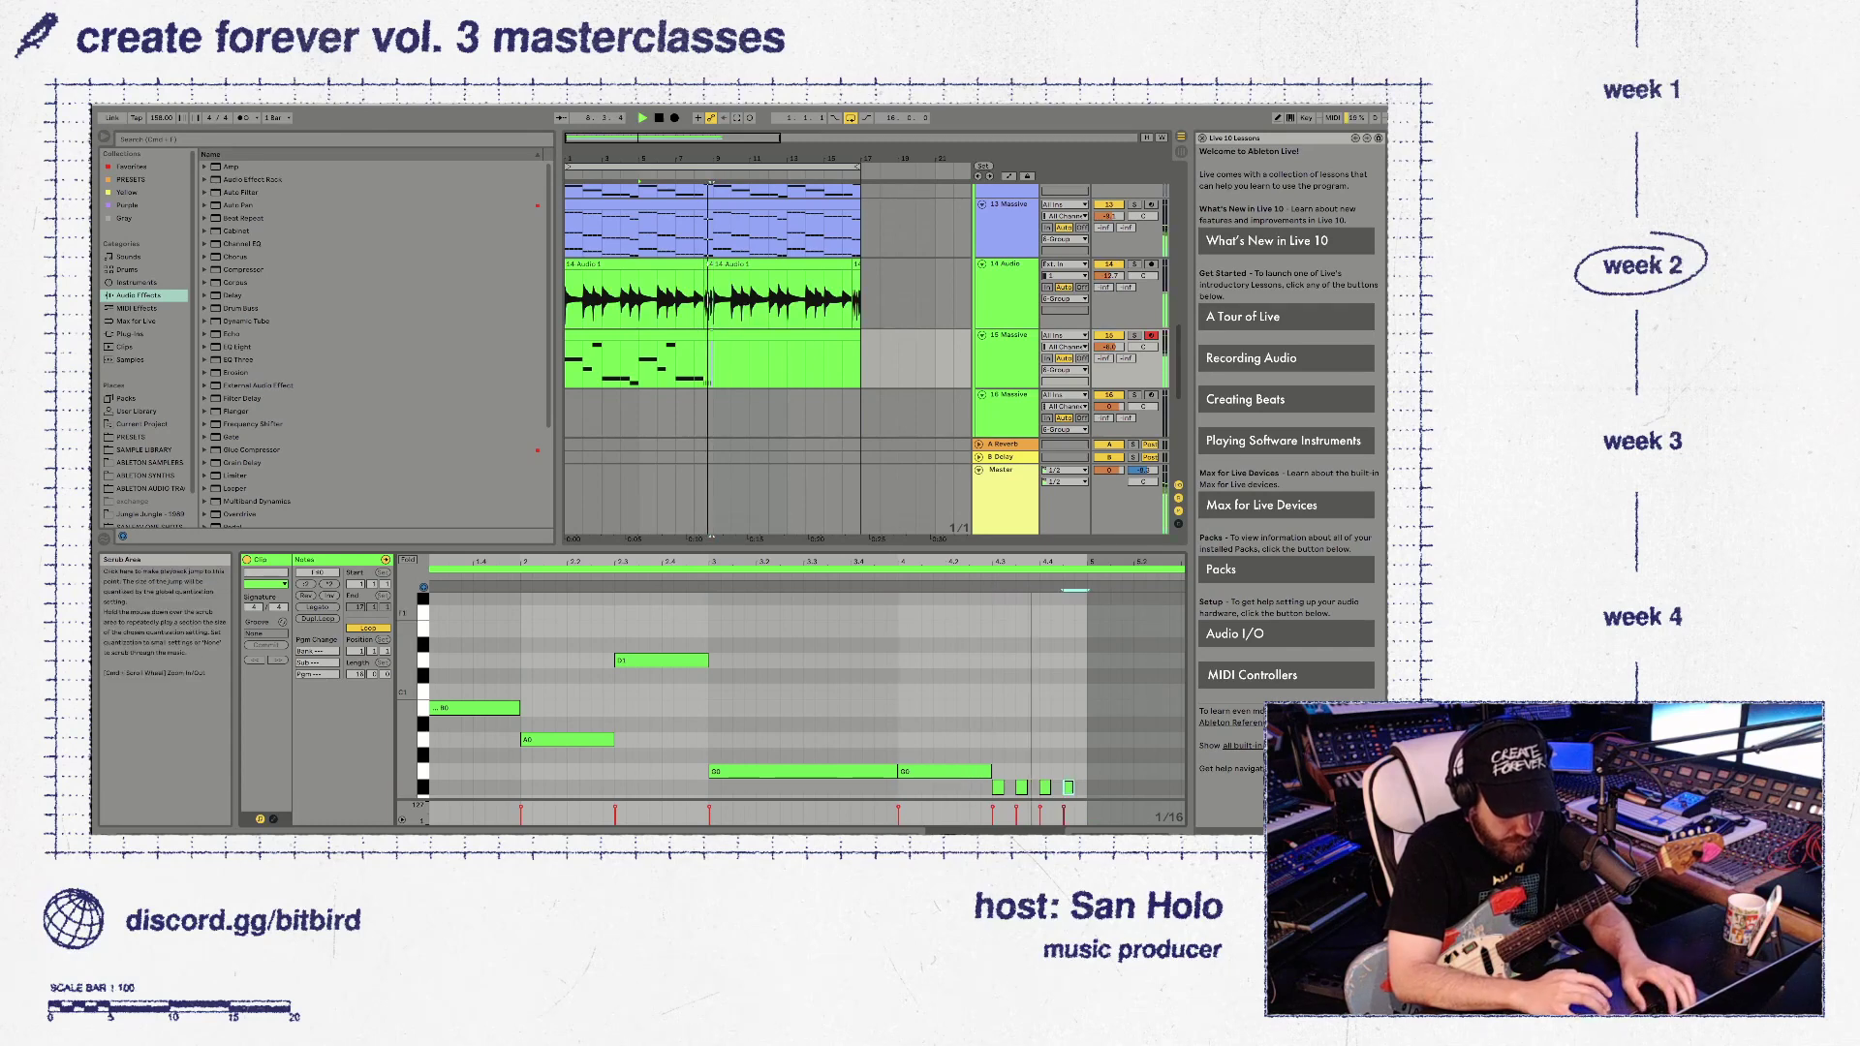
pyautogui.press('space')
# Duplicate the eight-bar bass clip in the arrangement to fill bars 9 to 16
pyautogui.hscroll(-4, 806, 693)
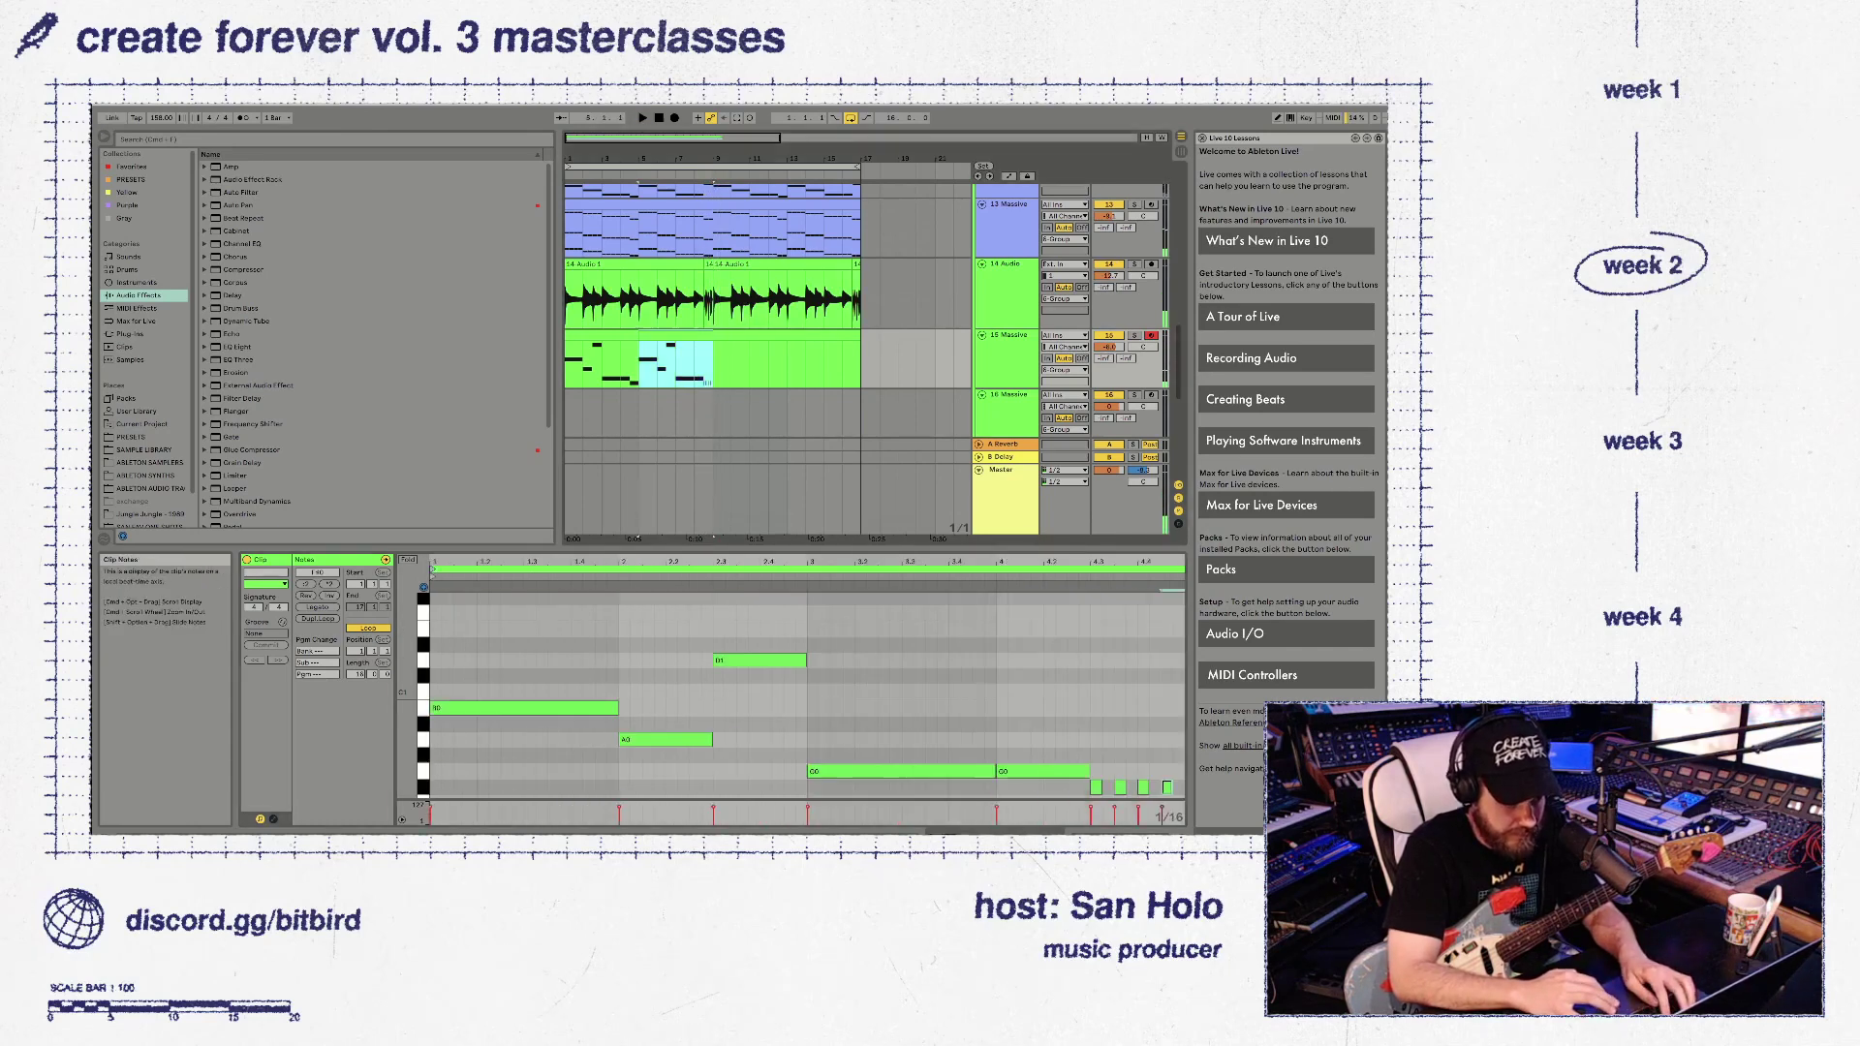
pyautogui.hotkey('shift', 'Left')
pyautogui.hotkey('shift', 'Left')
pyautogui.hotkey('shift', 'Left')
pyautogui.hotkey('shift', 'Left')
pyautogui.press('super+d')
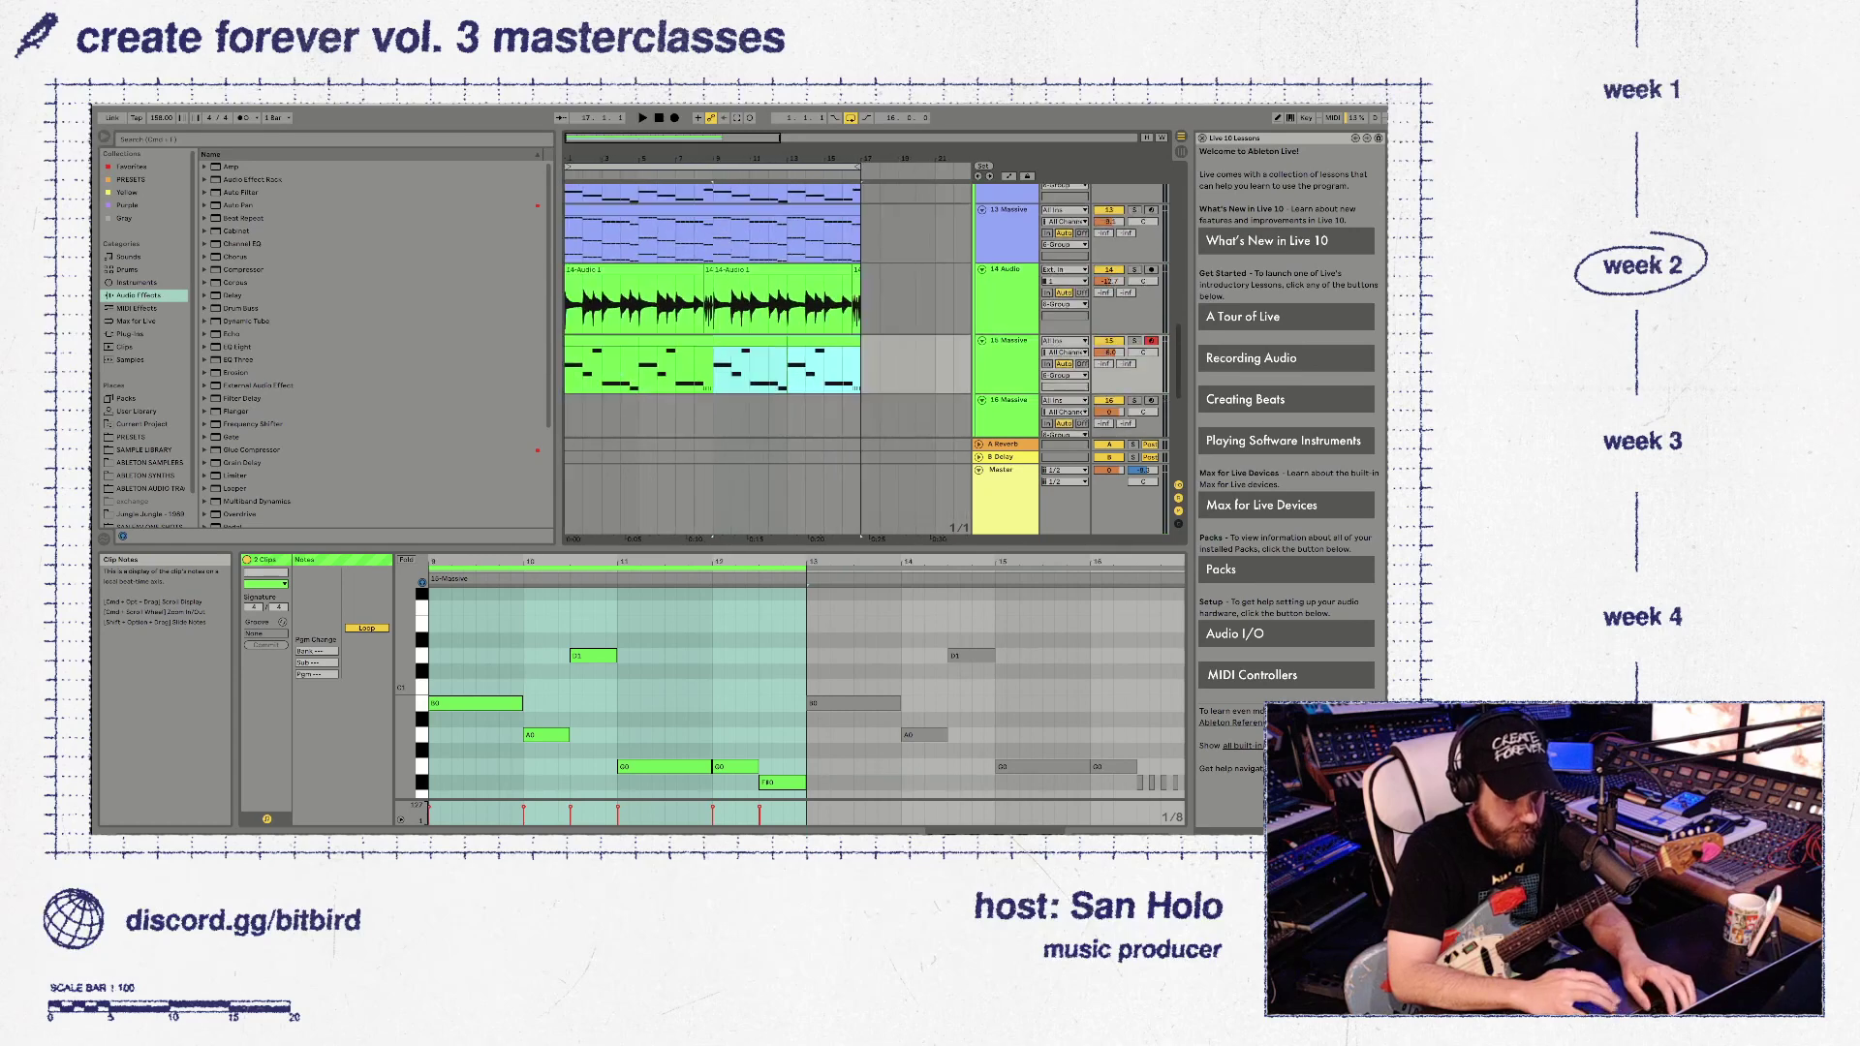
# Play the arrangement from the start and look through all its tracks
pyautogui.scroll(5, 712, 310)
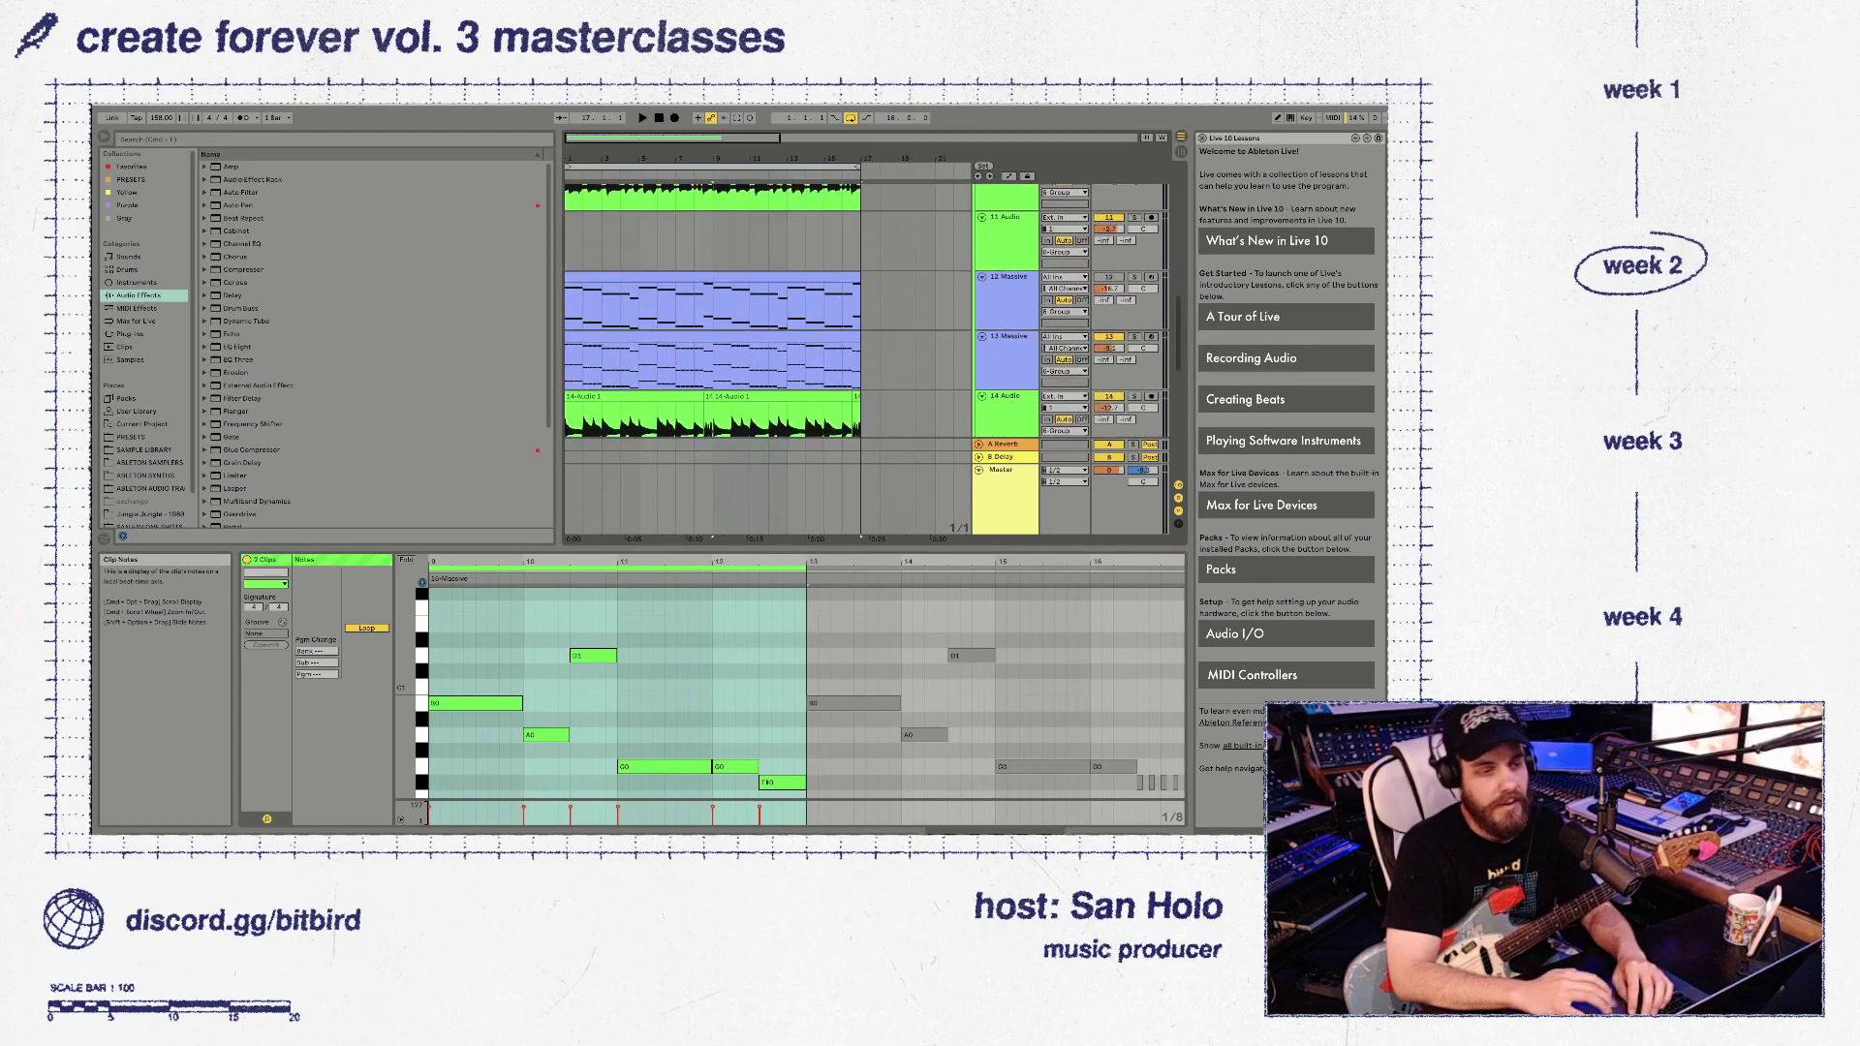
pyautogui.scroll(10, 712, 310)
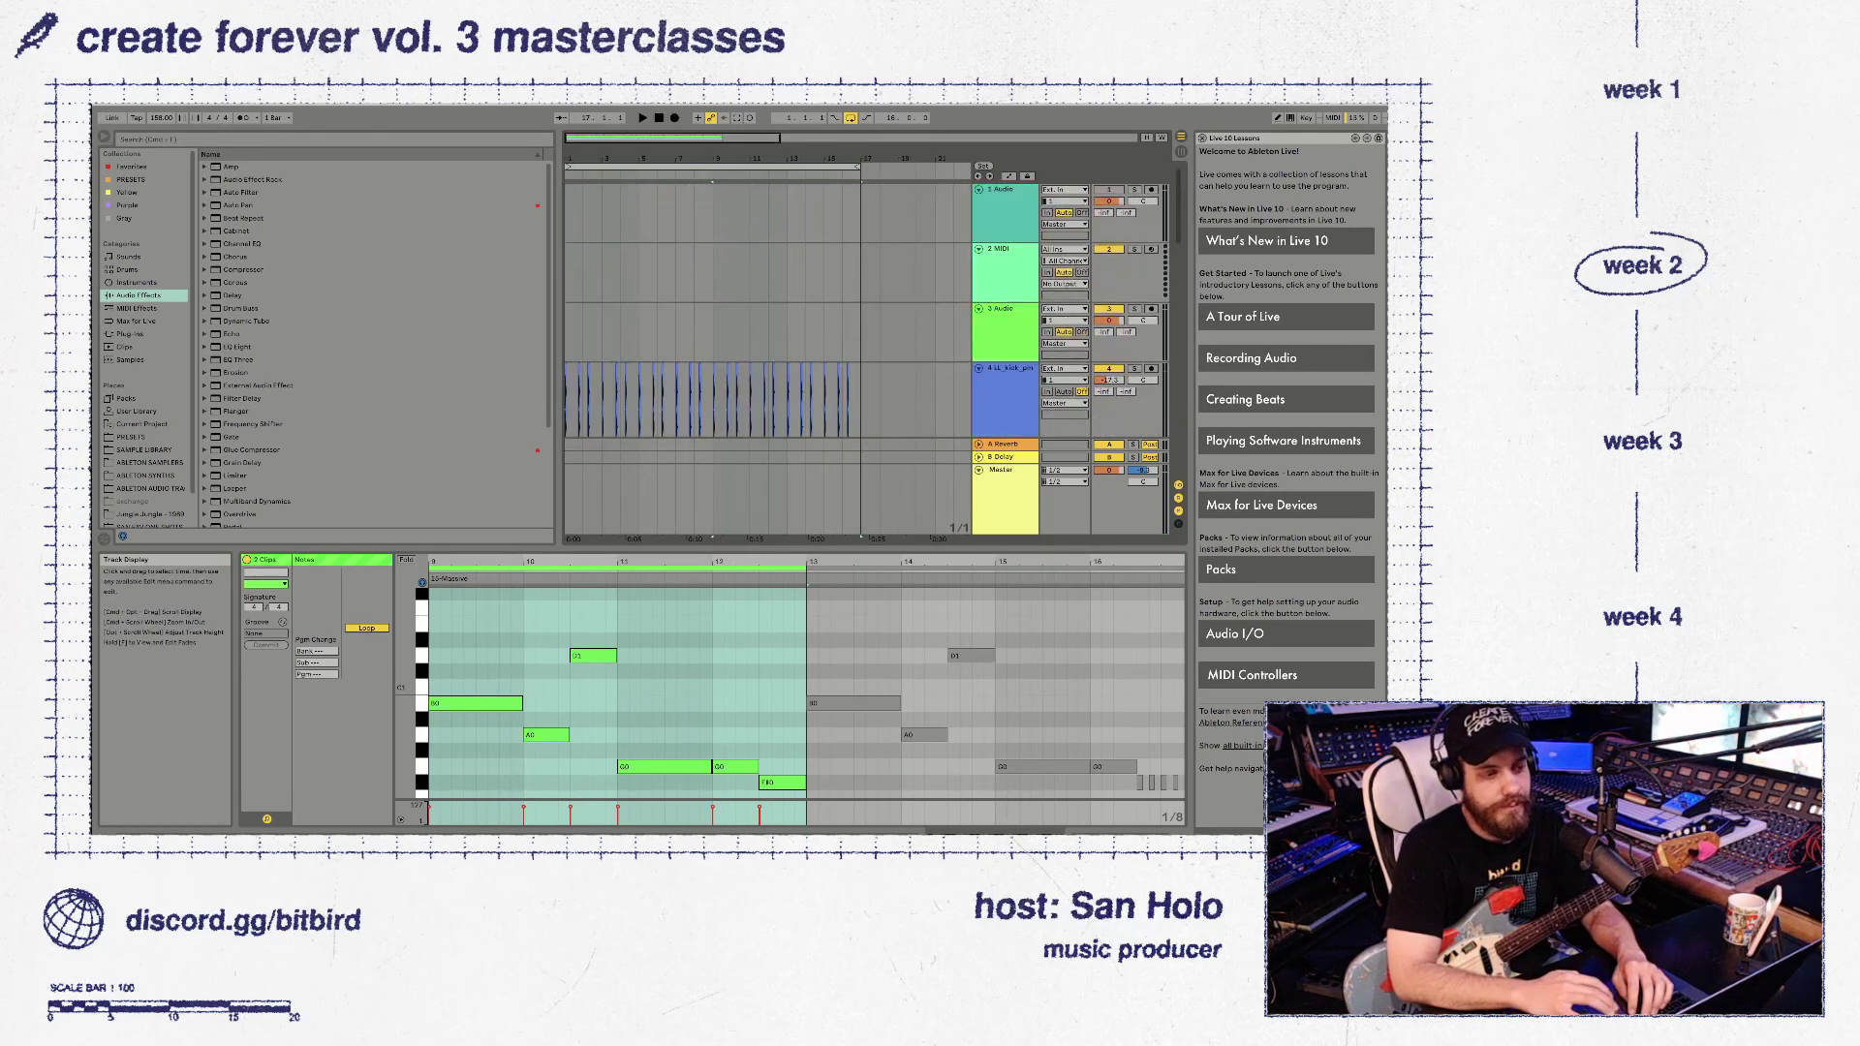
pyautogui.click(567, 272)
pyautogui.scroll(-7, 767, 310)
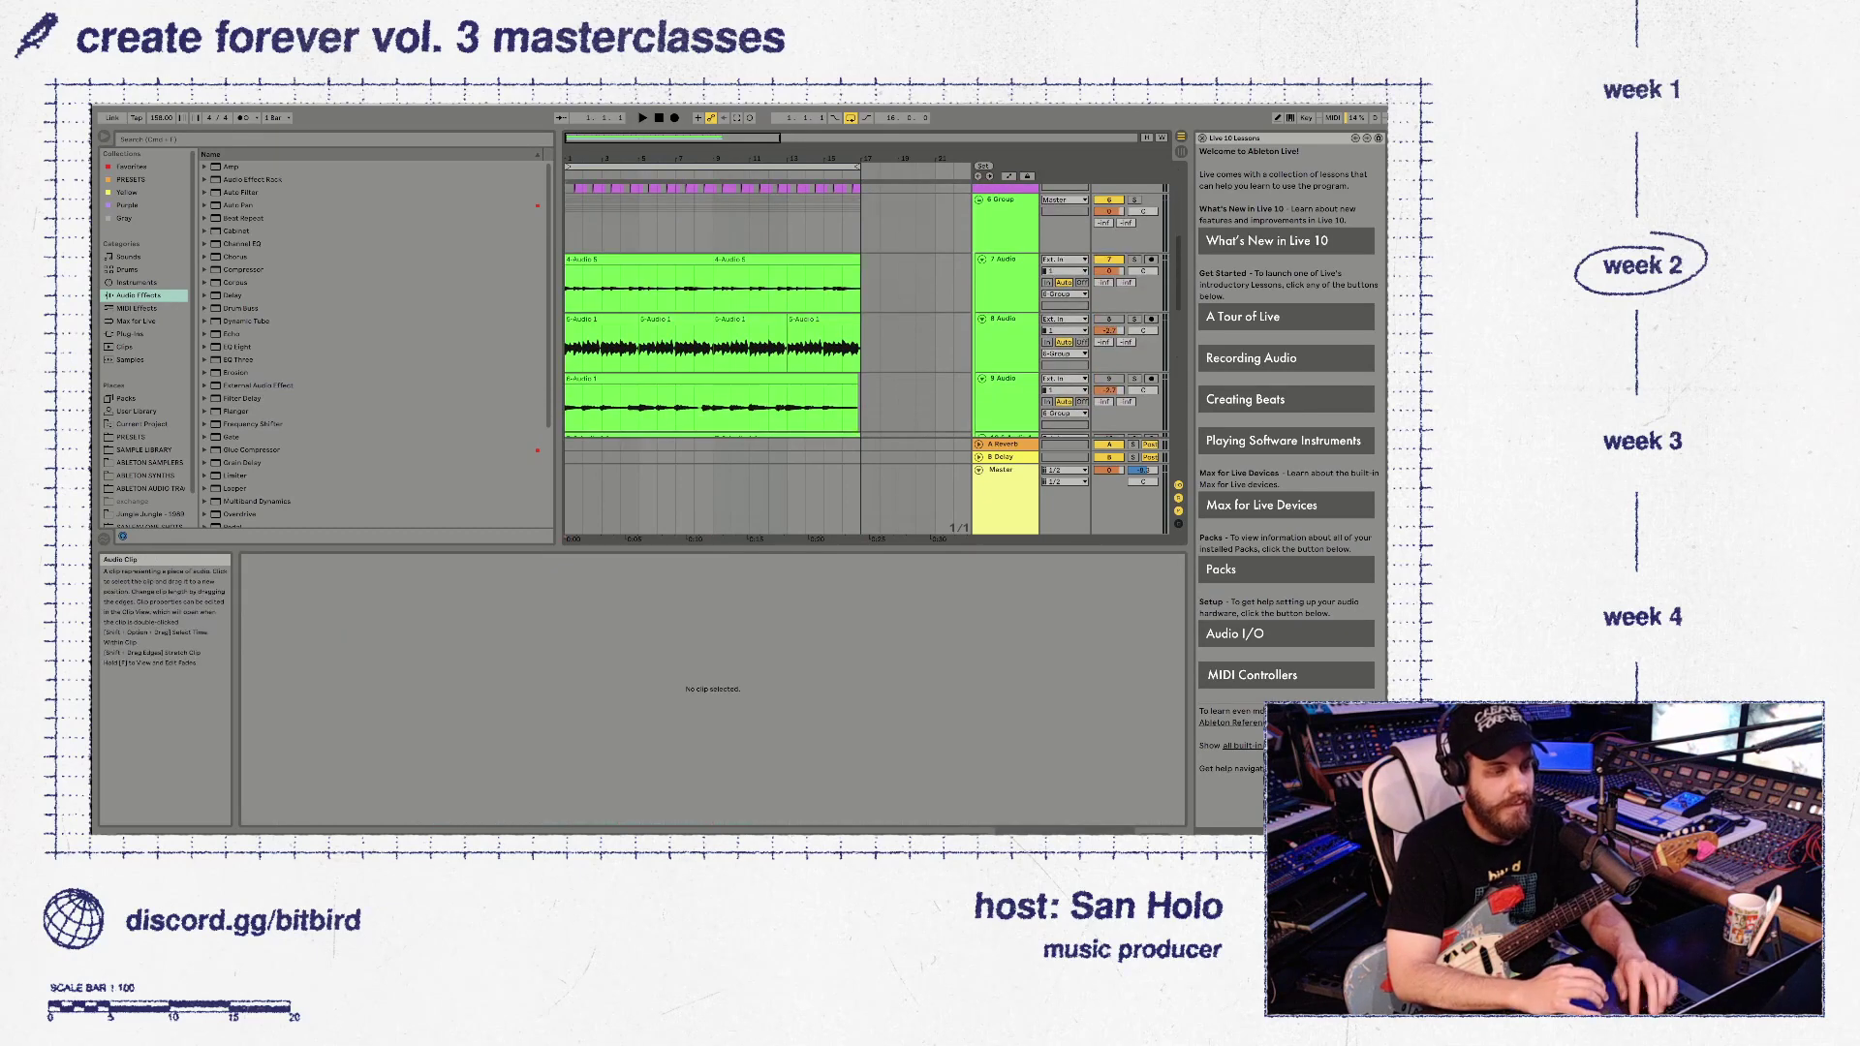
pyautogui.press('space')
pyautogui.scroll(-8, 768, 310)
pyautogui.scroll(15, 712, 310)
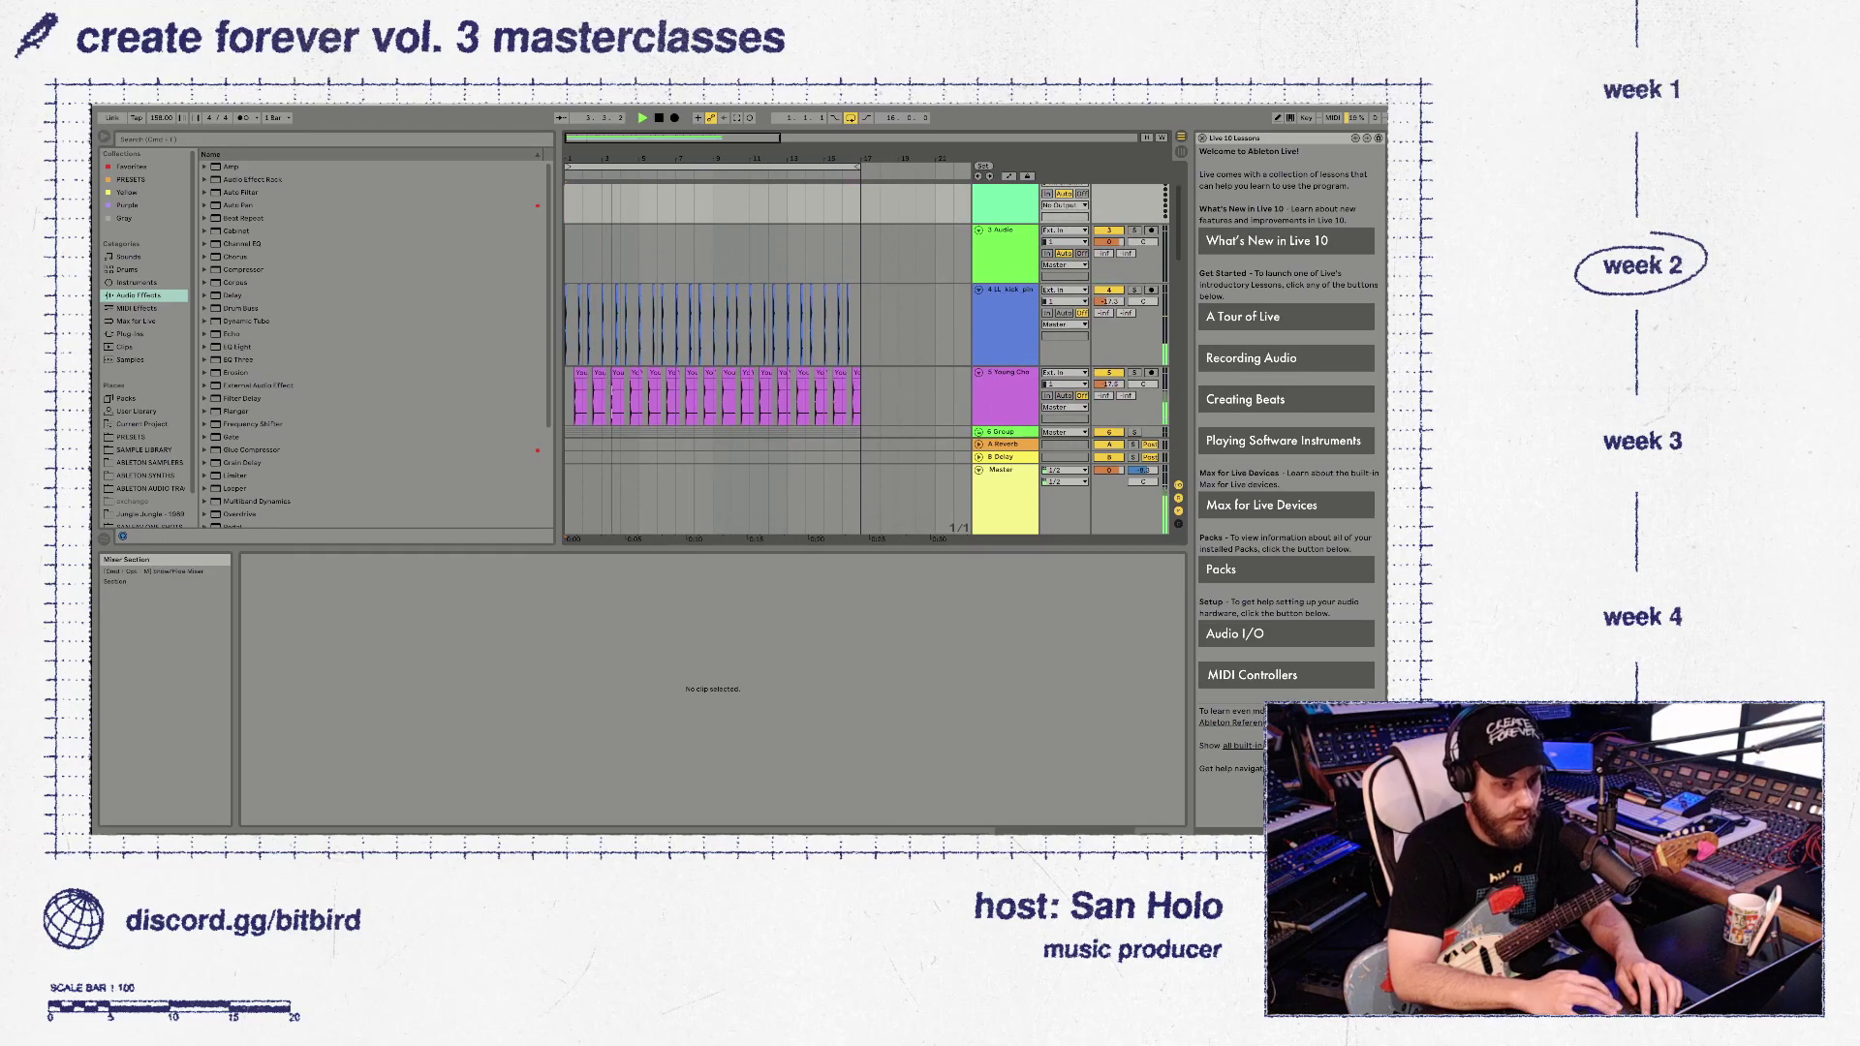
# Adjust the purple track 5's volume and insert a Reverb on it with modified decay time and dry/wet mix
pyautogui.moveTo(1108, 384); pyautogui.dragTo(1108, 370)
pyautogui.doubleClick(1005, 372)
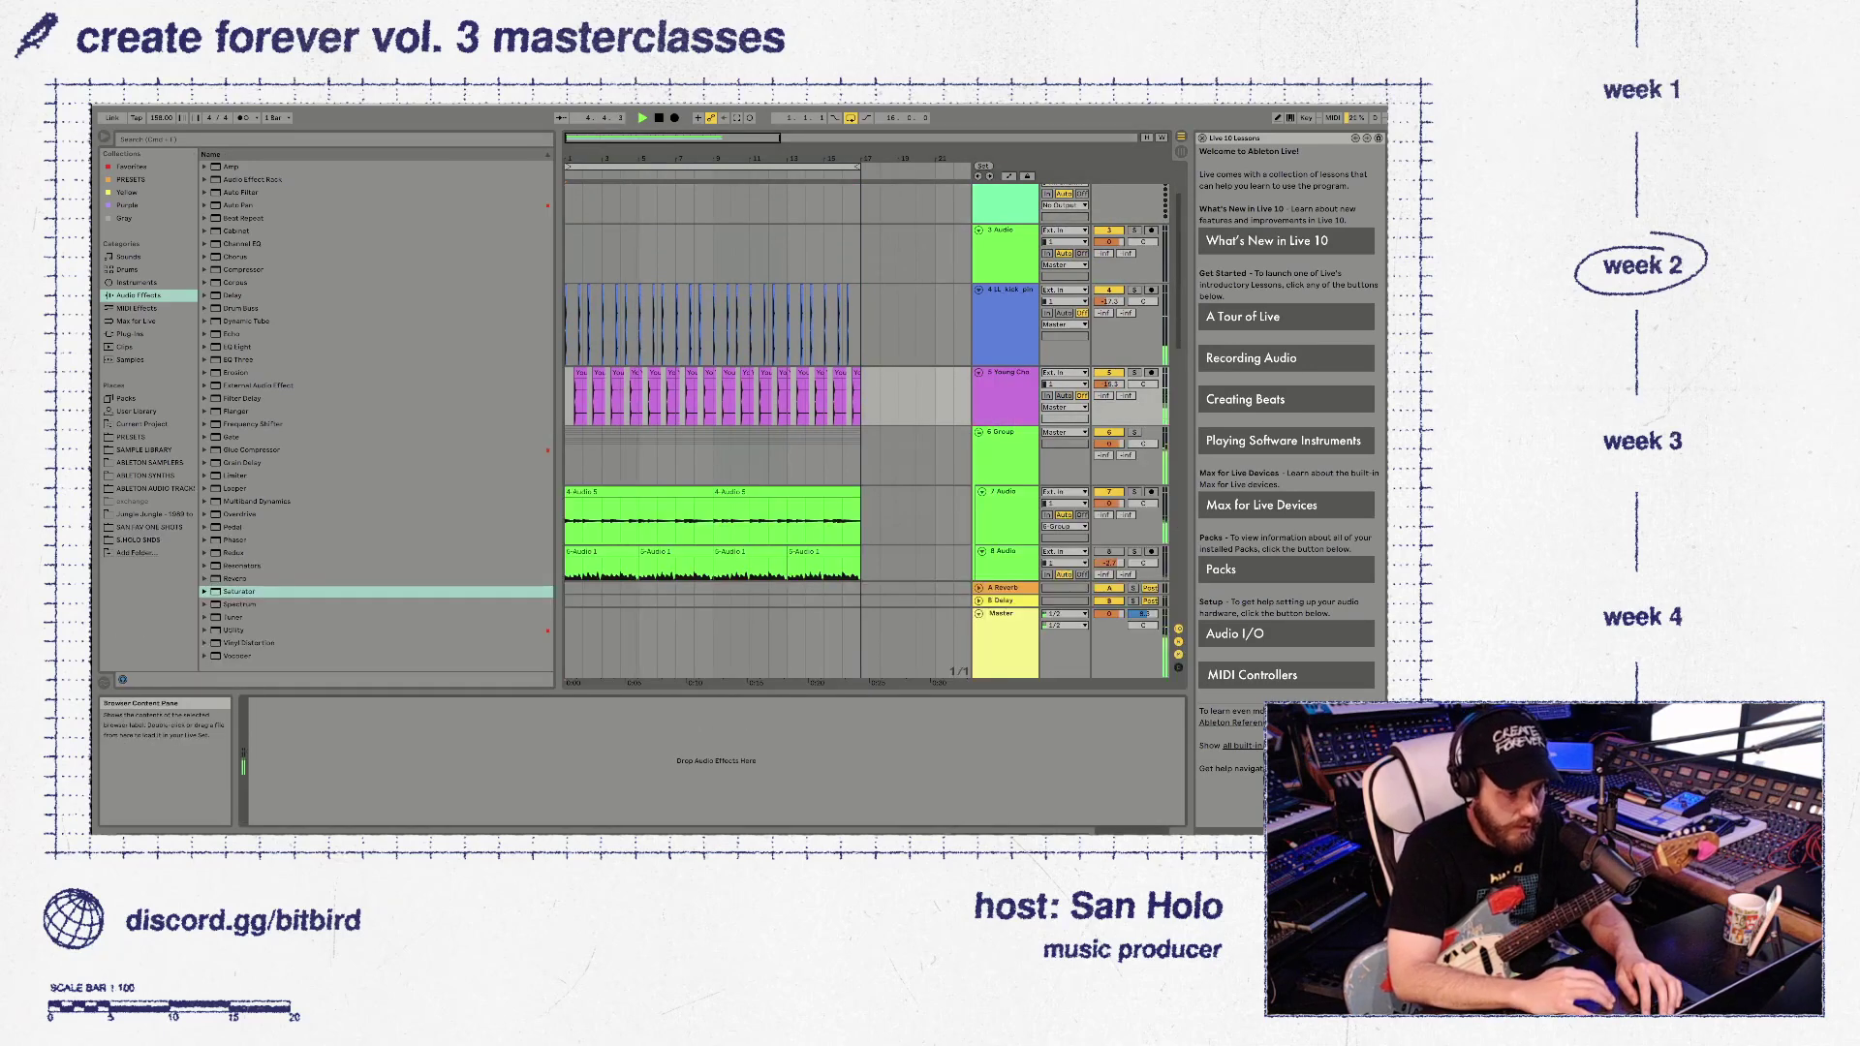
pyautogui.click(236, 578)
pyautogui.doubleClick(236, 578)
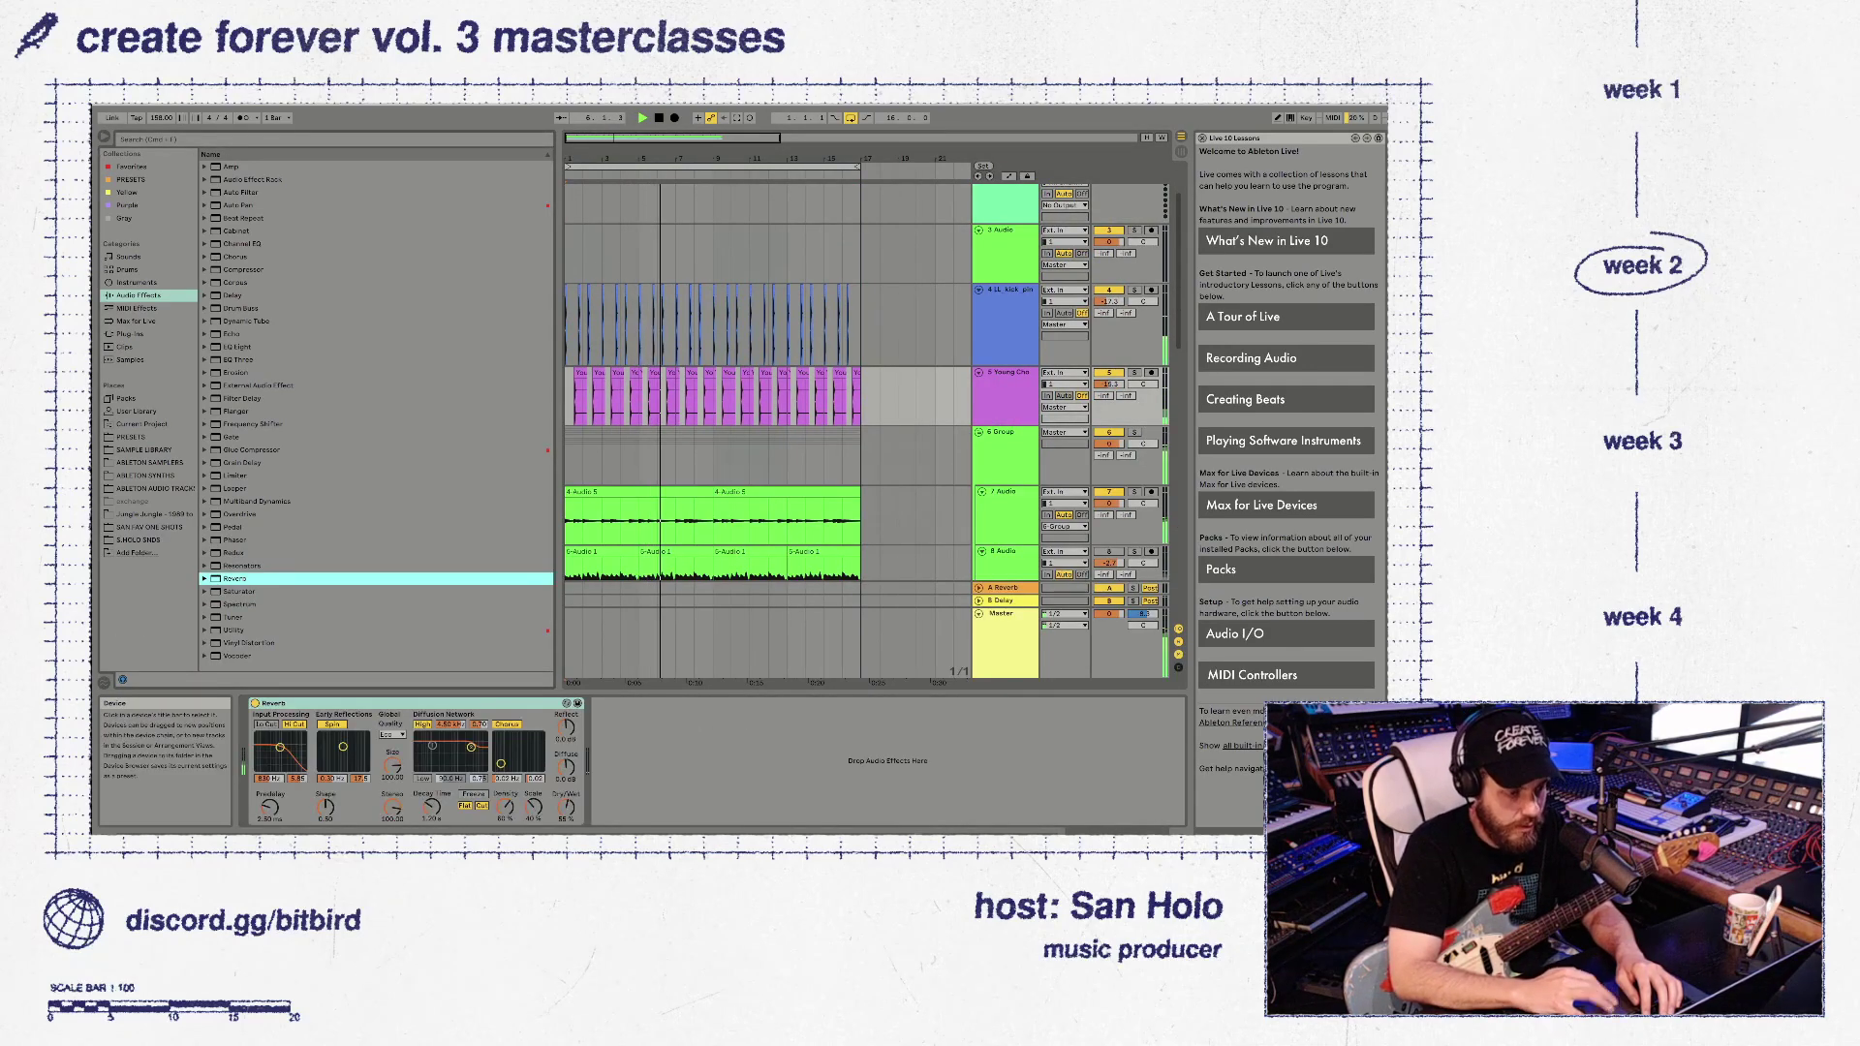
pyautogui.moveTo(431, 807); pyautogui.dragTo(431, 787)
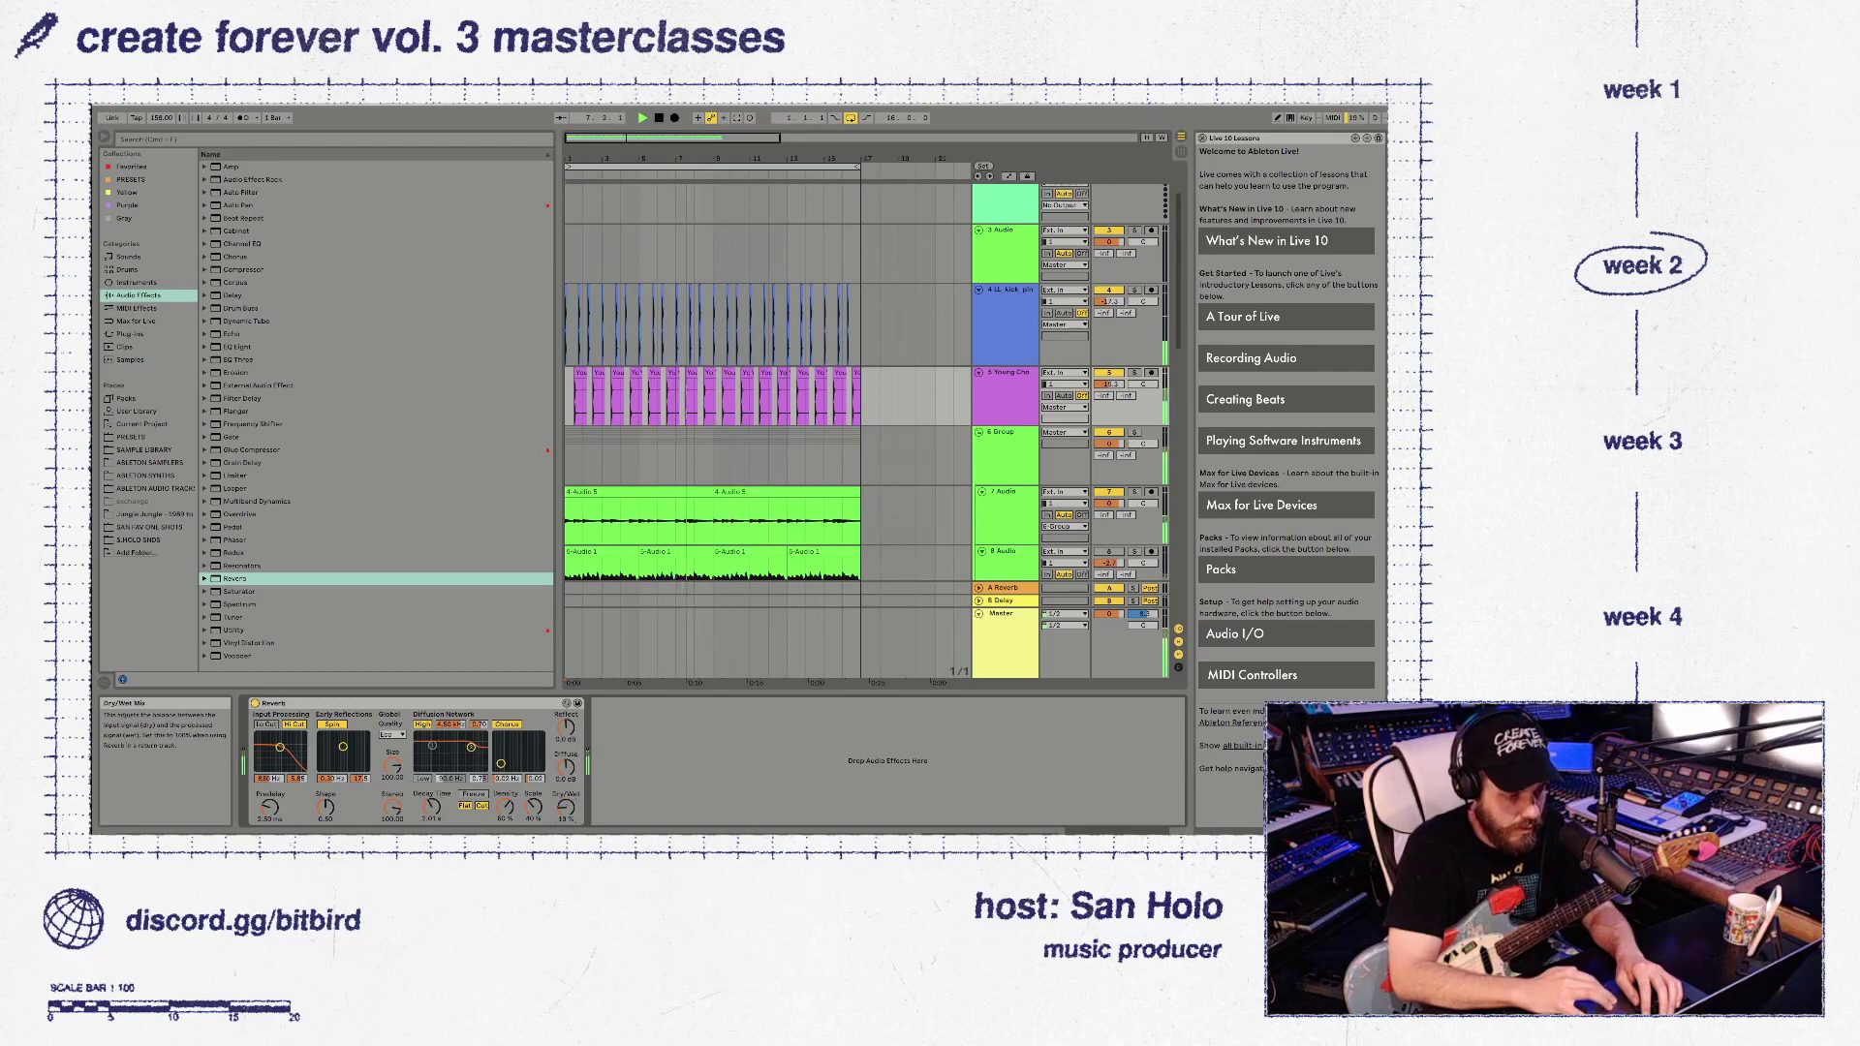
pyautogui.moveTo(565, 807); pyautogui.dragTo(565, 795)
# Add a Compressor after the Reverb, and enable and adjust the low cut of the Reverb's input filter
pyautogui.click(243, 269)
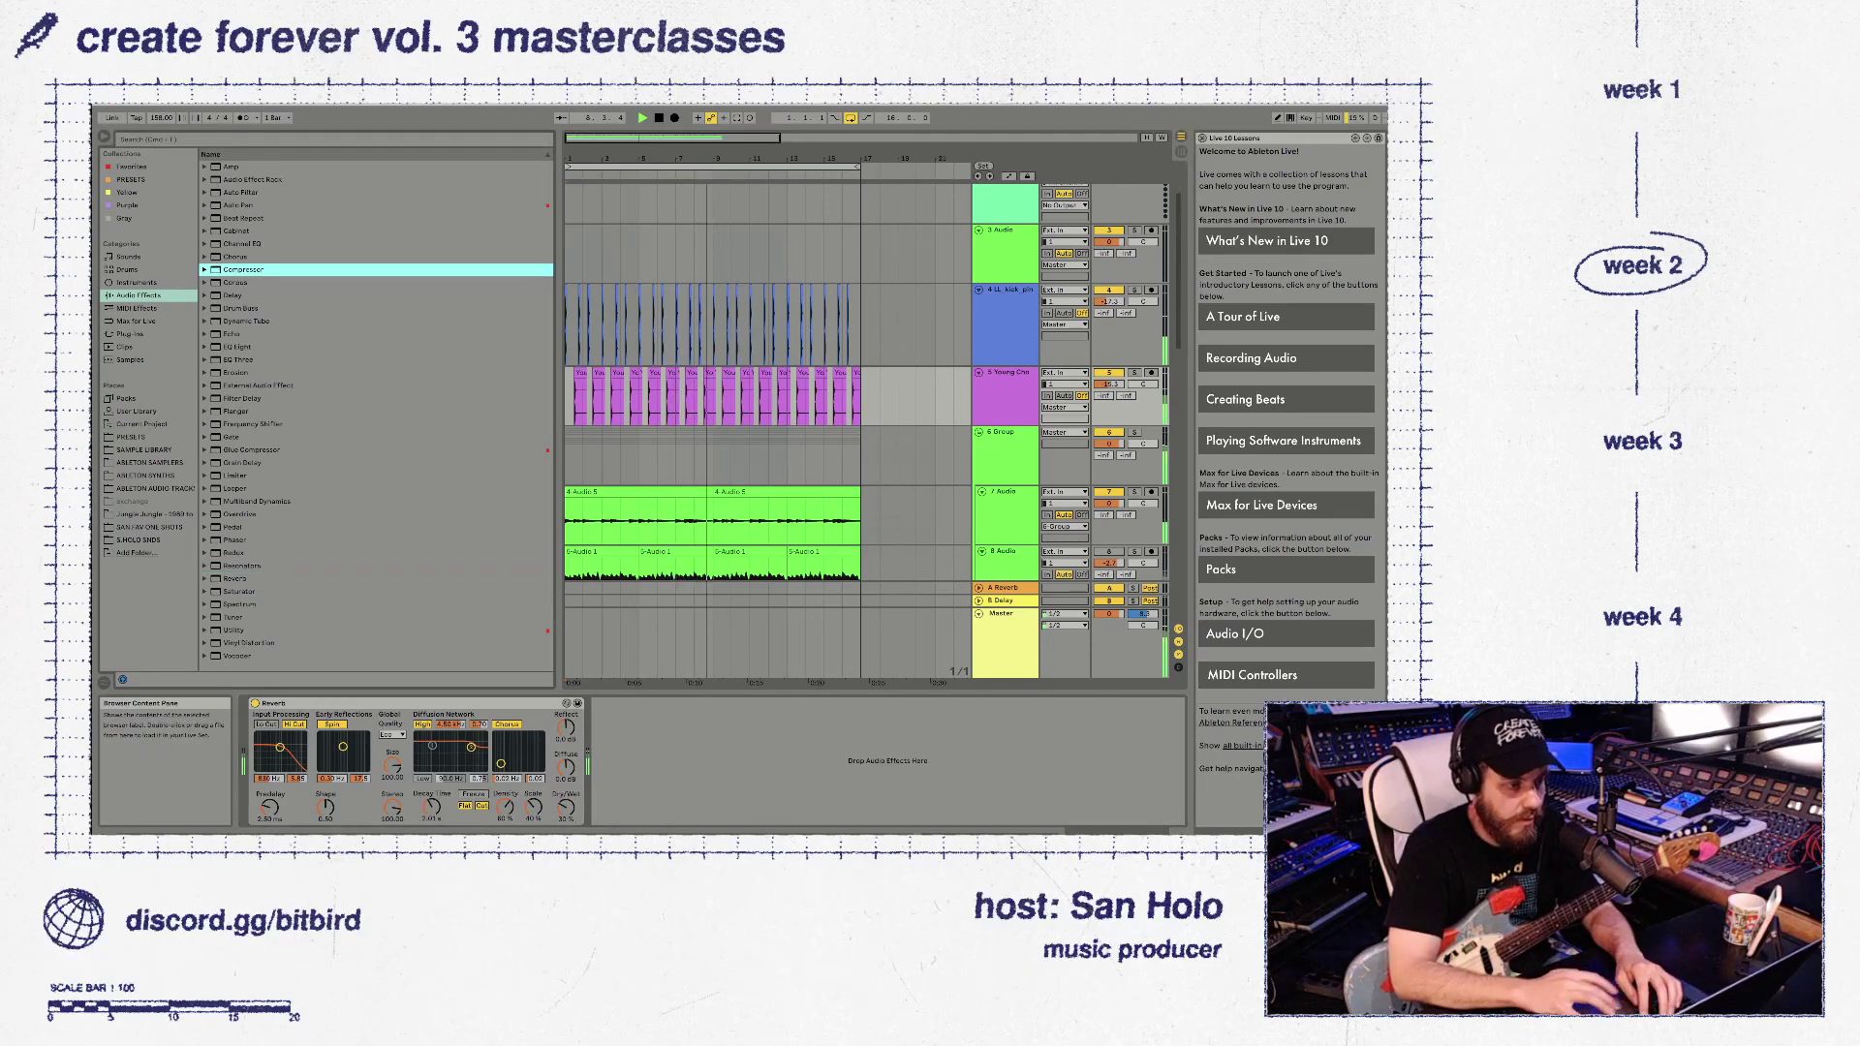
pyautogui.doubleClick(243, 269)
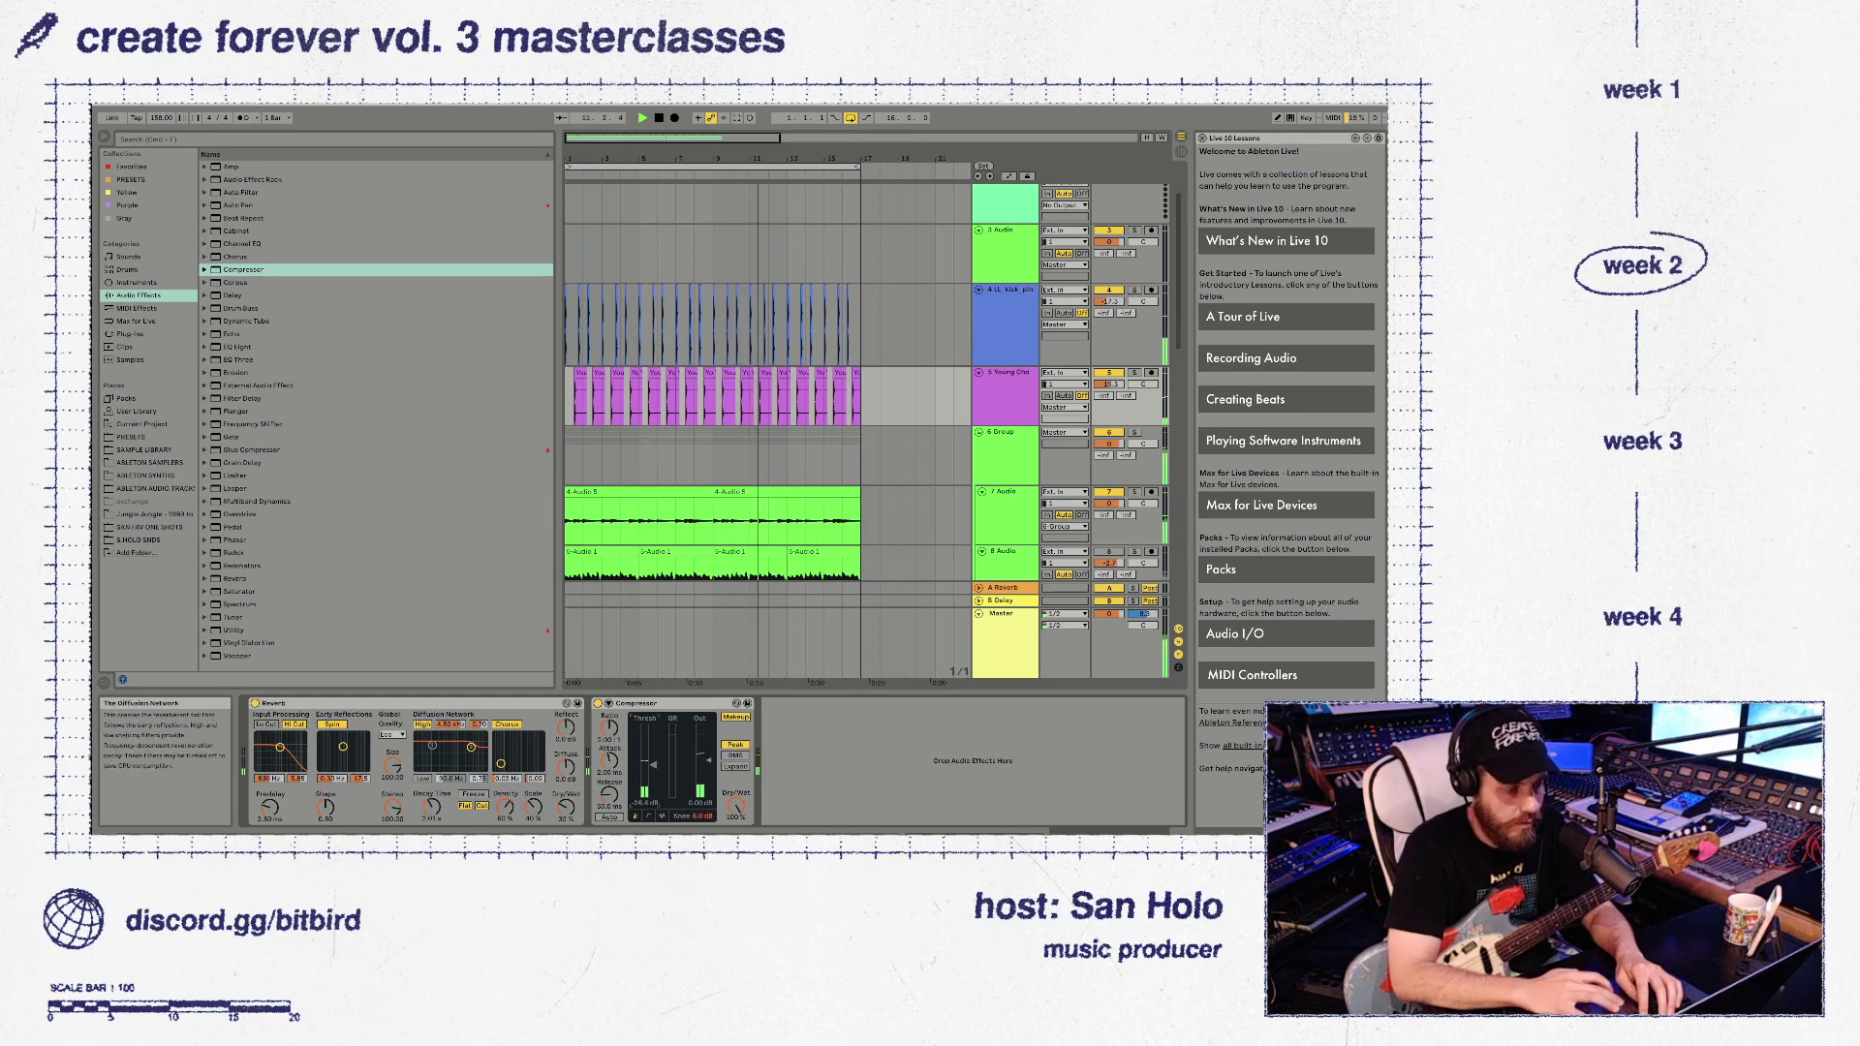
pyautogui.click(266, 724)
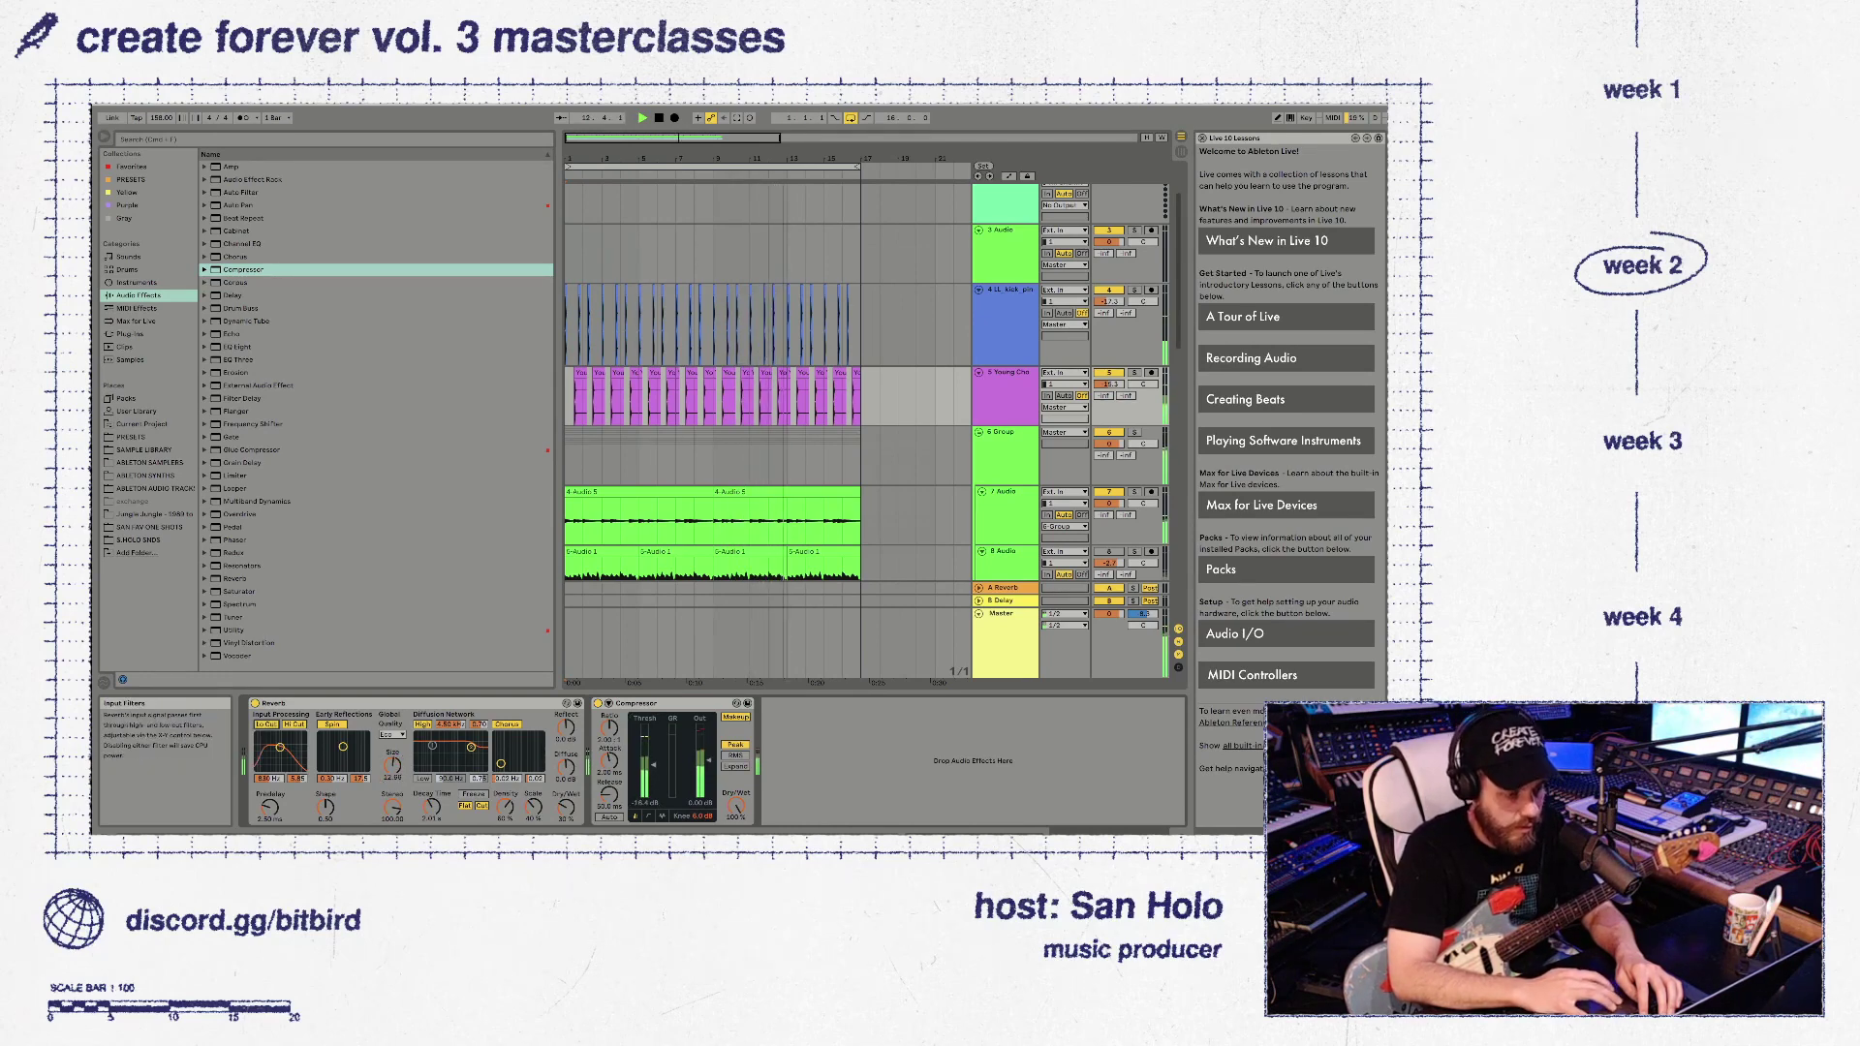
pyautogui.moveTo(280, 747); pyautogui.dragTo(283, 752)
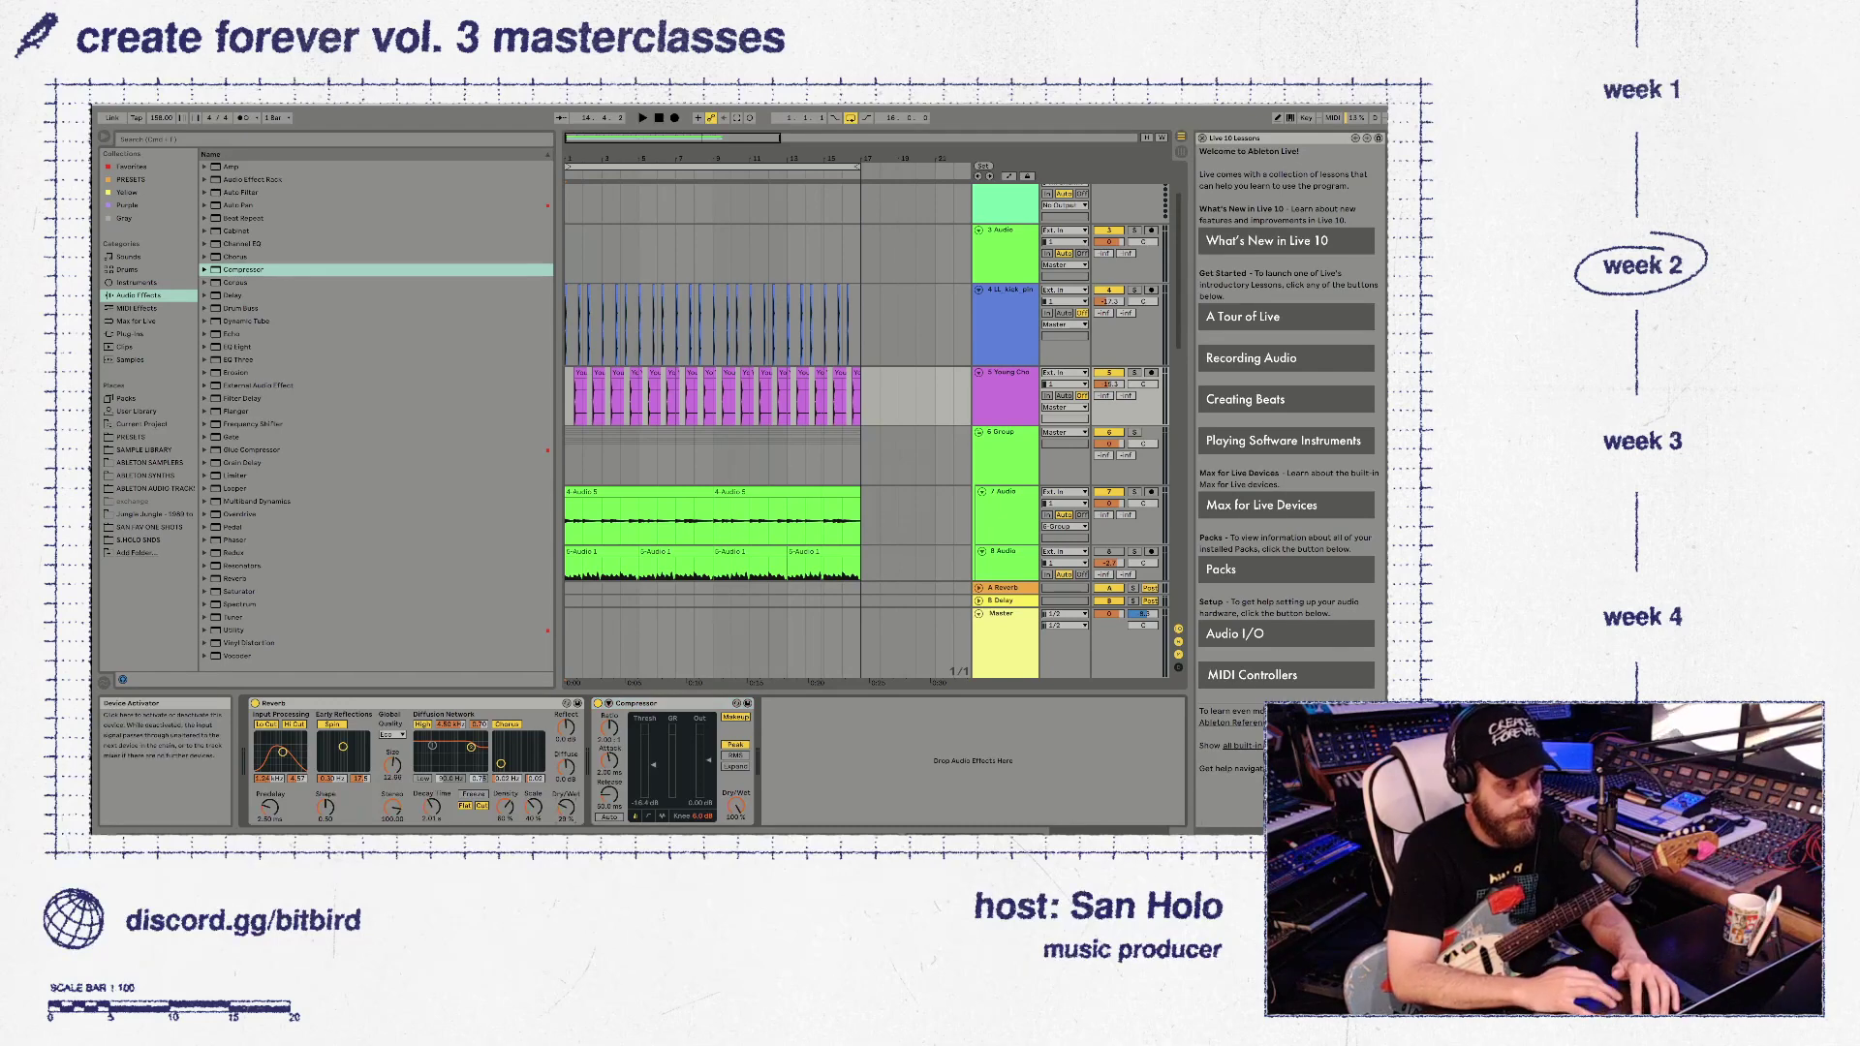
# Play back the arrangement to check the purple track's Reverb and Compressor against the other tracks
pyautogui.press('space')
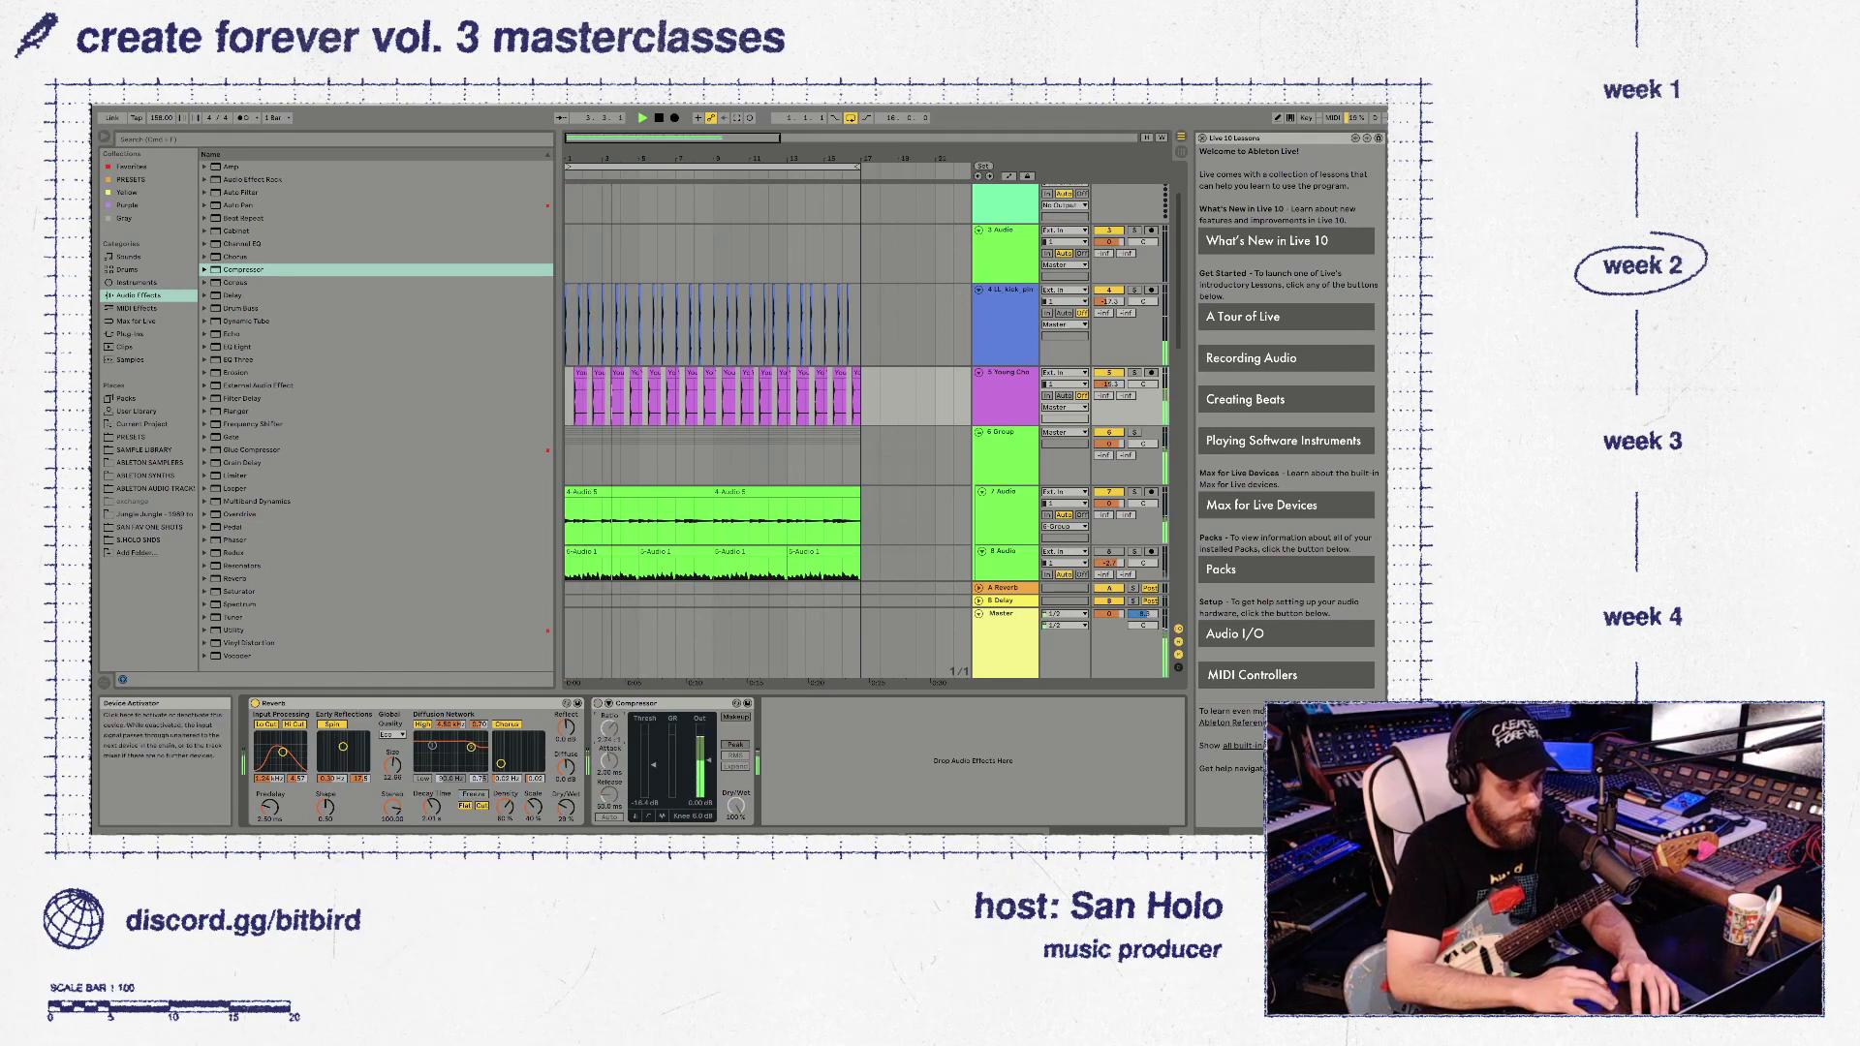
pyautogui.press('space')
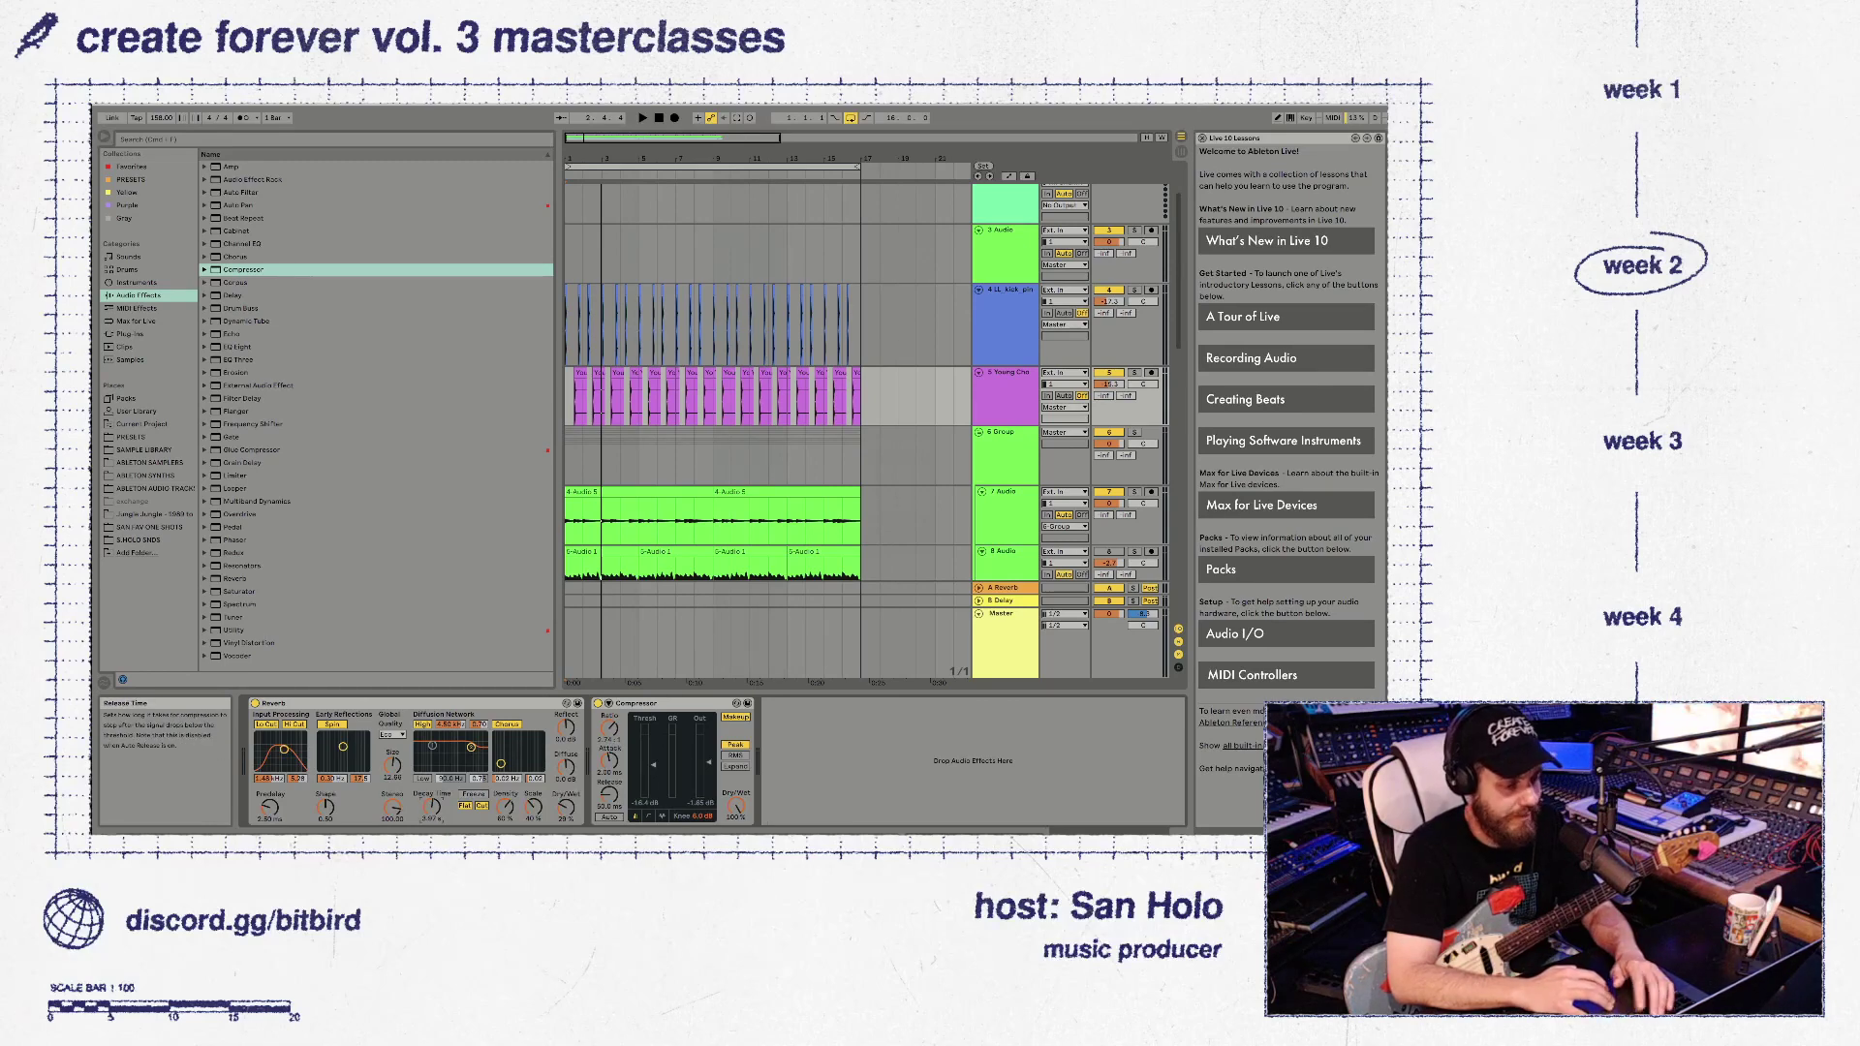
pyautogui.press('space')
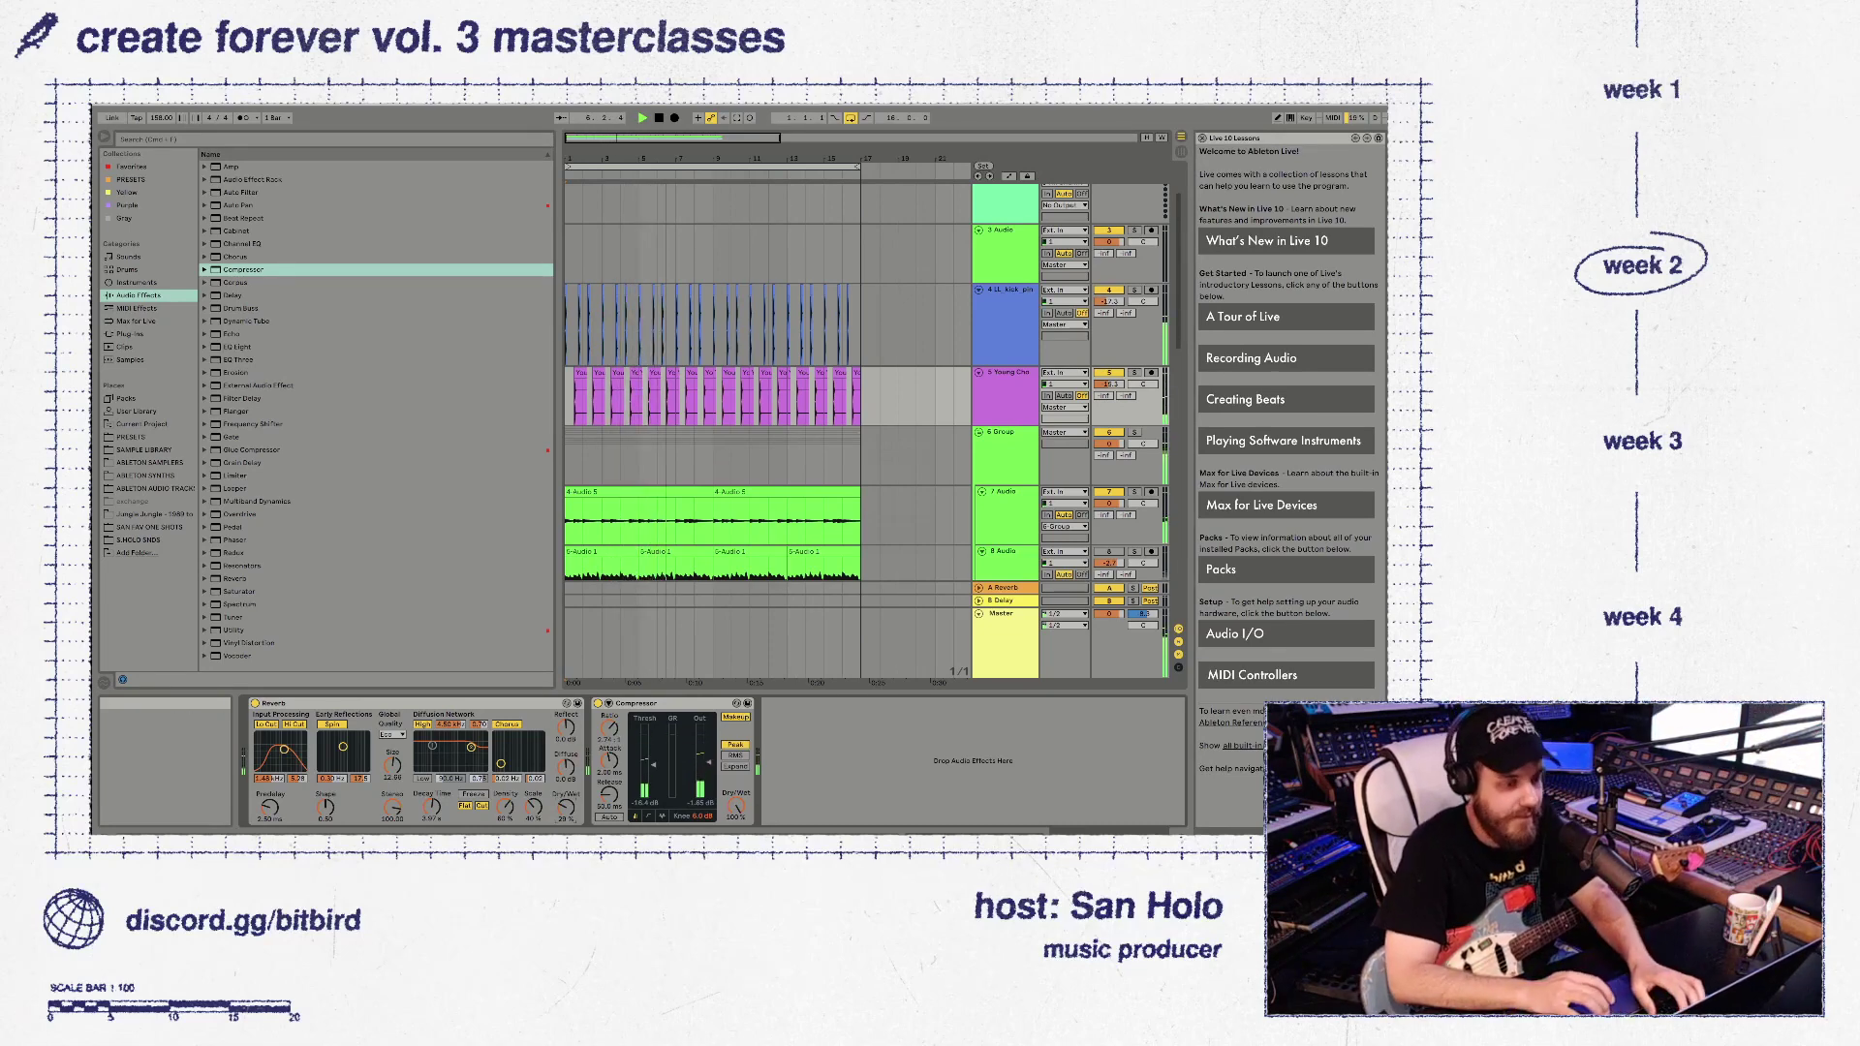
pyautogui.scroll(-5, 712, 388)
pyautogui.scroll(-4, 712, 431)
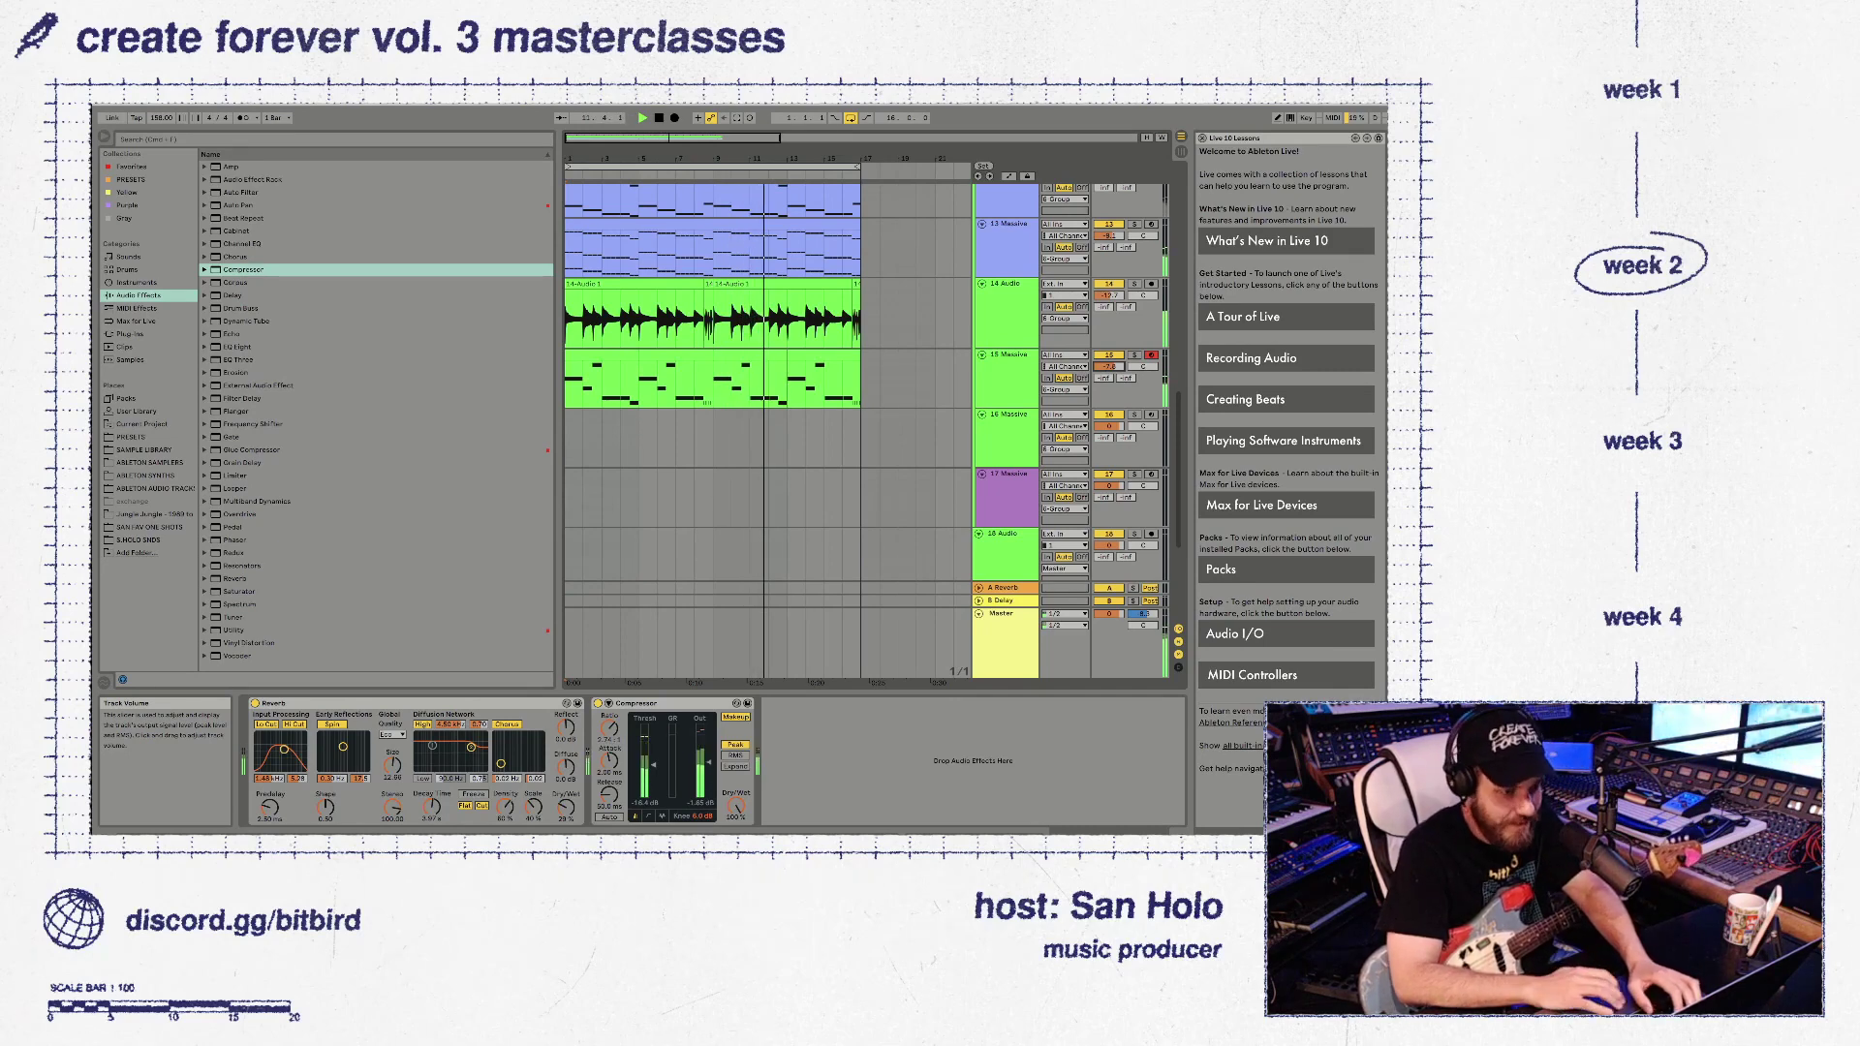
pyautogui.scroll(8, 712, 431)
pyautogui.scroll(-4, 713, 431)
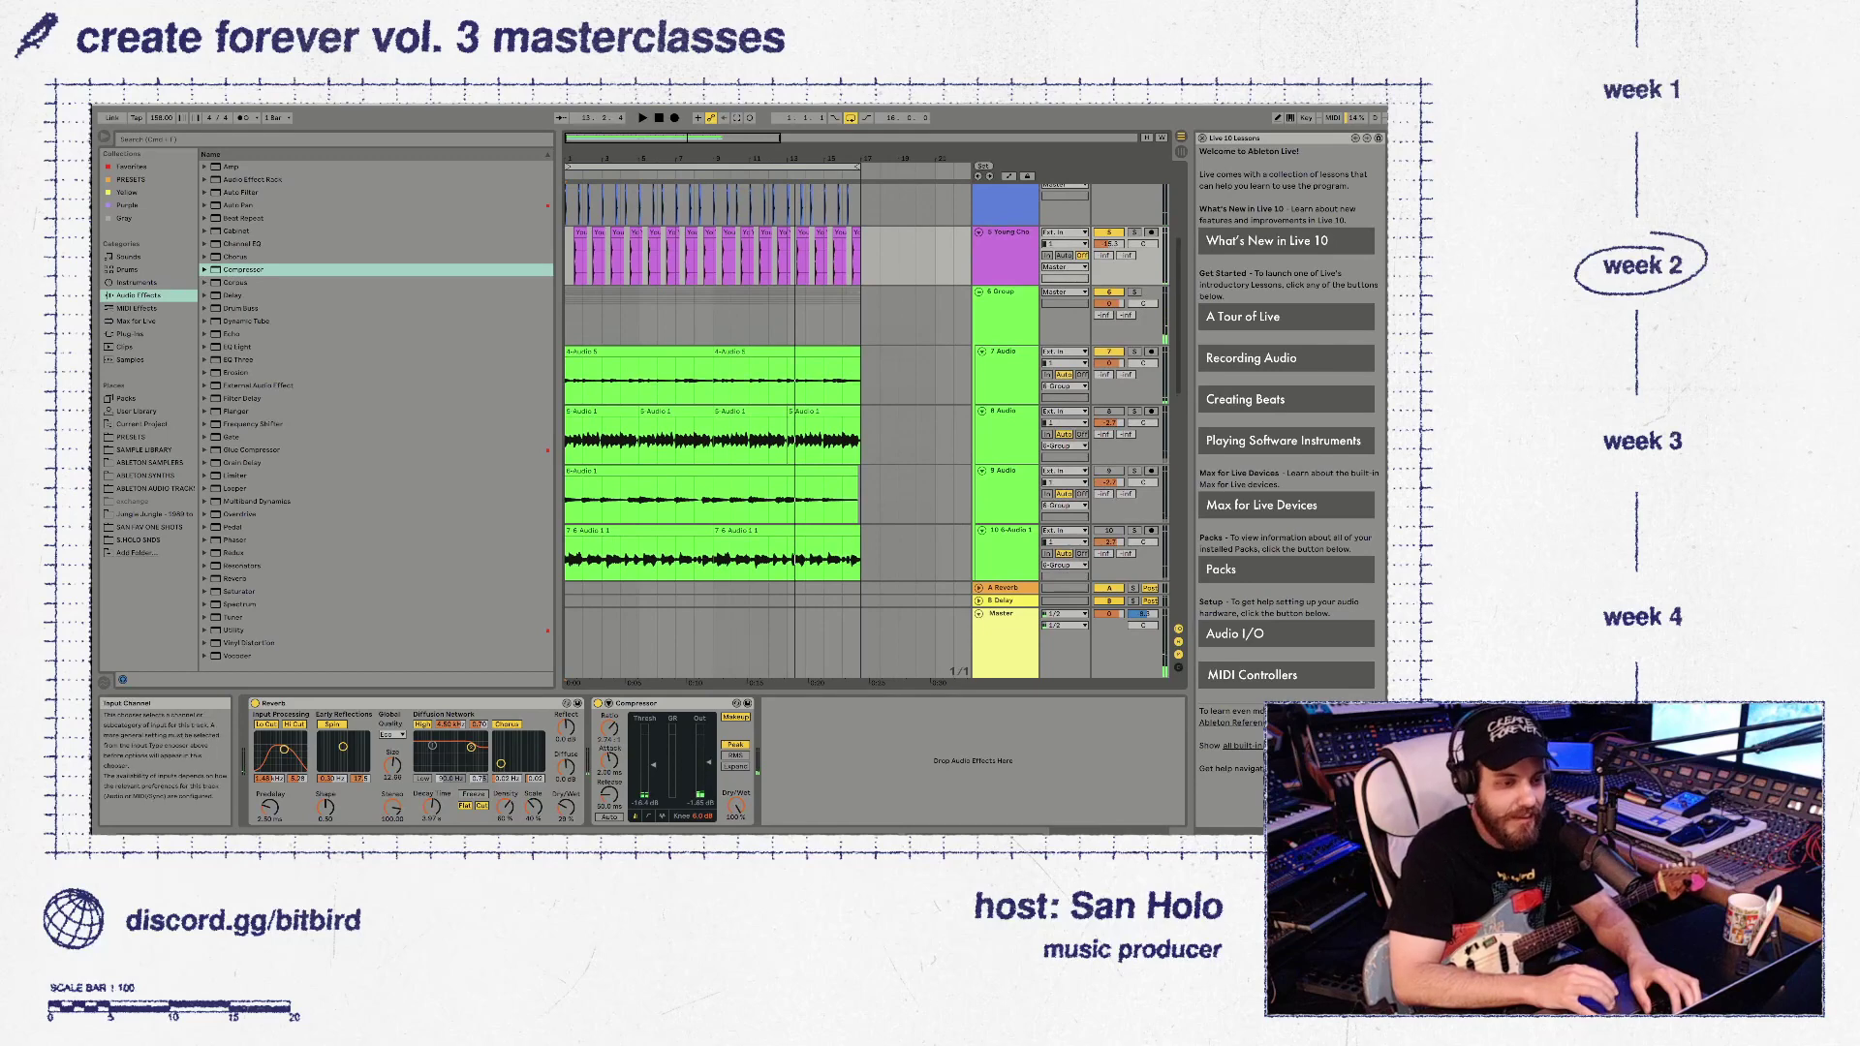
# Solo the 7 Audio track and insert a new Massive instrument track directly below it
pyautogui.click(1133, 350)
pyautogui.click(638, 351)
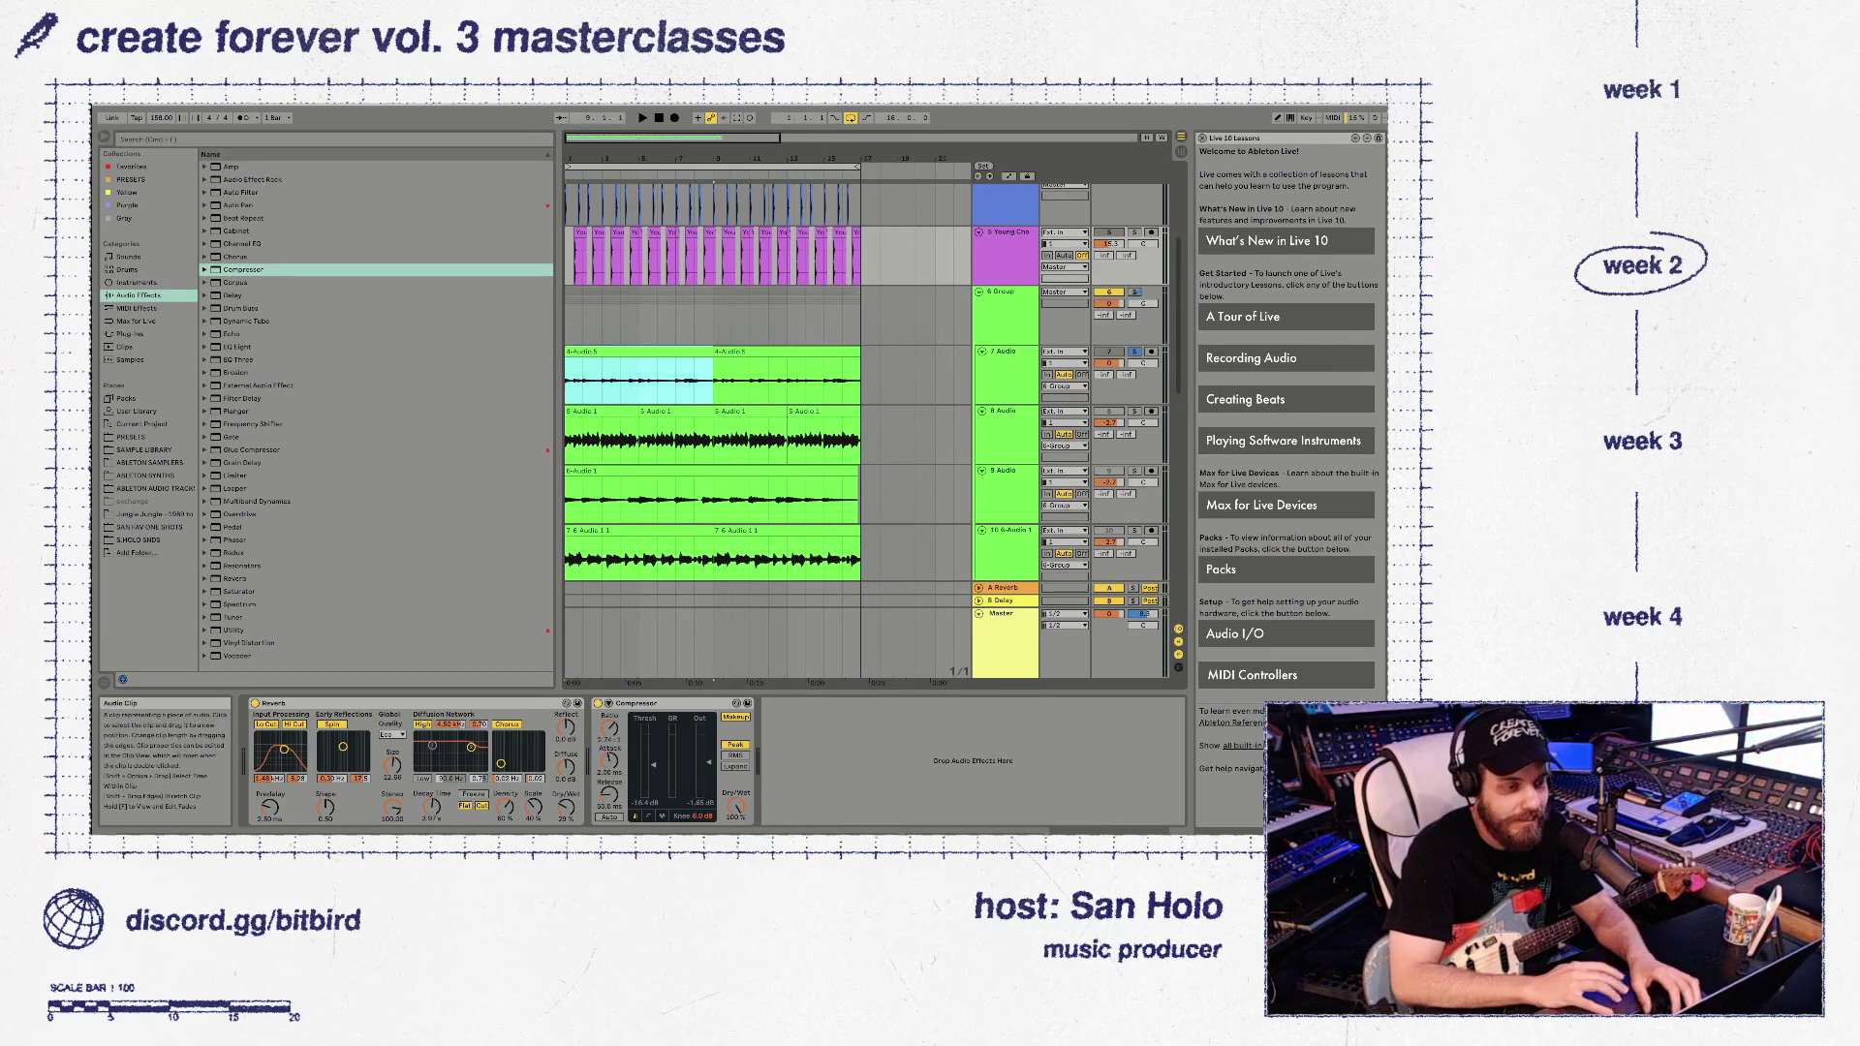
pyautogui.press('space')
pyautogui.press('space')
pyautogui.press('super+z')
pyautogui.press('super+z')
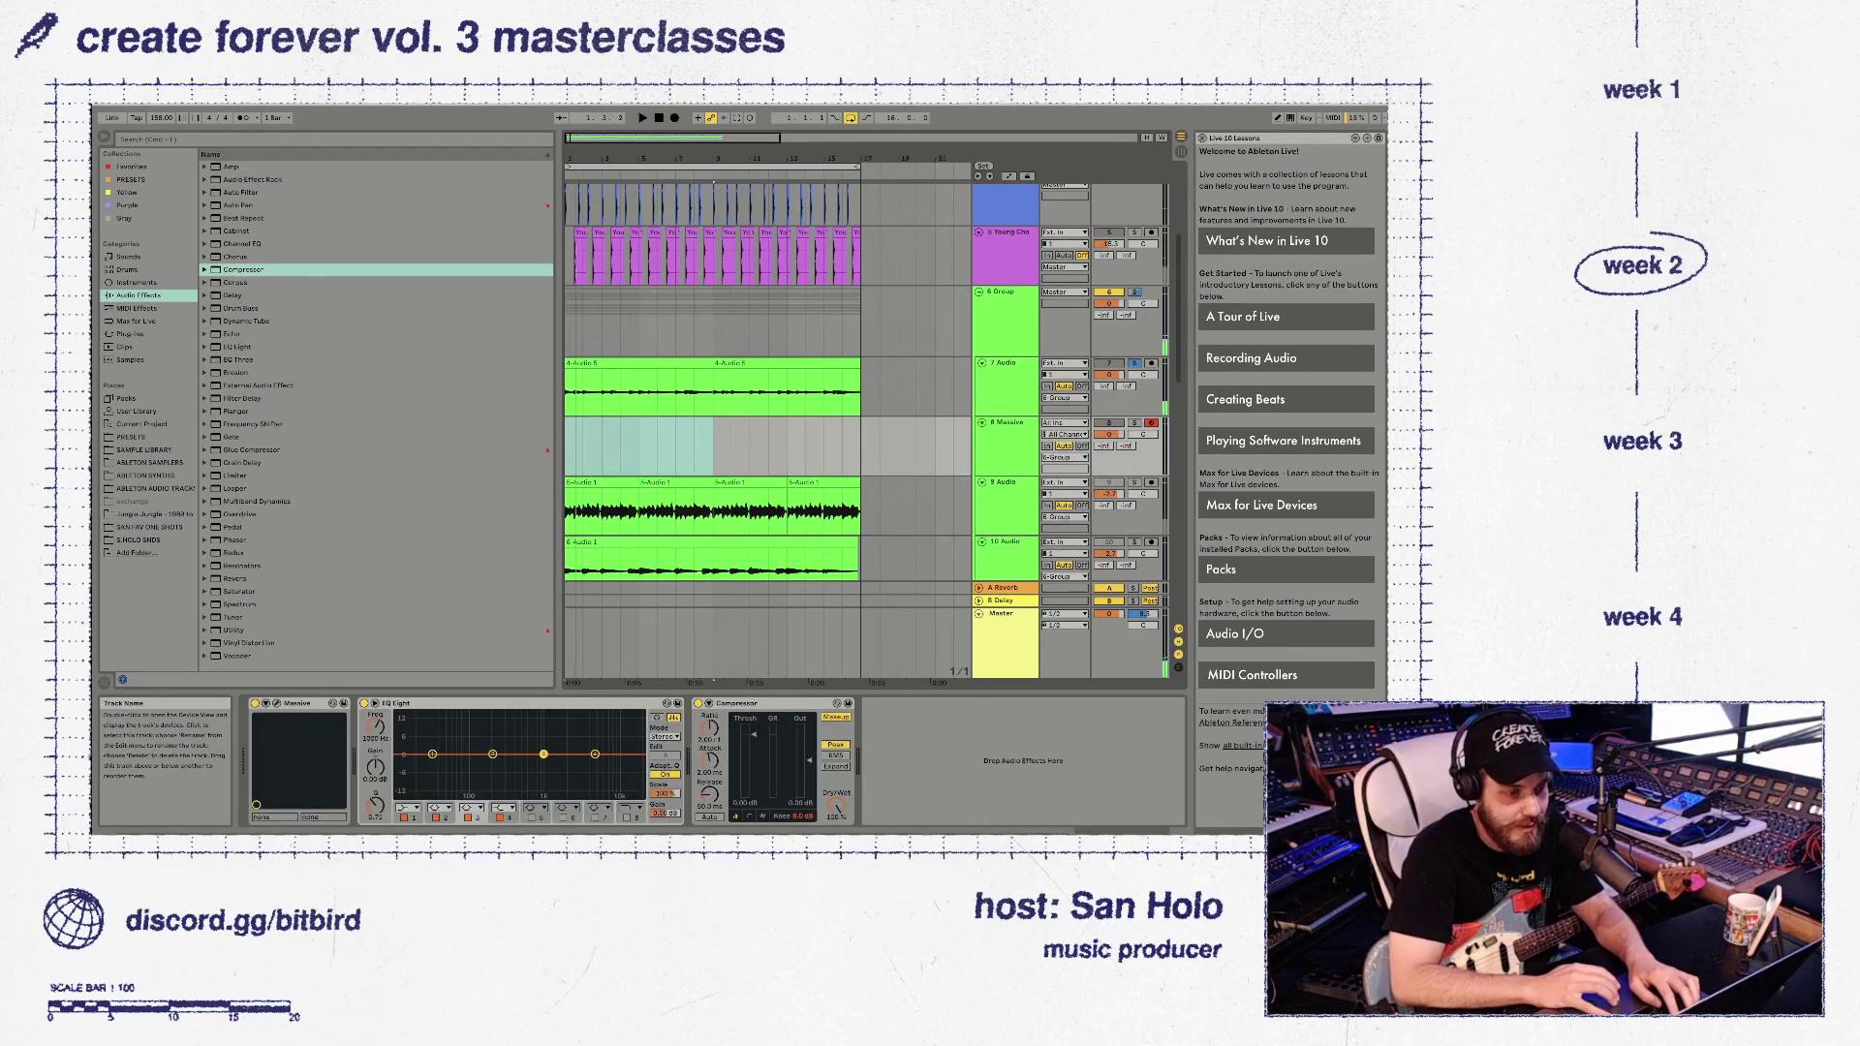
# Create an empty 16-bar MIDI clip on the Massive track, add a note at its start and unsolo the 7 Audio track
pyautogui.moveTo(860, 445); pyautogui.dragTo(564, 445)
pyautogui.press('super+shift+m')
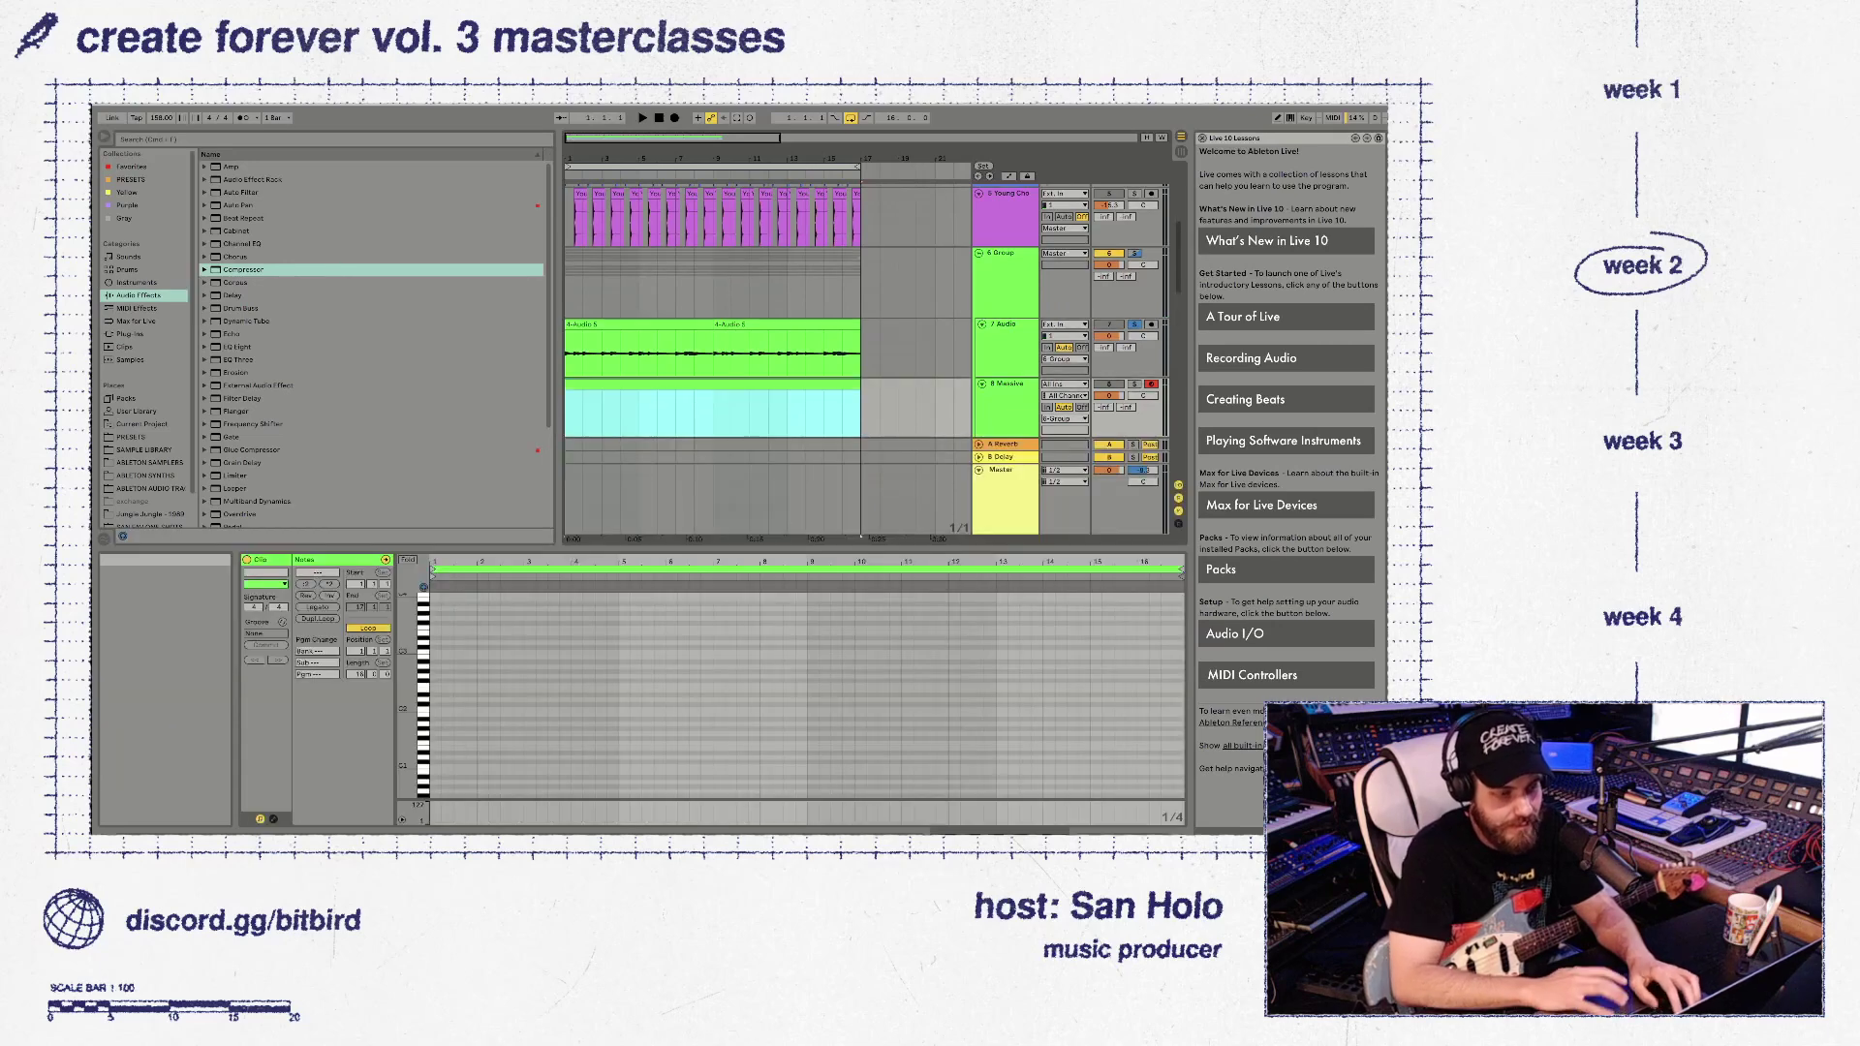
pyautogui.doubleClick(435, 661)
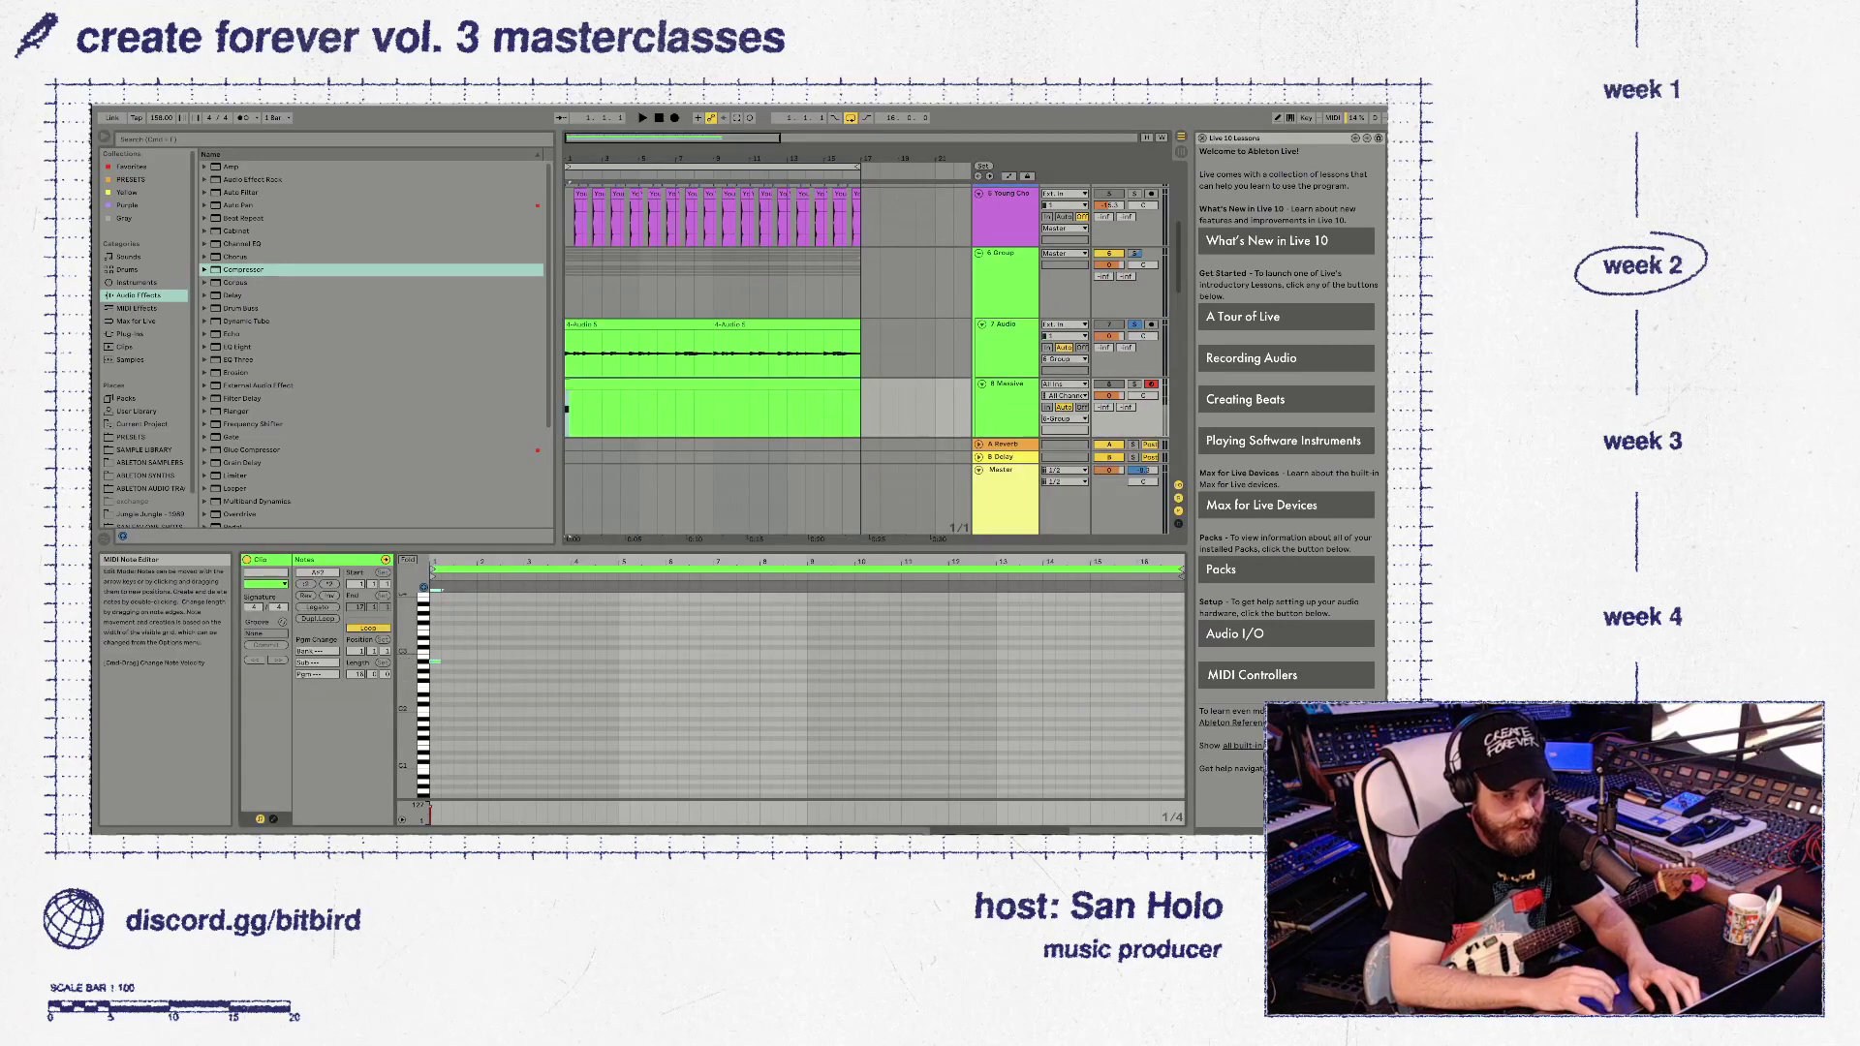
pyautogui.click(1135, 324)
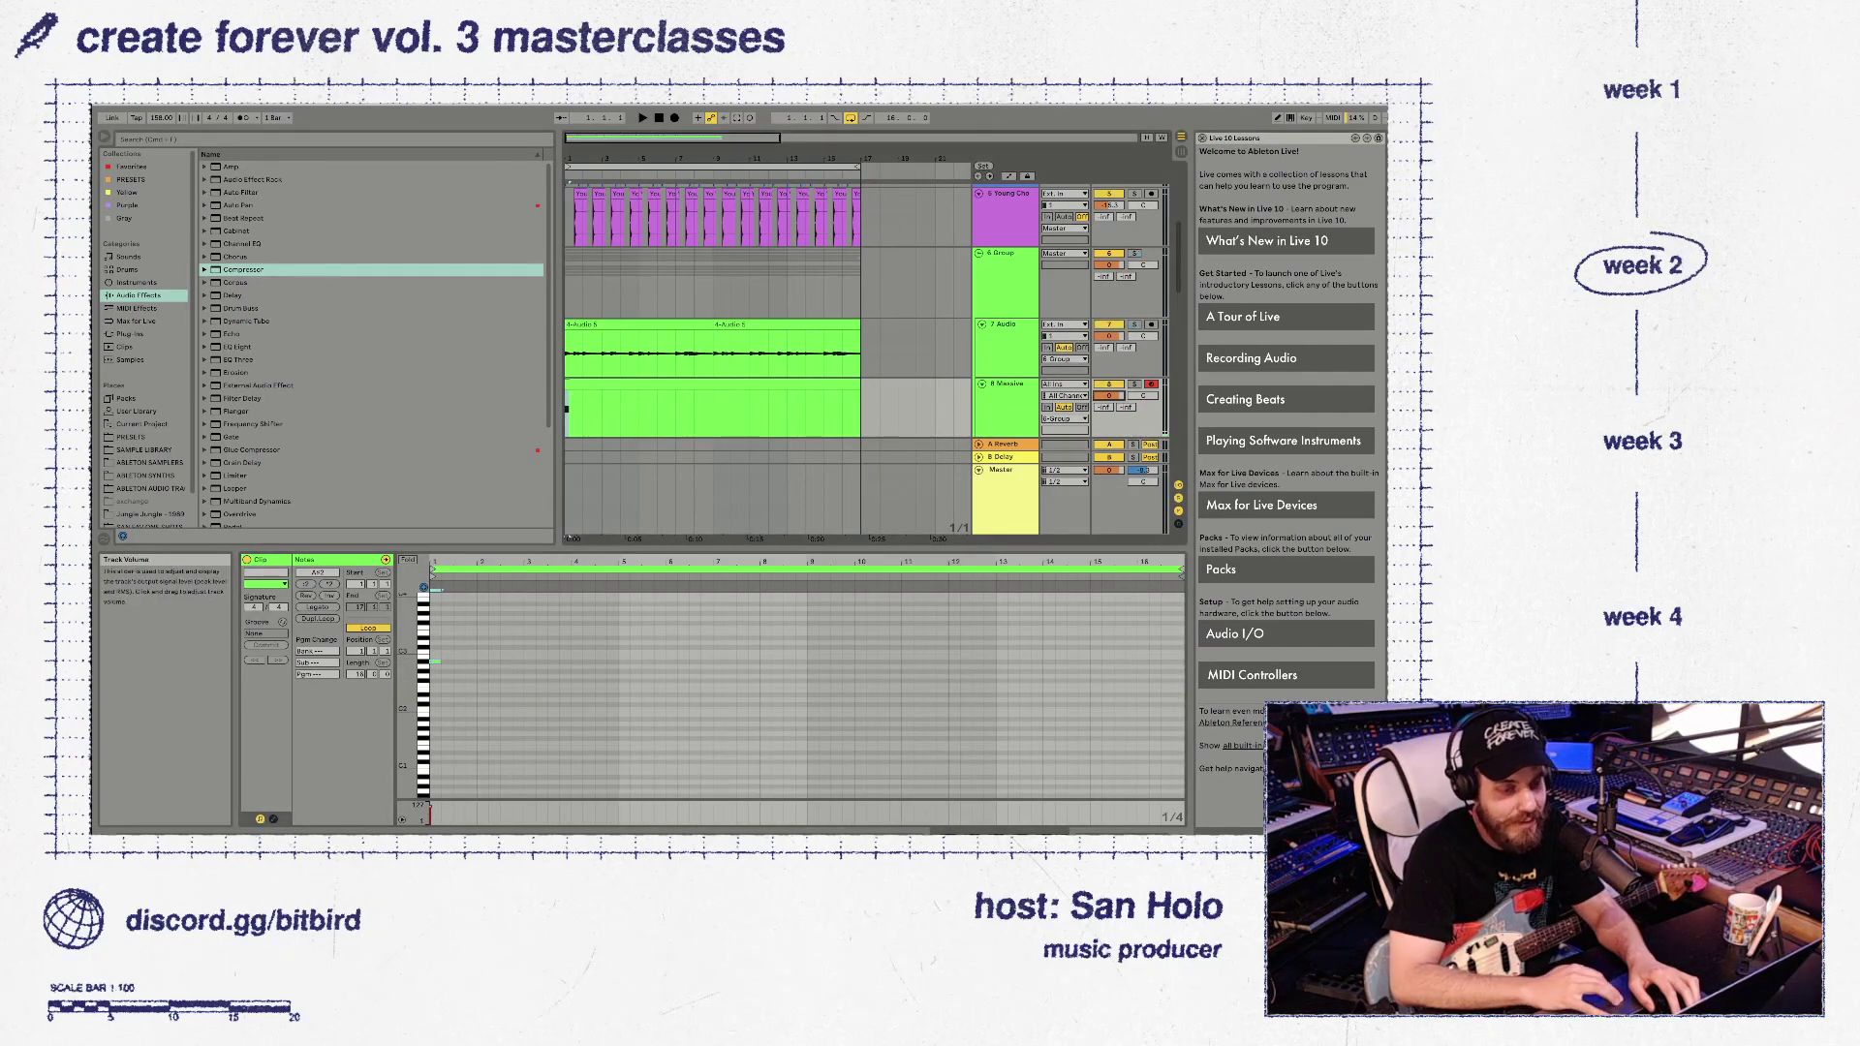
# Transpose the Massive clip's first note upward and lengthen it
pyautogui.moveTo(447, 651); pyautogui.dragTo(426, 674)
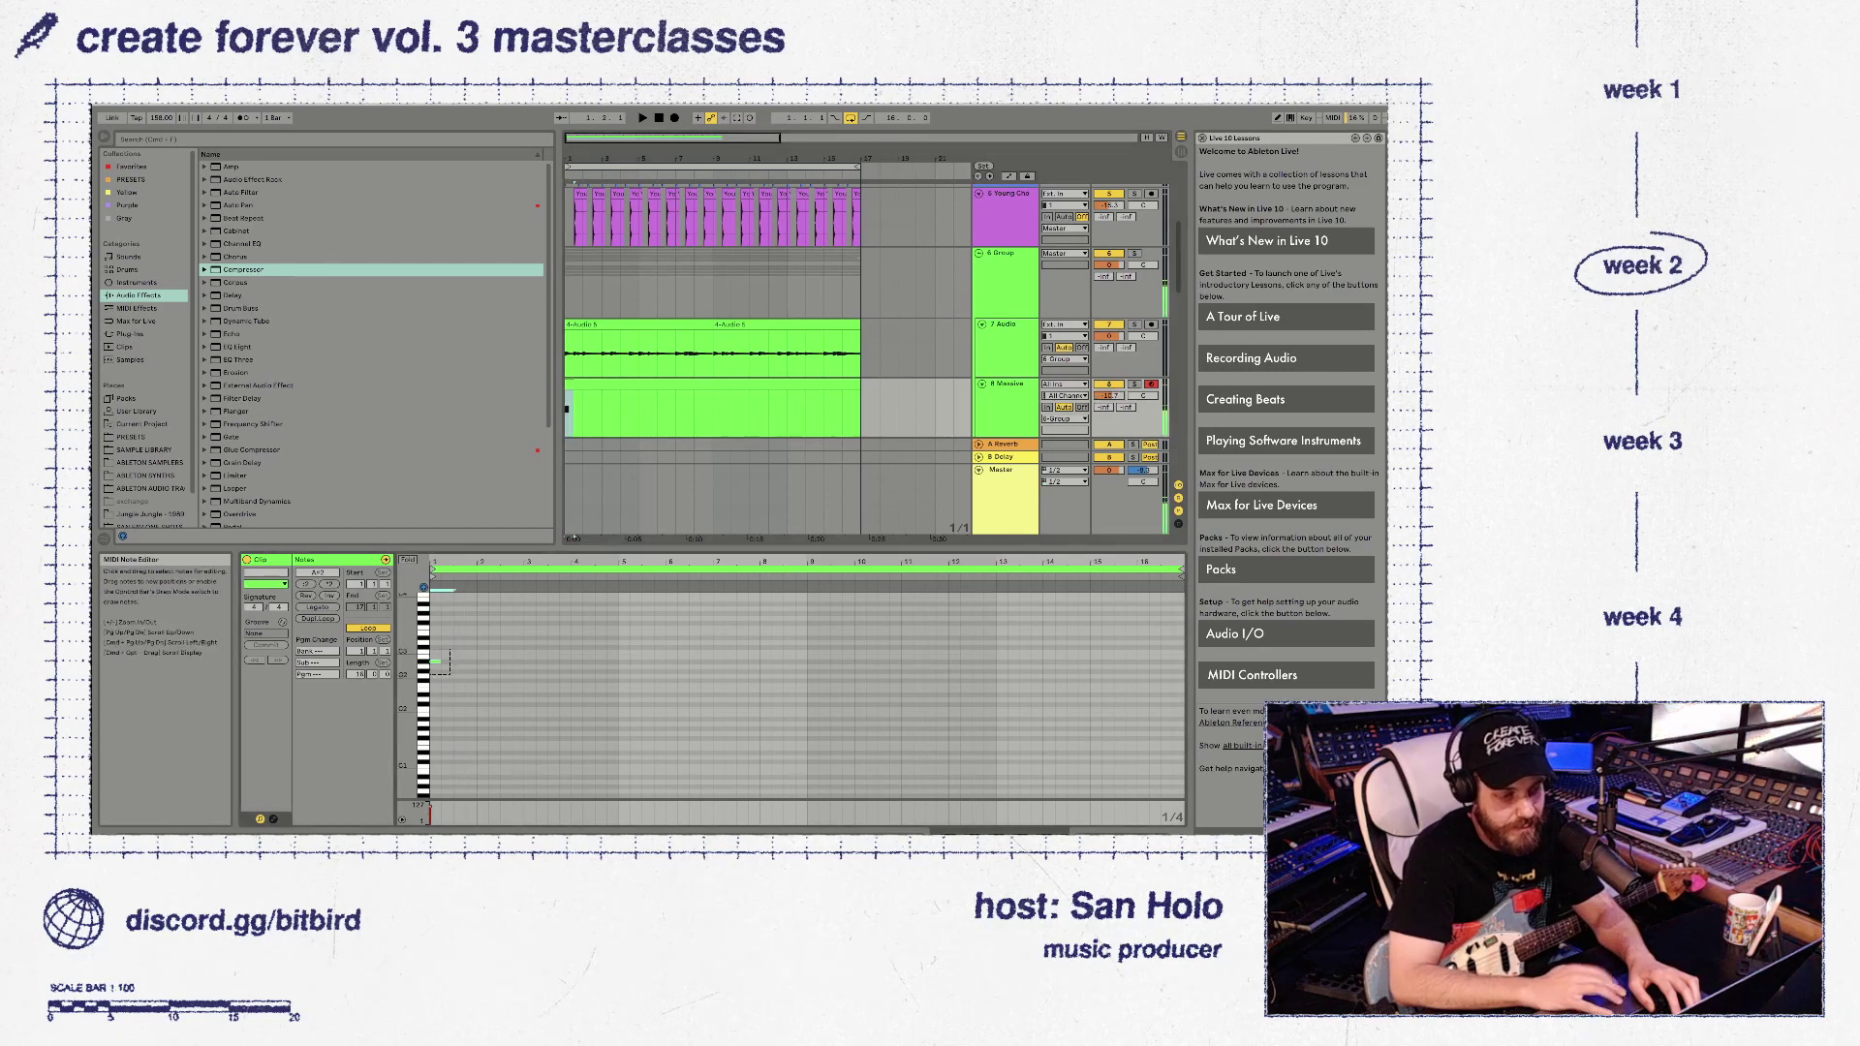
pyautogui.hotkey('shift', 'Up')
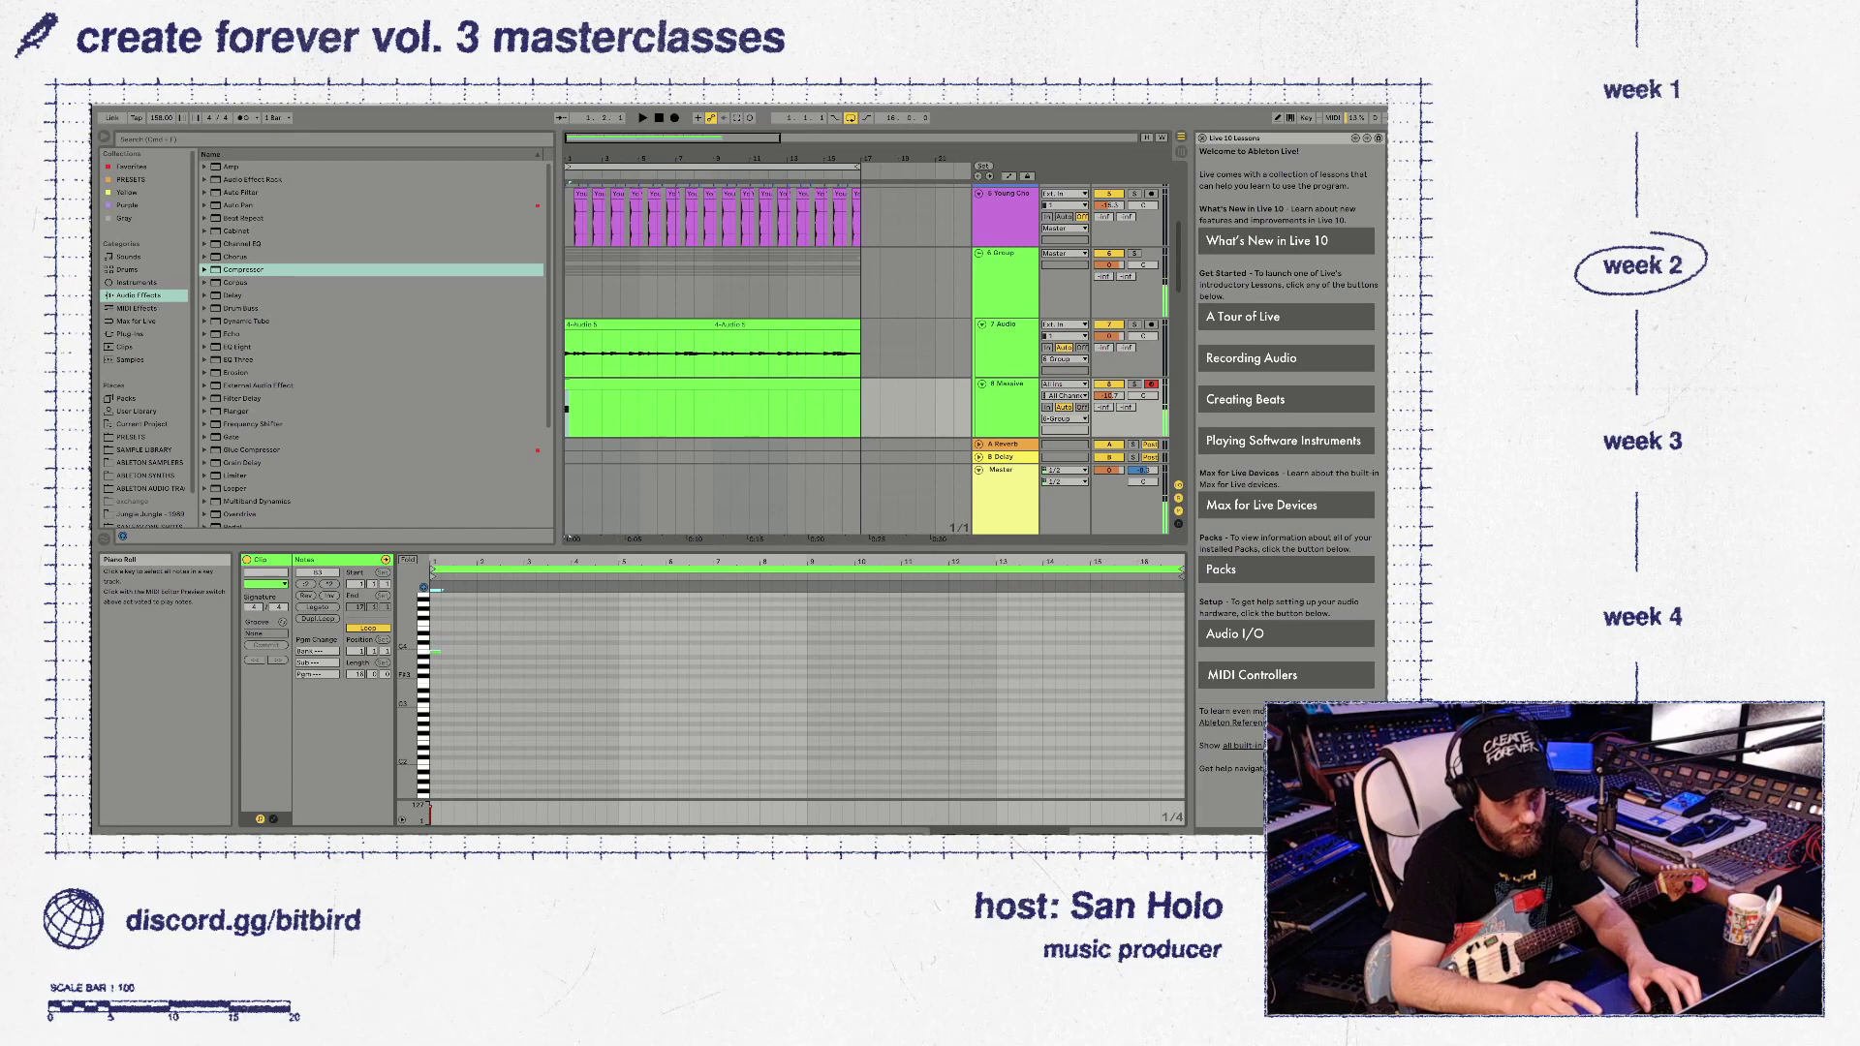
pyautogui.press('Up')
pyautogui.press('Up')
pyautogui.press('Up')
pyautogui.hotkey('shift', 'Right')
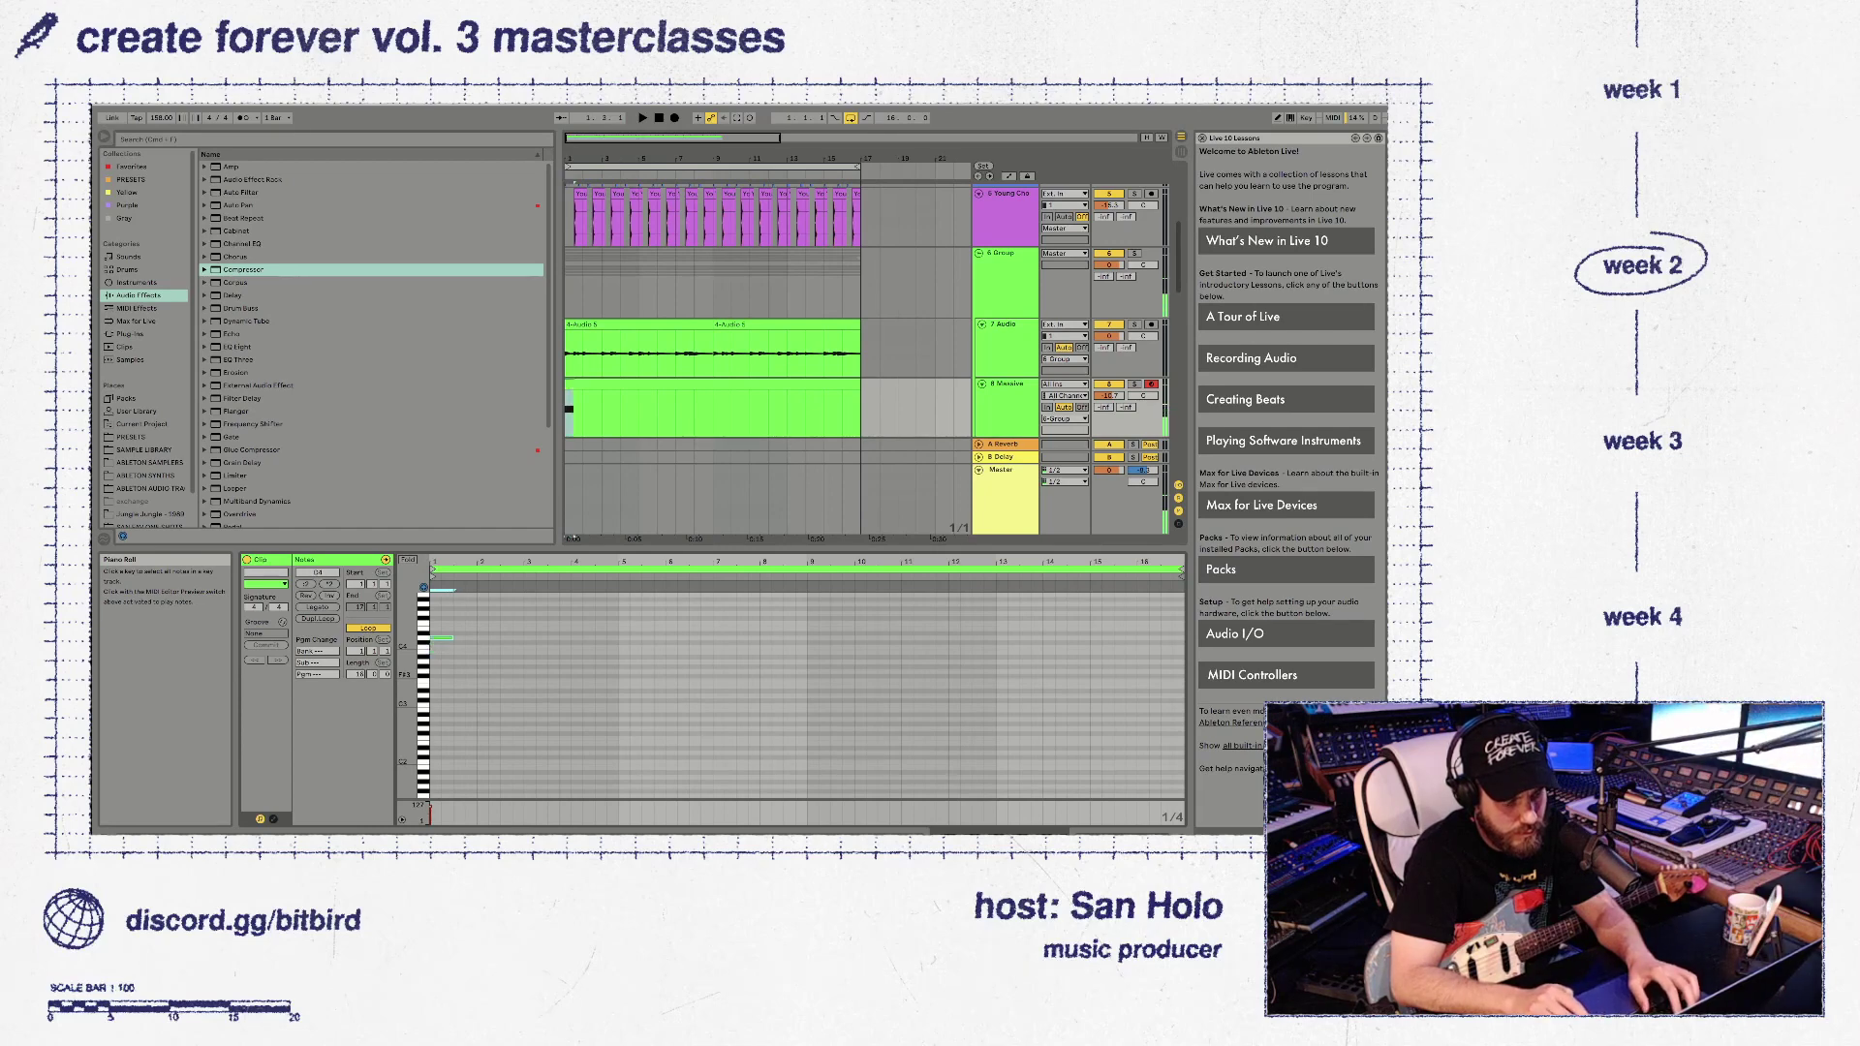
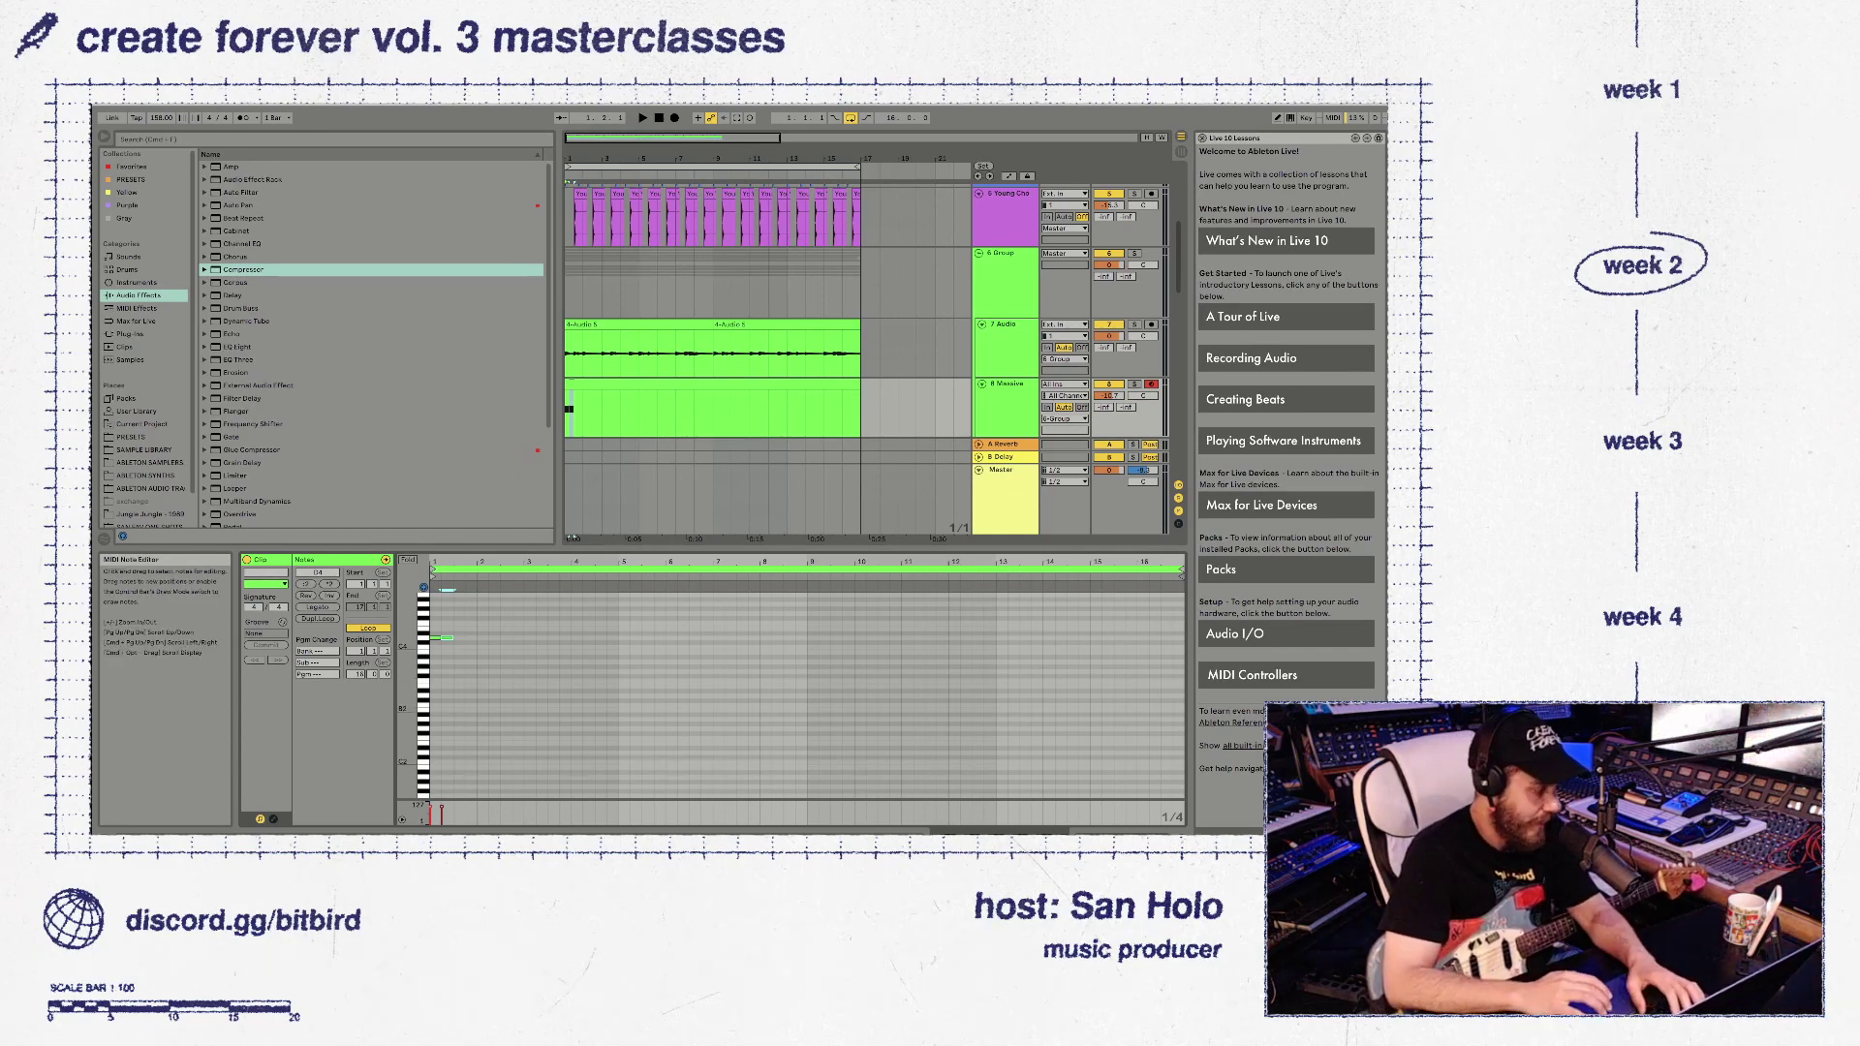
# Play back the clip's opening and build a descending line of one-beat notes through beat 3 of bar 1
pyautogui.press('space')
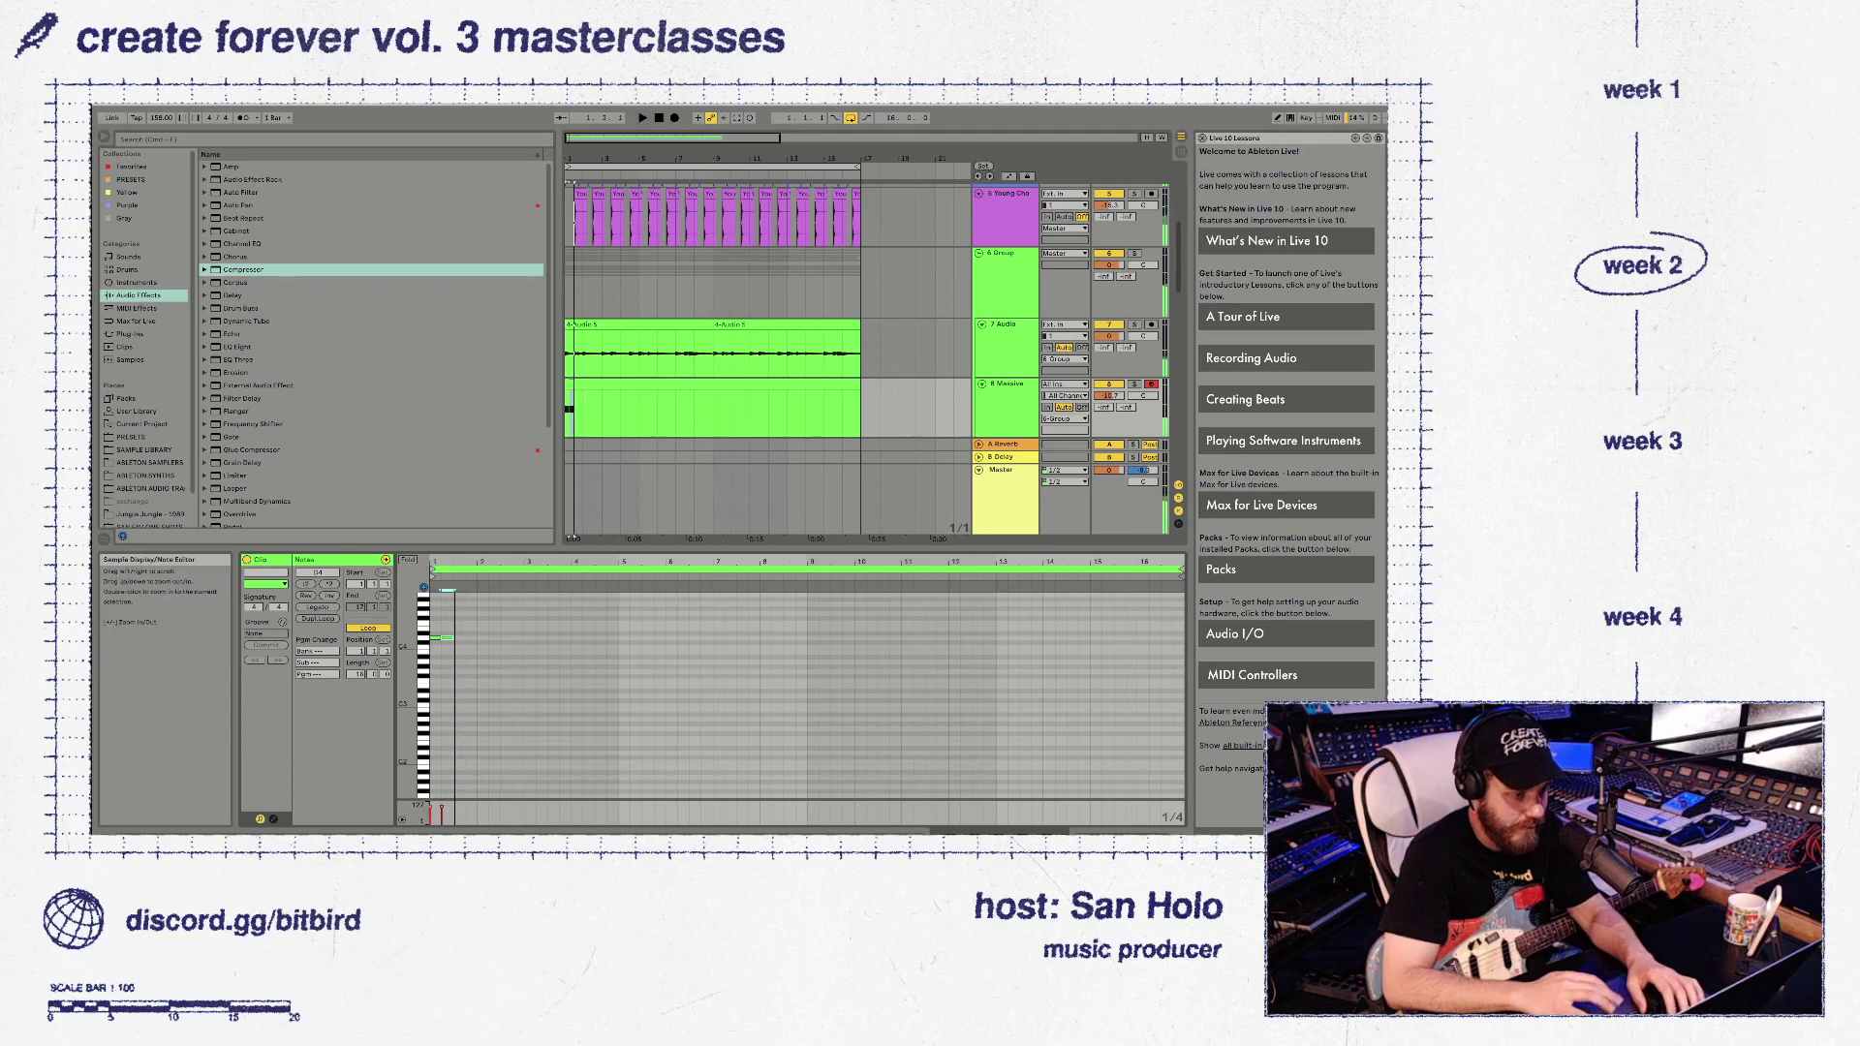
pyautogui.moveTo(453, 562); pyautogui.dragTo(435, 649)
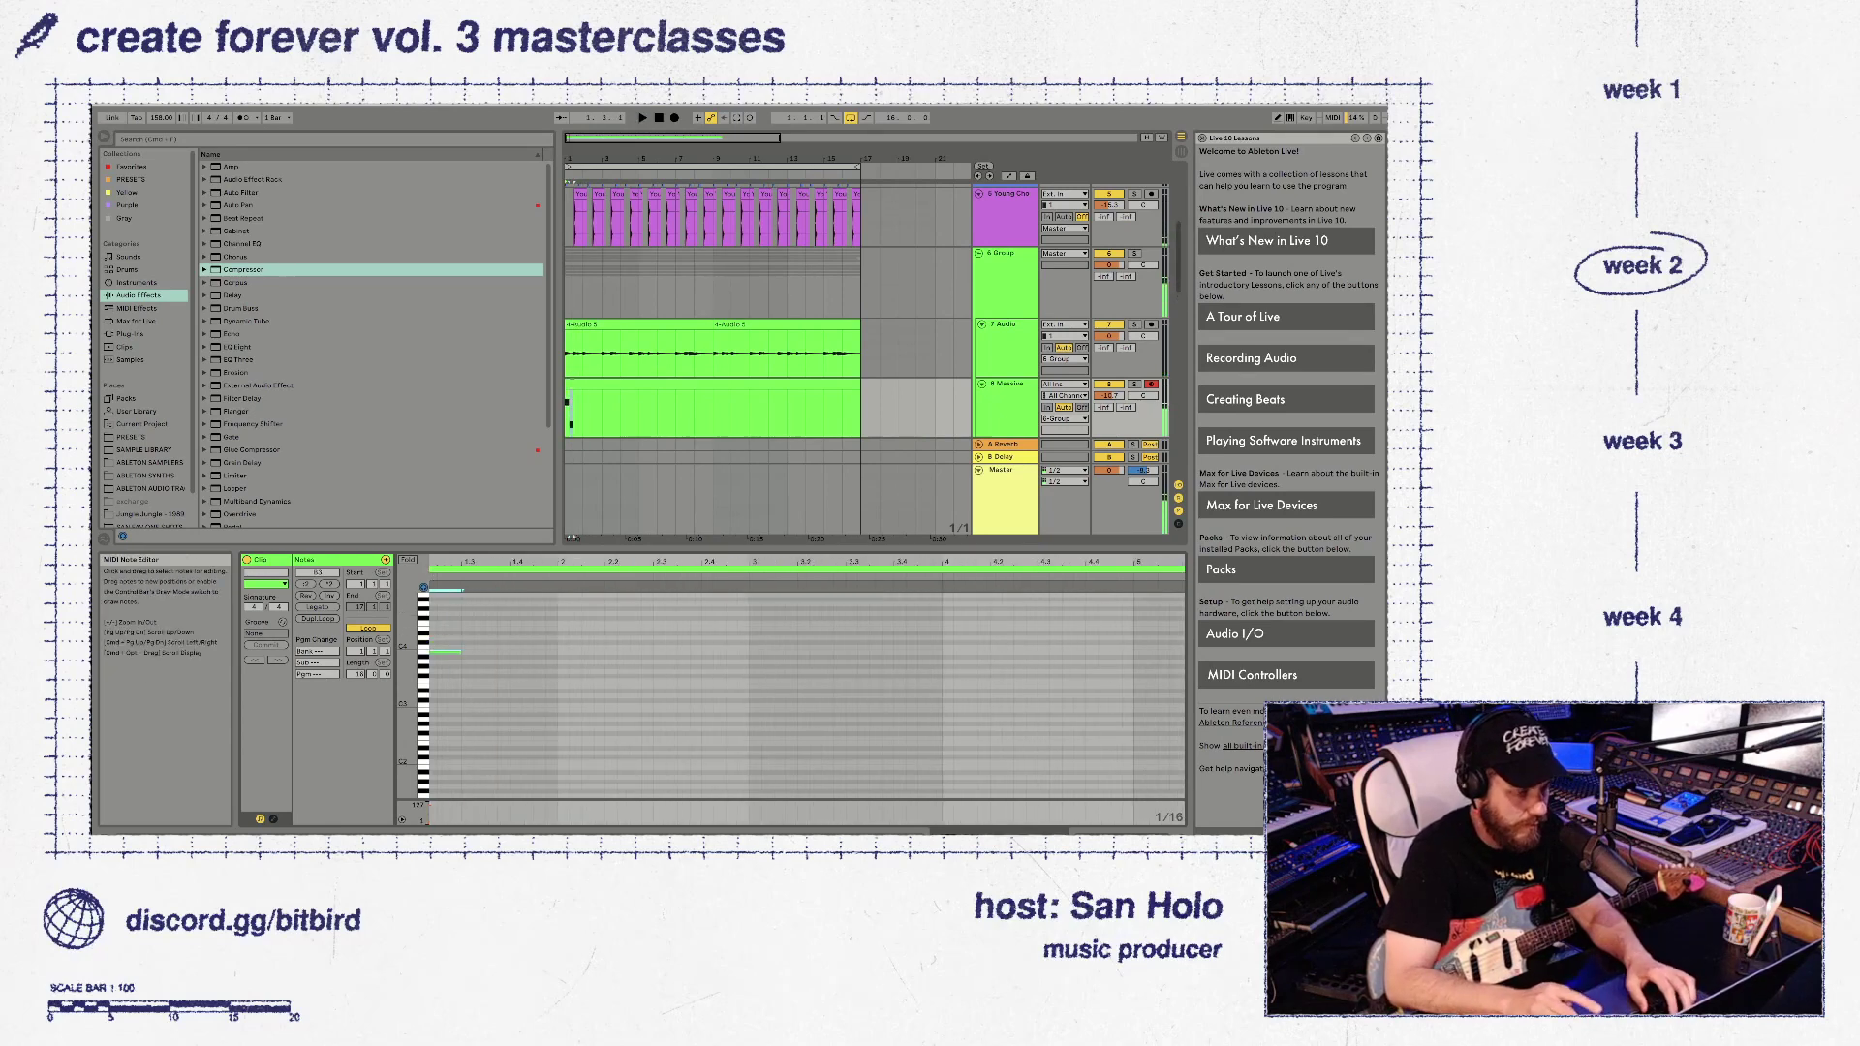
pyautogui.hscroll(-2, 806, 693)
pyautogui.press('super+d')
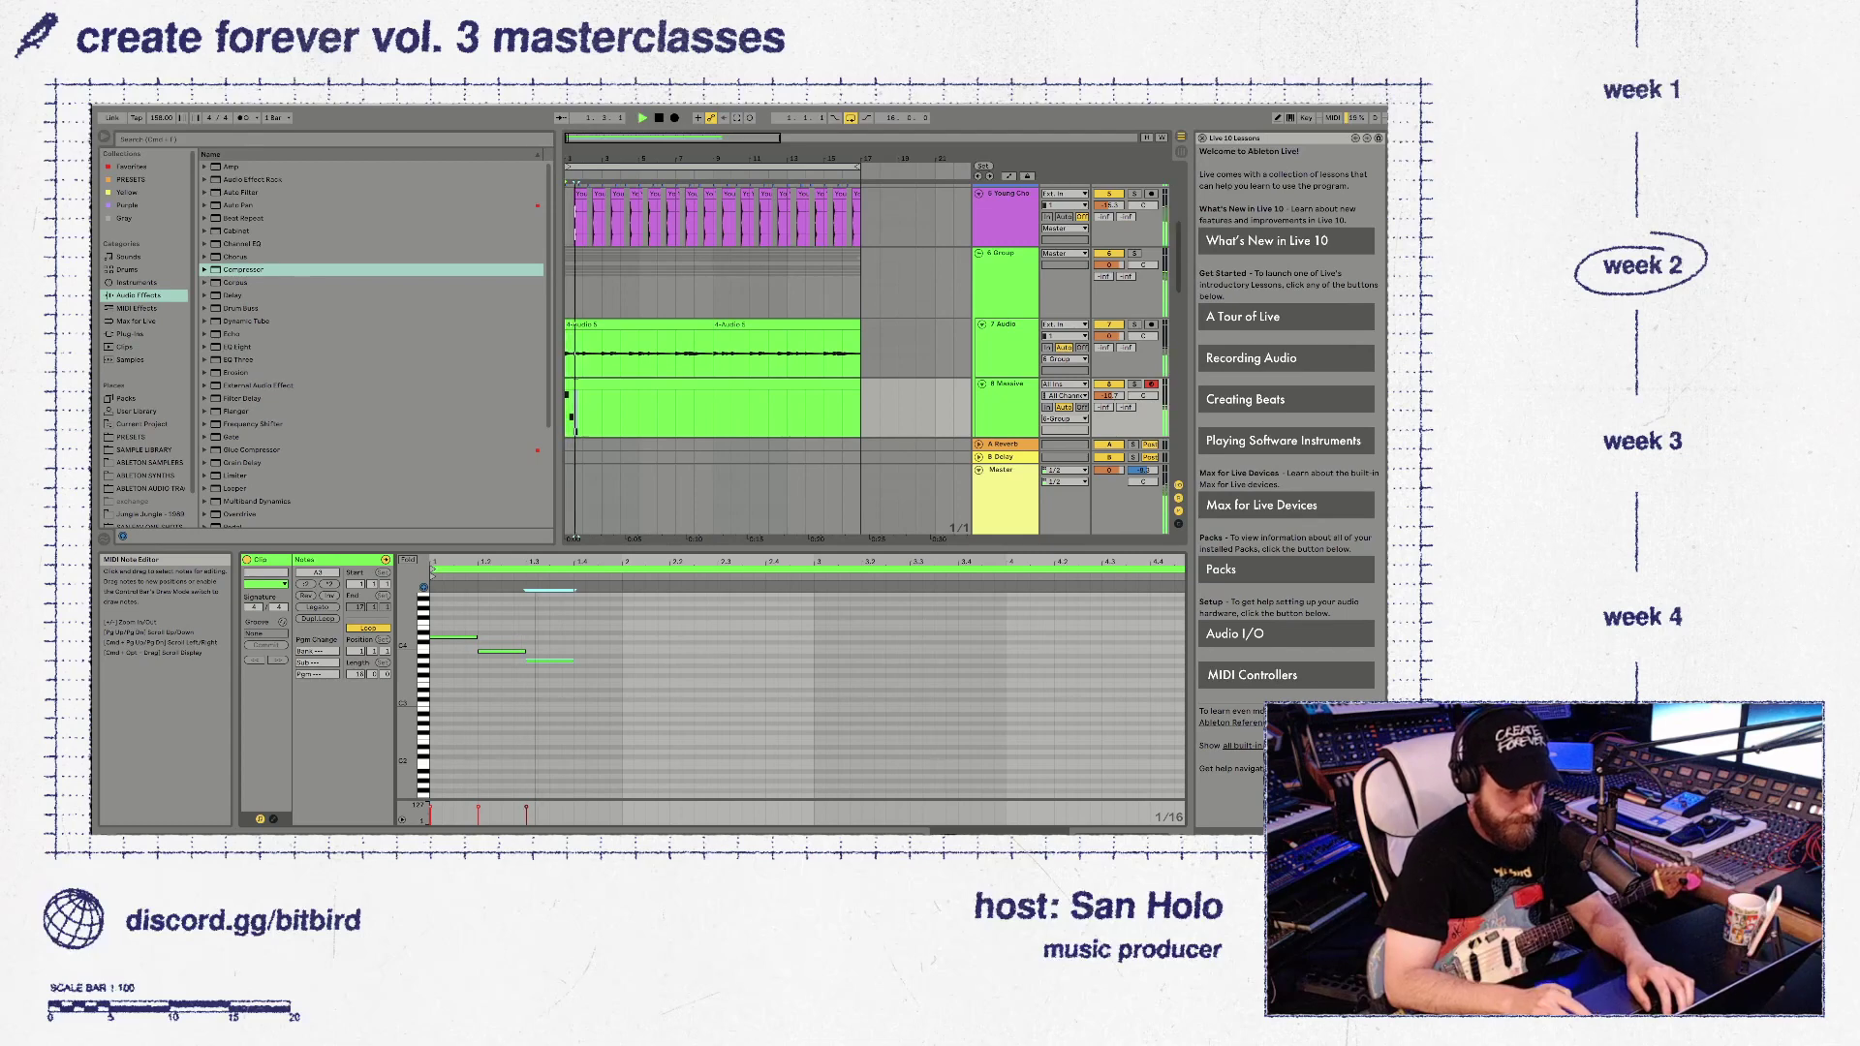
# Duplicate the third note onto beat 4 of bar 1, raise its pitch and play the phrase back
pyautogui.hotkey('ctrl', 'd')
pyautogui.press('Up')
pyautogui.press('Up')
pyautogui.press('Up')
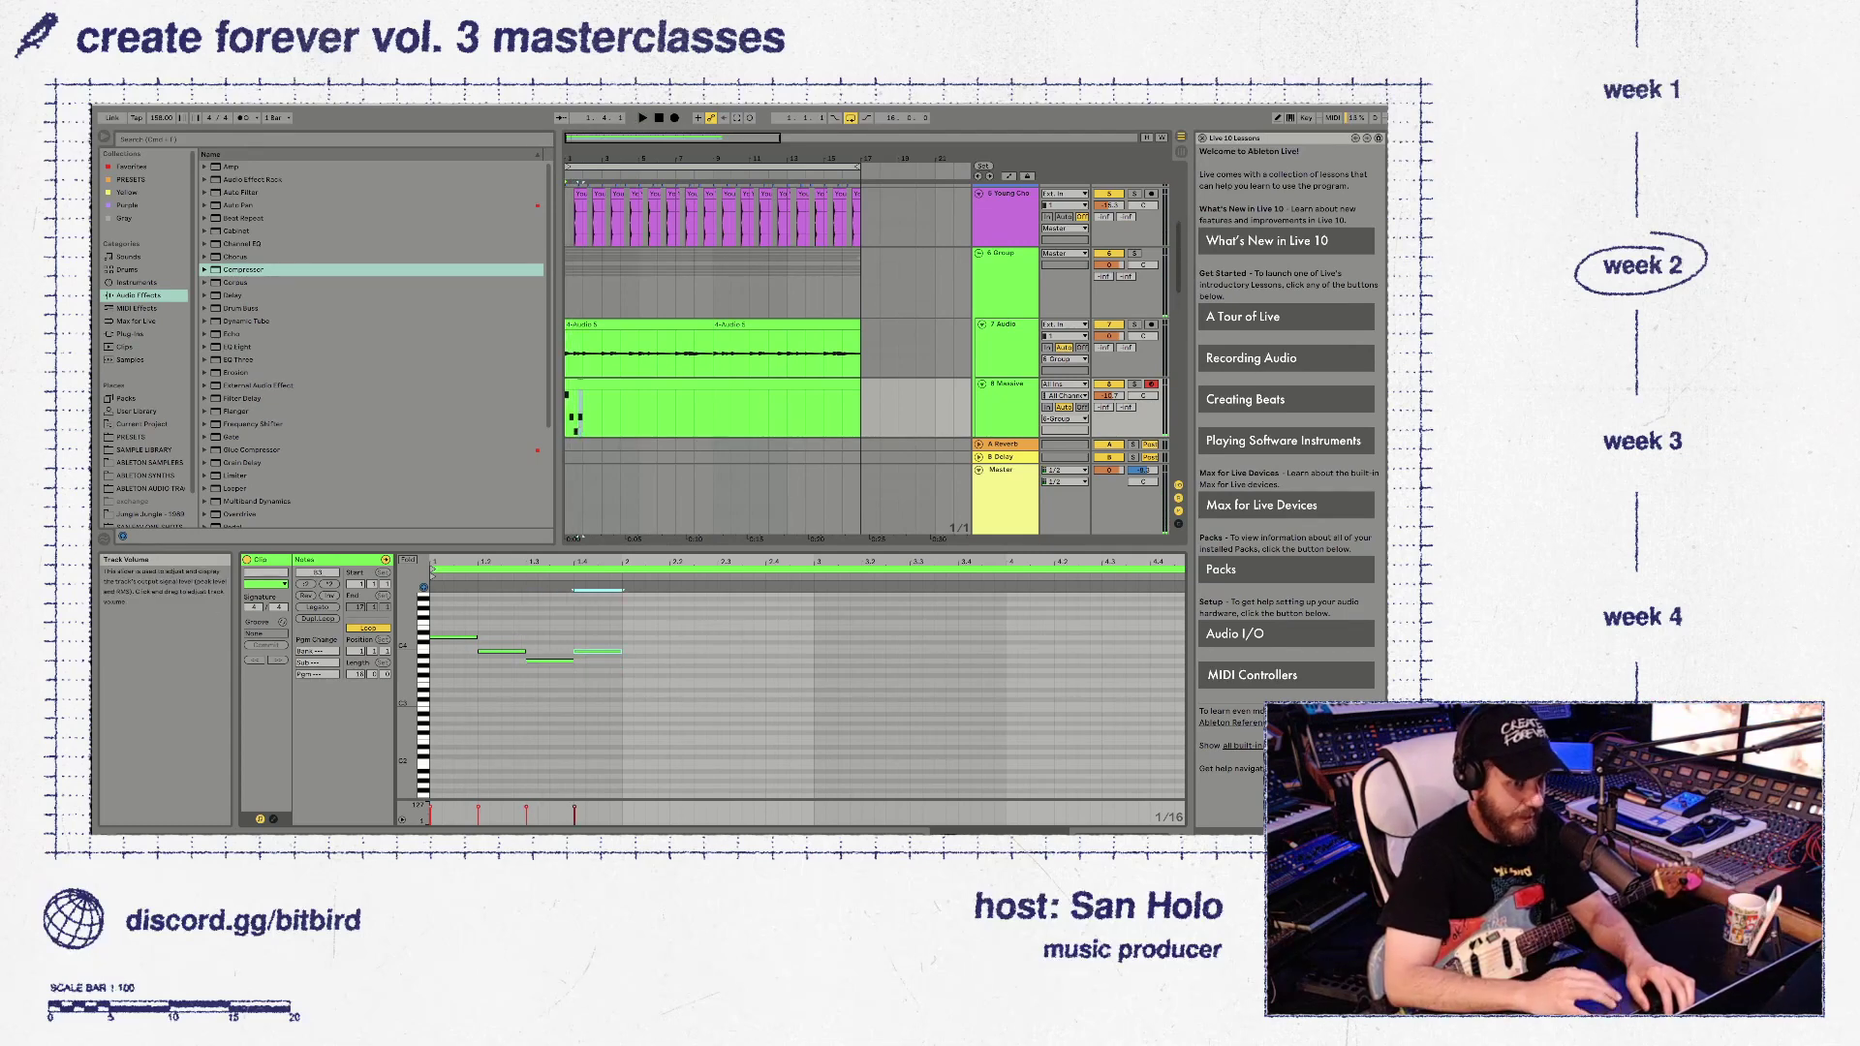
pyautogui.press('space')
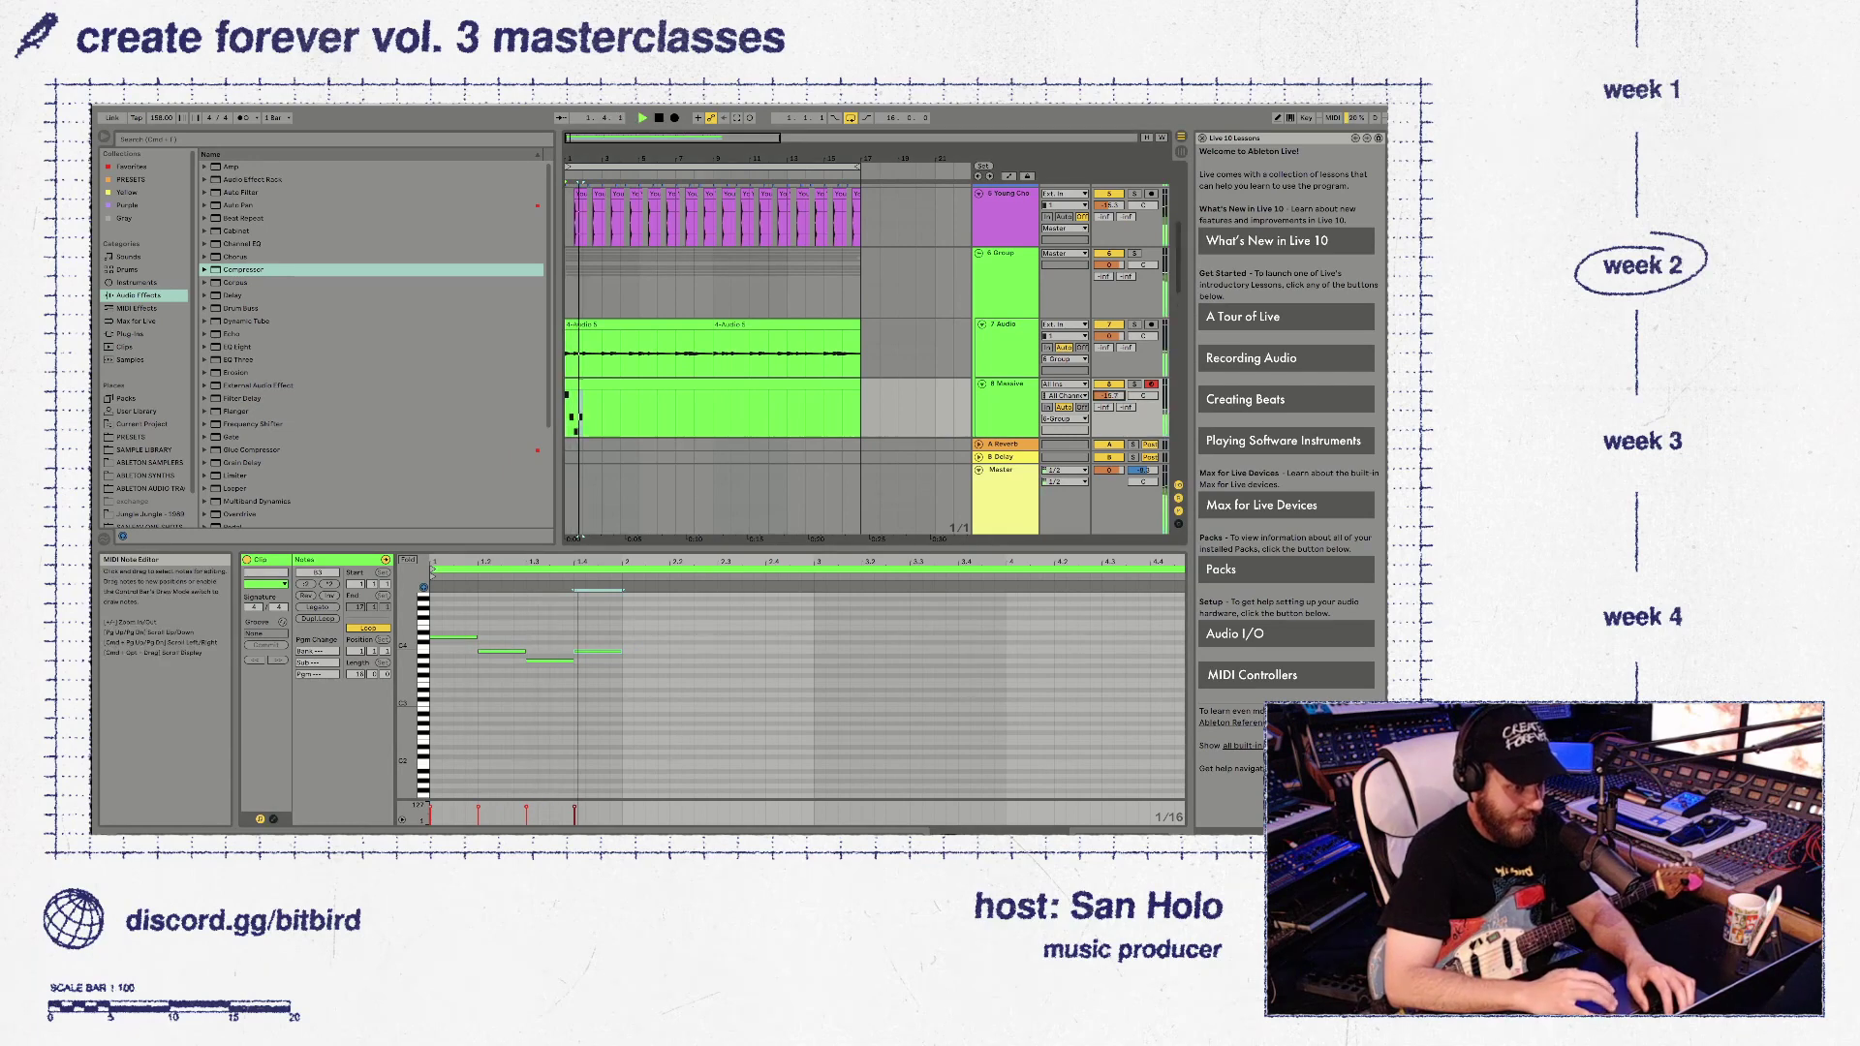
pyautogui.press('space')
# Duplicate the fourth note to the start of bar 2, lower its pitch and lengthen it to two beats while listening
pyautogui.hotkey('ctrl', 'd')
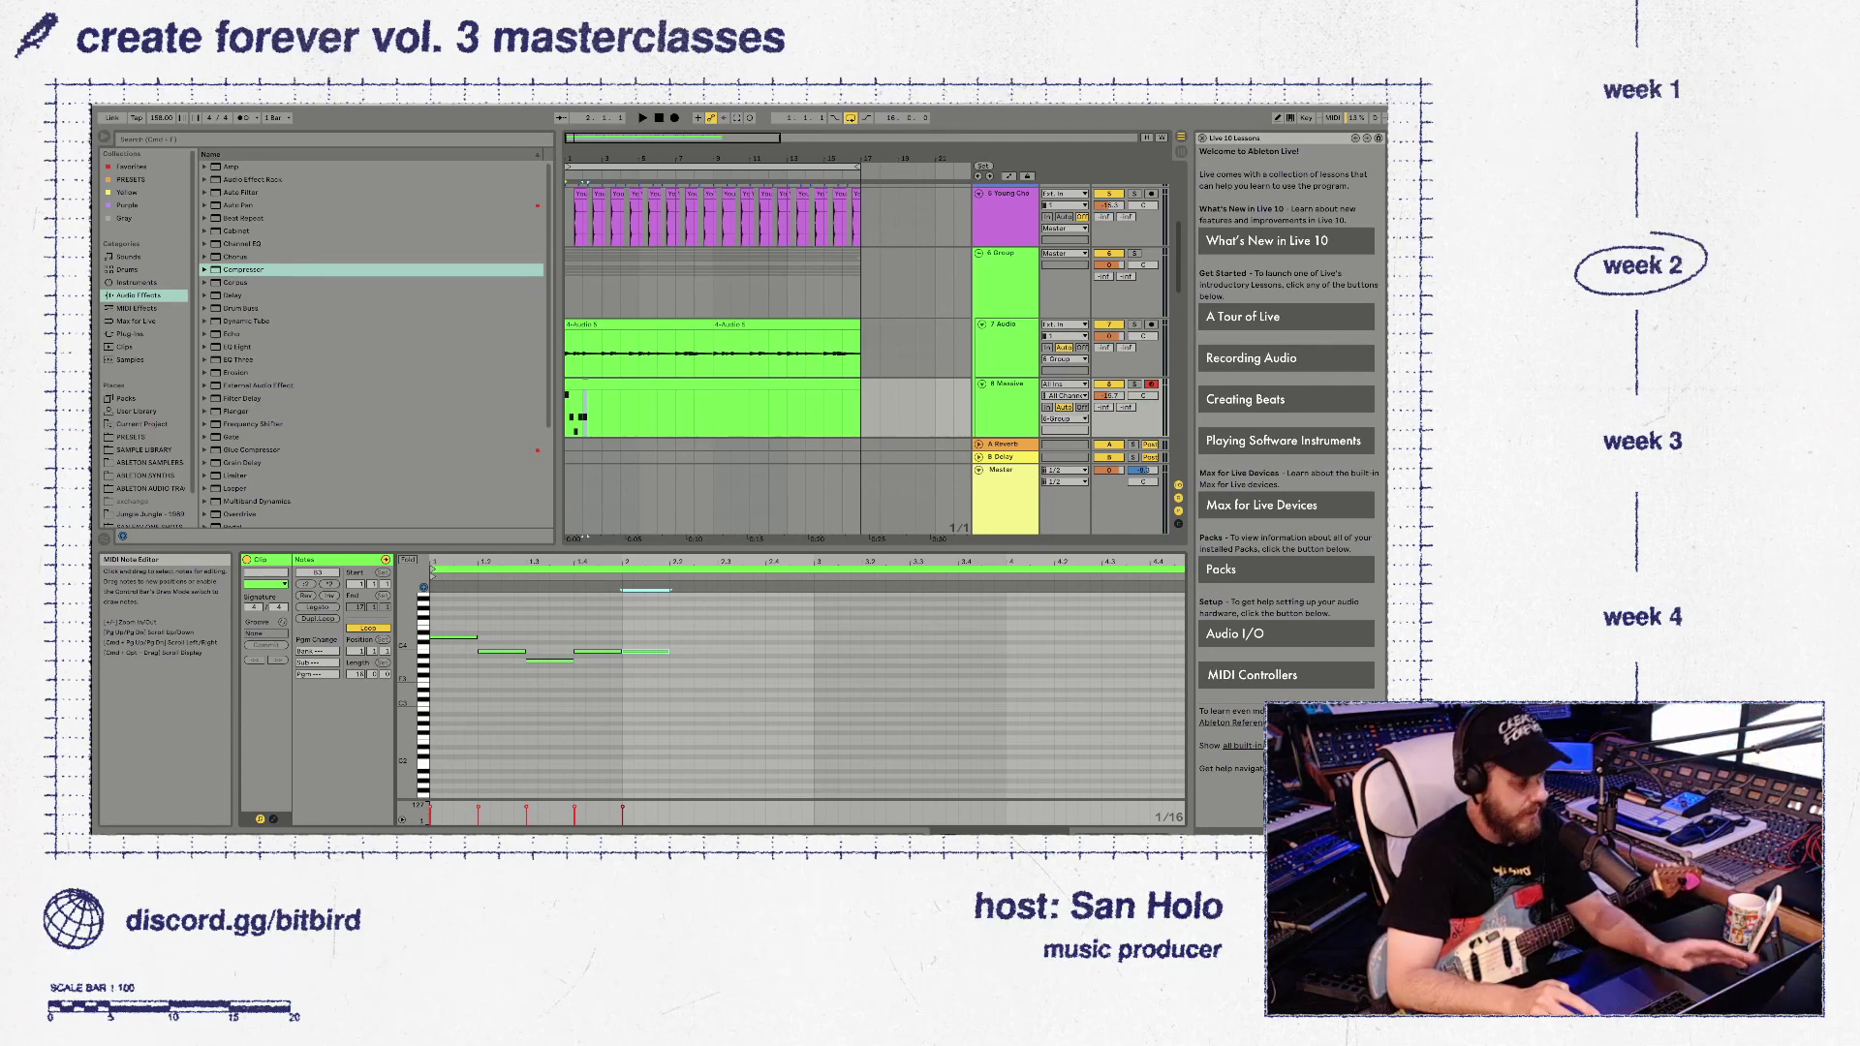
pyautogui.press('Down')
pyautogui.press('Down')
pyautogui.press('space')
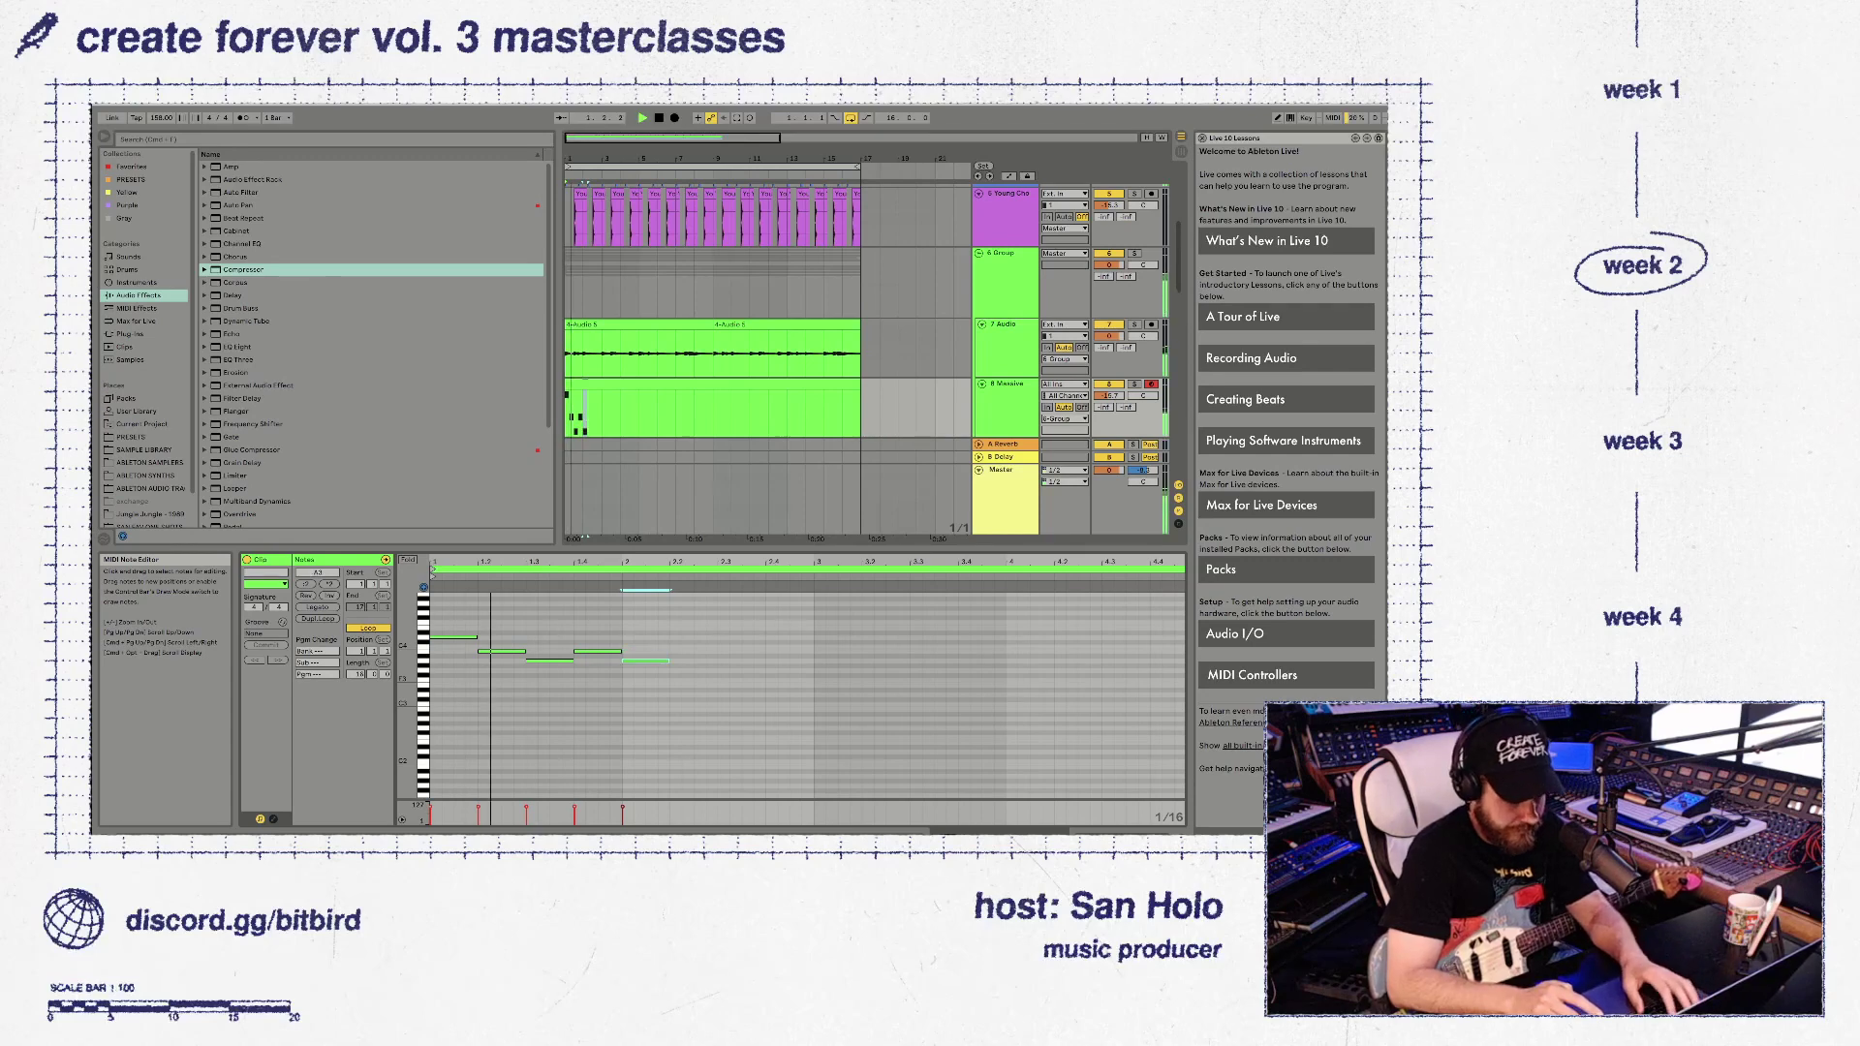
pyautogui.hotkey('shift', 'Right')
pyautogui.hotkey('shift', 'Right')
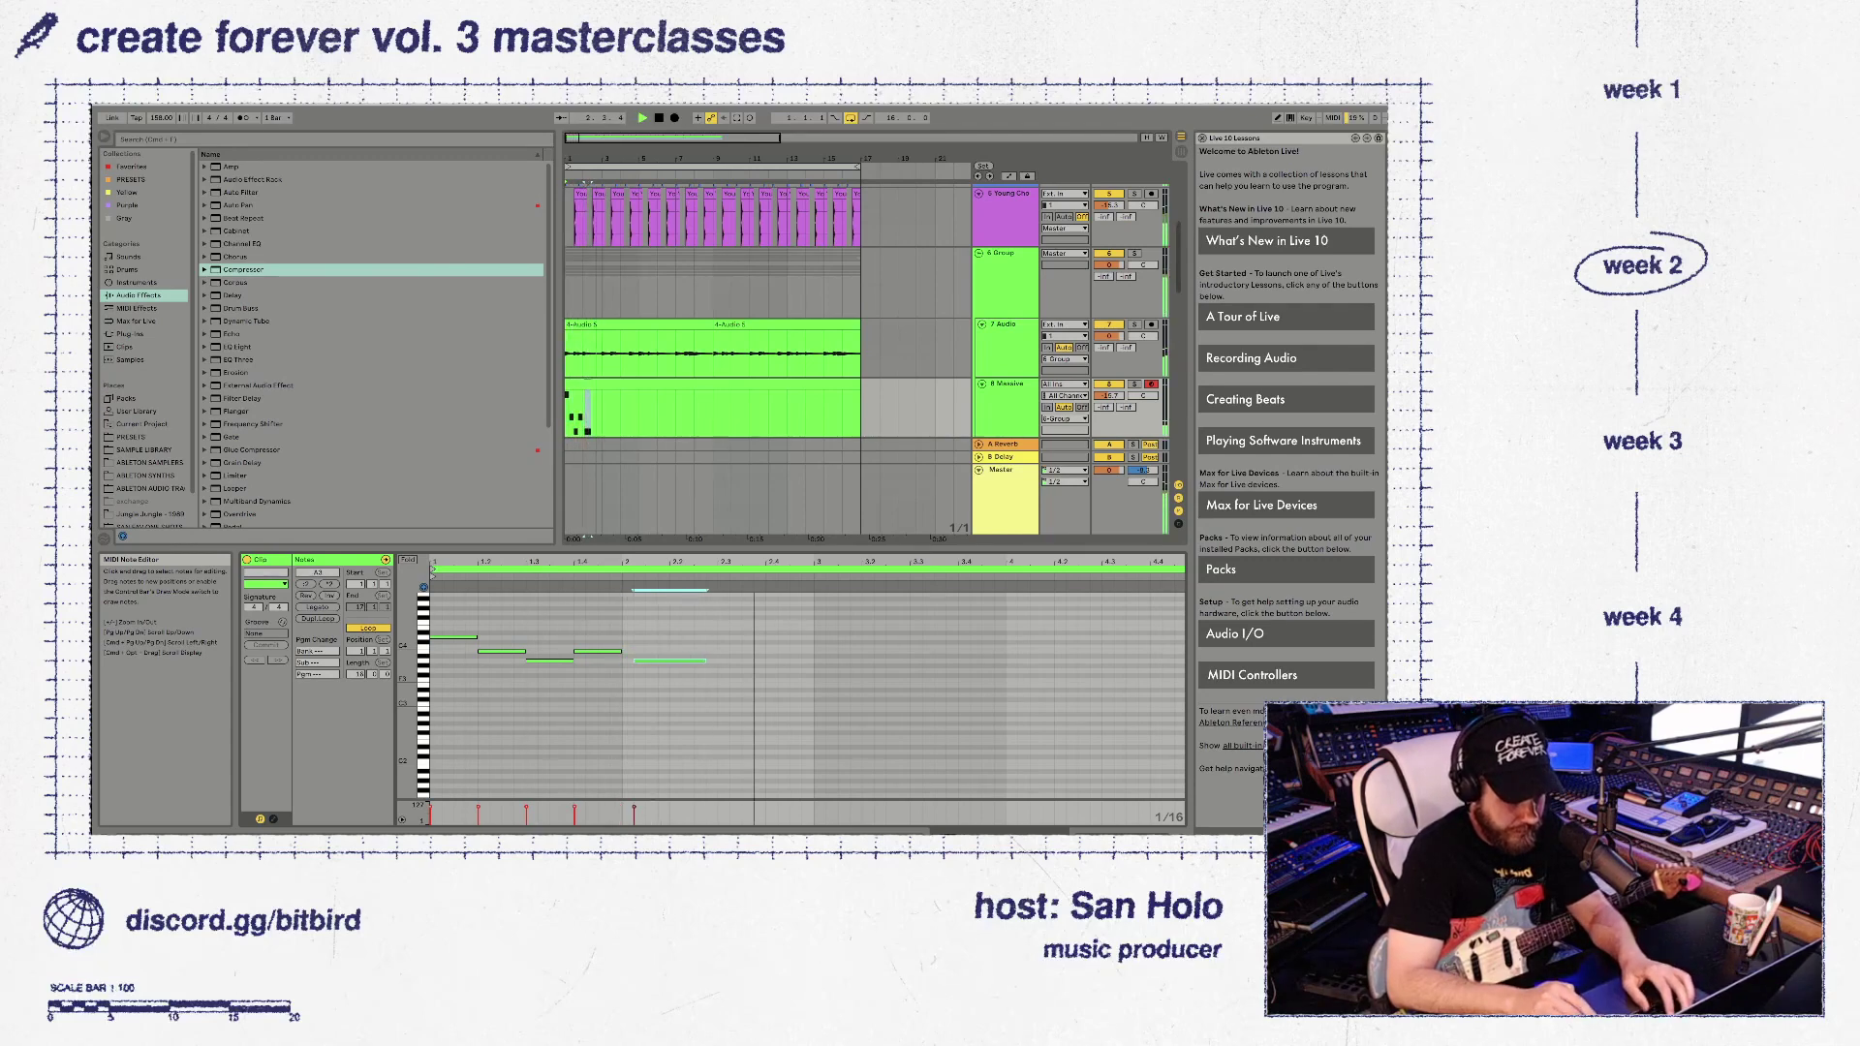
pyautogui.hotkey('shift', 'Right')
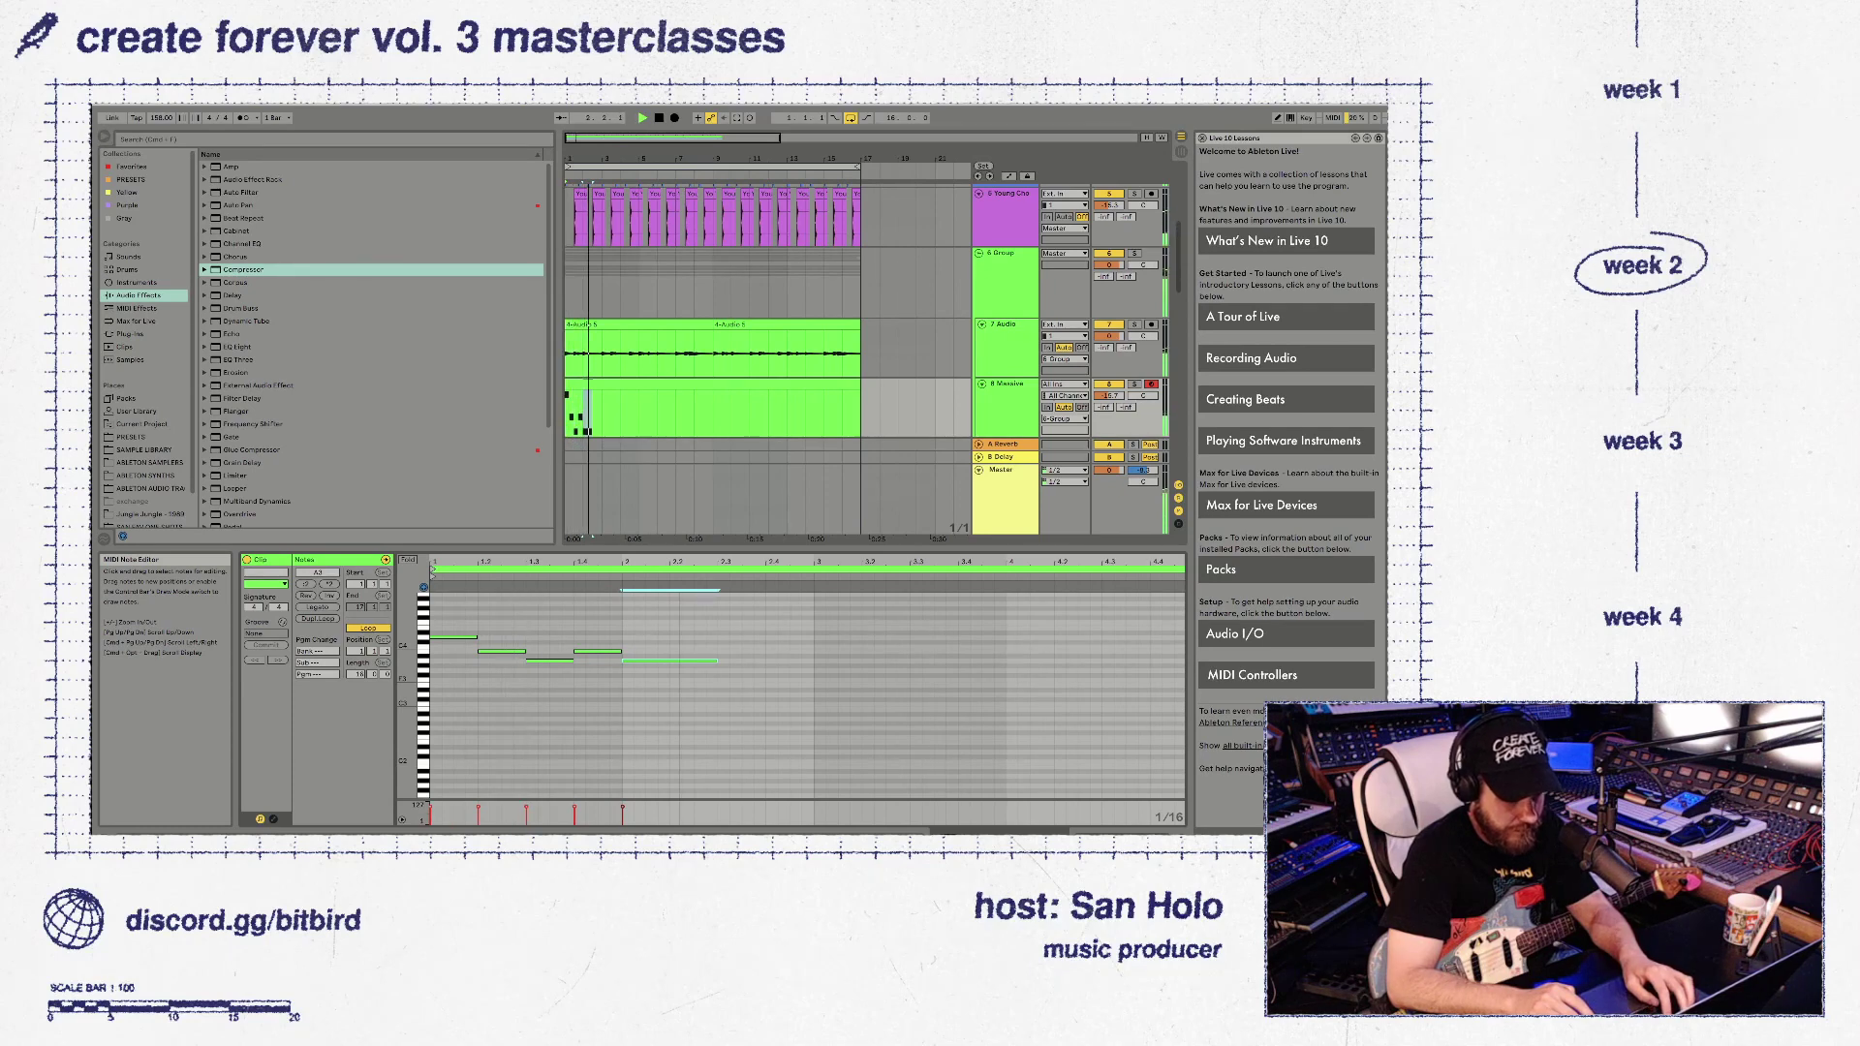
# Duplicate the two-beat note twice, through the start of bar 3, and lower the pitch of the last copy
pyautogui.press('super+d')
pyautogui.press('super+d')
pyautogui.press('space')
pyautogui.press('Down')
pyautogui.press('Down')
pyautogui.press('Down')
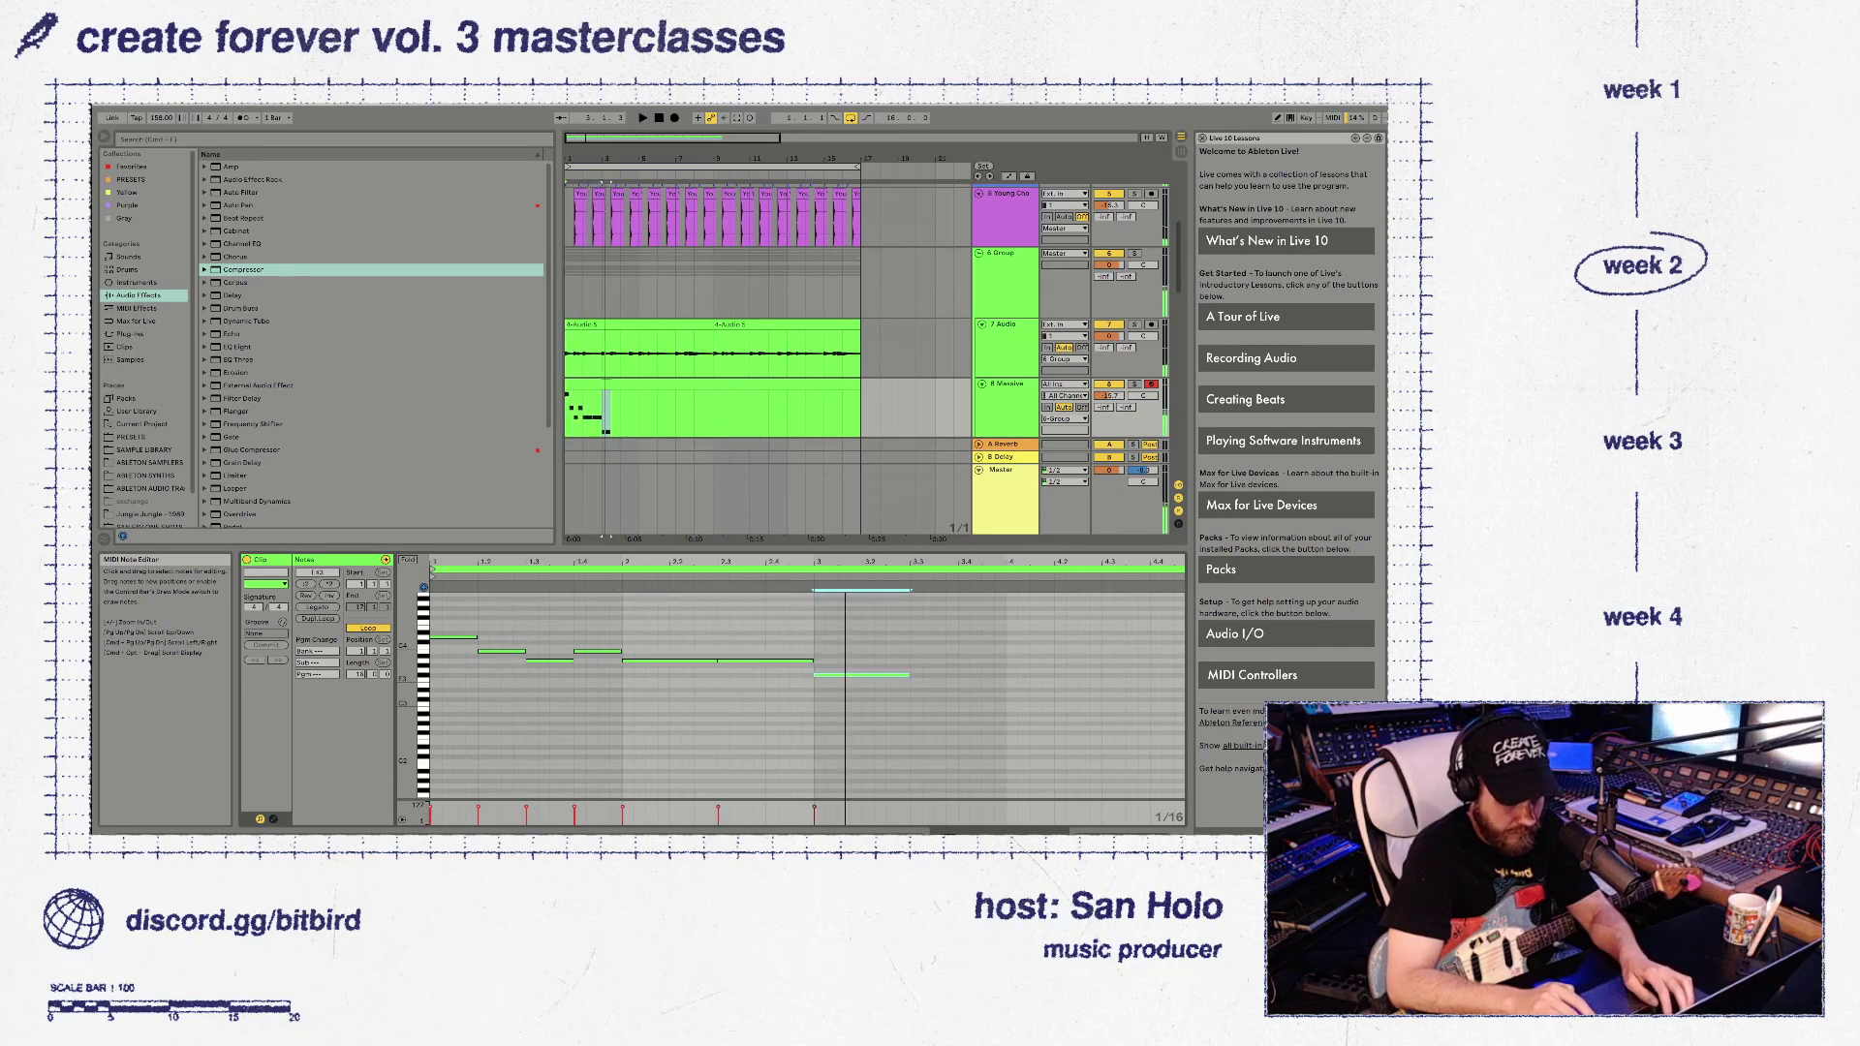
# Shorten the bar 3 note to one beat and add two one-beat notes at rising pitches after it
pyautogui.hotkey('shift', 'Left')
pyautogui.hotkey('shift', 'Left')
pyautogui.hotkey('shift', 'Left')
pyautogui.hotkey('shift', 'Left')
pyautogui.press('super+d')
pyautogui.press('Down')
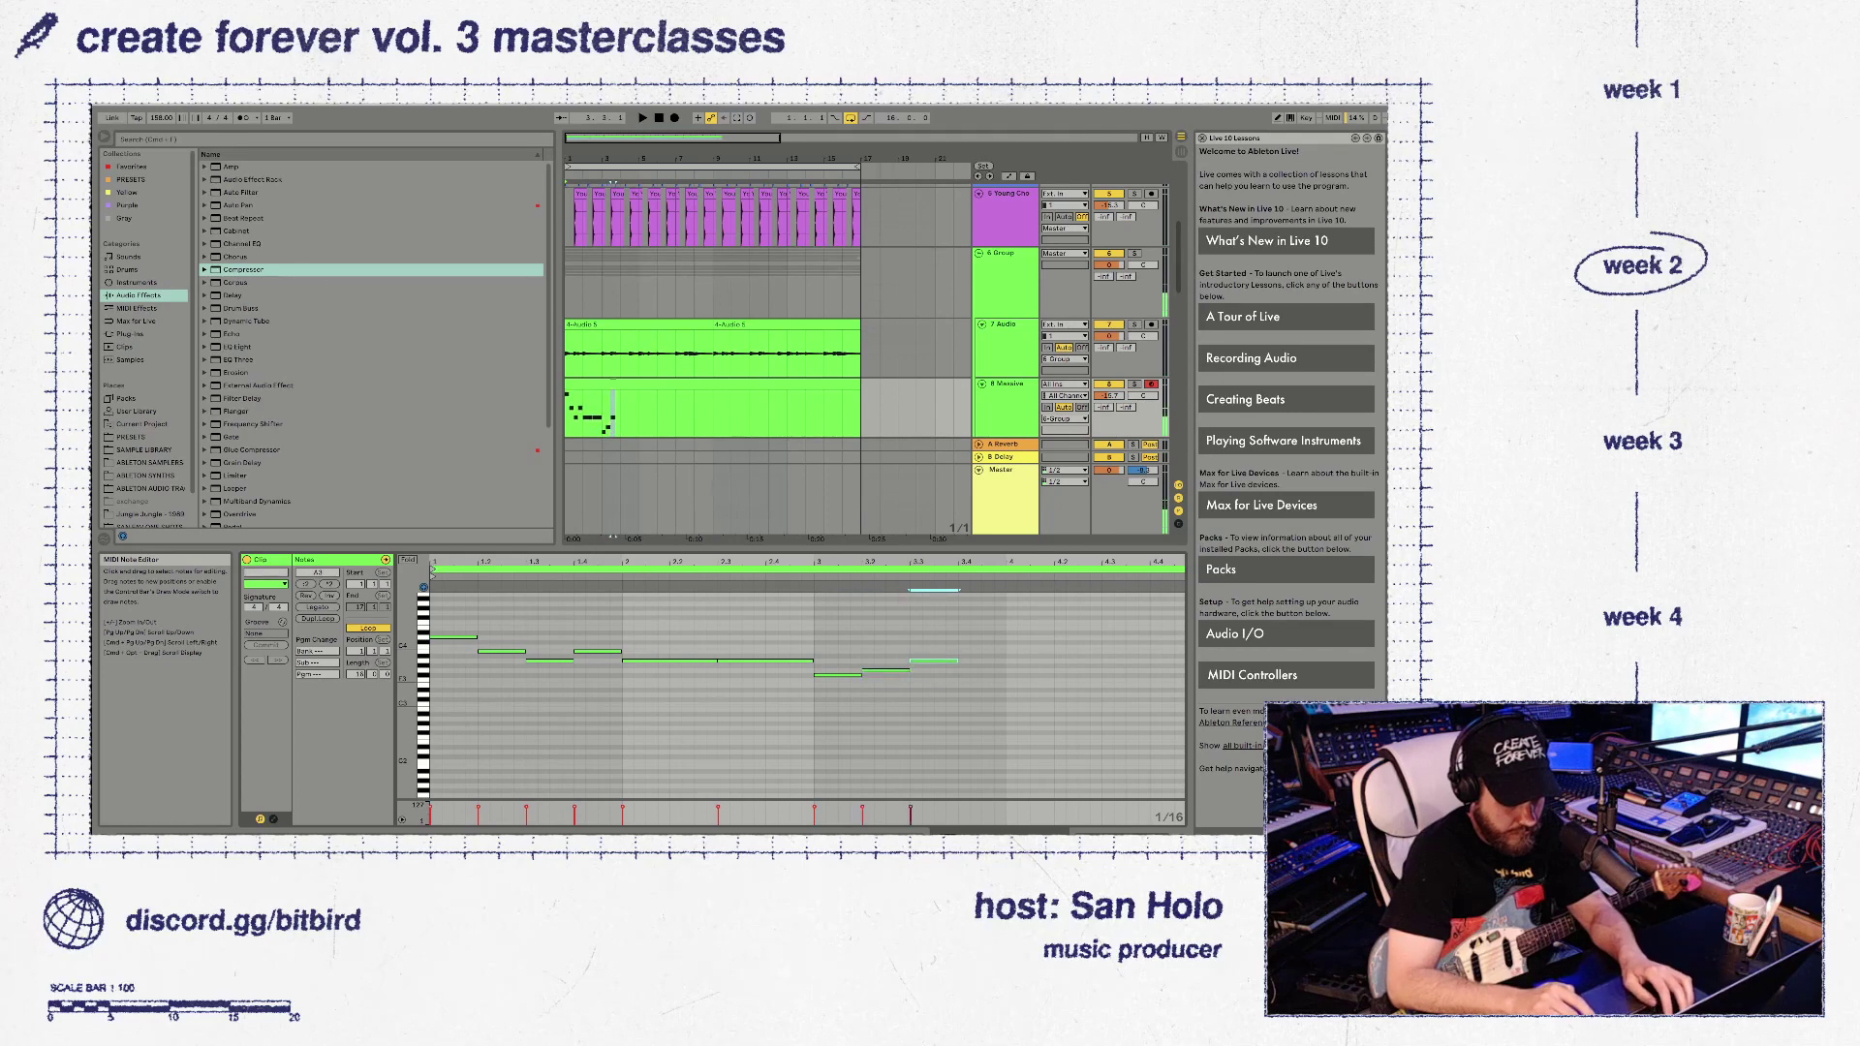
# Add a much lower one-beat note on the last beat of bar 3 and play back from just before bar 3
pyautogui.hotkey('ctrl', 'd')
pyautogui.press('Down')
pyautogui.press('Down')
pyautogui.press('Down')
pyautogui.press('Down')
pyautogui.press('Down')
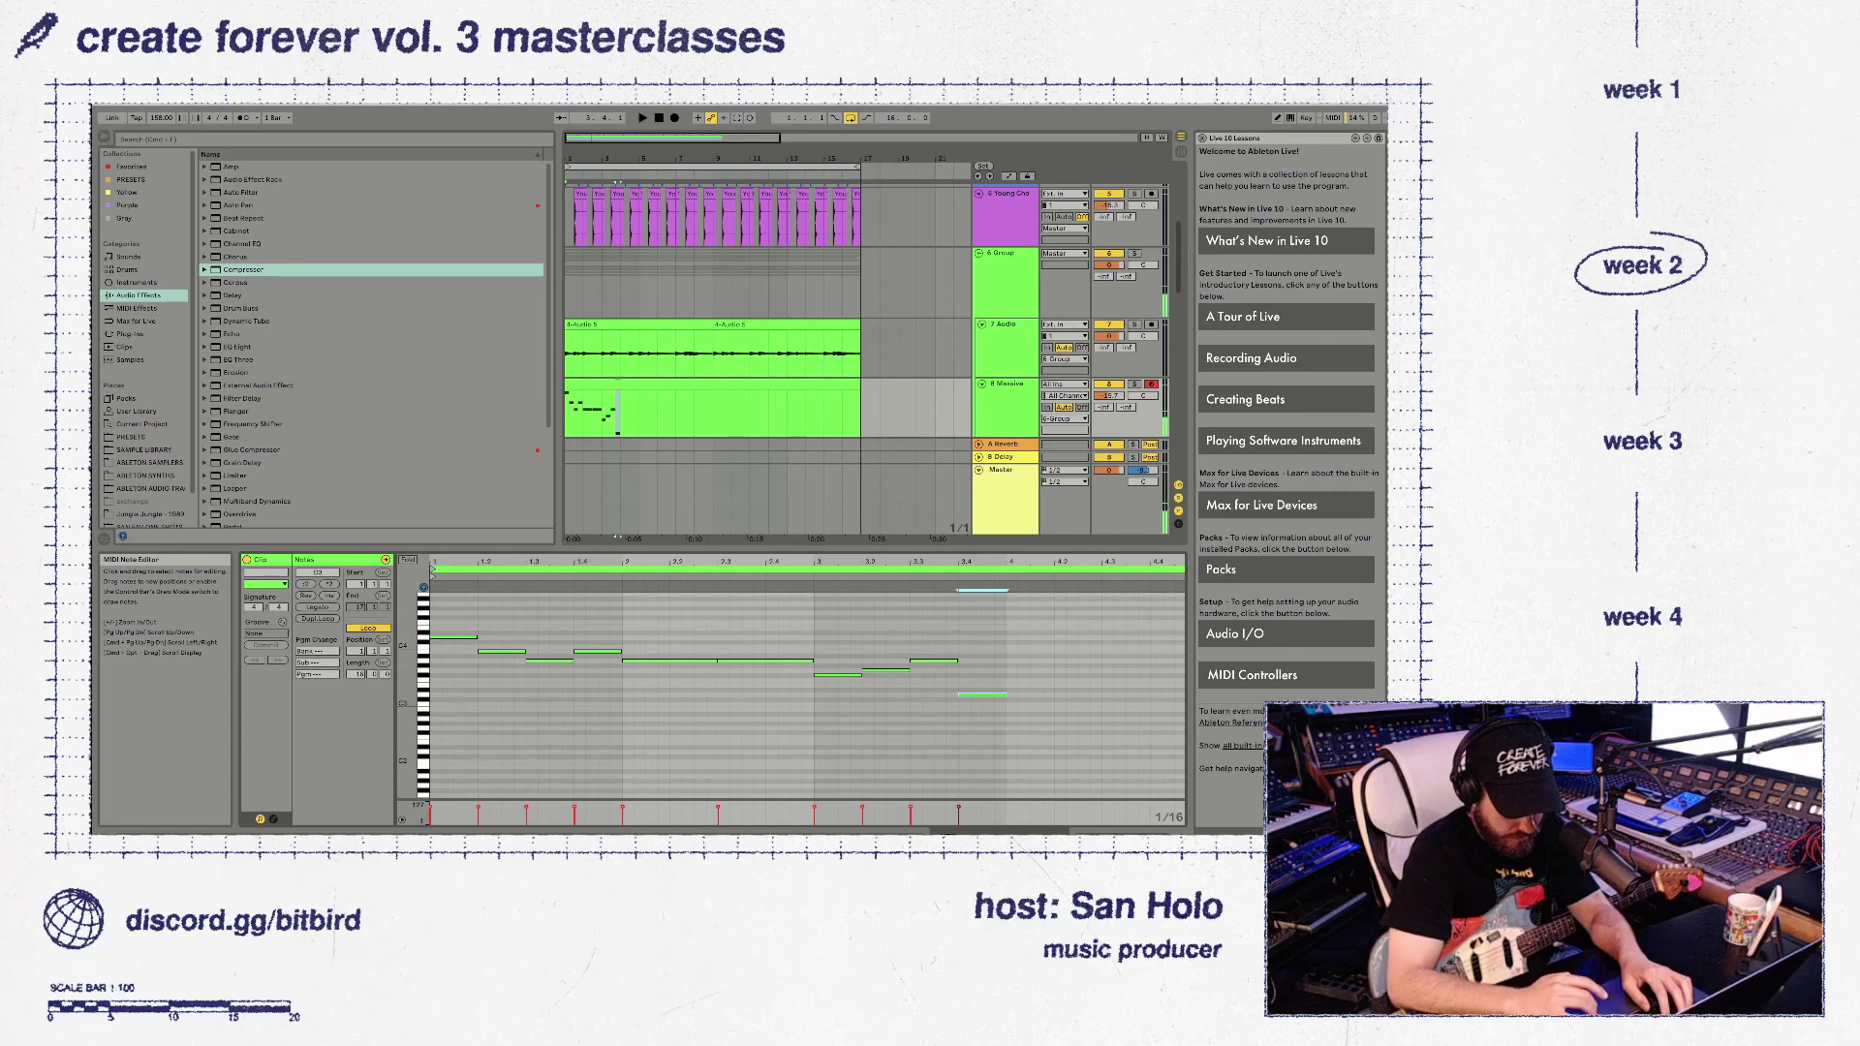
pyautogui.click(802, 565)
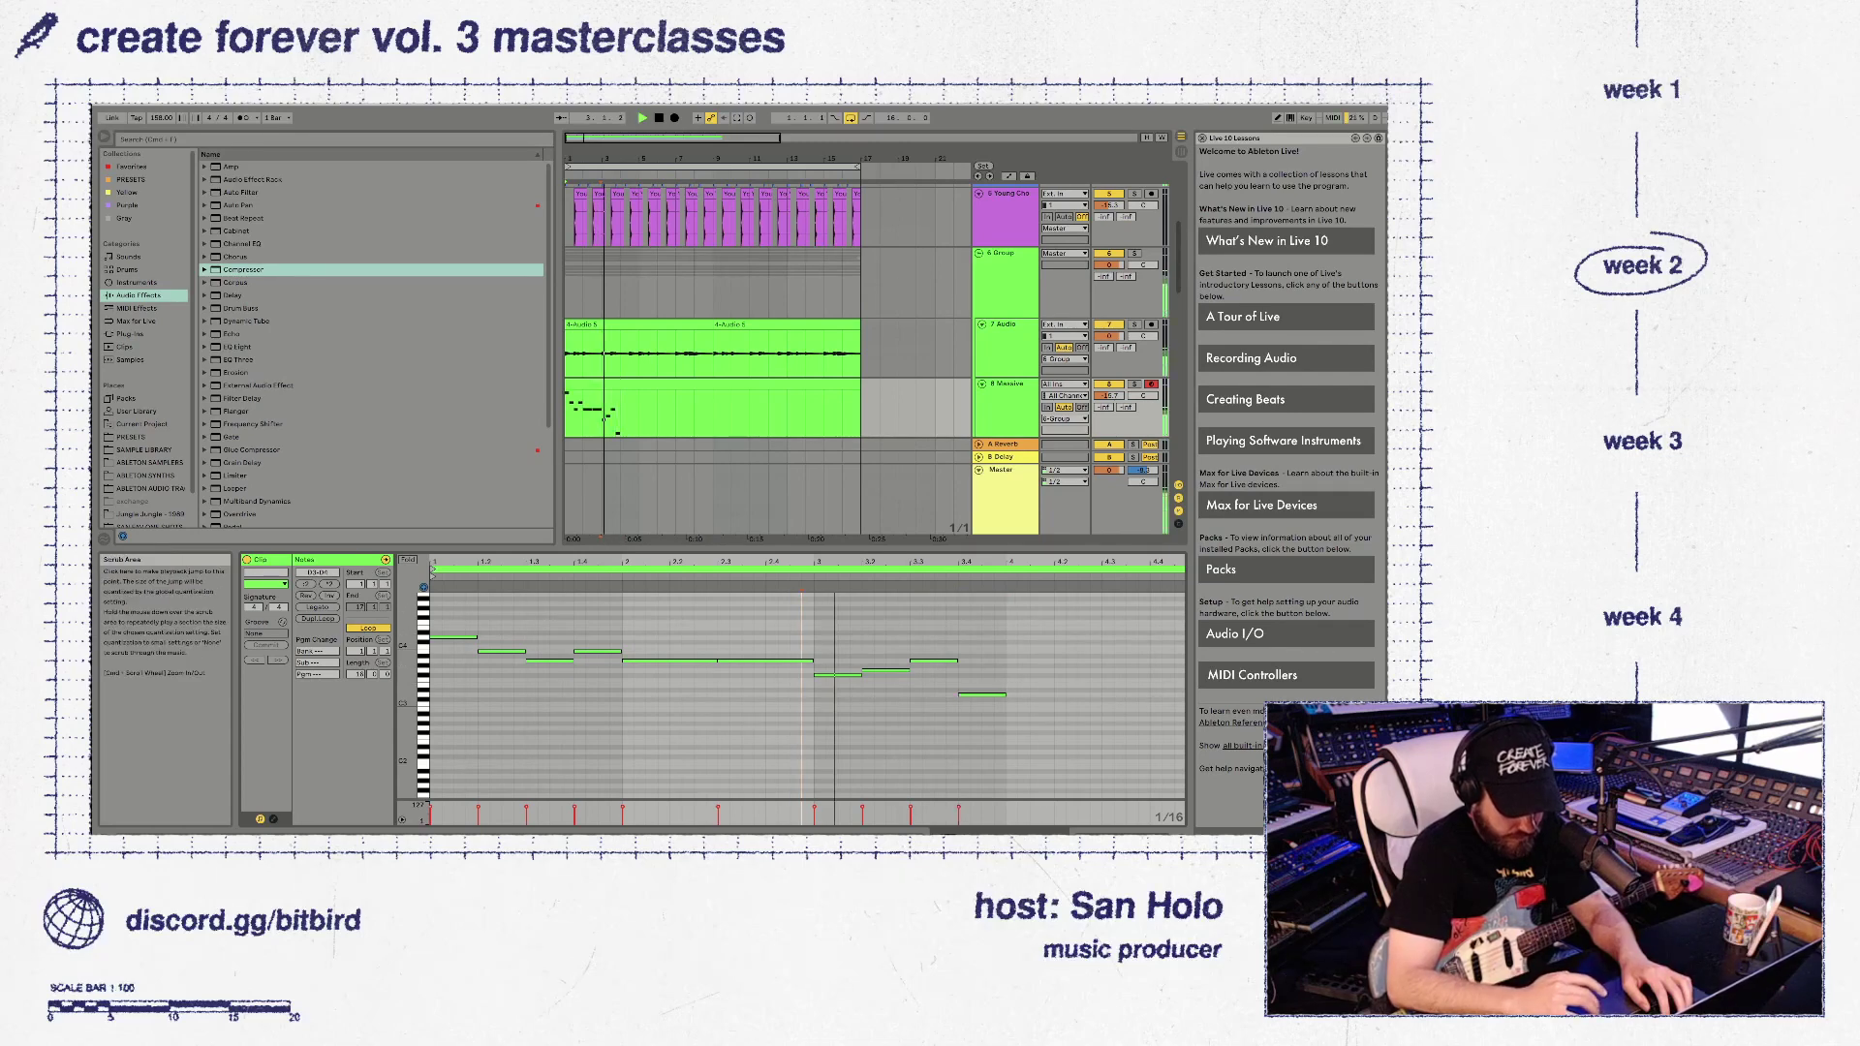
# Fill bar 4 with two two-beat notes, pitching the second one lower
pyautogui.hscroll(2, 807, 694)
pyautogui.press('space')
pyautogui.click(899, 704)
pyautogui.press('super+d')
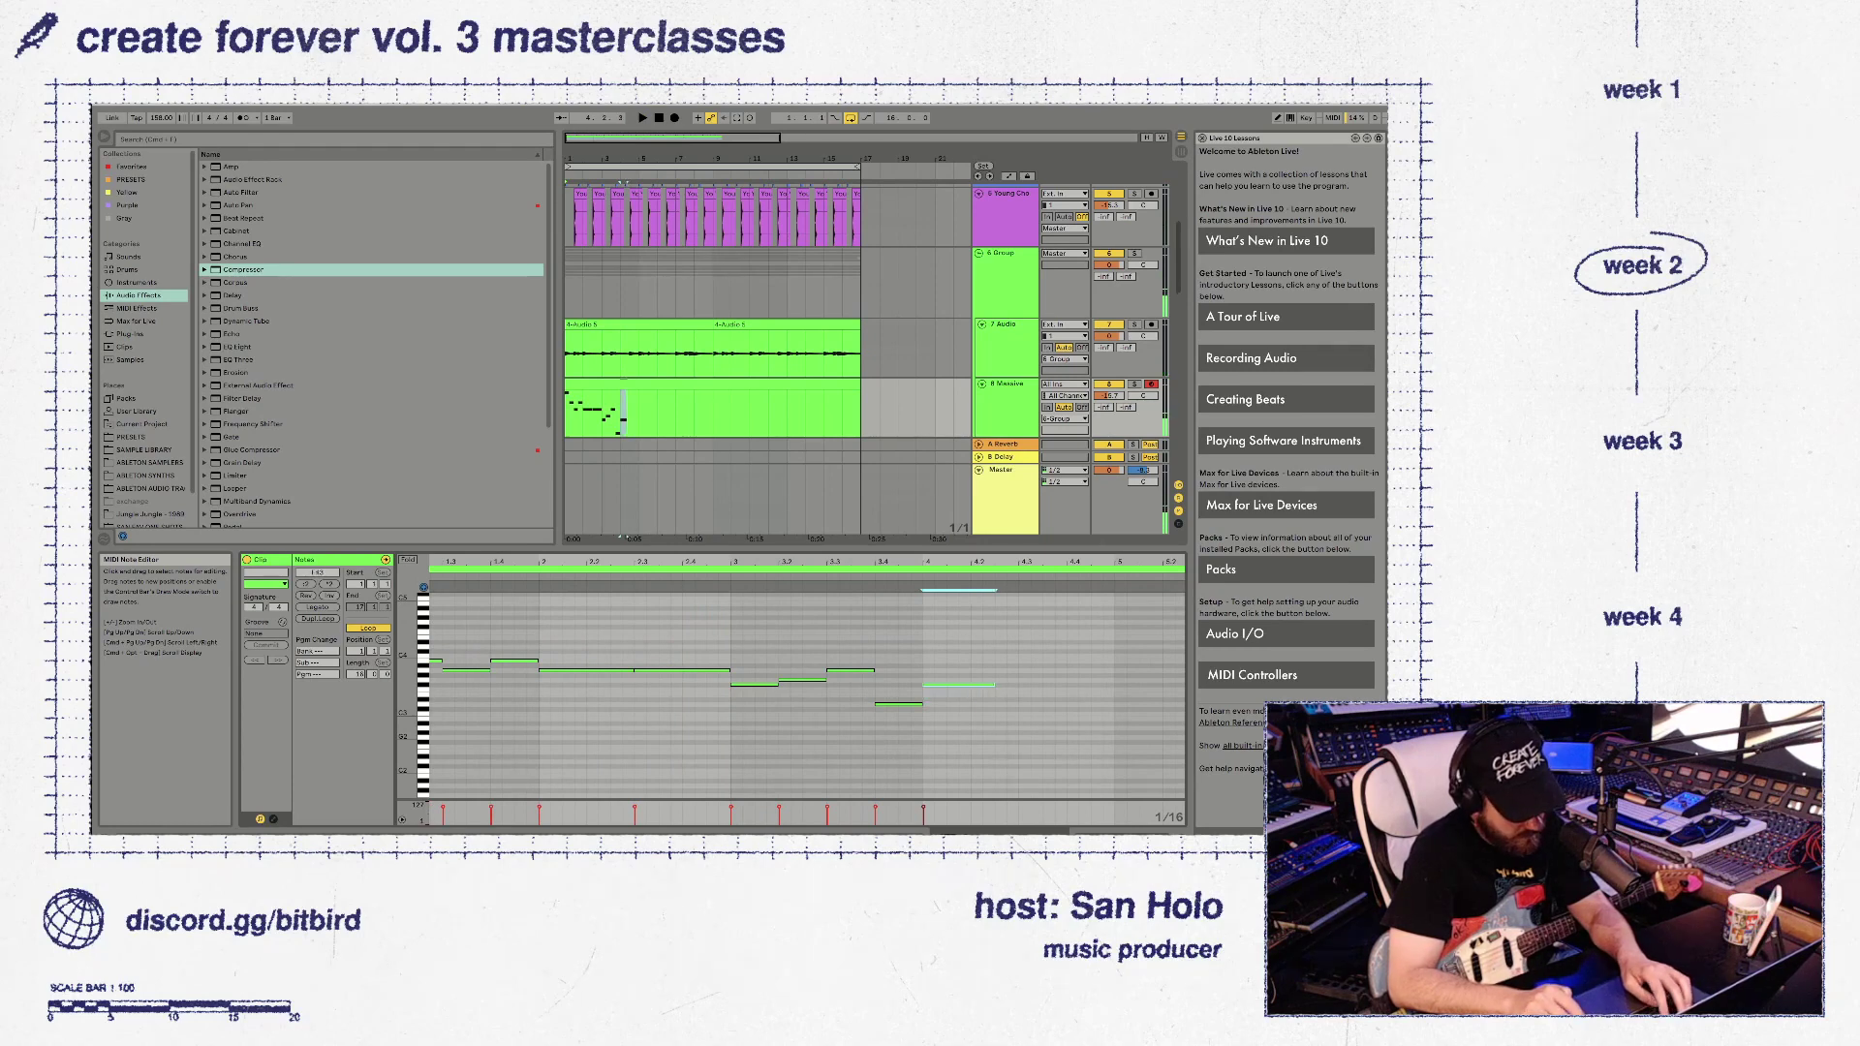
pyautogui.hotkey('ctrl', 'd')
pyautogui.press('Down')
pyautogui.press('Down')
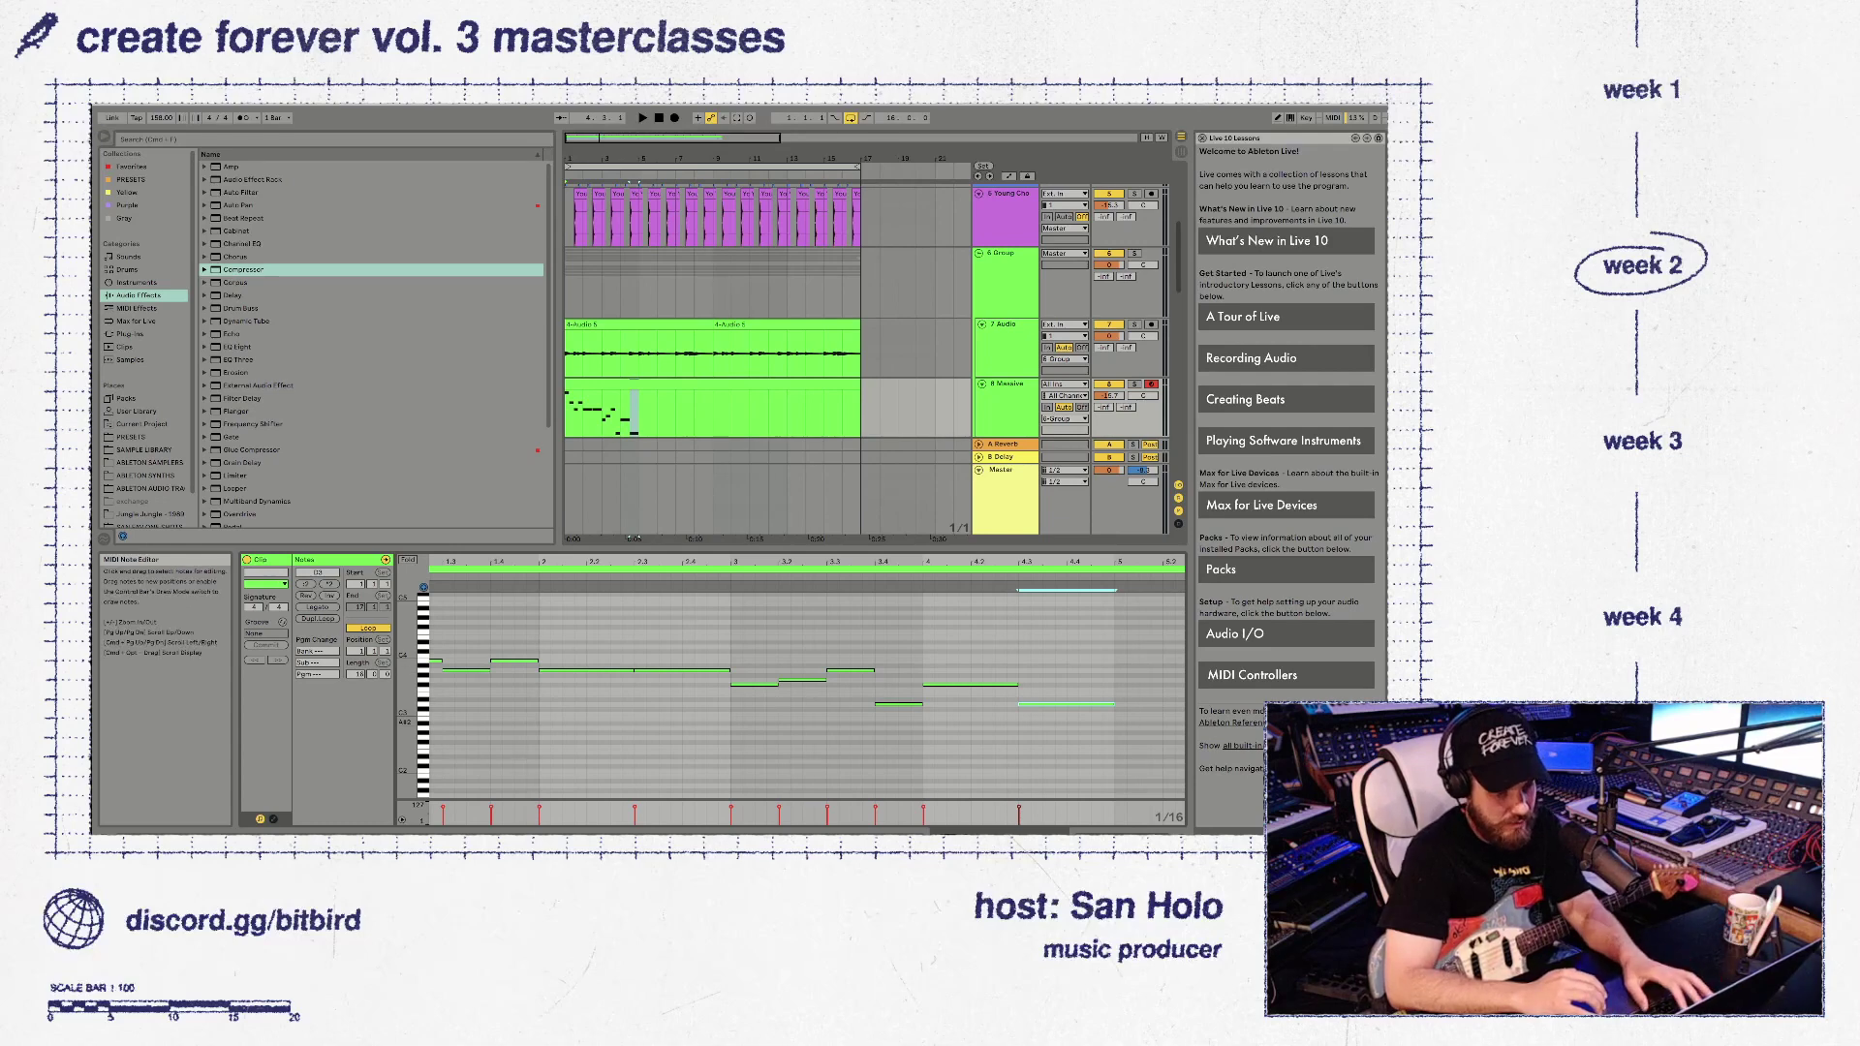
# Duplicate the first four bars of the Massive clip three times to fill the 16 bars
pyautogui.click(923, 630)
pyautogui.click(621, 407)
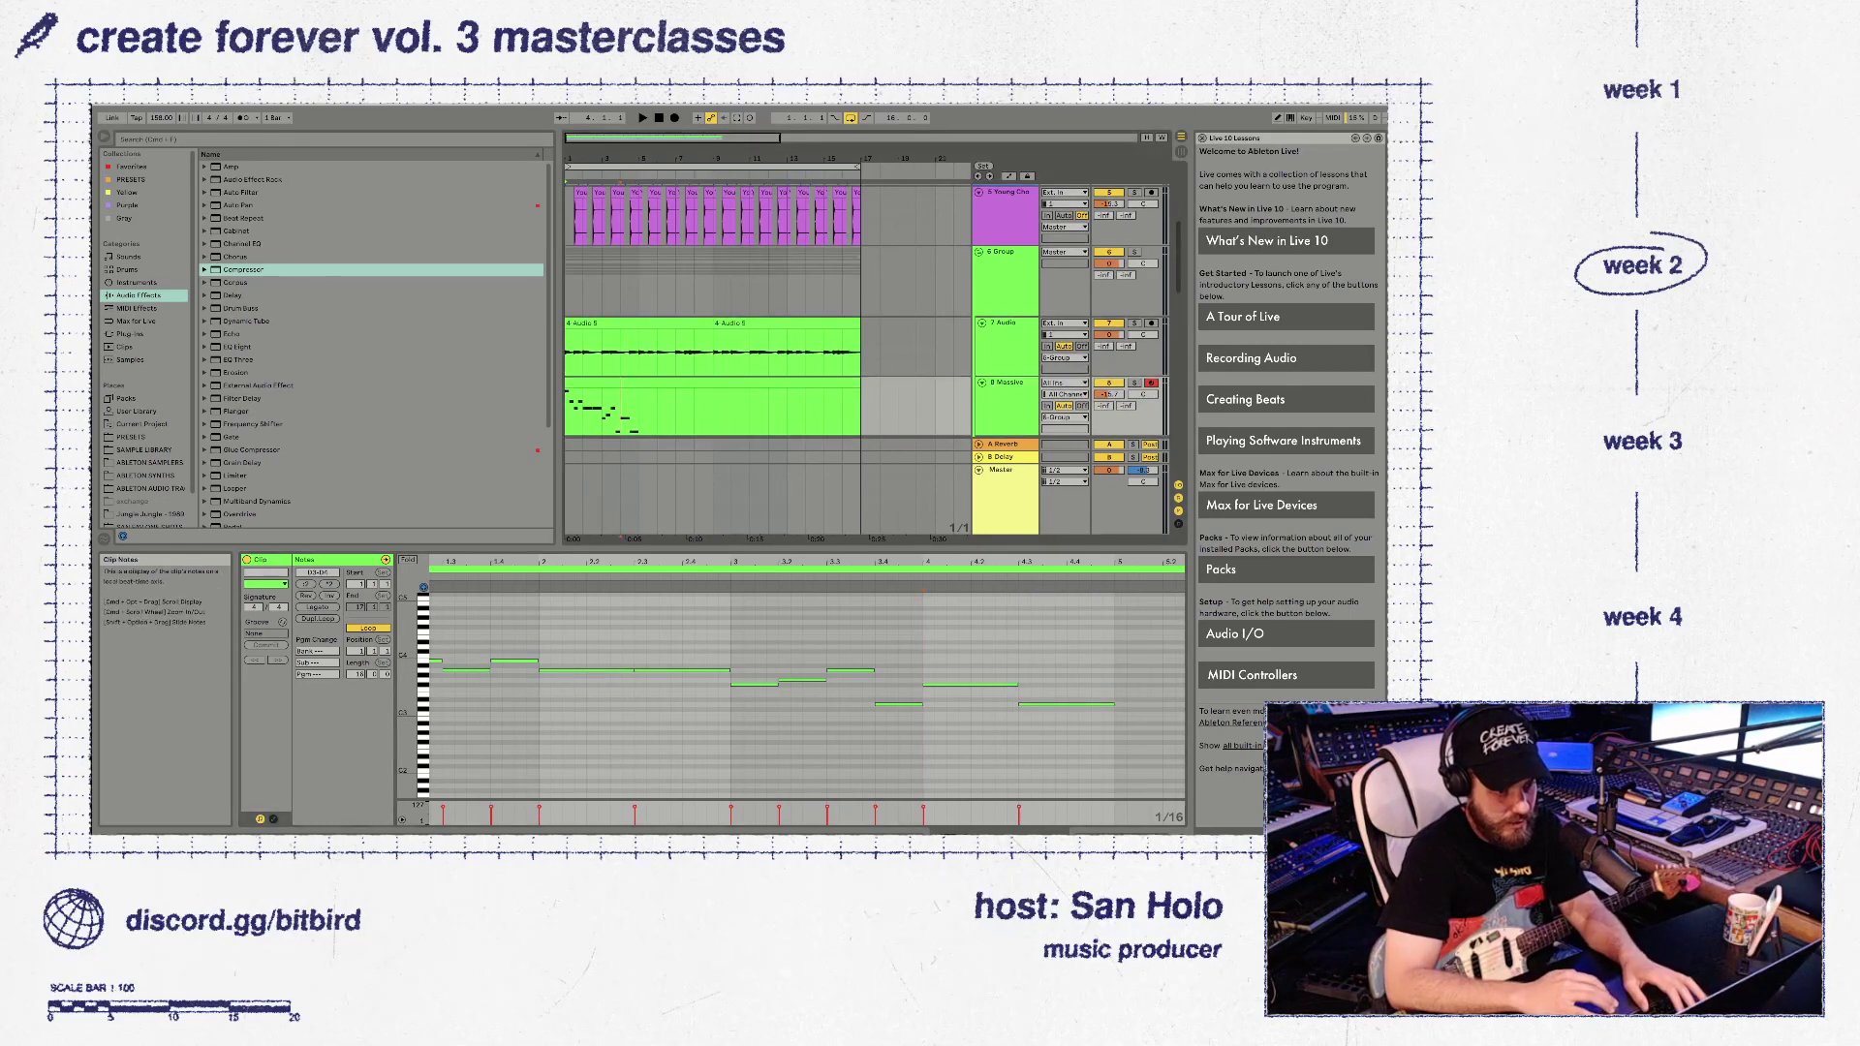
pyautogui.click(621, 382)
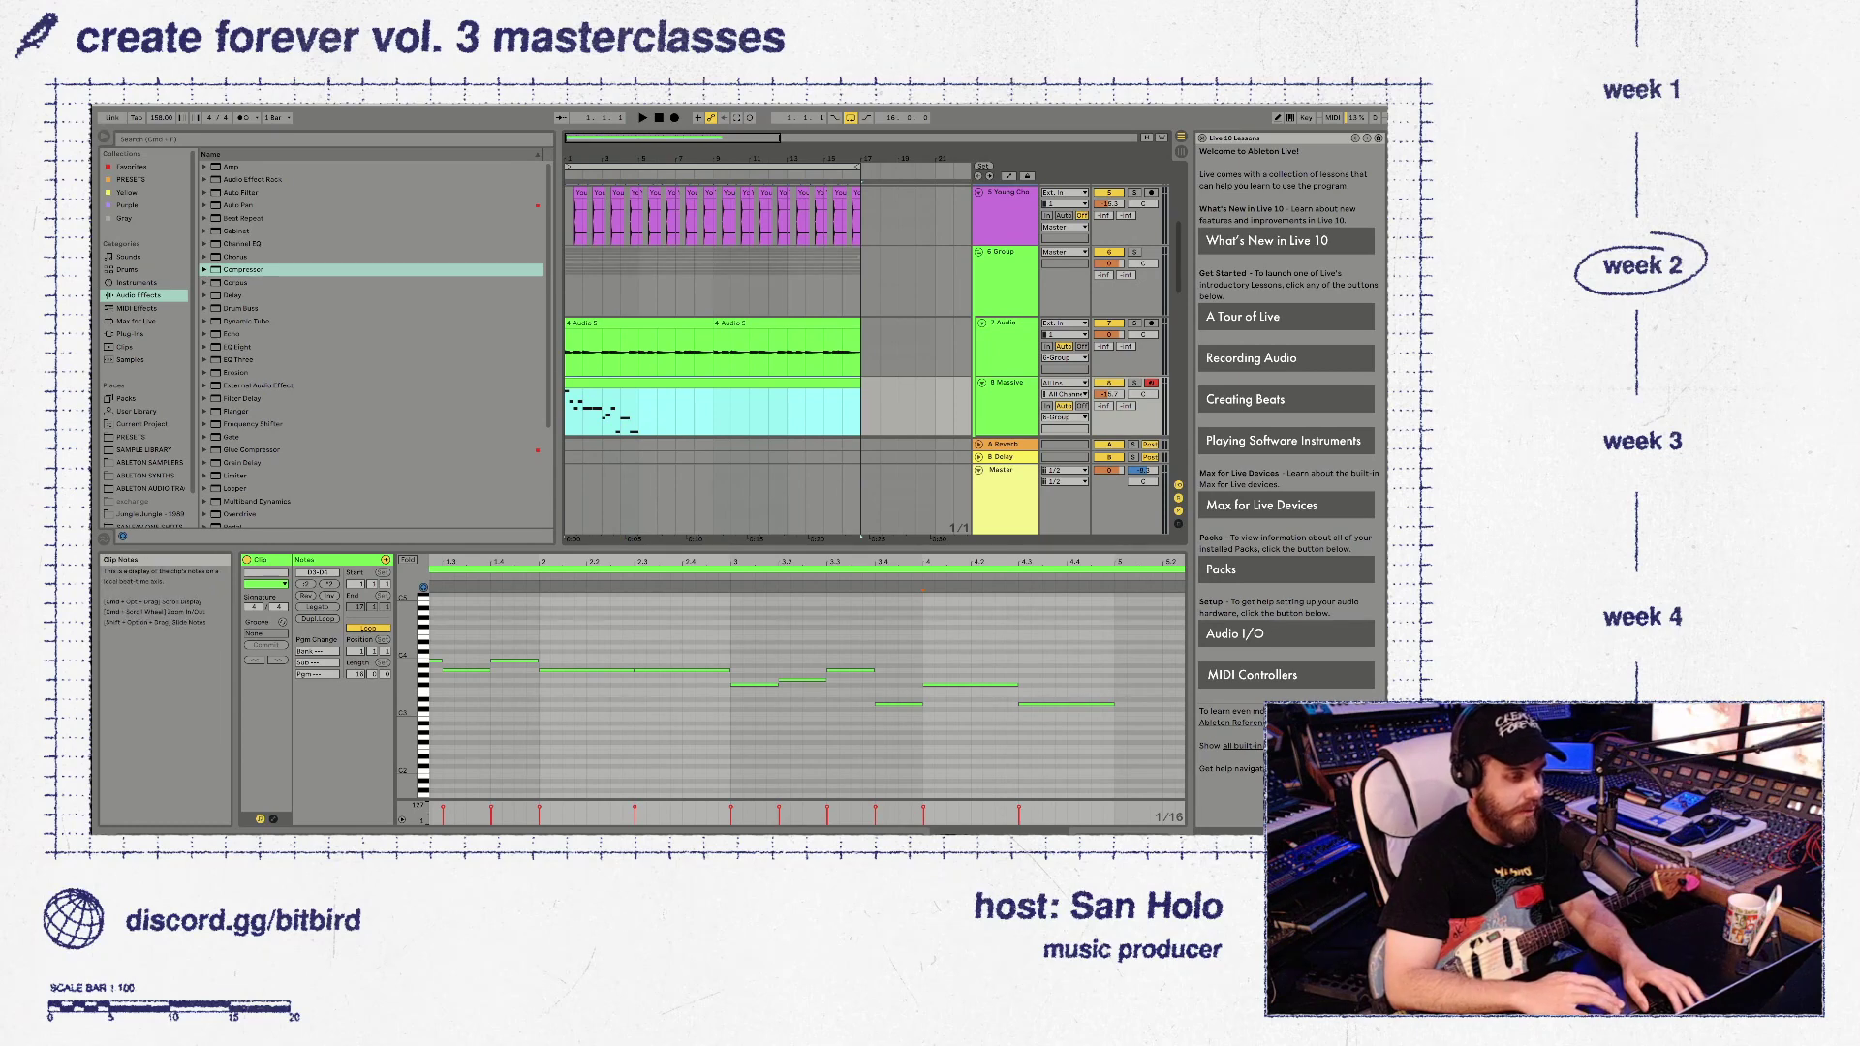
pyautogui.moveTo(639, 412); pyautogui.dragTo(565, 411)
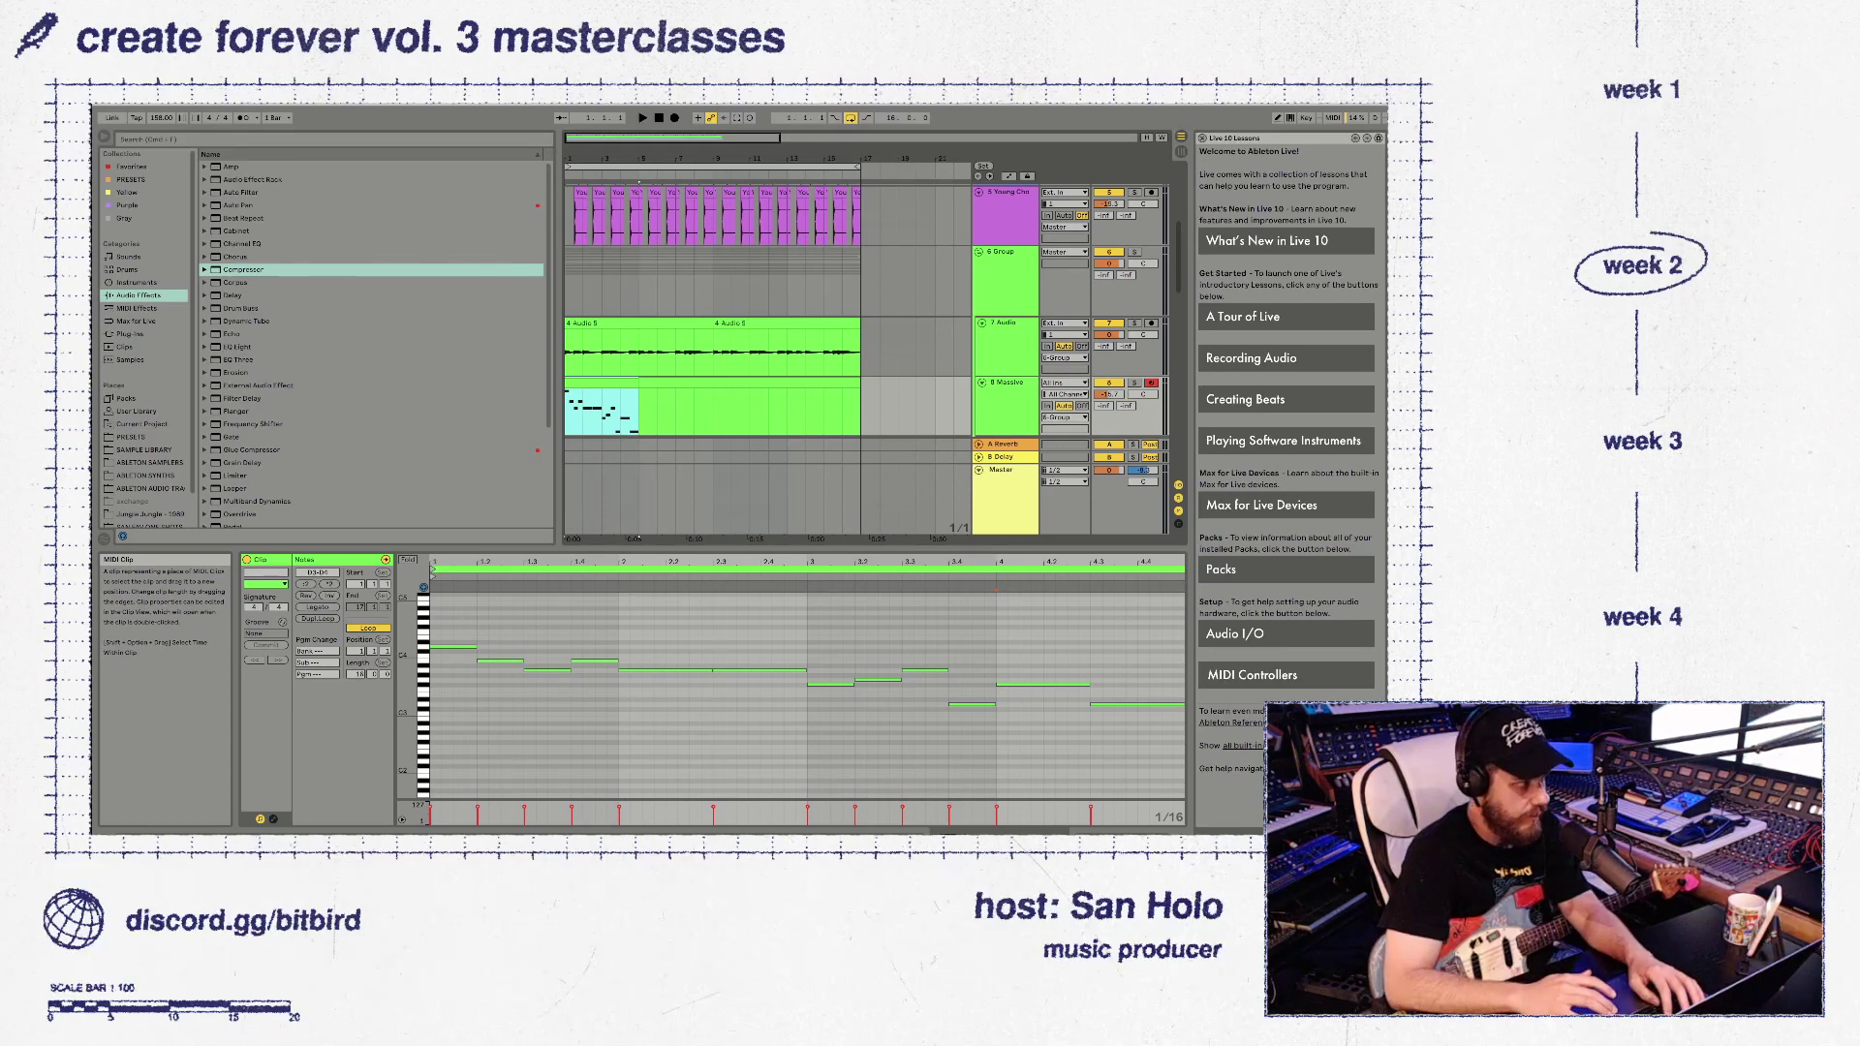
pyautogui.press('space')
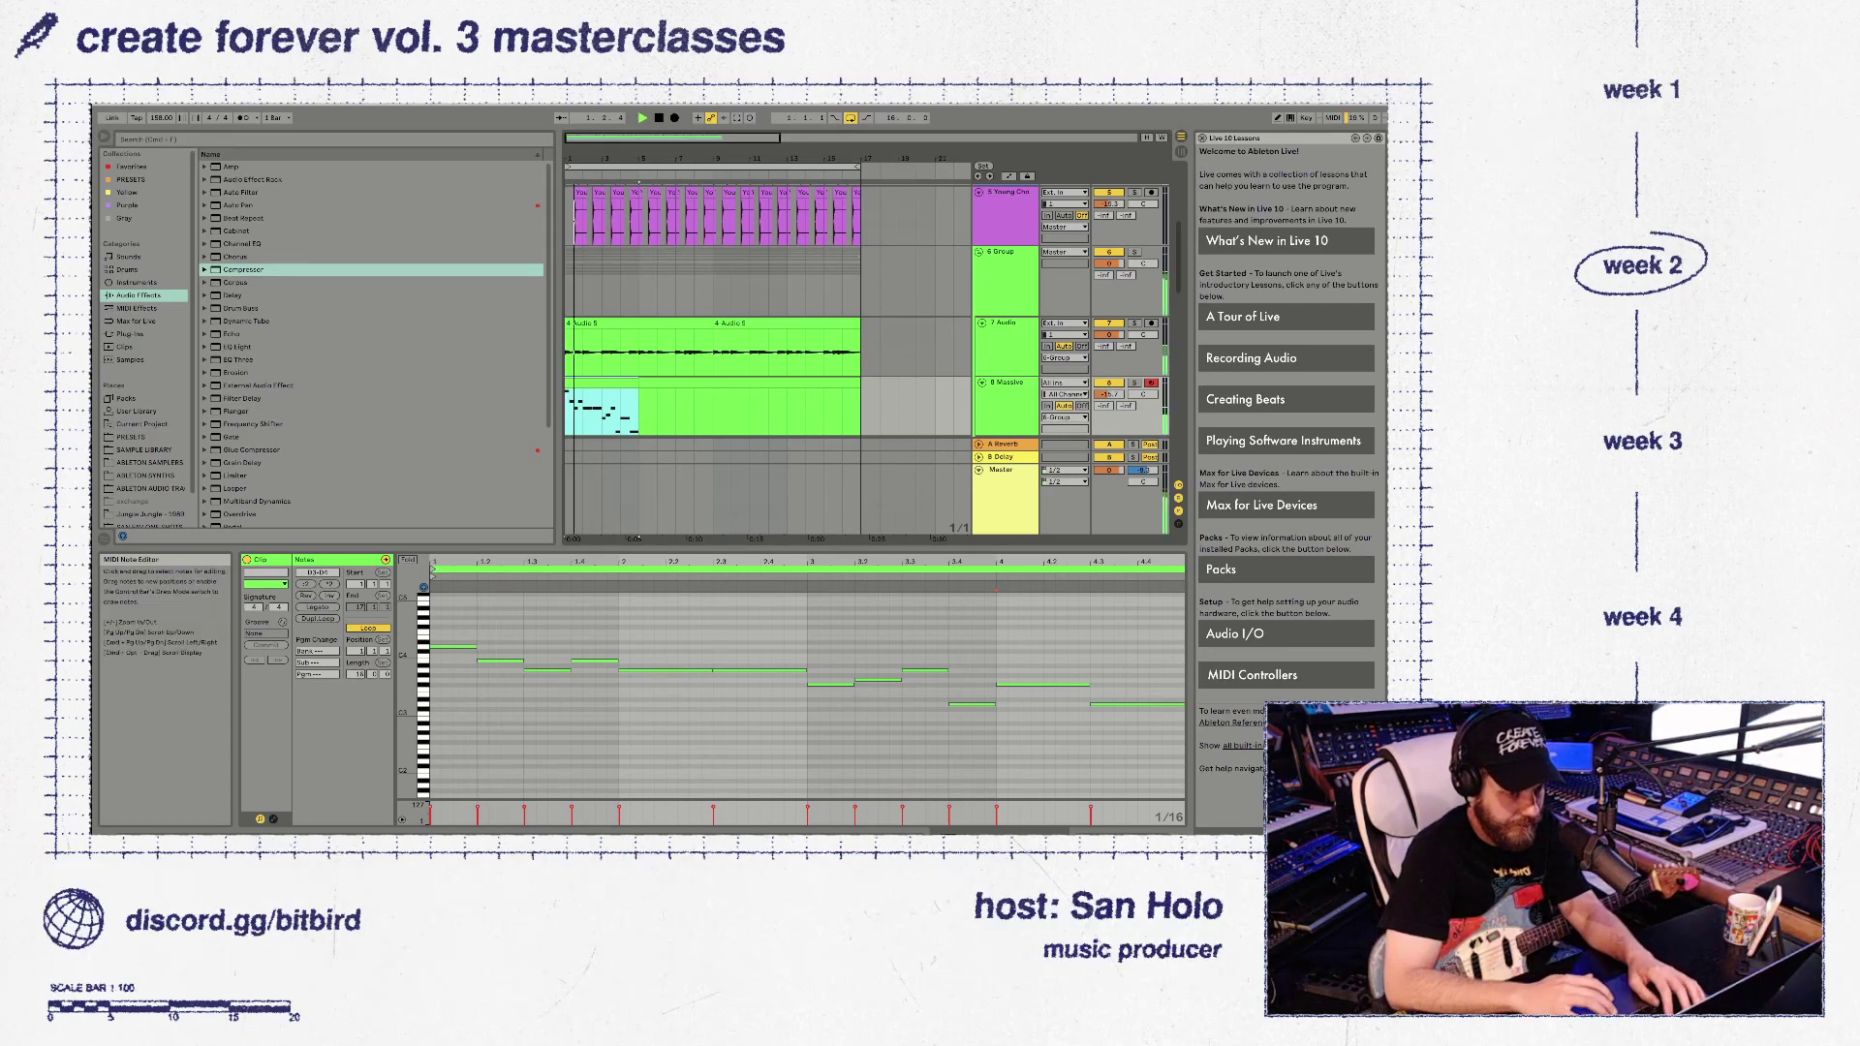
pyautogui.press('super+d')
pyautogui.press('super+d')
pyautogui.press('super+d')
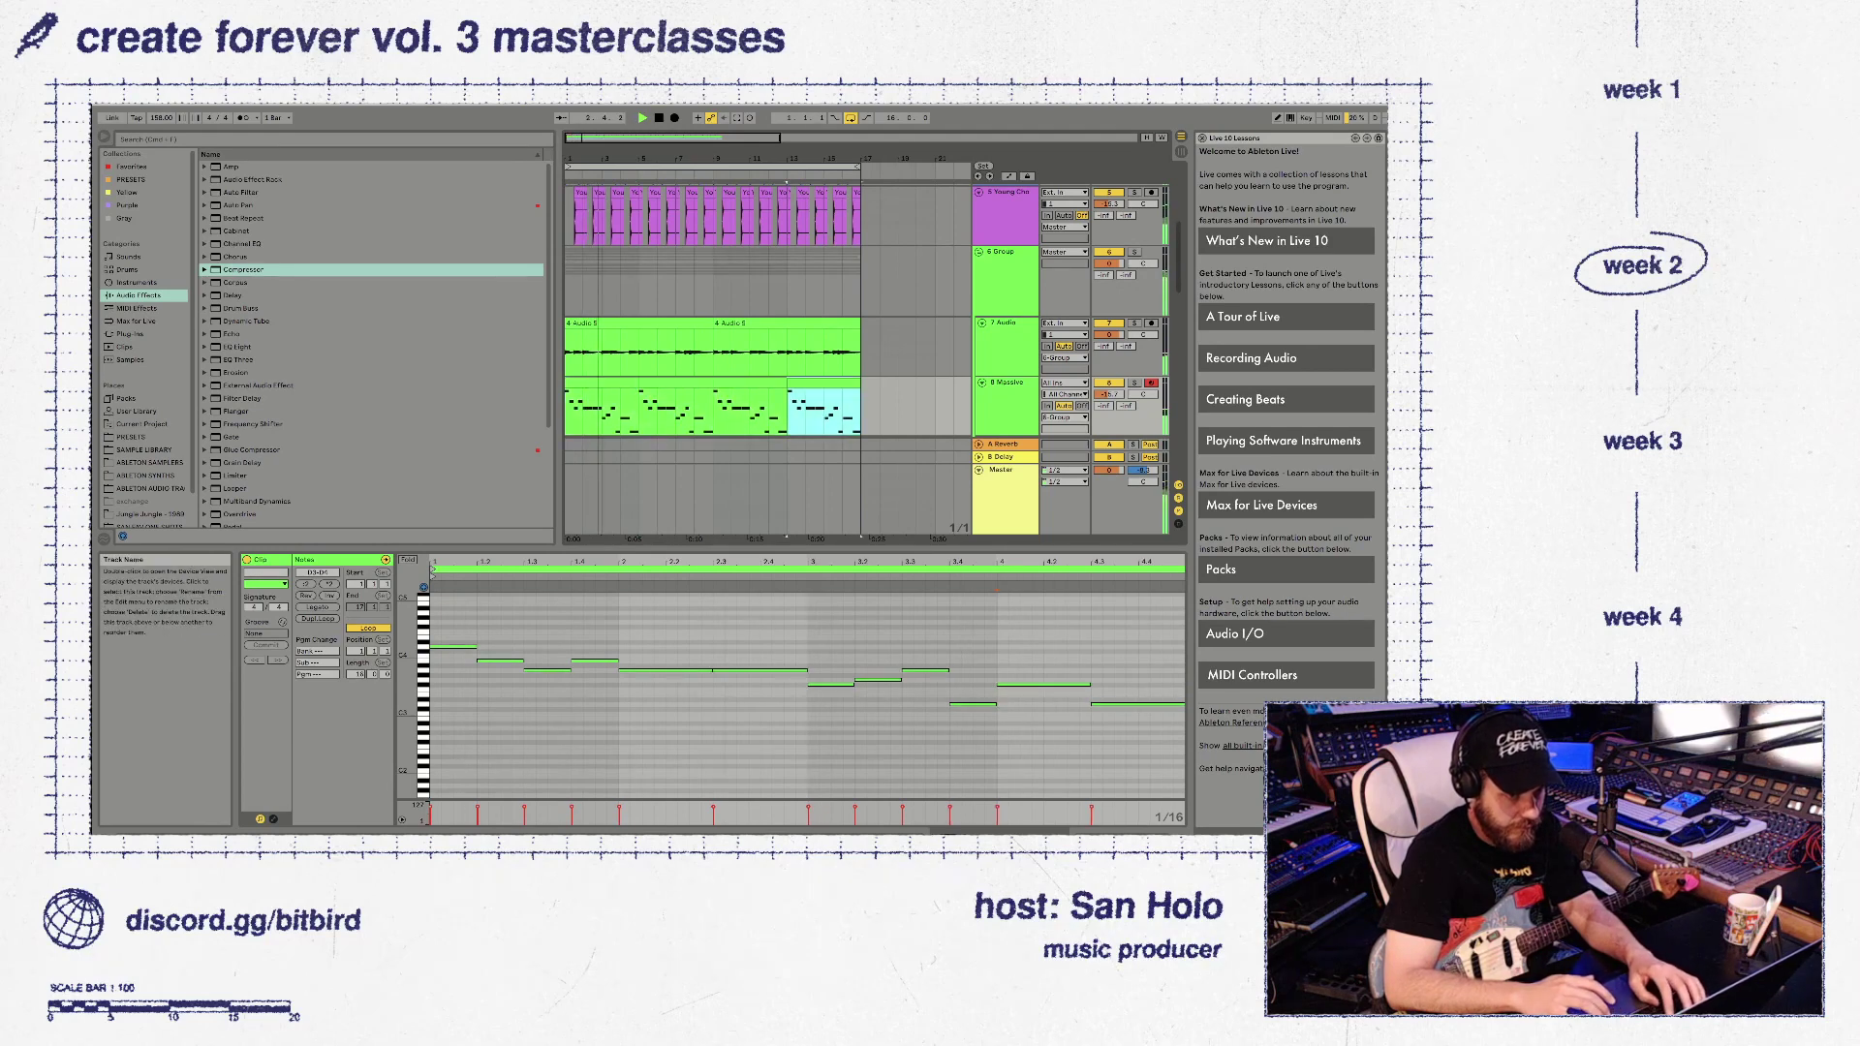
# Show the Massive track's devices and play back the 16-bar part, including its final bars, with the other tracks
pyautogui.hotkey('shift', 'Tab')
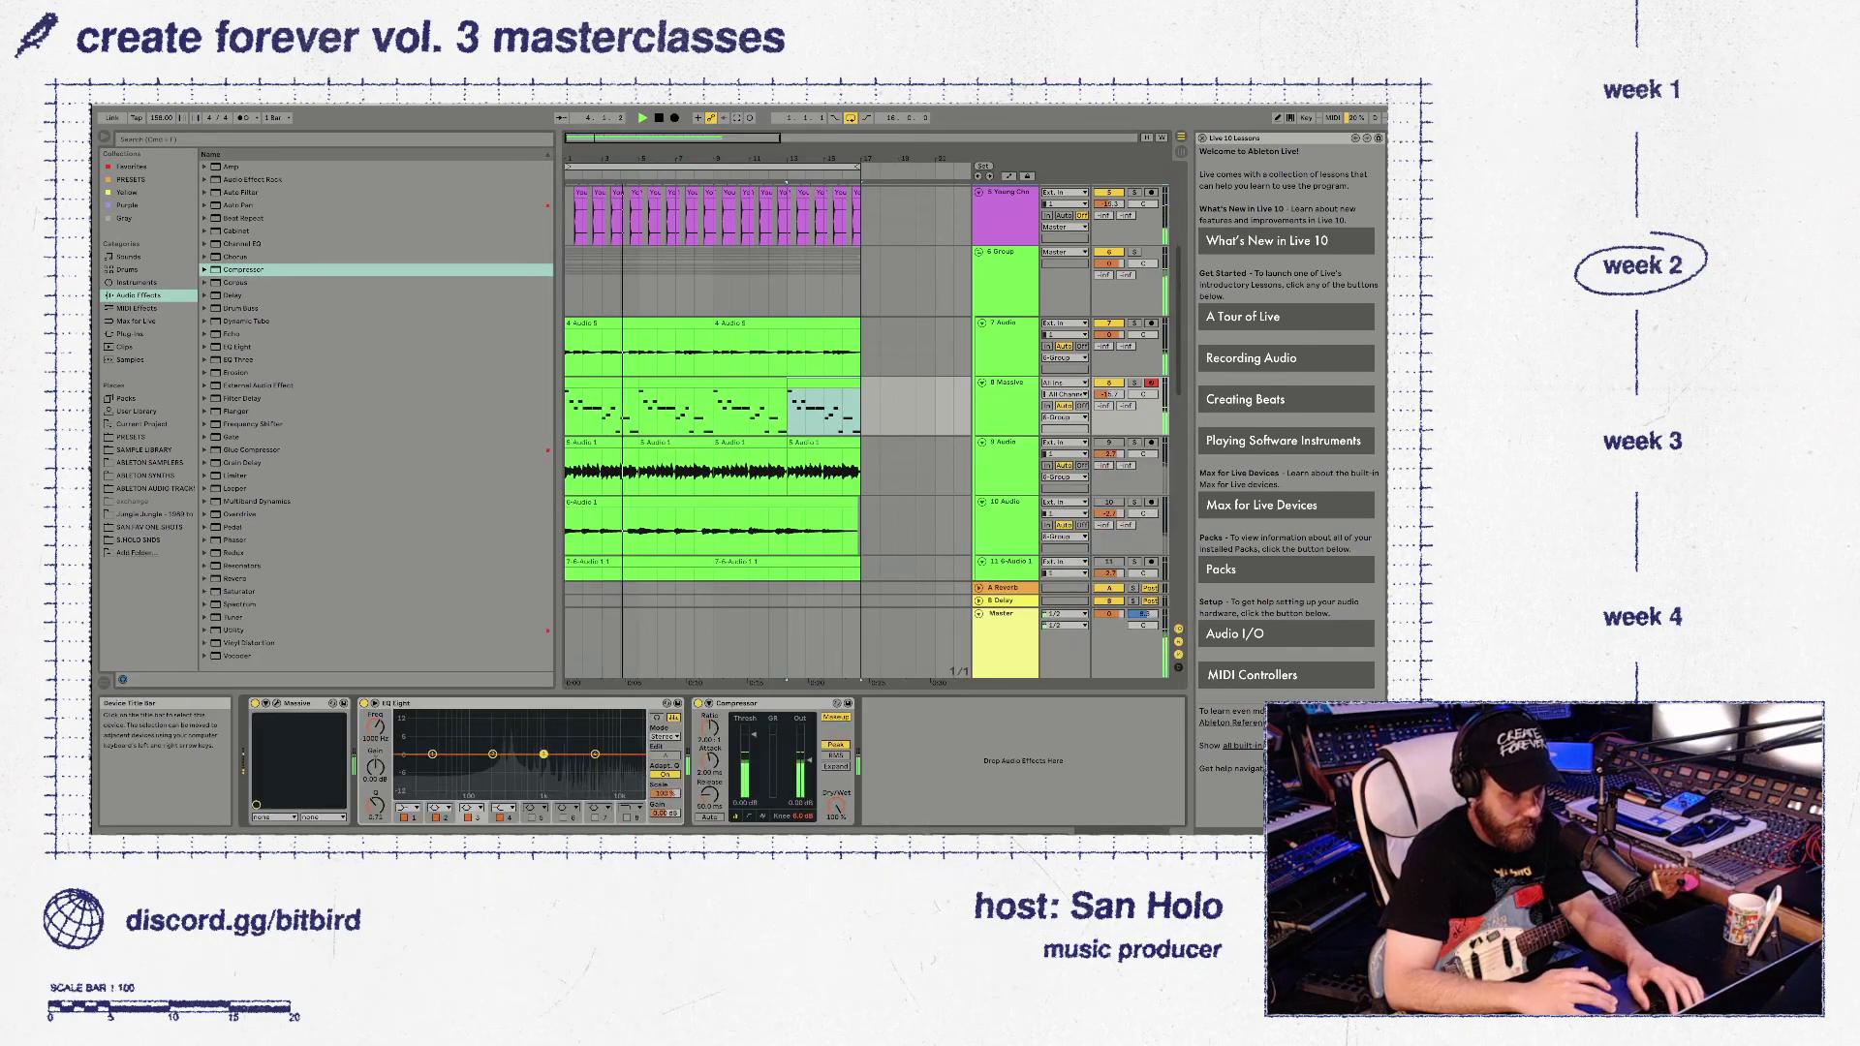
pyautogui.press('space')
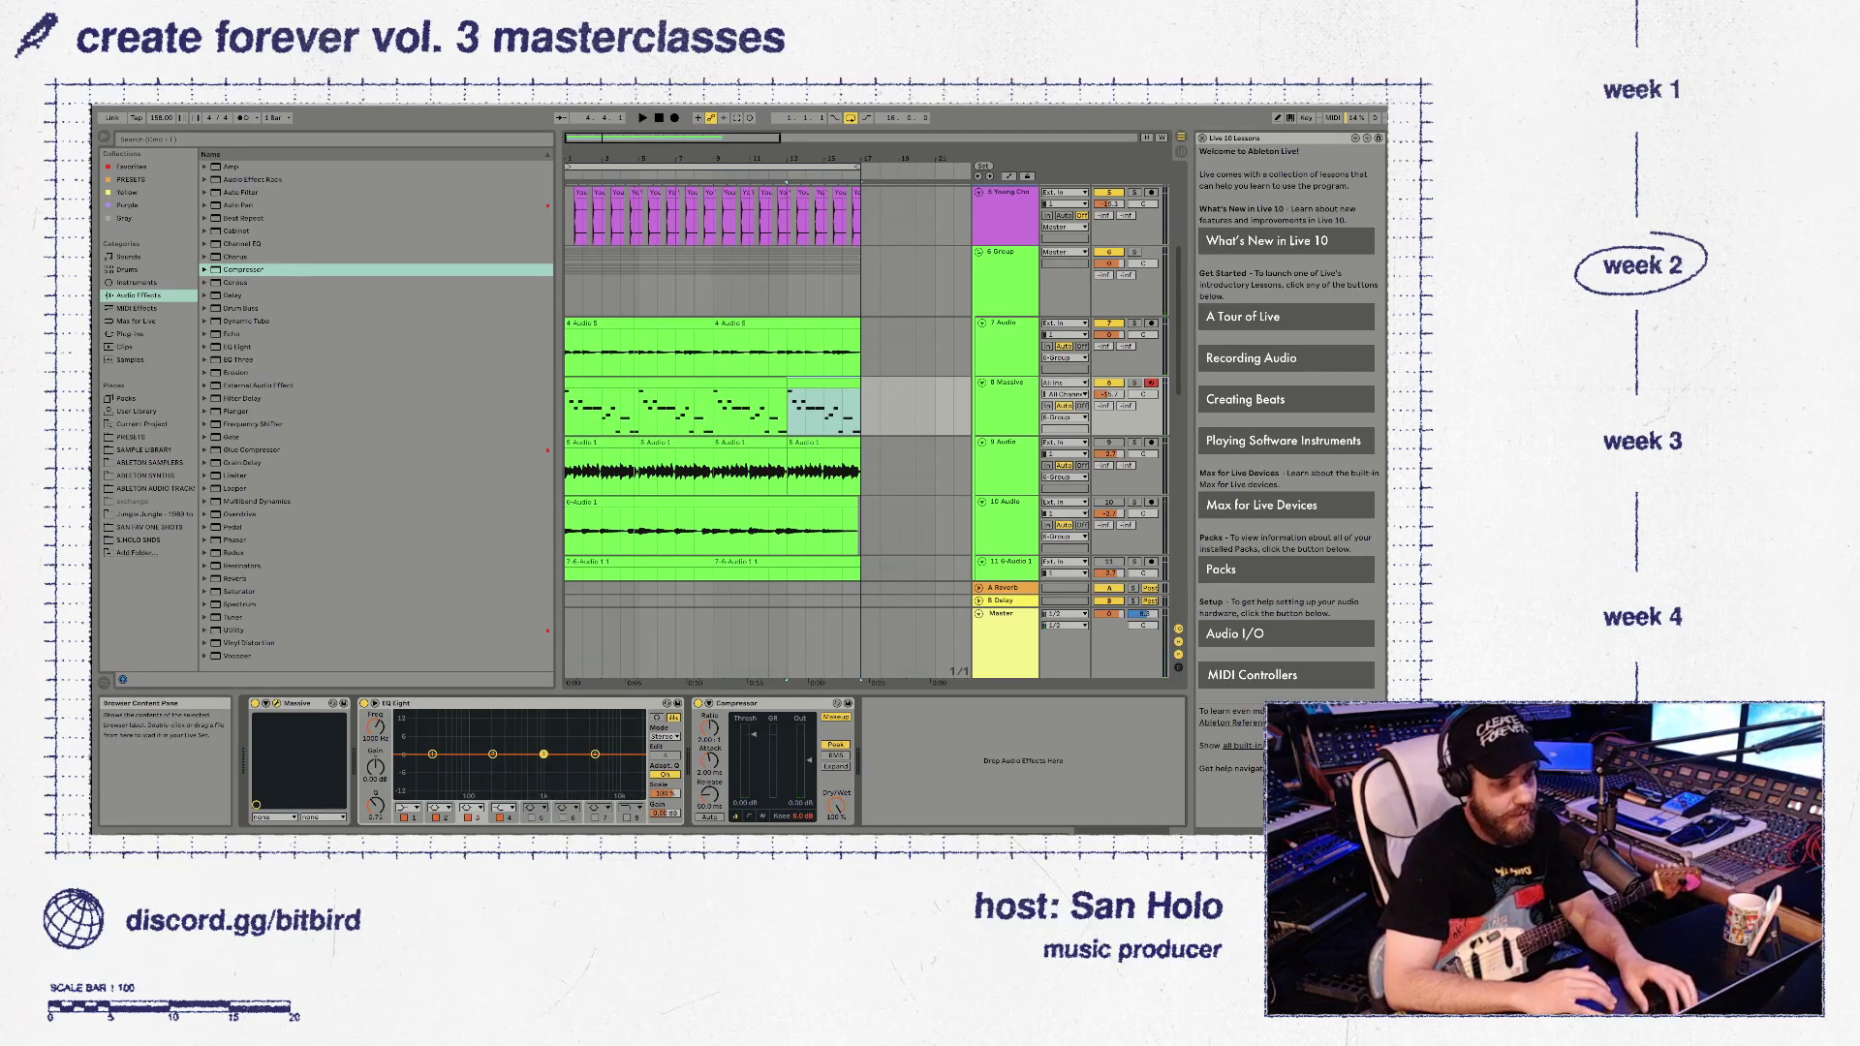
pyautogui.press('space')
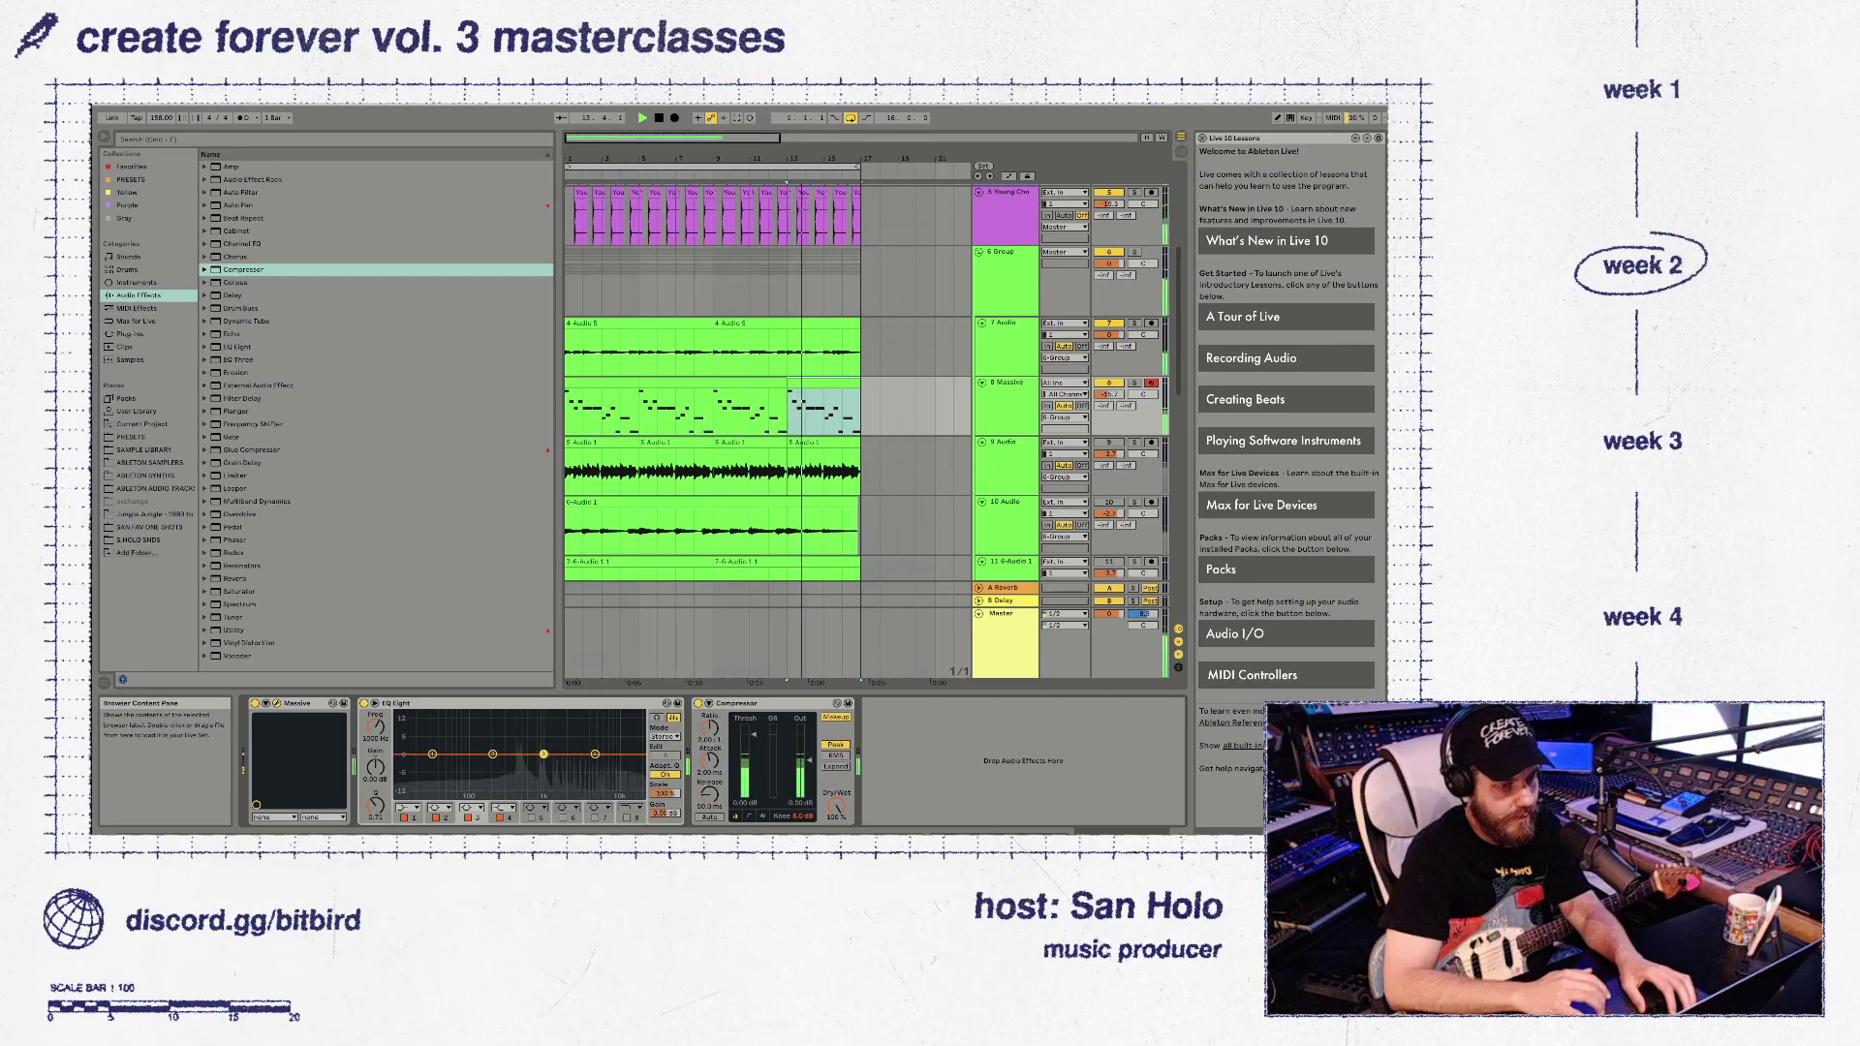
pyautogui.press('space')
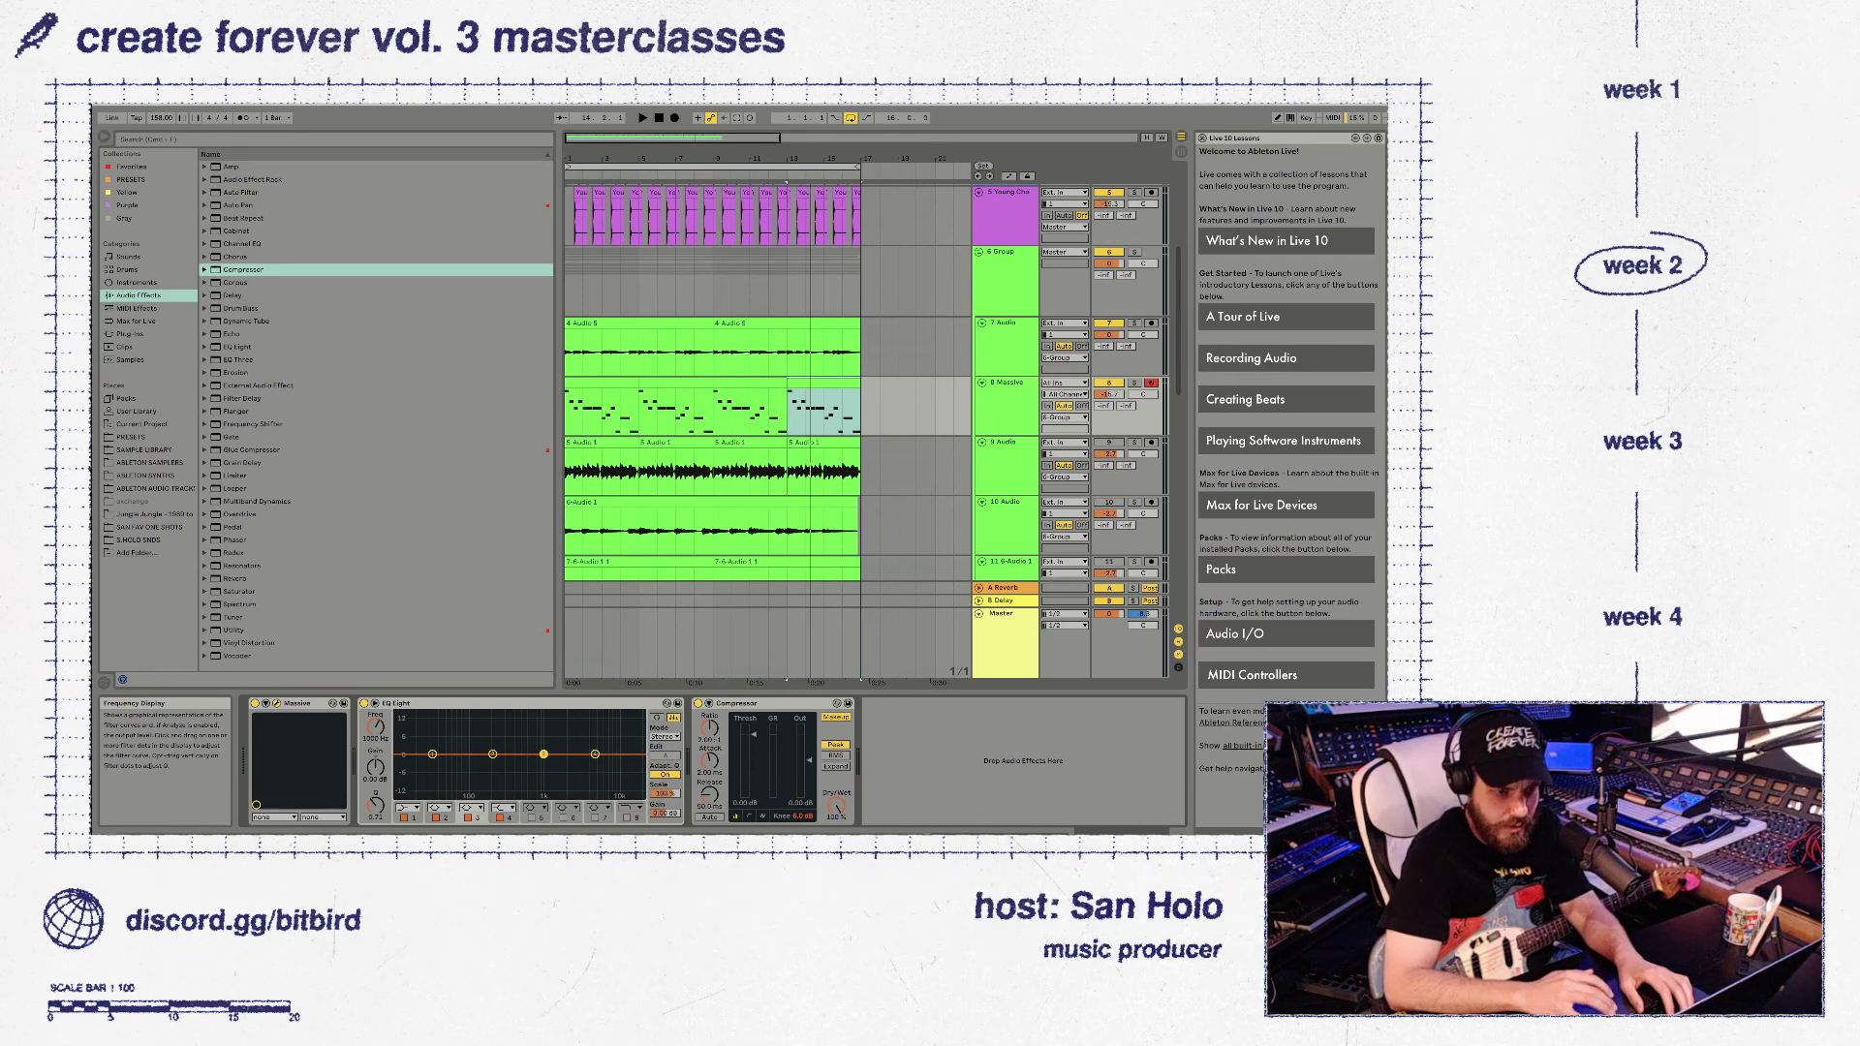
pyautogui.press('space')
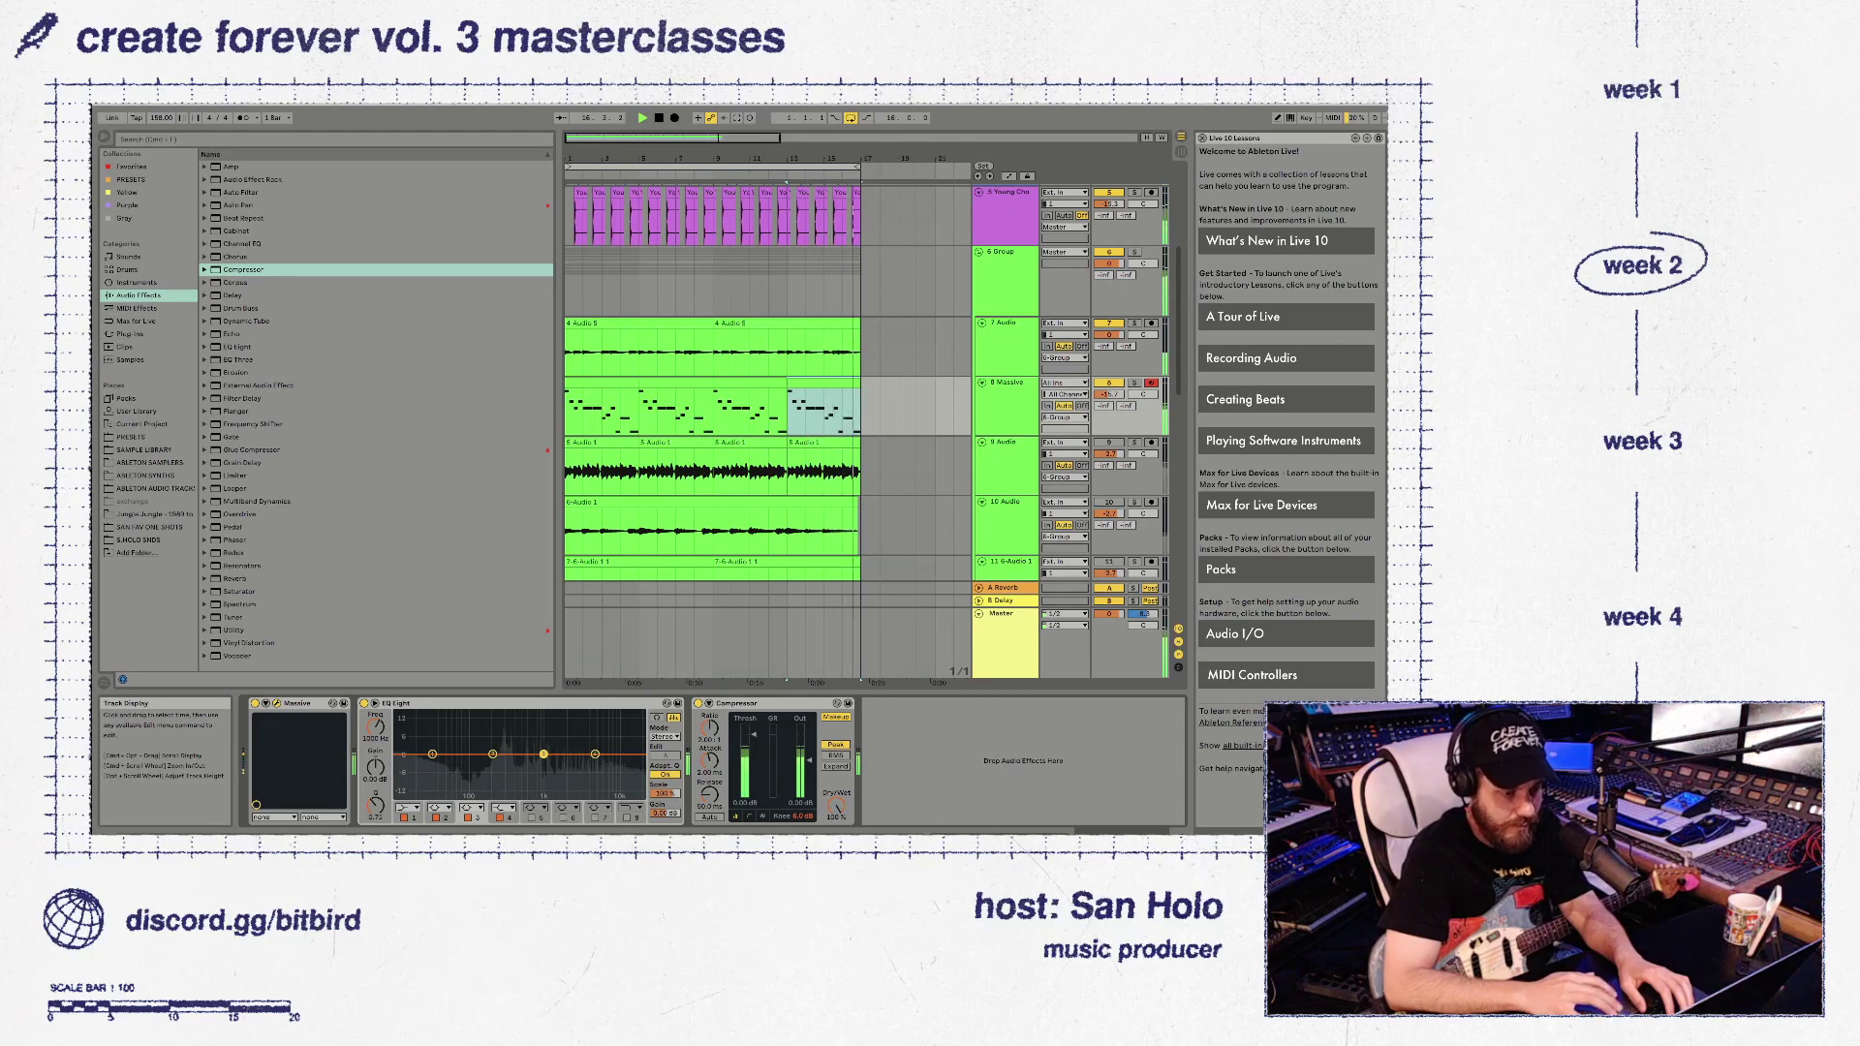
pyautogui.press('space')
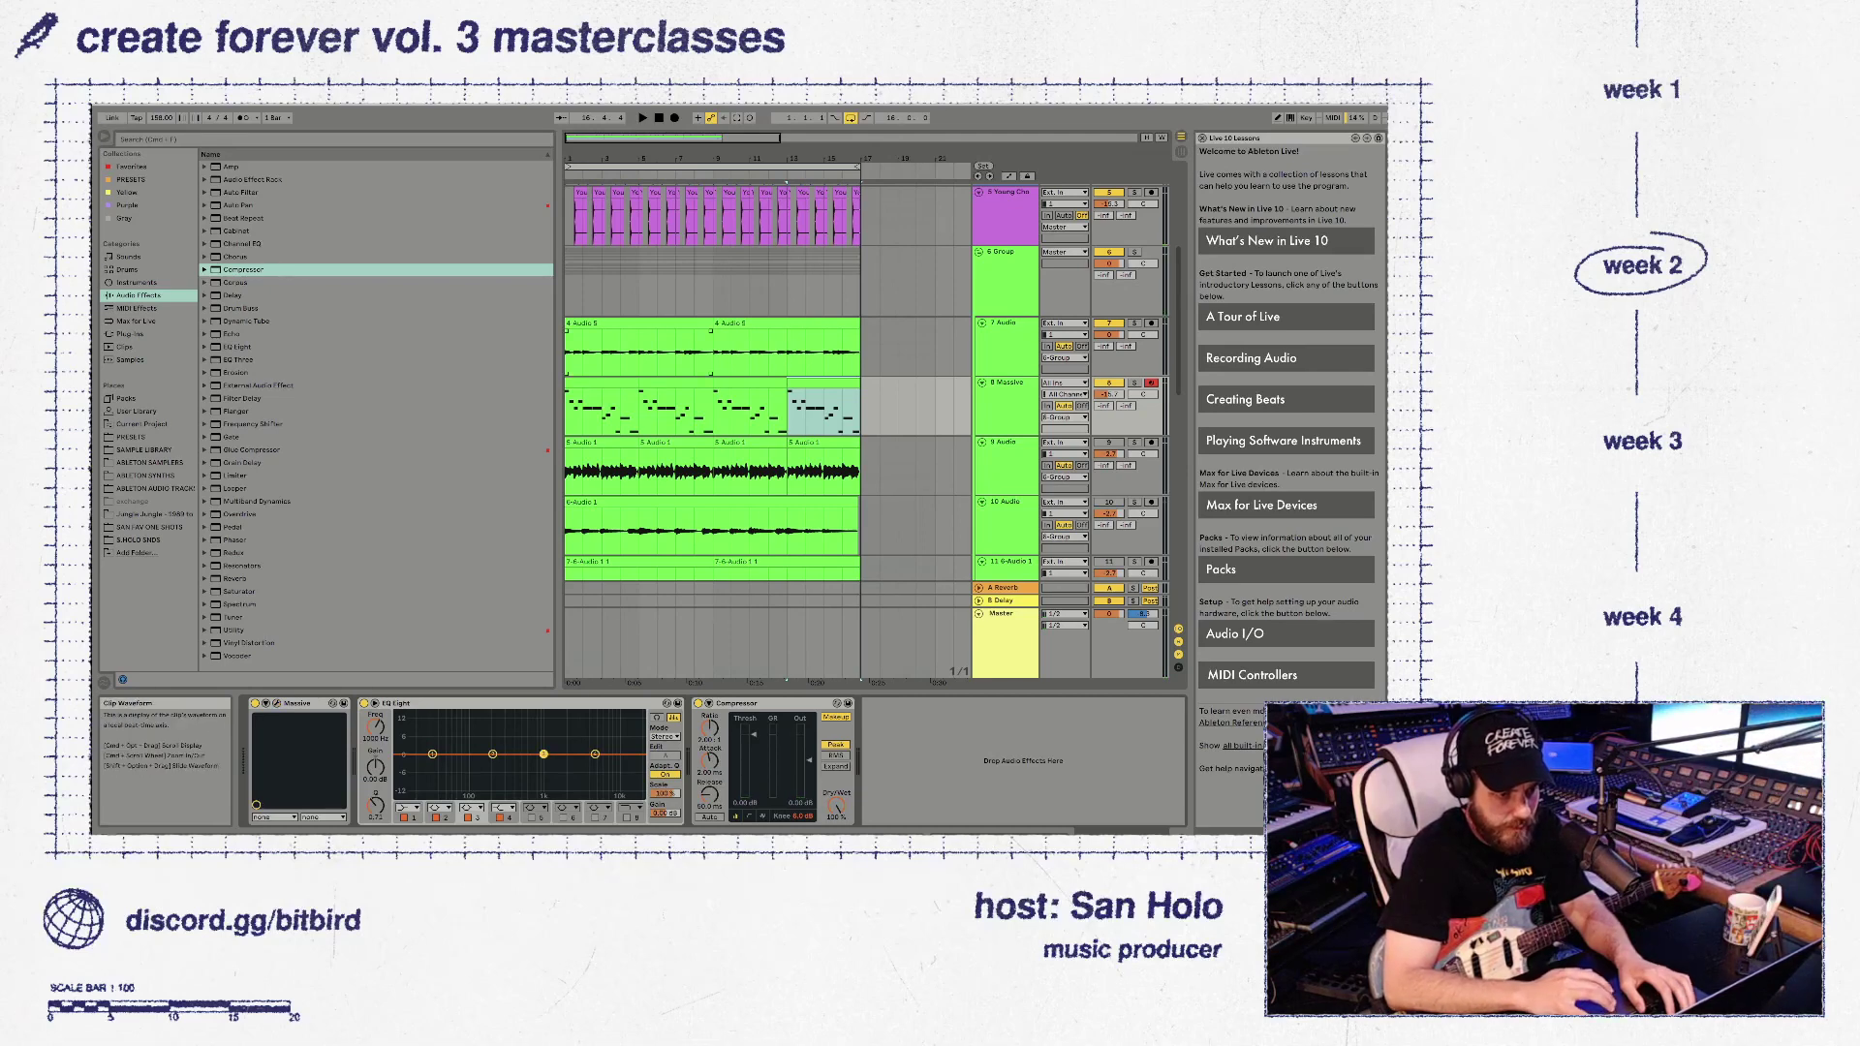
# Consolidate the Massive track's four clips into one 16-bar clip and open it with all its notes selected
pyautogui.moveTo(858, 407); pyautogui.dragTo(565, 407)
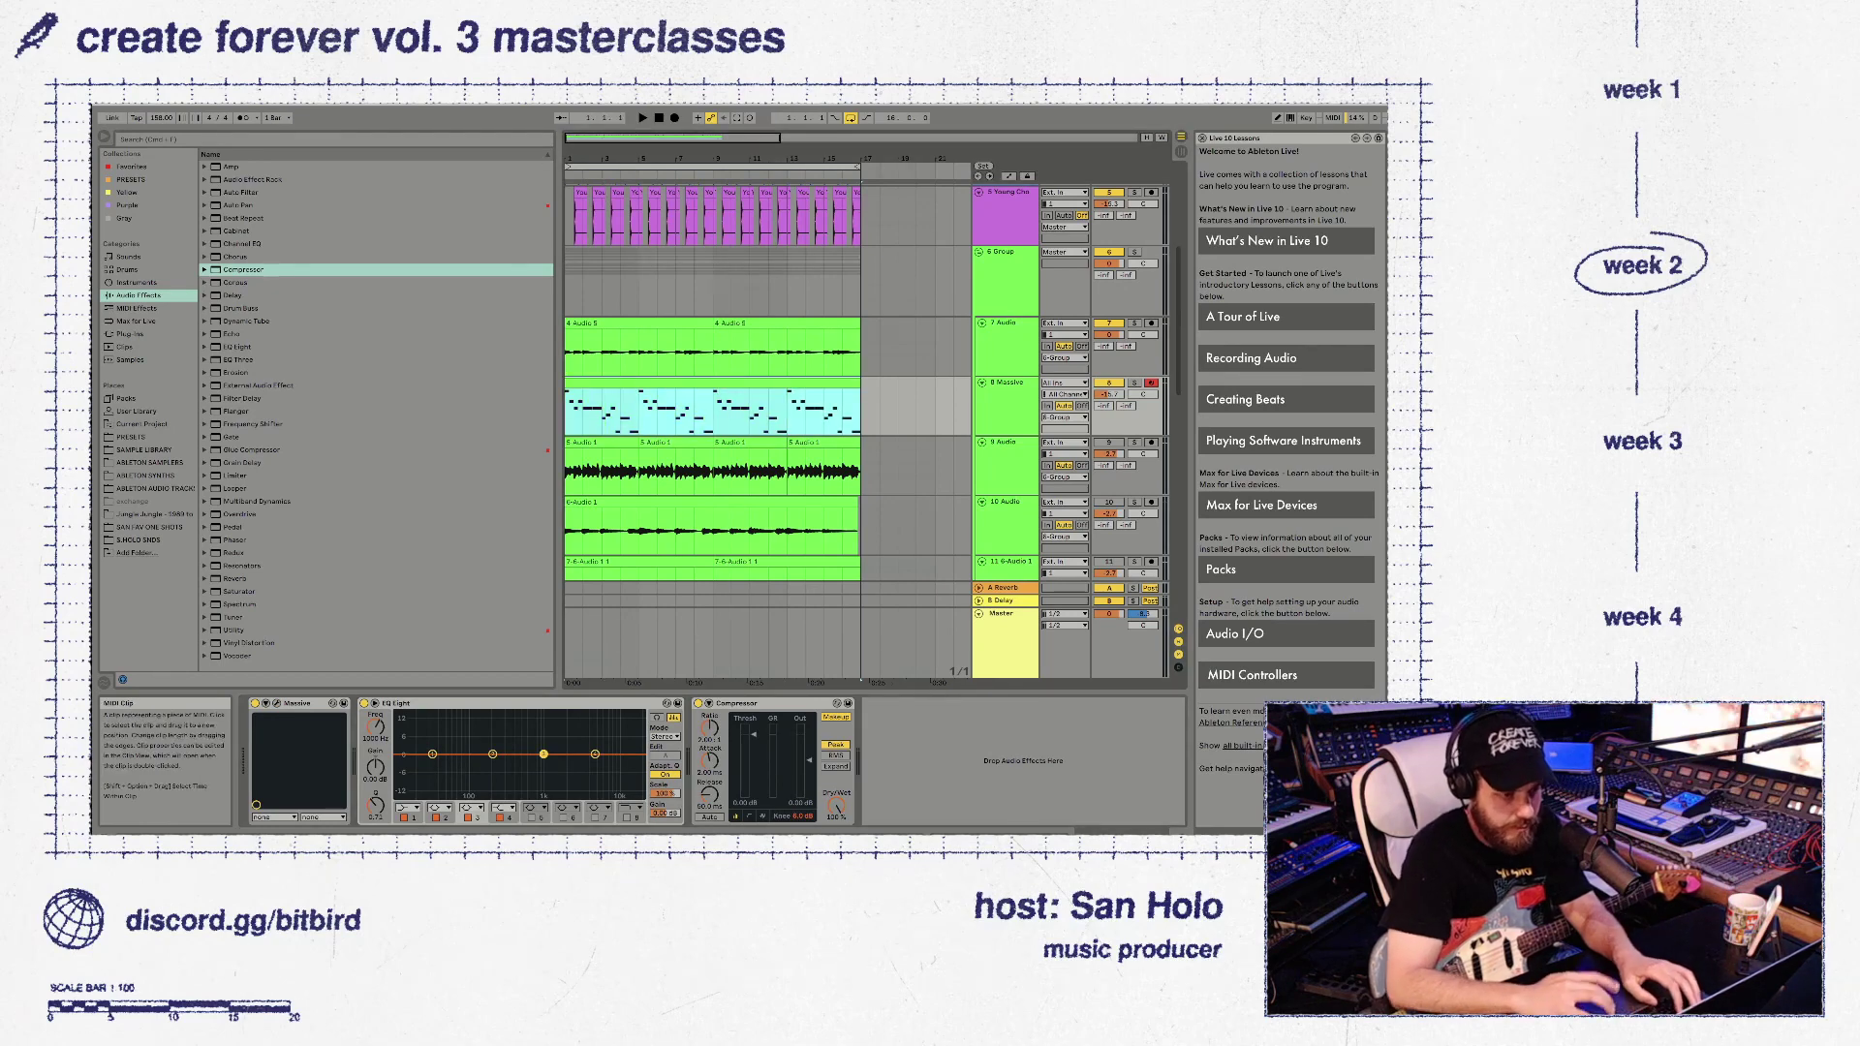
pyautogui.press('super+a')
pyautogui.doubleClick(712, 382)
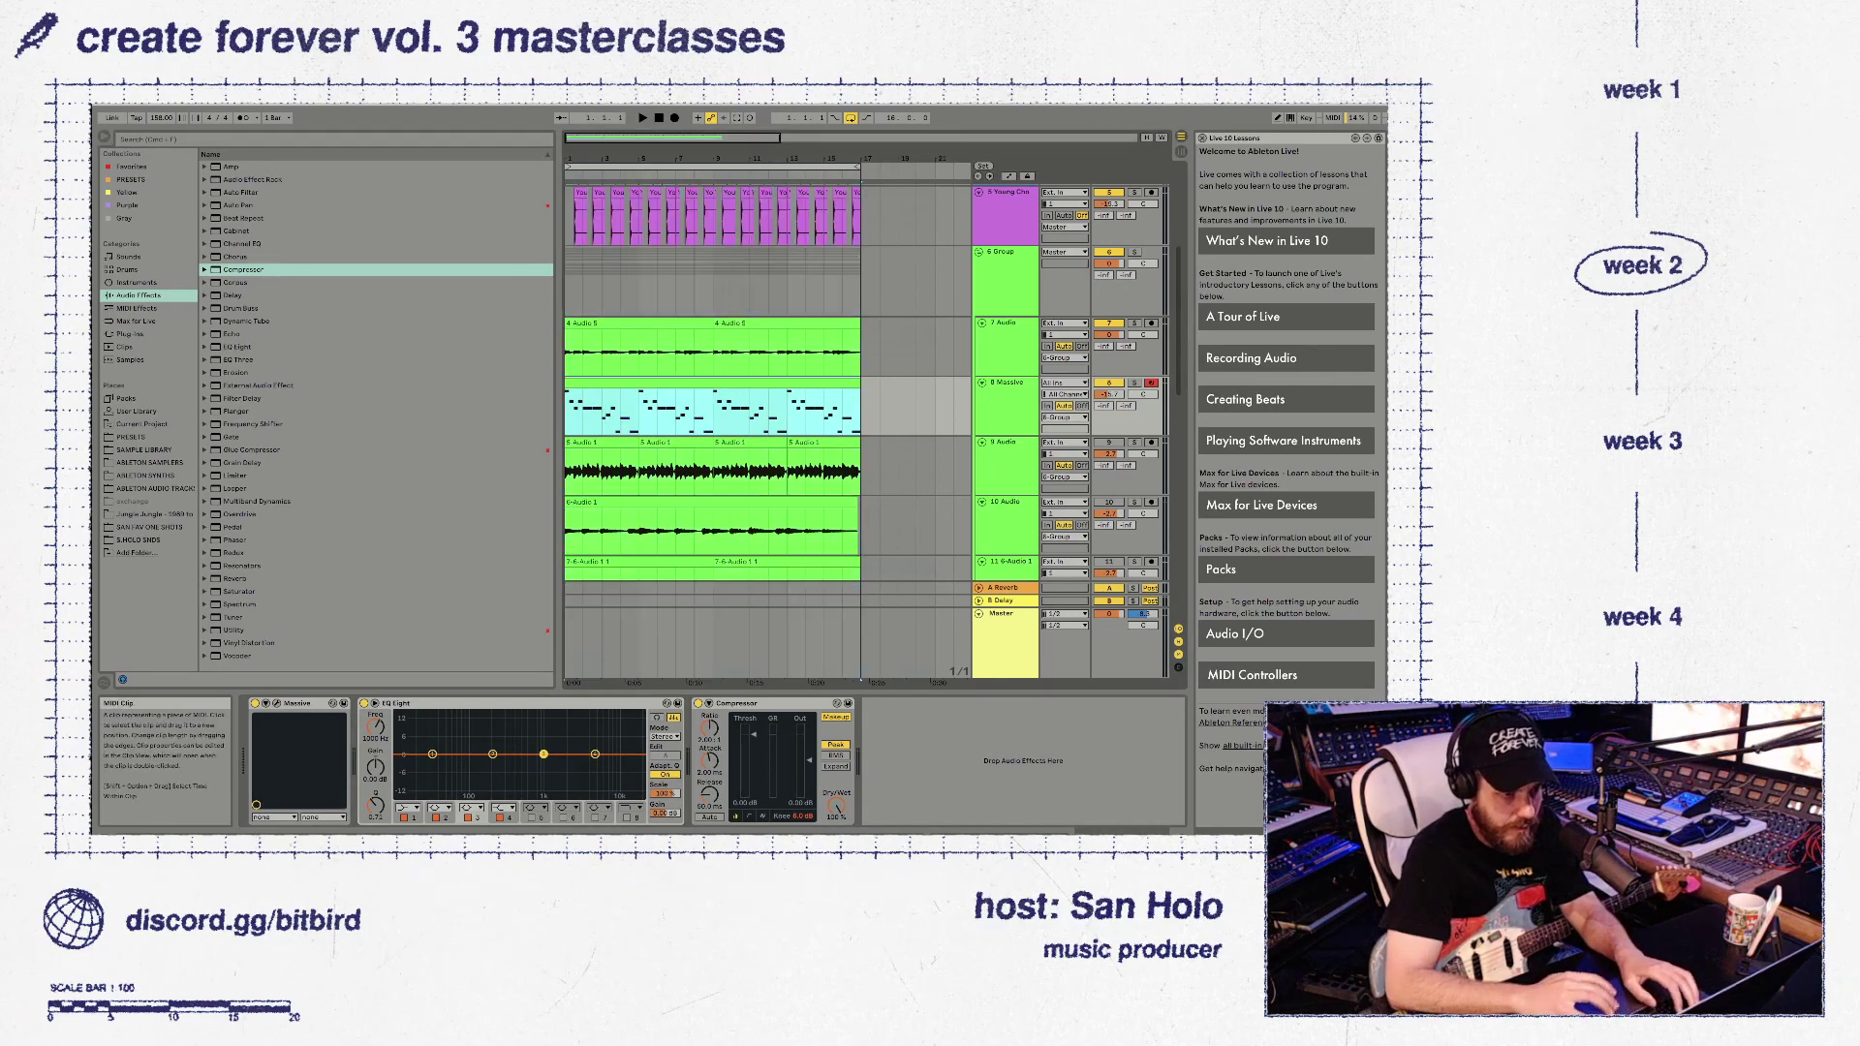
pyautogui.press('super+a')
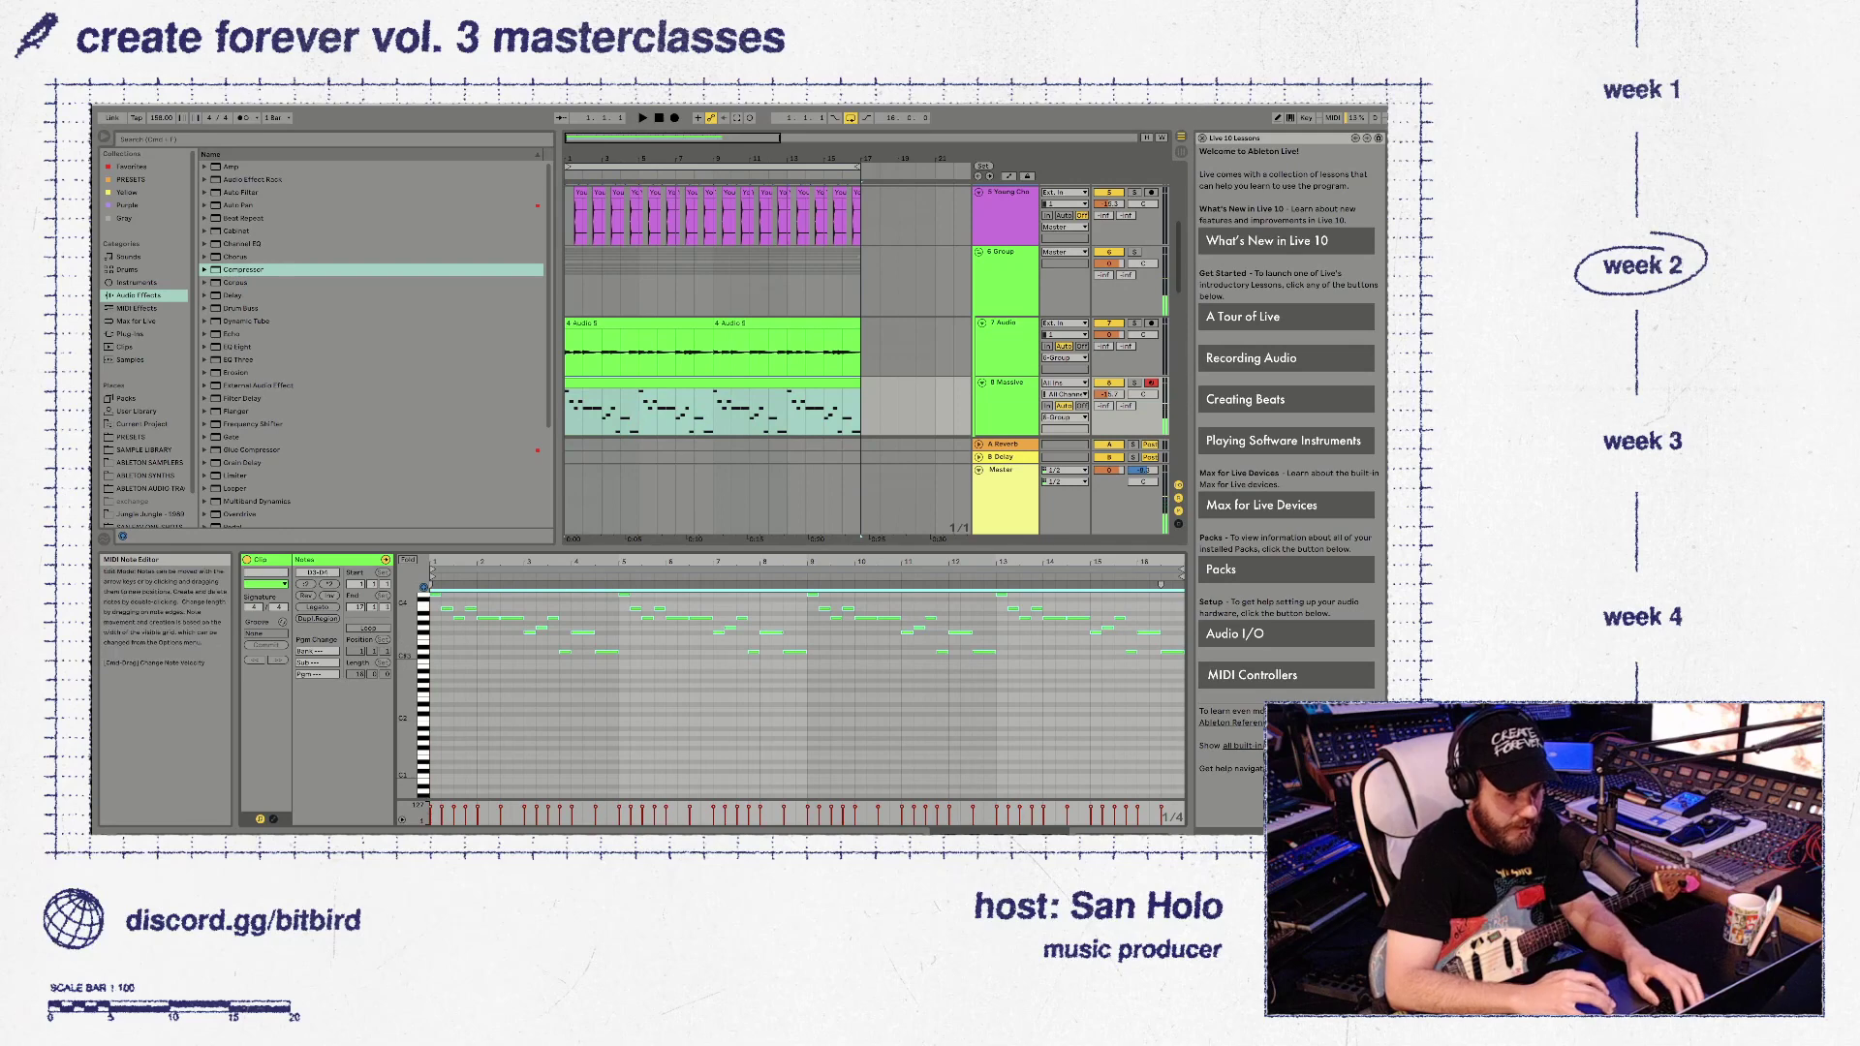
# Play back the arrangement, lower the Massive track's volume slightly and show its devices
pyautogui.press('space')
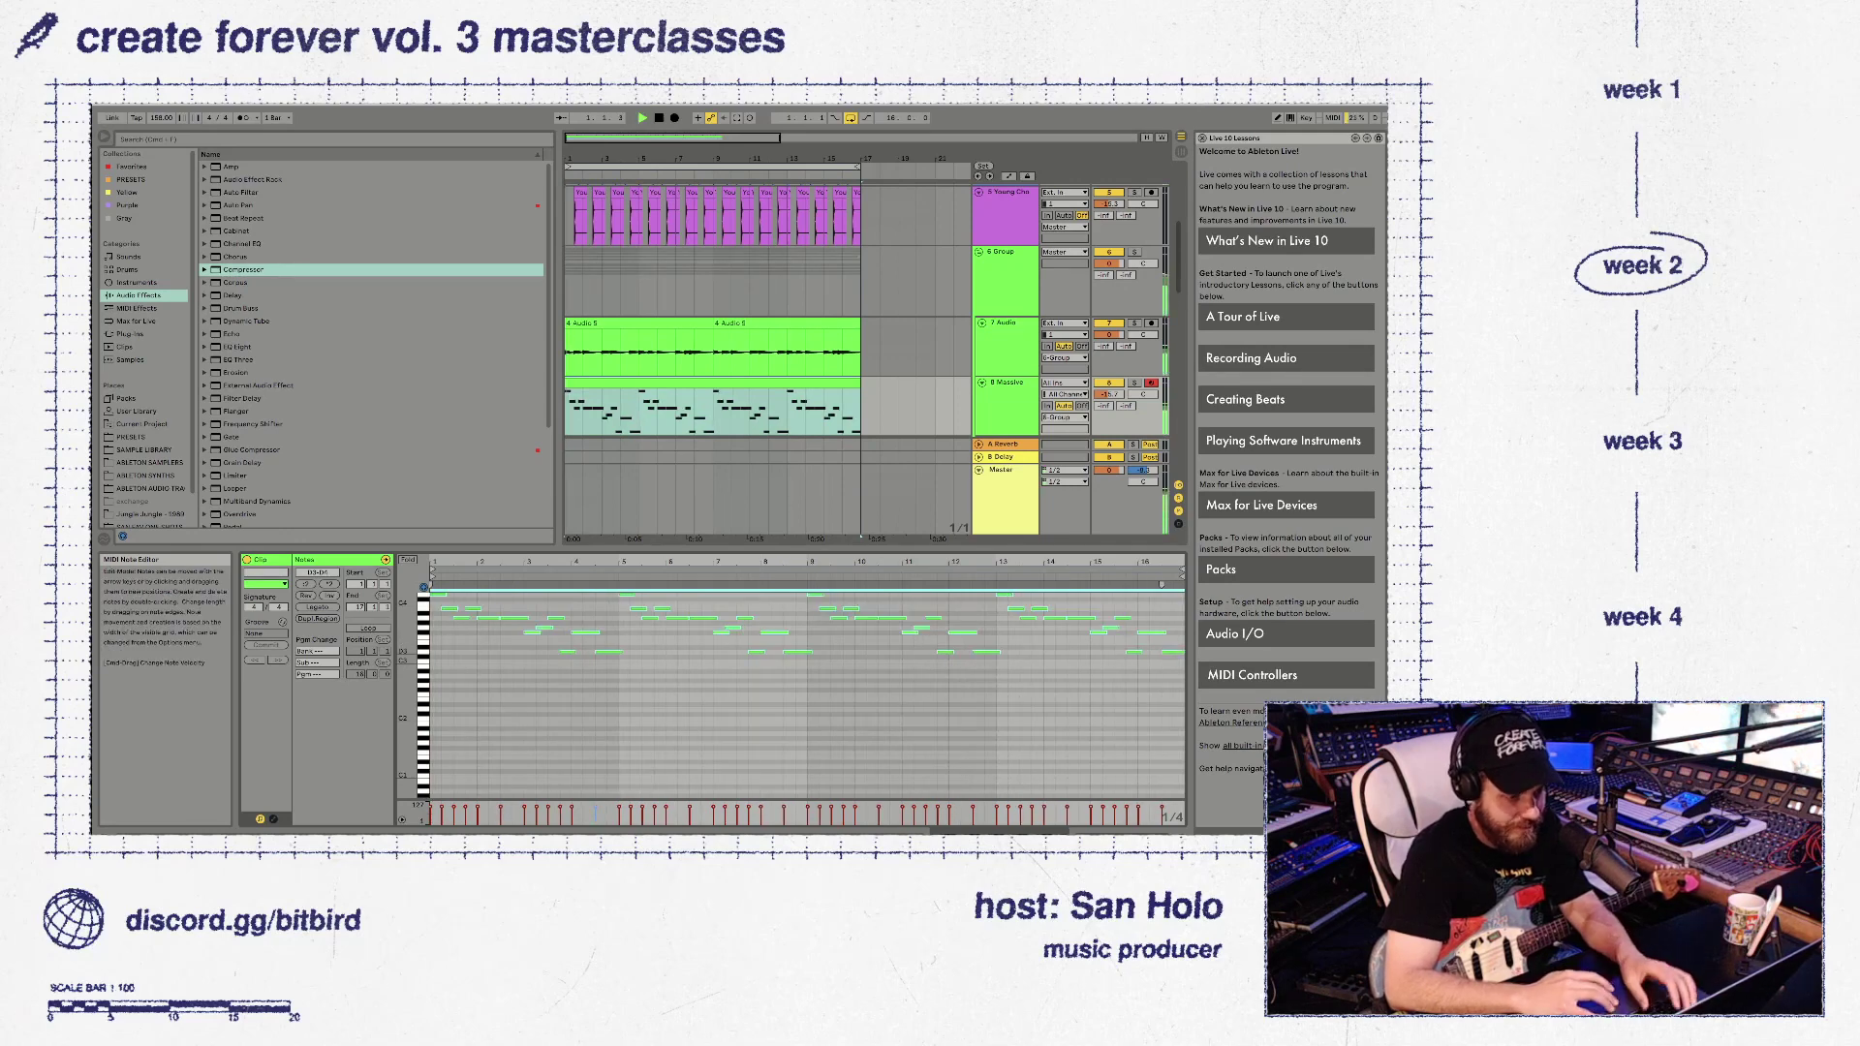
pyautogui.moveTo(1108, 394); pyautogui.dragTo(1109, 407)
pyautogui.click(935, 407)
pyautogui.doubleClick(1007, 405)
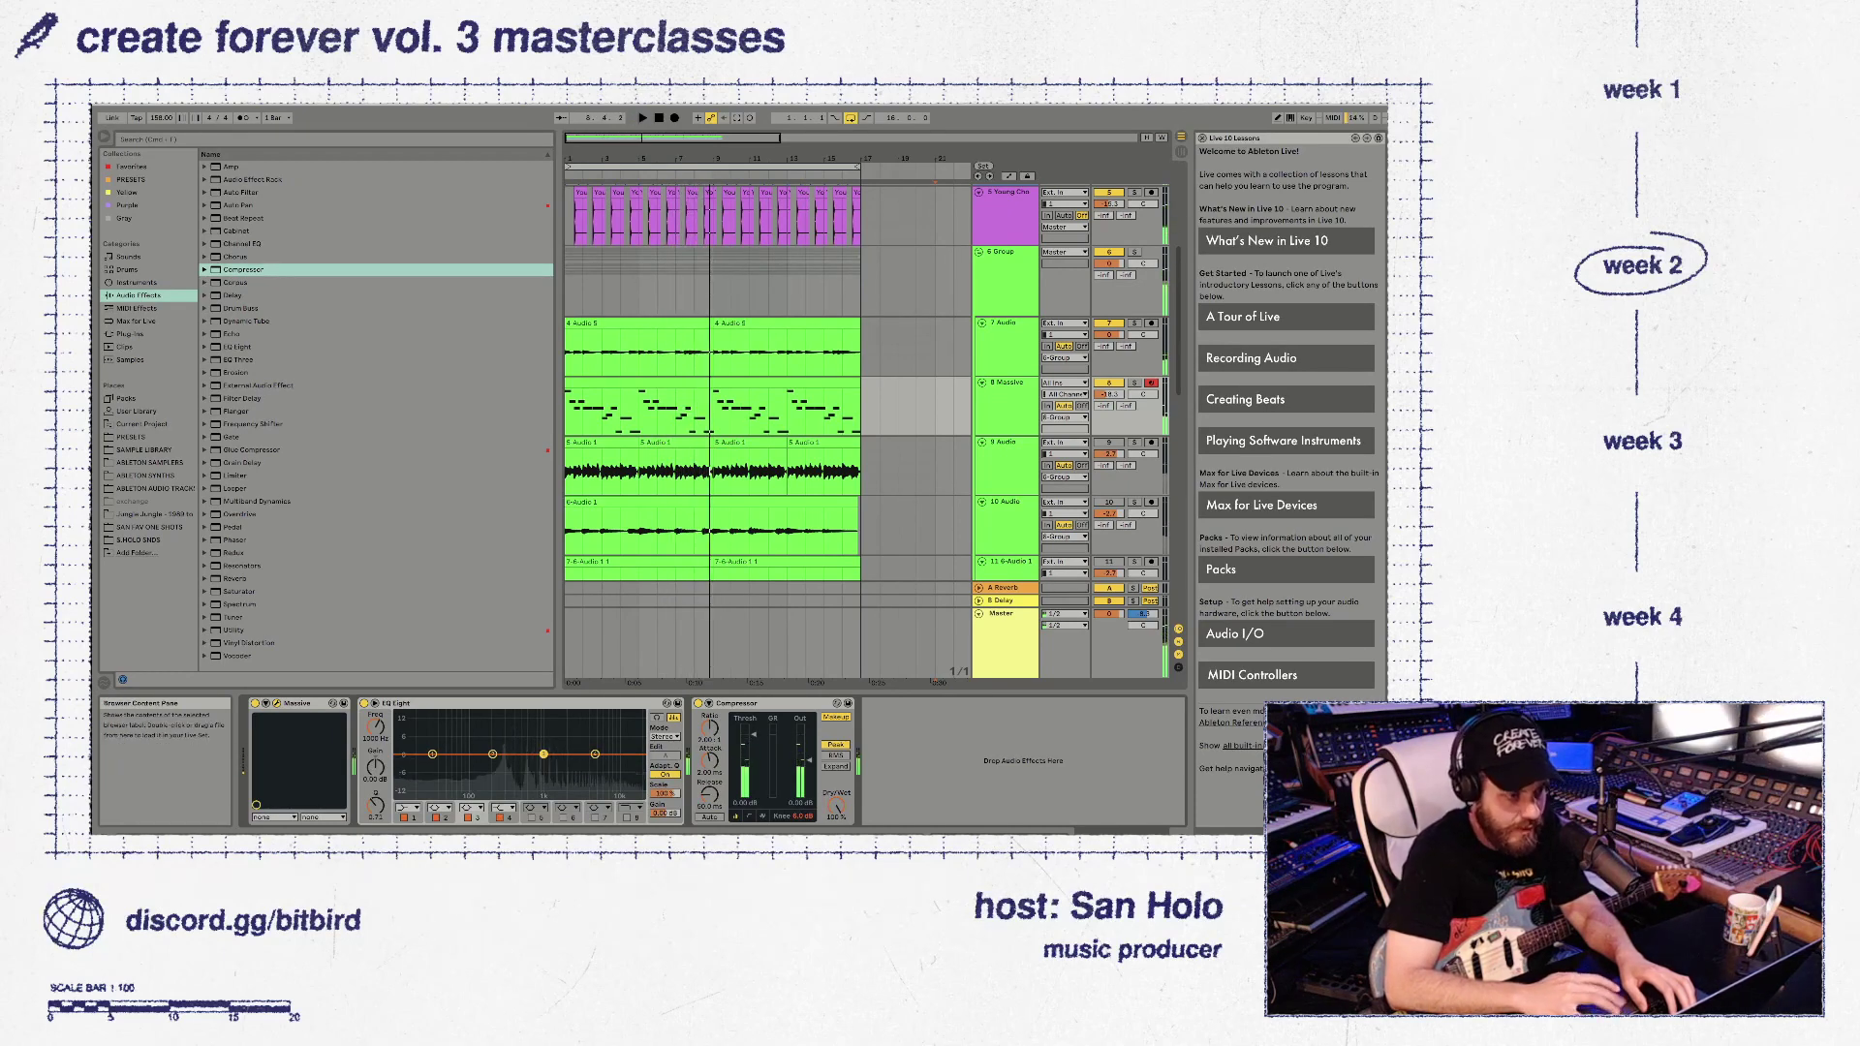
# Show the 7 Audio track's devices during playback and solo the Massive track
pyautogui.click(694, 417)
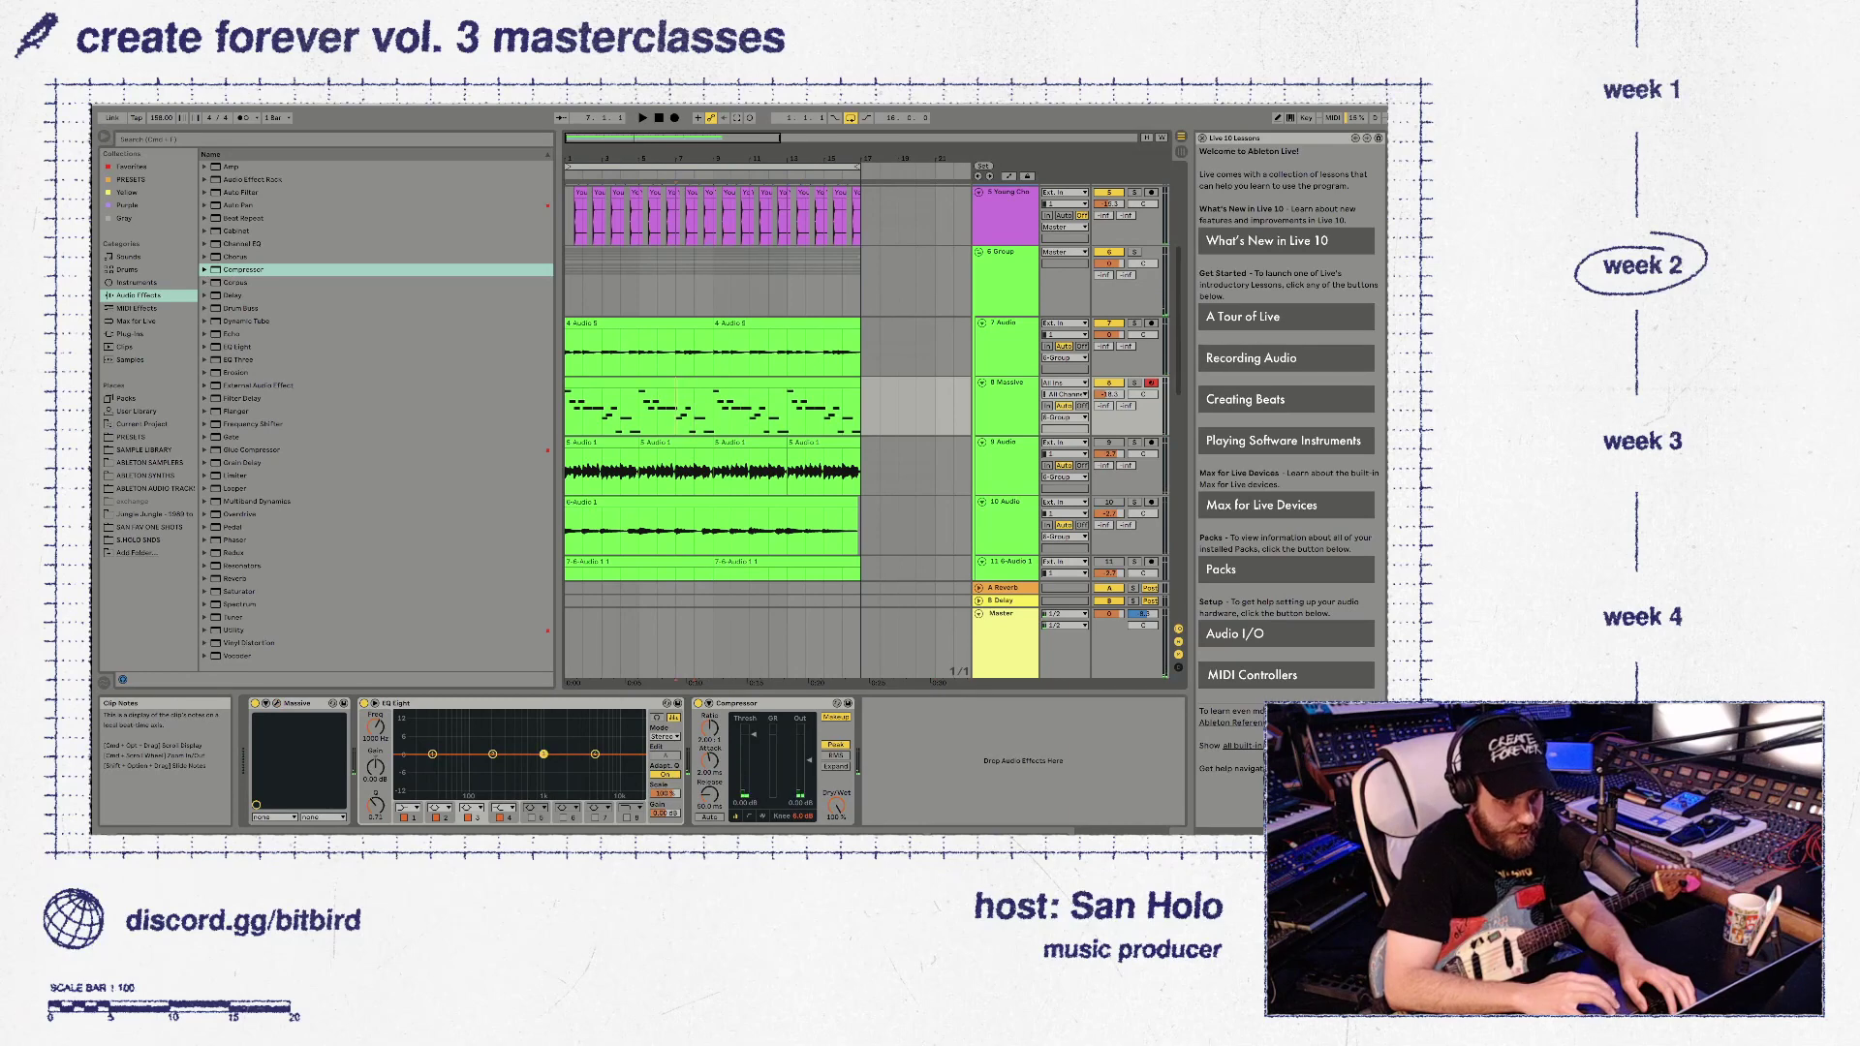
pyautogui.press('space')
pyautogui.click(1008, 339)
pyautogui.click(1134, 383)
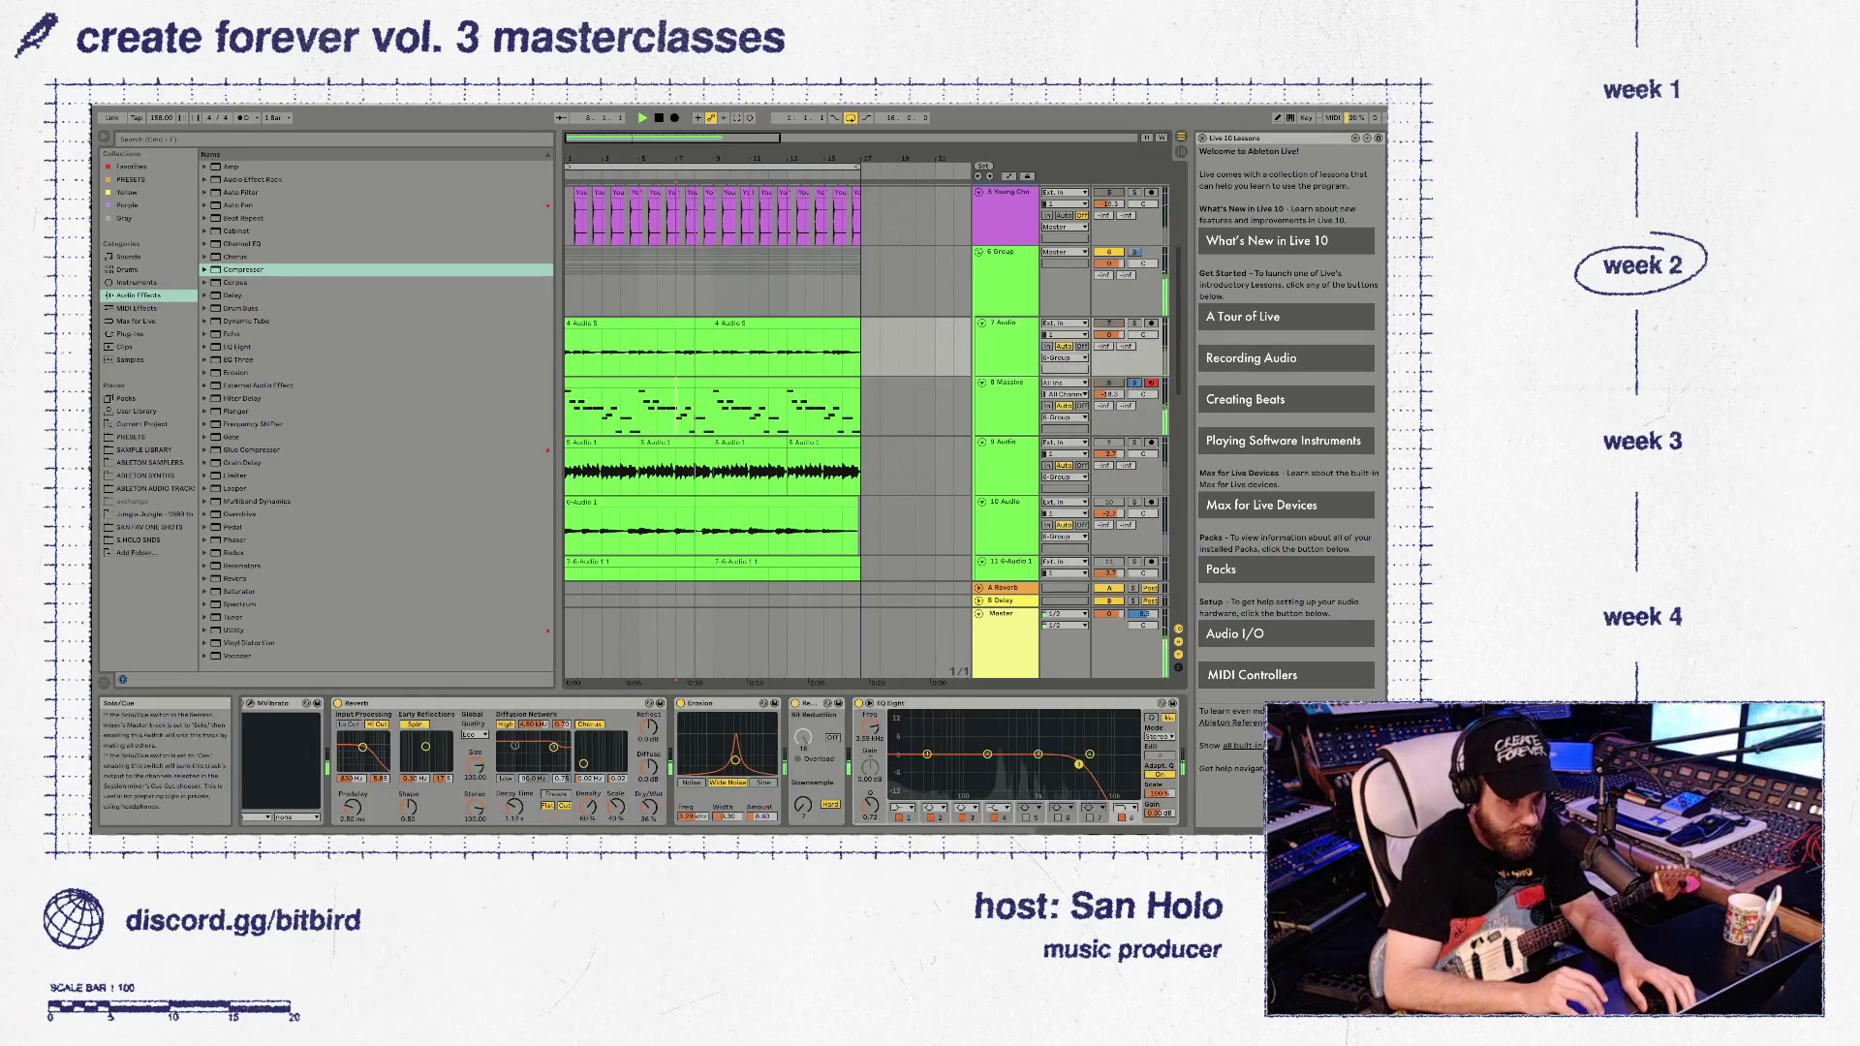
pyautogui.press('space')
# Raise the last note of bar 16 in the Massive clip to the preceding note's pitch, starting mid-bar, and play back
pyautogui.doubleClick(694, 382)
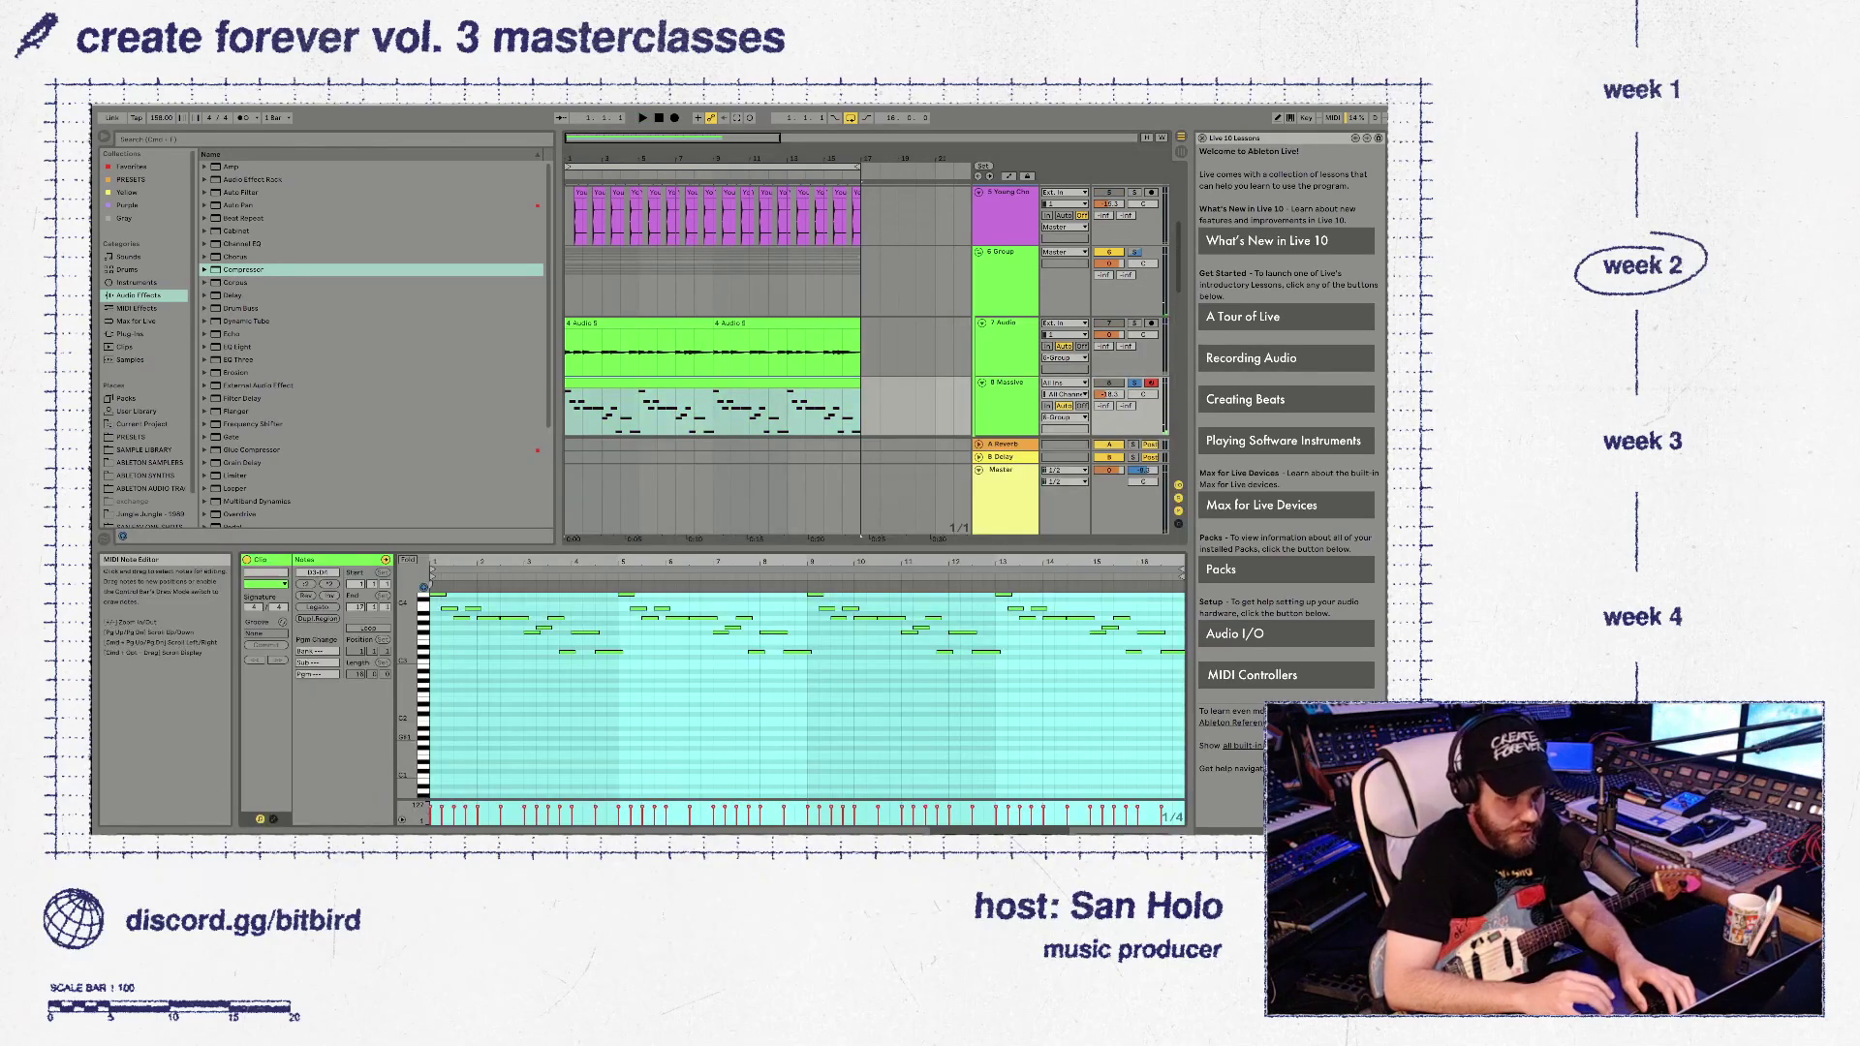
pyautogui.scroll(1, 806, 696)
pyautogui.click(1110, 698)
pyautogui.press('space')
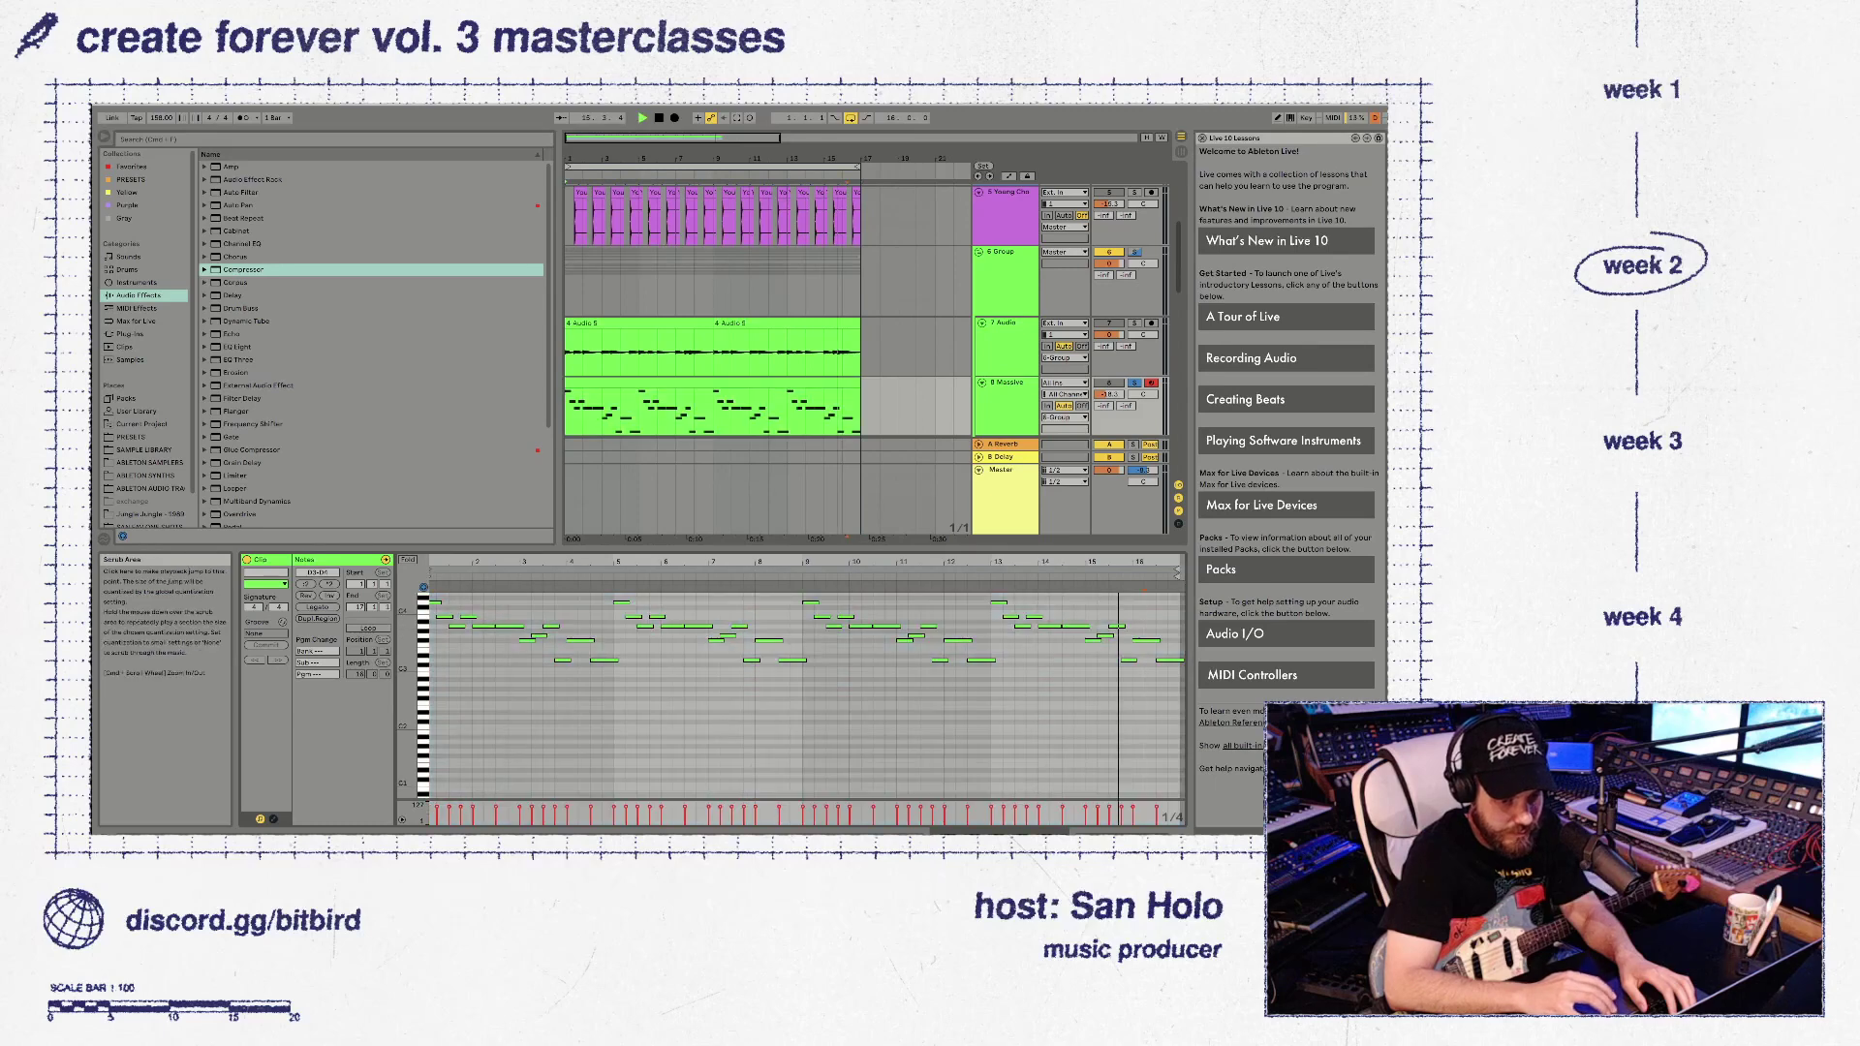
pyautogui.click(1168, 660)
pyautogui.press('space')
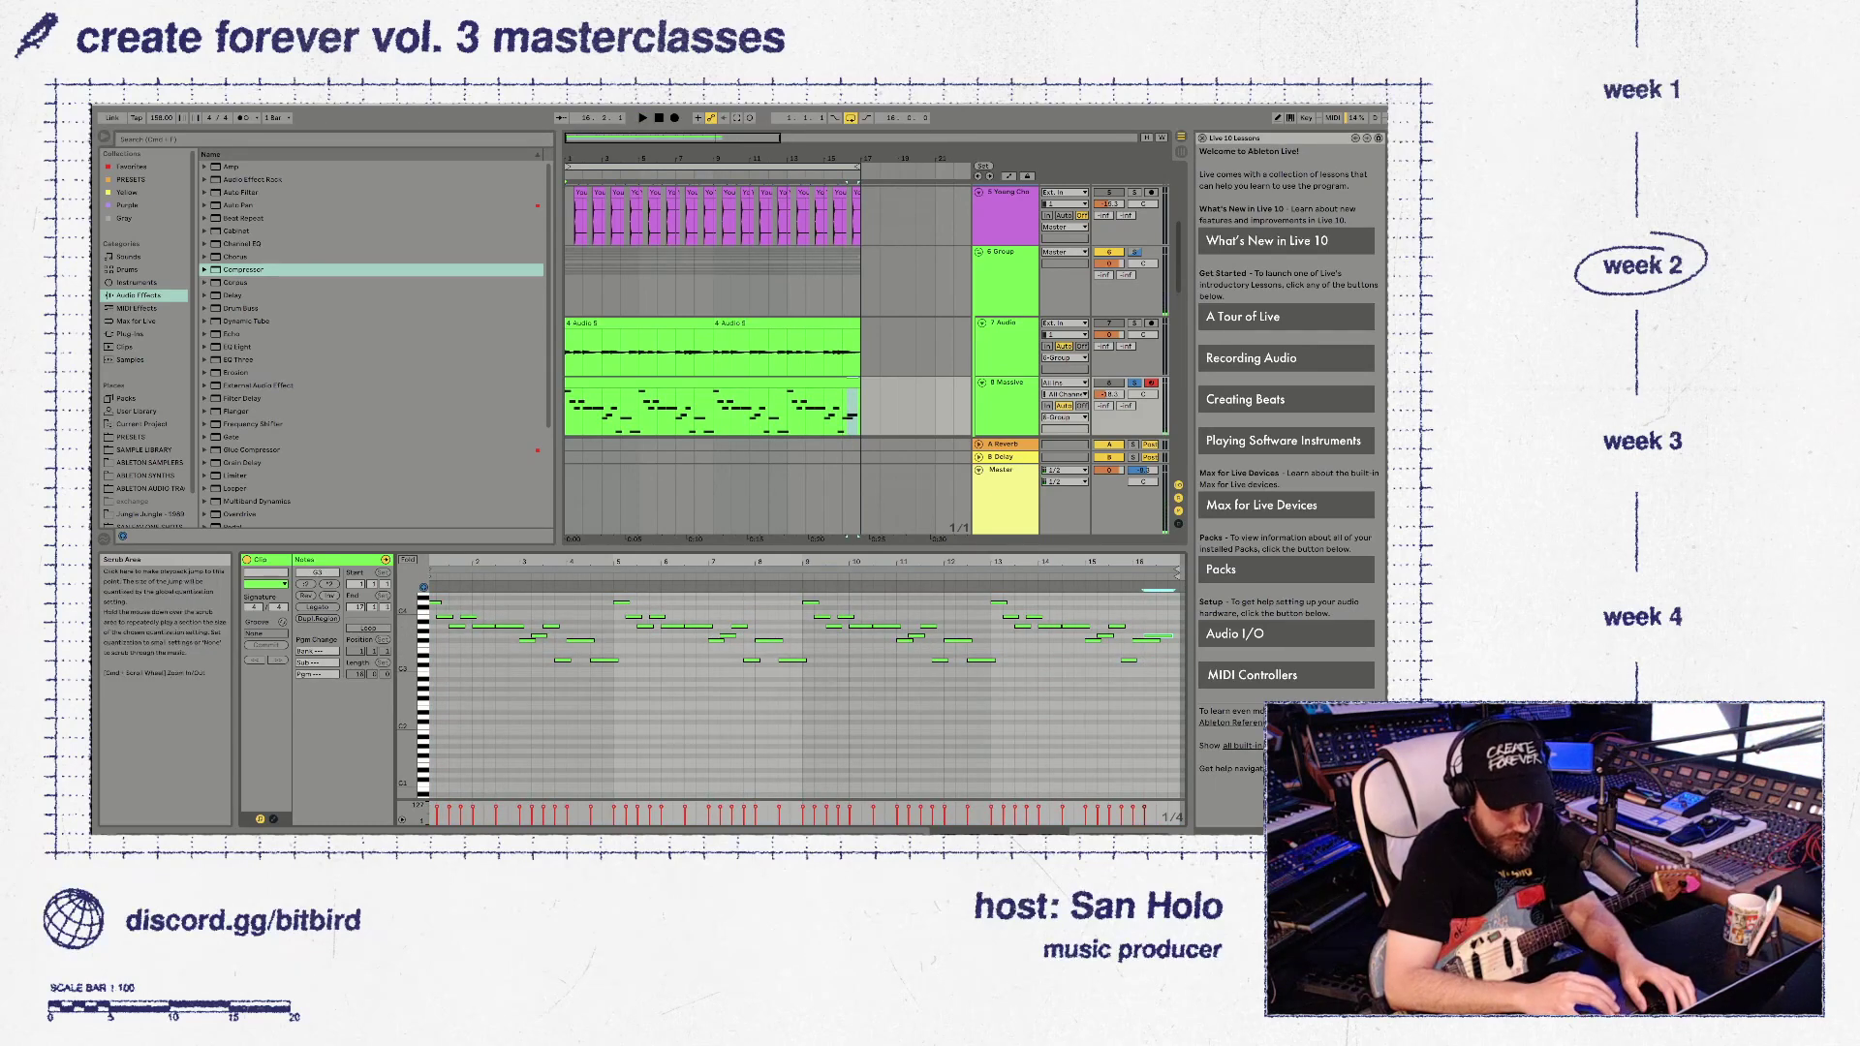
pyautogui.press('space')
pyautogui.scroll(3, 806, 696)
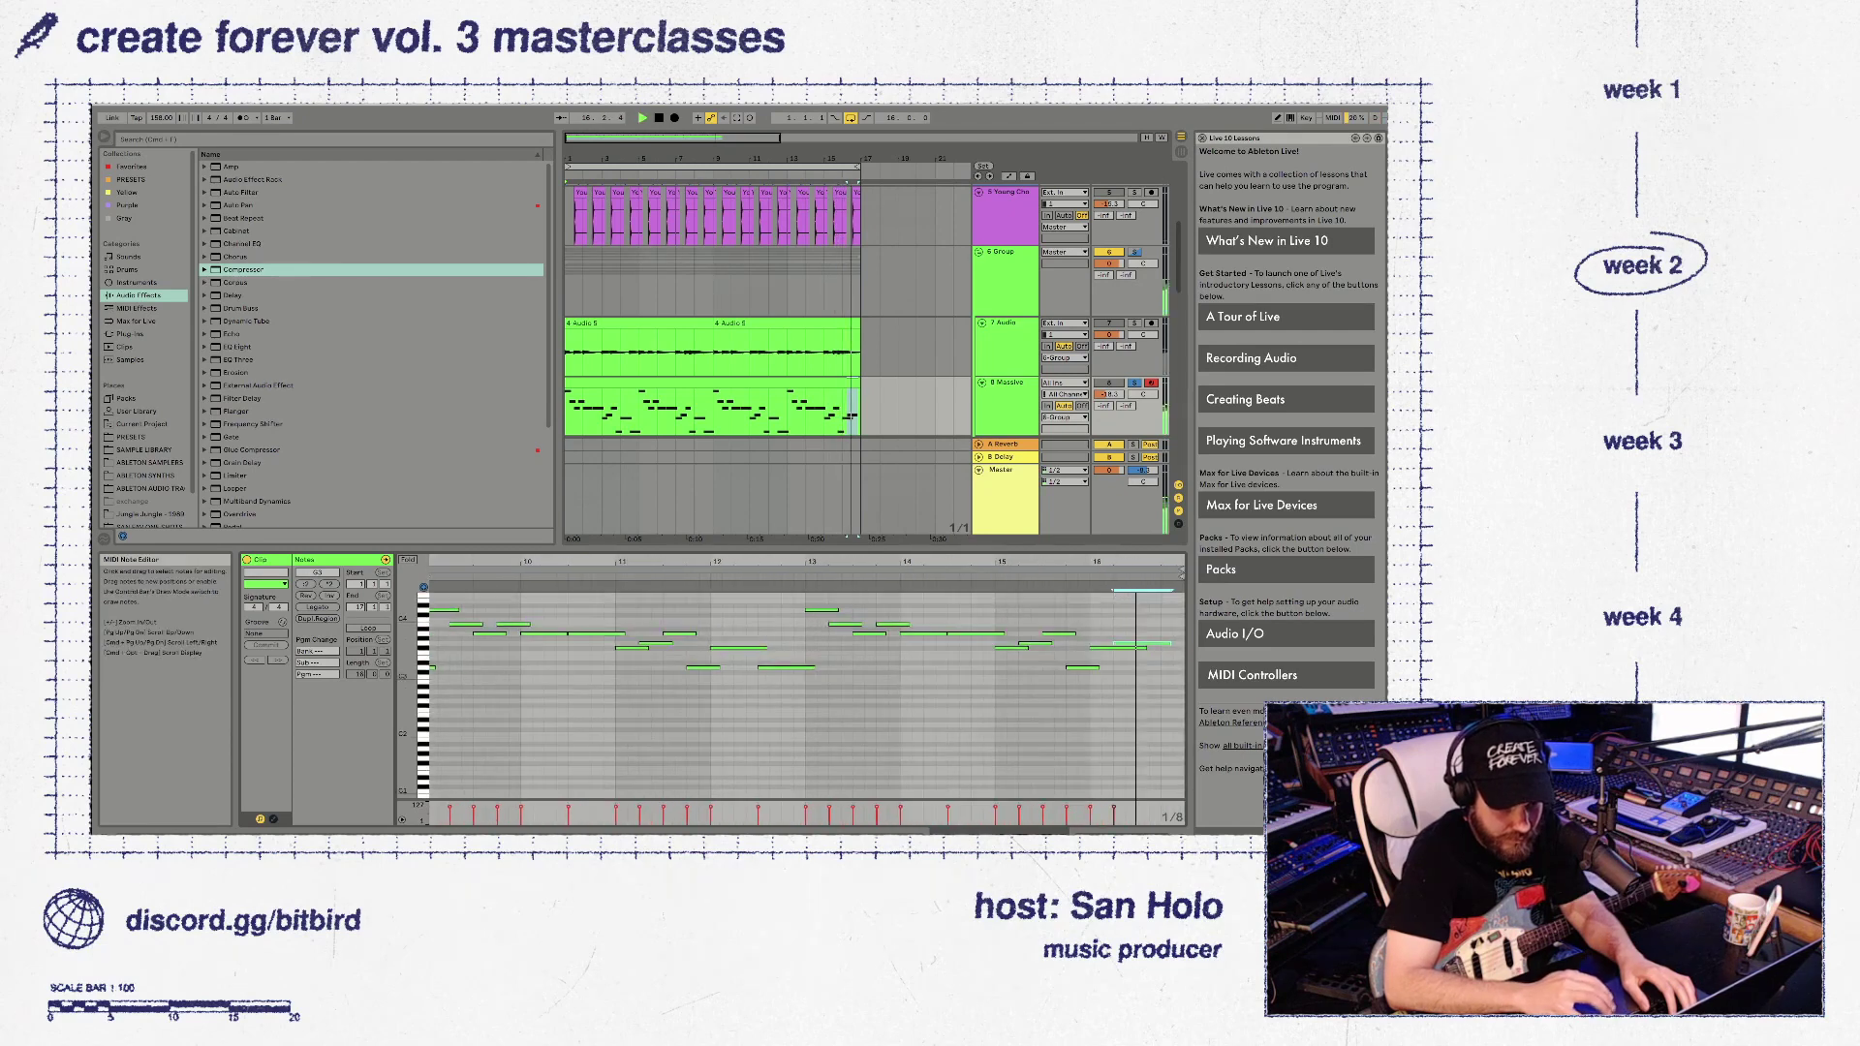
pyautogui.moveTo(1141, 643); pyautogui.dragTo(1165, 647)
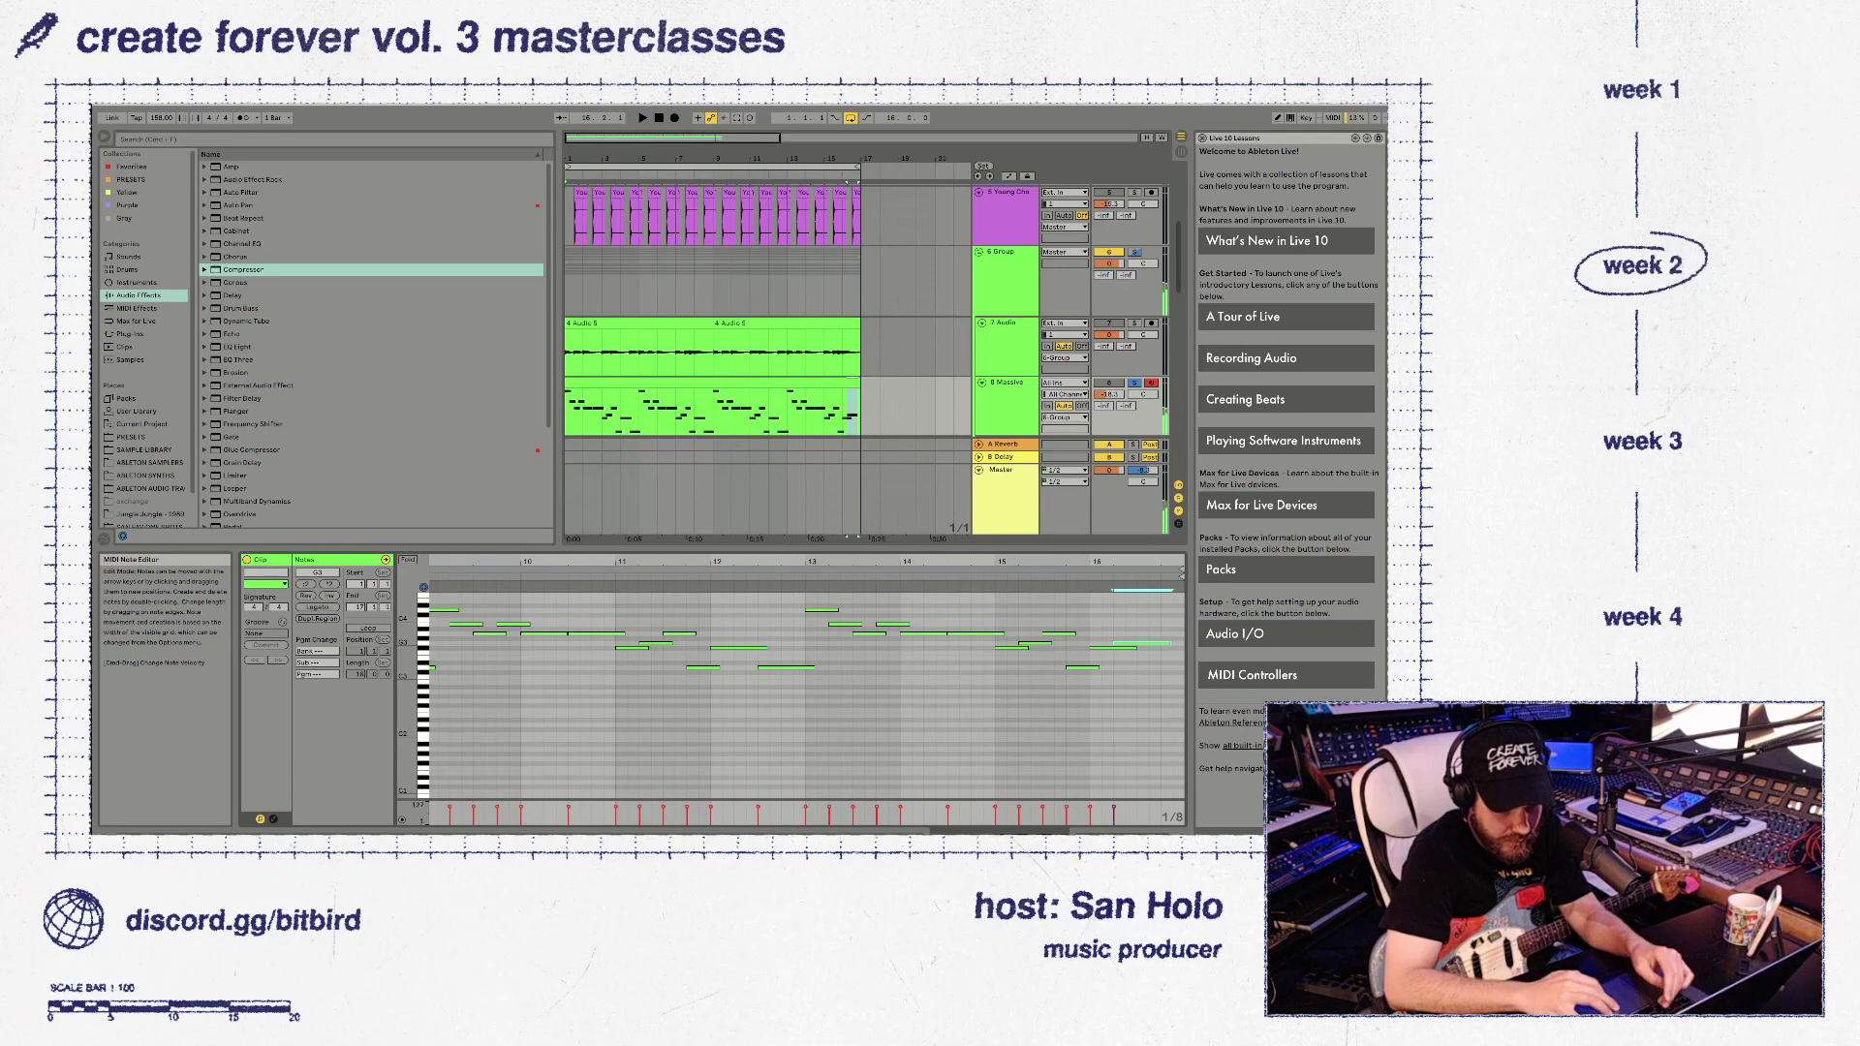
pyautogui.press('Right')
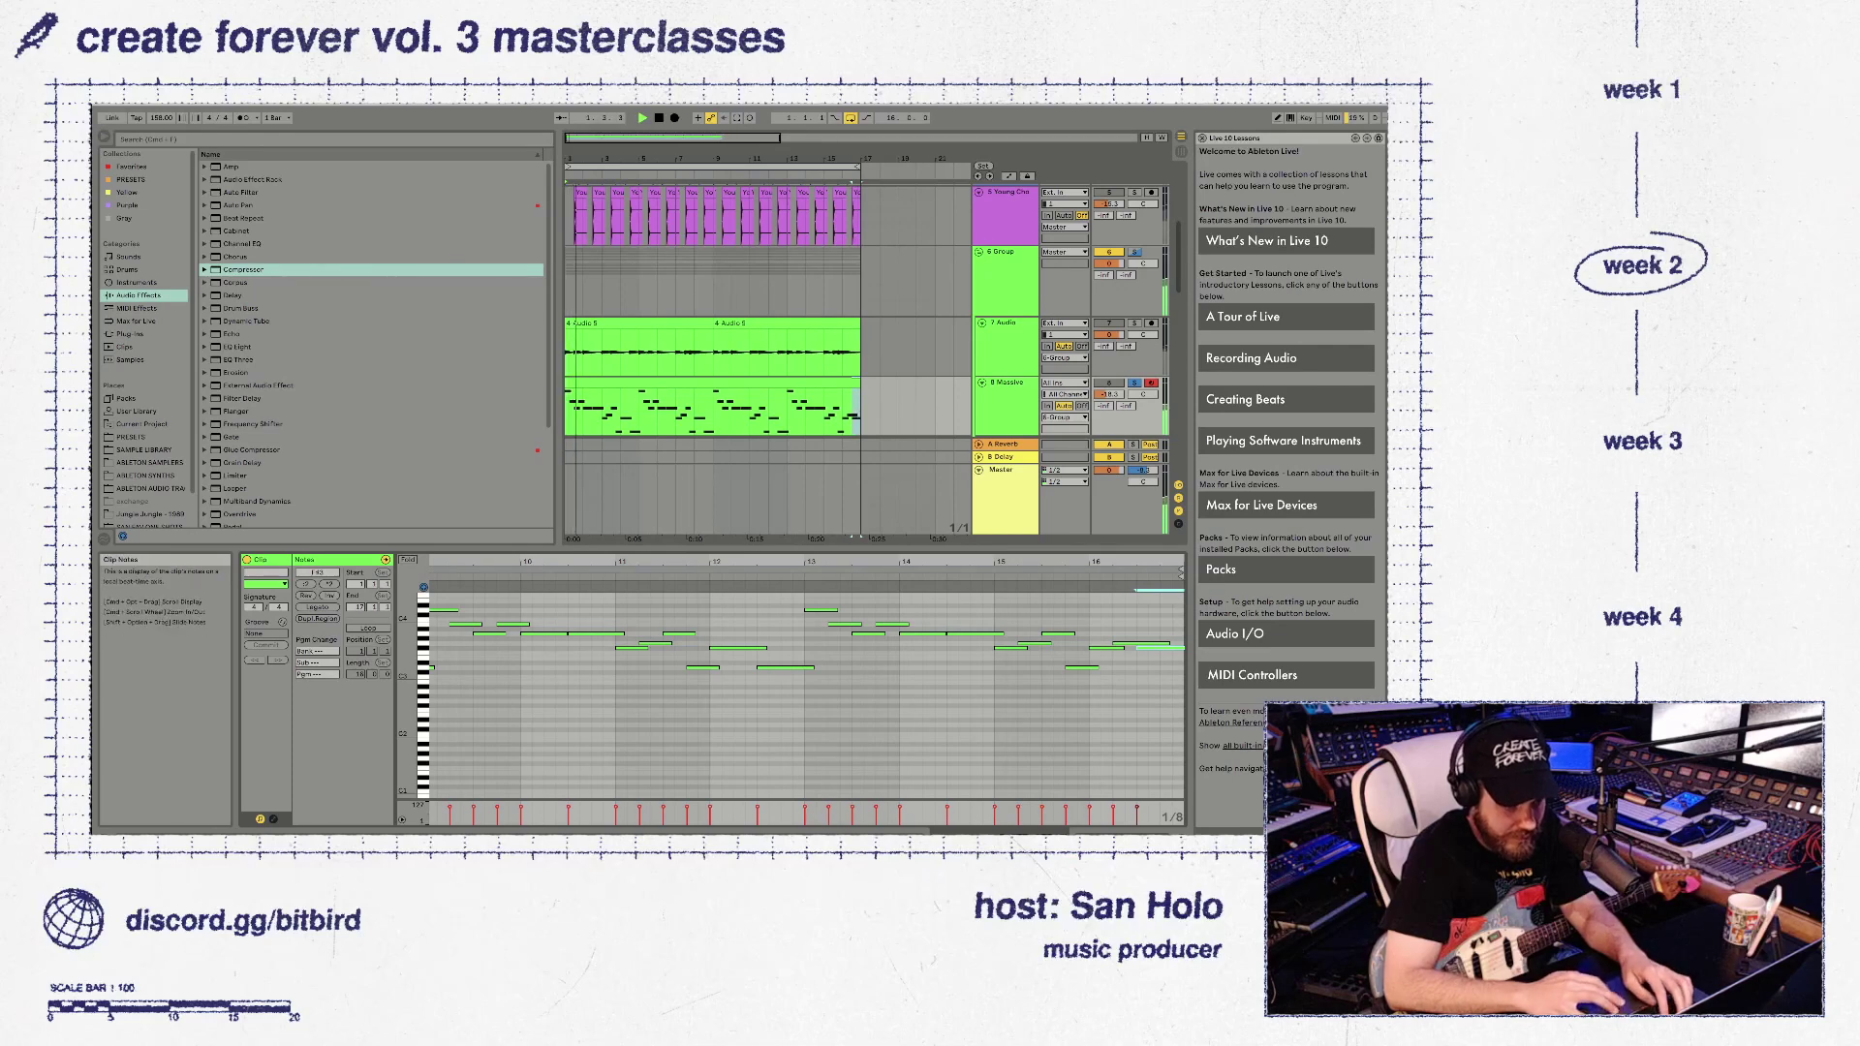
# Split the Massive clip at bar 9 and copy its last eight bars over the first eight
pyautogui.moveTo(842, 412); pyautogui.dragTo(713, 412)
pyautogui.moveTo(842, 411); pyautogui.dragTo(861, 411)
pyautogui.press('super+e')
pyautogui.scroll(-1, 775, 388)
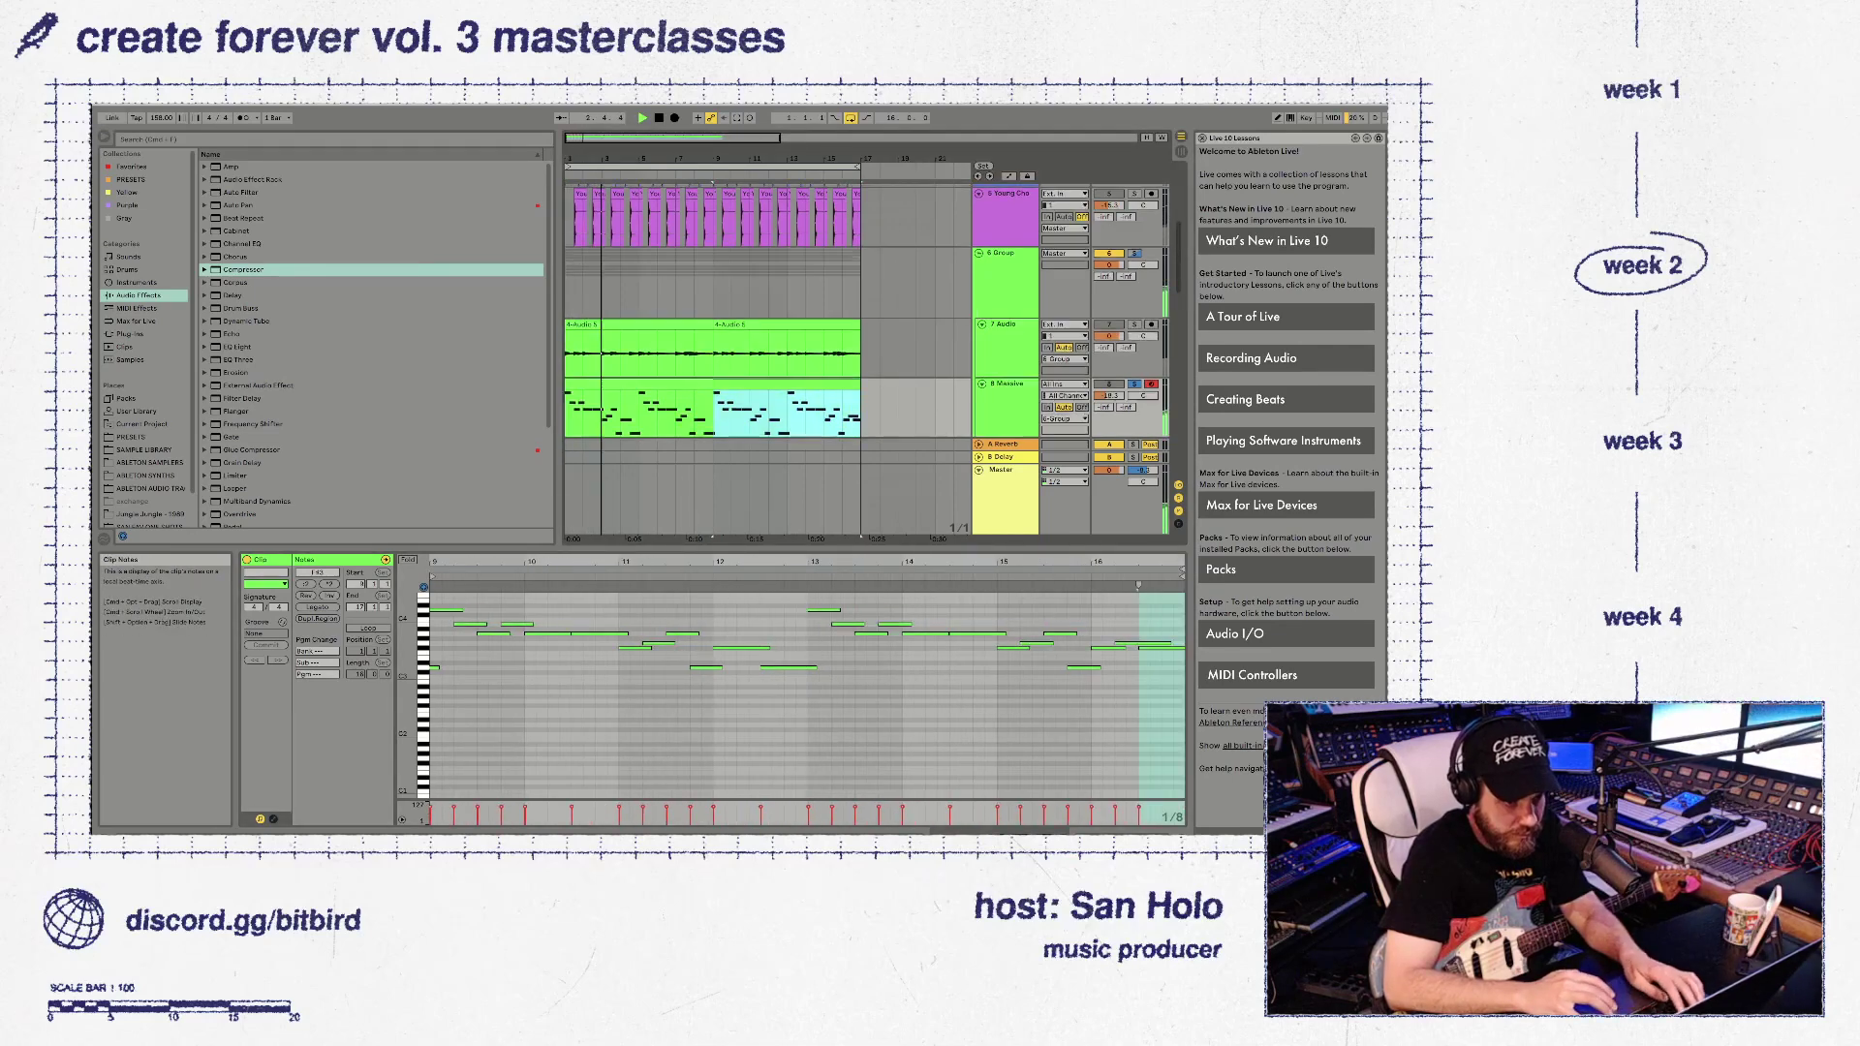
pyautogui.moveTo(775, 371); pyautogui.dragTo(627, 371)
# Add the VolumeShaper plug-in from the Favorites collection after the Compressor on the Massive track
pyautogui.hscroll(-1, 628, 393)
pyautogui.click(131, 167)
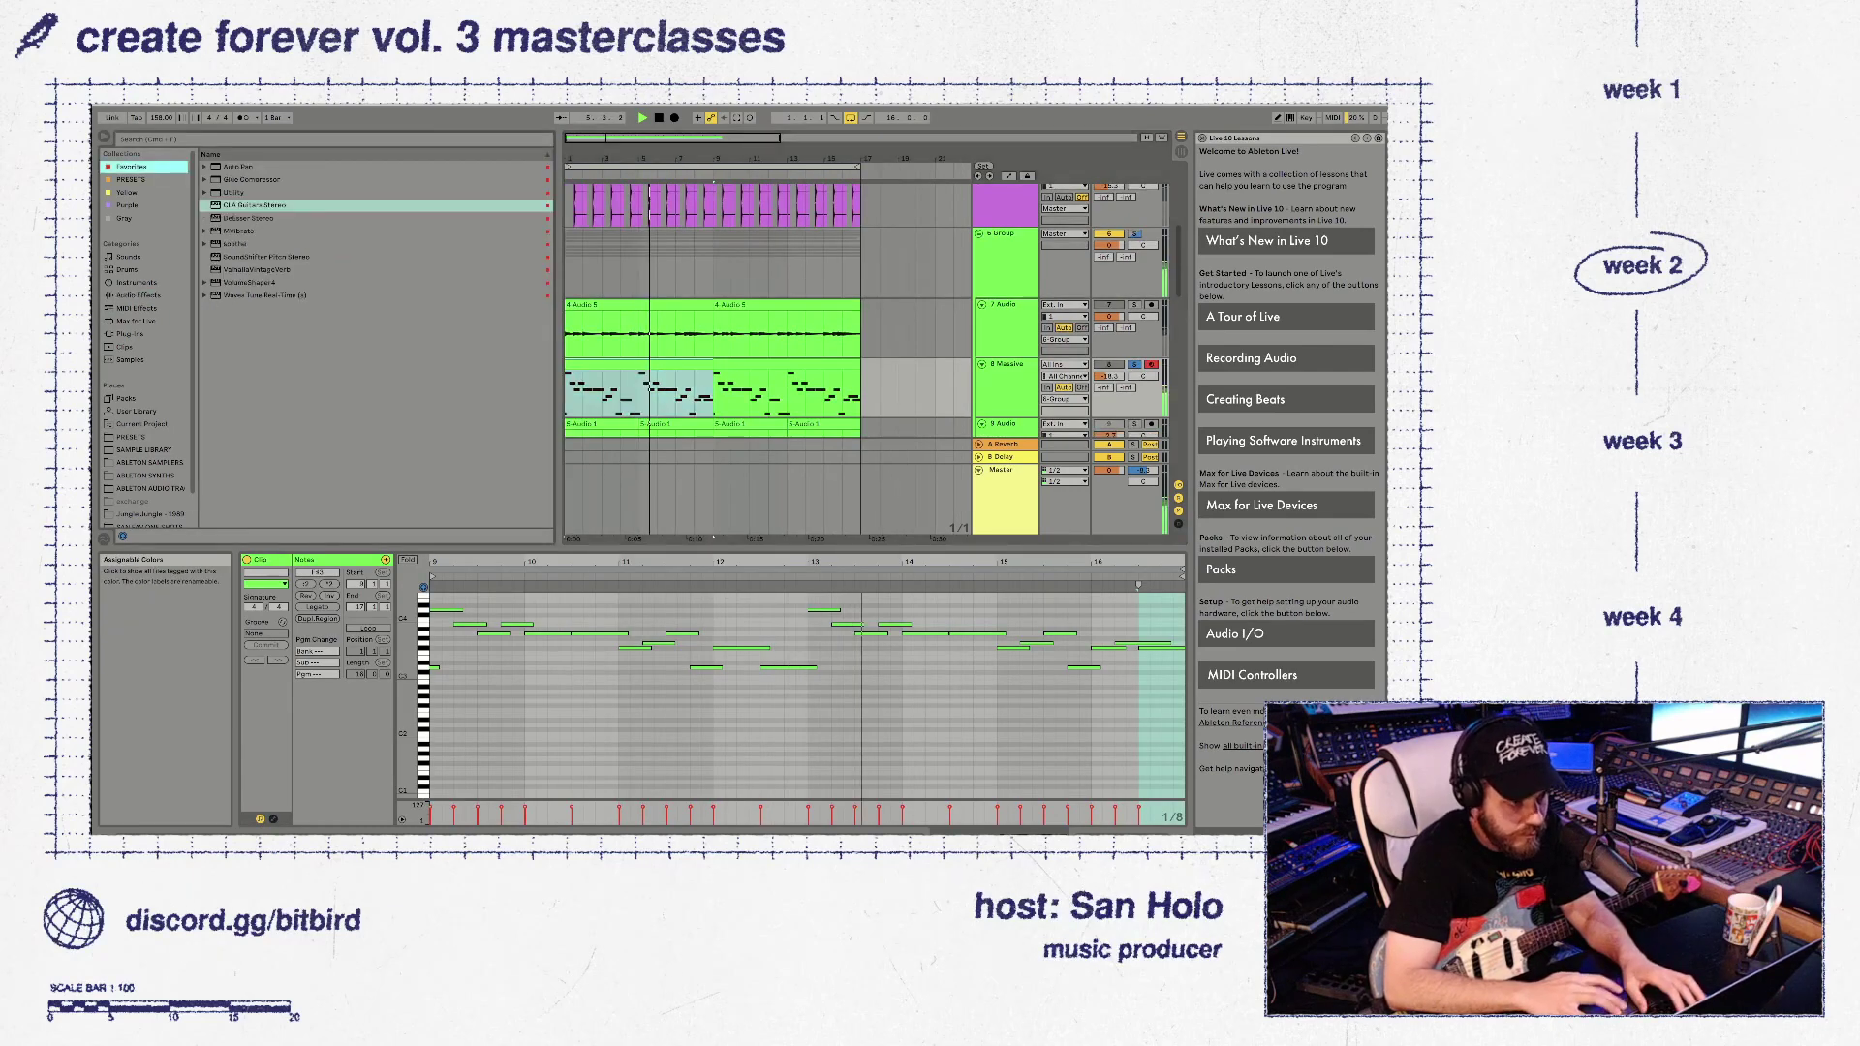
pyautogui.doubleClick(249, 282)
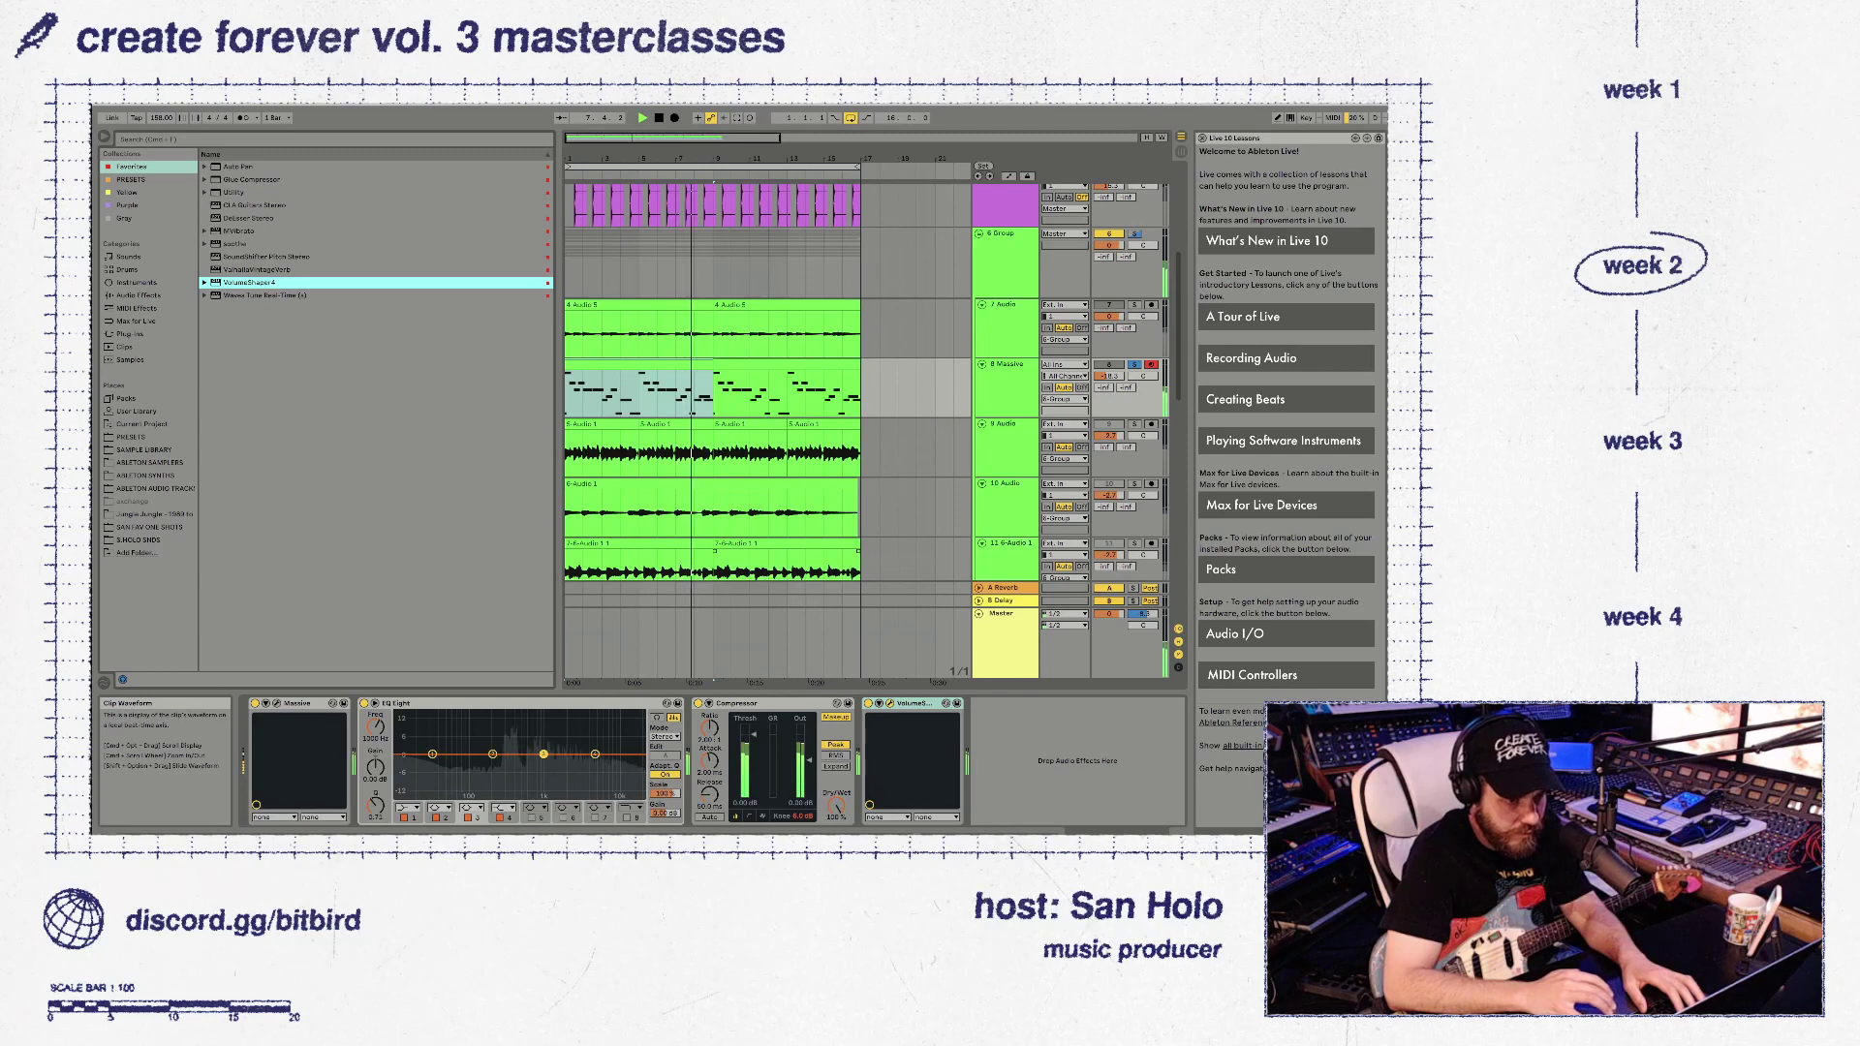
# Unsolo the Massive track and play it back with the other tracks, with its VolumeShaper selected
pyautogui.click(1135, 364)
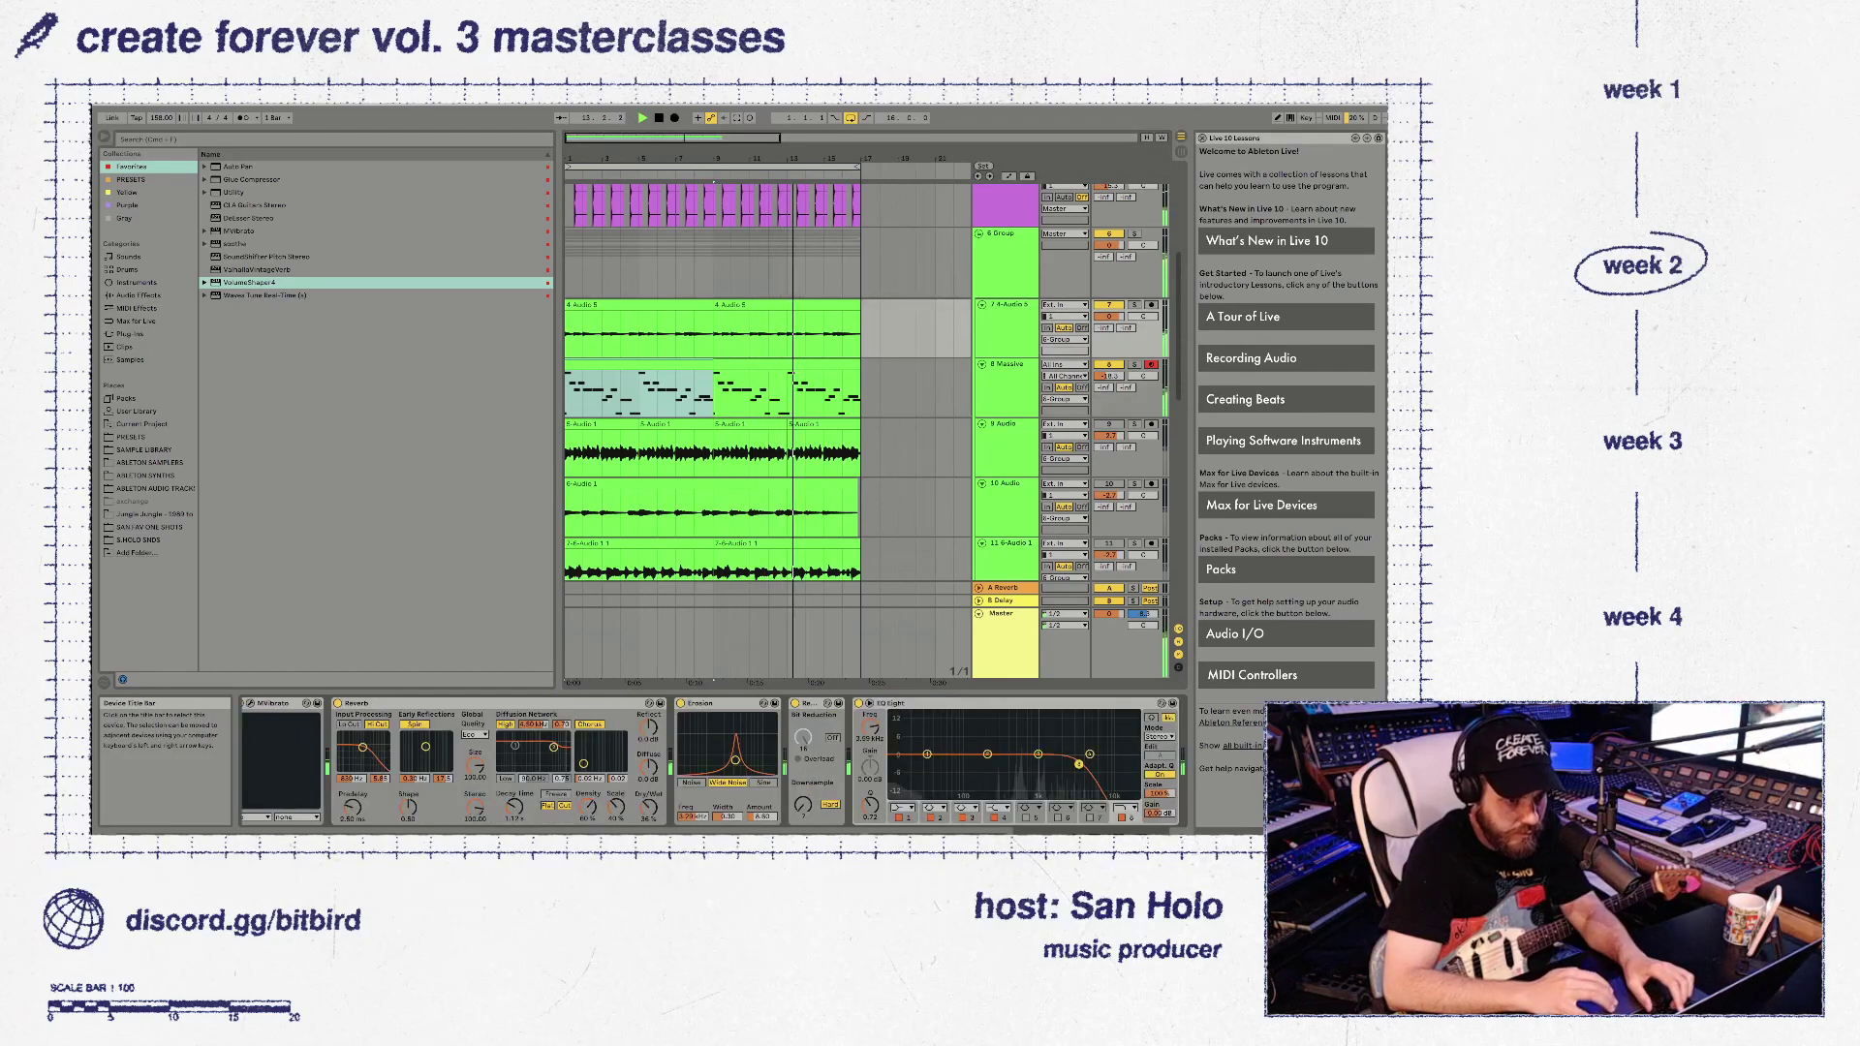
pyautogui.click(1007, 364)
pyautogui.click(914, 704)
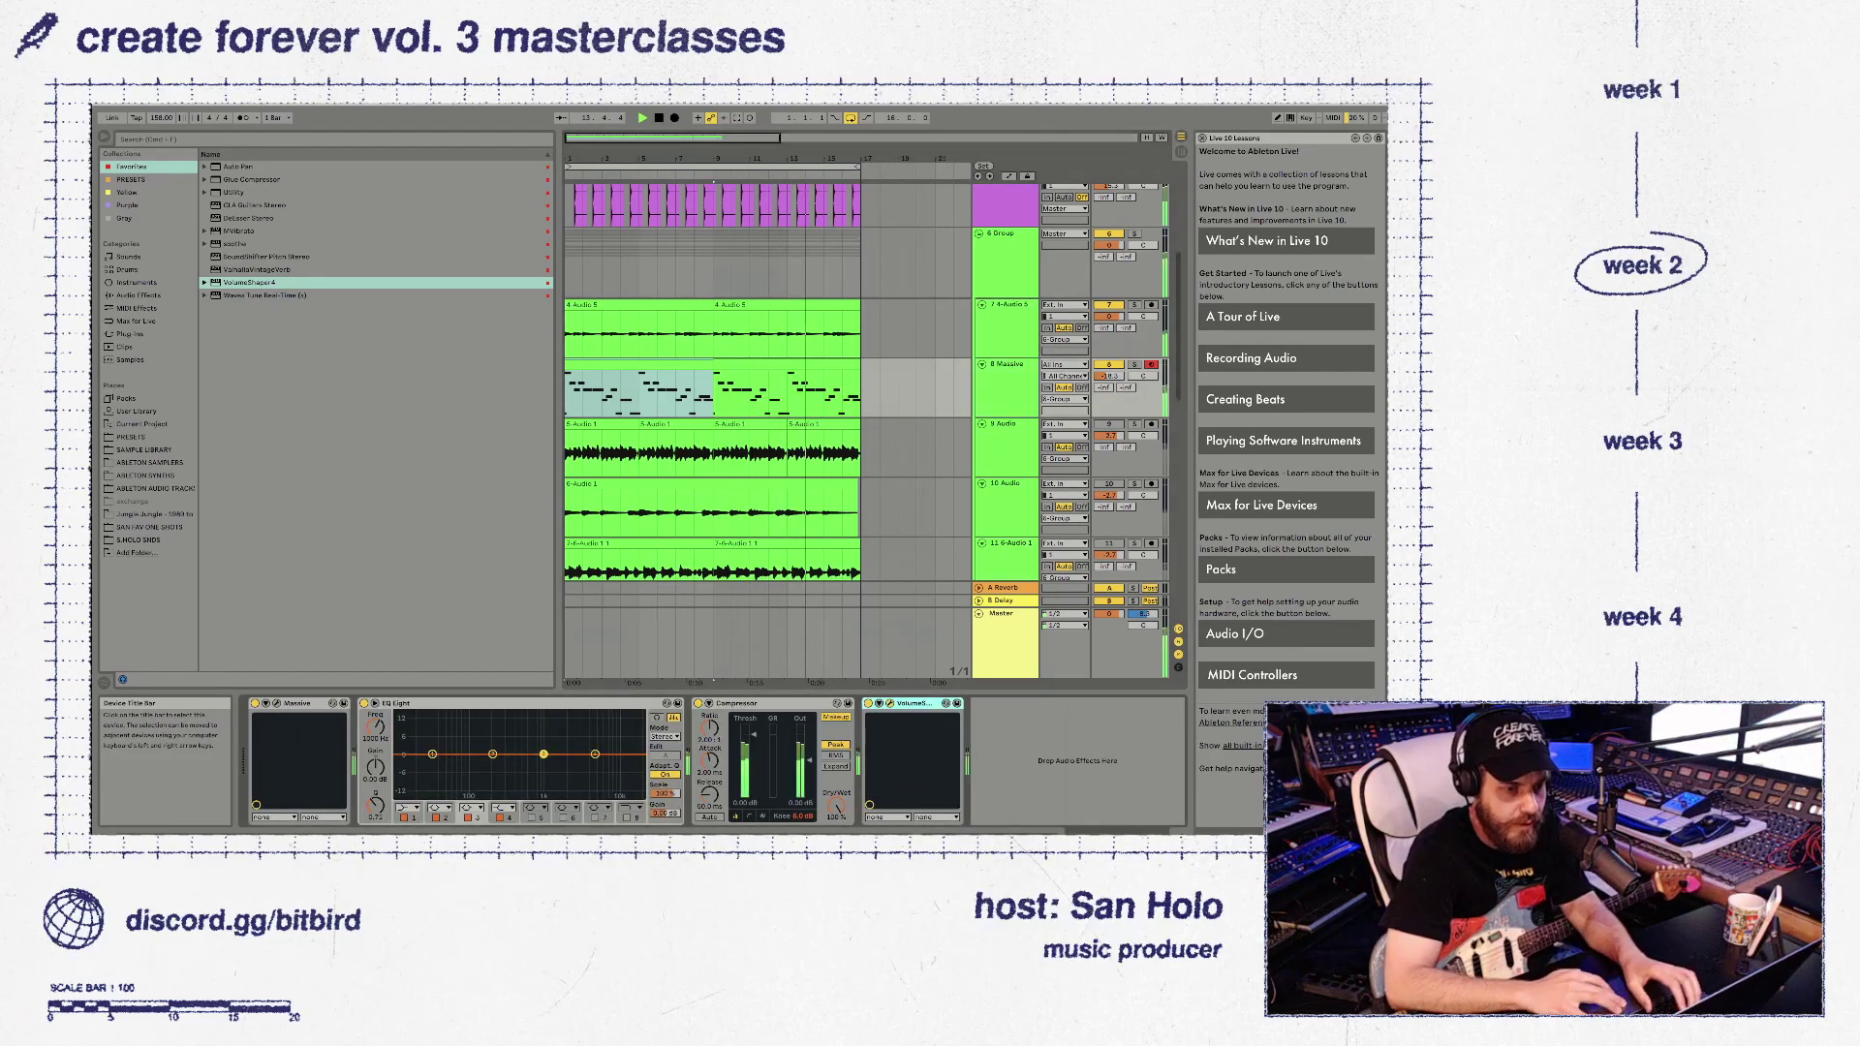
pyautogui.press('space')
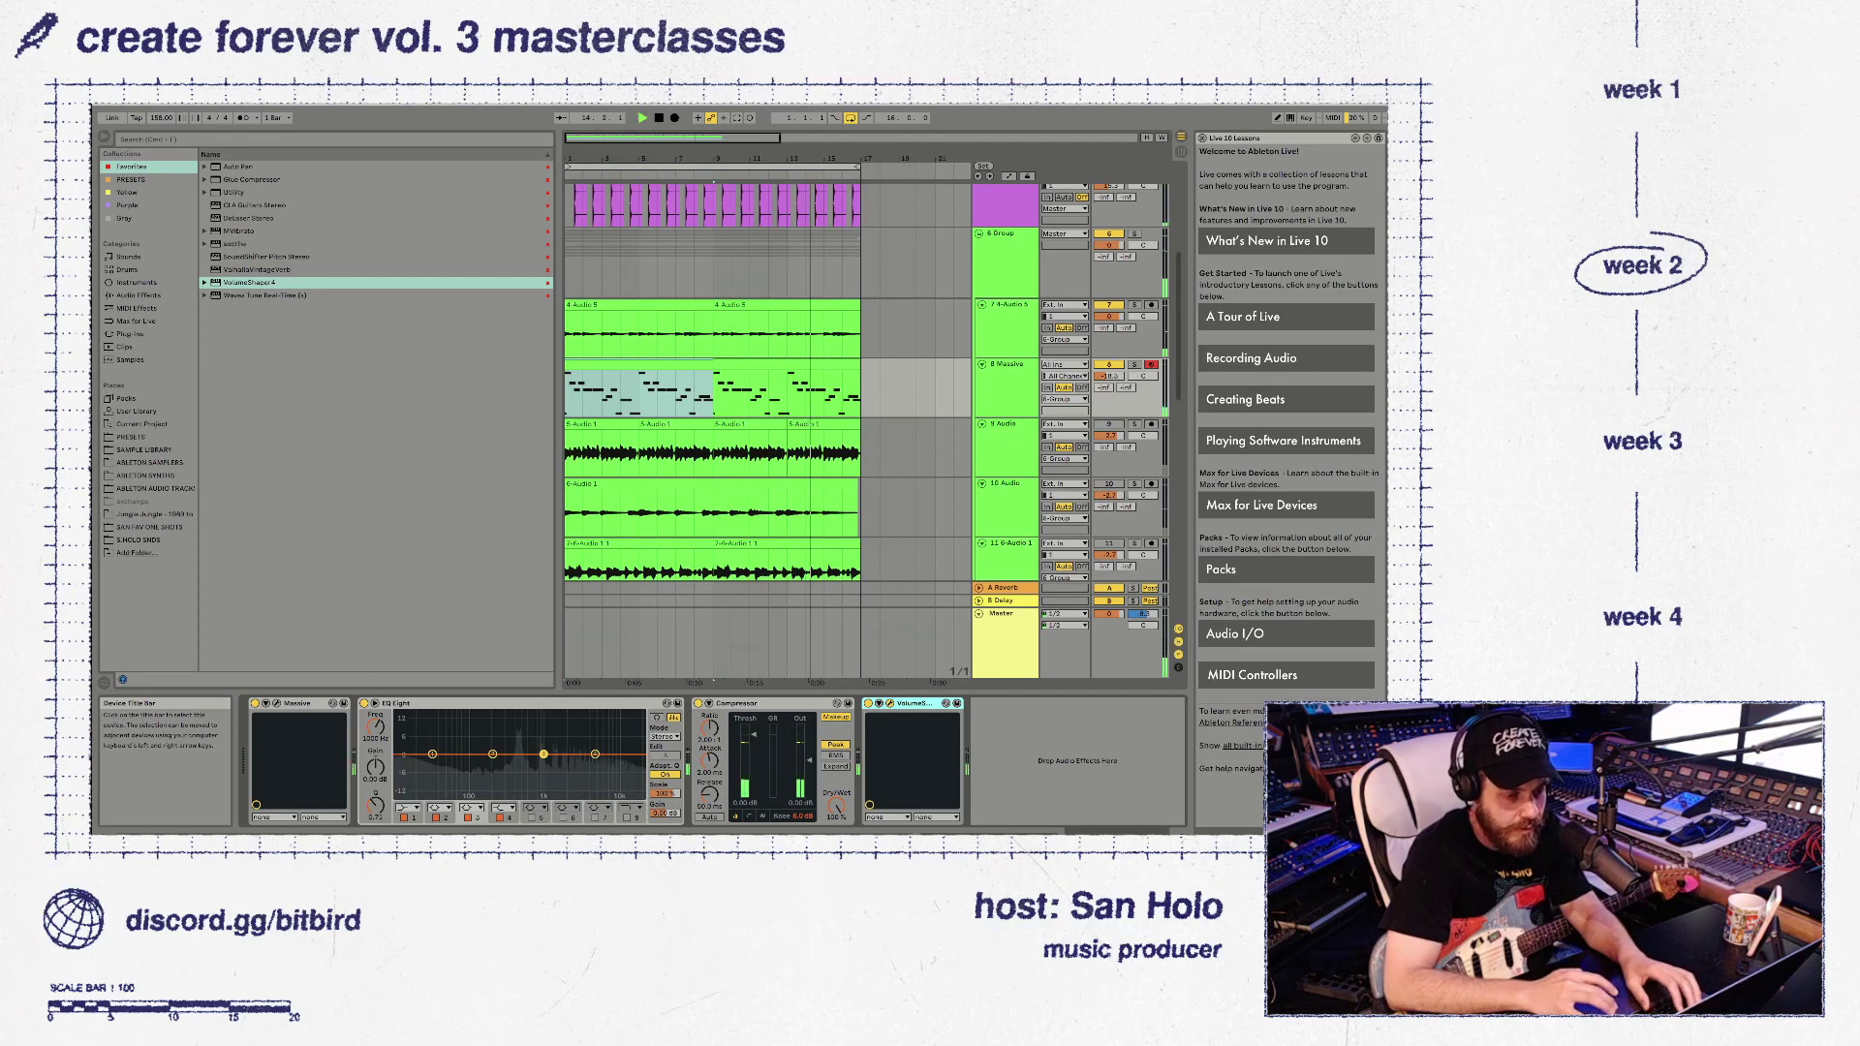
pyautogui.press('space')
# Duplicate the VolumeShaper on the 6 Group track until it has four instances, playing back in between
pyautogui.click(1007, 234)
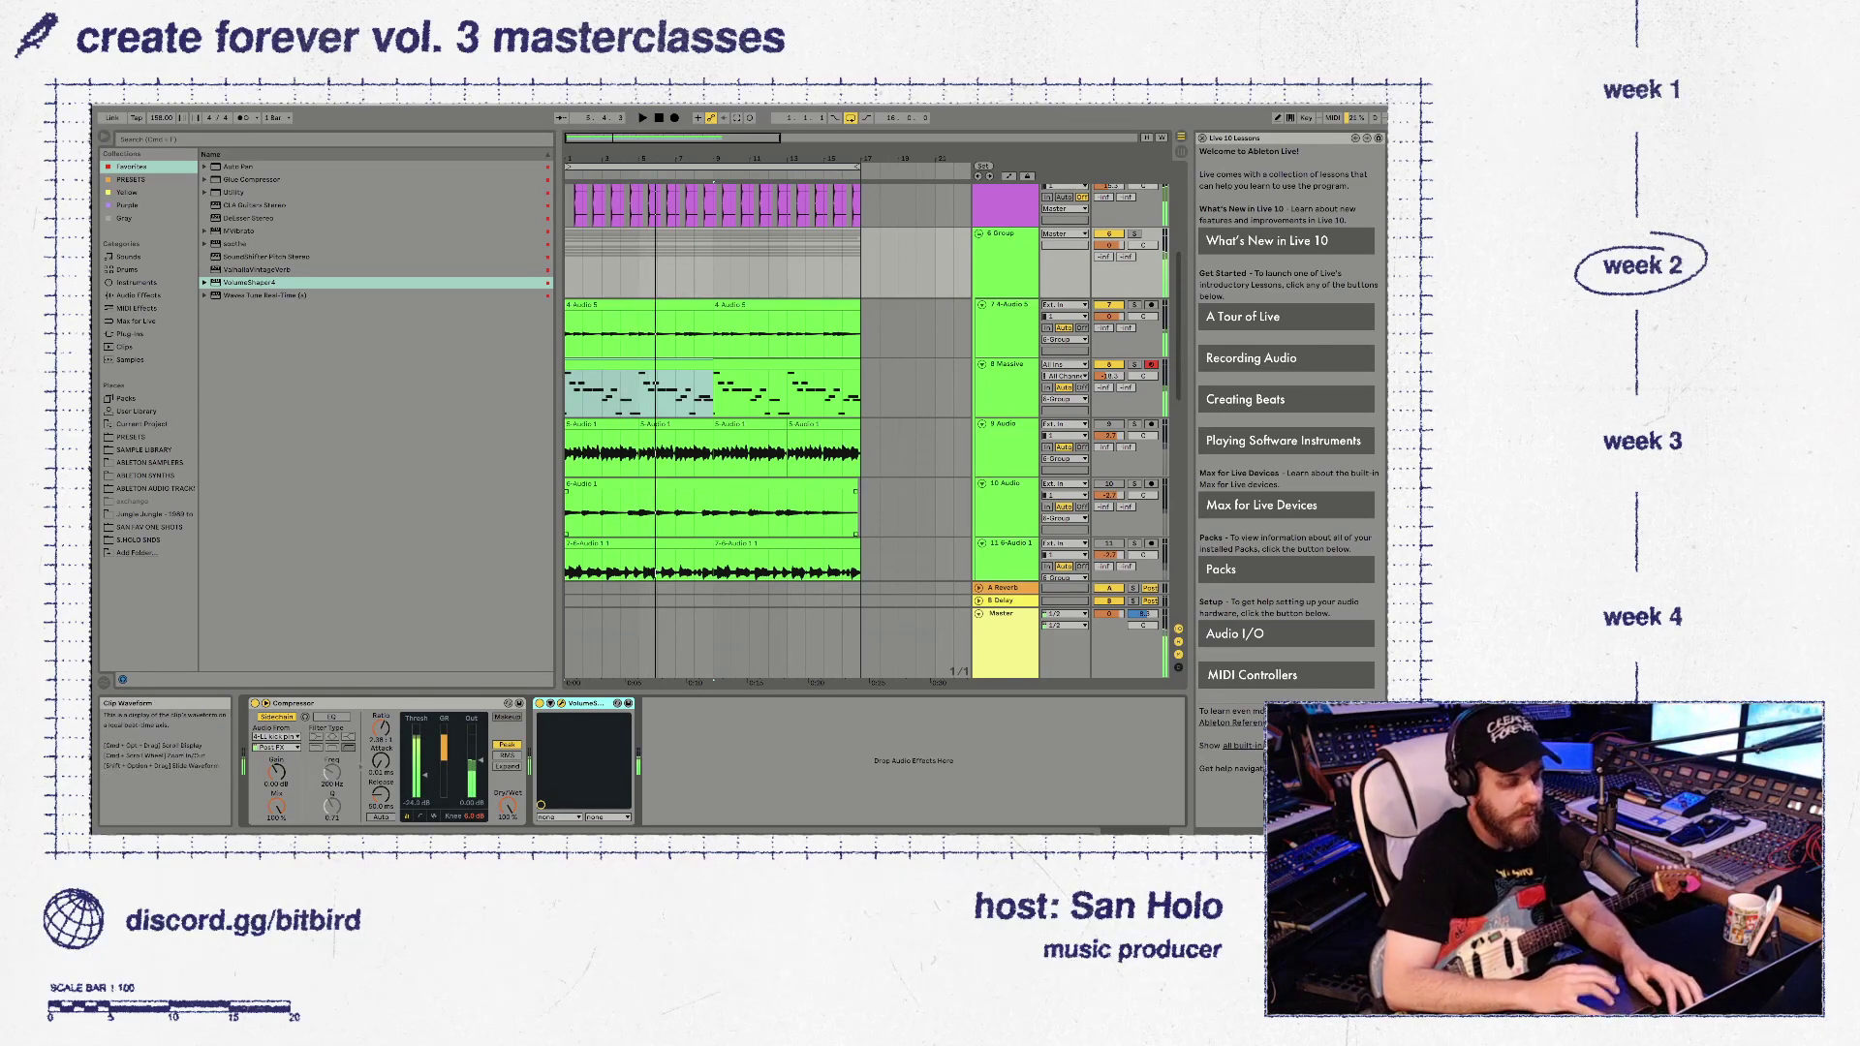
pyautogui.hotkey('ctrl', 'd')
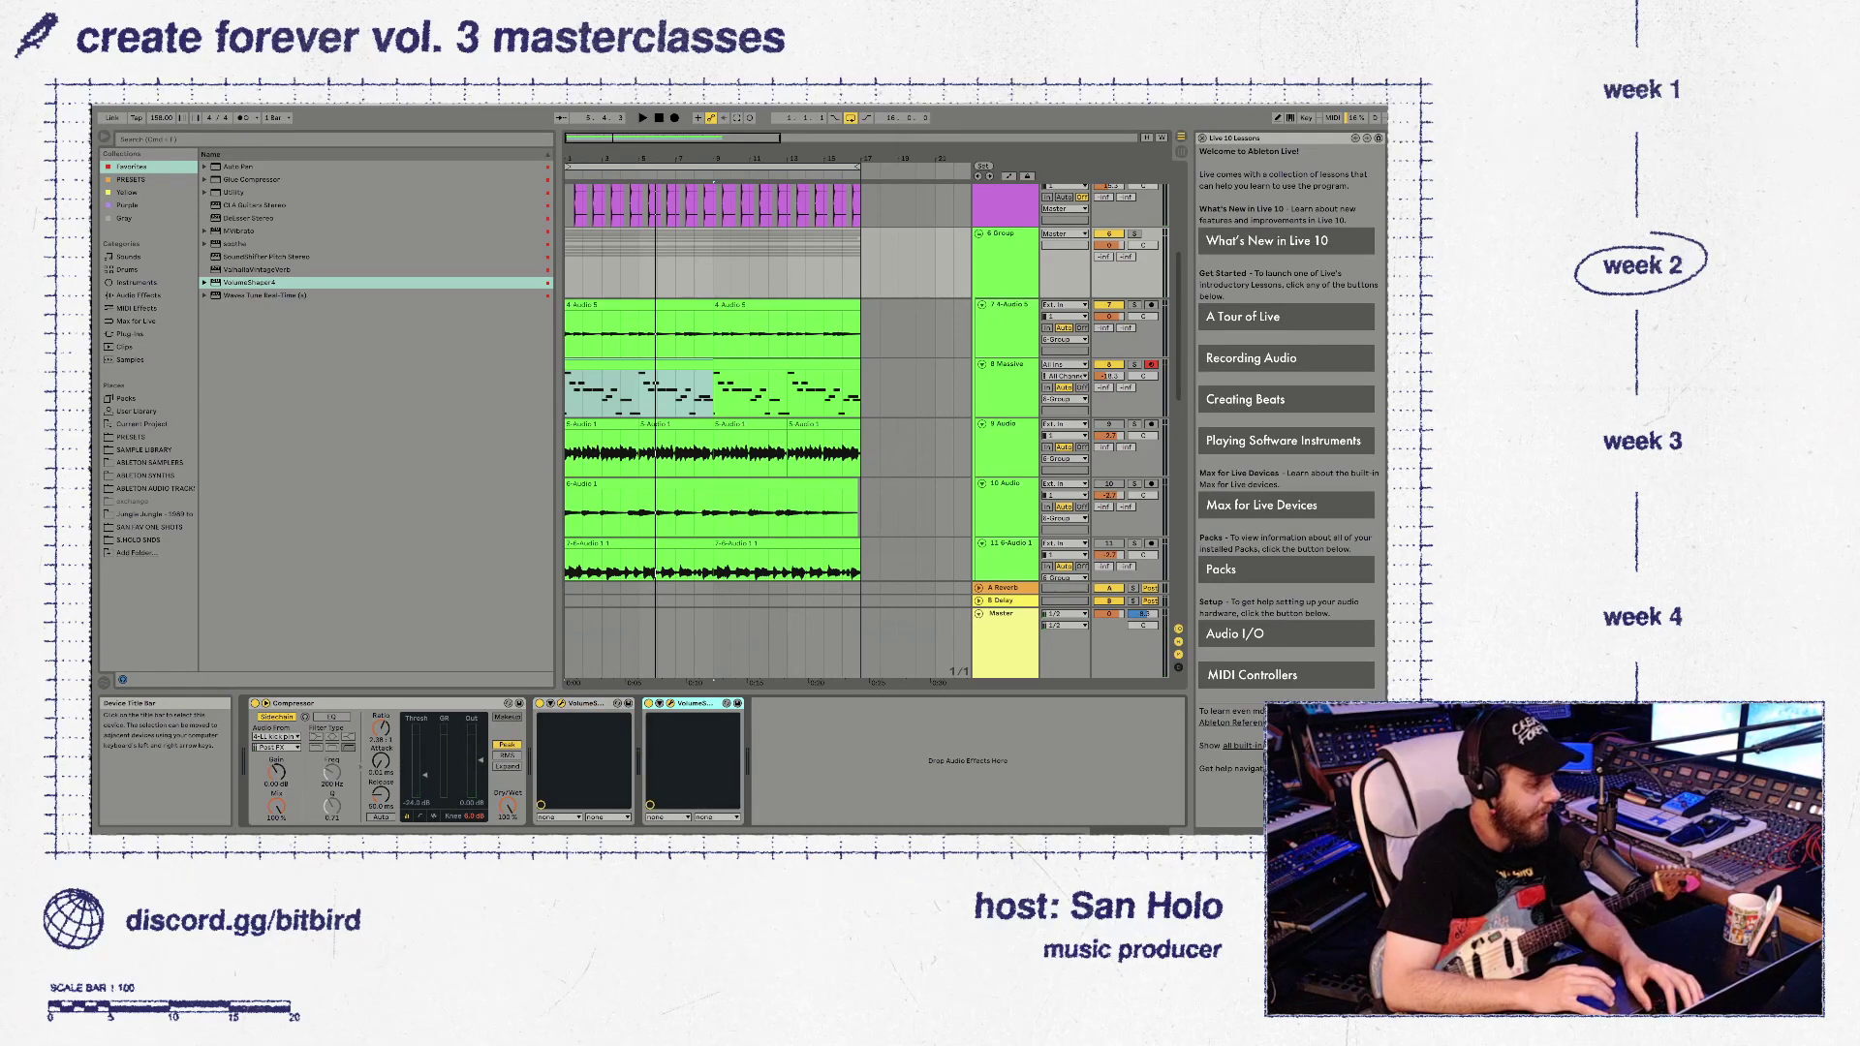
pyautogui.press('space')
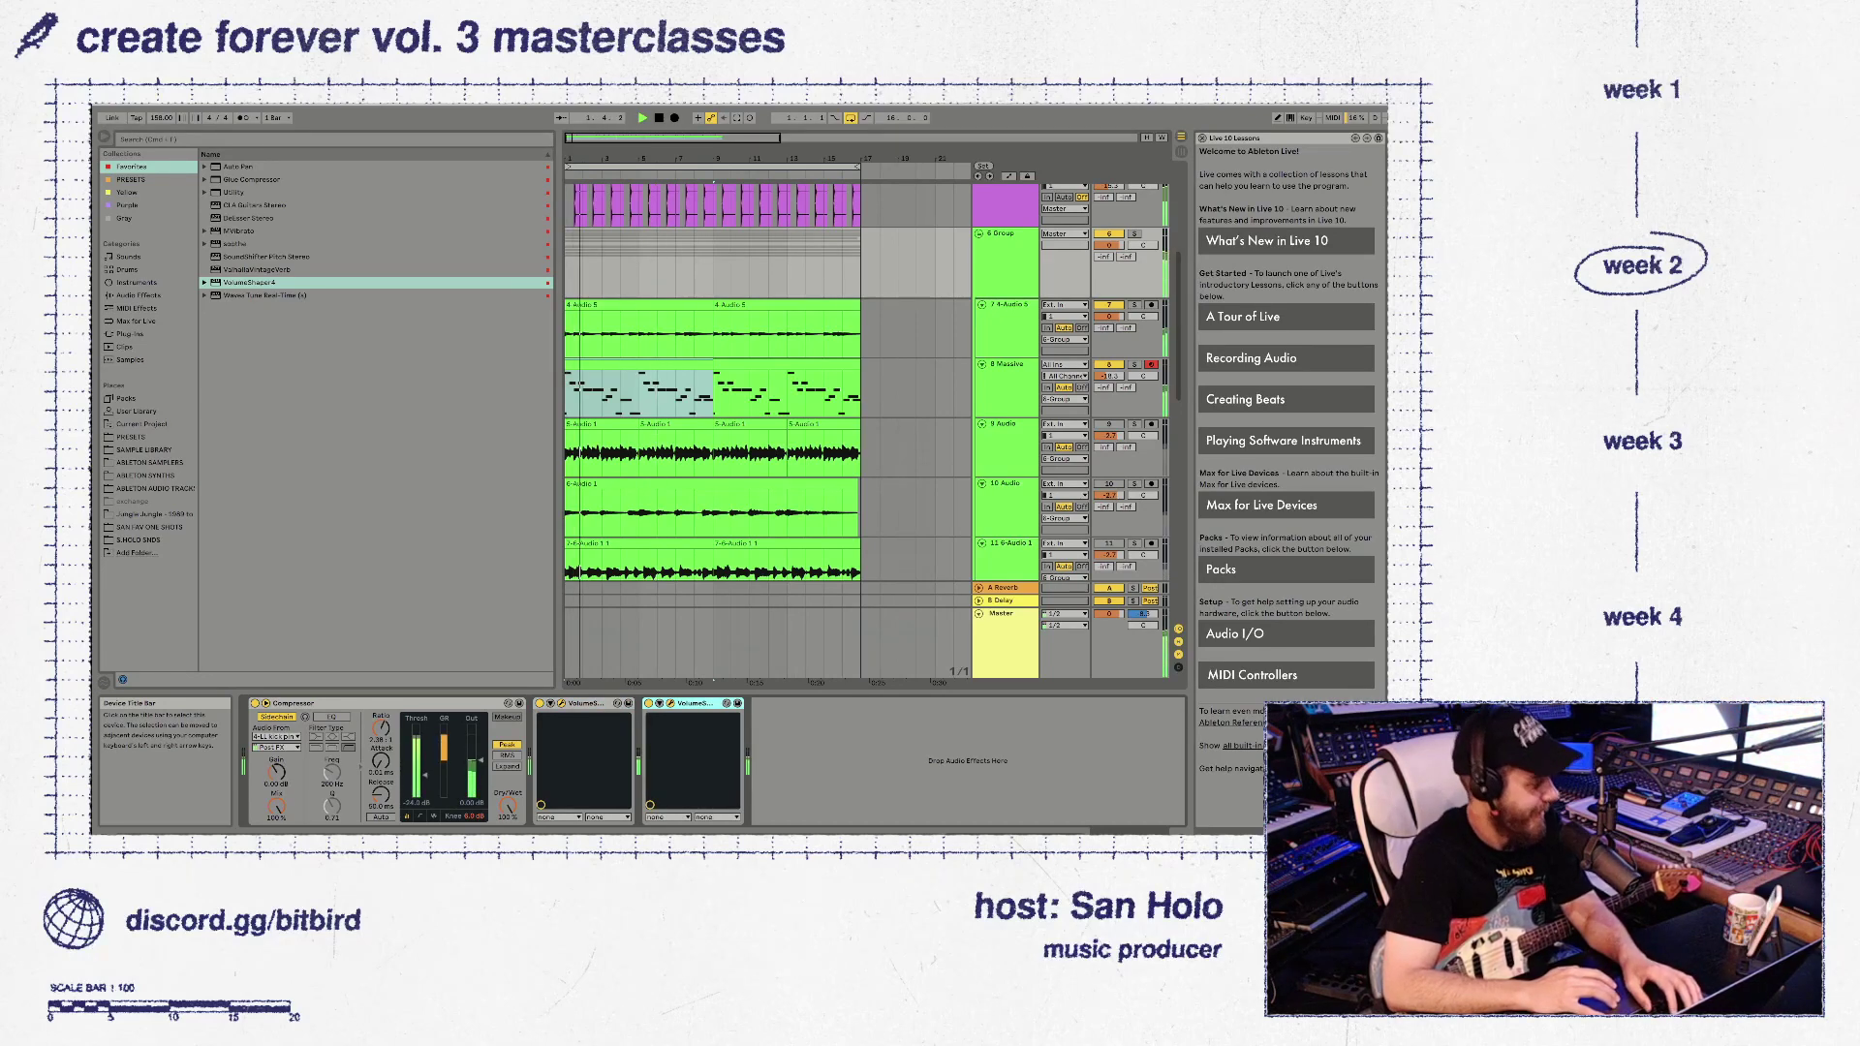
pyautogui.click(587, 703)
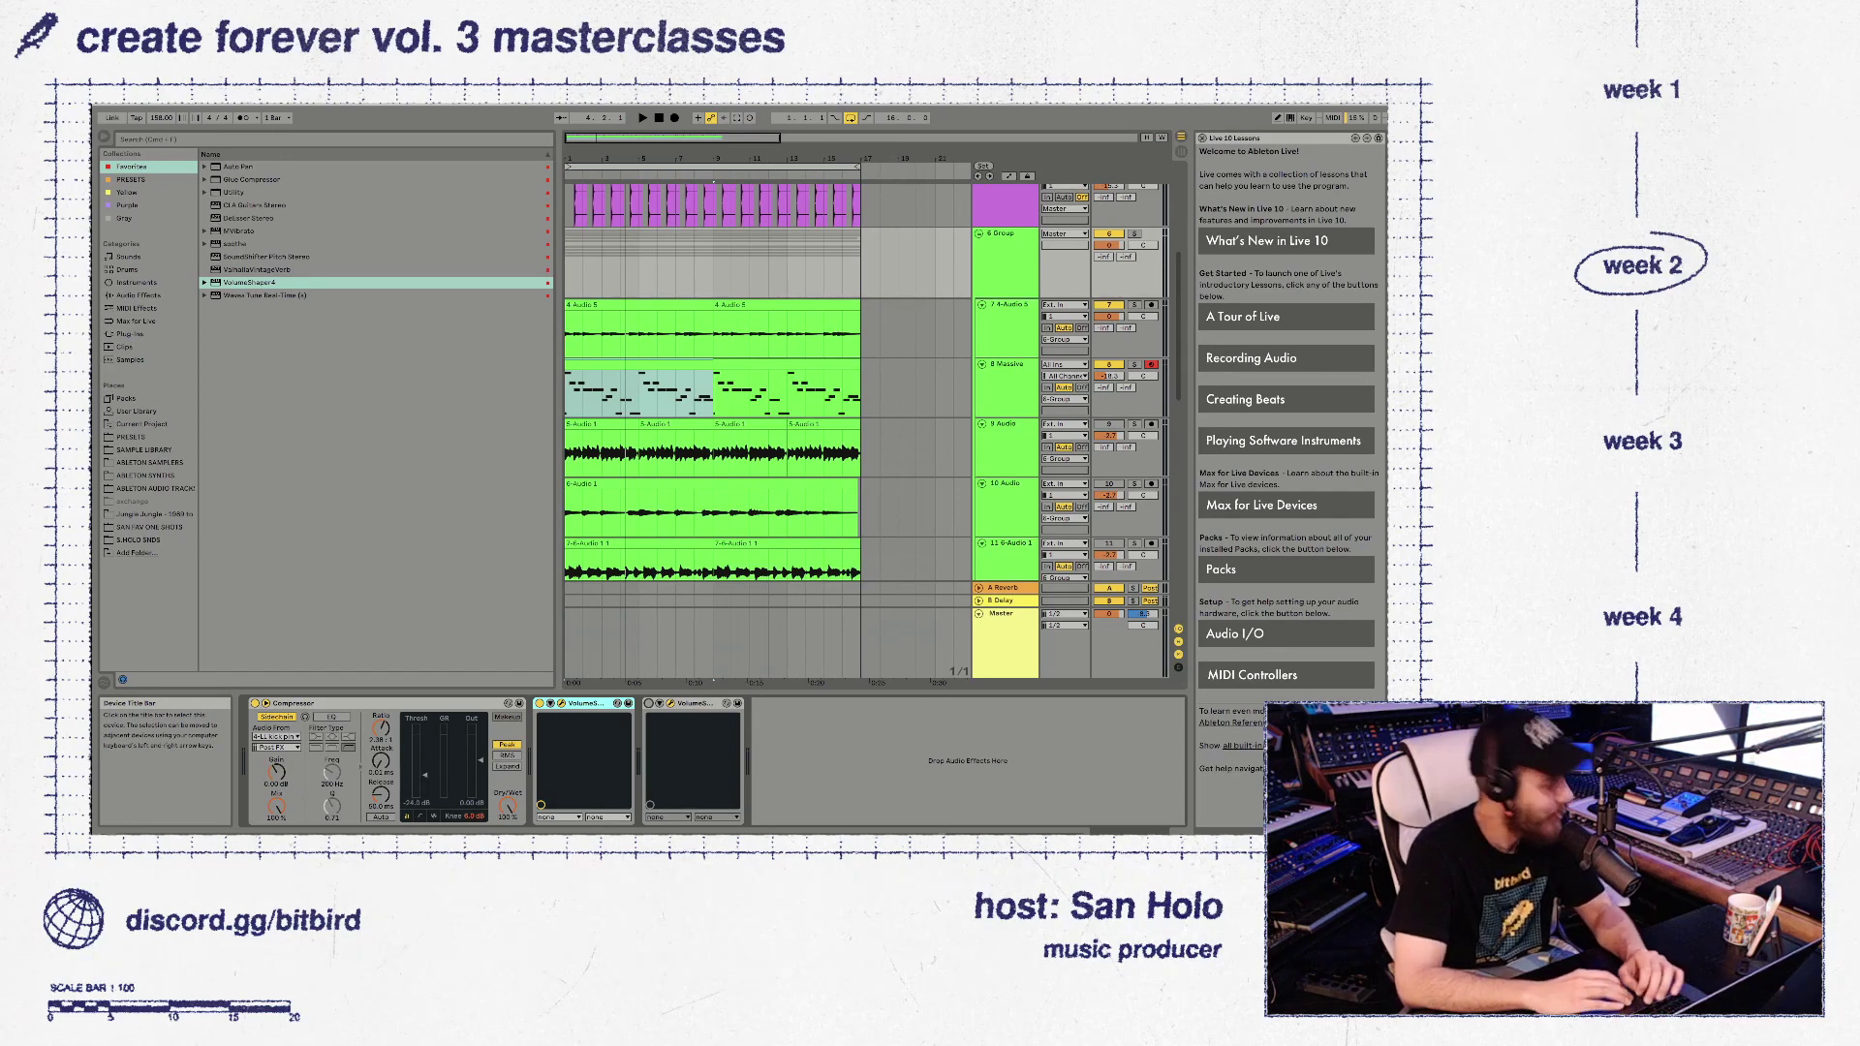
pyautogui.press('space')
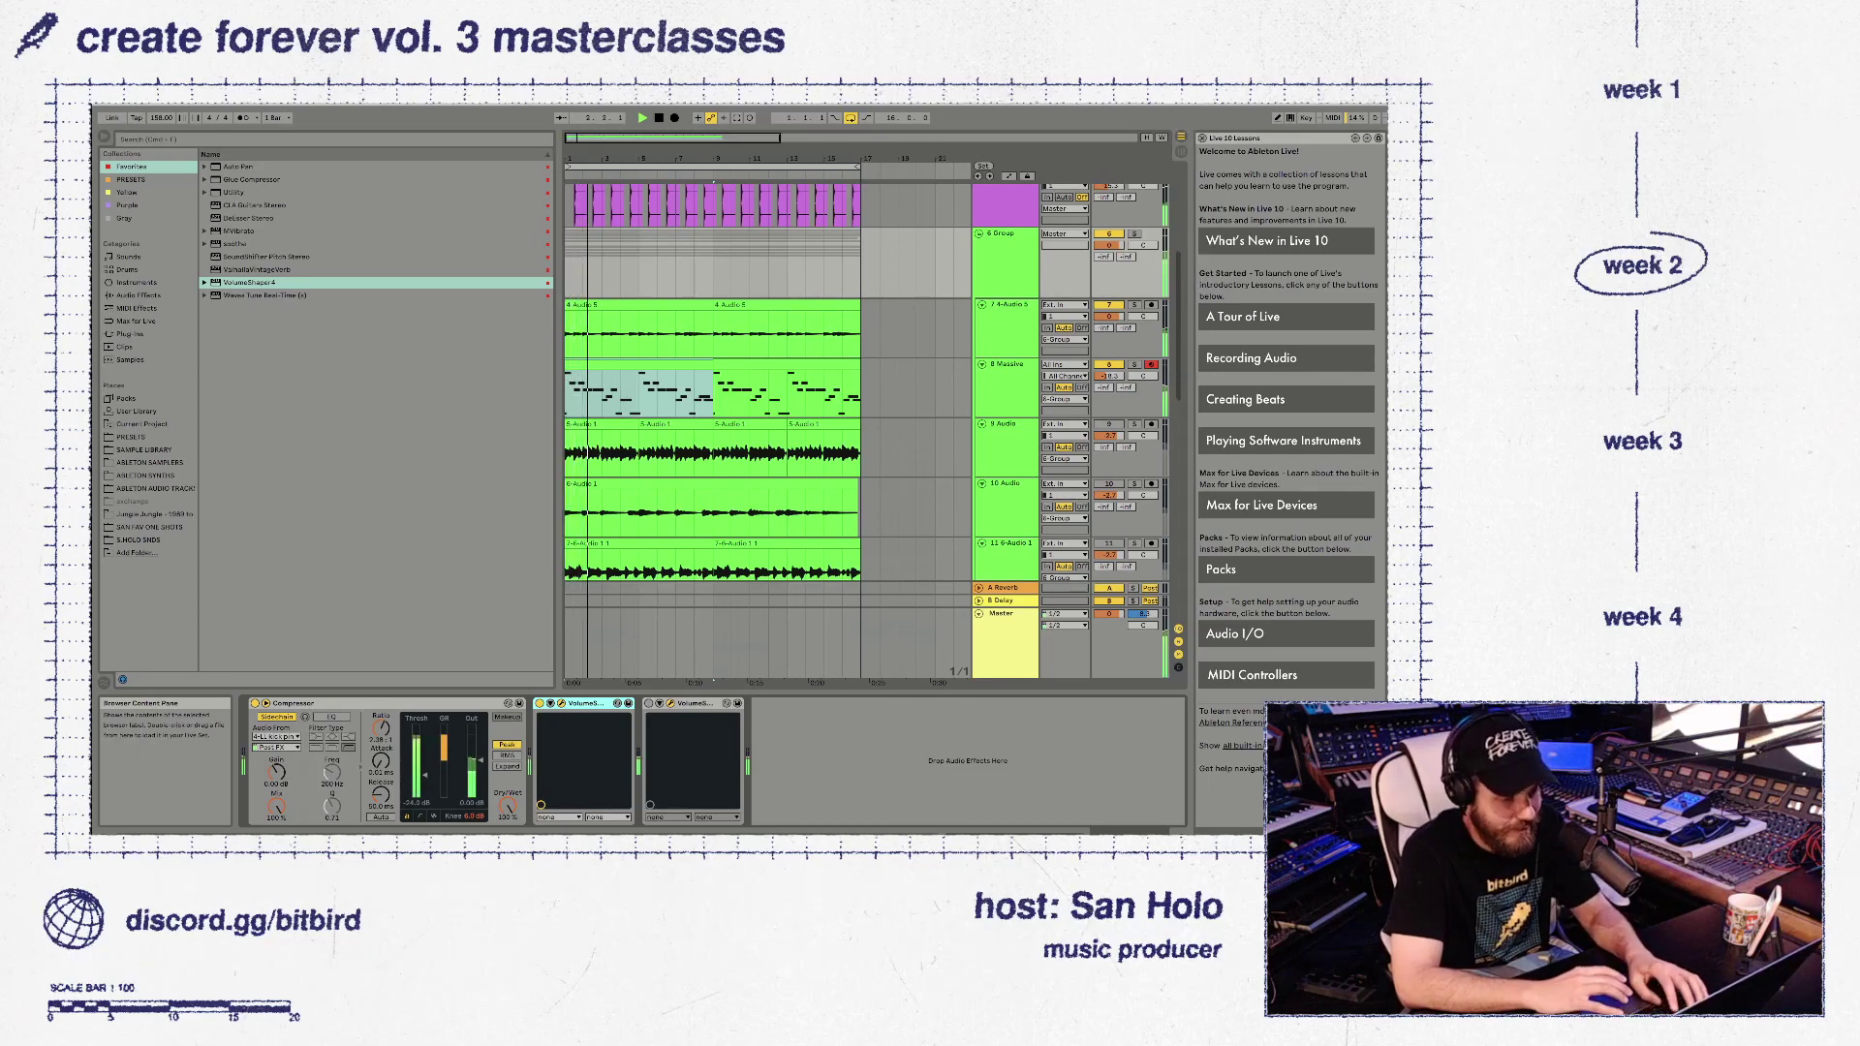
pyautogui.hotkey('ctrl', 'd')
pyautogui.hotkey('ctrl', 'd')
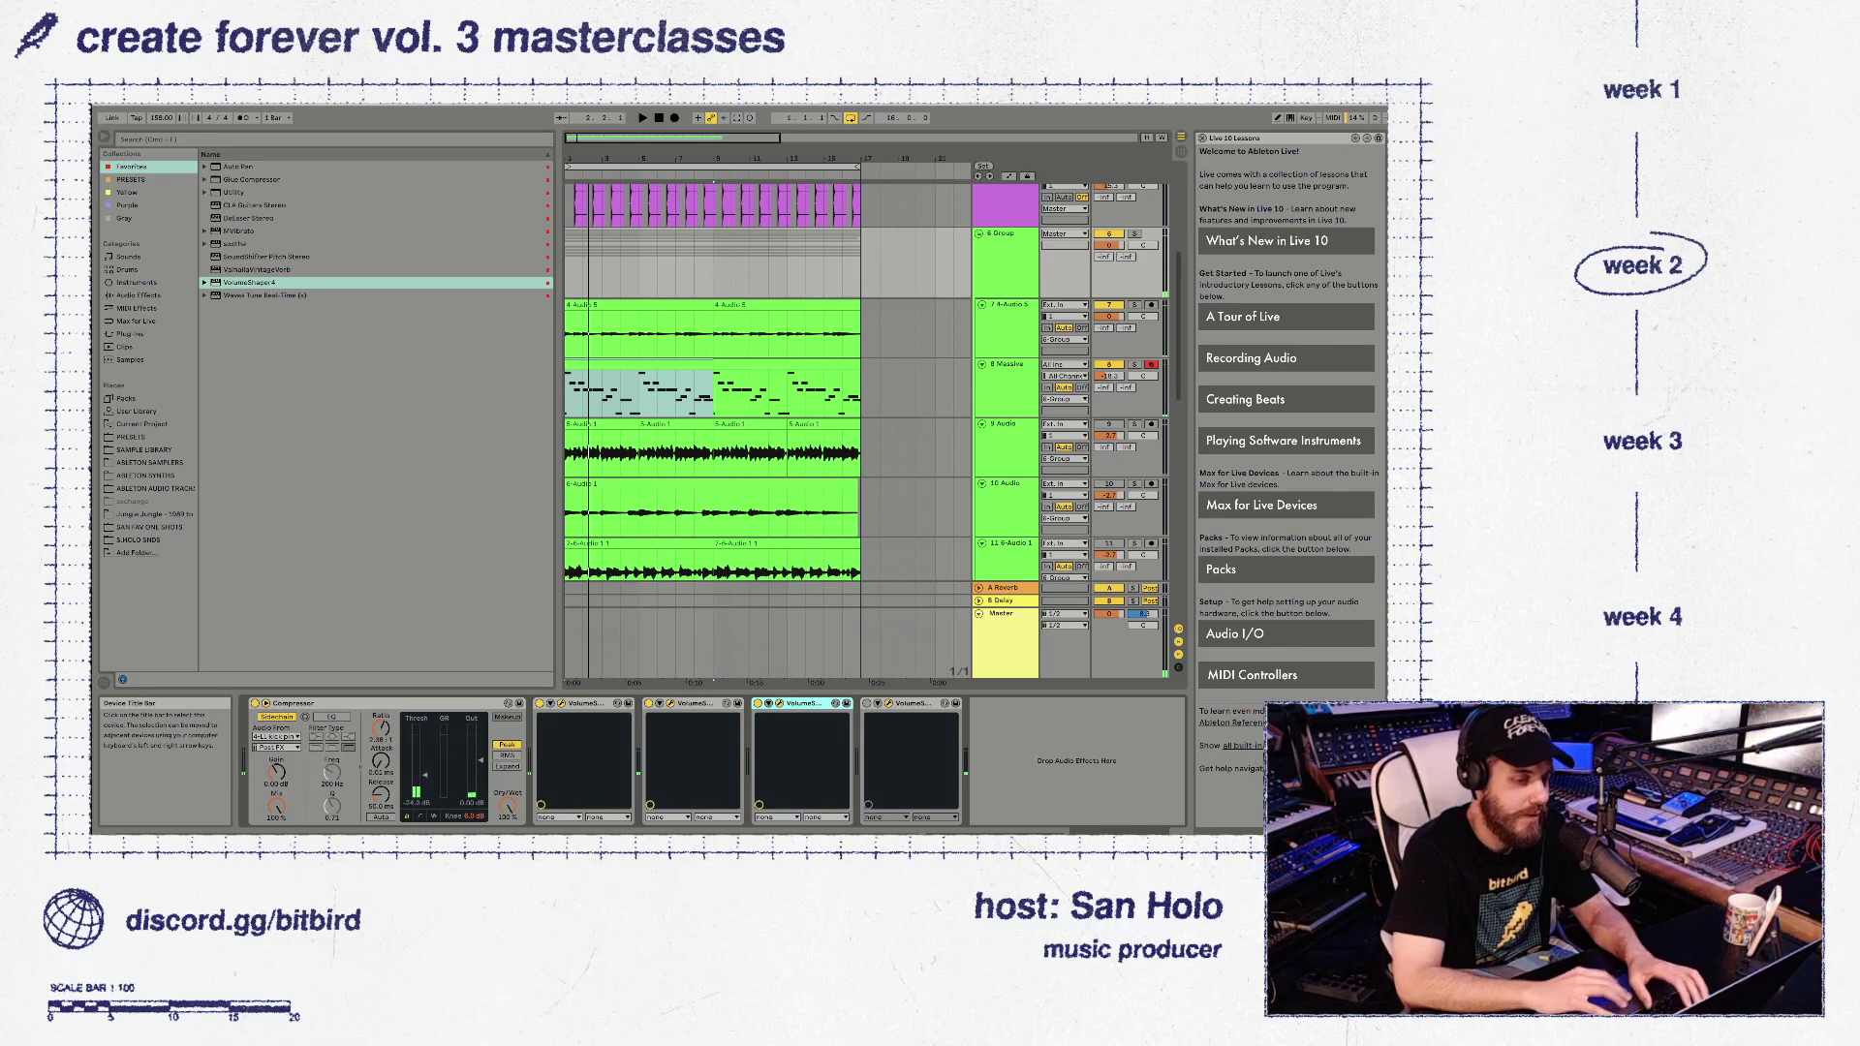
# Switch the 10 Audio track's monitoring to In and on to Off, and show the plug-ins in the browser
pyautogui.click(1047, 506)
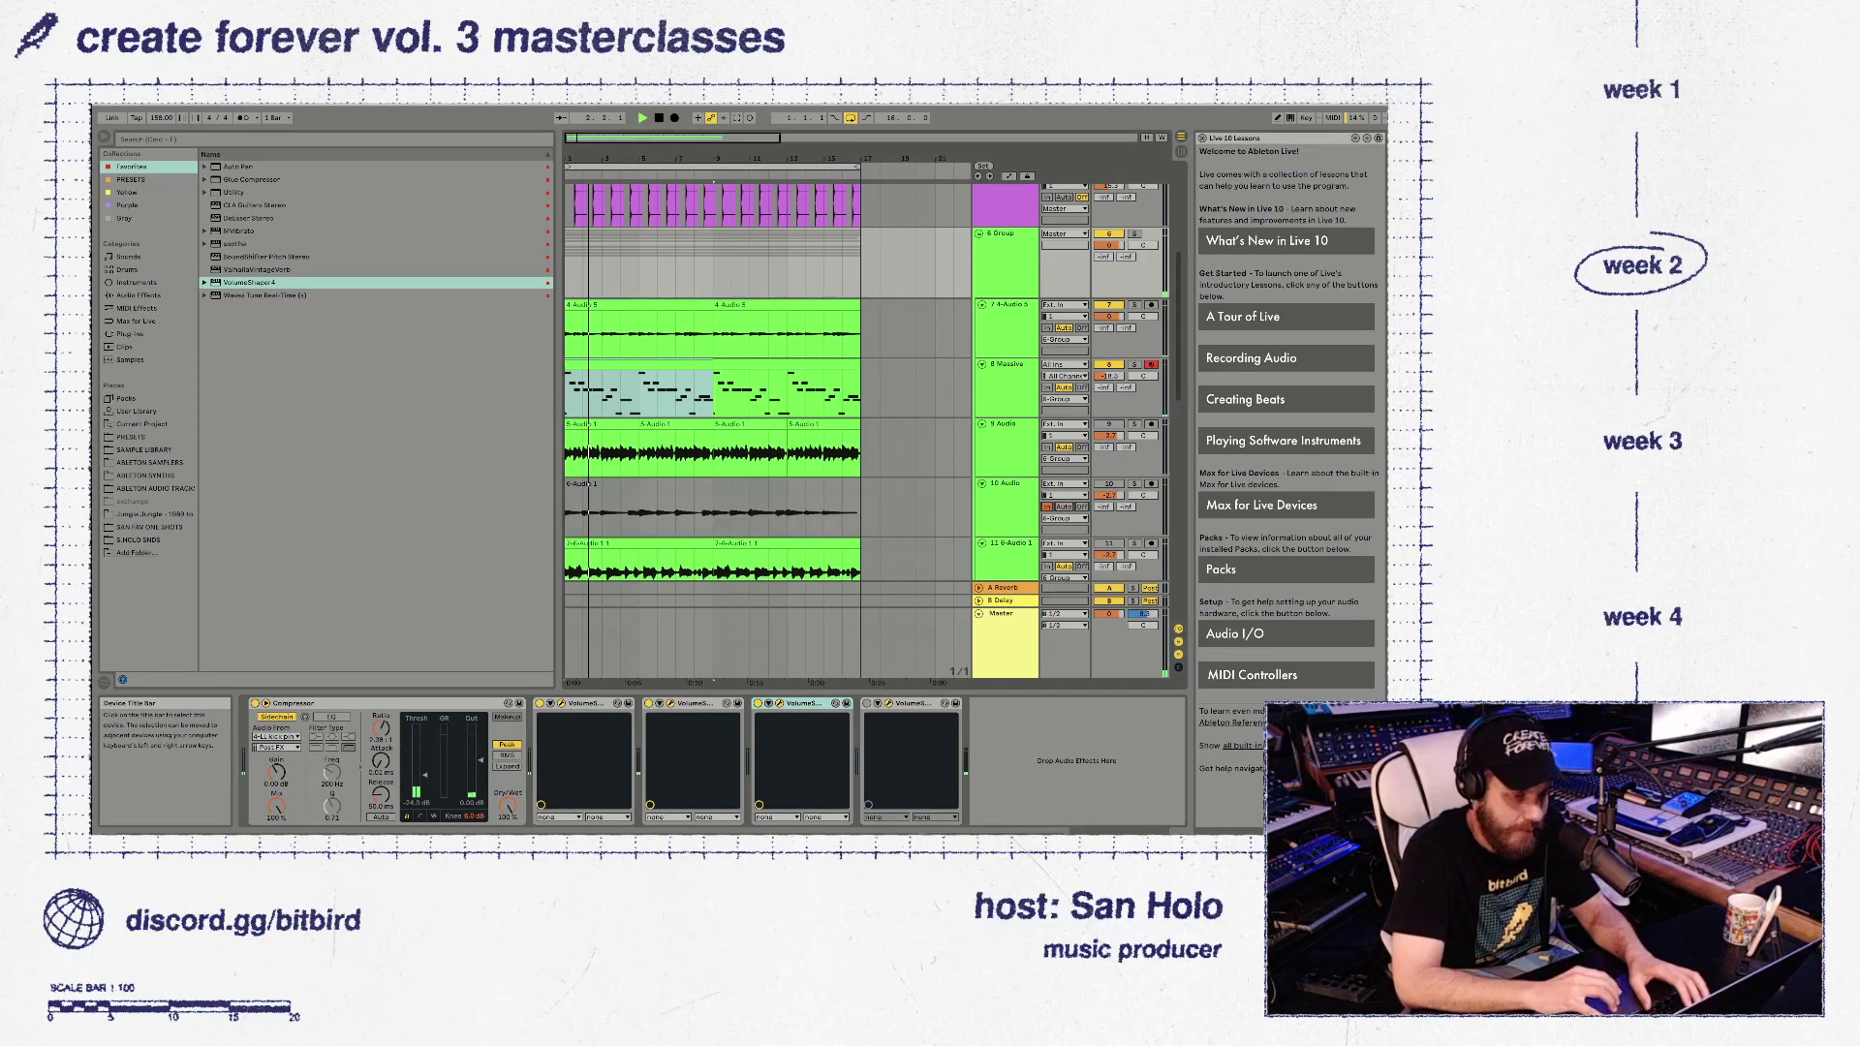
pyautogui.click(1082, 507)
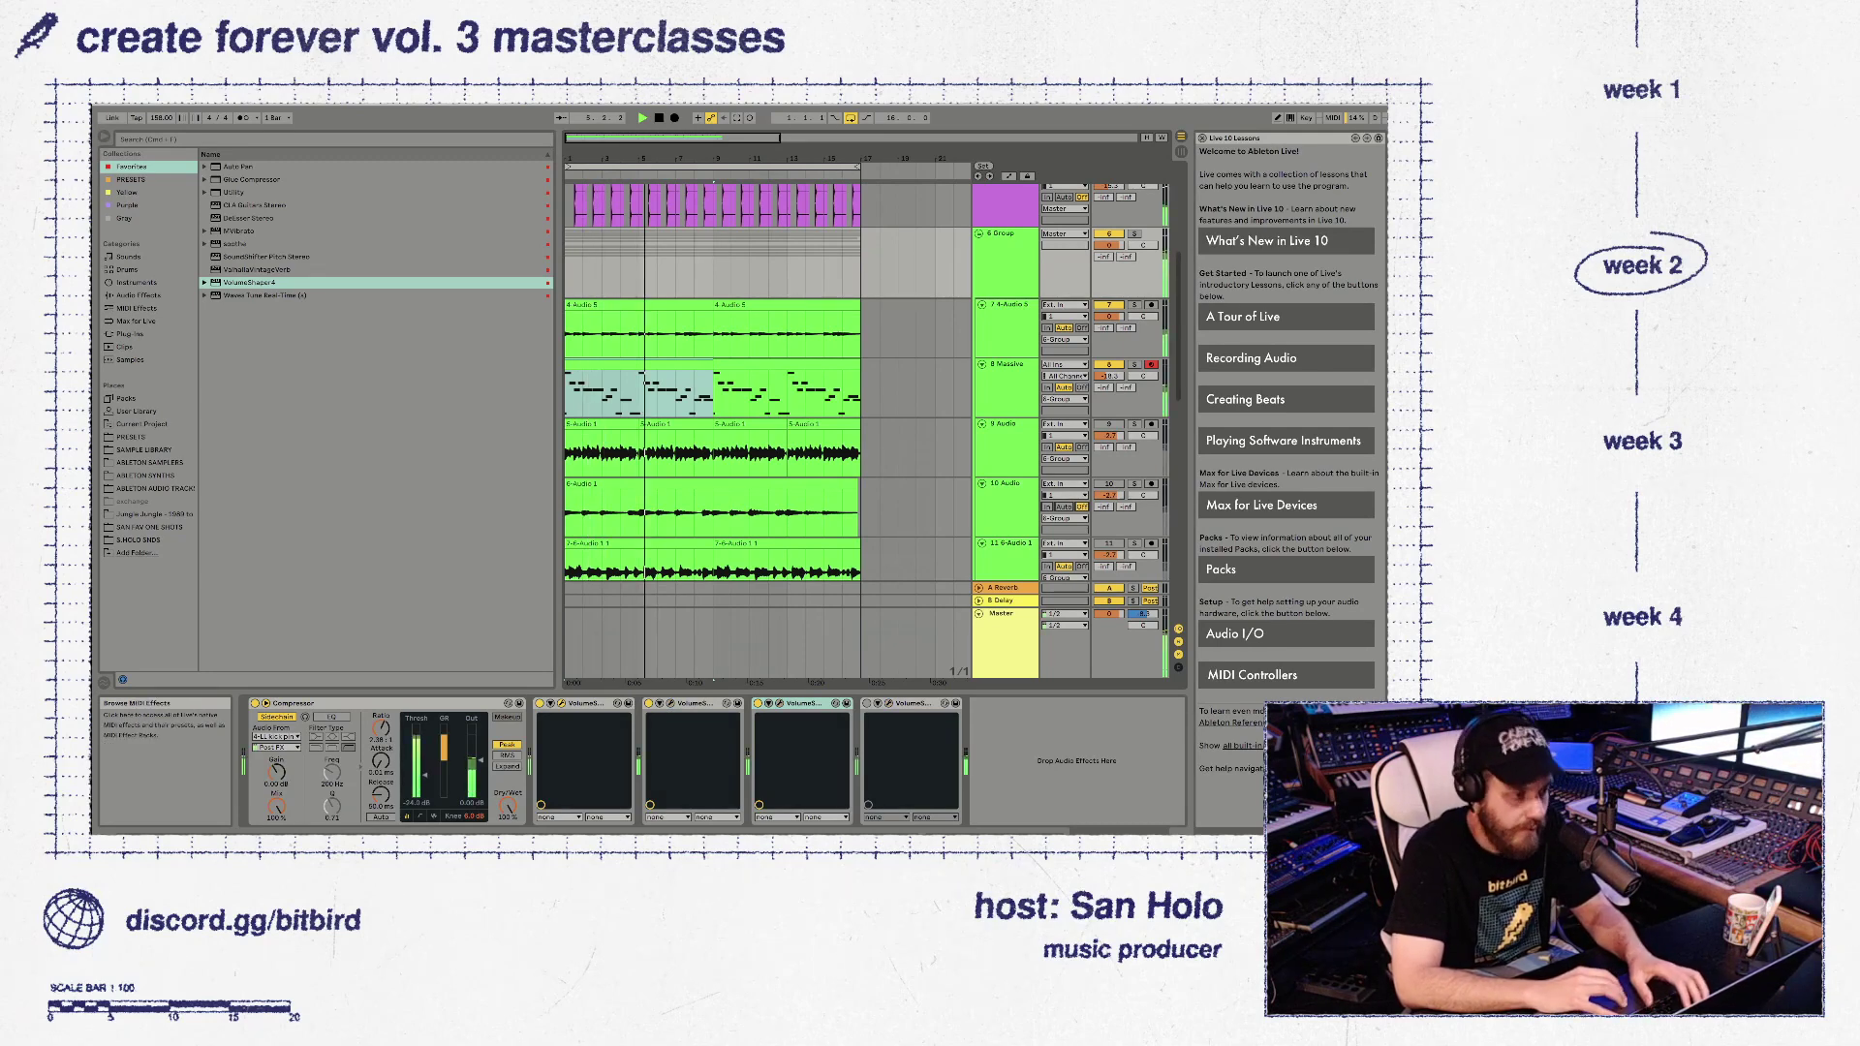
pyautogui.click(129, 334)
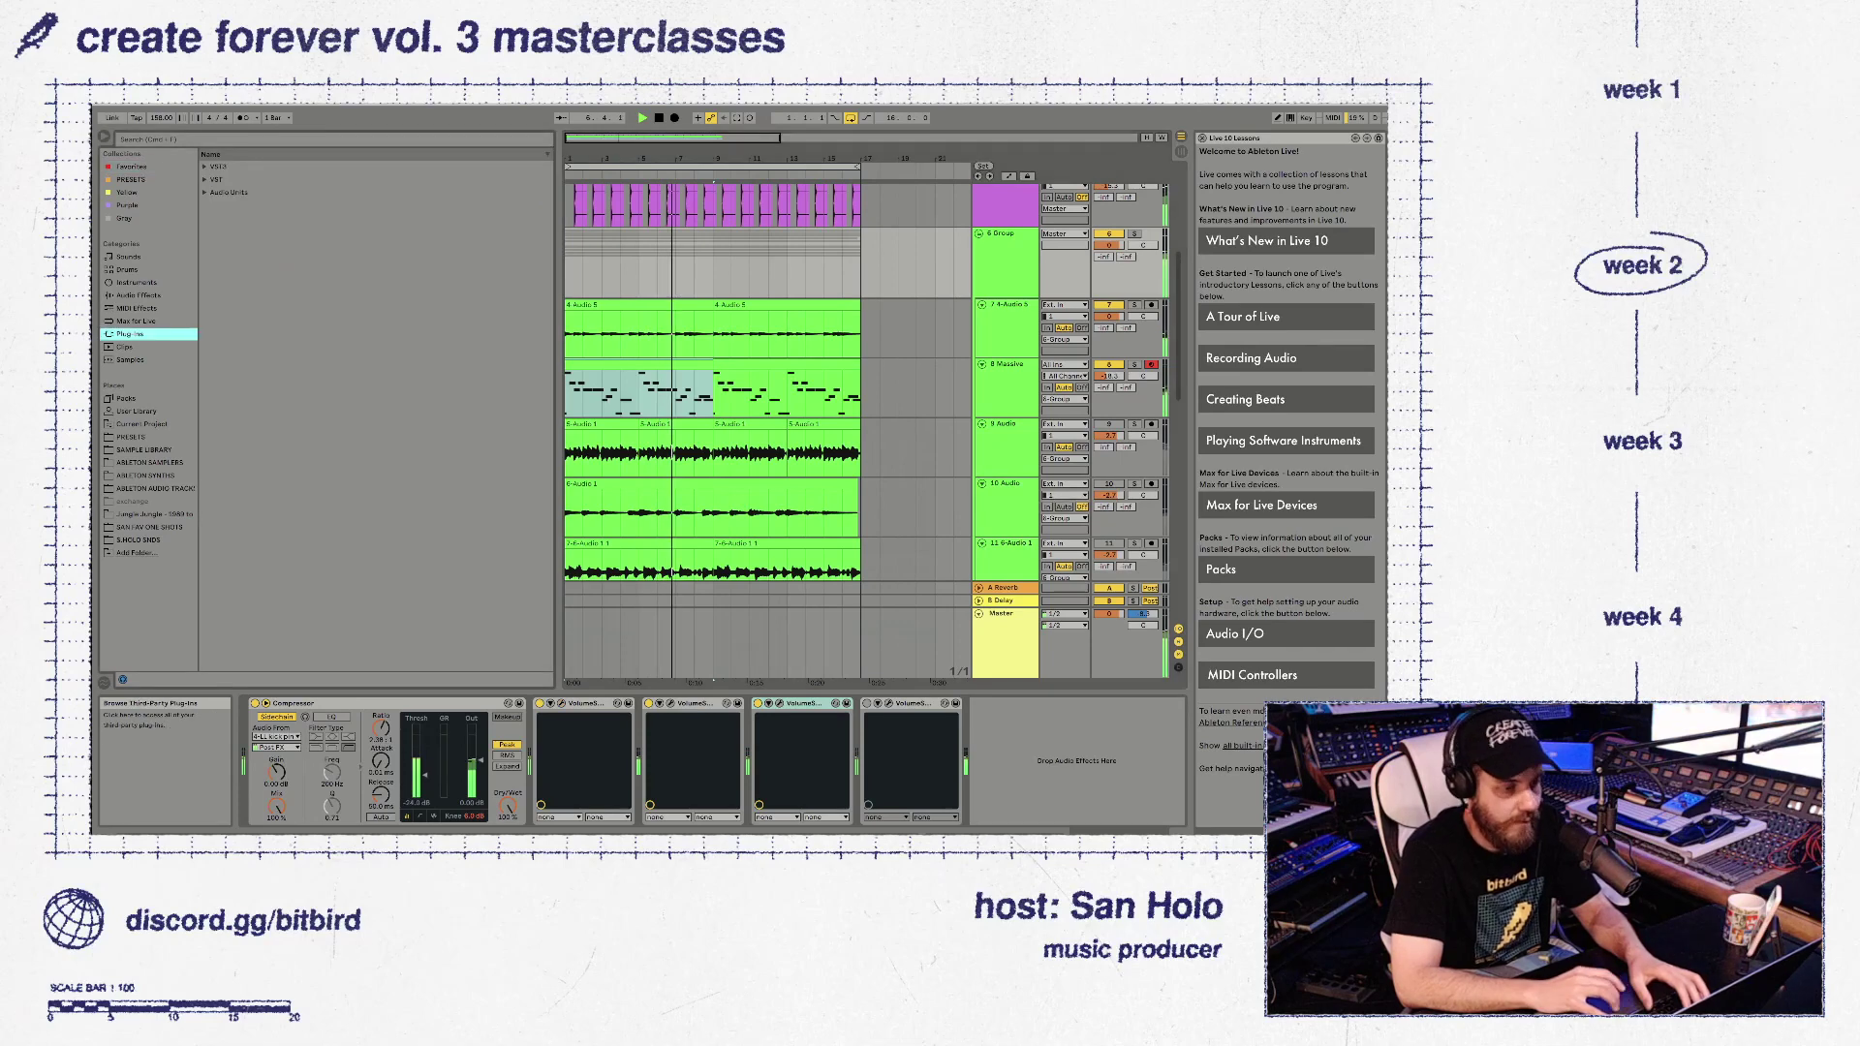
# Fold the 6 Group track and recolor it light cyan
pyautogui.scroll(4, 768, 388)
pyautogui.scroll(-5, 712, 387)
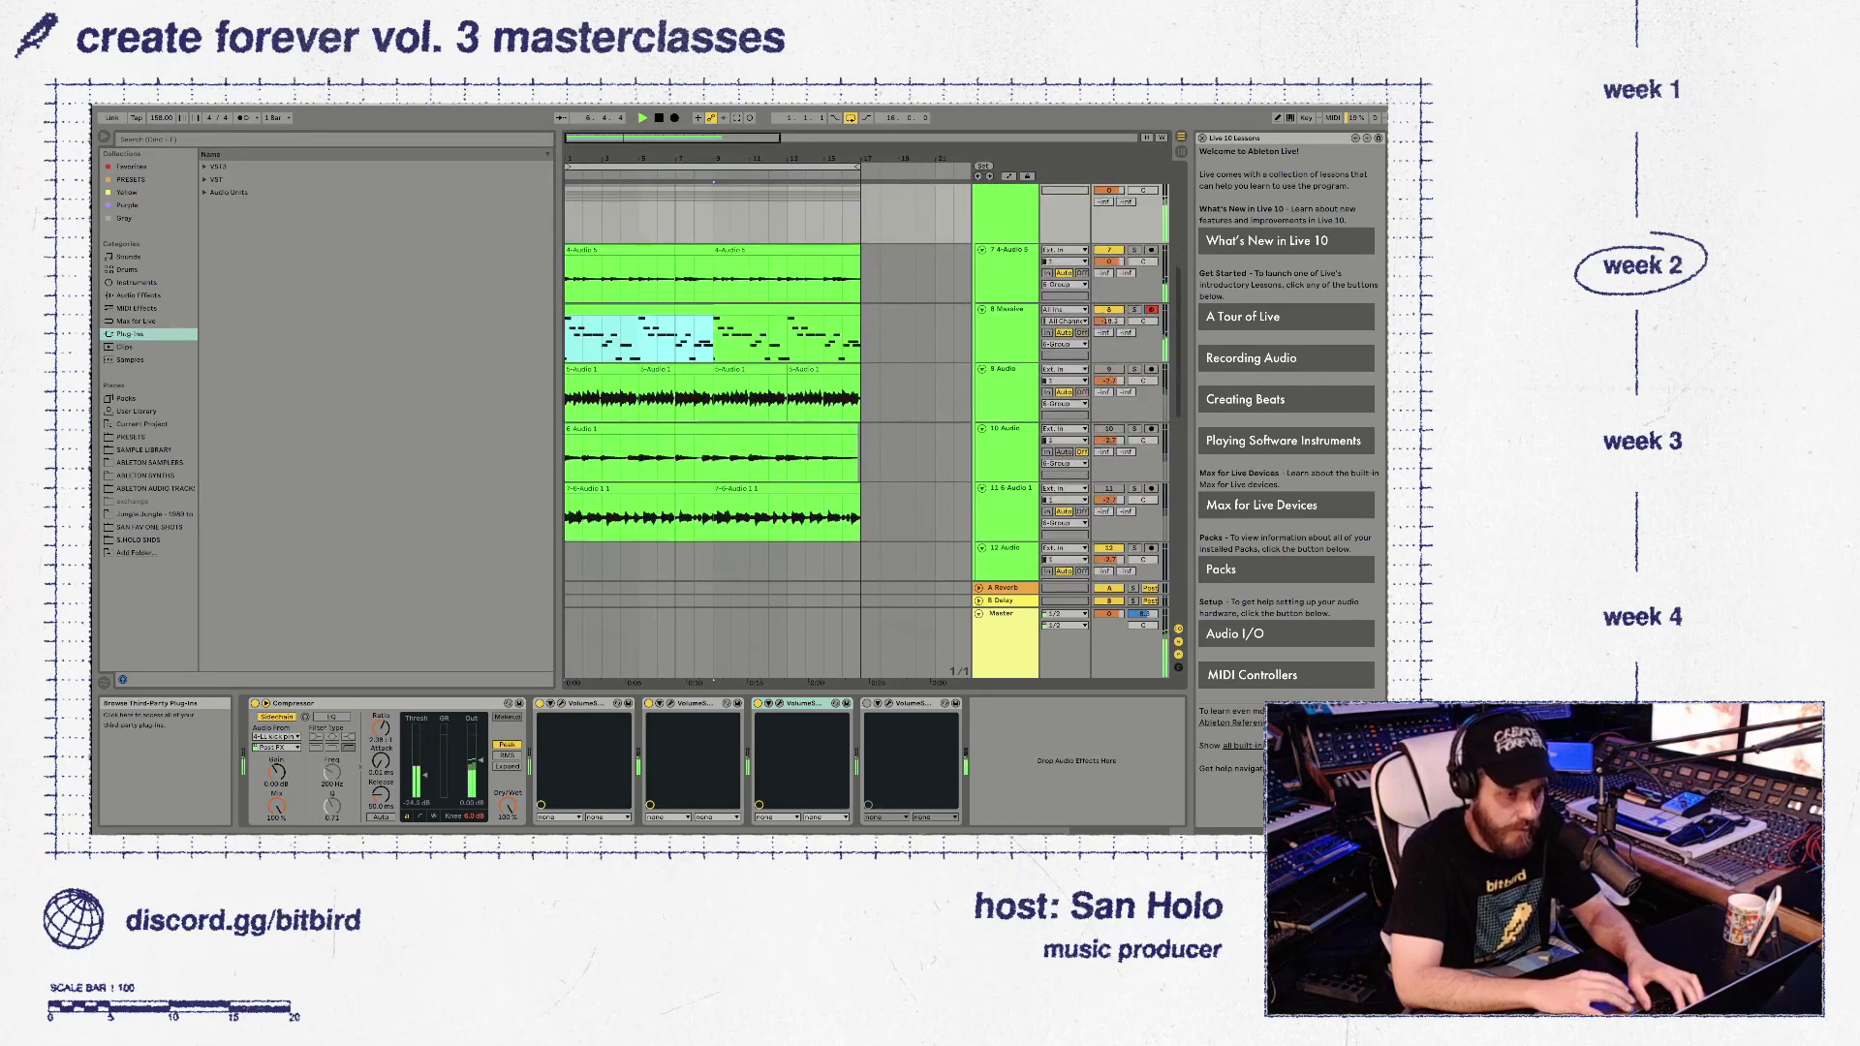
pyautogui.scroll(2, 712, 388)
pyautogui.click(978, 301)
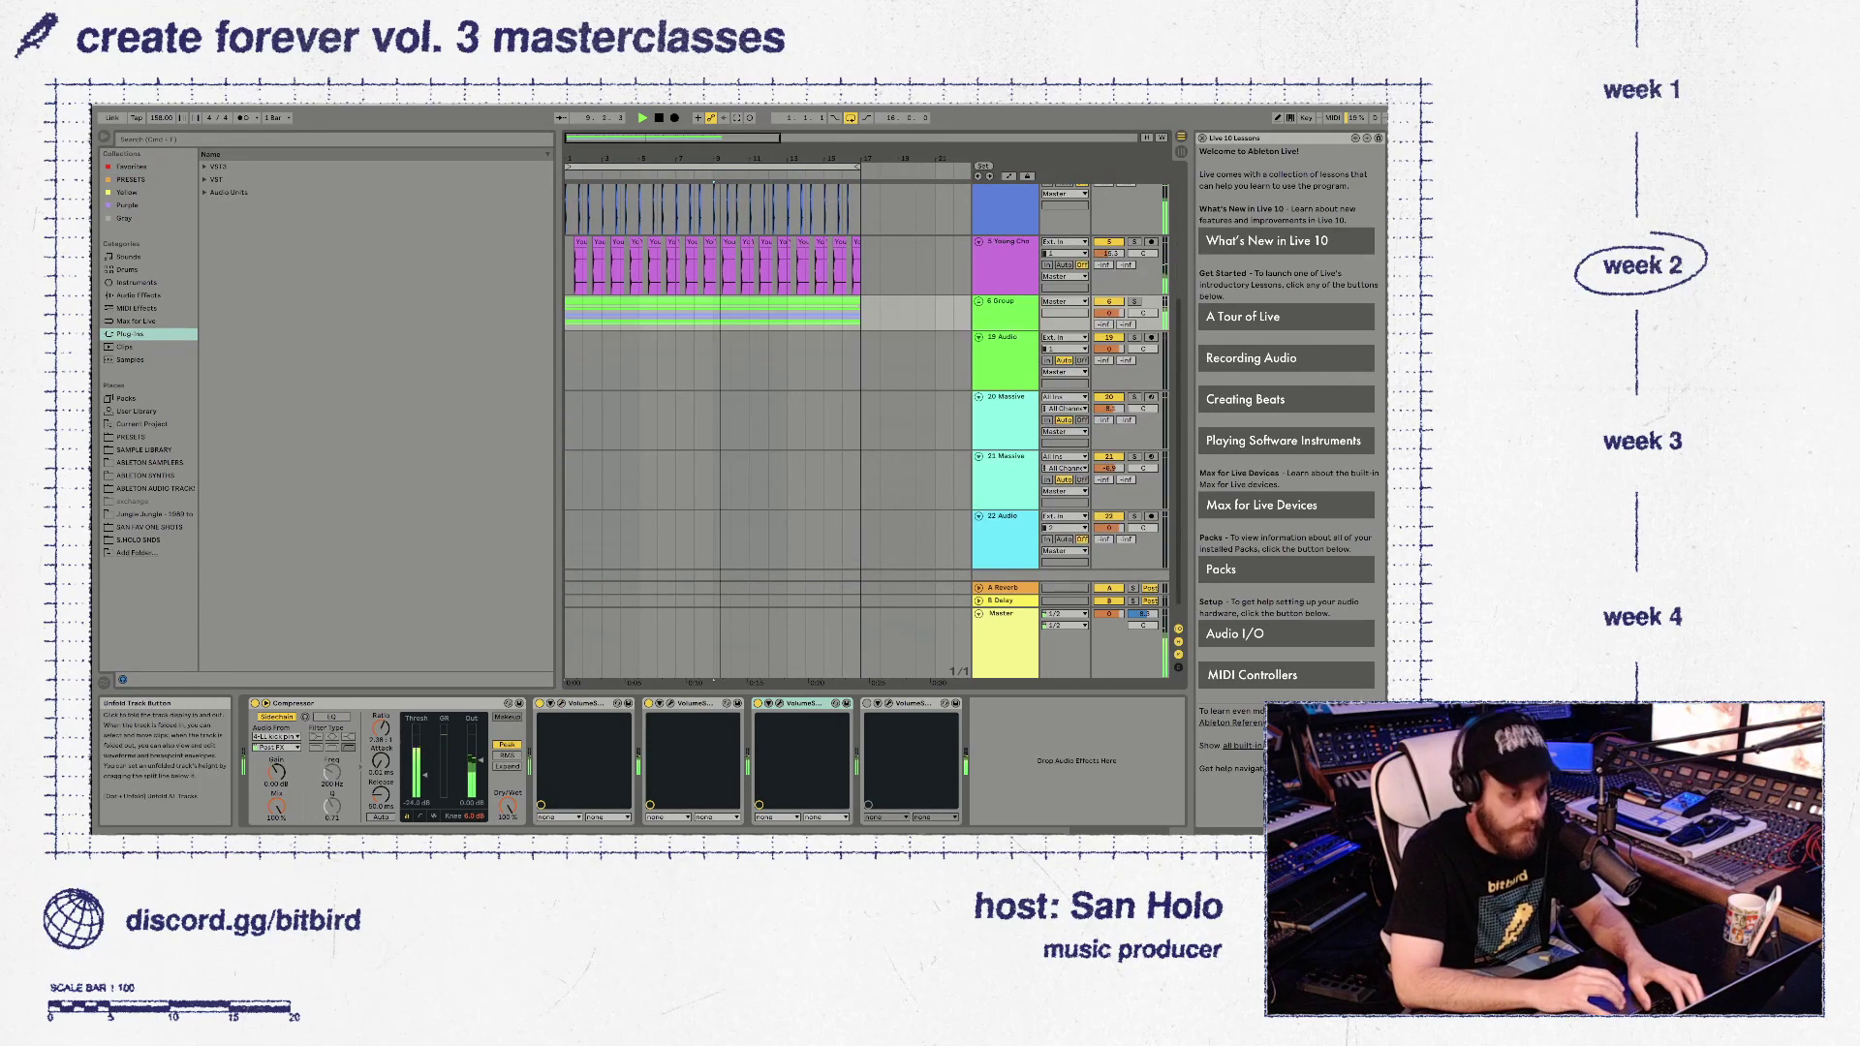
pyautogui.scroll(2, 768, 388)
pyautogui.click(1005, 354)
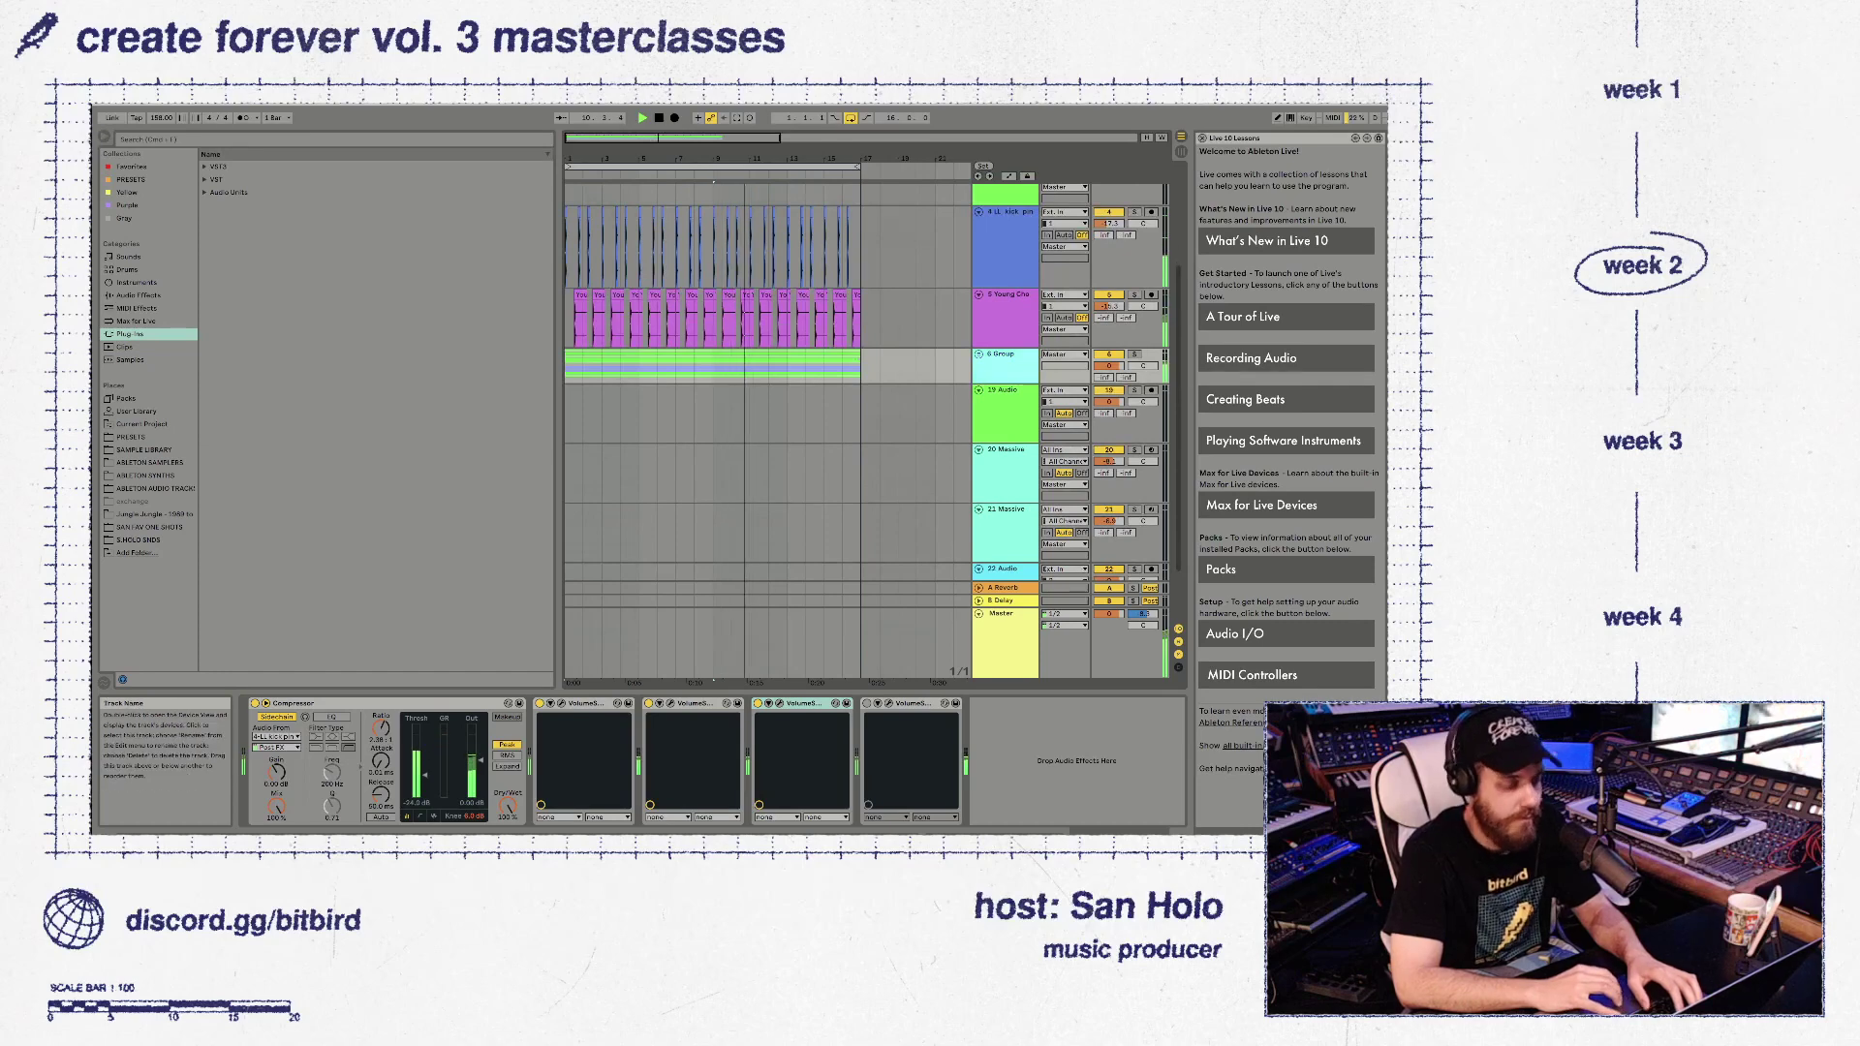
pyautogui.scroll(2, 712, 388)
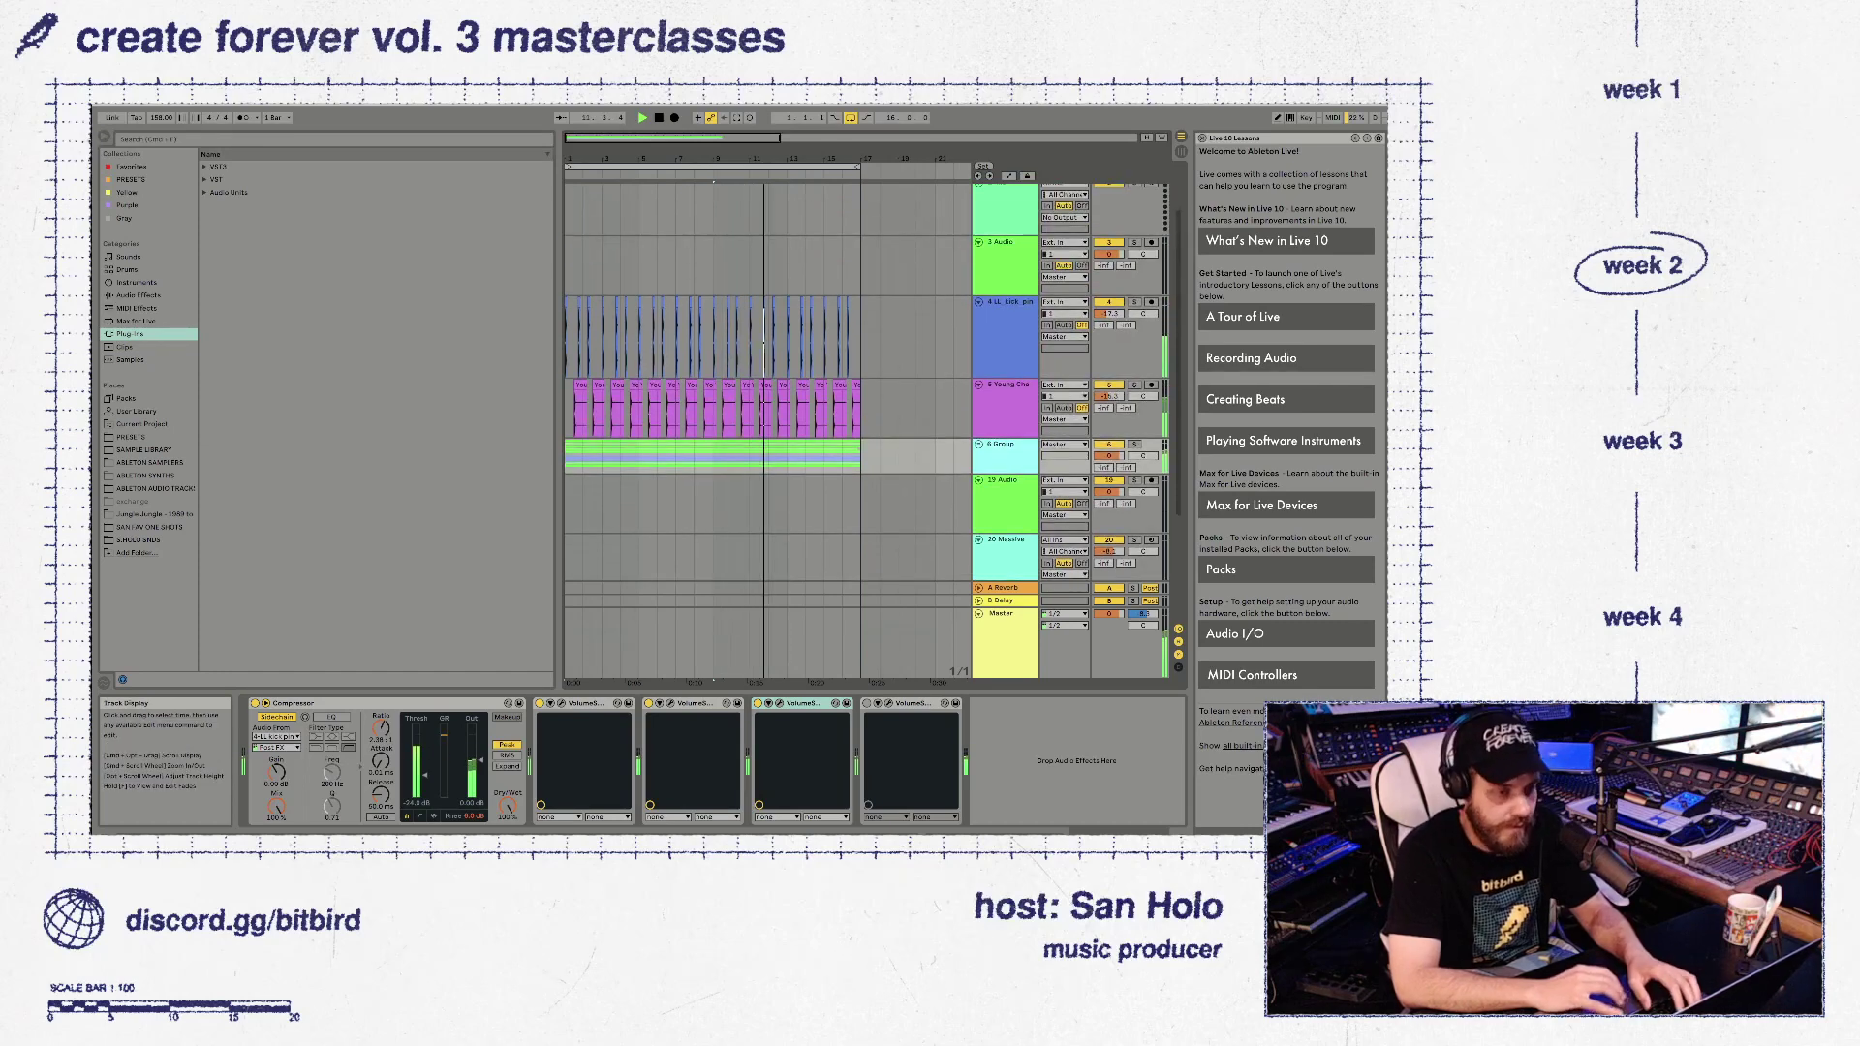
pyautogui.scroll(2, 712, 387)
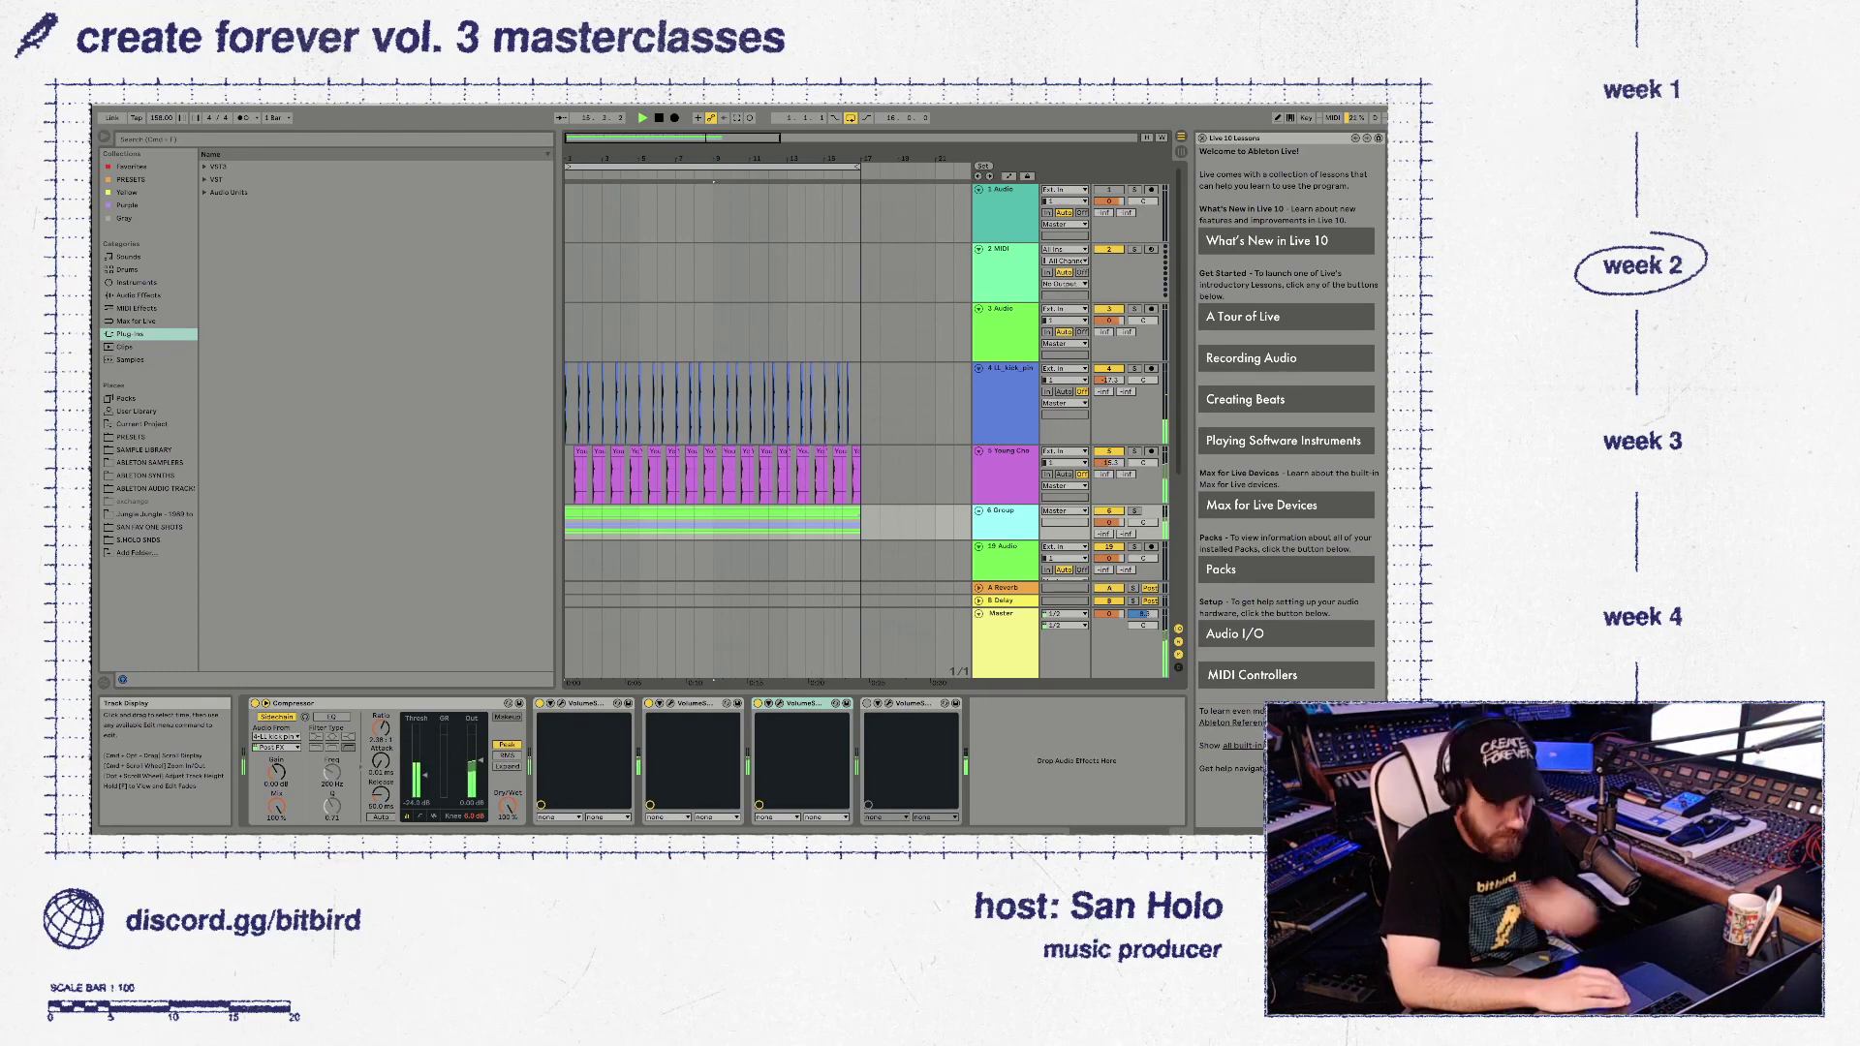
# Unfold the 6 Group track to check the tracks inside and fold it again
pyautogui.click(979, 510)
pyautogui.scroll(-3, 978, 511)
pyautogui.scroll(1, 979, 511)
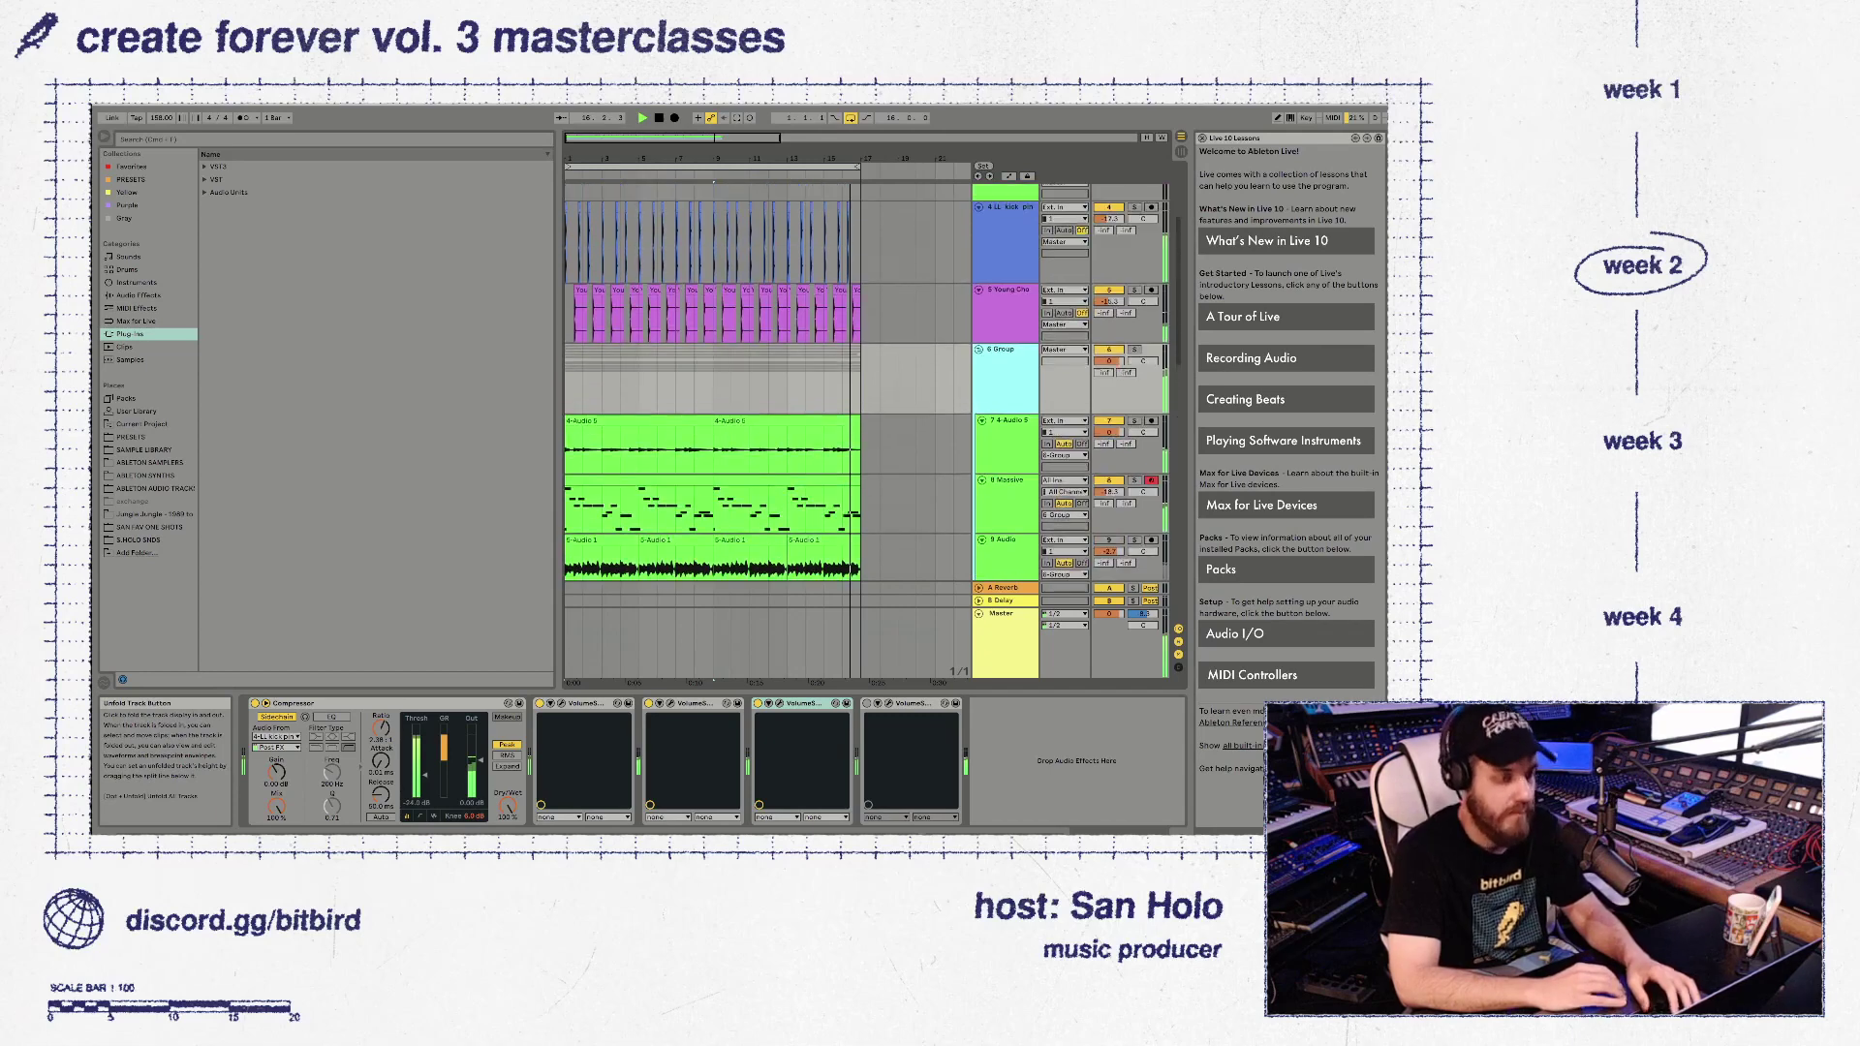
pyautogui.scroll(2, 978, 383)
pyautogui.click(978, 383)
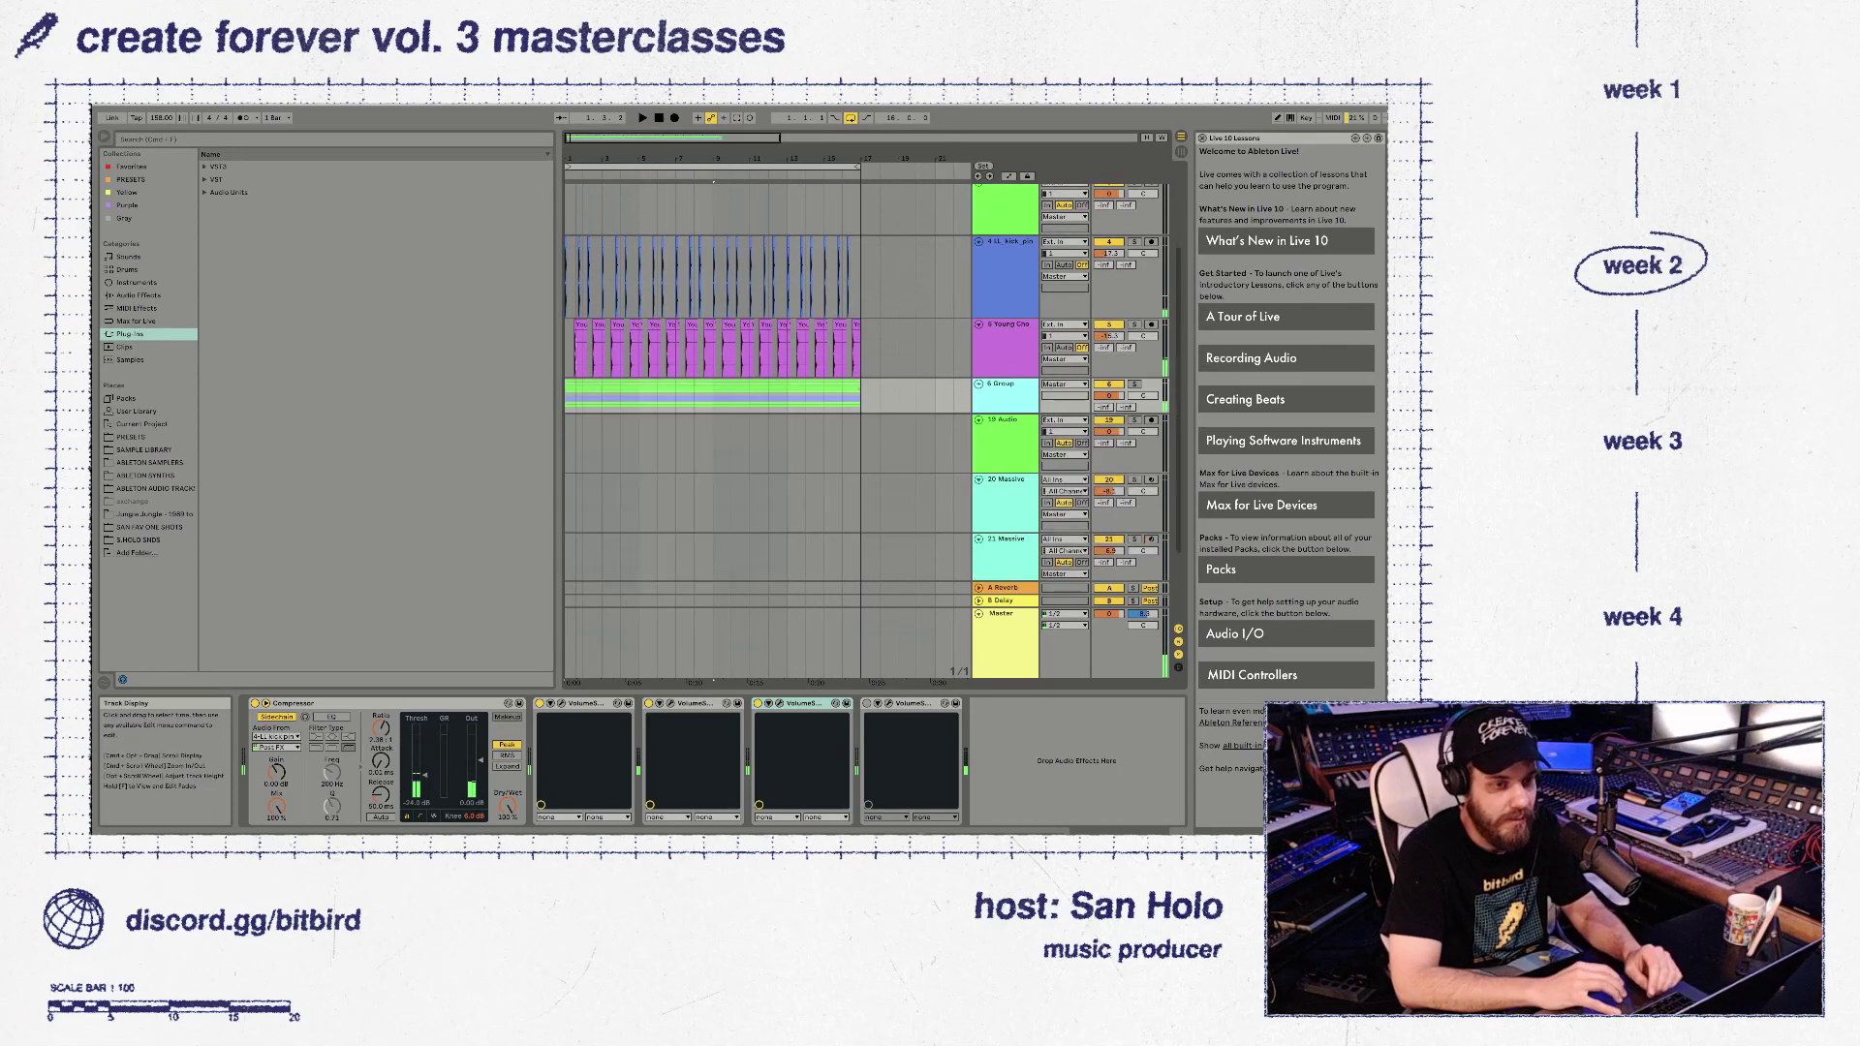
# Unfold the 6 Group track and delete the 13 Massive track inside it
pyautogui.scroll(4, 775, 407)
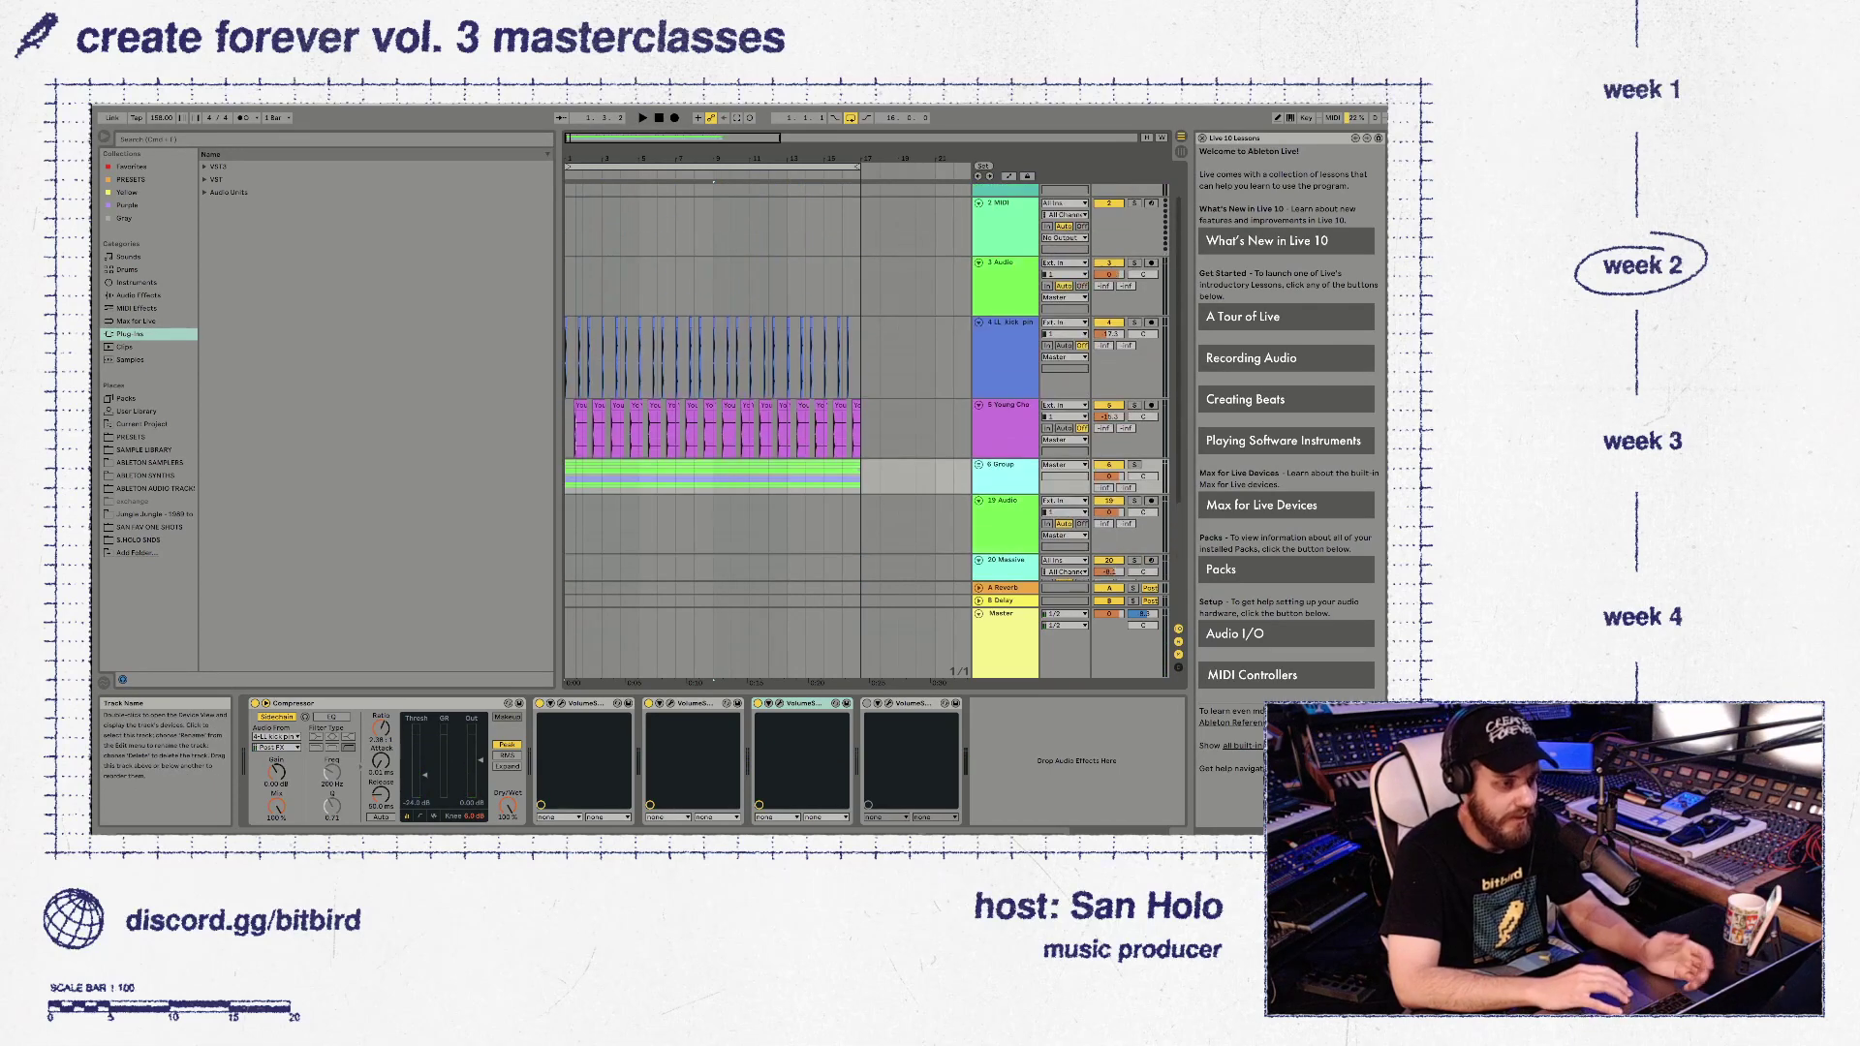
pyautogui.scroll(-2, 979, 426)
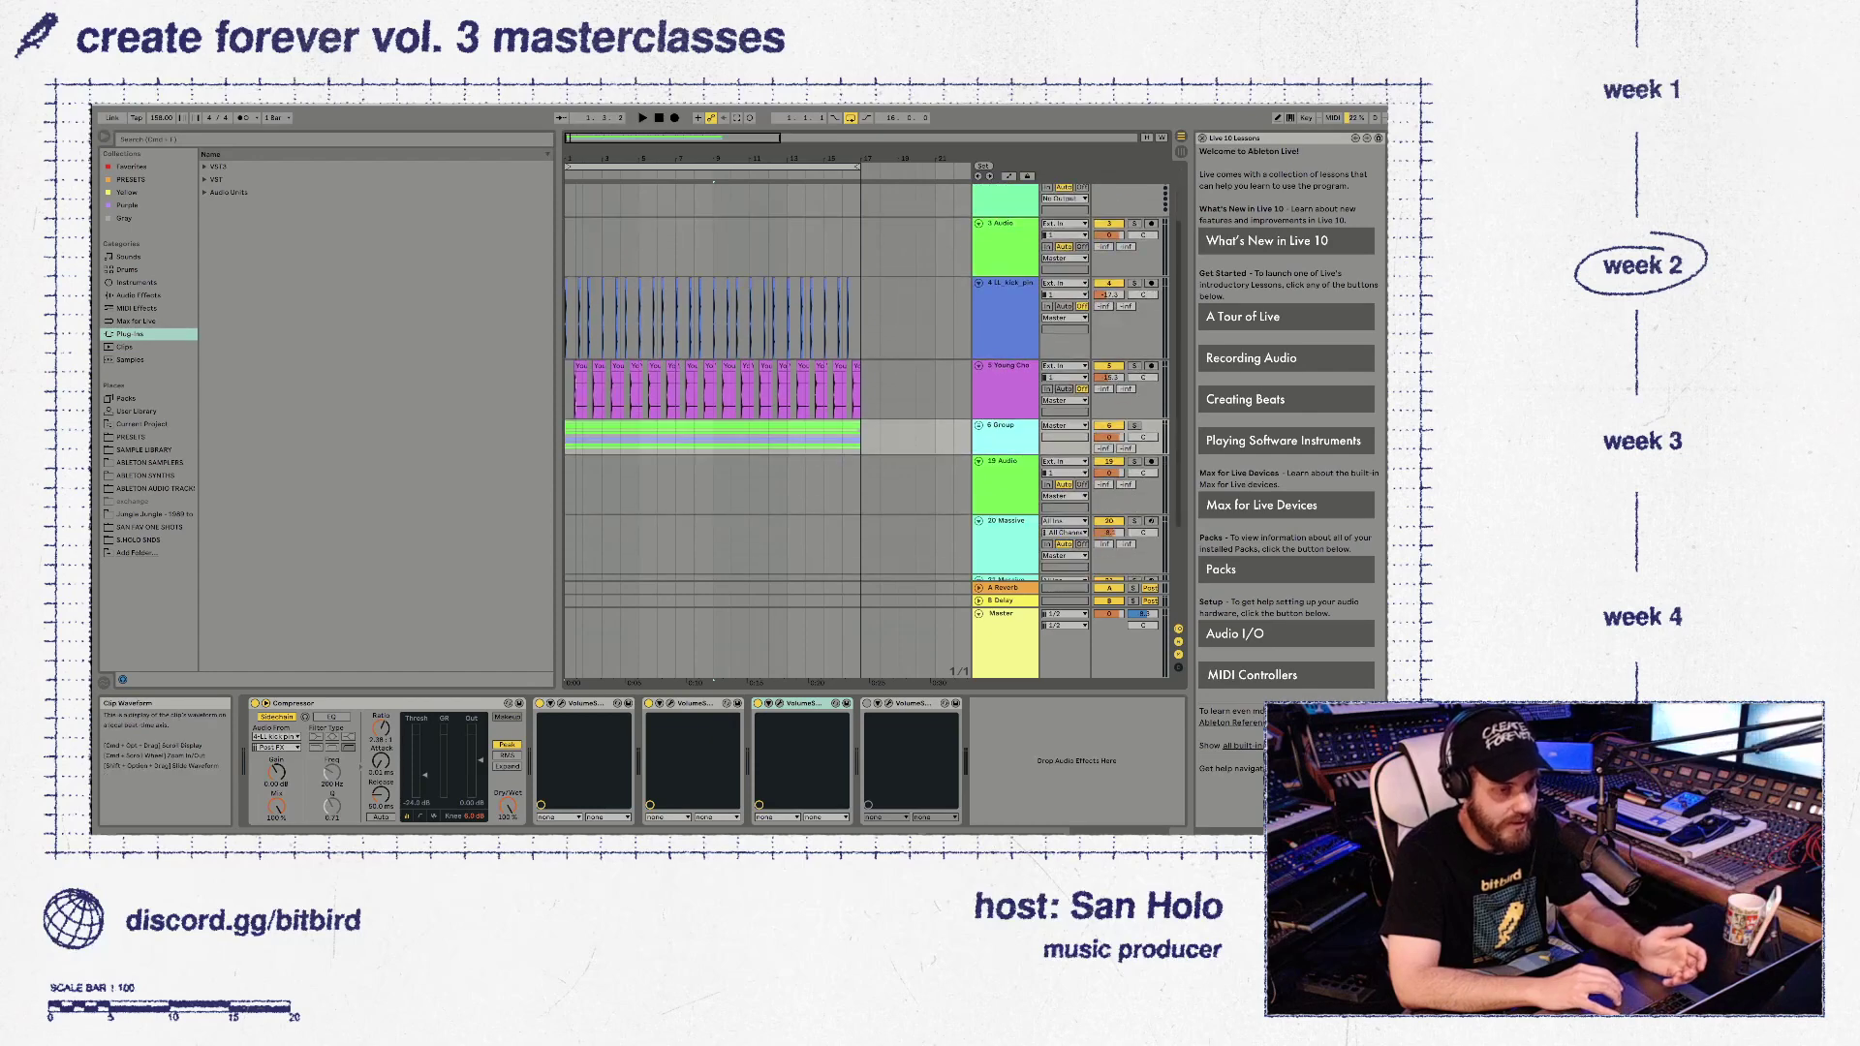
pyautogui.click(980, 425)
pyautogui.scroll(-5, 712, 387)
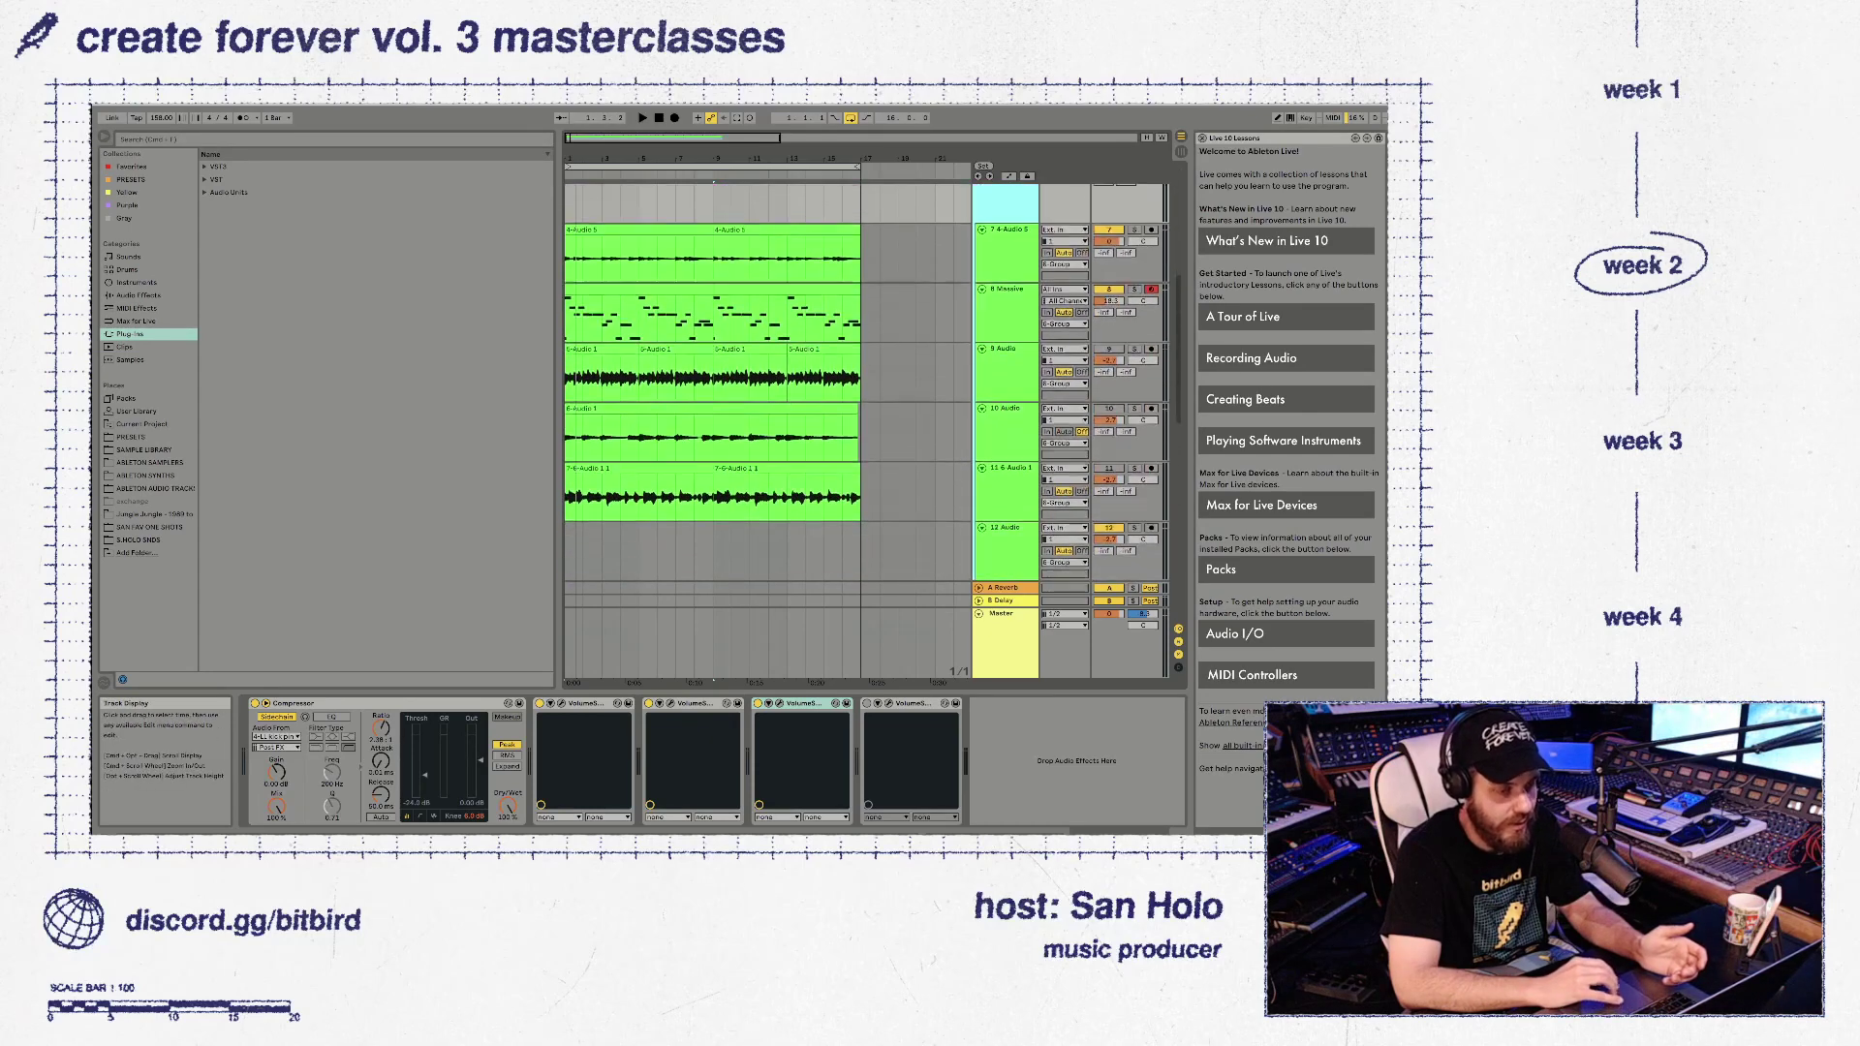
pyautogui.scroll(-4, 712, 388)
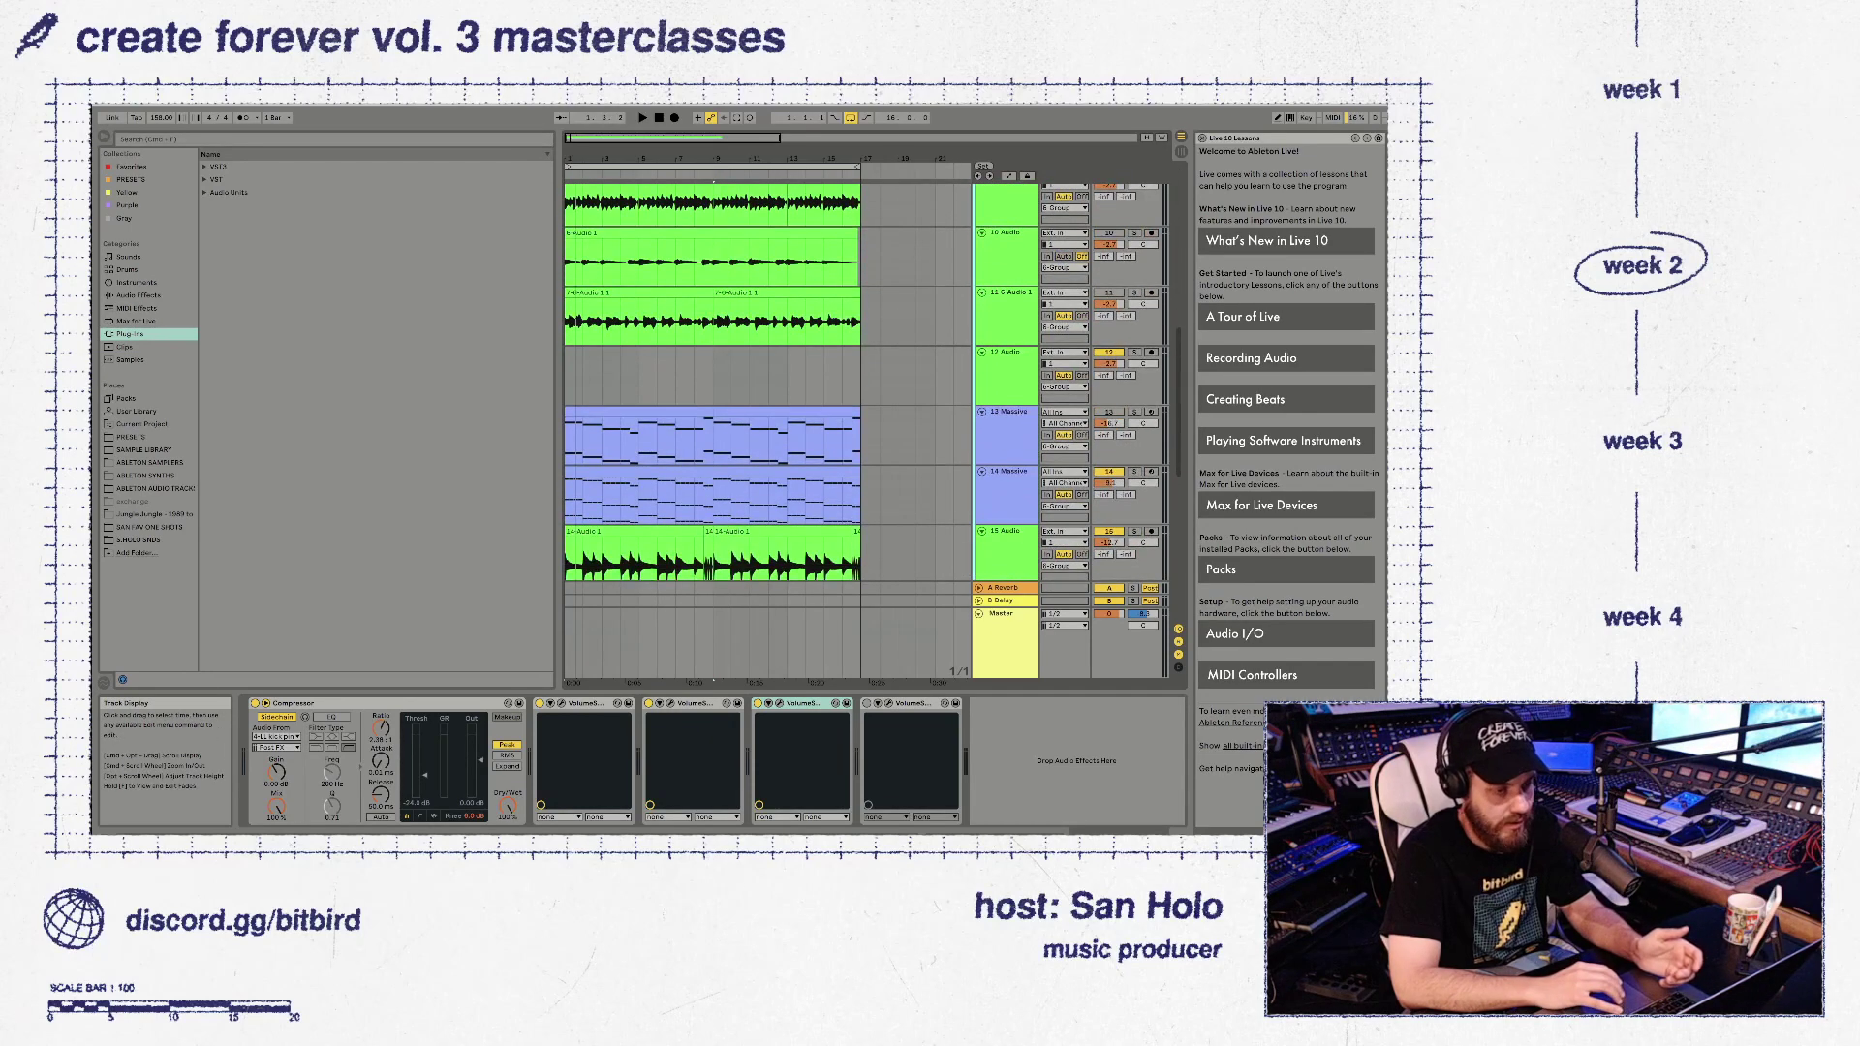
pyautogui.scroll(-2, 712, 387)
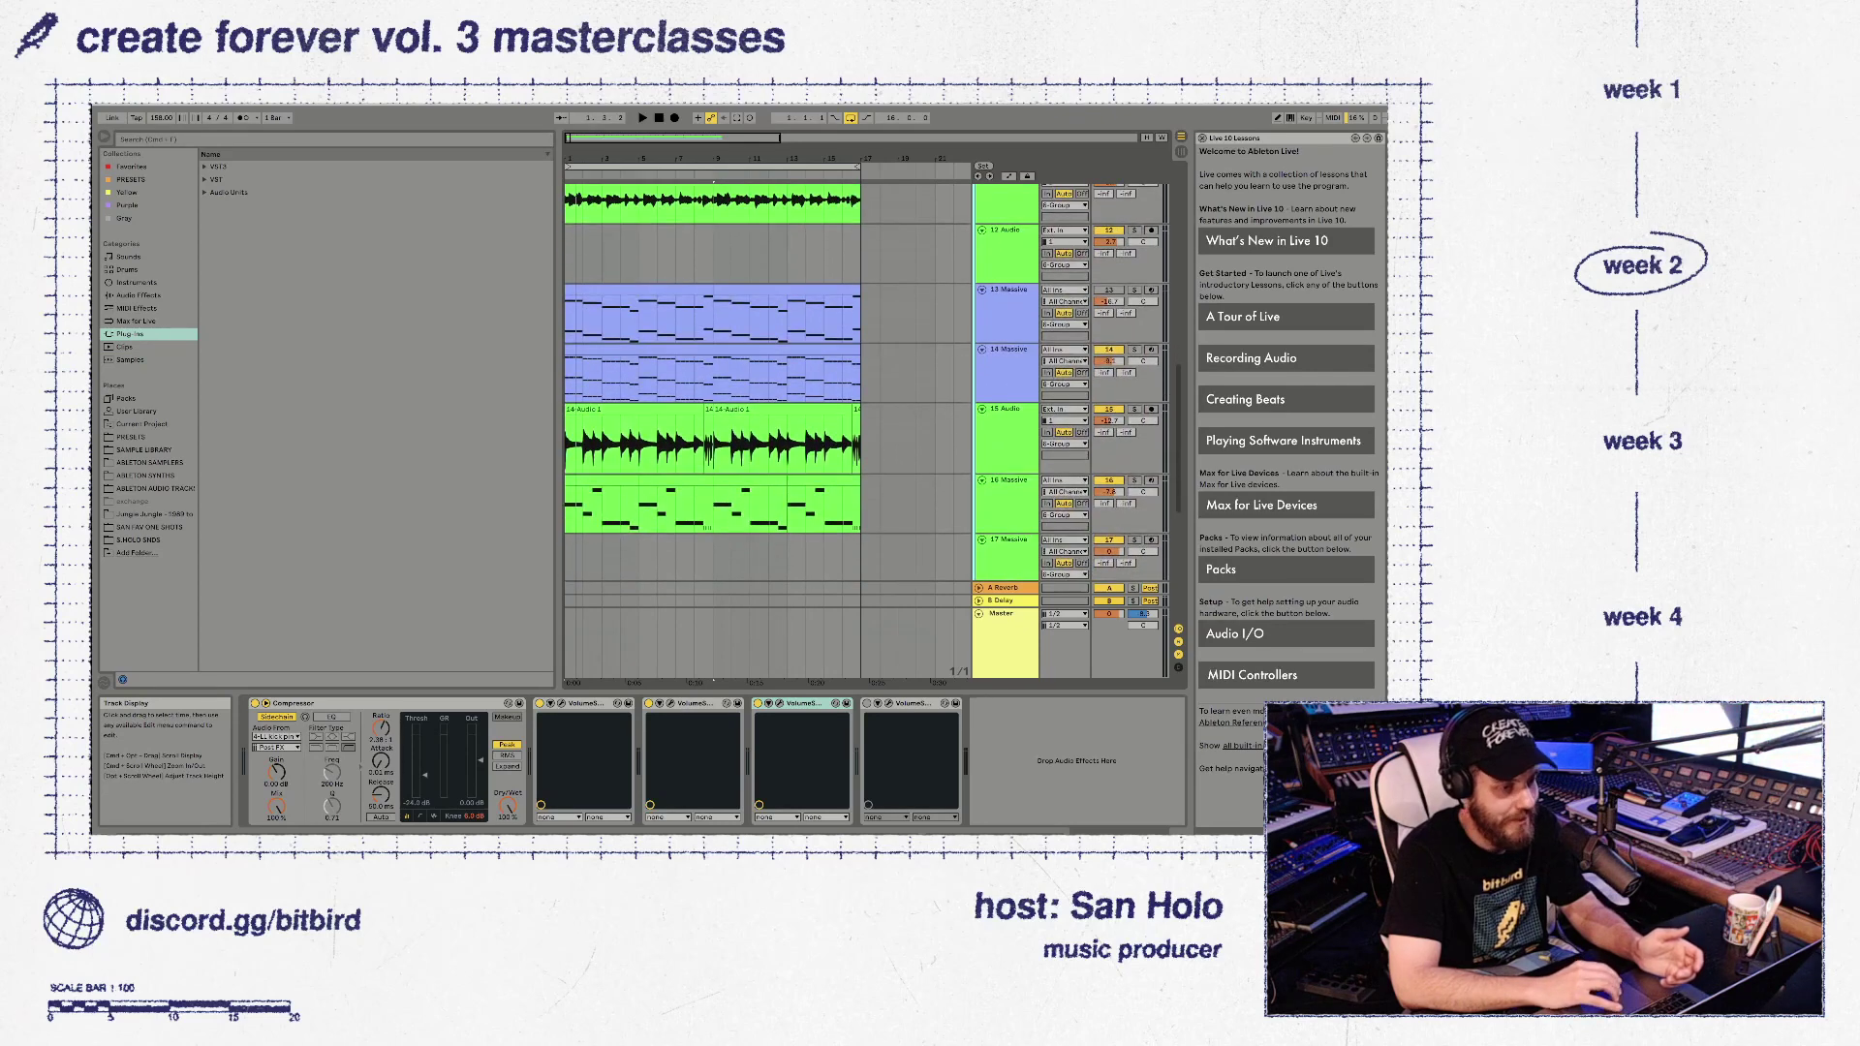
pyautogui.scroll(3, 713, 387)
pyautogui.click(1007, 387)
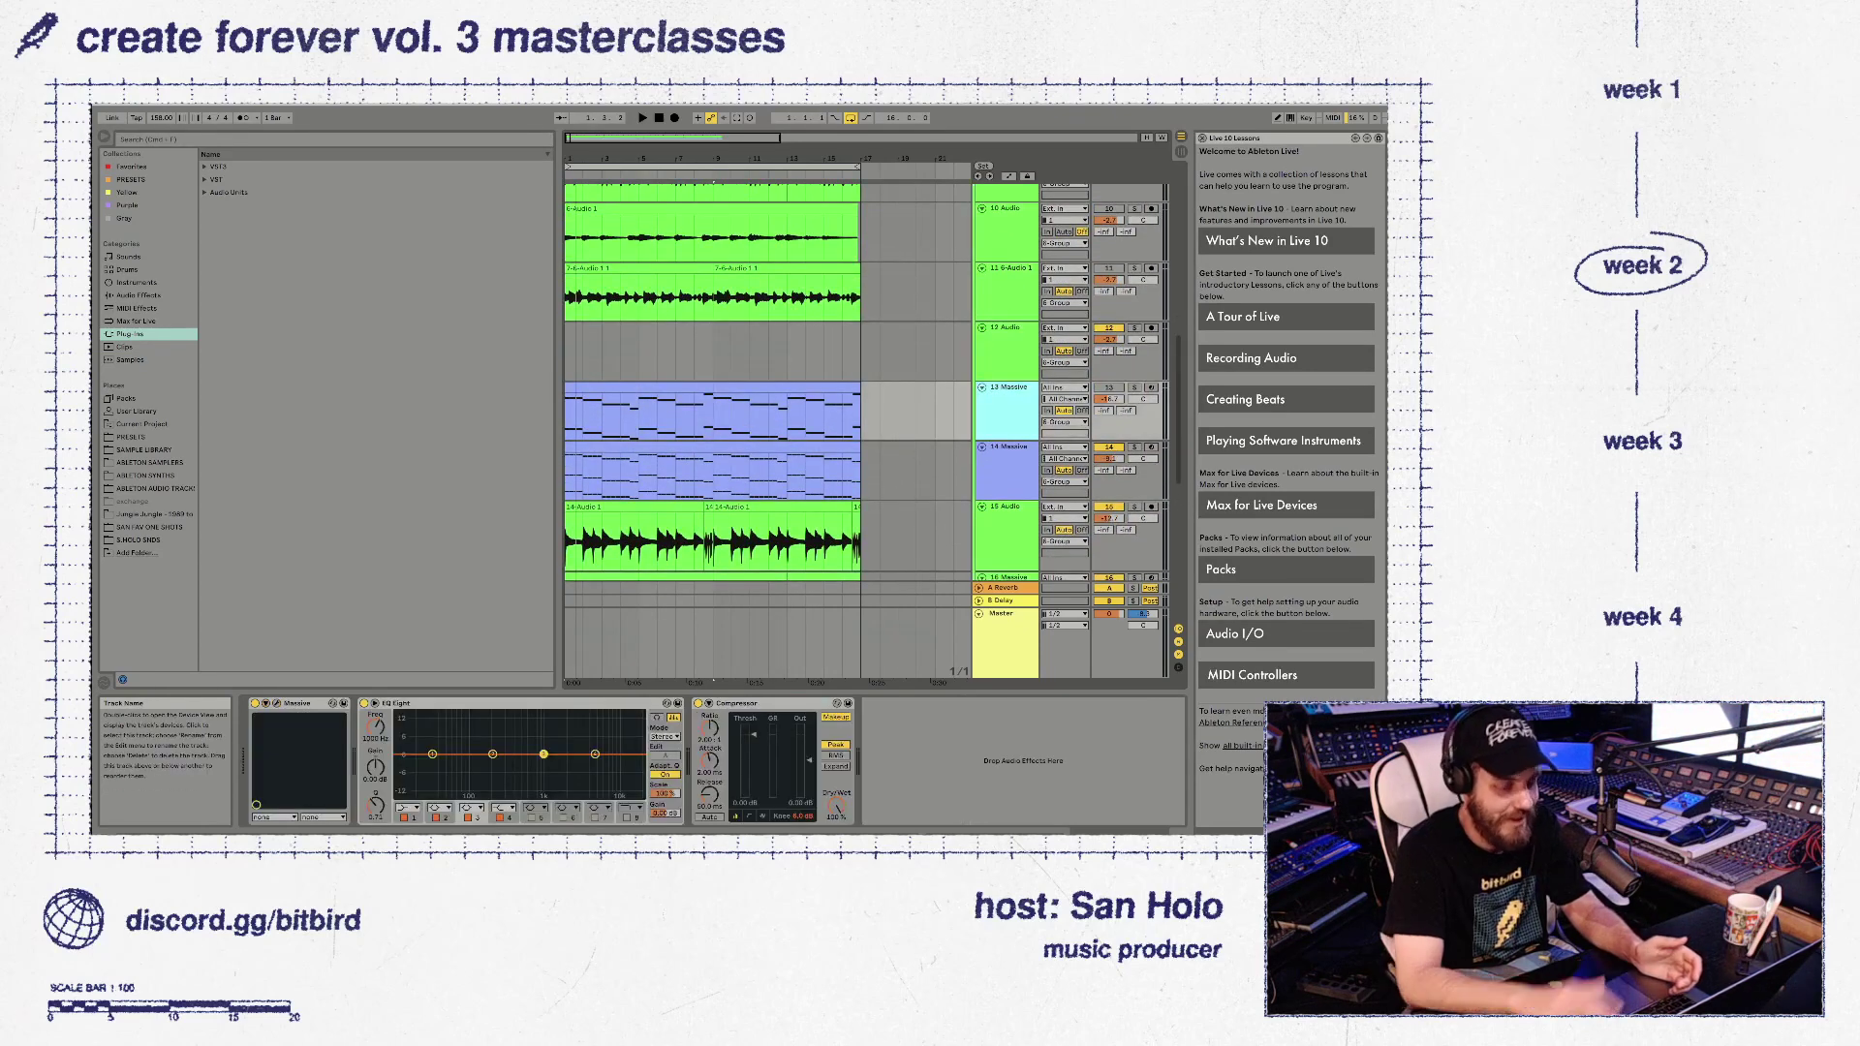
pyautogui.press('Delete')
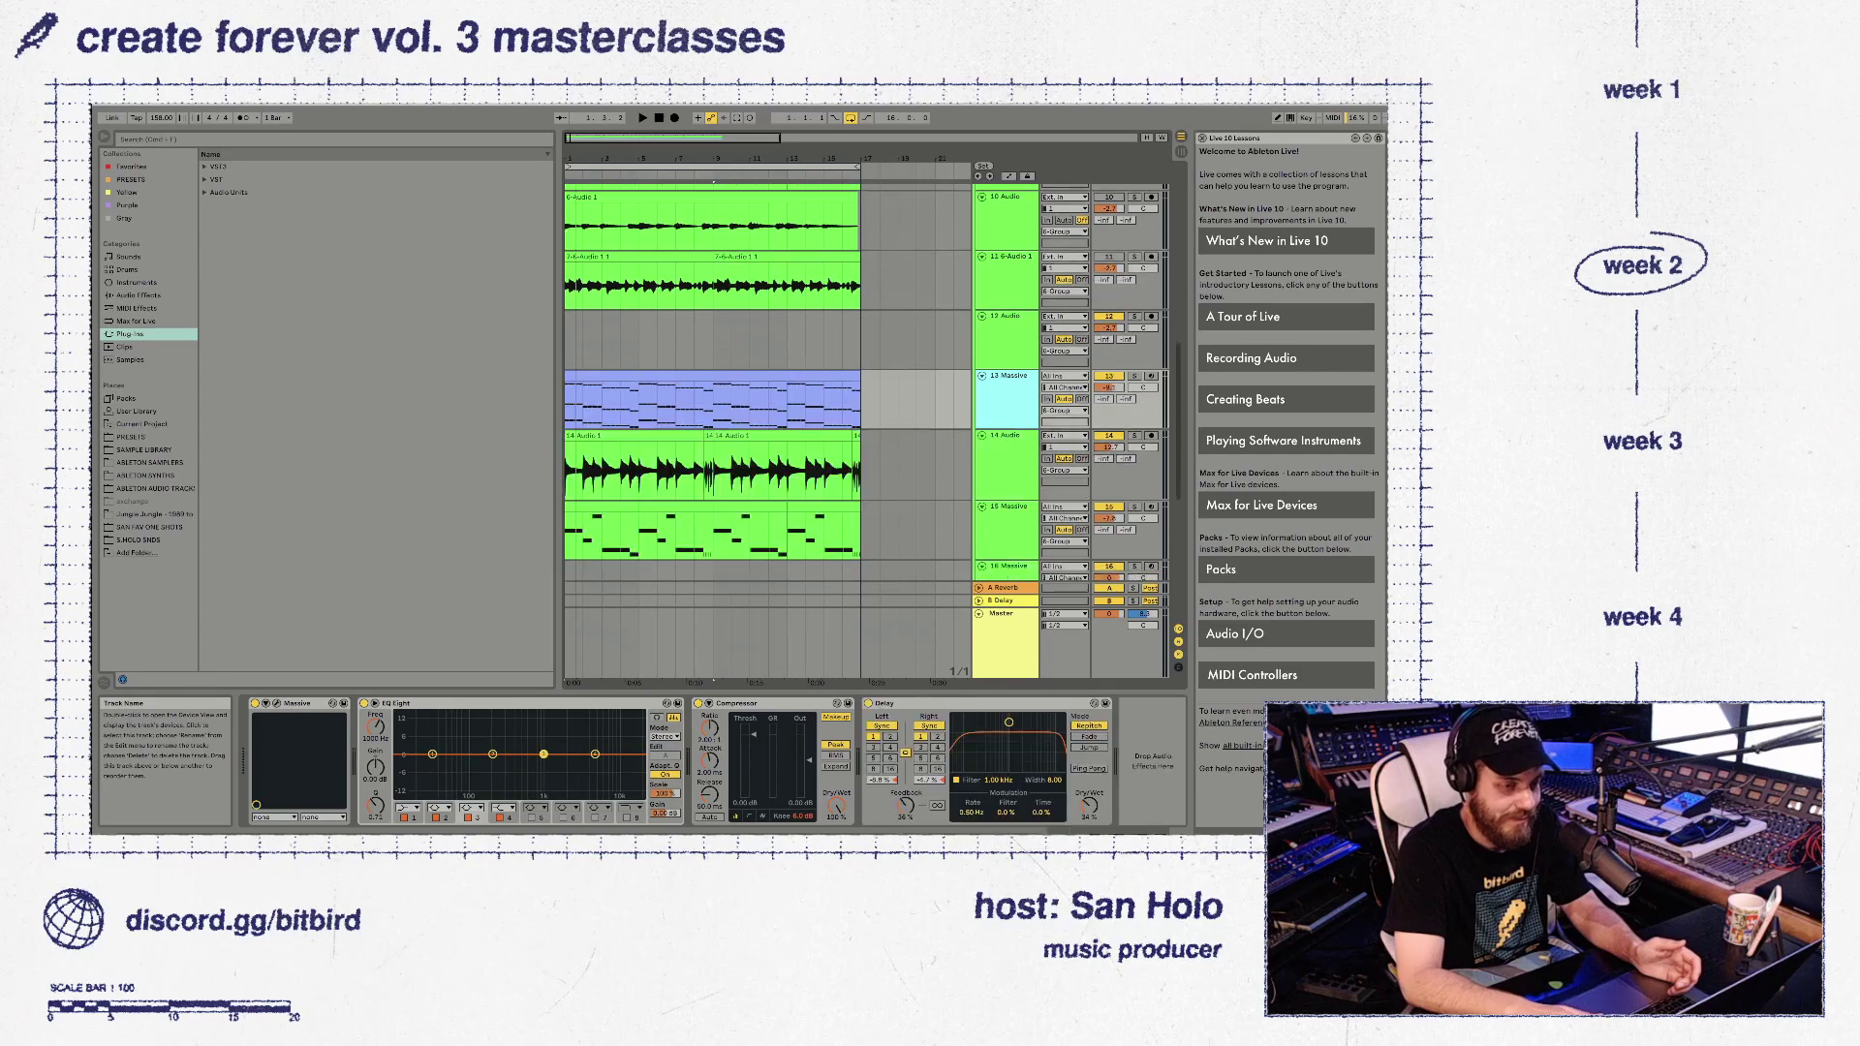
# Solo the 7 and 9 audio tracks inside the 6 Group and listen to them during playback
pyautogui.scroll(5, 712, 388)
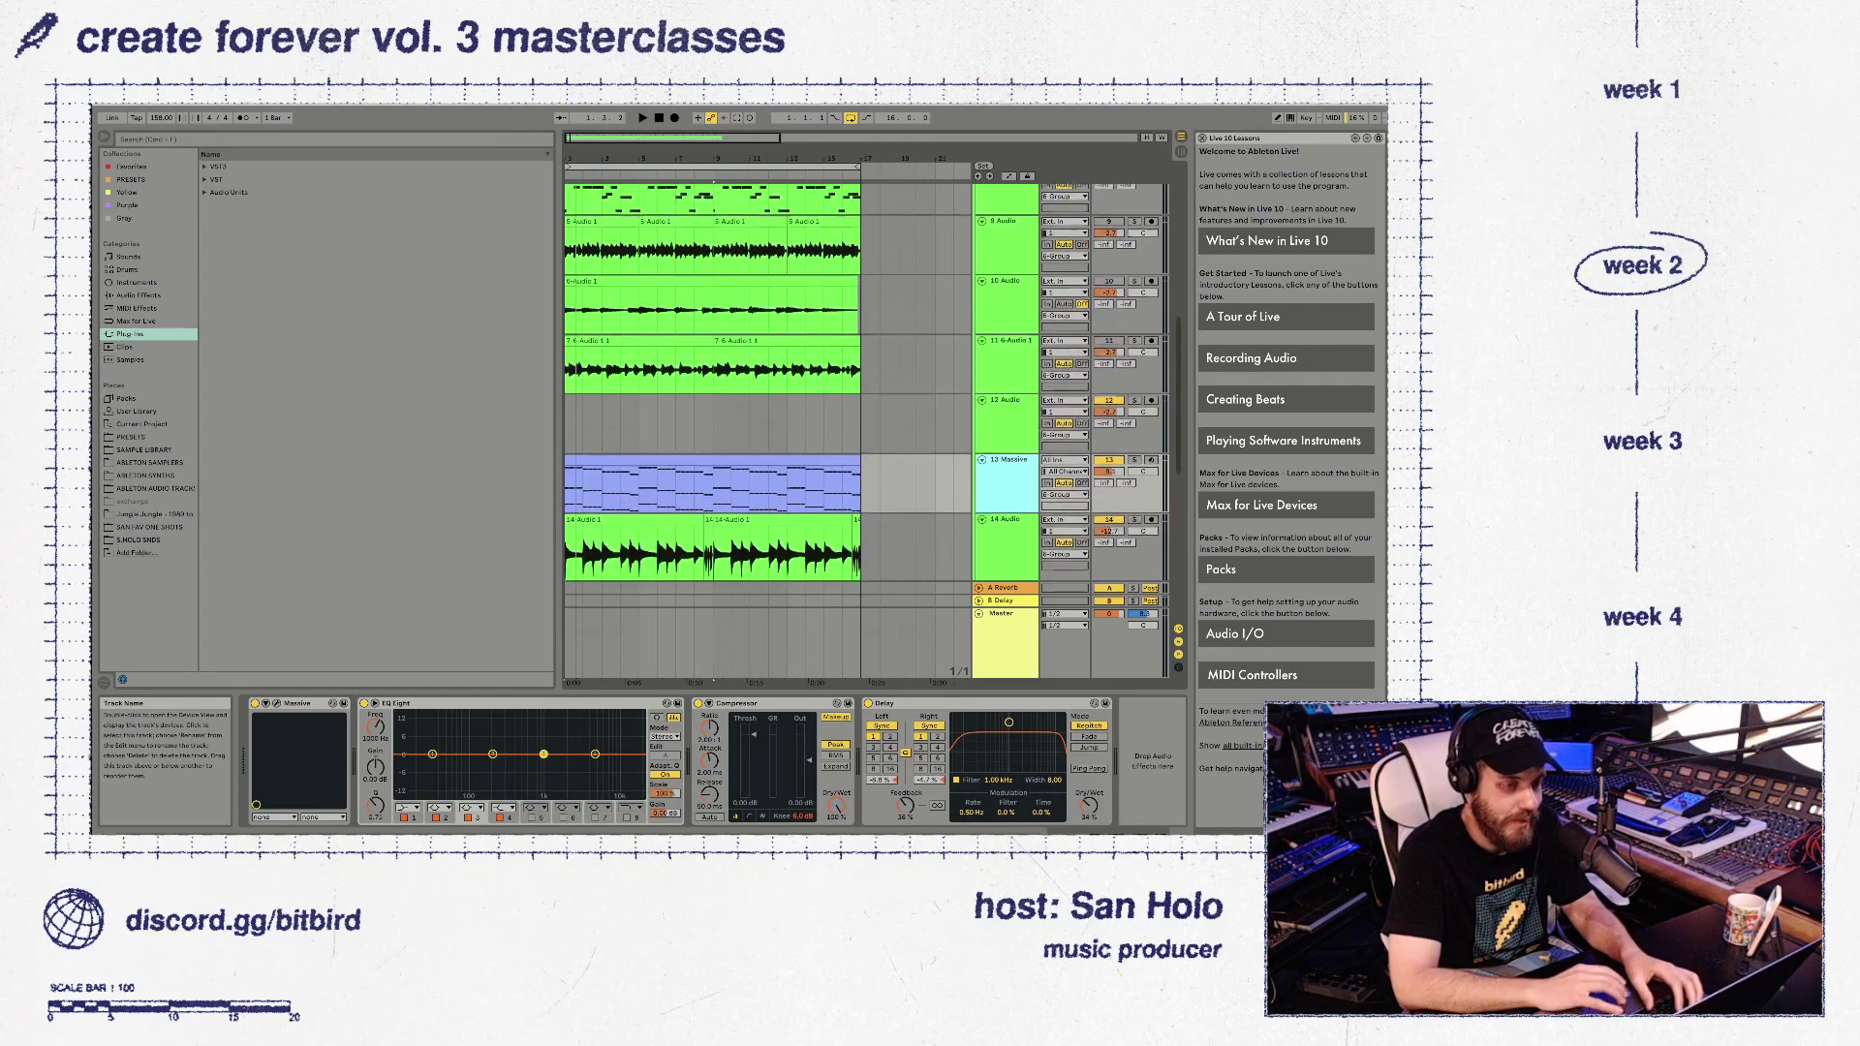
pyautogui.scroll(3, 712, 387)
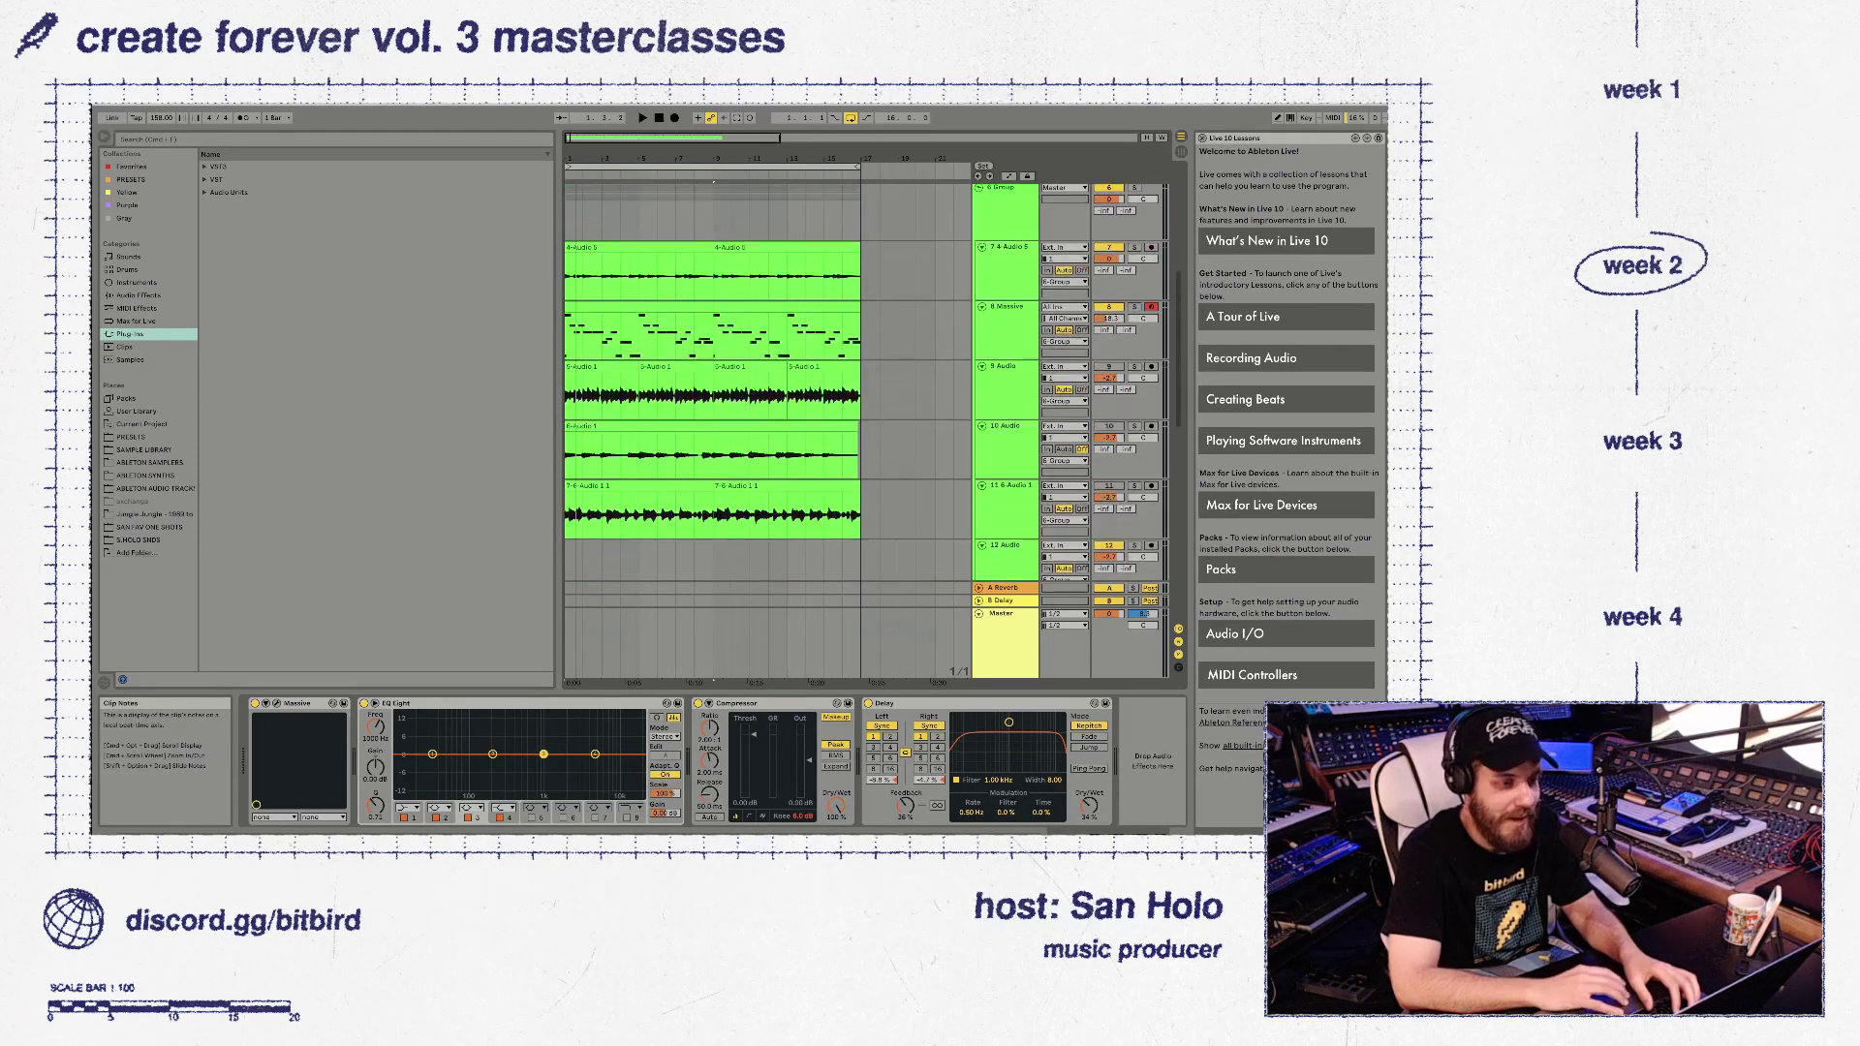
pyautogui.click(1135, 265)
pyautogui.press('space')
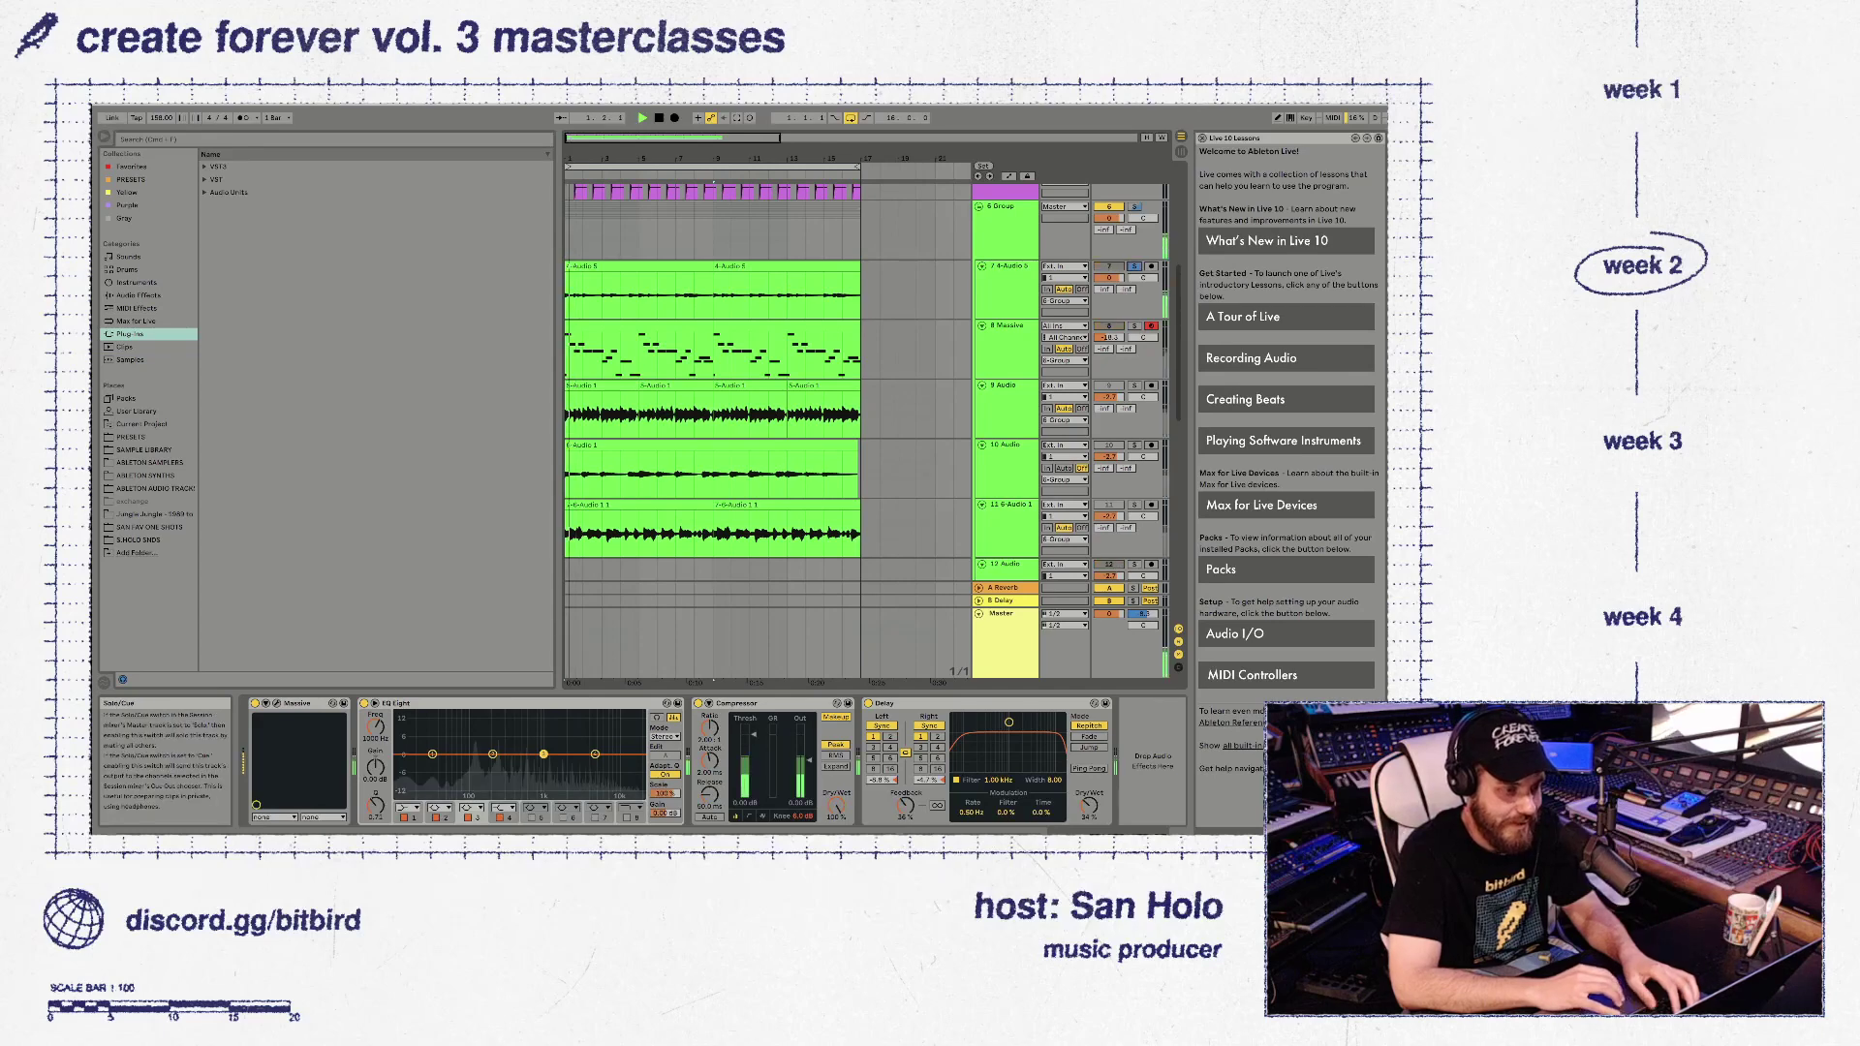
pyautogui.keyDown('super'); pyautogui.click(1134, 385); pyautogui.keyUp('super')
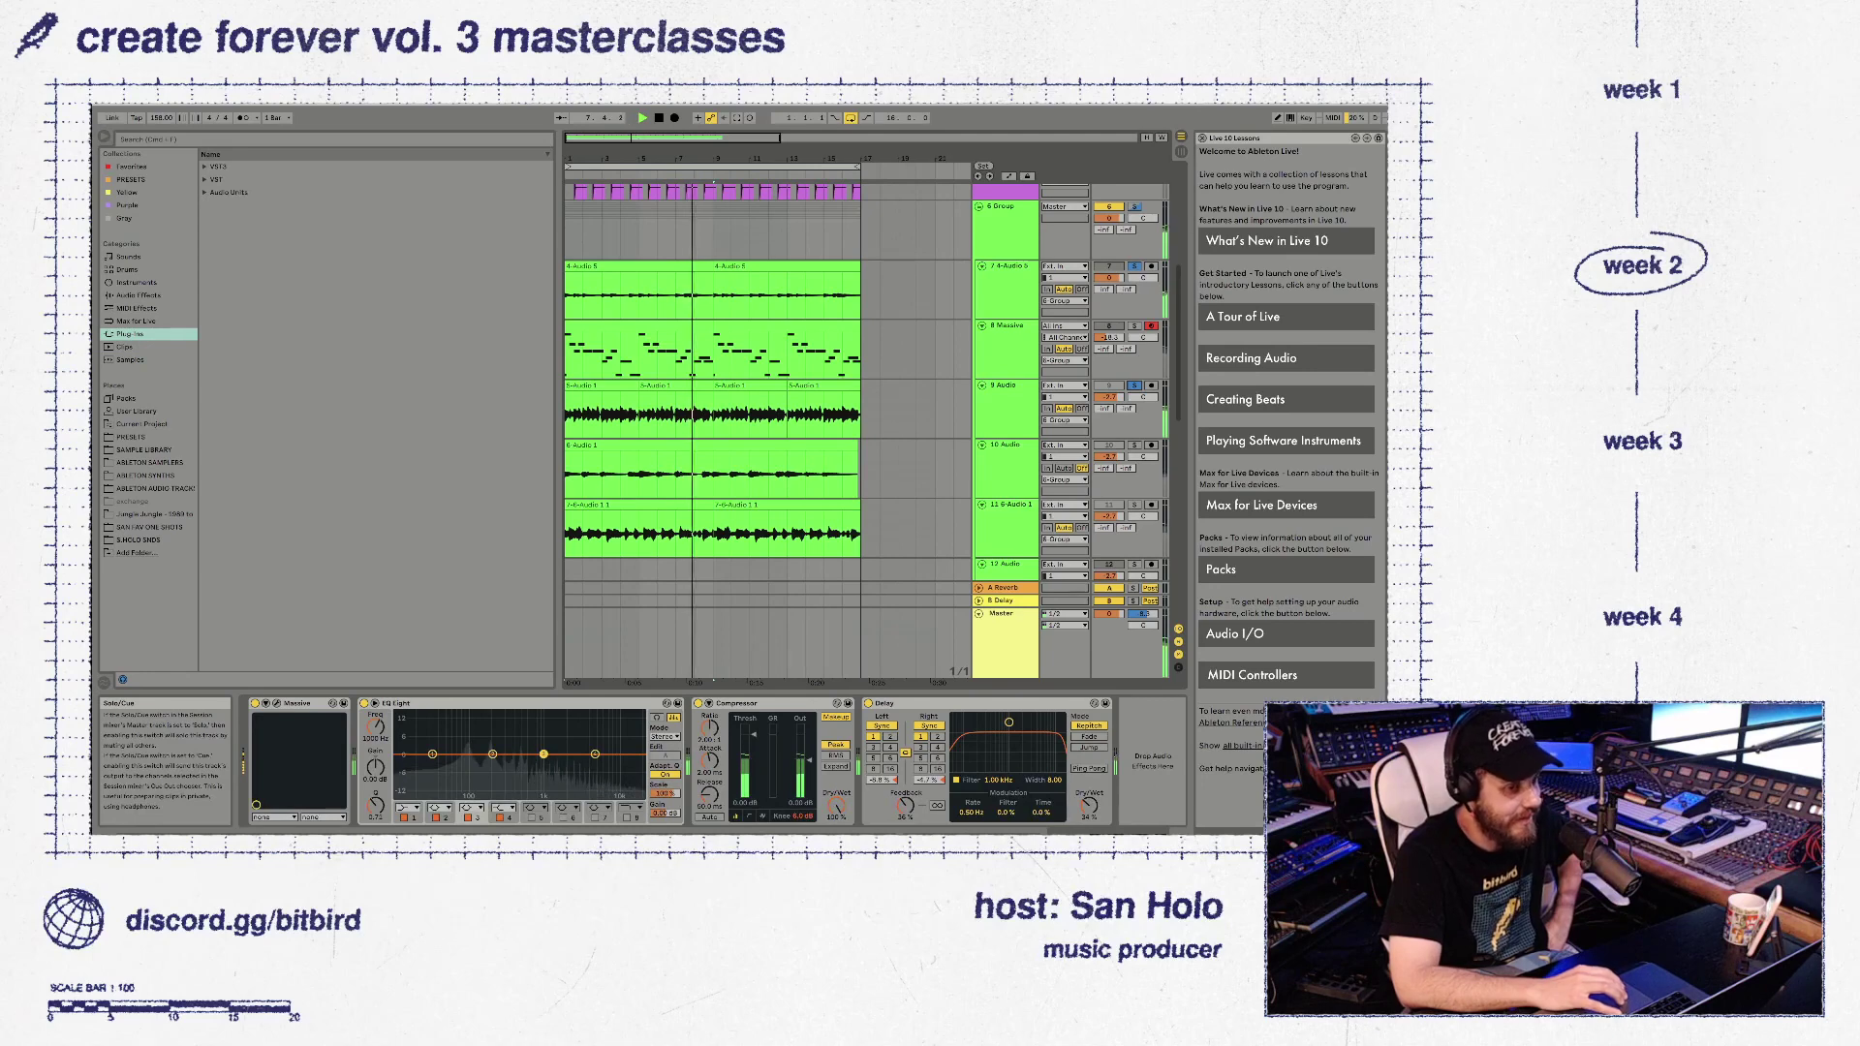
pyautogui.press('space')
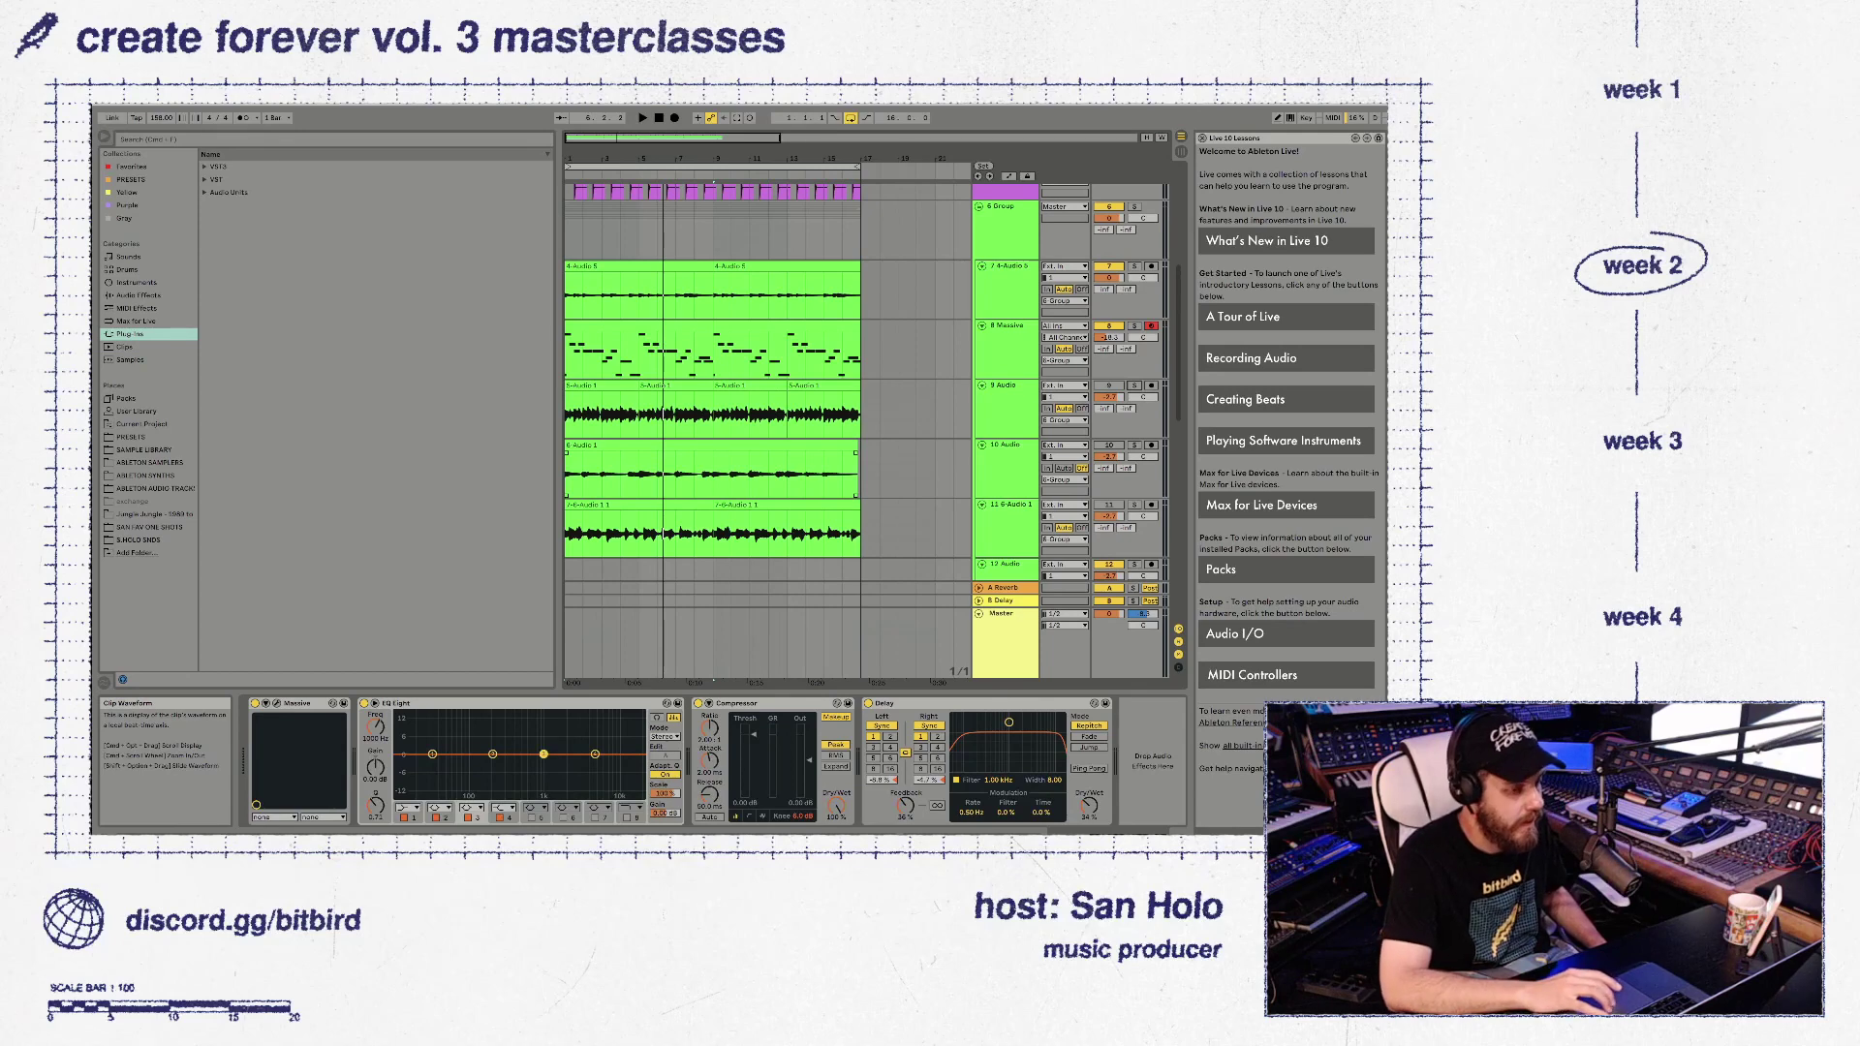
# Lower the threshold of the sidechained Compressor on the 6 Group track slightly, playing back before and after the change
pyautogui.scroll(3, 712, 387)
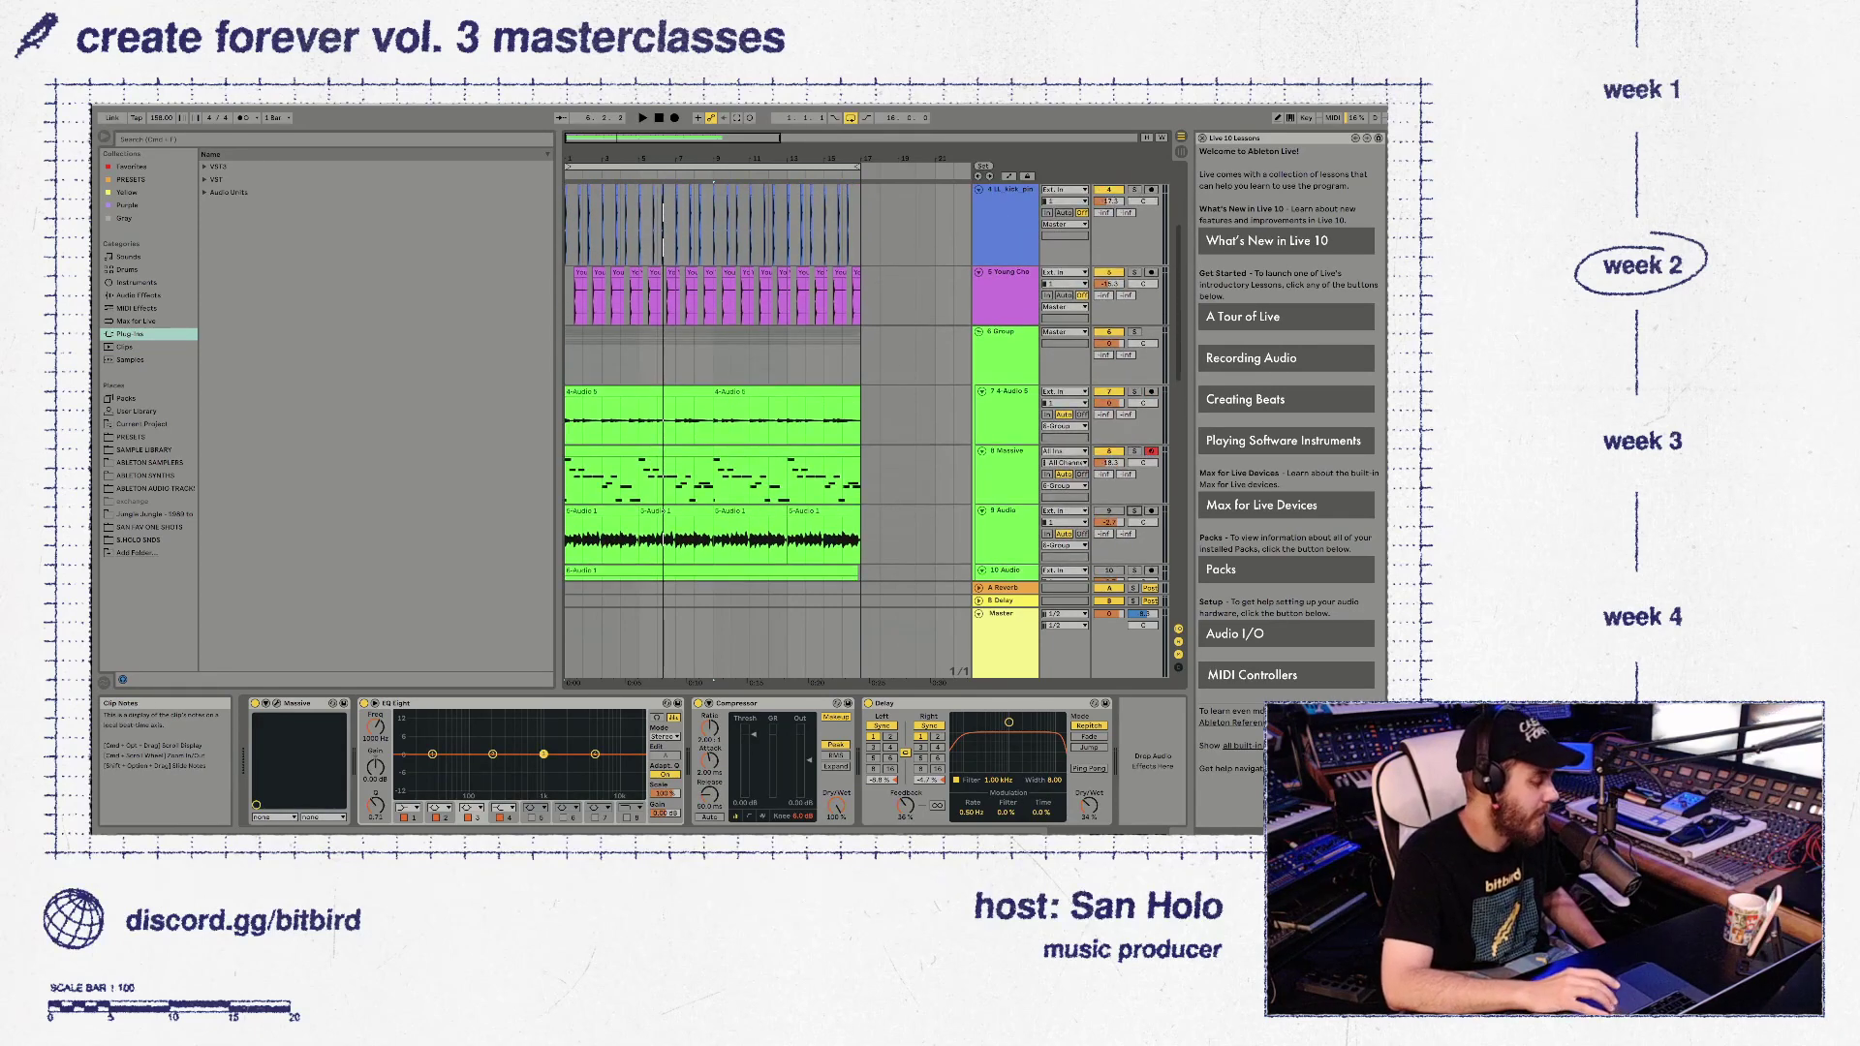
pyautogui.scroll(1, 712, 388)
pyautogui.click(1005, 355)
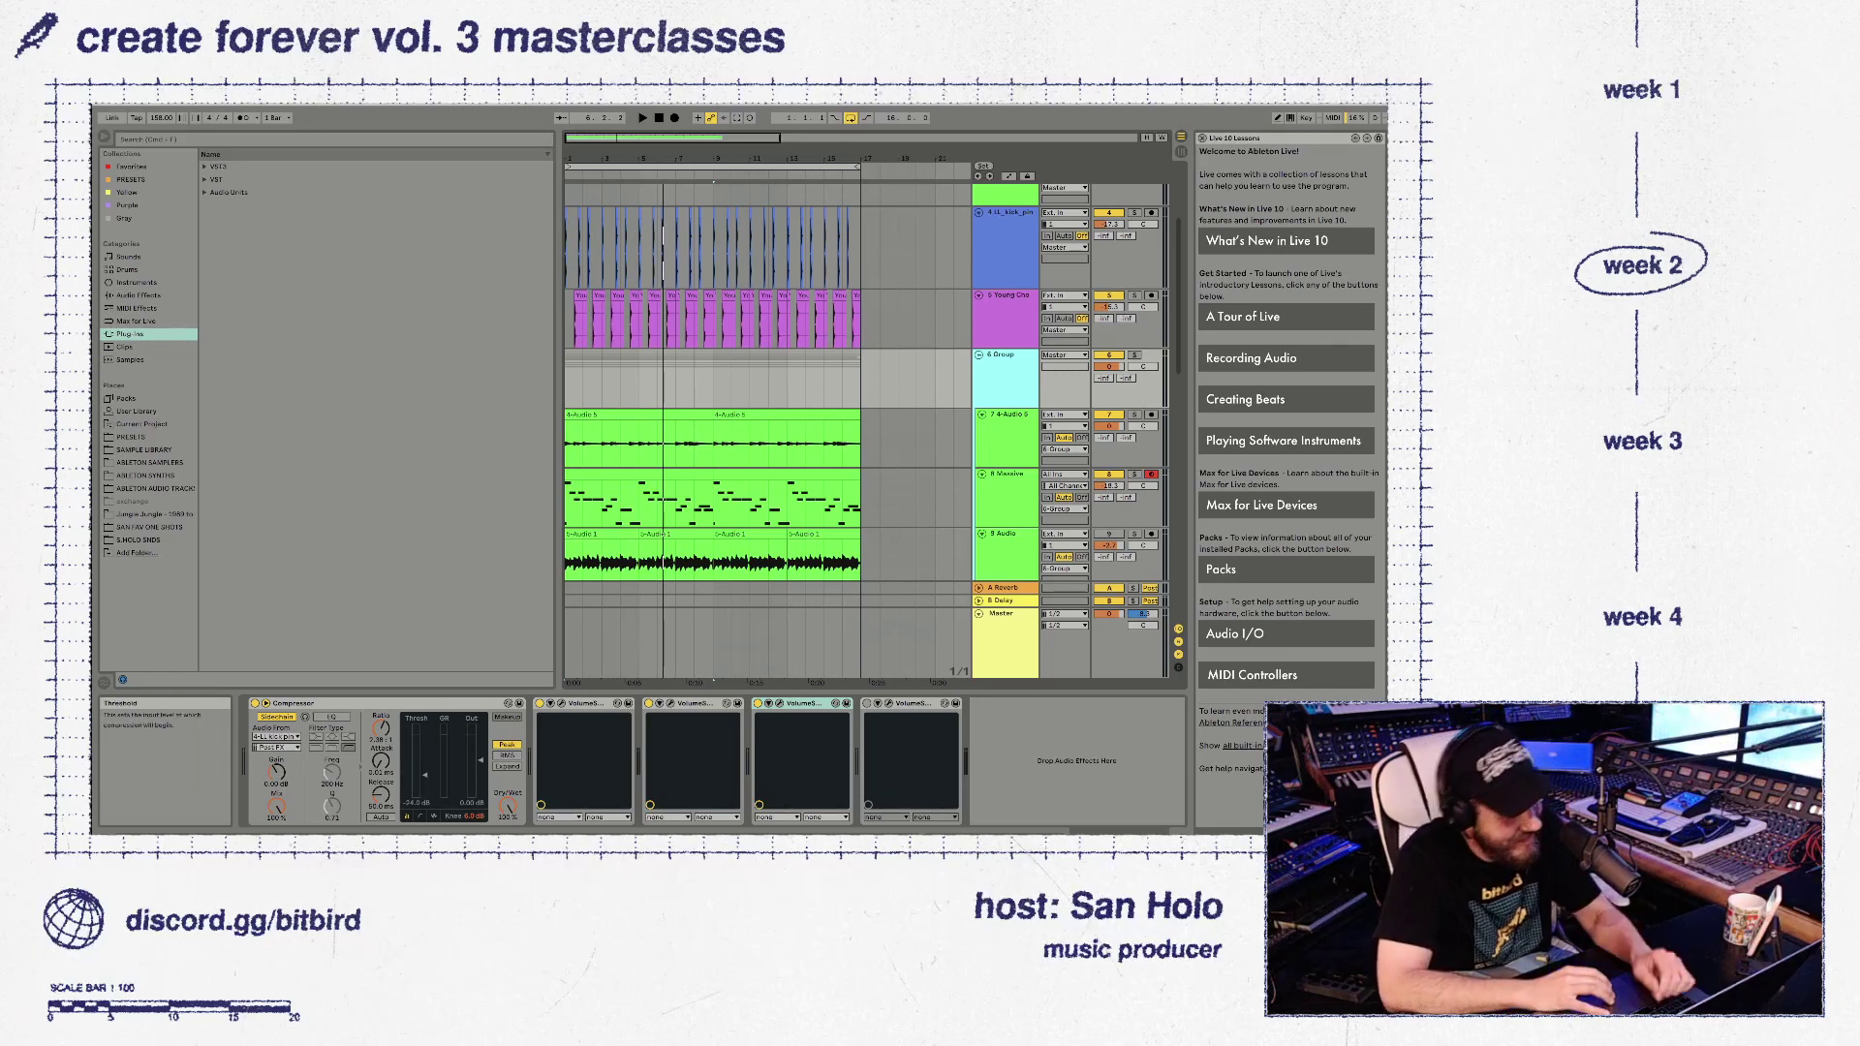
pyautogui.scroll(2, 712, 388)
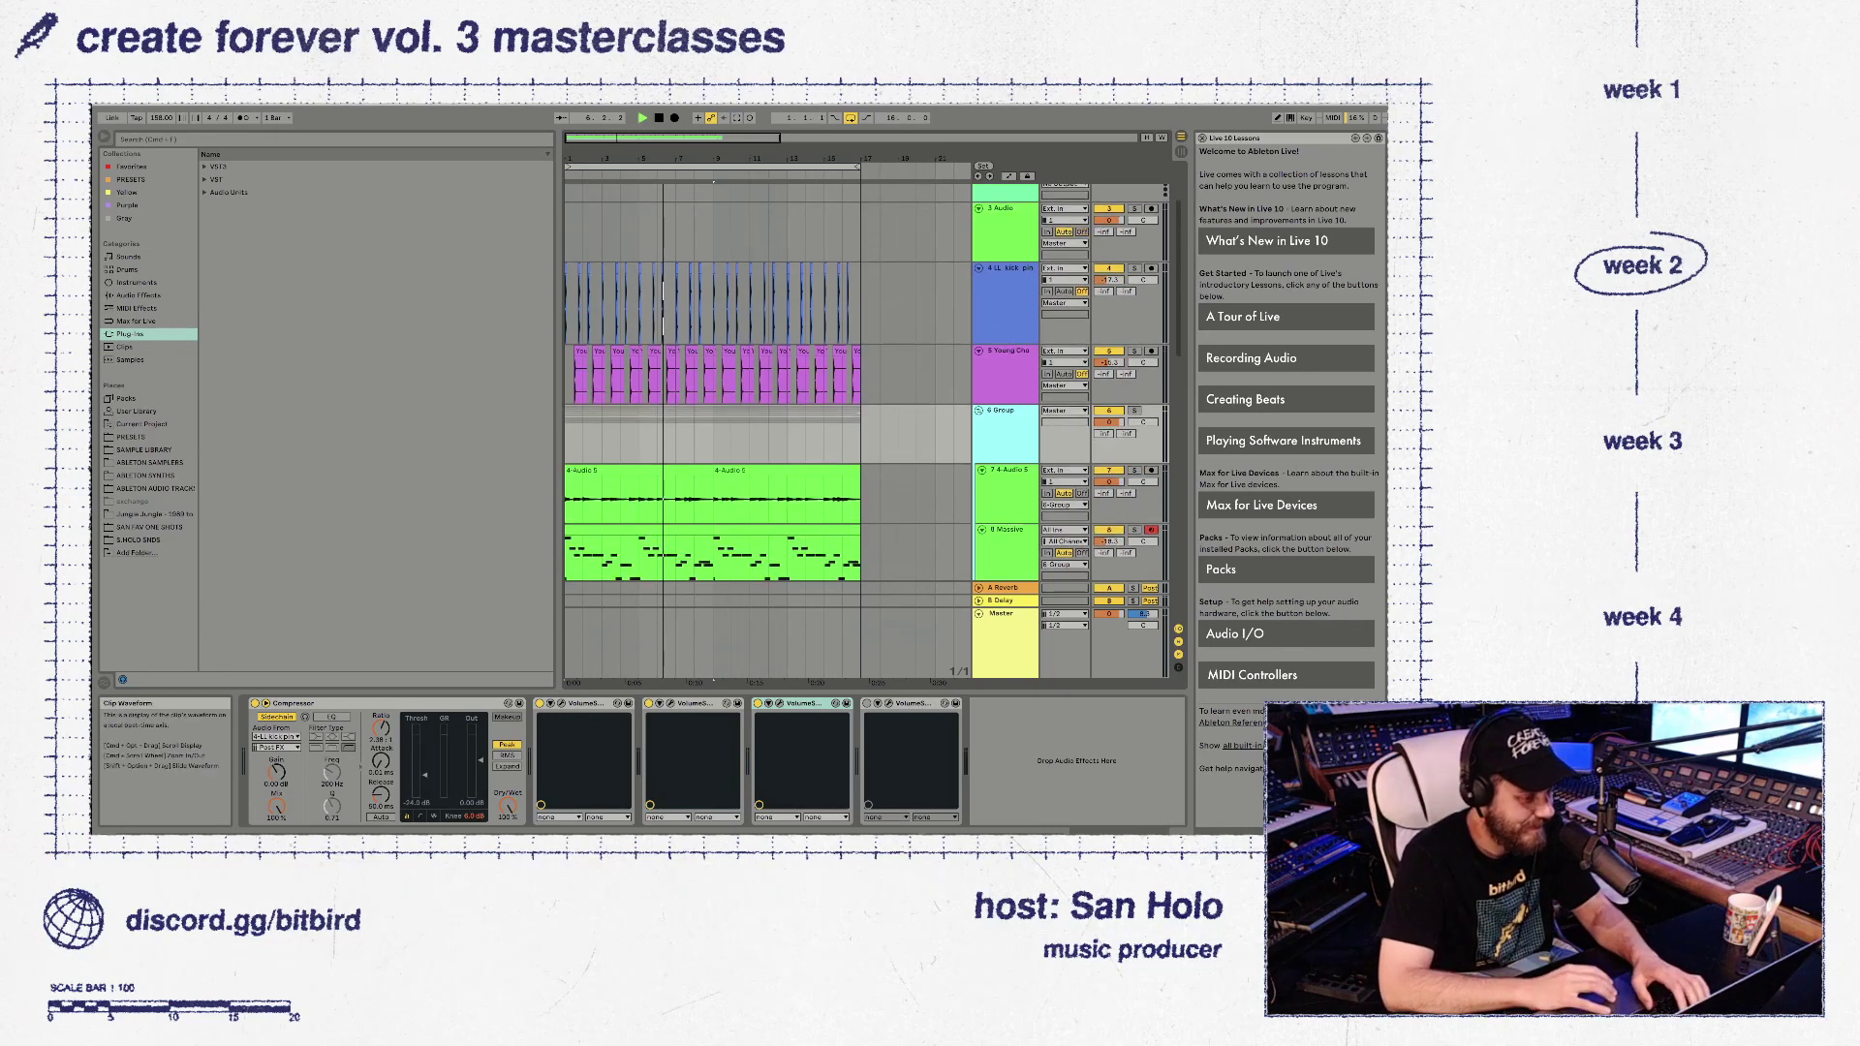
pyautogui.press('space')
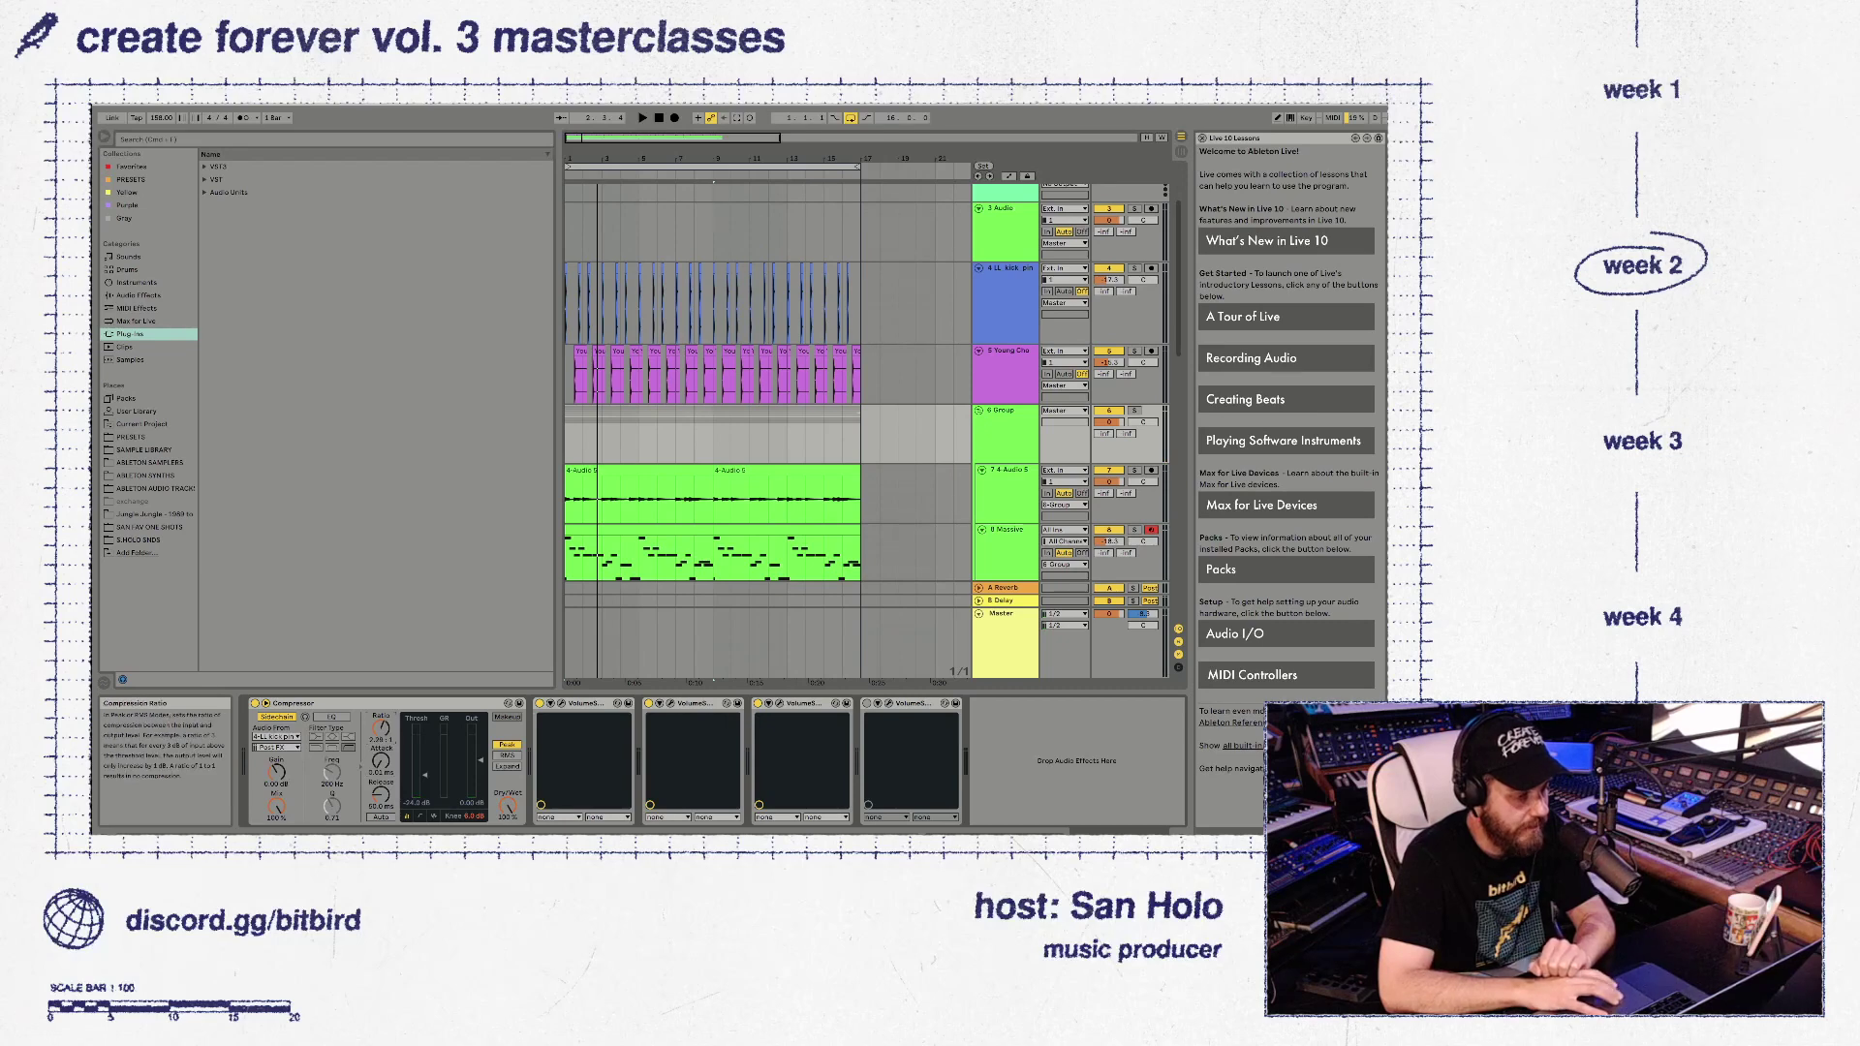
pyautogui.moveTo(425, 775); pyautogui.dragTo(424, 783)
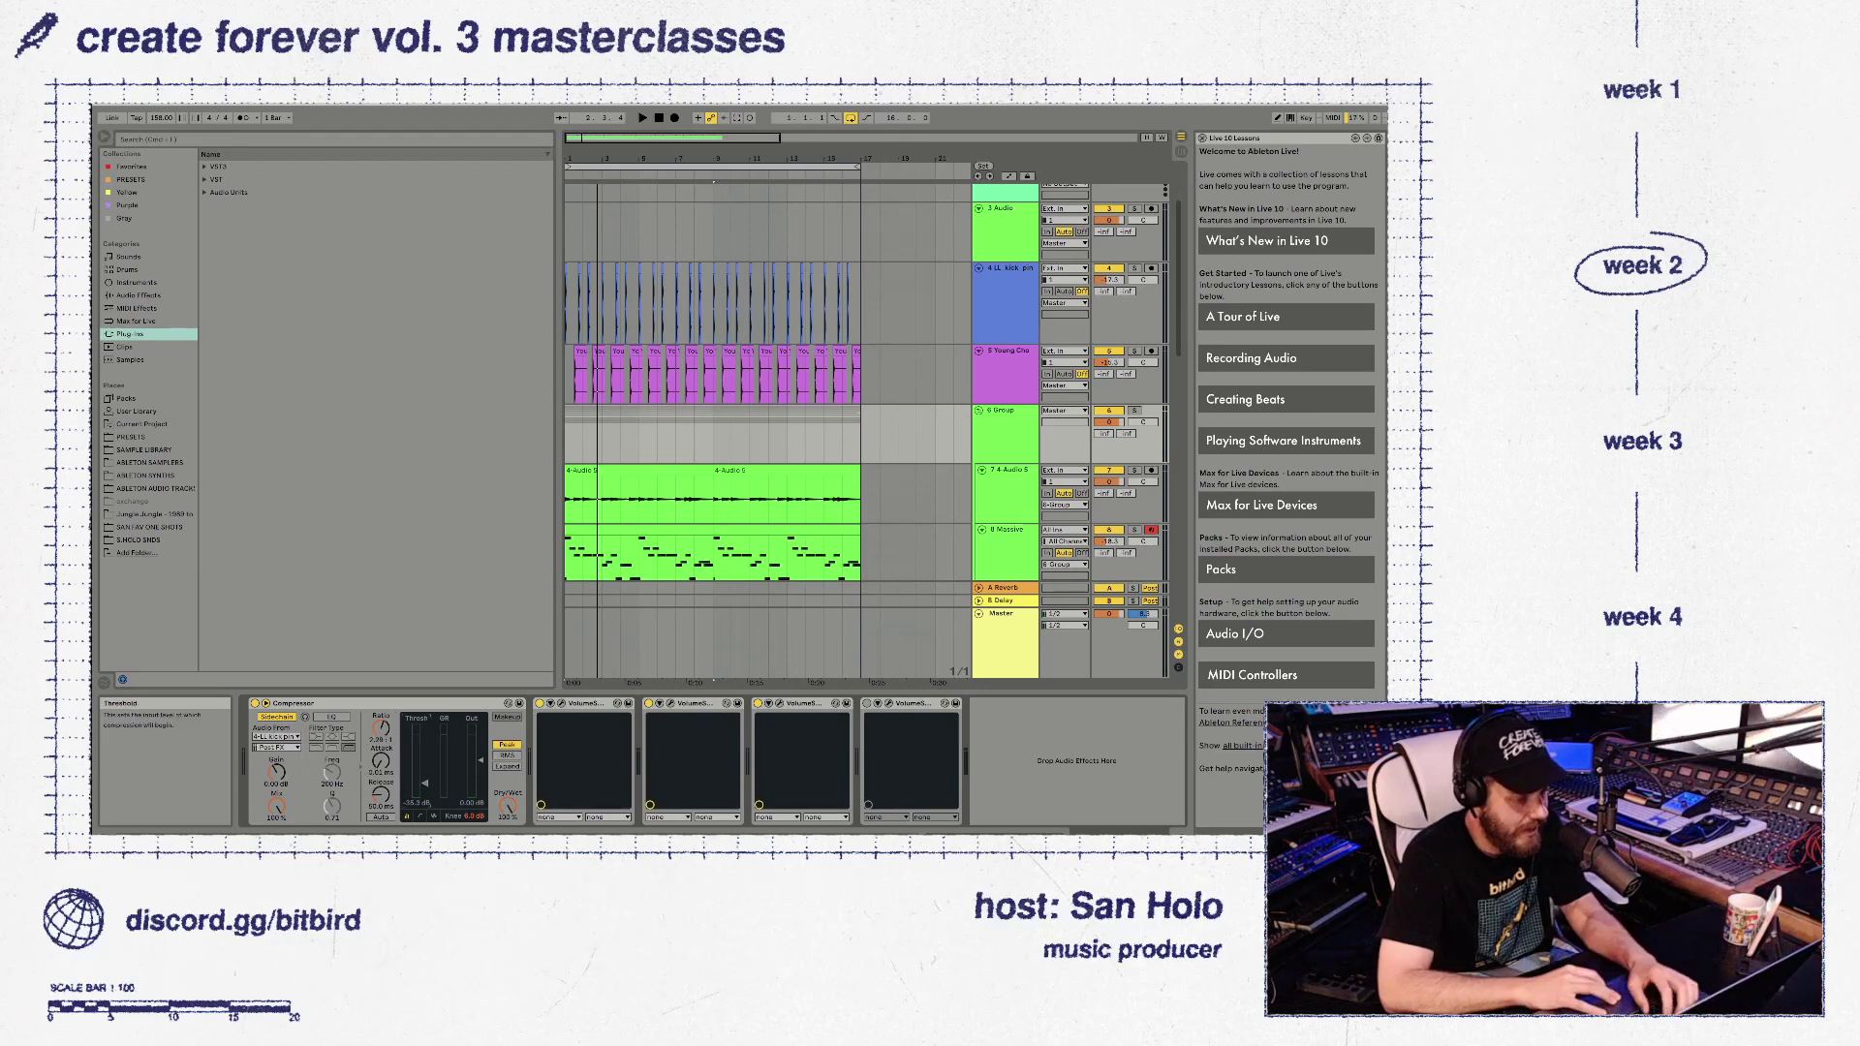
pyautogui.press('space')
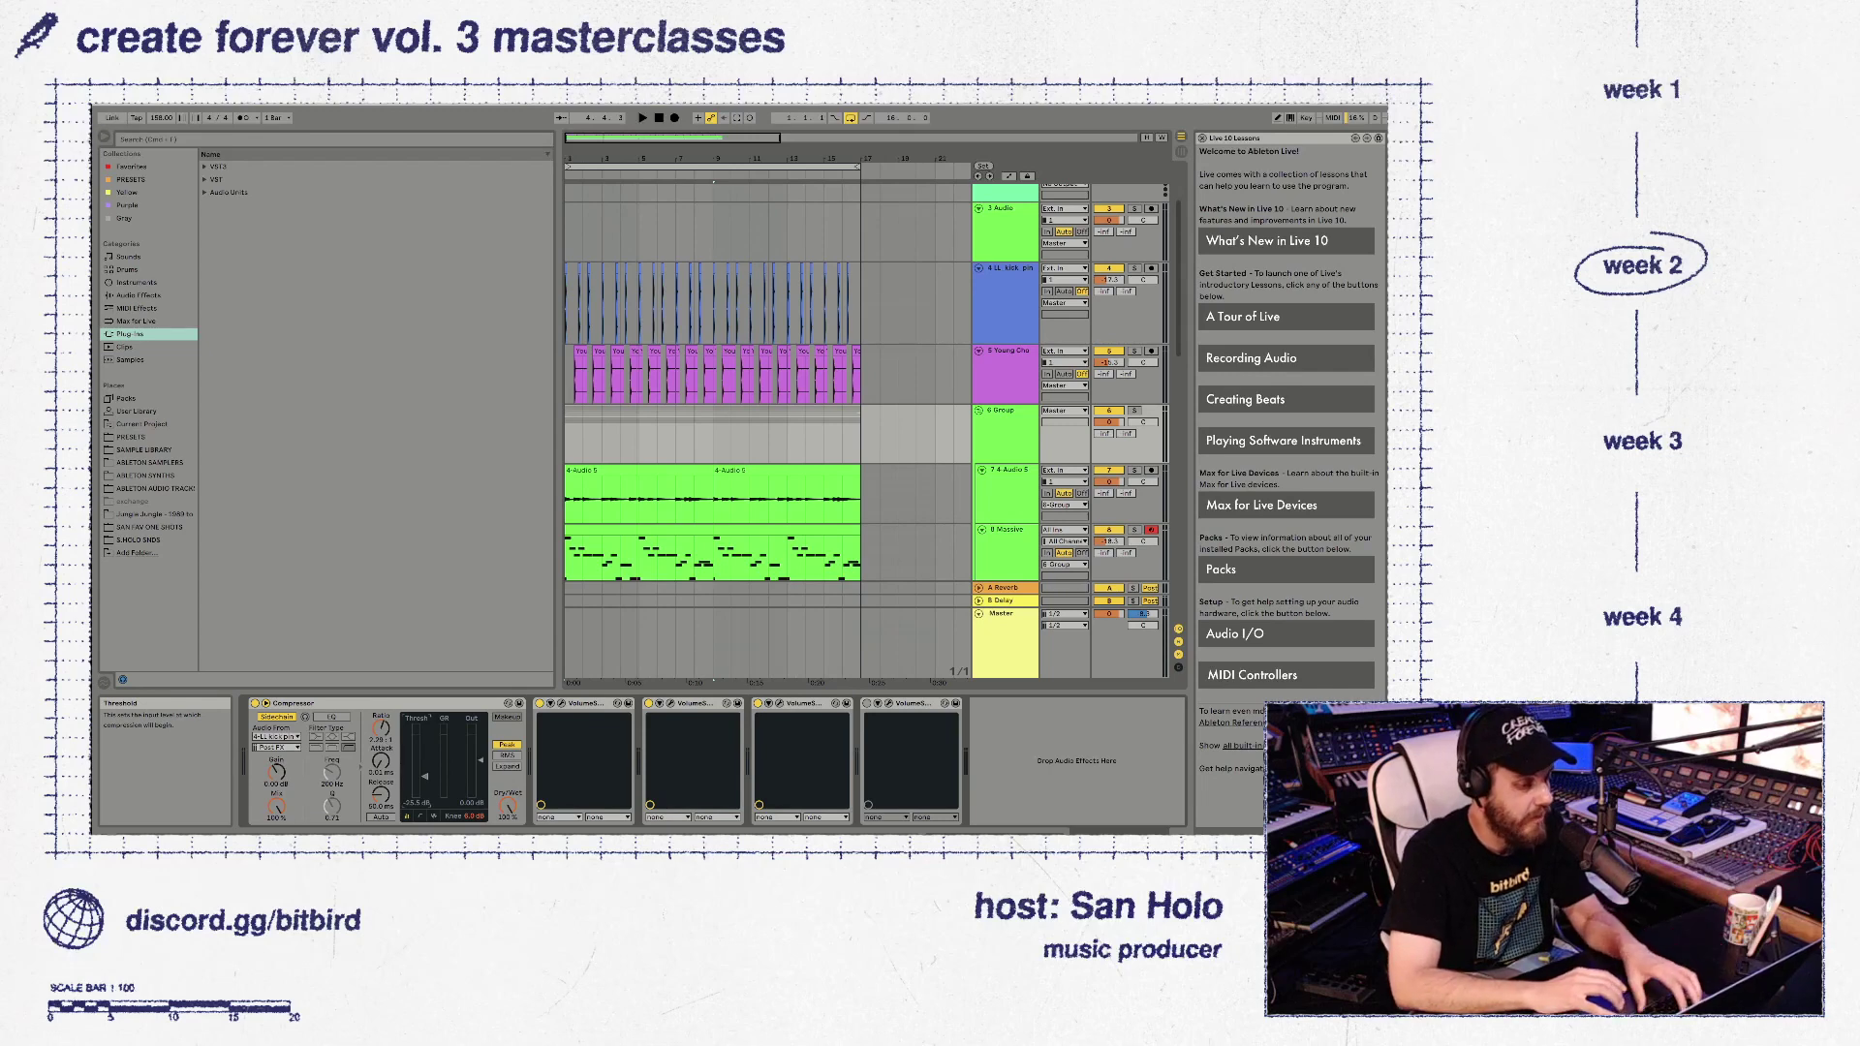
# Raise the volume of the purple track 5 slightly while playing the track from the start
pyautogui.click(693, 704)
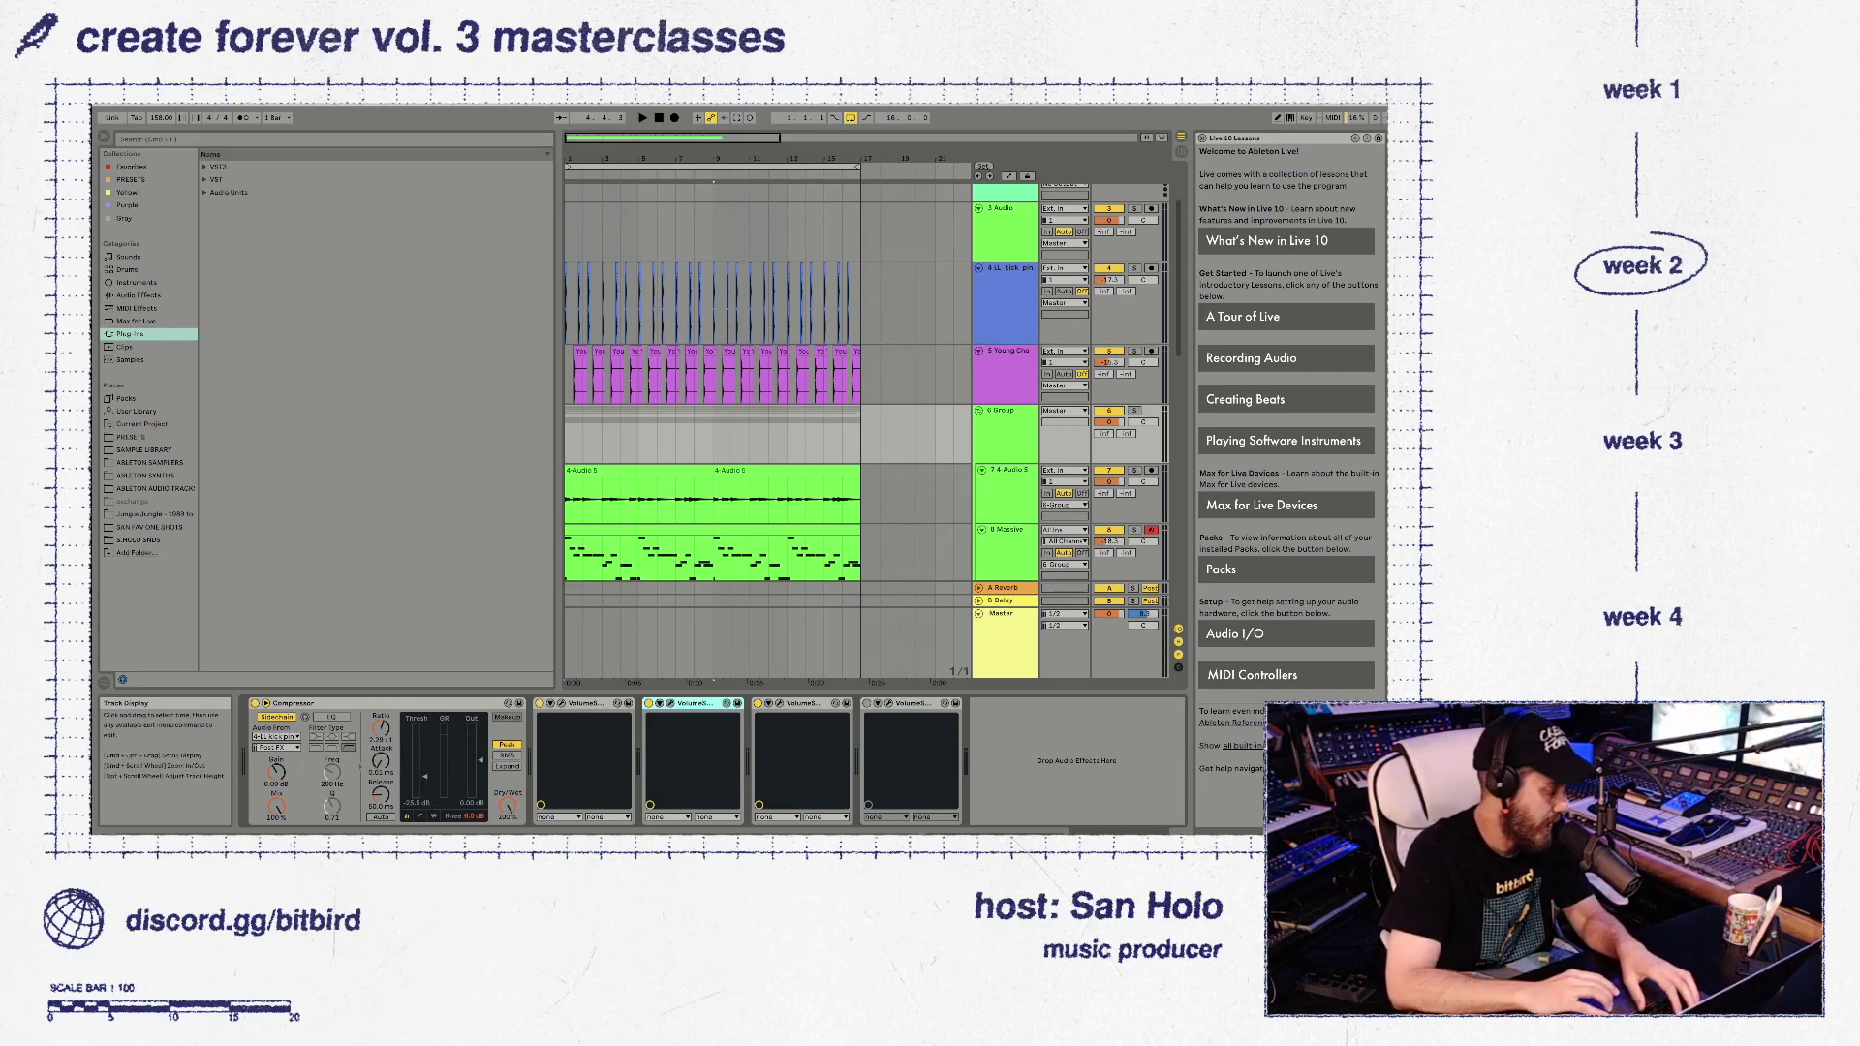
pyautogui.scroll(2, 712, 388)
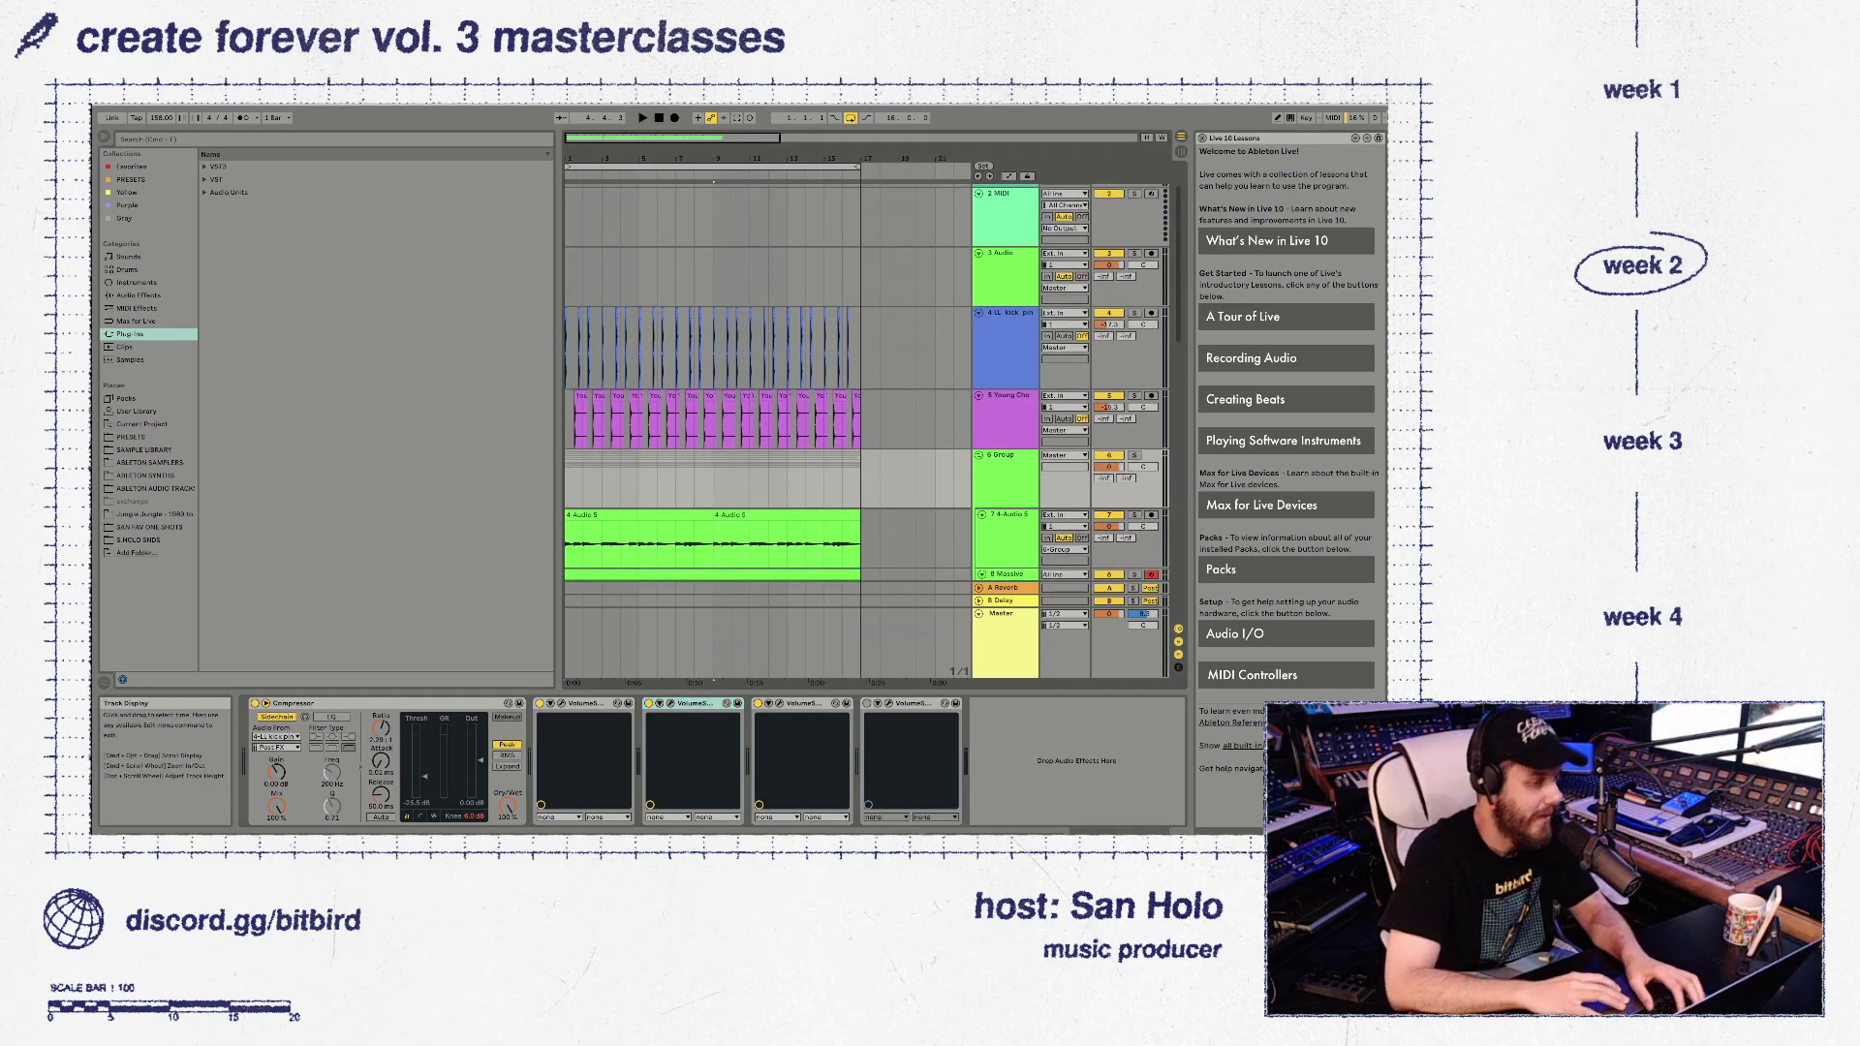
pyautogui.click(574, 427)
pyautogui.press('space')
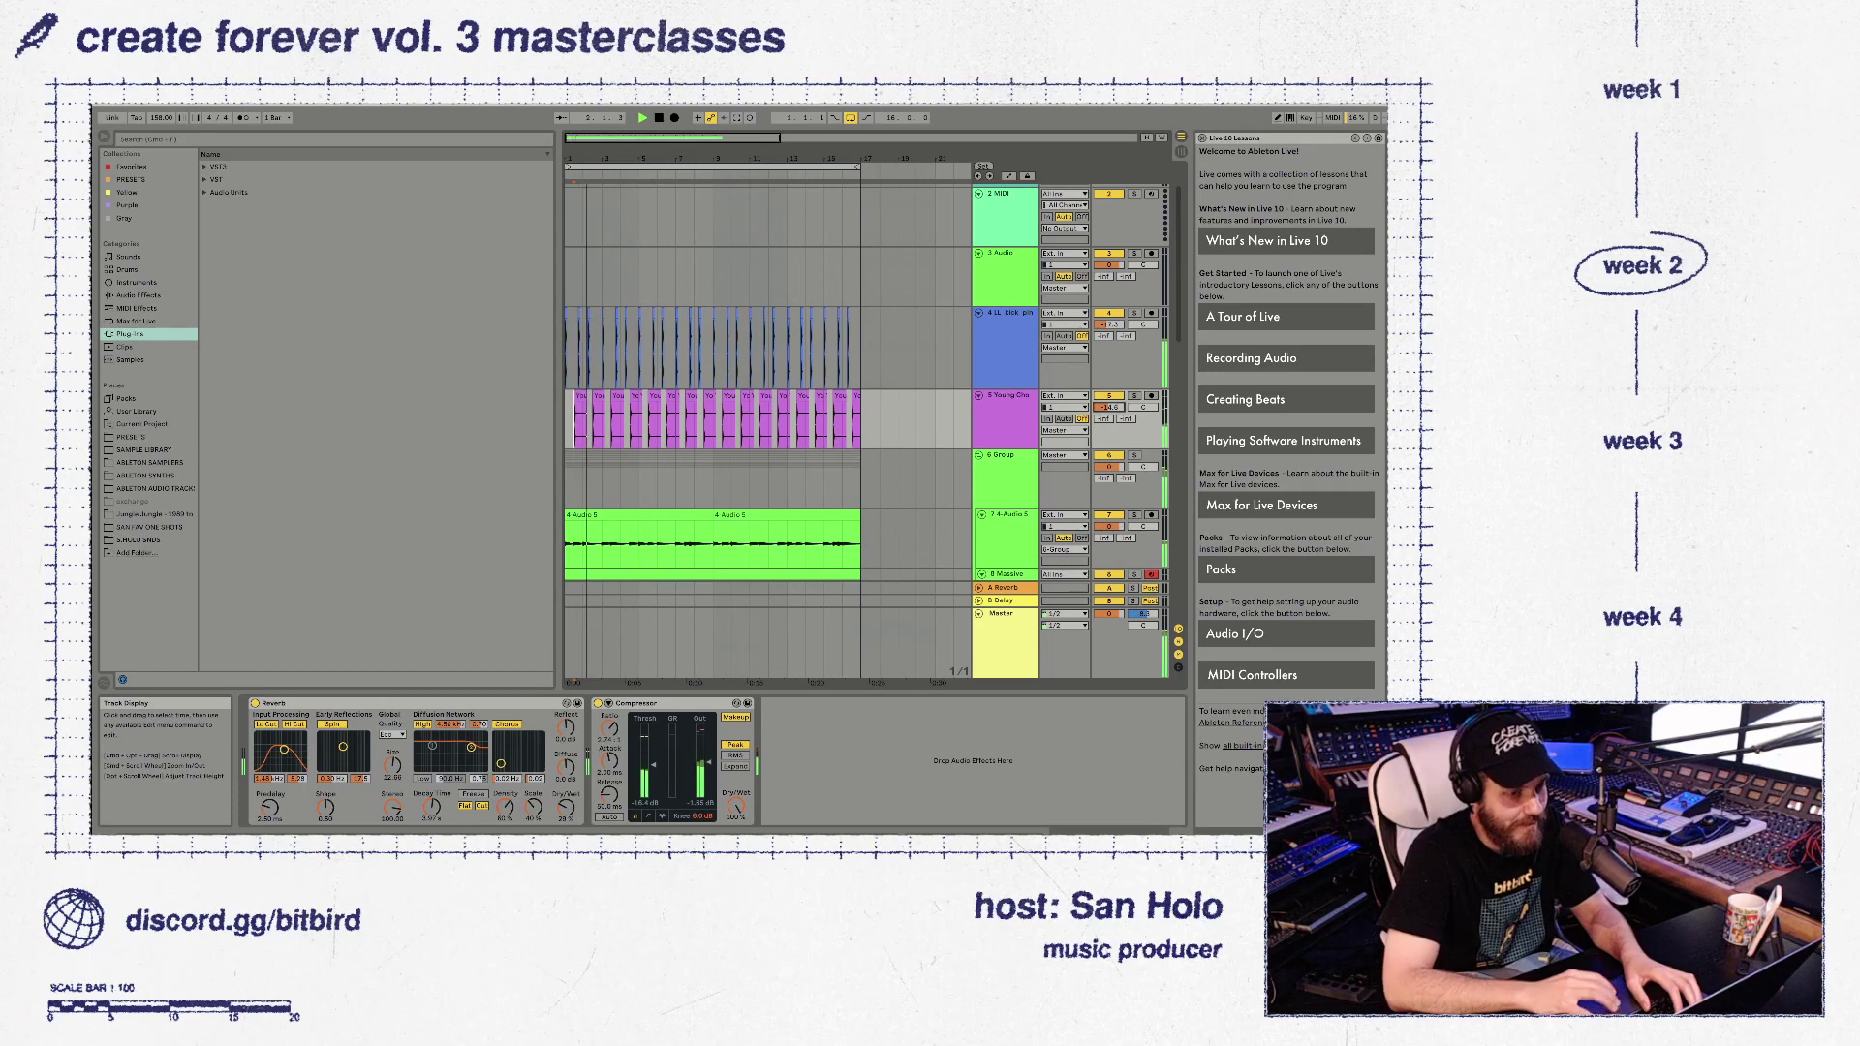
pyautogui.moveTo(1107, 407); pyautogui.dragTo(1107, 400)
pyautogui.press('space')
# Add a Saturator after the Compressor on the purple track 5 and turn its Drive far up
pyautogui.click(138, 295)
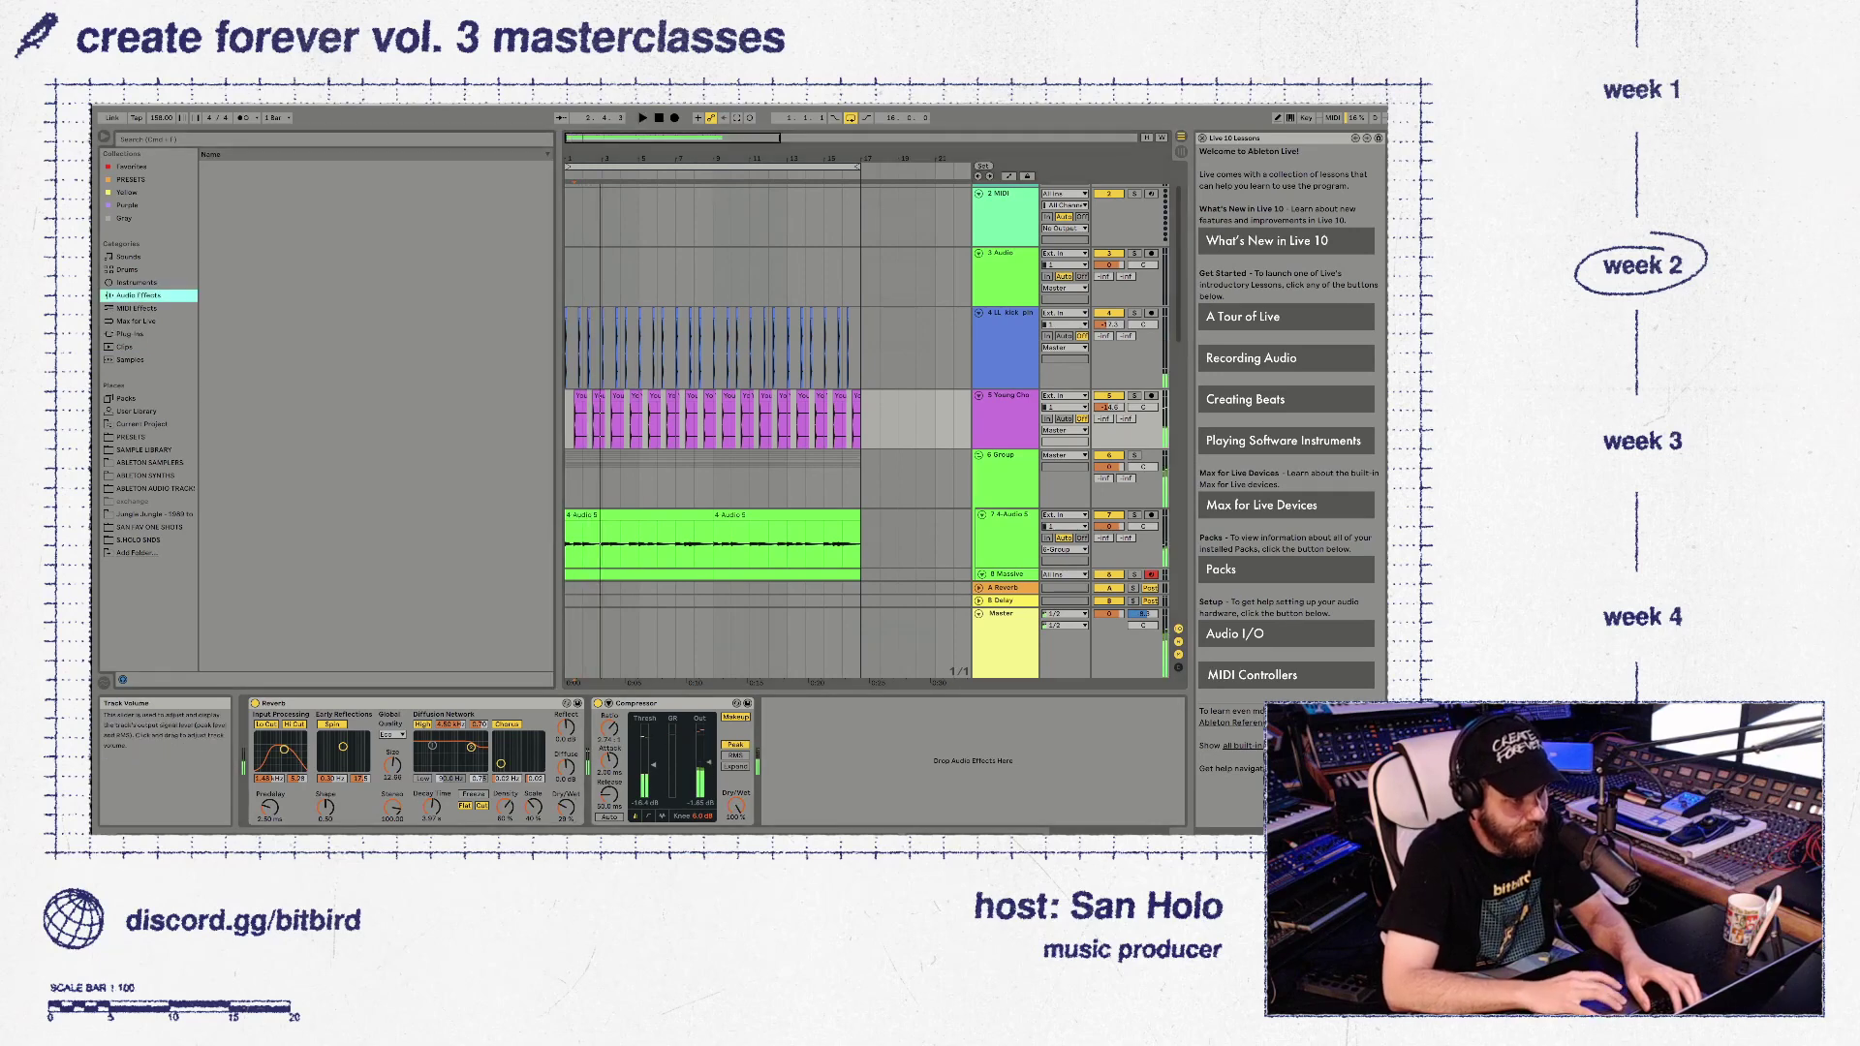
pyautogui.click(244, 270)
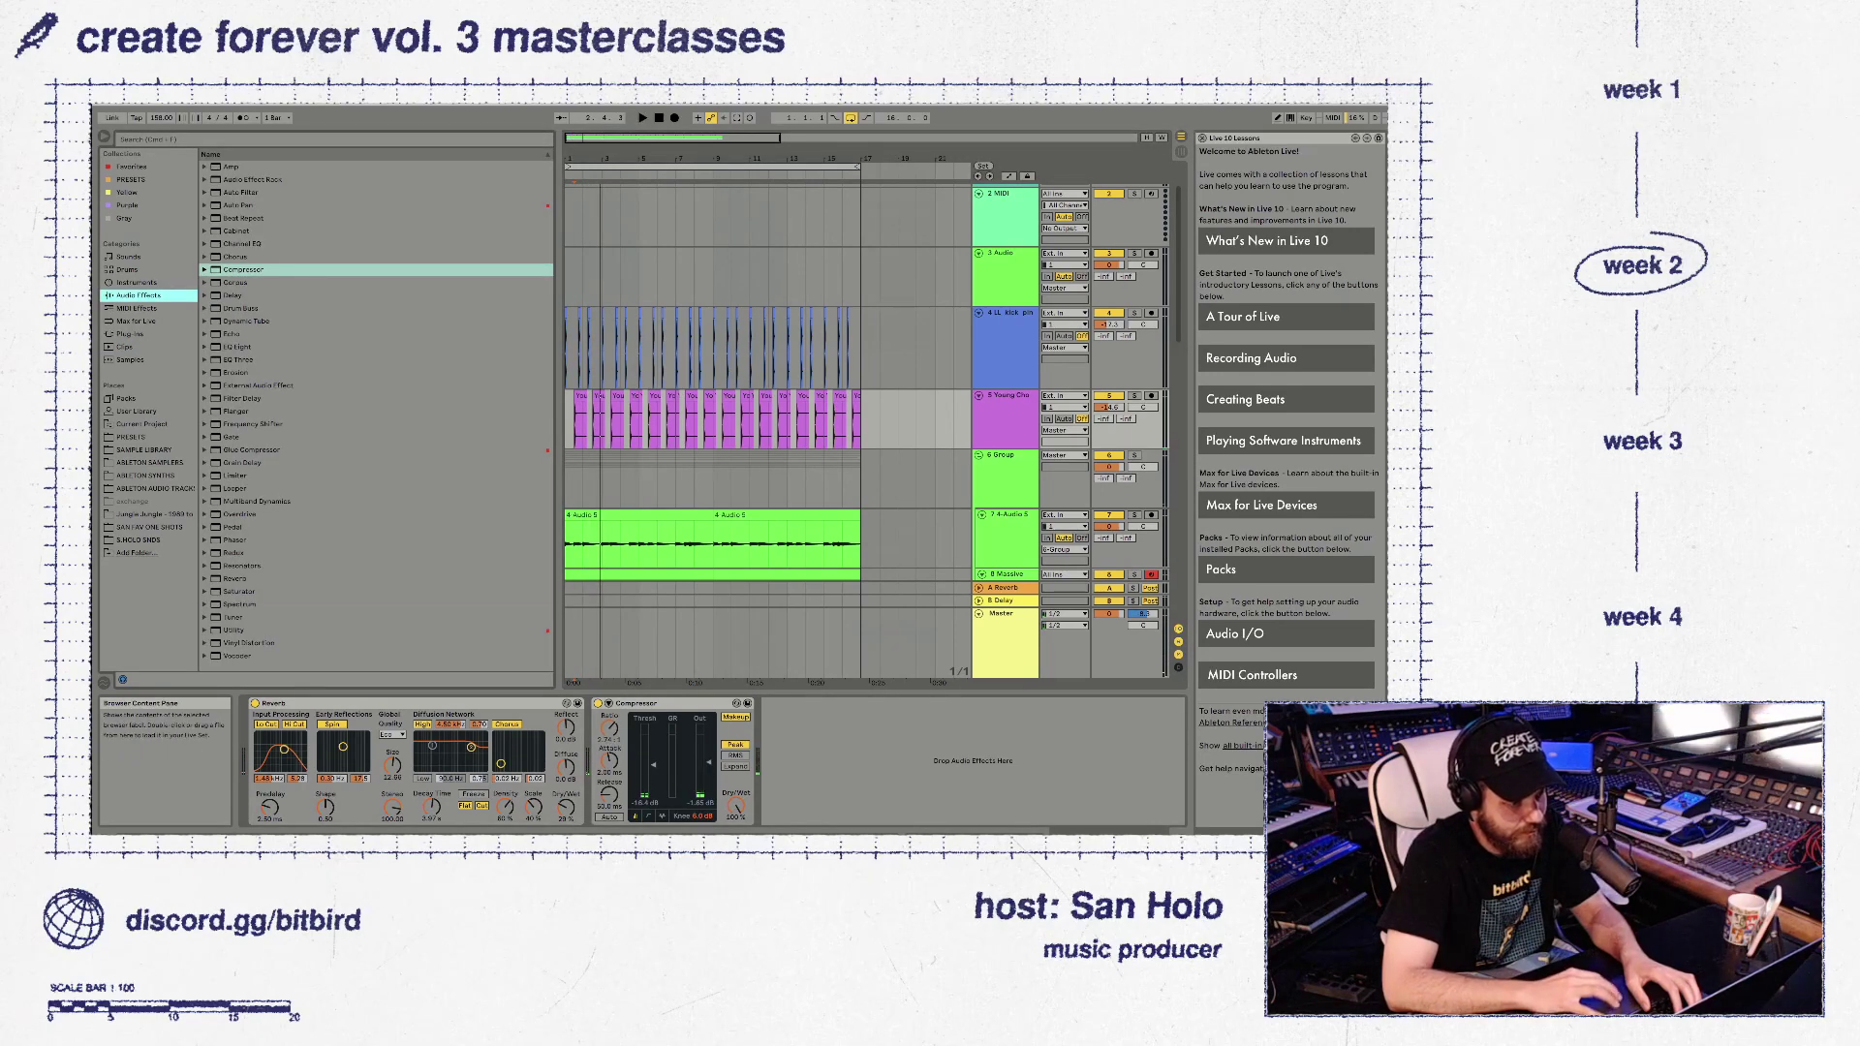
pyautogui.doubleClick(239, 591)
pyautogui.moveTo(777, 734); pyautogui.dragTo(777, 647)
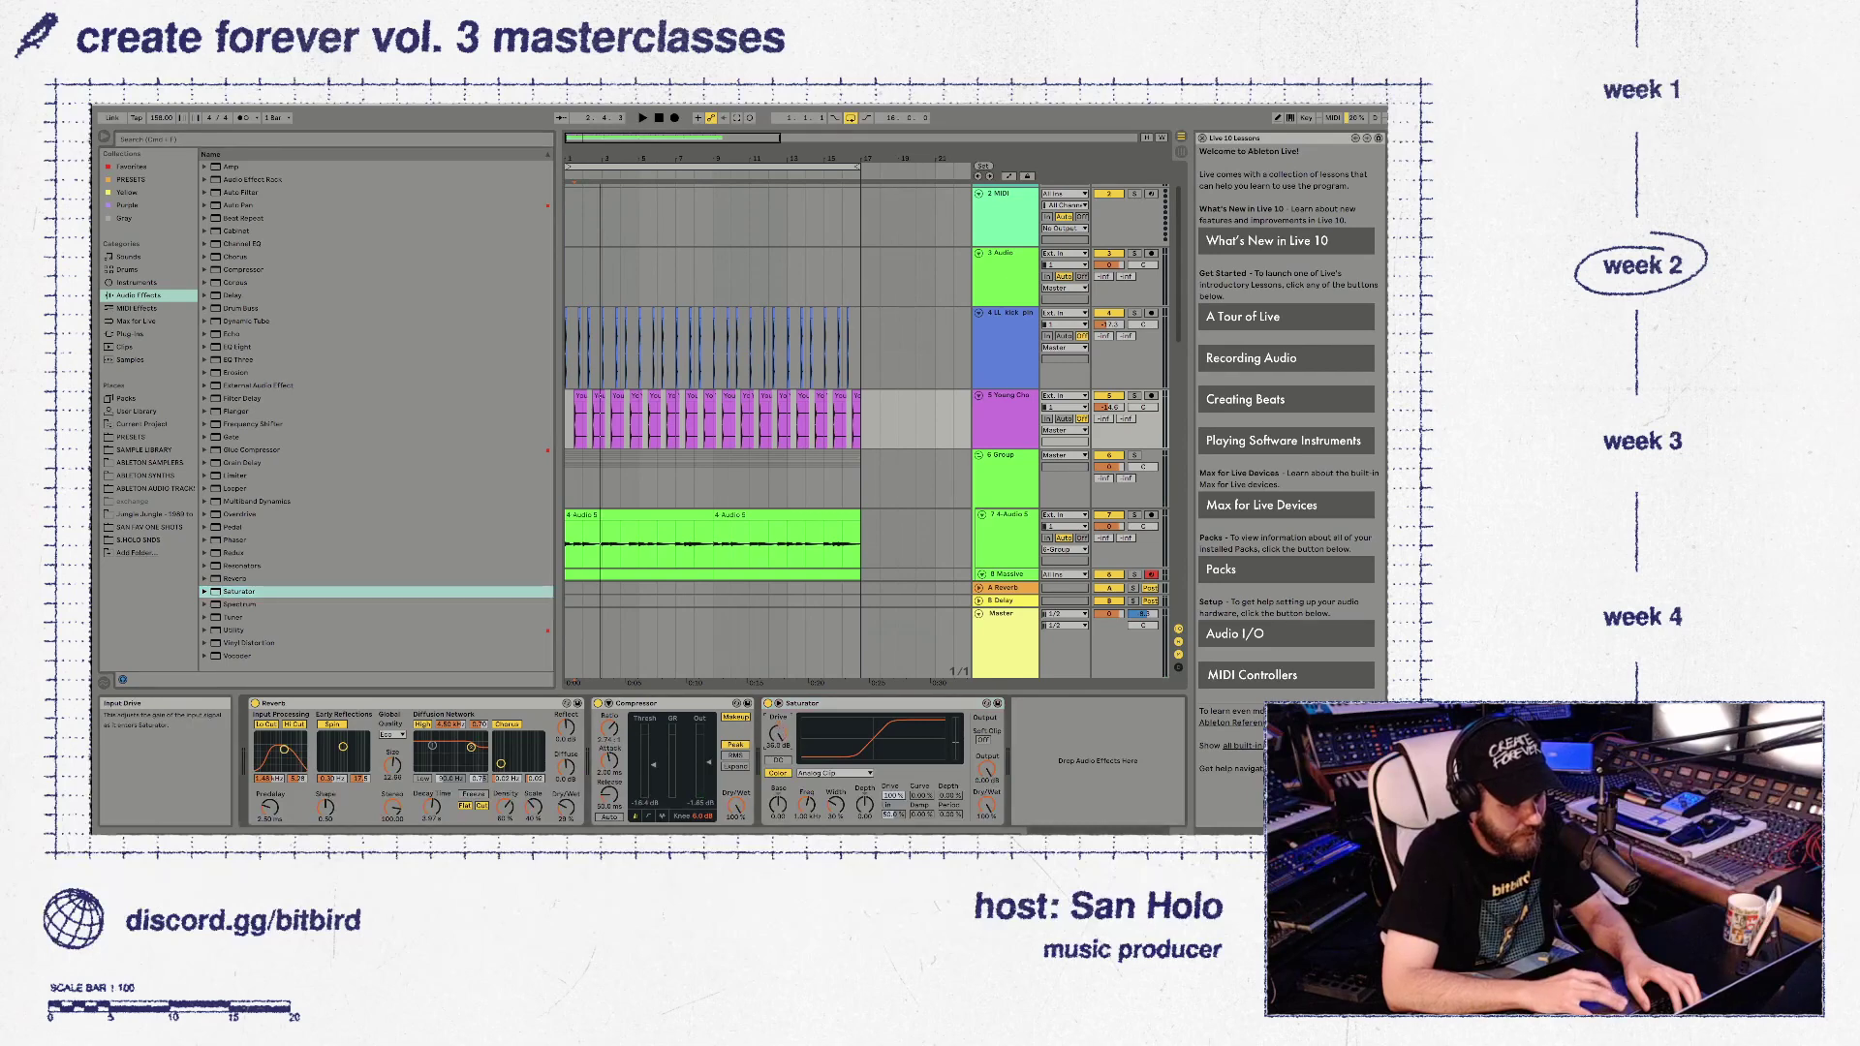
# Bring the Saturator's Drive down to a moderate amount and trim its Output slightly while listening
pyautogui.press('space')
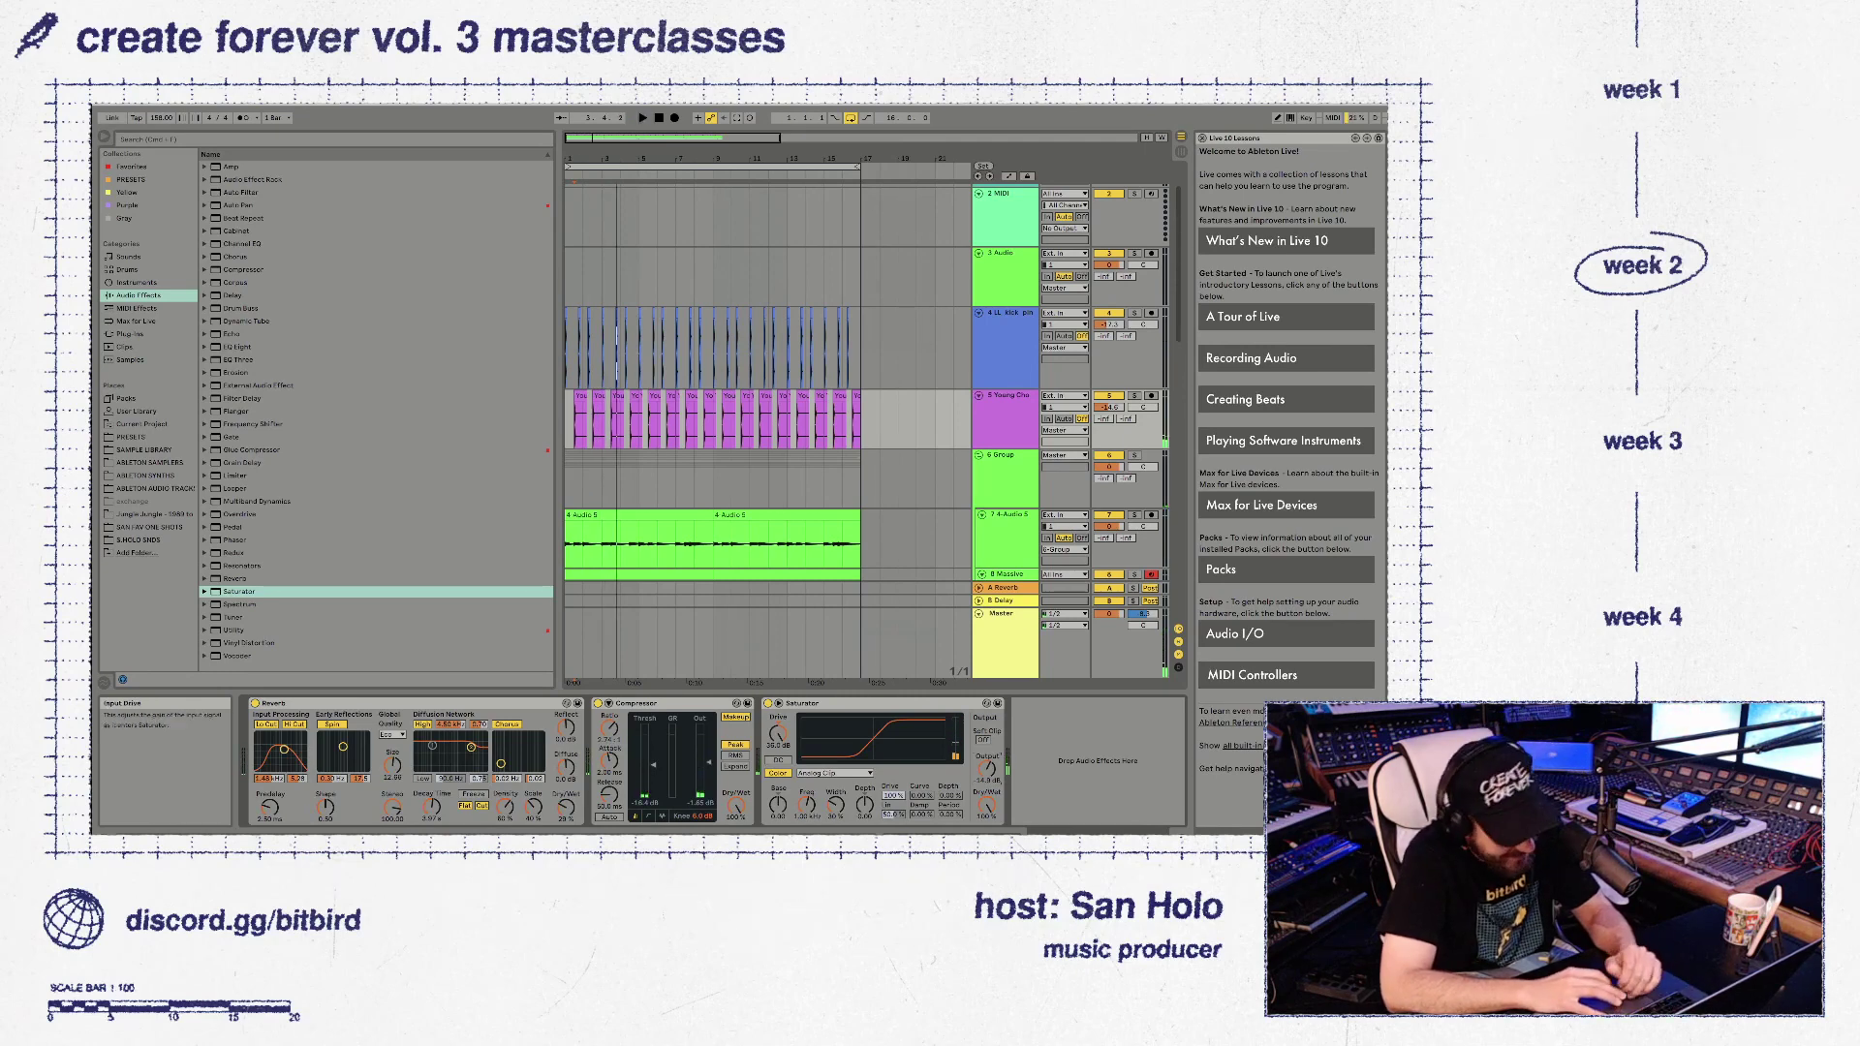
pyautogui.moveTo(777, 735); pyautogui.dragTo(777, 766)
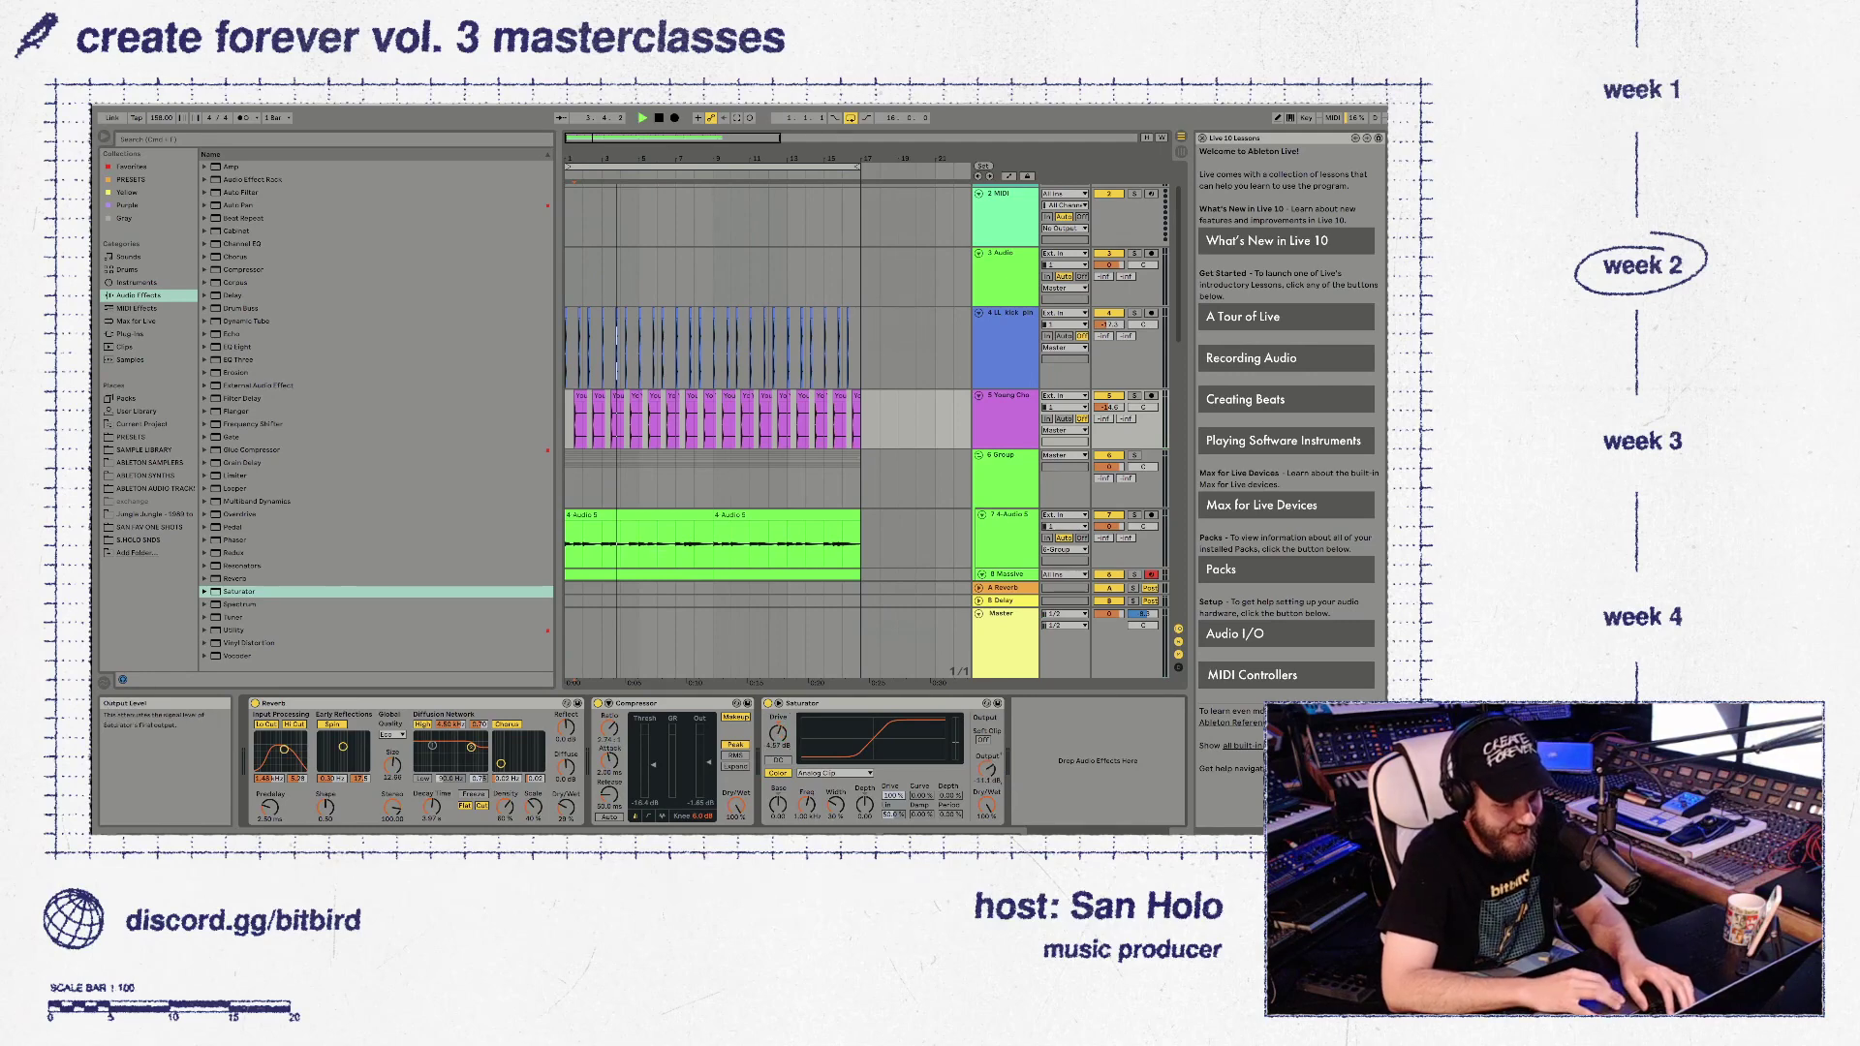
pyautogui.press('space')
pyautogui.moveTo(987, 770); pyautogui.dragTo(987, 774)
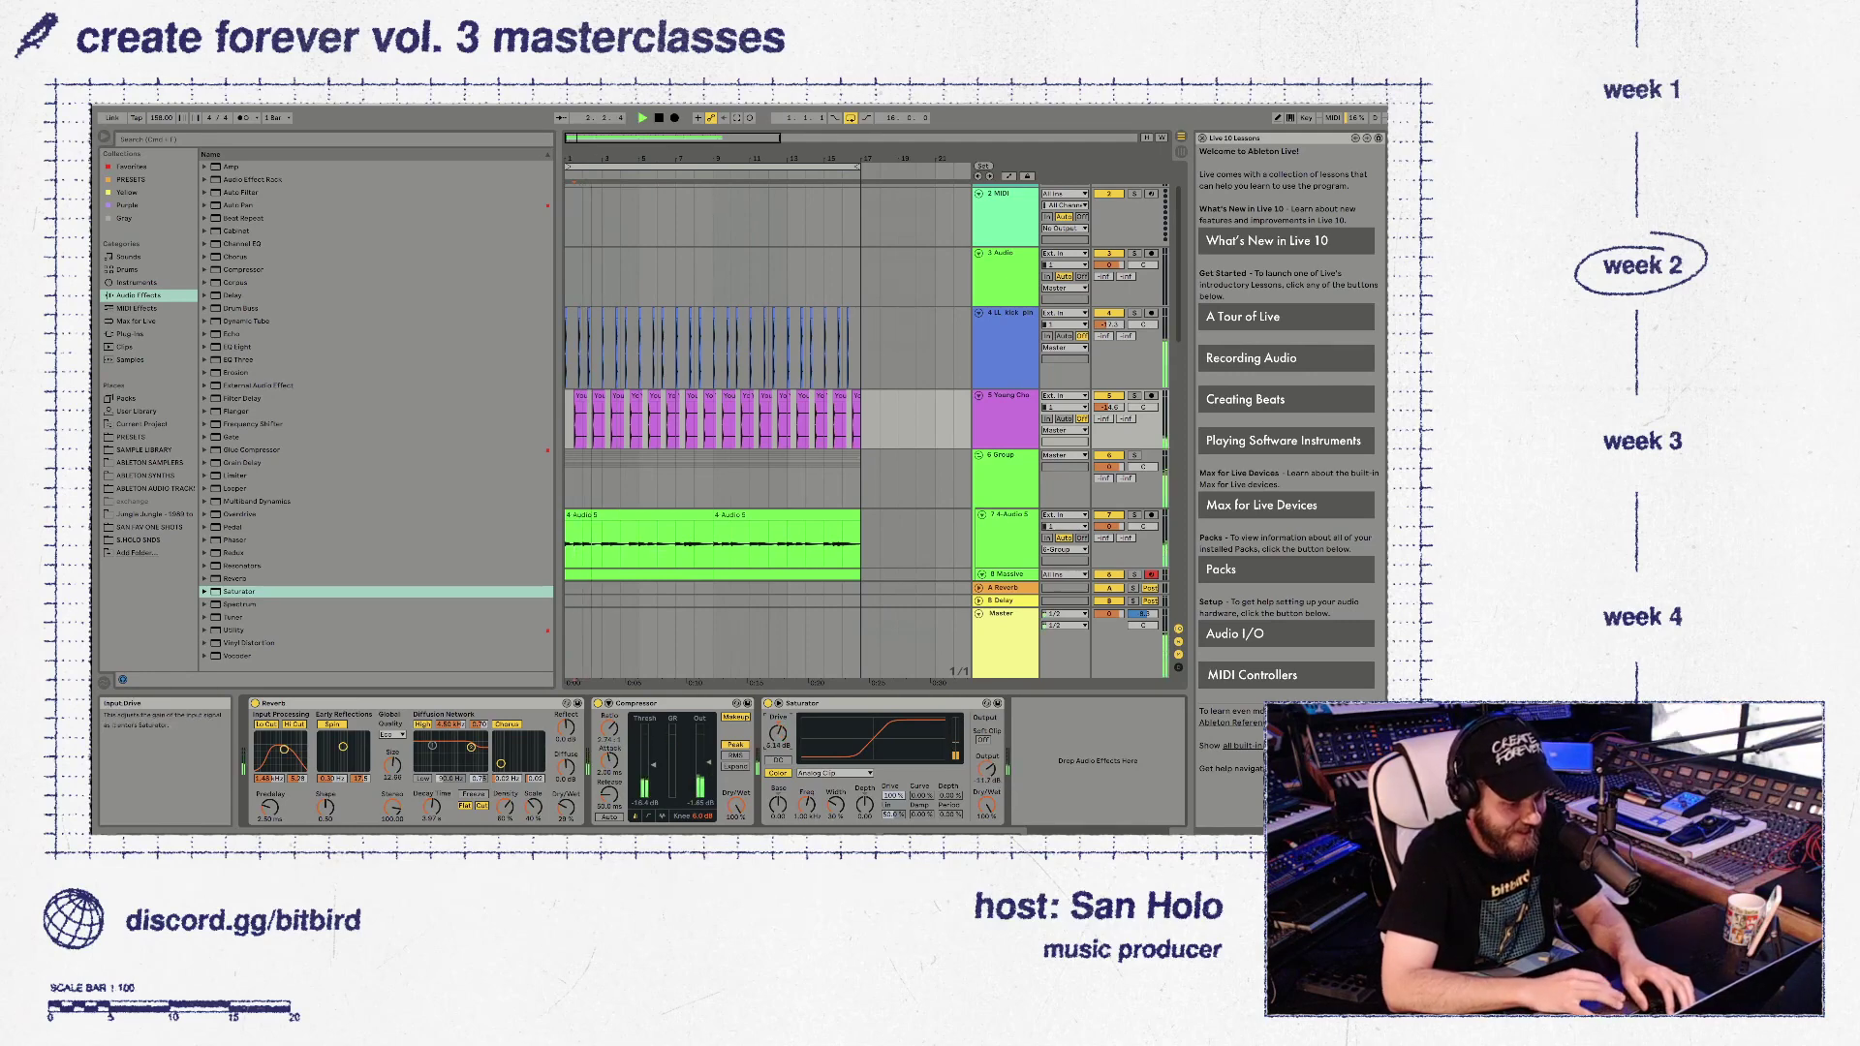
pyautogui.moveTo(777, 734); pyautogui.dragTo(777, 719)
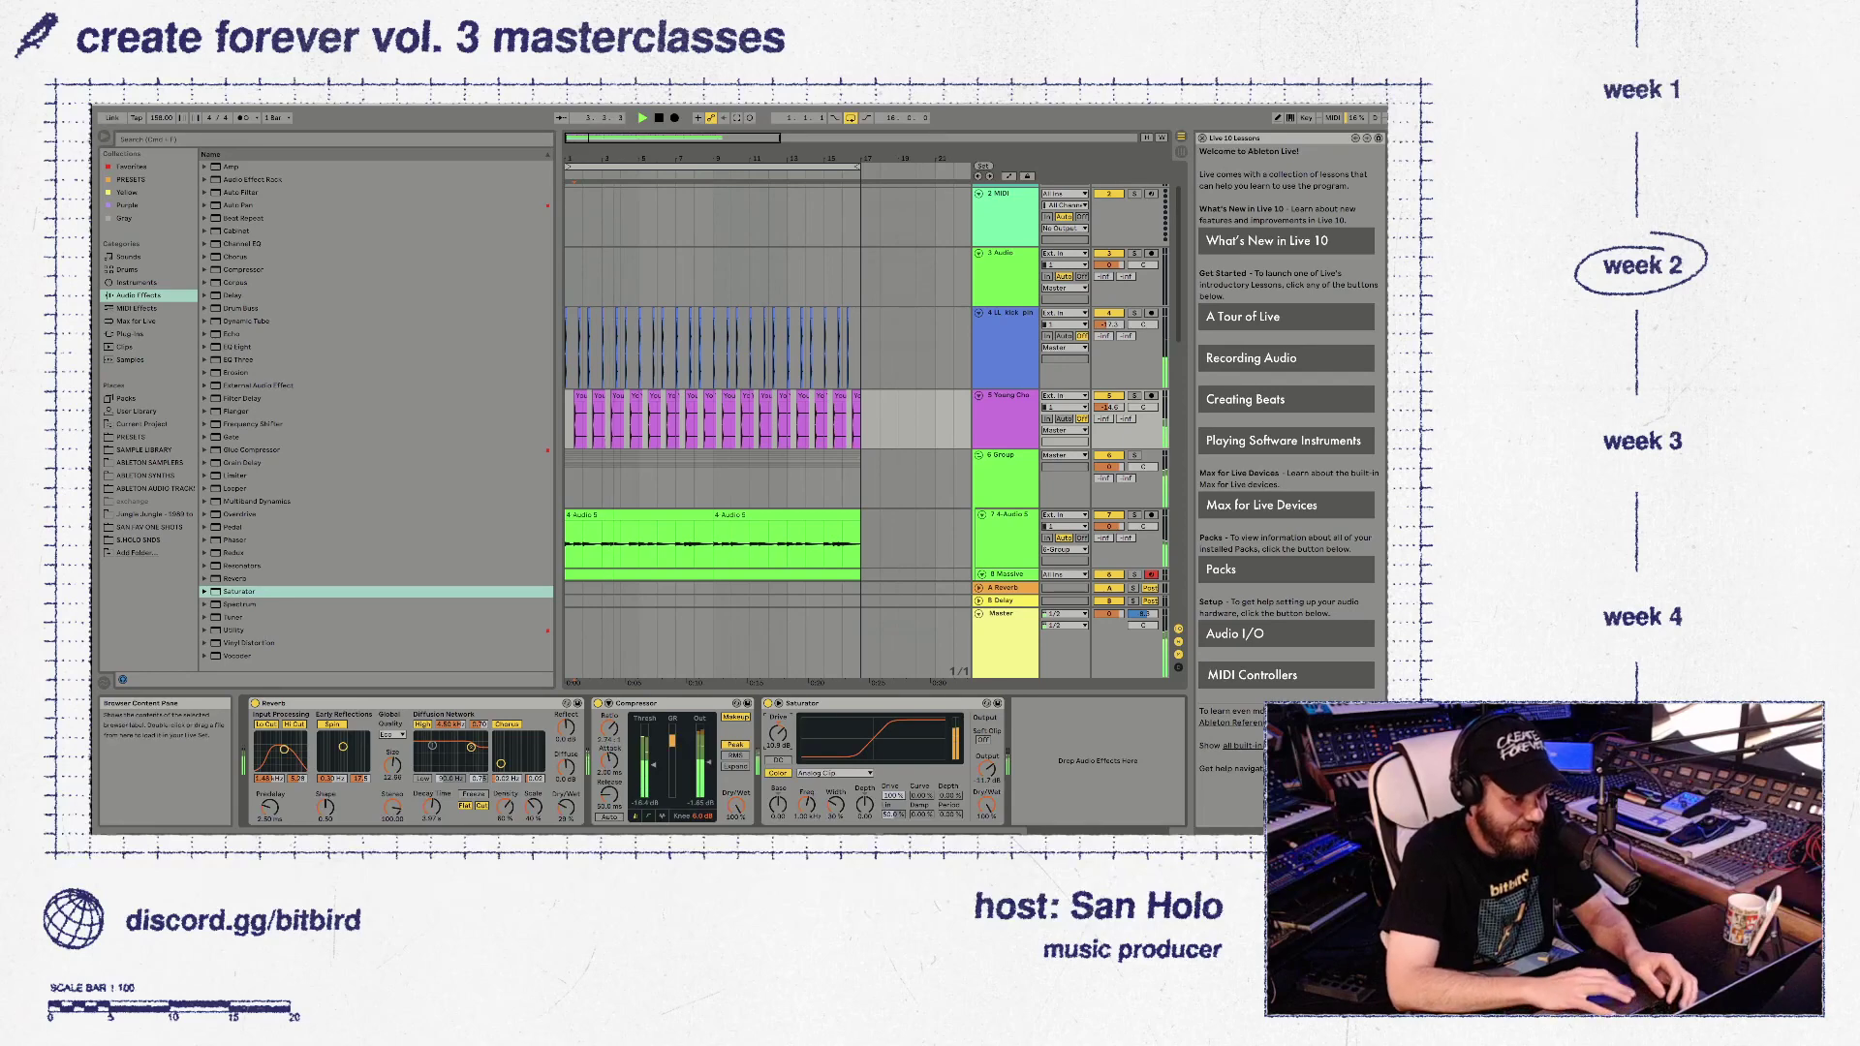
pyautogui.press('space')
# Add an EQ Eight after the Saturator and shape a moderate midrange boost with band 3 during playback
pyautogui.doubleClick(237, 347)
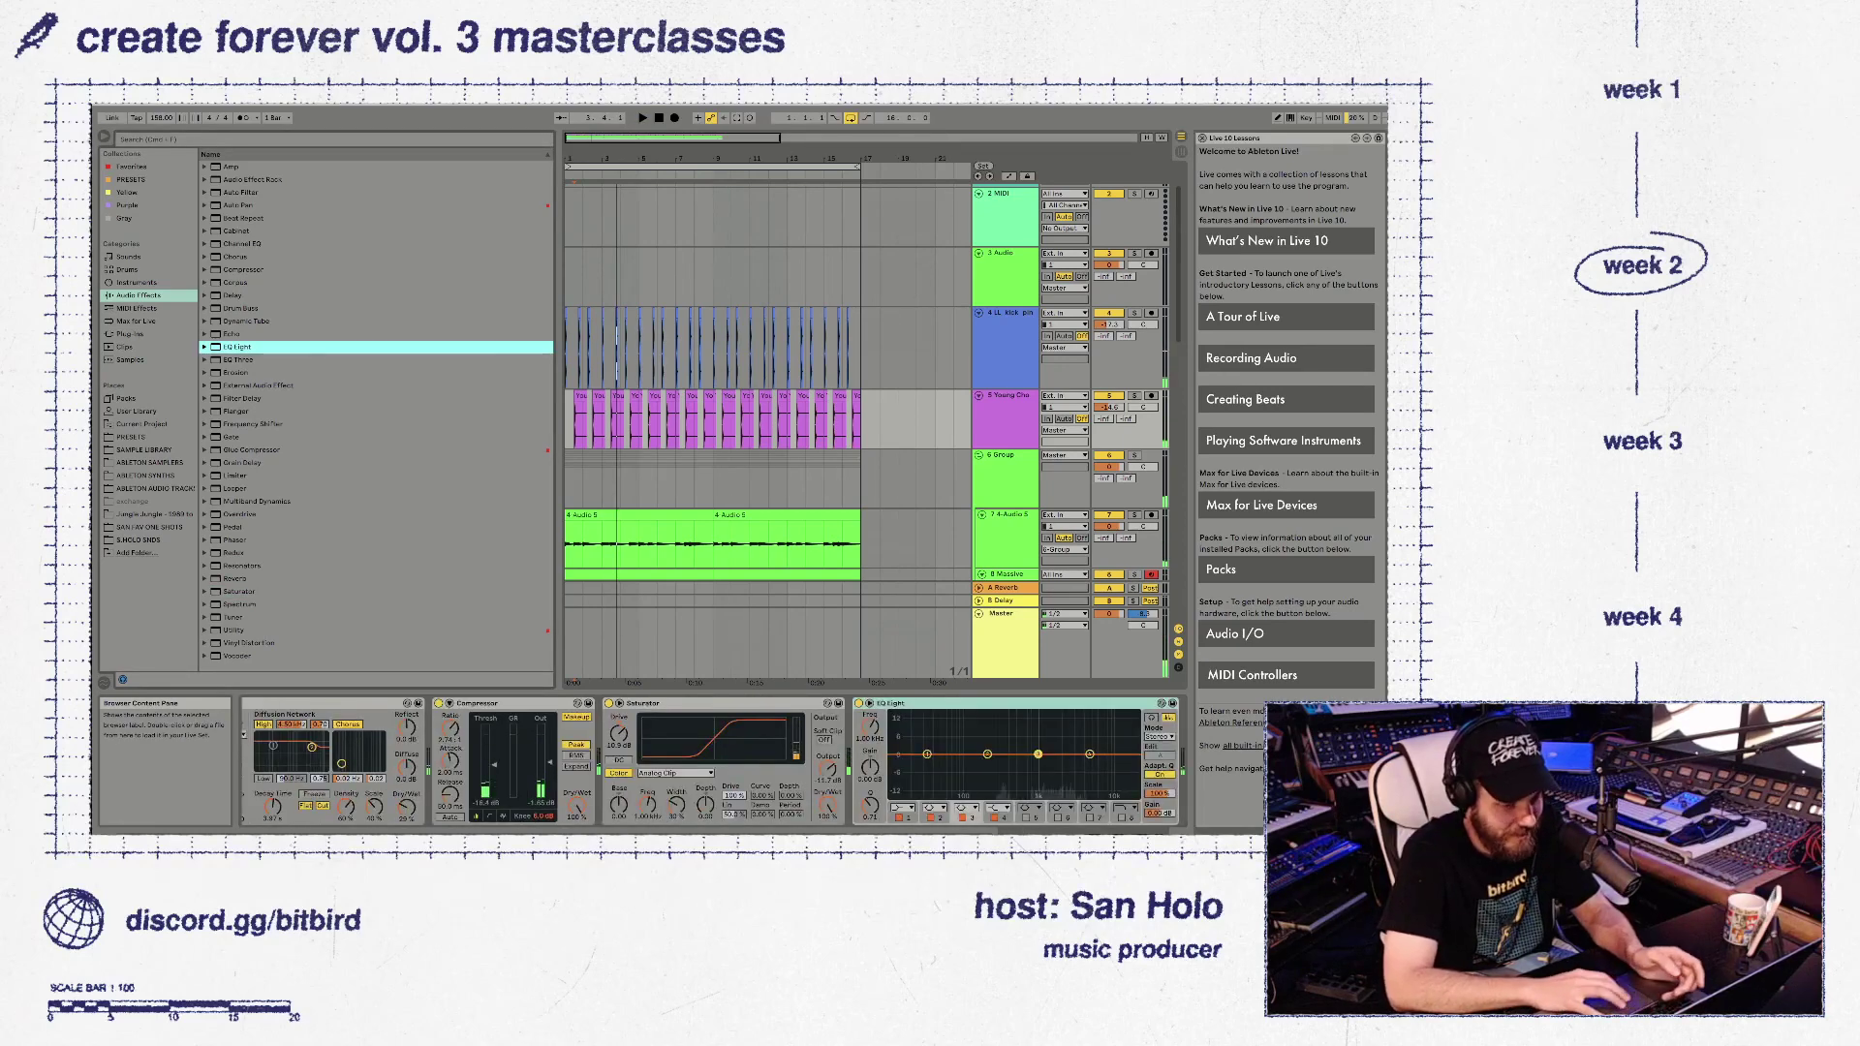
pyautogui.moveTo(1038, 754); pyautogui.dragTo(1013, 738)
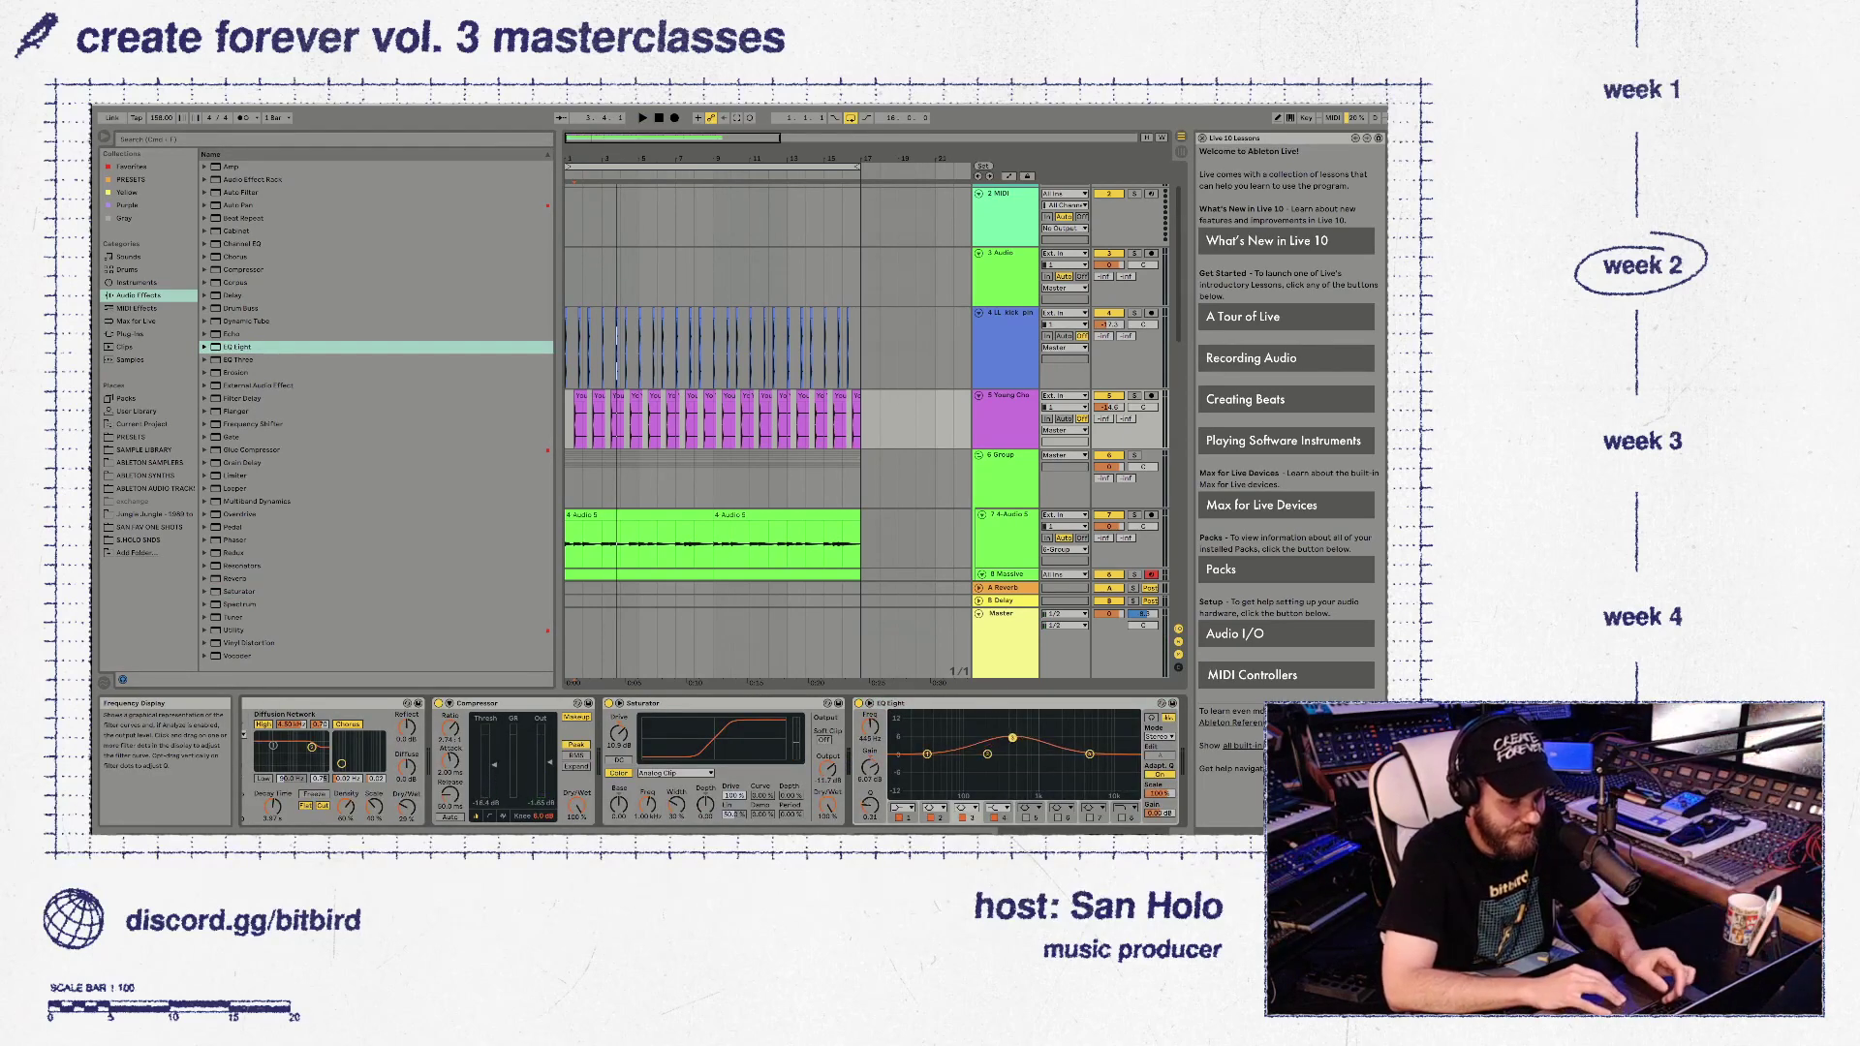
pyautogui.press('space')
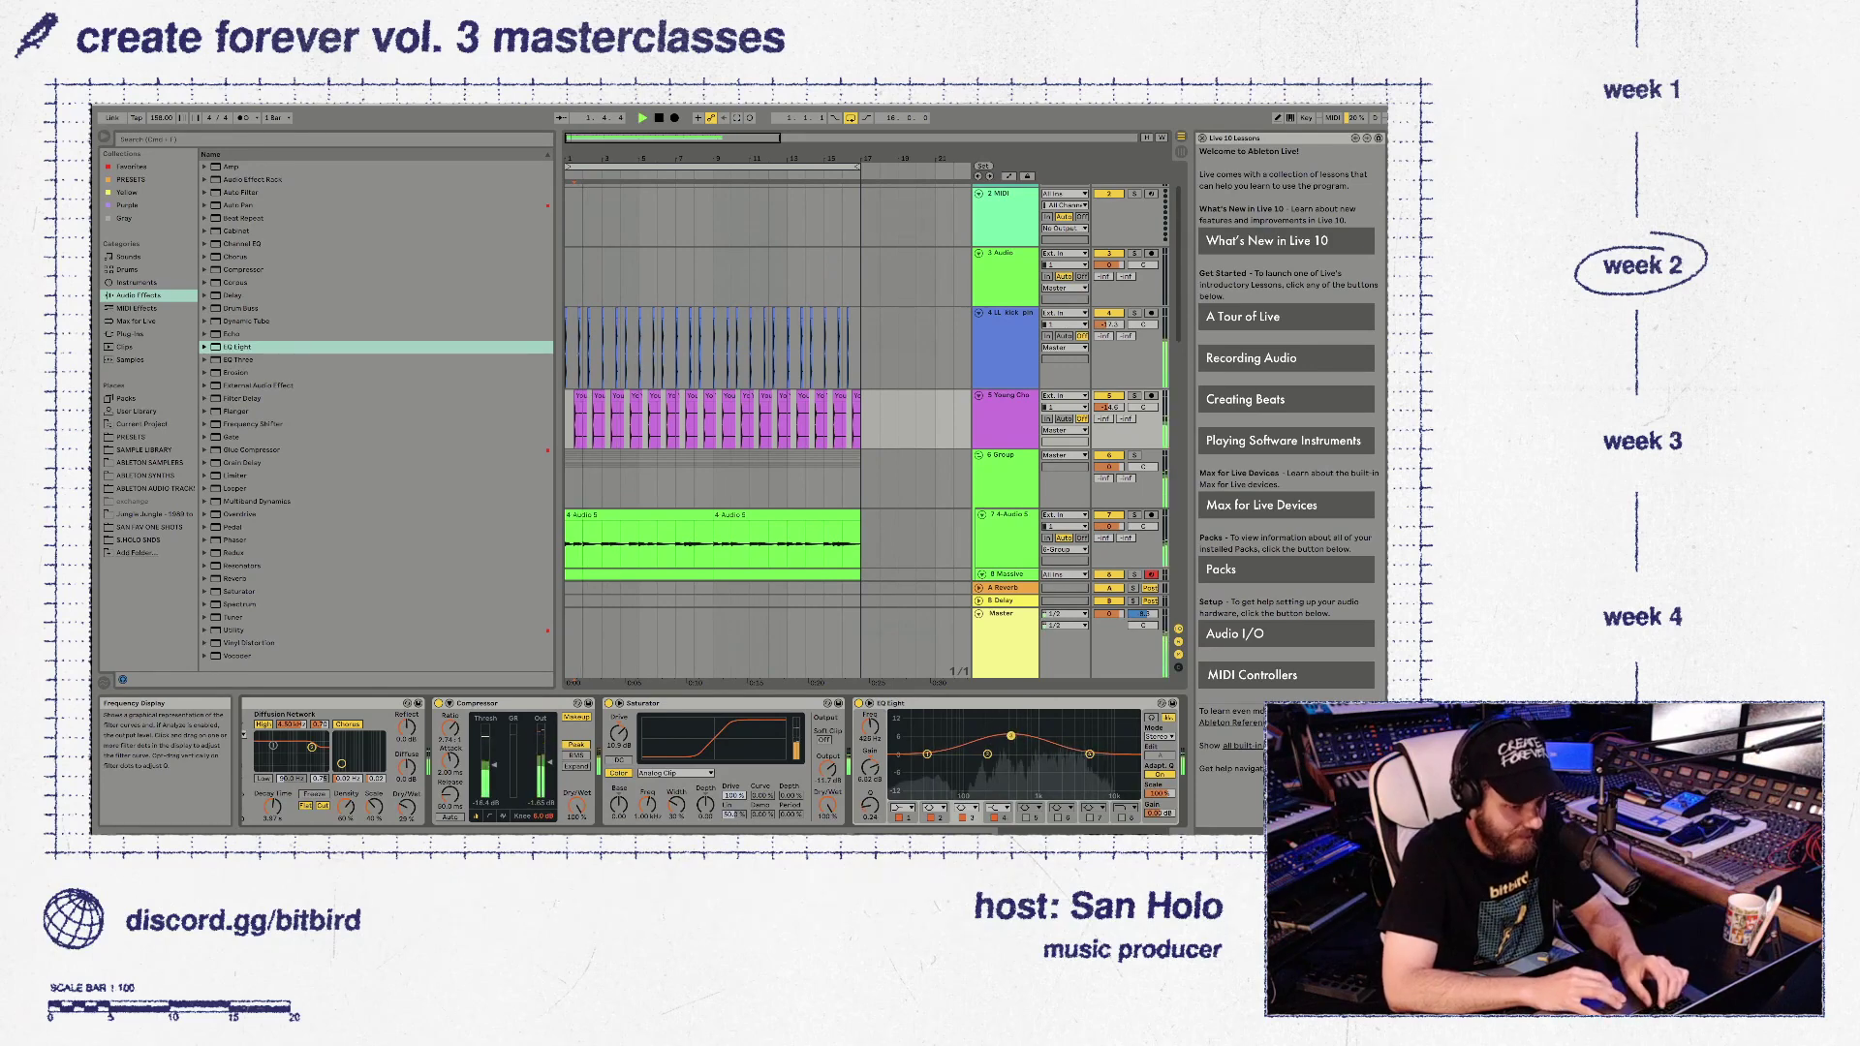
pyautogui.moveTo(1012, 735); pyautogui.dragTo(1012, 743)
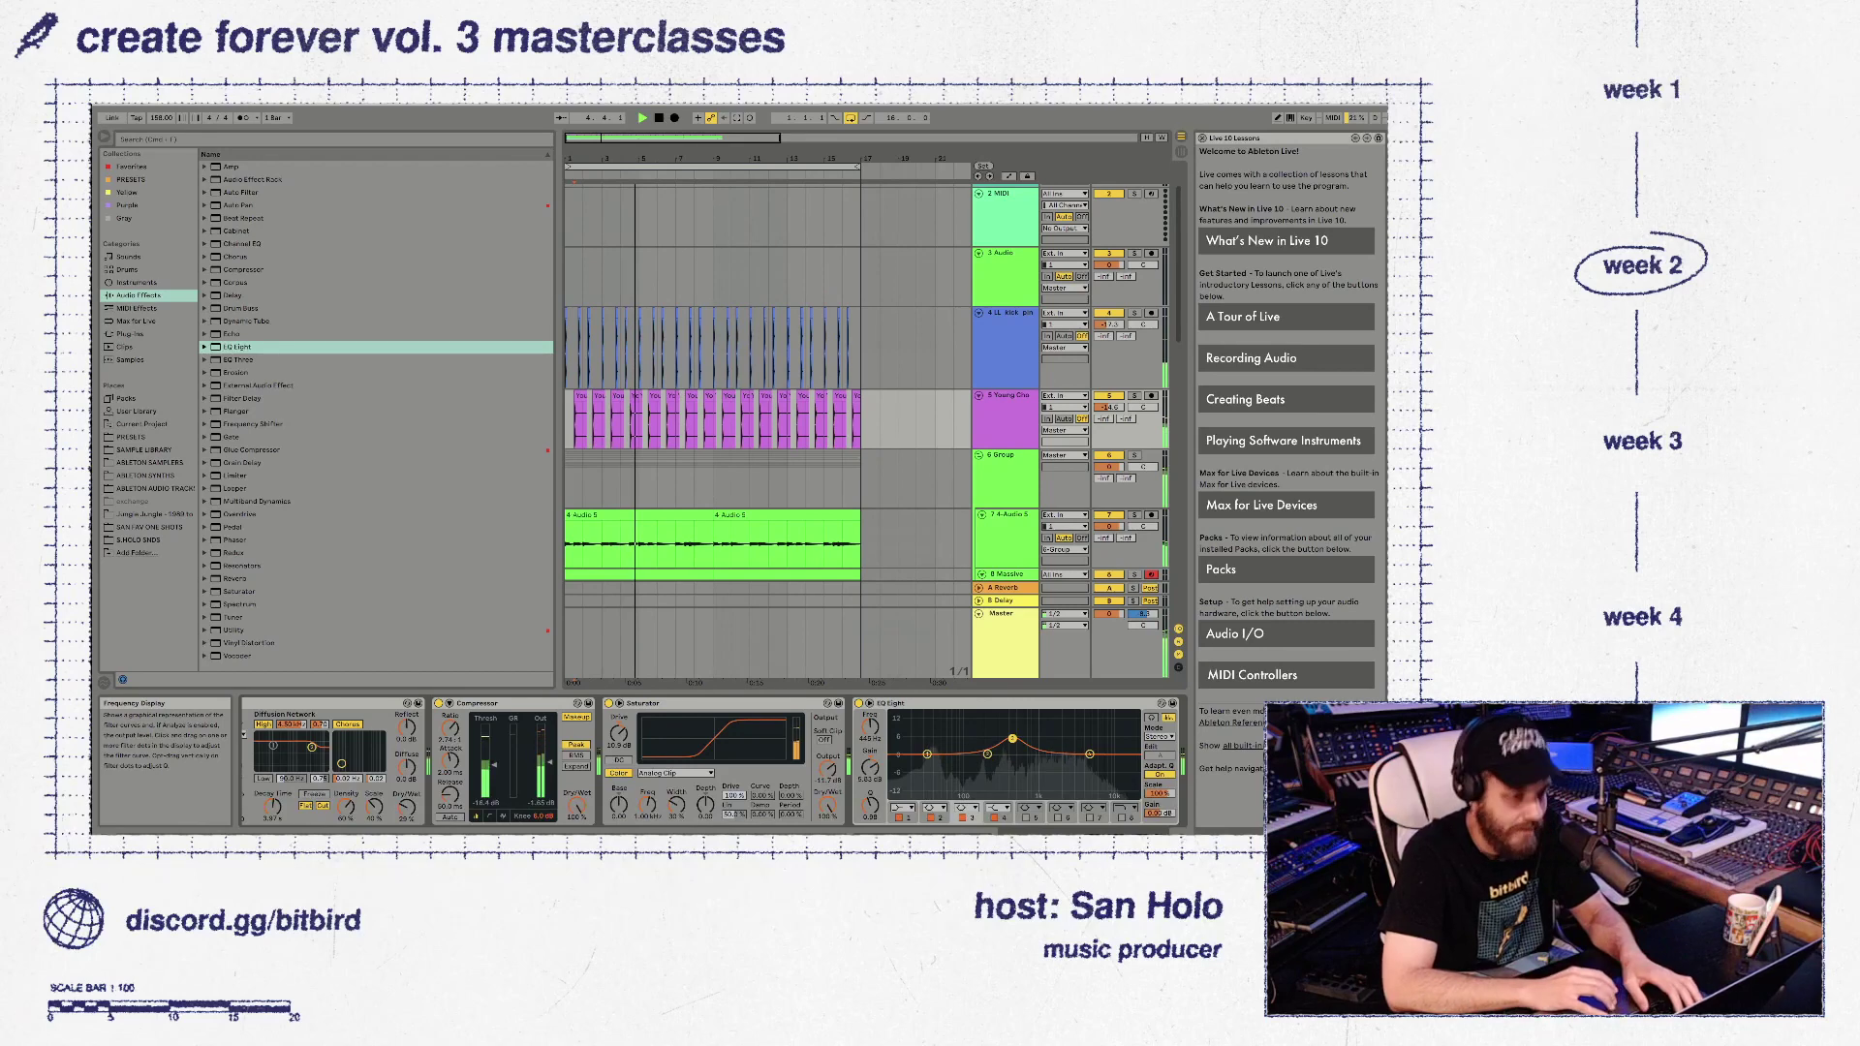
pyautogui.press('space')
# Toggle the VolumeShaper devices on the 6 Group and unfold the second one's parameter view between short auditions
pyautogui.click(1004, 455)
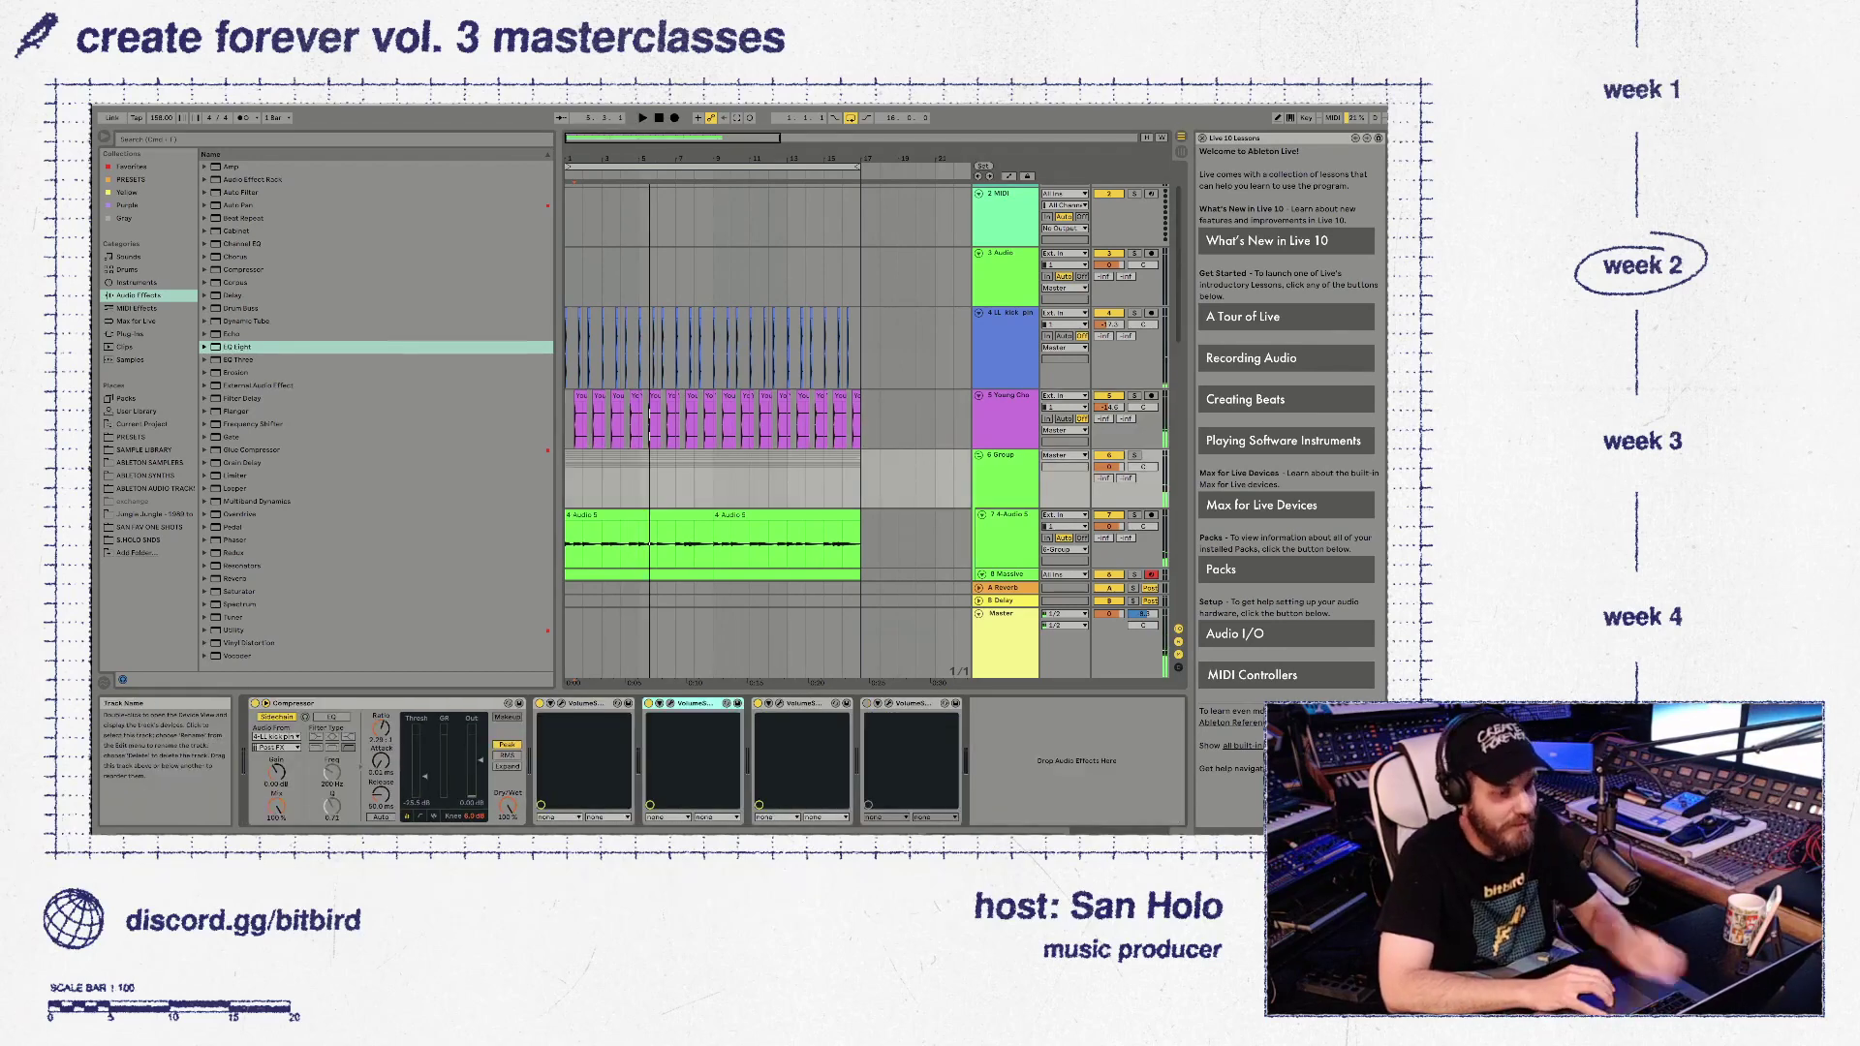
pyautogui.press('Right')
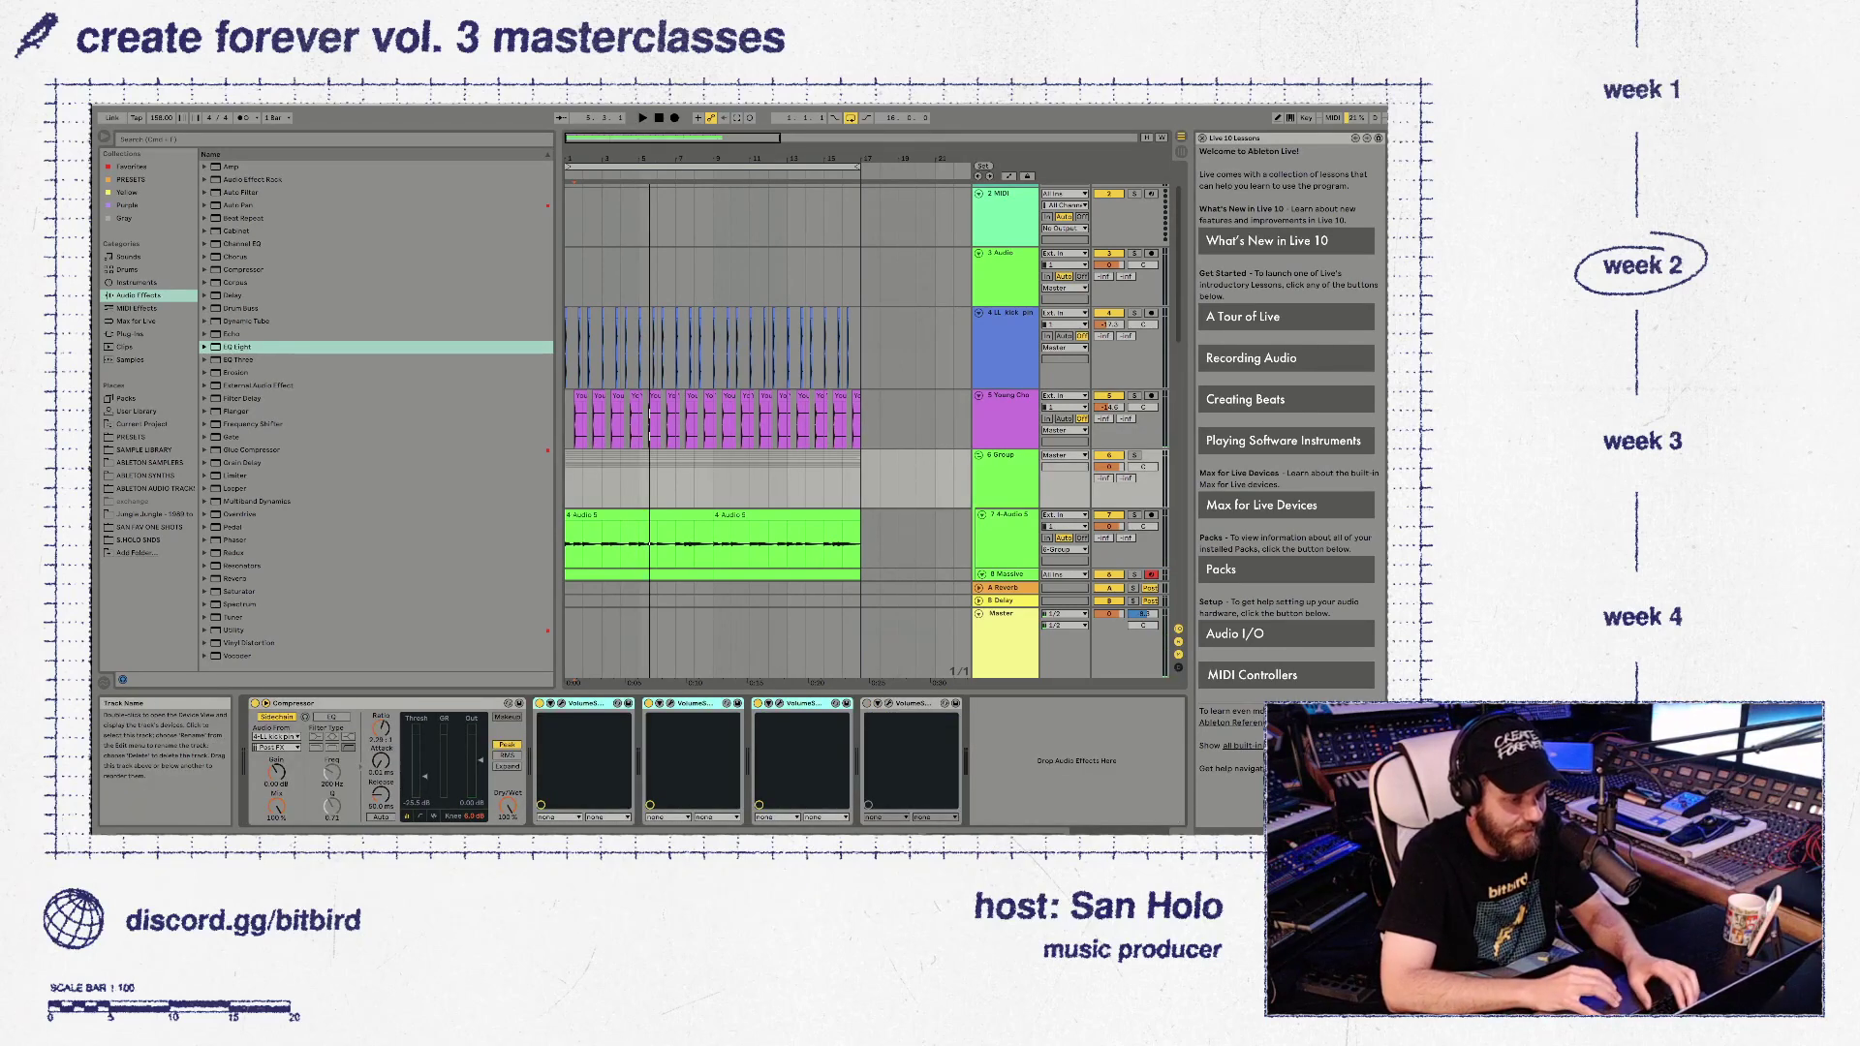
pyautogui.press('space')
pyautogui.press('space')
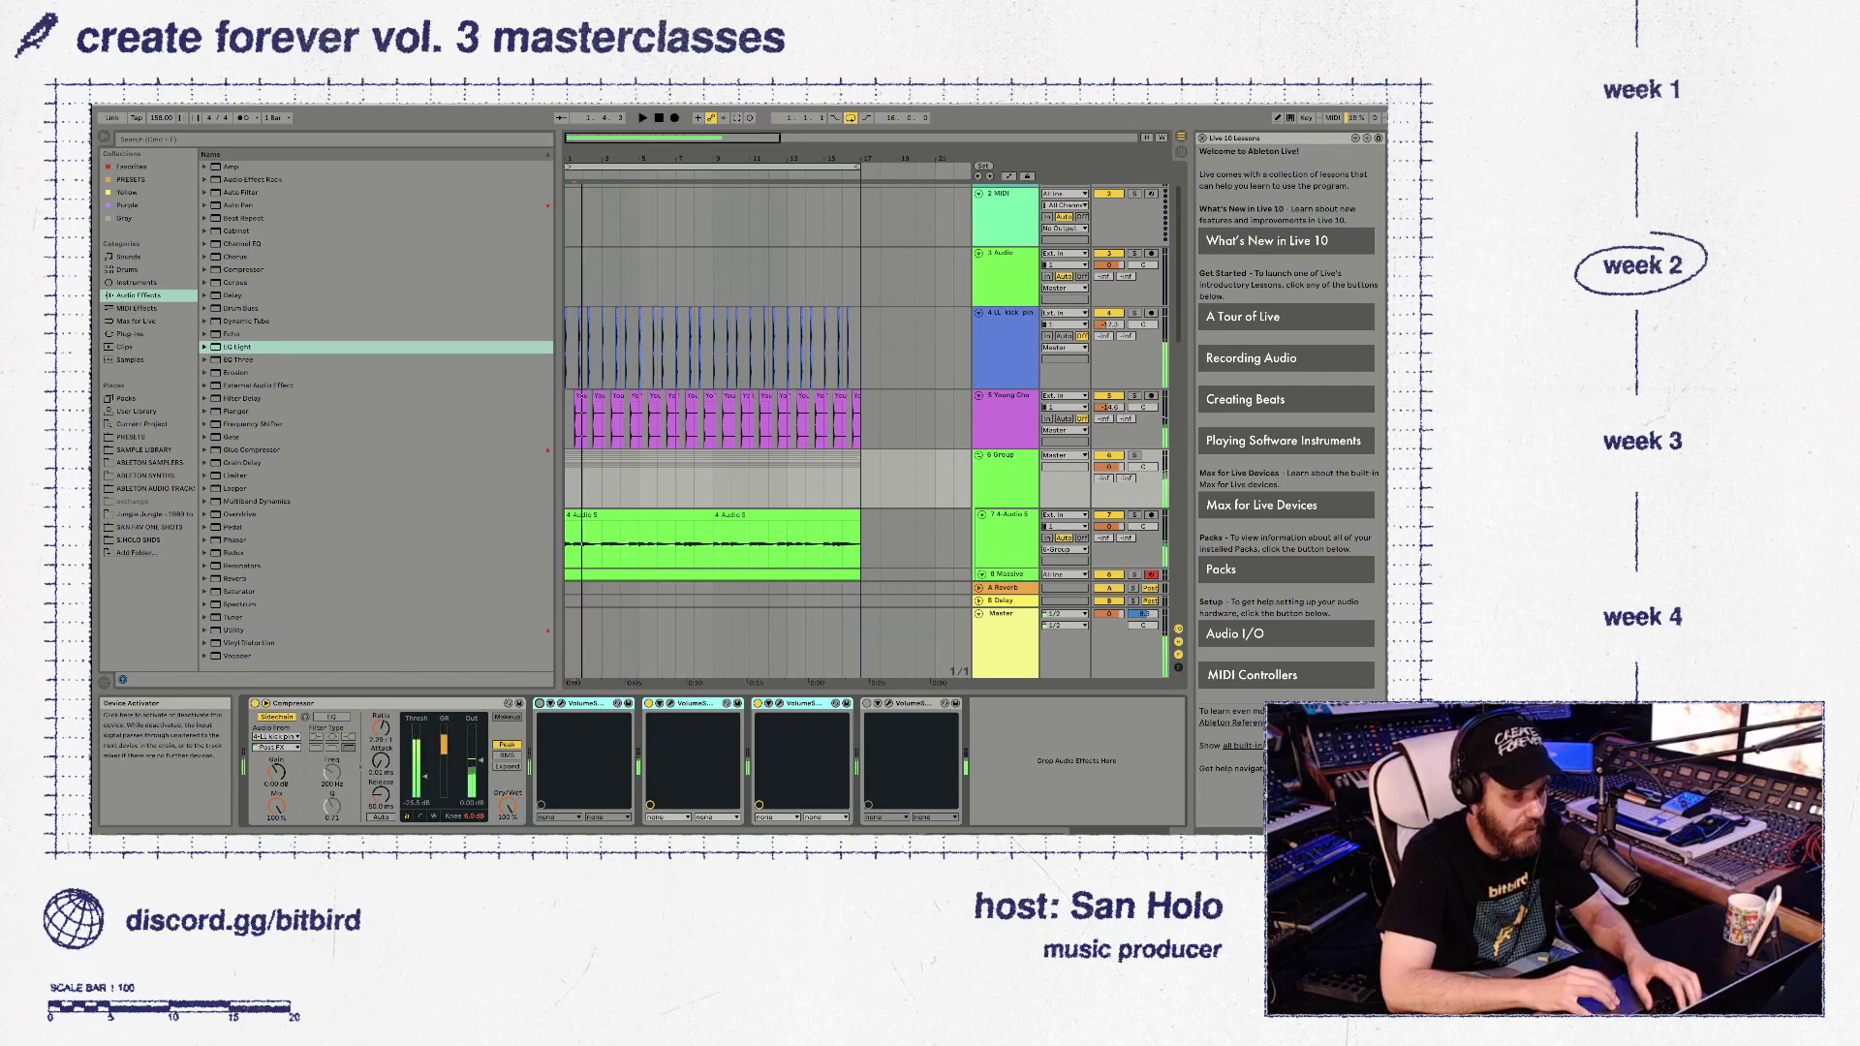
pyautogui.click(660, 703)
pyautogui.click(649, 704)
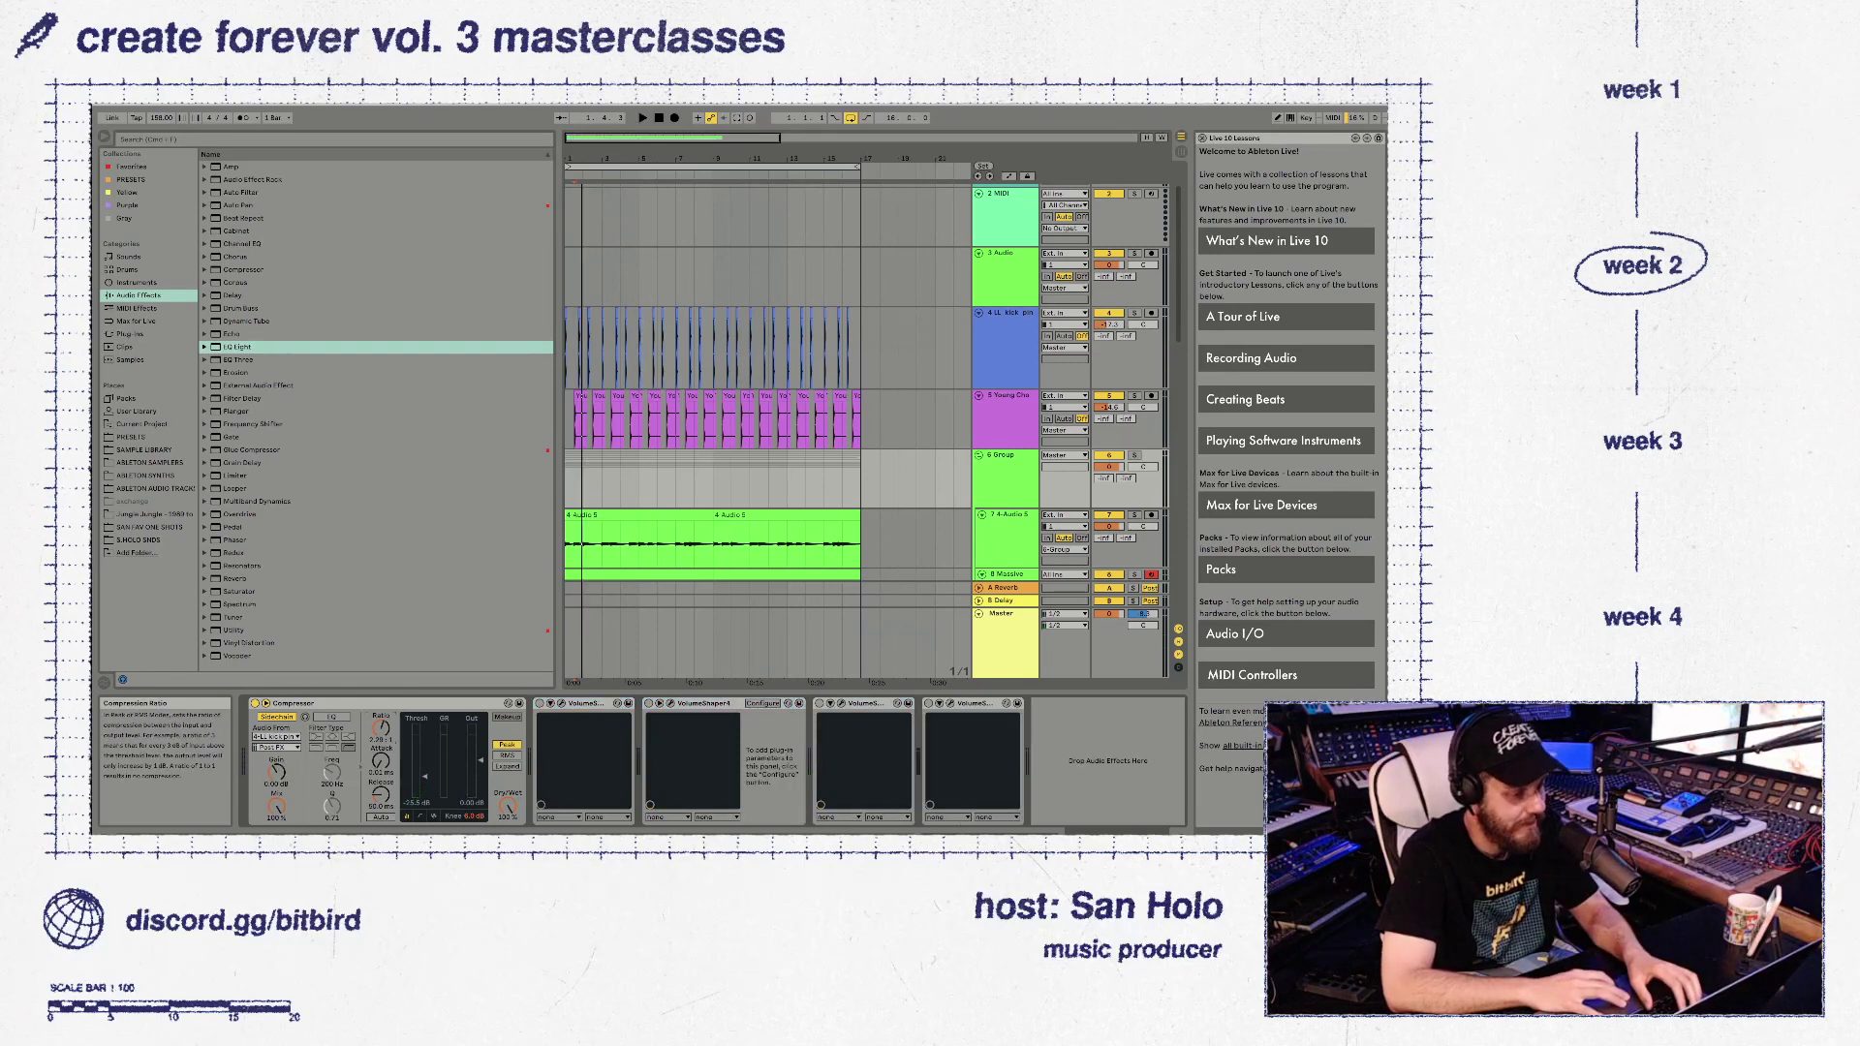
# Lower the Compressor threshold on the 6 Group slightly and audition the result
pyautogui.press('space')
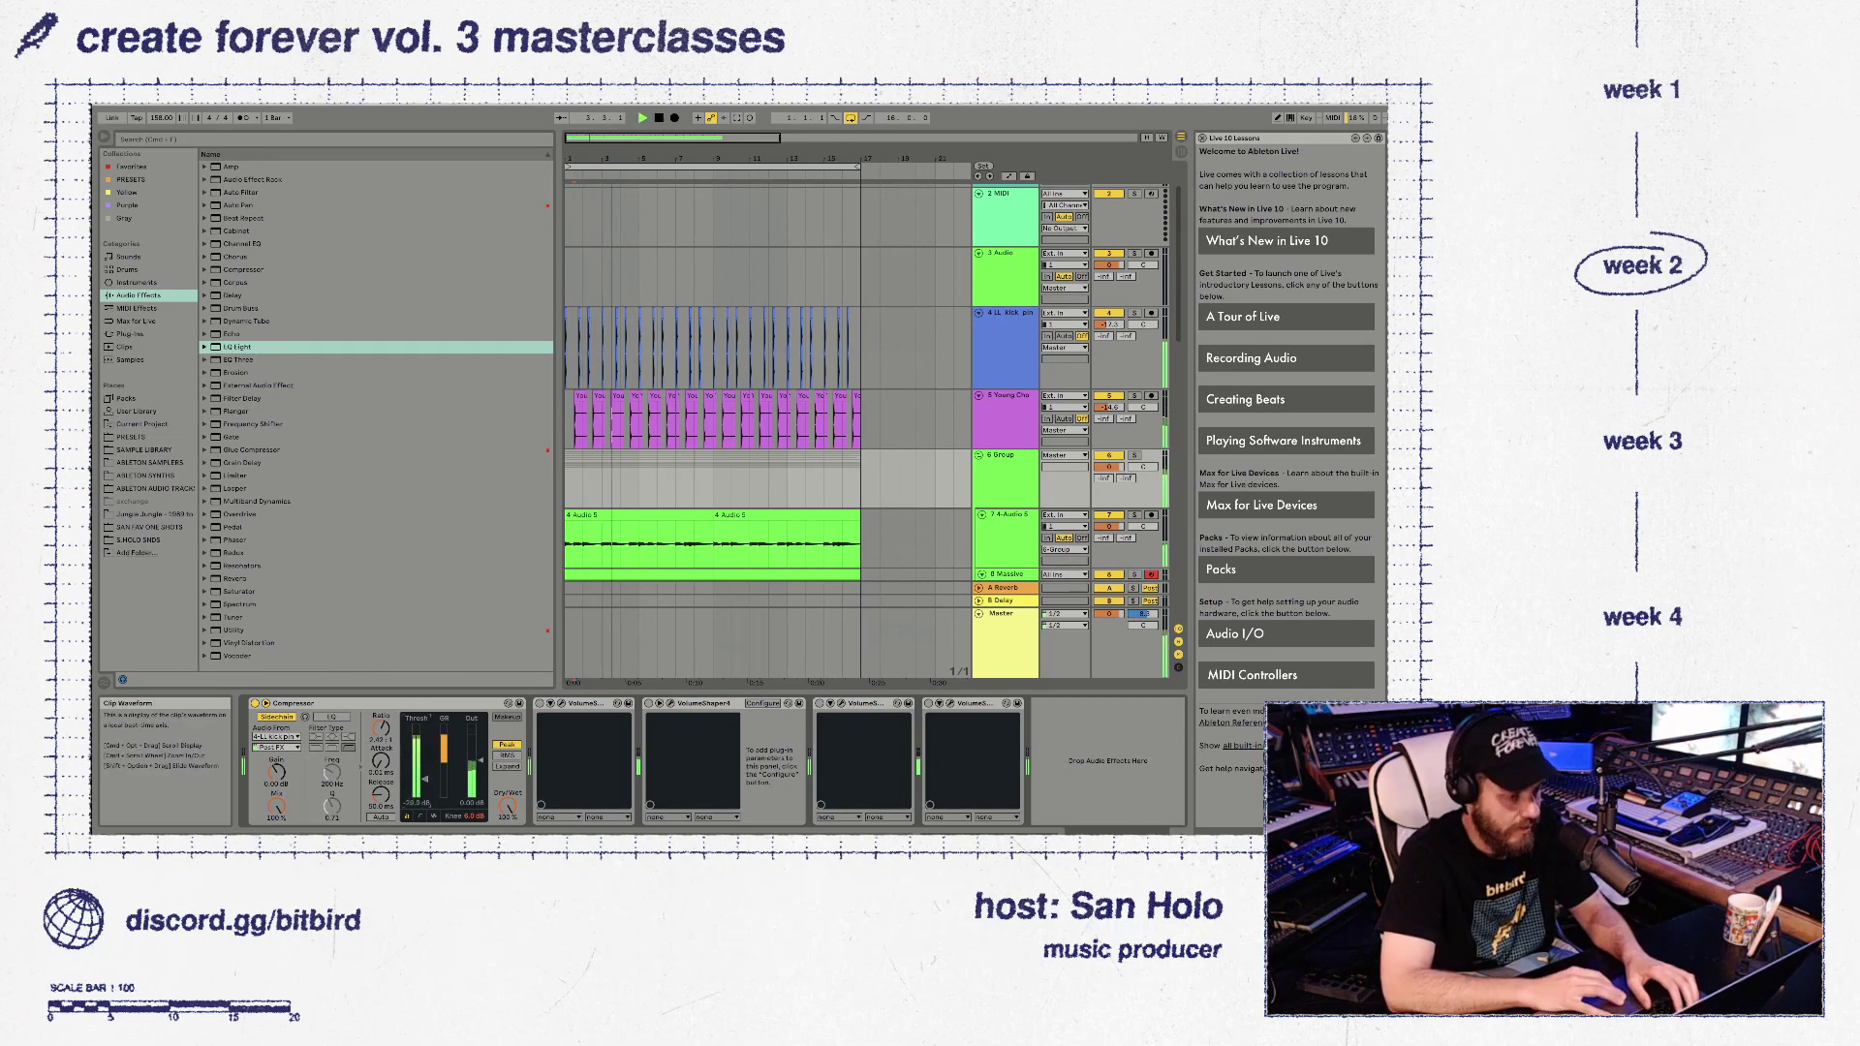
pyautogui.moveTo(424, 776); pyautogui.dragTo(425, 779)
pyautogui.scroll(-2, 767, 382)
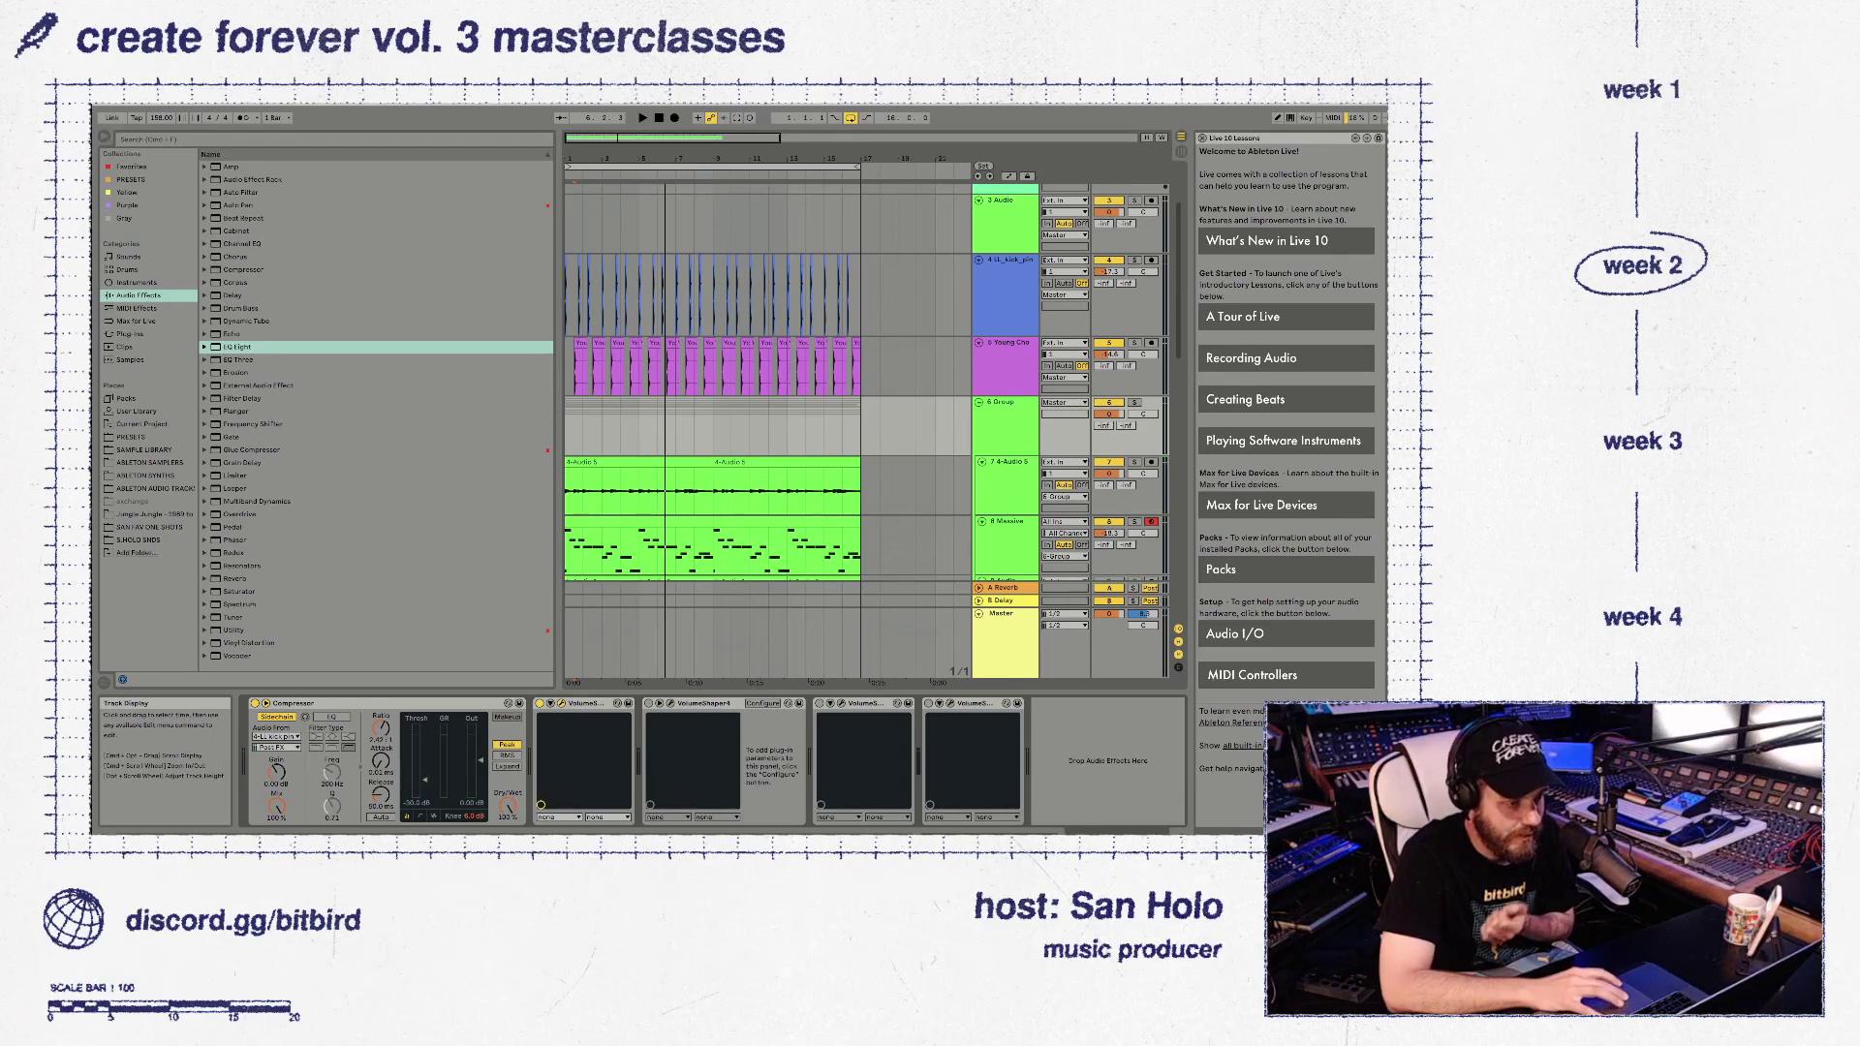
pyautogui.press('space')
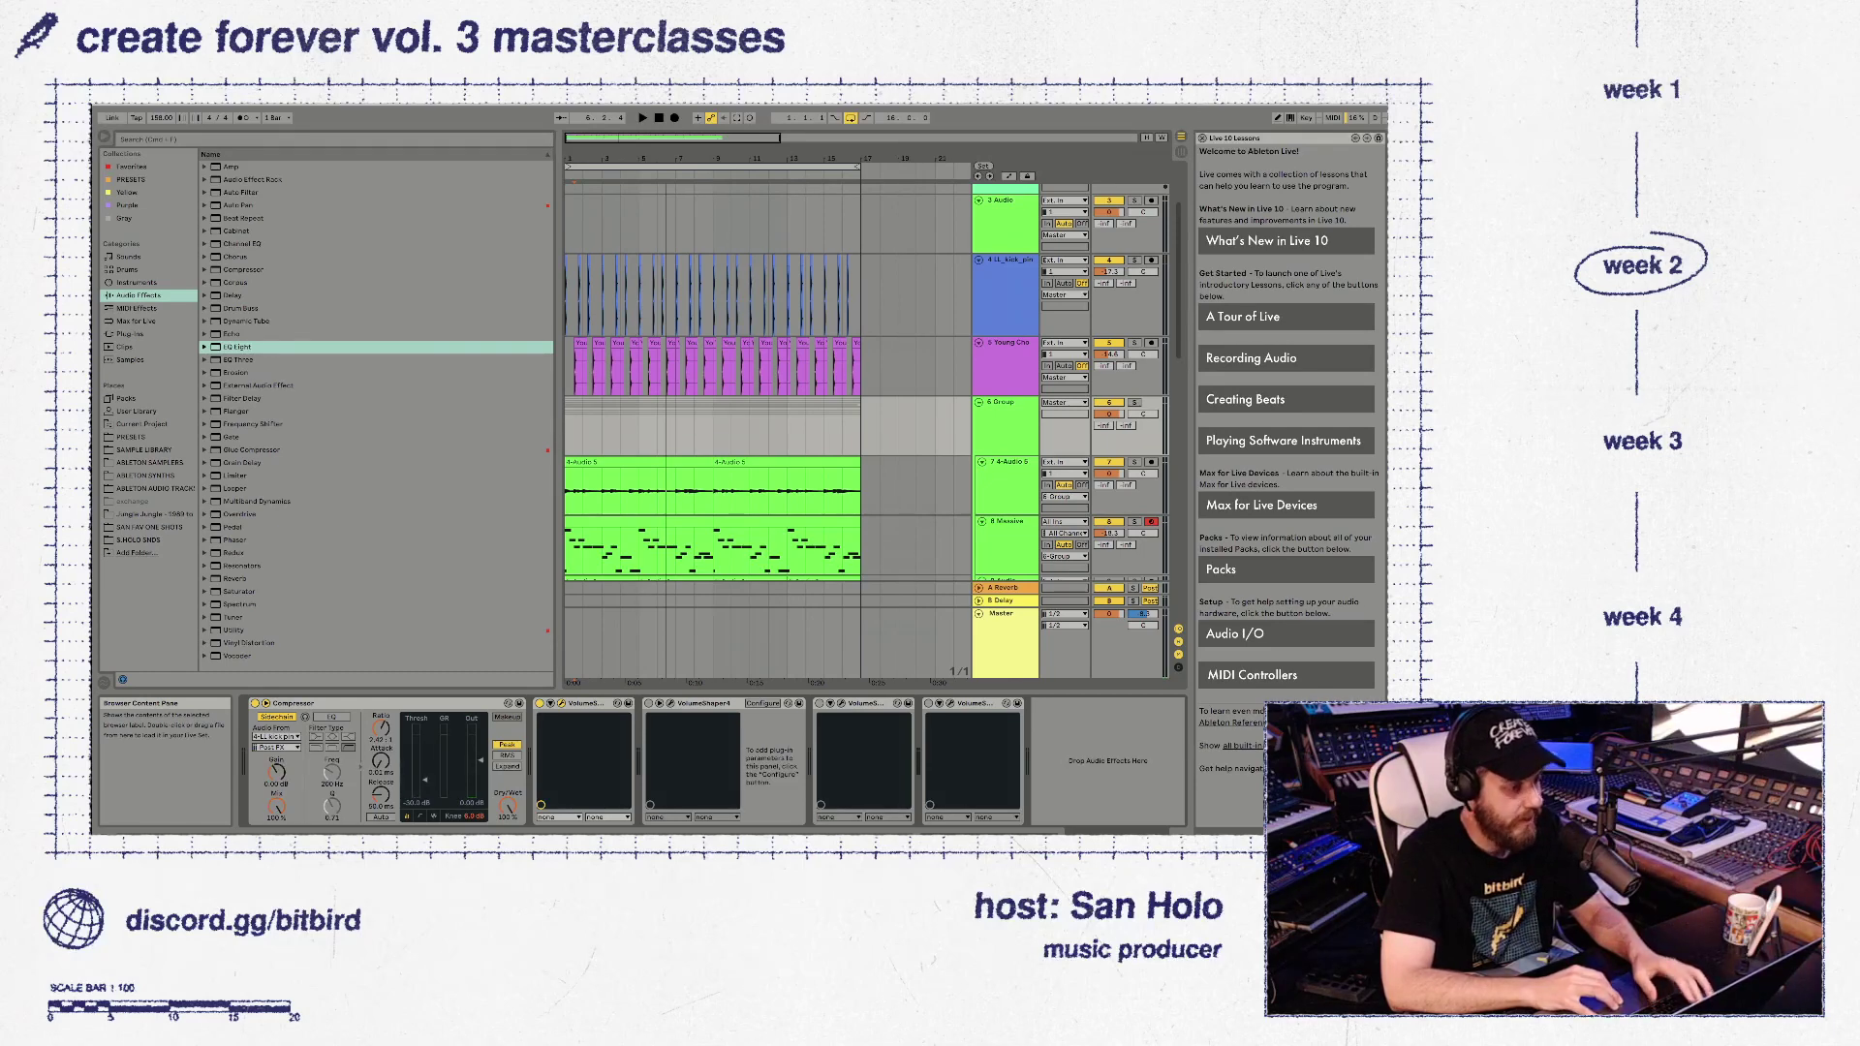
pyautogui.press('space')
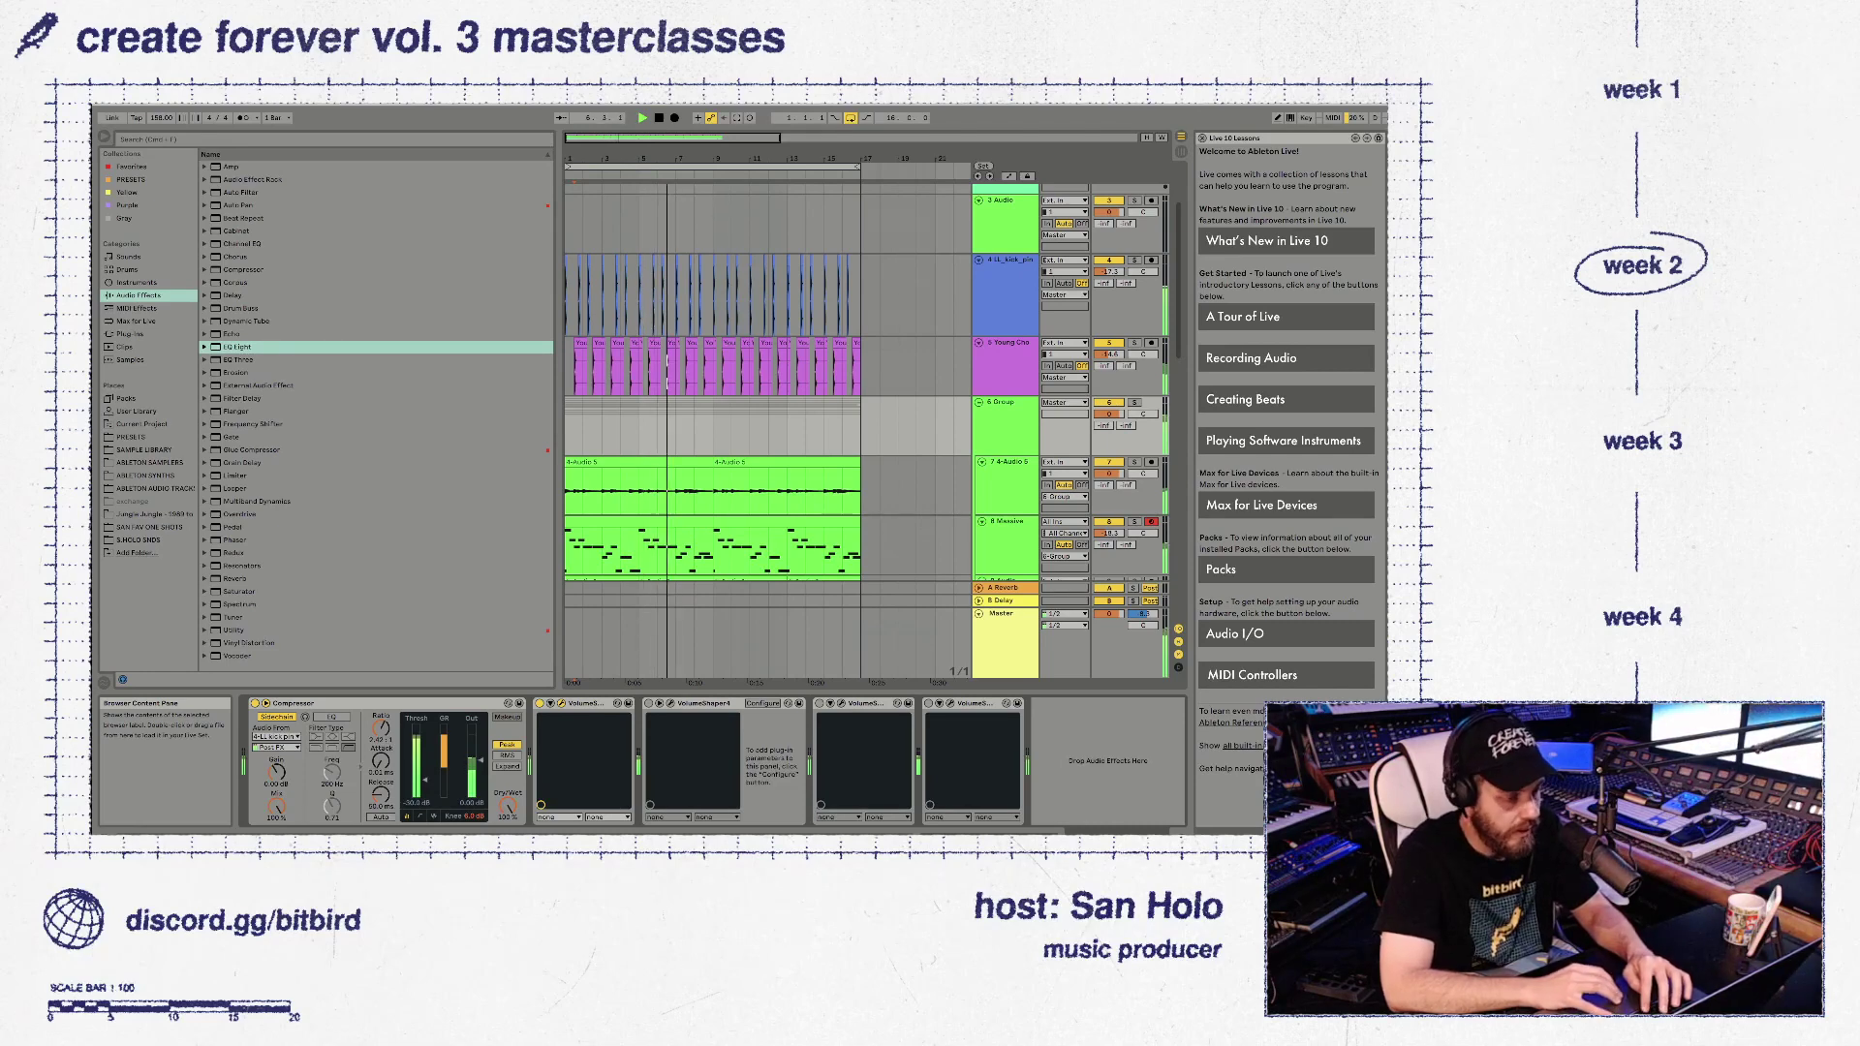
# Switch off the first VolumeShaper on the 6 Group and activate the second one during playback
pyautogui.click(540, 704)
pyautogui.press('space')
pyautogui.press('space')
pyautogui.click(649, 704)
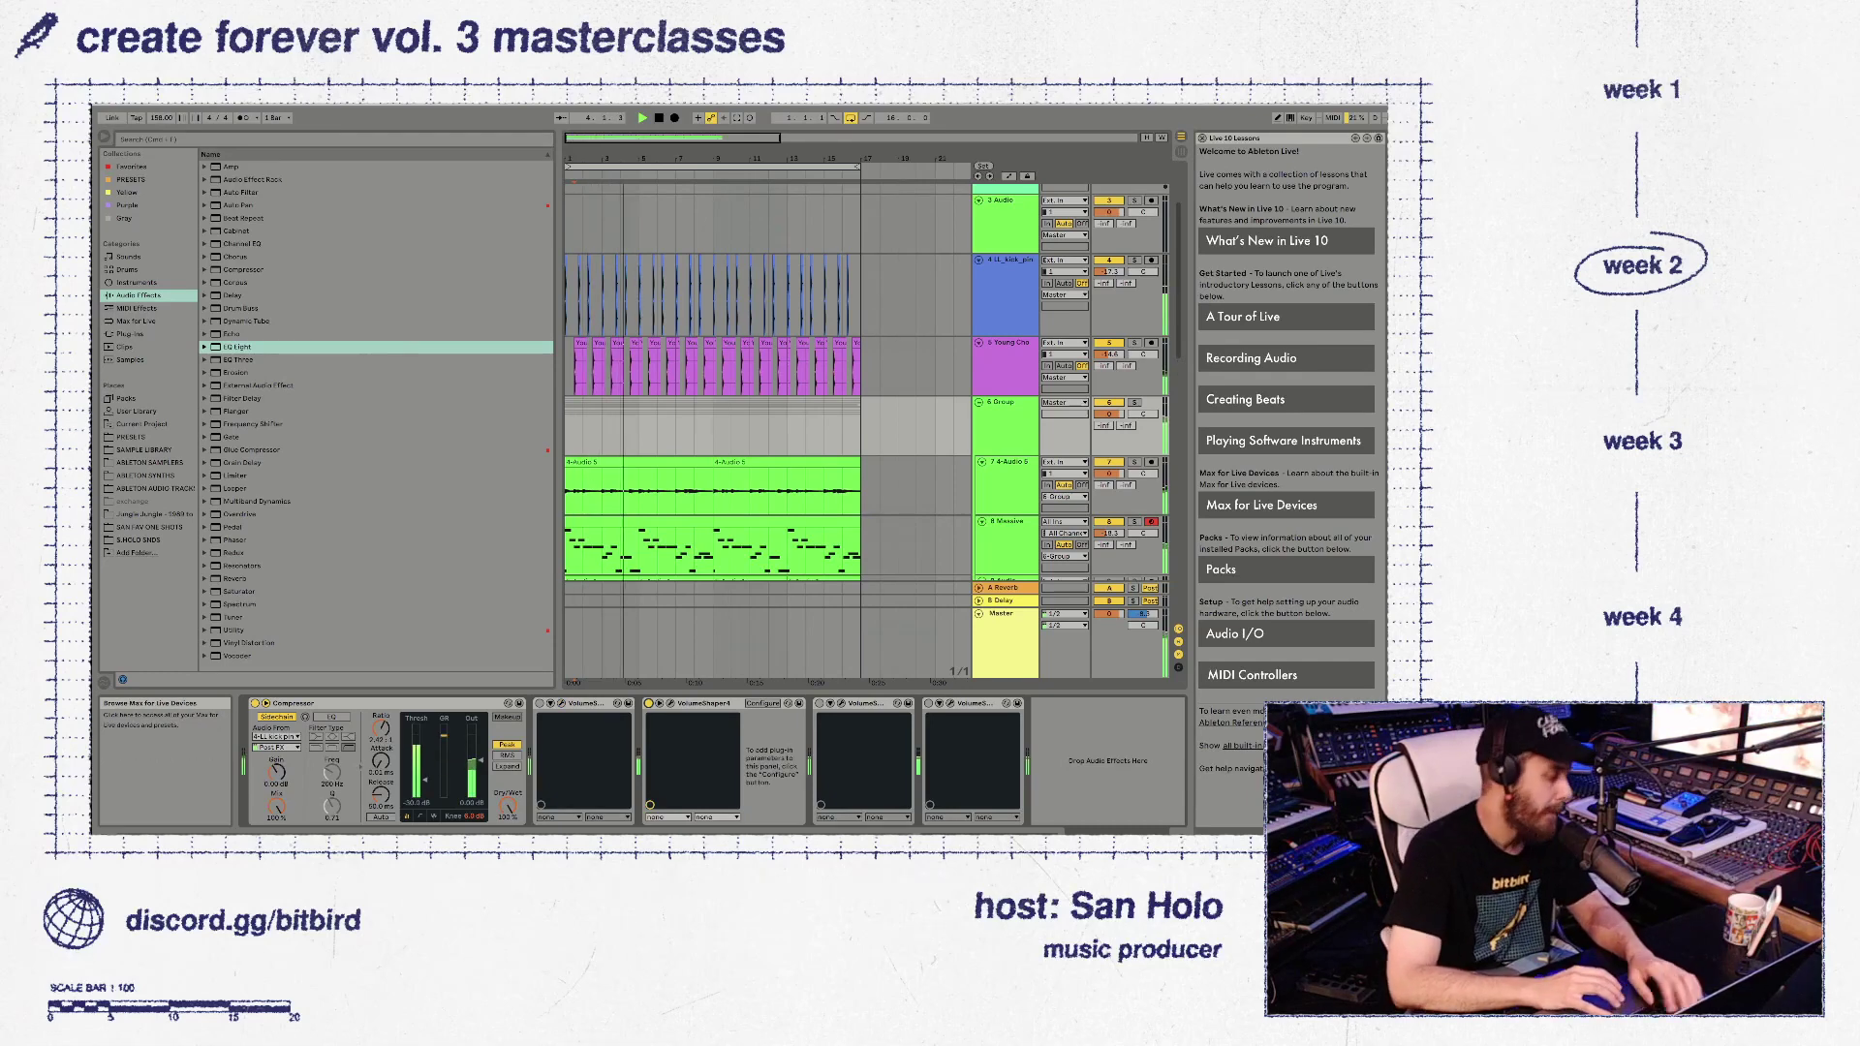
# Insert a MIDI track below the purple track 5 and load Simpler as its instrument
pyautogui.click(1005, 343)
pyautogui.press('space')
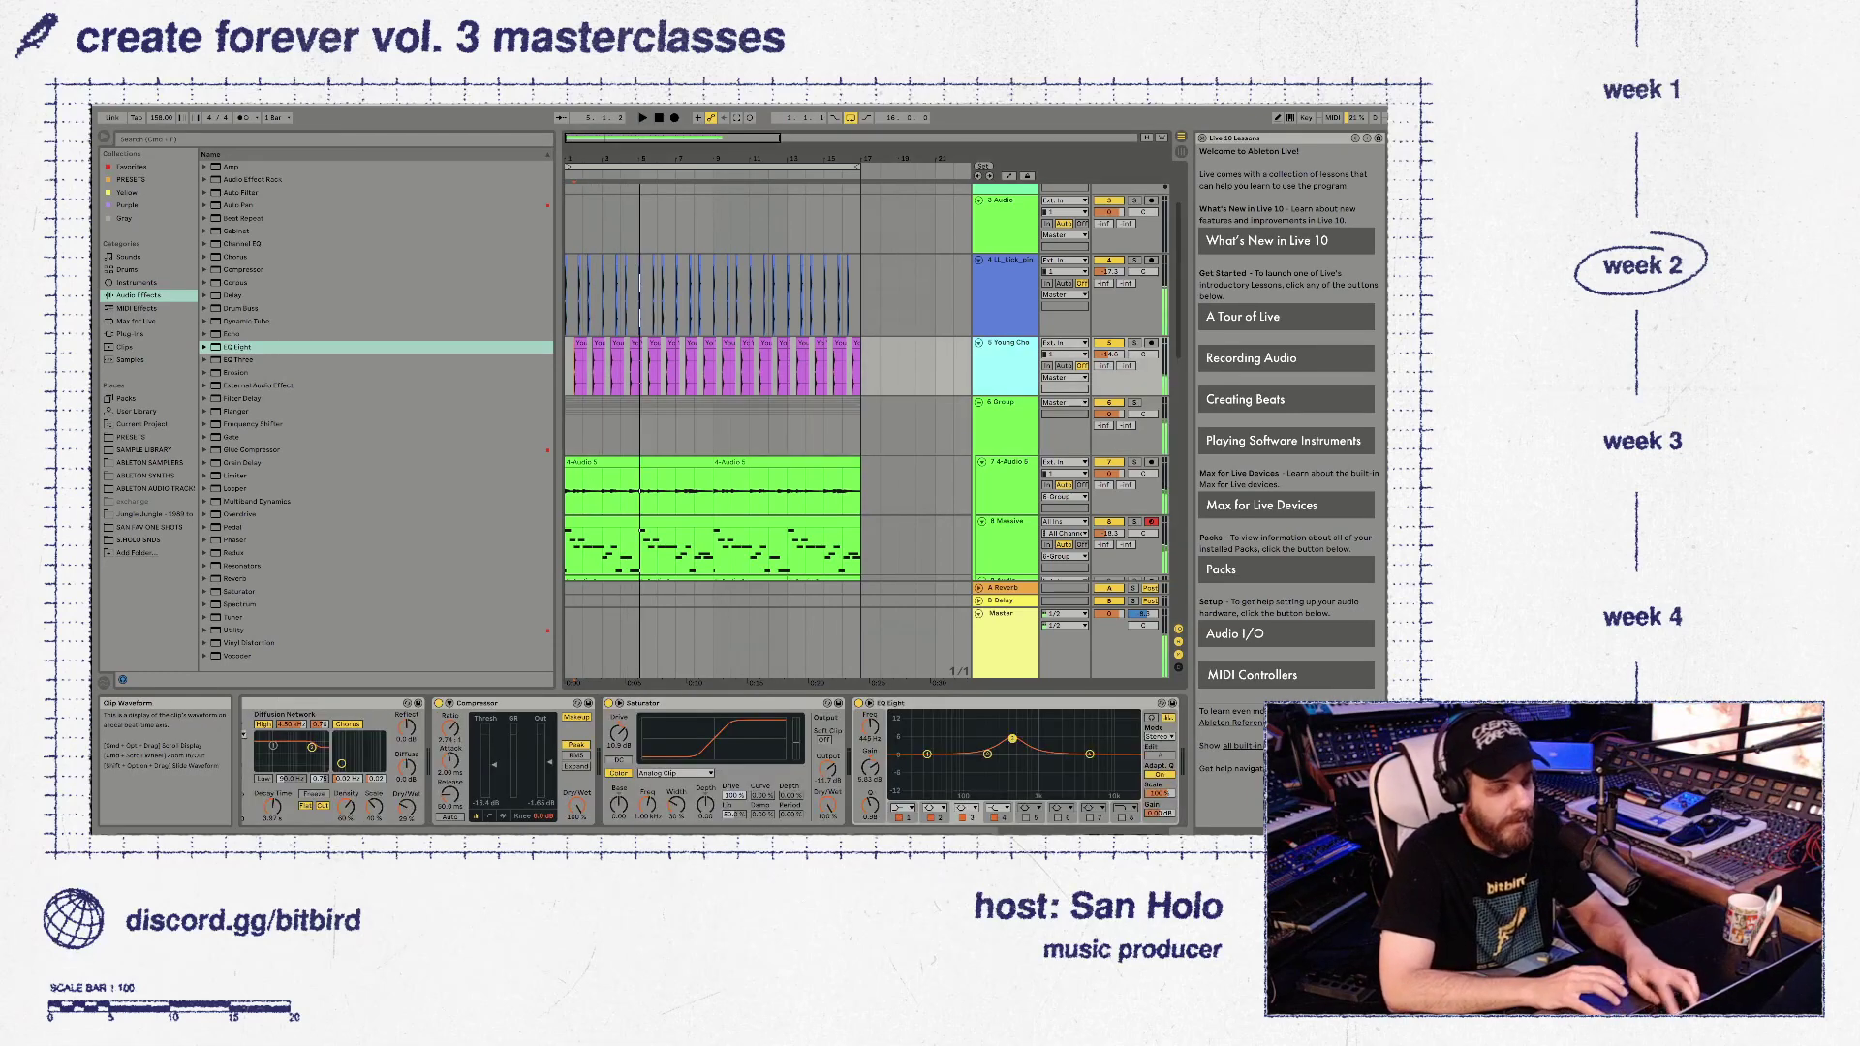
pyautogui.press('super+shift+t')
pyautogui.press('super+z')
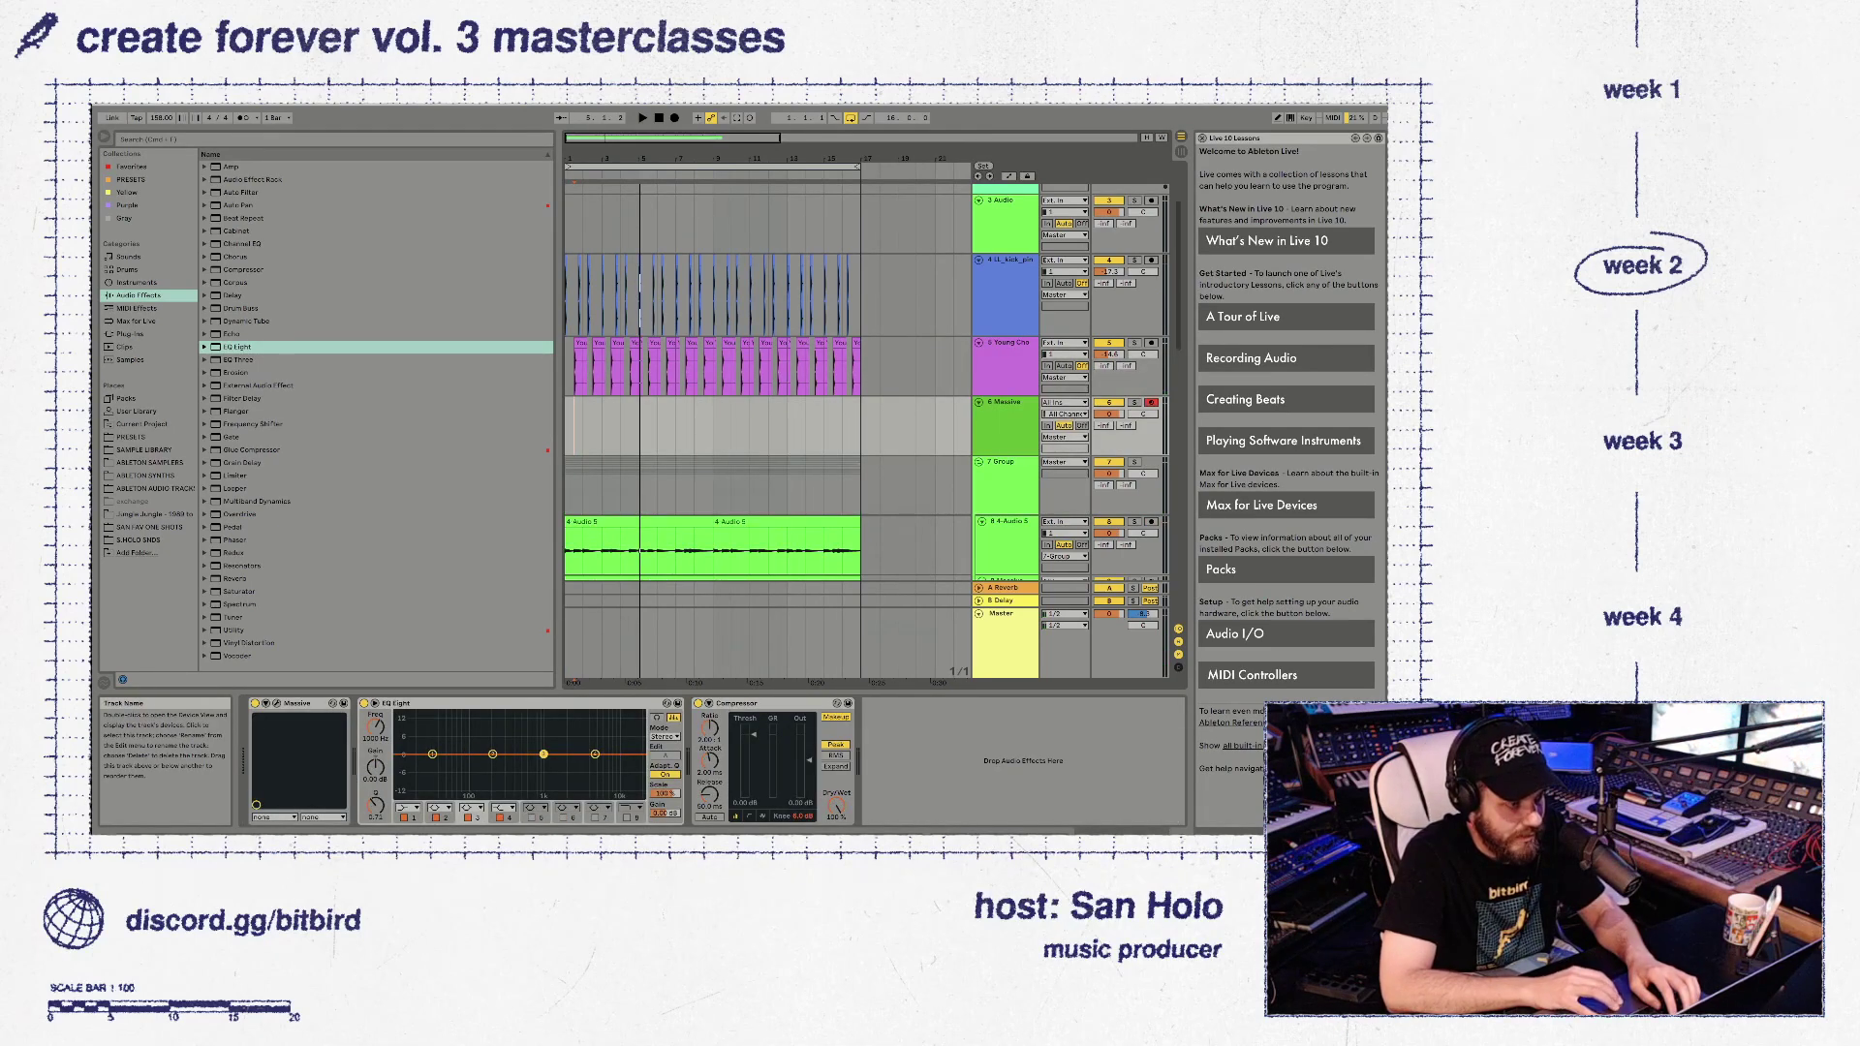
pyautogui.click(136, 282)
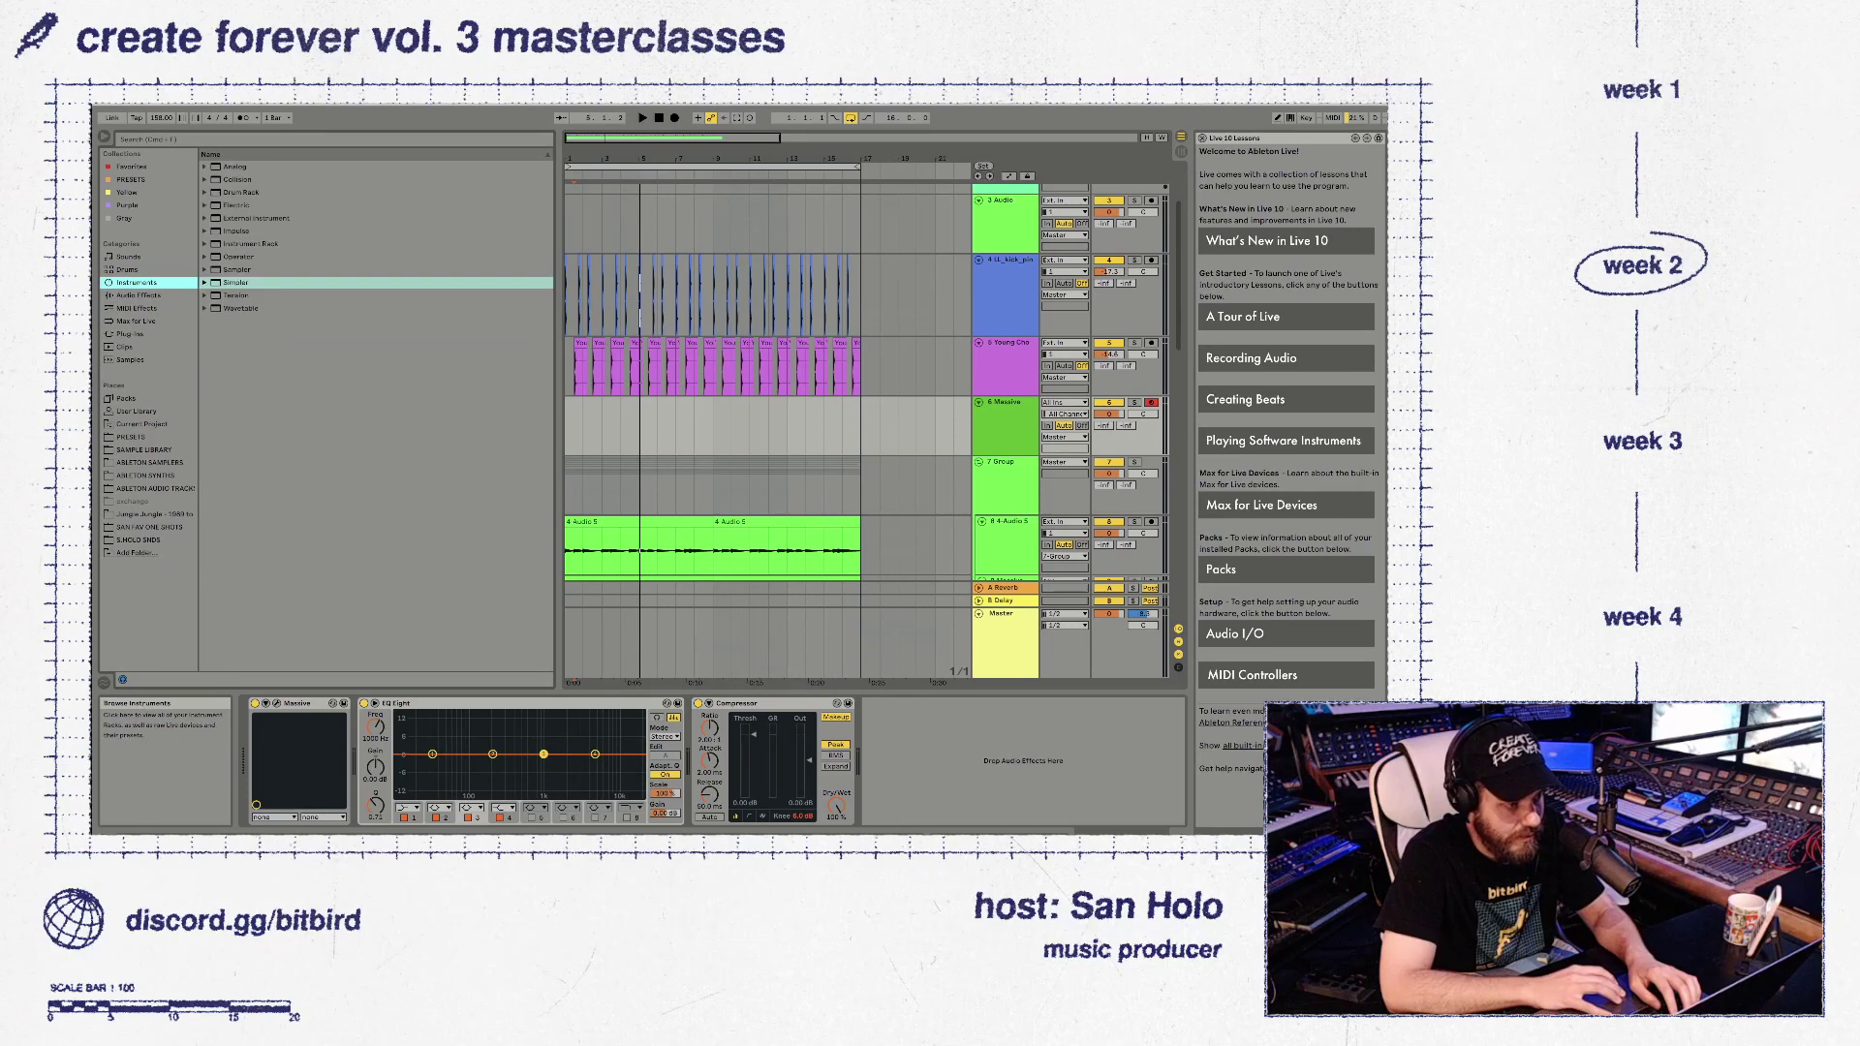
pyautogui.click(236, 282)
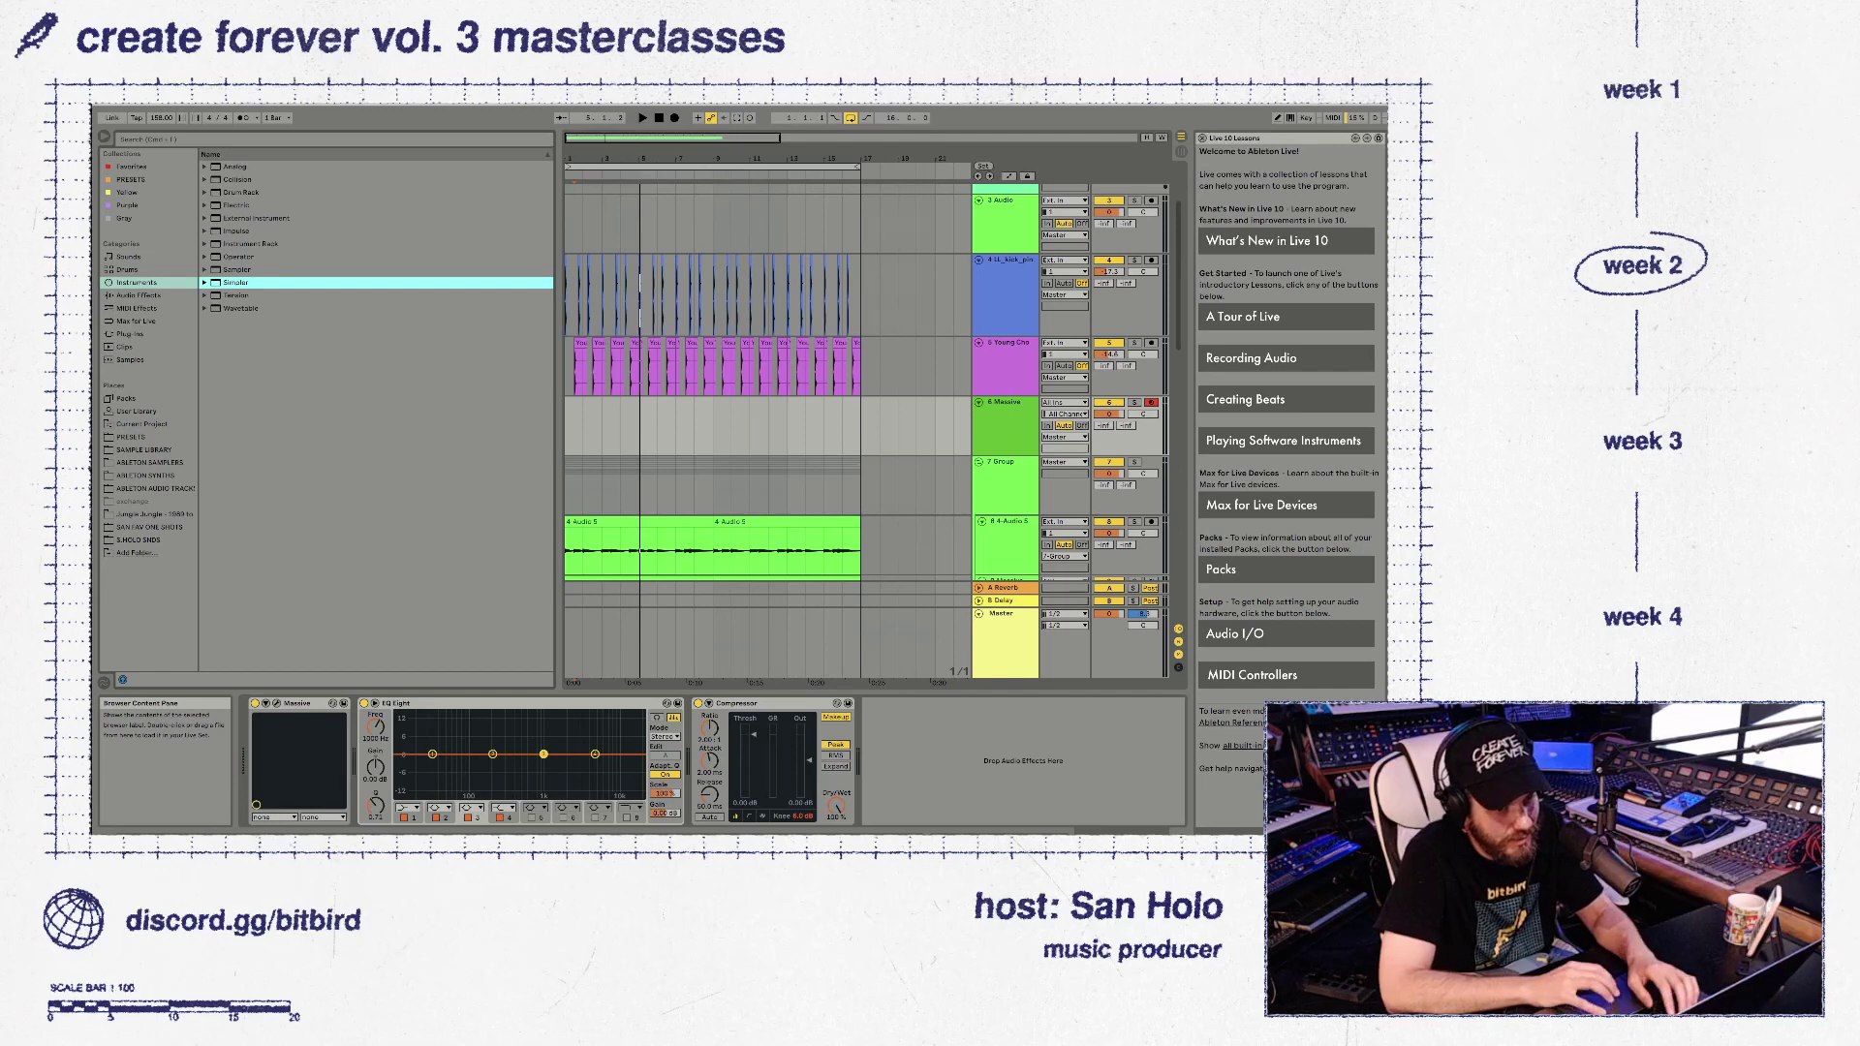
pyautogui.press('Return')
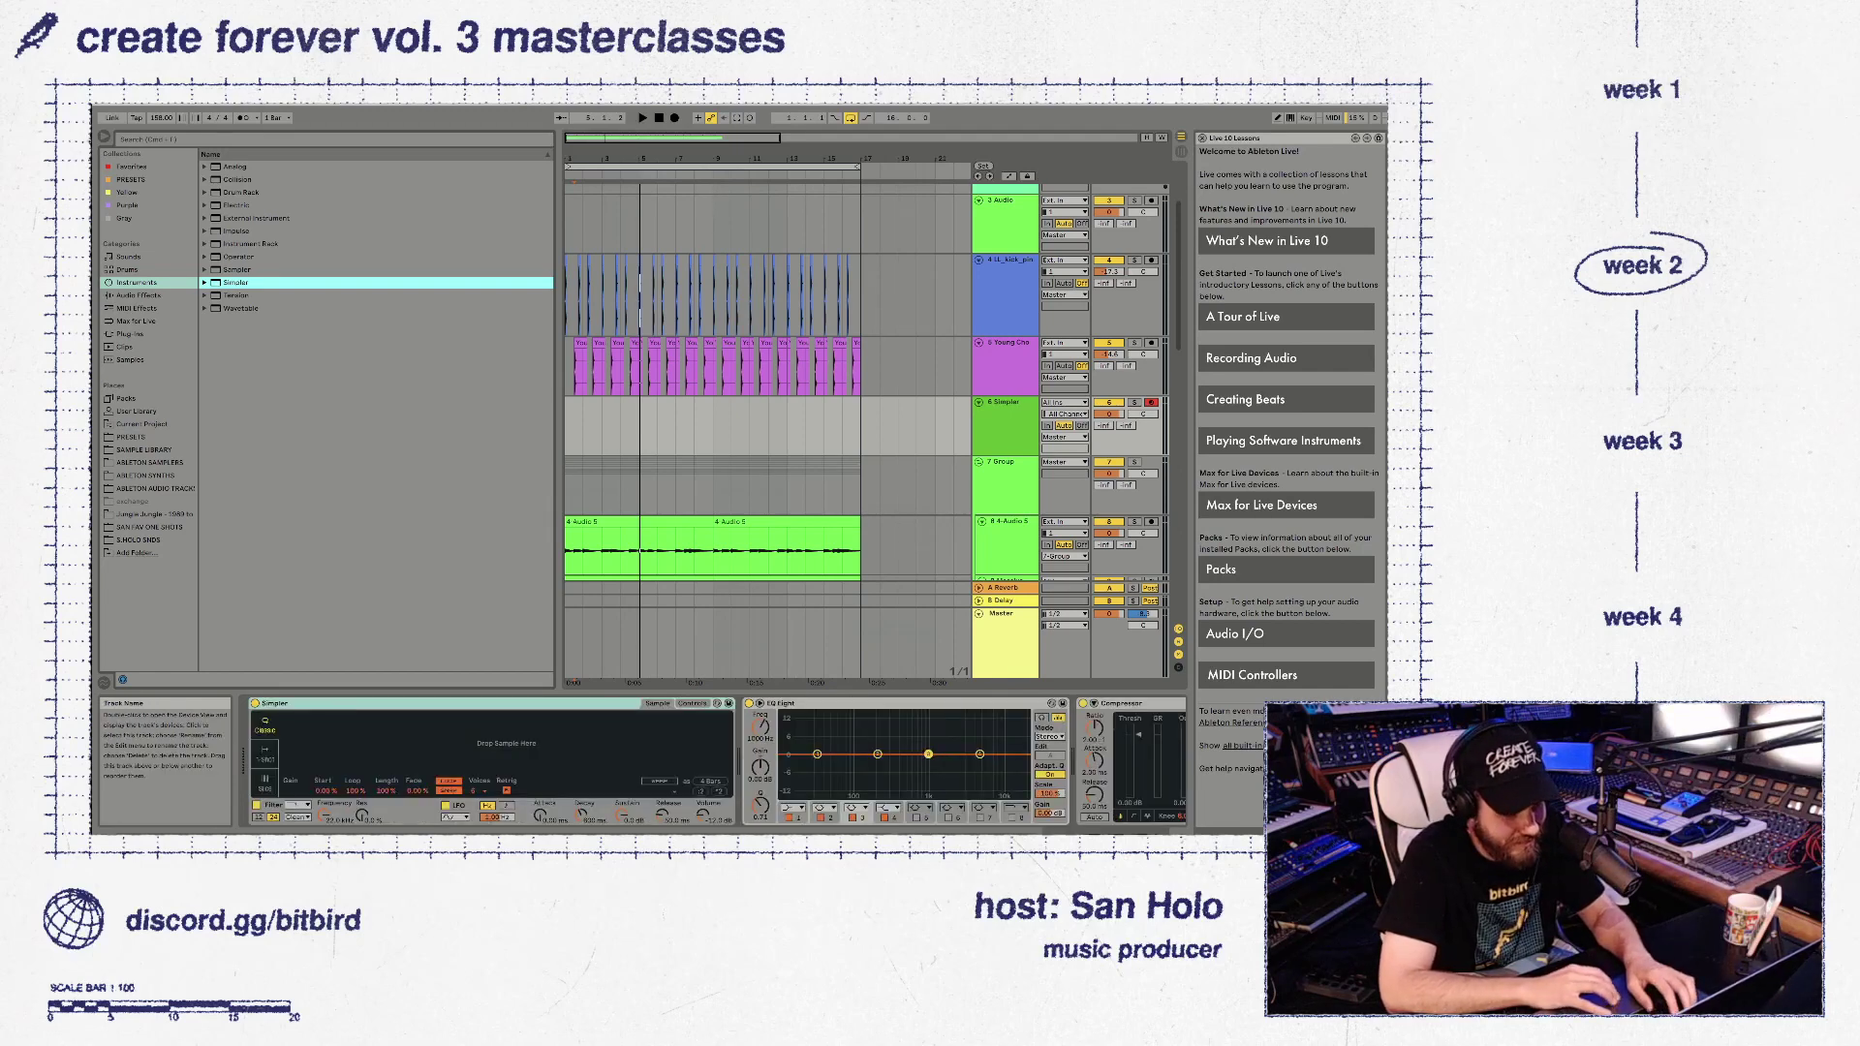
# Open the one-shots sample folder in the browser and collapse its Trap Snares subfolder
pyautogui.click(139, 539)
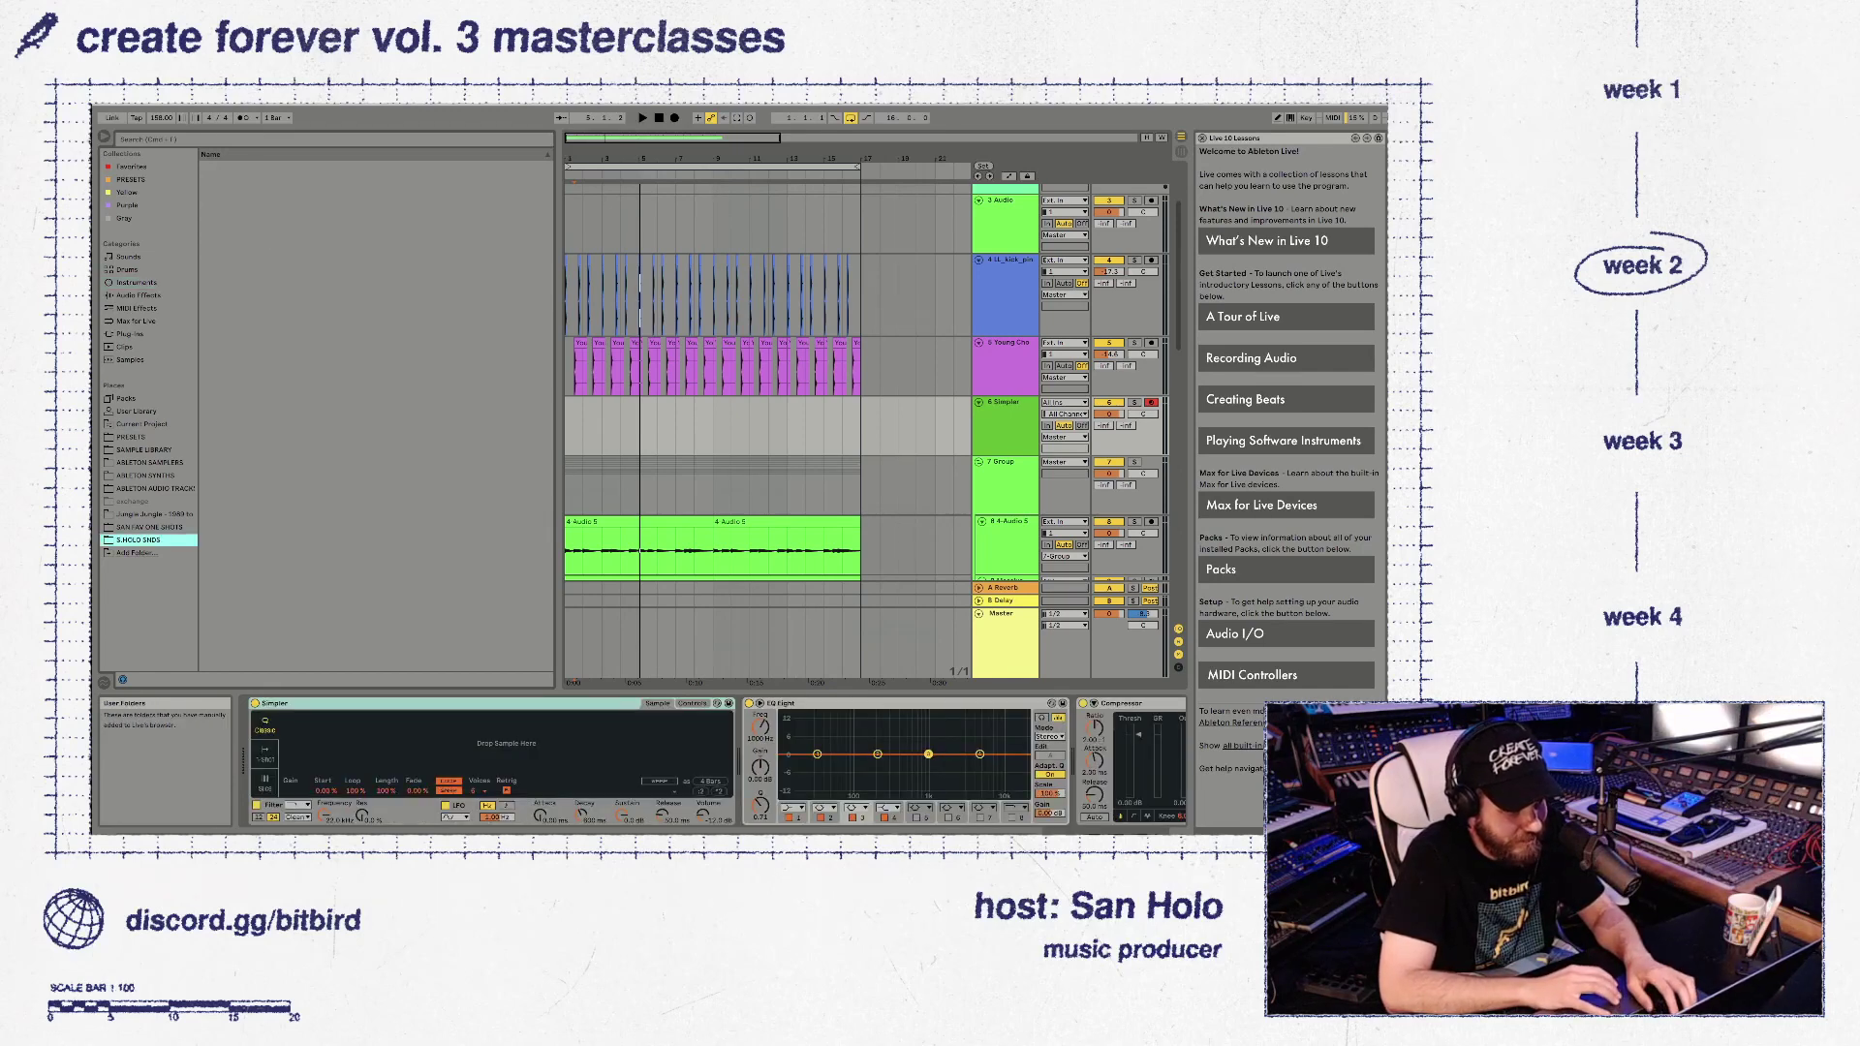
pyautogui.click(149, 527)
pyautogui.press('Down')
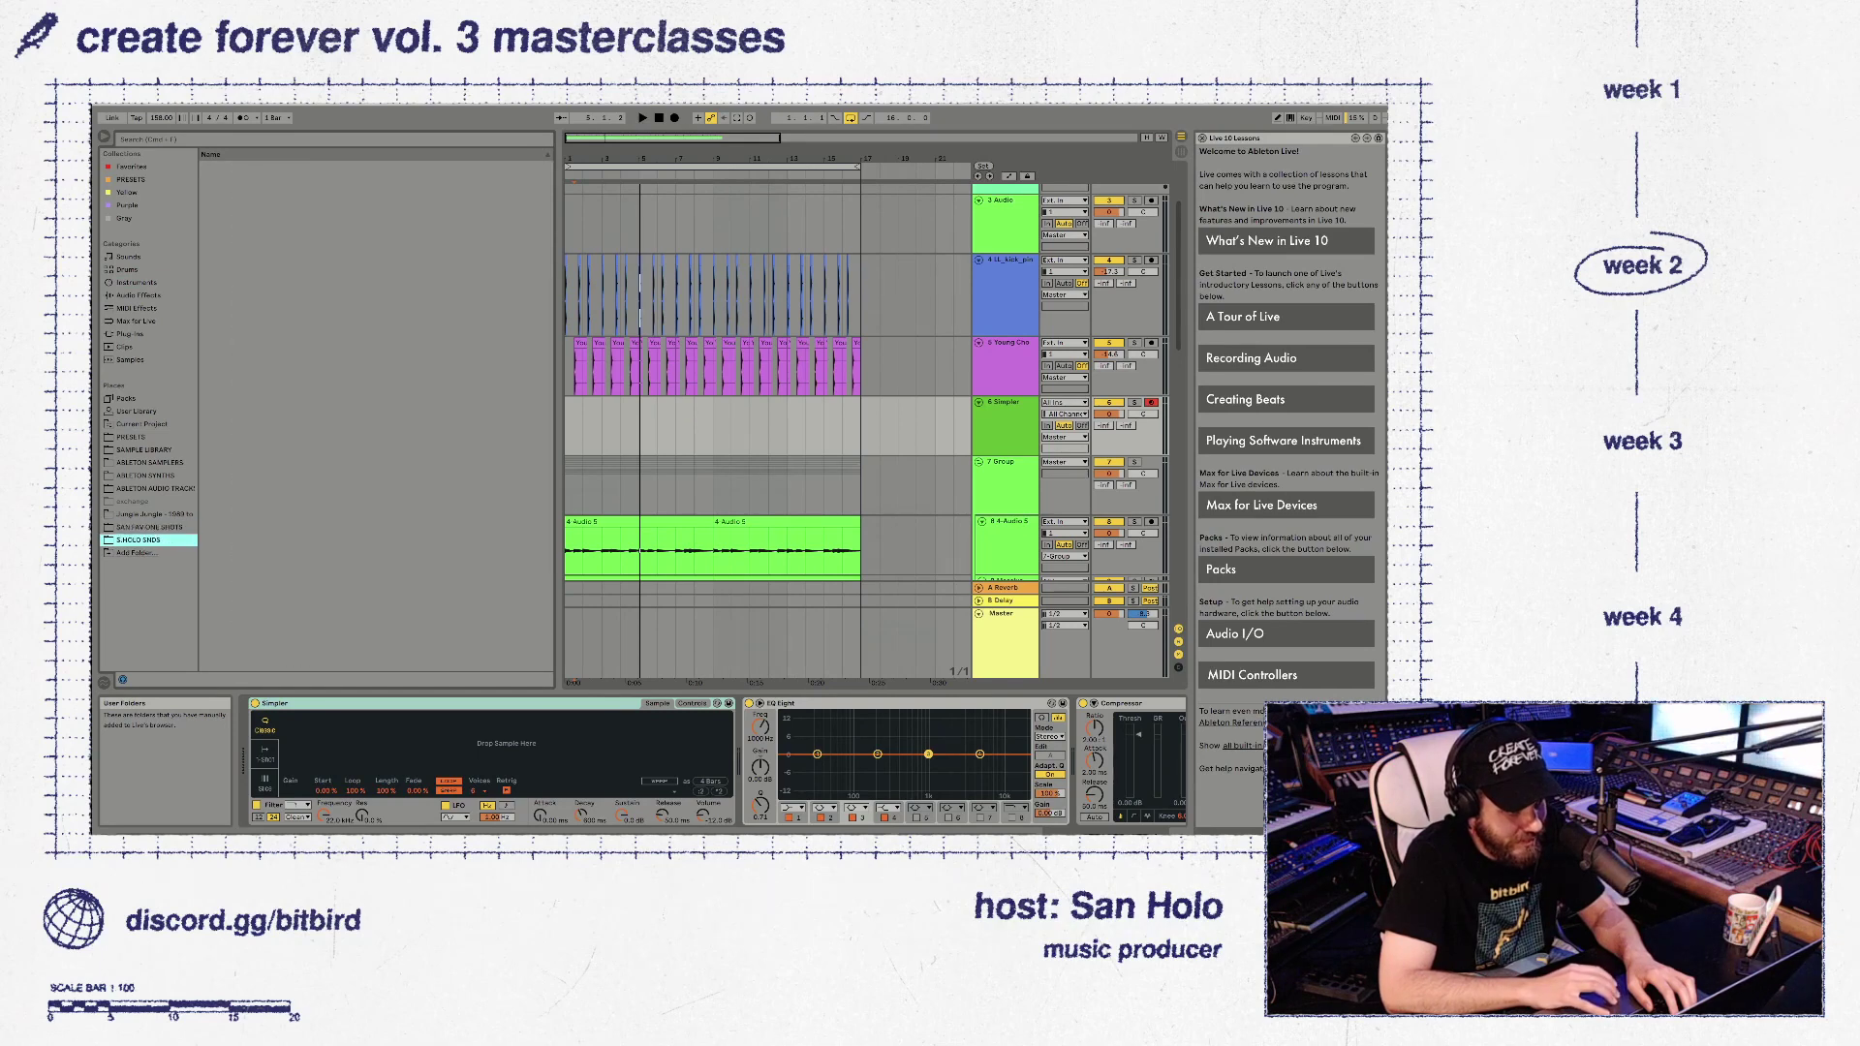
pyautogui.press('Up')
pyautogui.scroll(5, 371, 416)
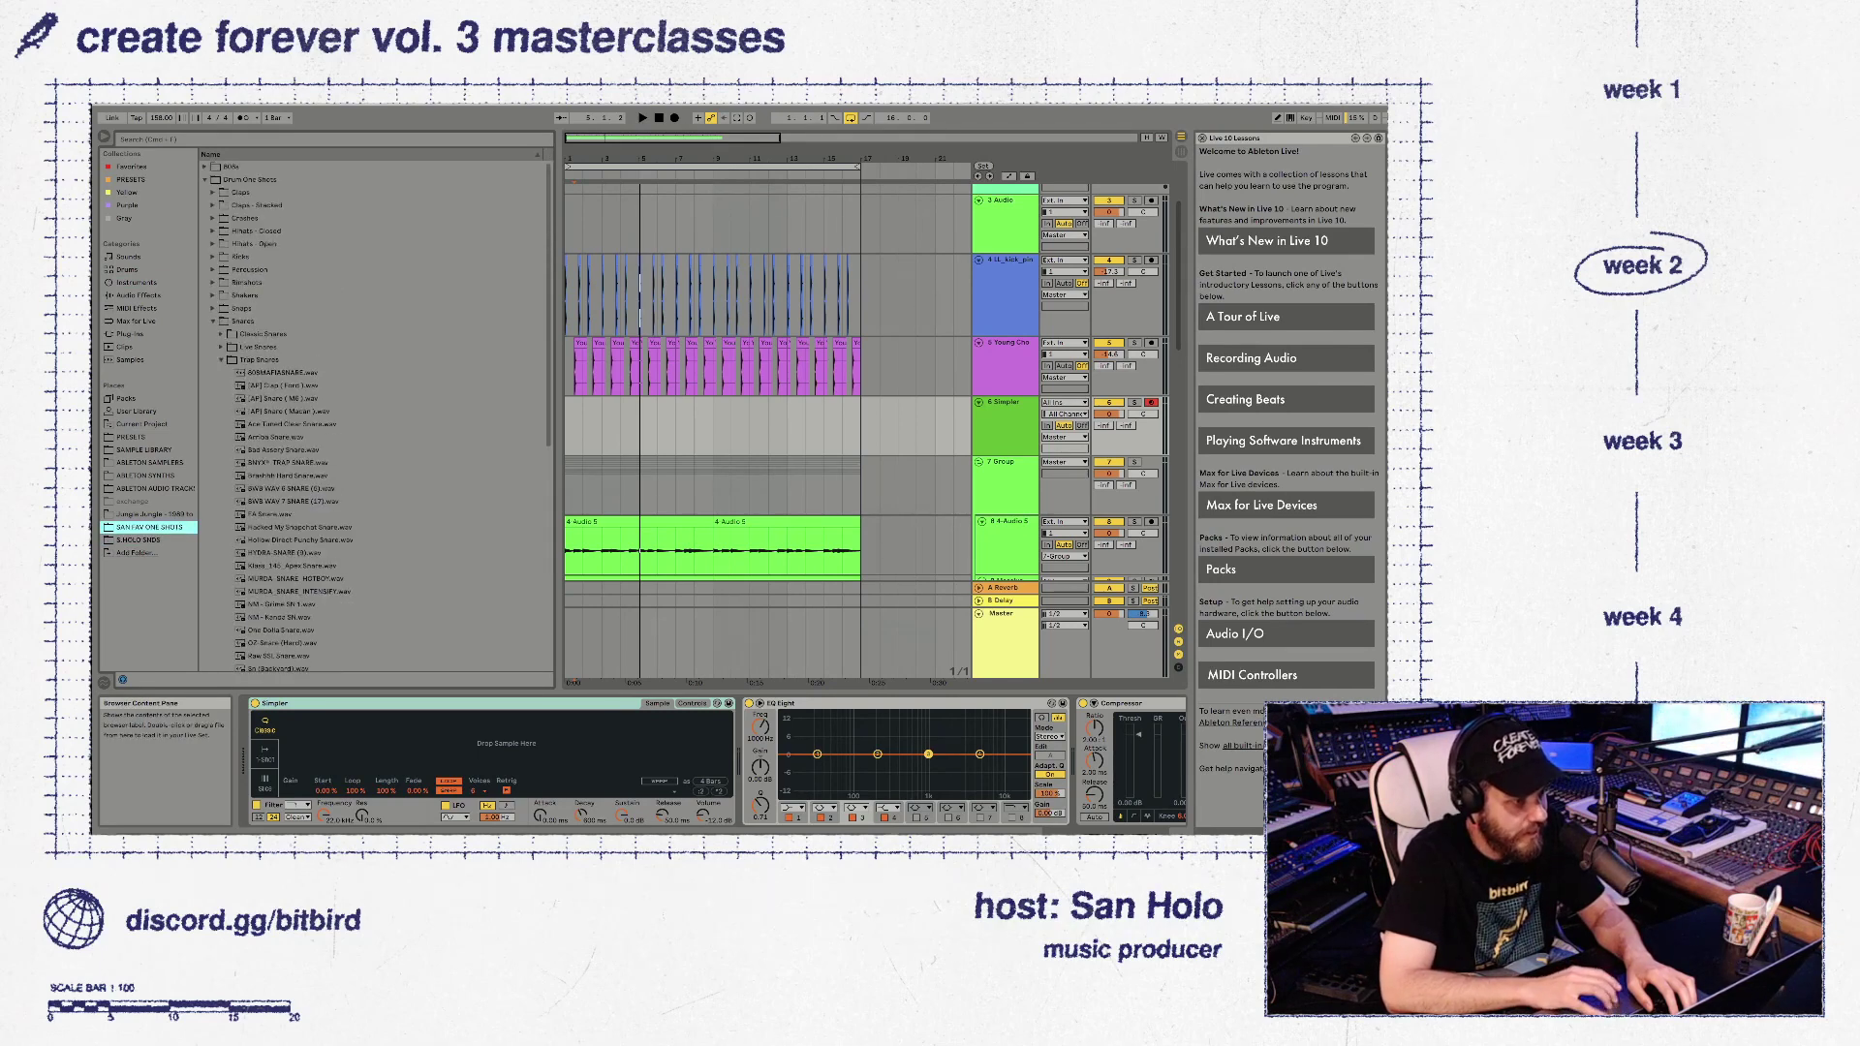
pyautogui.scroll(-1, 373, 416)
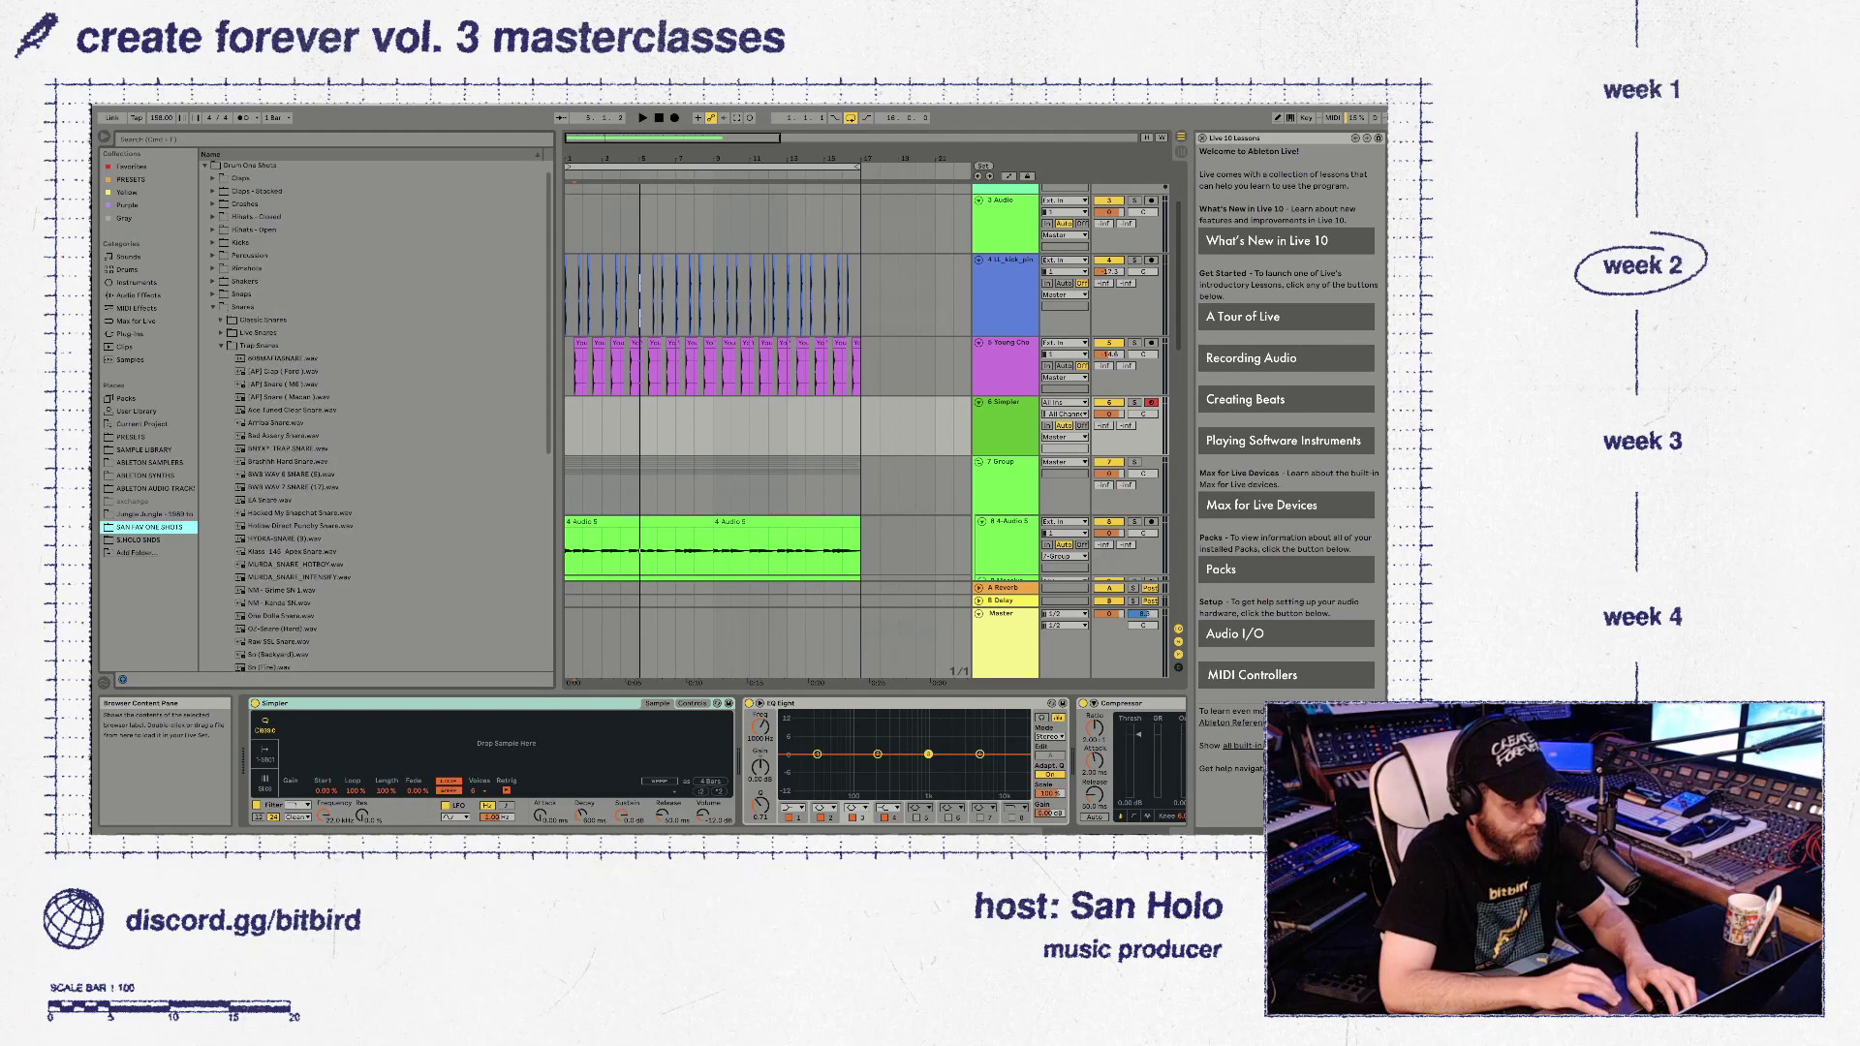
pyautogui.click(221, 345)
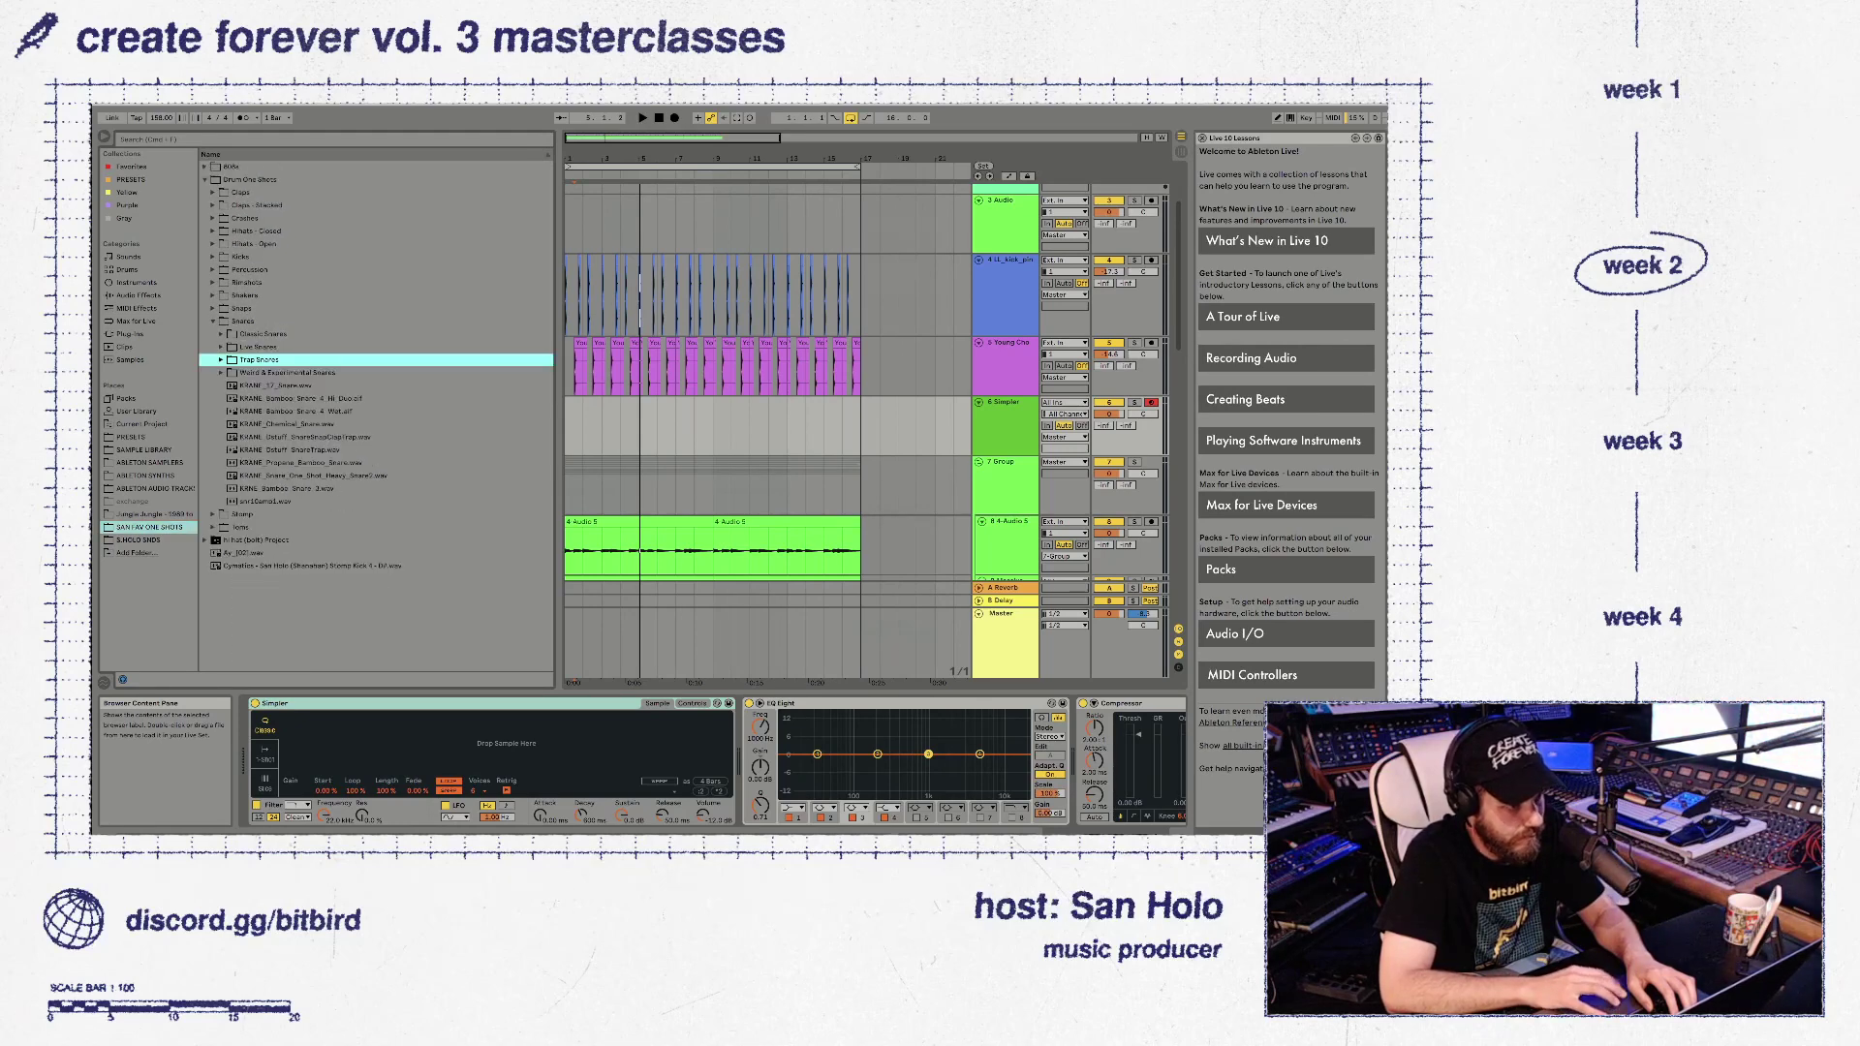
# Preview samples in the closed hi-hats folder and load the first one into Simpler
pyautogui.click(213, 231)
pyautogui.moveTo(261, 243); pyautogui.dragTo(261, 282)
pyautogui.click(273, 346)
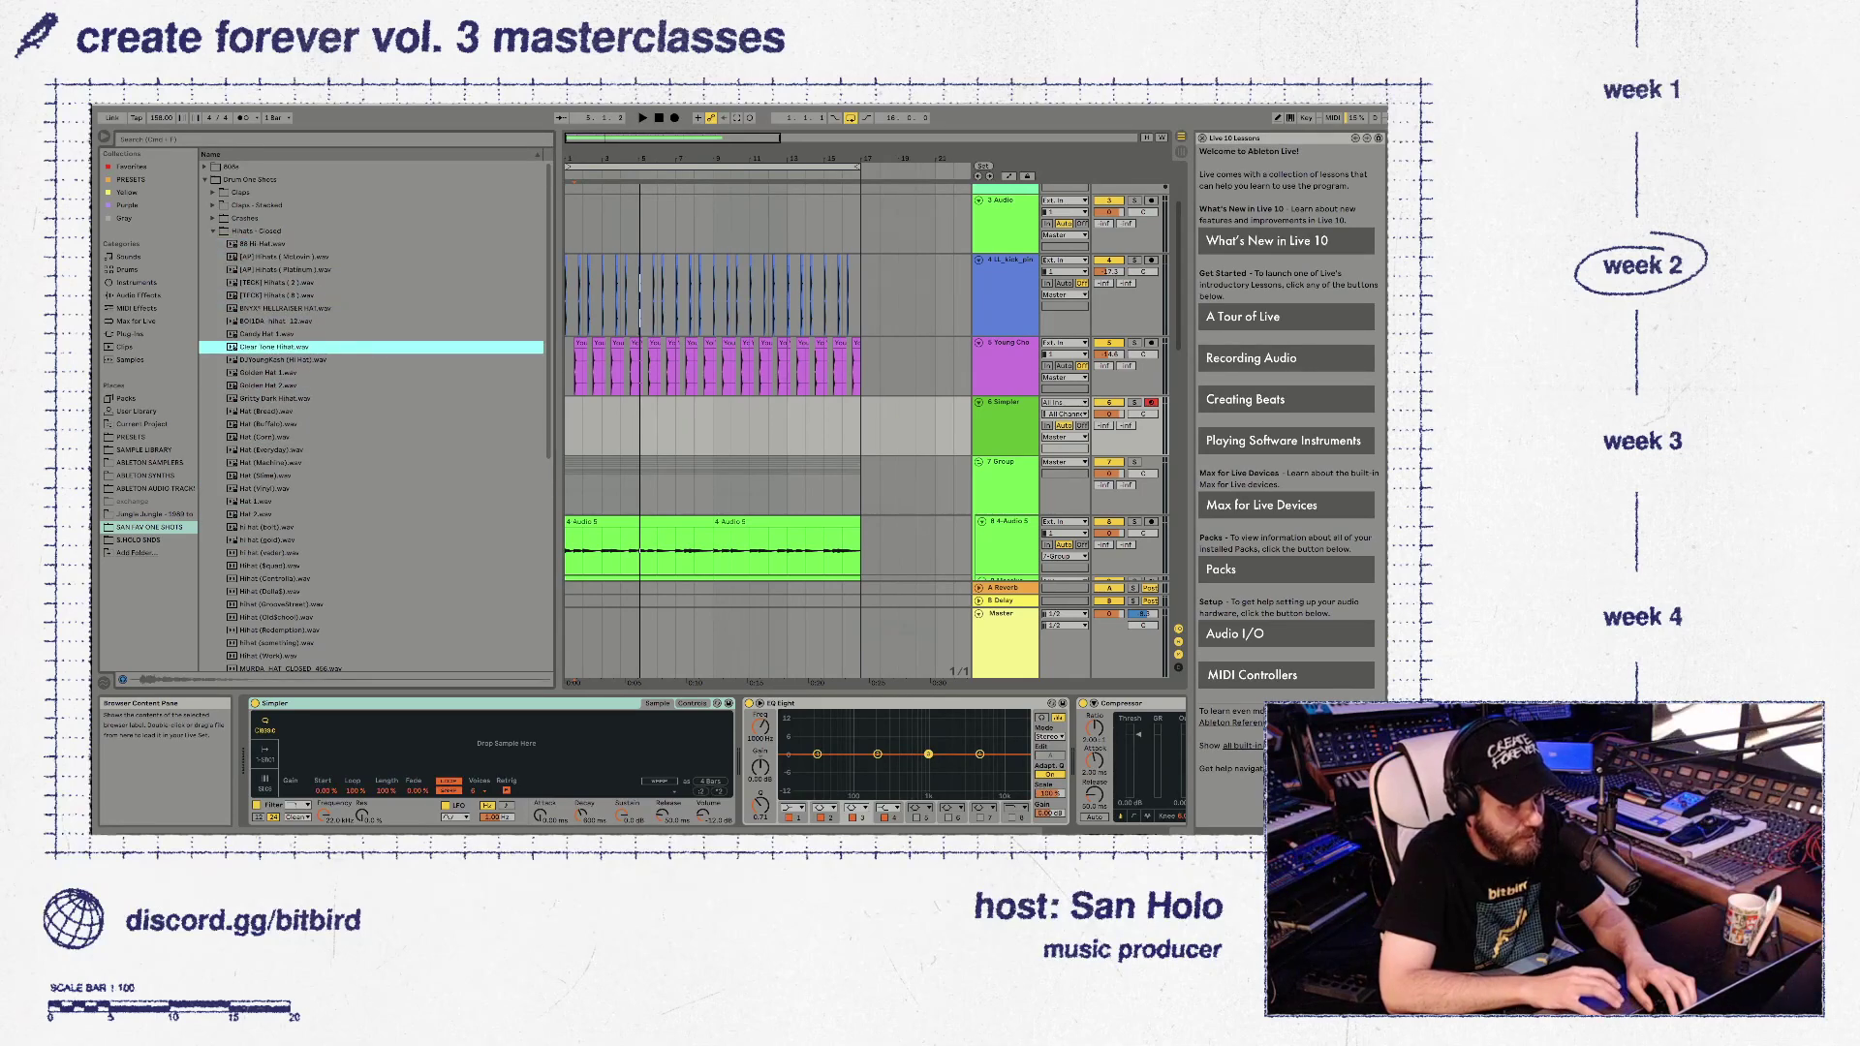
pyautogui.click(261, 243)
pyautogui.moveTo(262, 243); pyautogui.dragTo(504, 743)
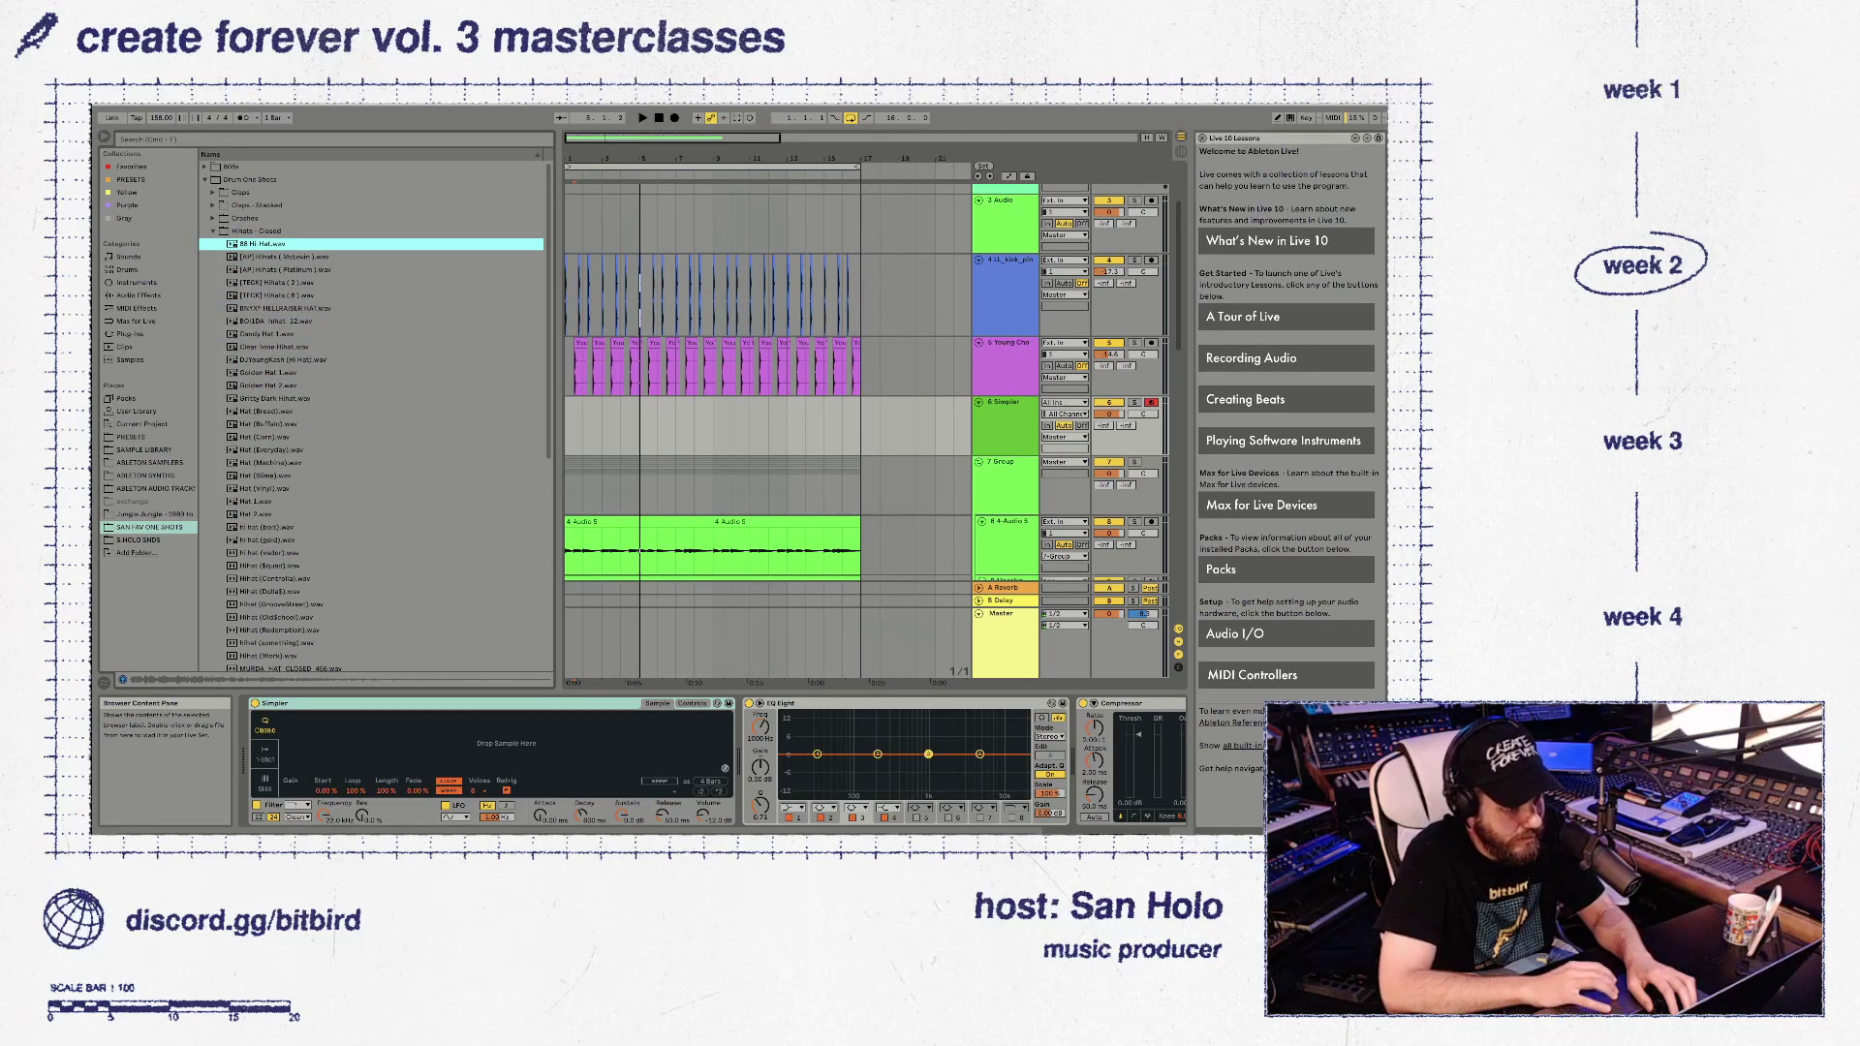
# Create an empty 16-bar MIDI clip on the hi-hat track from the start of the arrangement
pyautogui.click(567, 425)
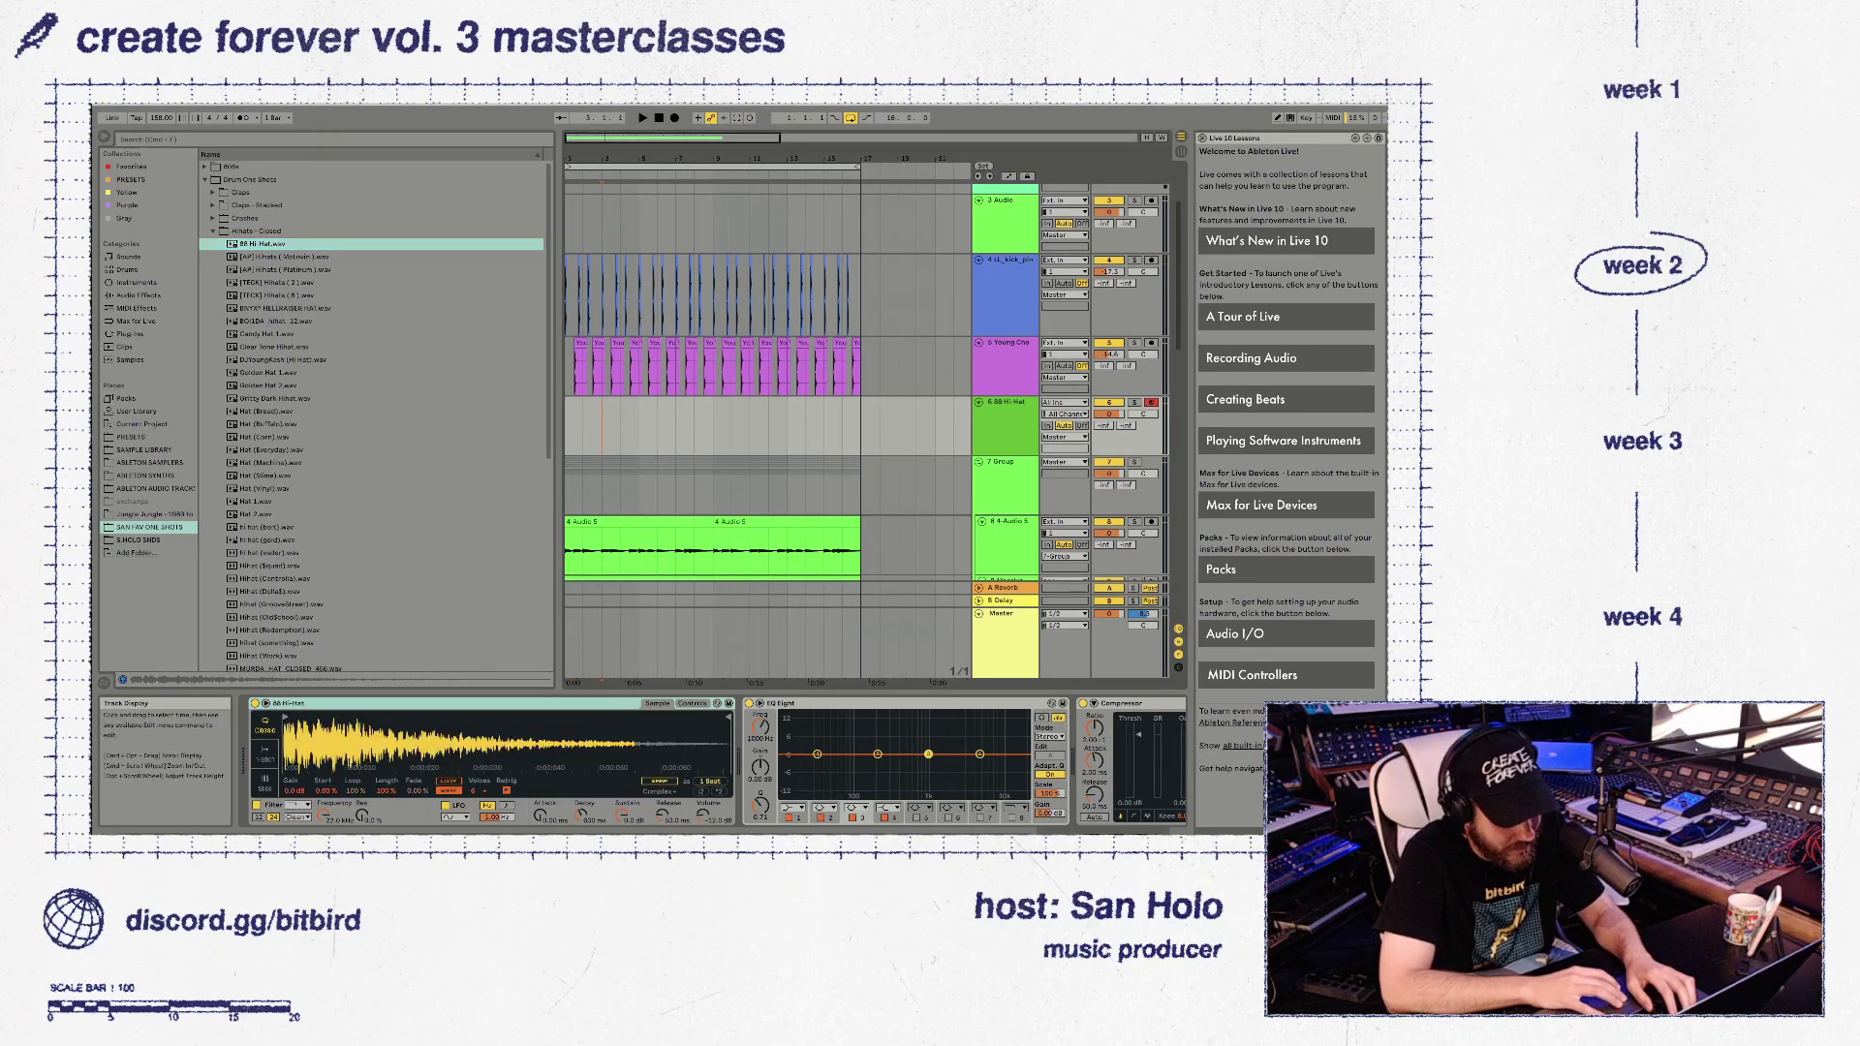
pyautogui.moveTo(564, 427); pyautogui.dragTo(842, 427)
pyautogui.press('super+shift+m')
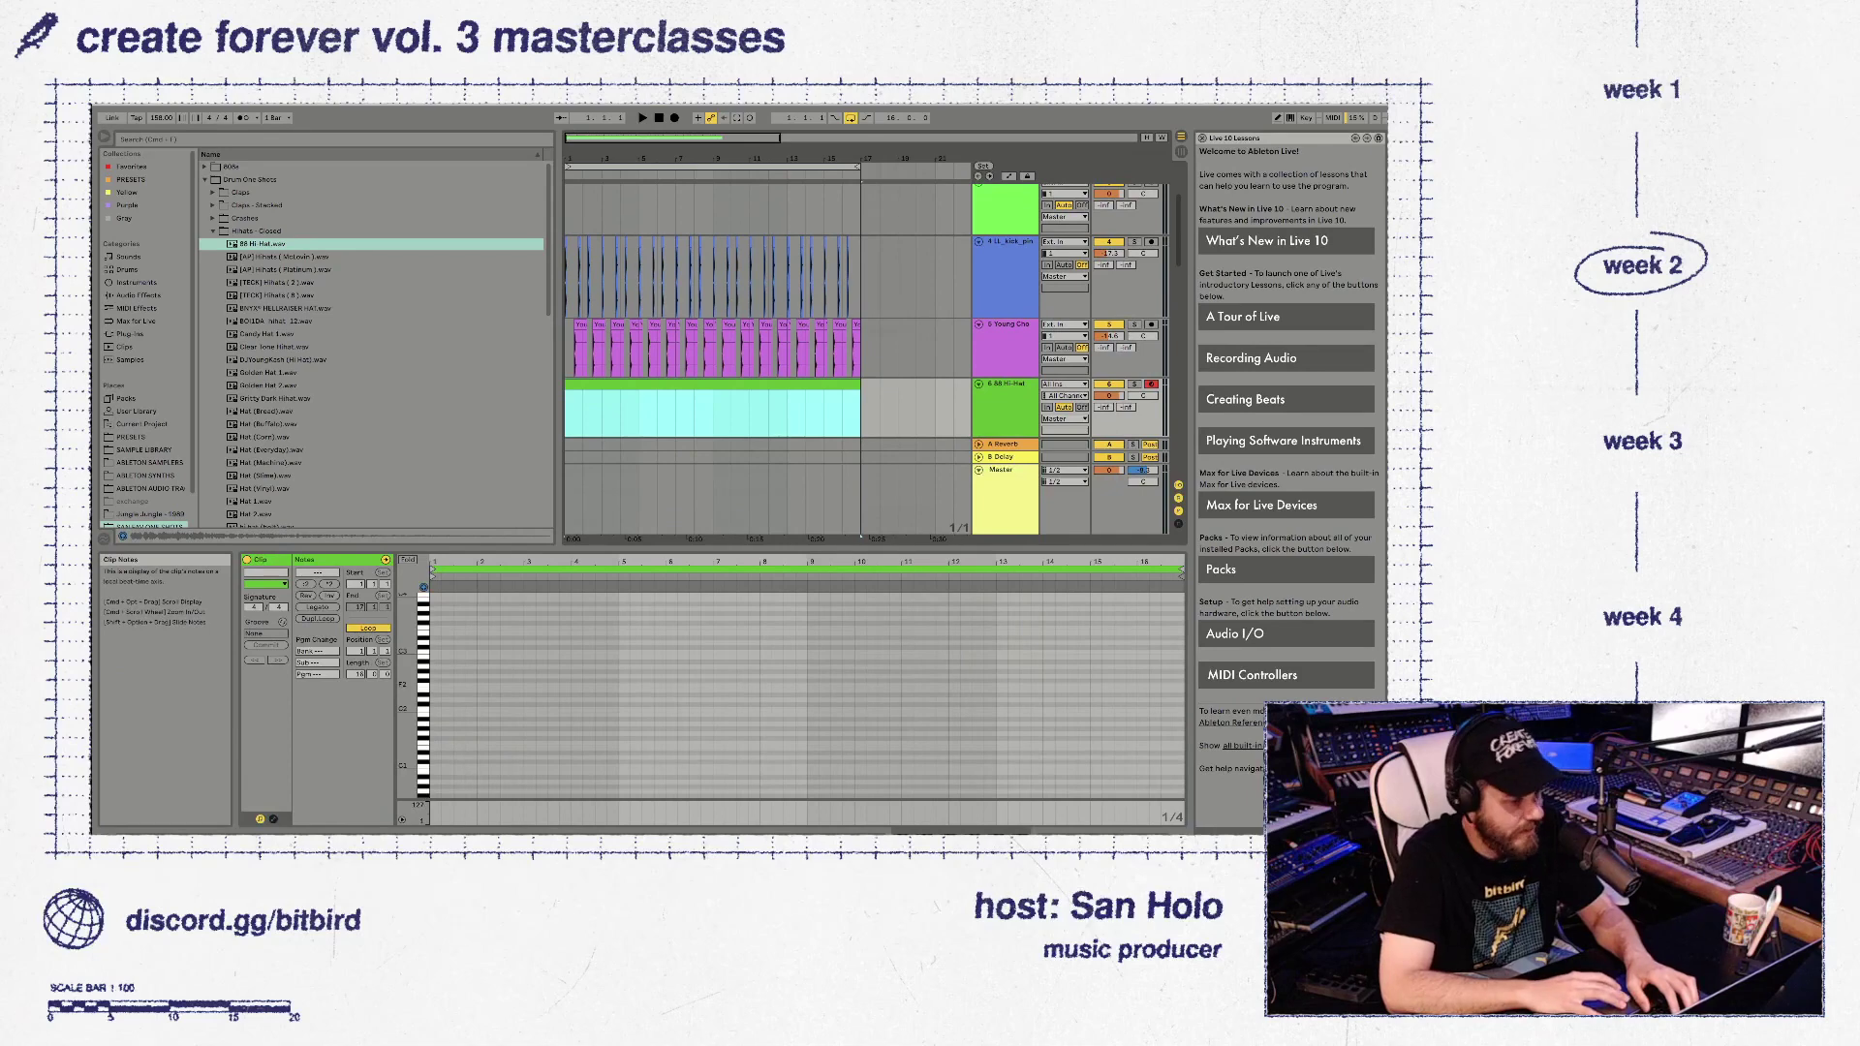
# Fill the first bar of the hi-hat clip with four quarter notes on one pitch
pyautogui.doubleClick(435, 685)
pyautogui.doubleClick(448, 685)
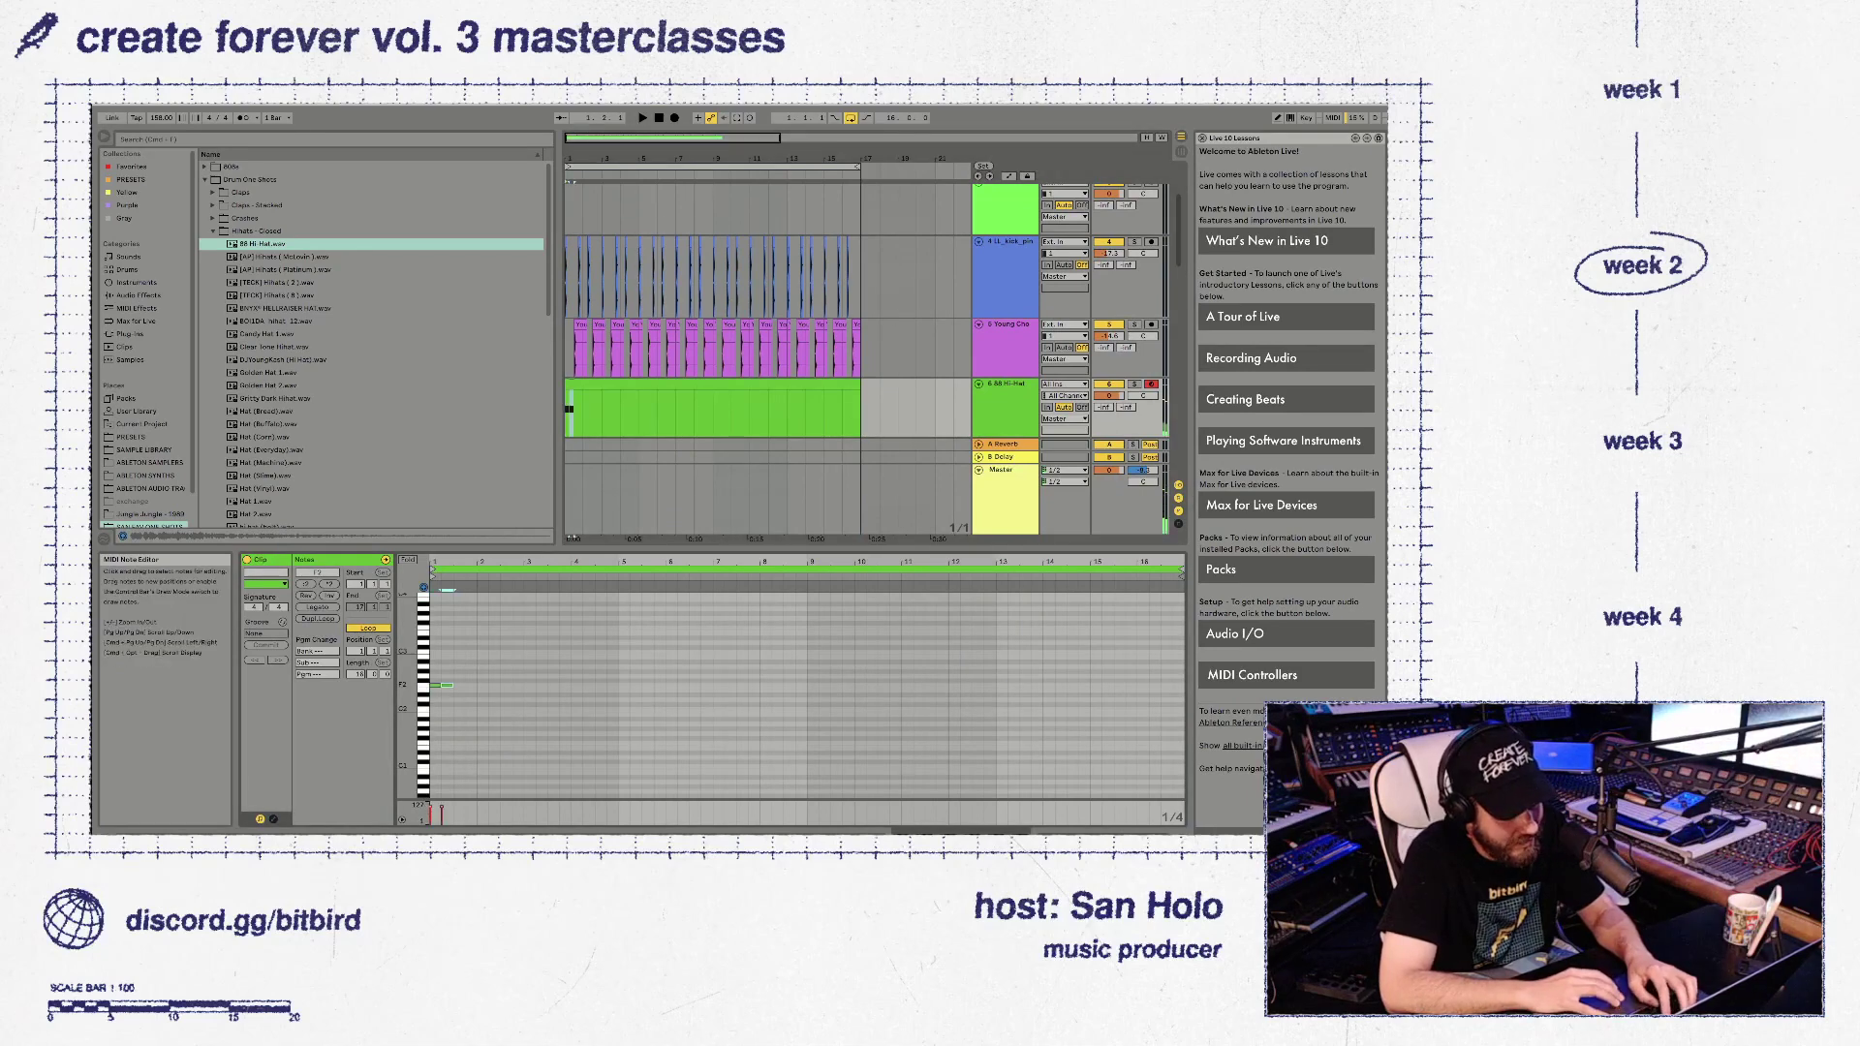
pyautogui.press('super+d')
pyautogui.press('super+d')
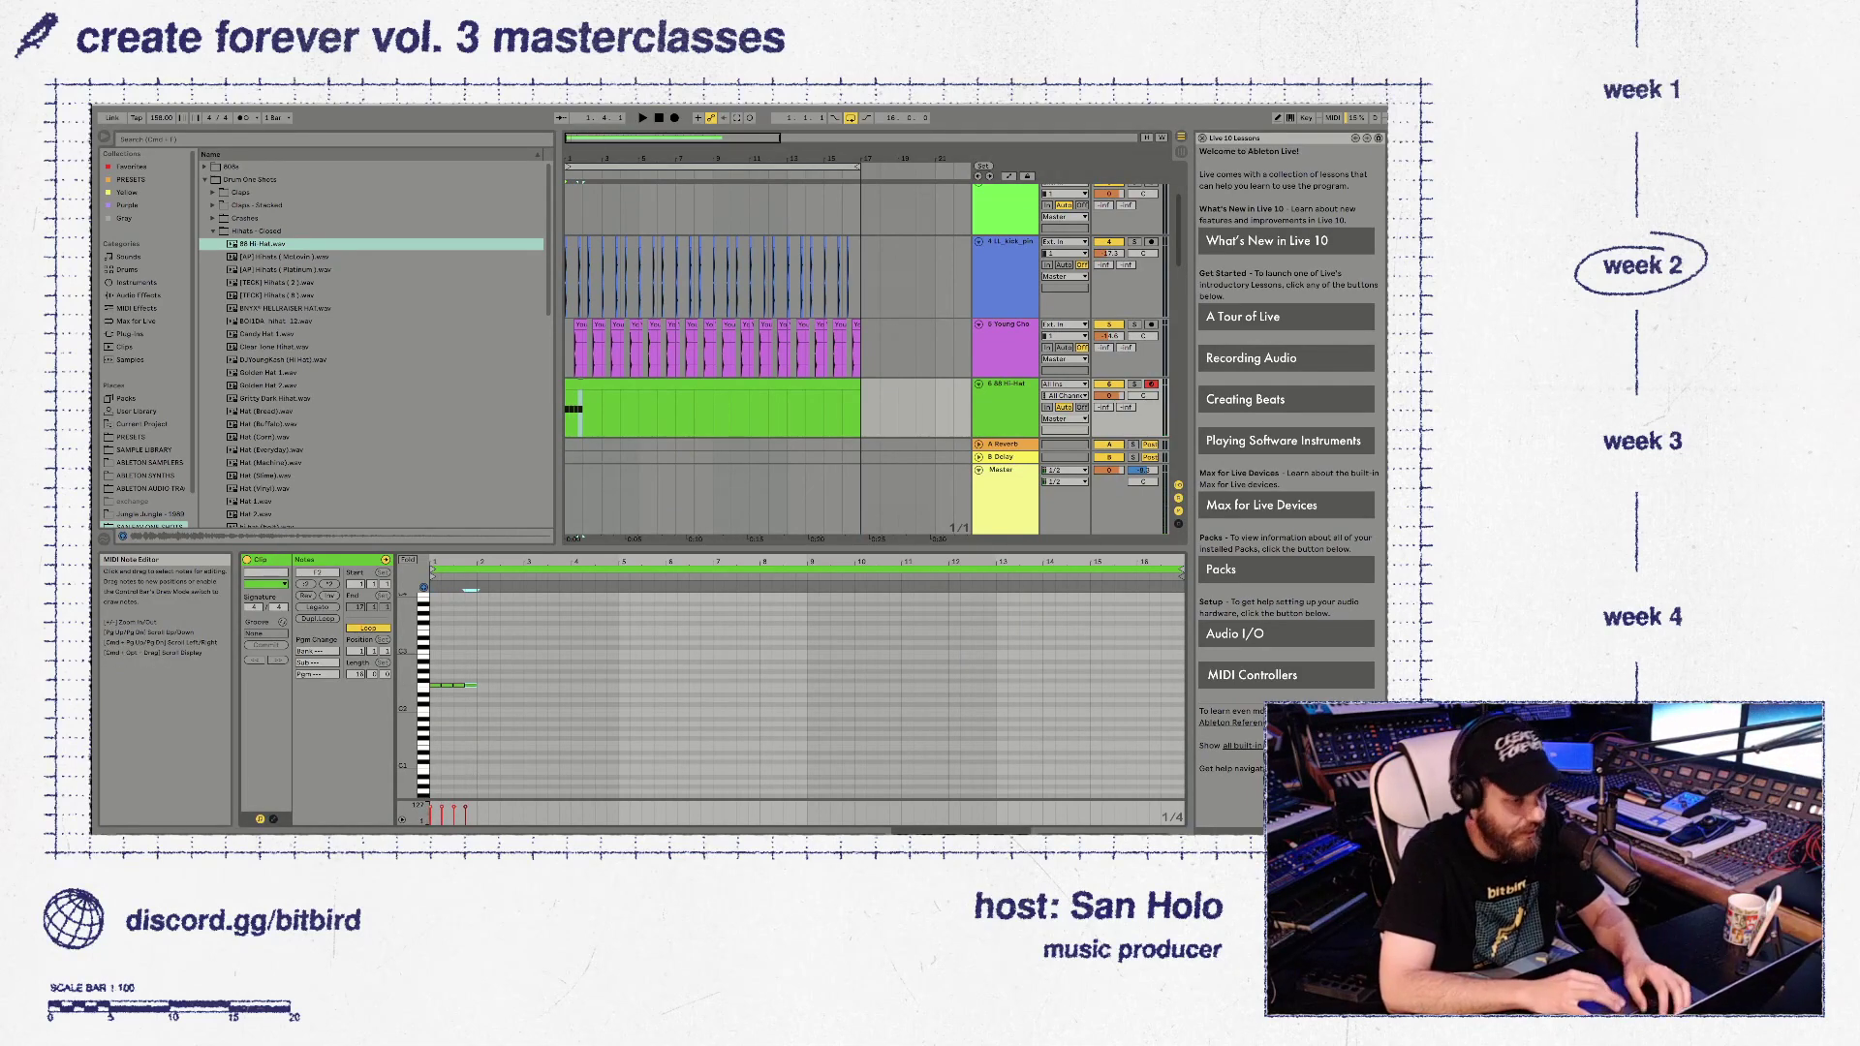
# Lower the hi-hat track's volume and audition the pattern with the drums
pyautogui.moveTo(1110, 395); pyautogui.dragTo(1109, 416)
pyautogui.press('space')
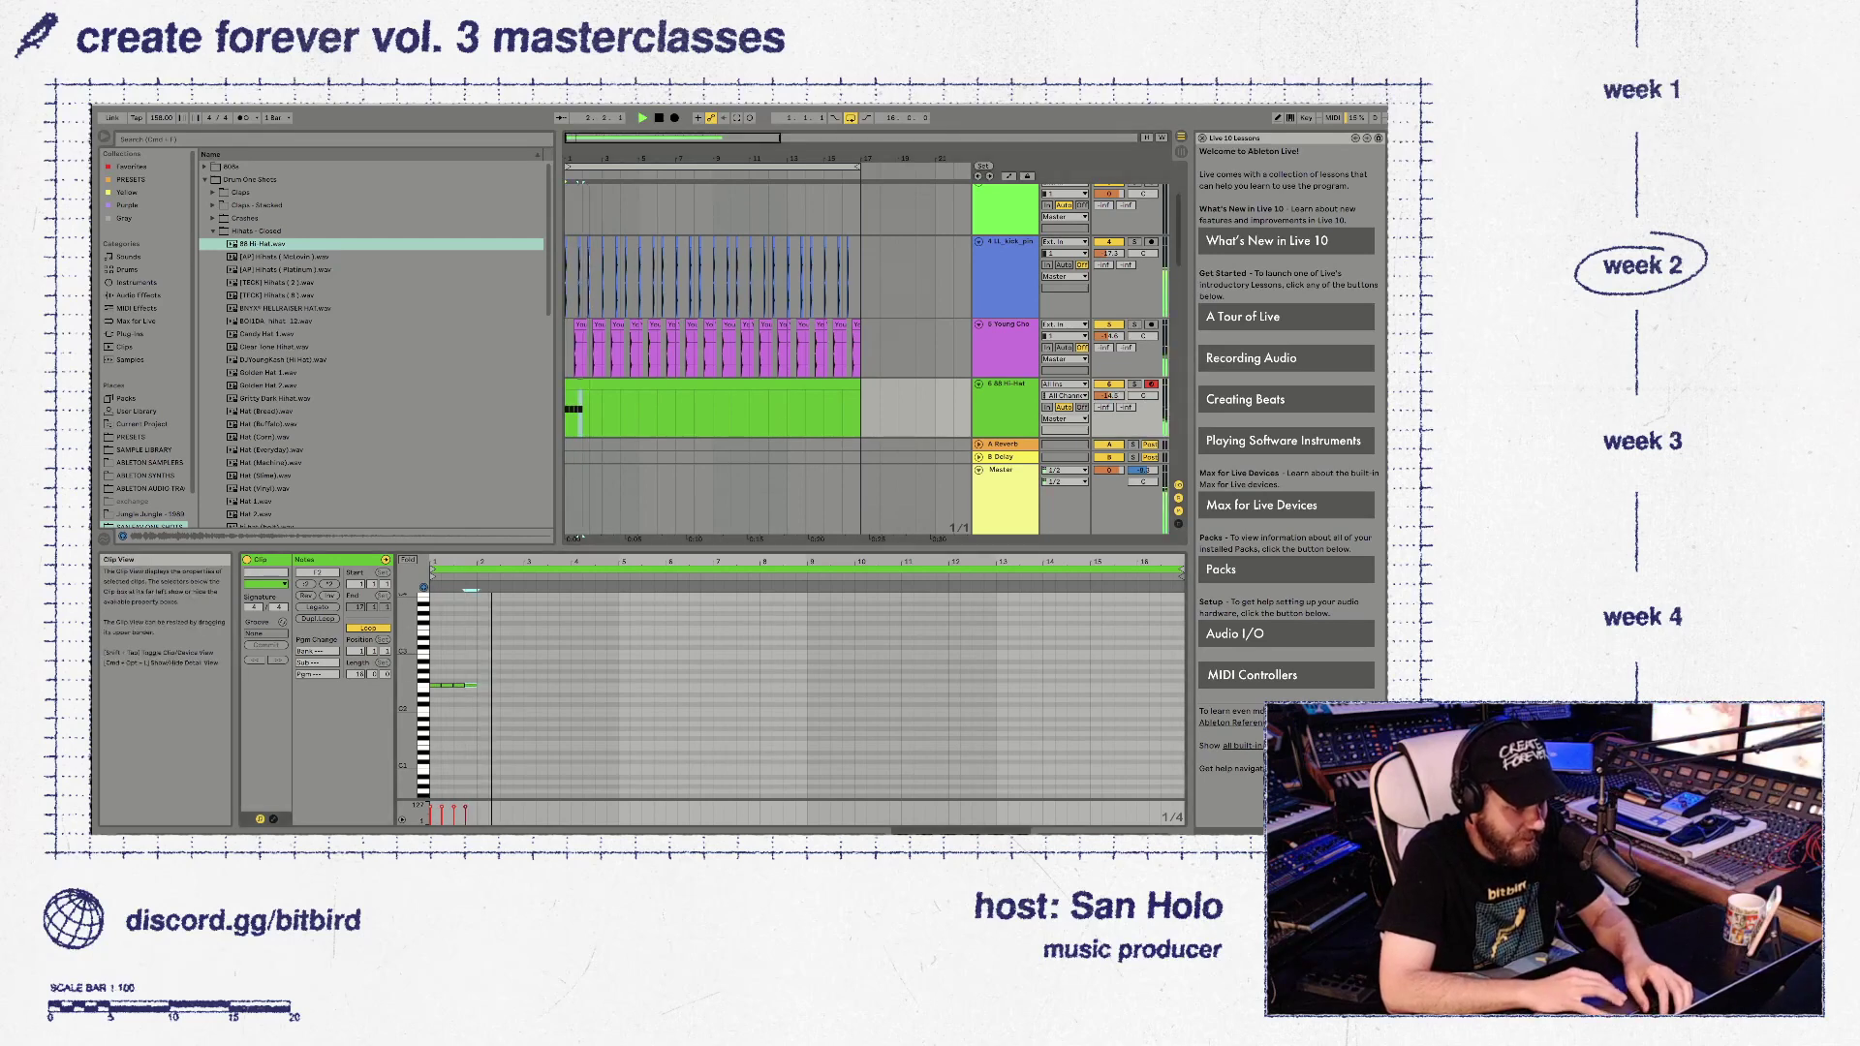
pyautogui.press('space')
# Transpose the four hi-hat notes up five semitones and listen to the pattern
pyautogui.moveTo(447, 562); pyautogui.dragTo(596, 718)
pyautogui.hscroll(-2, 791, 688)
pyautogui.scroll(1, 543, 692)
pyautogui.press('space')
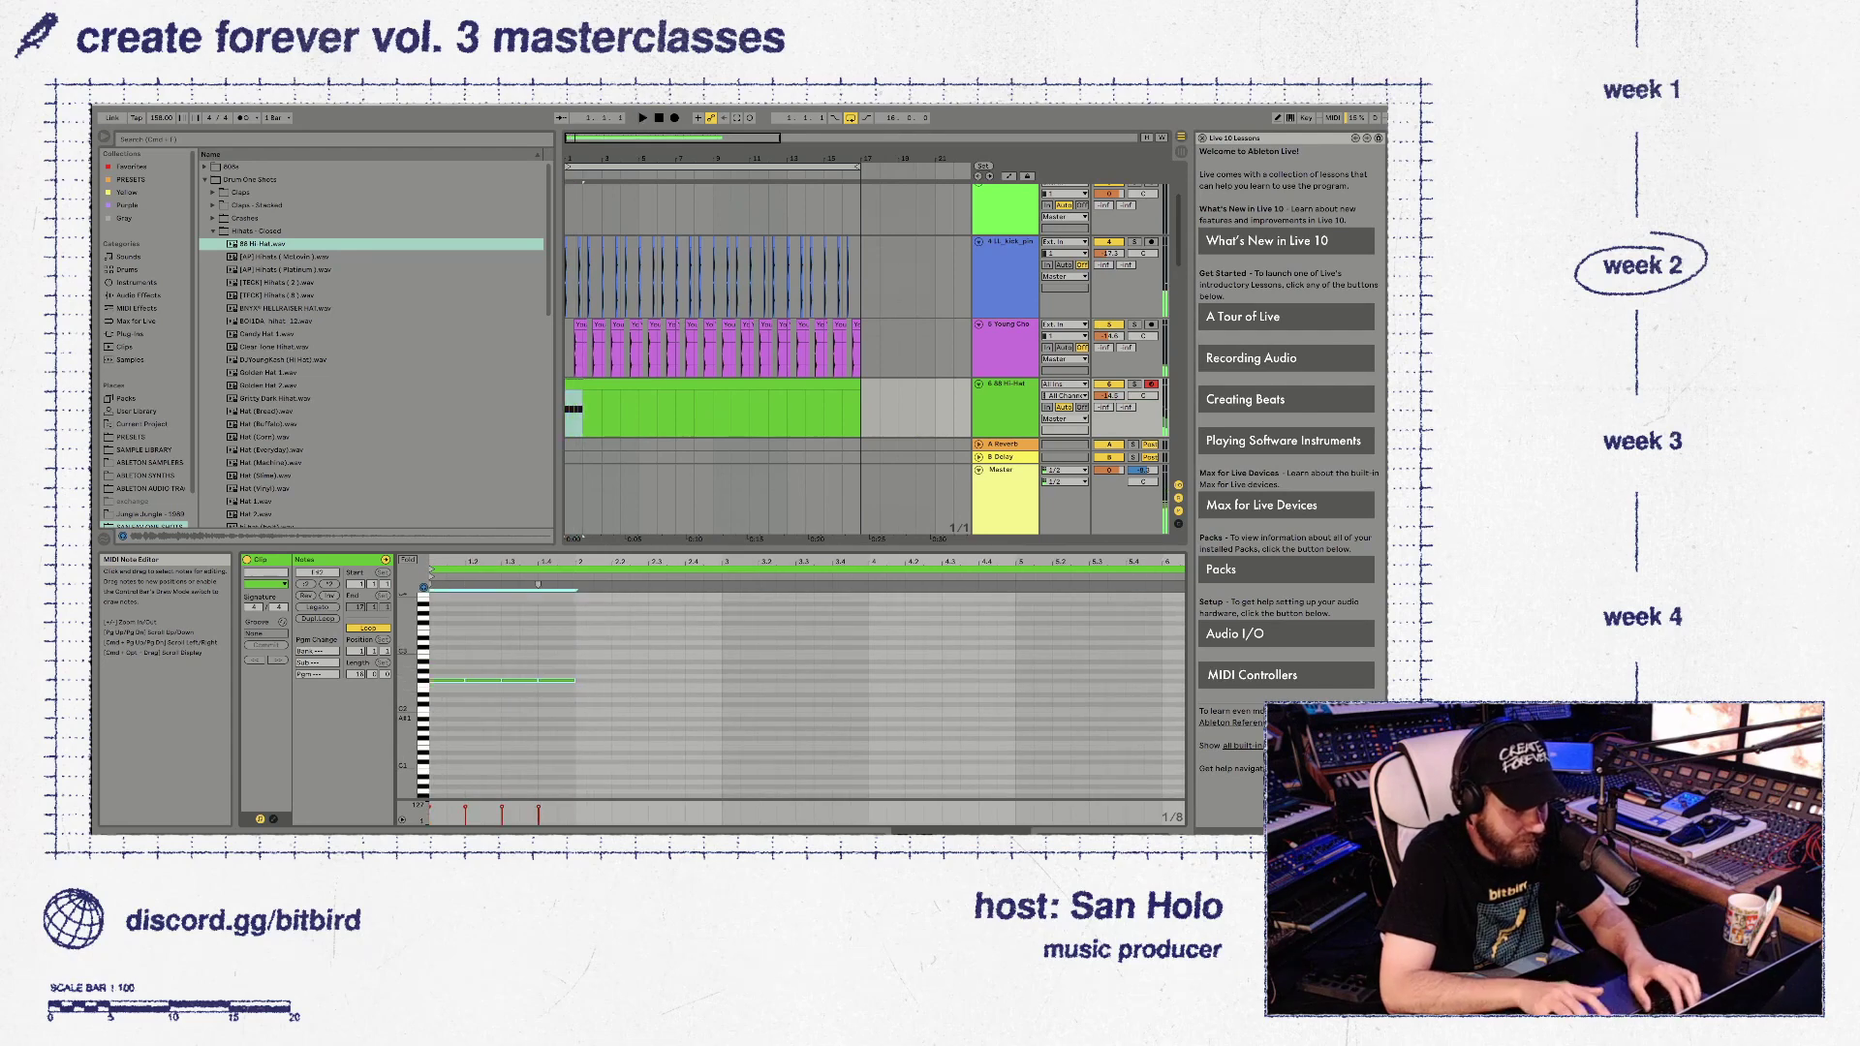
pyautogui.press('Up')
pyautogui.press('Up')
pyautogui.press('Up')
pyautogui.press('Up')
pyautogui.press('Up')
pyautogui.click(578, 689)
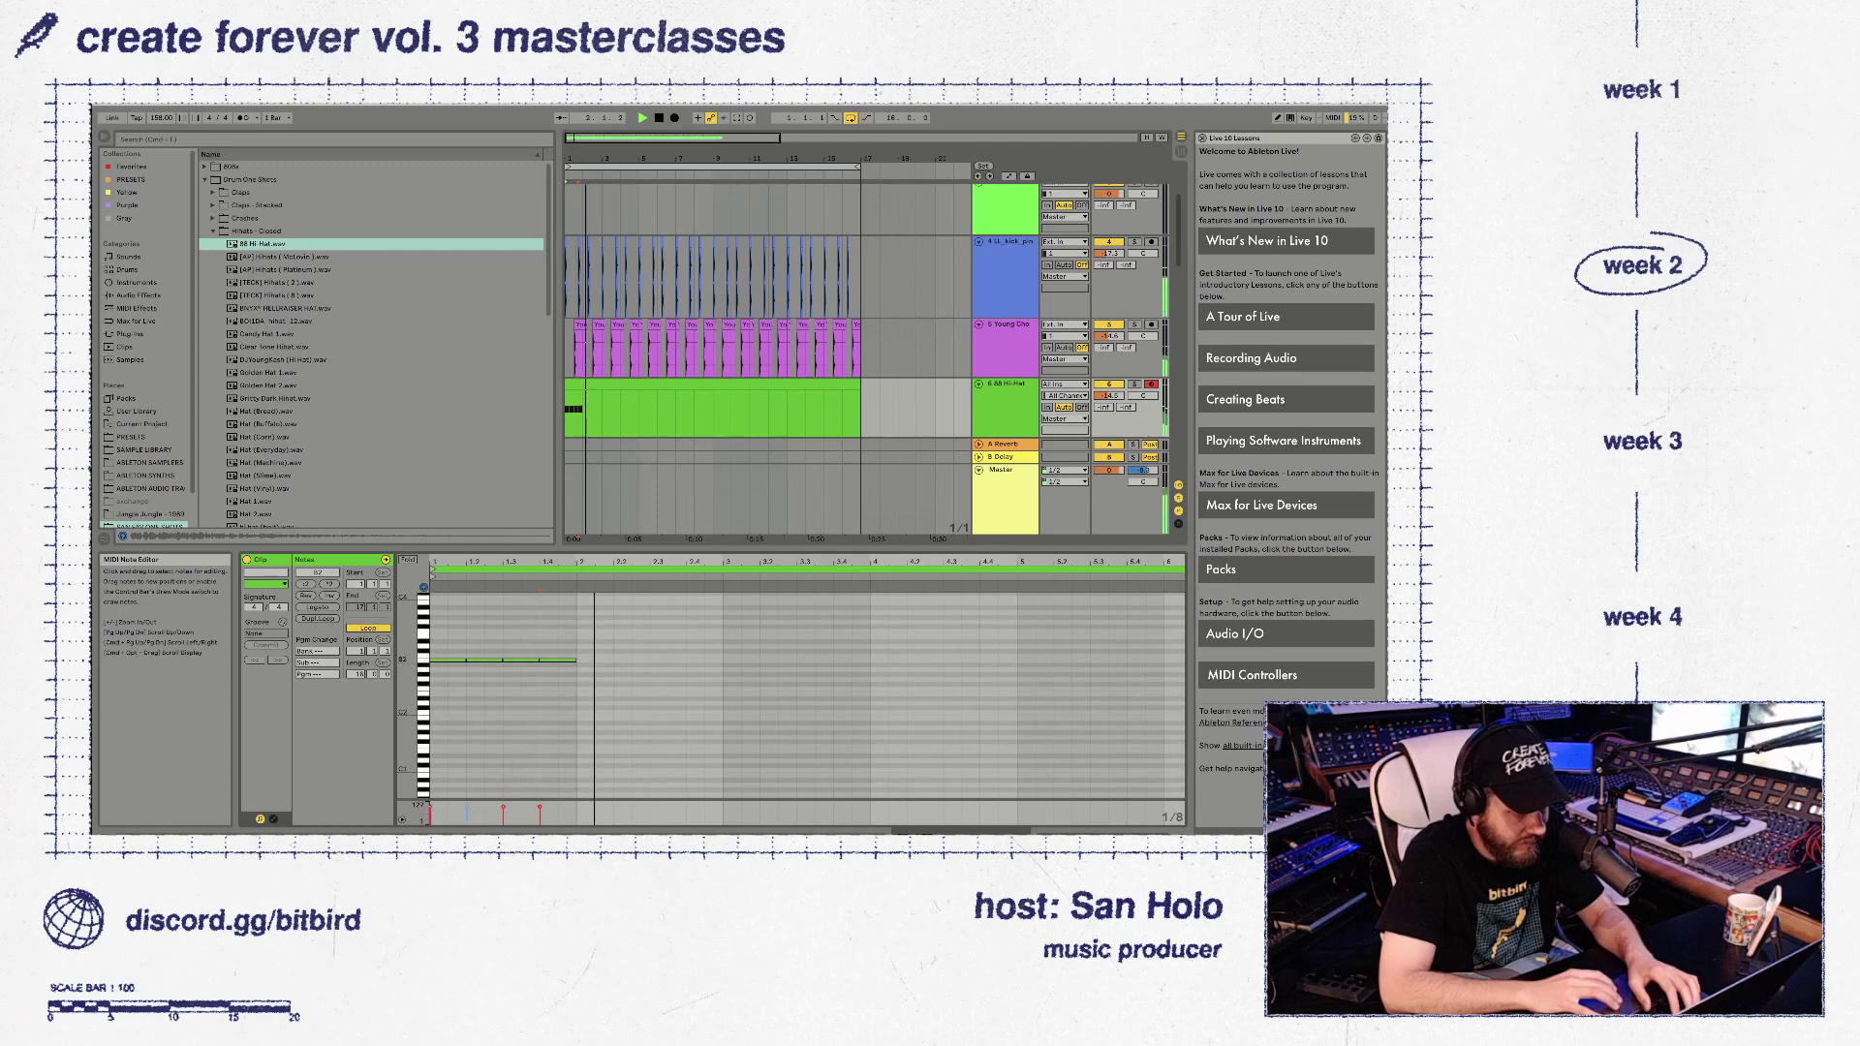
# Shorten the second hi-hat note to a sixteenth and duplicate it across beat 2 on a 1/16 grid
pyautogui.press('space')
pyautogui.moveTo(501, 661); pyautogui.dragTo(484, 661)
pyautogui.press('super+1')
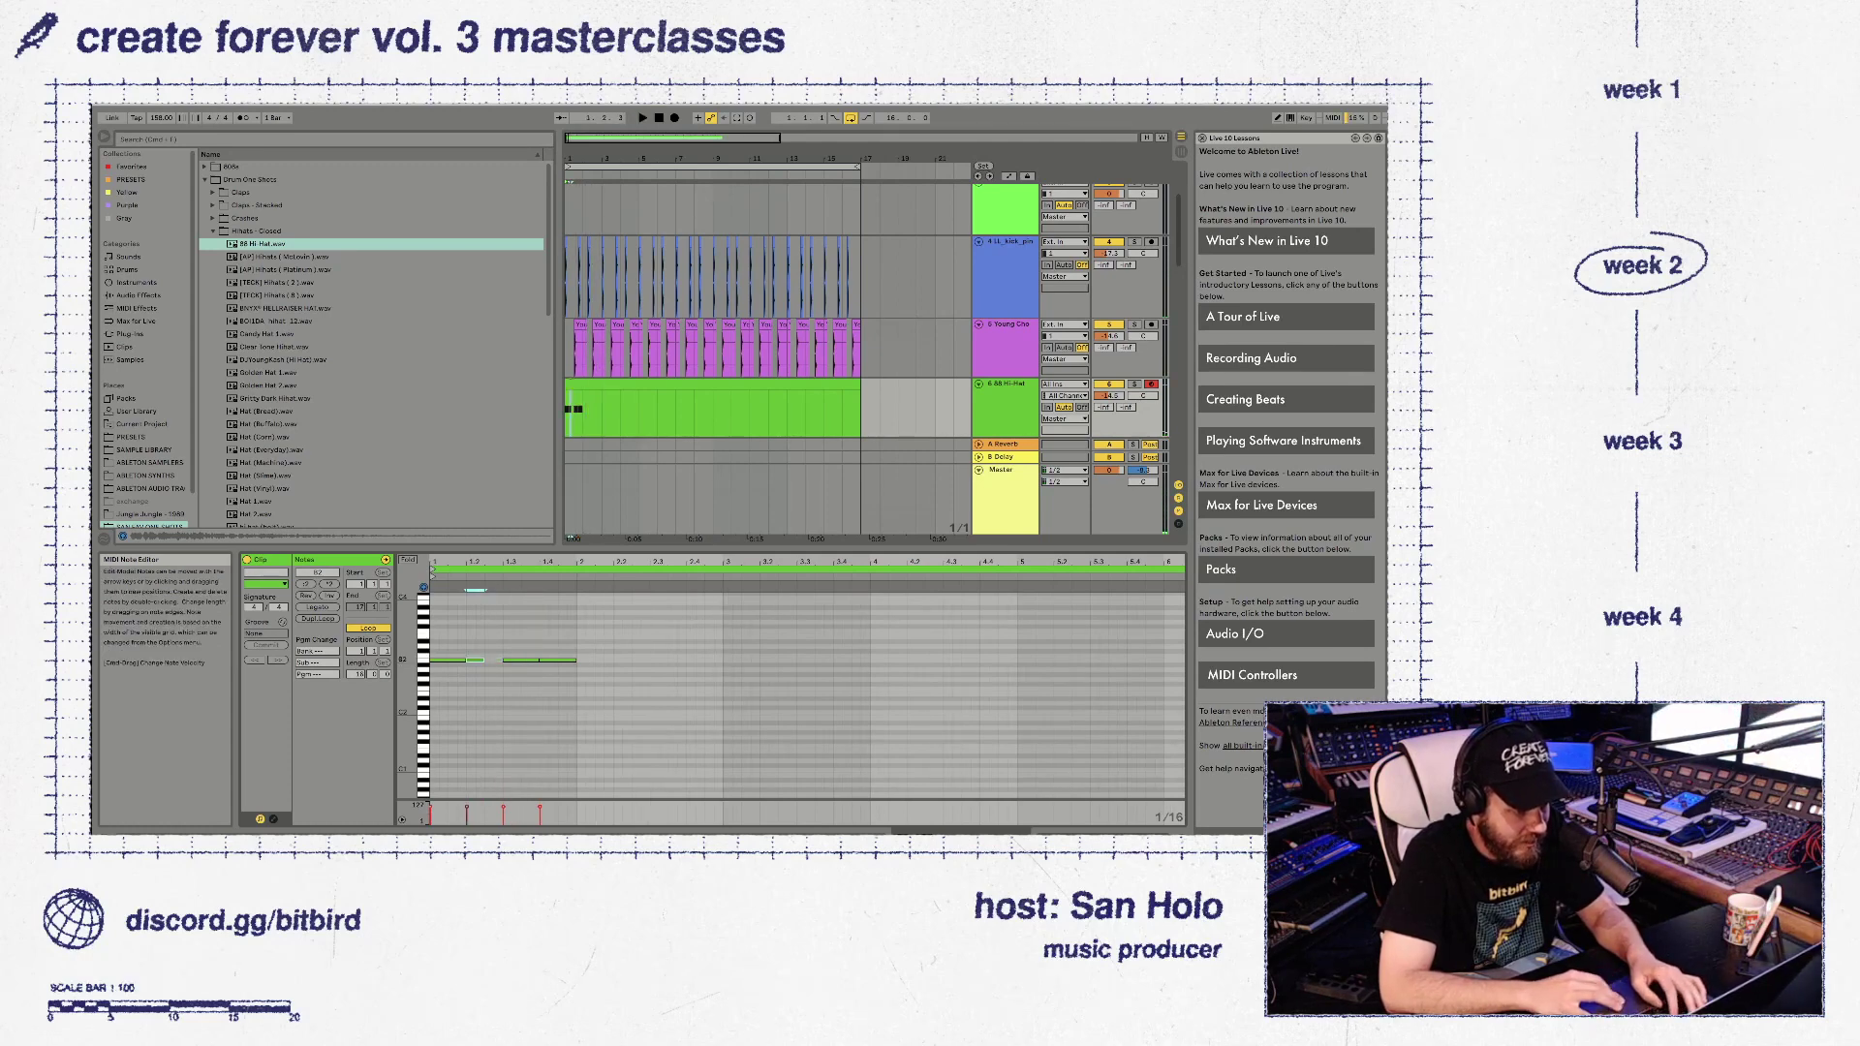
pyautogui.hotkey('shift', 'Left')
pyautogui.press('super+d')
pyautogui.press('super+d')
pyautogui.press('space')
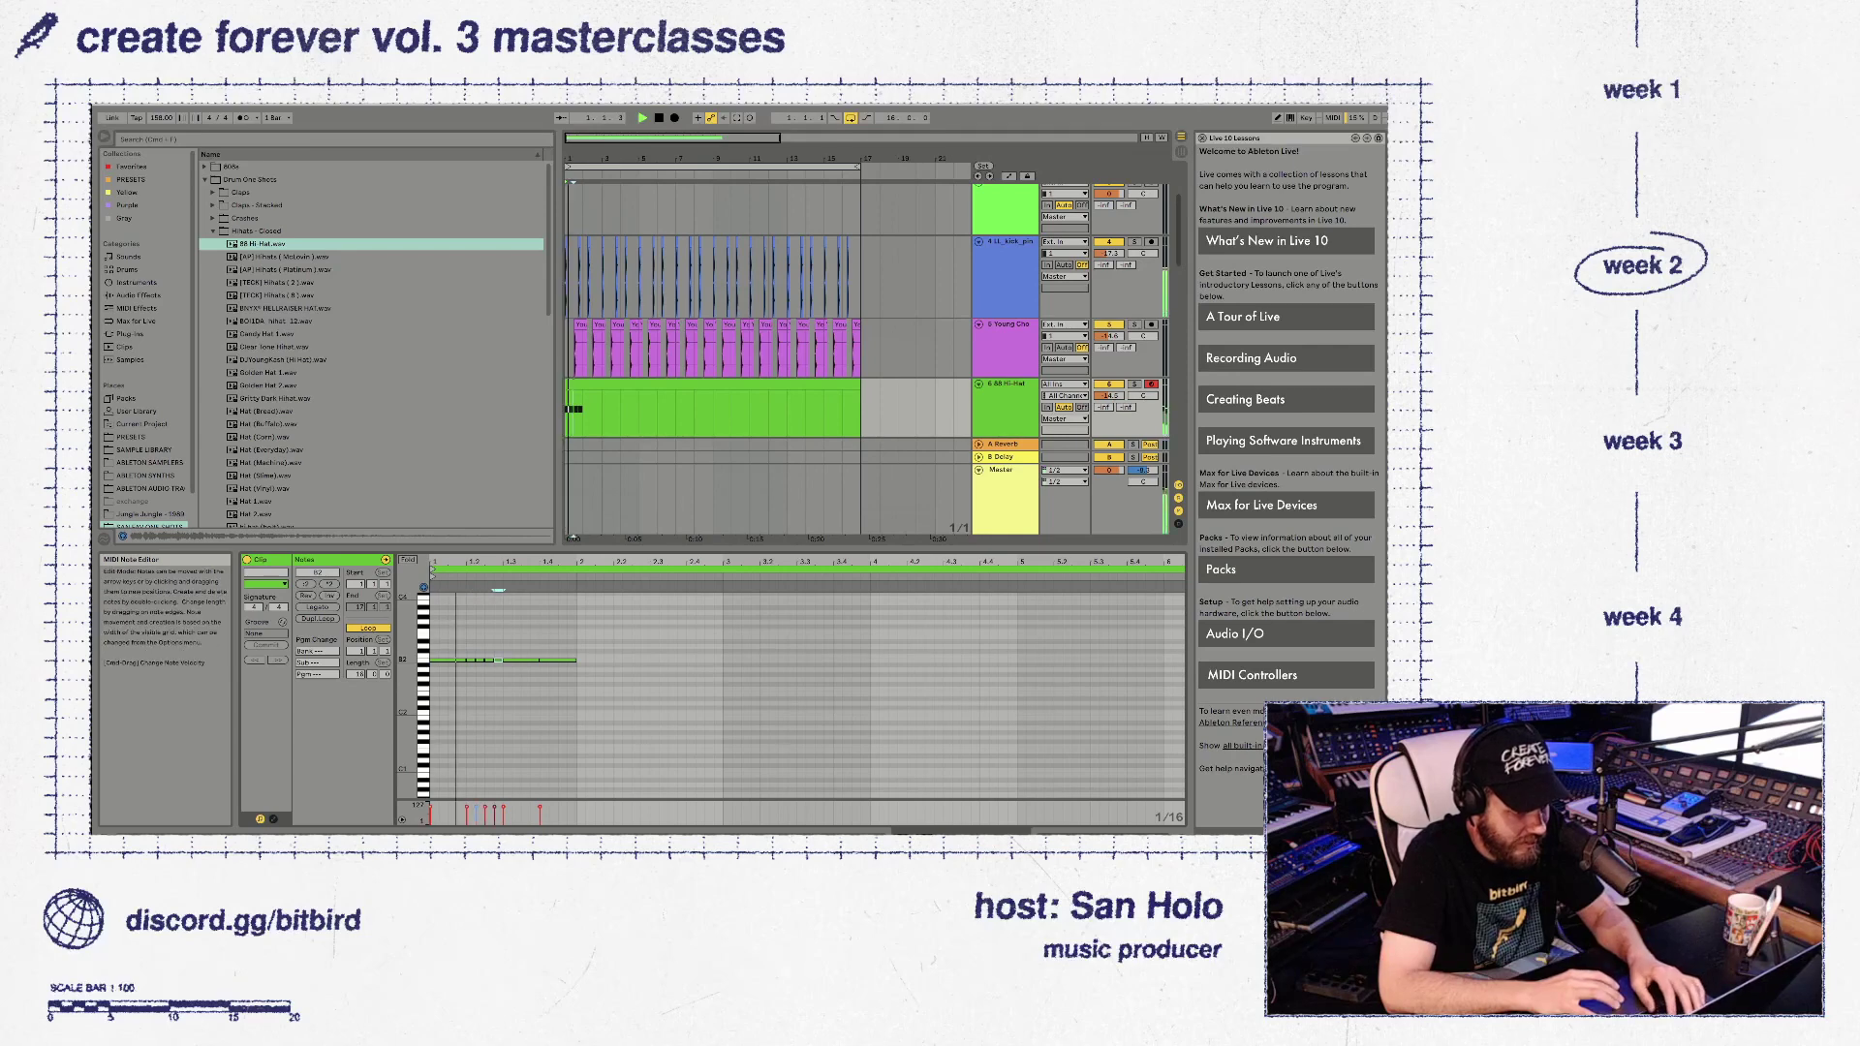
# Turn beat 2 of the hi-hat pattern into a roll of 1/32 notes and audition it
pyautogui.press('space')
pyautogui.scroll(3, 454, 660)
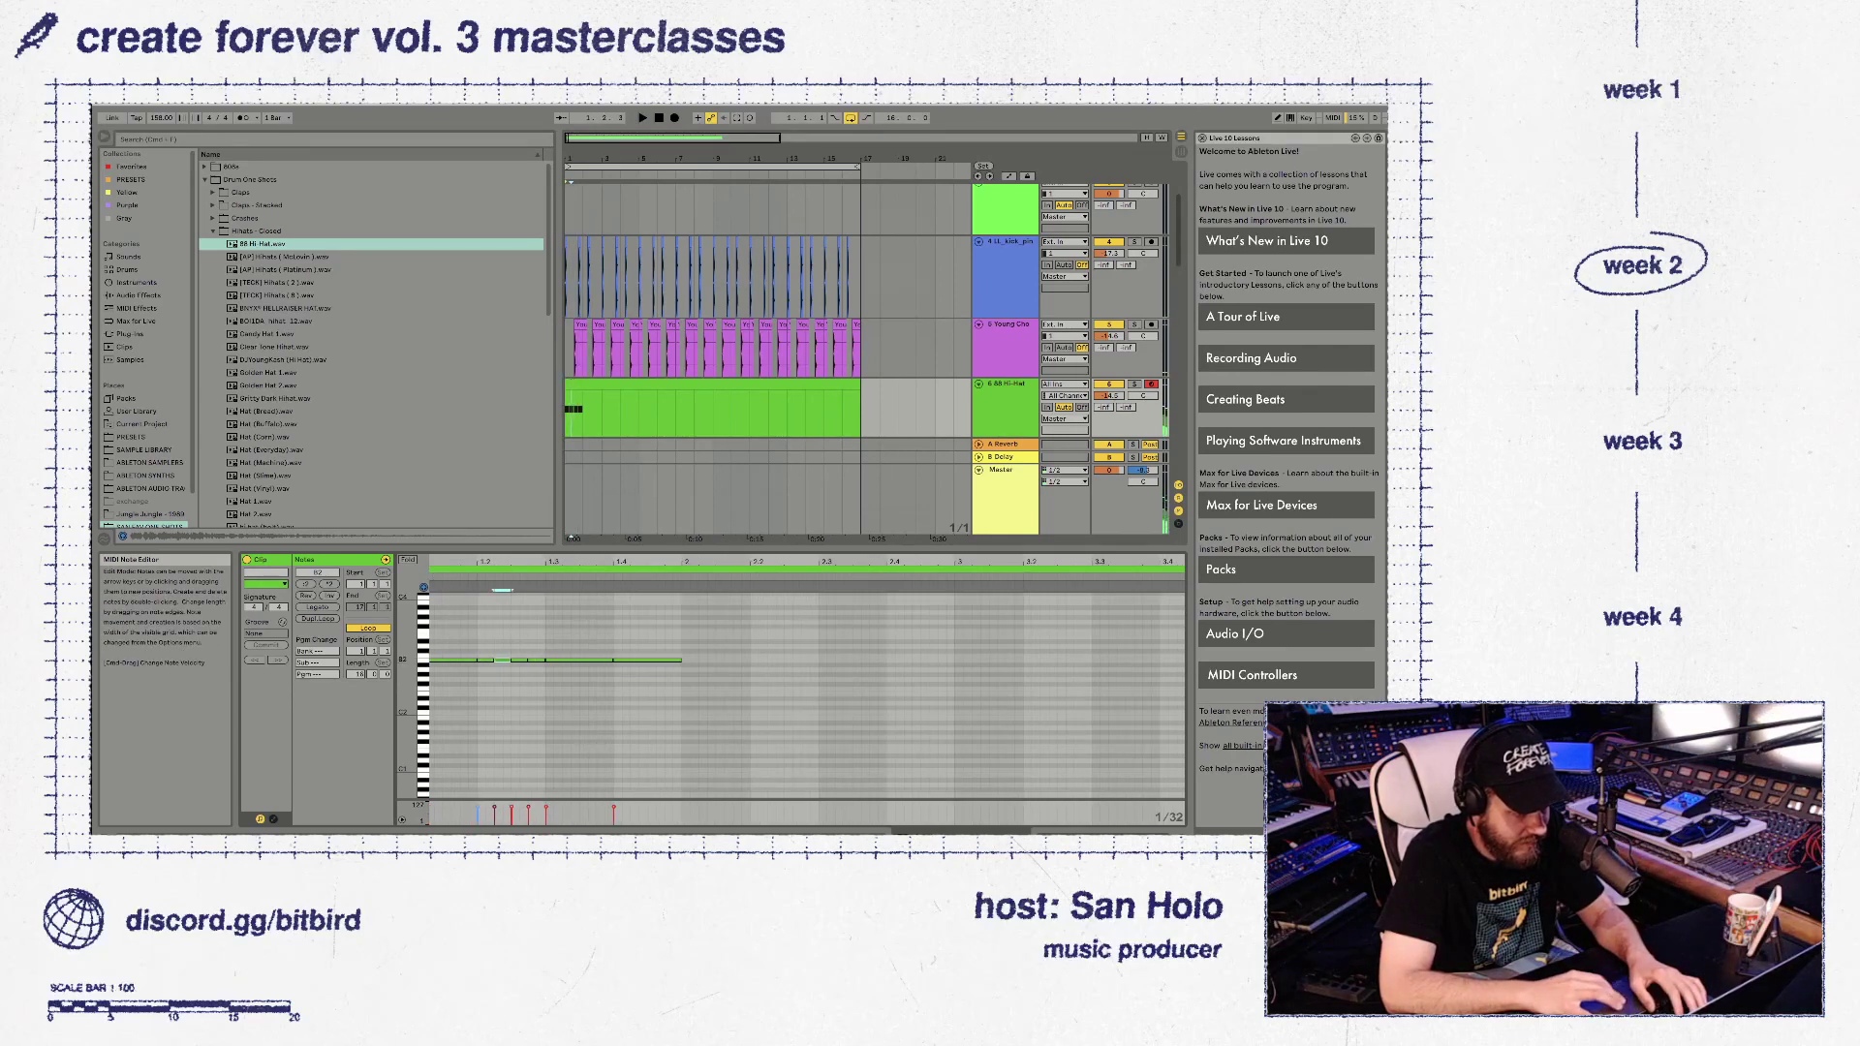
pyautogui.press('super+d')
pyautogui.press('super+d')
pyautogui.press('super+d')
pyautogui.press('super+d')
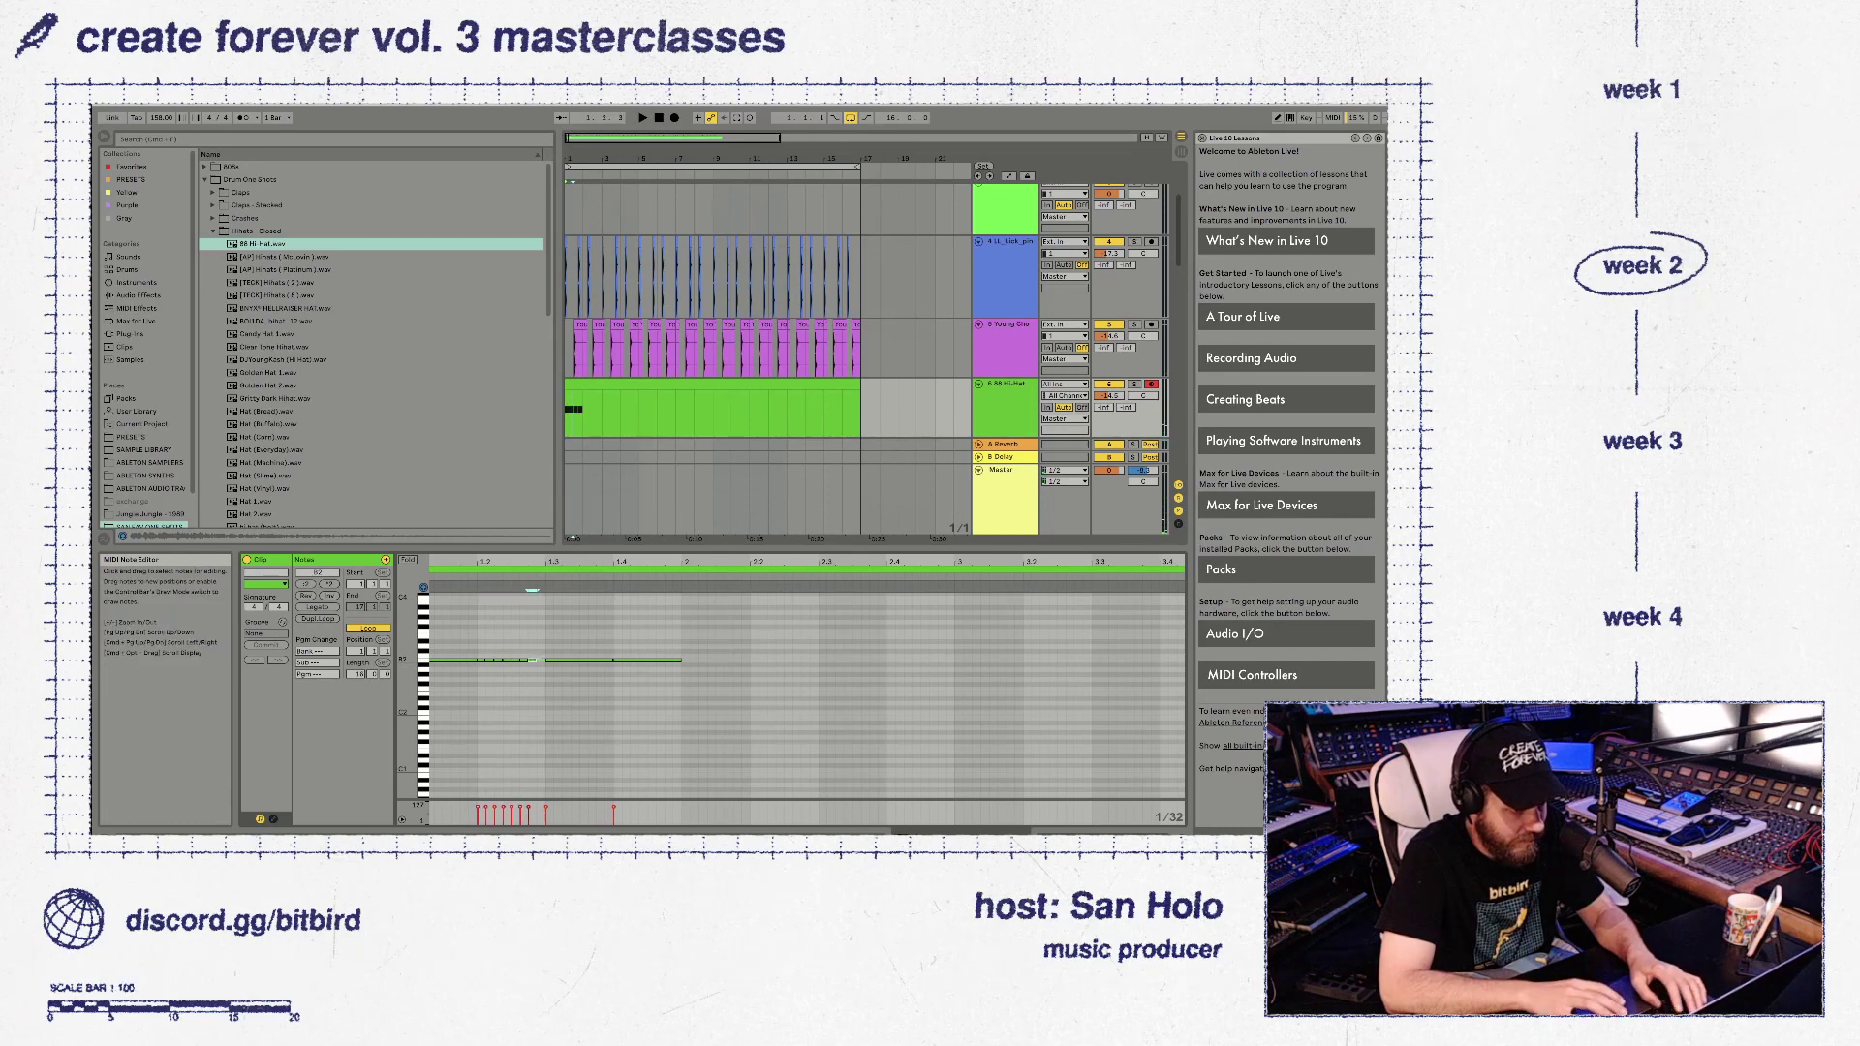
pyautogui.press('space')
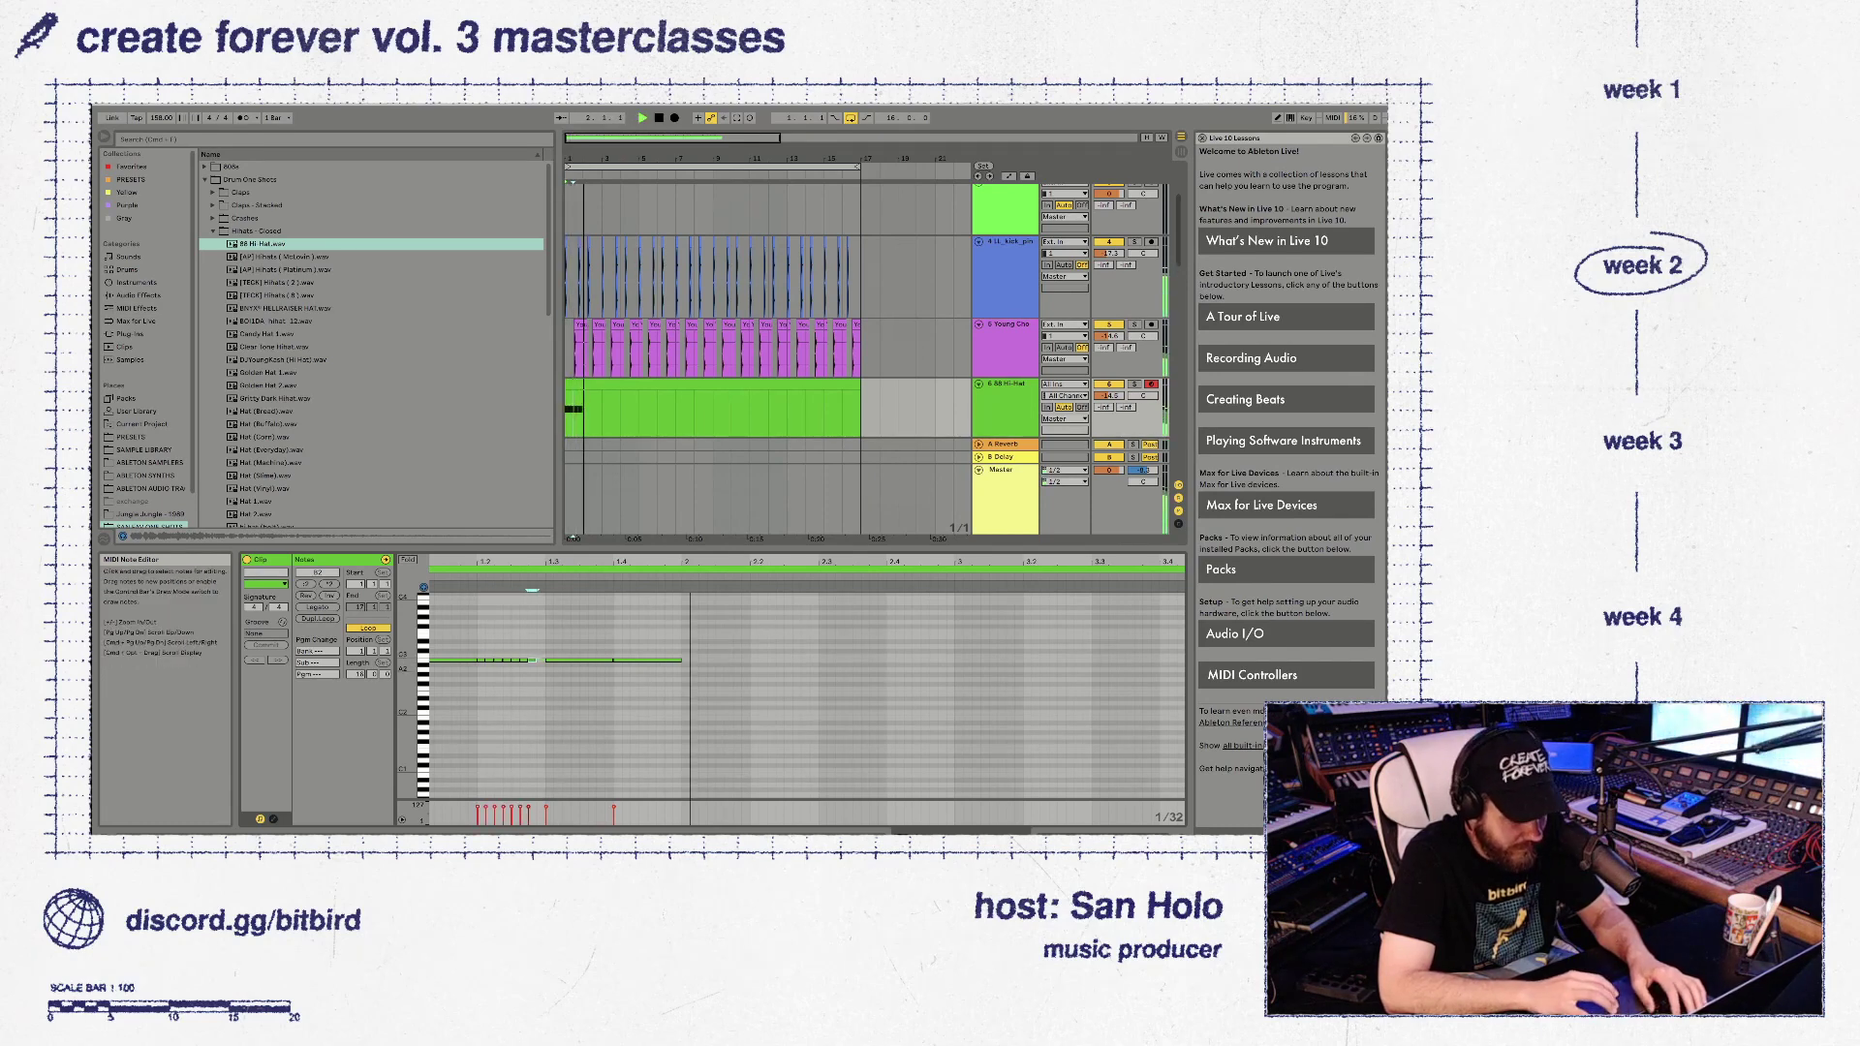
pyautogui.press('space')
# Copy the 1/32 hi-hat roll from beat 2 to the start of bar 2
pyautogui.moveTo(476, 642); pyautogui.dragTo(537, 706)
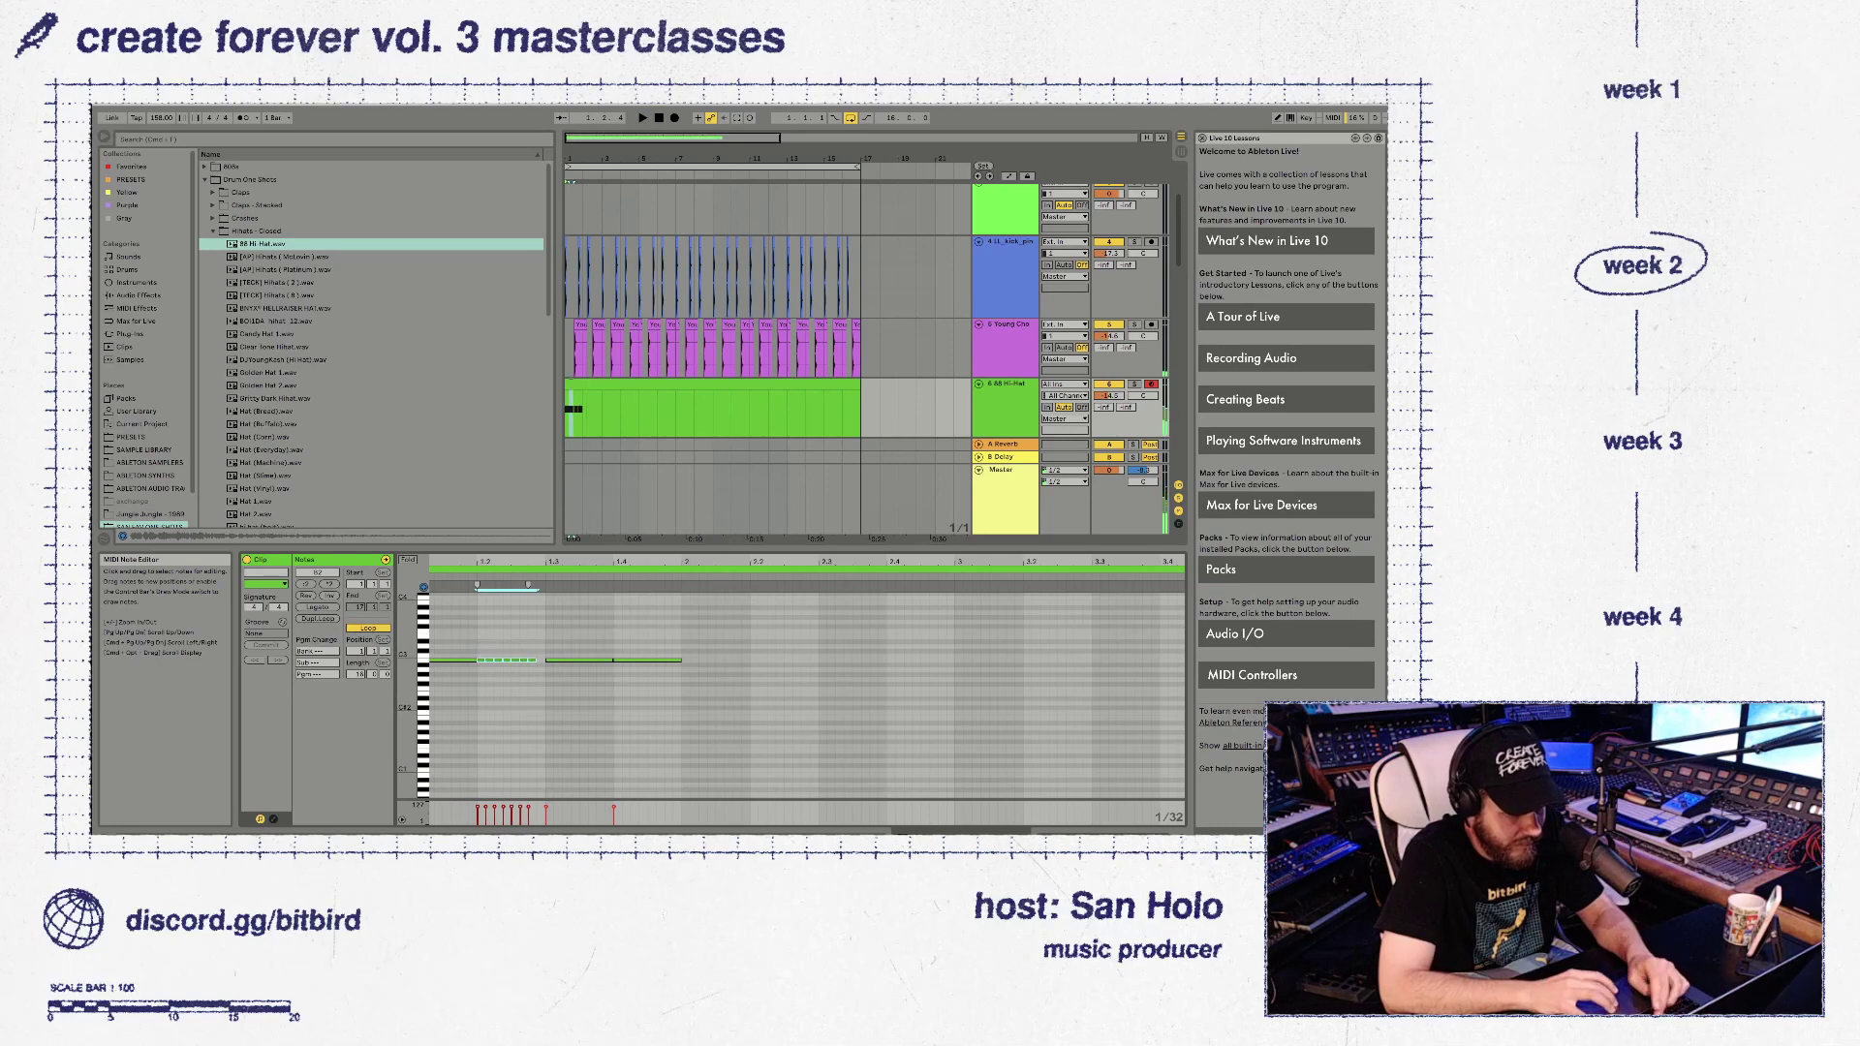
pyautogui.hotkey('ctrl', 'd')
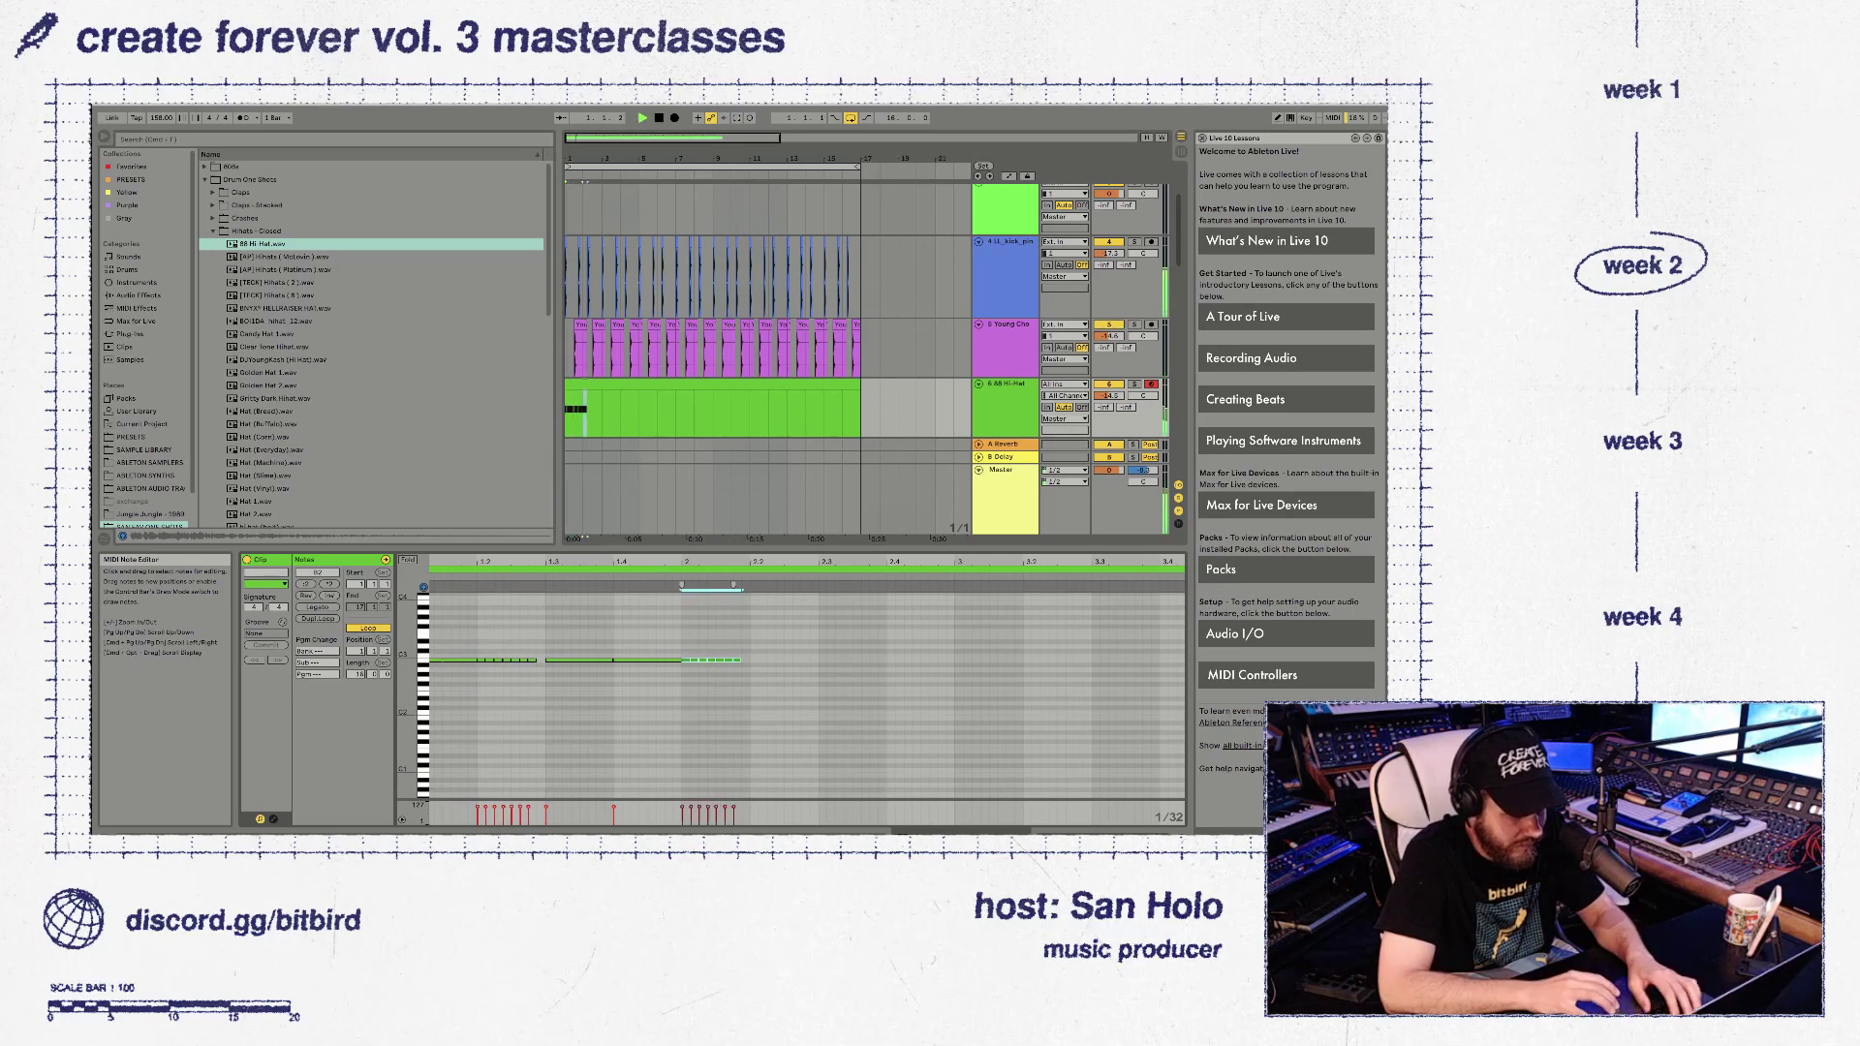
# Copy the two long hi-hat notes to beats 2 and 3 of bar 2, and shorten the beat 3 note to 1/32
pyautogui.press('space')
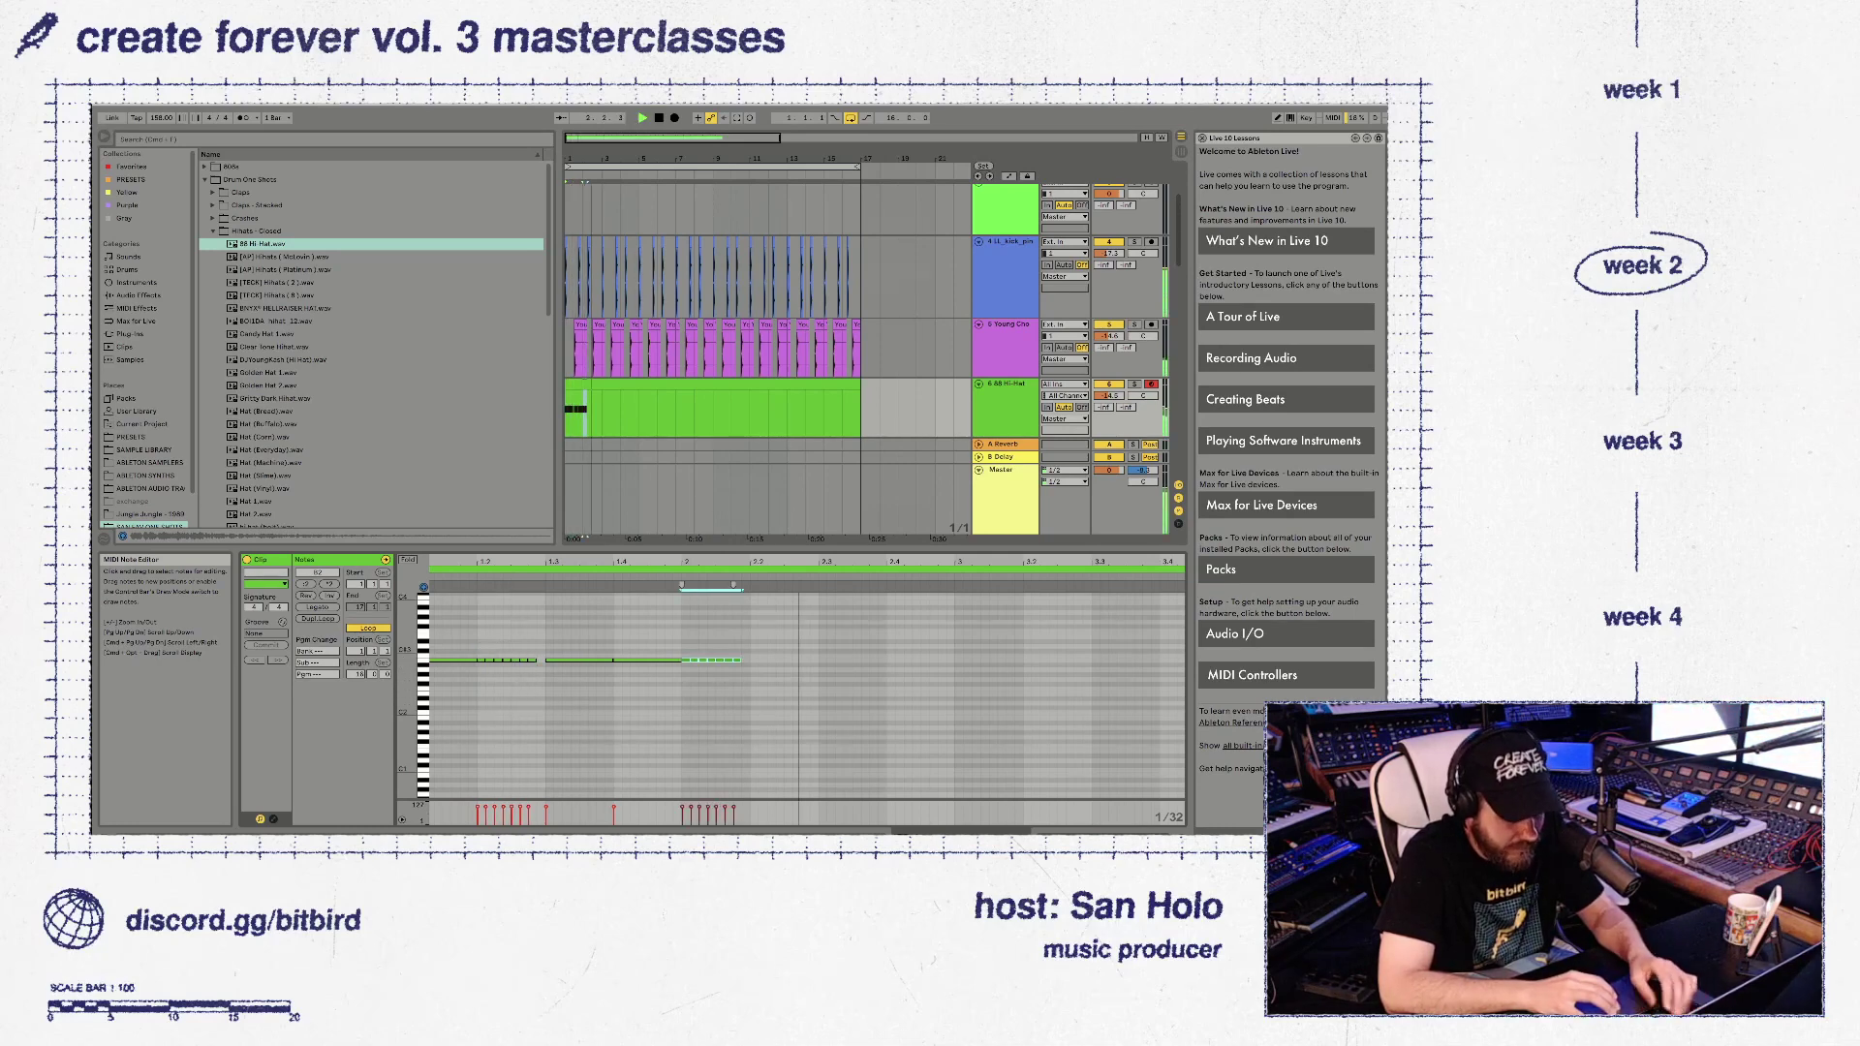
pyautogui.press('space')
pyautogui.moveTo(647, 660); pyautogui.dragTo(853, 660)
pyautogui.press('Right')
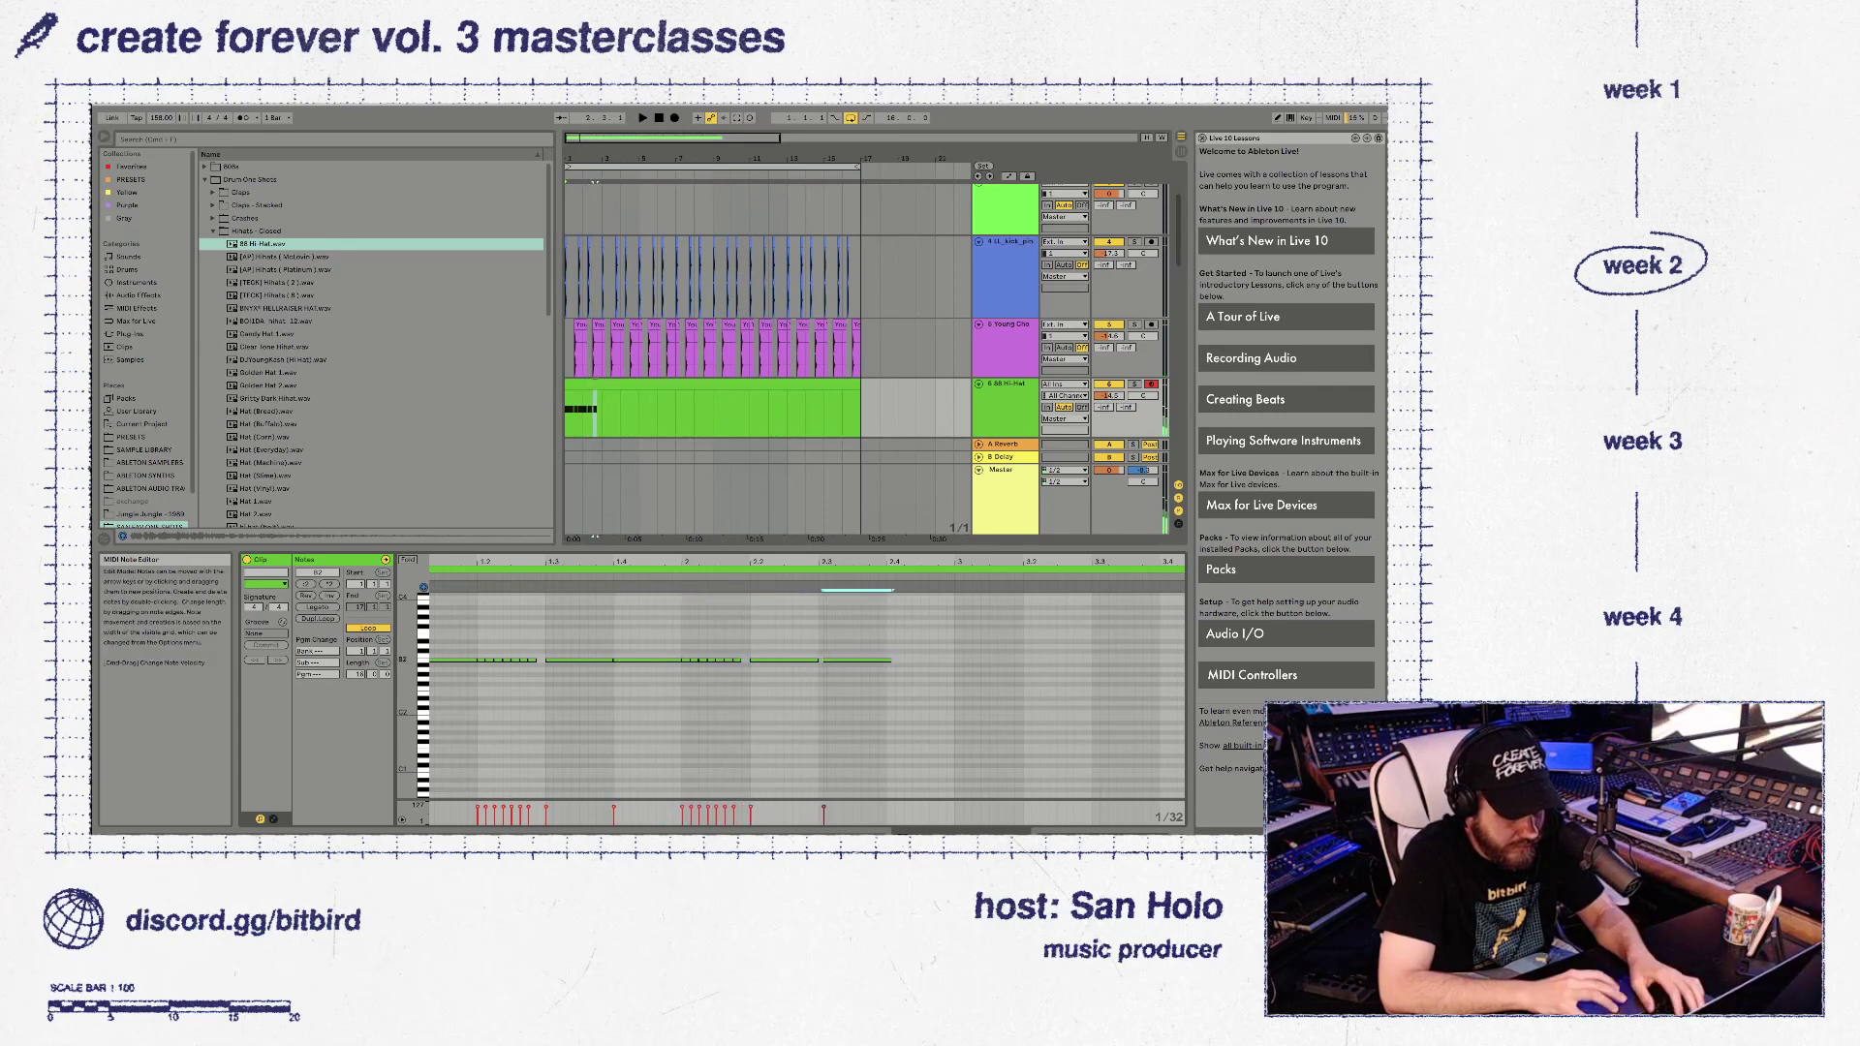
pyautogui.press('Left')
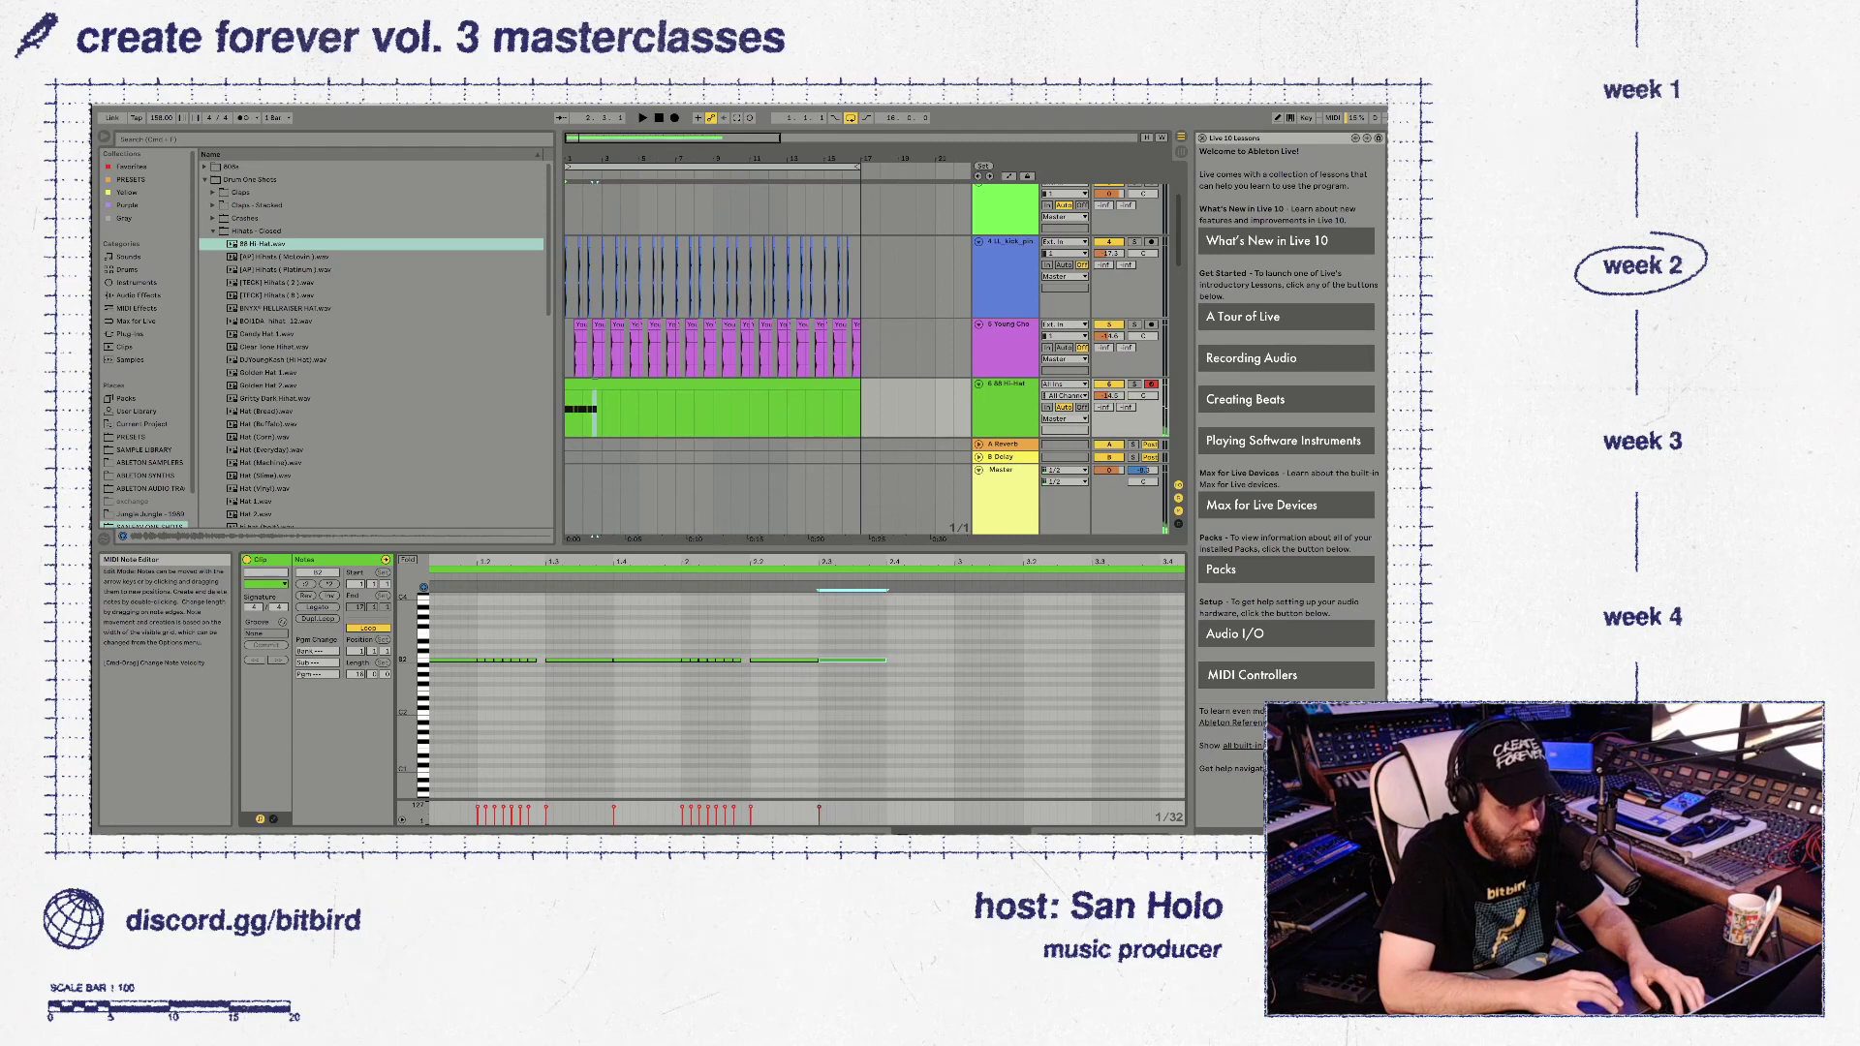
pyautogui.moveTo(886, 659); pyautogui.dragTo(826, 660)
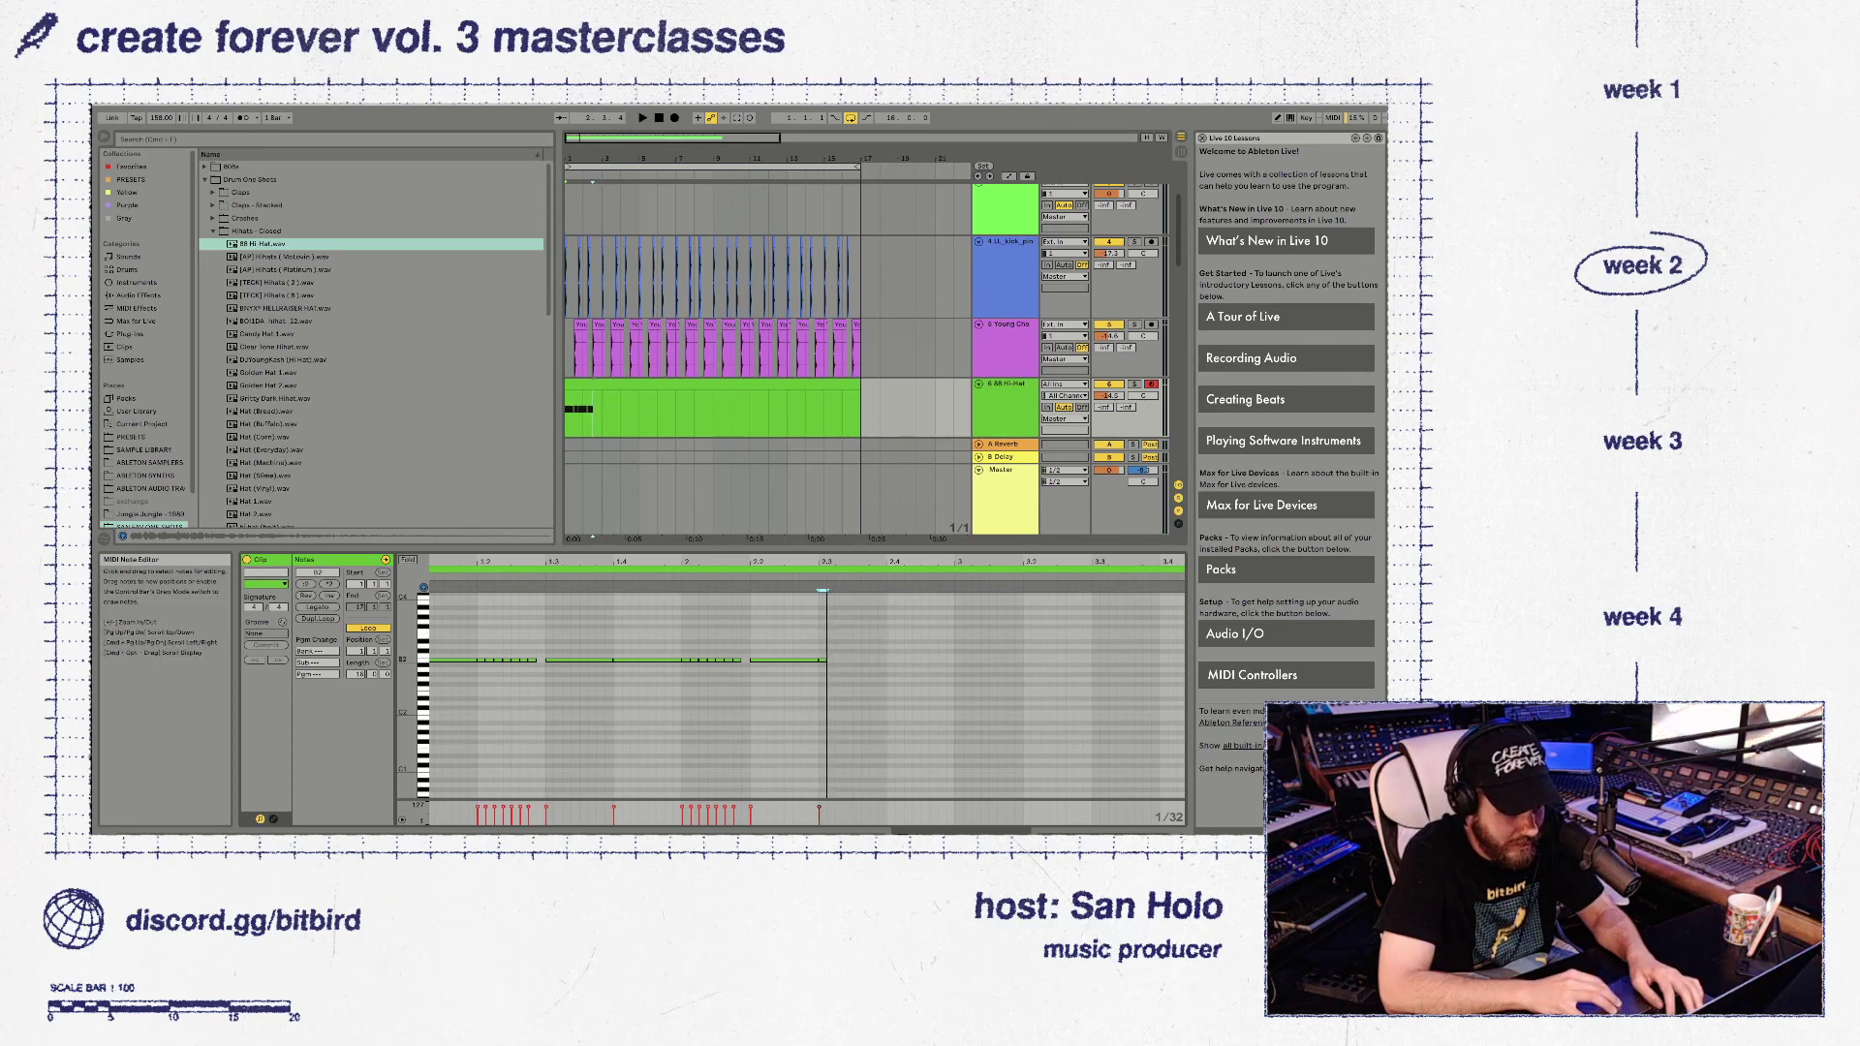
# Repeat the shortened 1/32 note across beat 3 of bar 2 as a roll and audition it
pyautogui.press('super+d')
pyautogui.press('super+d')
pyautogui.press('super+d')
pyautogui.press('super+d')
pyautogui.press('super+d')
pyautogui.press('super+d')
pyautogui.press('super+d')
pyautogui.press('space')
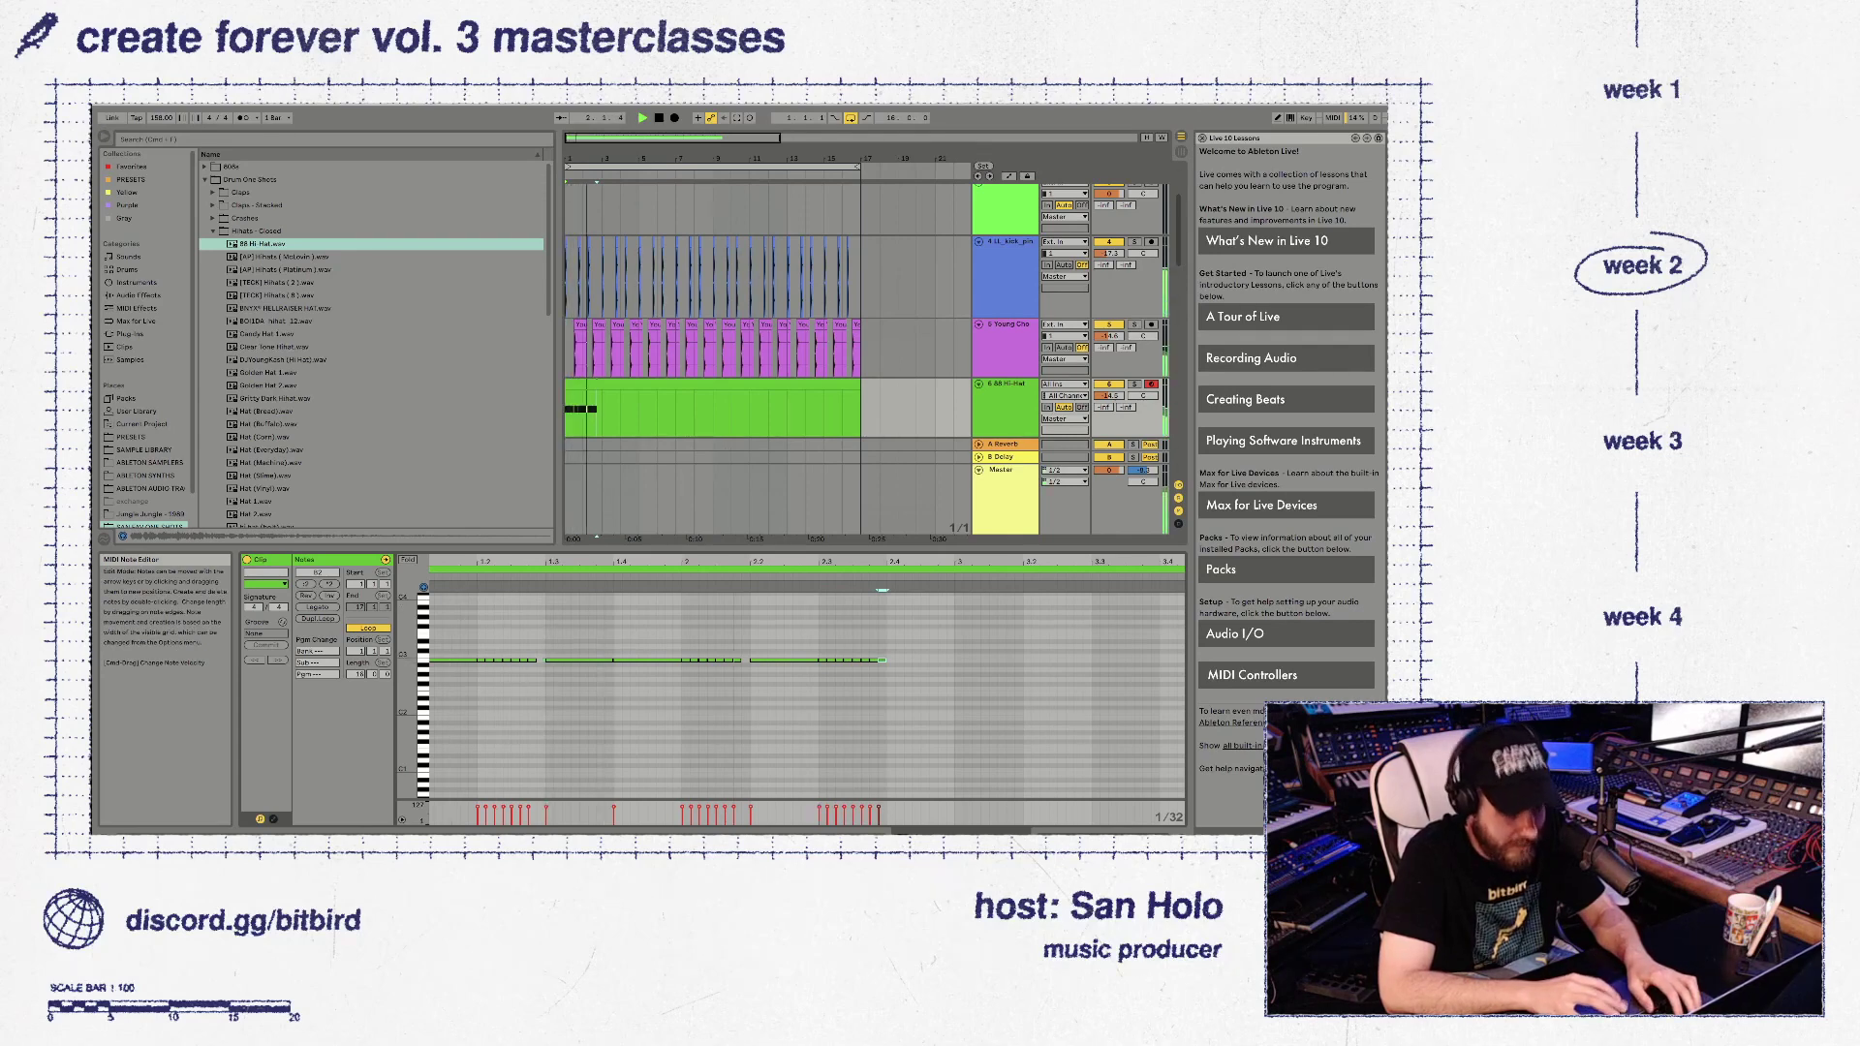
pyautogui.press('space')
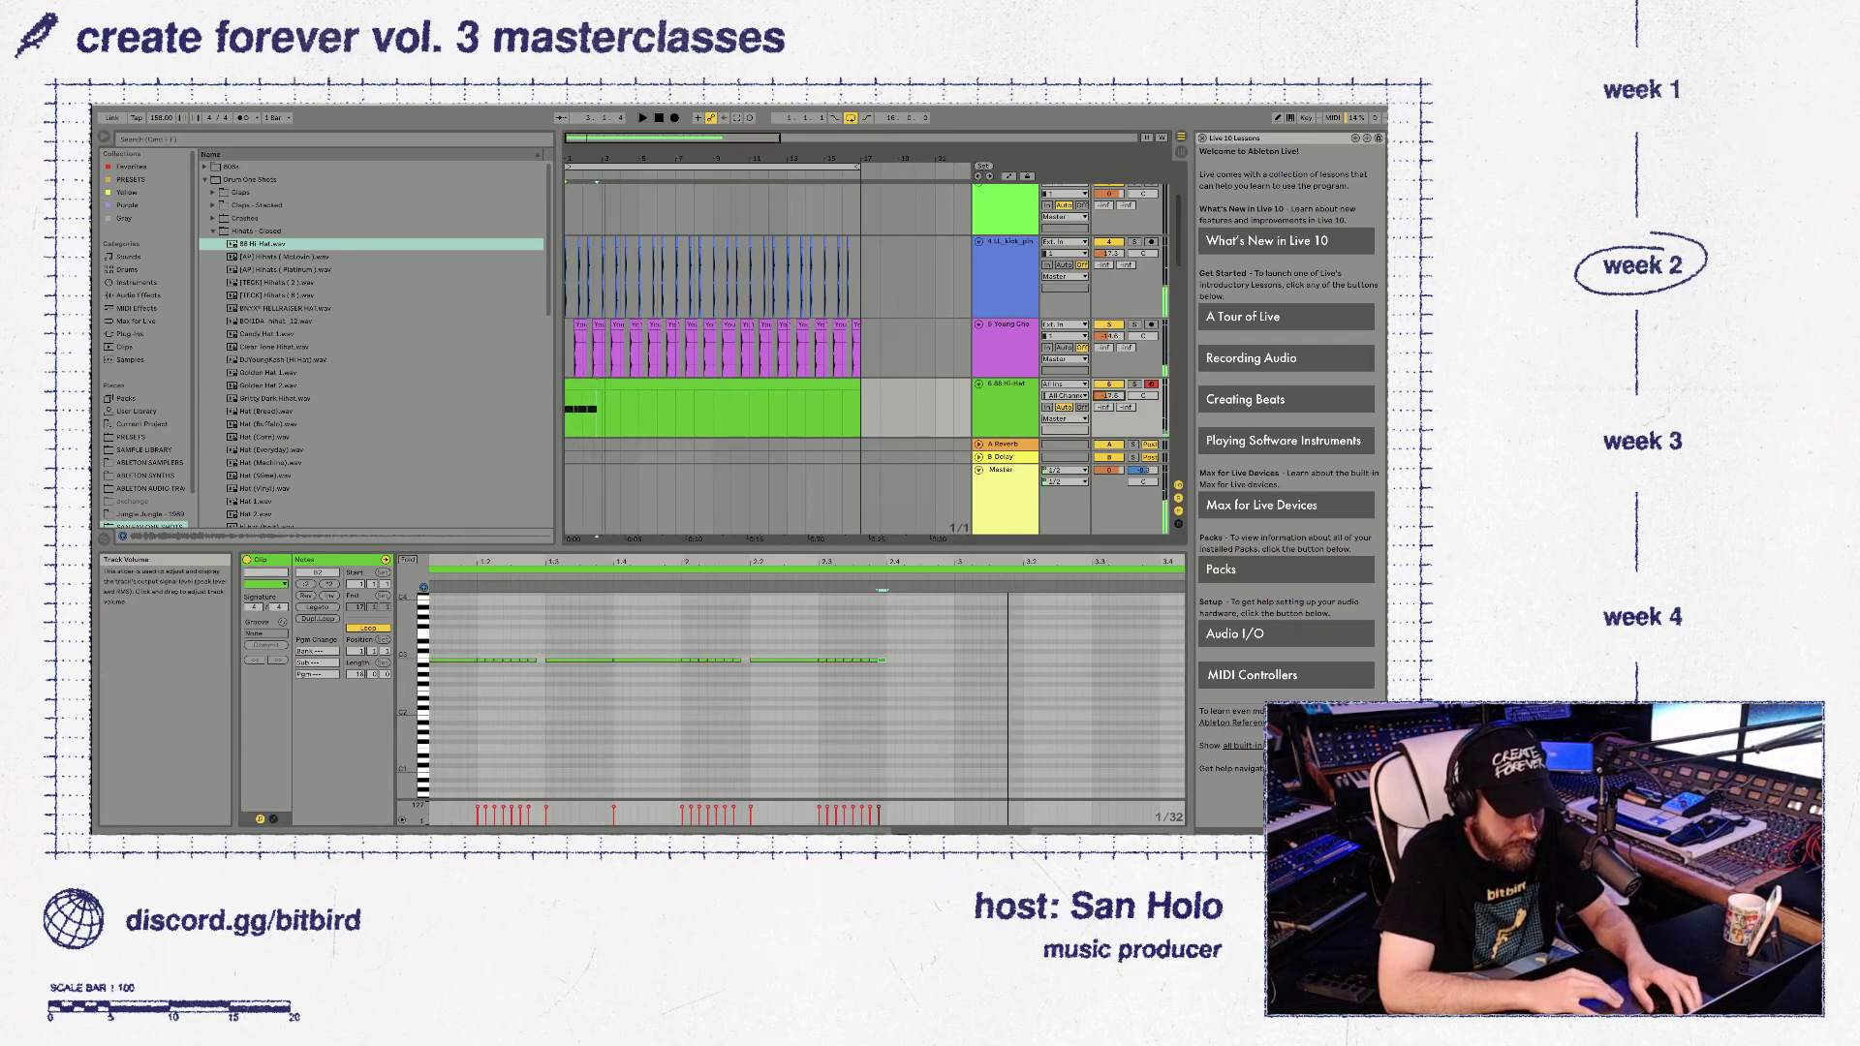
# Turn the beat 3 roll in bar 2 into a faster roll of 1/64 hi-hat notes
pyautogui.moveTo(851, 562); pyautogui.dragTo(851, 616)
pyautogui.moveTo(762, 660); pyautogui.dragTo(748, 660)
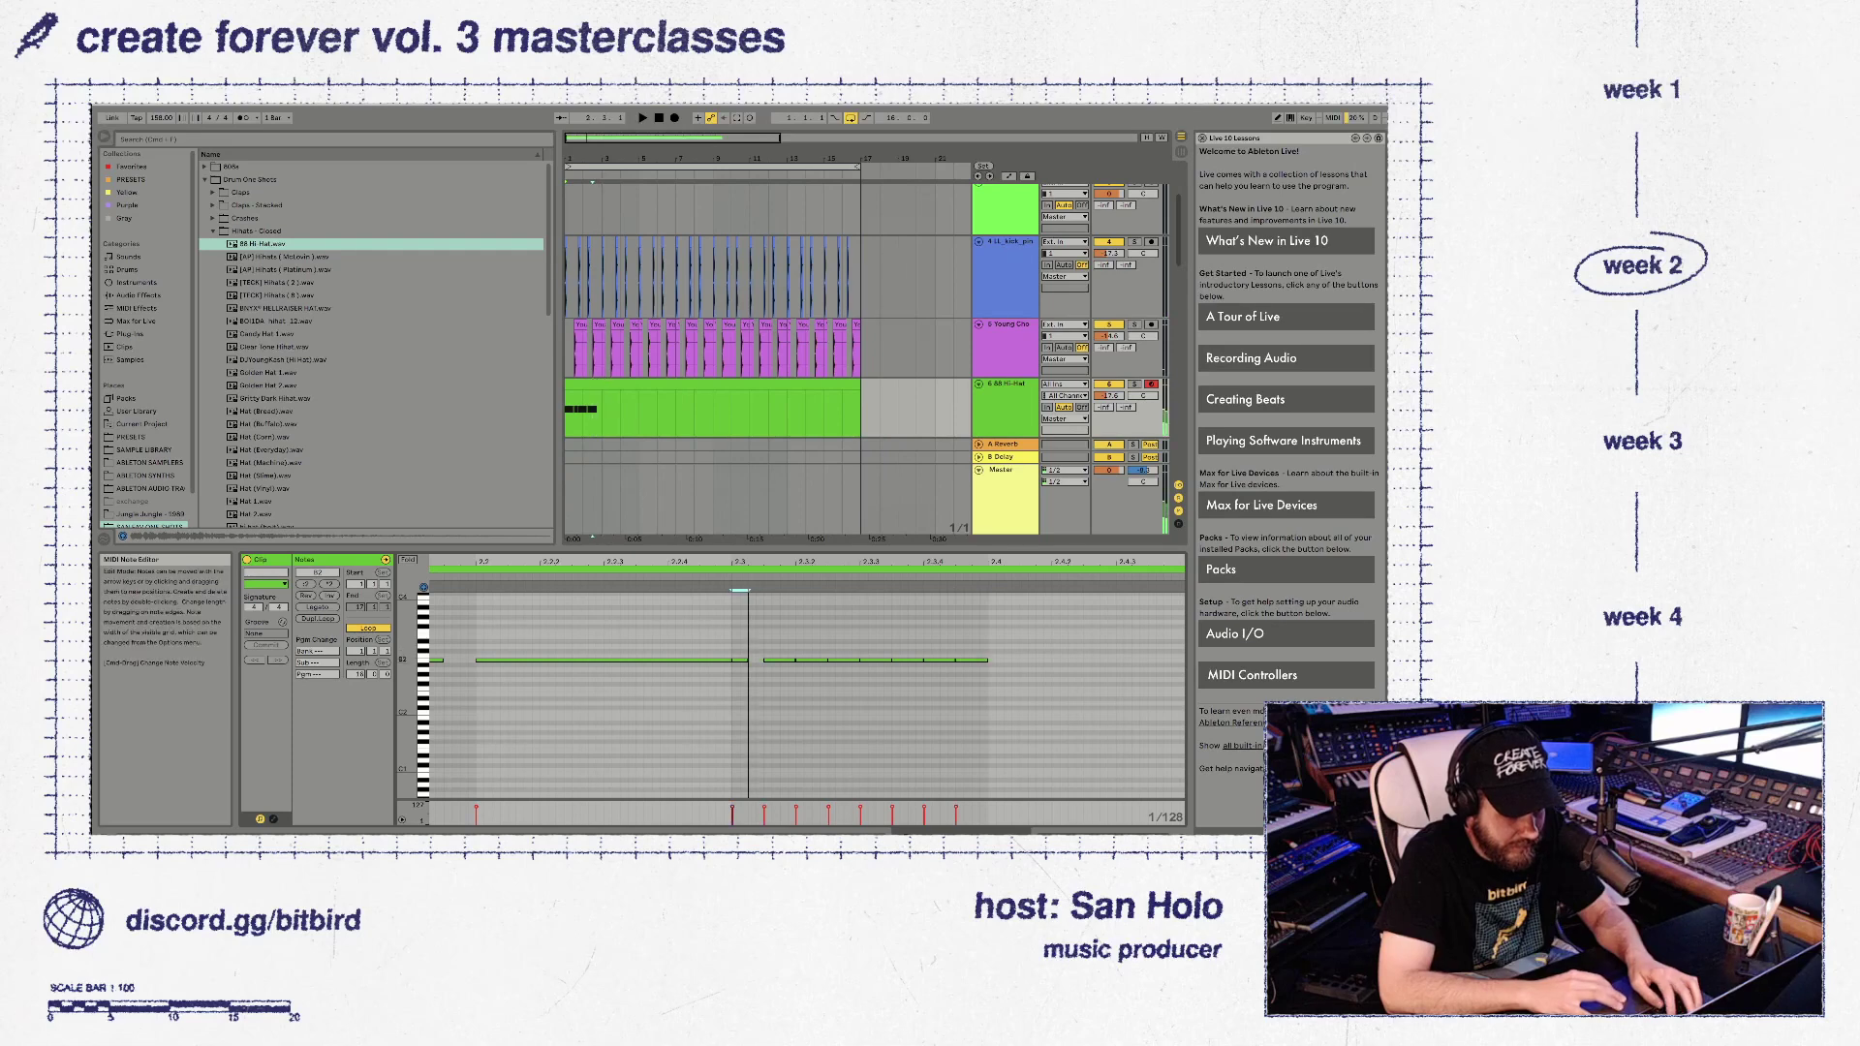
pyautogui.hotkey('ctrl', 'd')
pyautogui.hotkey('ctrl', 'd')
pyautogui.hotkey('ctrl', 'd')
pyautogui.hotkey('ctrl', 'd')
pyautogui.hotkey('ctrl', 'd')
pyautogui.hotkey('ctrl', 'd')
pyautogui.hotkey('ctrl', 'd')
pyautogui.hotkey('ctrl', 'd')
pyautogui.hotkey('ctrl', 'd')
pyautogui.hotkey('ctrl', 'd')
pyautogui.hotkey('ctrl', 'd')
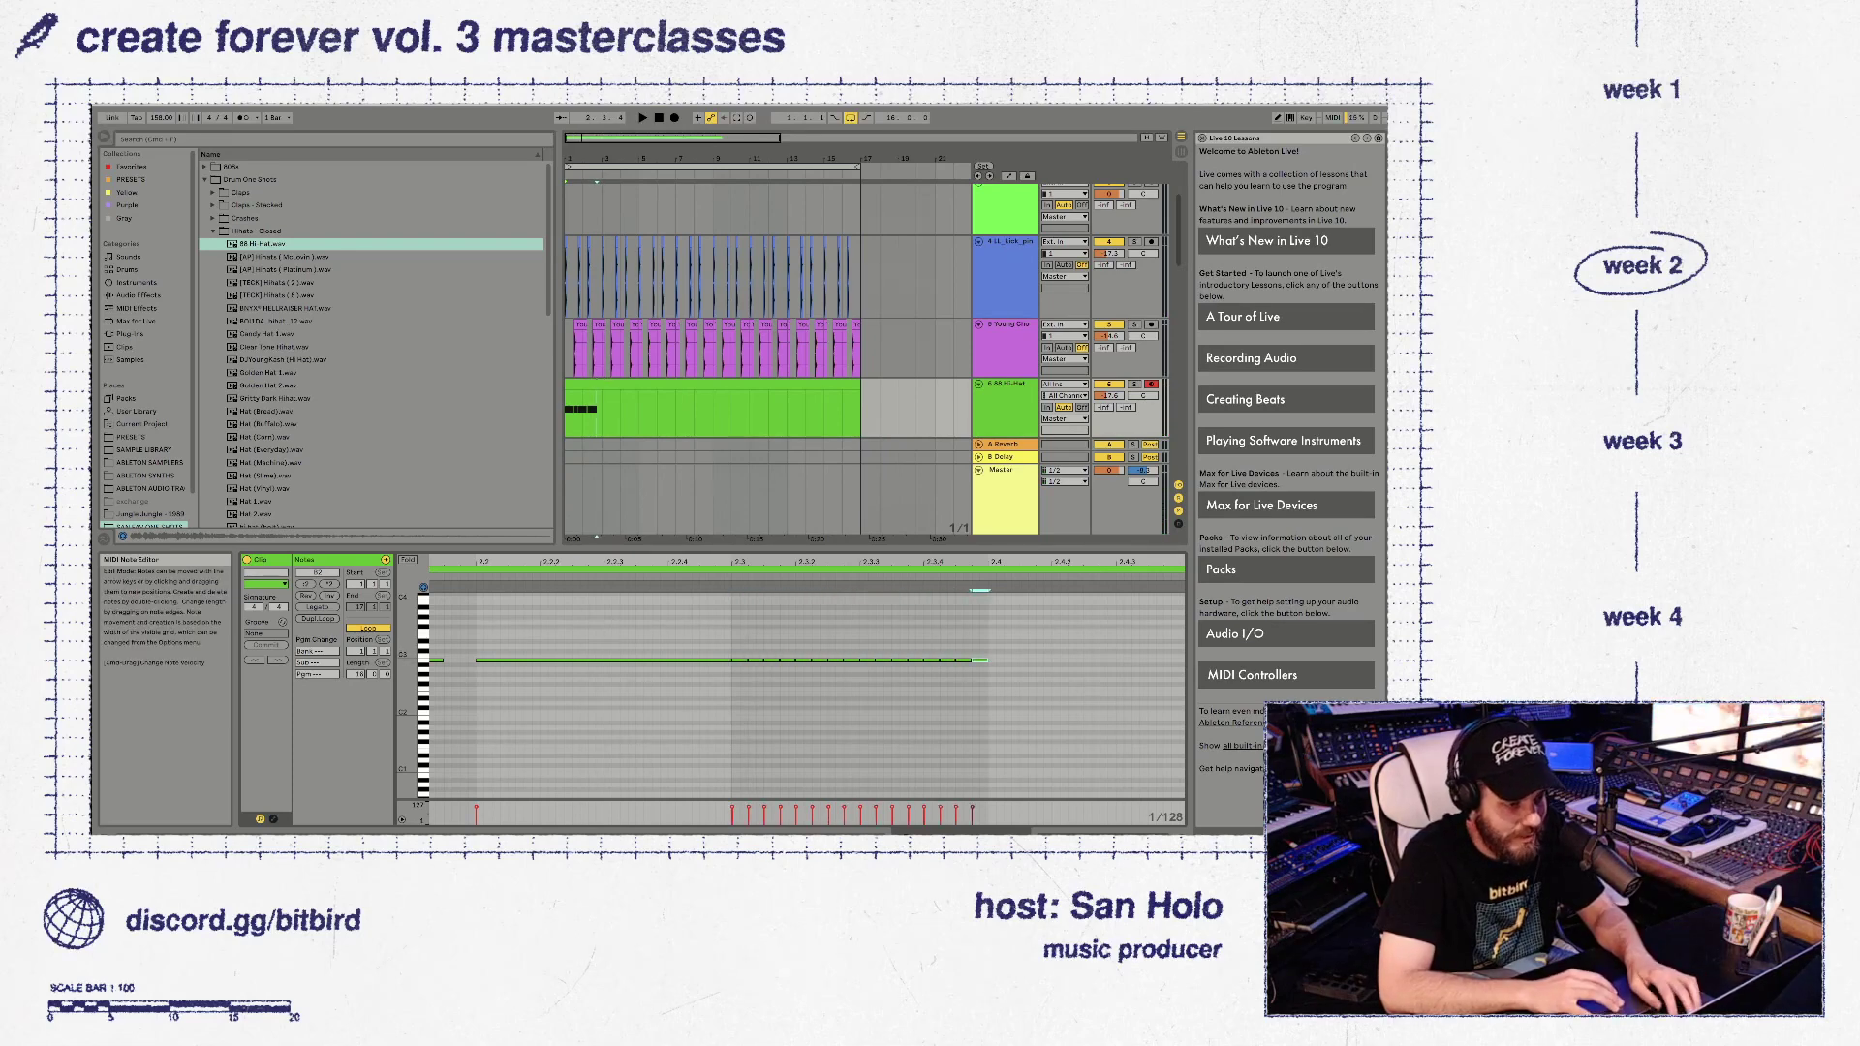
# Repeat the first two bars of the hi-hat clip across all 16 bars and adjust the hi-hat track's volume during playback
pyautogui.click(602, 415)
pyautogui.moveTo(602, 415); pyautogui.dragTo(565, 415)
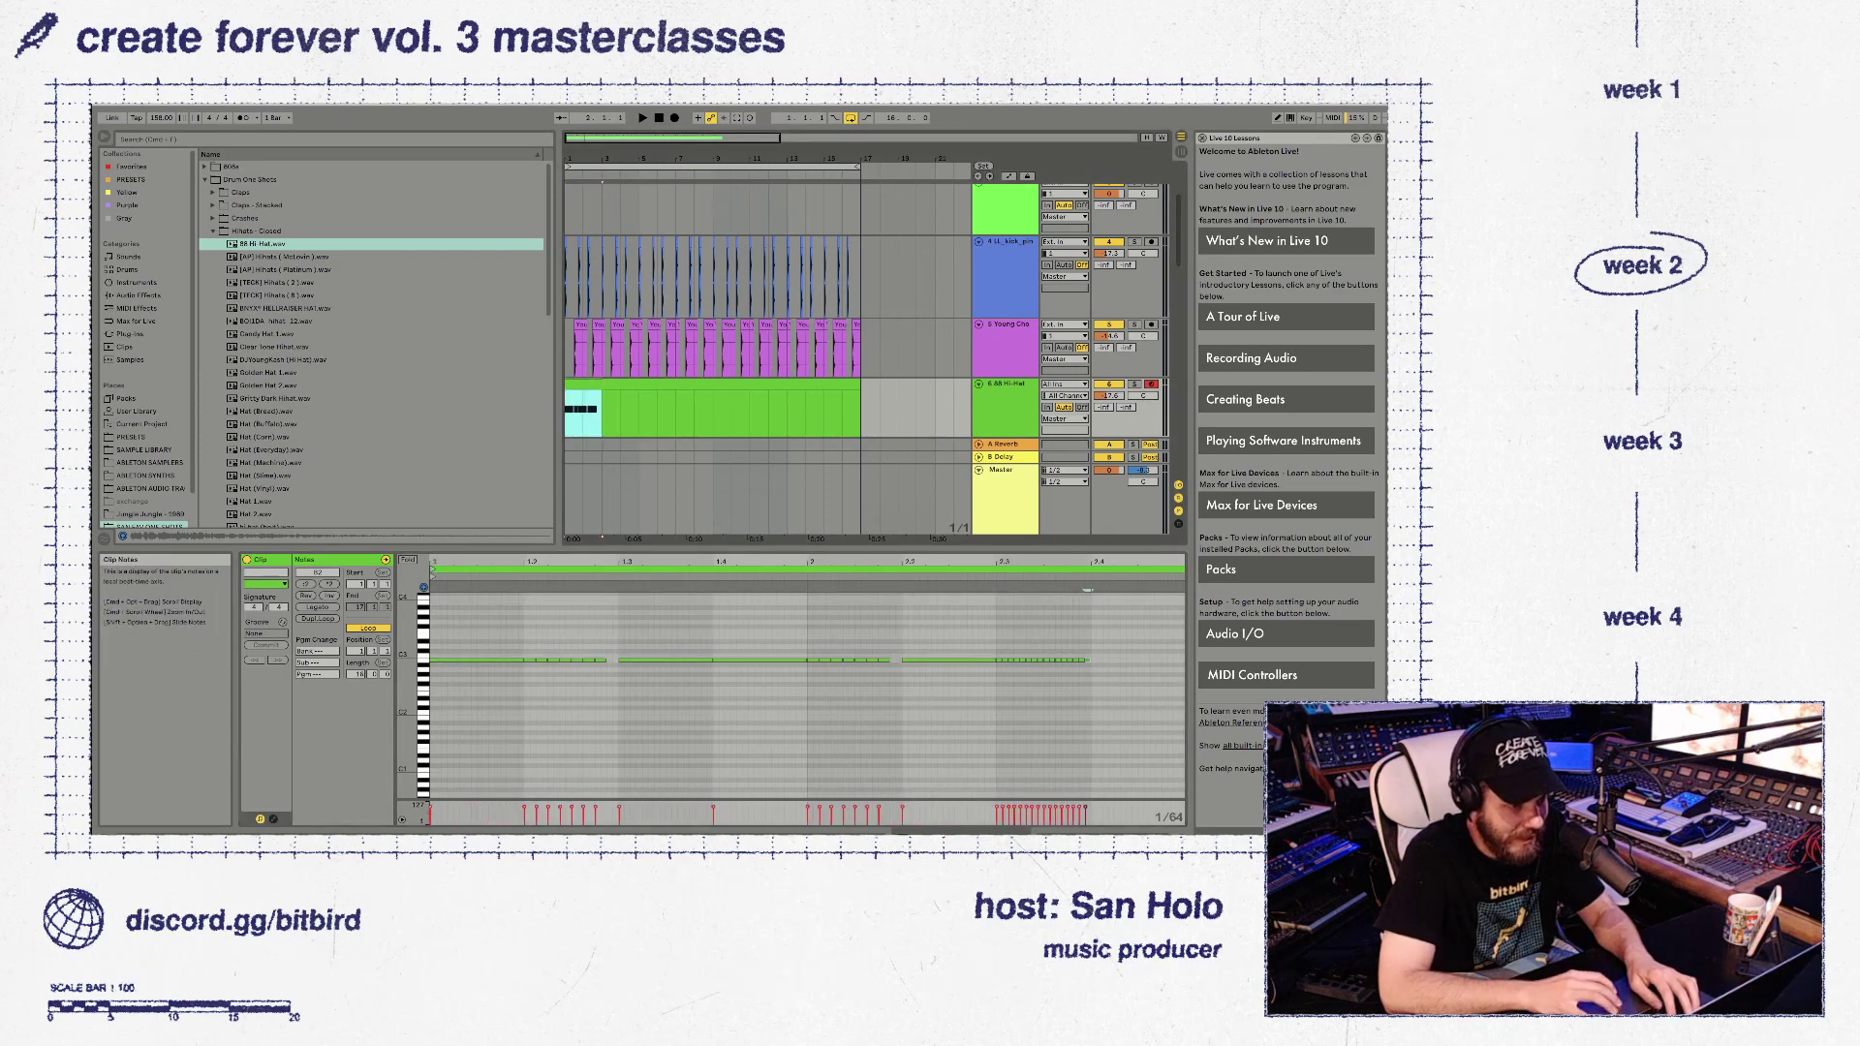
pyautogui.press('super+d')
pyautogui.press('super+d')
pyautogui.press('super+d')
pyautogui.press('super+d')
pyautogui.press('super+d')
pyautogui.press('super+d')
pyautogui.hotkey('ctrl', 'd')
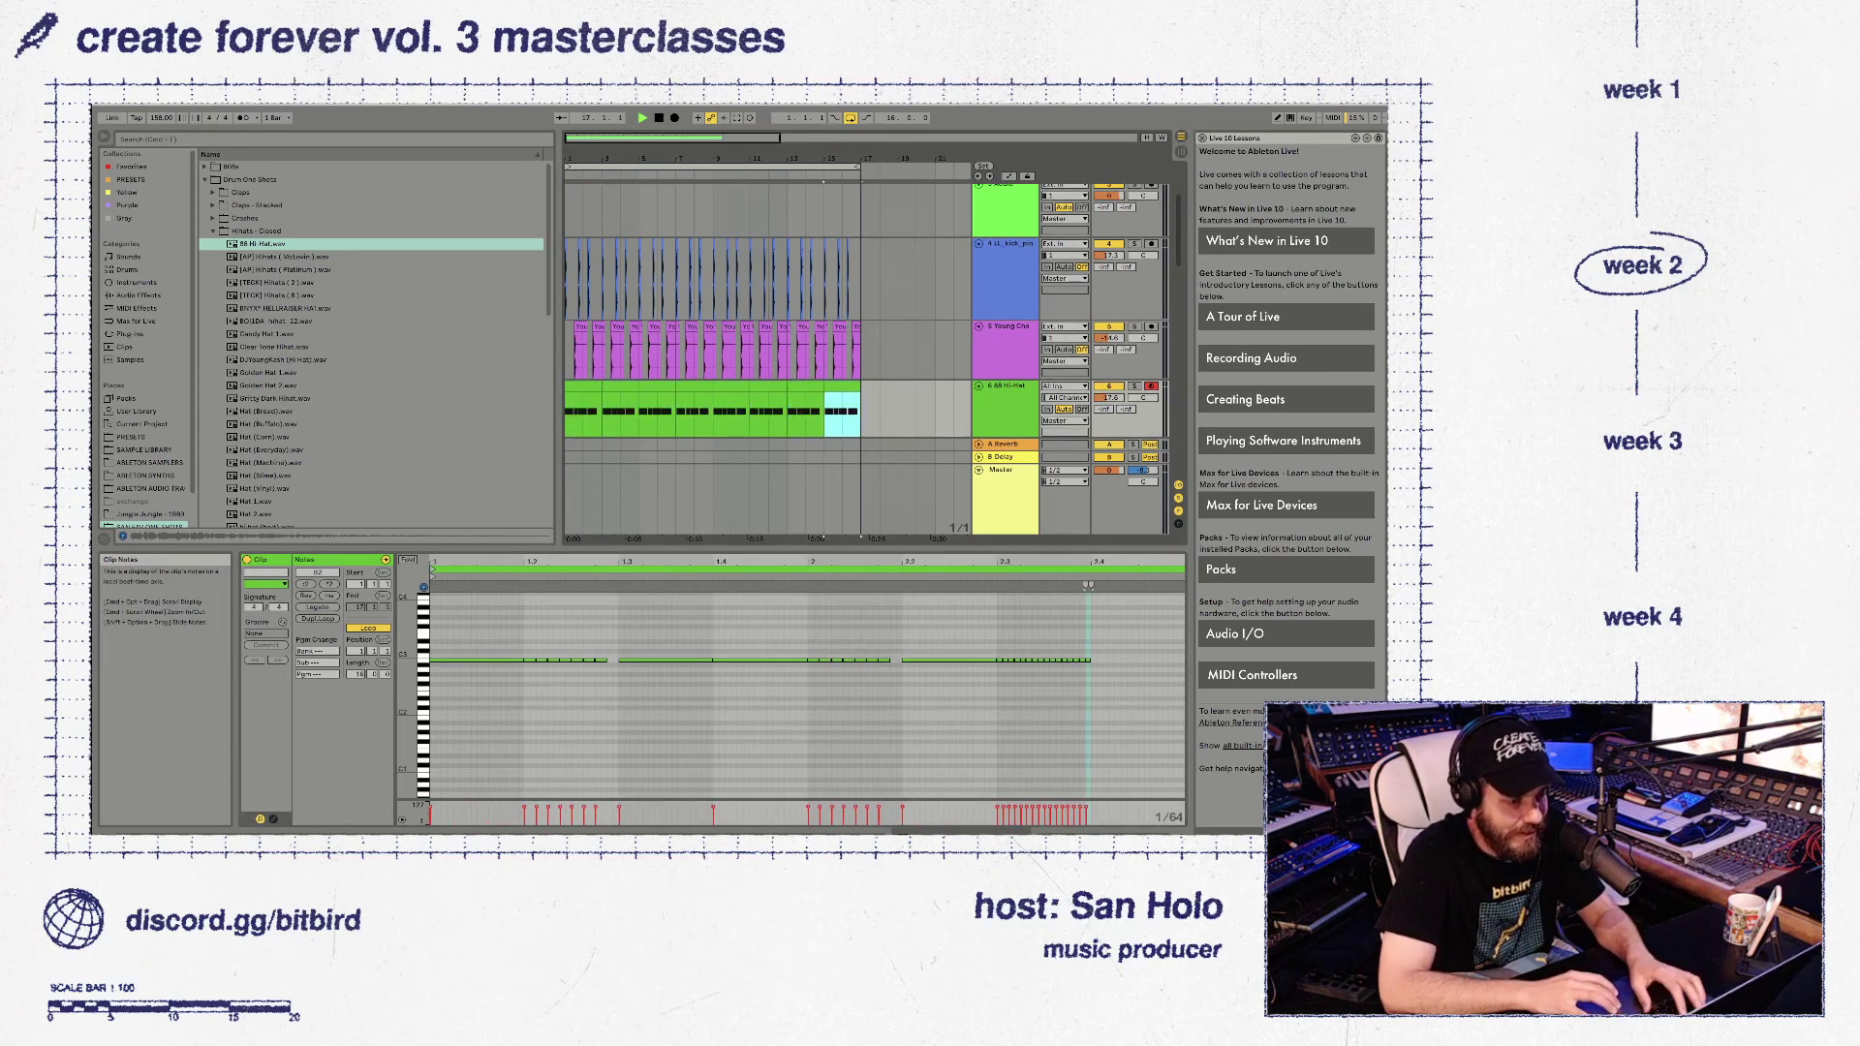
pyautogui.press('space')
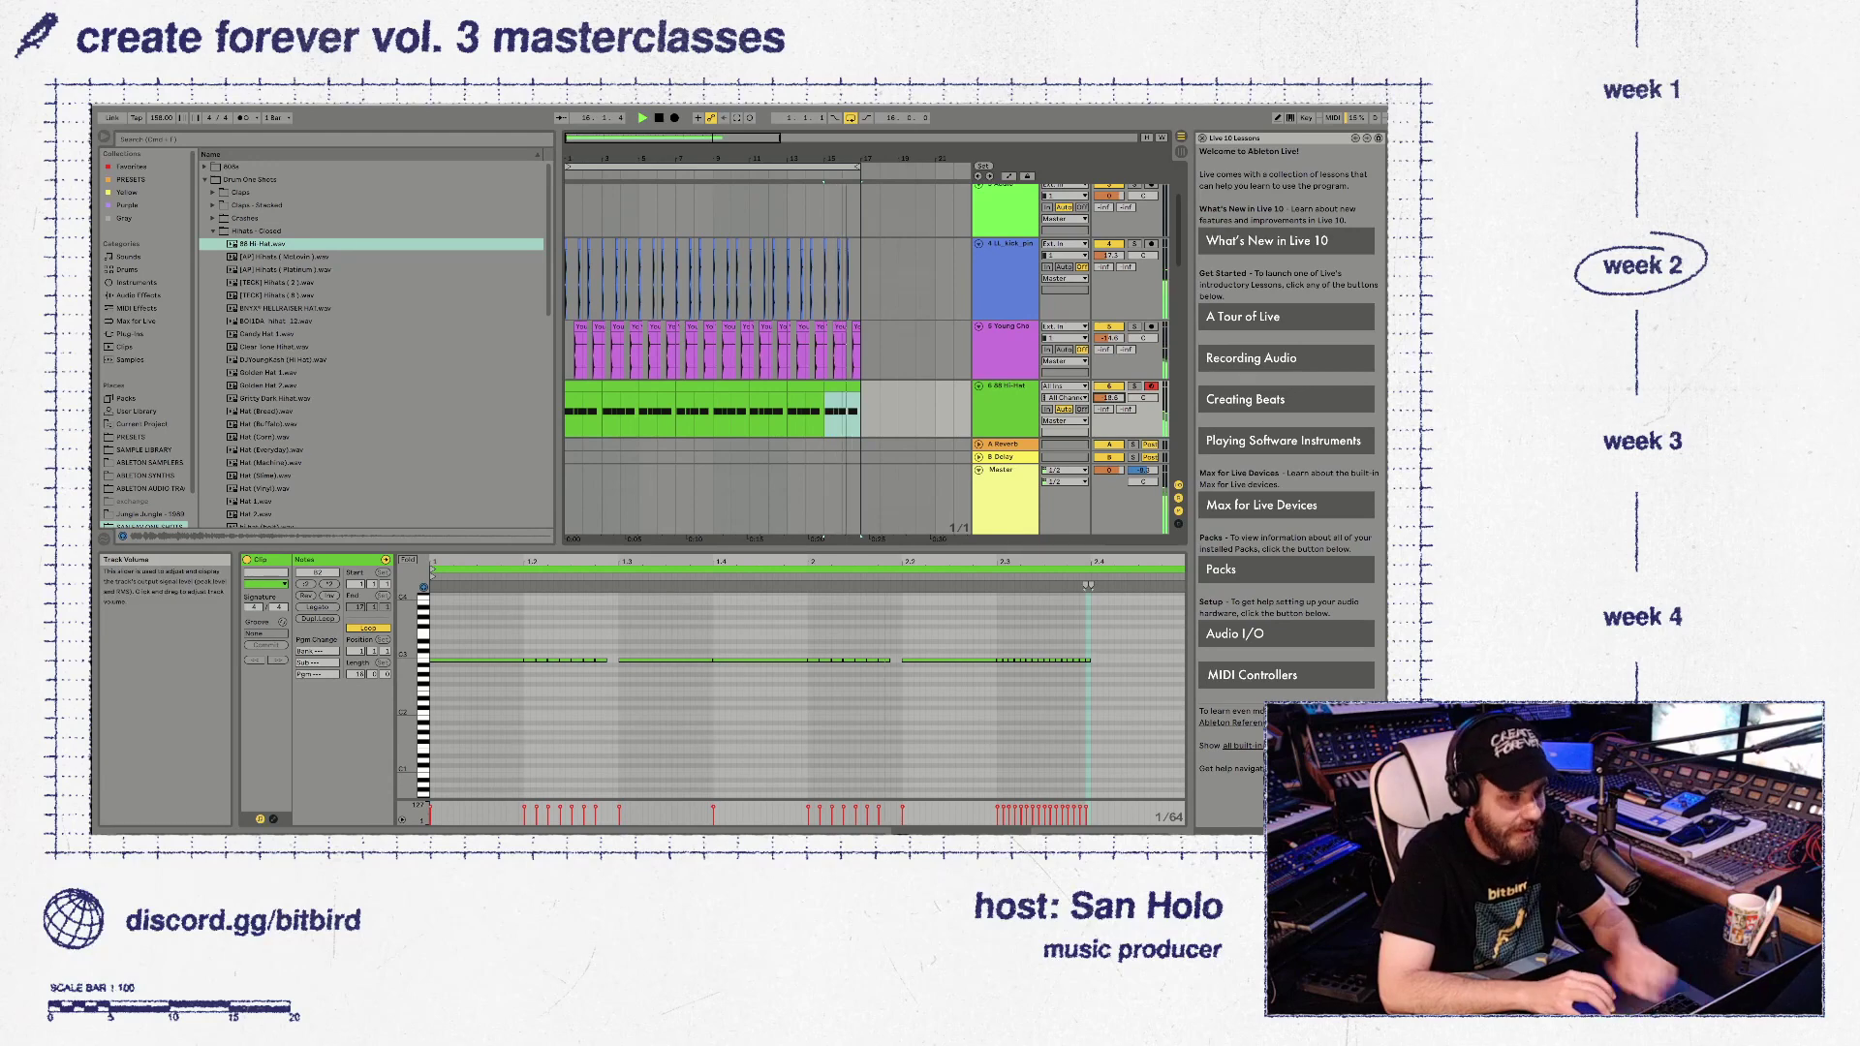
pyautogui.moveTo(1107, 397); pyautogui.dragTo(1107, 400)
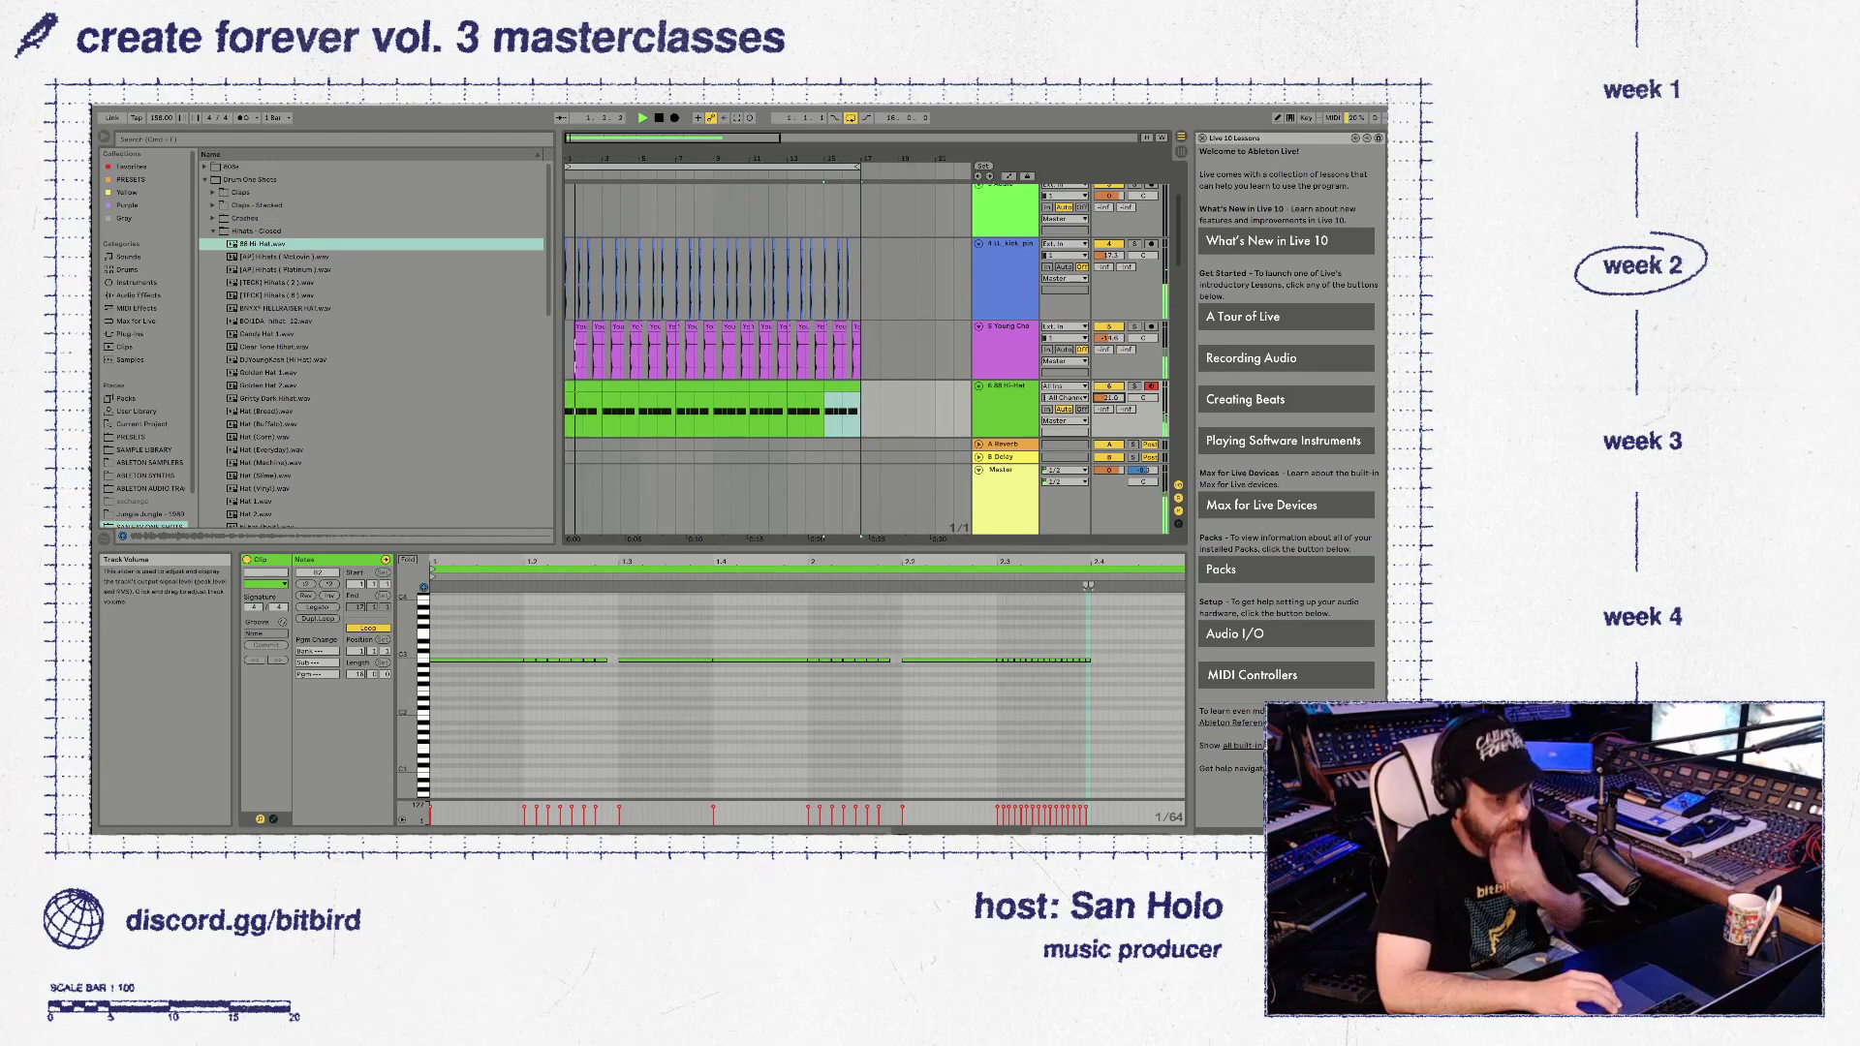
# Insert an audio track below the hi-hat track and search the sample folder for "cymb"
pyautogui.click(1005, 397)
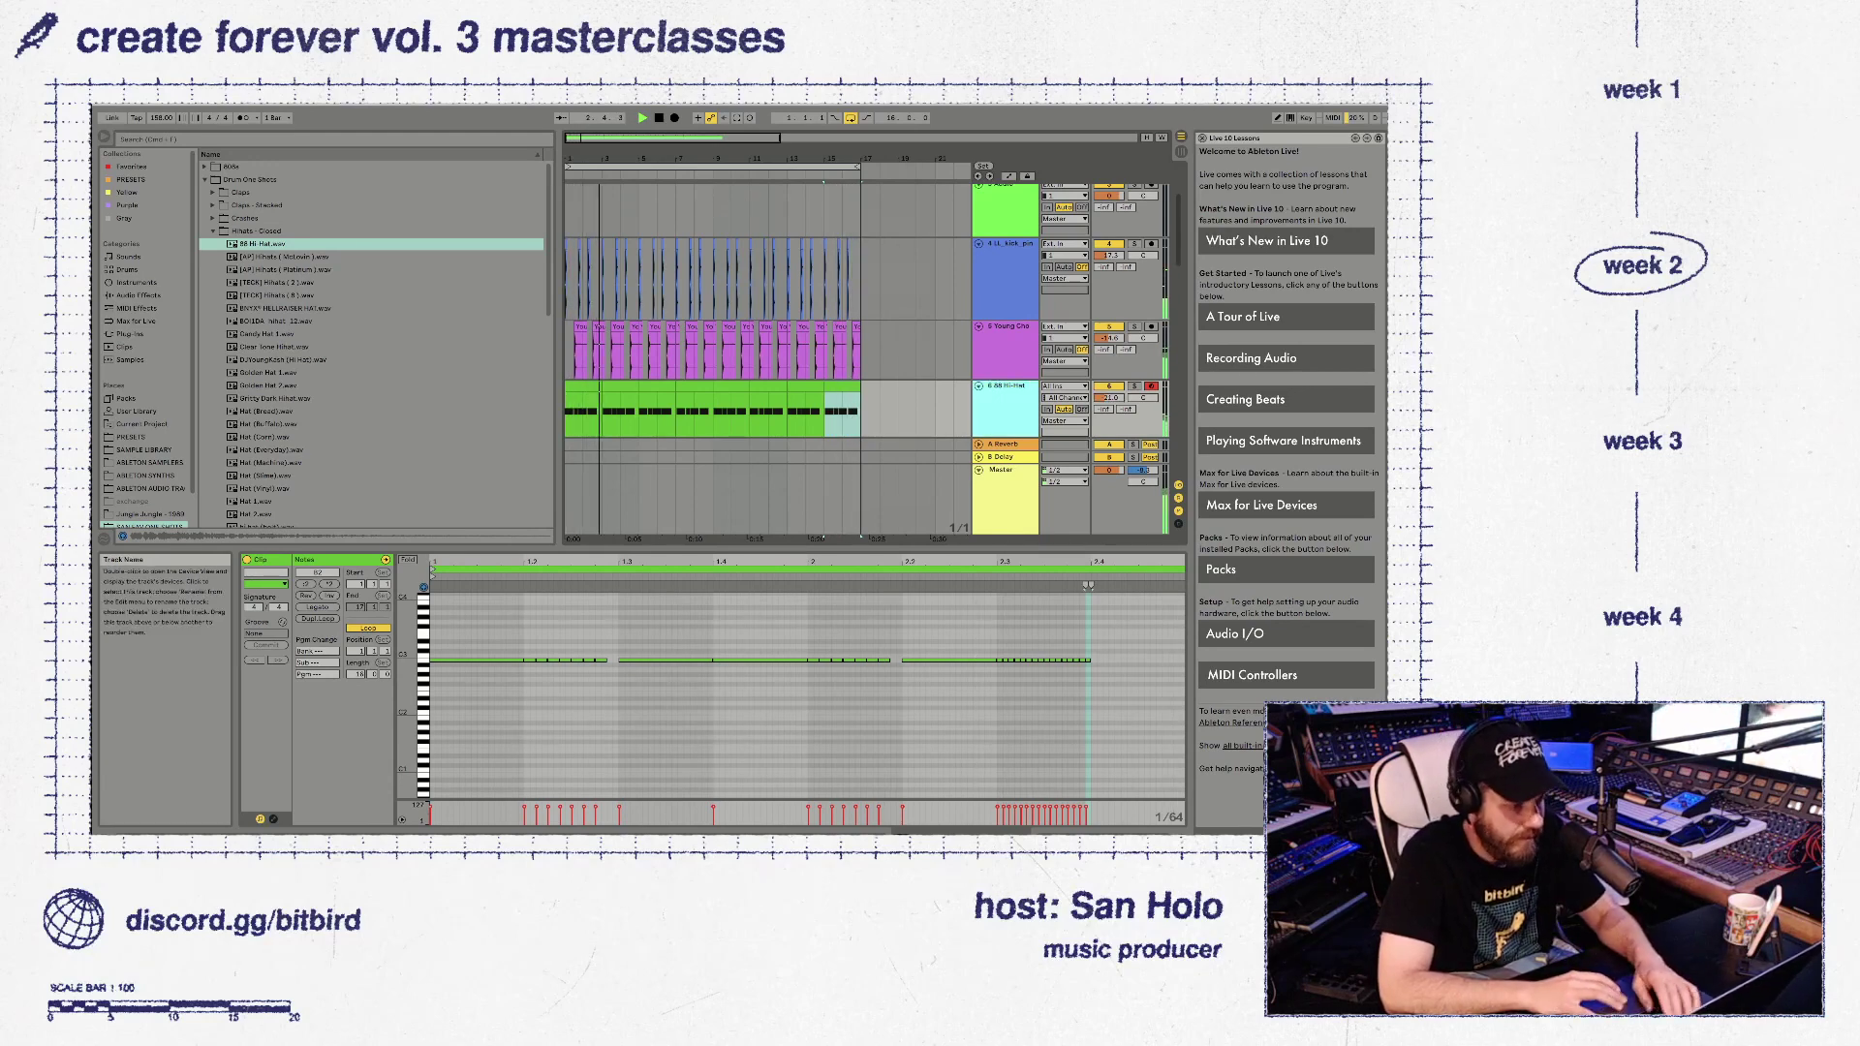
pyautogui.hotkey('ctrl', 't')
pyautogui.scroll(-2, 149, 494)
pyautogui.click(145, 506)
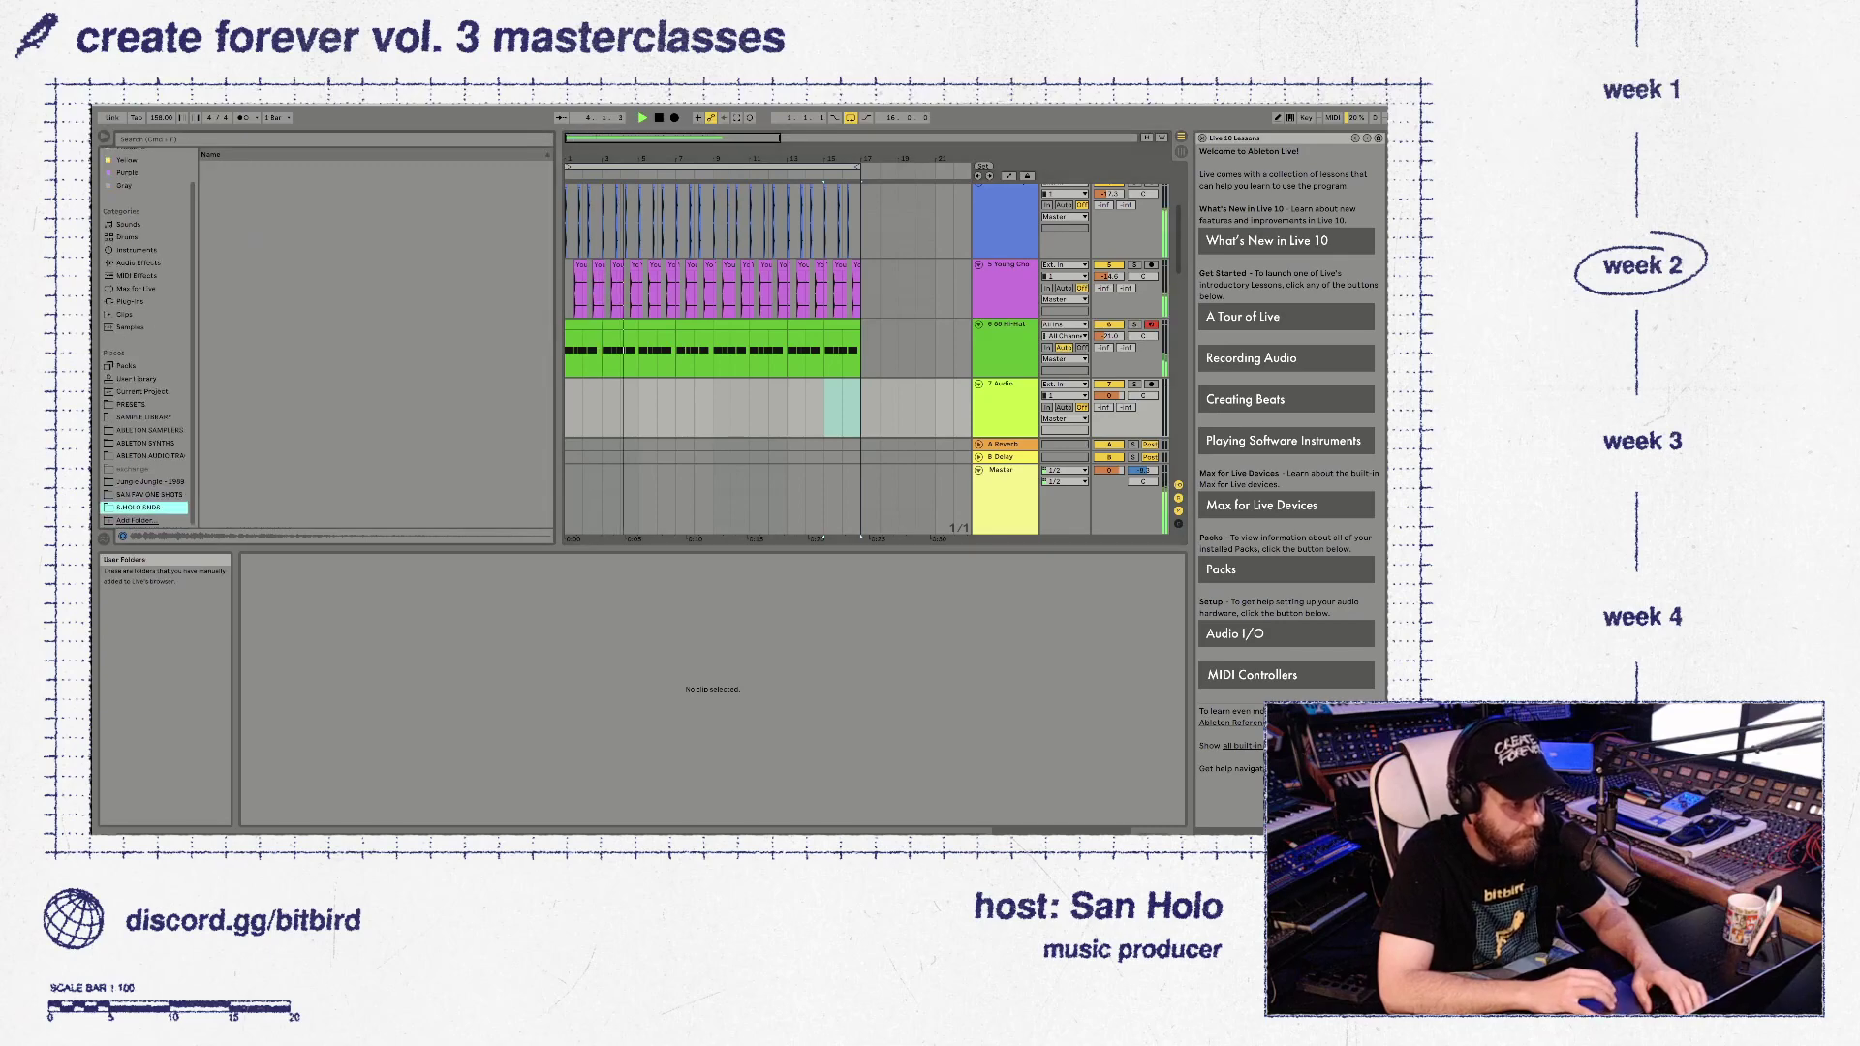
pyautogui.press('super+f')
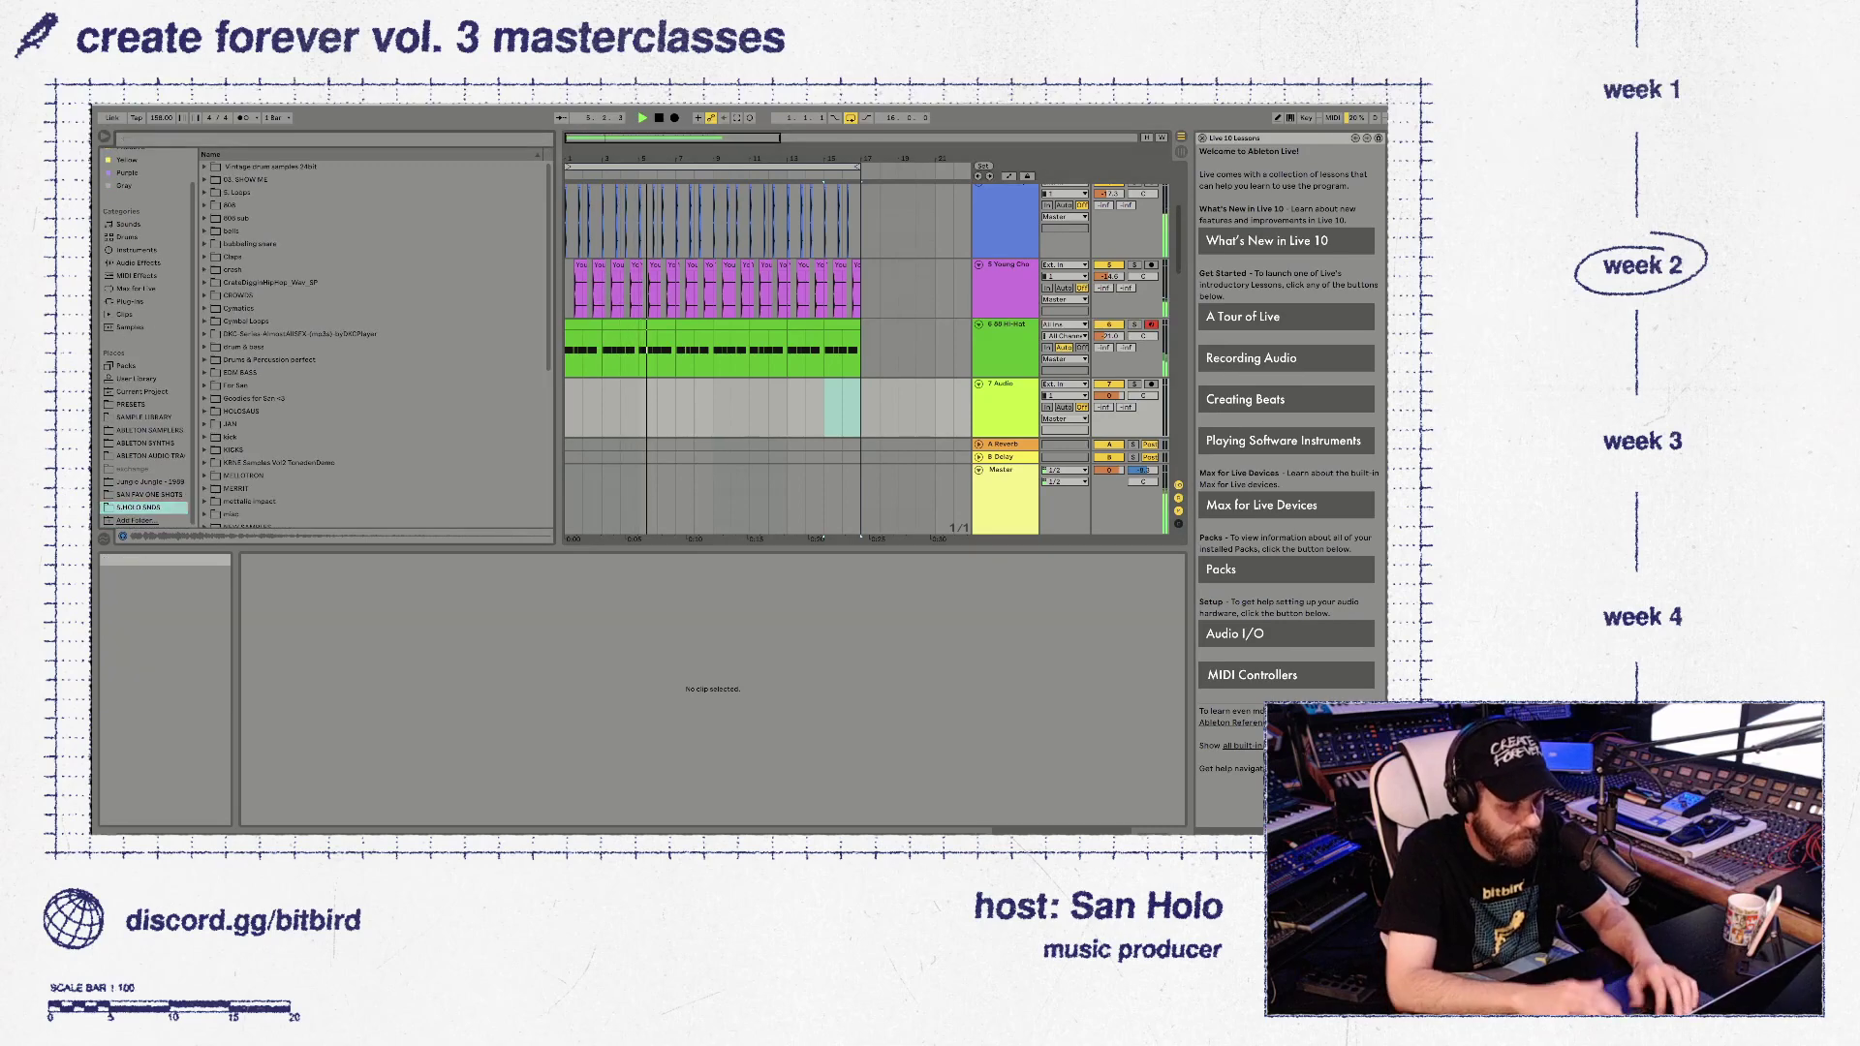
pyautogui.write('cymb')
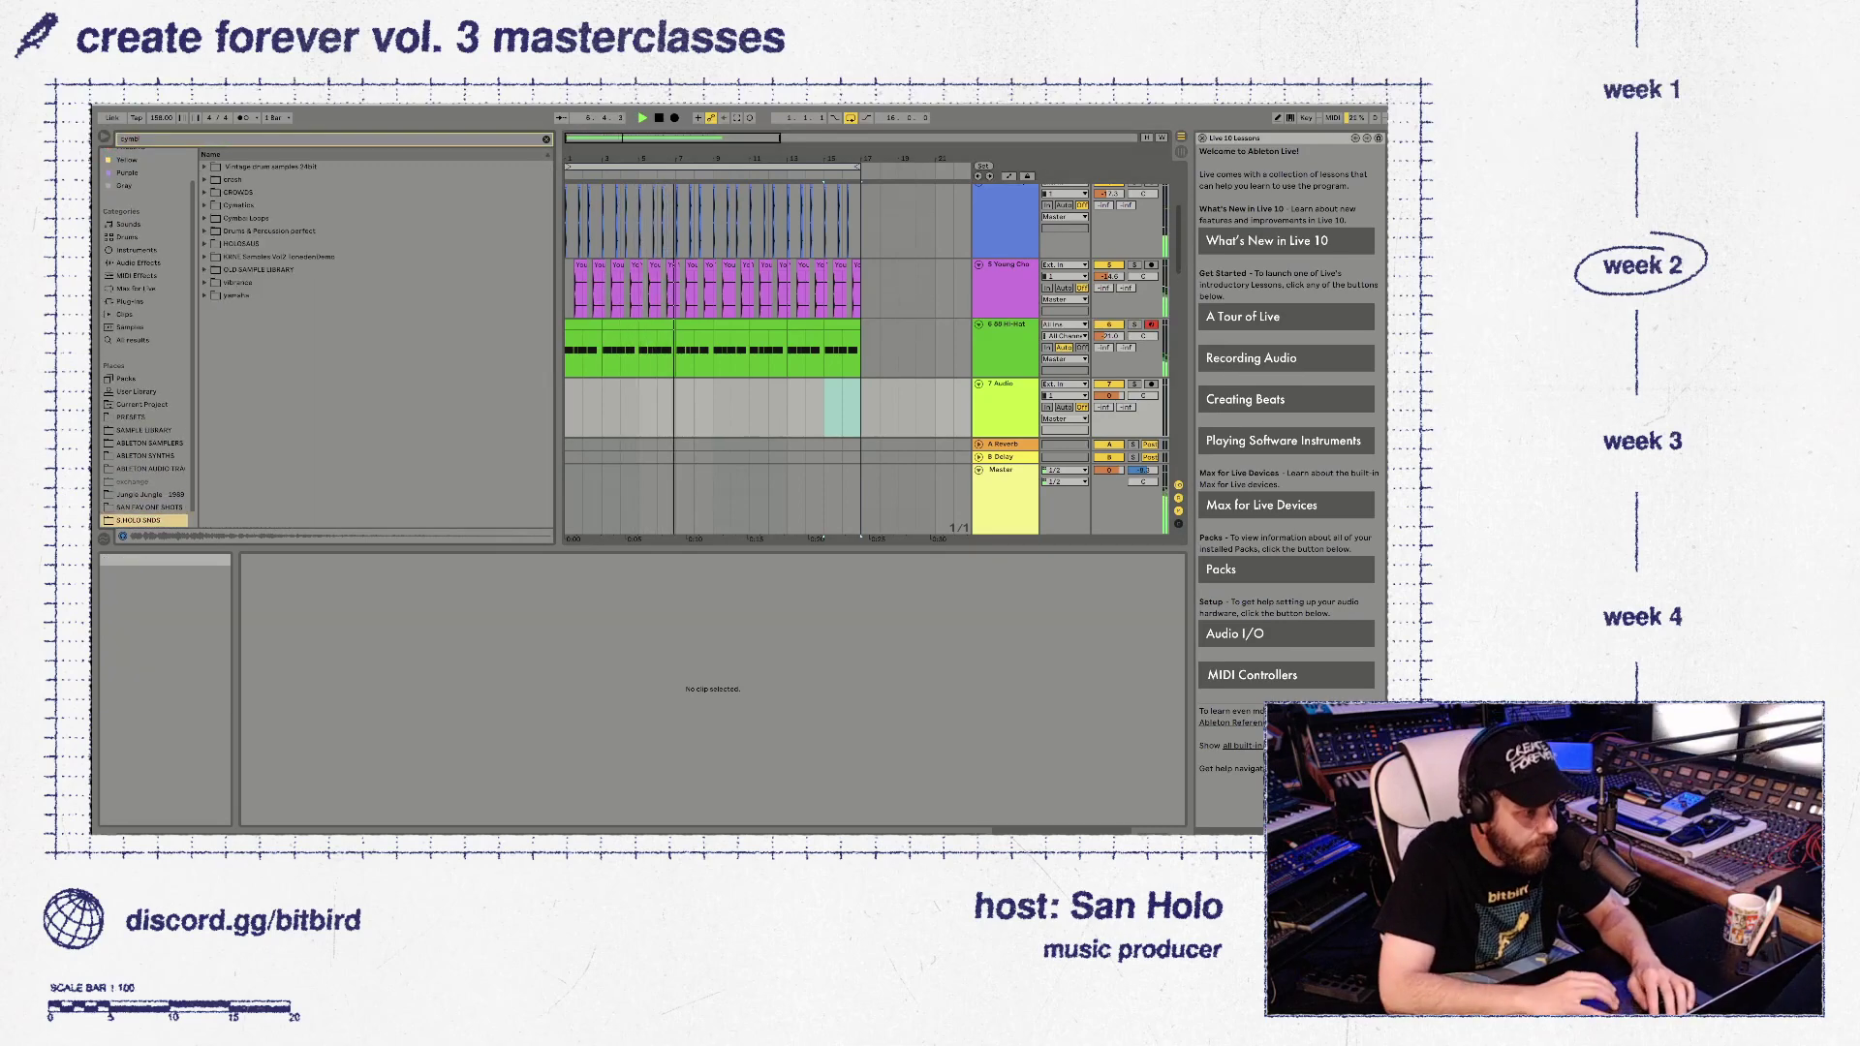
# Audition cymbals in the Drums & Percussion perfect folder and place Cymbal 07.wav on the new audio track
pyautogui.click(205, 231)
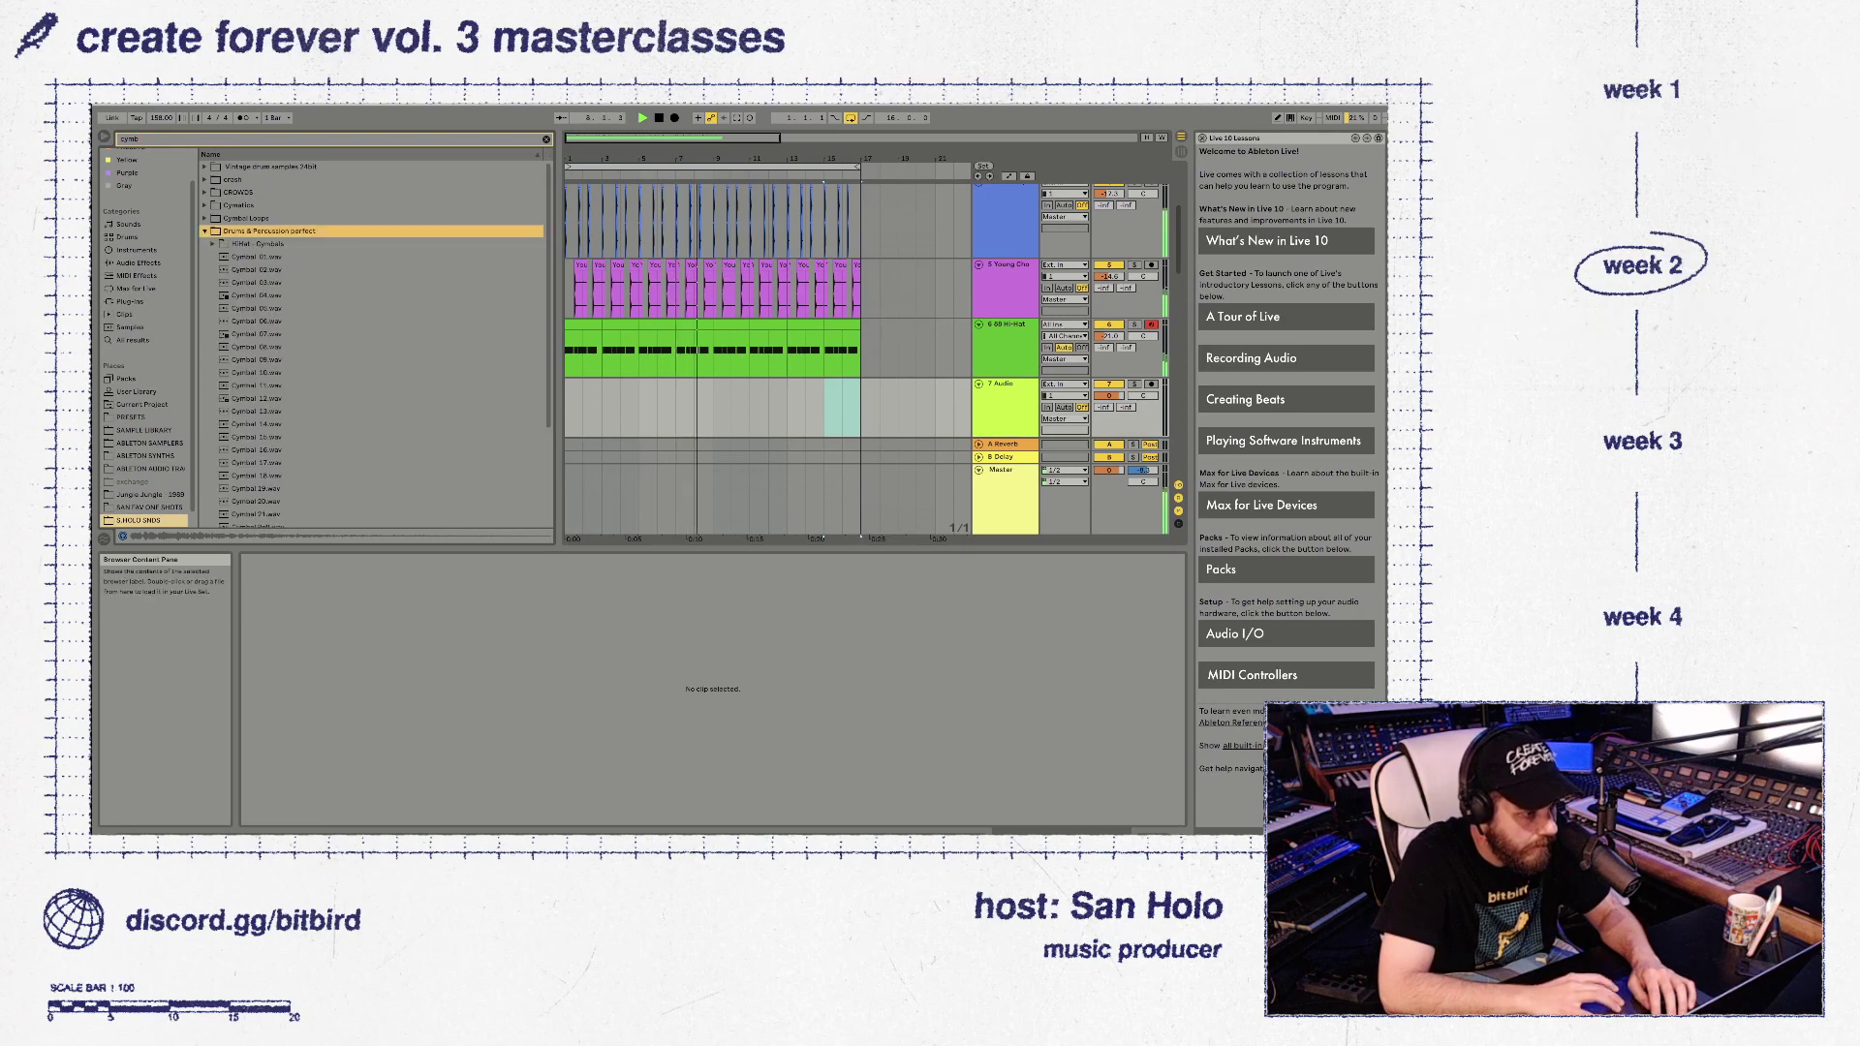
pyautogui.click(256, 269)
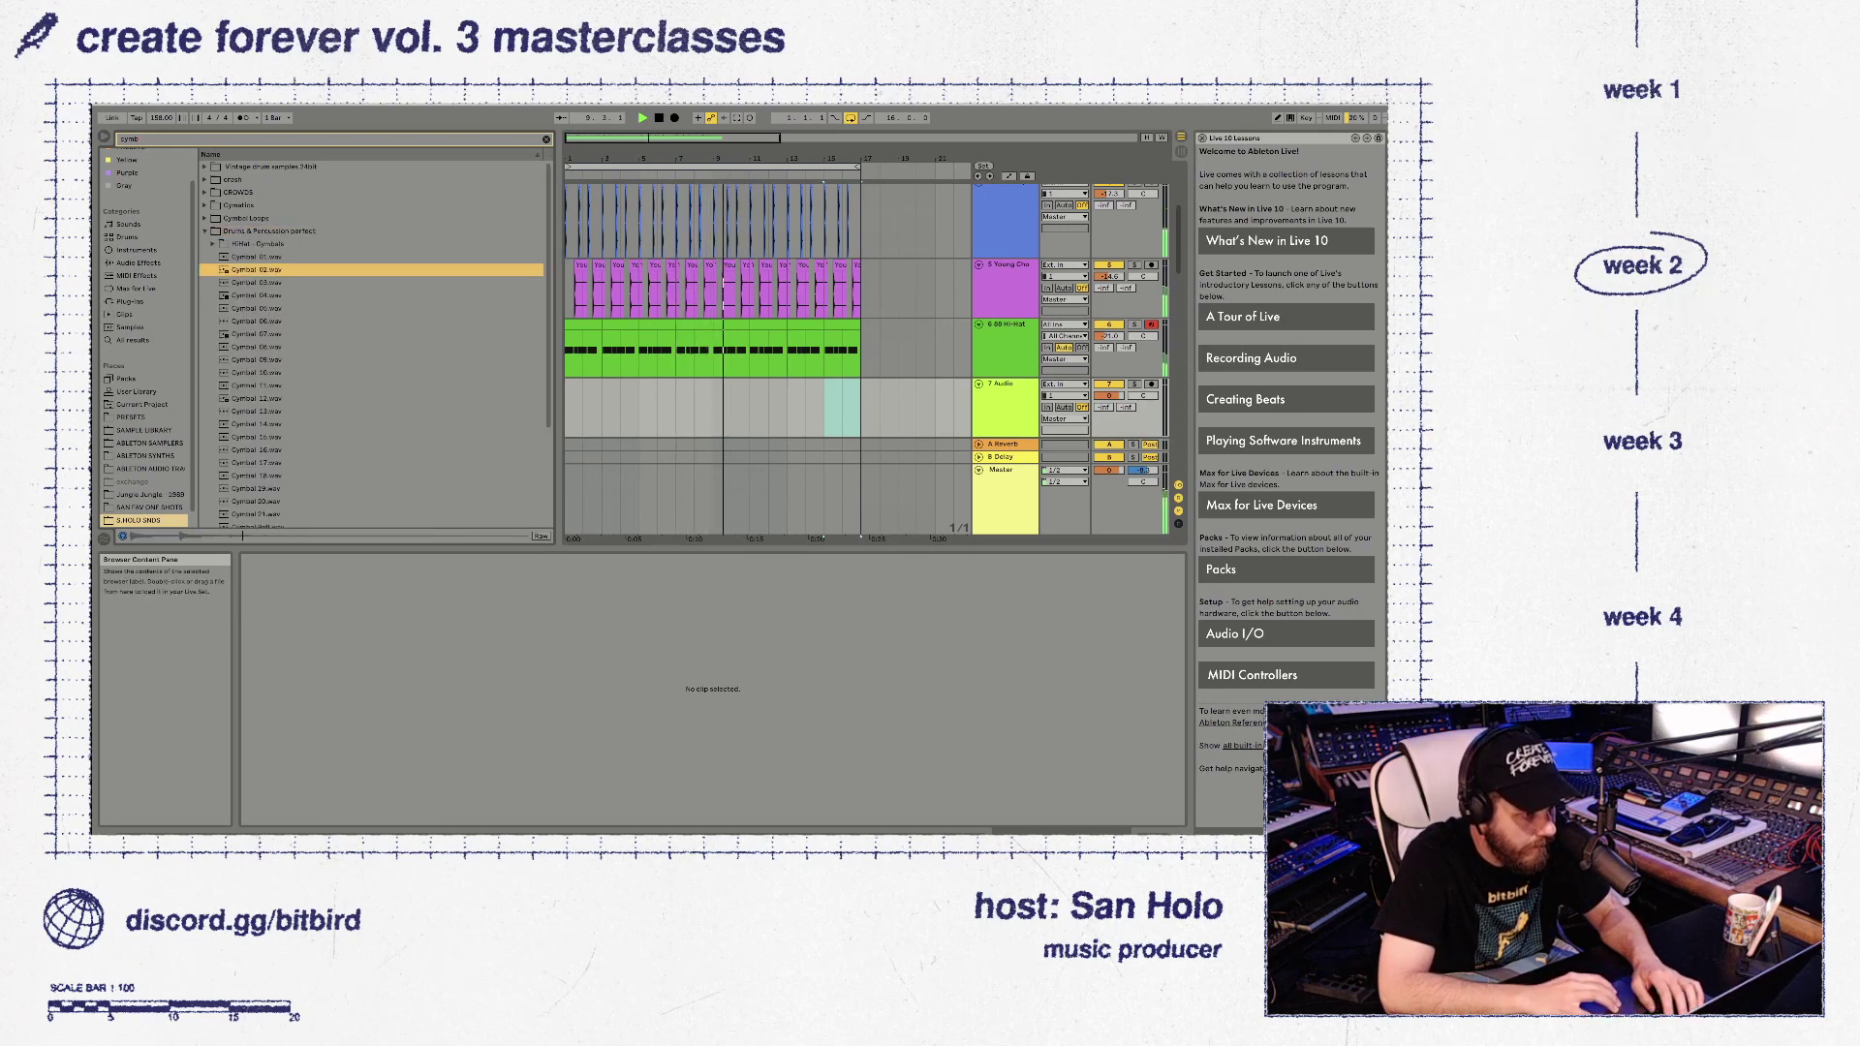
pyautogui.click(256, 282)
pyautogui.press('Down')
pyautogui.press('Down')
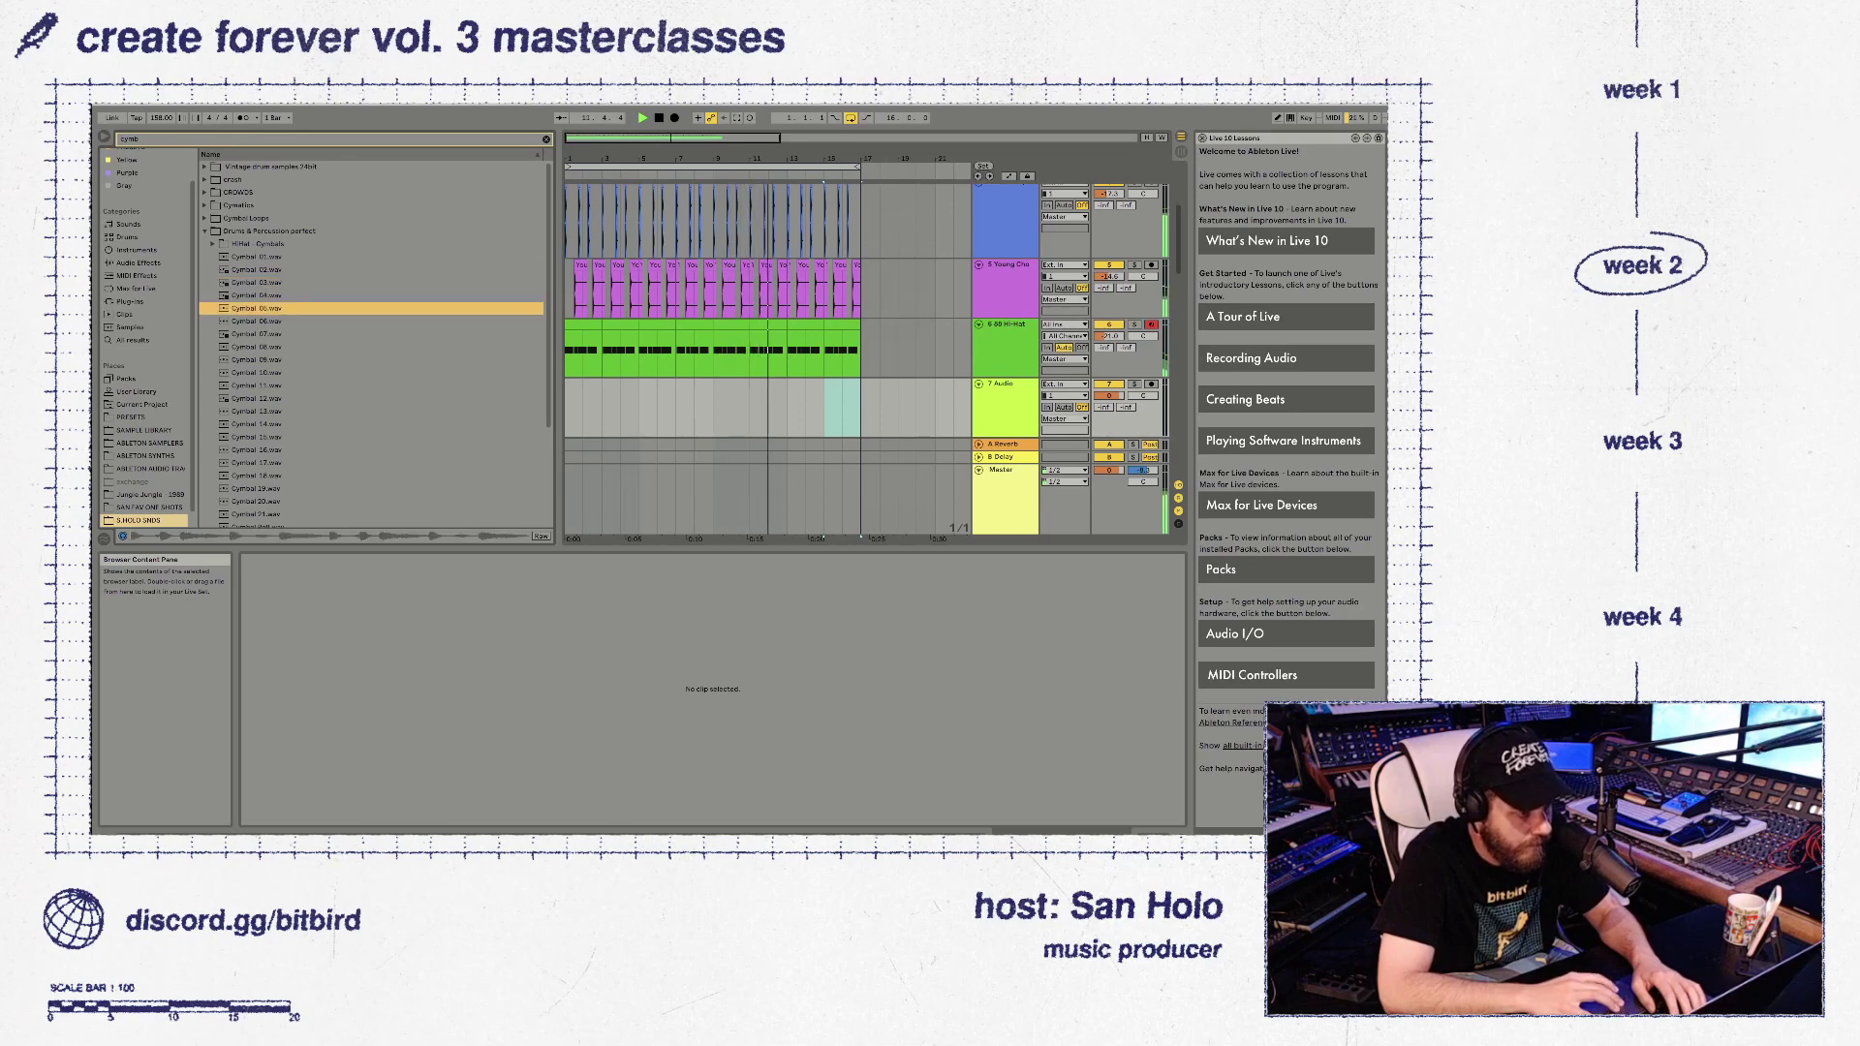
pyautogui.press('Down')
pyautogui.press('Down')
pyautogui.moveTo(828, 407); pyautogui.dragTo(660, 407)
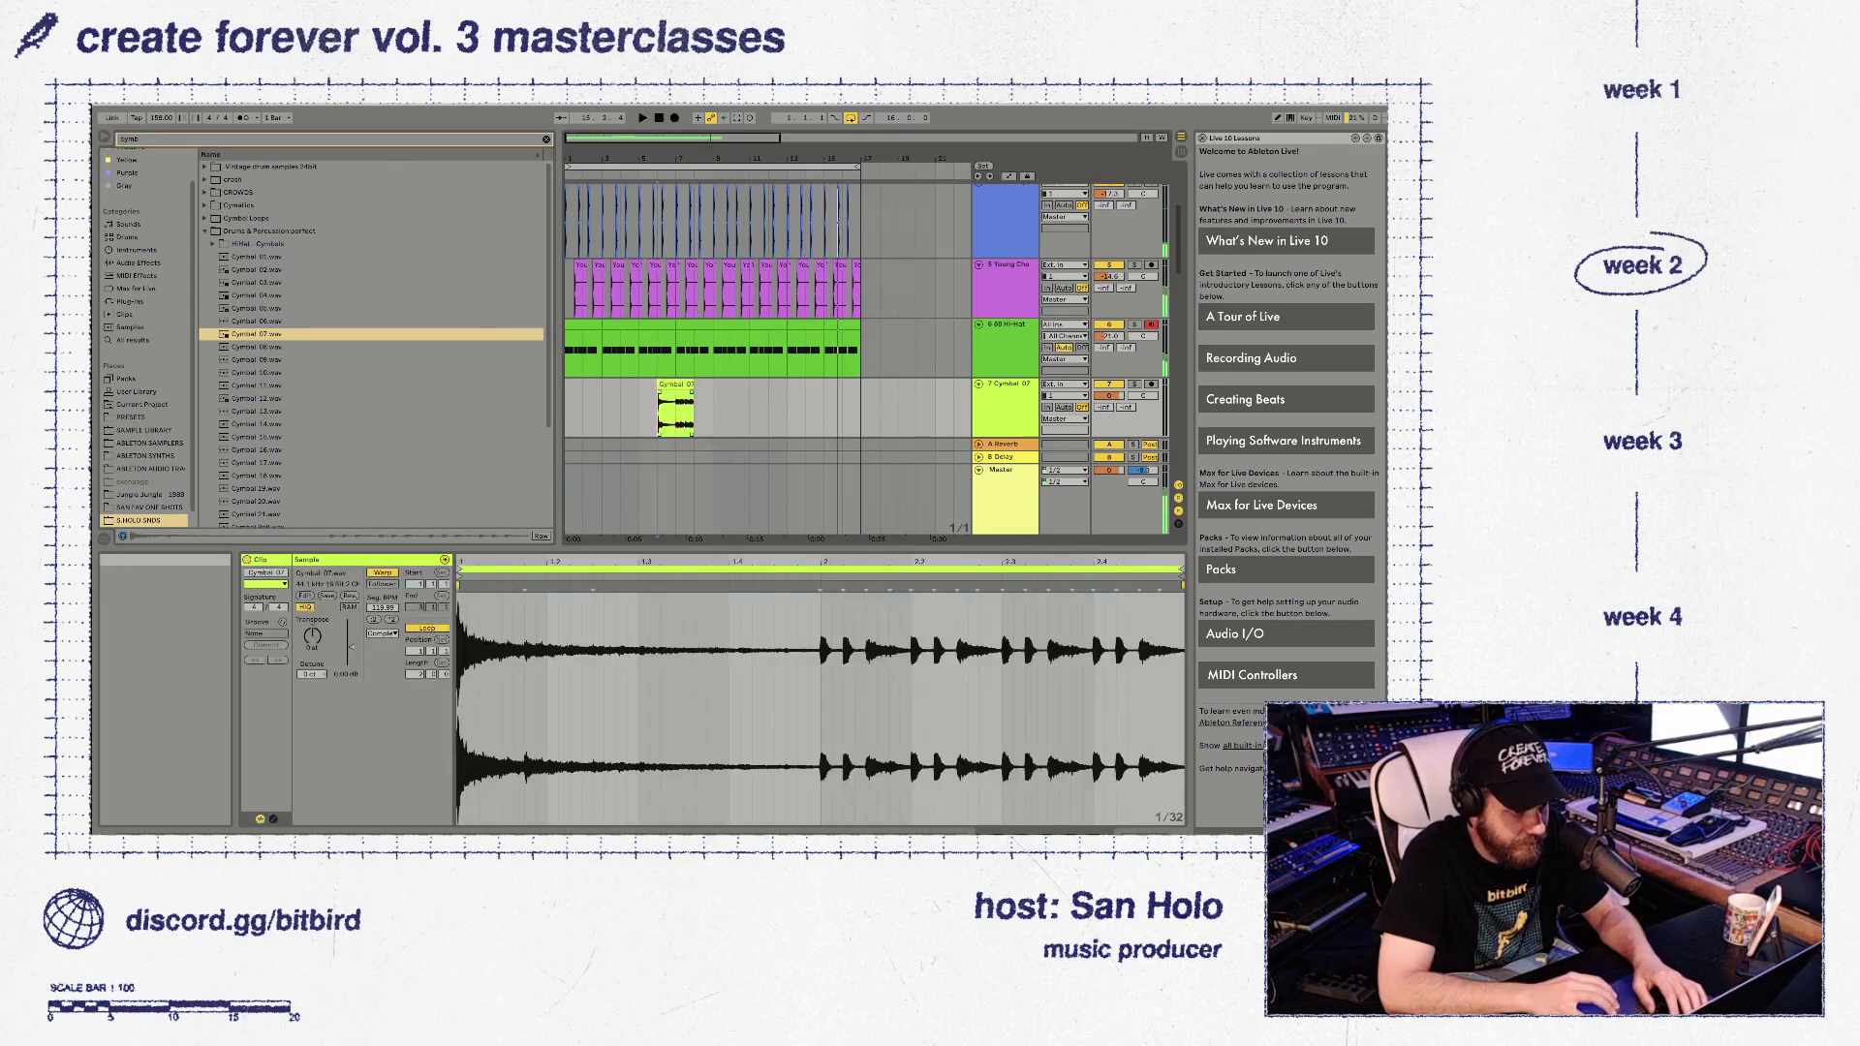
# Move the Cymbal 07 clip to the start of the arrangement, trim it to about one bar, and listen to it
pyautogui.moveTo(693, 384); pyautogui.dragTo(573, 377)
pyautogui.scroll(-1, 668, 397)
pyautogui.press('Delete')
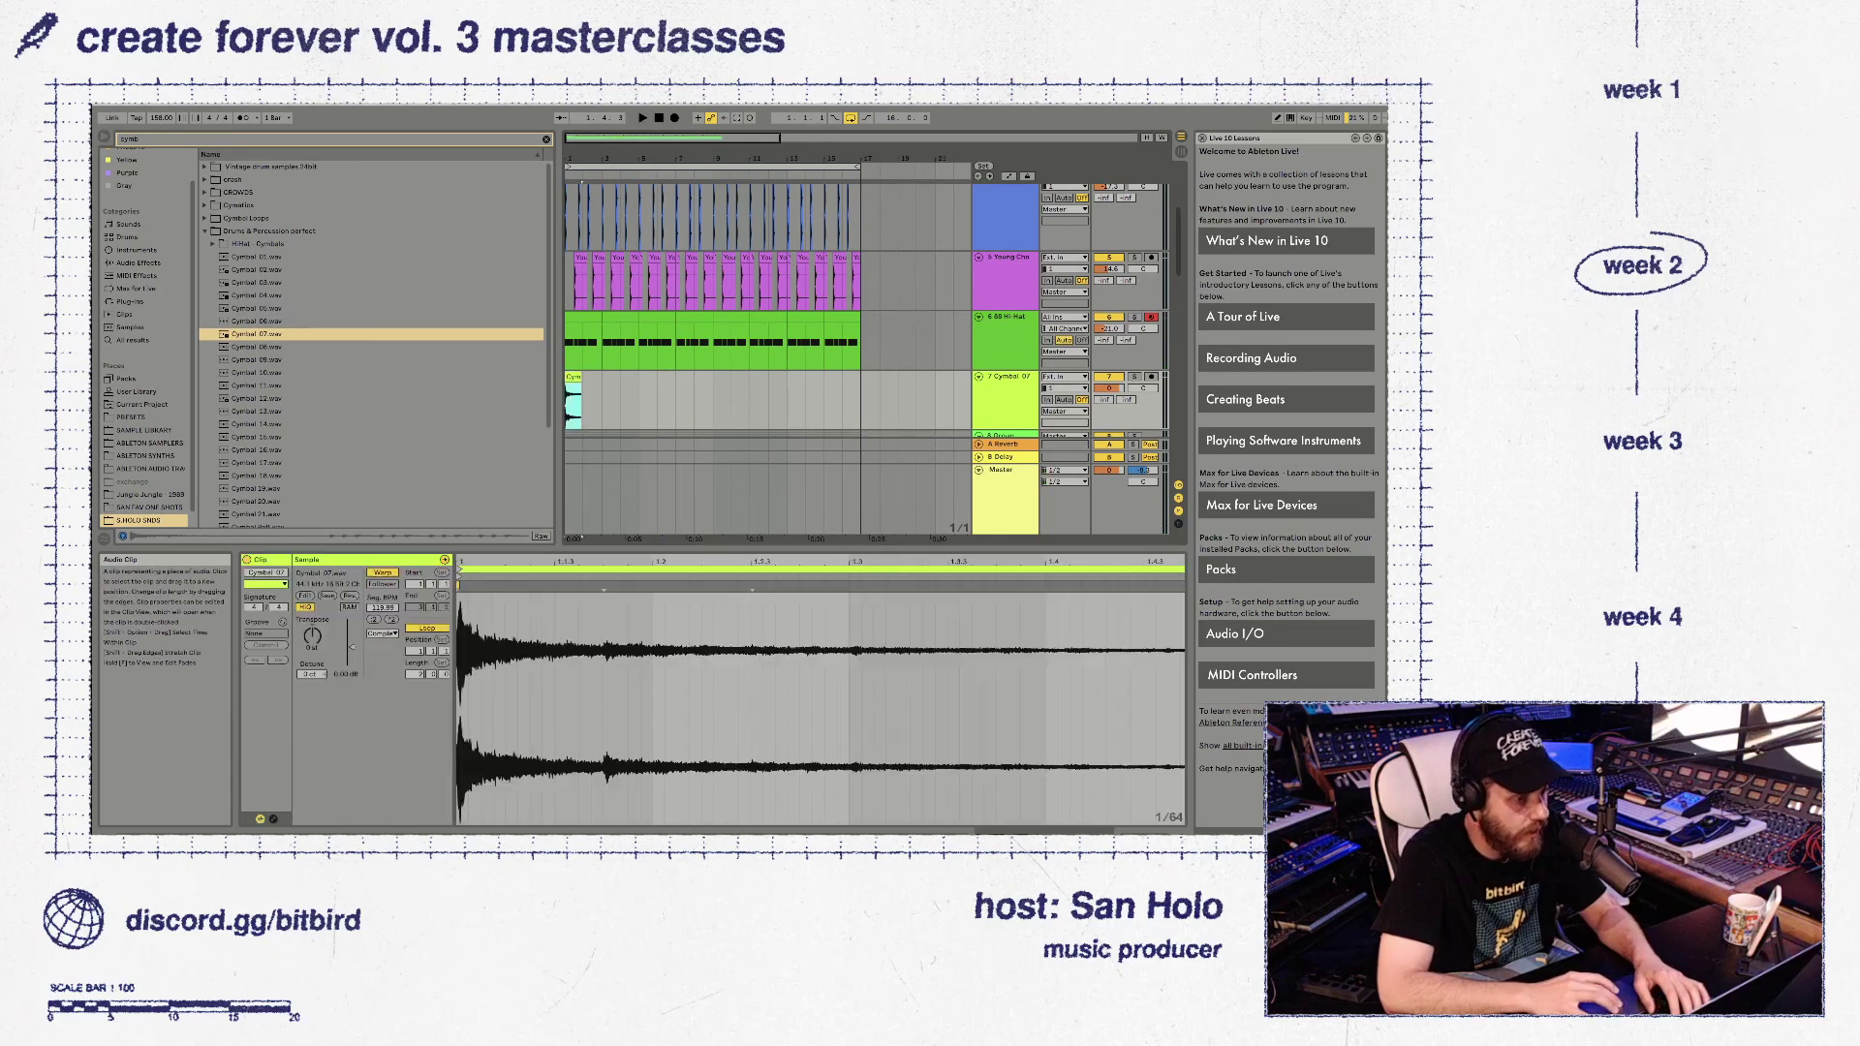
pyautogui.press('space')
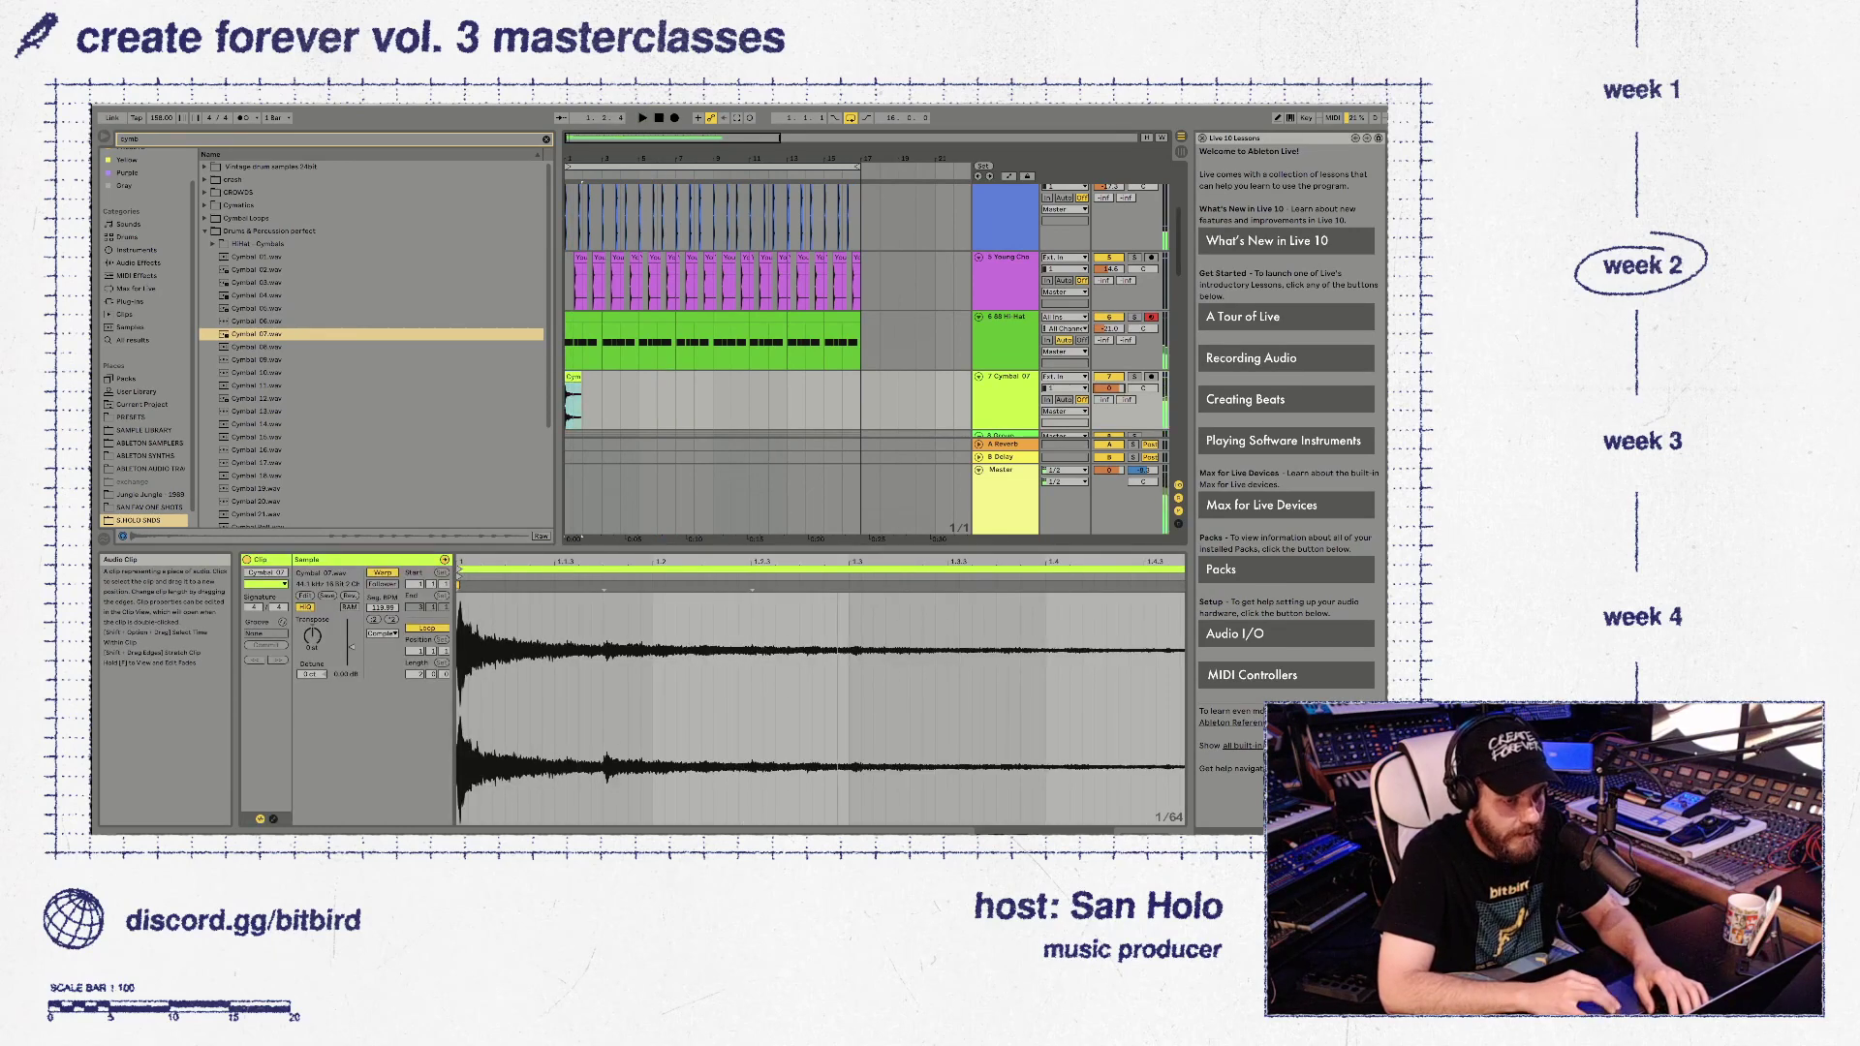
# Double the cymbal clip's original tempo twice, extend the clip to a full bar, and audition it
pyautogui.click(391, 619)
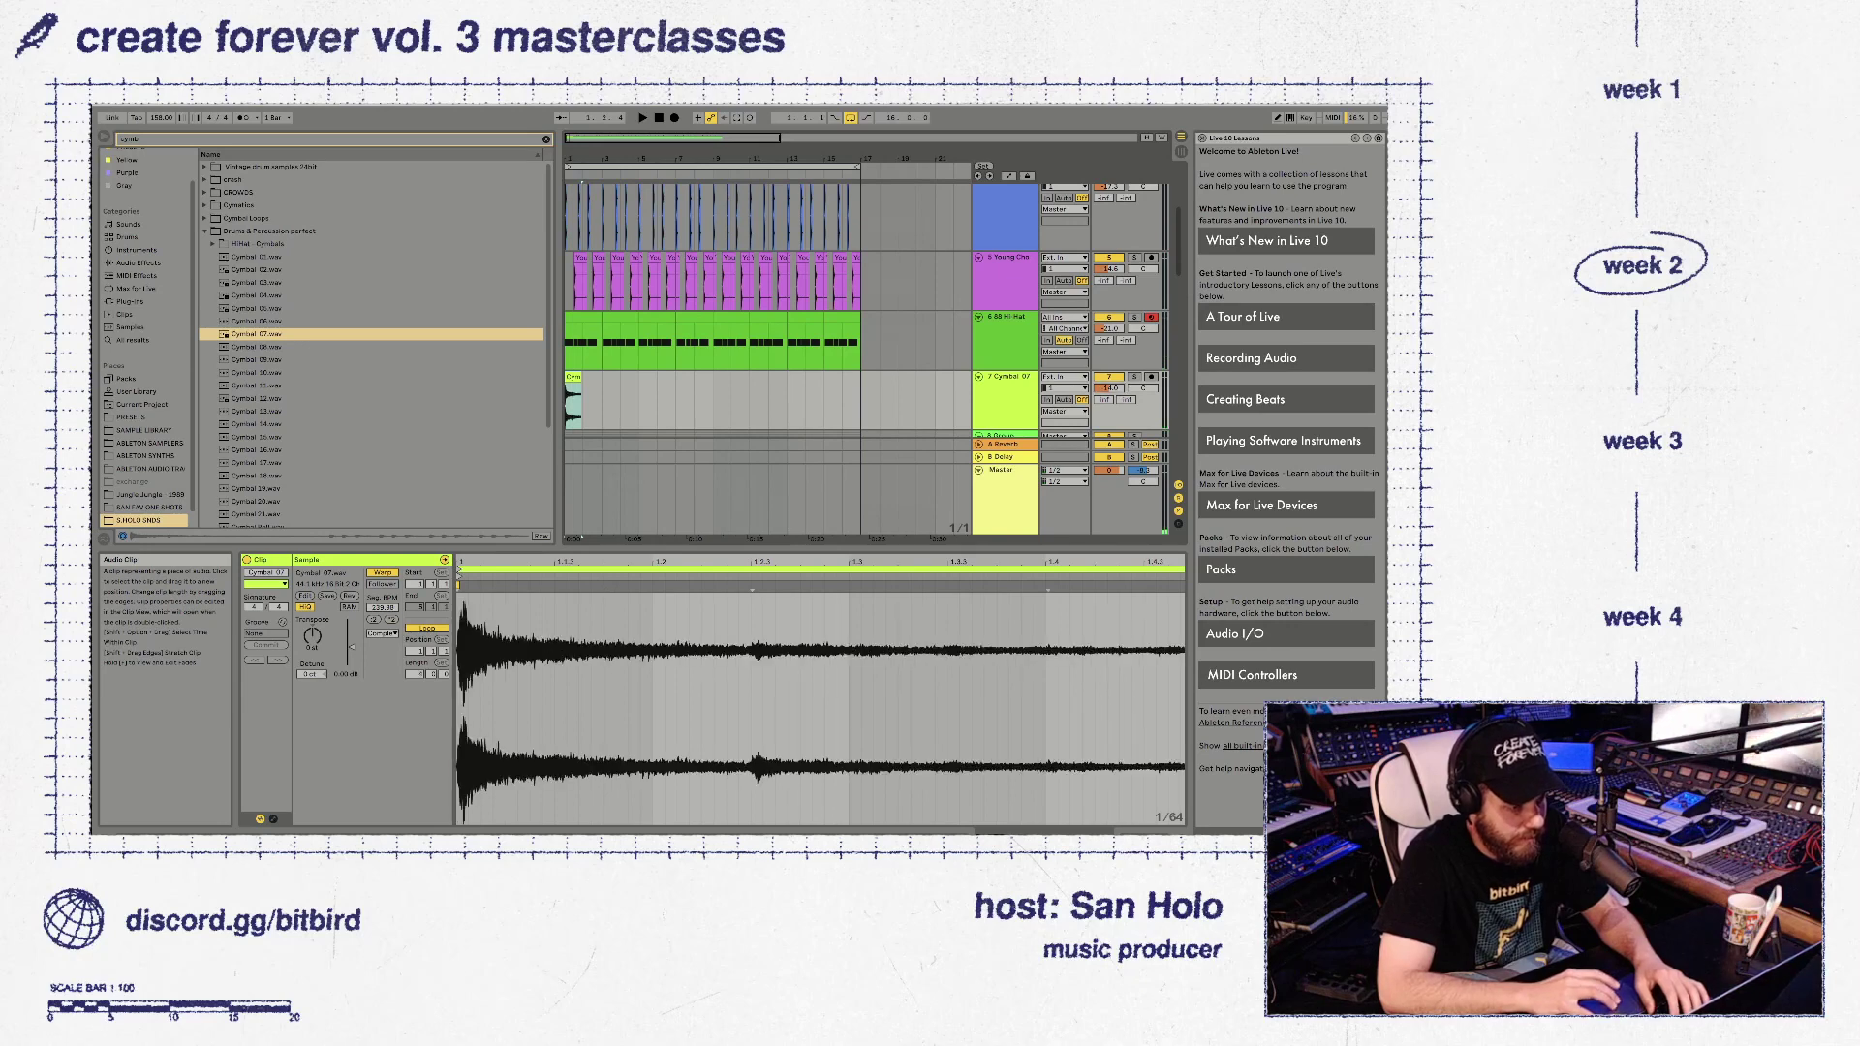
pyautogui.press('space')
pyautogui.click(391, 618)
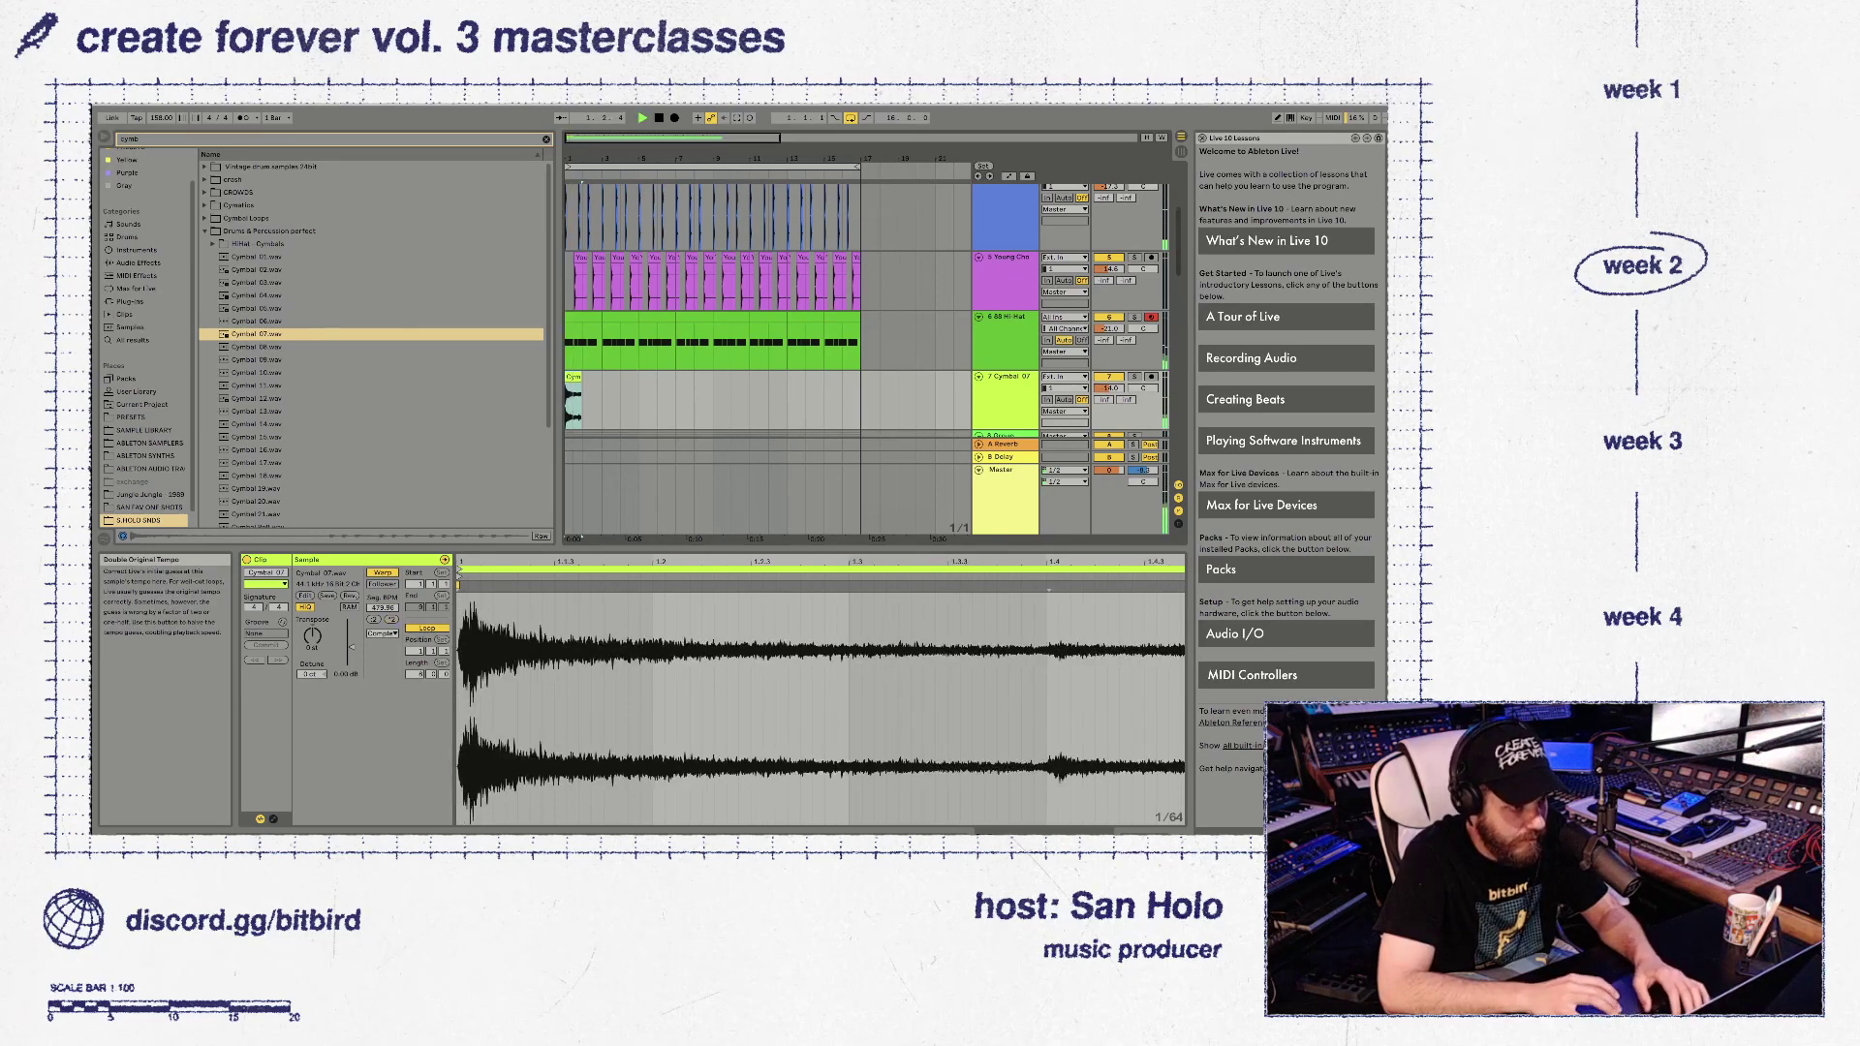
pyautogui.press('space')
pyautogui.moveTo(581, 158); pyautogui.dragTo(581, 232)
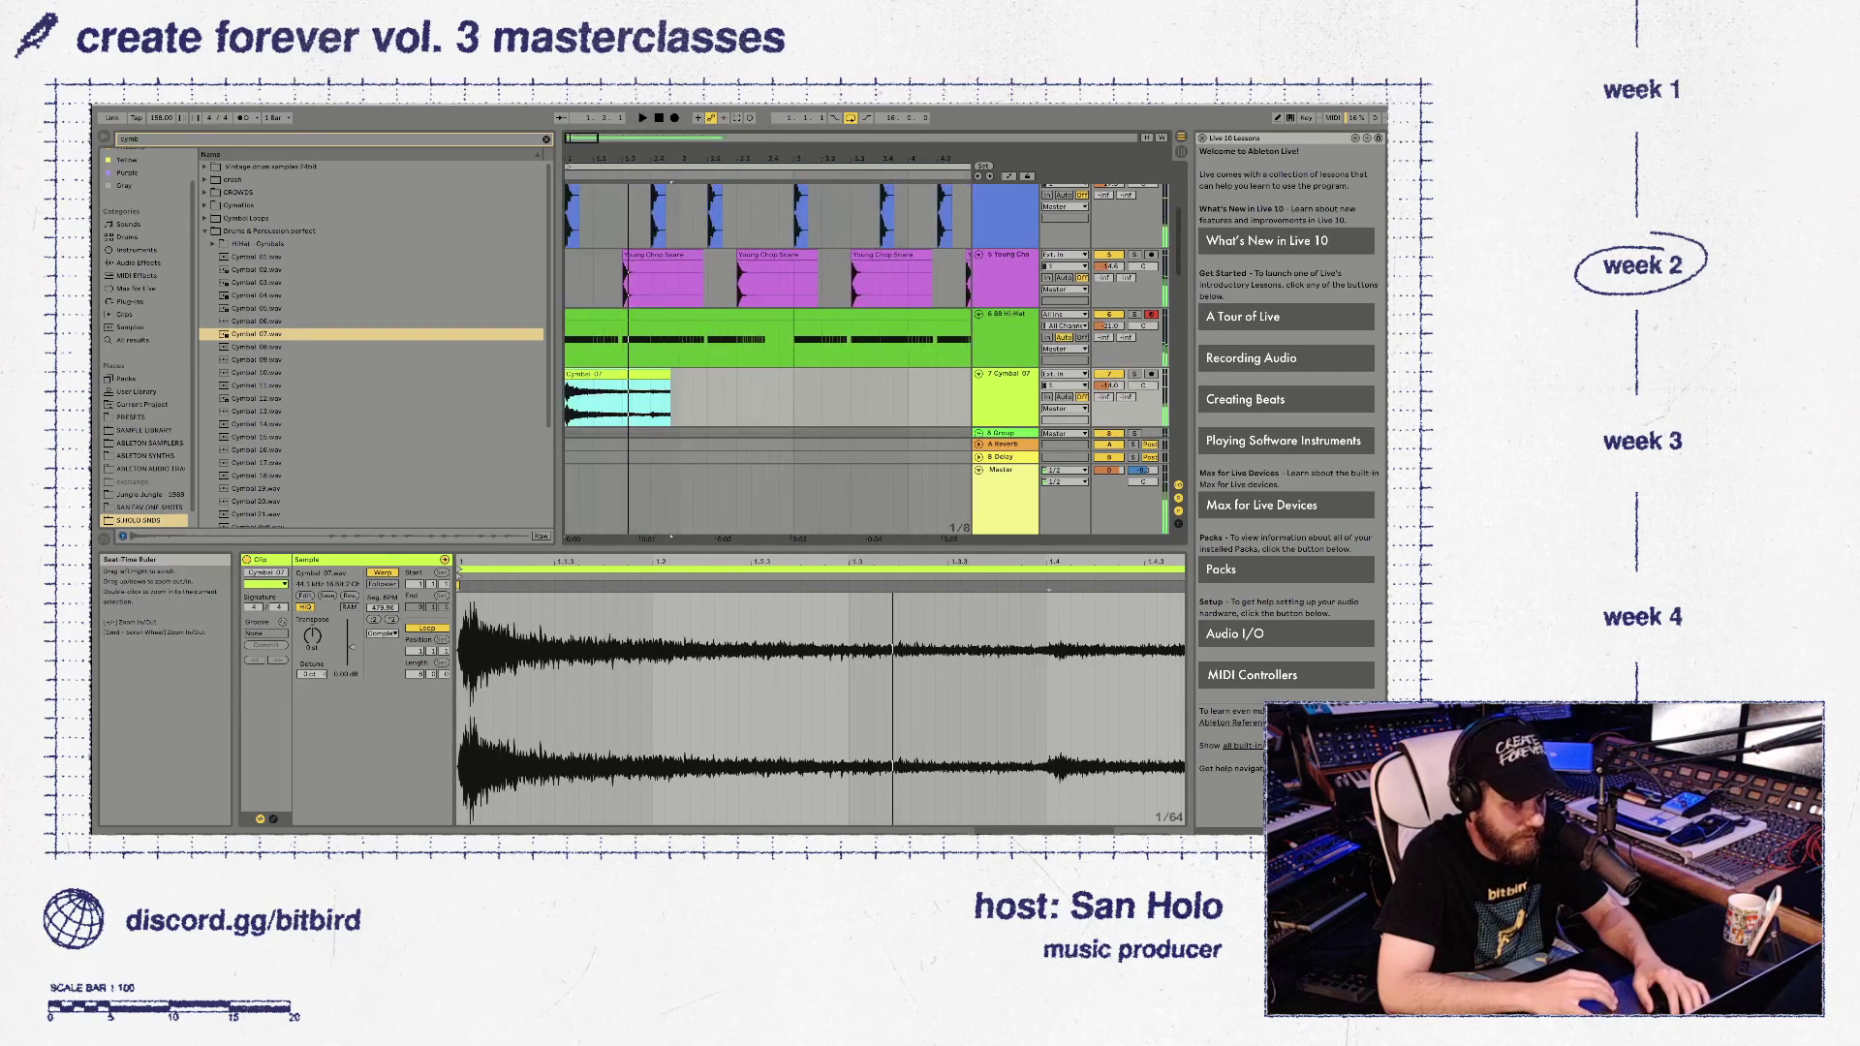
pyautogui.moveTo(670, 374); pyautogui.dragTo(679, 374)
pyautogui.press('space')
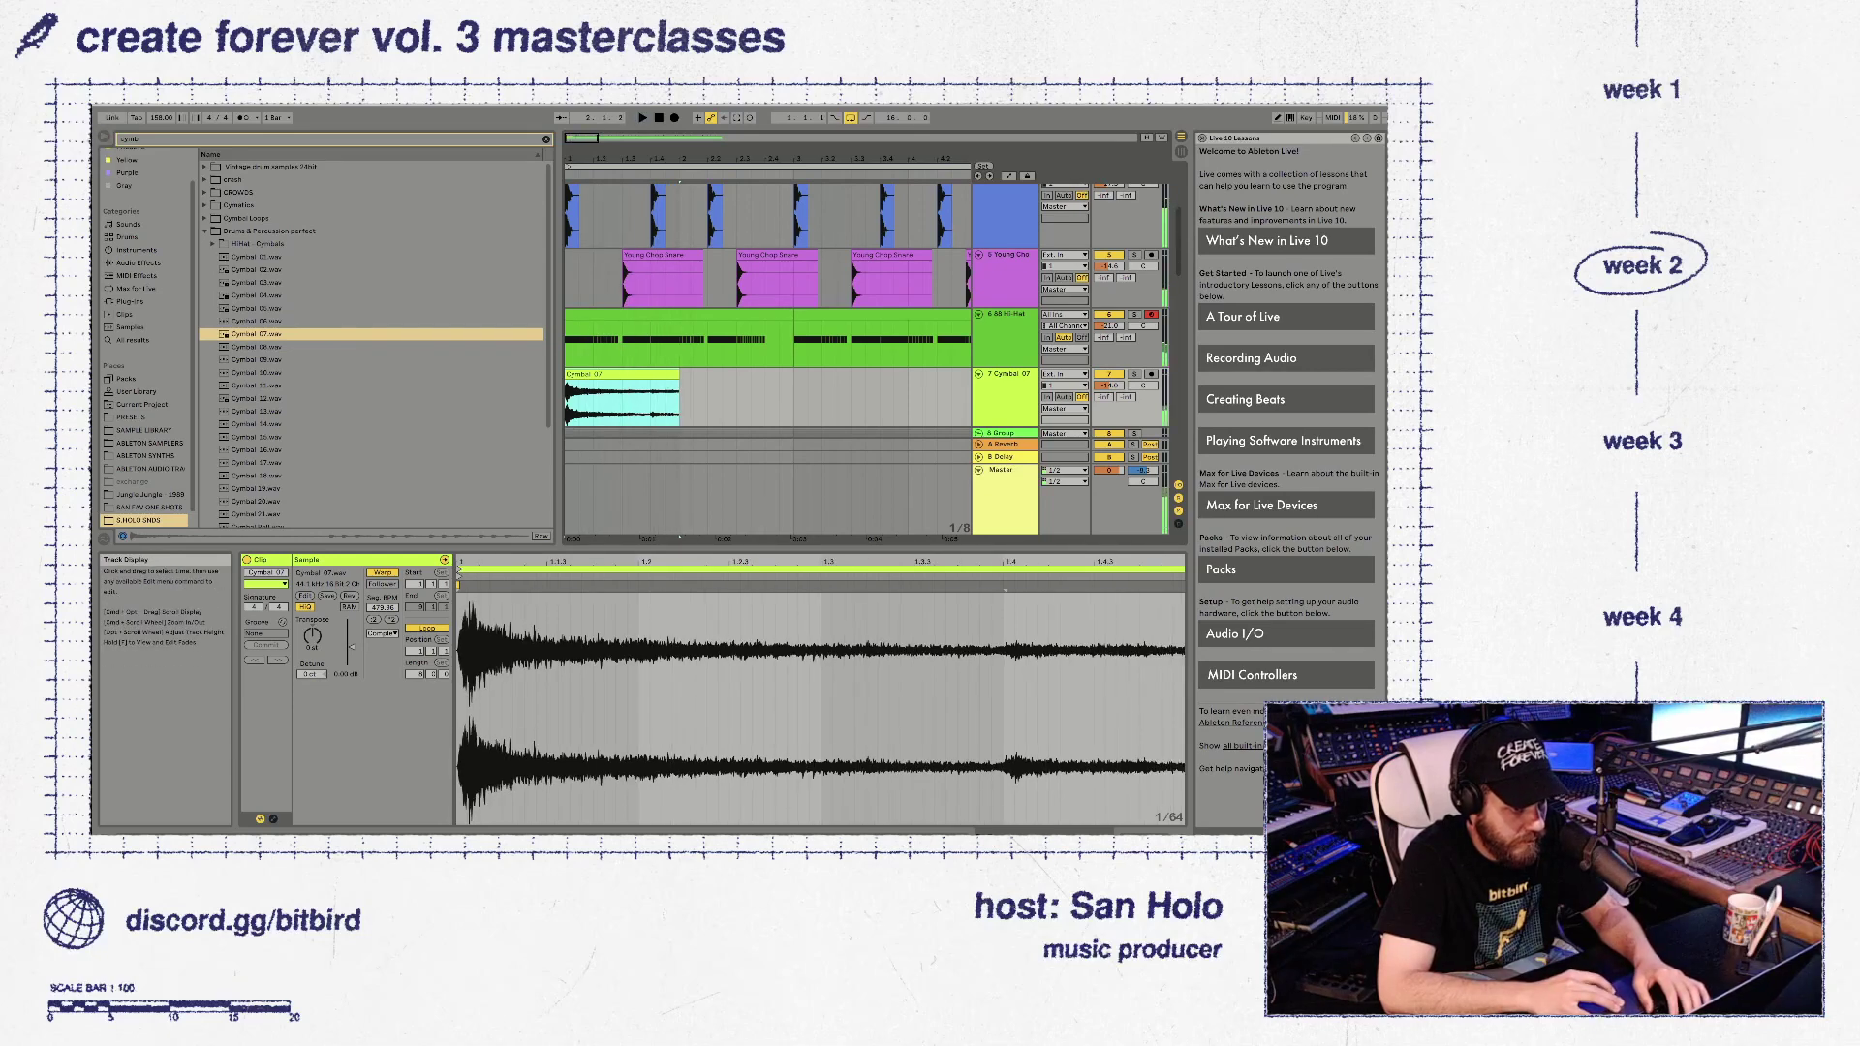
# Shorten the cymbal clip to half a bar and duplicate it repeatedly along the track
pyautogui.moveTo(679, 397); pyautogui.dragTo(622, 398)
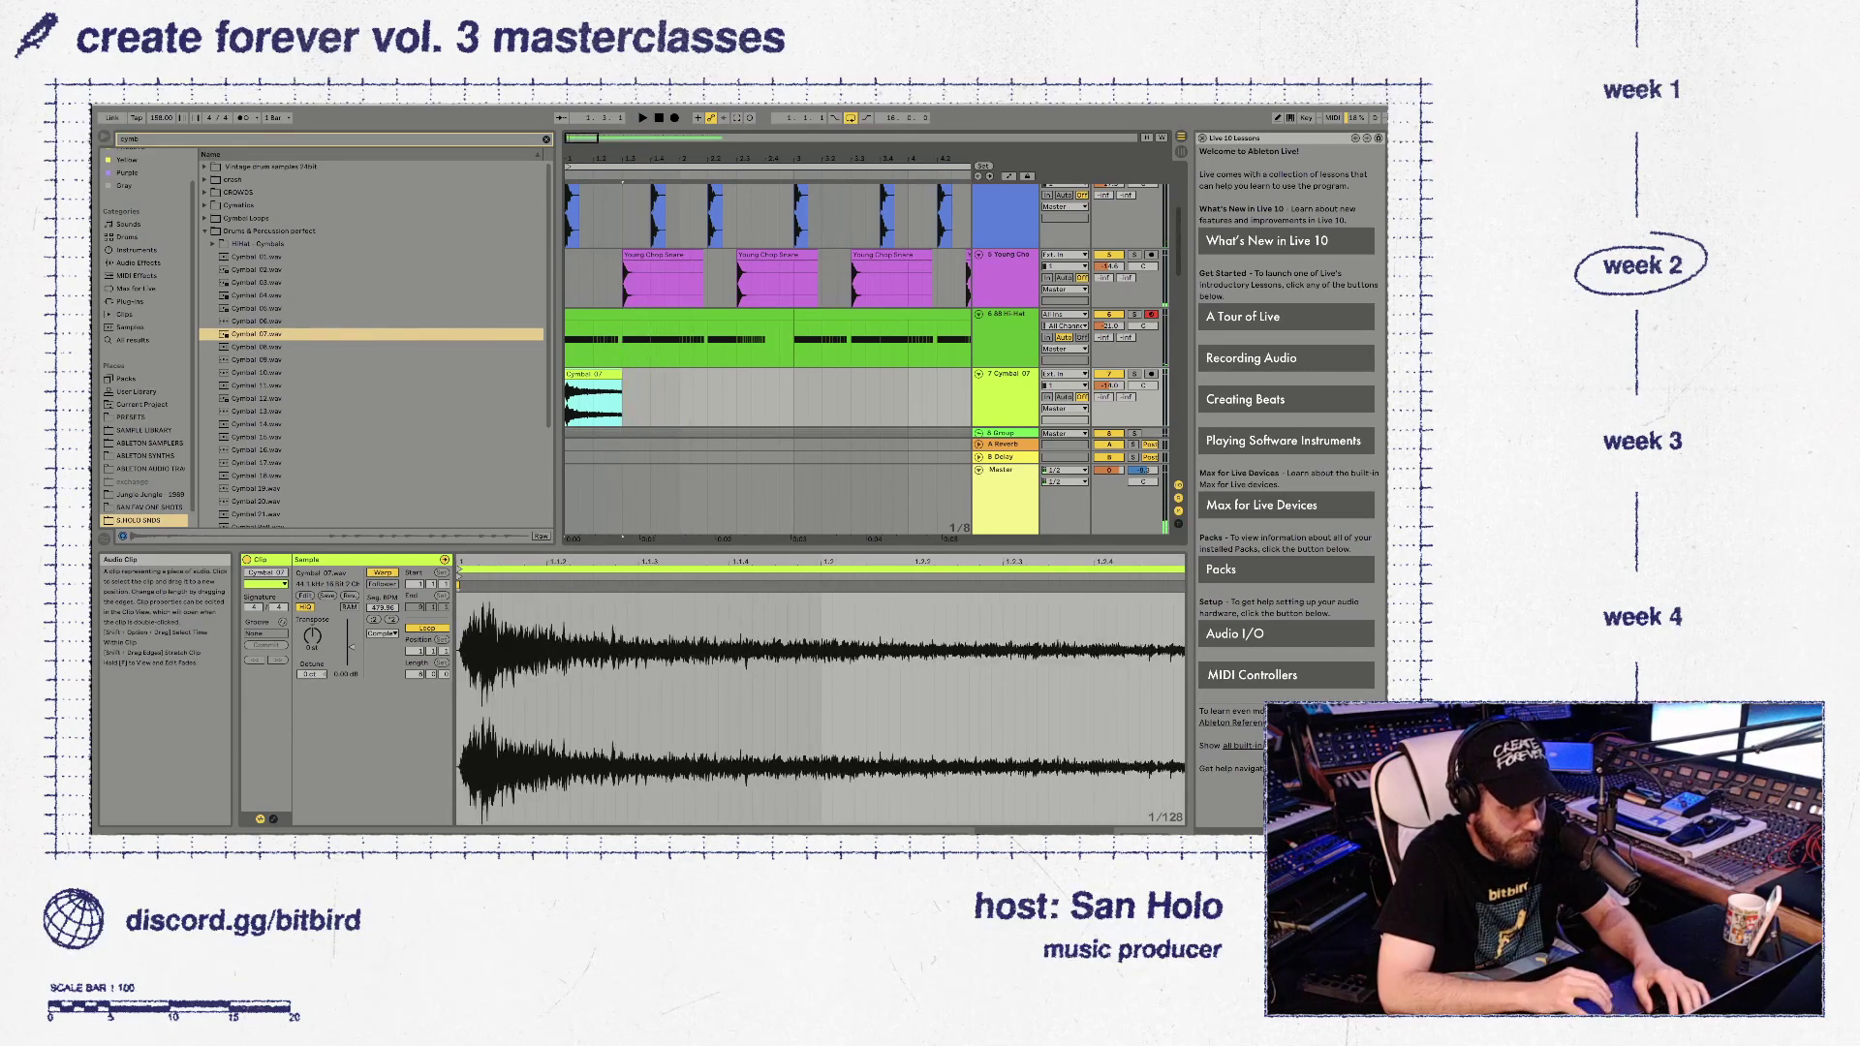
pyautogui.hotkey('ctrl', 'd')
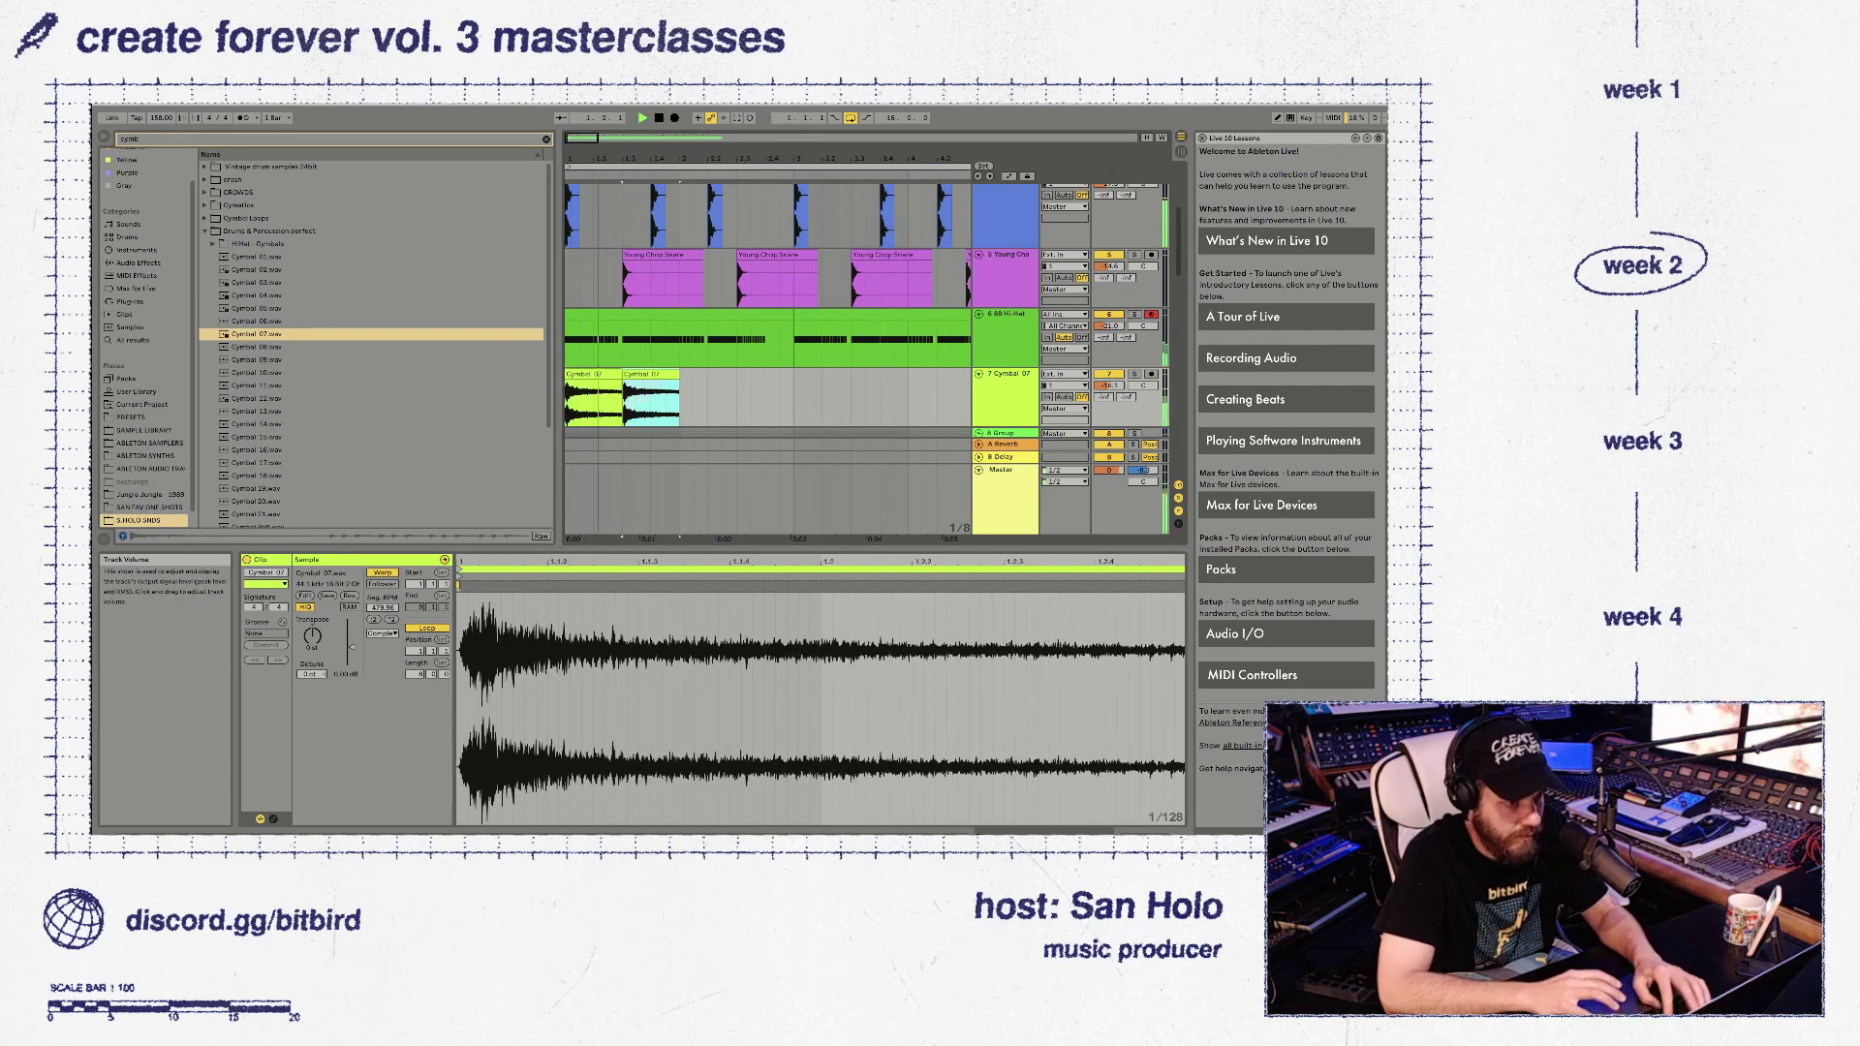
pyautogui.hotkey('ctrl', 'd')
pyautogui.hotkey('ctrl', 'd')
pyautogui.hotkey('ctrl', 'd')
pyautogui.hotkey('ctrl', 'd')
pyautogui.hotkey('ctrl', 'd')
pyautogui.hotkey('ctrl', 'd')
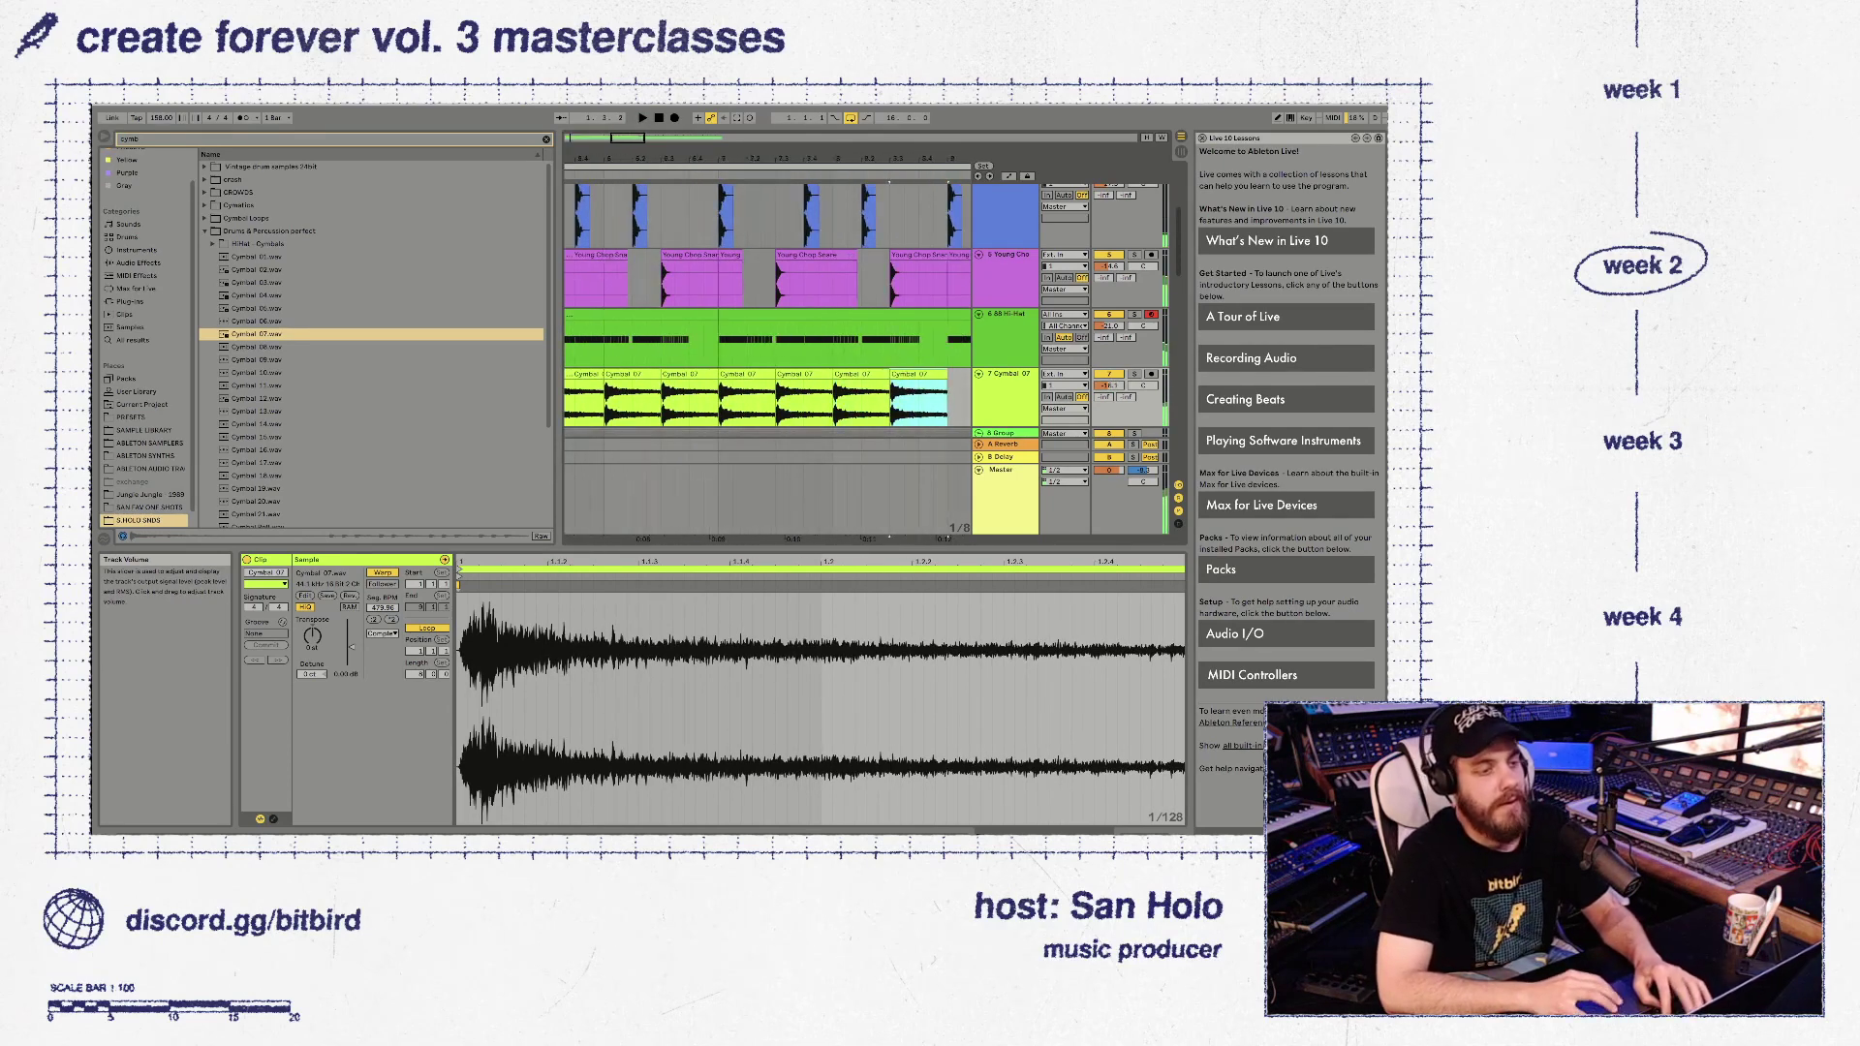
pyautogui.hotkey('ctrl', 'd')
pyautogui.hotkey('ctrl', 'd')
pyautogui.hotkey('ctrl', 'd')
# Duplicate the whole run of cymbal clips so the pattern reaches past bar 16
pyautogui.press('w')
pyautogui.scroll(-1, 1100, 385)
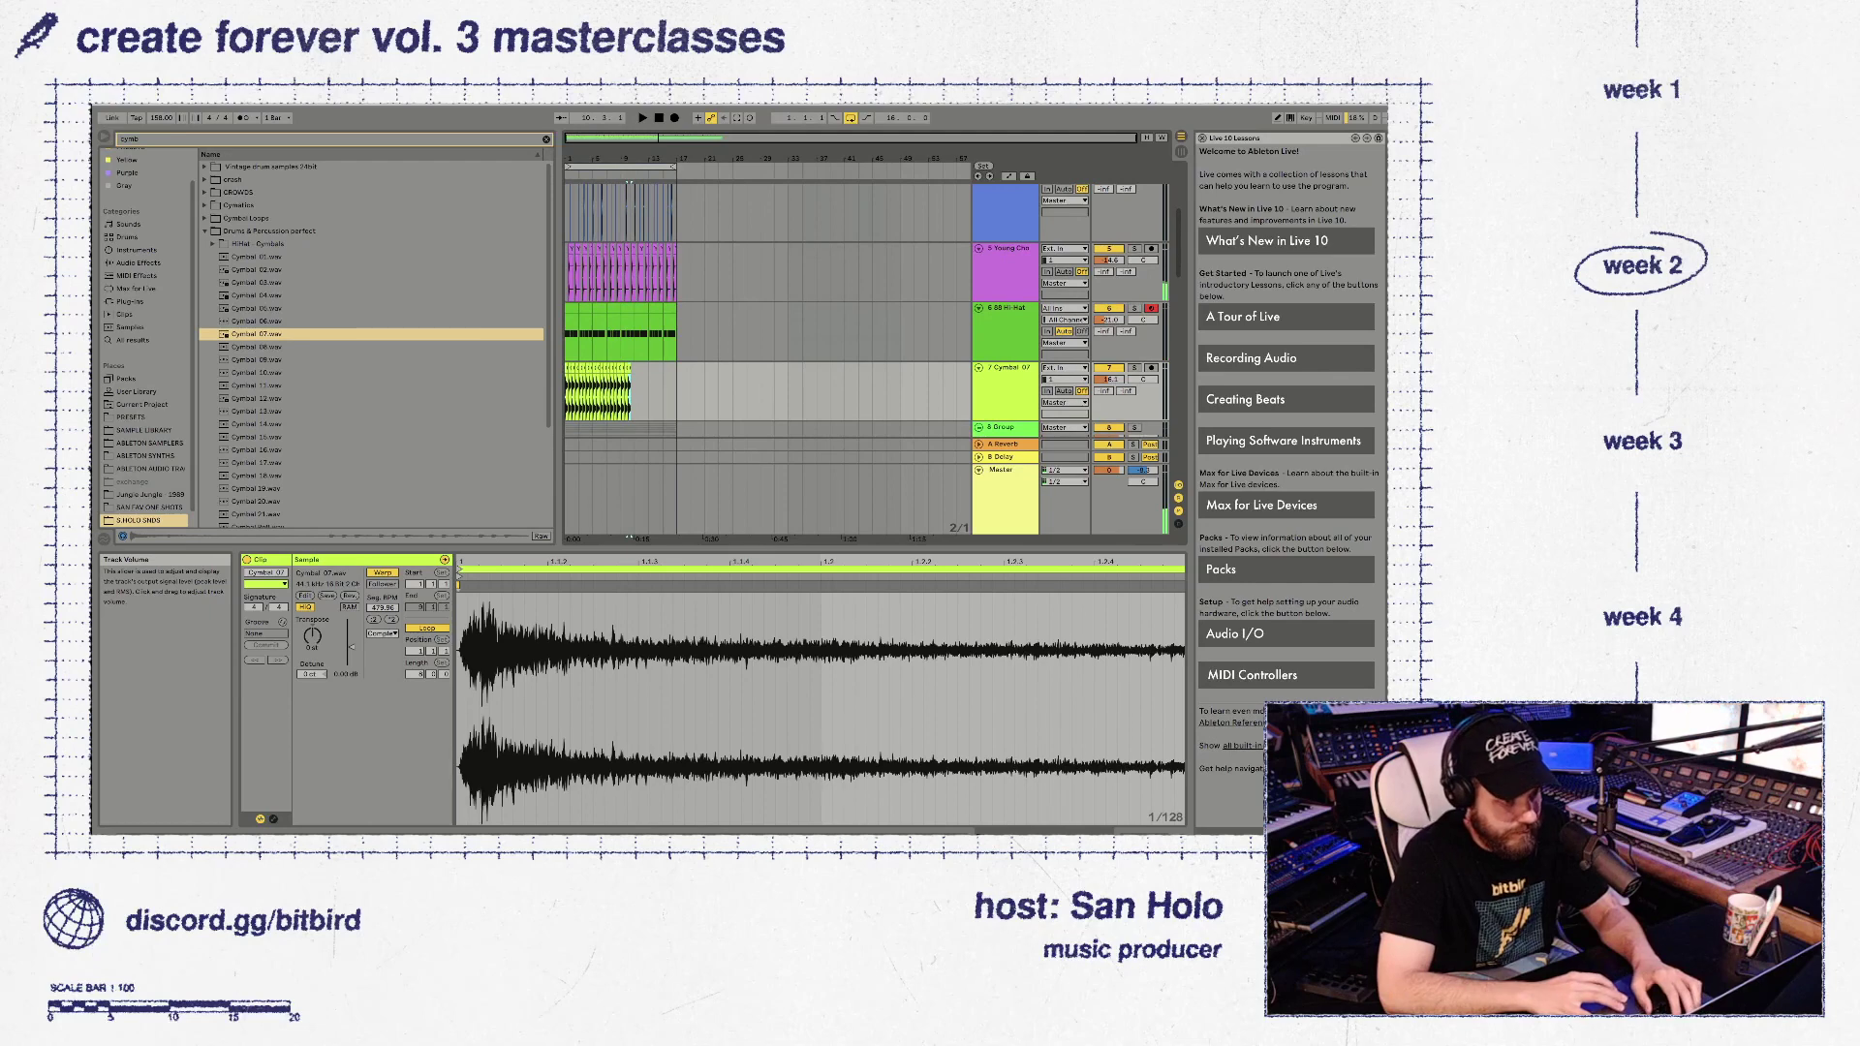
pyautogui.click(568, 368)
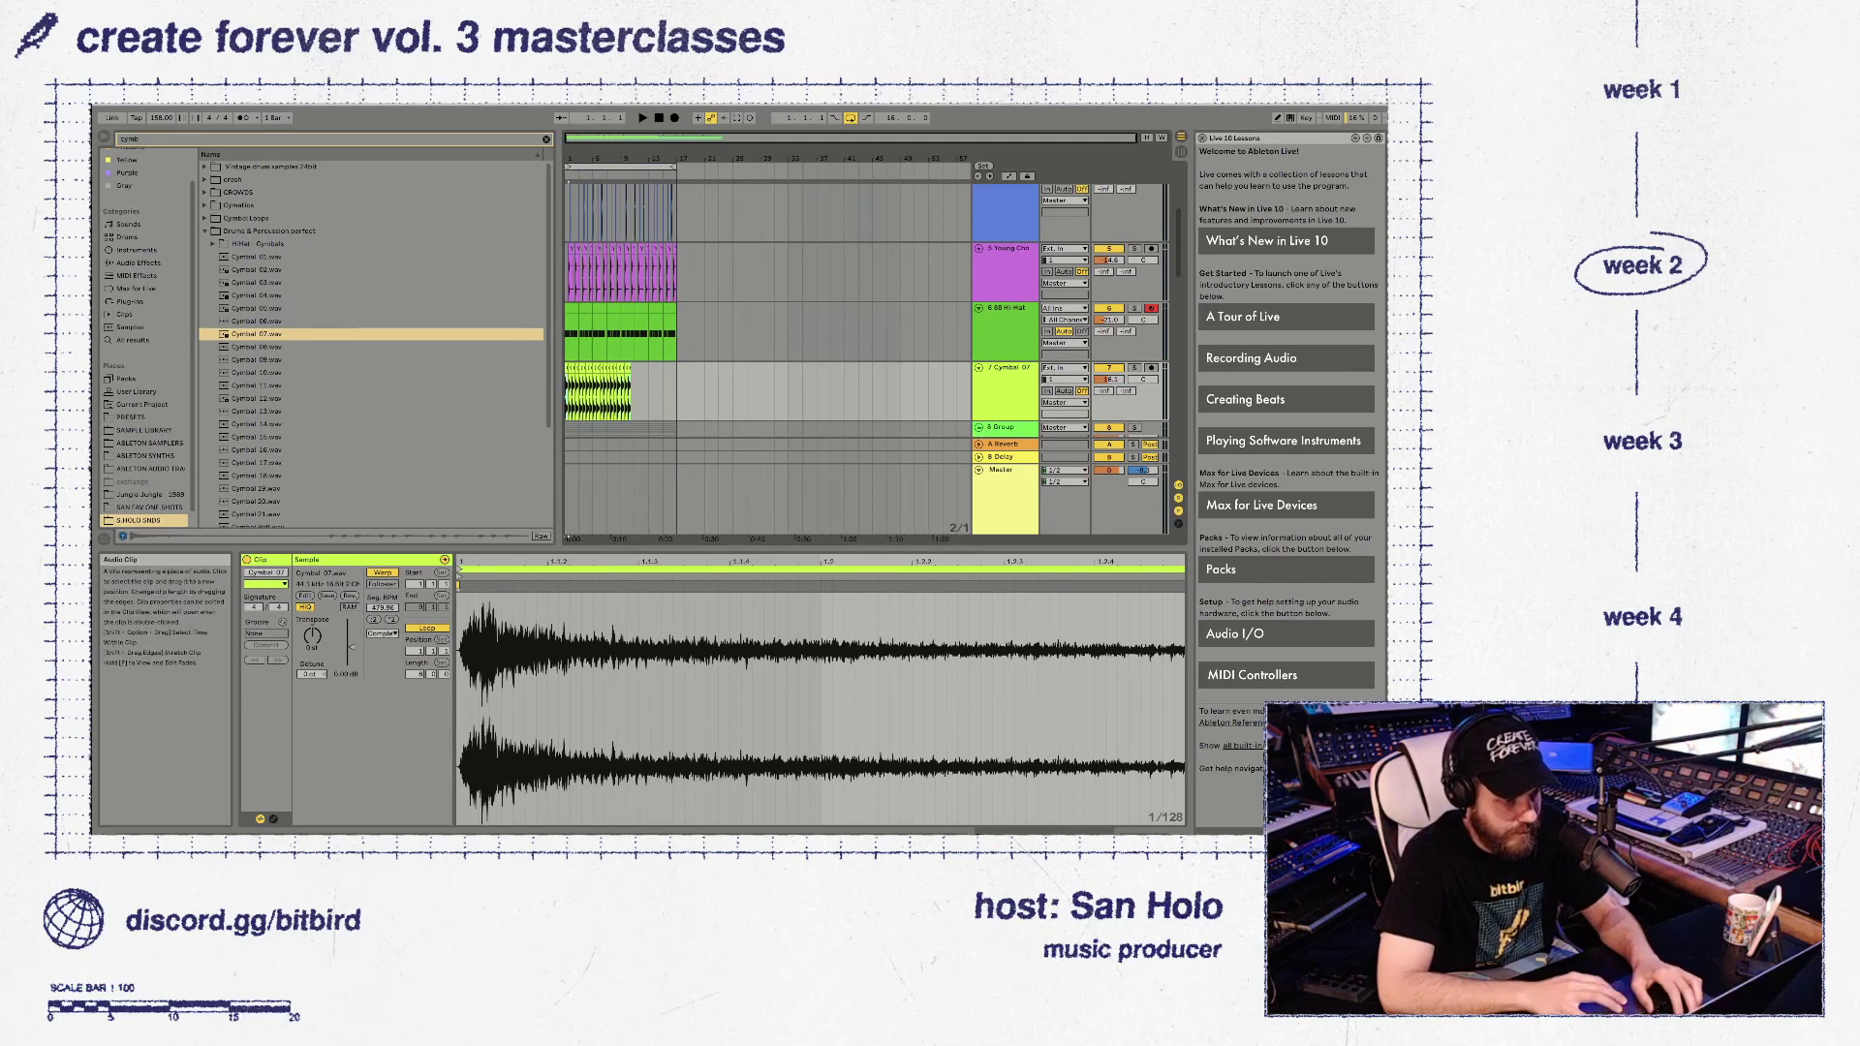
pyautogui.hotkey('ctrl', 'd')
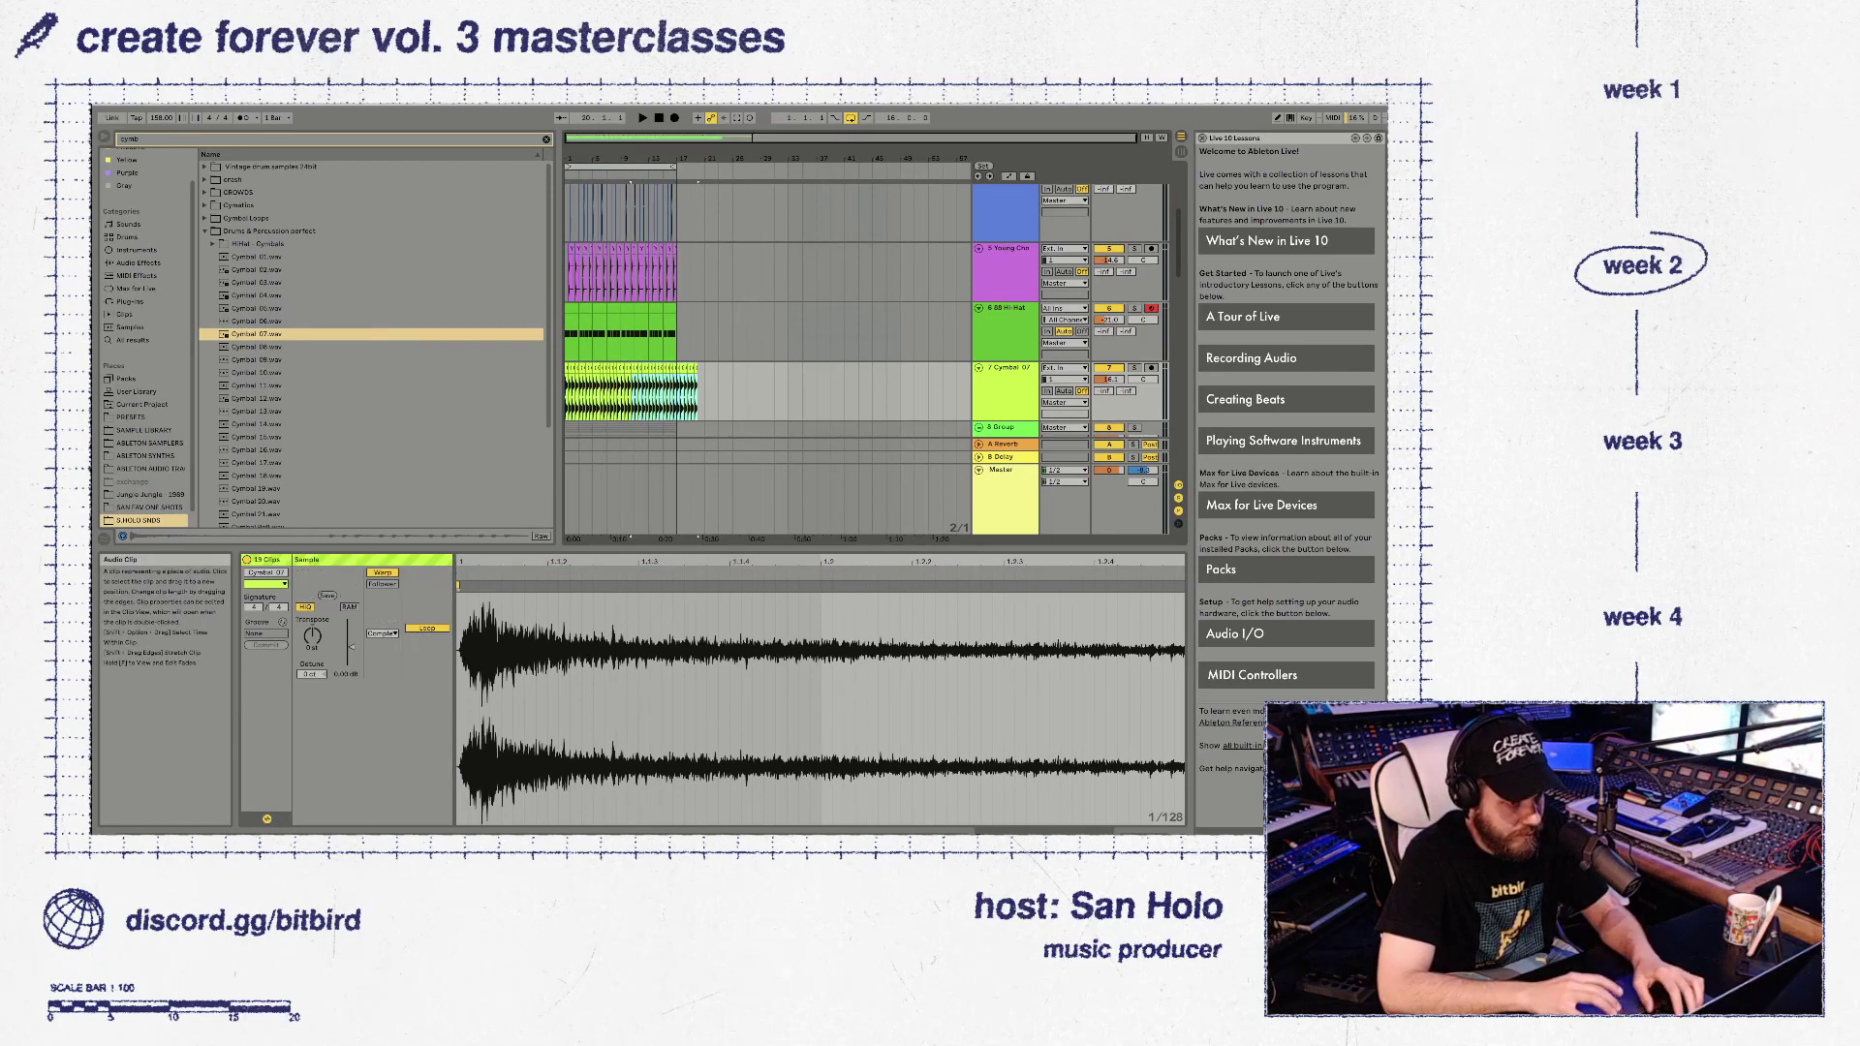
# Lower the cymbal track's volume during playback and adjust the transposition of all its clips together
pyautogui.press('space')
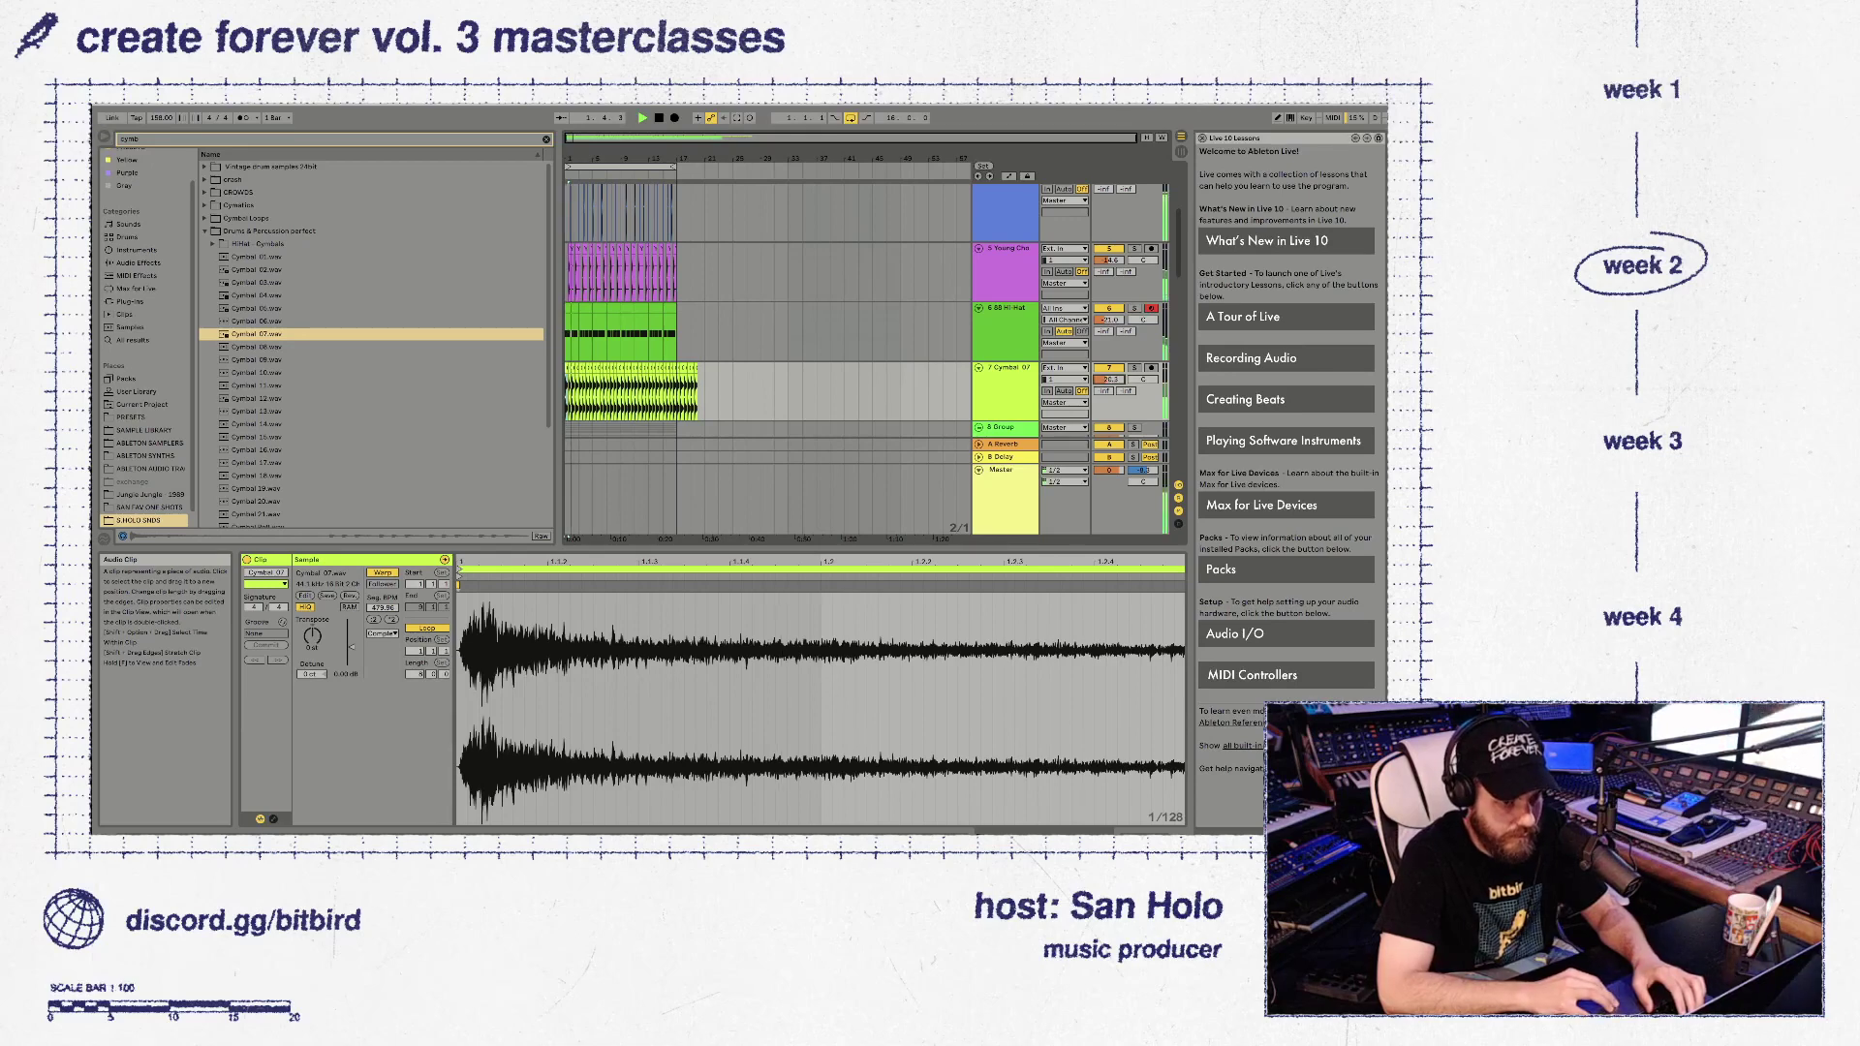
pyautogui.moveTo(1107, 379); pyautogui.dragTo(1107, 391)
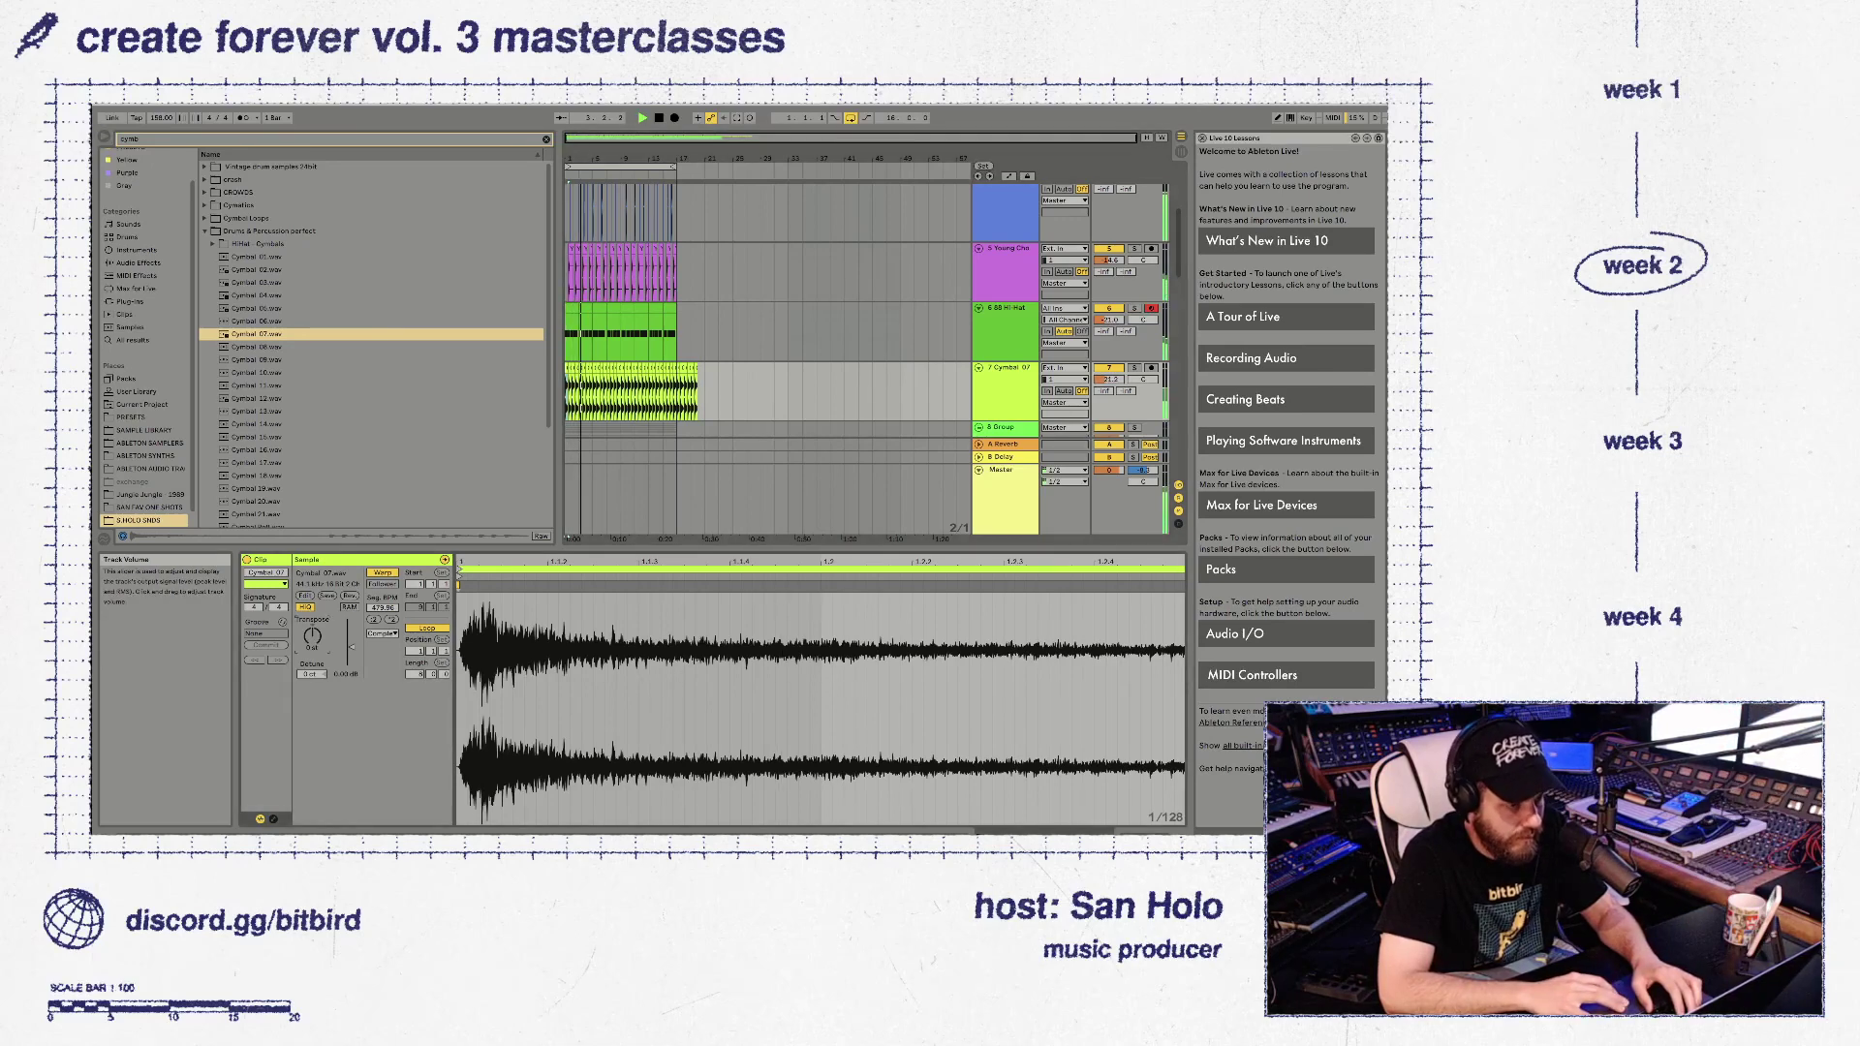
pyautogui.moveTo(704, 392); pyautogui.dragTo(594, 392)
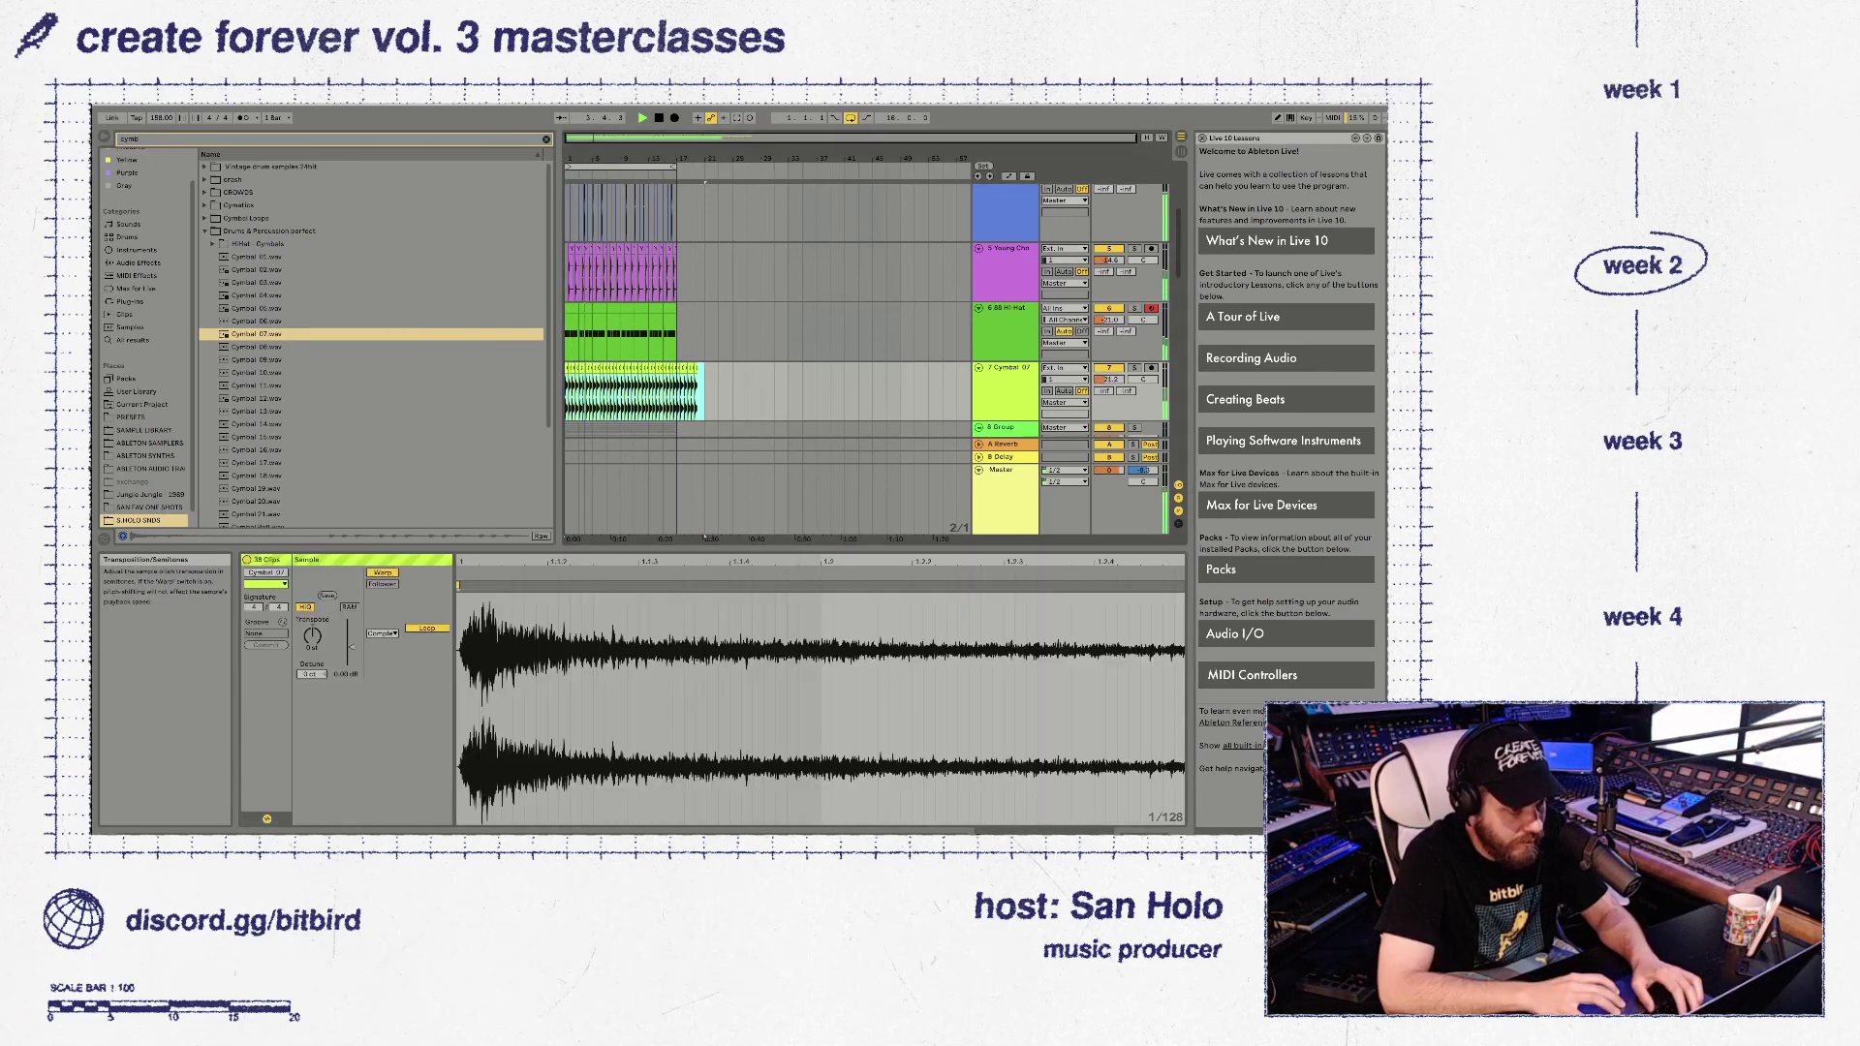
pyautogui.press('space')
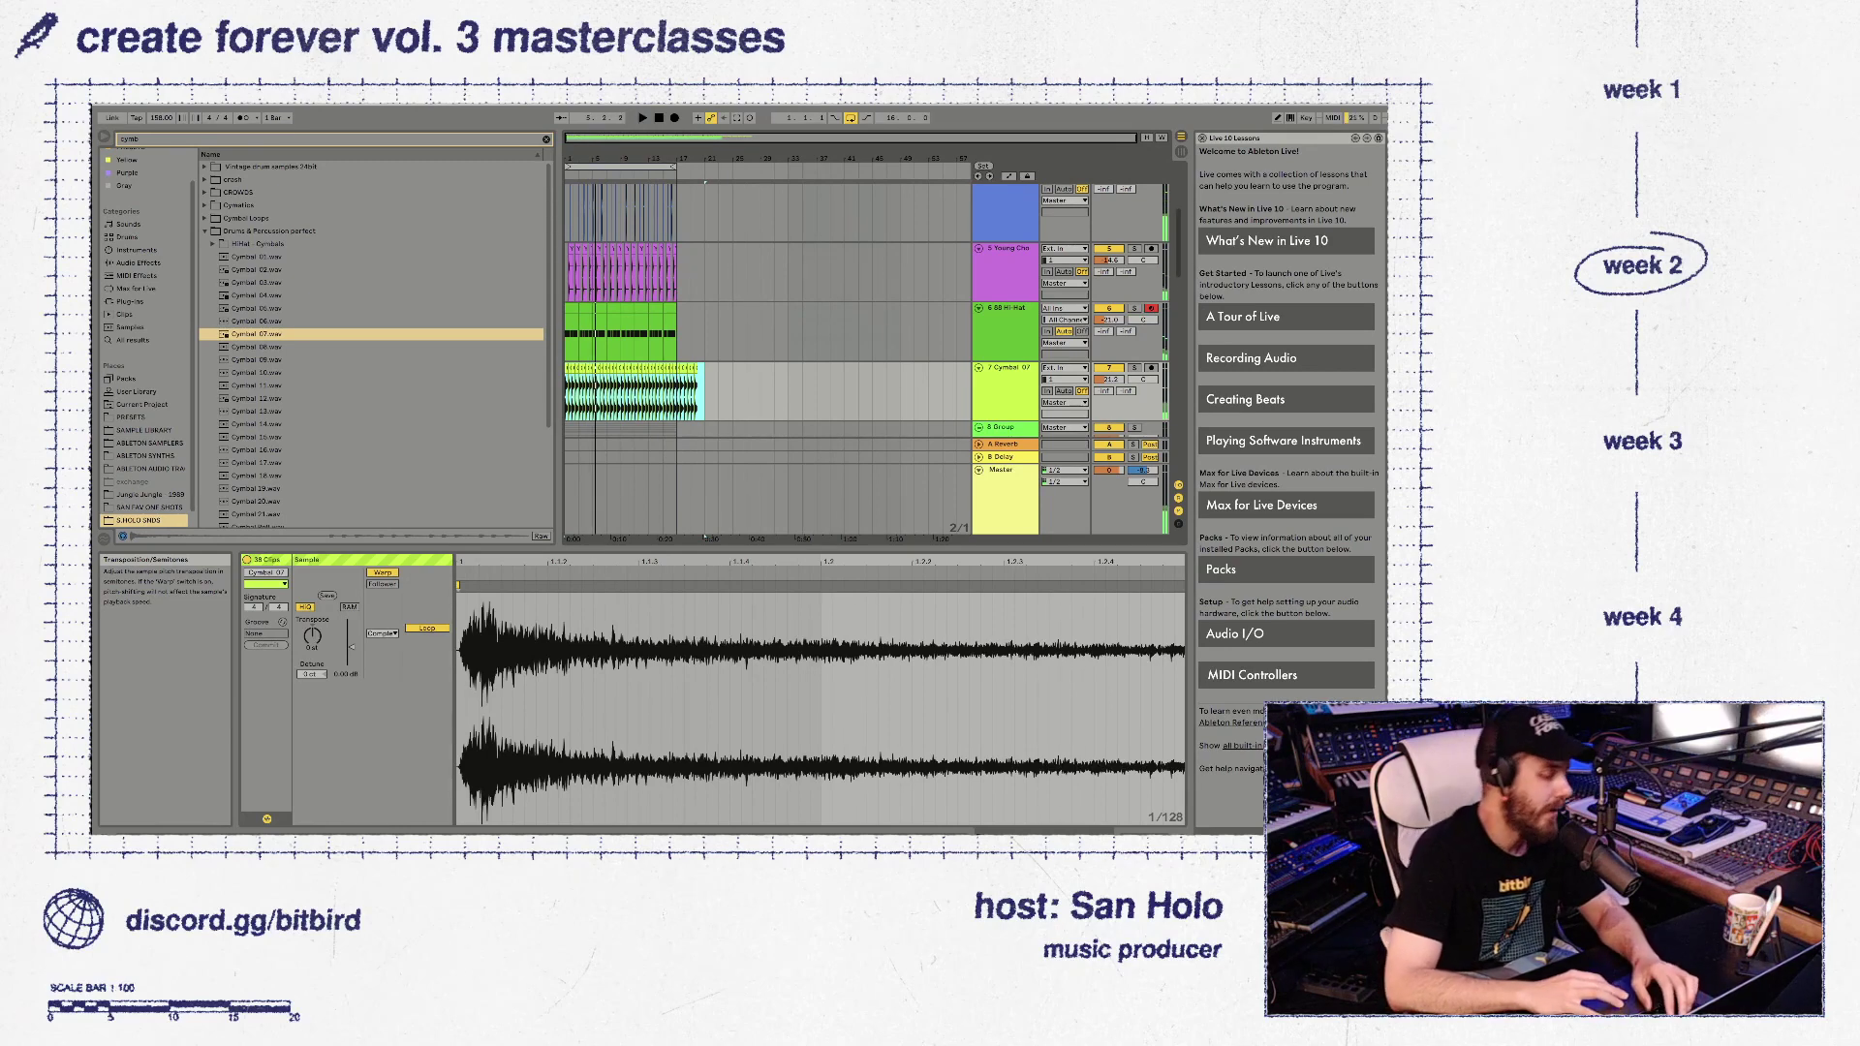
pyautogui.moveTo(312, 636); pyautogui.dragTo(312, 625)
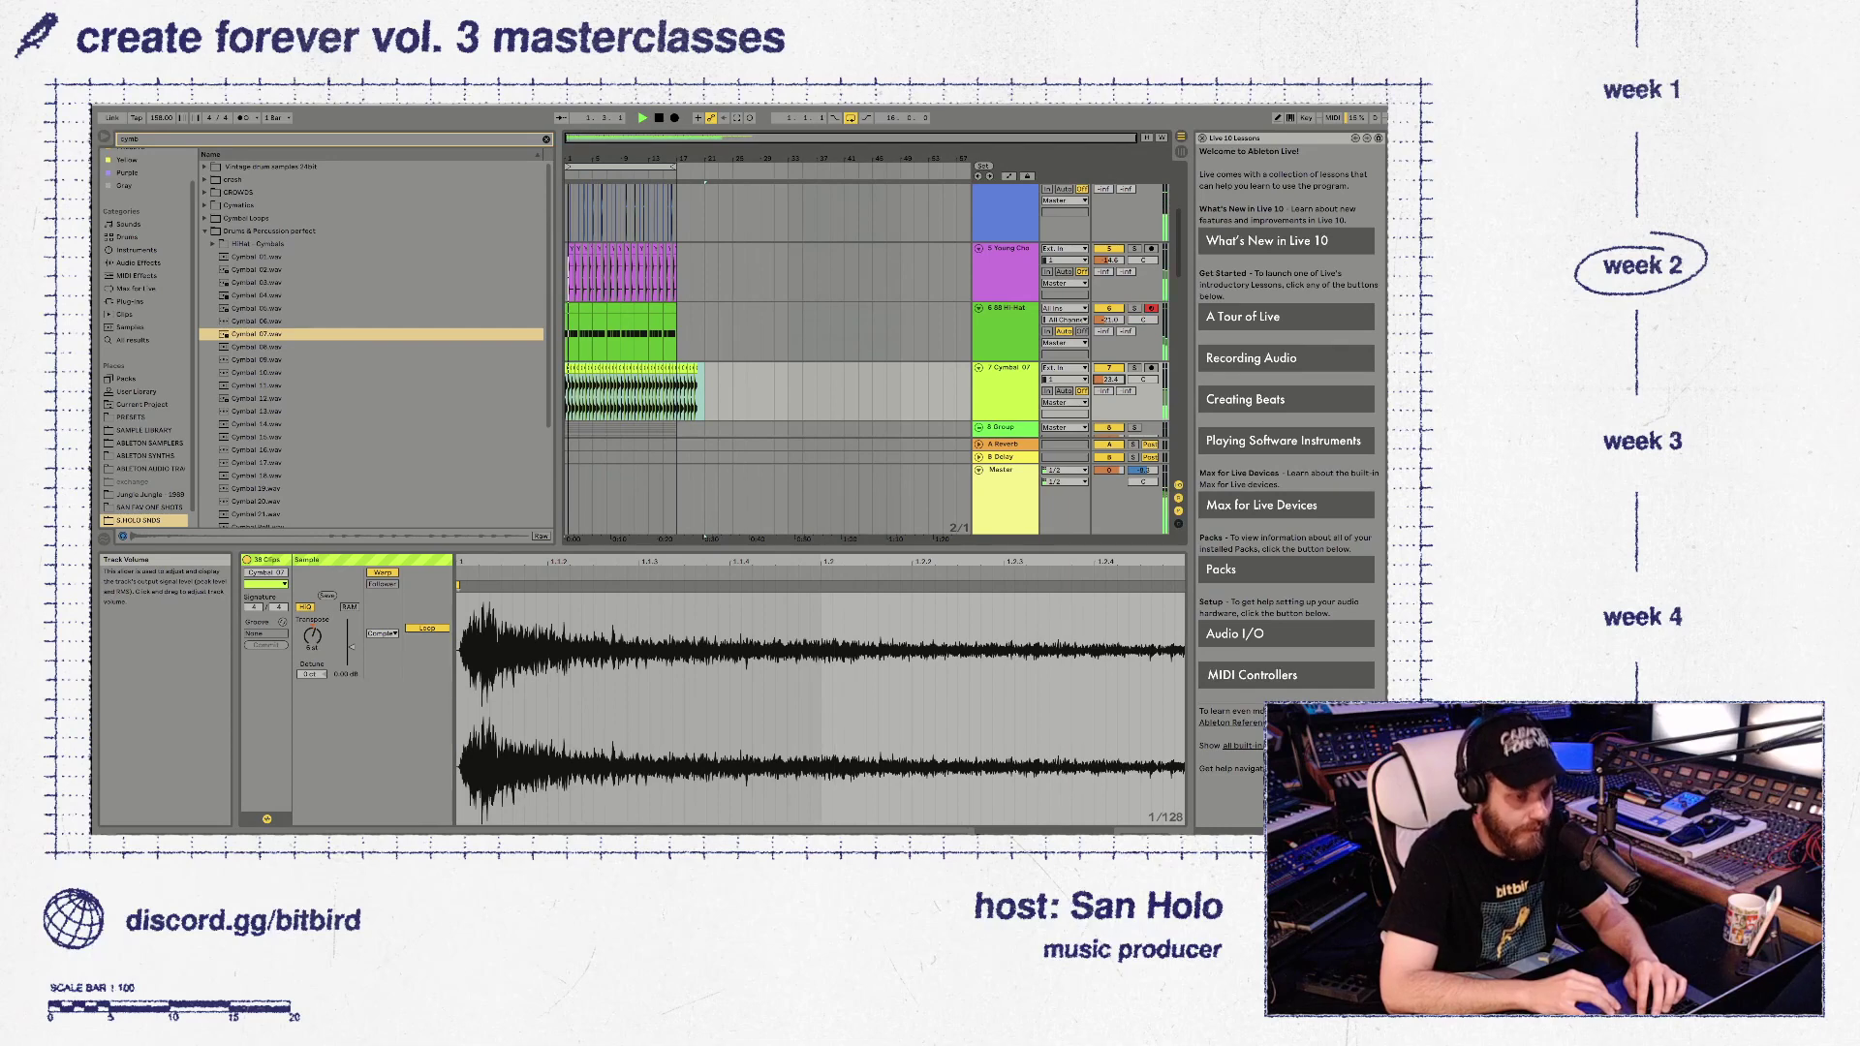
pyautogui.moveTo(1108, 379); pyautogui.dragTo(1108, 390)
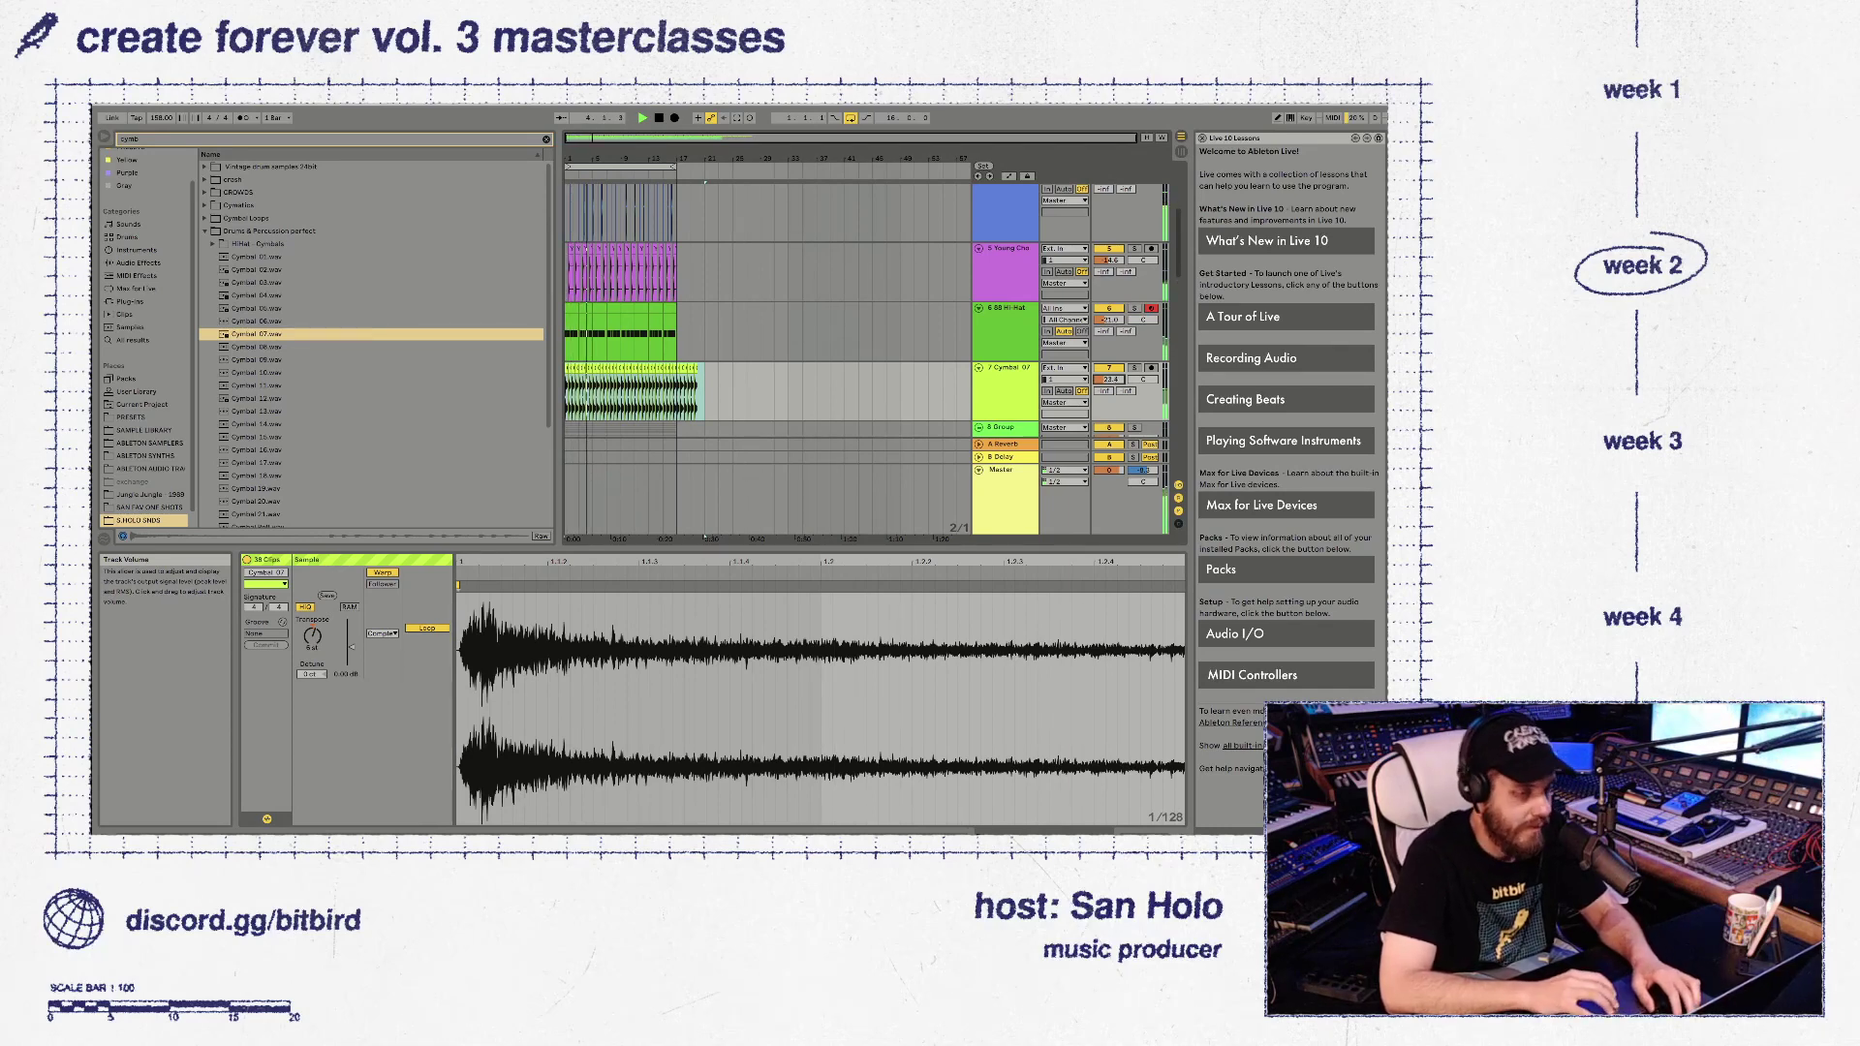
# Add a Saturator audio effect to the Master track
pyautogui.scroll(5, 705, 182)
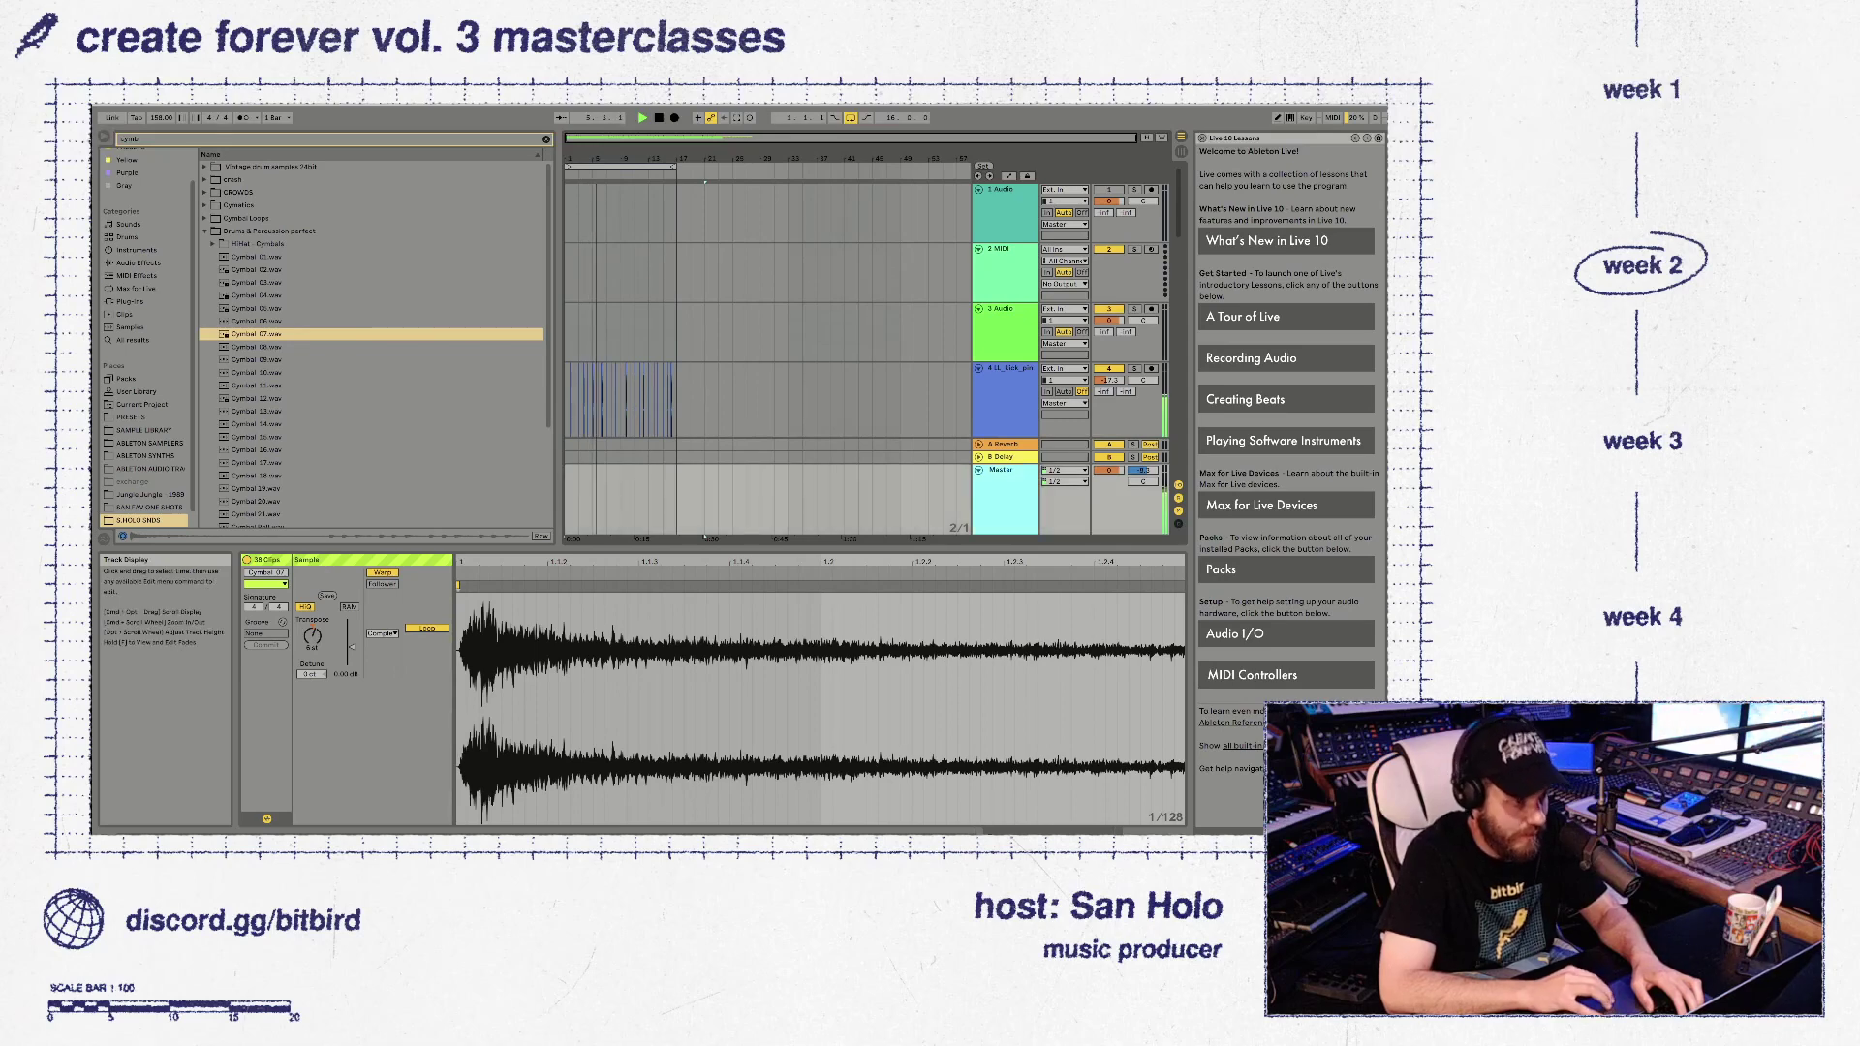
pyautogui.hotkey('shift', 'Tab')
pyautogui.press('super+f')
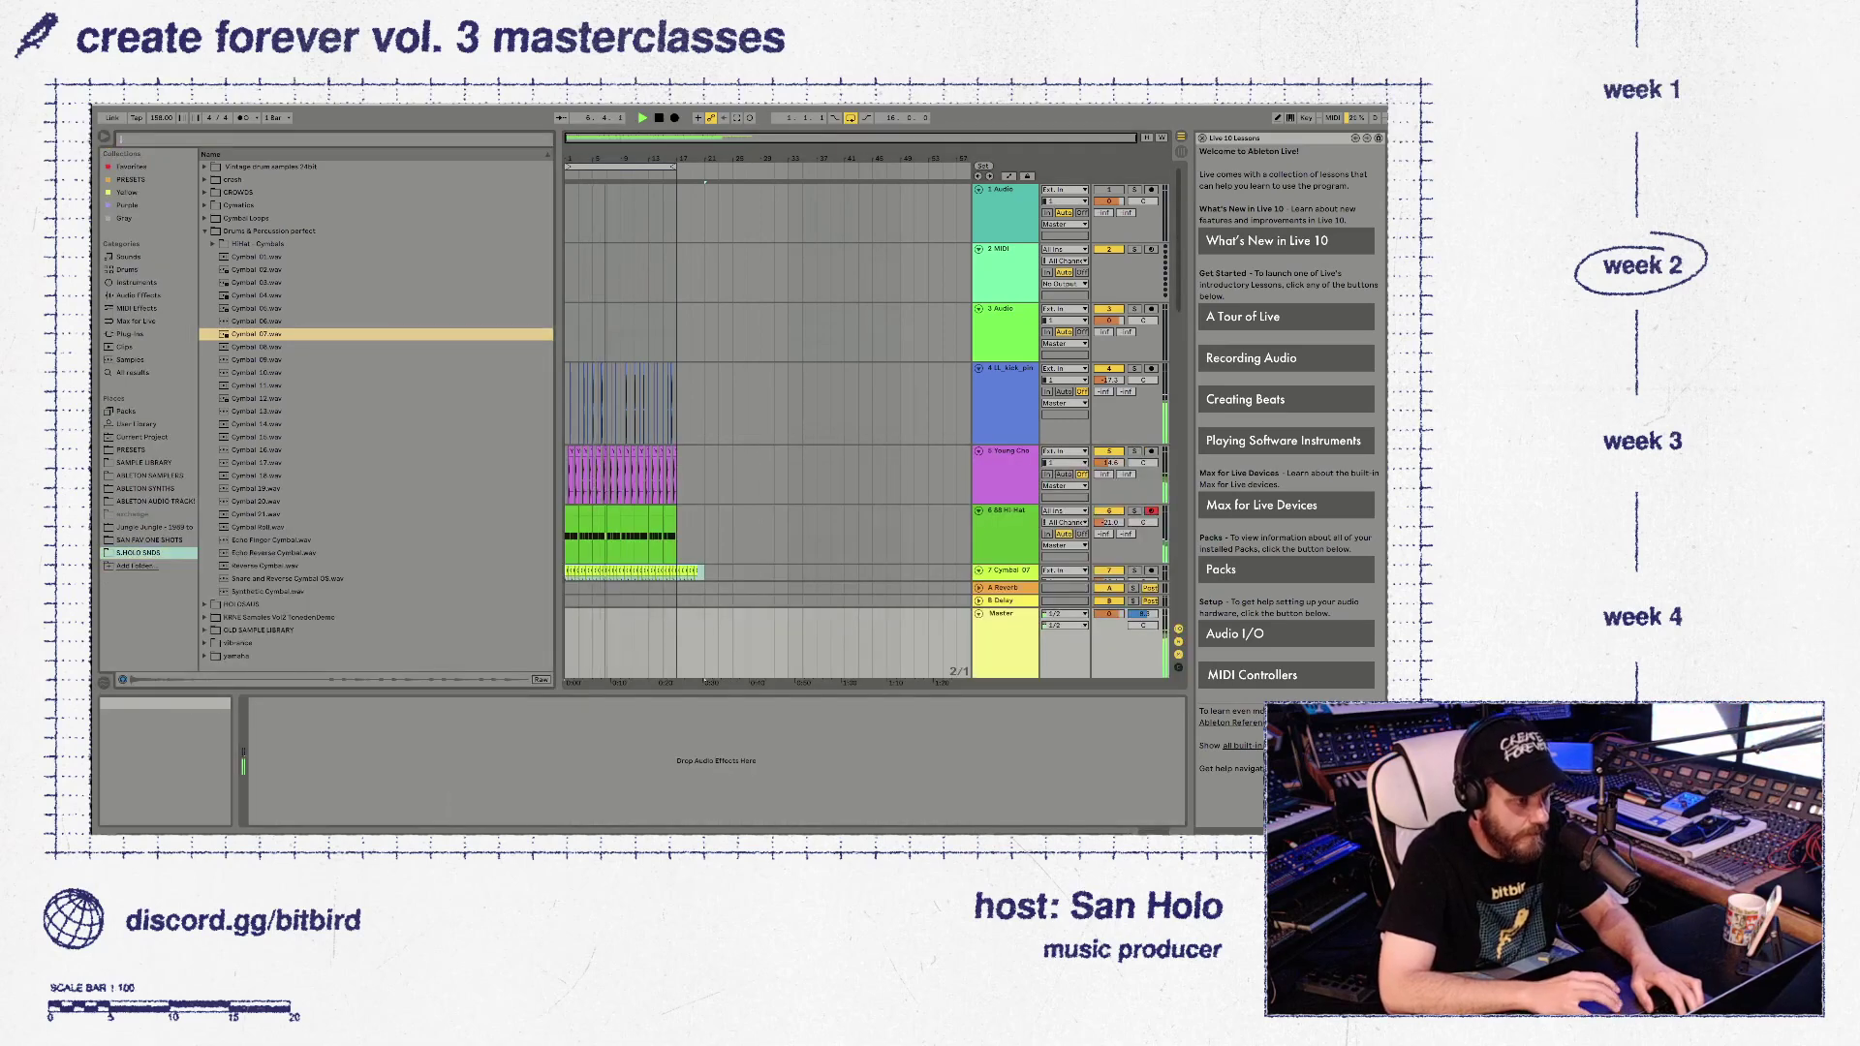
pyautogui.click(138, 296)
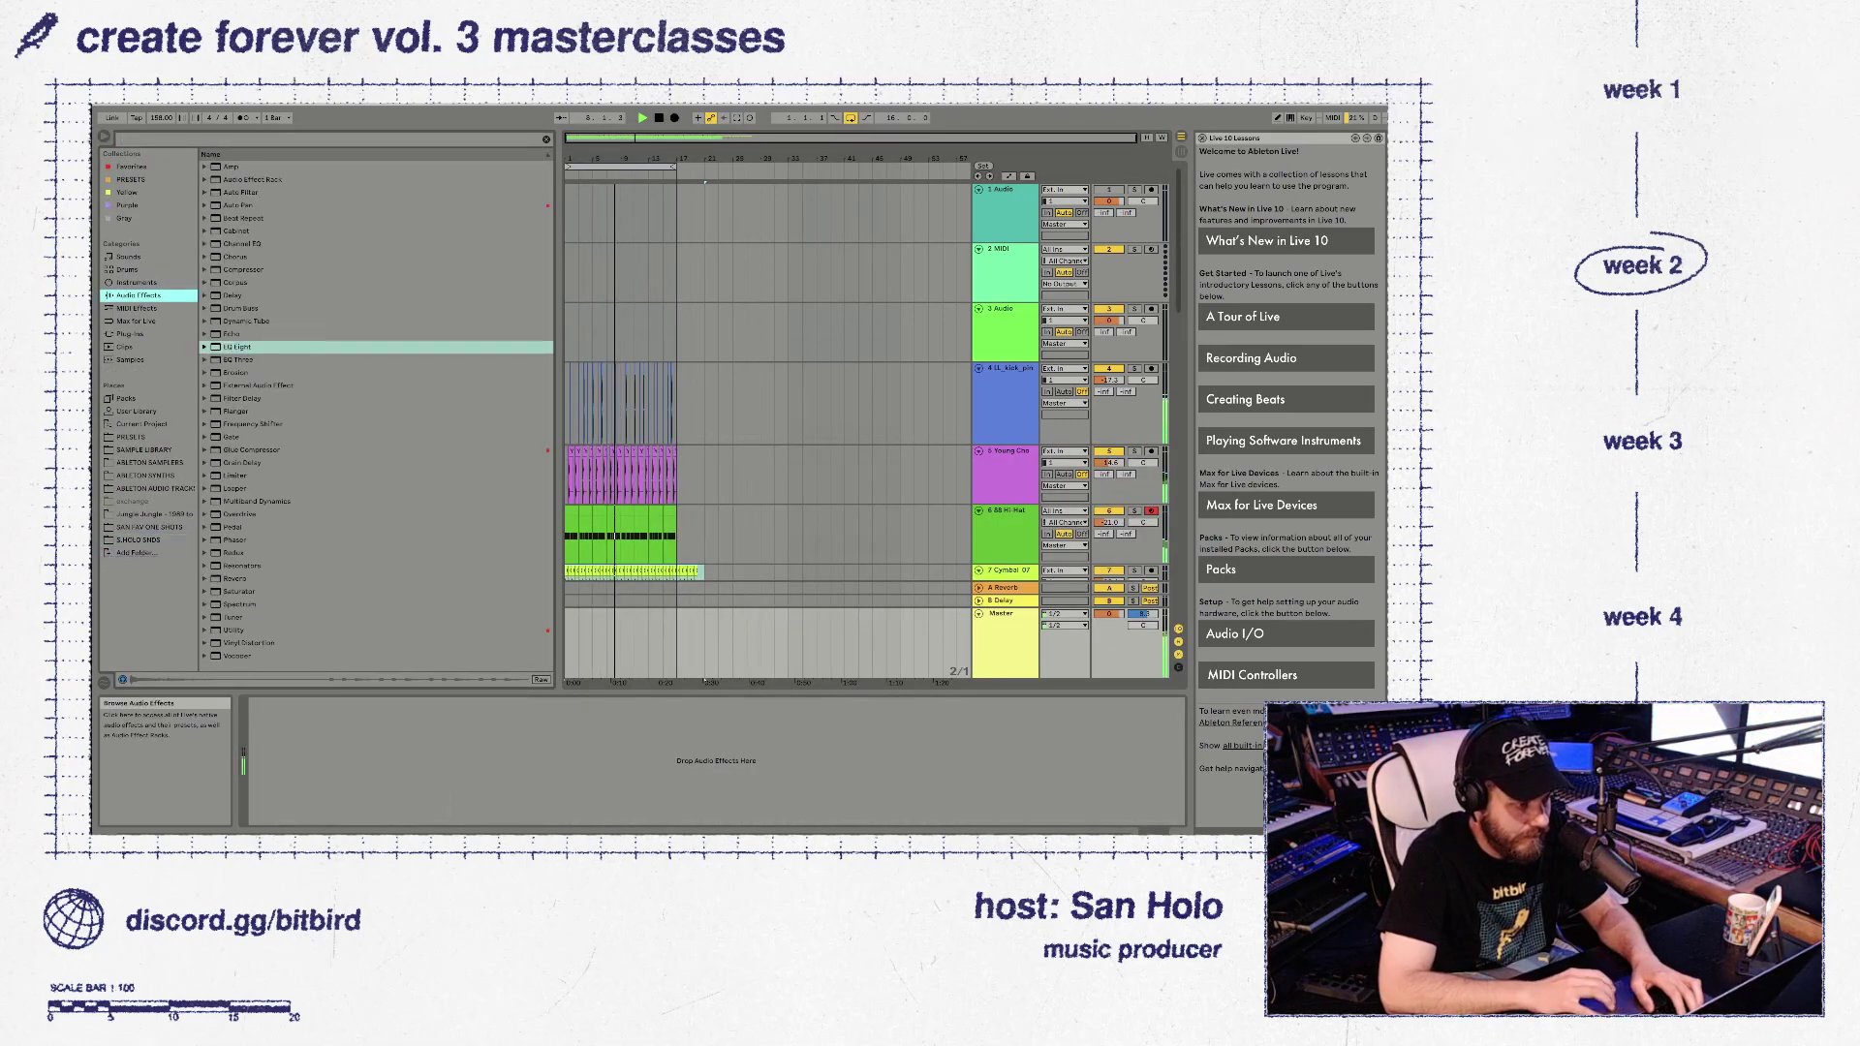
pyautogui.doubleClick(239, 591)
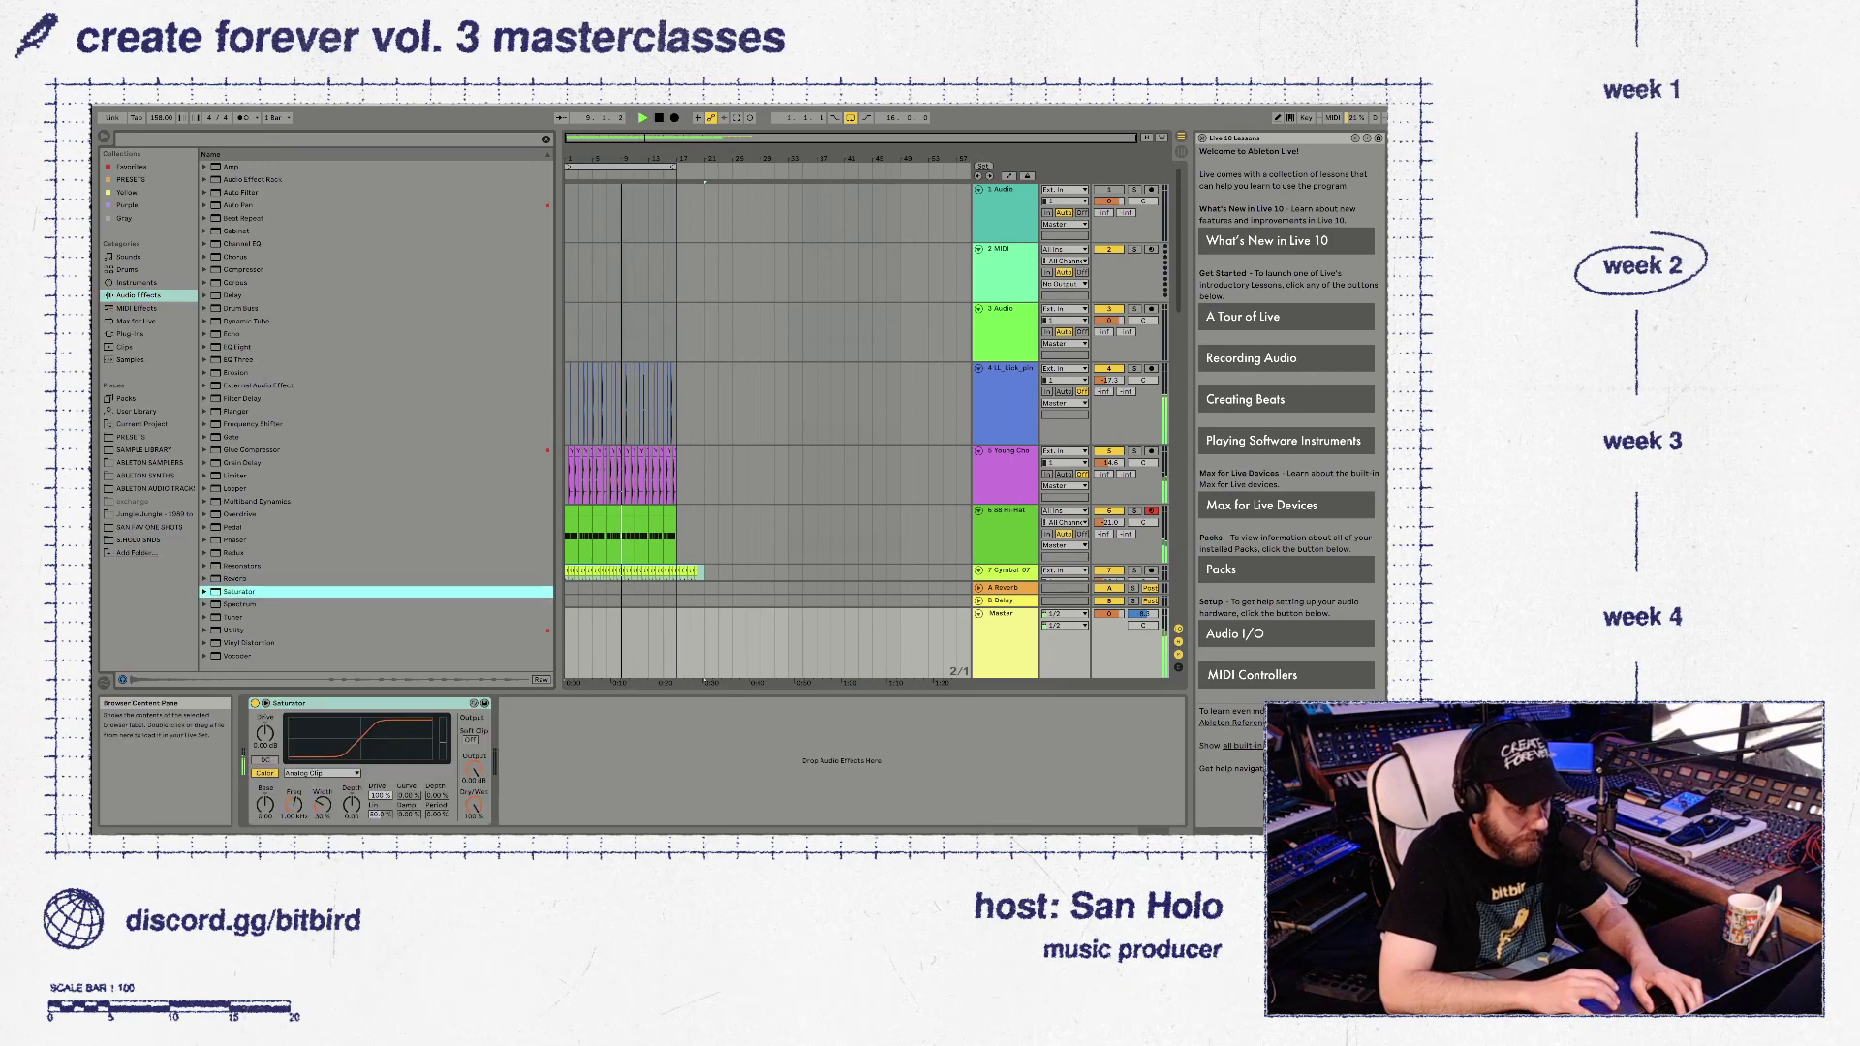
# Raise the Saturator's drive and lower its output level to compensate while the track plays
pyautogui.moveTo(264, 733); pyautogui.dragTo(264, 708)
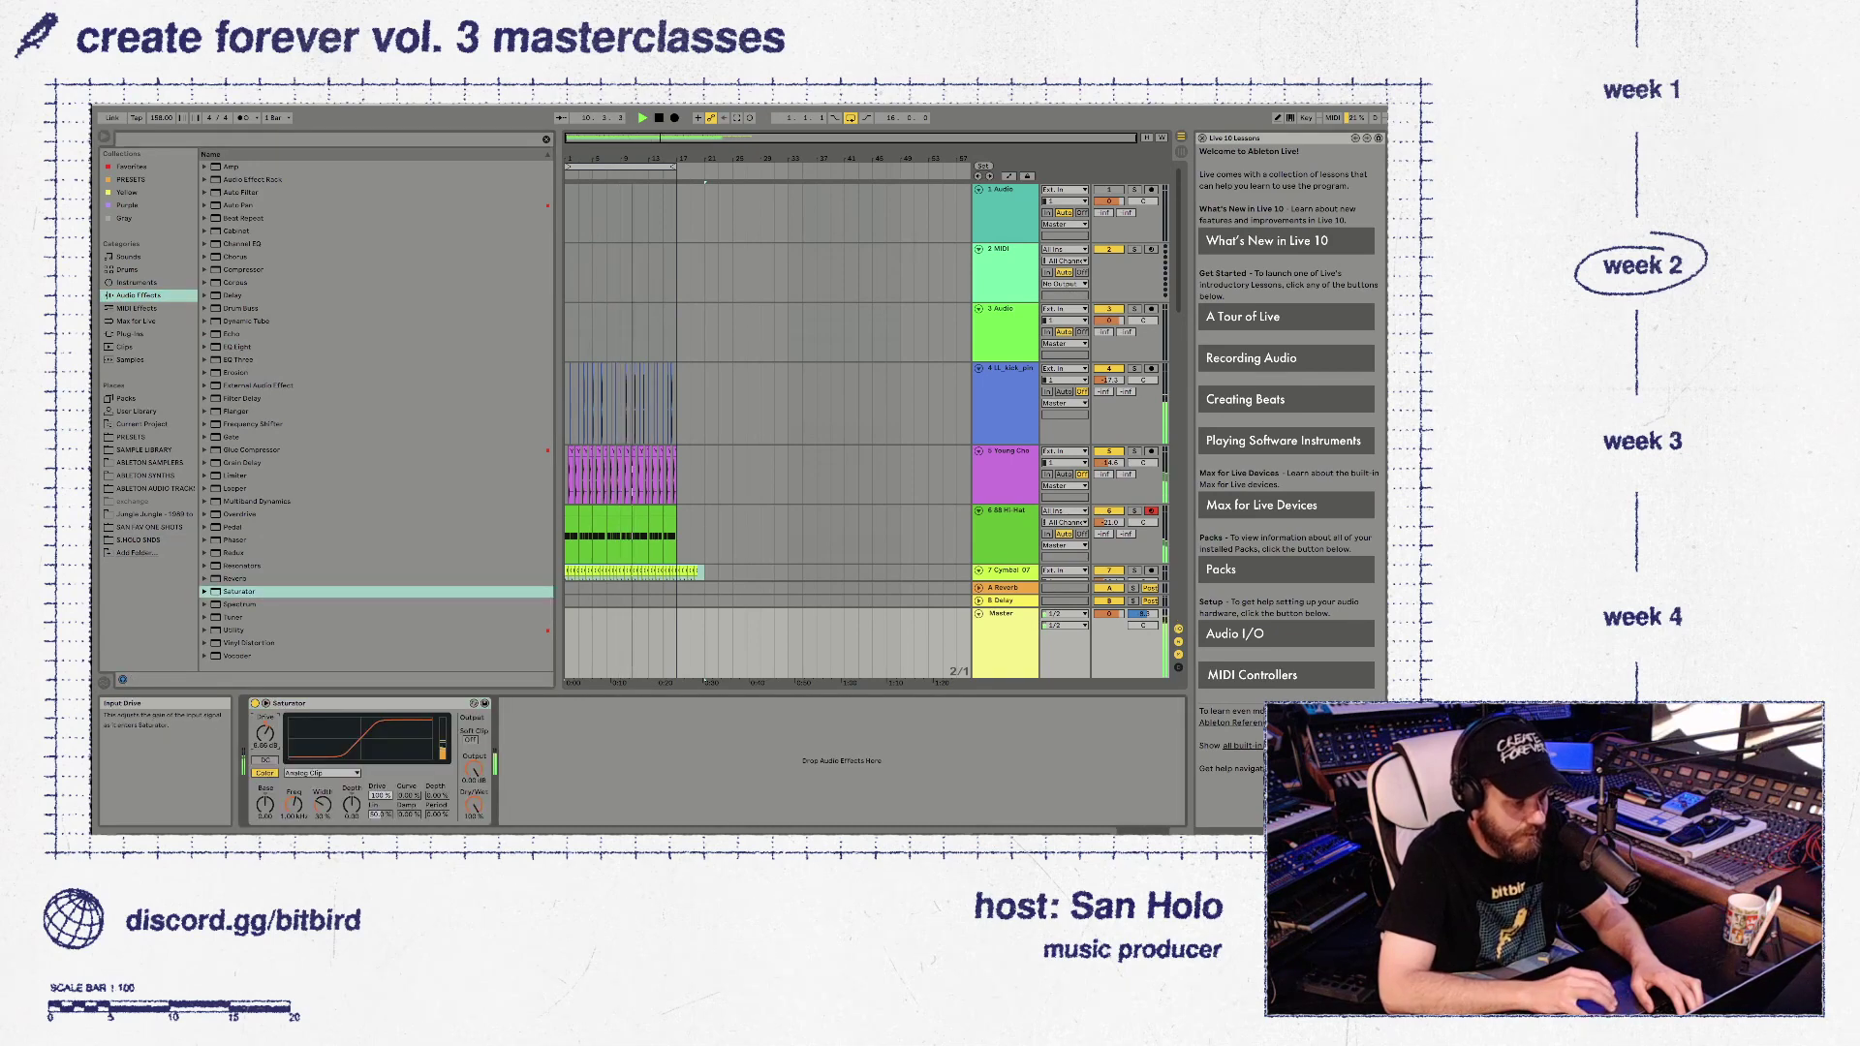
pyautogui.moveTo(473, 768); pyautogui.dragTo(472, 785)
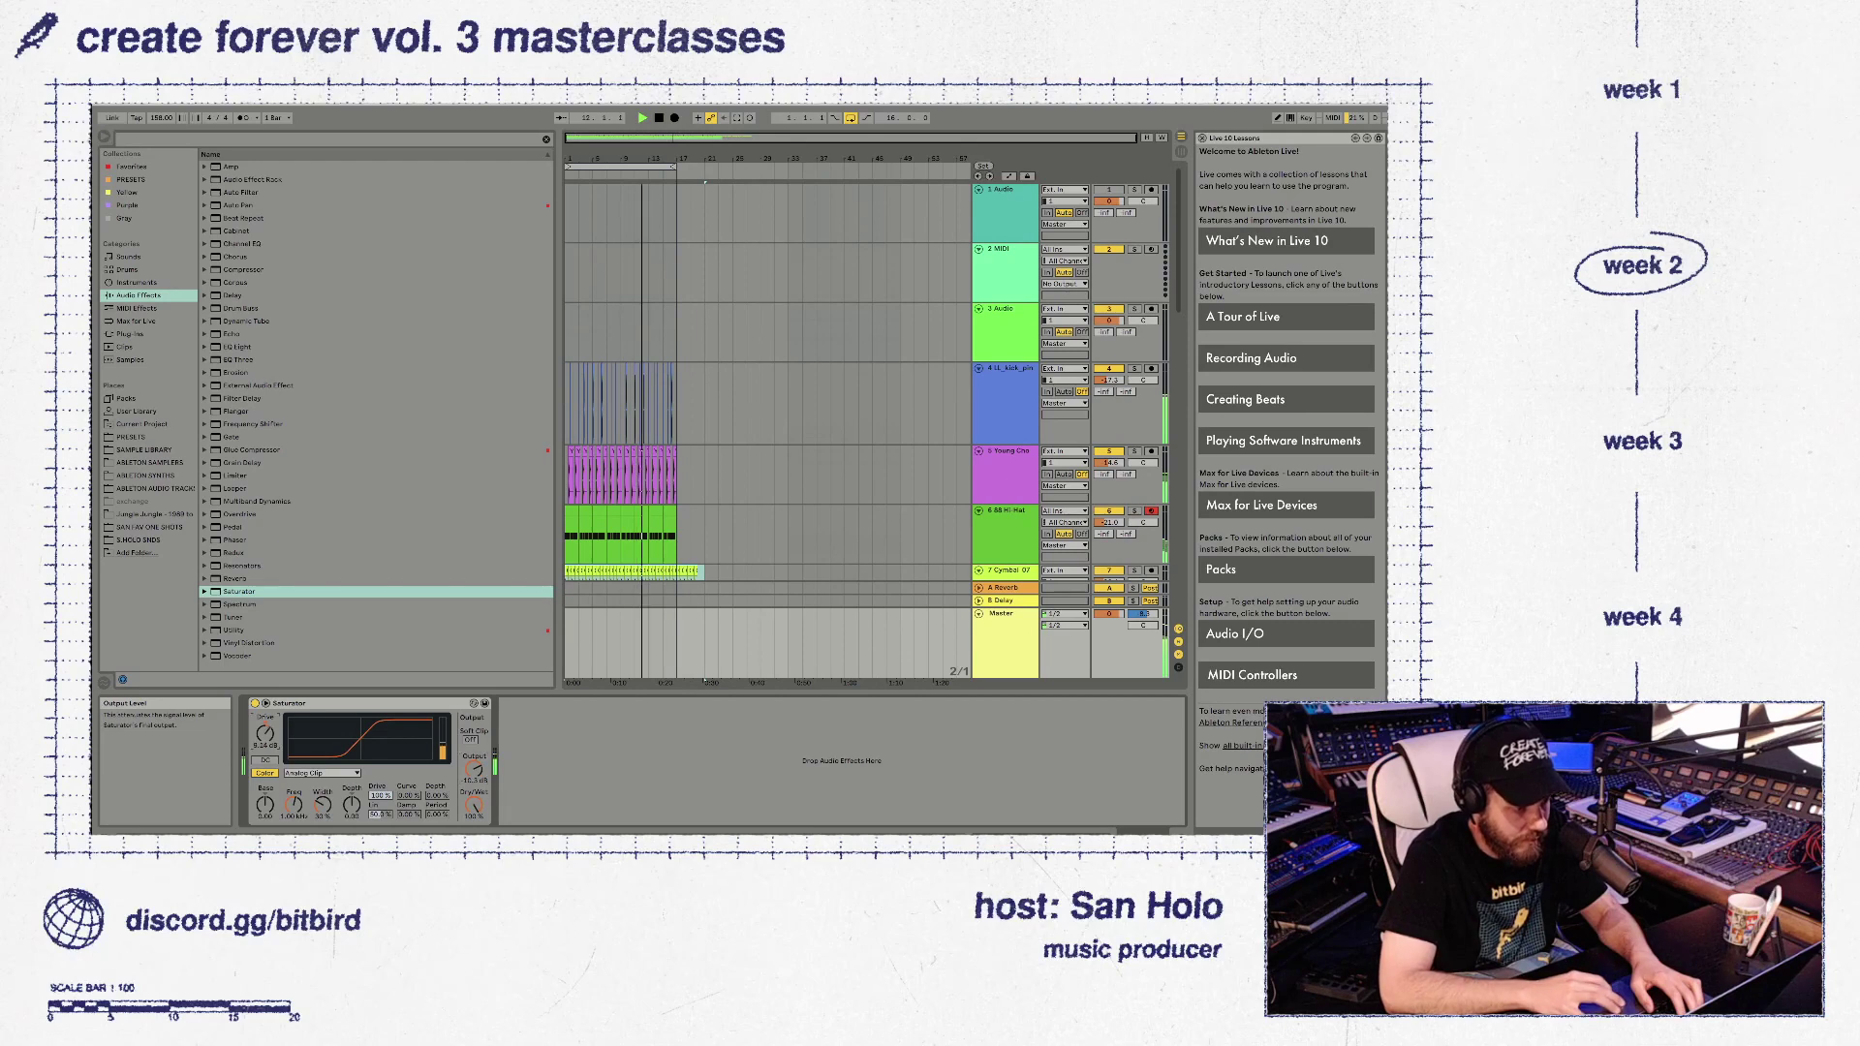
pyautogui.moveTo(265, 734); pyautogui.dragTo(265, 715)
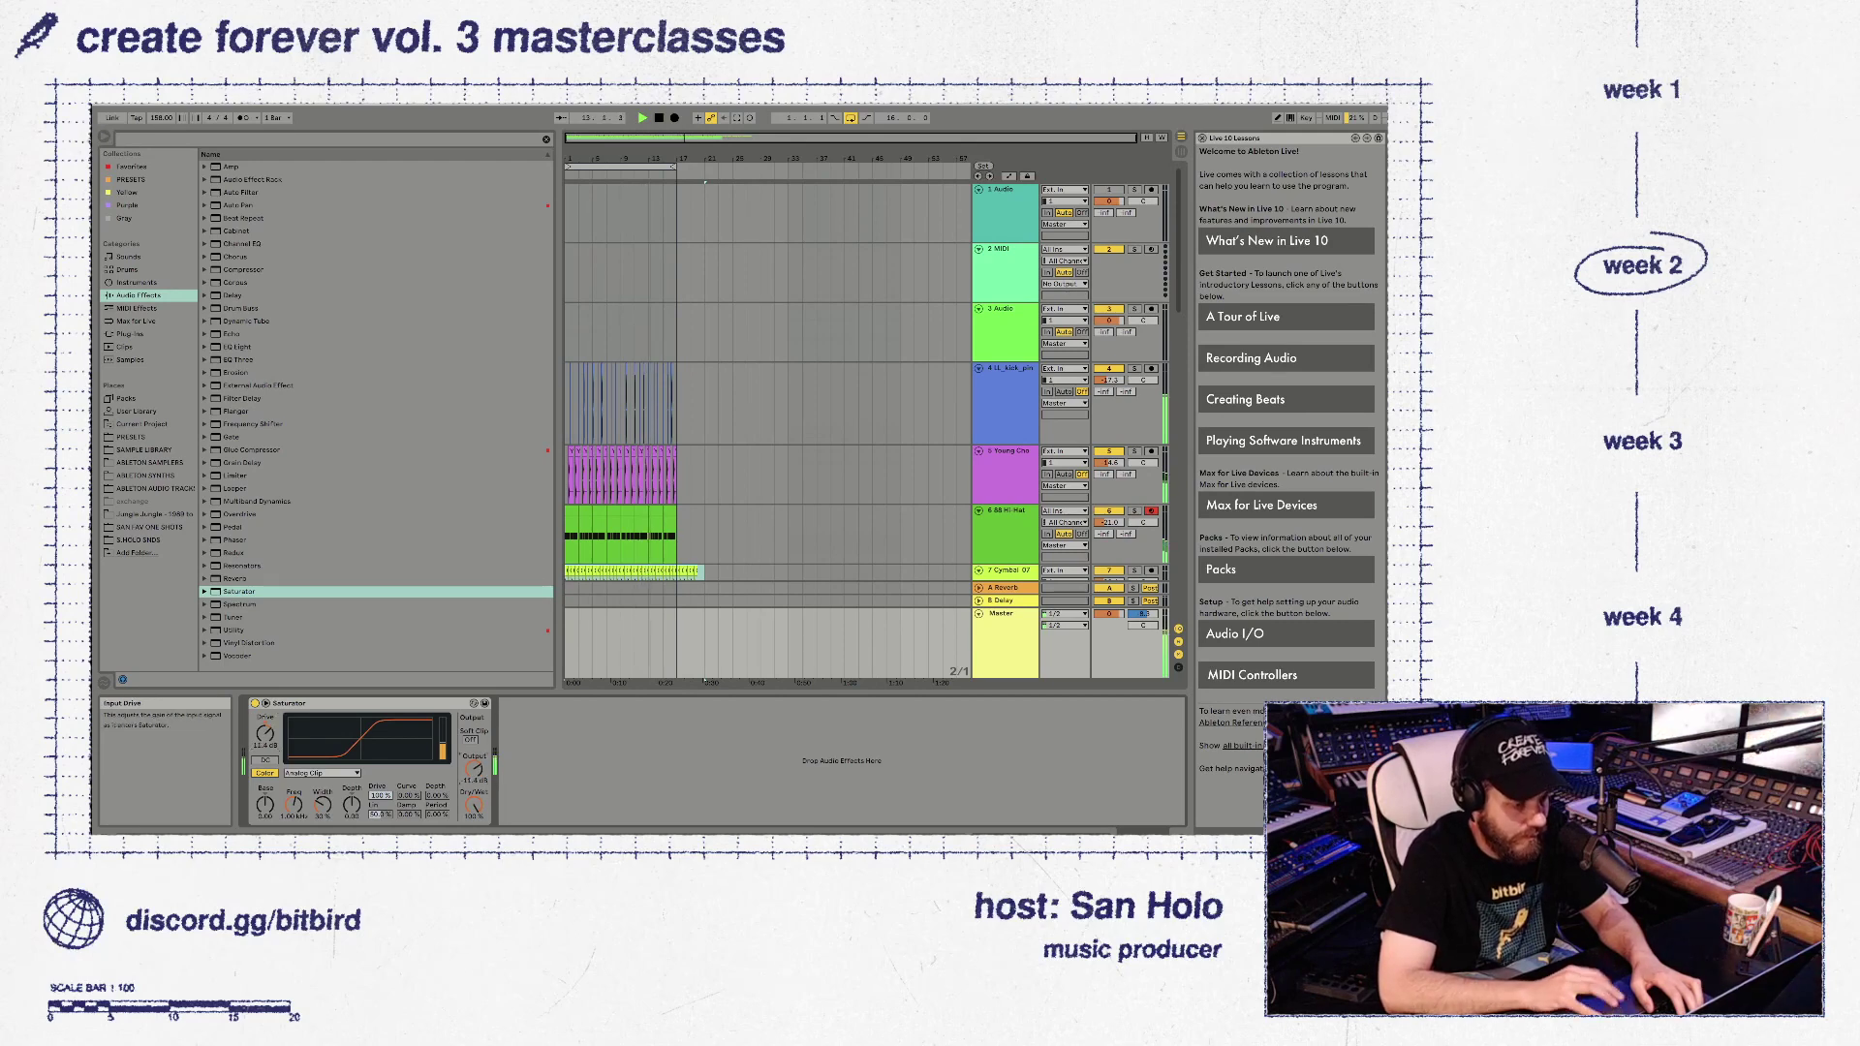
pyautogui.moveTo(265, 734); pyautogui.dragTo(265, 729)
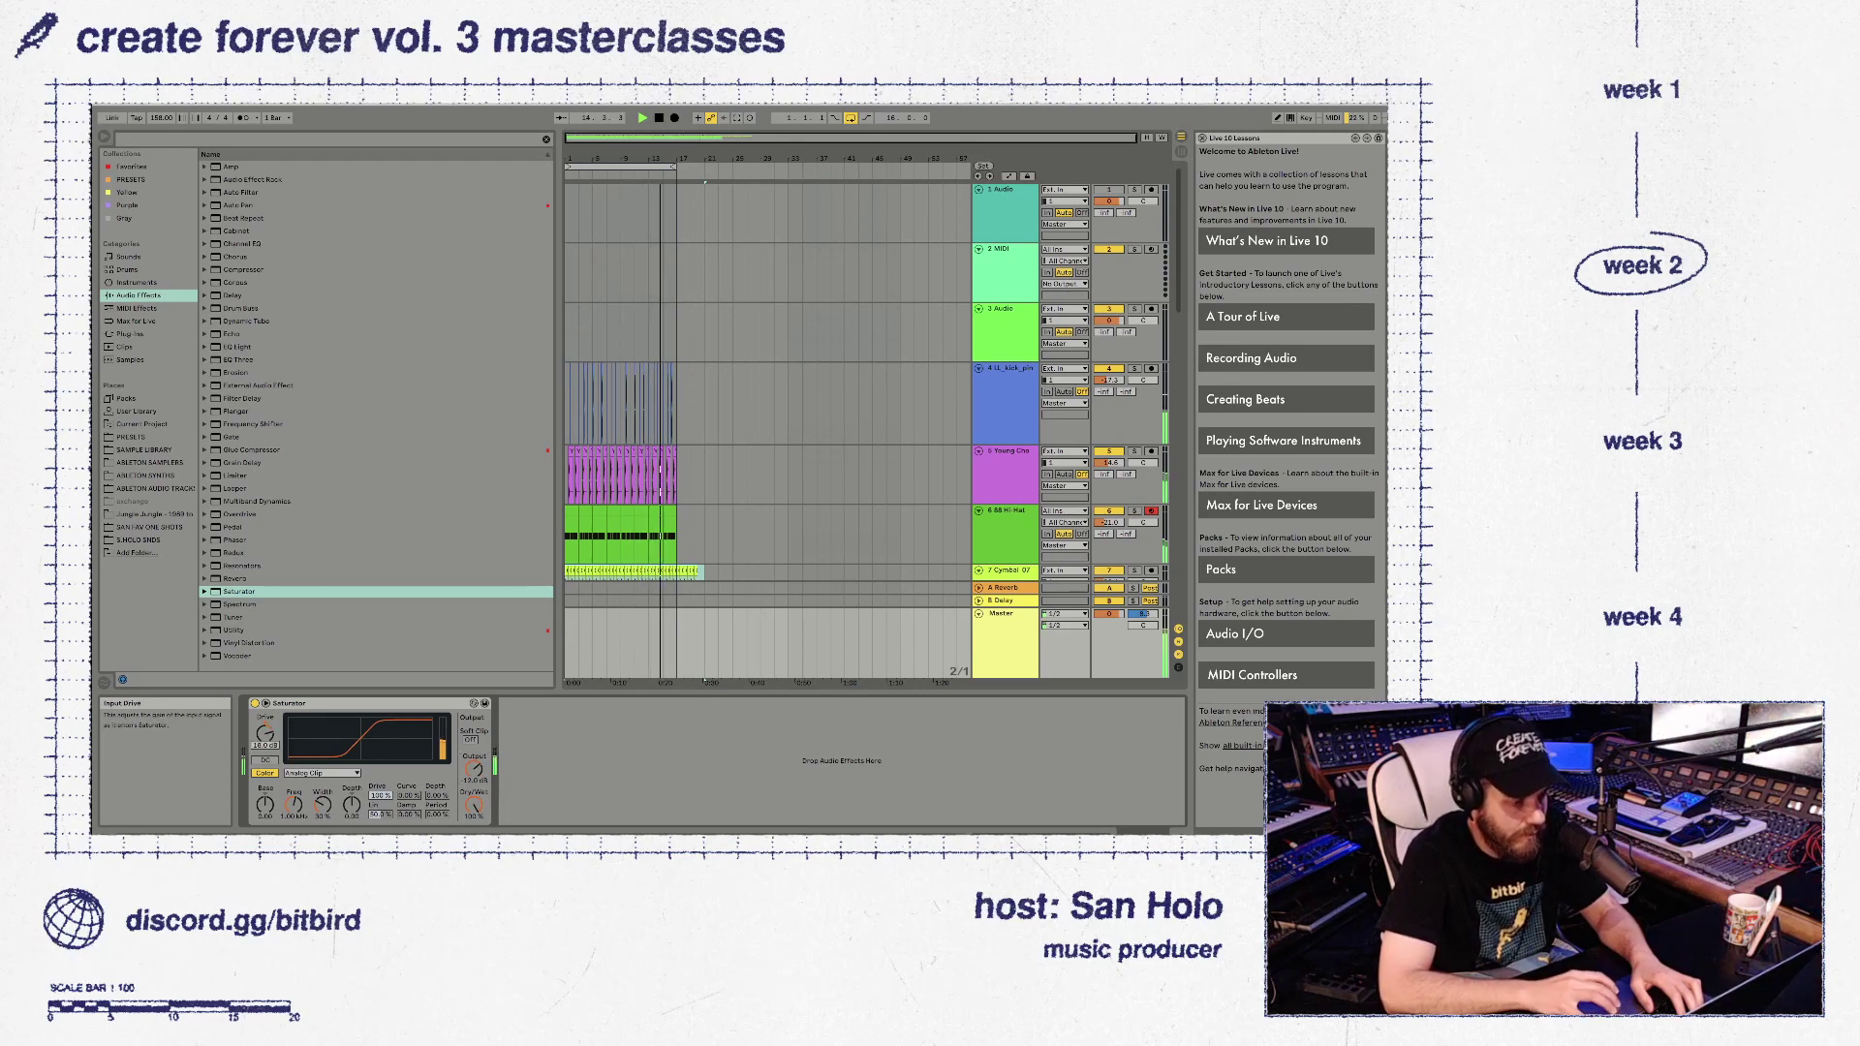
pyautogui.click(474, 768)
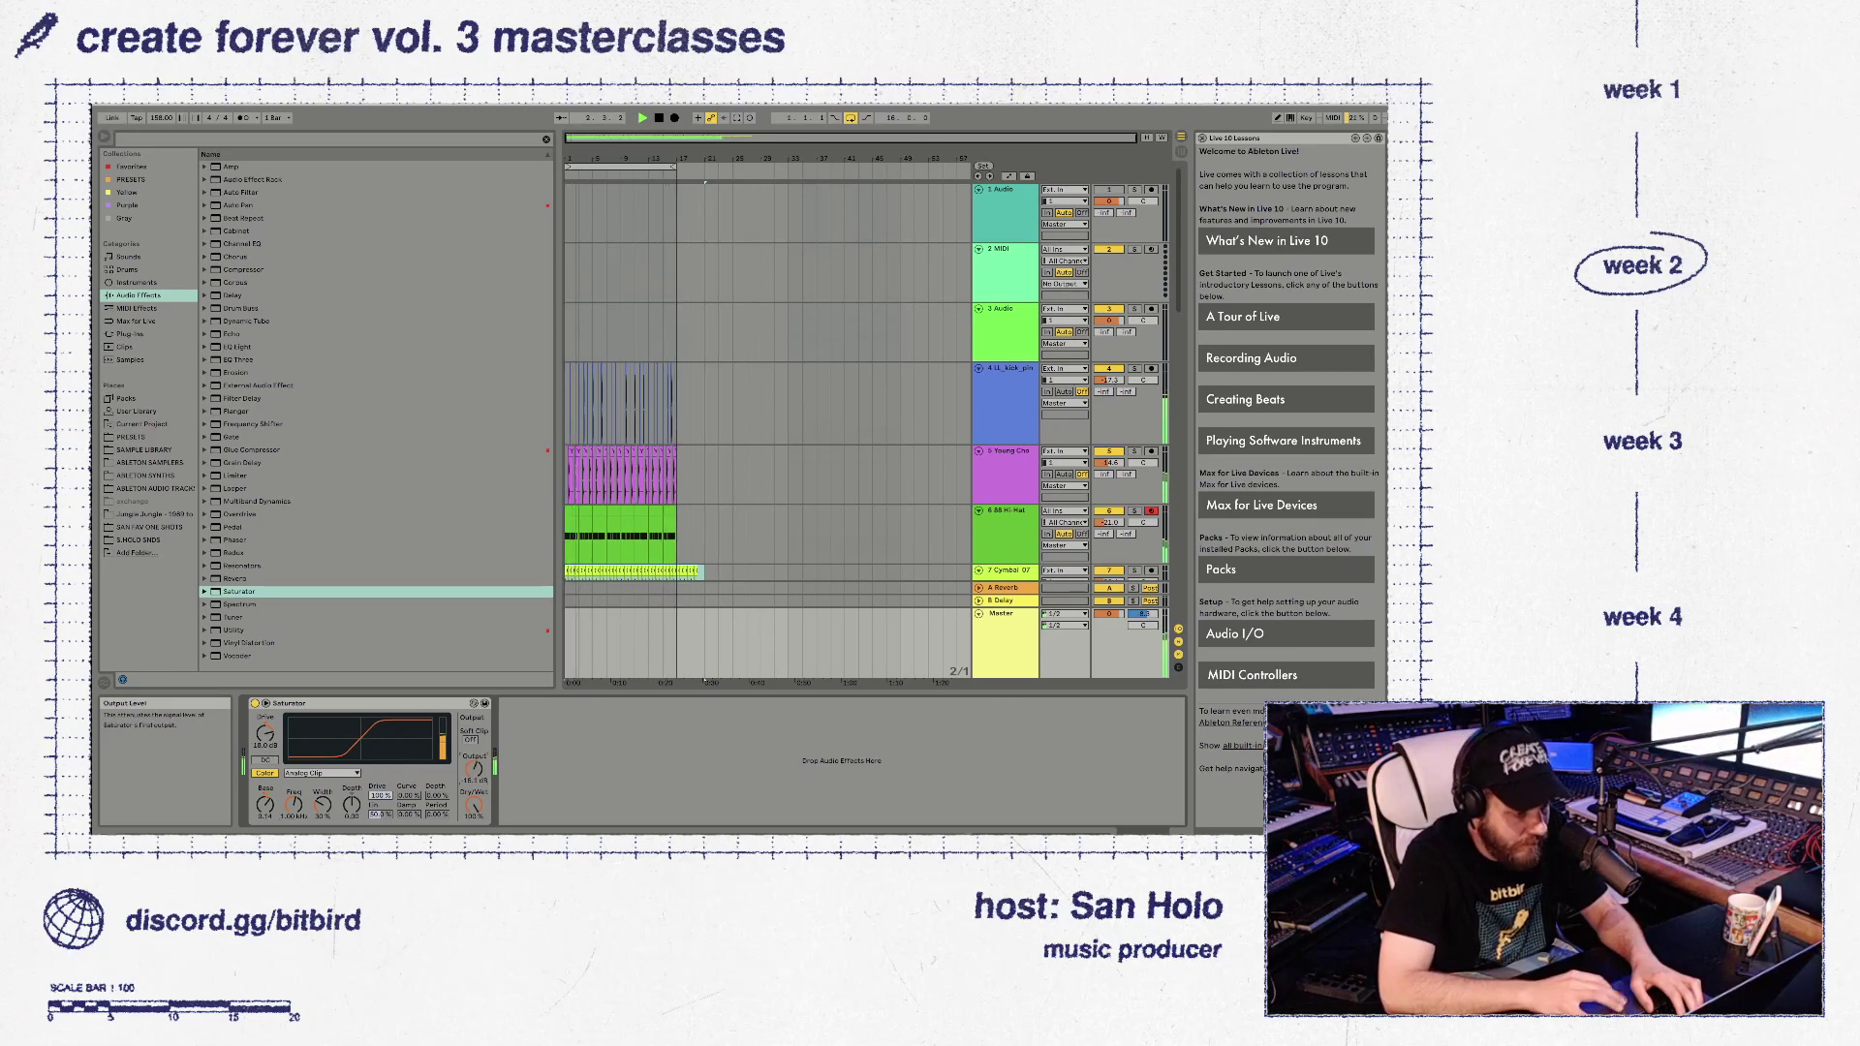
# Adjust the Saturator's Color Base, fine-tune its output level, and listen to the mix on the Master track
pyautogui.moveTo(264, 805); pyautogui.dragTo(265, 796)
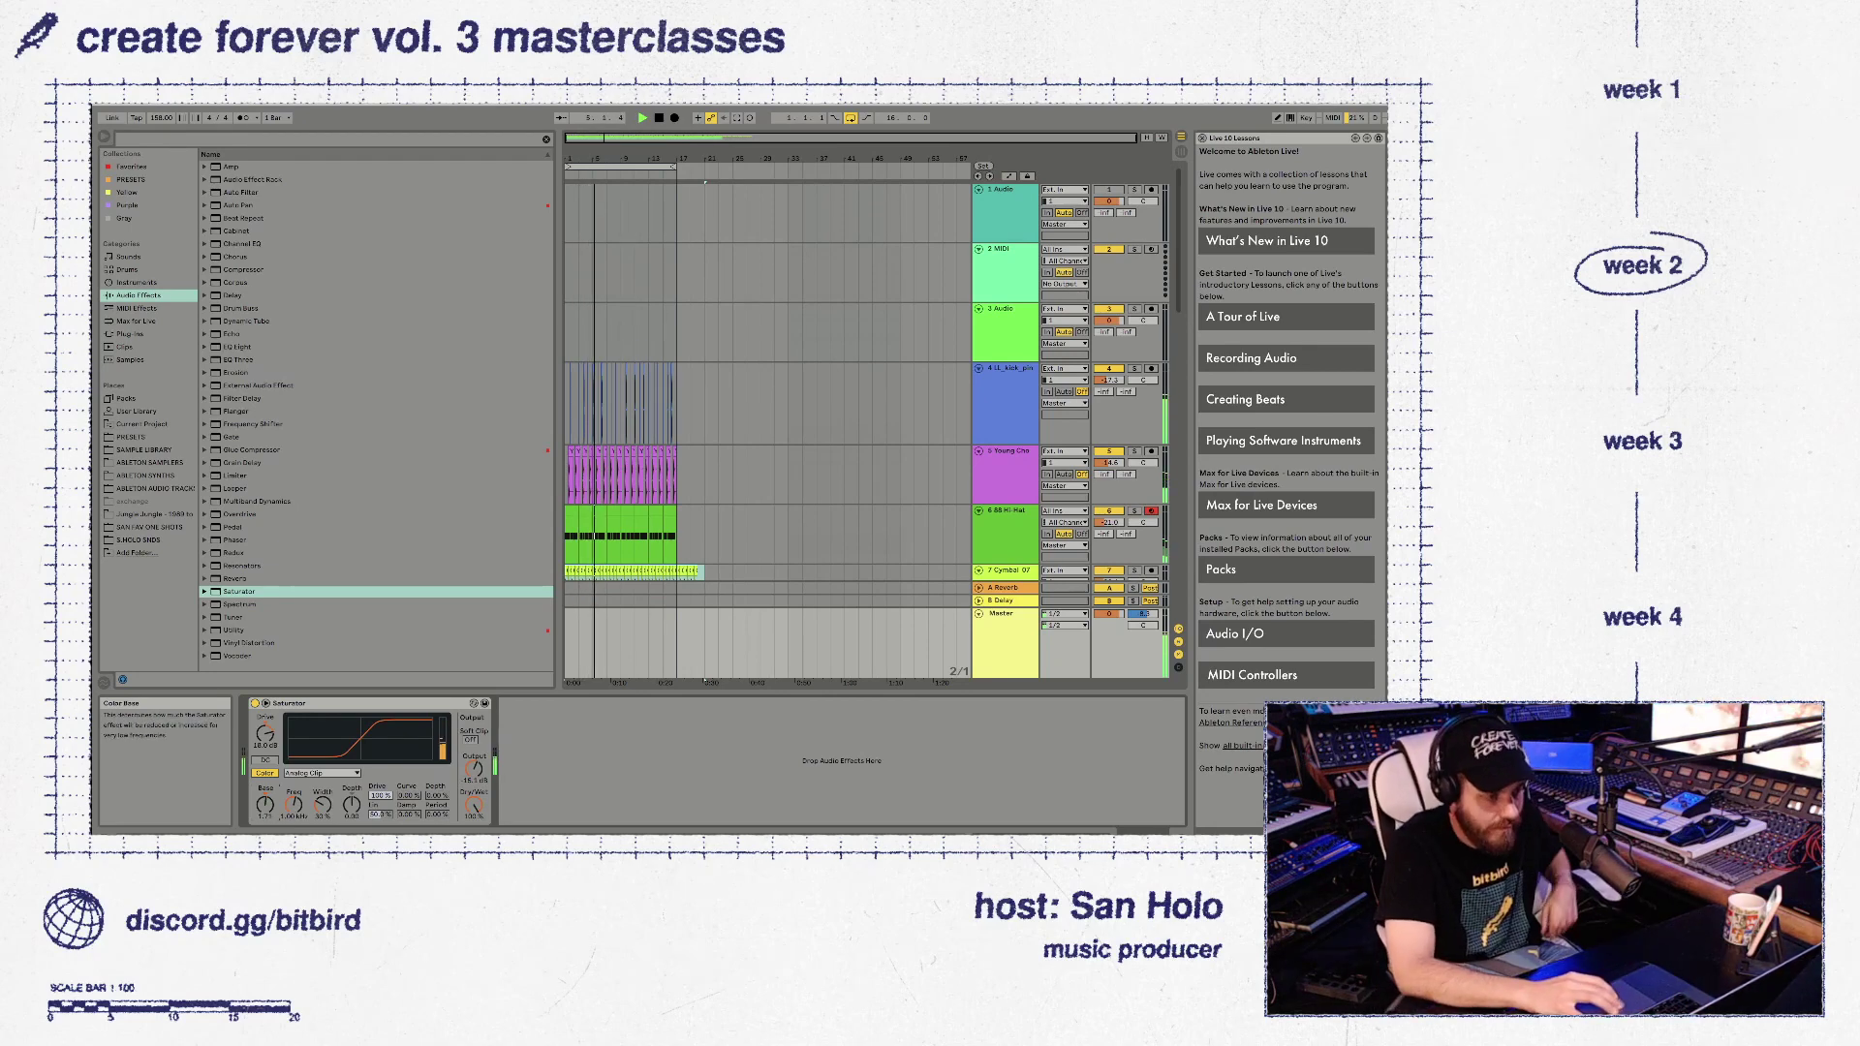
pyautogui.moveTo(474, 767); pyautogui.dragTo(473, 775)
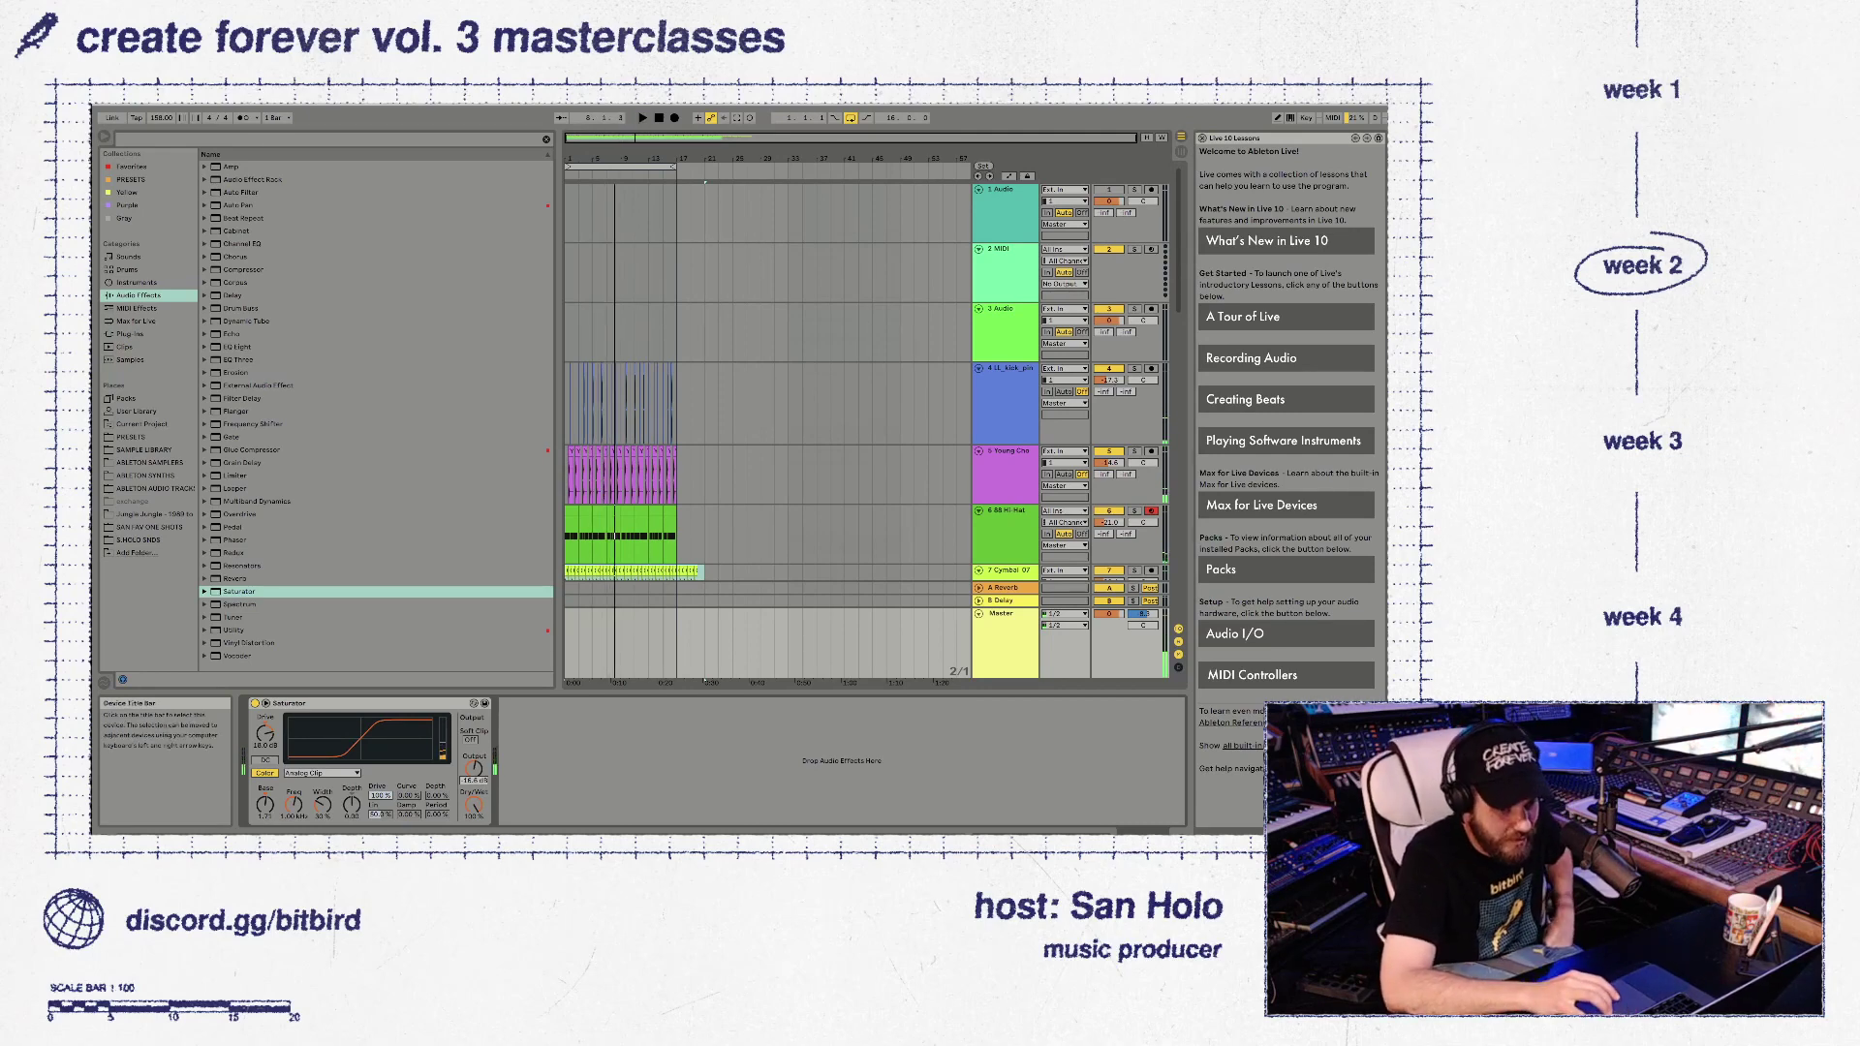
pyautogui.click(1004, 639)
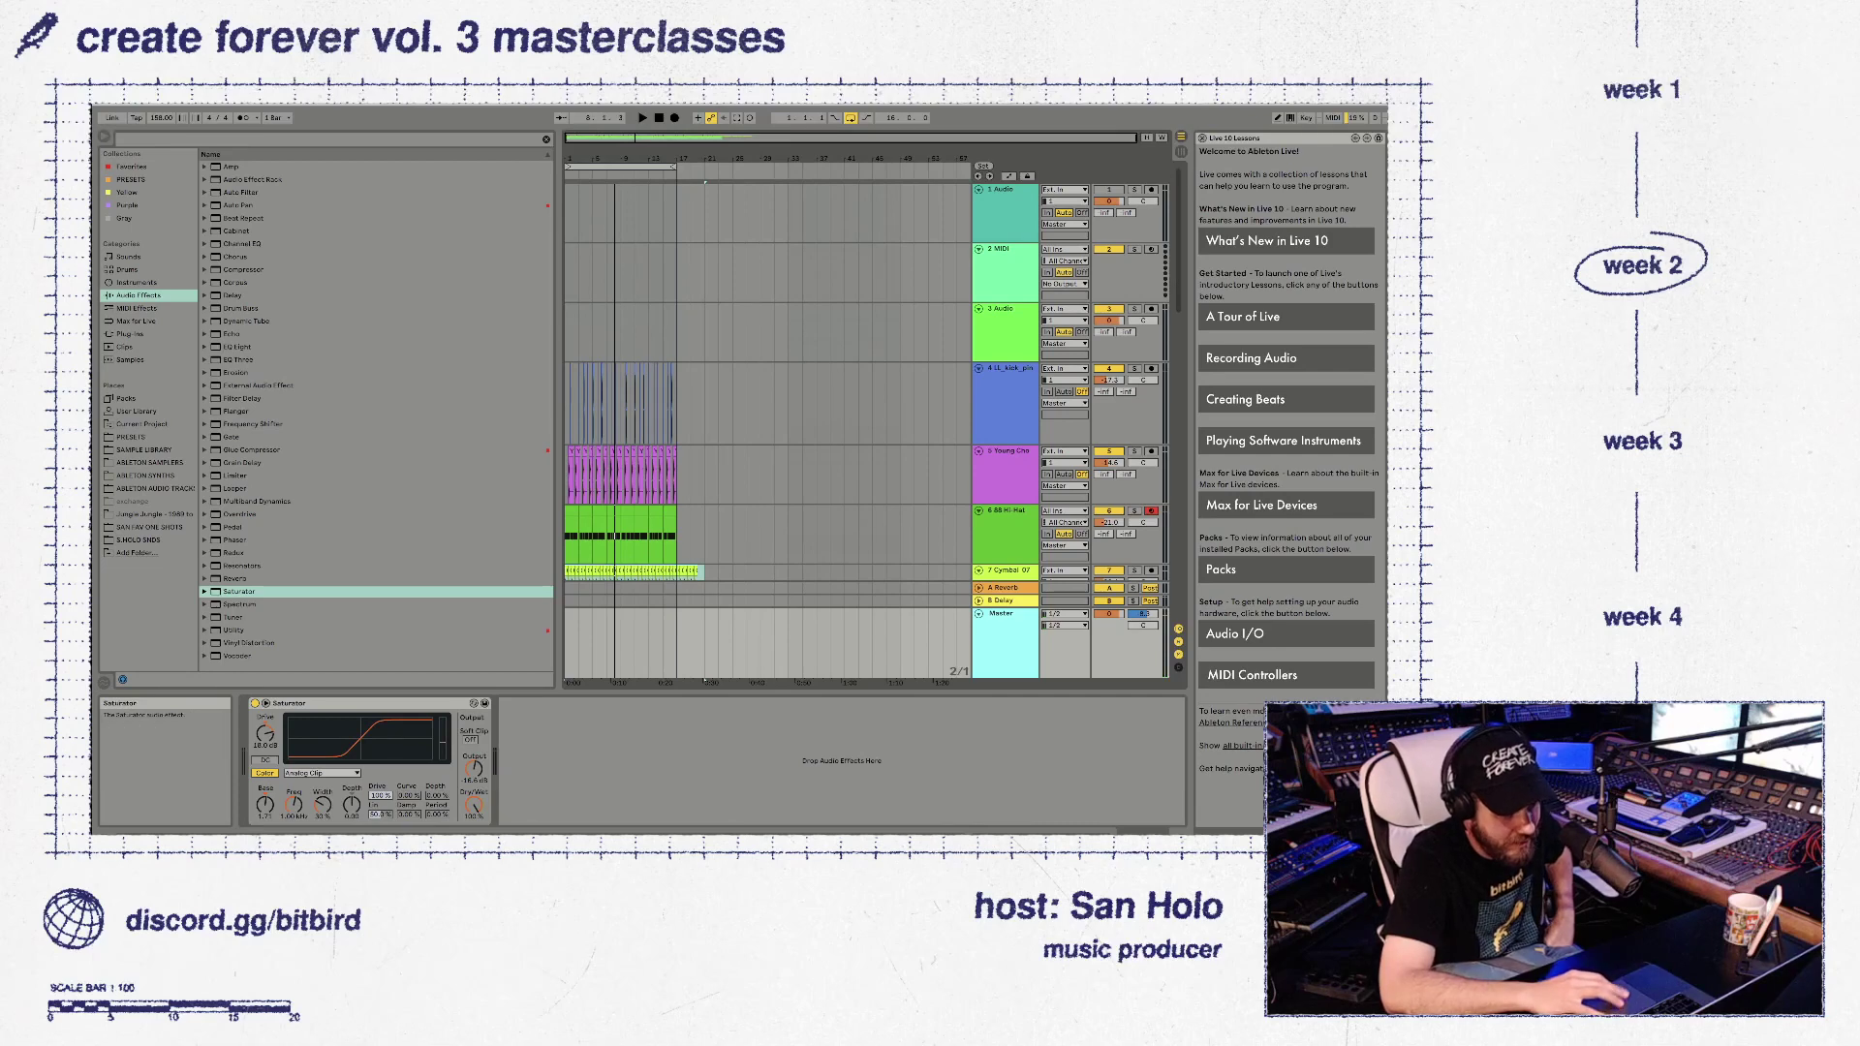
pyautogui.click(278, 787)
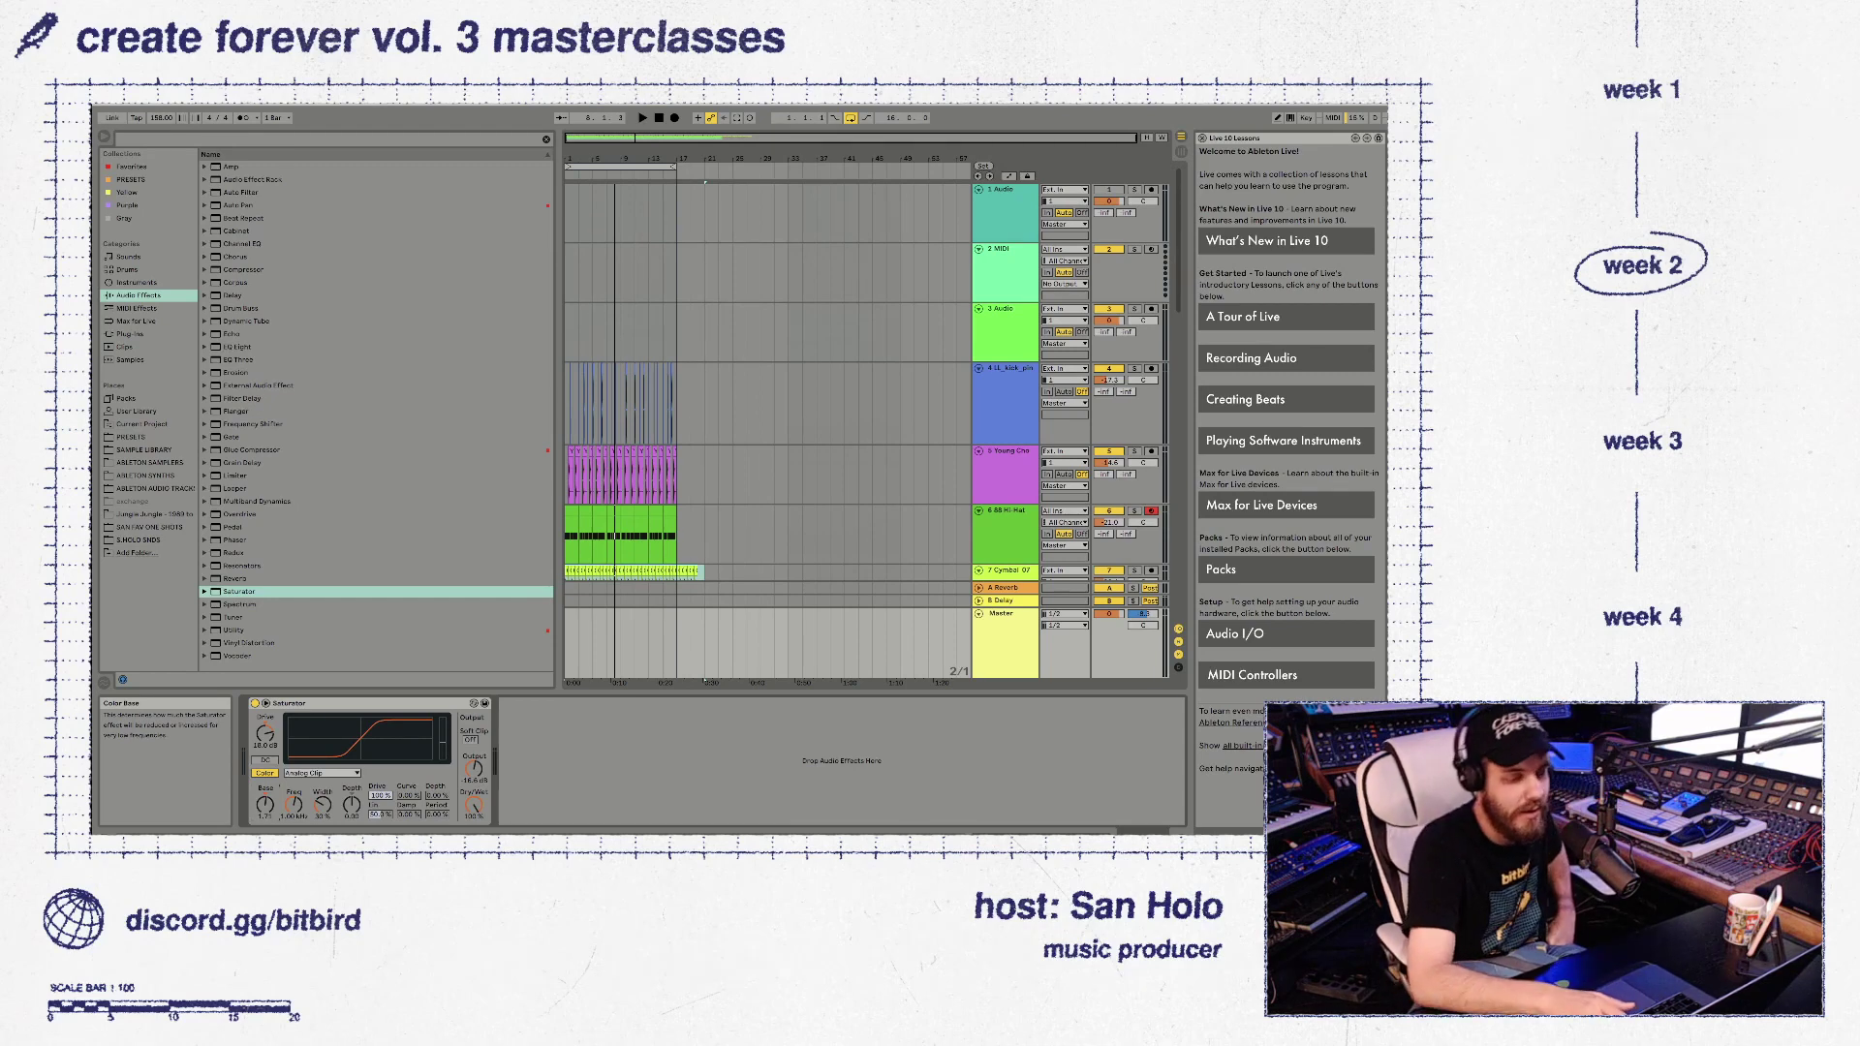
pyautogui.press('space')
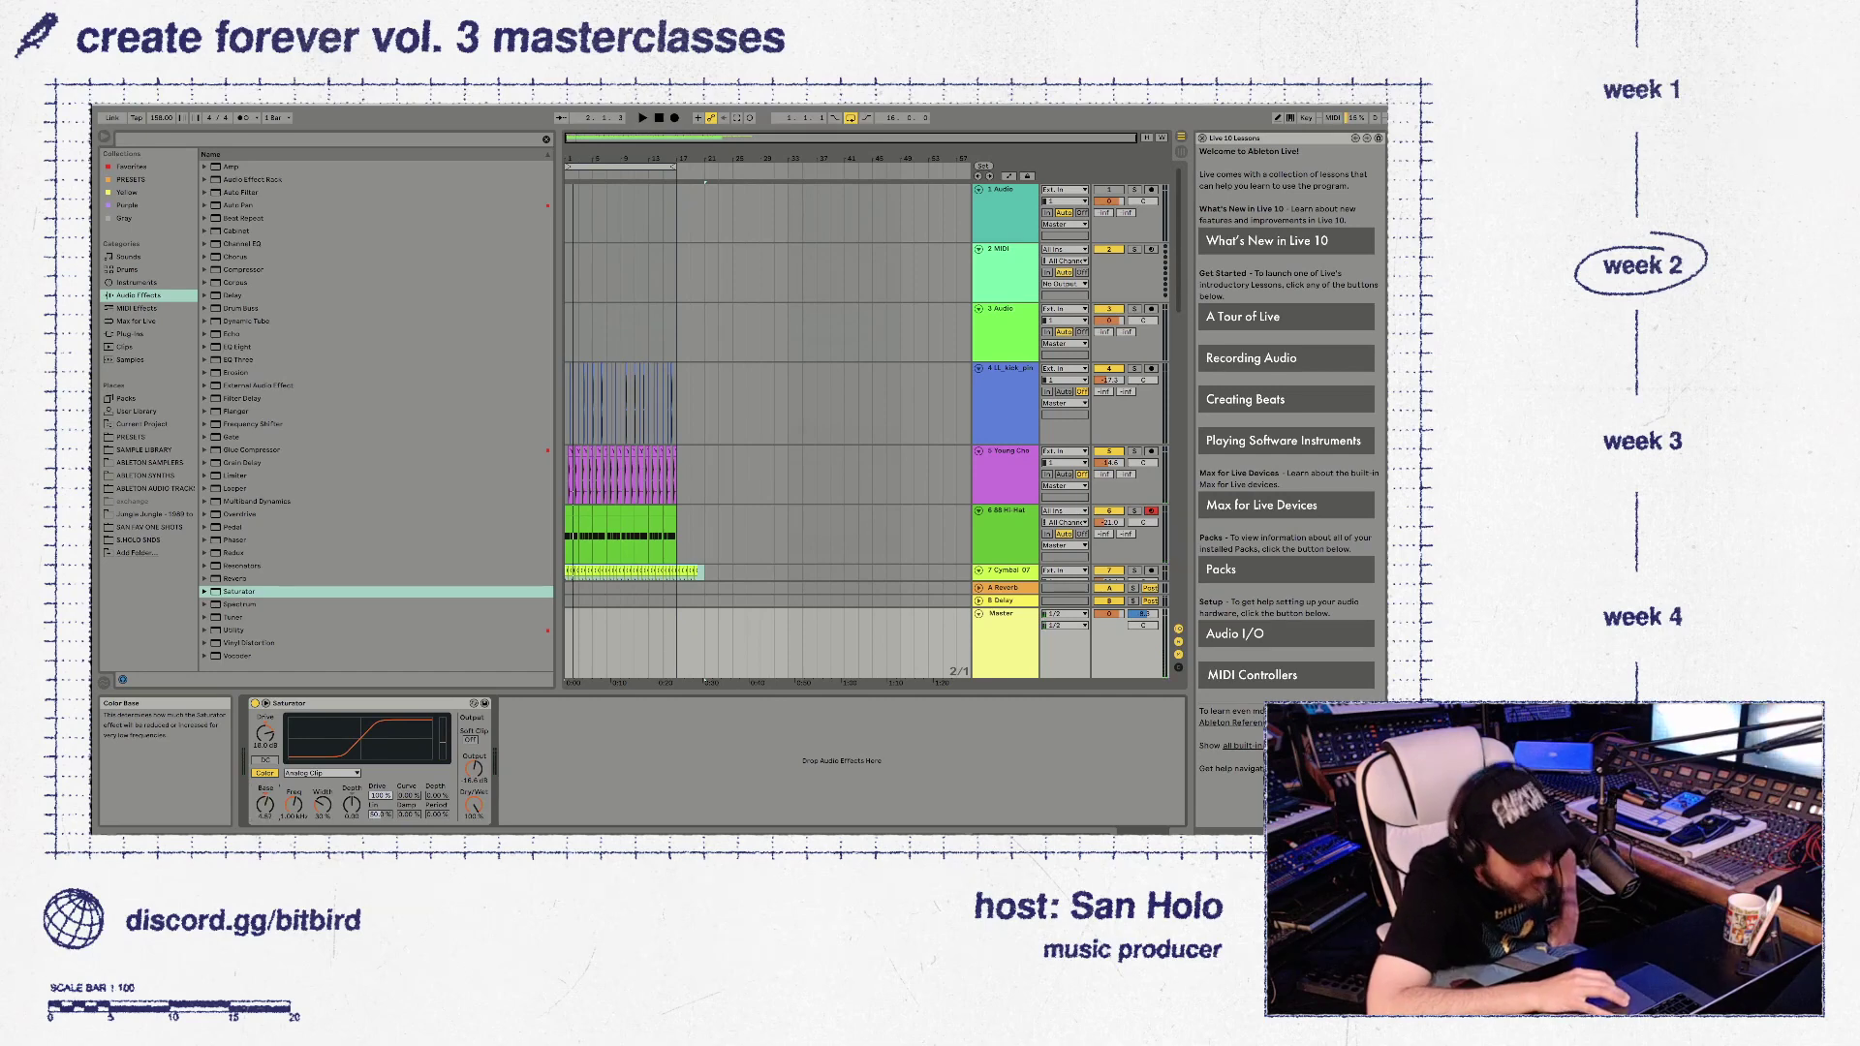
pyautogui.press('space')
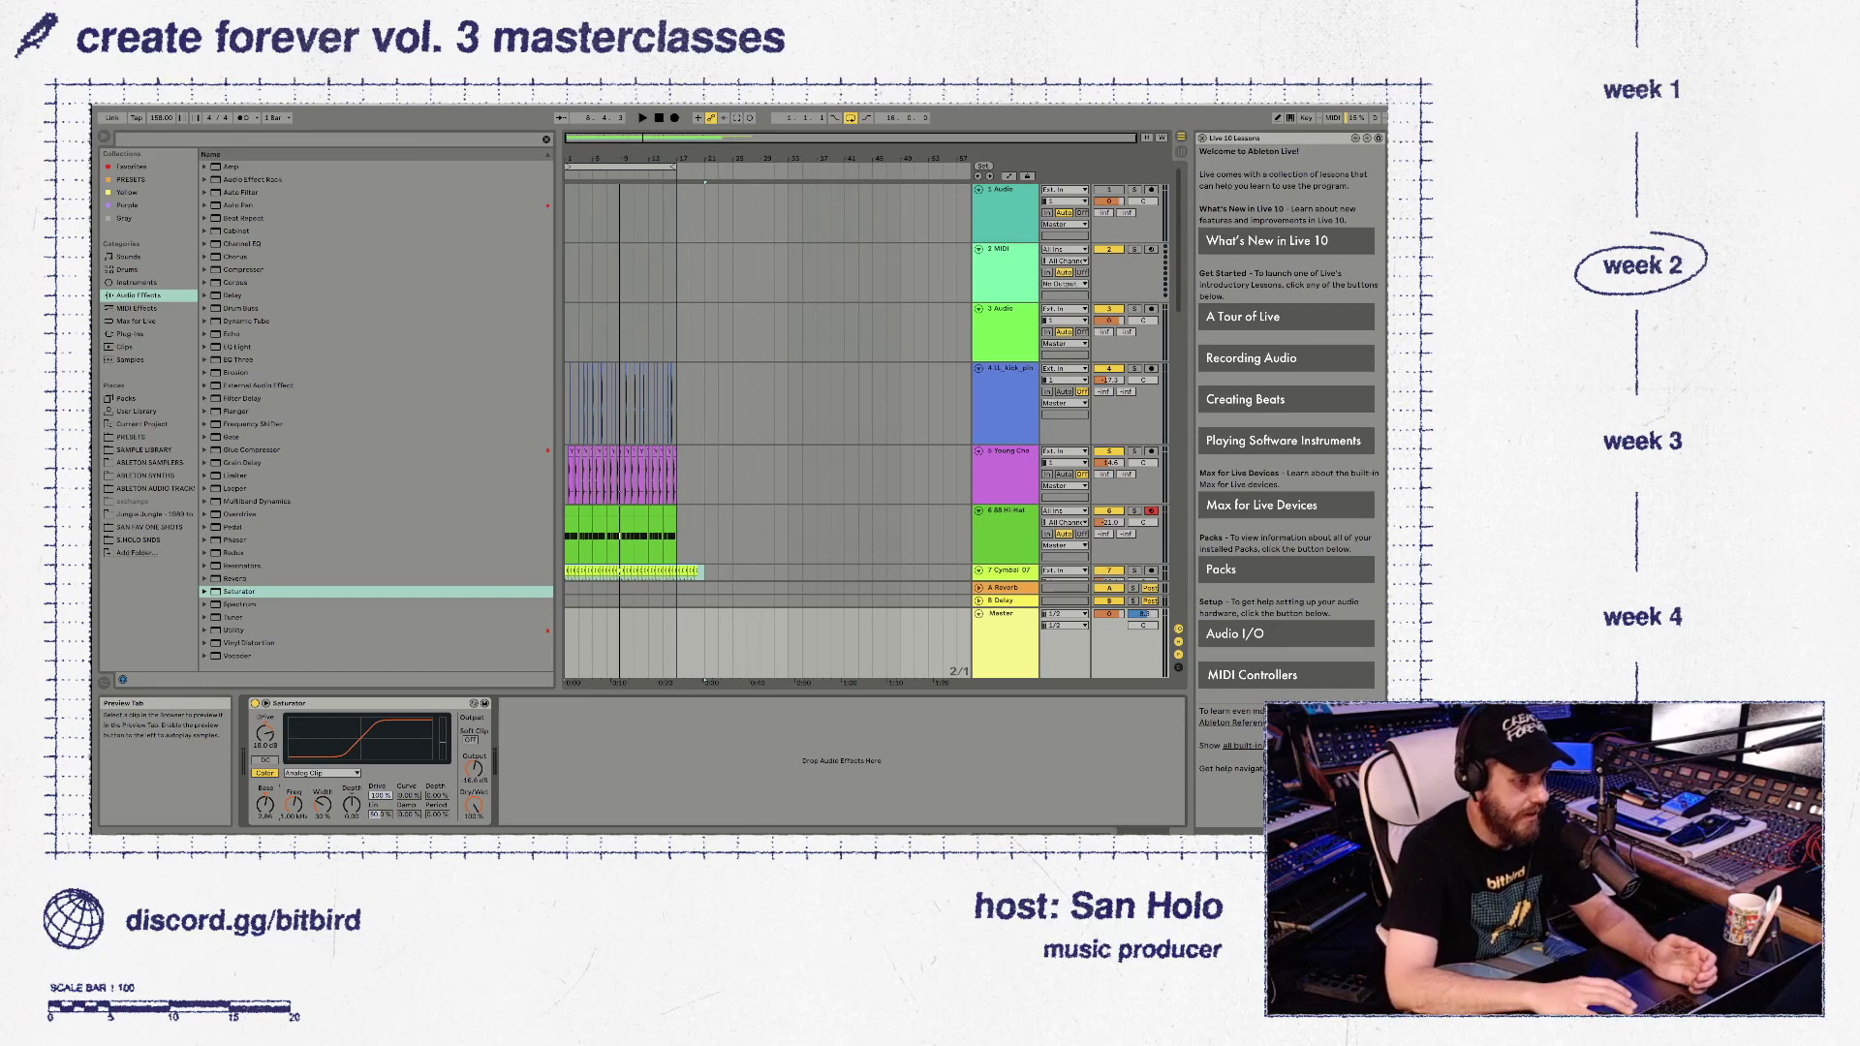
# Look over the arrangement's percussion and melodic tracks and play back a short section of the 16 bars
pyautogui.scroll(-3, 767, 407)
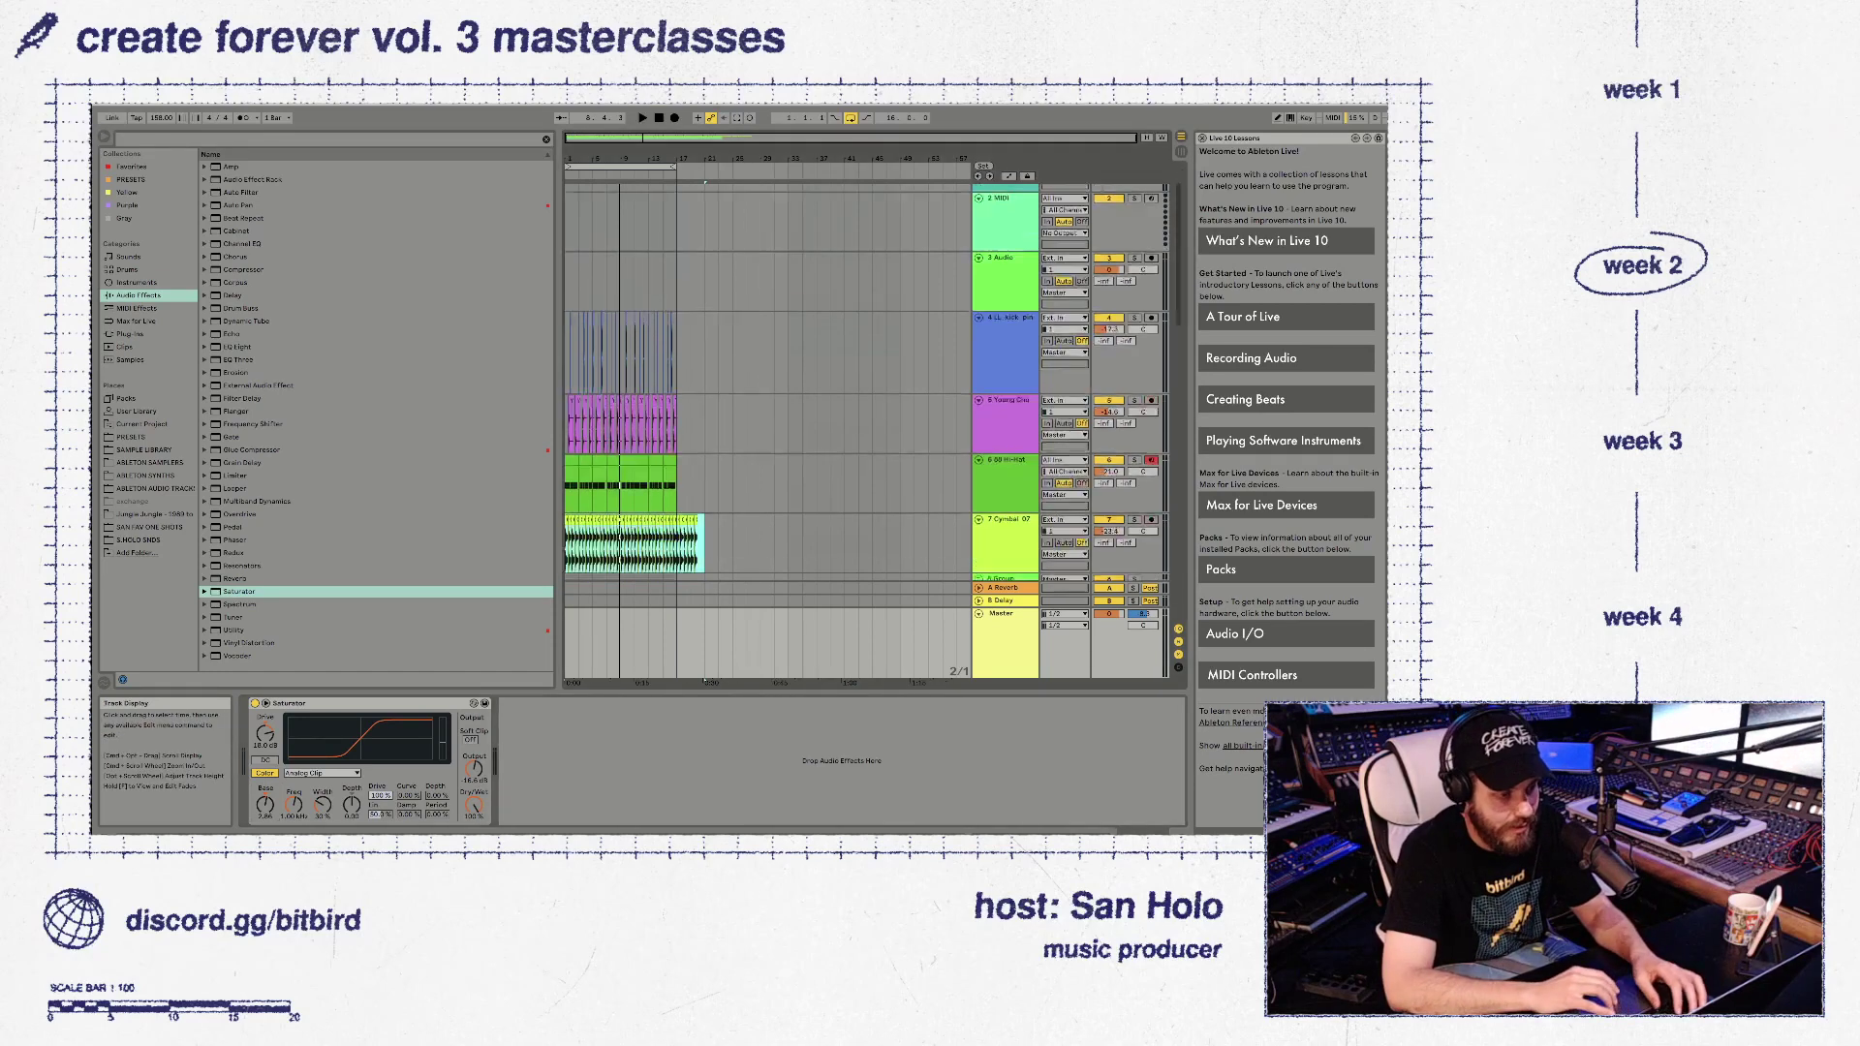
pyautogui.scroll(3, 767, 407)
pyautogui.scroll(-5, 768, 382)
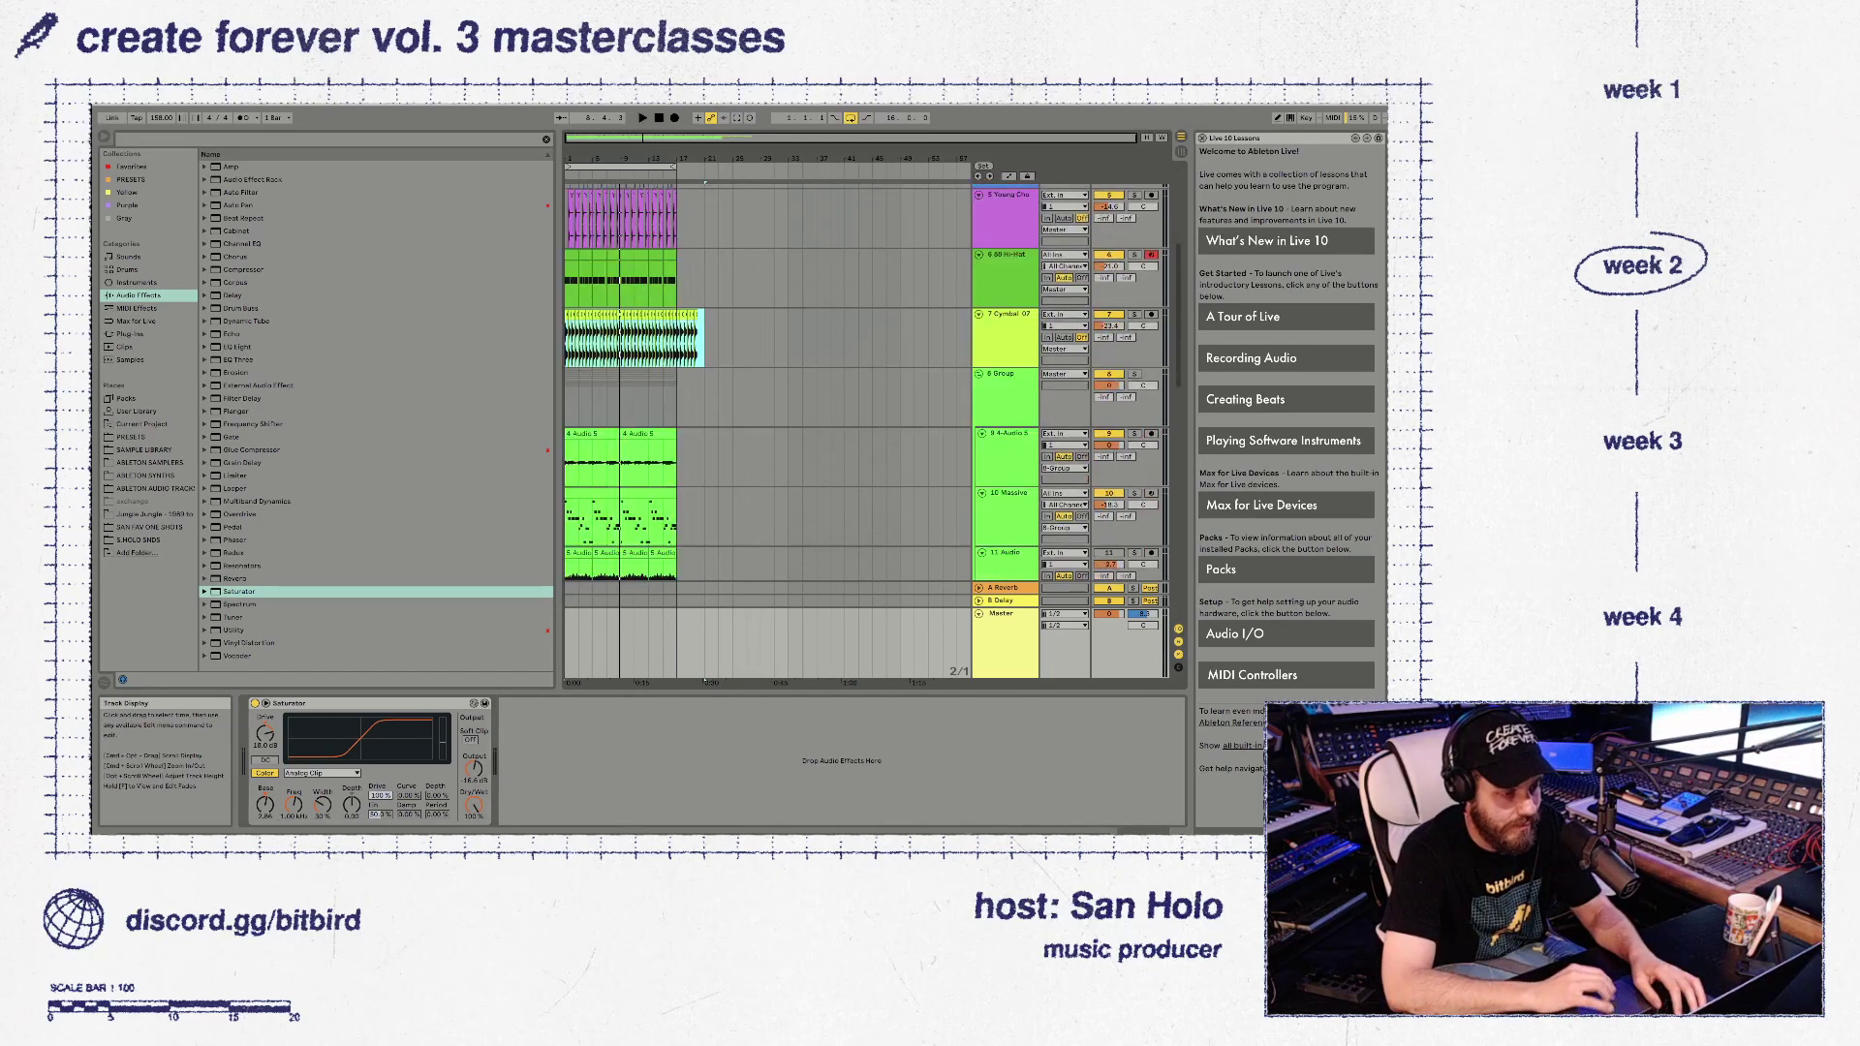
pyautogui.scroll(5, 768, 382)
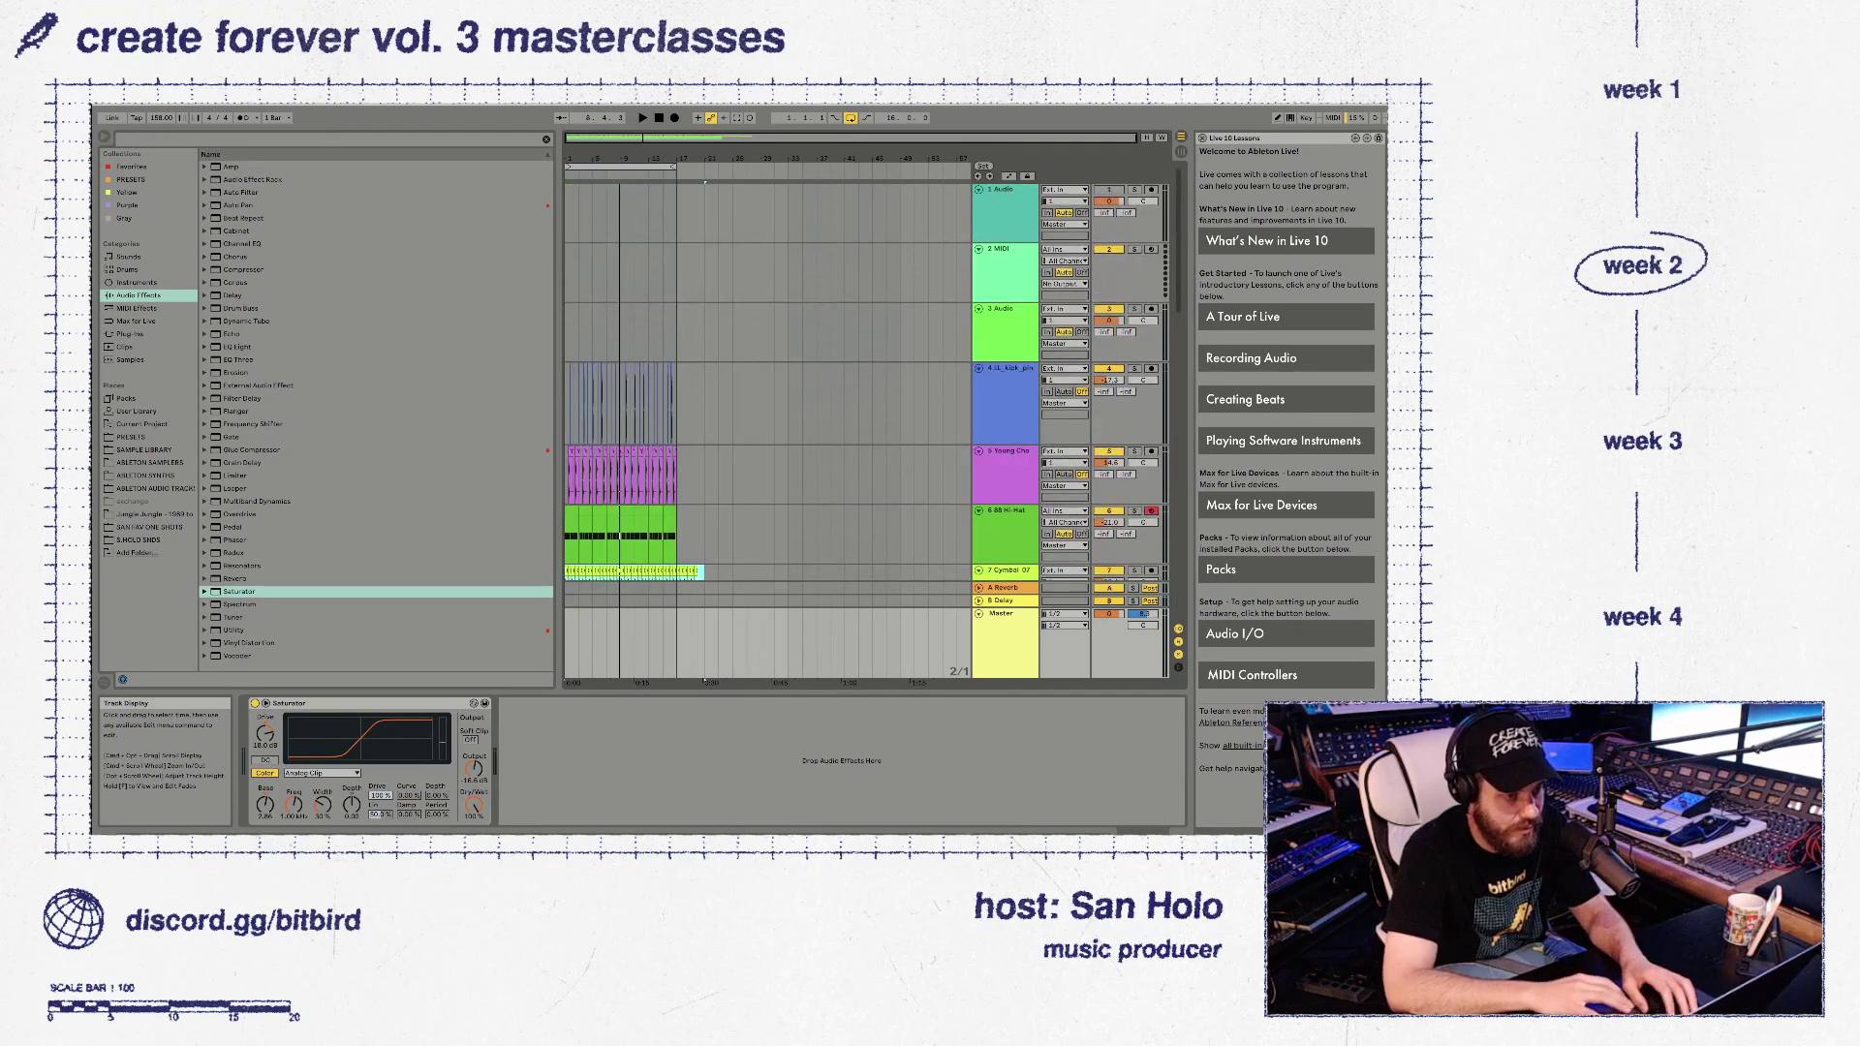
pyautogui.press('+')
pyautogui.press('+')
pyautogui.press('+')
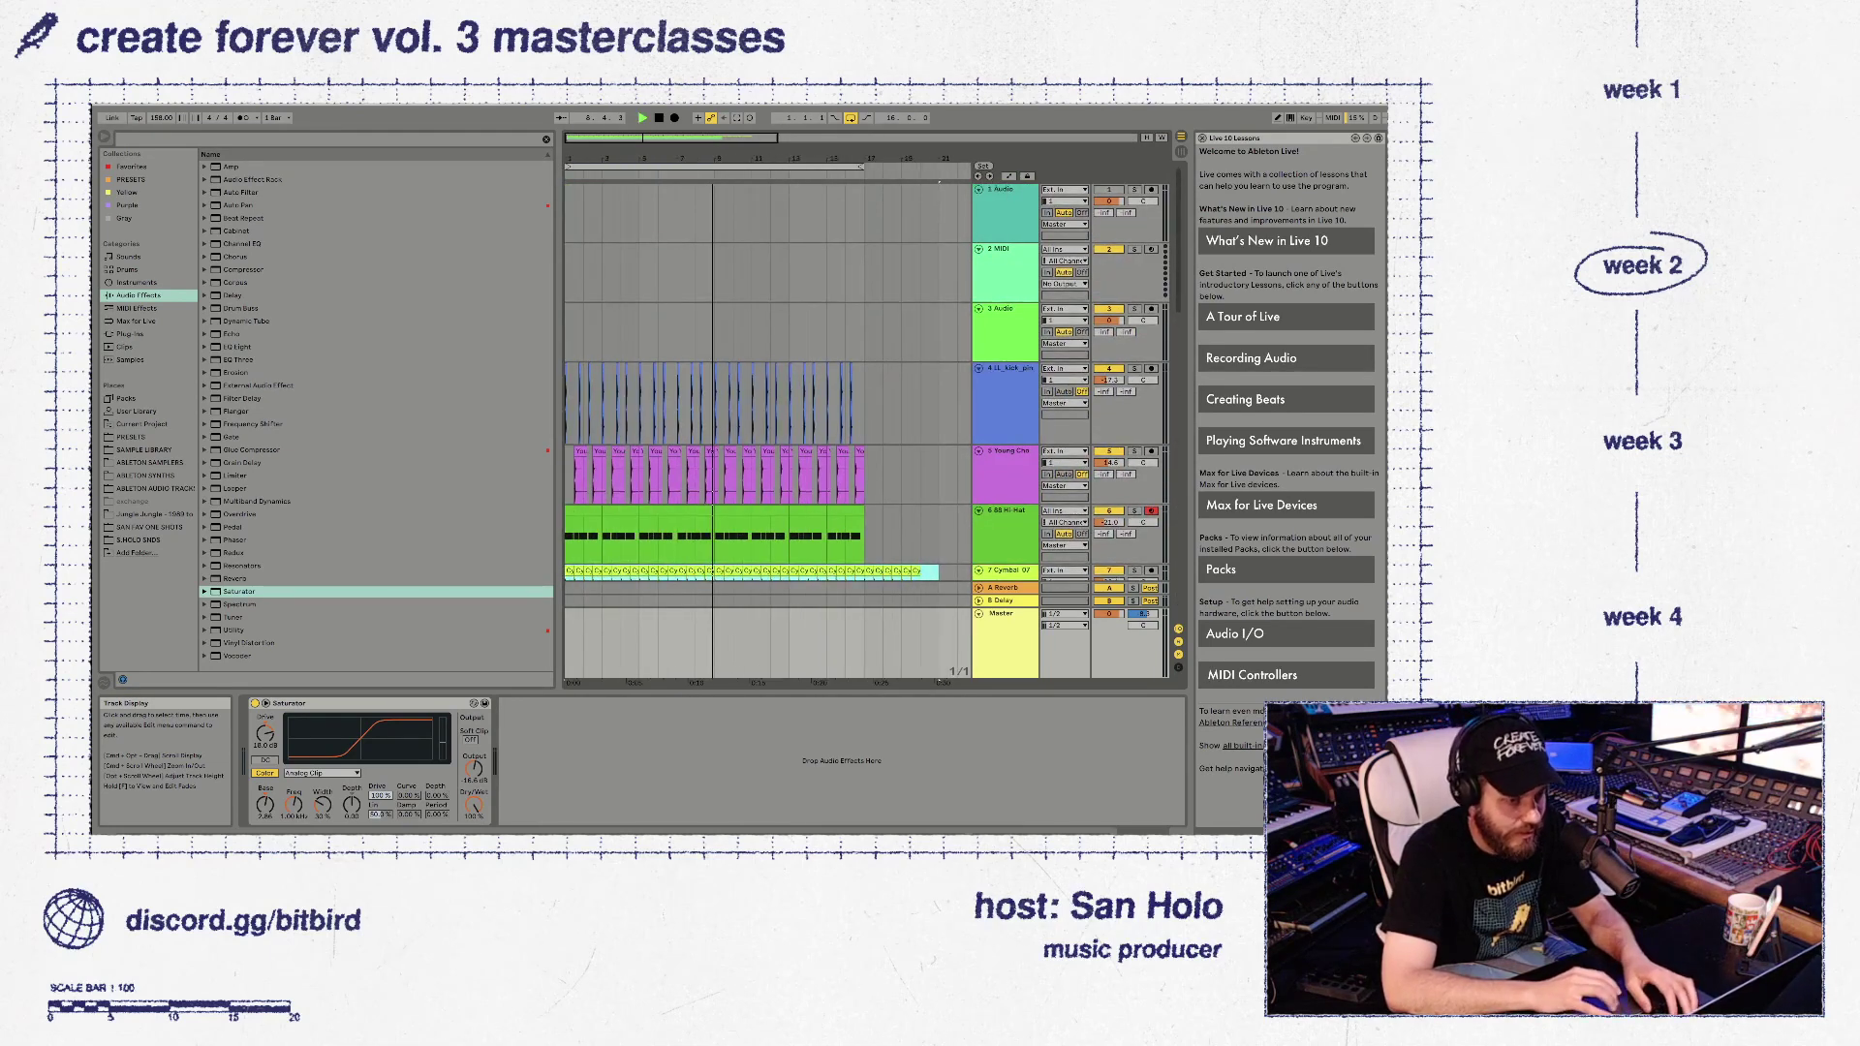
pyautogui.press('space')
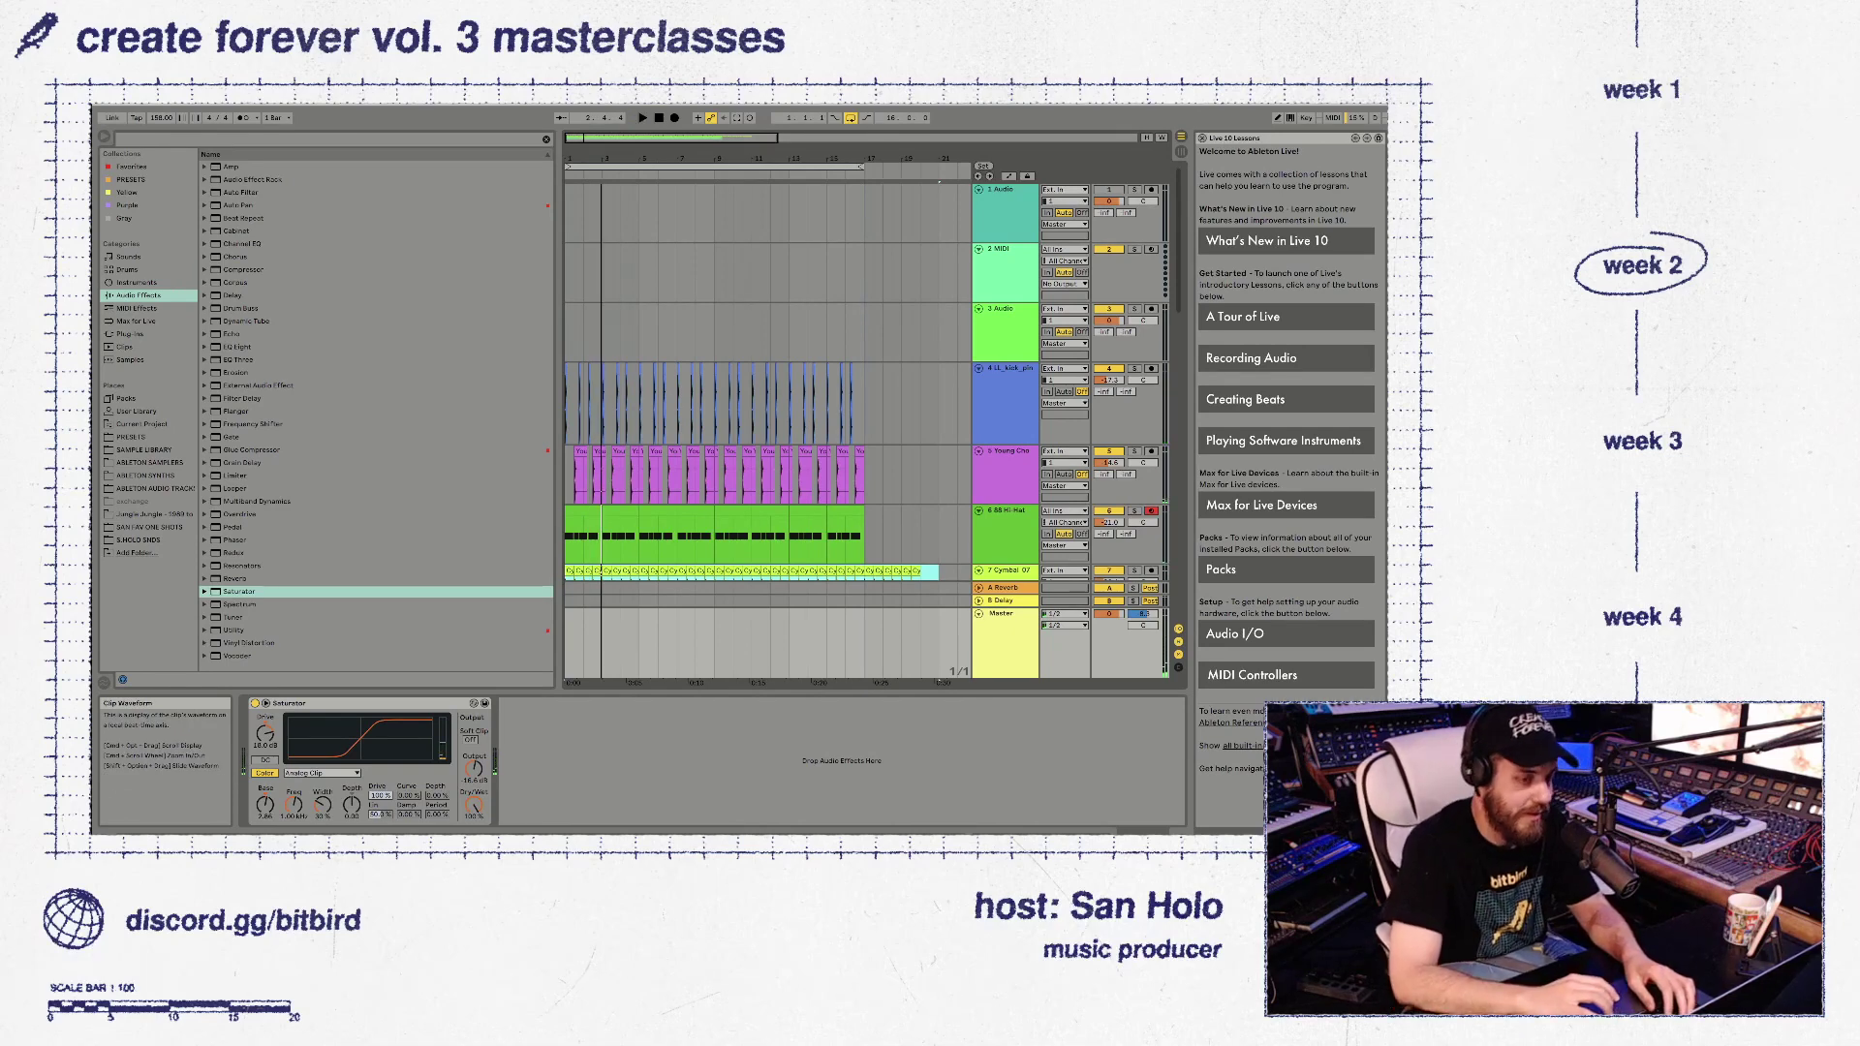
# Solo the Audio 5 track inside the group and listen to it with the group's effect chain open
pyautogui.scroll(-2, 768, 426)
pyautogui.click(1004, 462)
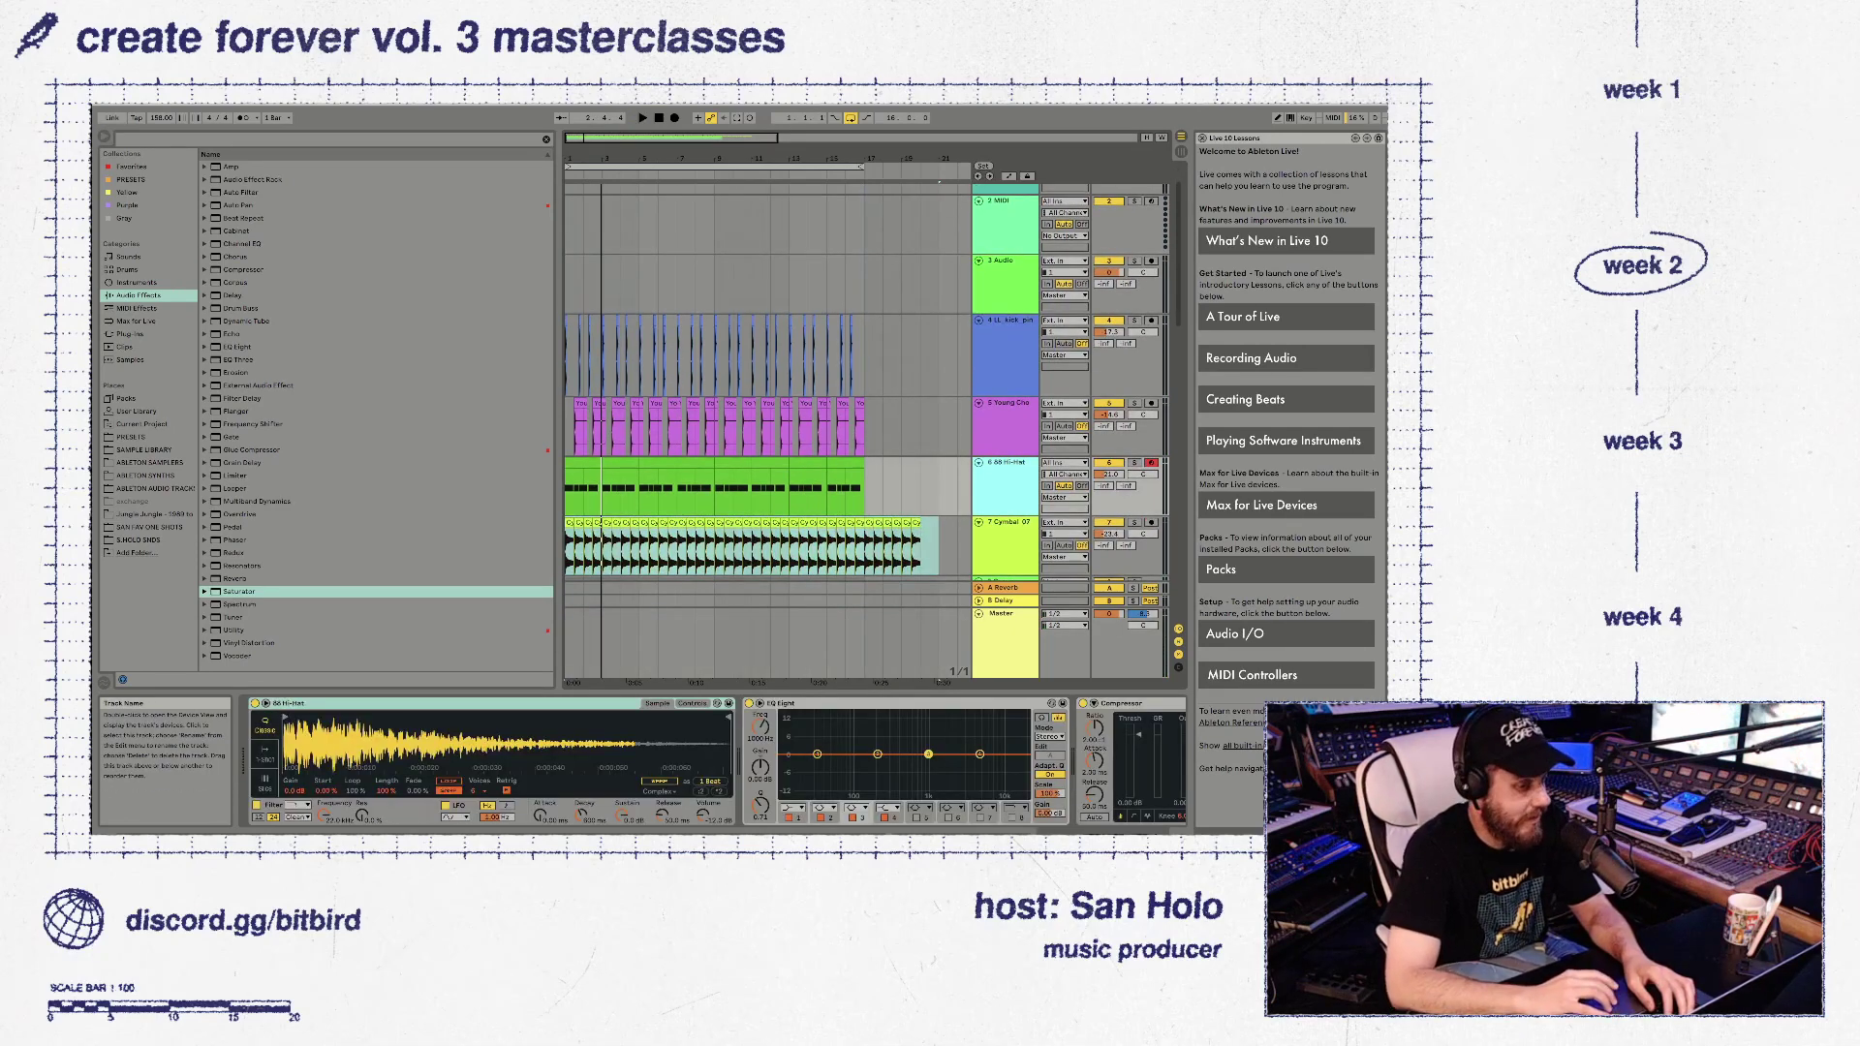
pyautogui.scroll(-5, 766, 387)
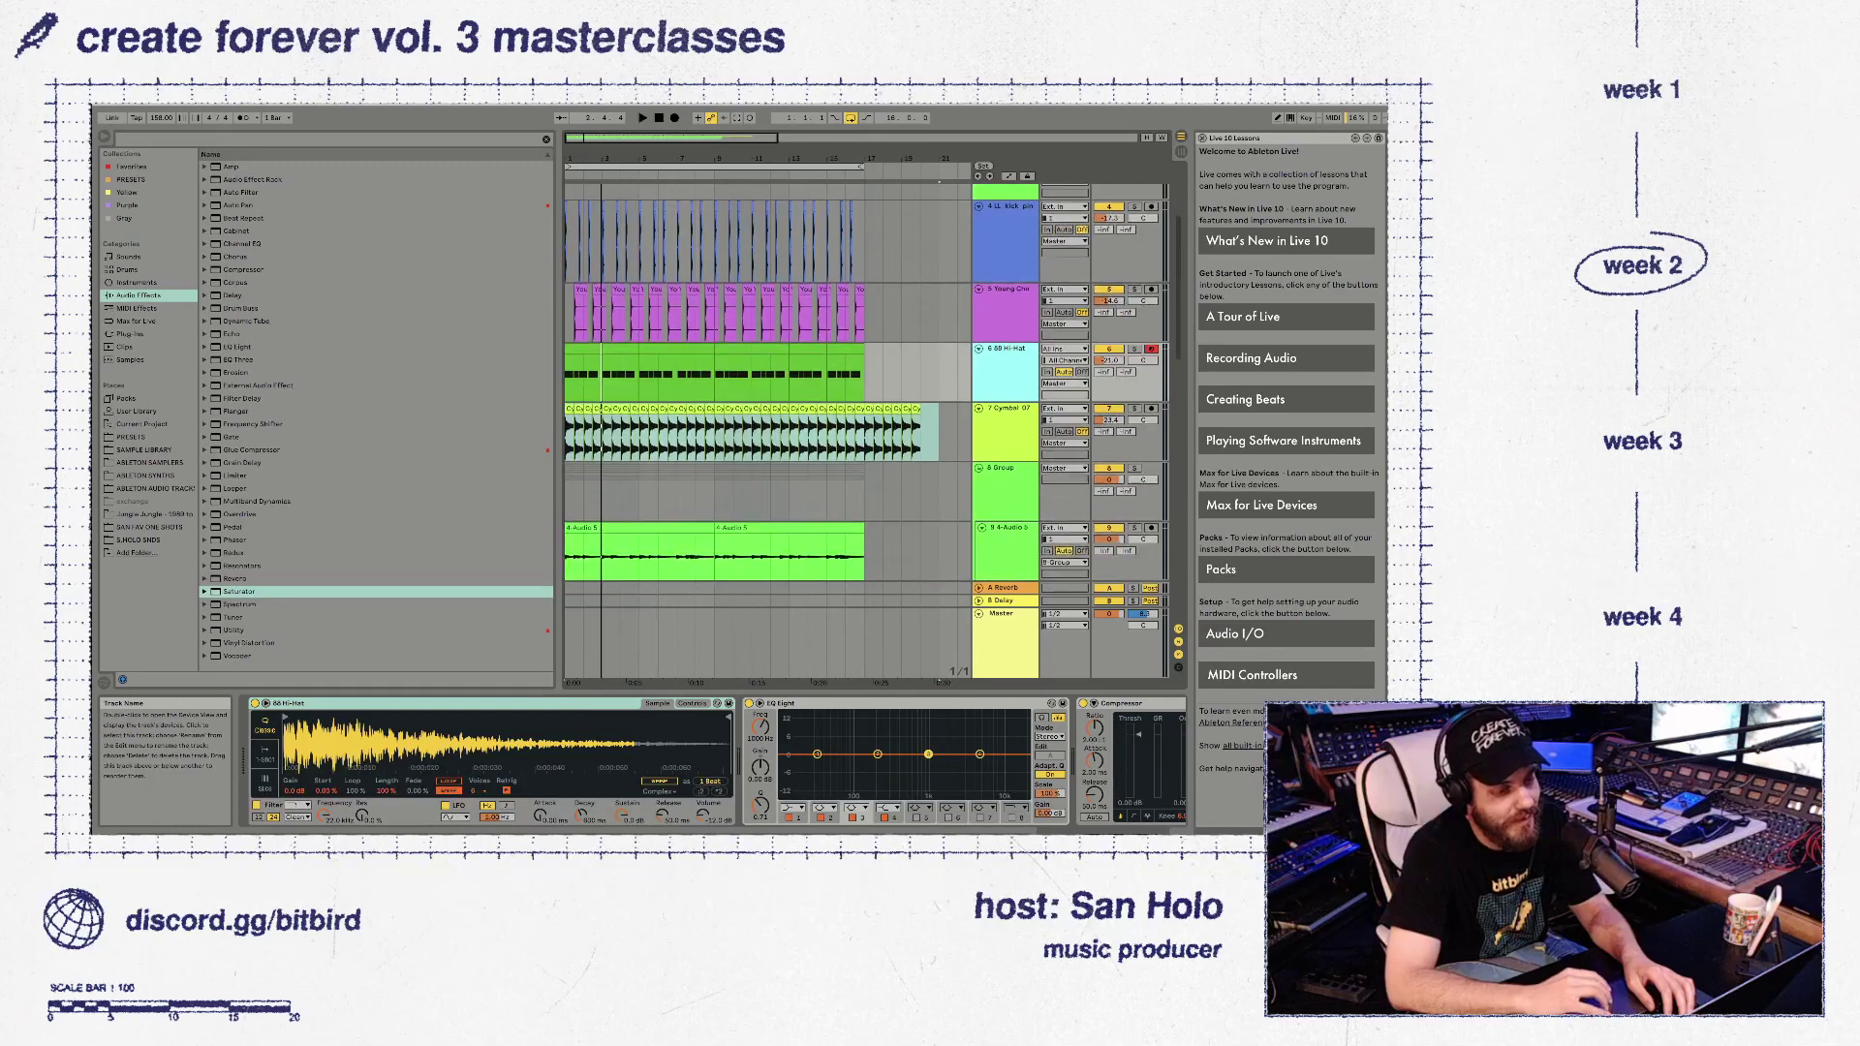
pyautogui.click(1134, 456)
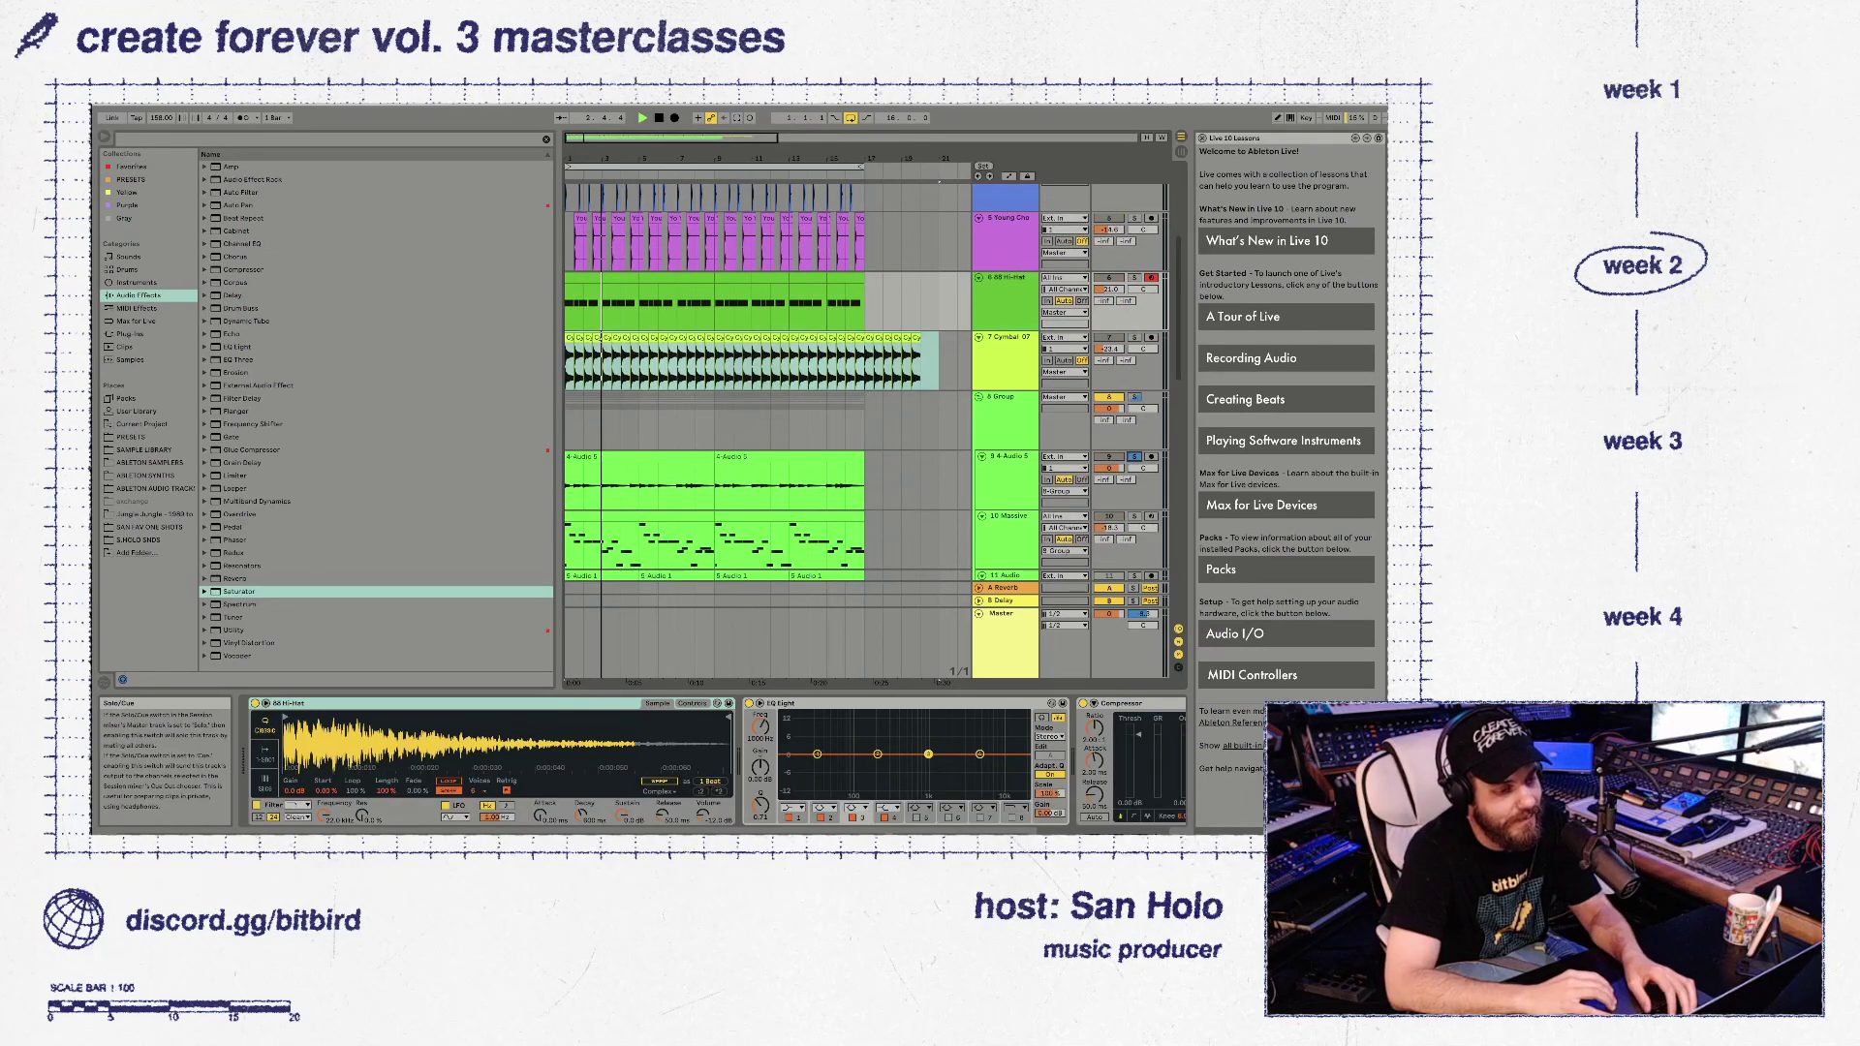
pyautogui.click(1004, 396)
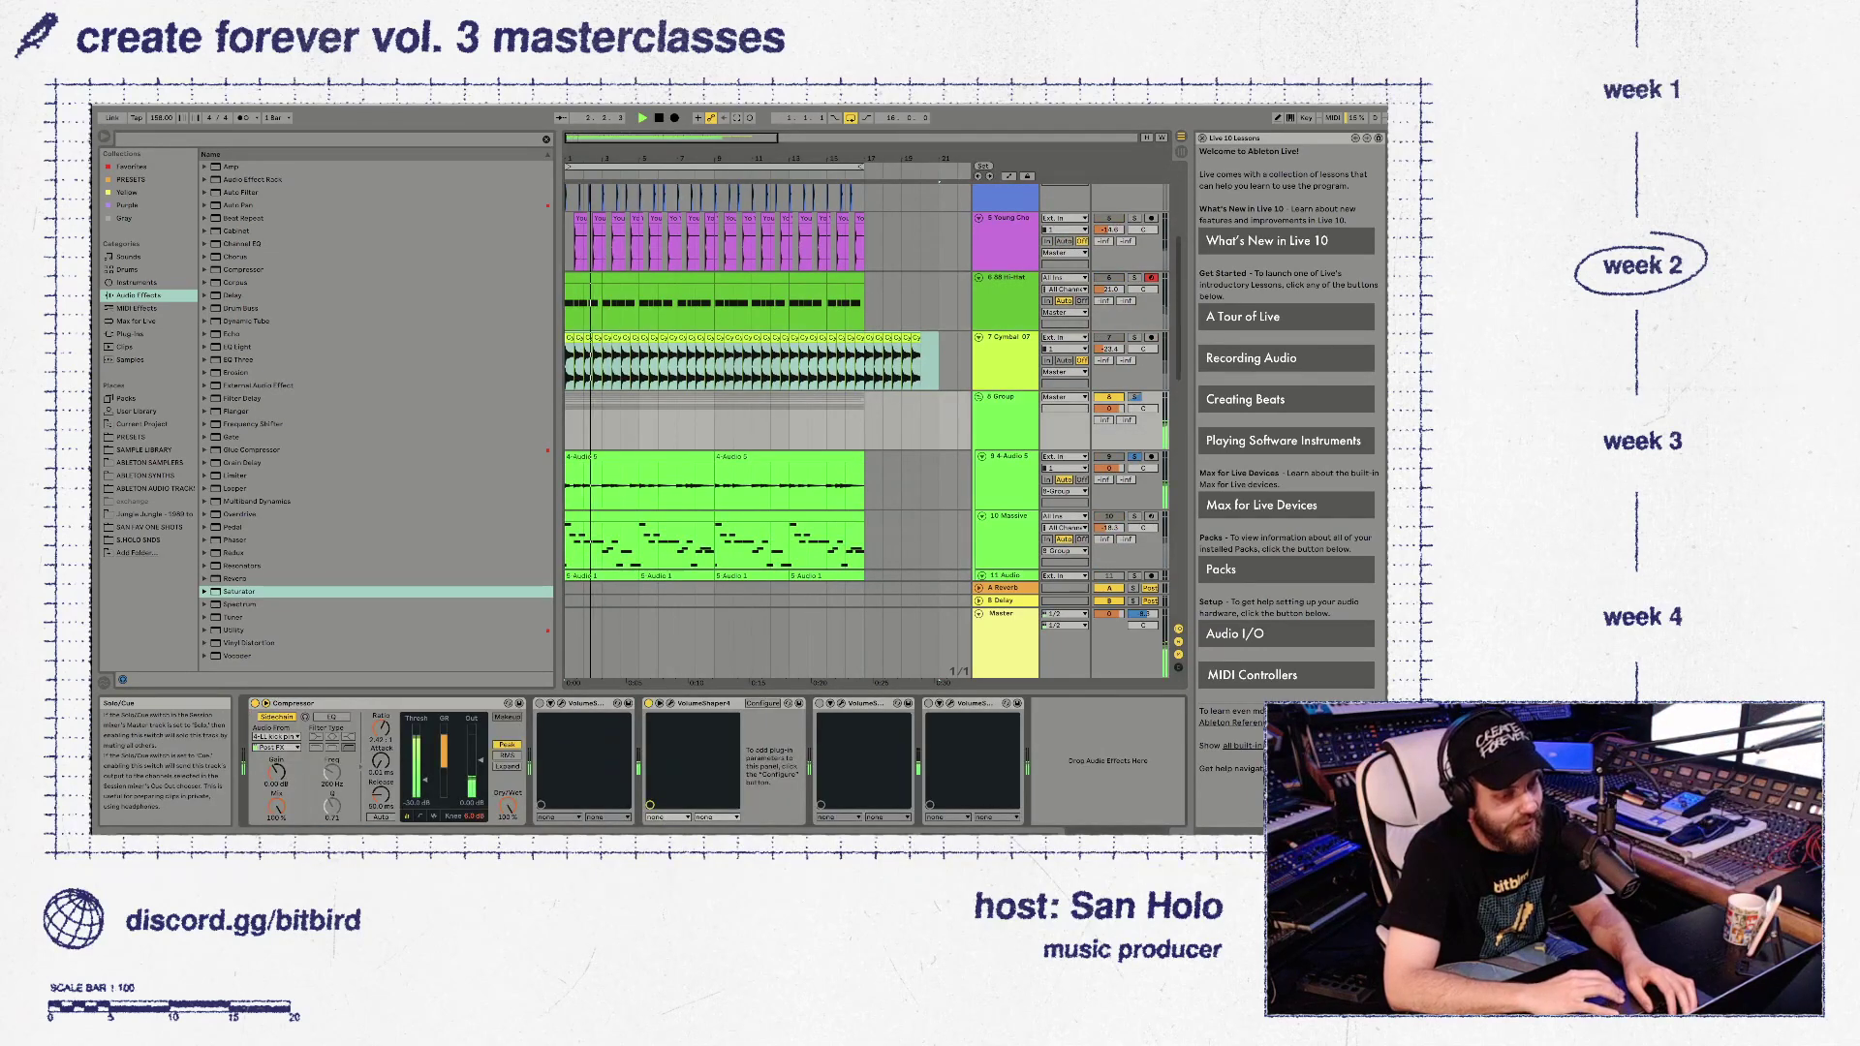
pyautogui.press('space')
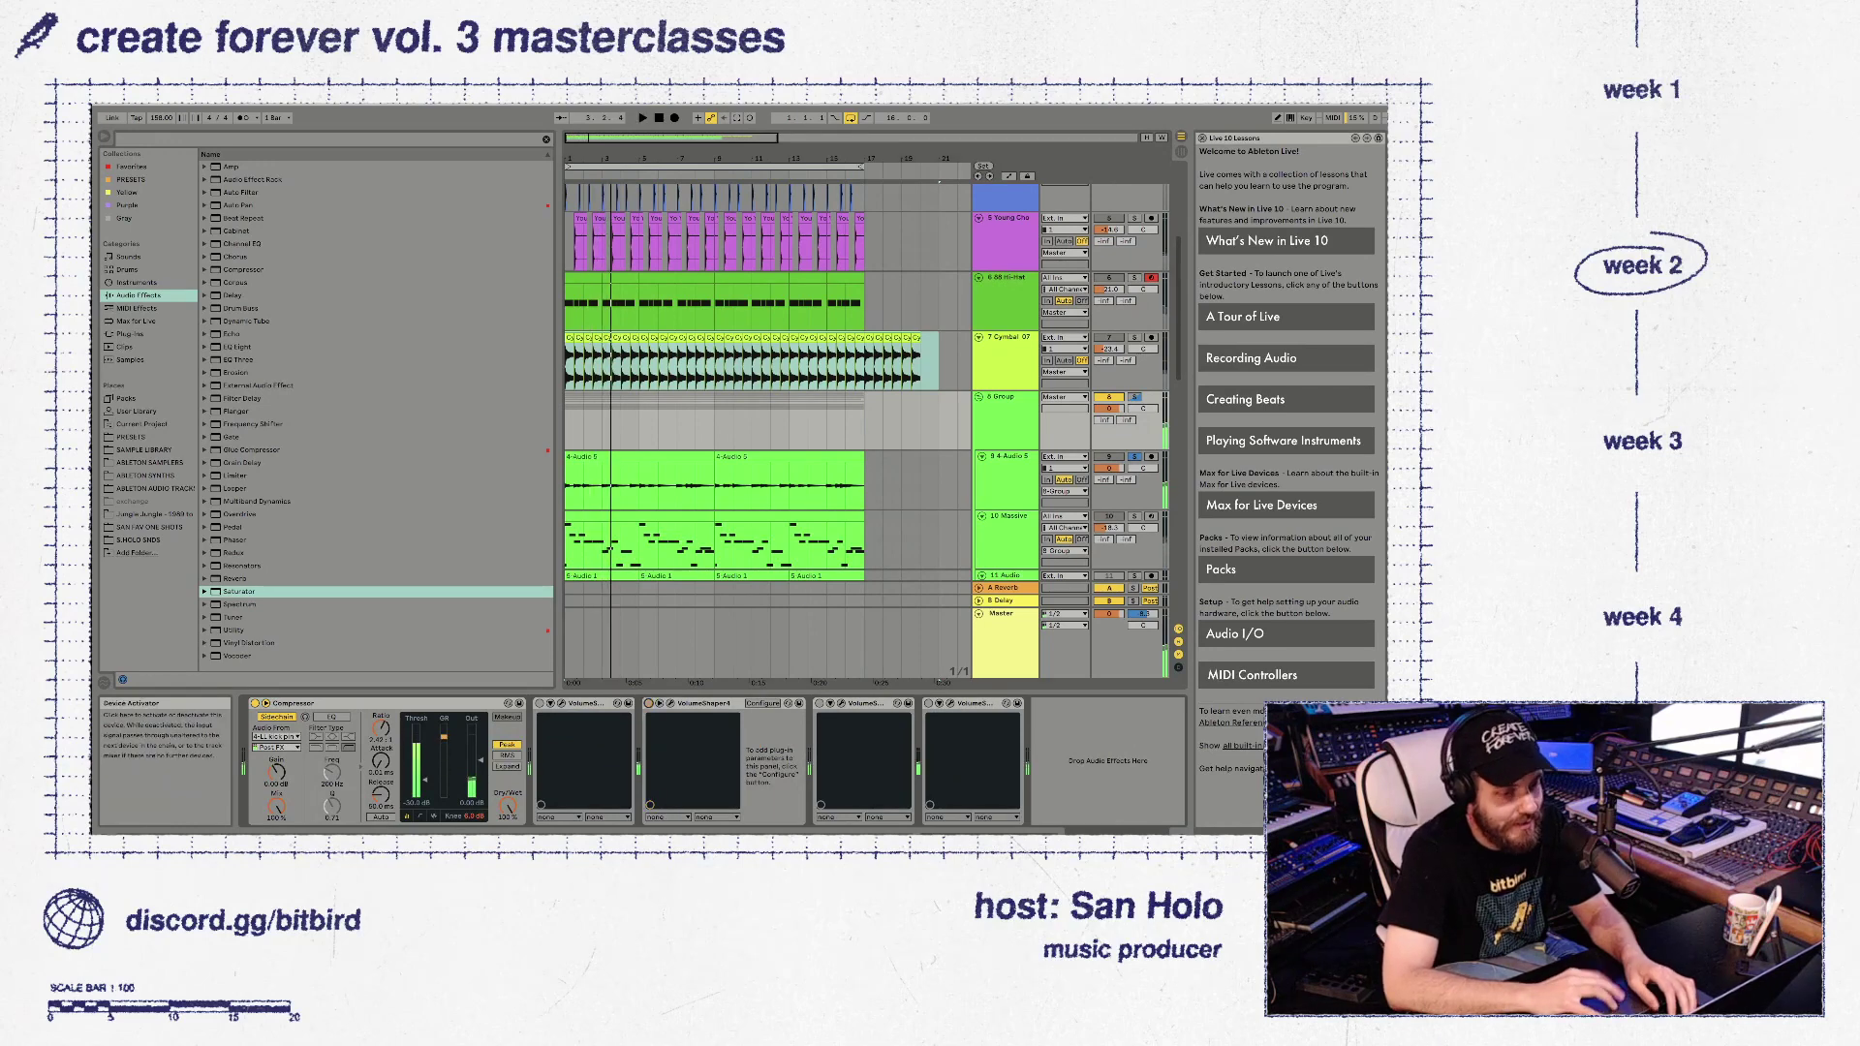
# Duplicate the Audio 5 track with its effects, arm the copy for recording, and delete the copied clips
pyautogui.click(1007, 456)
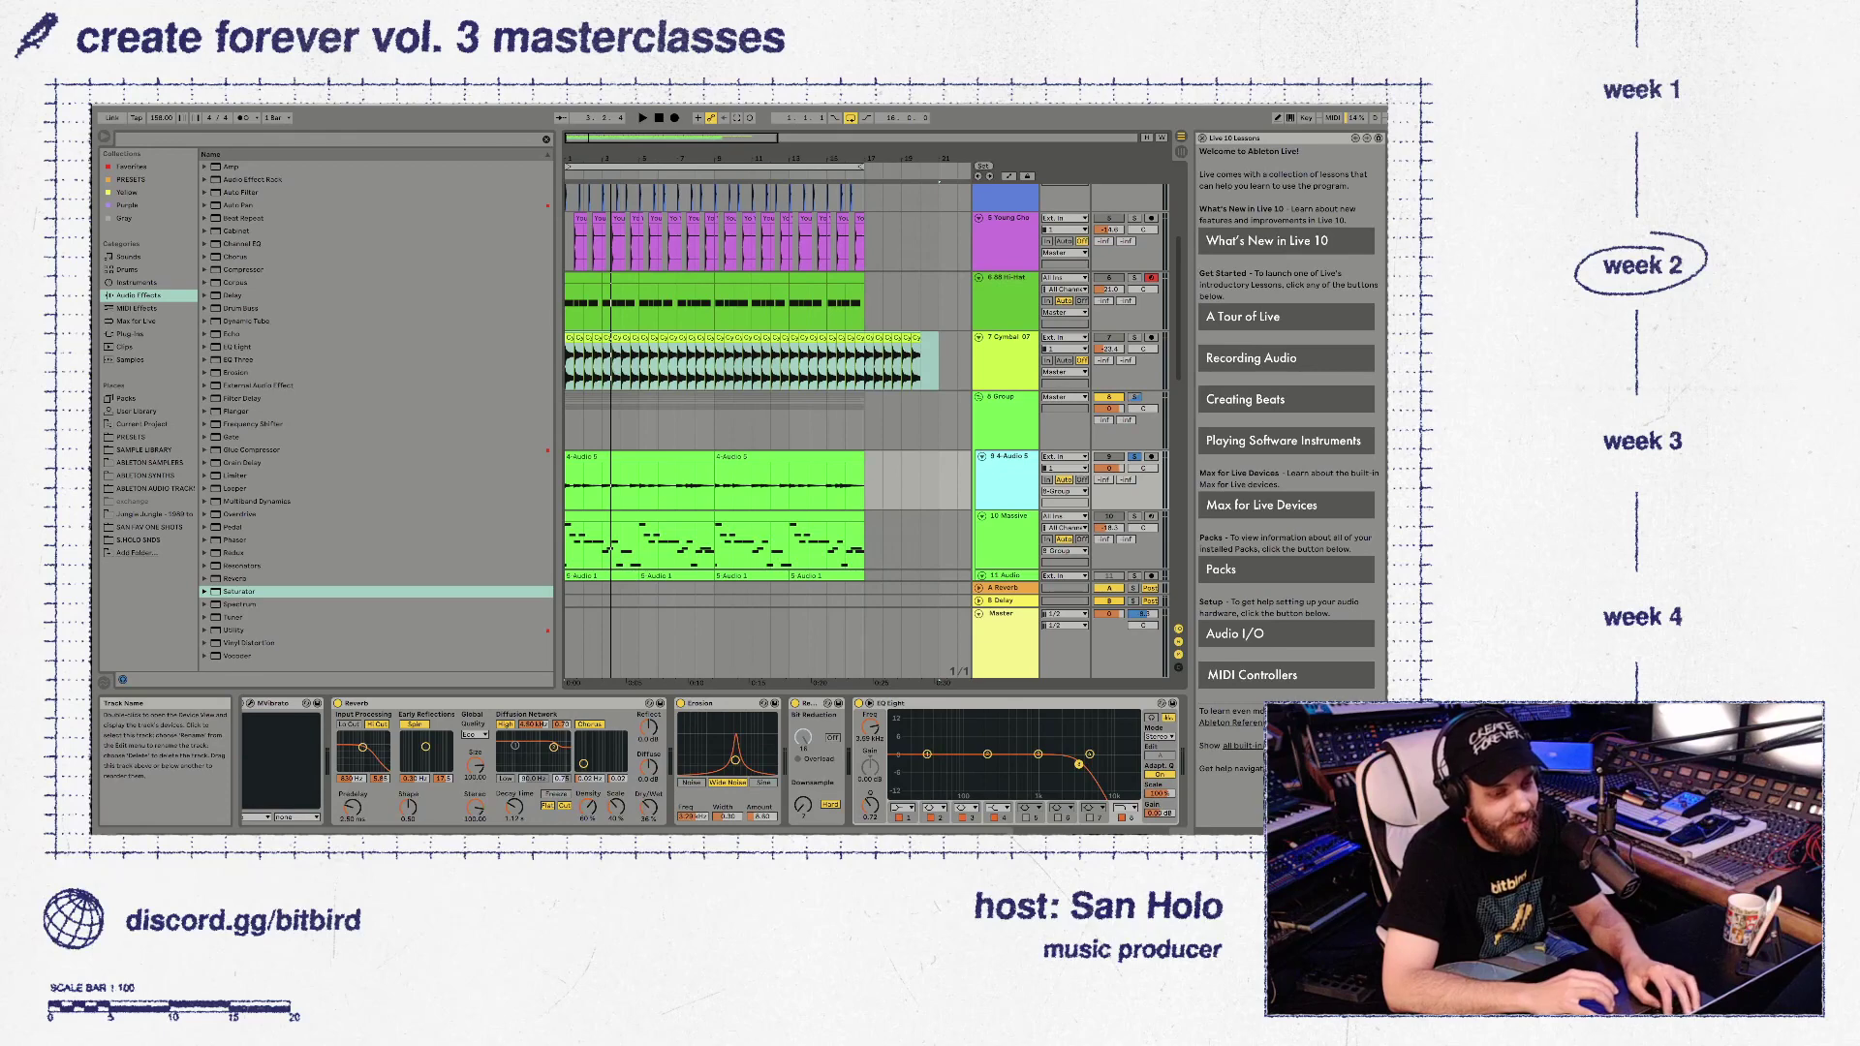
pyautogui.hotkey('ctrl', 'd')
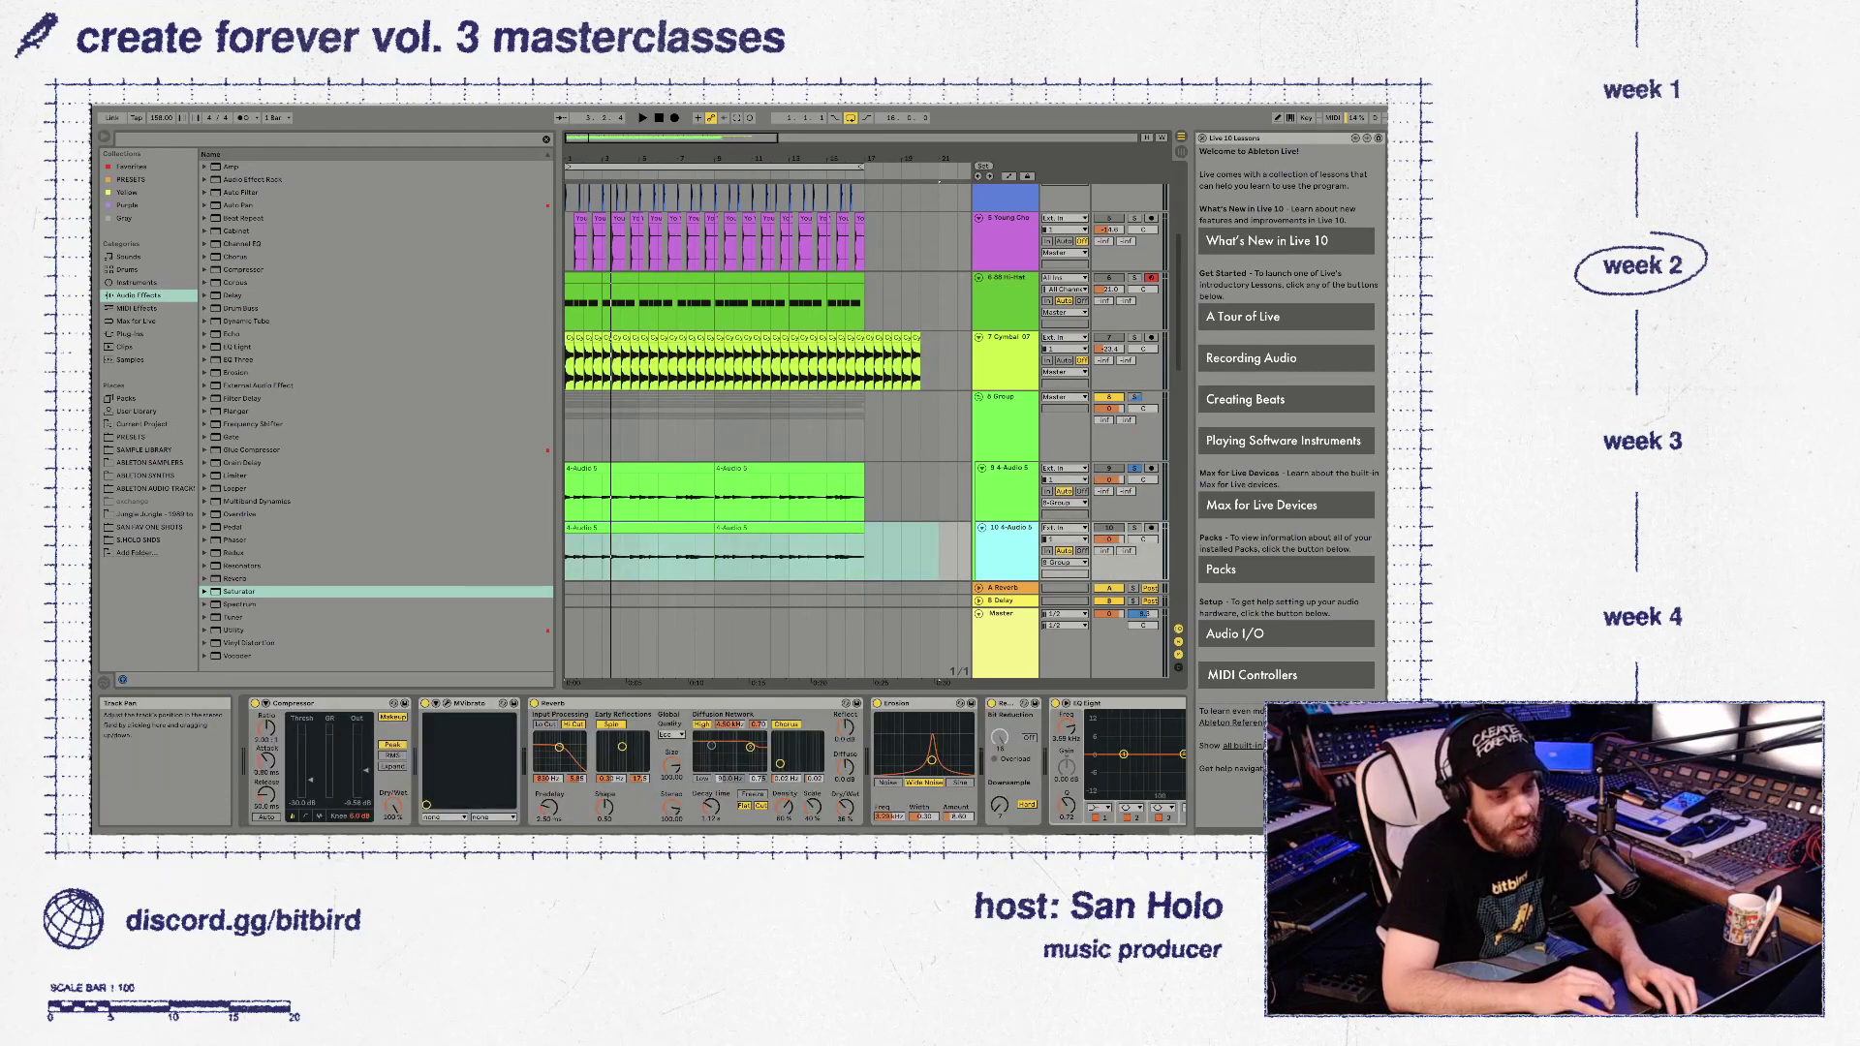
pyautogui.click(1150, 528)
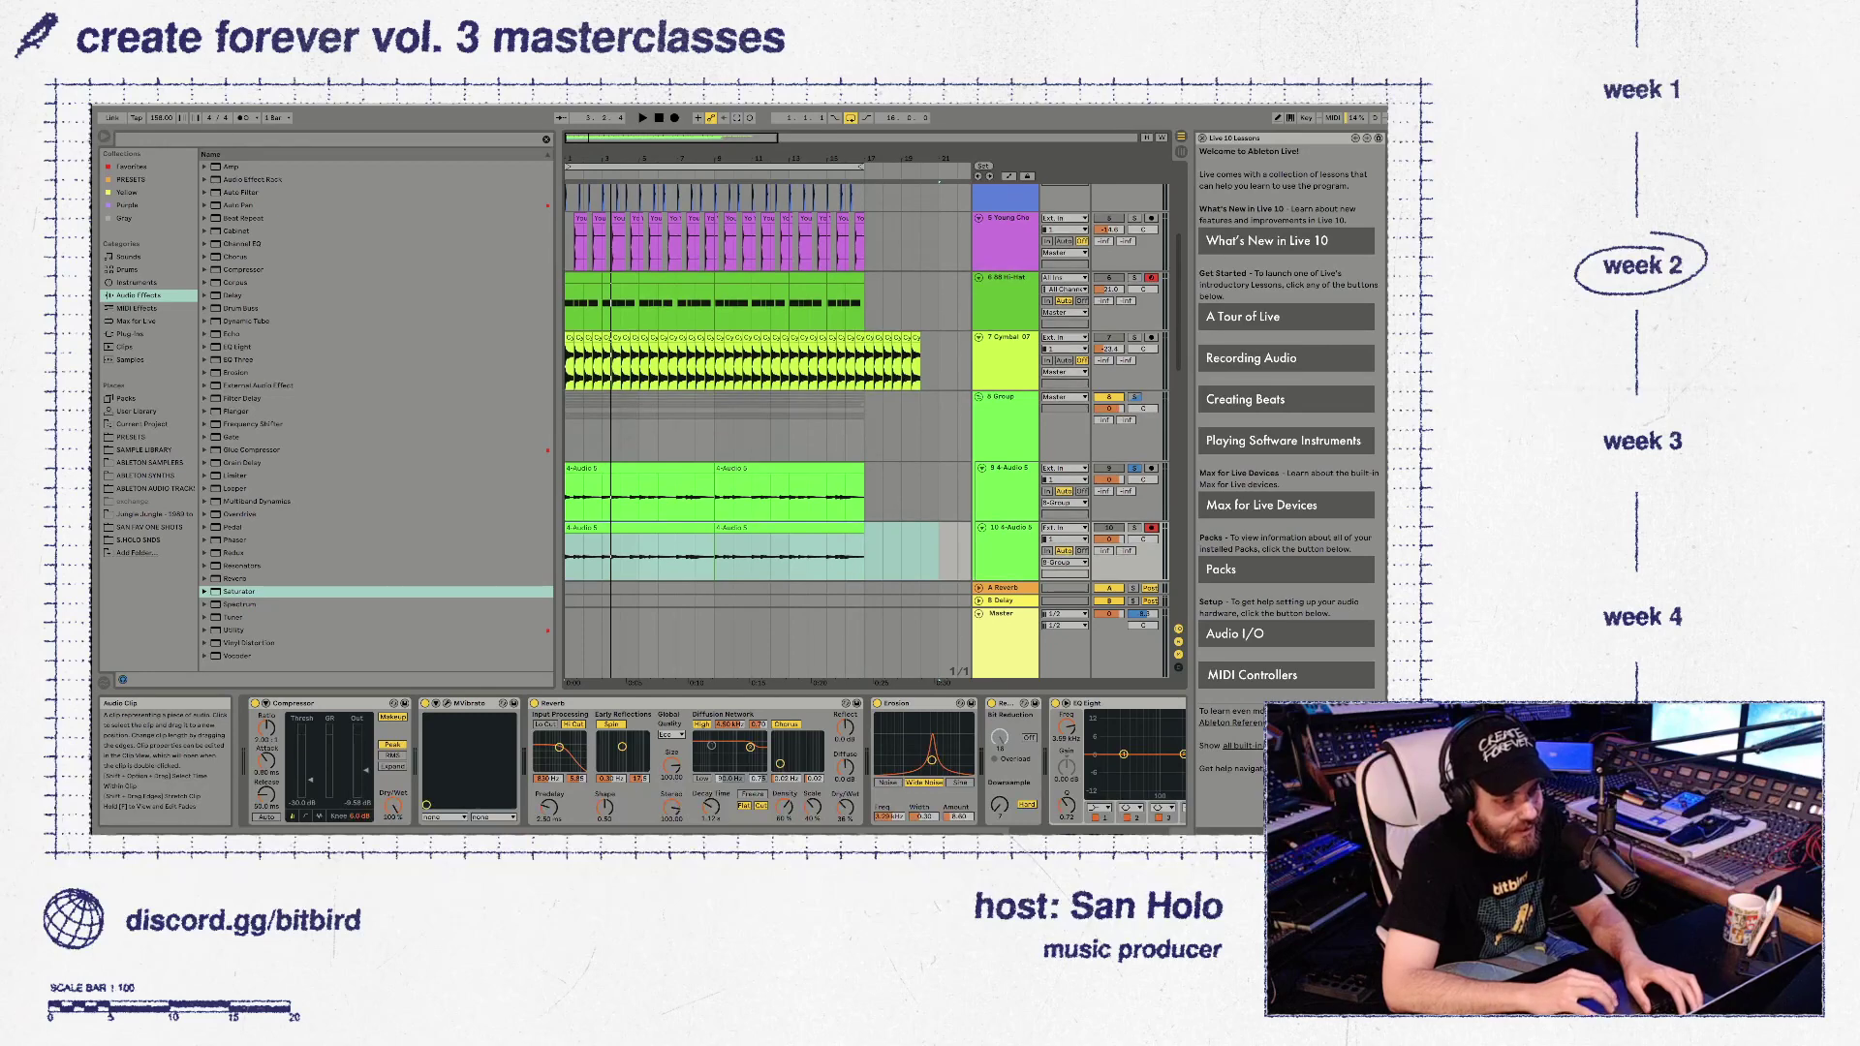
pyautogui.click(789, 528)
pyautogui.keyDown('shift'); pyautogui.click(640, 528); pyautogui.keyUp('shift')
pyautogui.press('Delete')
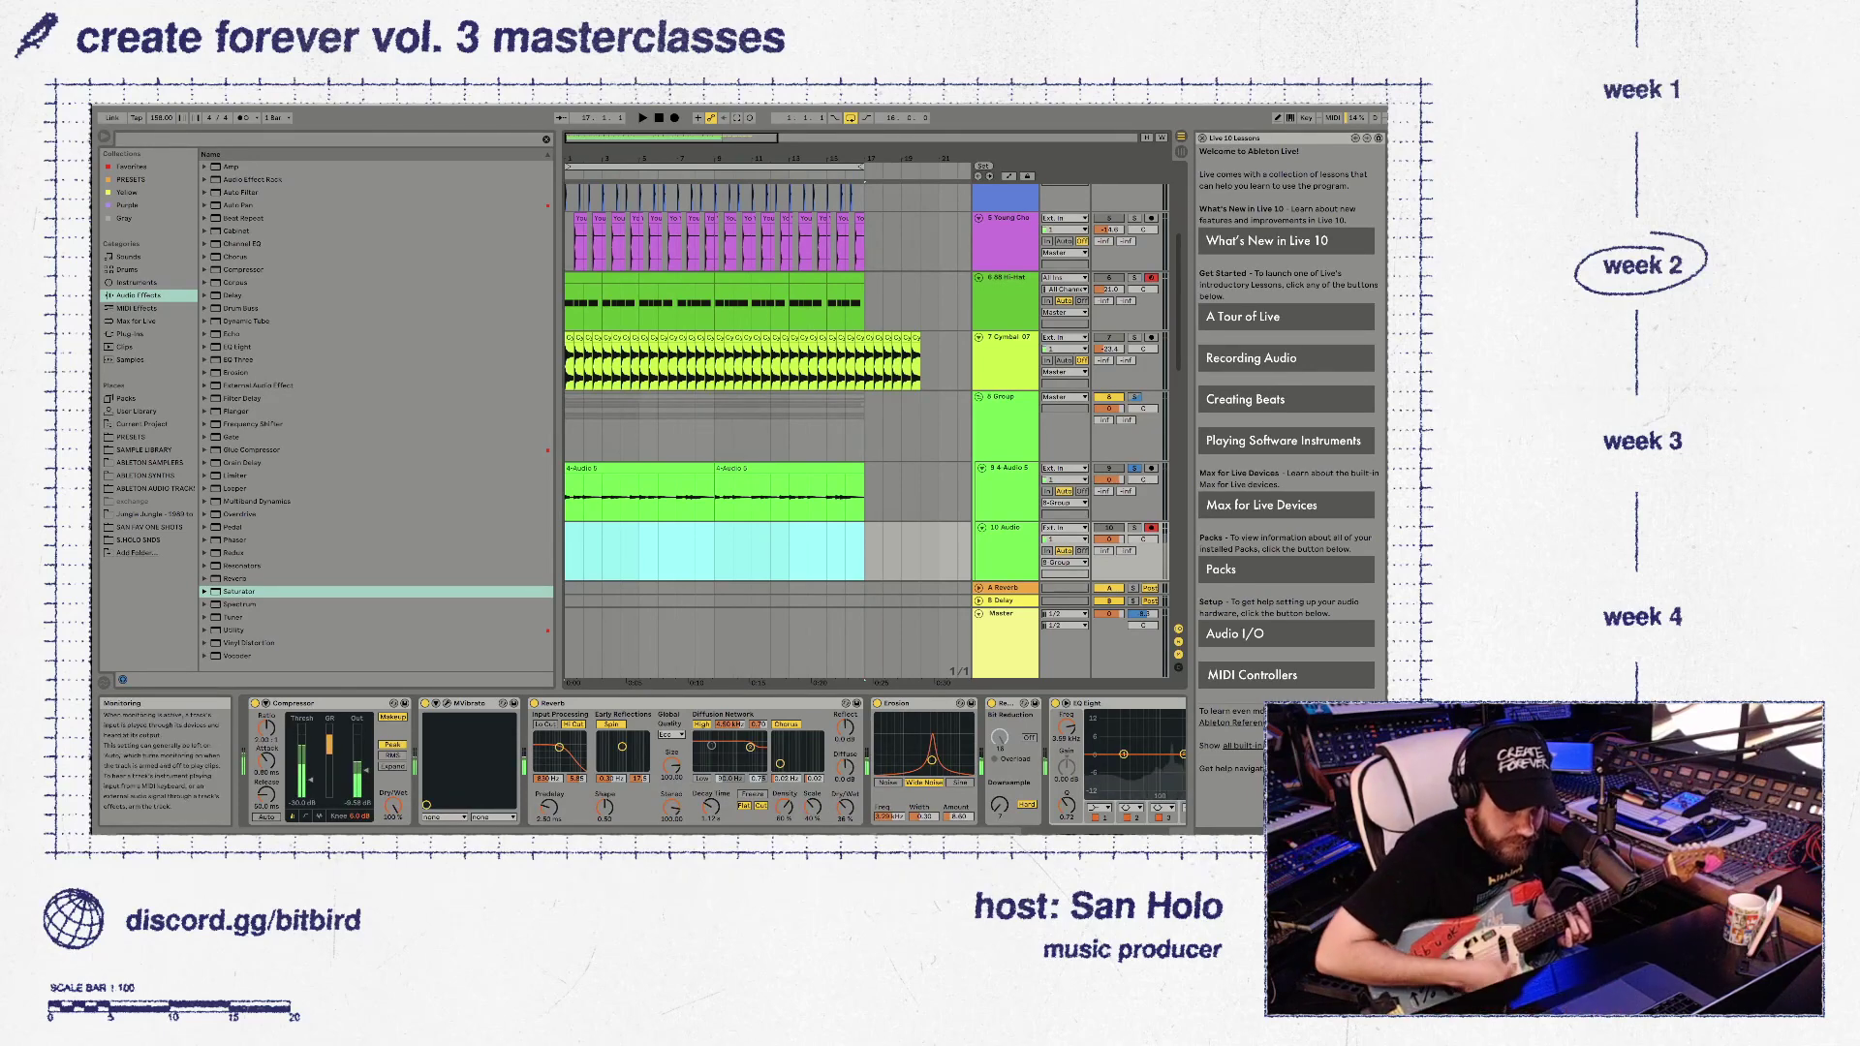
# Take the solo off the Audio 5 track and solo the whole group that contains it
pyautogui.scroll(-1, 865, 426)
pyautogui.hscroll(2, 866, 426)
pyautogui.hscroll(-2, 865, 426)
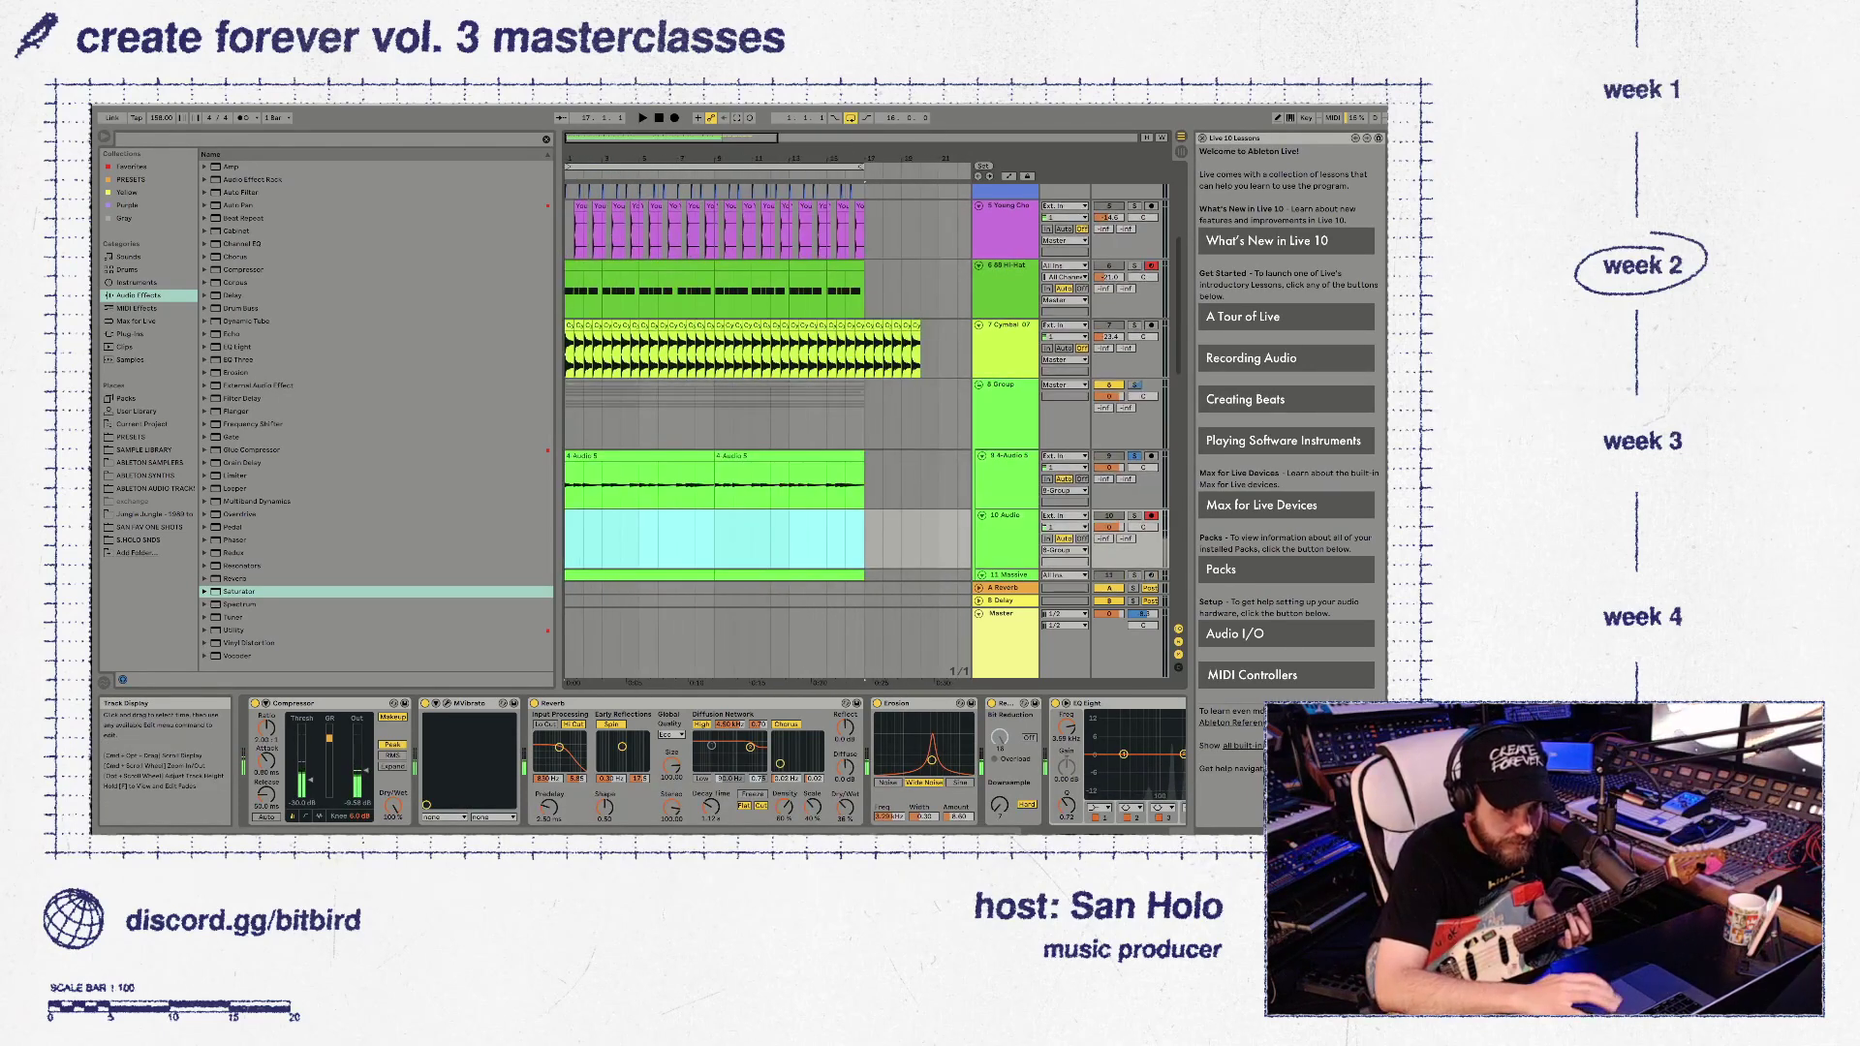
pyautogui.click(1134, 455)
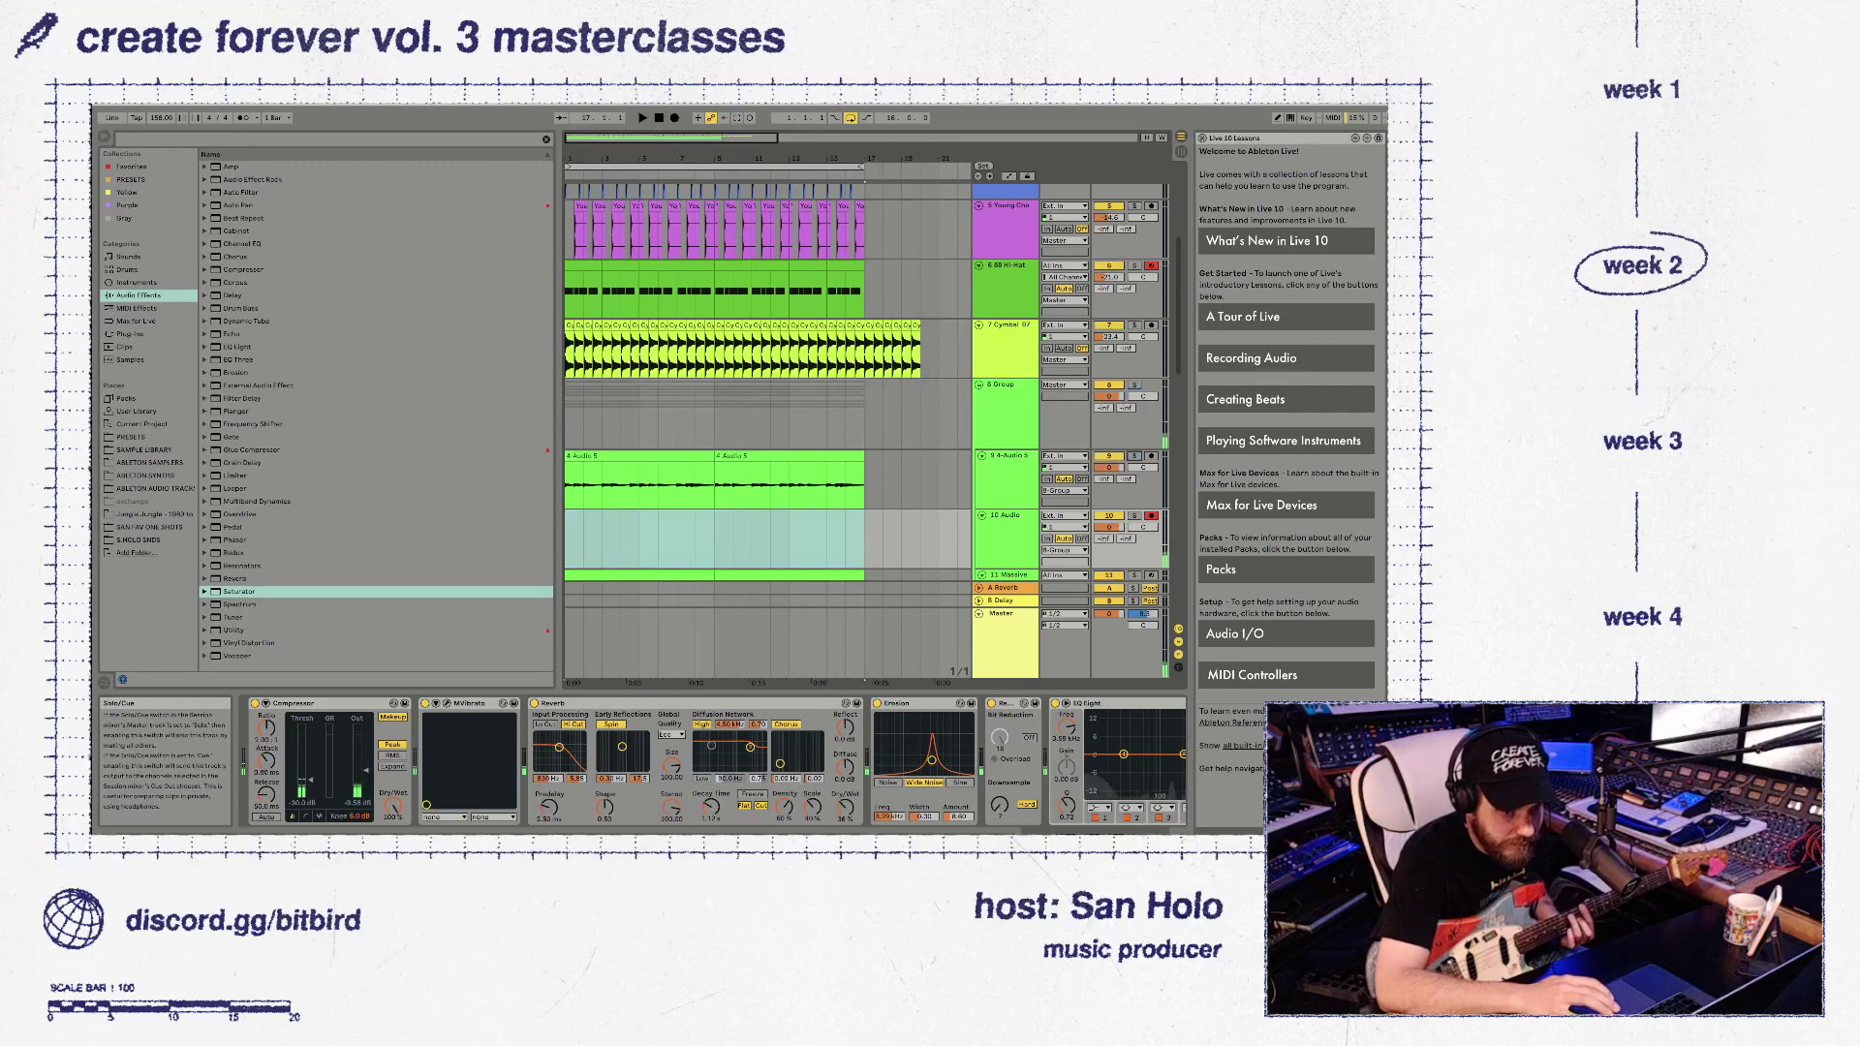
pyautogui.click(1133, 385)
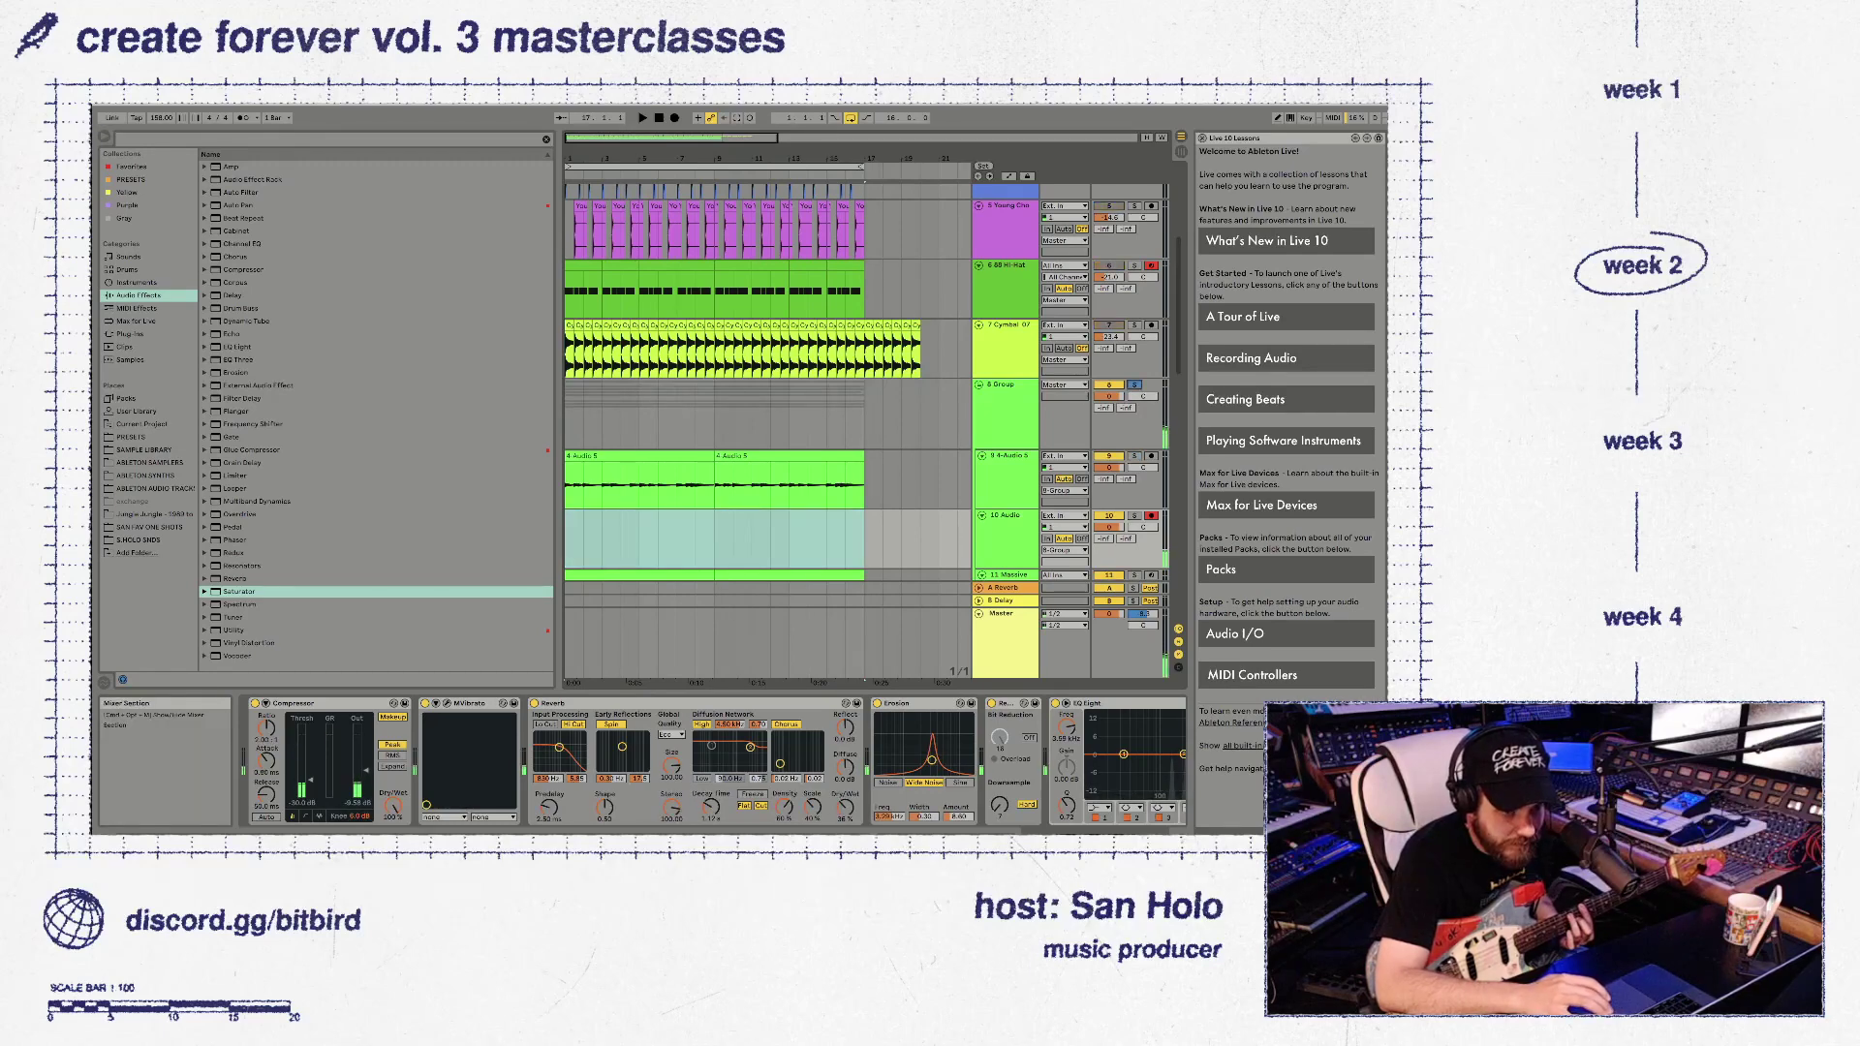
# Compare the effect chains of the group, the new 10 Audio track and Audio 5, through to the last plug-in
pyautogui.click(1005, 385)
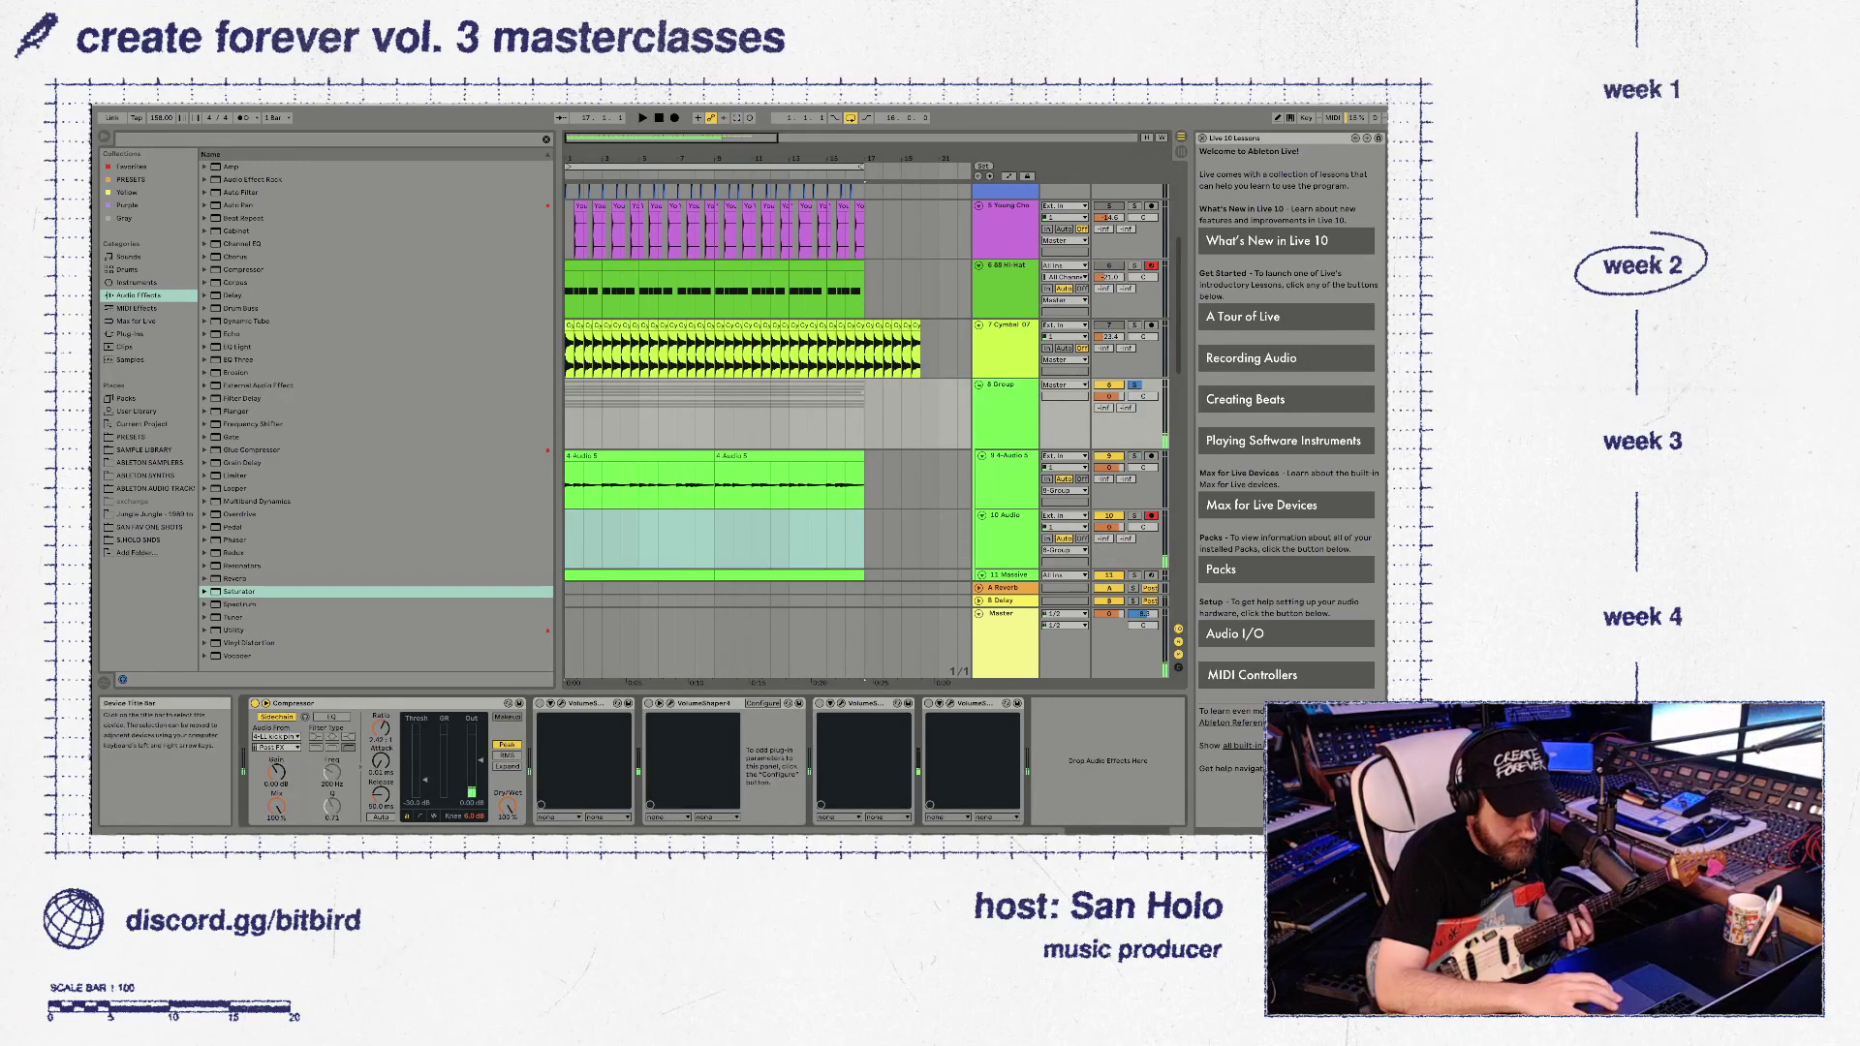
pyautogui.click(1005, 385)
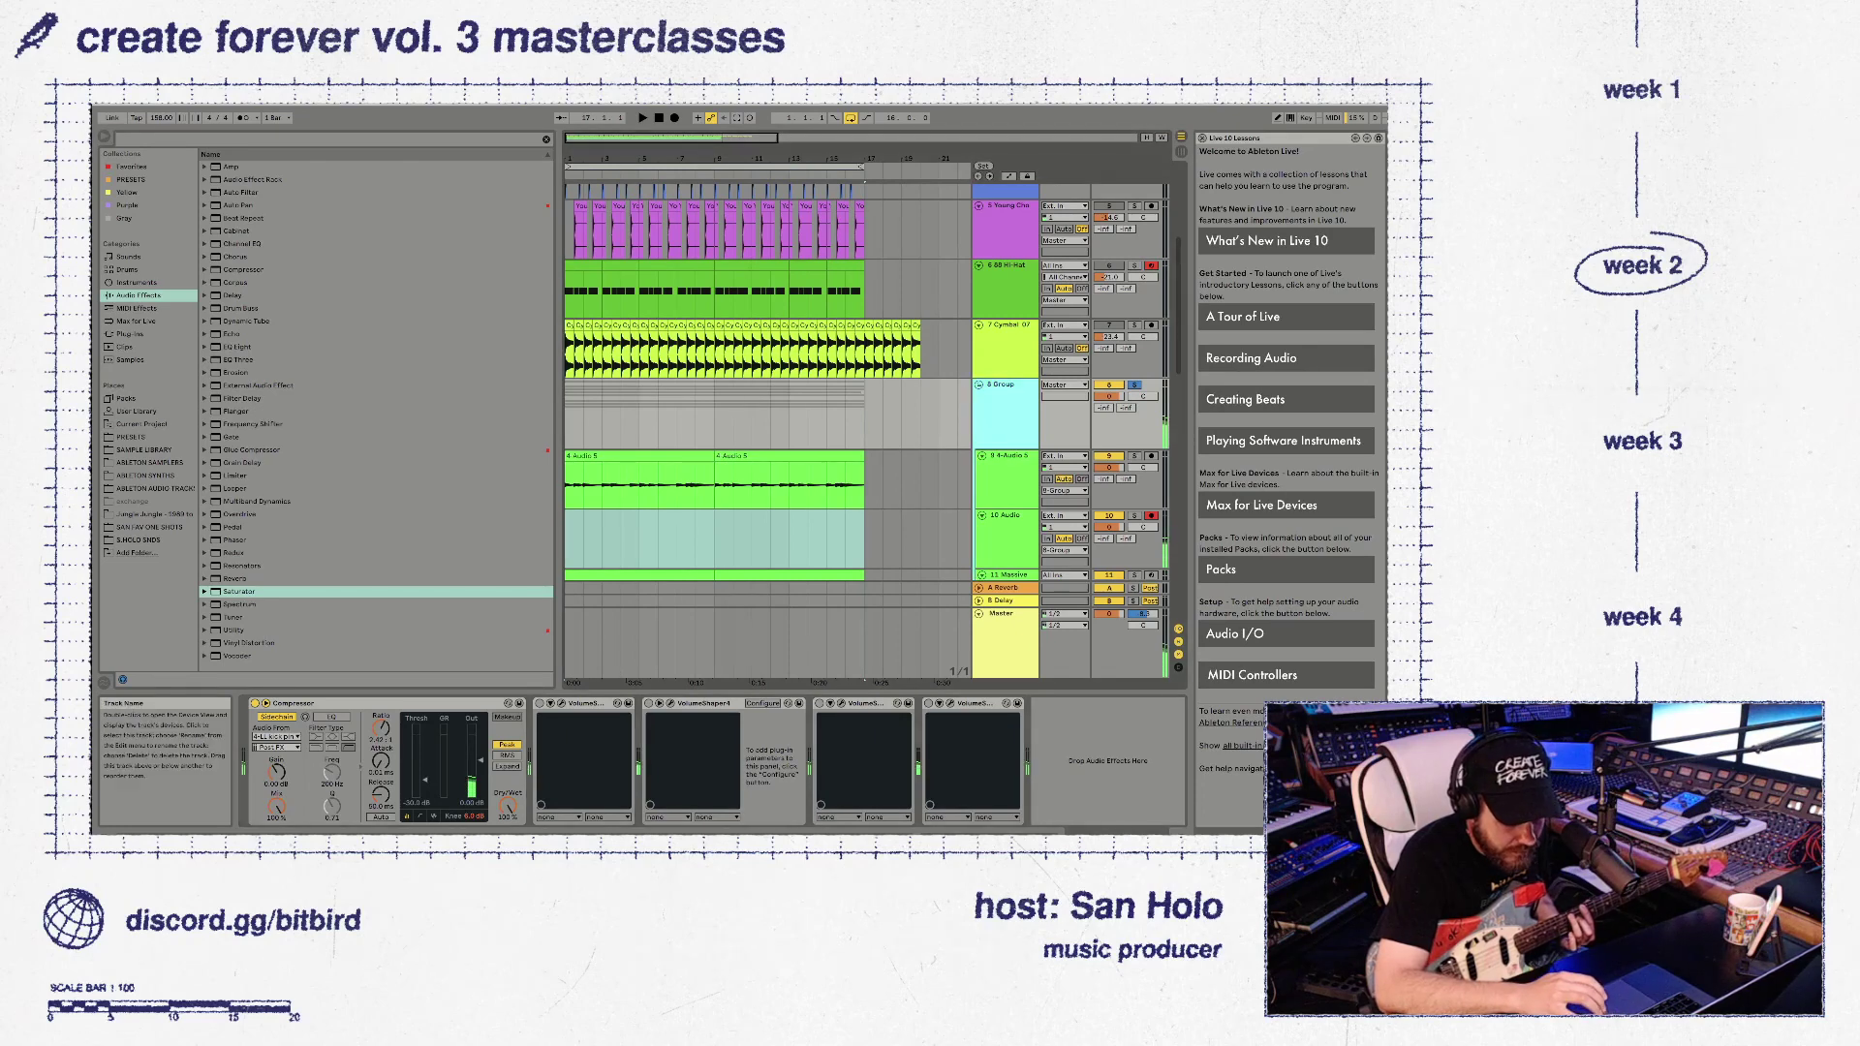
pyautogui.click(1005, 515)
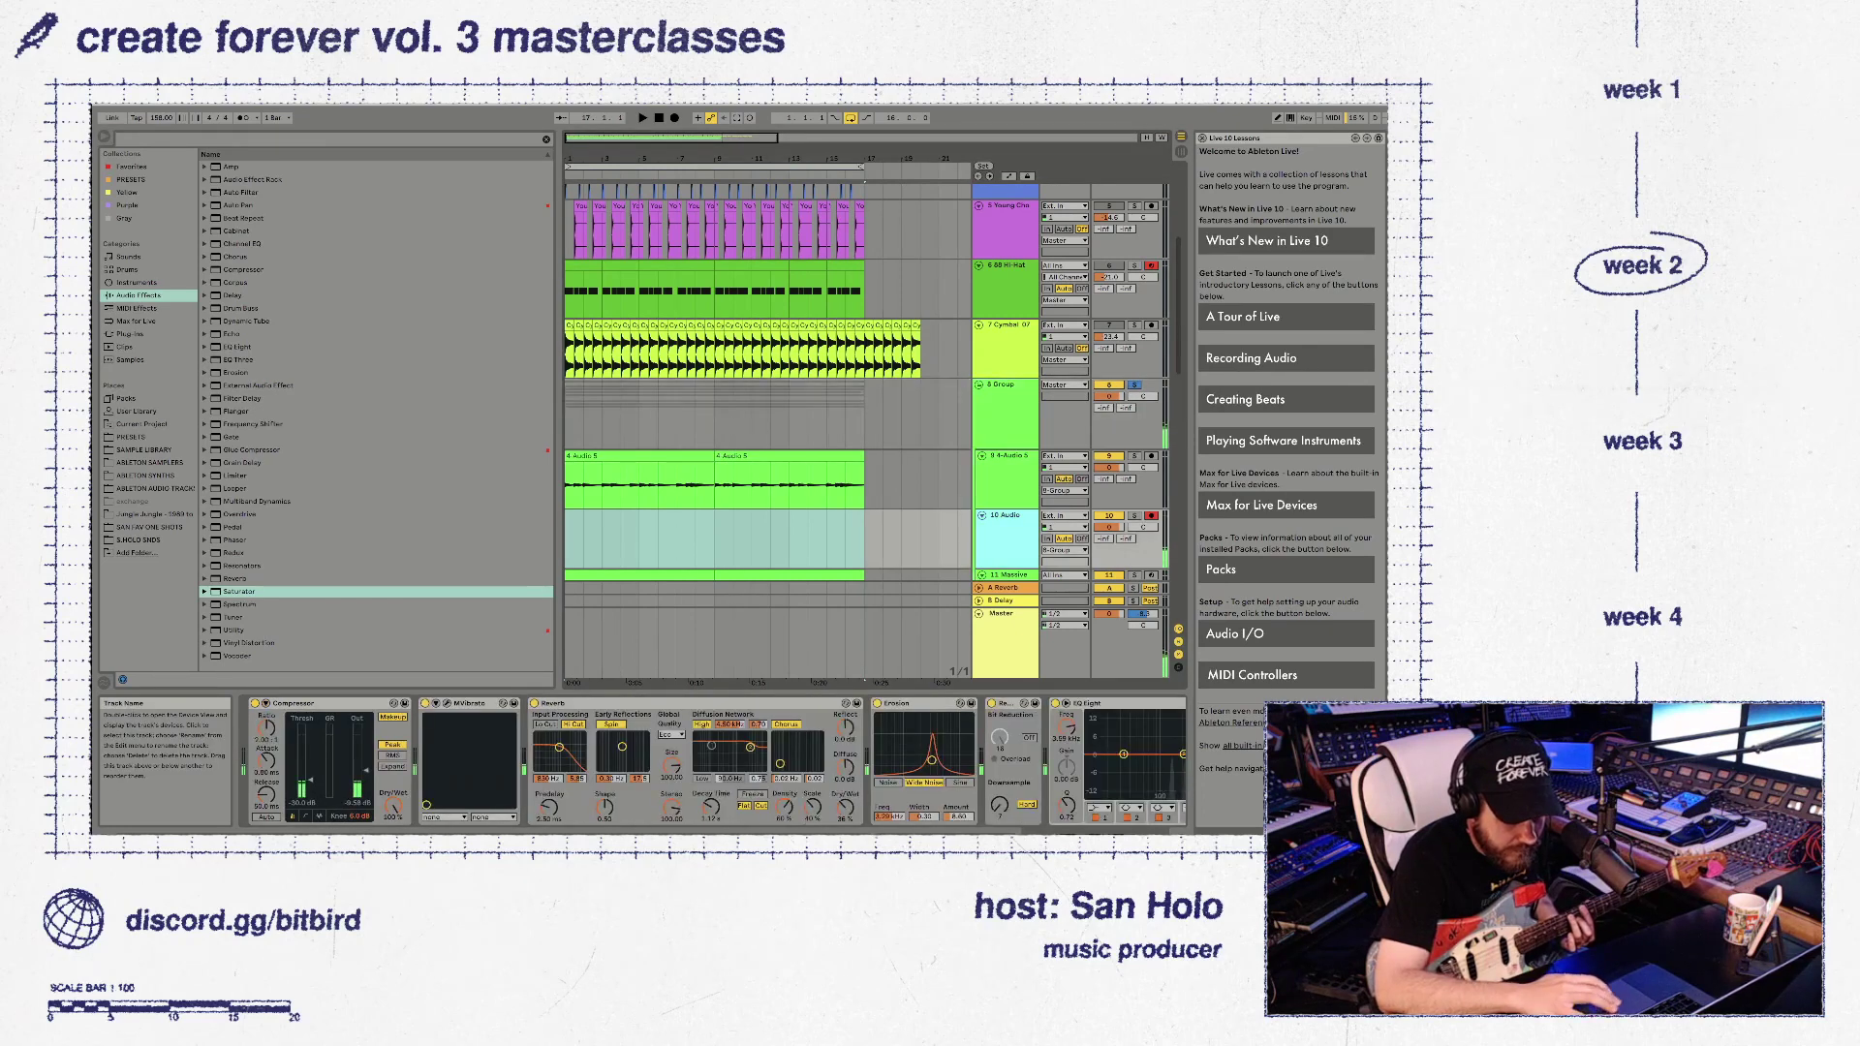
pyautogui.hscroll(5, 713, 761)
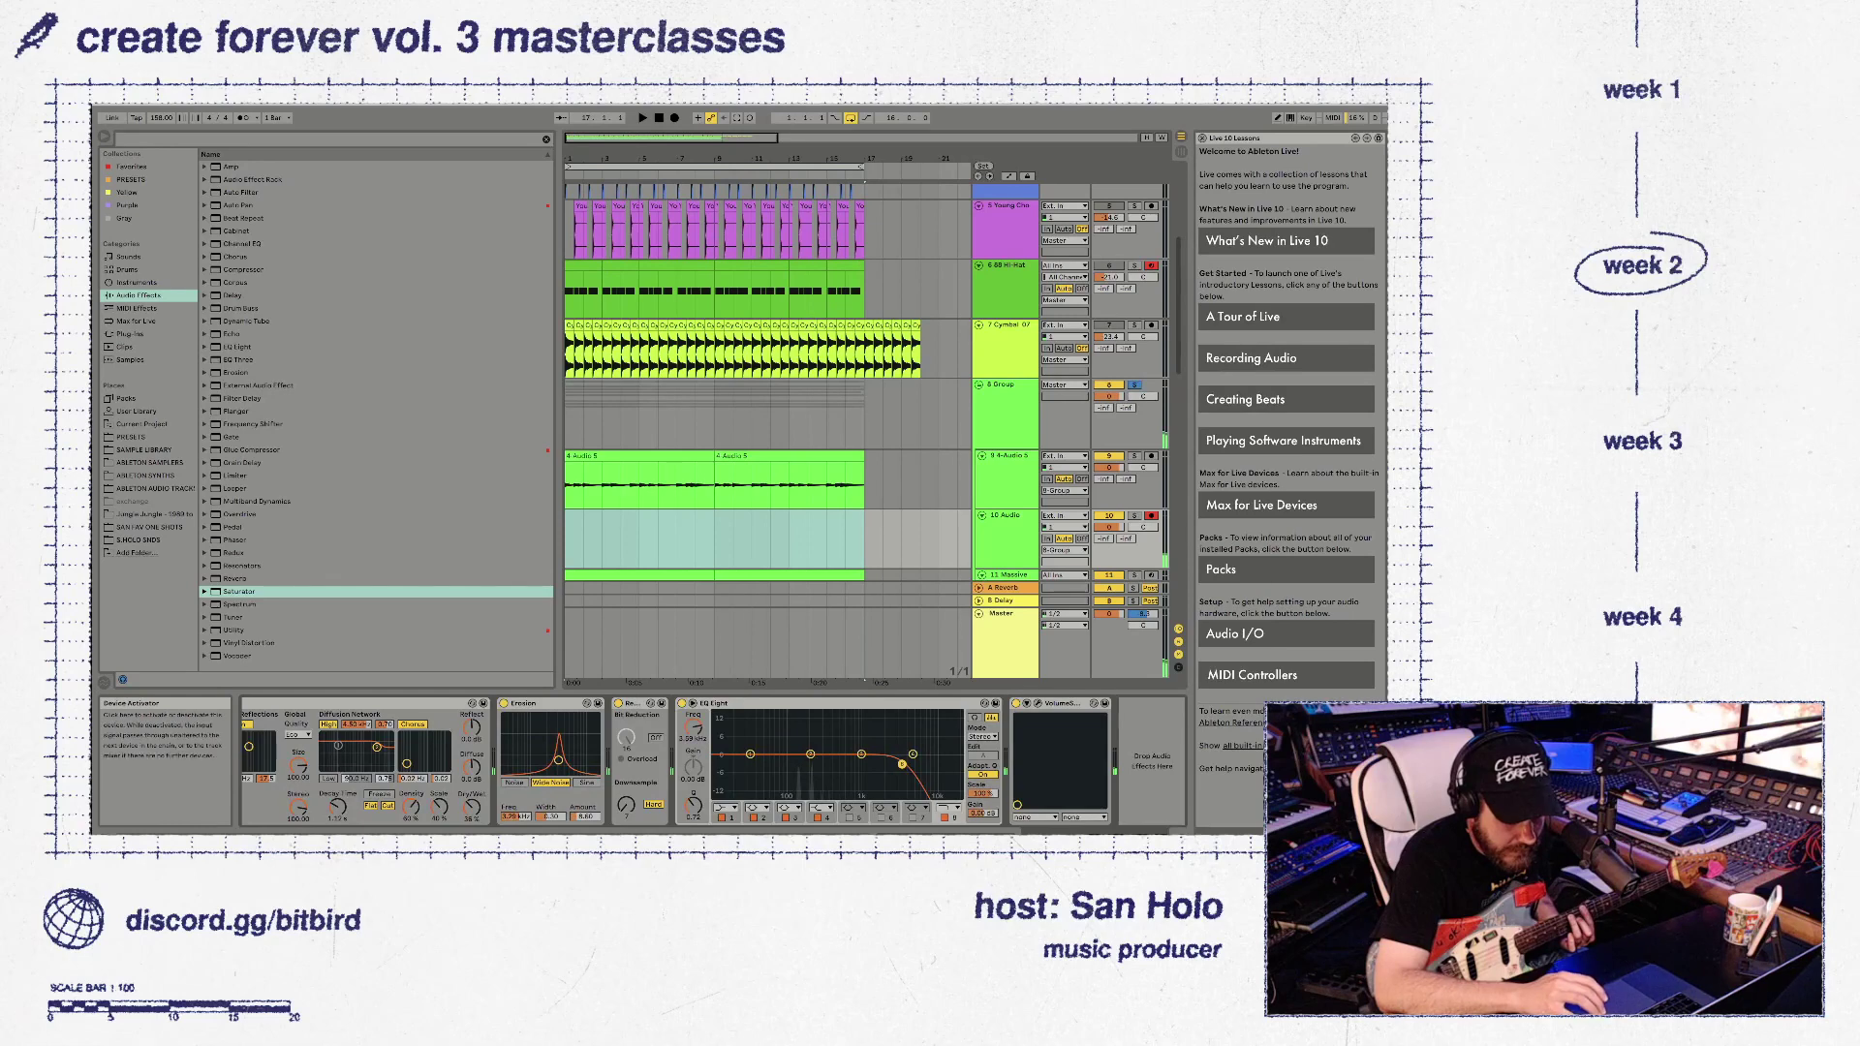
pyautogui.click(1005, 455)
pyautogui.hscroll(3, 969, 761)
pyautogui.click(1060, 703)
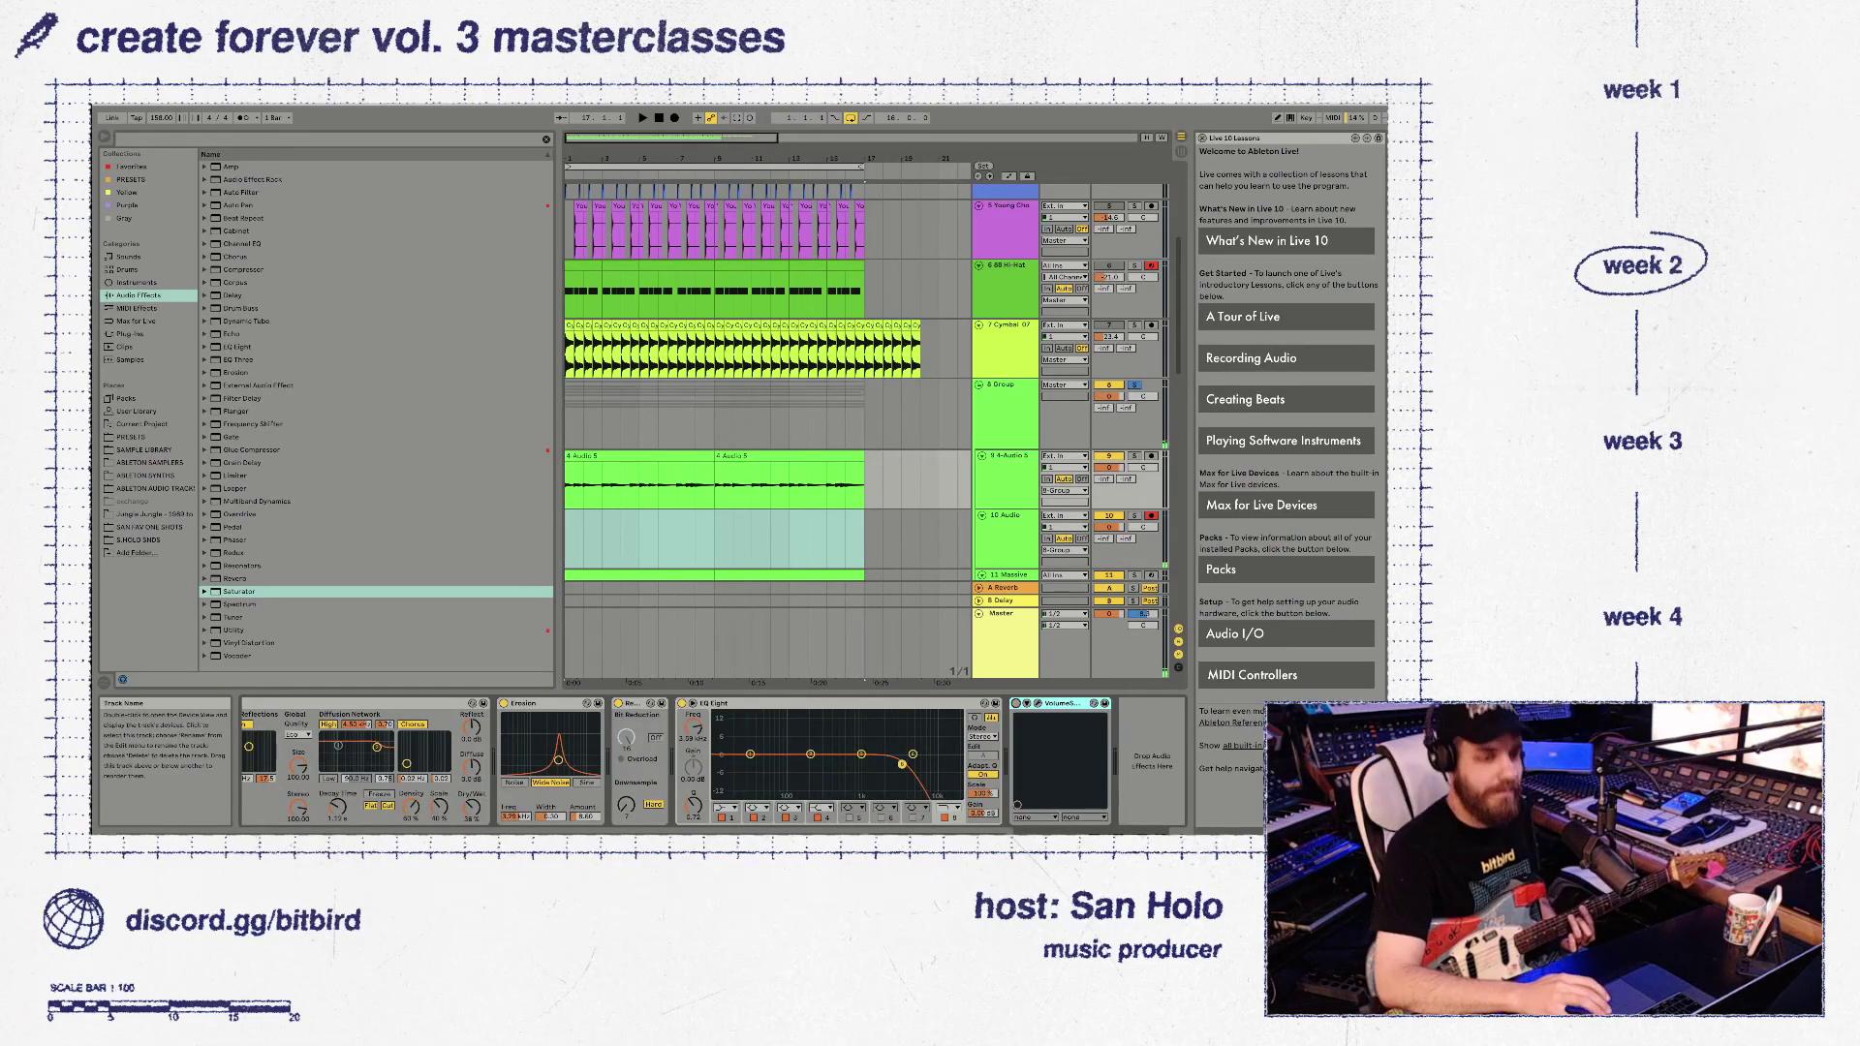
# Solo the Audio 5 track during playback and toggle the Compressor in the group's effect chain
pyautogui.press('space')
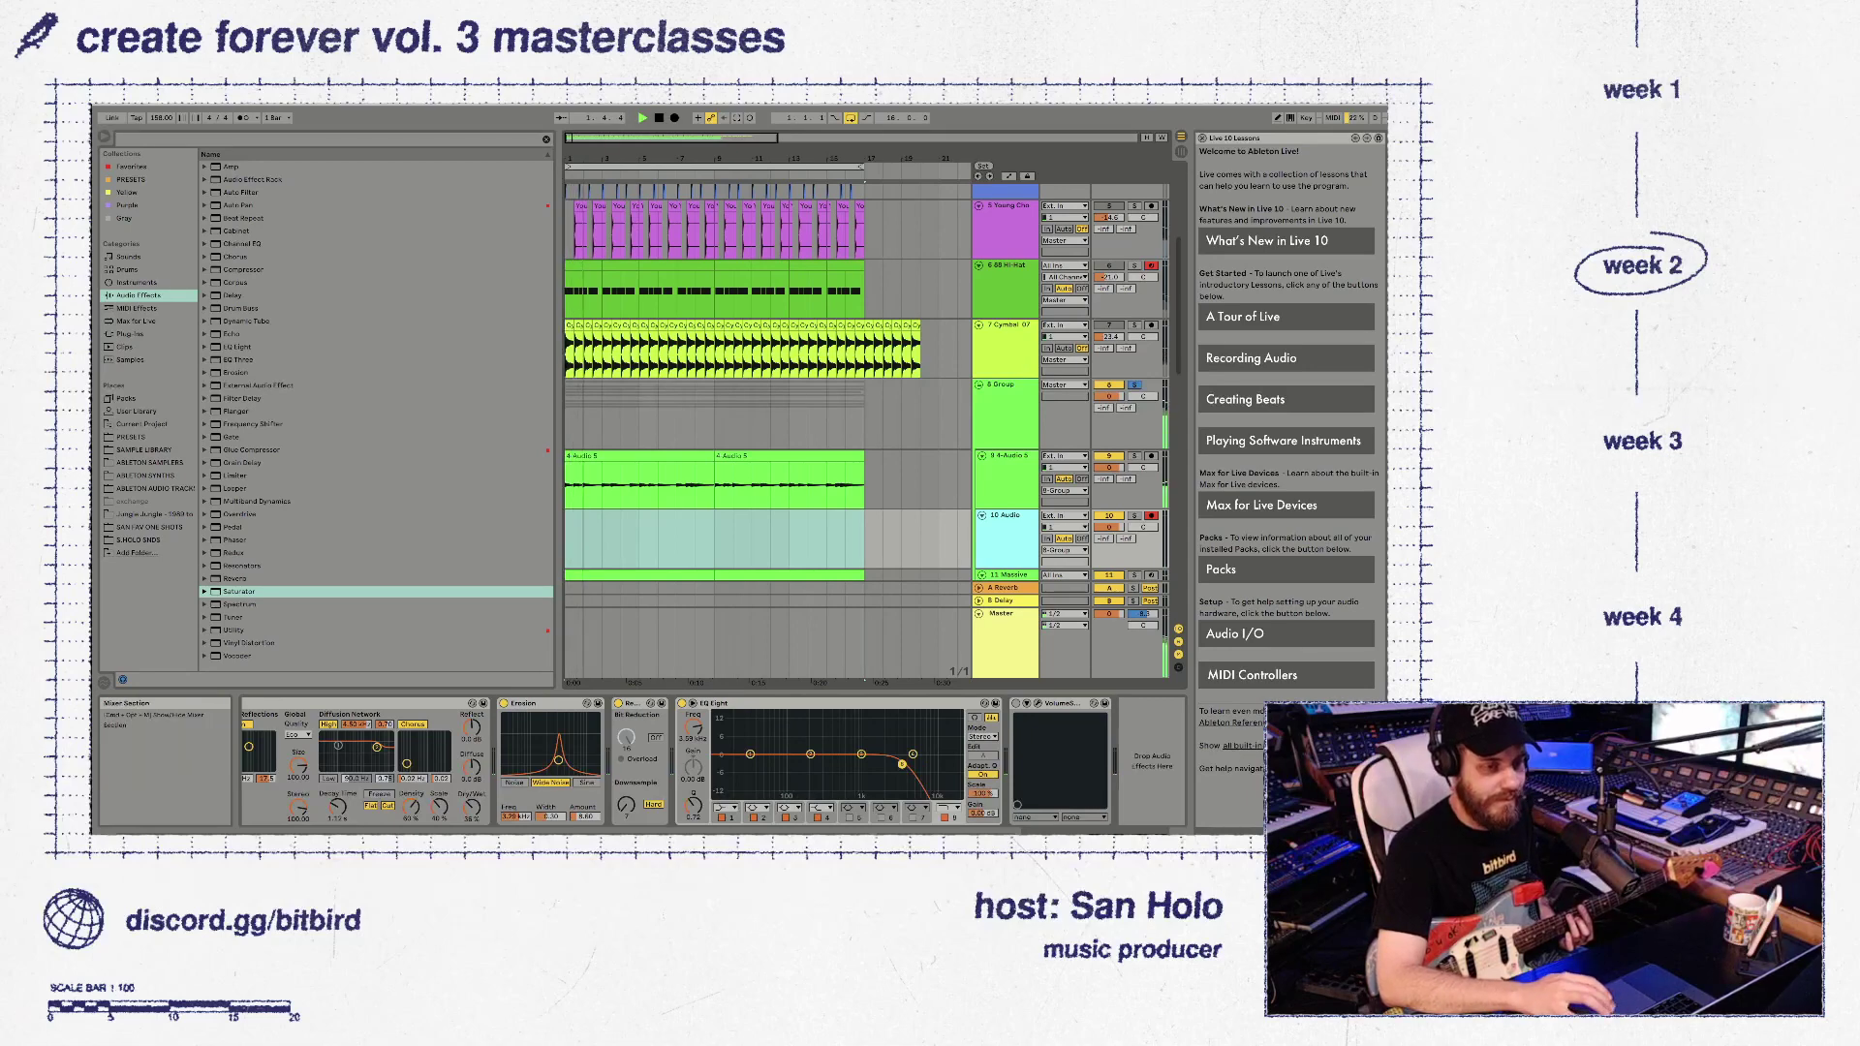
pyautogui.click(1135, 455)
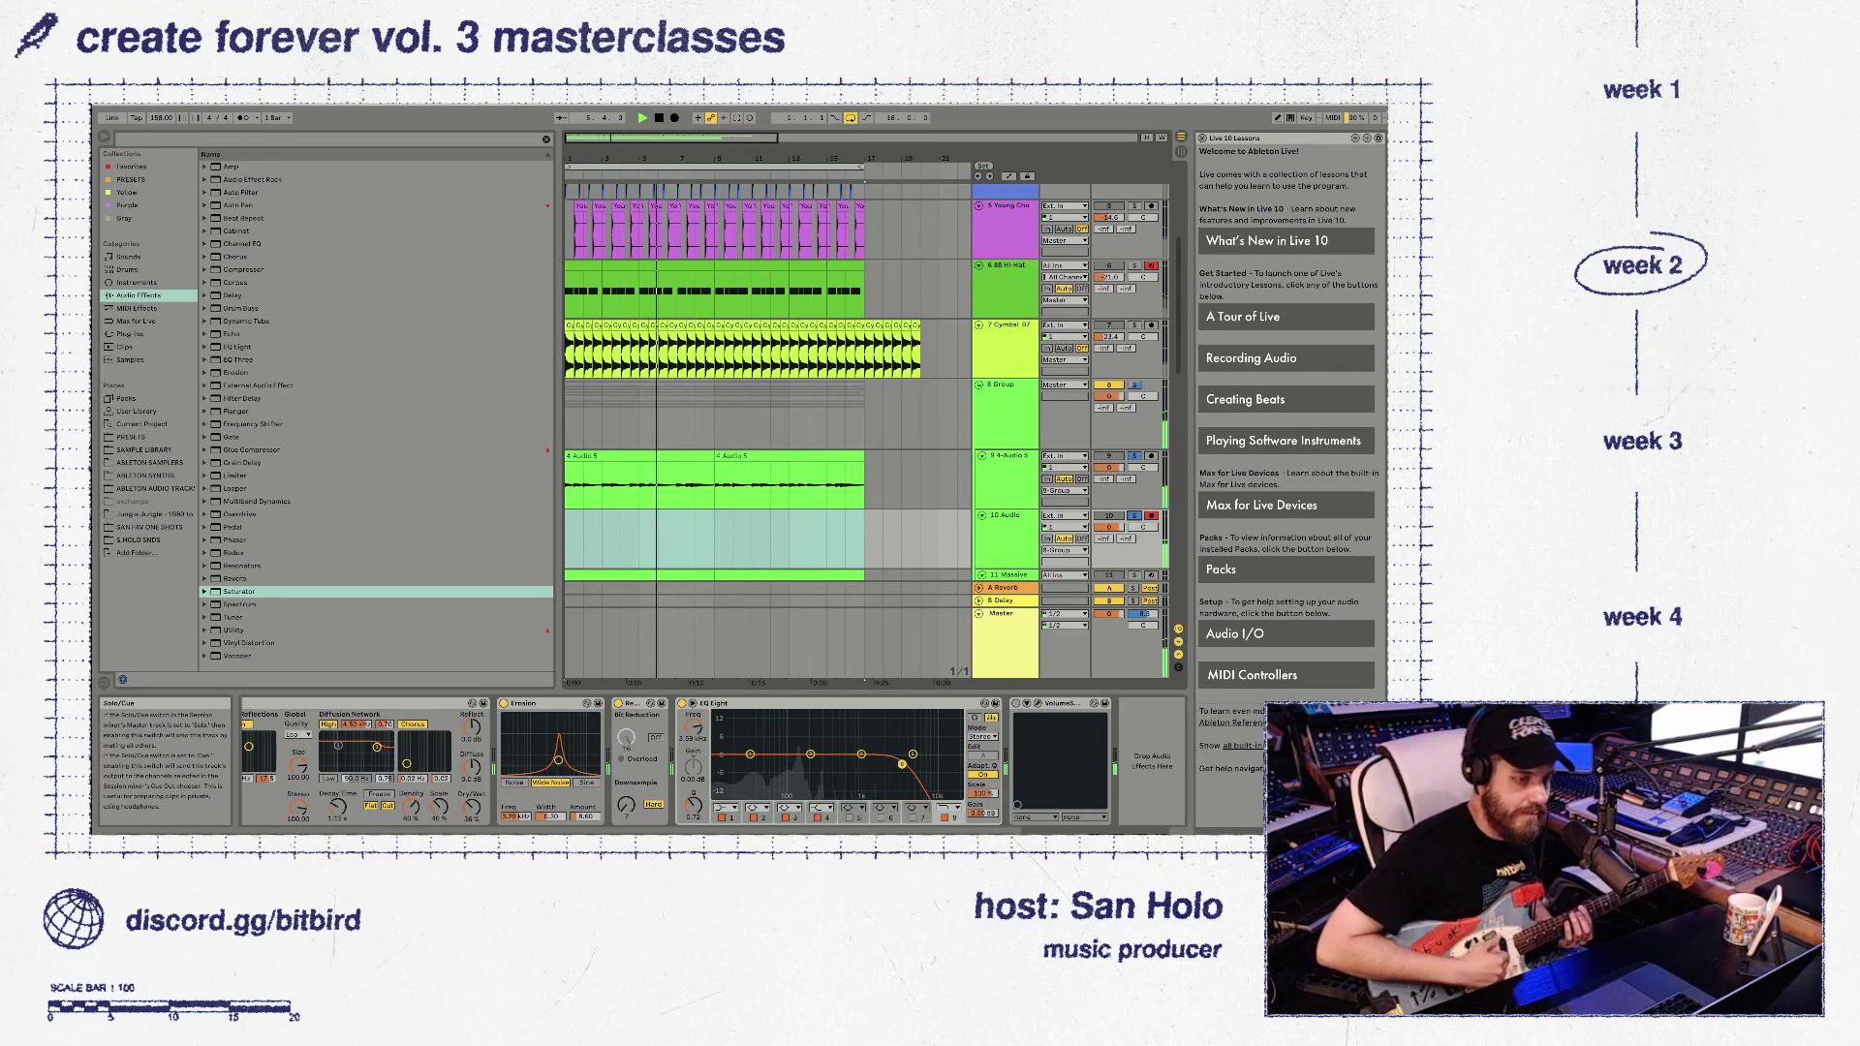
pyautogui.click(1003, 385)
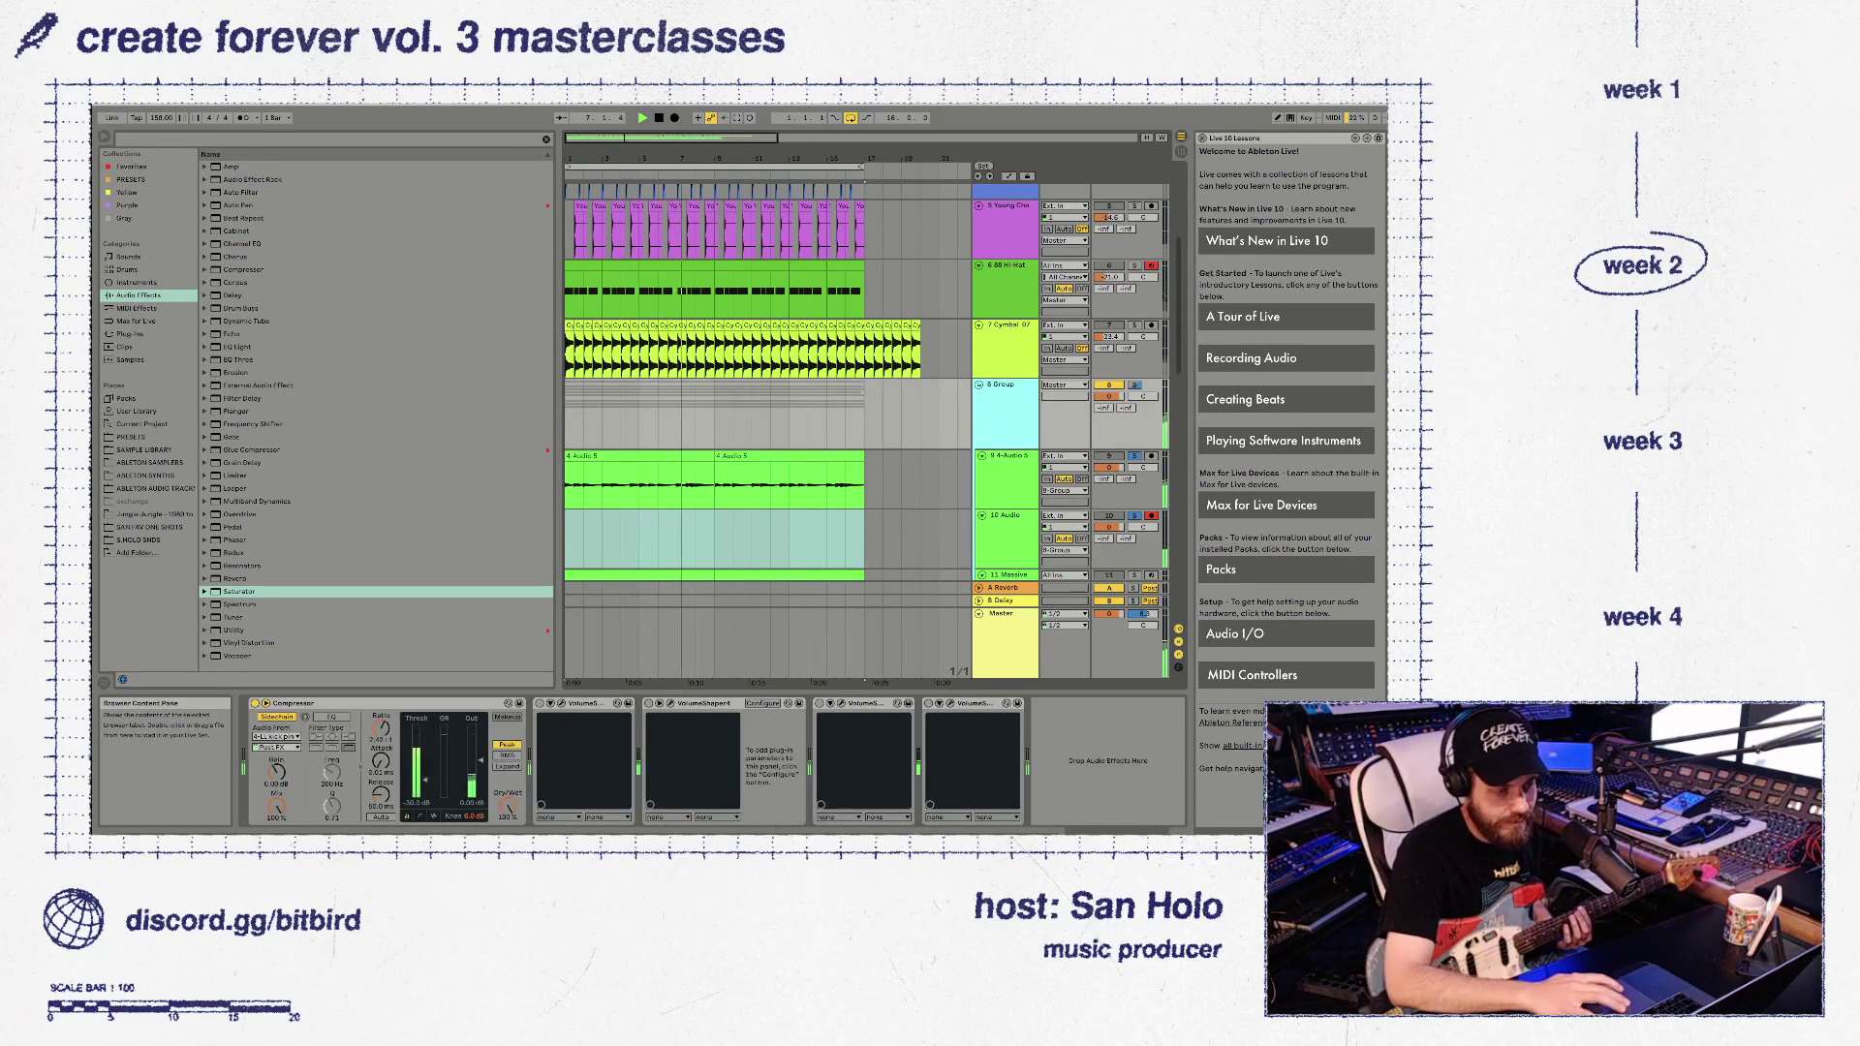
pyautogui.click(255, 704)
pyautogui.click(1005, 515)
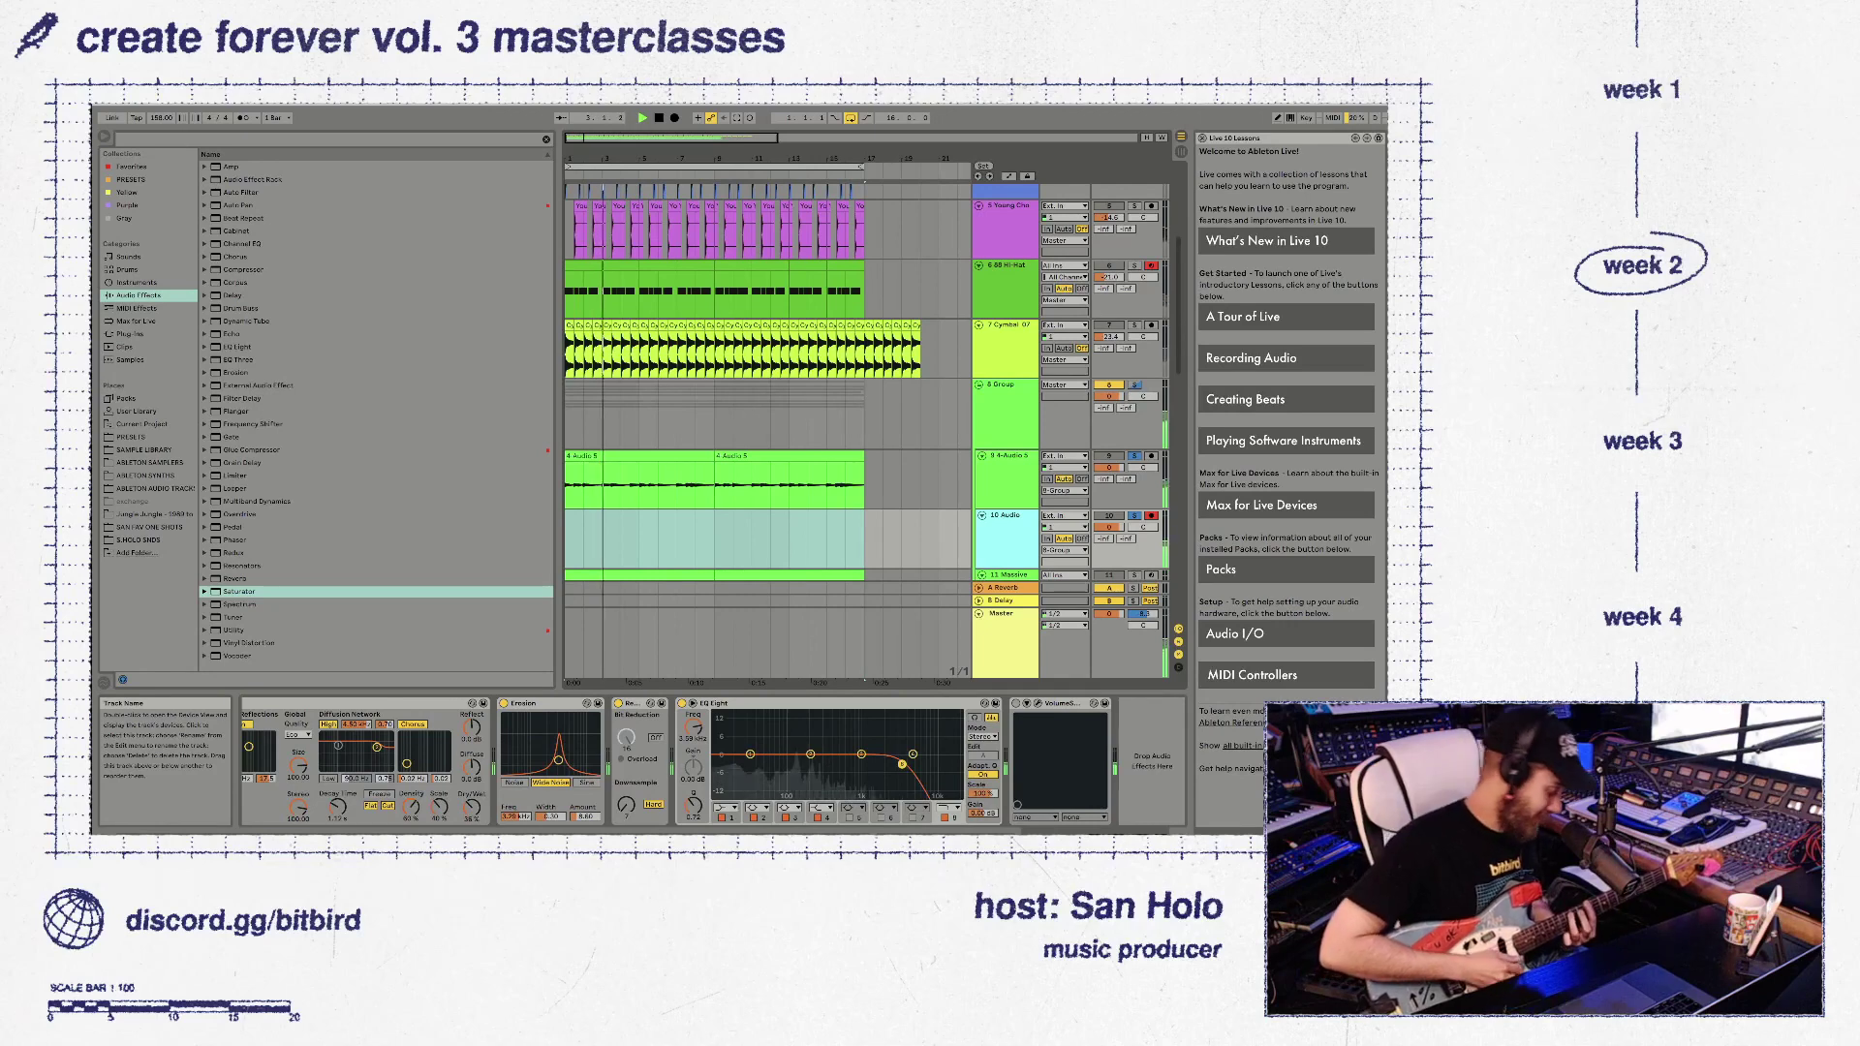
# Play back the soloed Audio 5 loop repeatedly with 10 Audio armed to rehearse the new guitar layer
pyautogui.press('space')
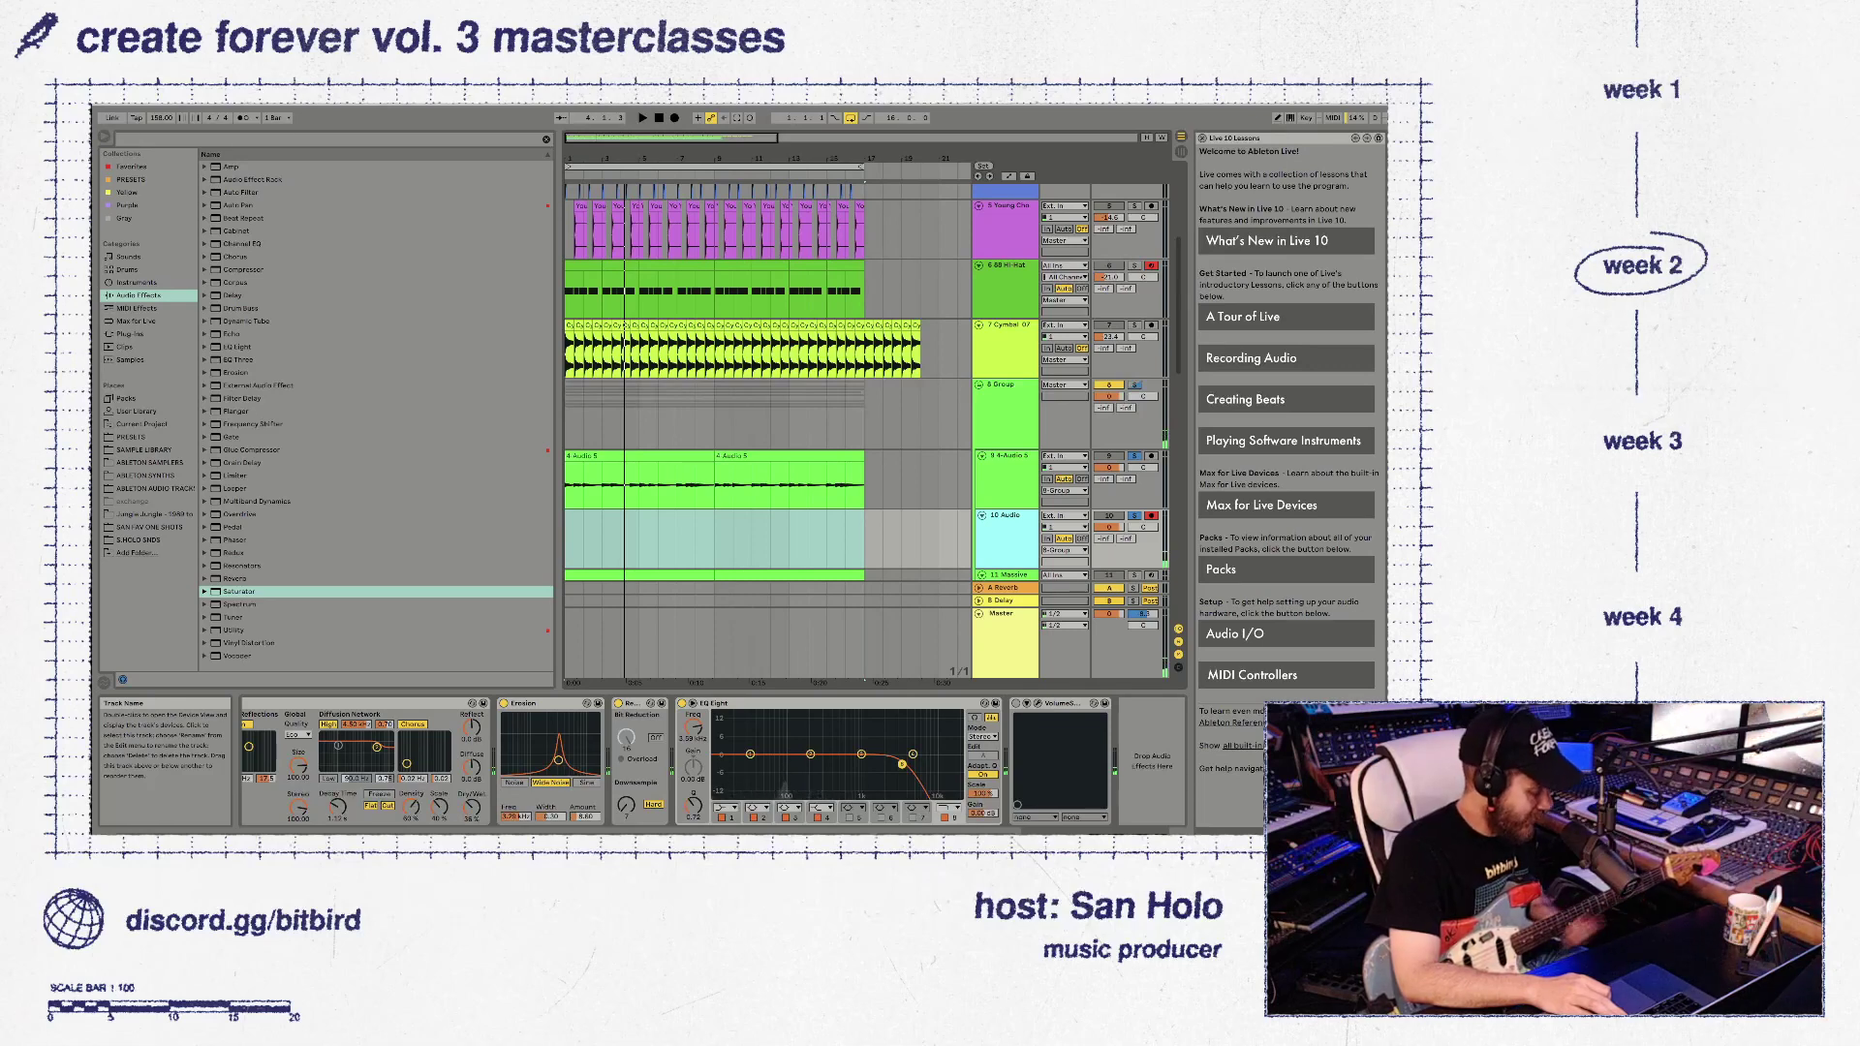
pyautogui.press('space')
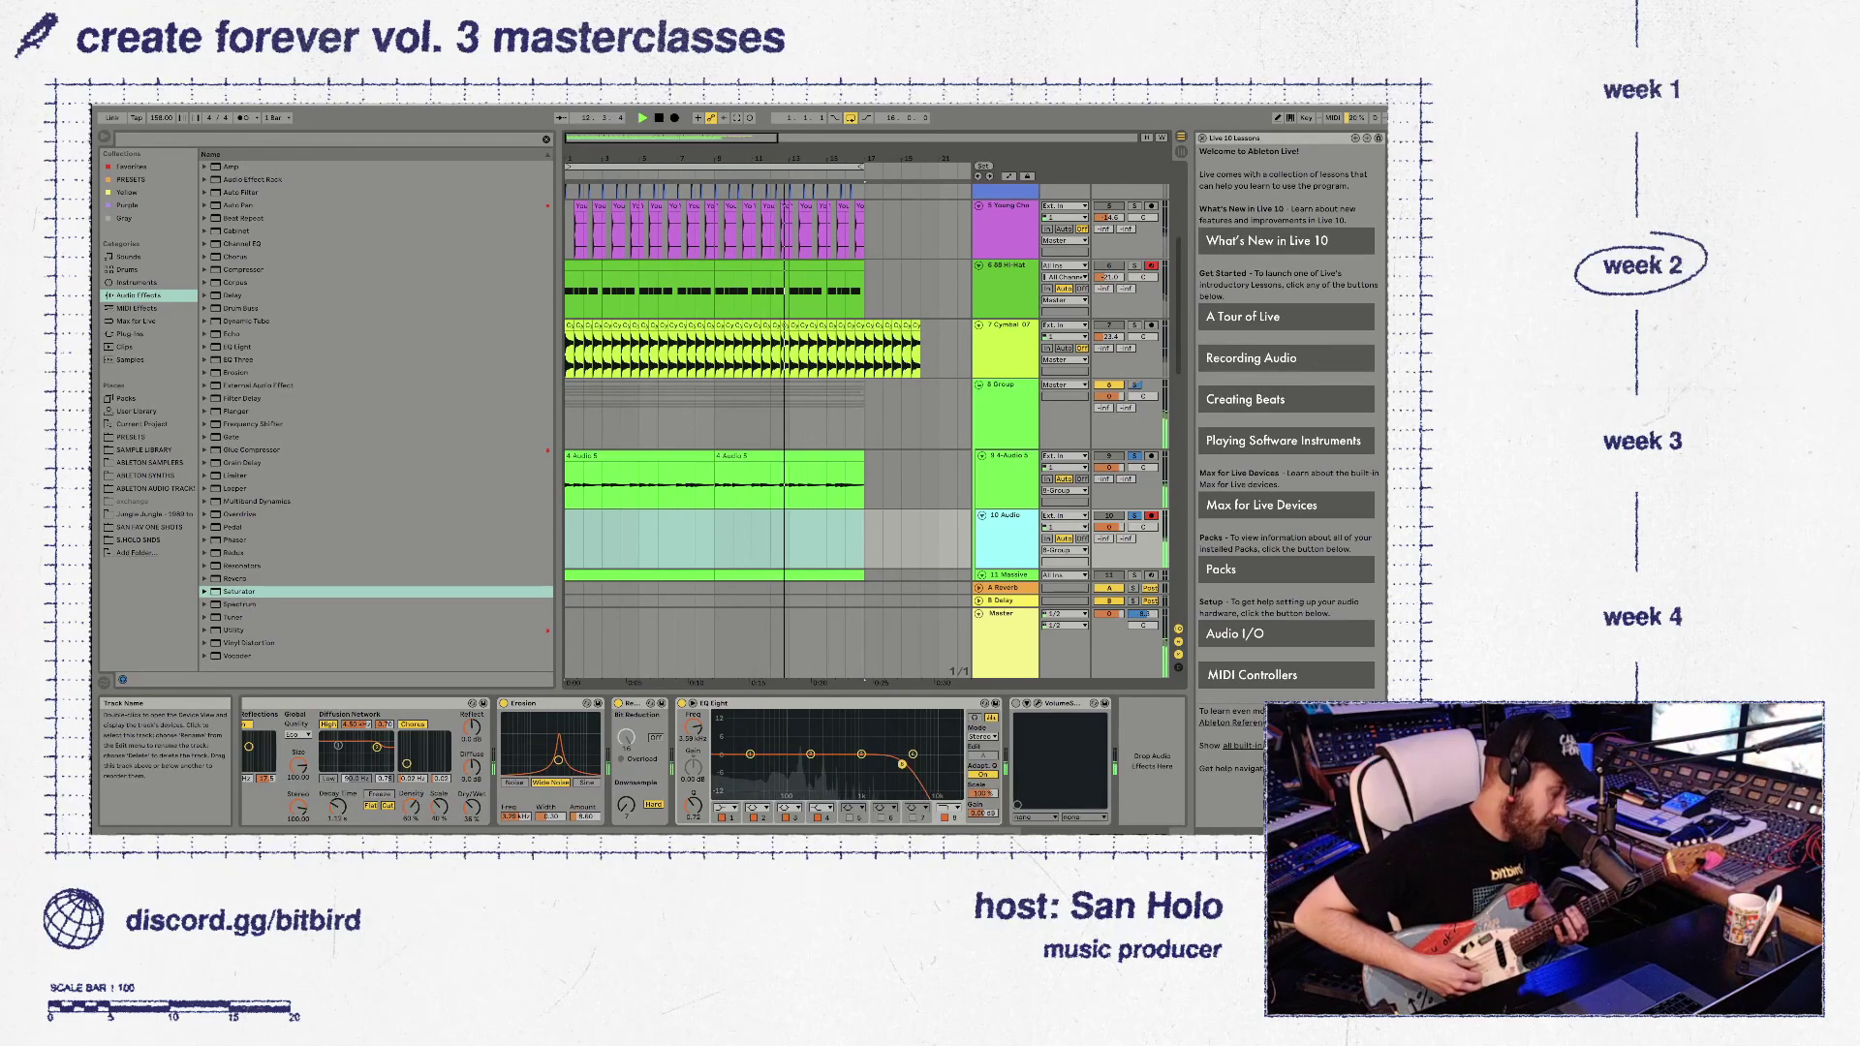
pyautogui.press('space')
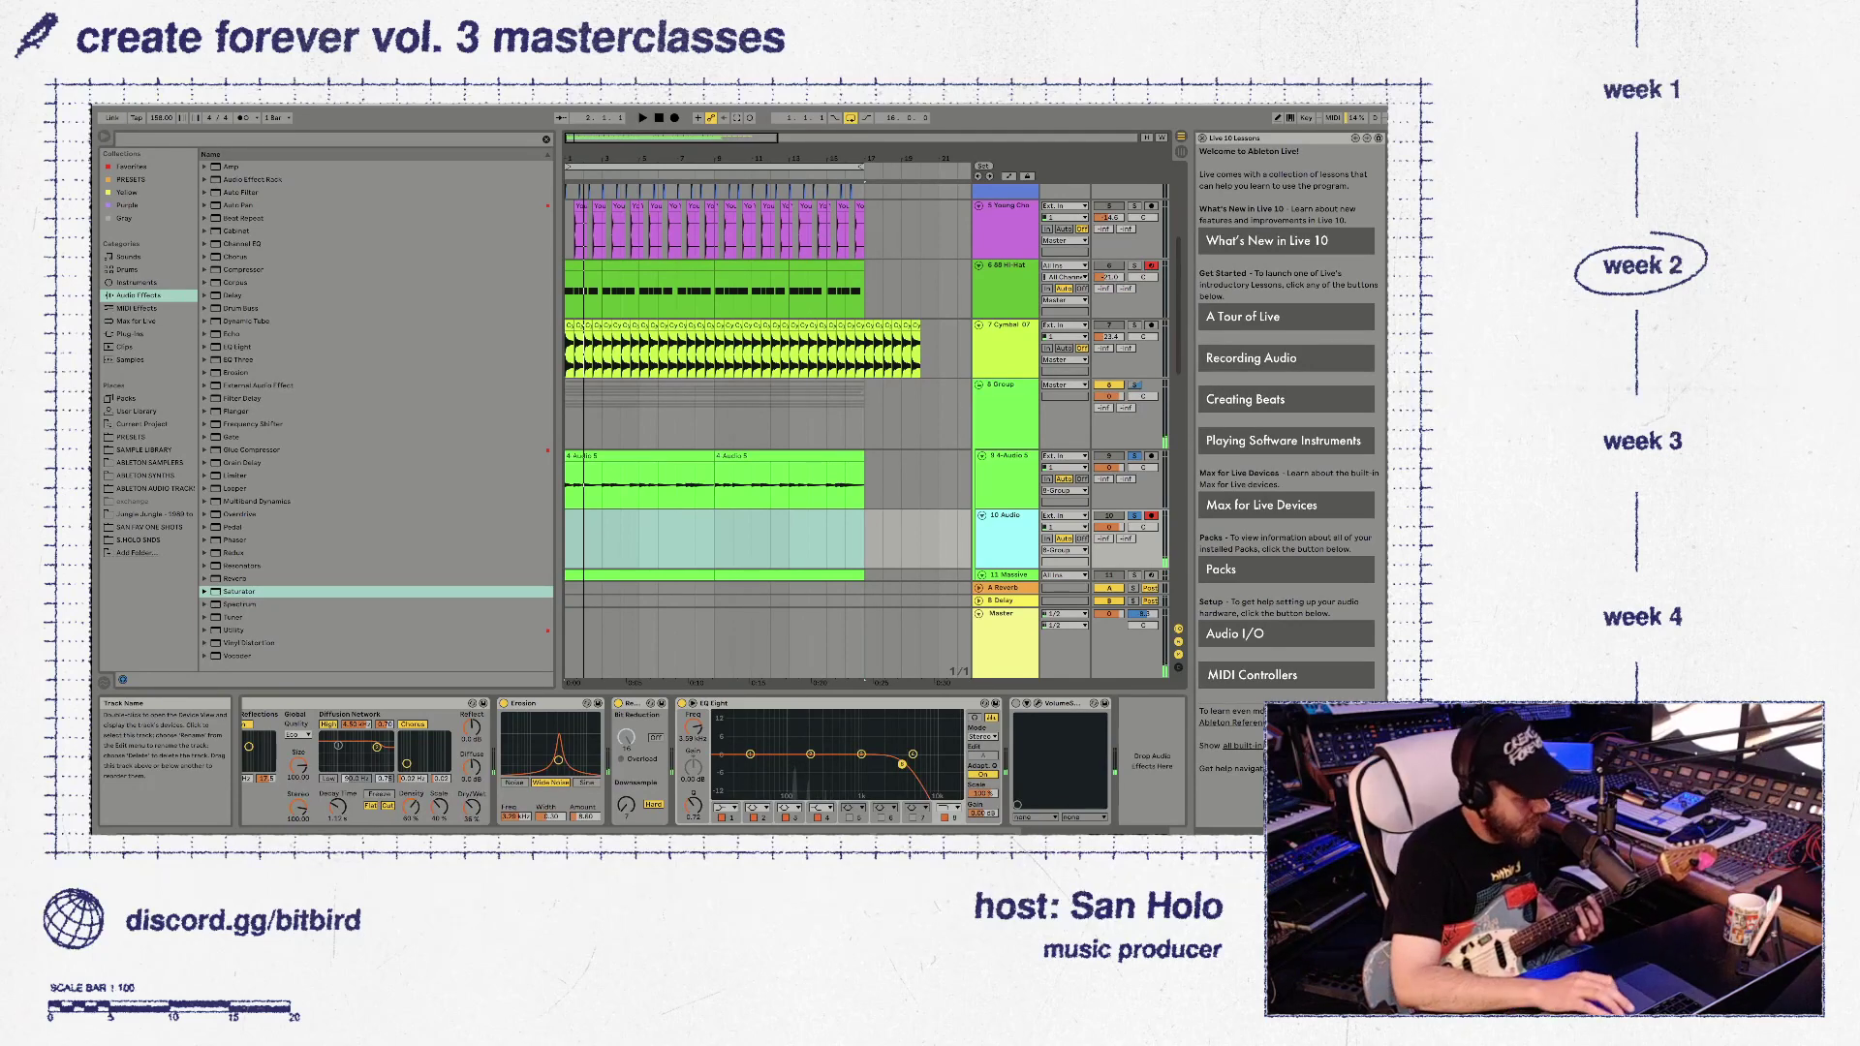
pyautogui.press('space')
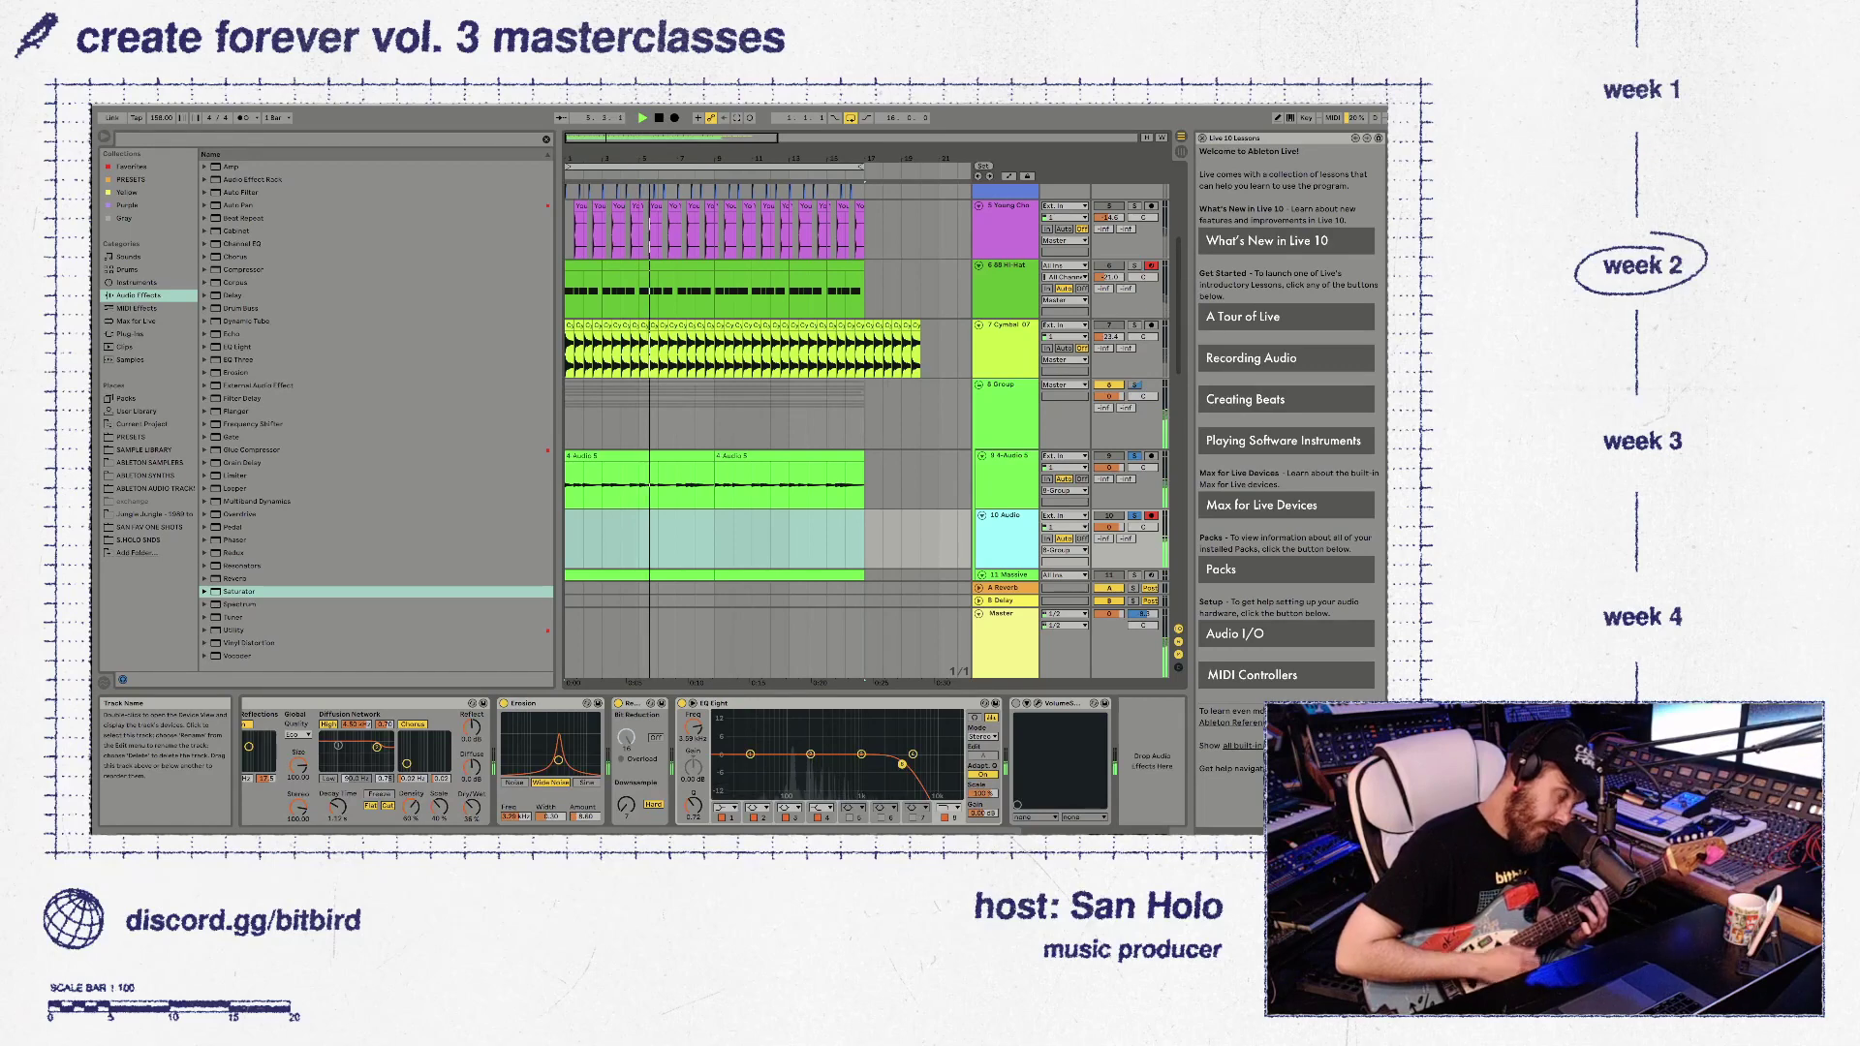
pyautogui.press('space')
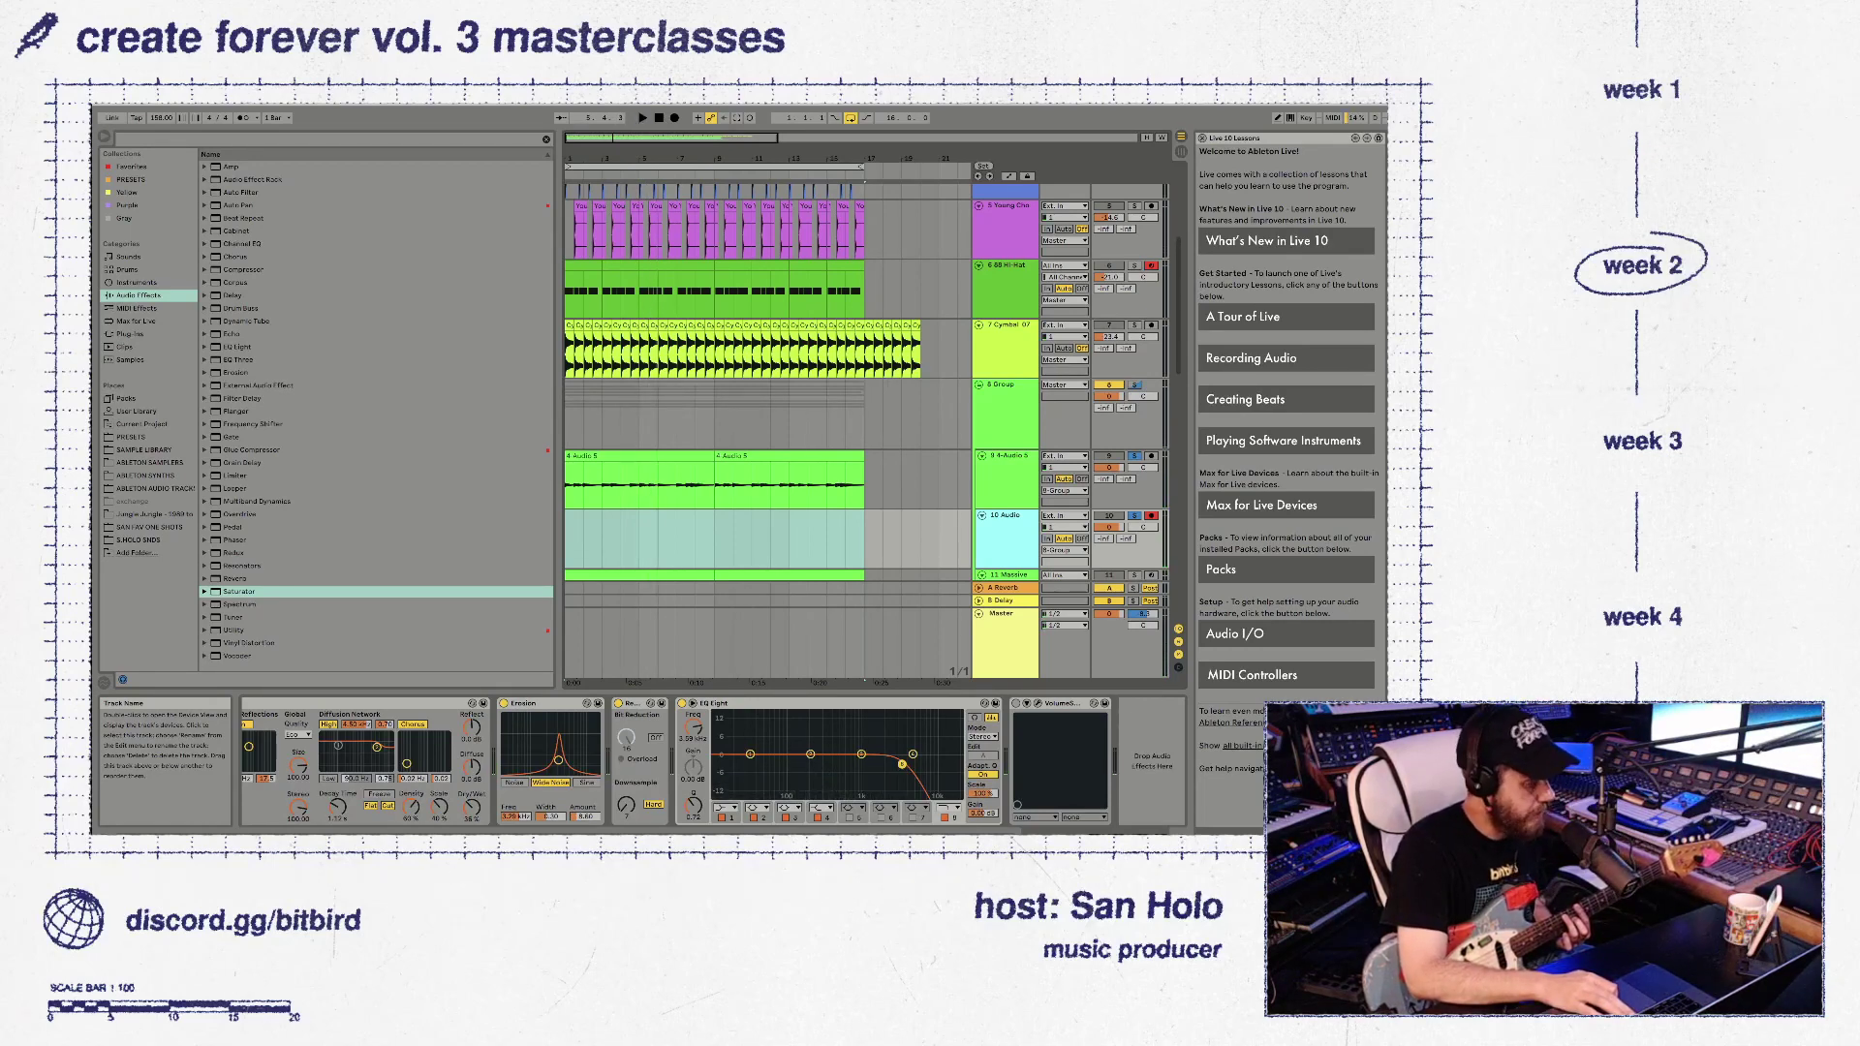
pyautogui.press('space')
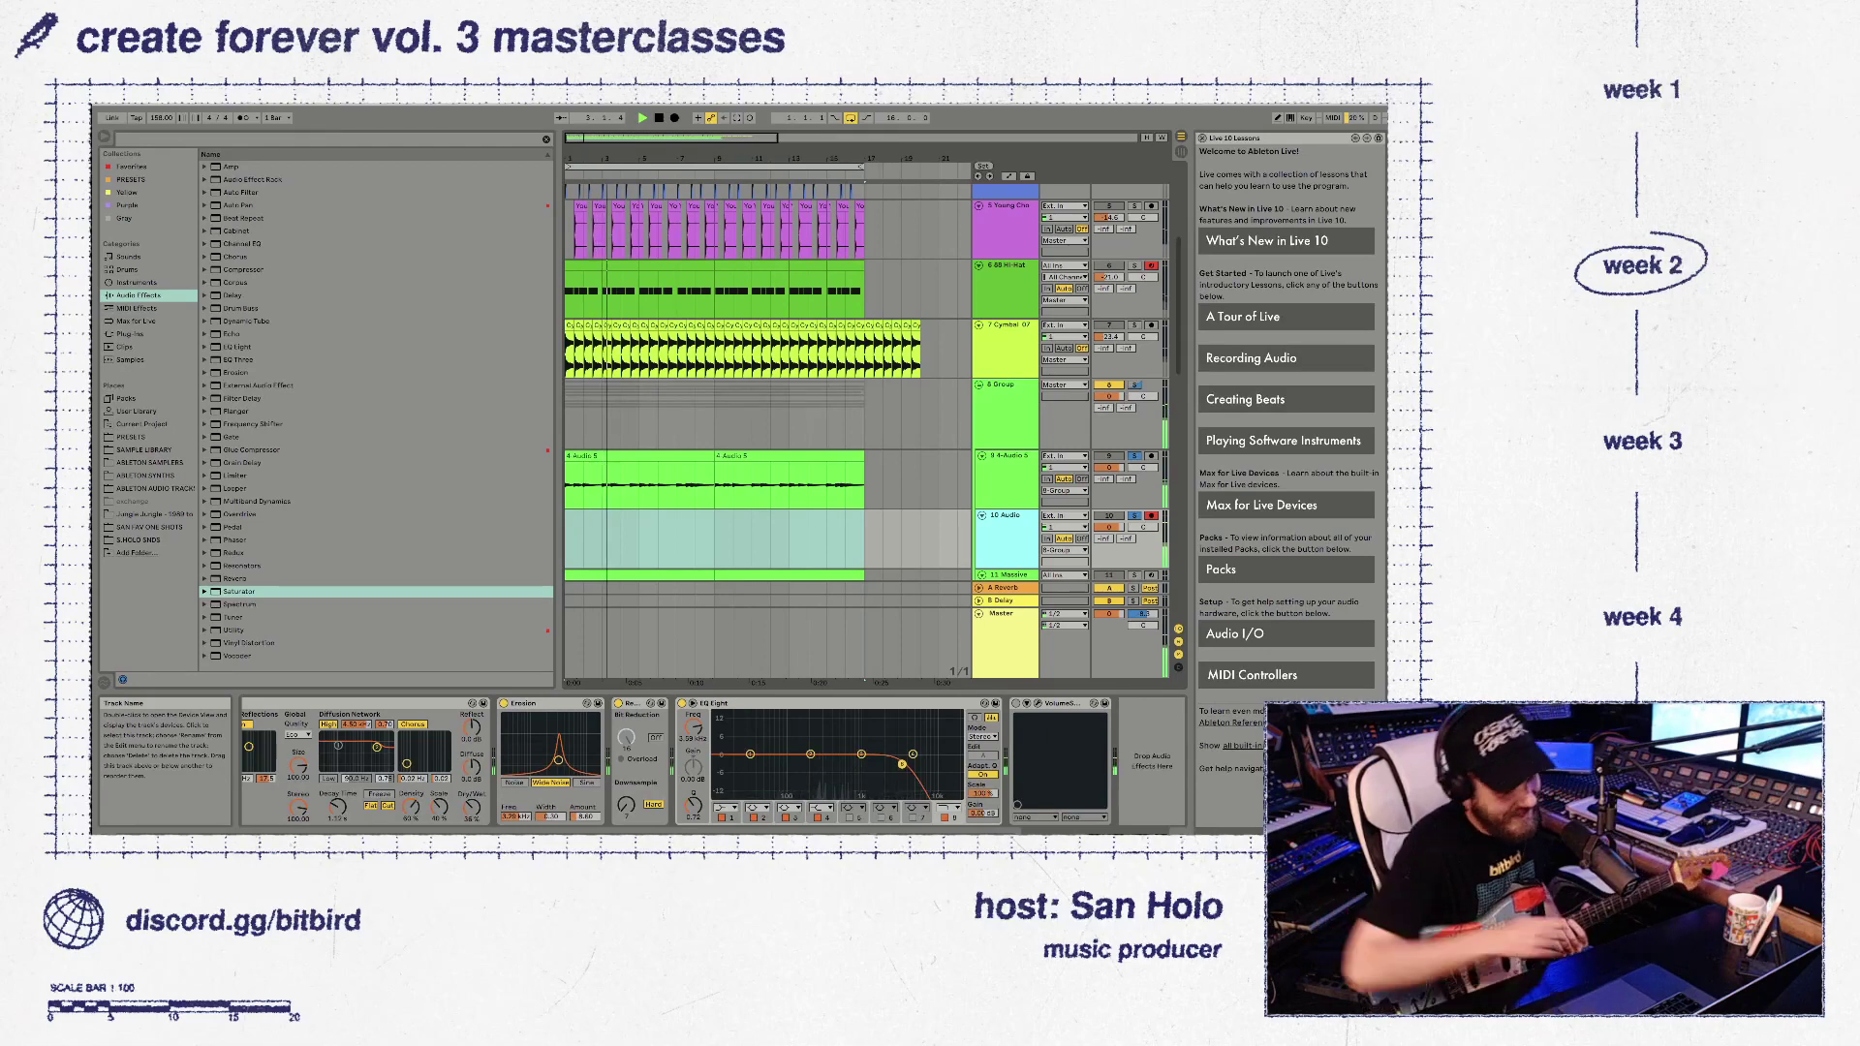
pyautogui.press('space')
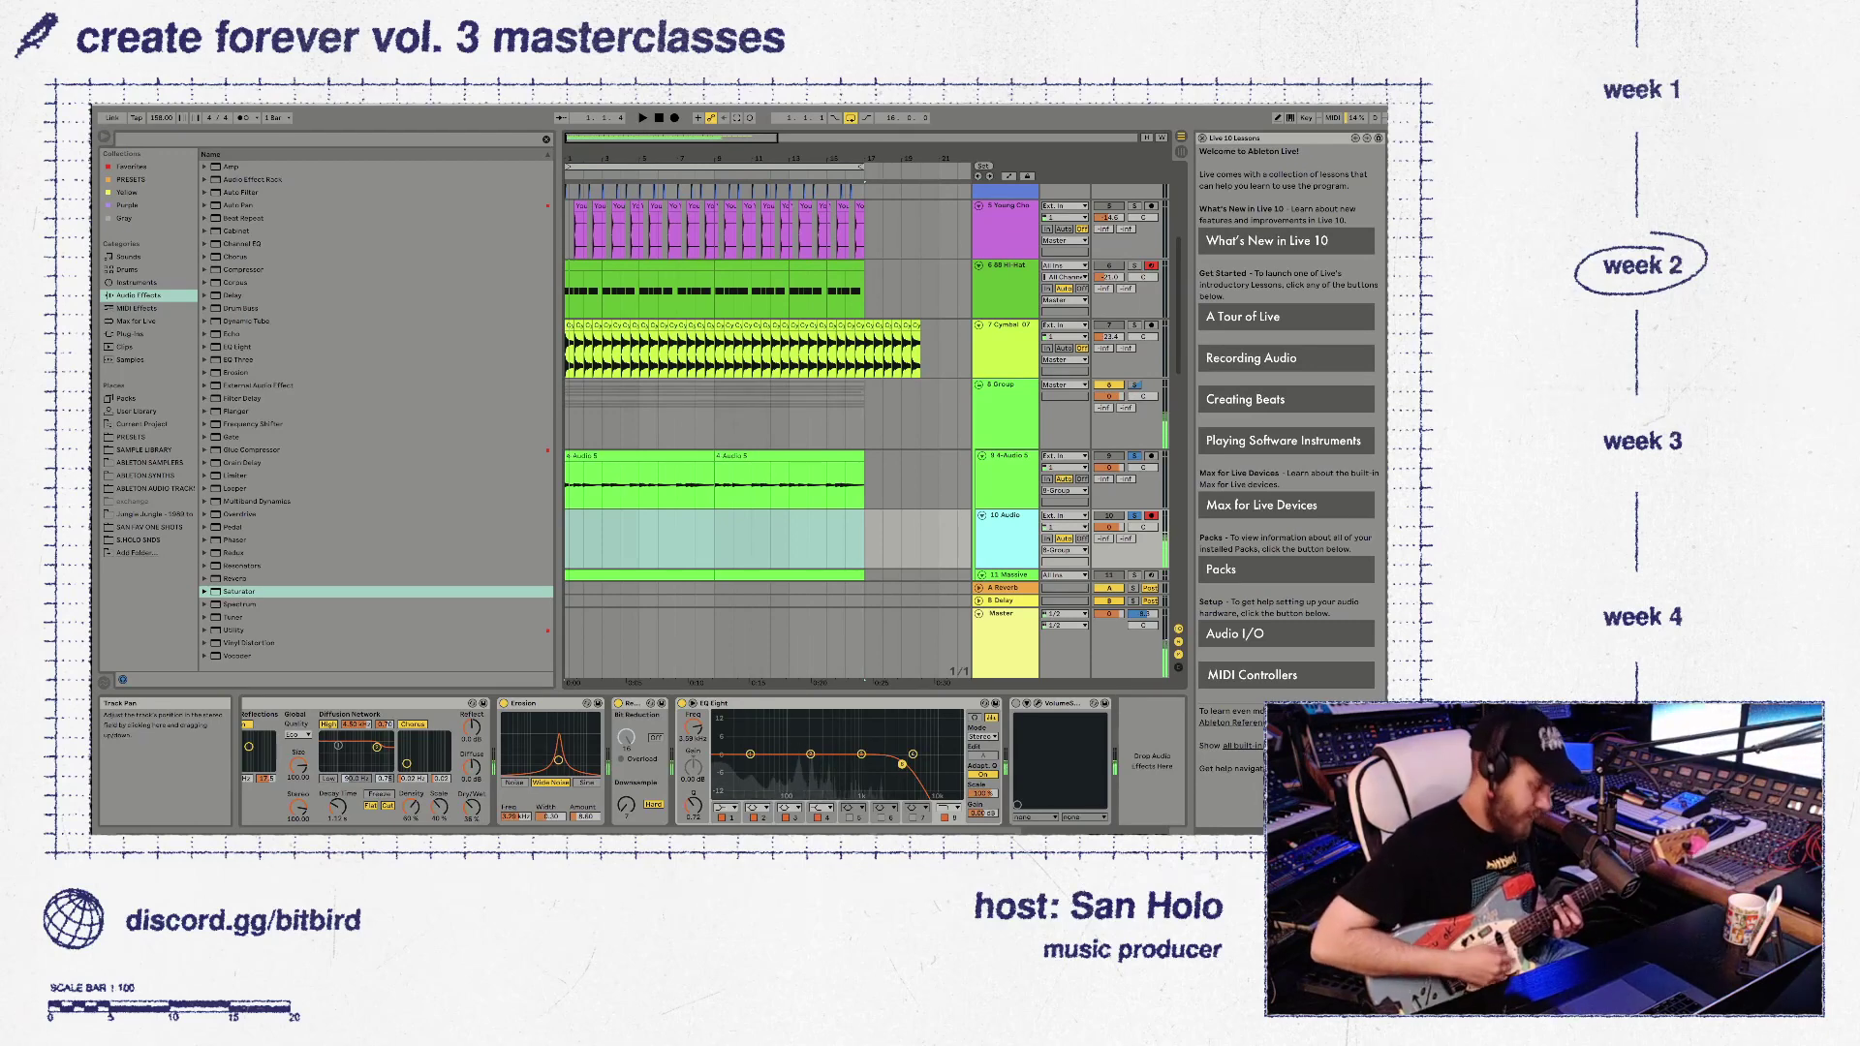
# Turn off the group's solo and play the full arrangement with all tracks
pyautogui.press('space')
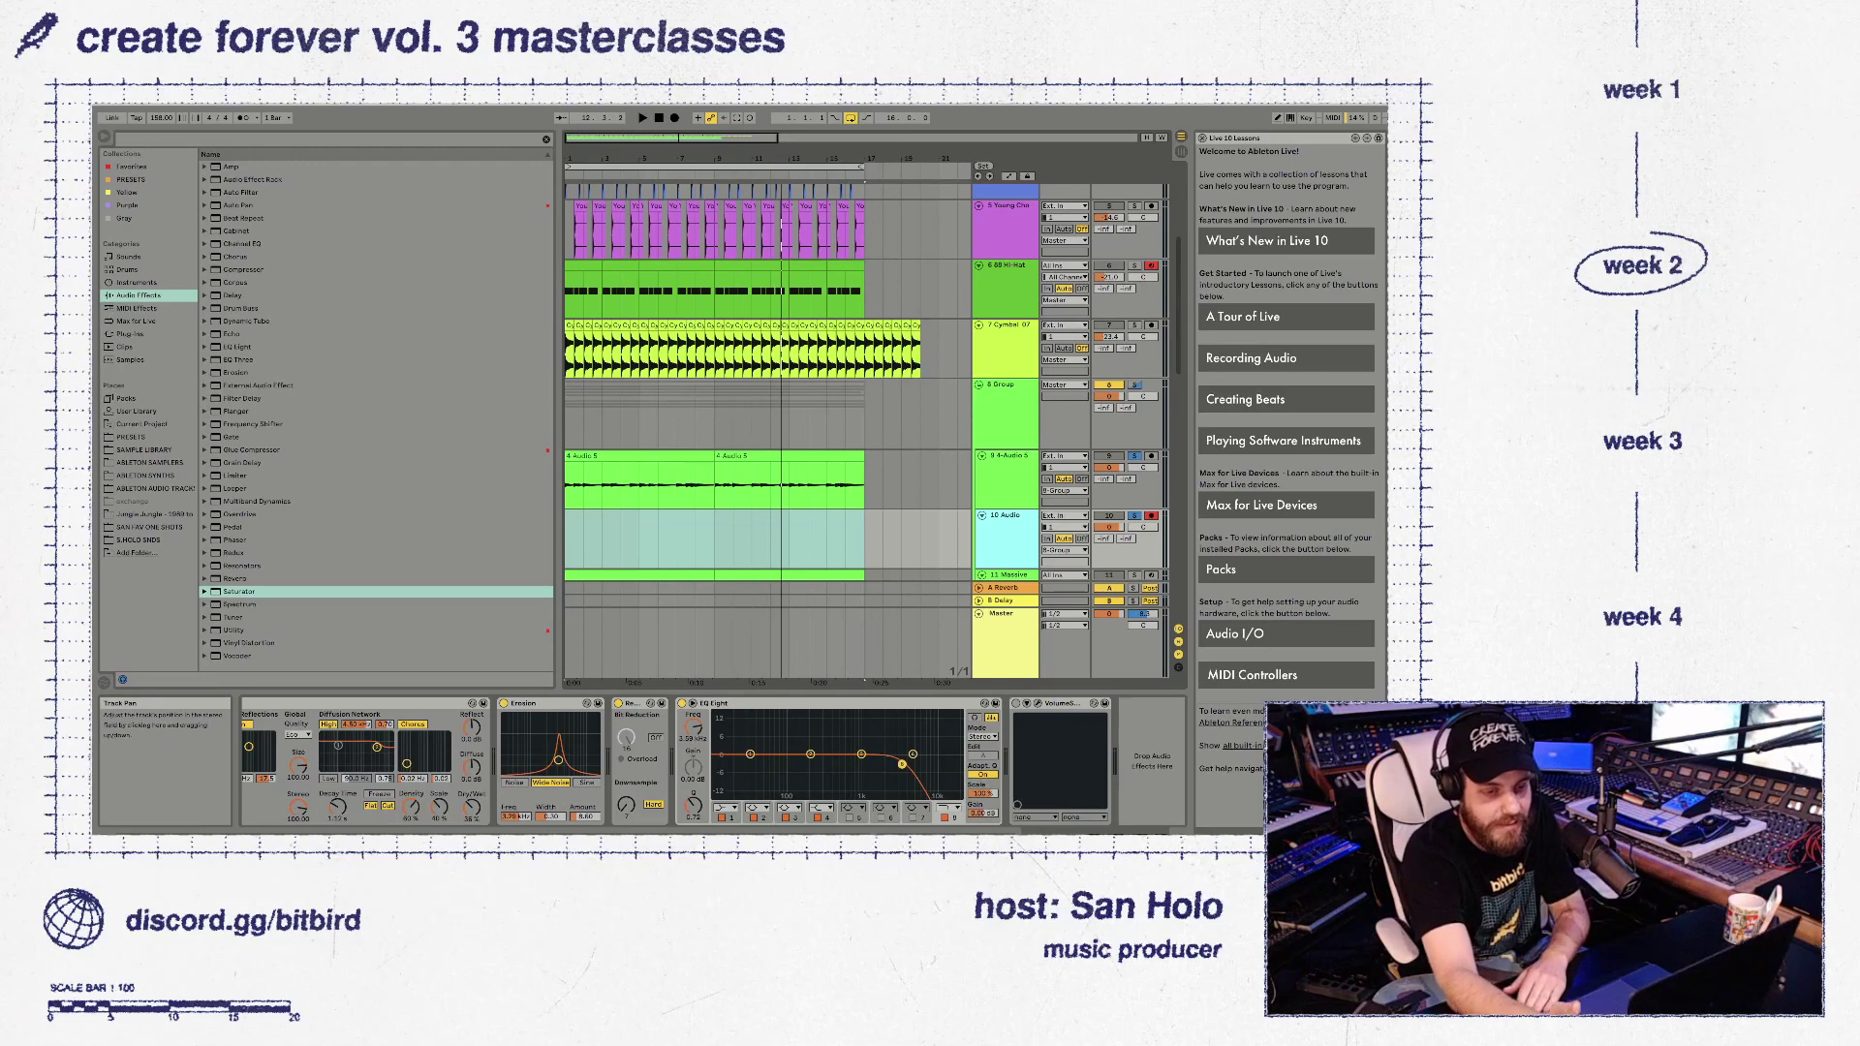
pyautogui.click(1134, 385)
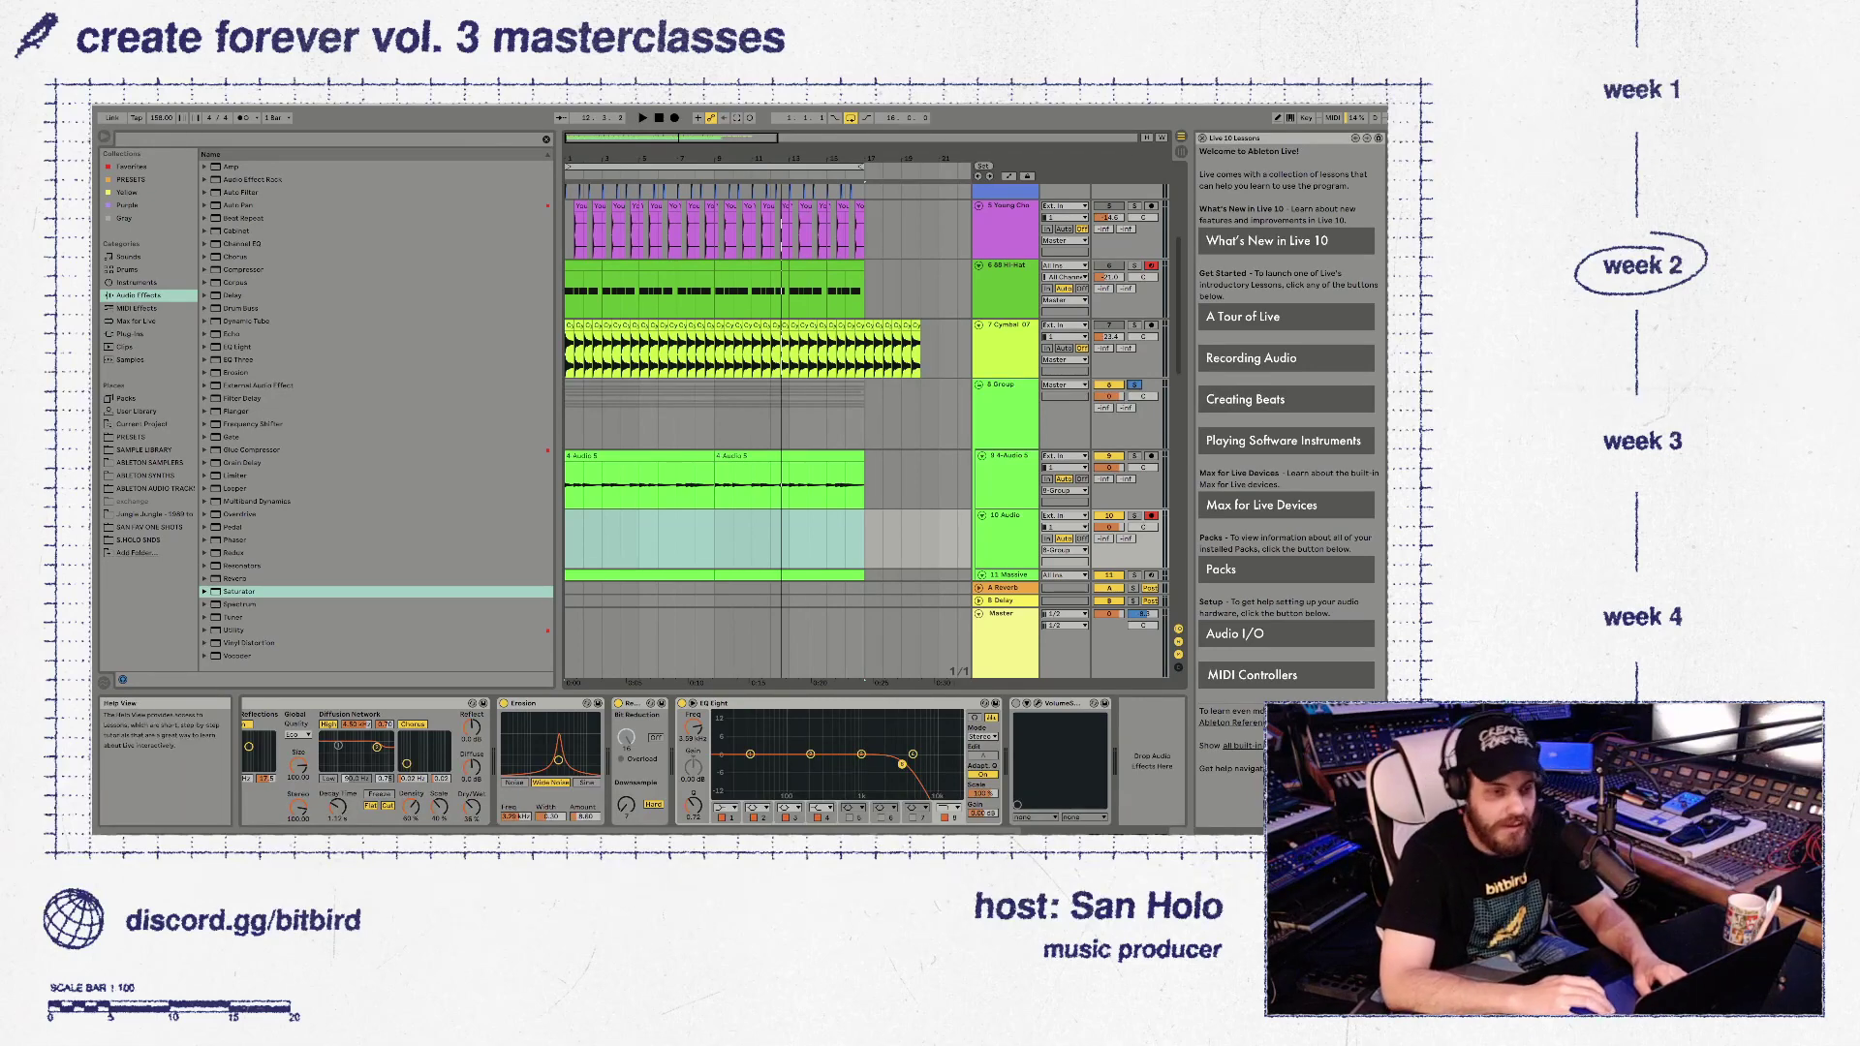
pyautogui.press('space')
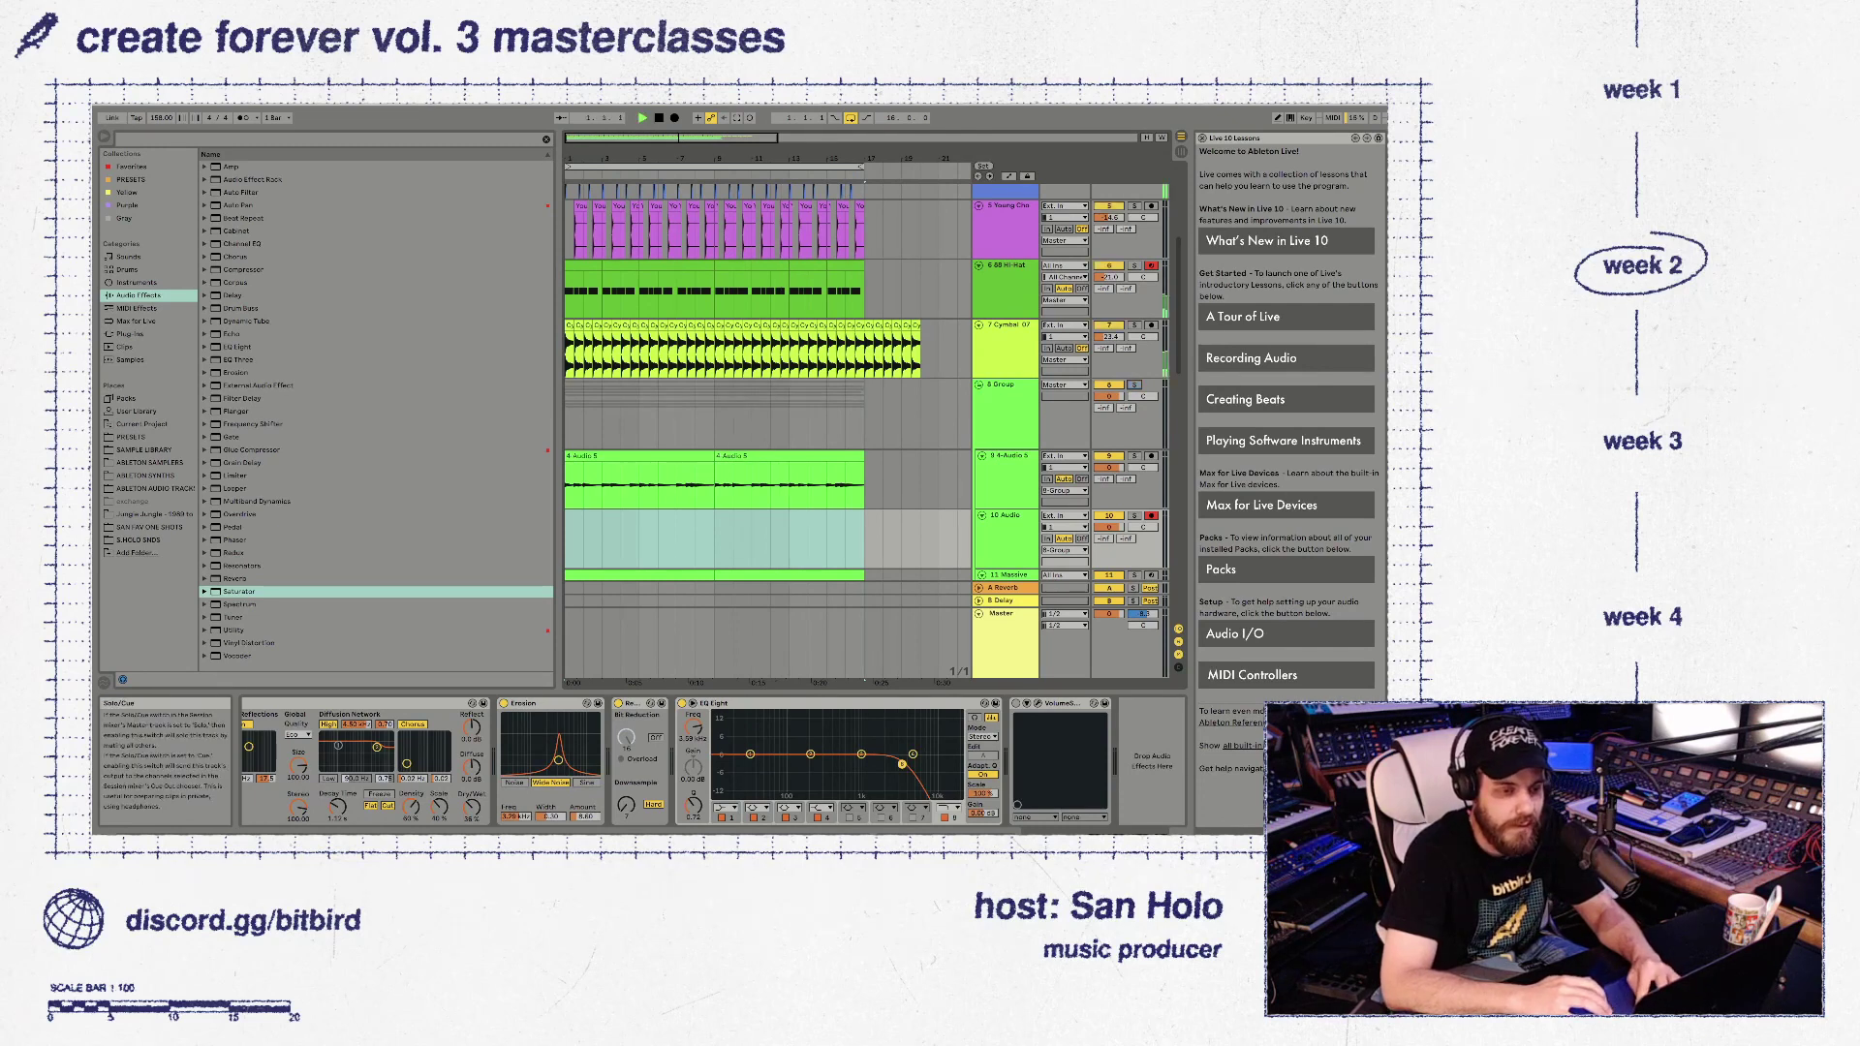